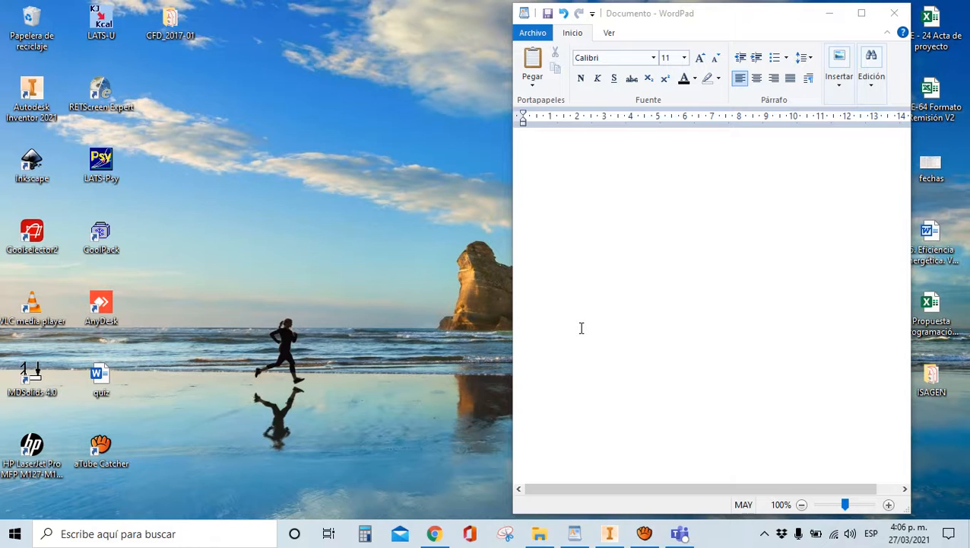
Type the heading 'DISEÑO PARAMÉTRICO' at the top of the document and set it to font size 20
click(566, 295)
text(D)
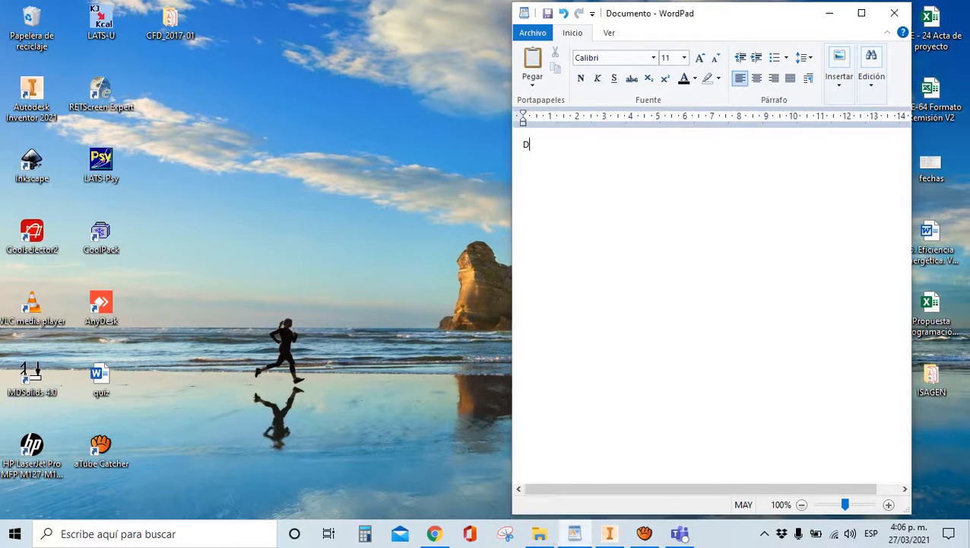
text(ISEÑO PARAMÉTRICO)
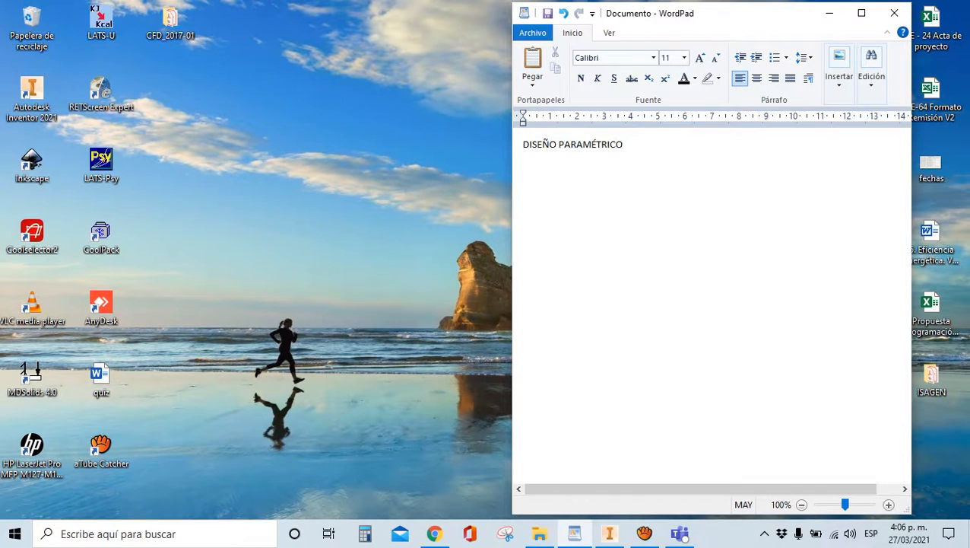
drag(654, 144, 529, 145)
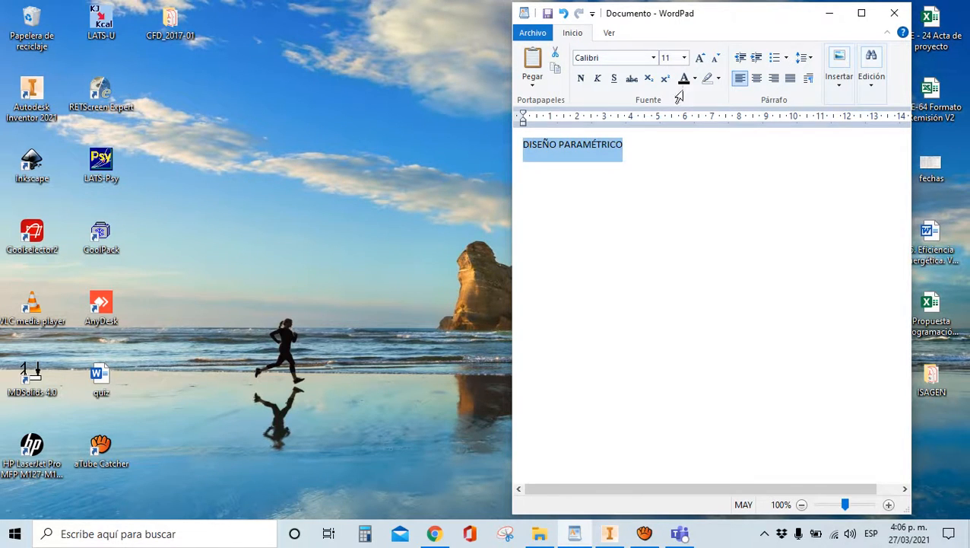
click(684, 58)
click(671, 172)
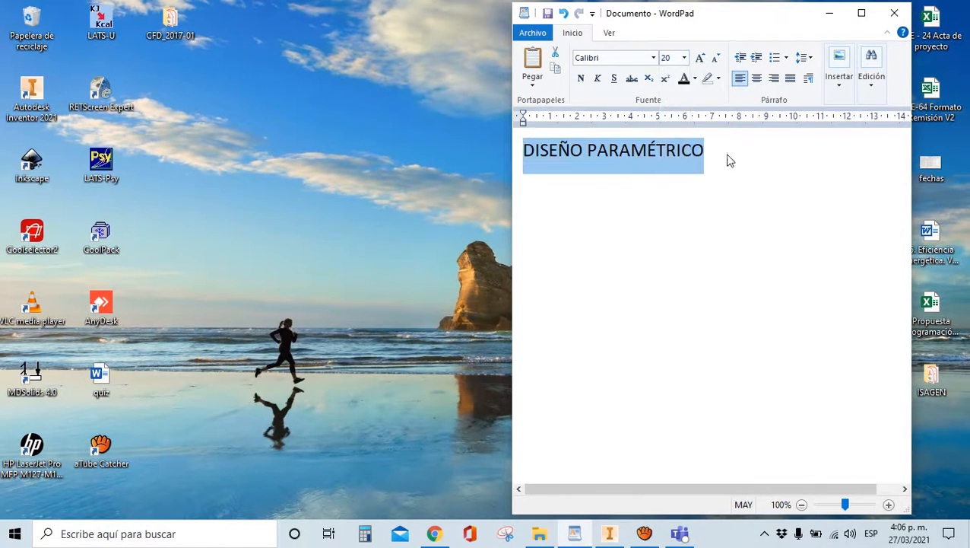
click(729, 160)
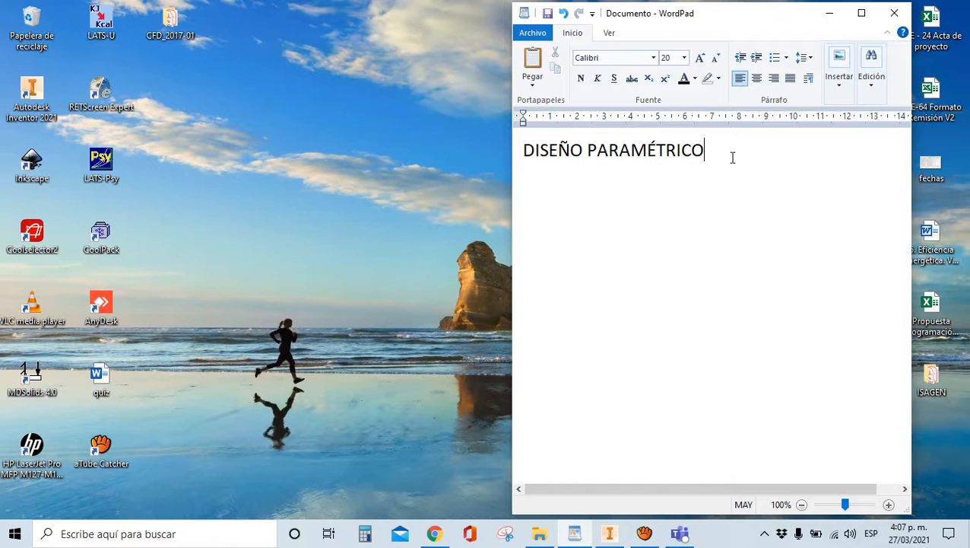
Add the notes 'Recomendaciones a la fabricación,' and 'pensando el diseño desde la fabricación' below the heading
key(Return)
text(R)
key(Caps_Lock)
text(ecome)
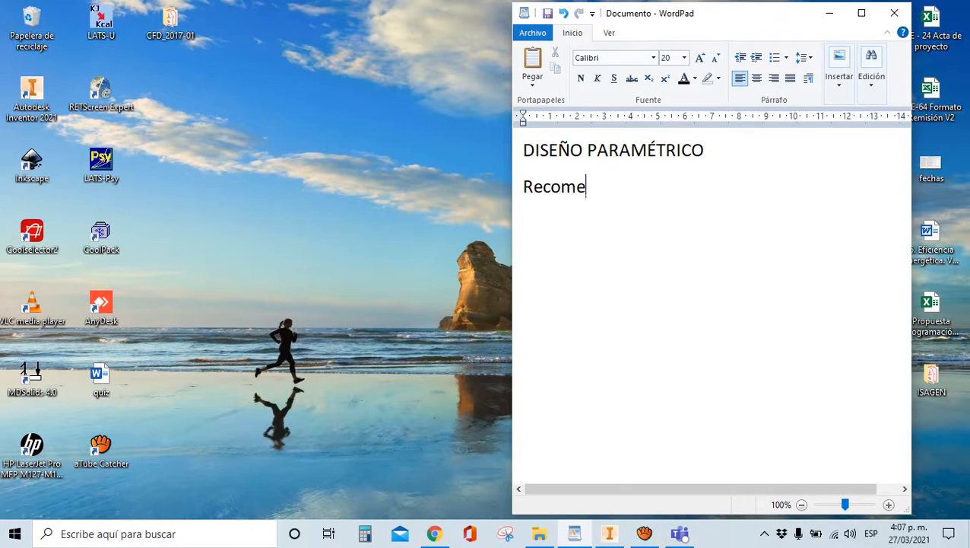
text(ndacione)
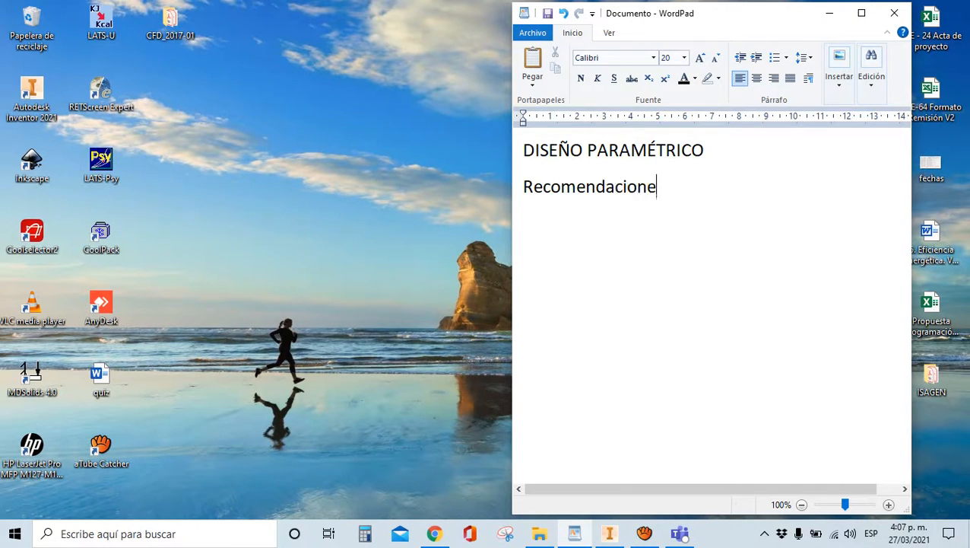
text(s a la fa)
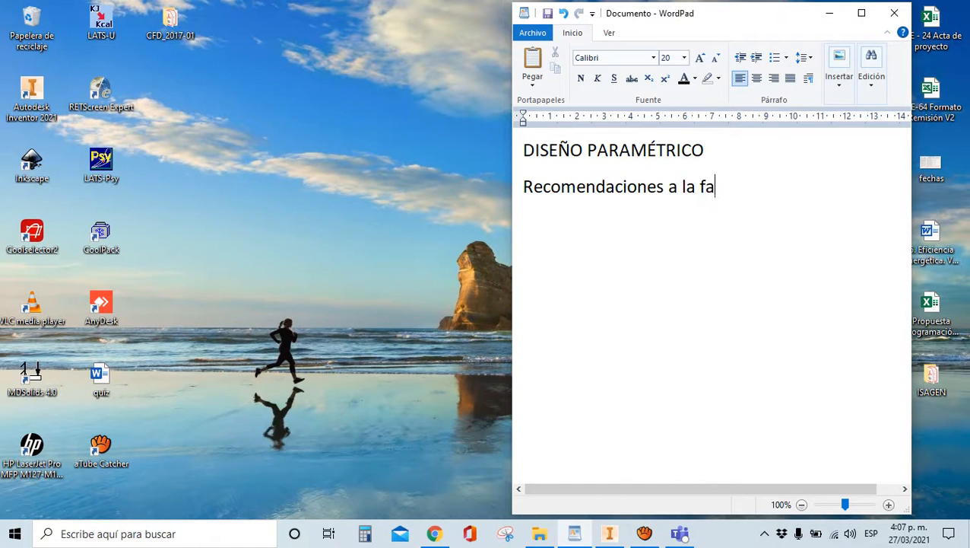
text(bricación,)
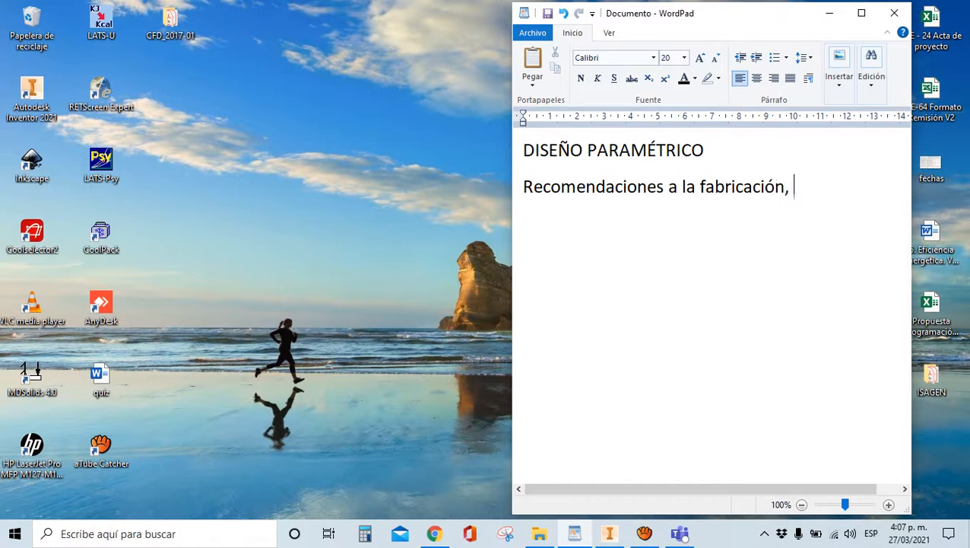
key(Return)
text(pensando el )
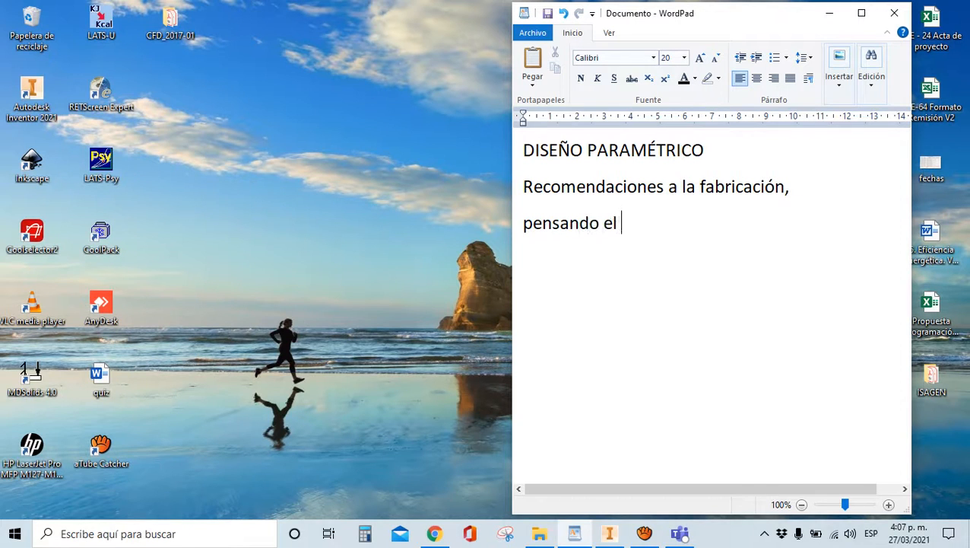
text(diseño desde la fab)
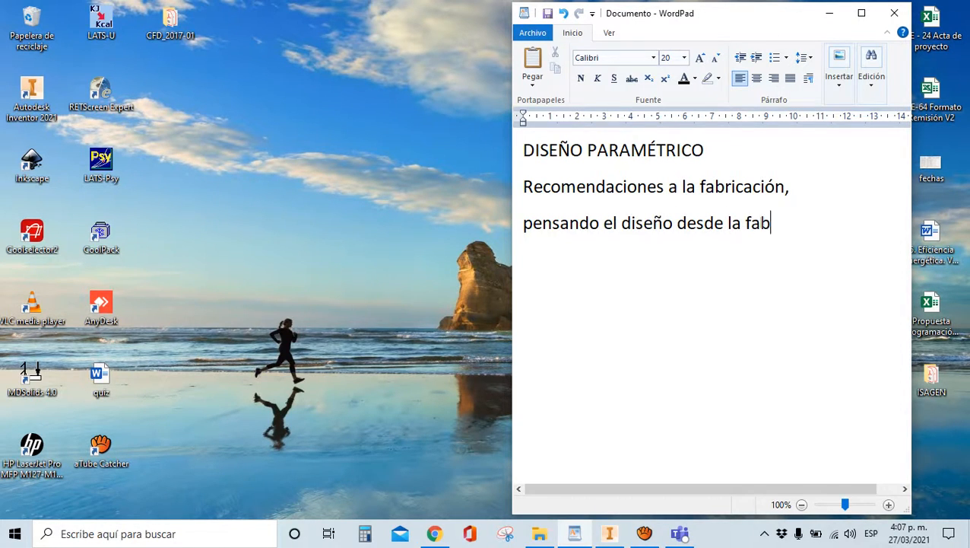
text(ricación)
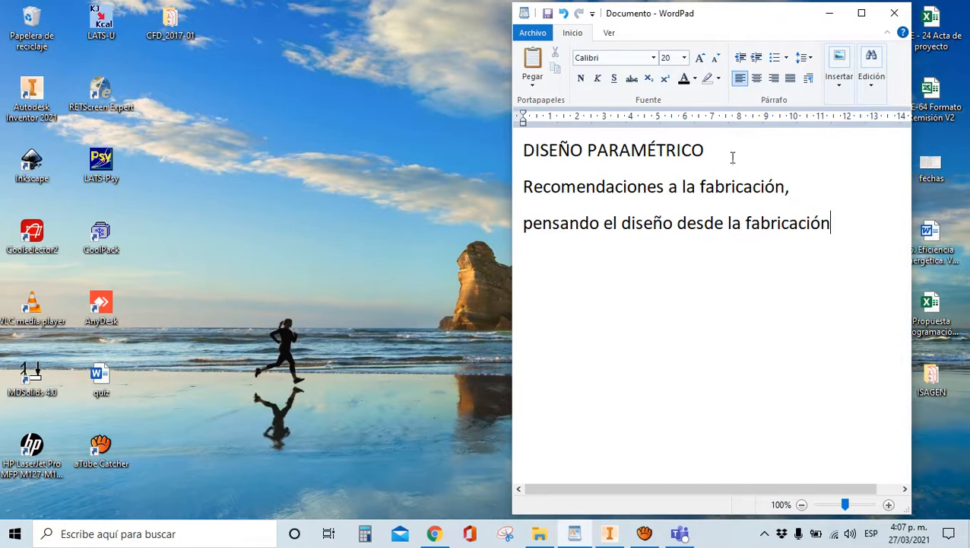
Add the lines 'Exportar o tomar el listado de materiales' and 'BOM', then minimize WordPad
key(Return)
text(Exportar o tomar)
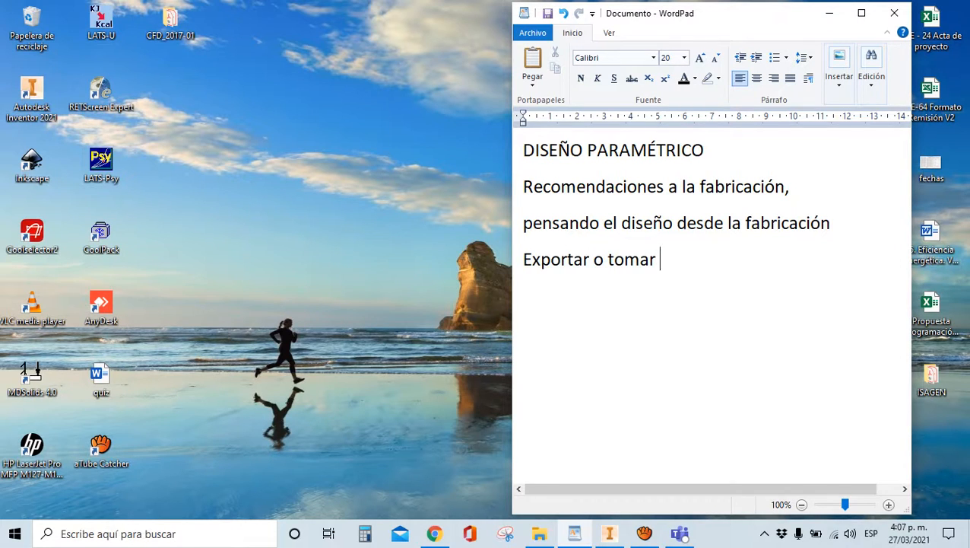
text( el lis)
key(BackSpace)
key(BackSpace)
text(listado )
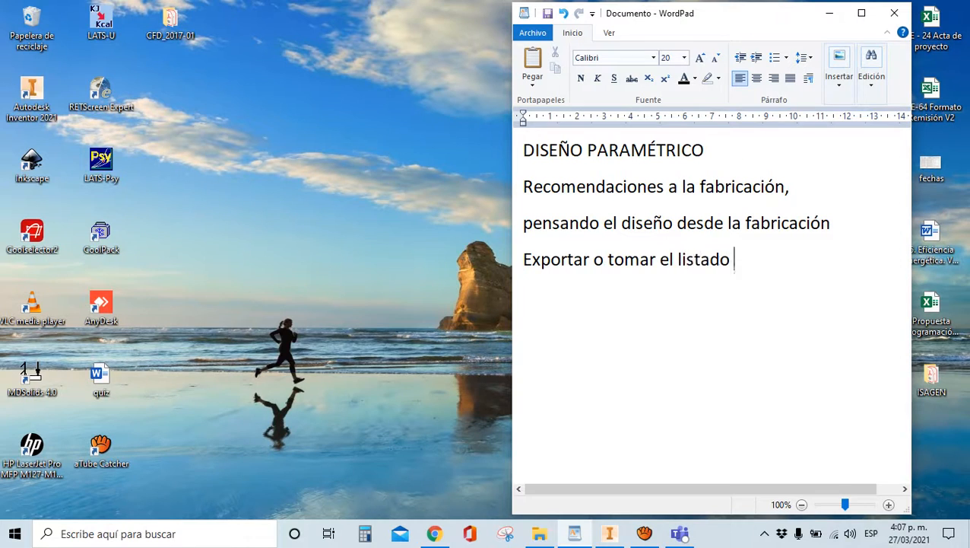
text(de mater)
key(BackSpace)
text(e)
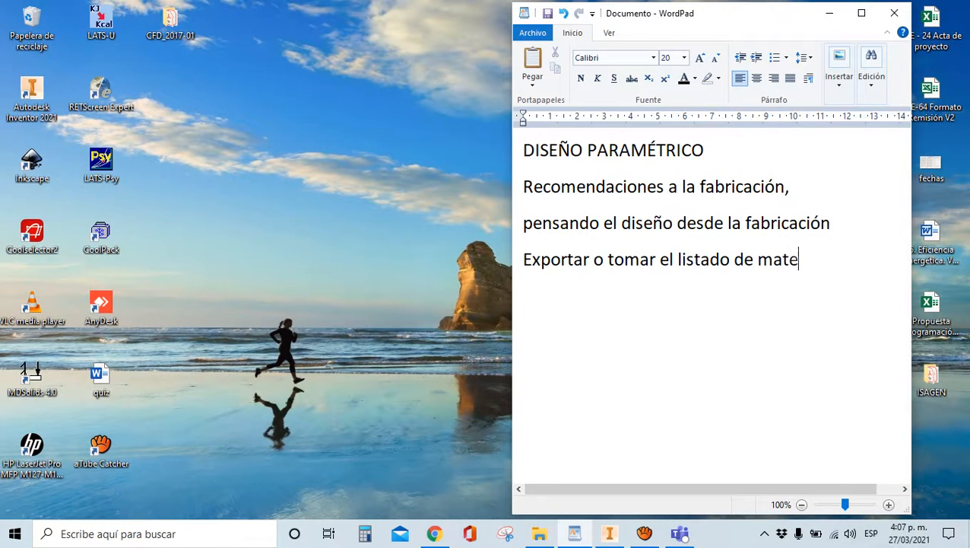
text(riales)
key(Return)
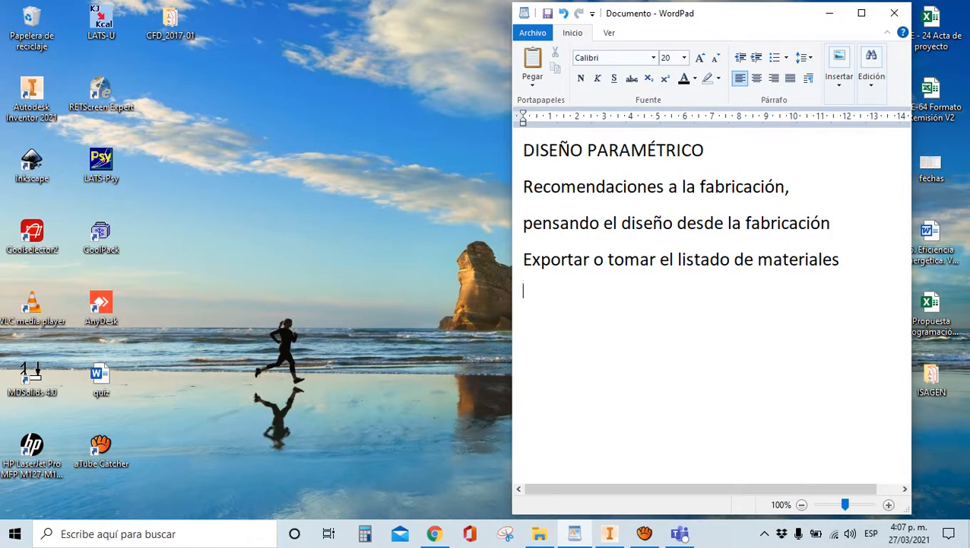
text(BOM)
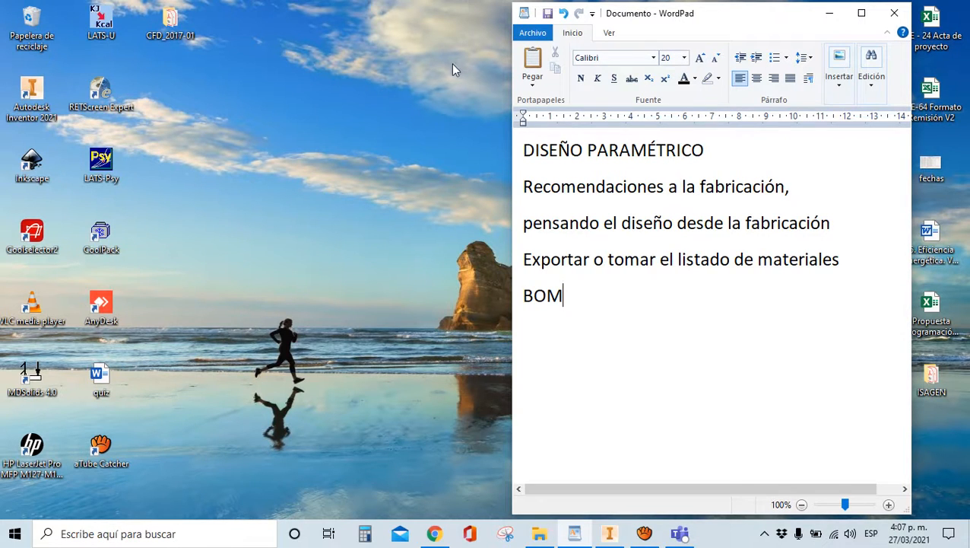
click(830, 13)
Create a new desktop folder named 'EJM CLASE - MESA'
right_click(241, 114)
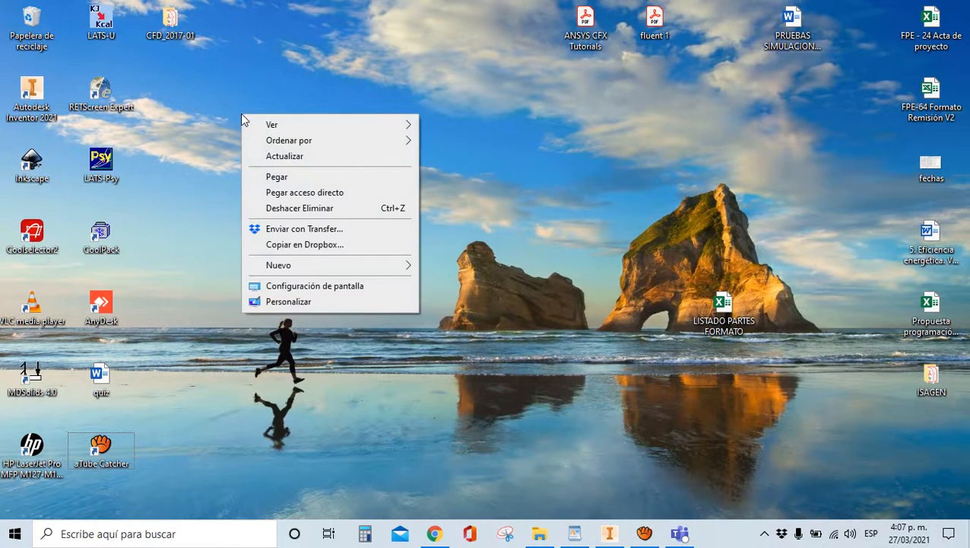
mouse_move(307, 270)
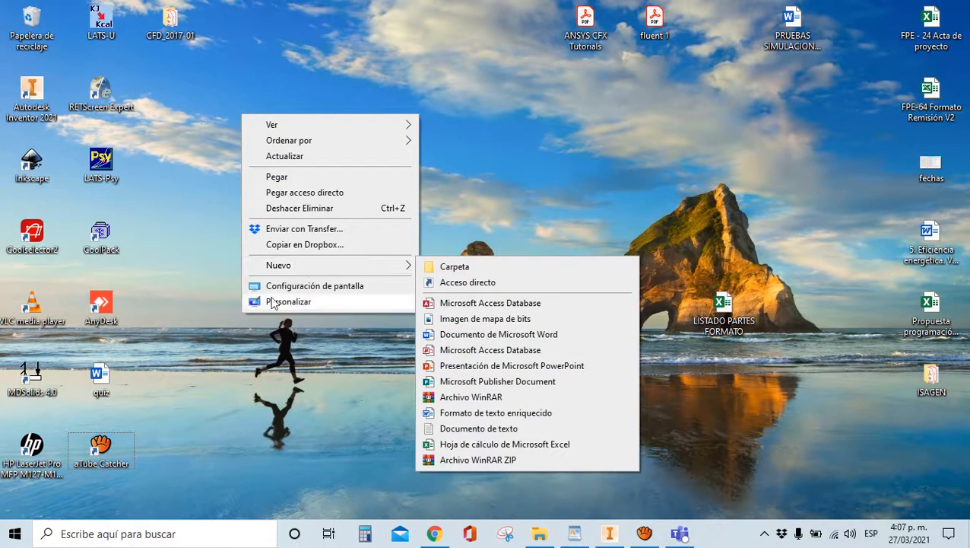
click(454, 267)
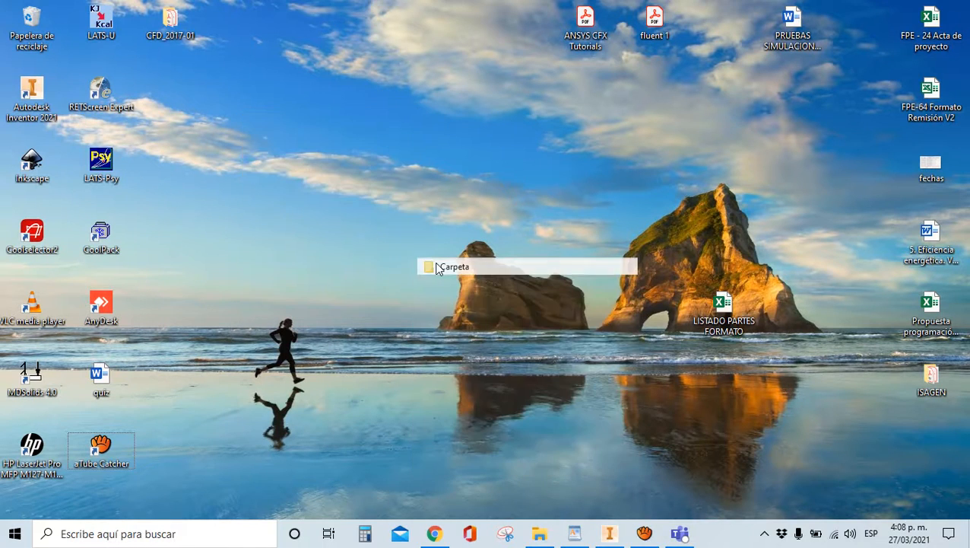
text(E)
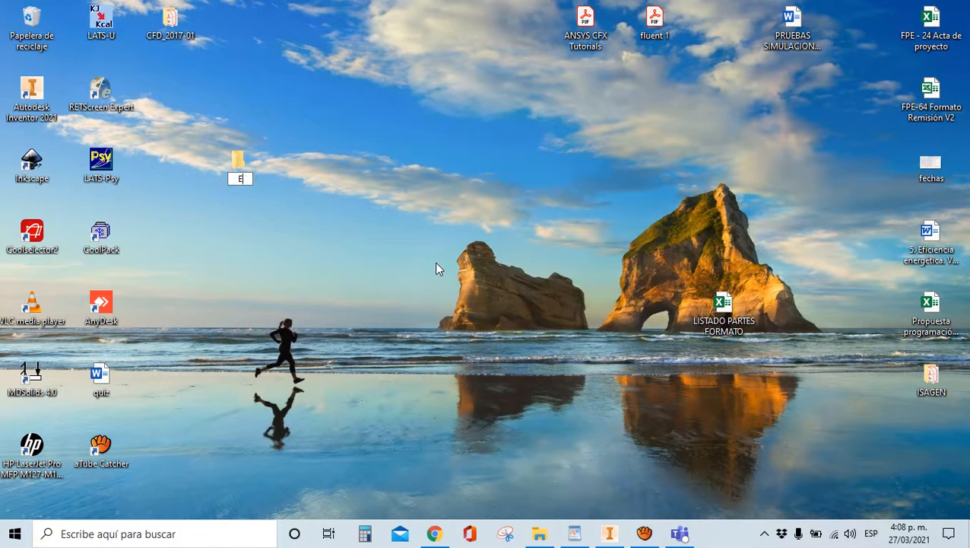
text(JM CLASE -)
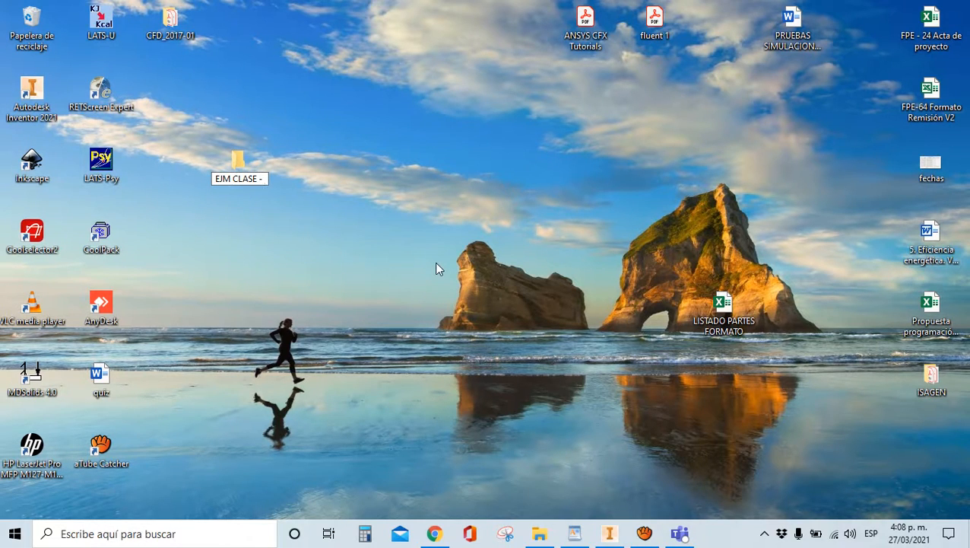
text( MESA)
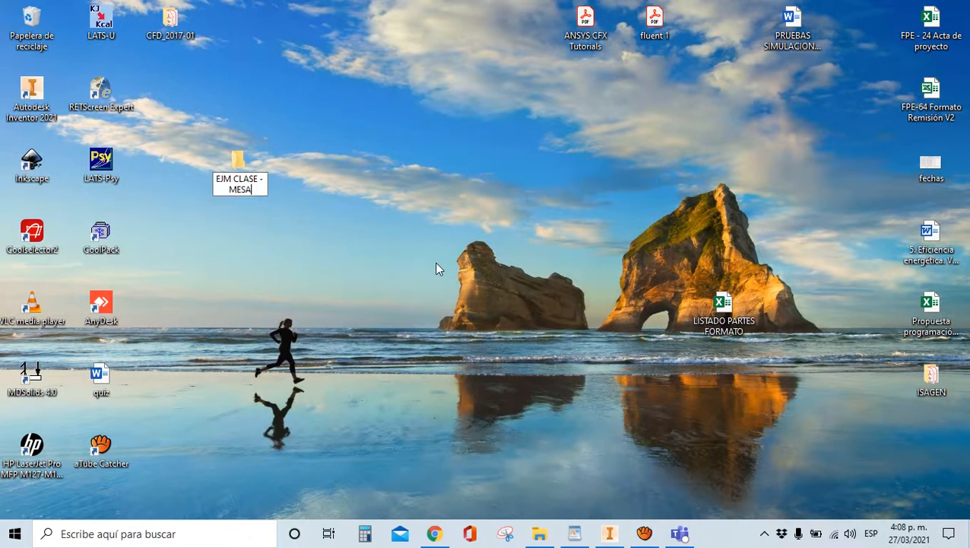
key(Return)
Move the EJM CLASE - MESA folder to the top of the desktop and bring up Inventor 2021
drag(236, 172, 406, 169)
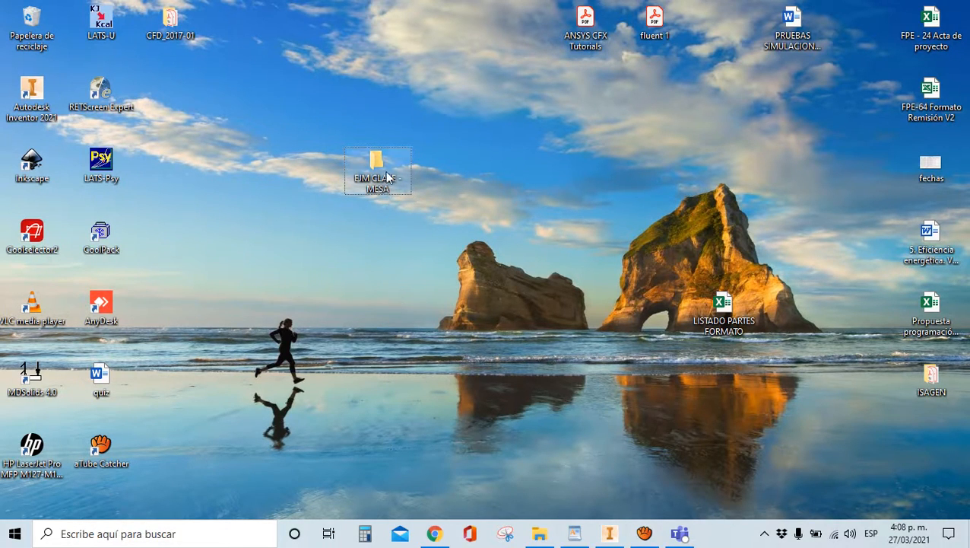
drag(385, 178, 367, 36)
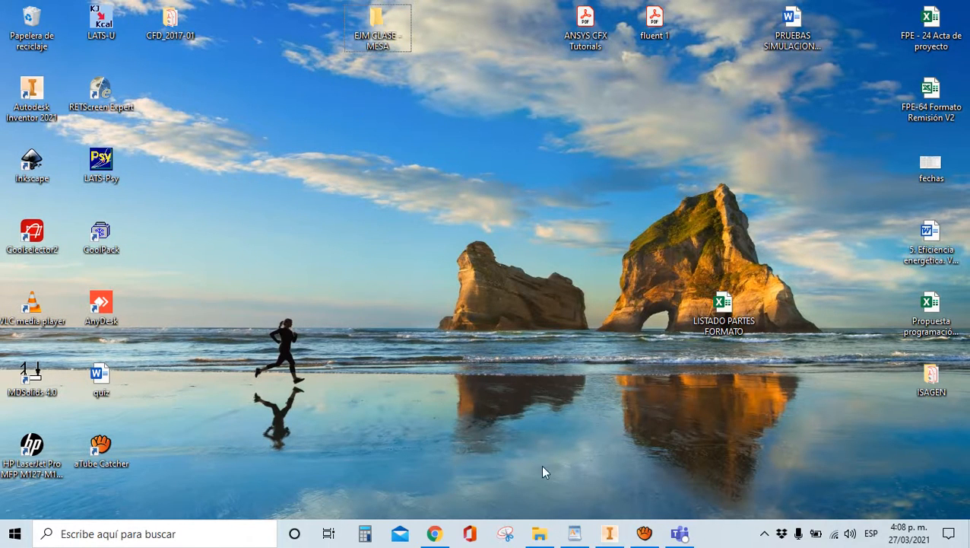
click(609, 533)
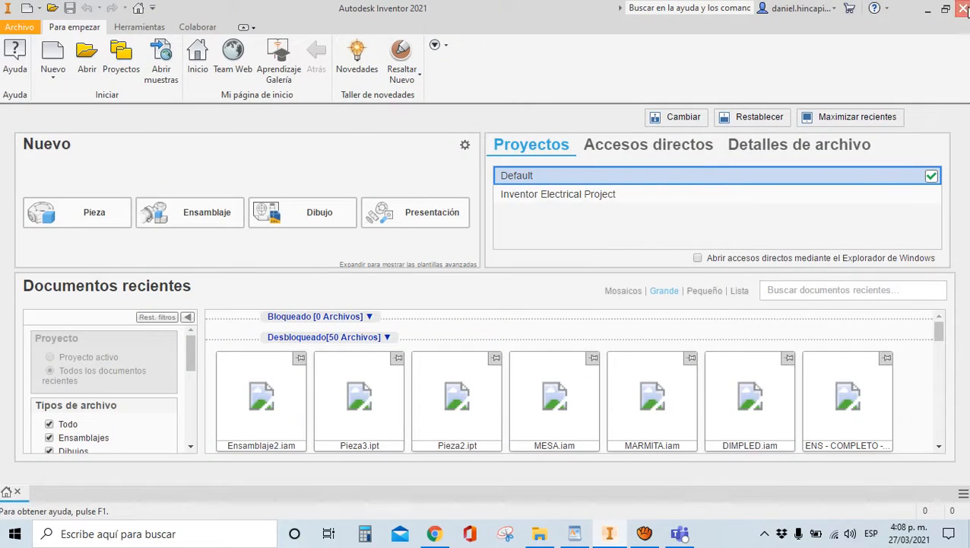
Restart Inventor 2021 from its desktop icon and open Proyectos, which warns LUCERO.ipj is missing
click(961, 8)
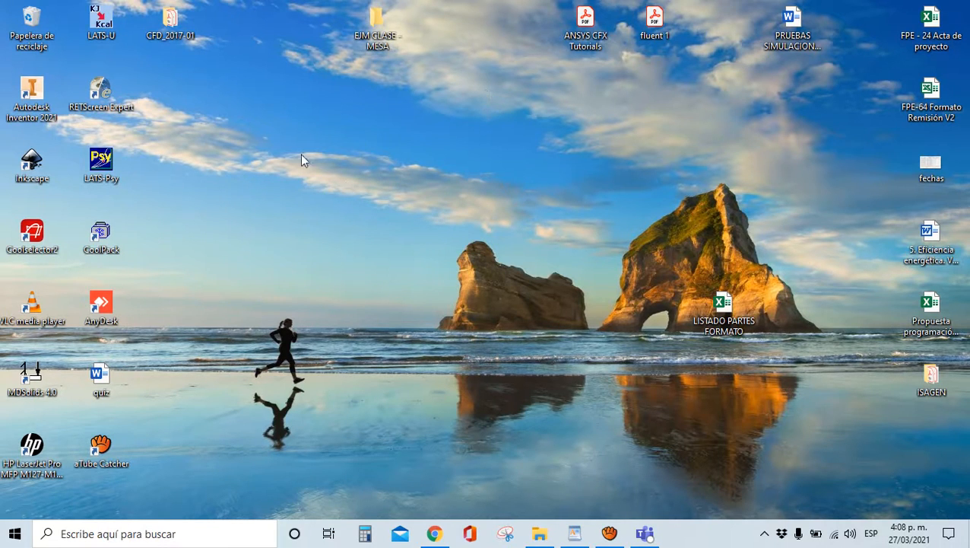
double_click(33, 106)
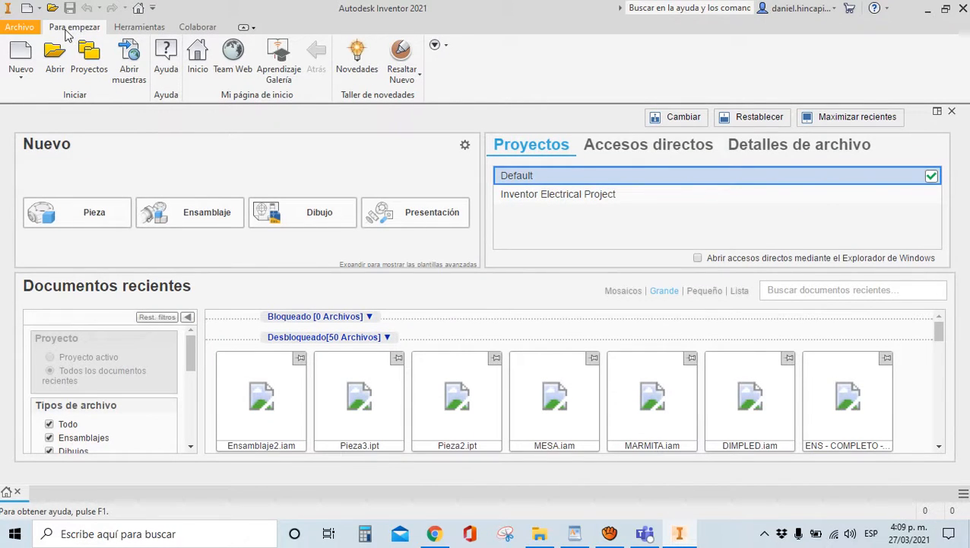
click(84, 71)
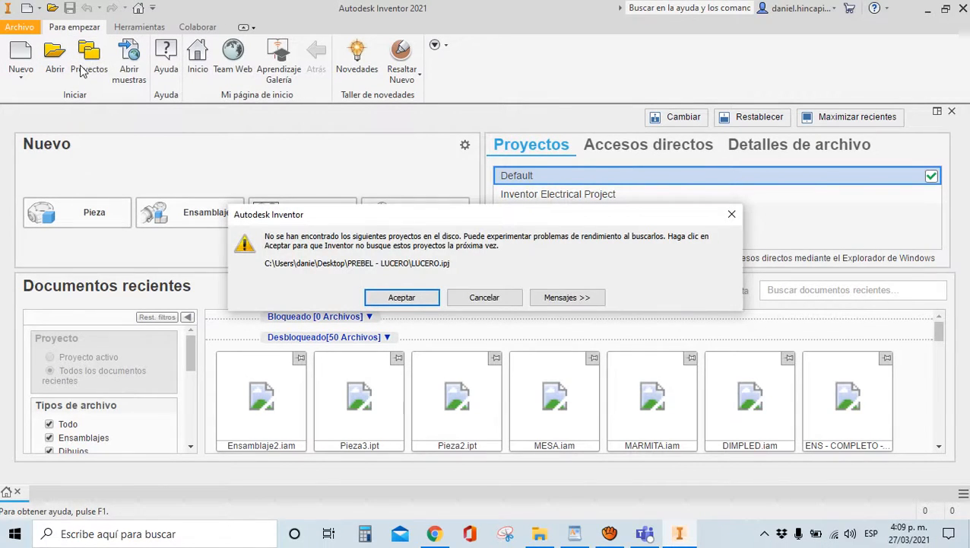
Dismiss the missing-project warning and start a new single-user project from the Projects dialog
click(403, 297)
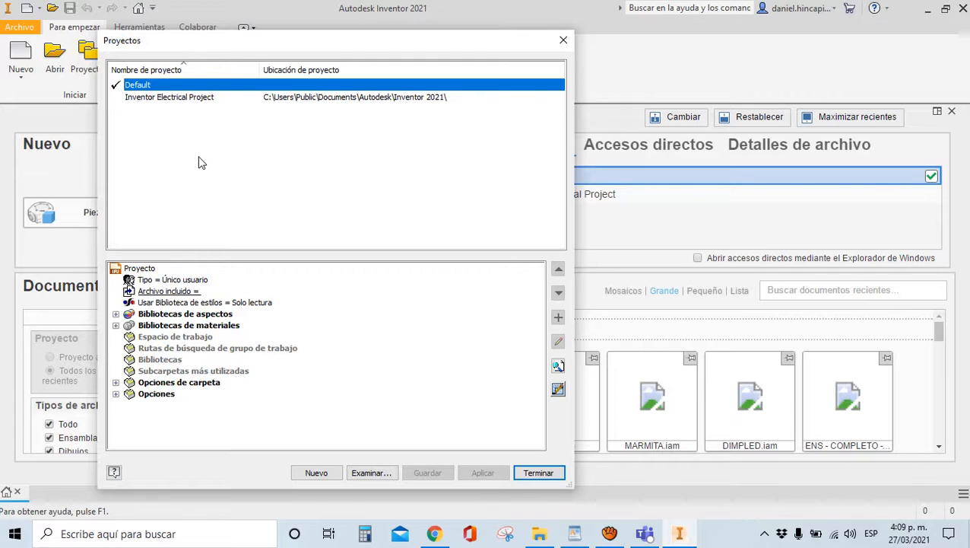
click(325, 477)
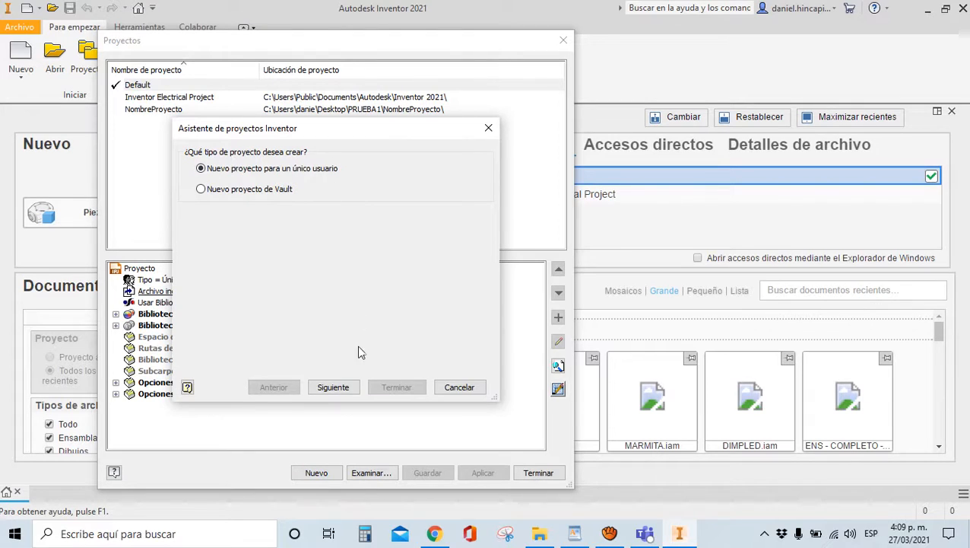
Name the project EJM-MESA and set its folder to Desktop\EJM CLASE - MESA
click(333, 387)
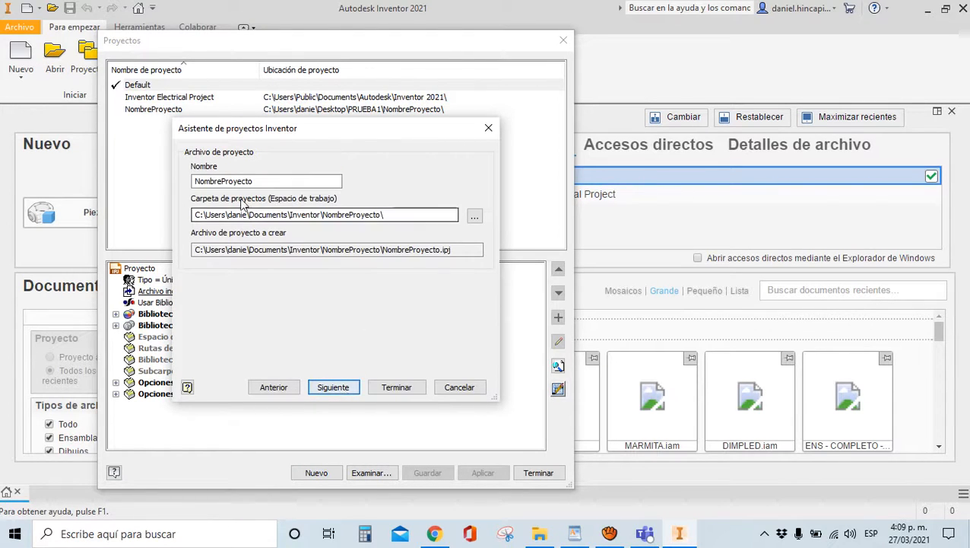
drag(314, 182, 159, 160)
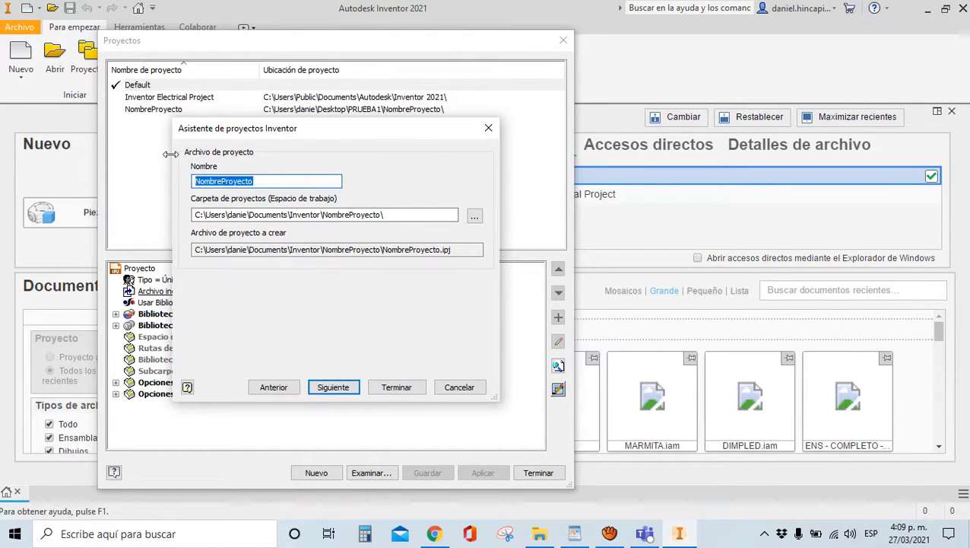
text(EJM-)
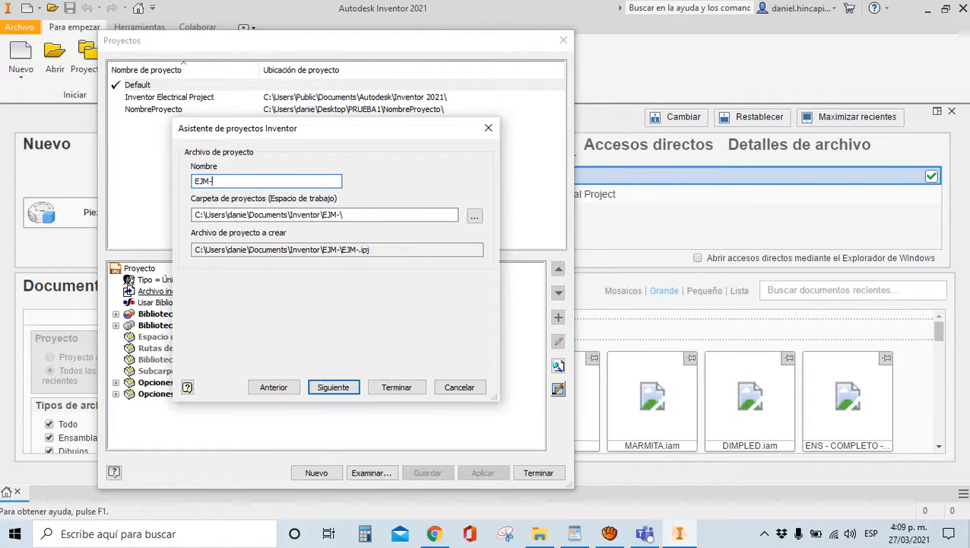
text(MESA)
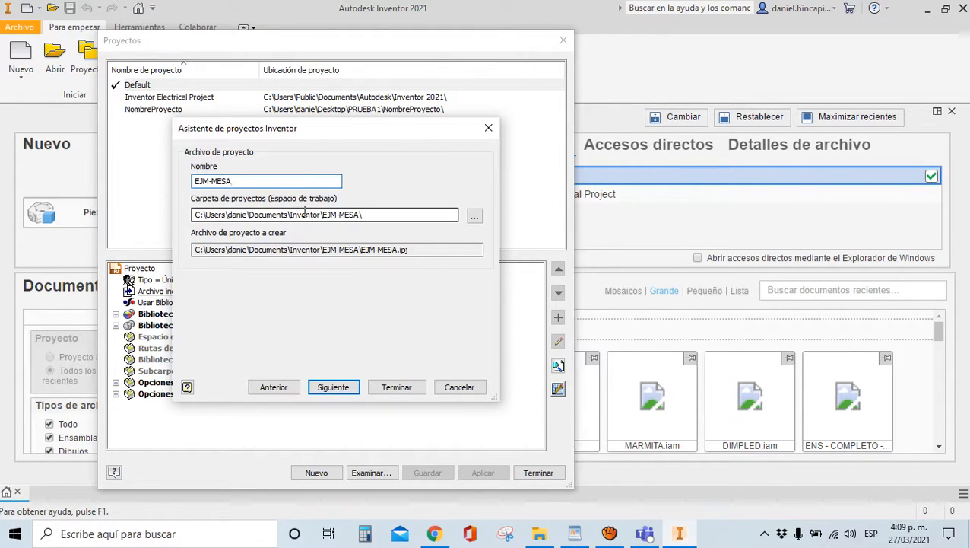
click(475, 218)
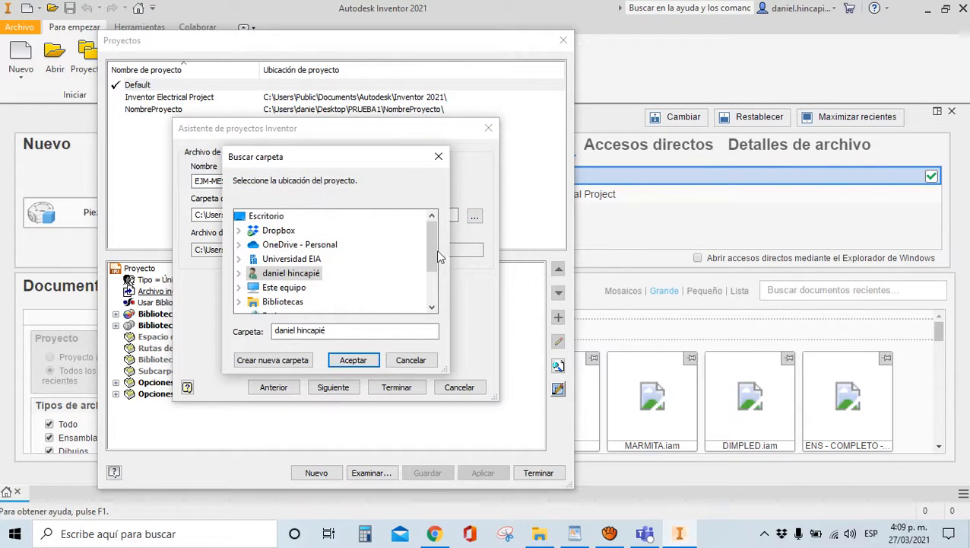
drag(436, 253, 430, 279)
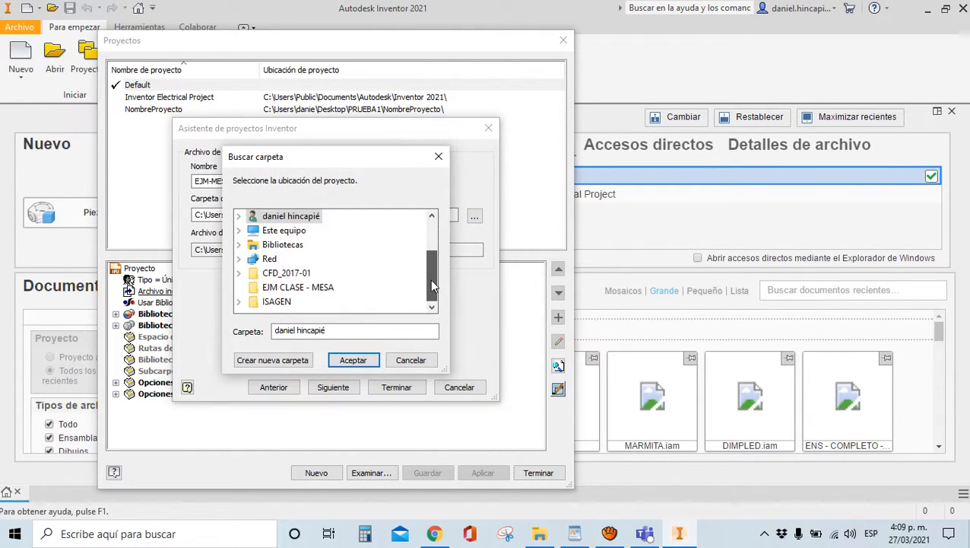
click(277, 294)
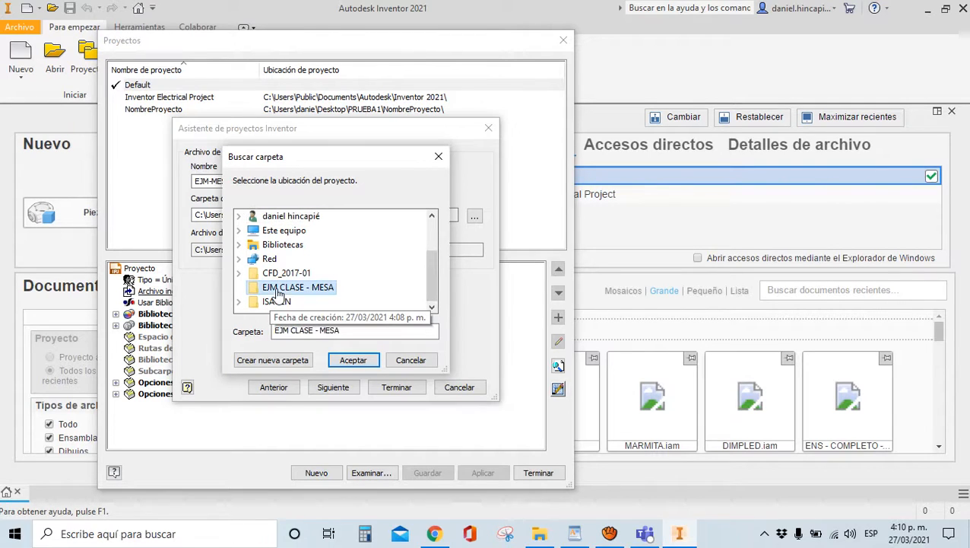
click(350, 364)
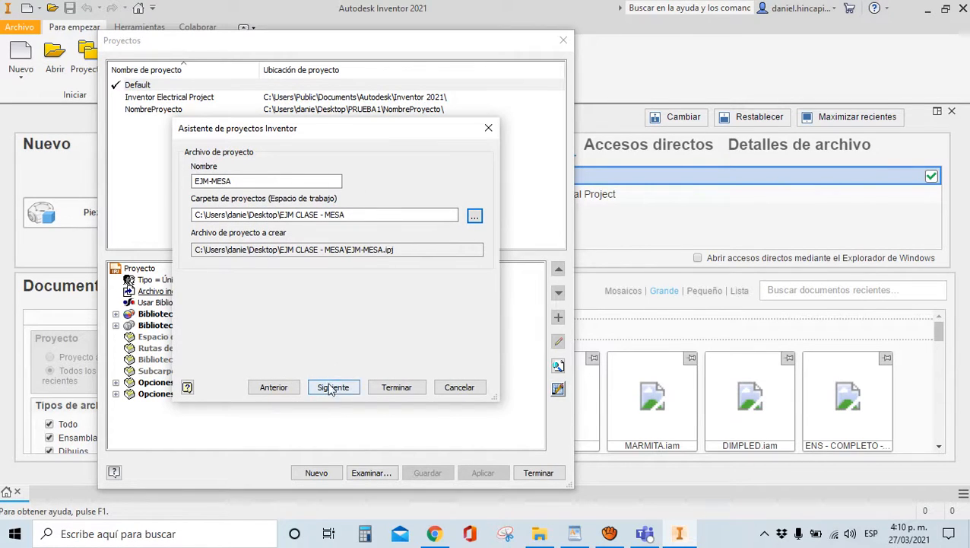
Finish the EJM-MESA project wizard and close the project list with it active
click(332, 388)
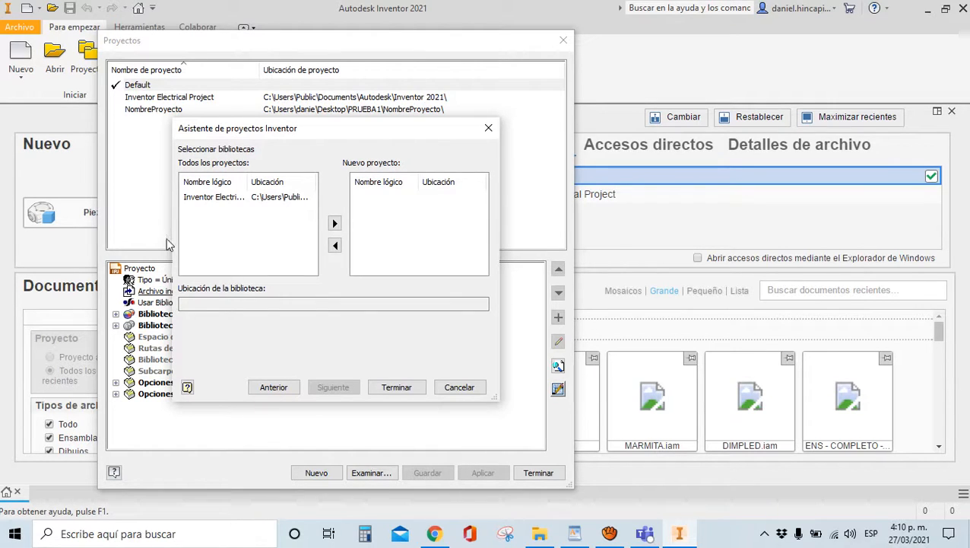
click(395, 388)
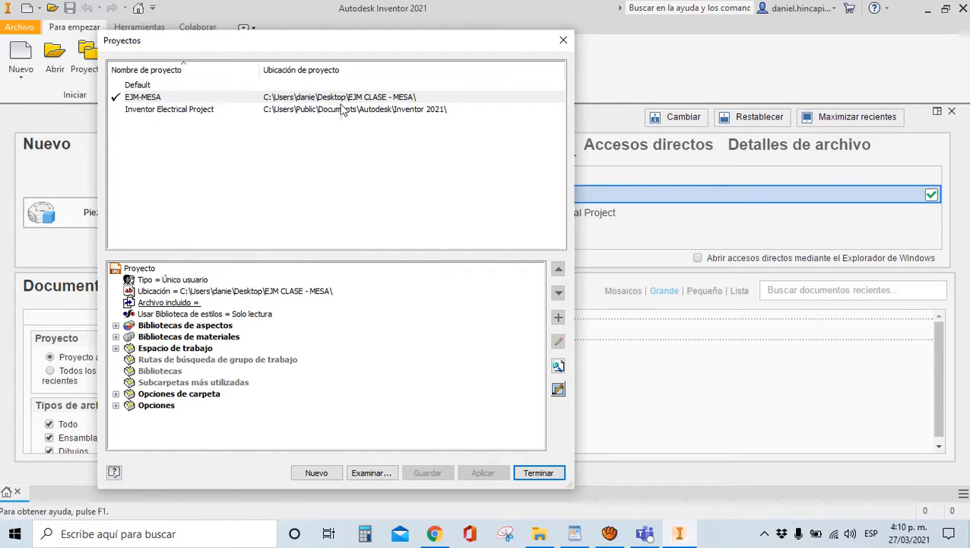
click(538, 472)
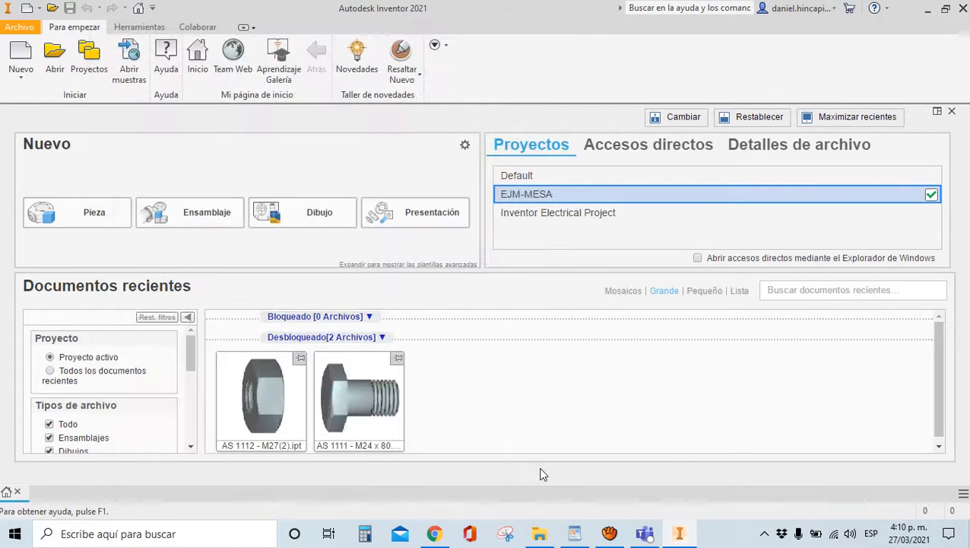
click(89, 68)
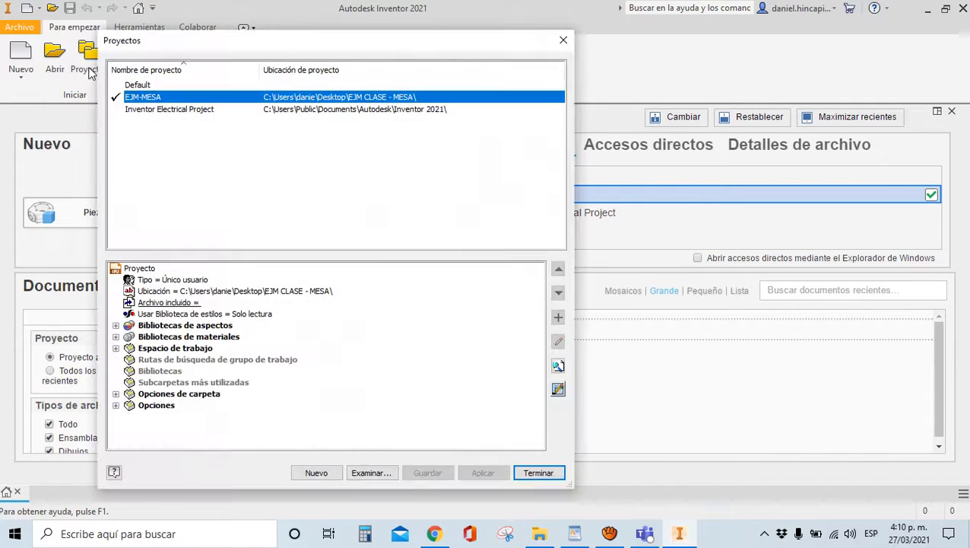
click(134, 86)
double_click(133, 85)
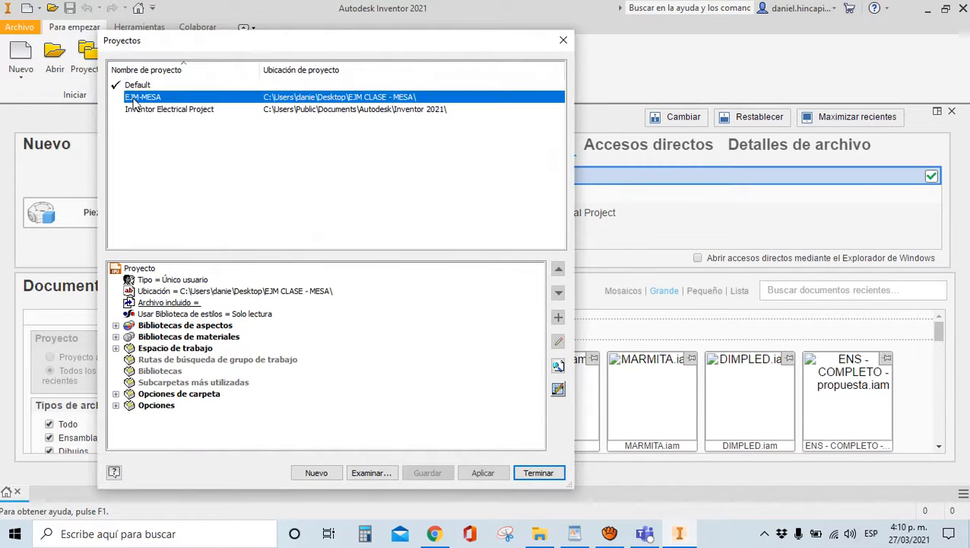
double_click(135, 98)
click(137, 111)
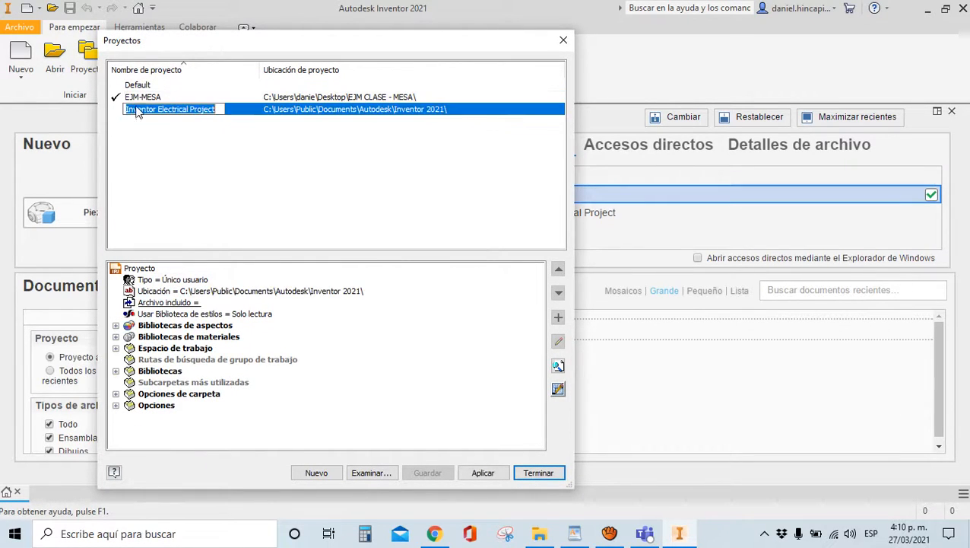
click(139, 85)
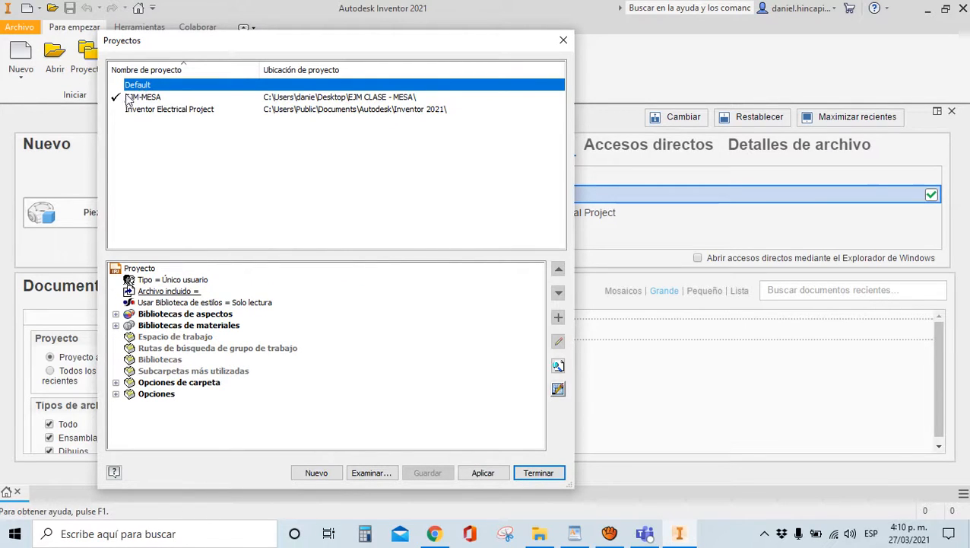
double_click(133, 86)
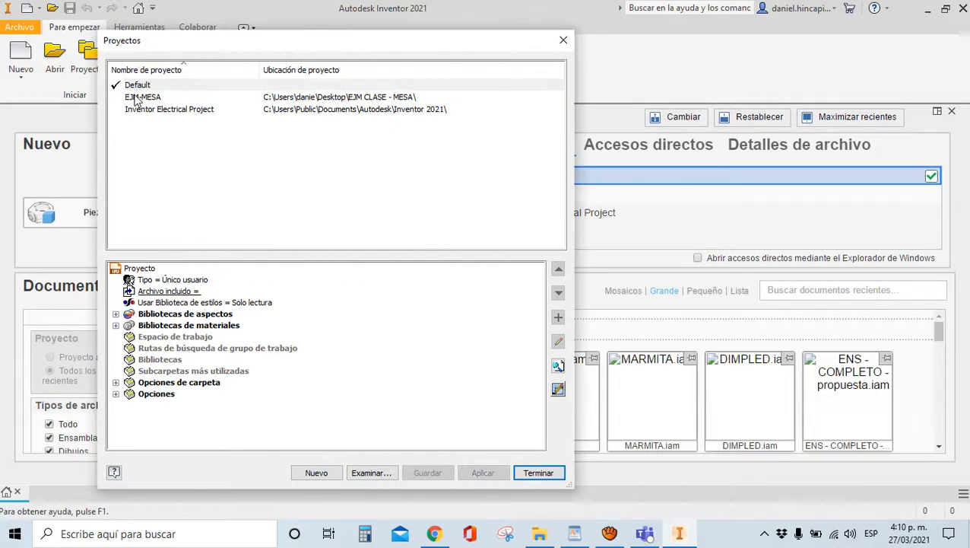
double_click(137, 97)
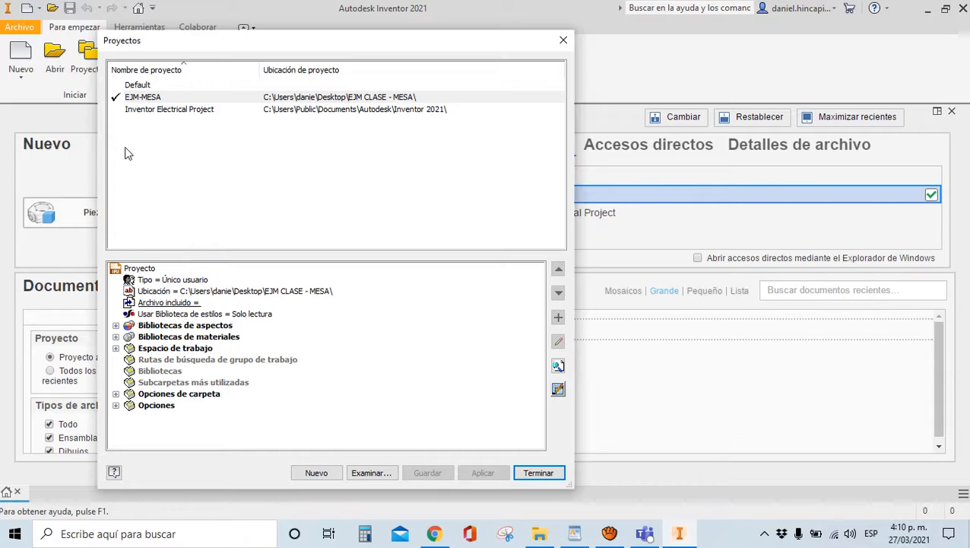
click(538, 472)
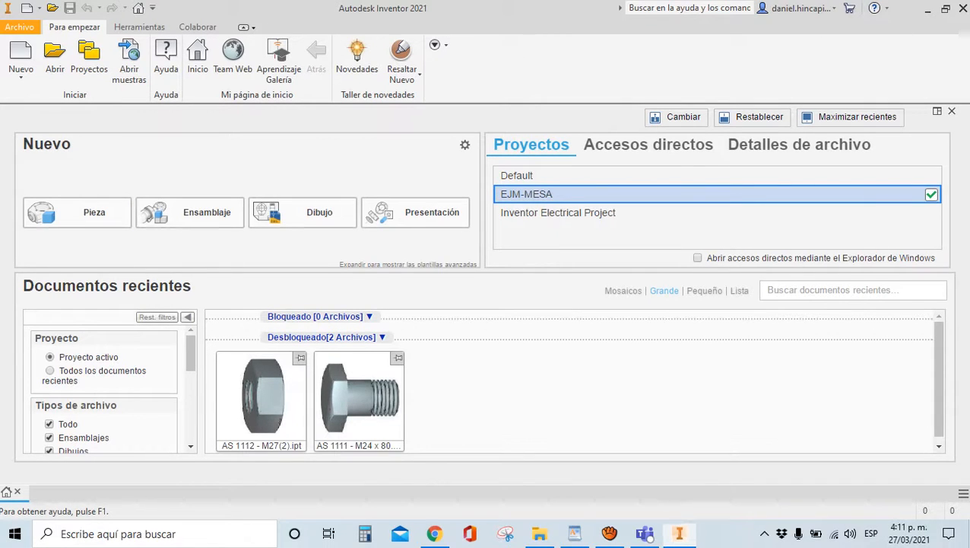
key(super+d)
click(423, 350)
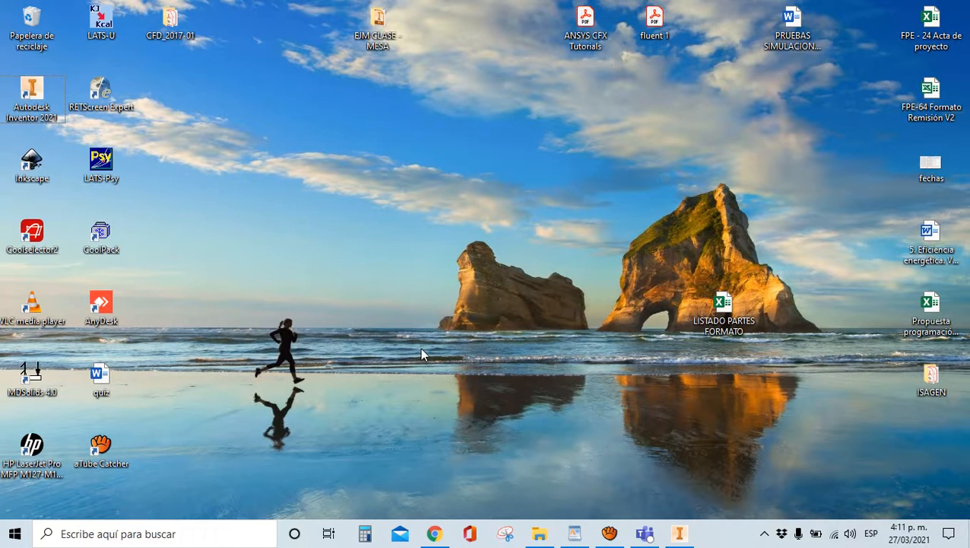
Launch Excel from the Windows search and open a maximized blank workbook
click(87, 533)
text(EXCEL)
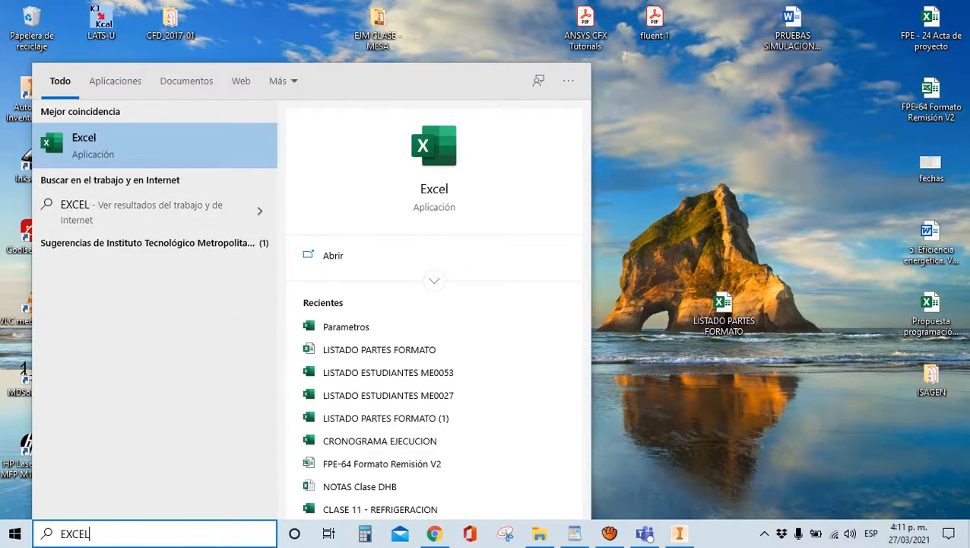
click(106, 137)
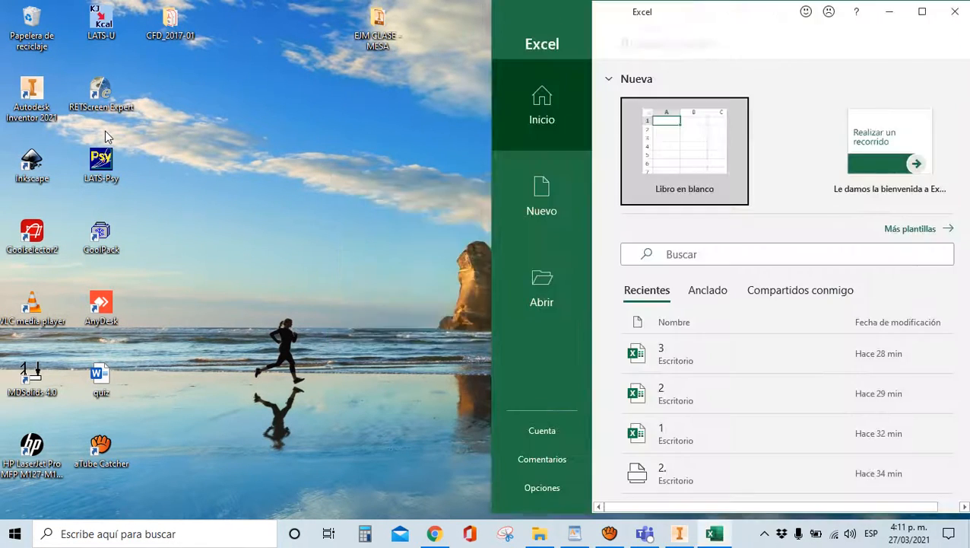
click(676, 194)
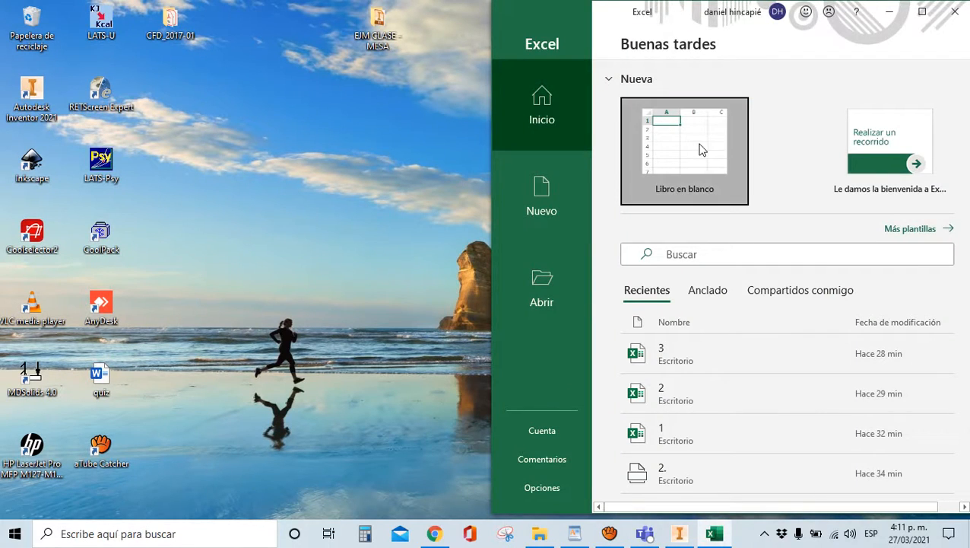
click(923, 15)
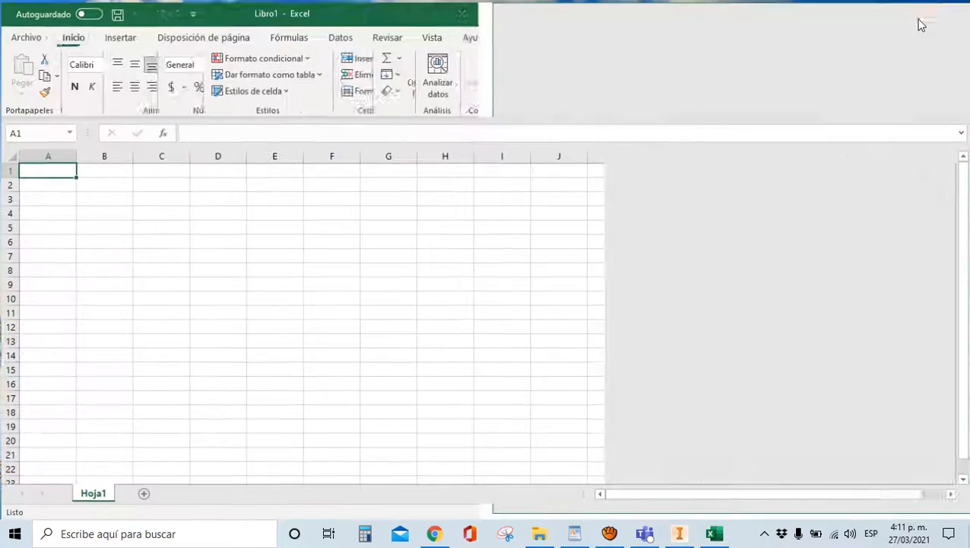
Save the workbook as PARAMETROS in the Desktop's EJM CLASE - MESA folder
click(115, 13)
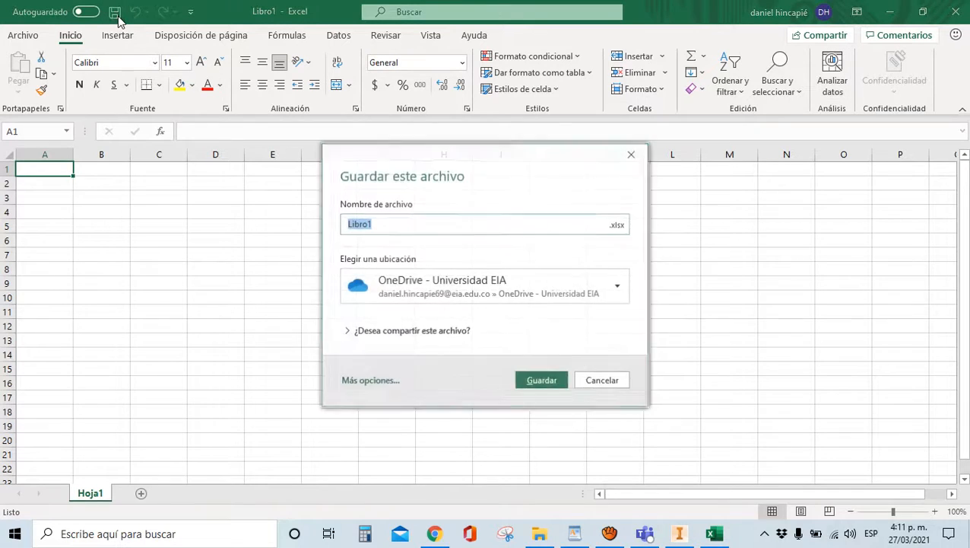
text(PARAMETROS)
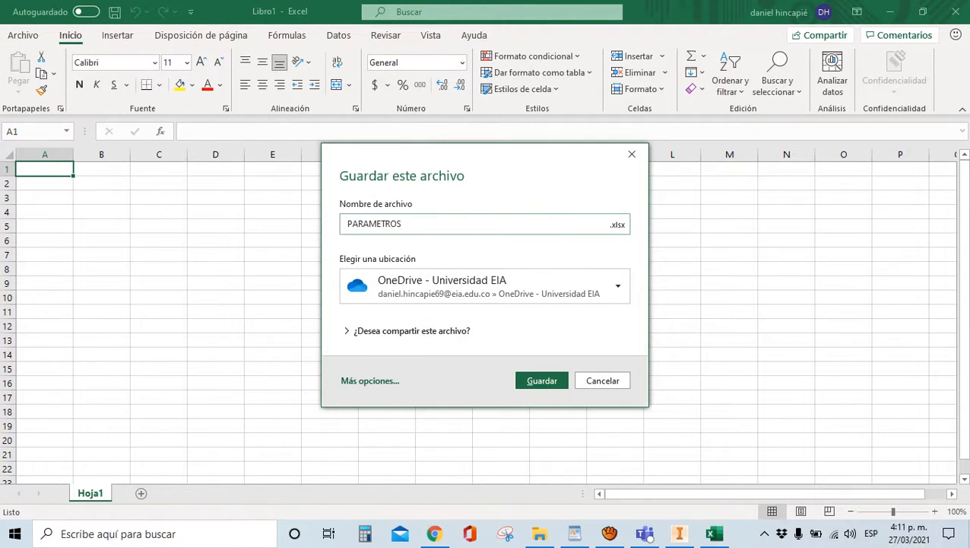
click(417, 305)
click(422, 180)
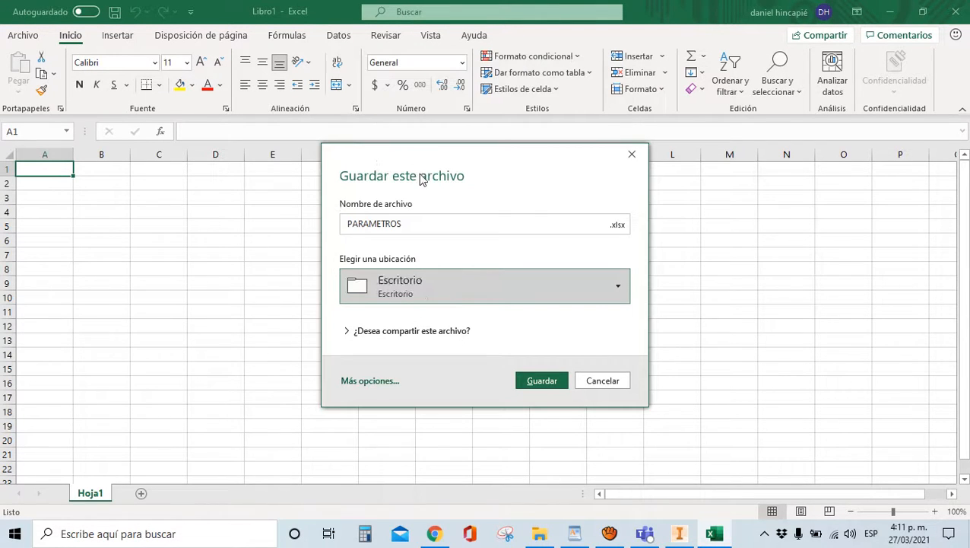
click(378, 379)
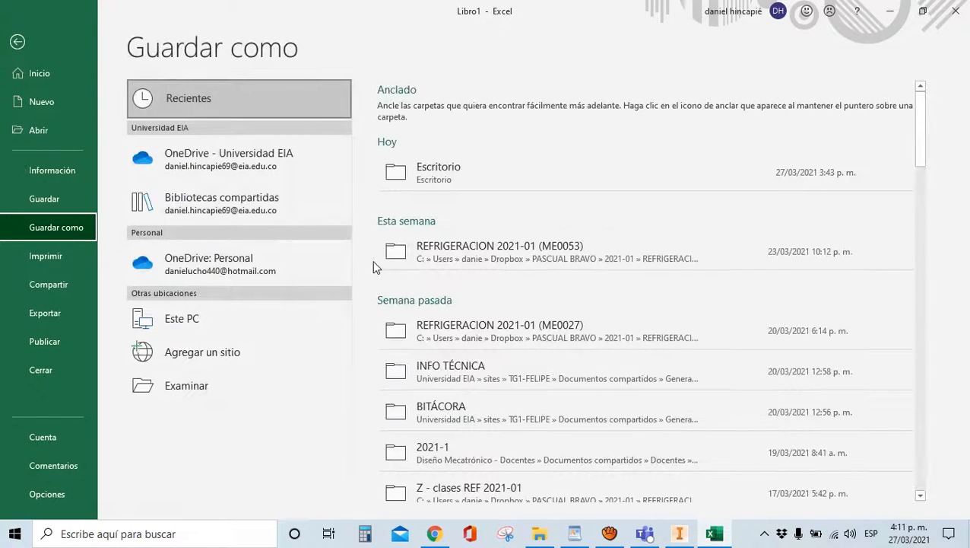
click(190, 385)
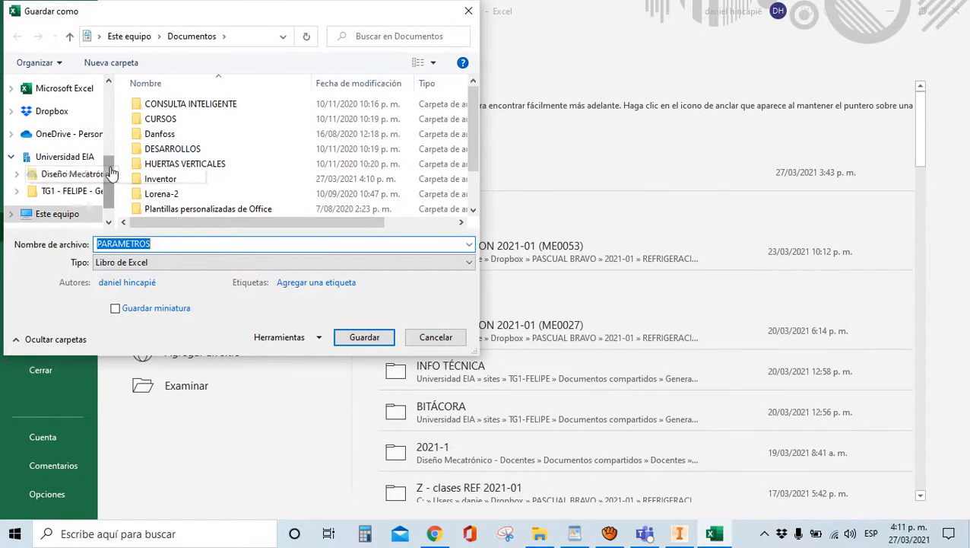
drag(111, 173, 109, 99)
click(59, 111)
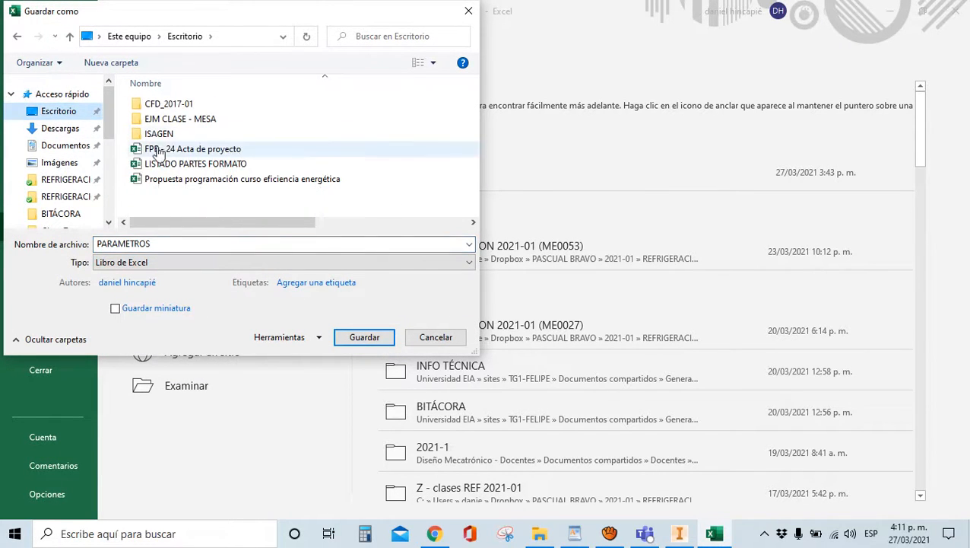
double_click(164, 120)
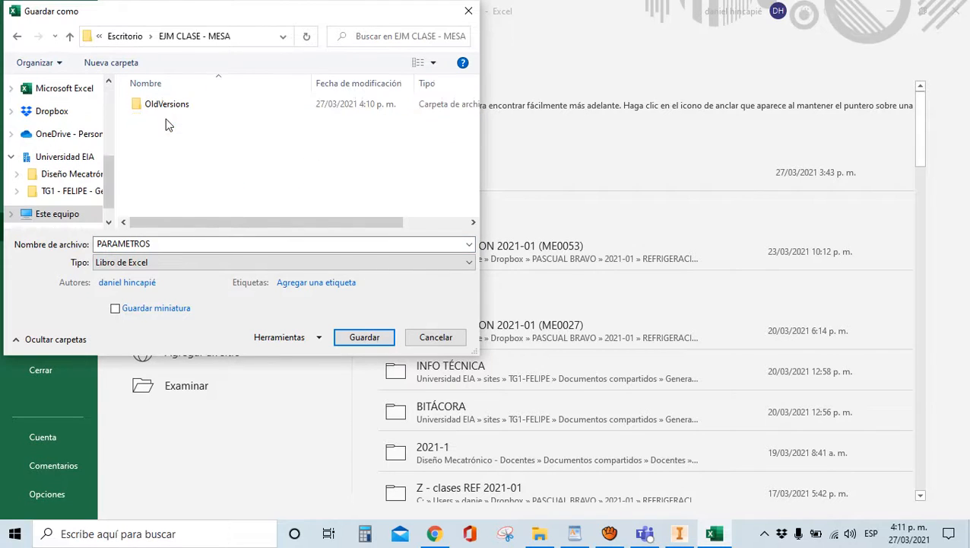
click(339, 335)
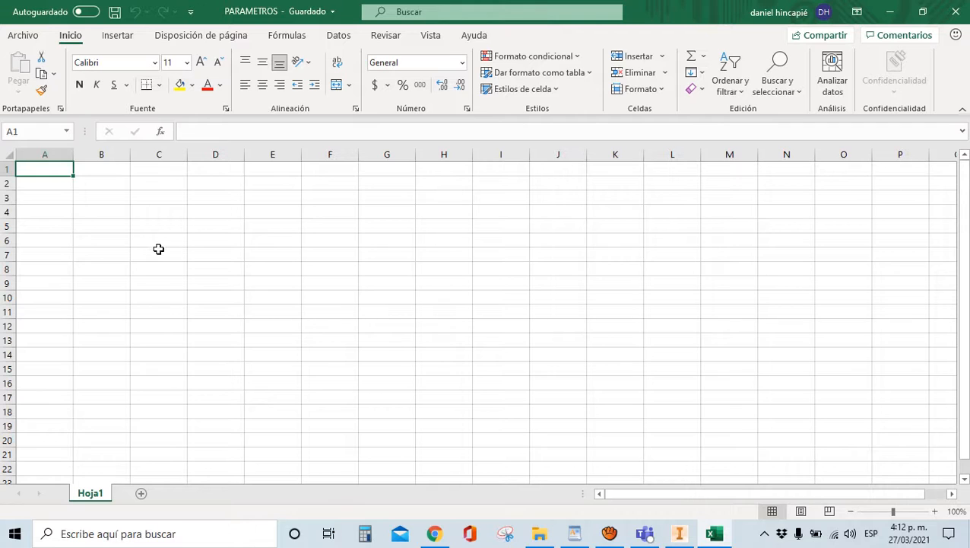
Widen column E of the PARAMETROS sheet well beyond its neighbouring columns
click(289, 170)
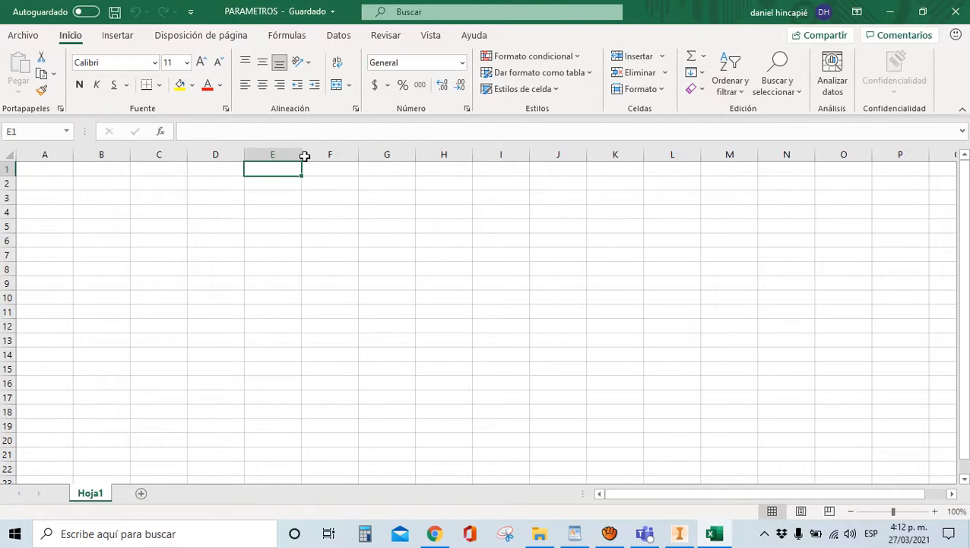
drag(302, 155, 438, 154)
click(298, 178)
click(299, 169)
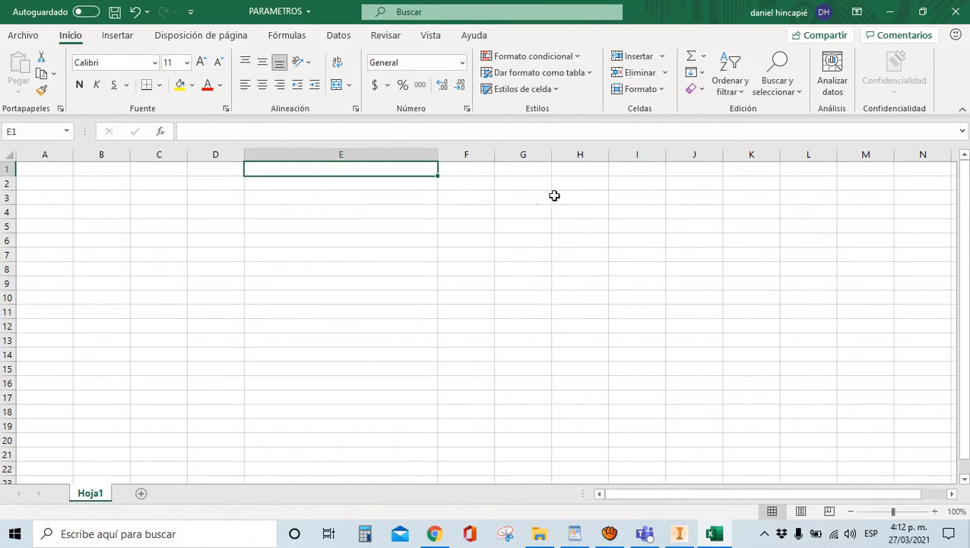
click(579, 170)
Widen column H and enter 'Mesa de trabajo, en acero inoxidable' in cell H1
drag(614, 153, 704, 154)
click(672, 156)
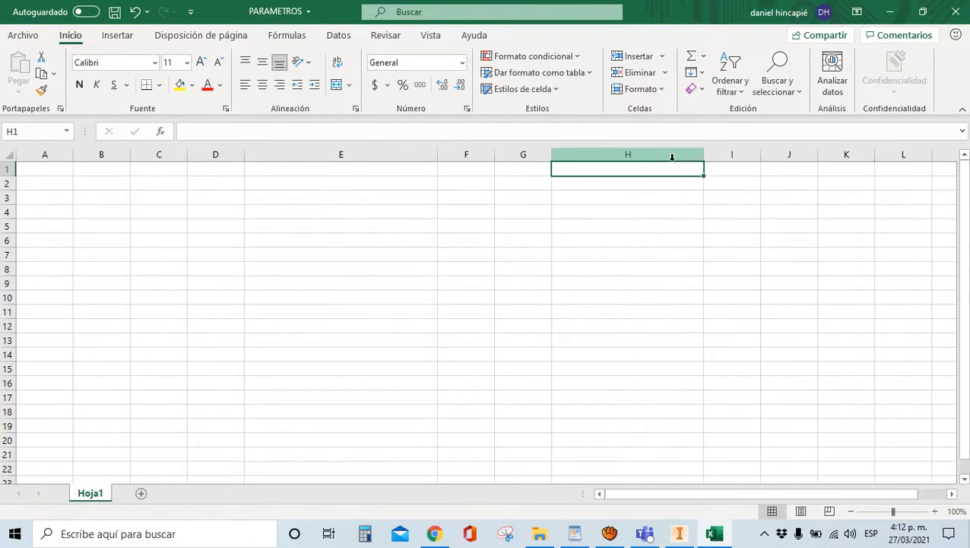
text(m)
key(BackSpace)
text(Mi)
key(BackSpace)
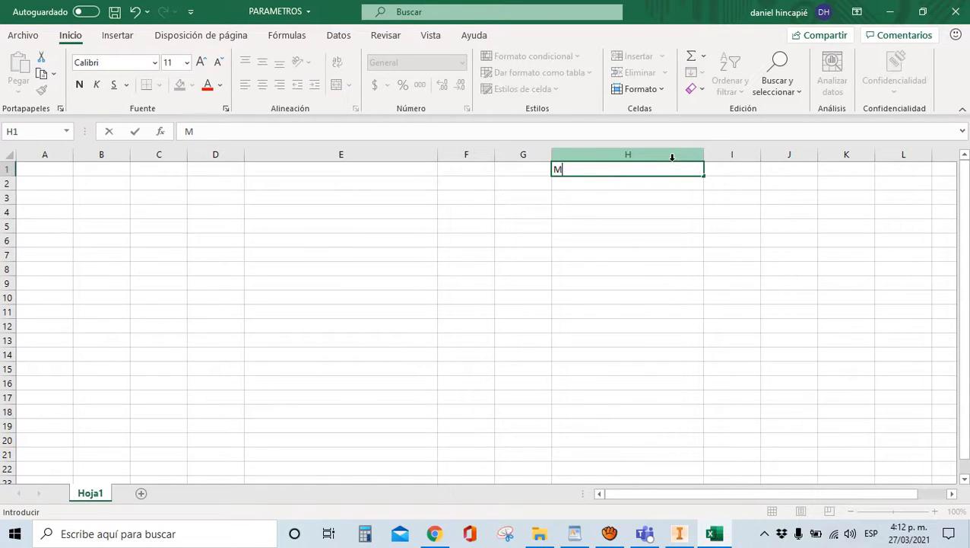
text(esa de trabajo)
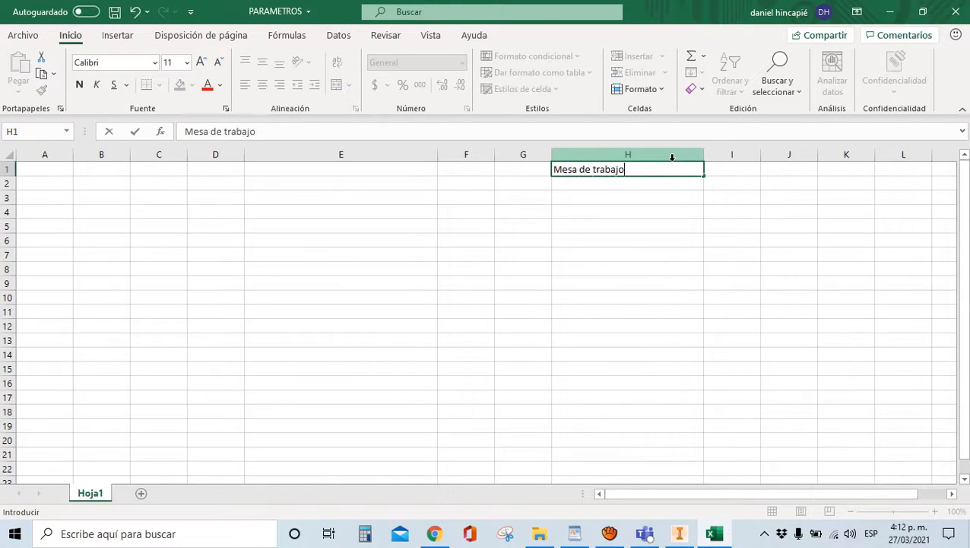
text(, en acero inoxidable)
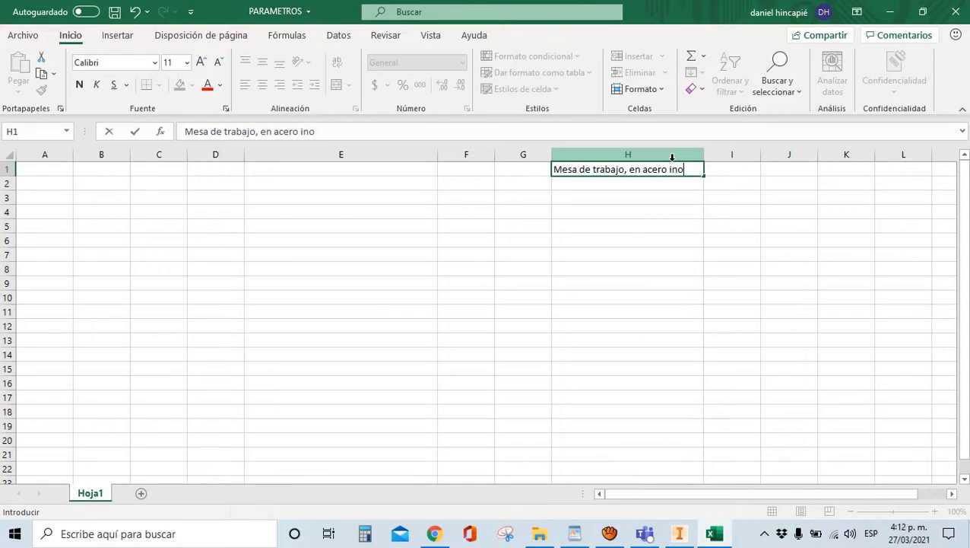
key(Left)
Complete H1 to read 'Mesa de trabajo, estructura en acero inoxidable y un tablón en MDF'
click(654, 170)
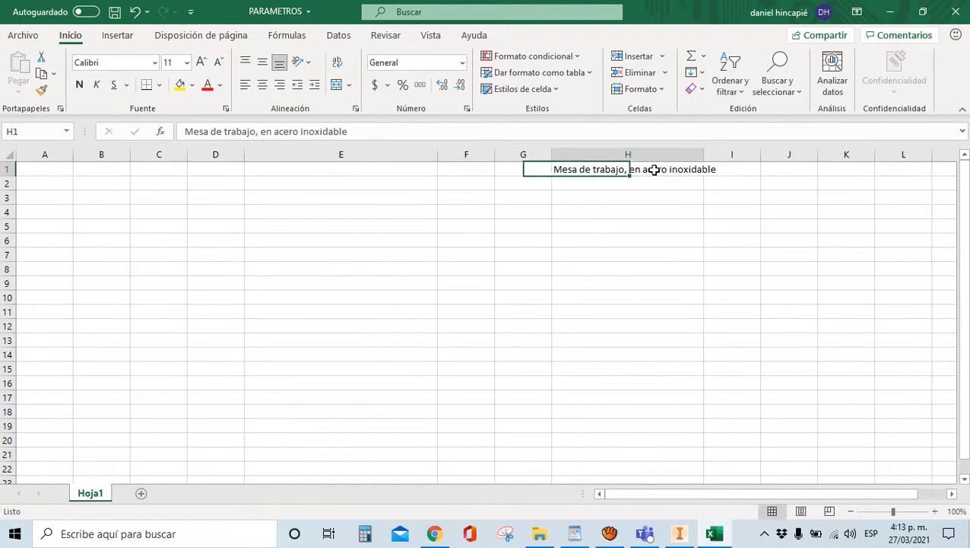
click(262, 131)
text(estru)
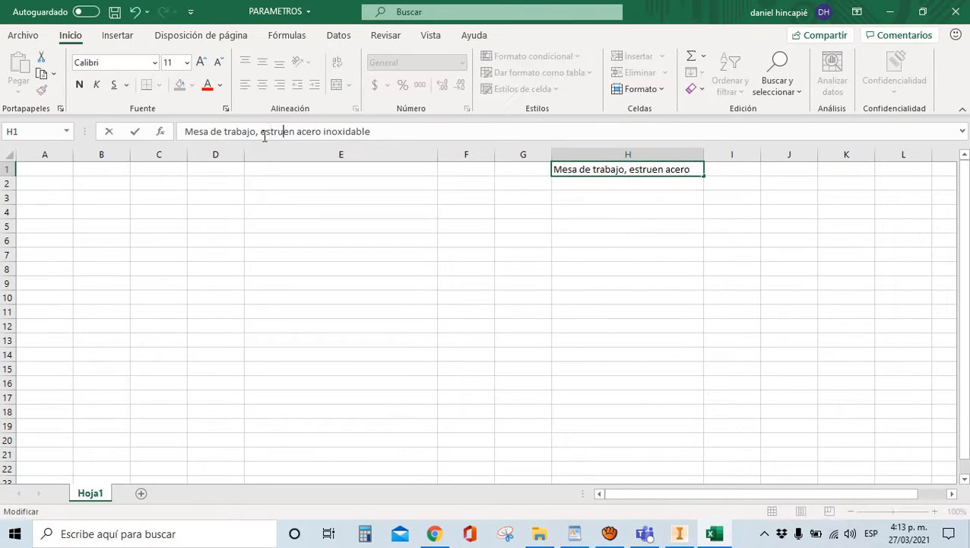
text(ctura)
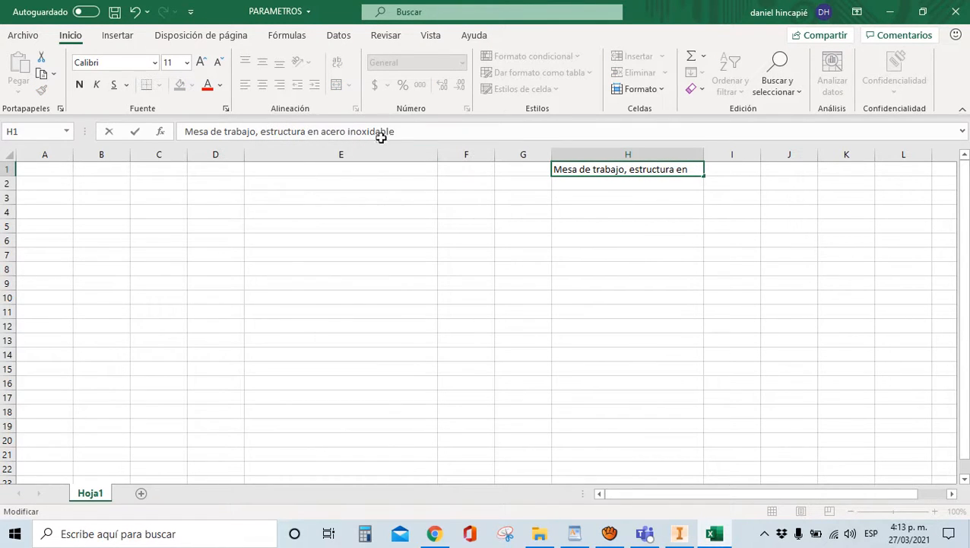
click(407, 134)
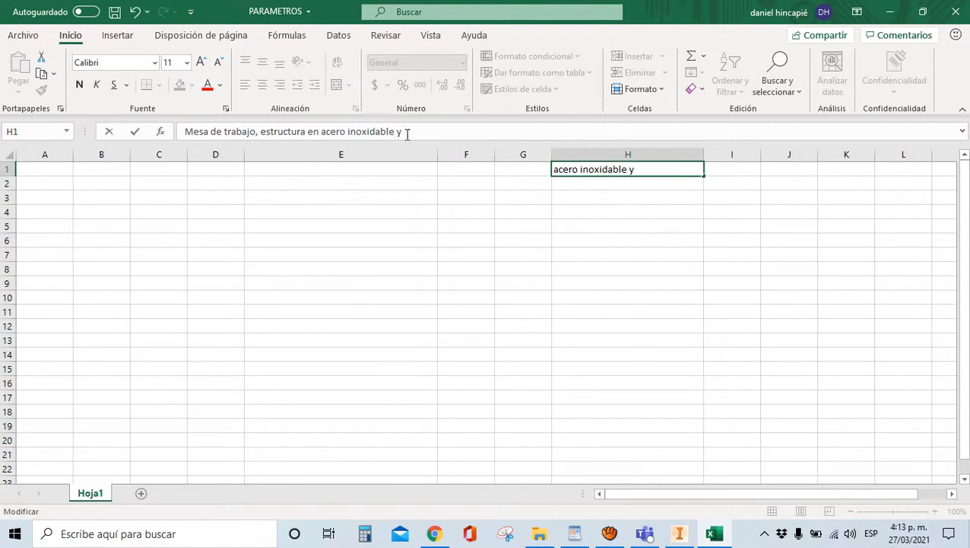
text(y un tablón en)
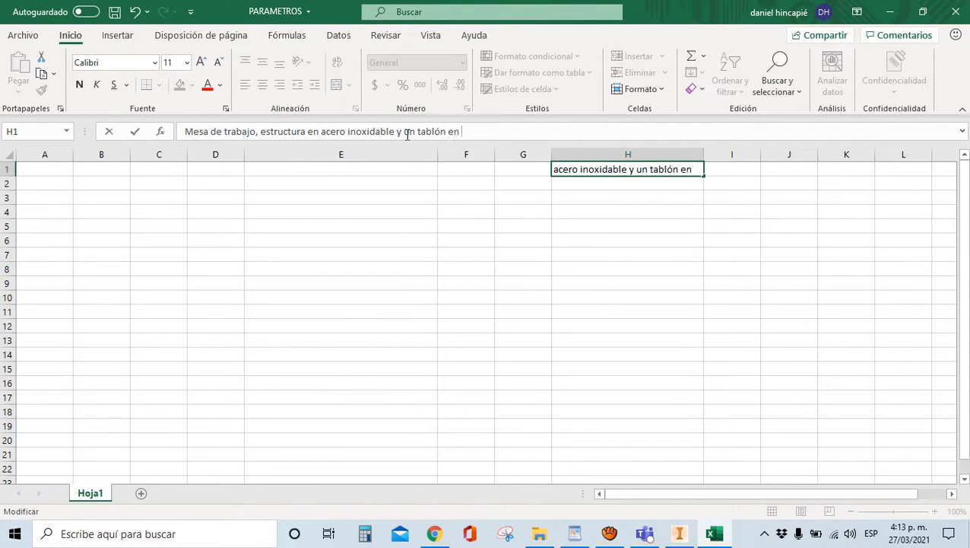
text(F)
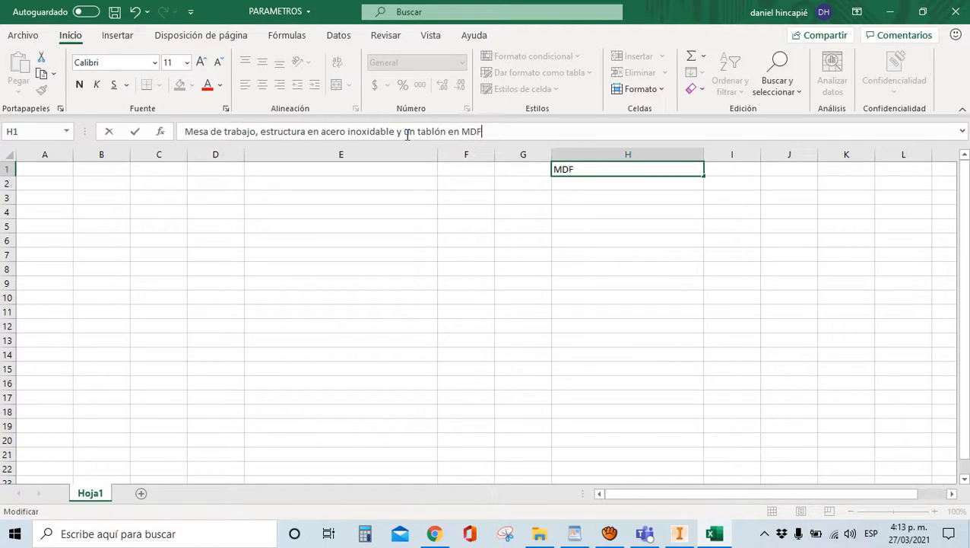
drag(397, 255, 396, 243)
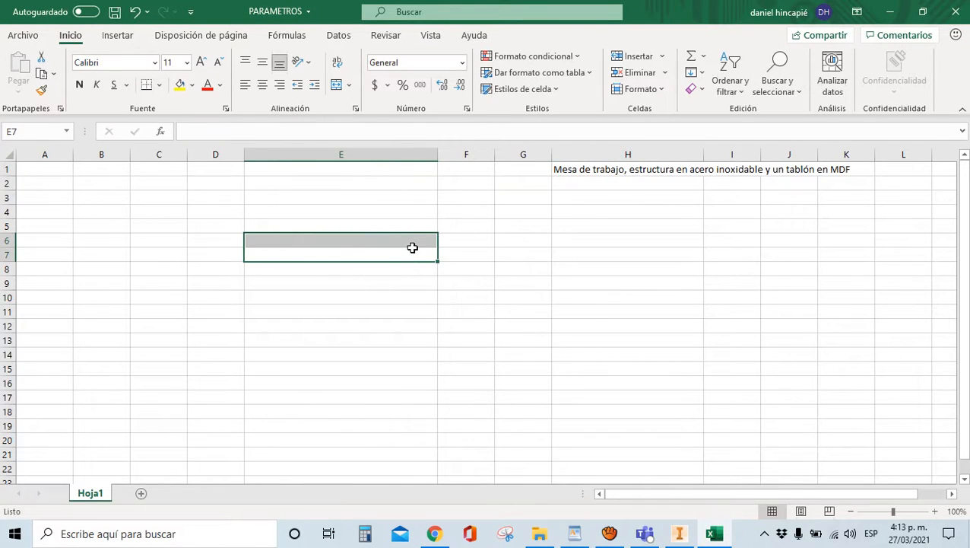
click(53, 168)
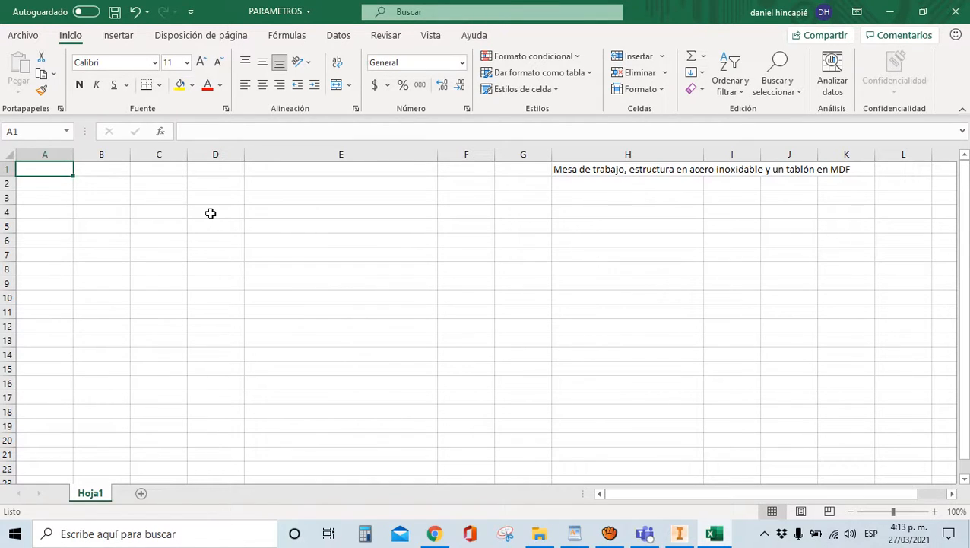
Enter AltoM = 900 and AnchoT = 1200 in rows 1 and 2 of the PARAMETROS sheet
text(AltoM)
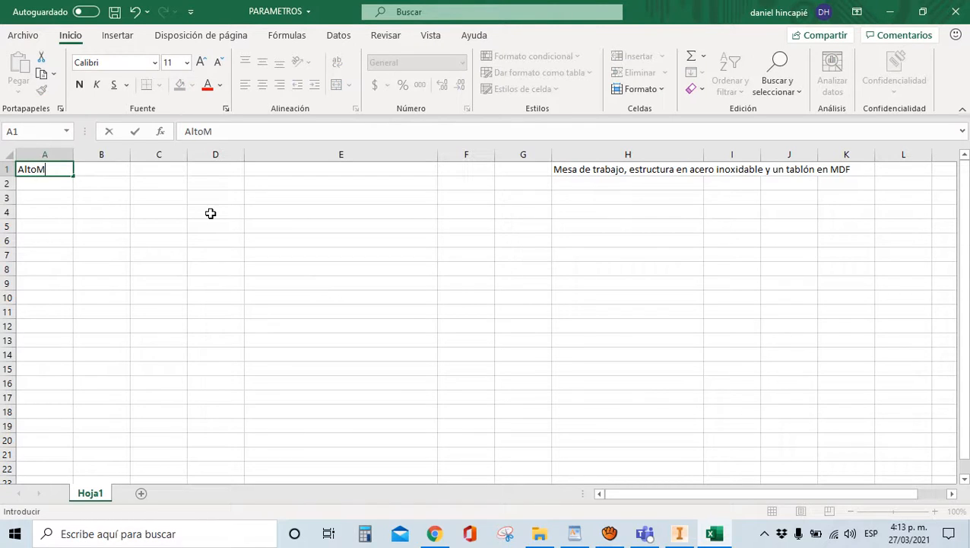
key(Tab)
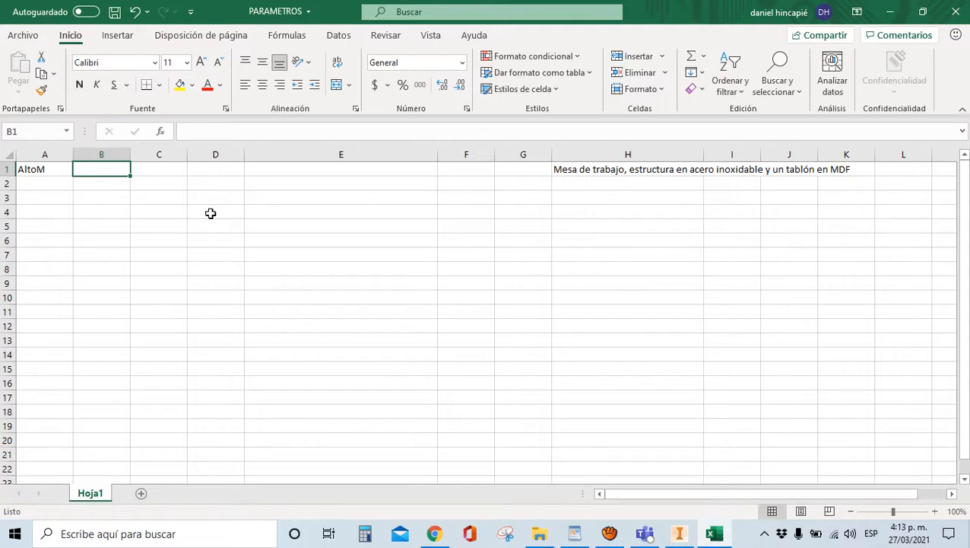
text(900)
key(Return)
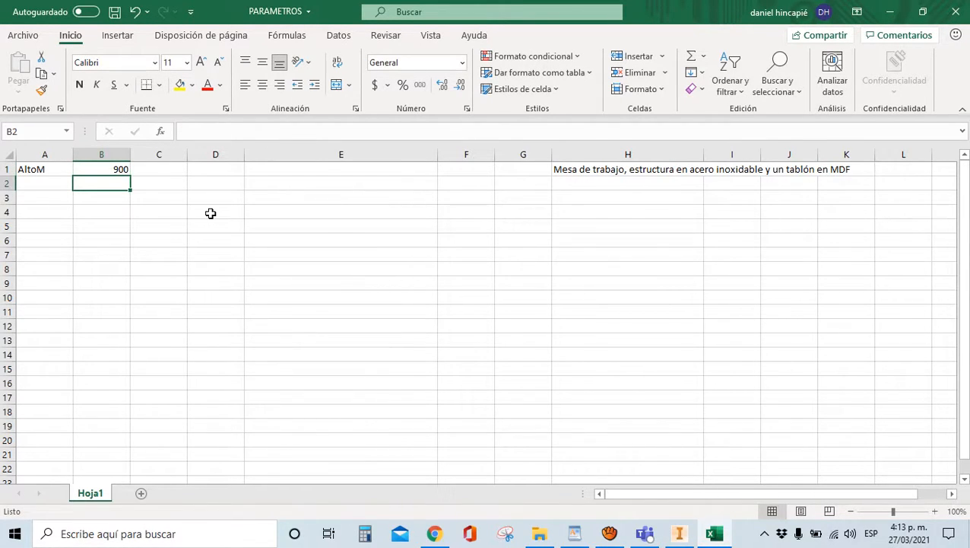
key(Left)
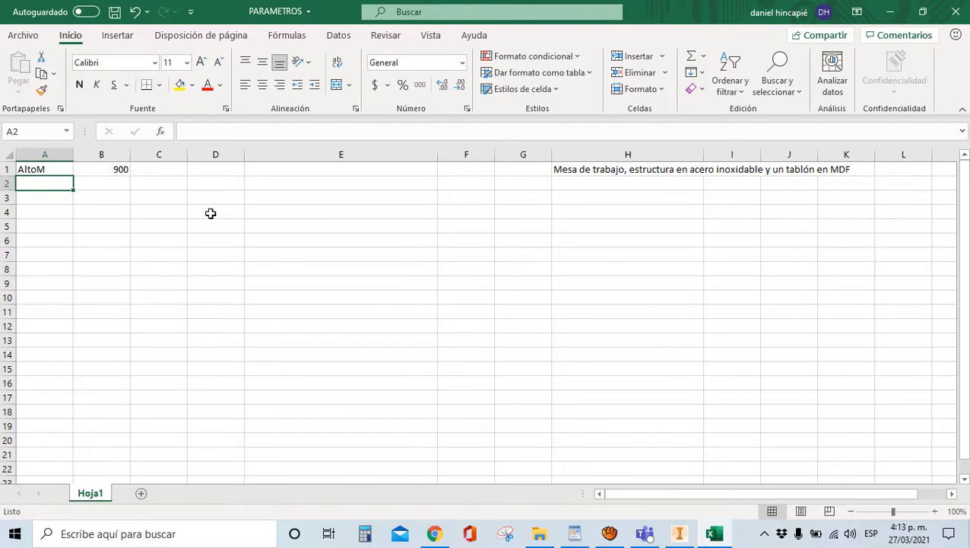
text(A)
key(BackSpace)
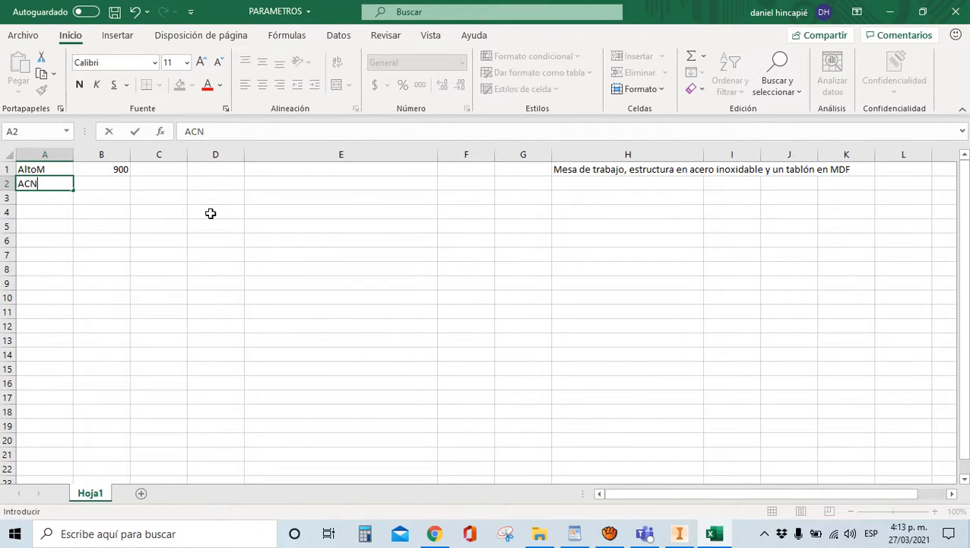
text(NCHO)
key(BackSpace)
key(BackSpace)
key(BackSpace)
key(BackSpace)
text(nchom)
key(BackSpace)
text(M)
key(BackSpace)
text(T)
key(Tab)
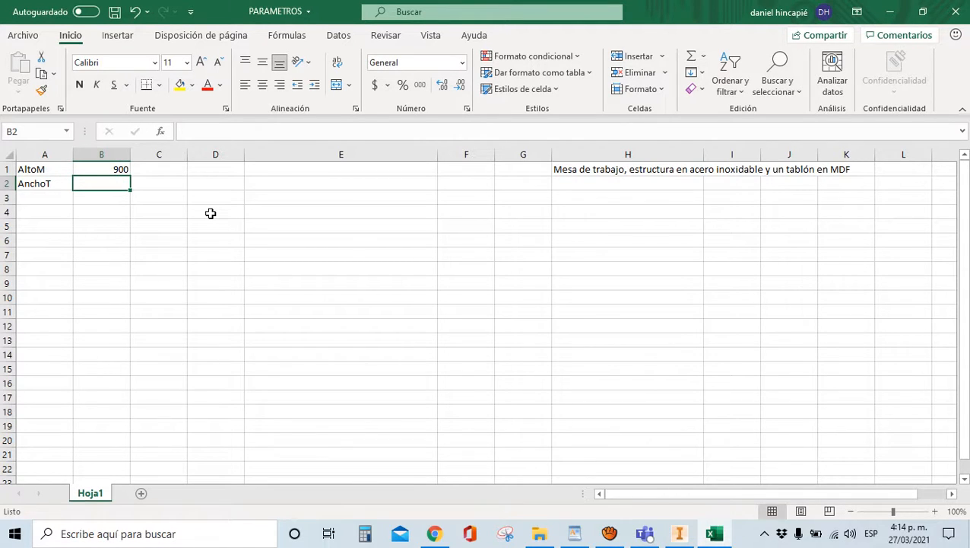
text(1200)
key(Return)
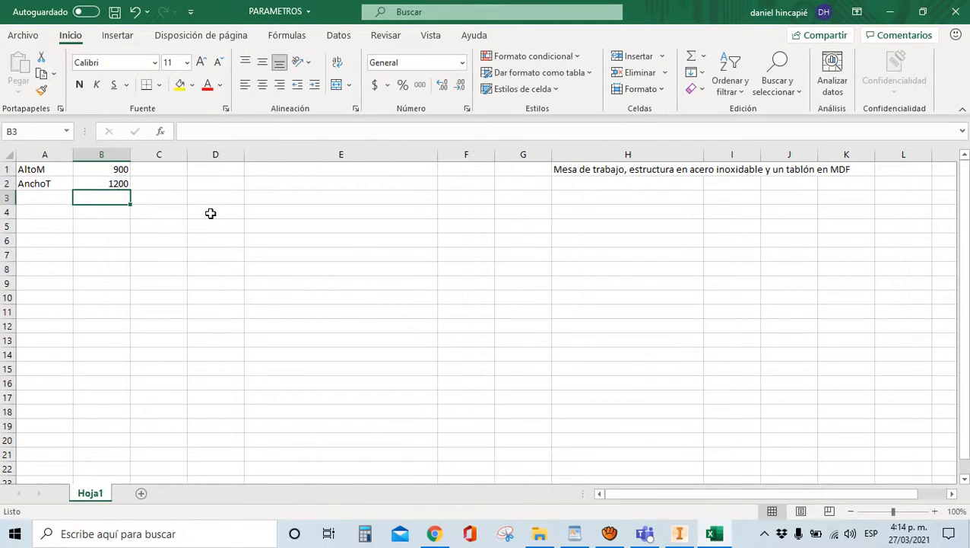
Enter ProfT = 600 in row 3 and DimP = 50 in row 4
key(Left)
text(Prf)
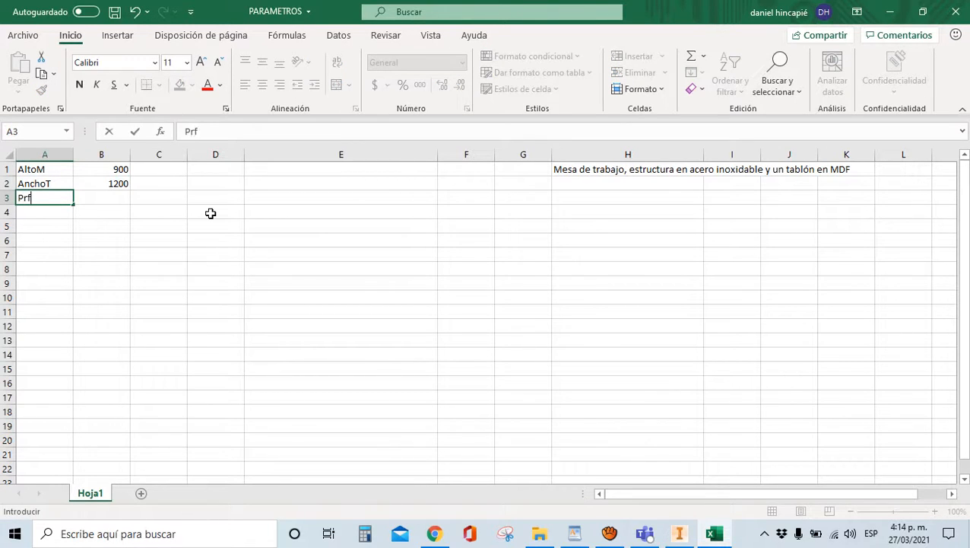
key(BackSpace)
text(ofT)
key(Tab)
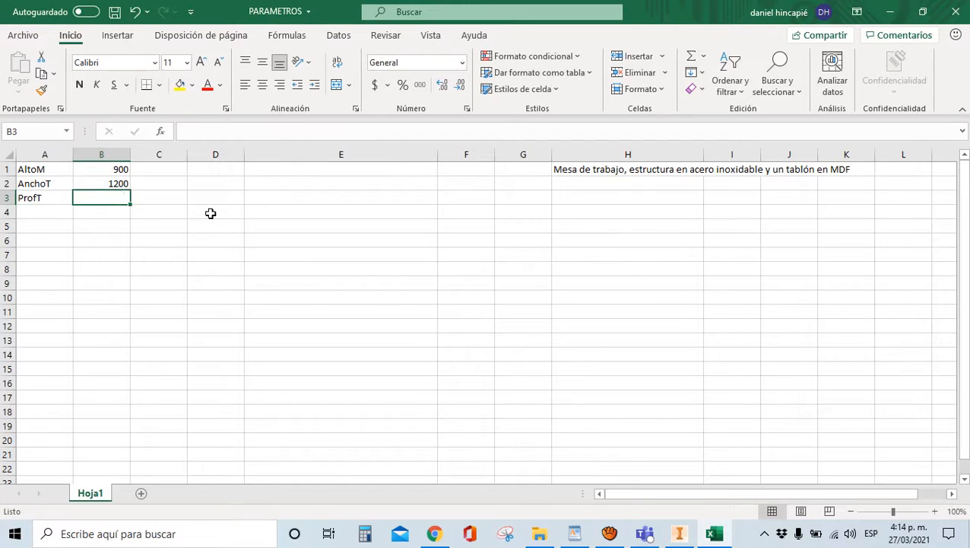
text(600)
key(Return)
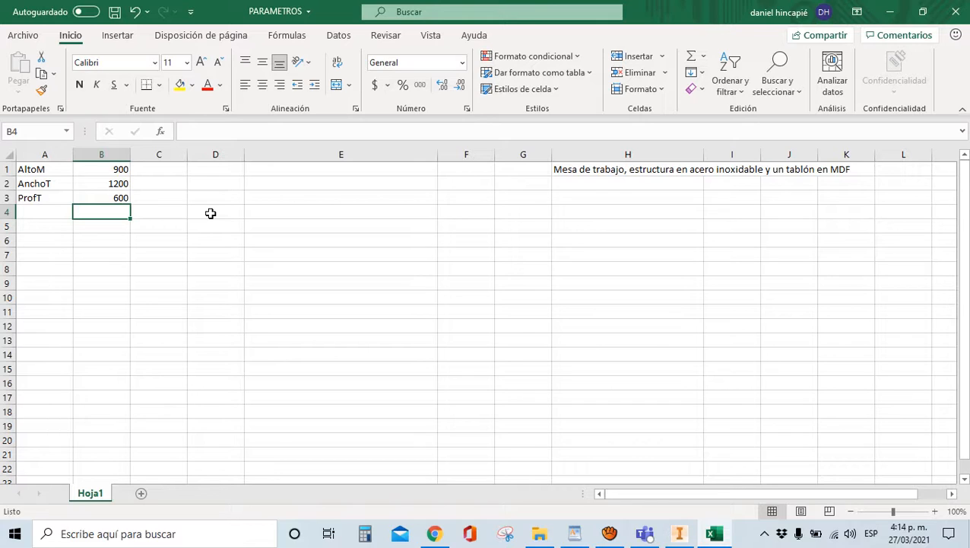
key(Left)
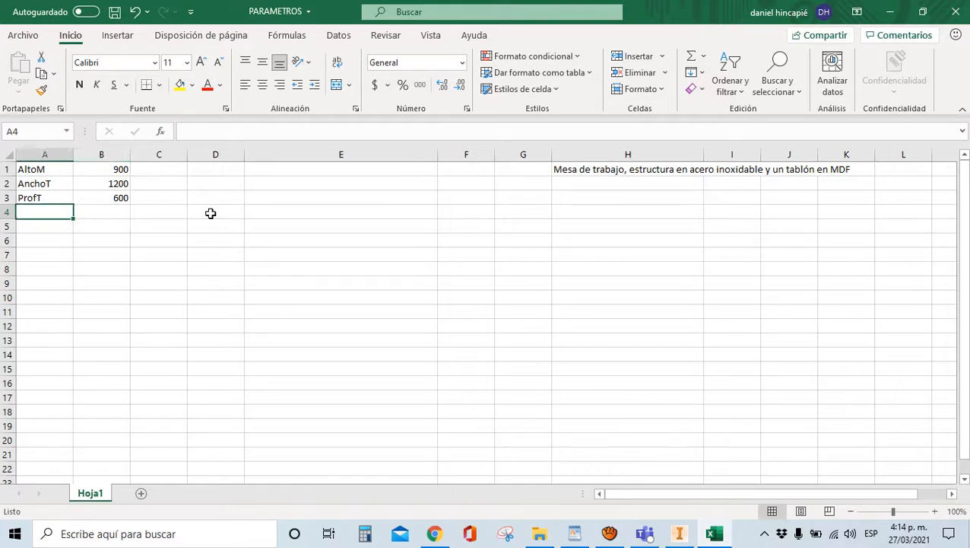
text(DimP)
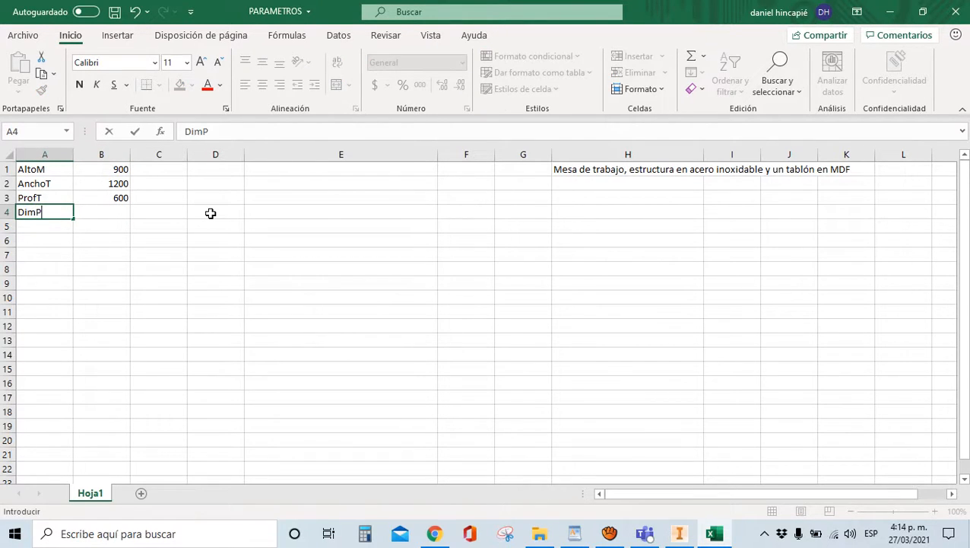
key(Tab)
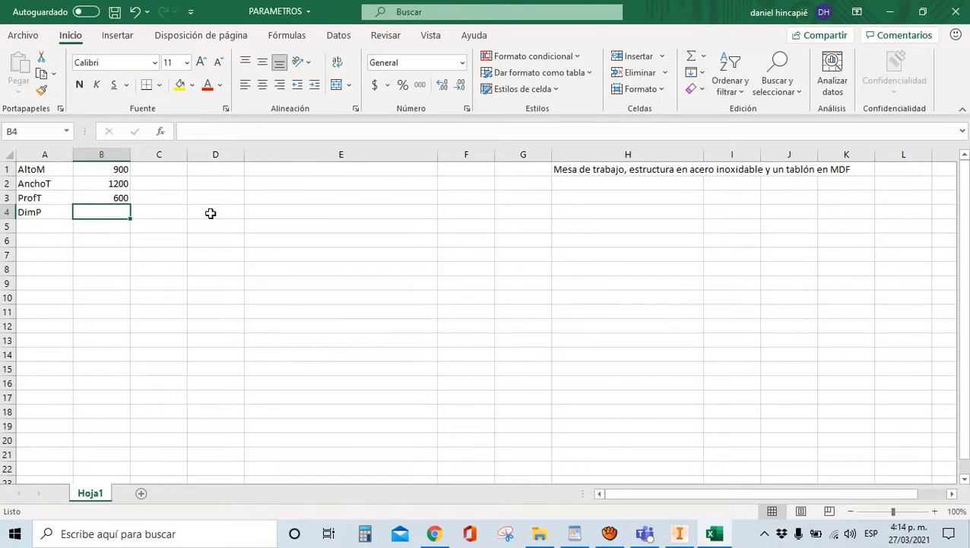
text(50)
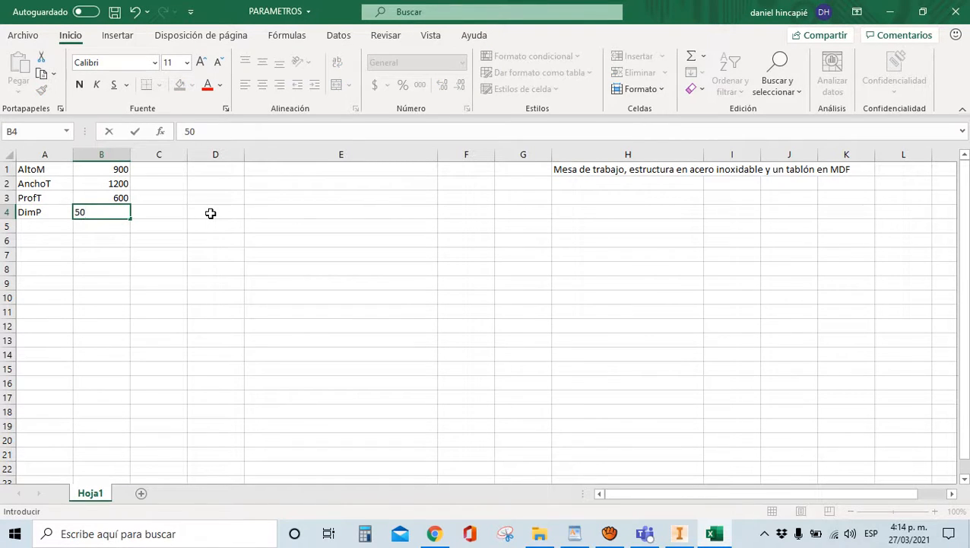
key(Return)
key(Left)
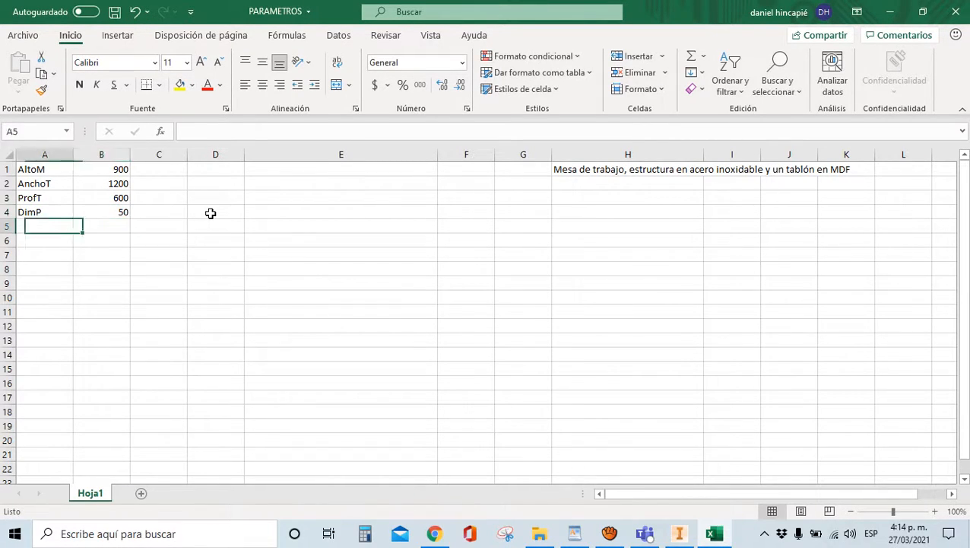
Enter EspP with value 2 in A5:B5 and EspT with value 25 in A6:B6
text(Espeso)
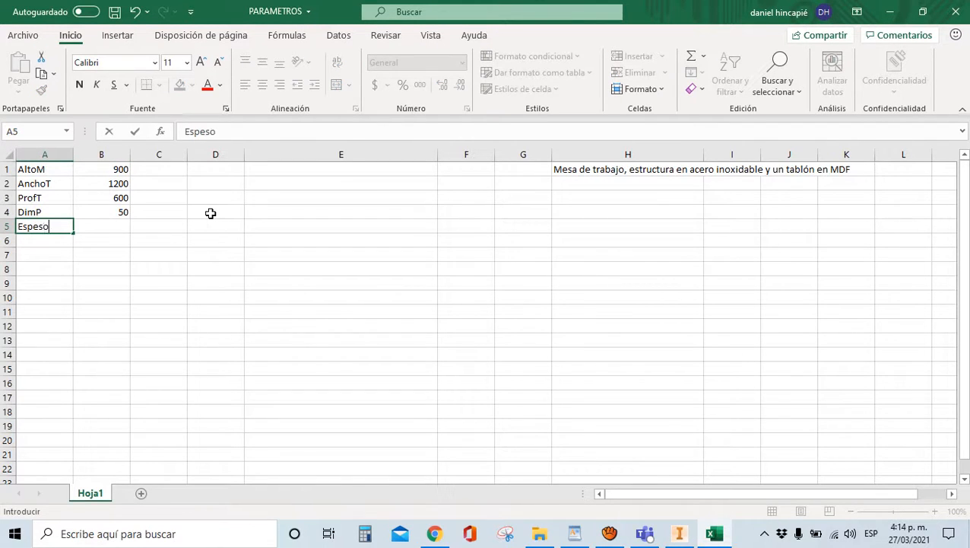
key(BackSpace)
key(BackSpace)
key(BackSpace)
text(P)
key(Tab)
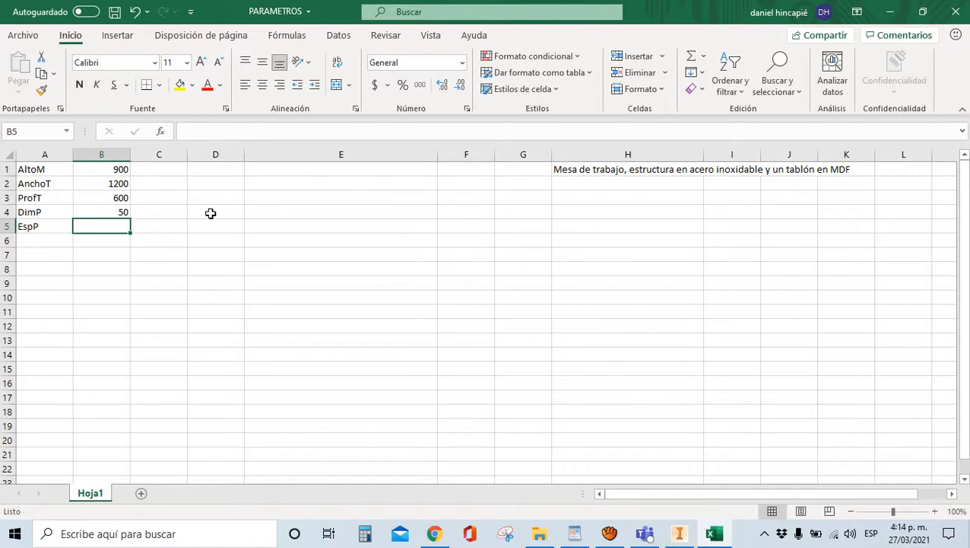
text(2)
key(Return)
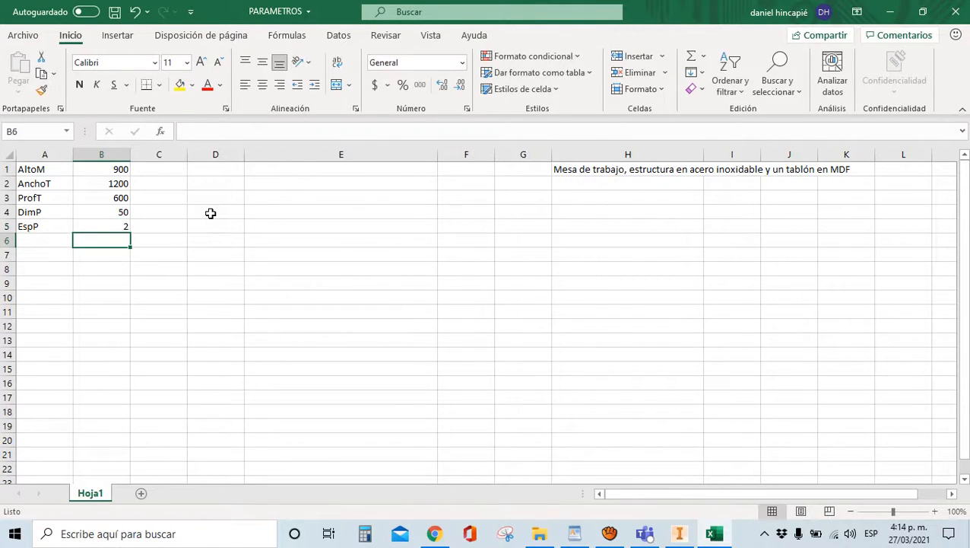
key(Left)
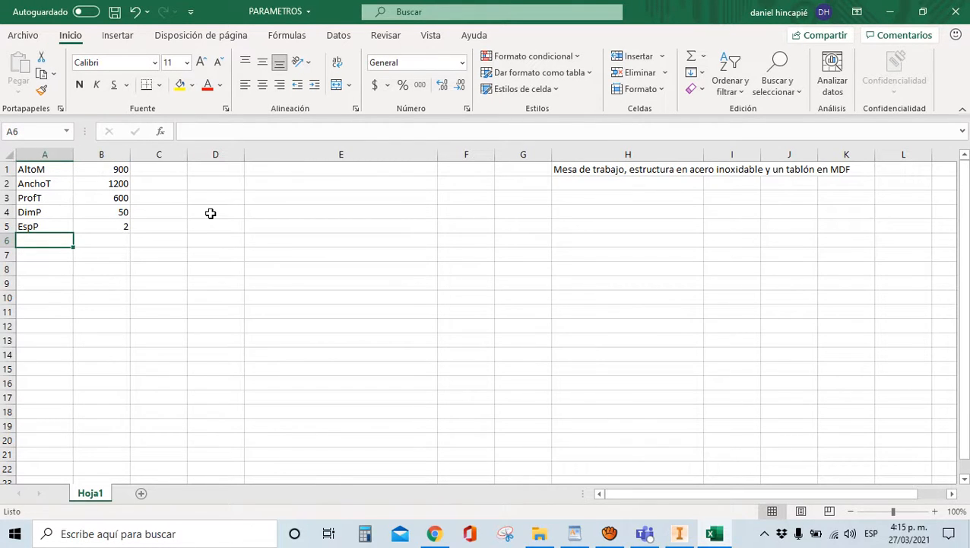
text(EspT)
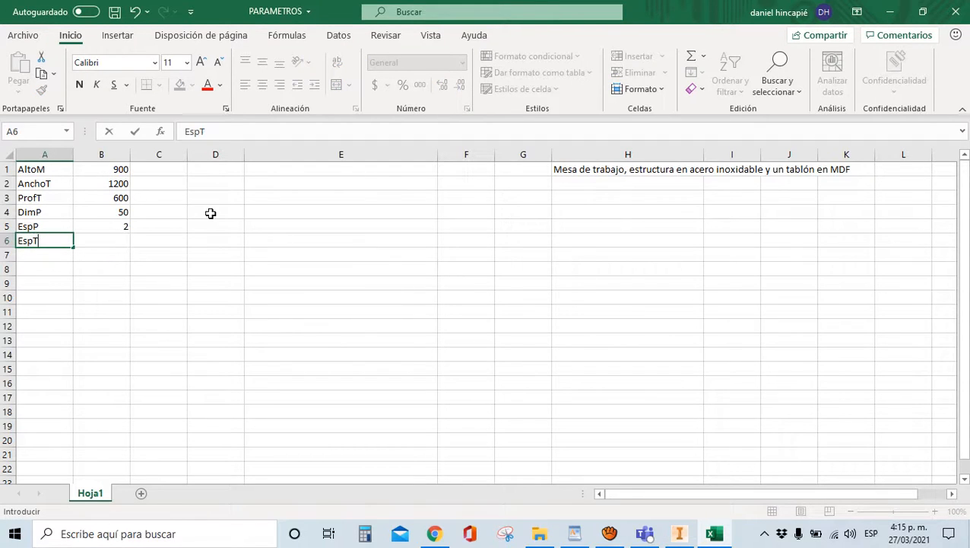
key(Tab)
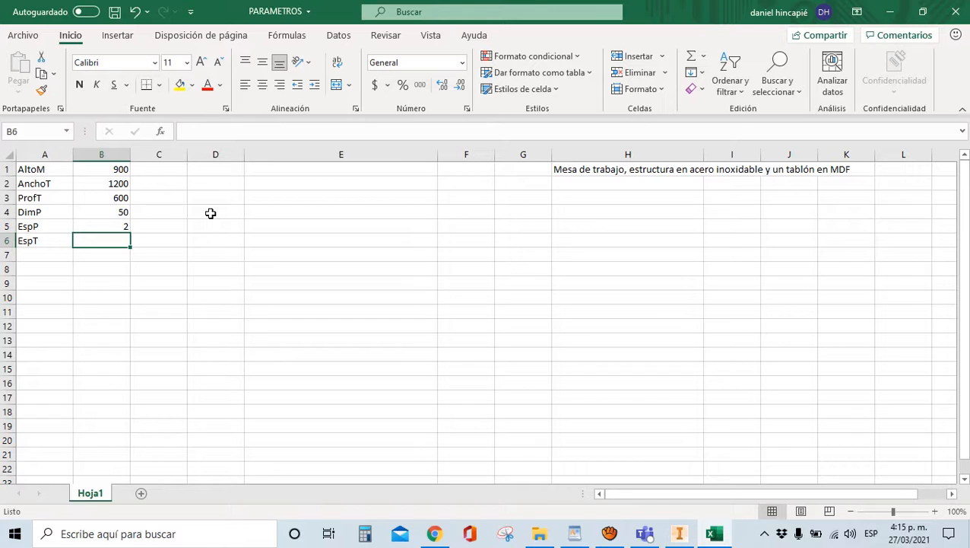
text(25)
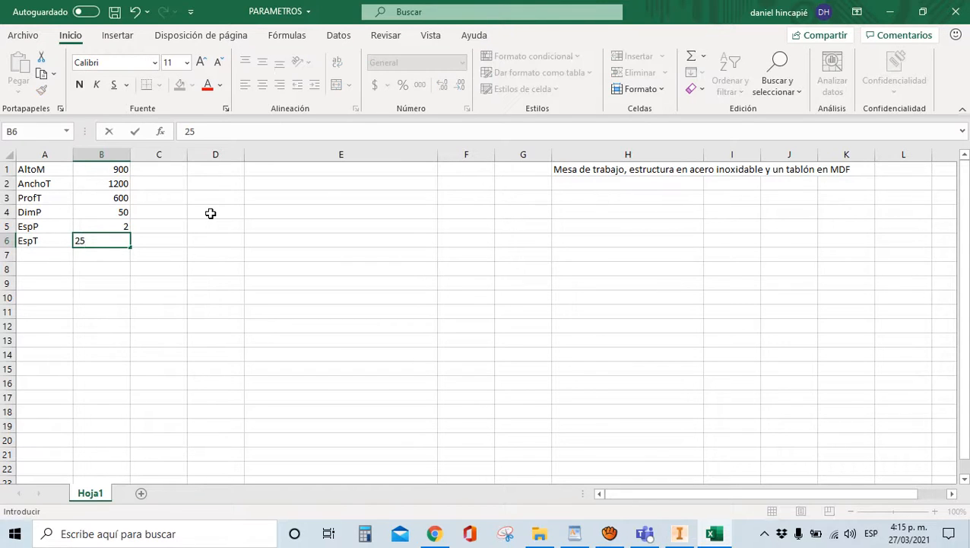
key(Return)
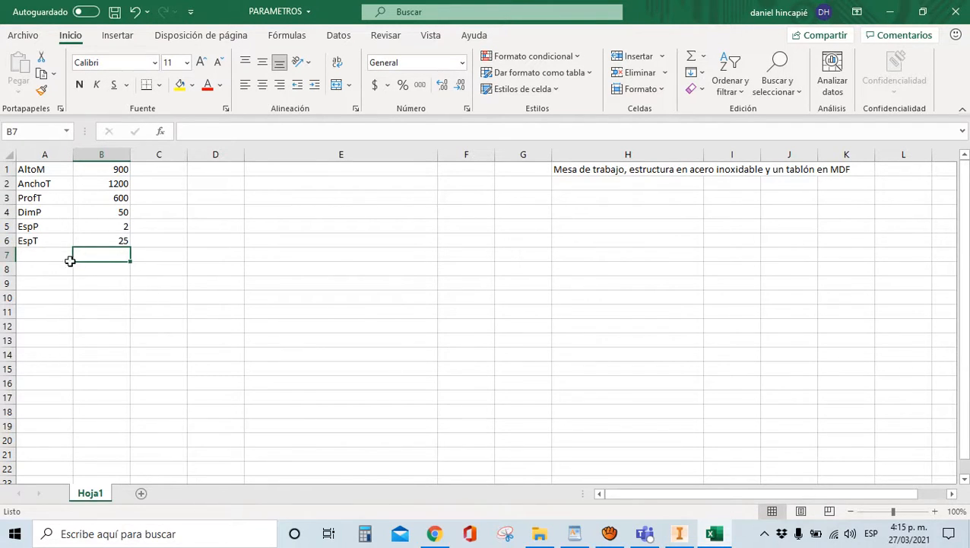
Save the PARAMETROS workbook, return to Inventor and bring up the new-file templates
click(114, 12)
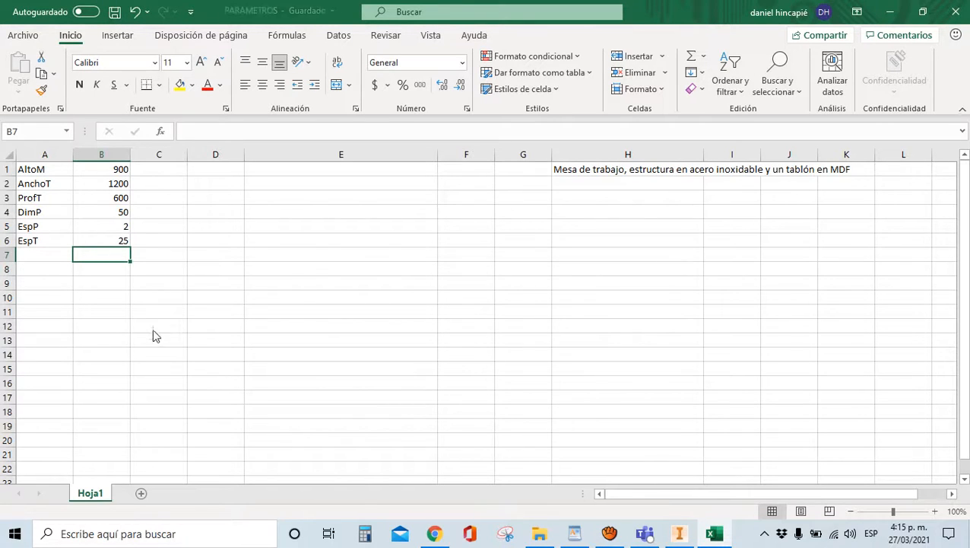
click(902, 9)
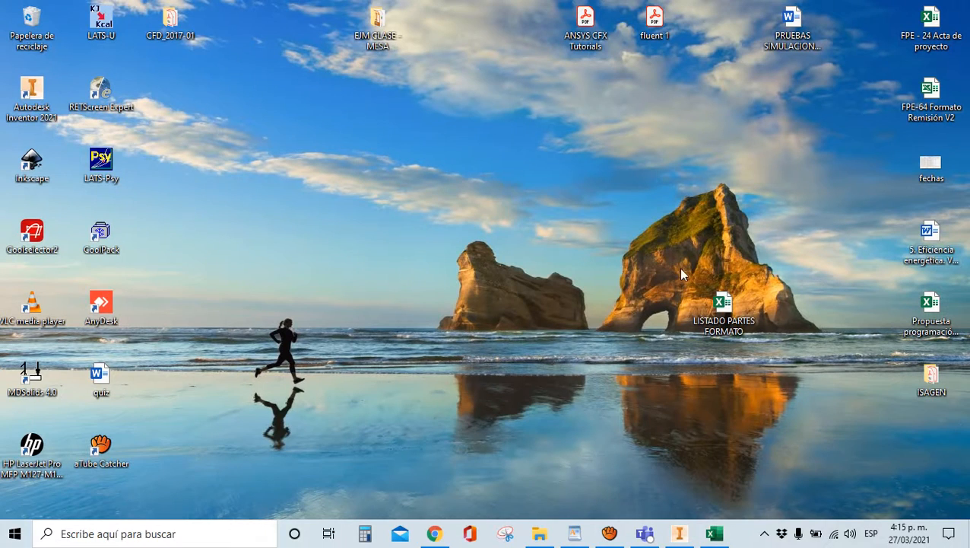
click(679, 533)
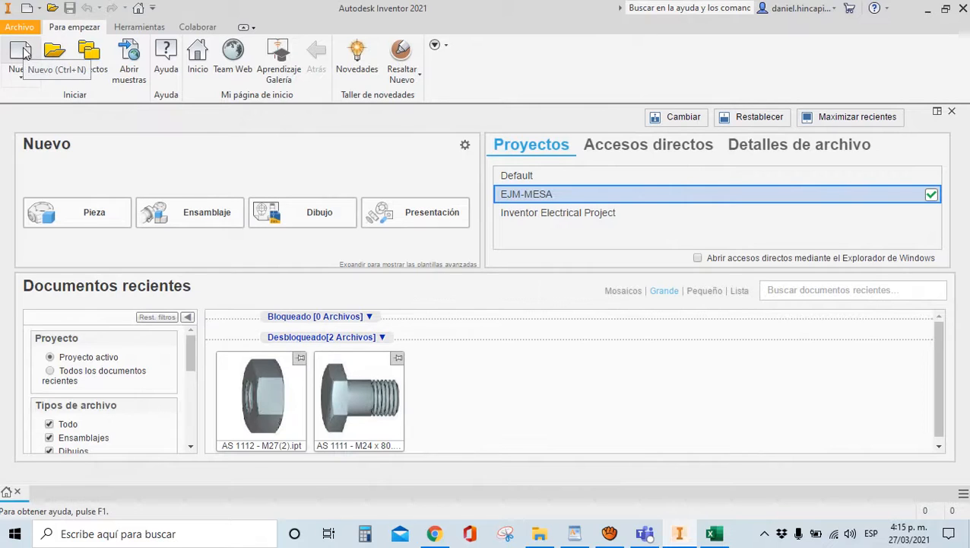
click(15, 67)
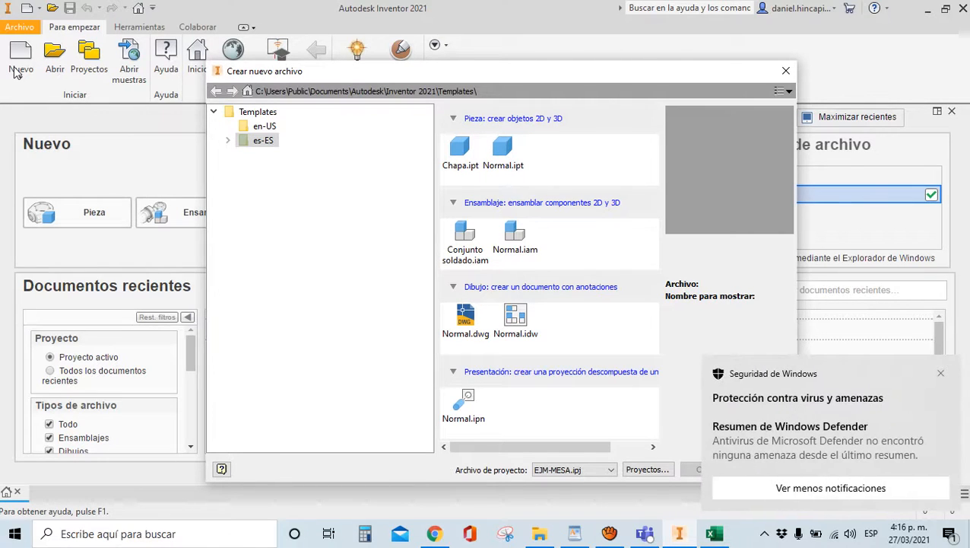
Dismiss the security notification and create a new part from the Normal.ipt template
click(941, 373)
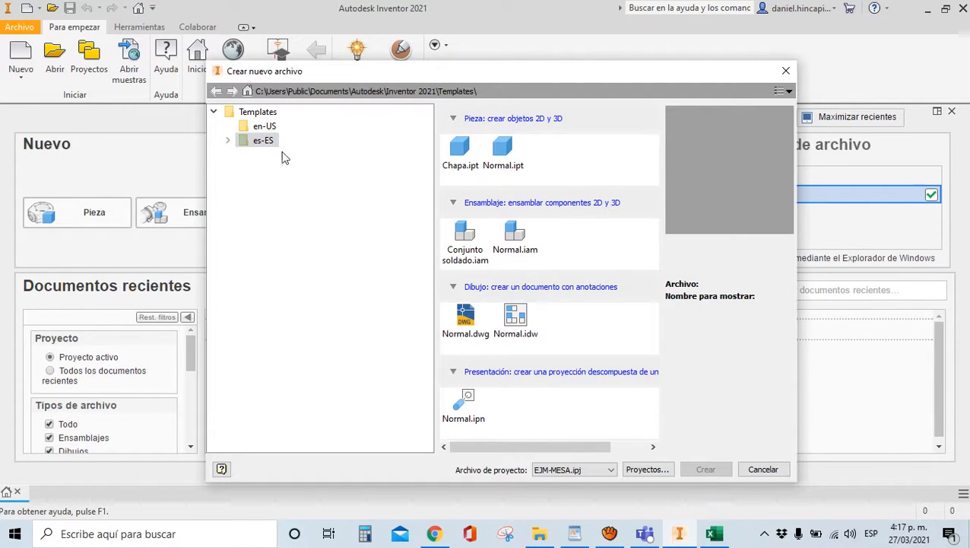
click(499, 161)
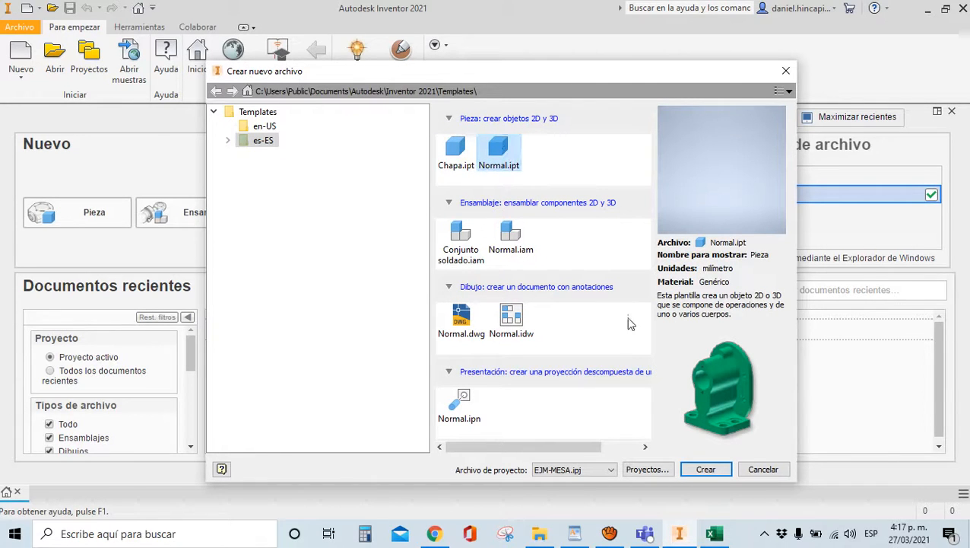
click(695, 470)
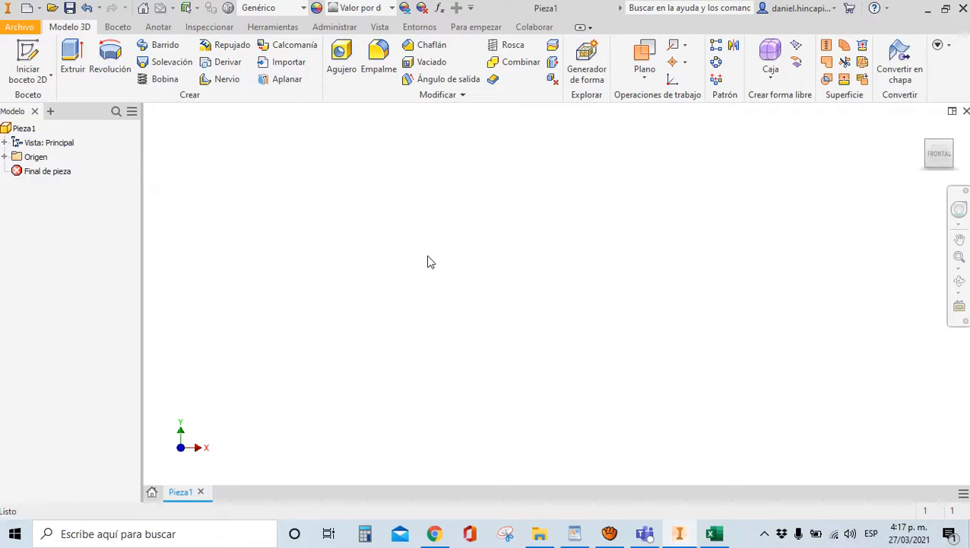
Save the new part as Tablon.ipt
click(73, 9)
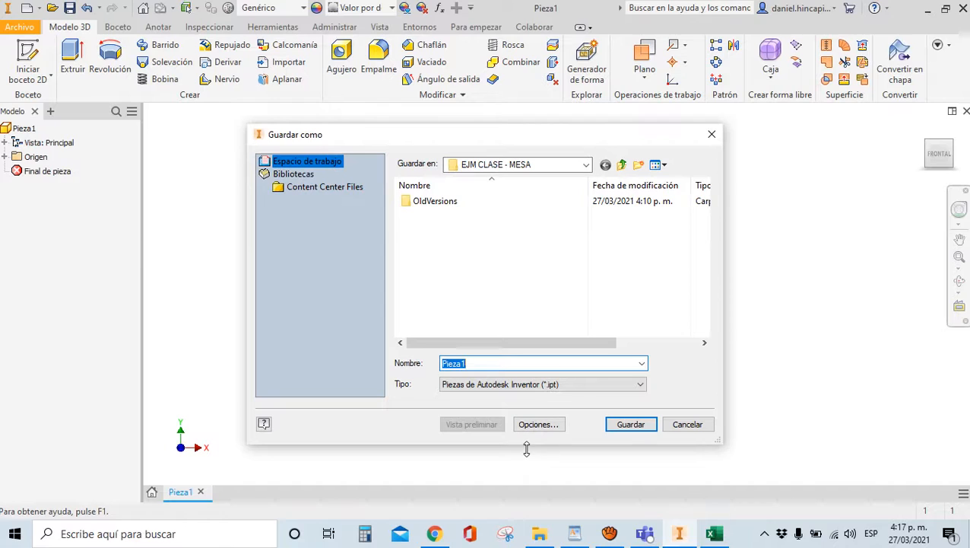
key(BackSpace)
text(Tablon)
click(621, 426)
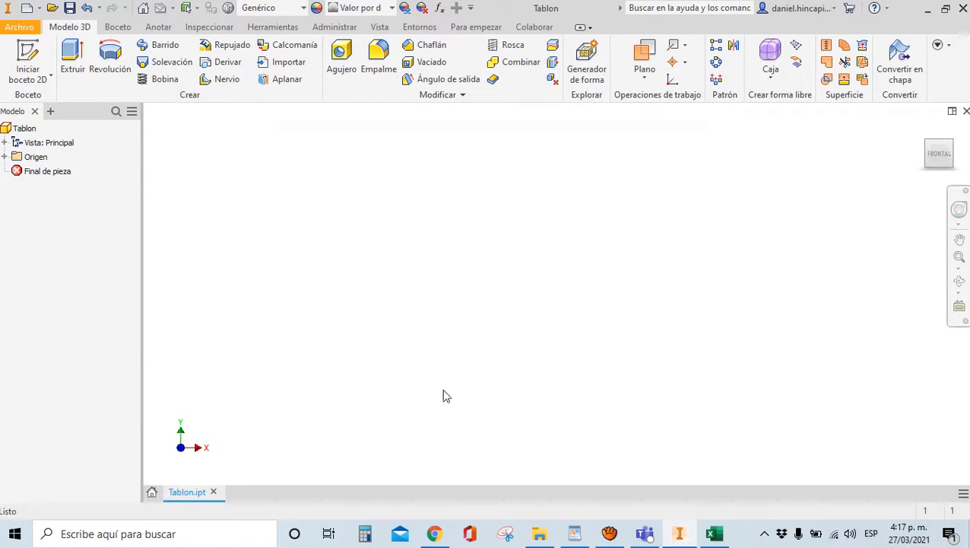
click(28, 66)
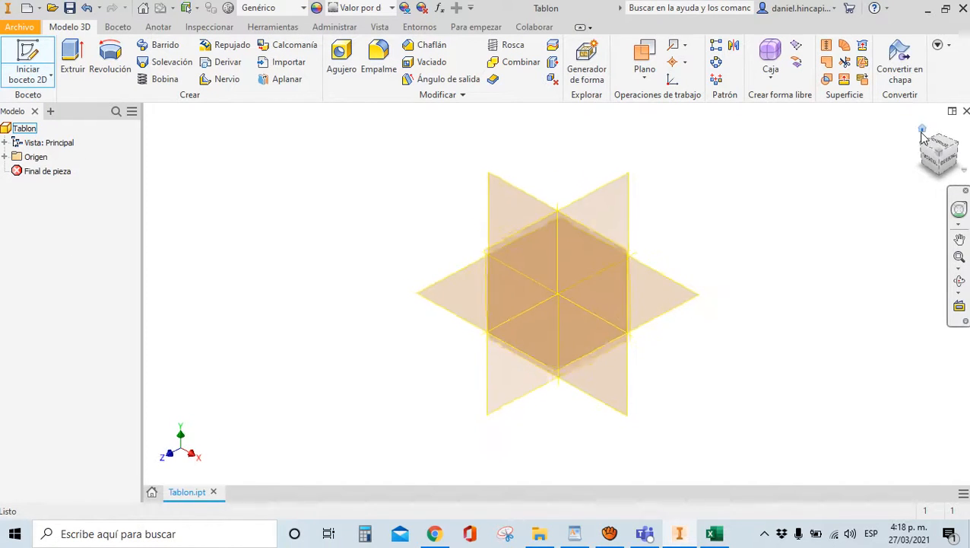
Sketch a two-point centre rectangle on the XZ plane centred at the origin, then finish Boceto1
click(478, 299)
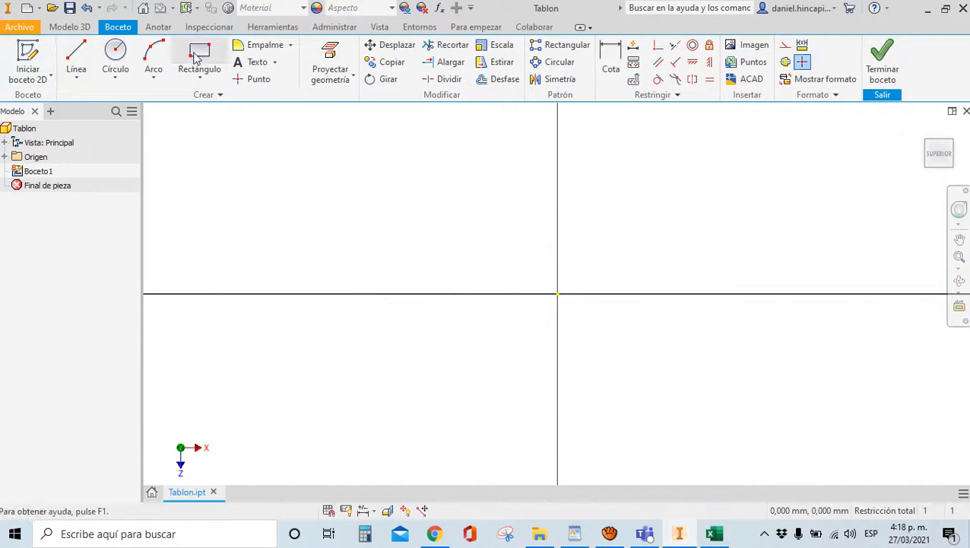
click(200, 76)
click(205, 153)
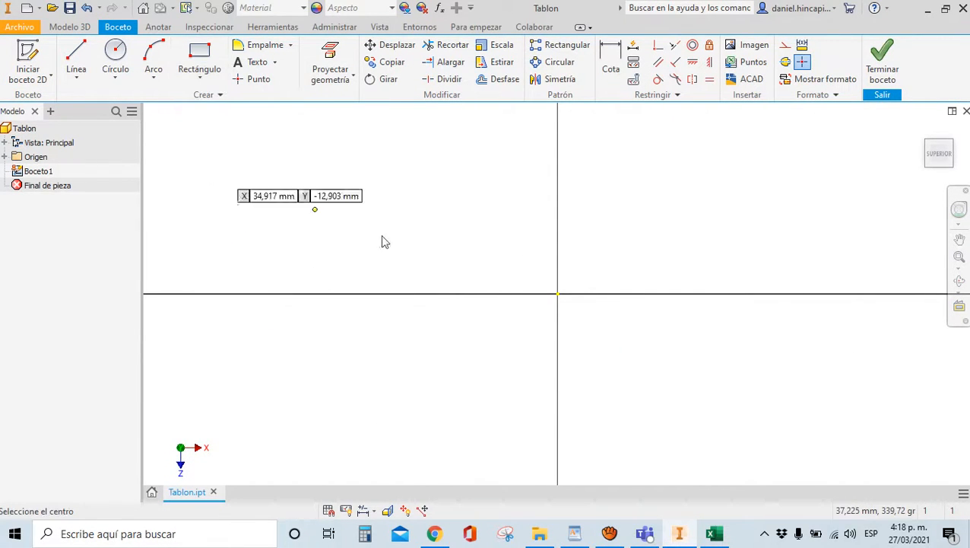
click(558, 294)
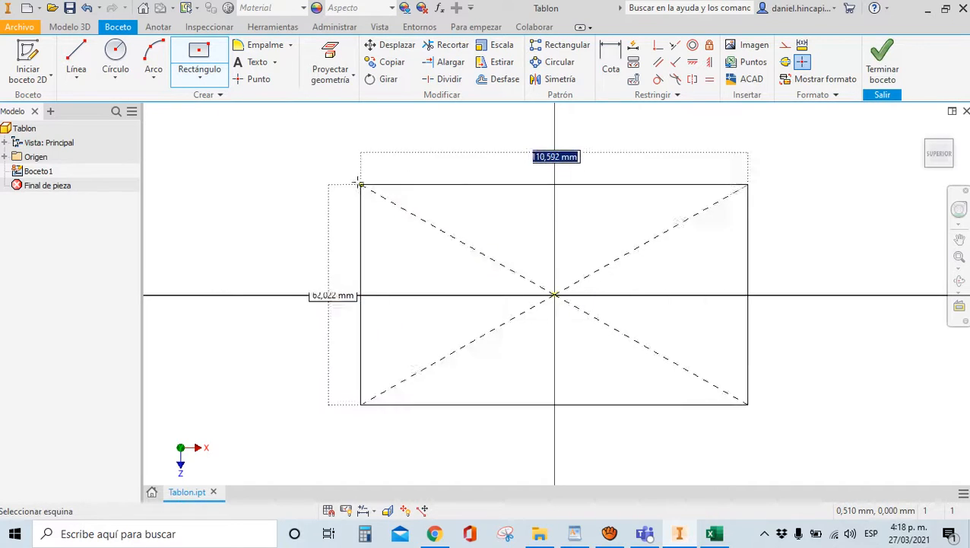
click(281, 155)
click(875, 85)
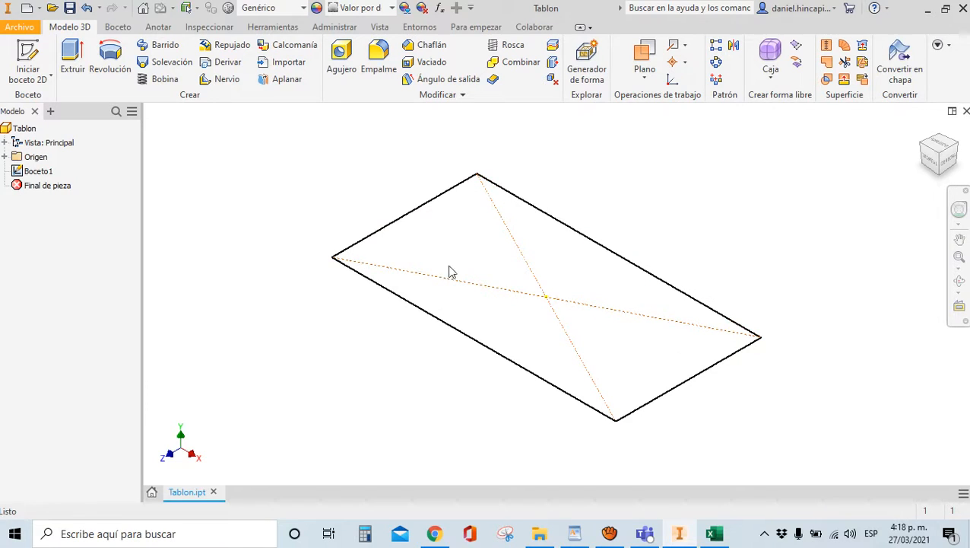
click(333, 28)
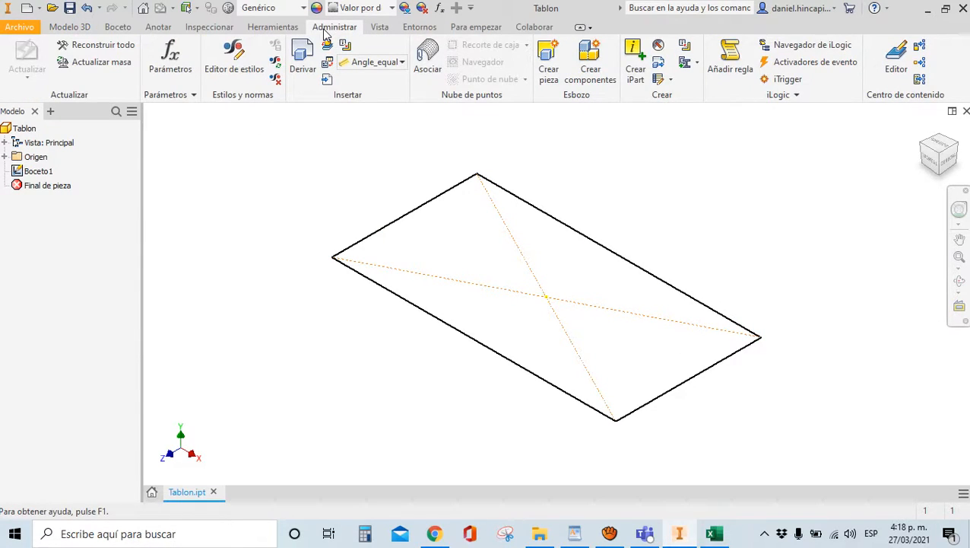
Link the PARAMETROS Excel spreadsheet as a parameter source, importing AltoM, AnchoT, ProfT, DimP, EspP and EspT
click(171, 70)
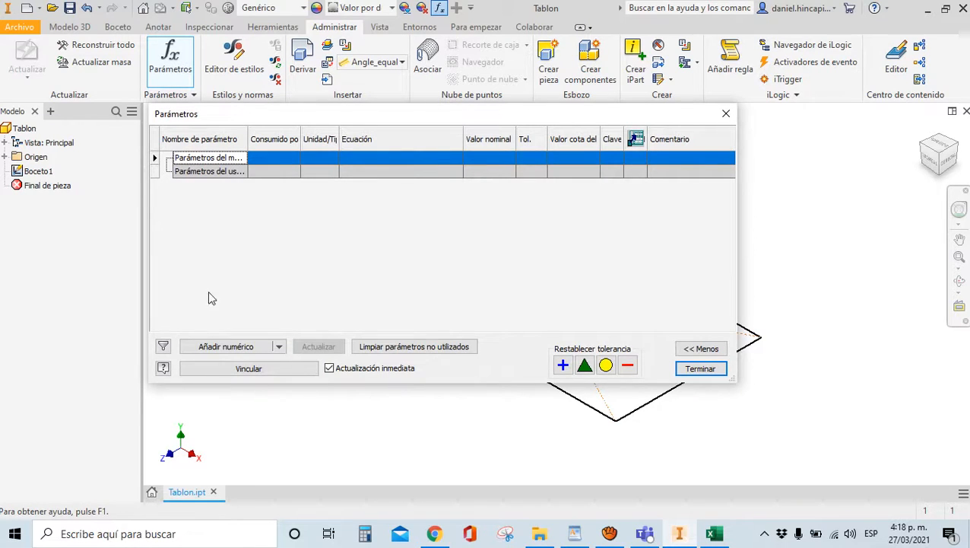
click(258, 371)
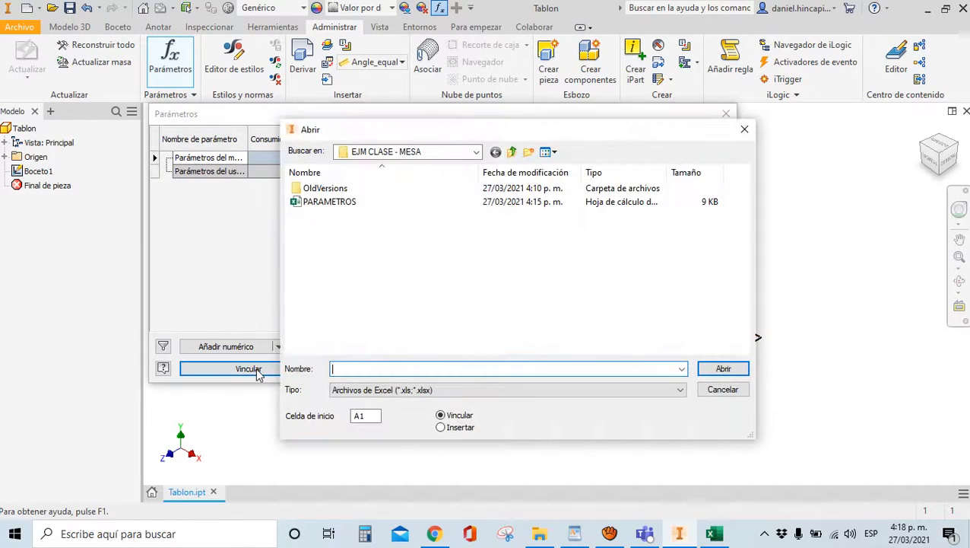
click(377, 390)
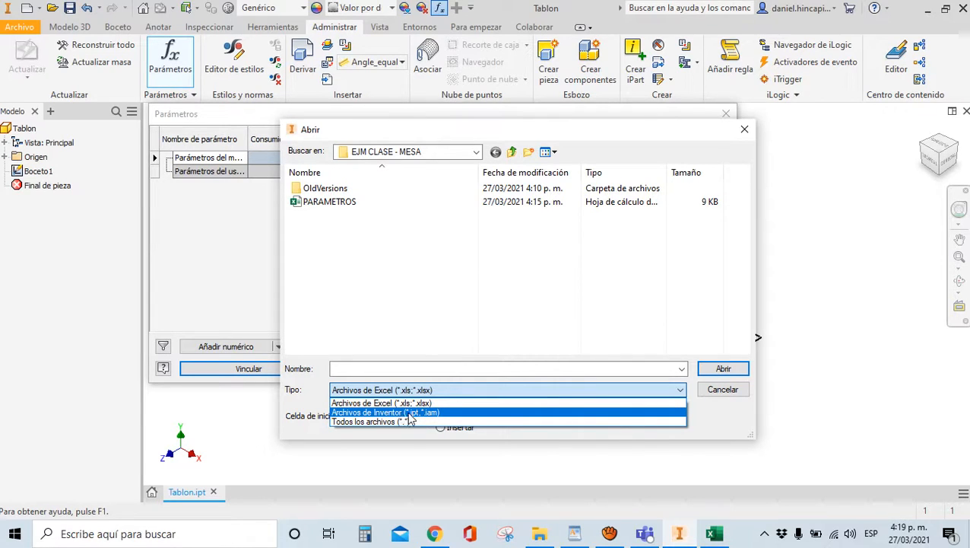
click(409, 402)
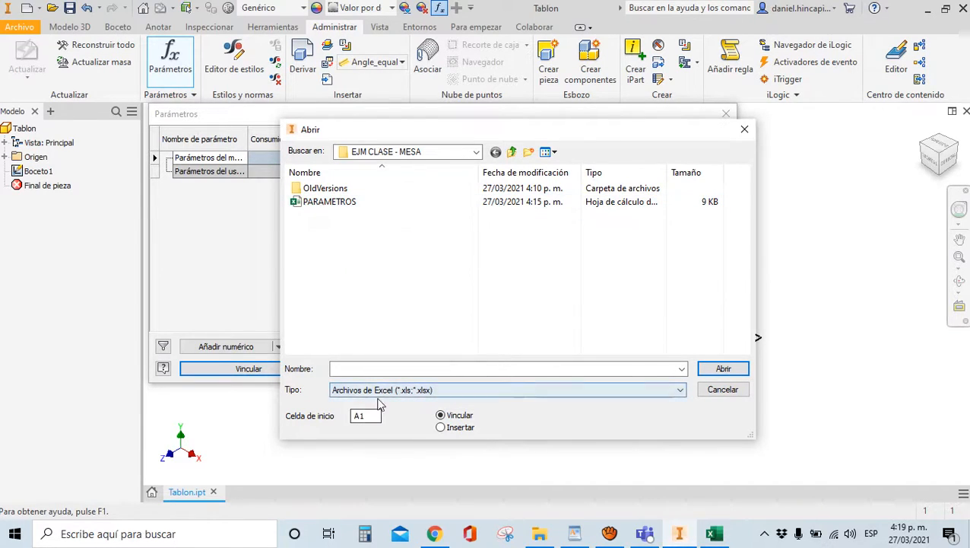
click(323, 203)
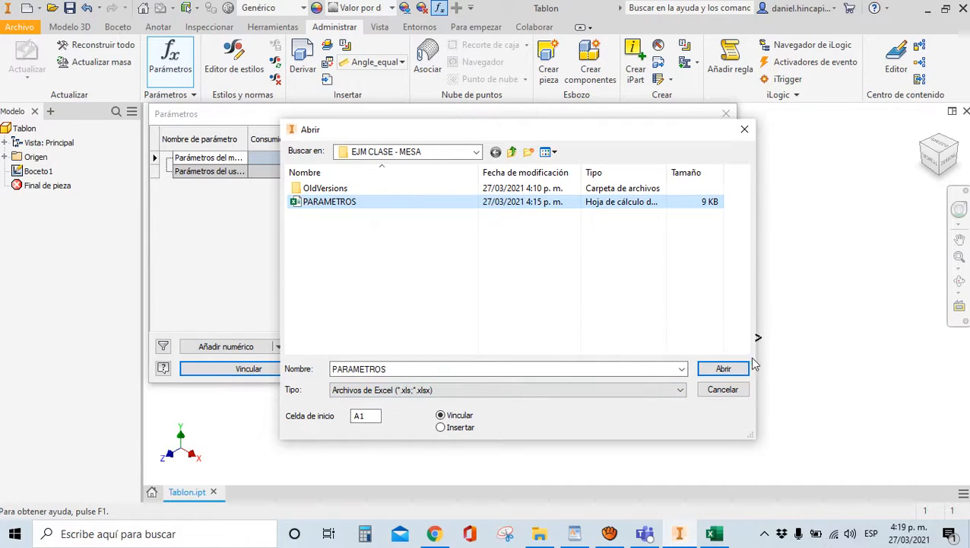
click(721, 368)
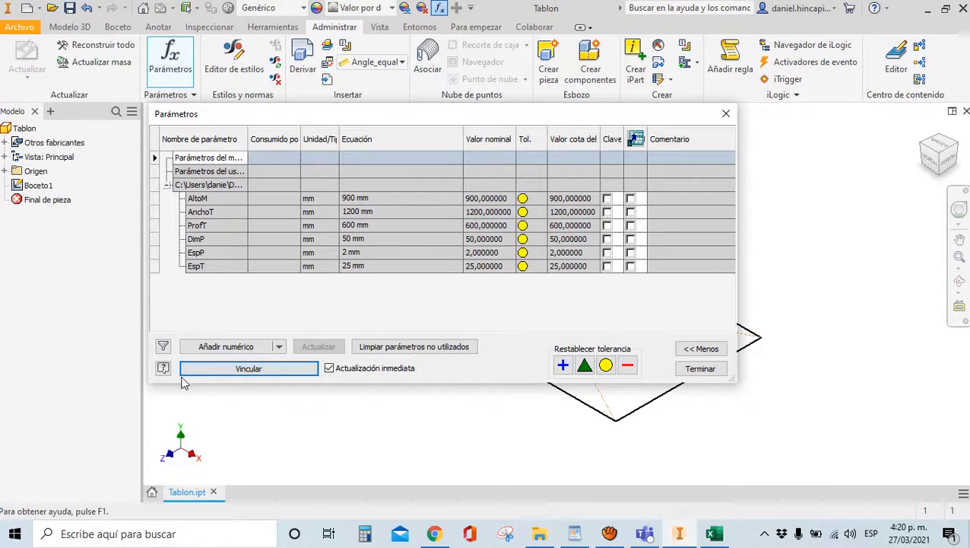
click(700, 369)
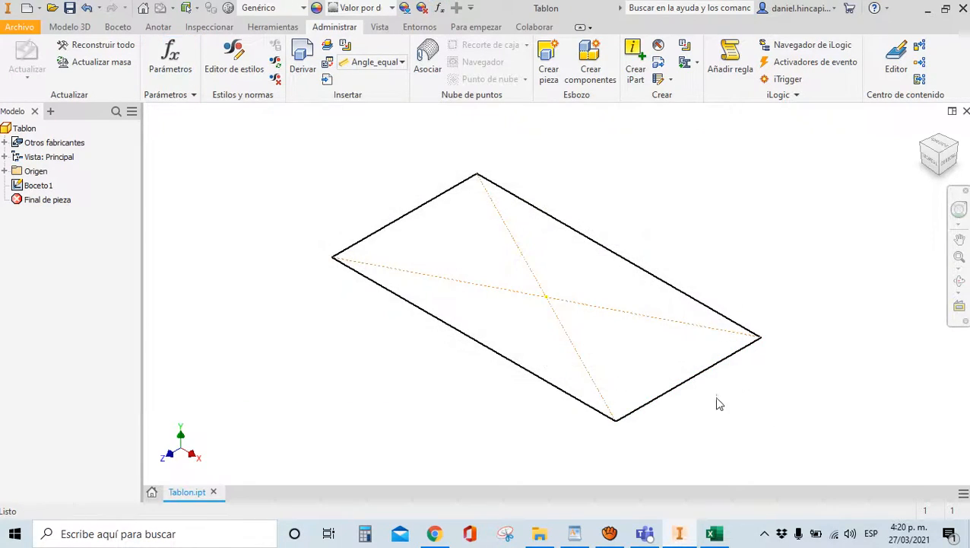
Dimension Boceto1's top edge with the AnchoT parameter, making it 1200 wide
double_click(38, 185)
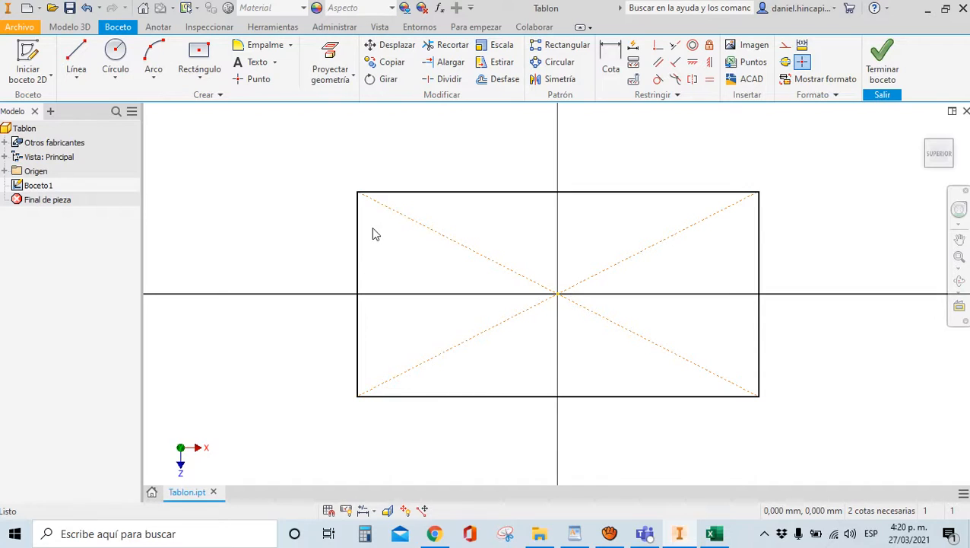
click(611, 63)
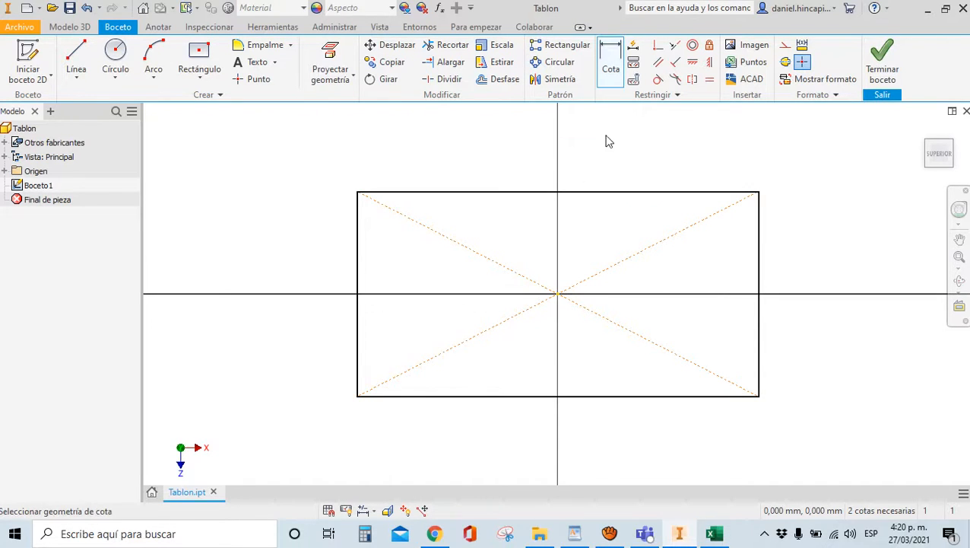
click(511, 192)
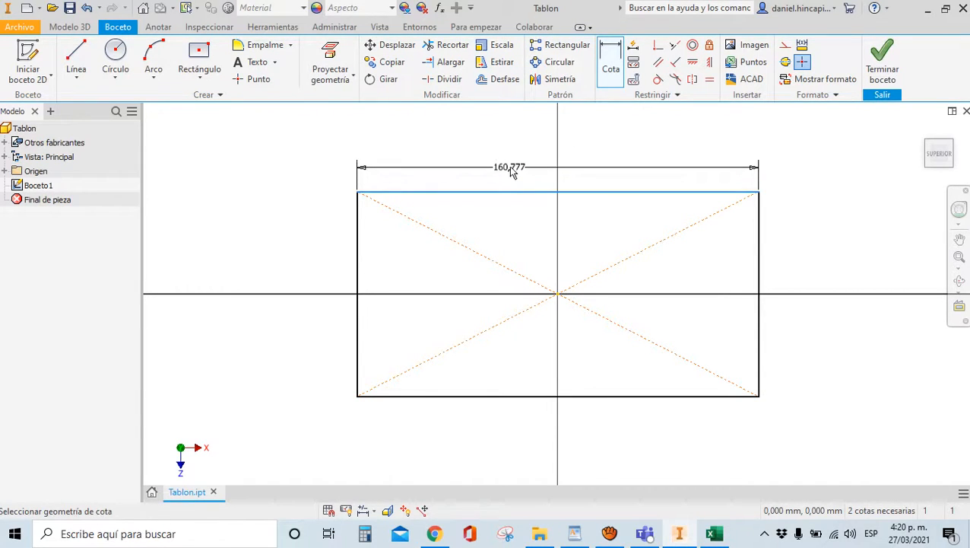
click(514, 167)
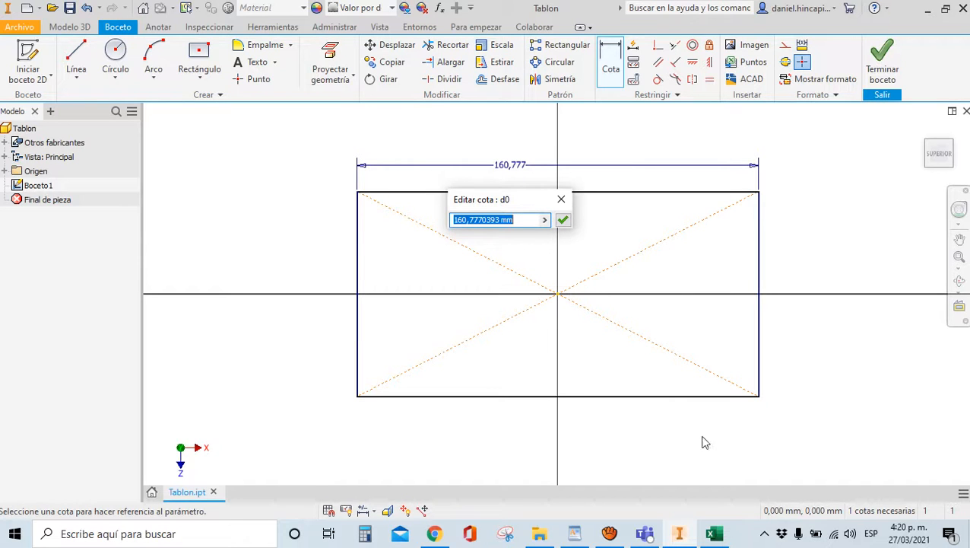
click(720, 541)
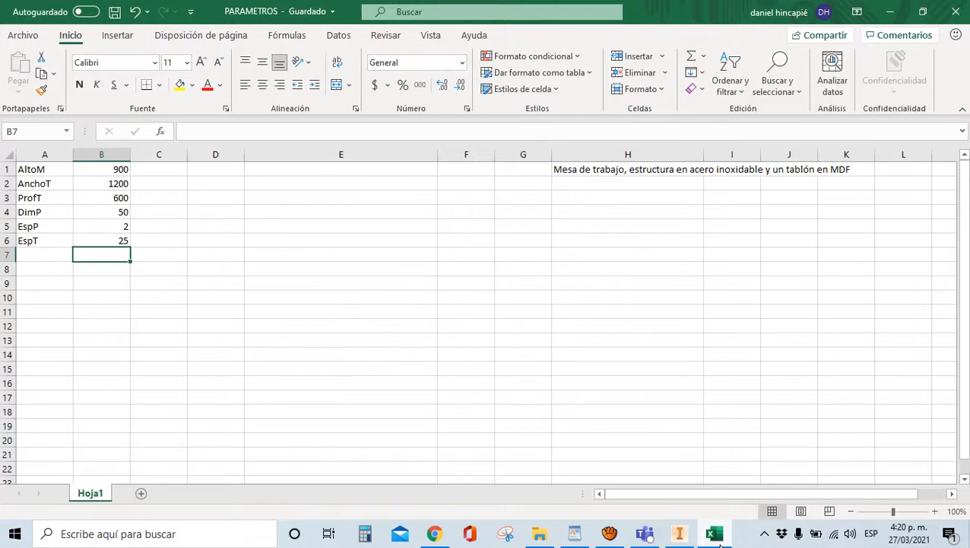
click(717, 536)
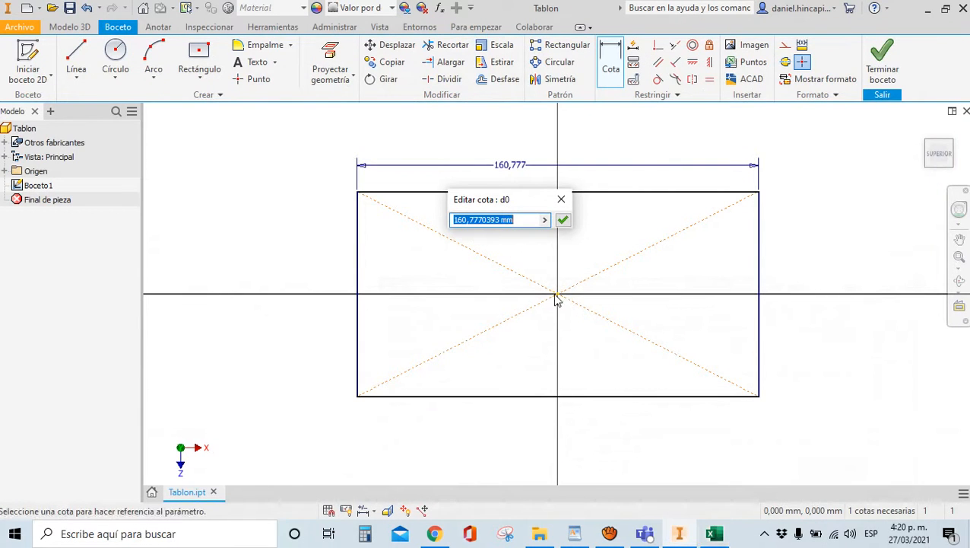
text(Ancho)
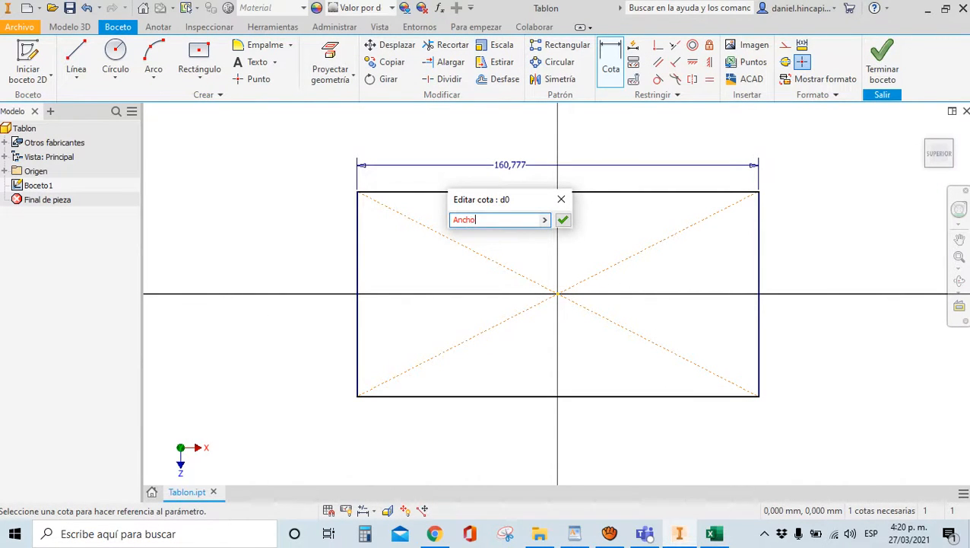
text(T)
key(BackSpace)
text('T)
click(563, 220)
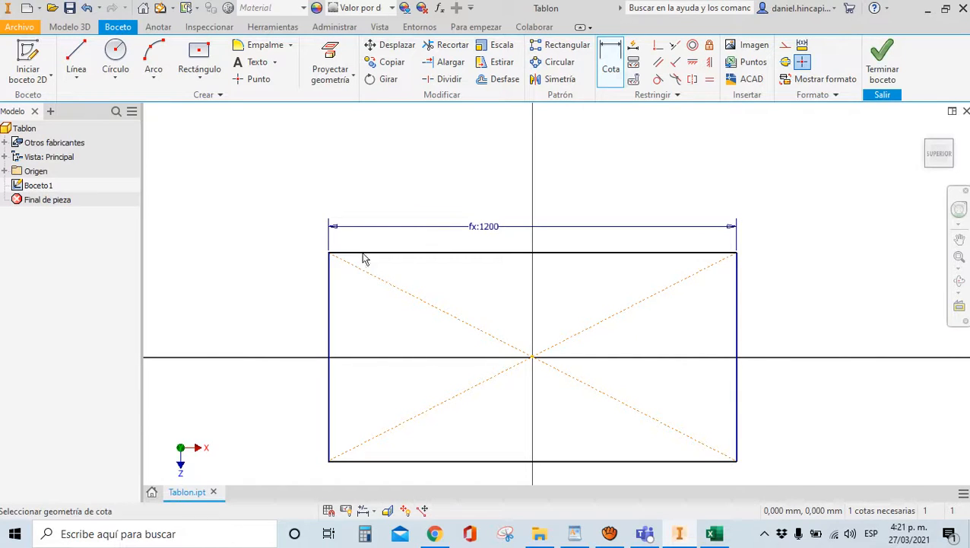
Dimension the left edge as ProfT (600) and finish the sketch
click(330, 299)
click(296, 302)
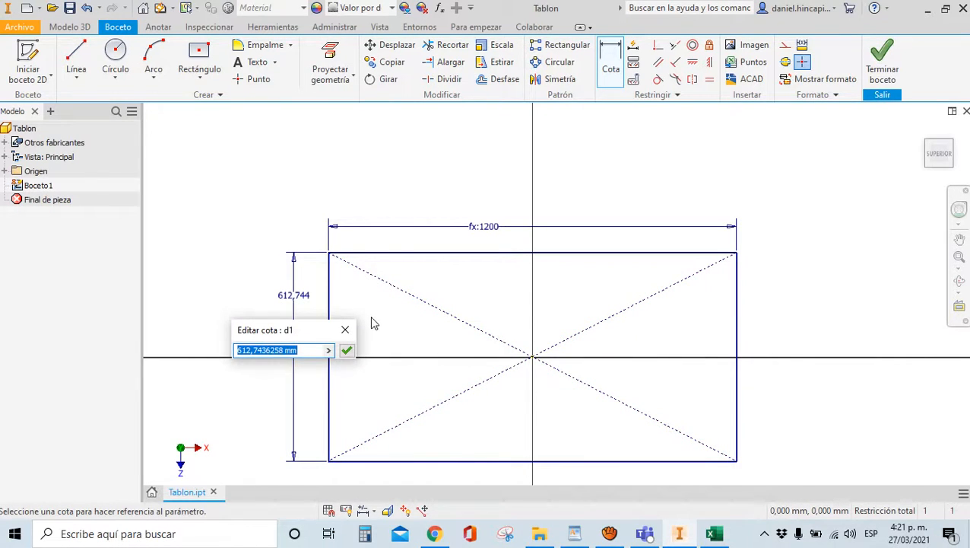
text(Prof)
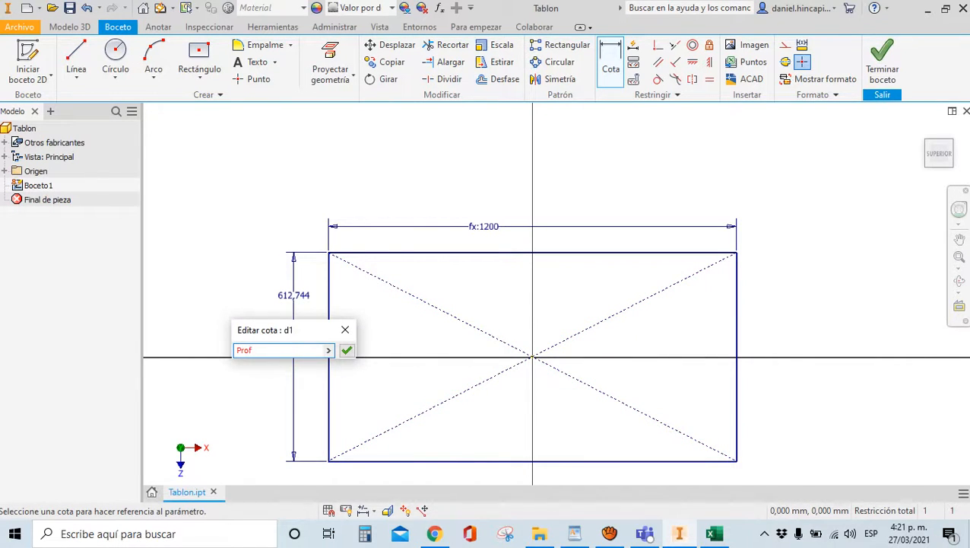
text(T)
key(Return)
scroll(432, 268, down, 2)
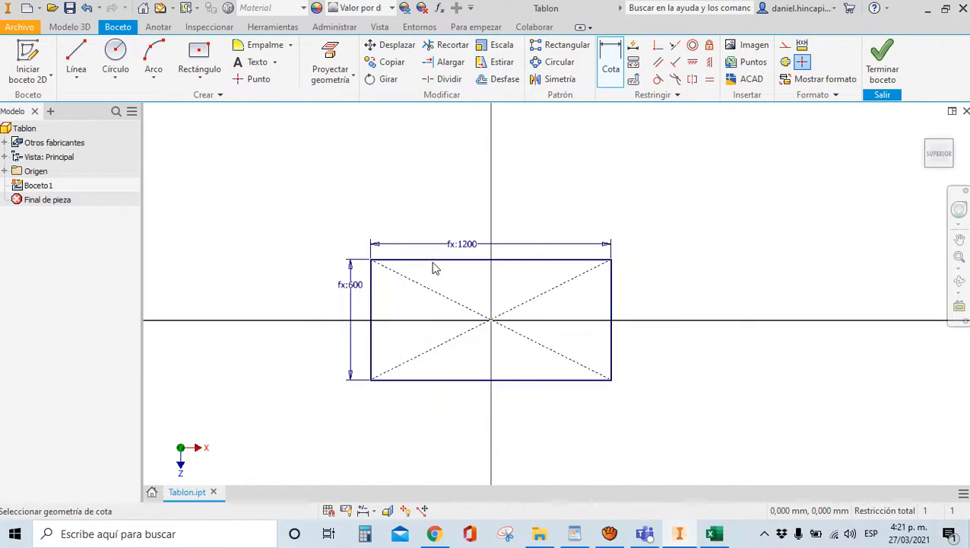
click(883, 73)
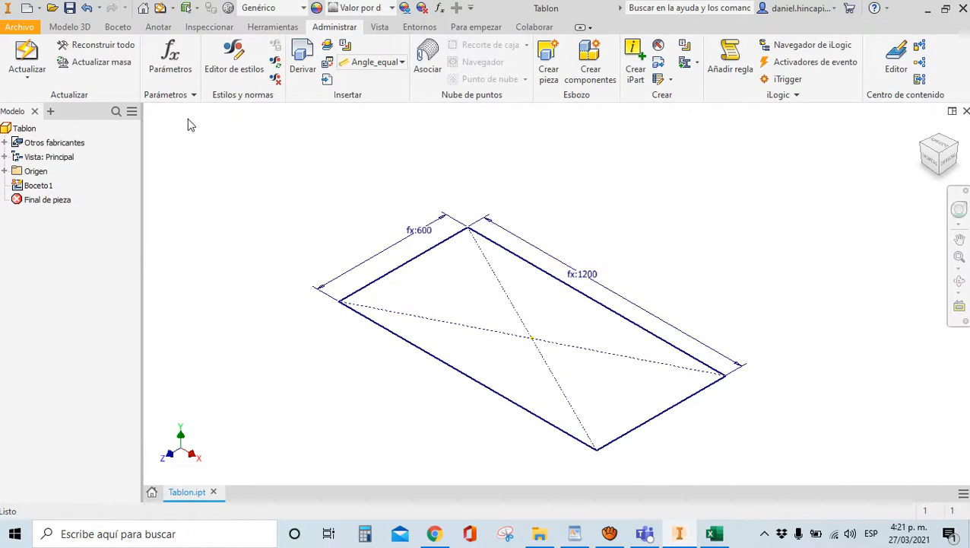
Extrude the rectangle using the EspT parameter as its thickness
click(66, 28)
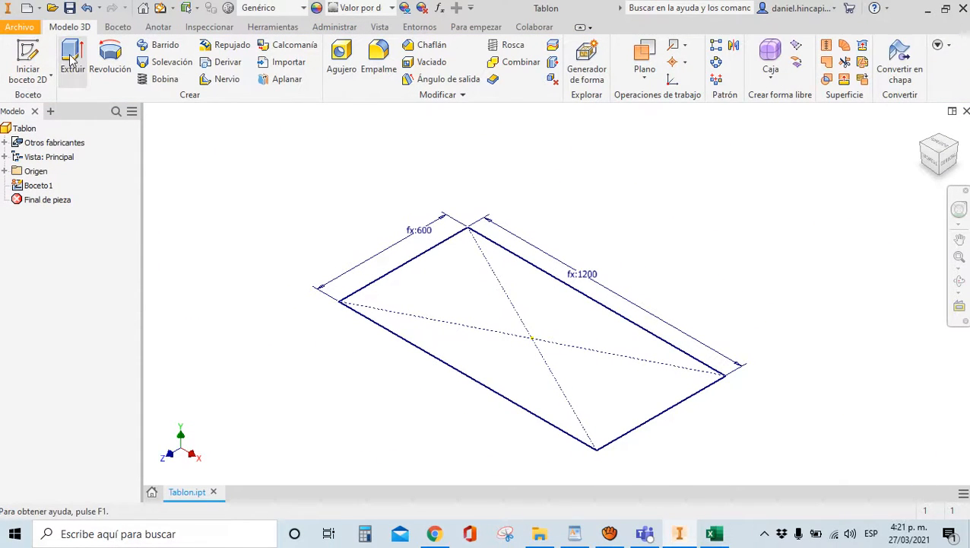
click(73, 57)
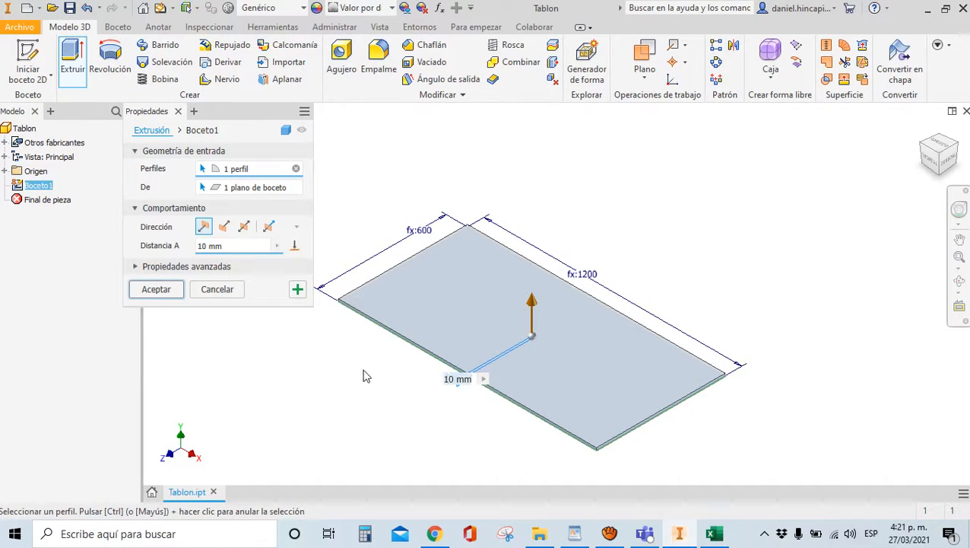
text(EspT)
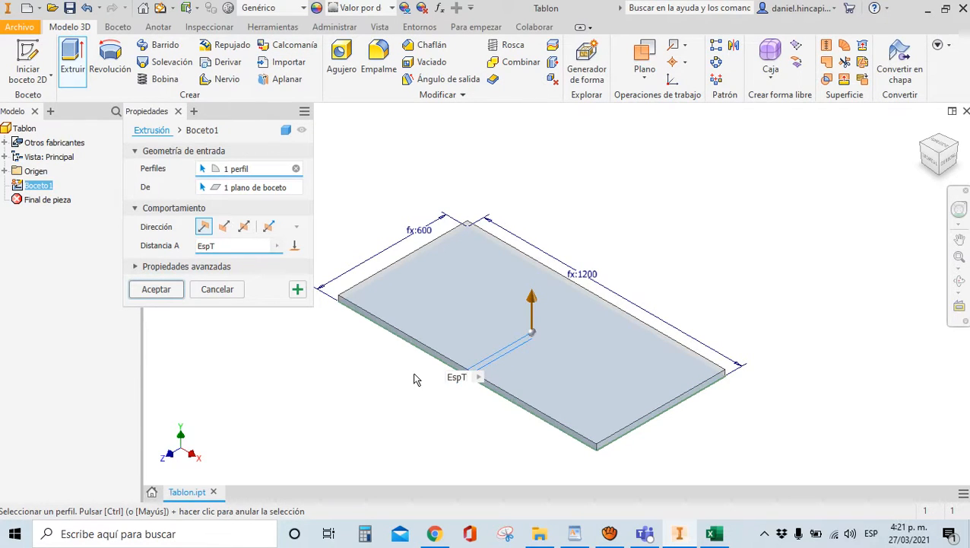
key(Return)
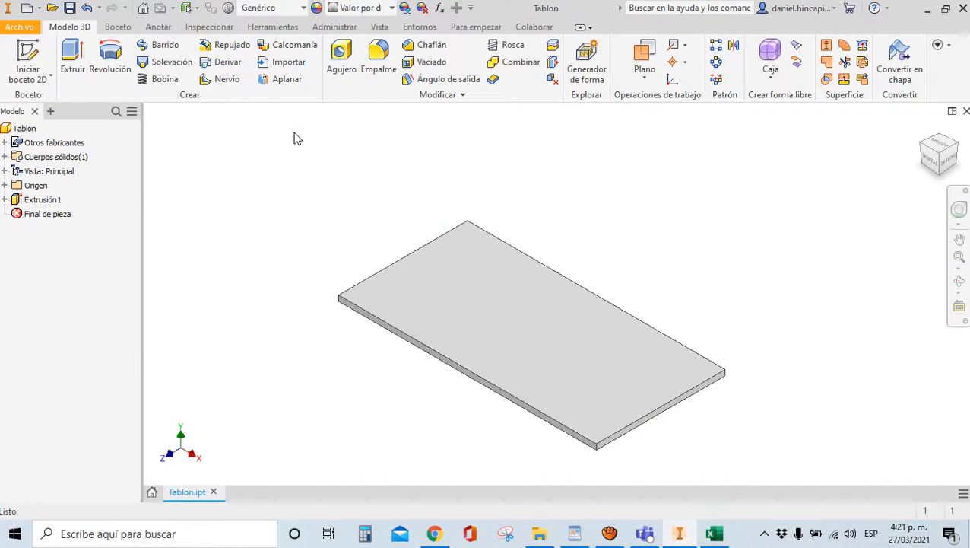
Find Madera (arce) in the material library and add it to the document's materials
click(228, 10)
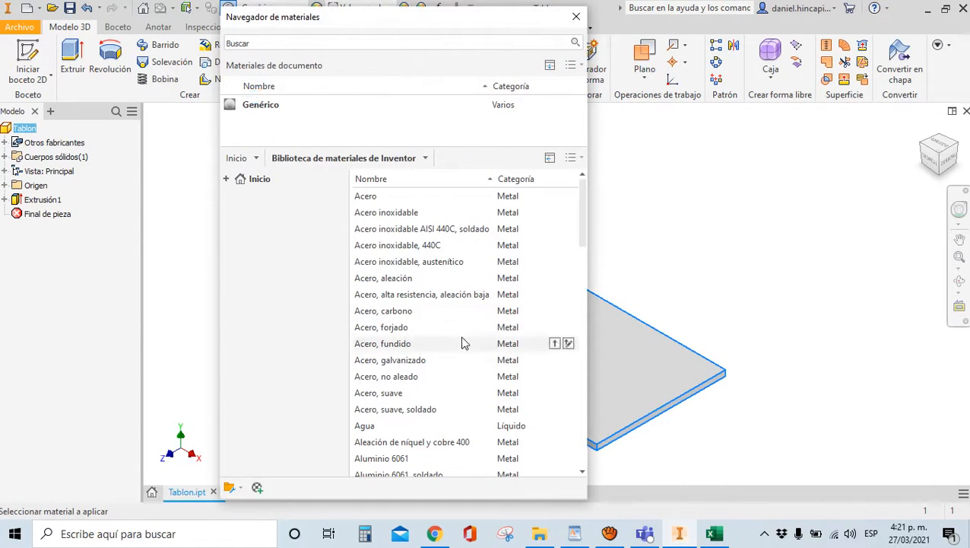
scroll(462, 342, down, 6)
scroll(459, 346, down, 4)
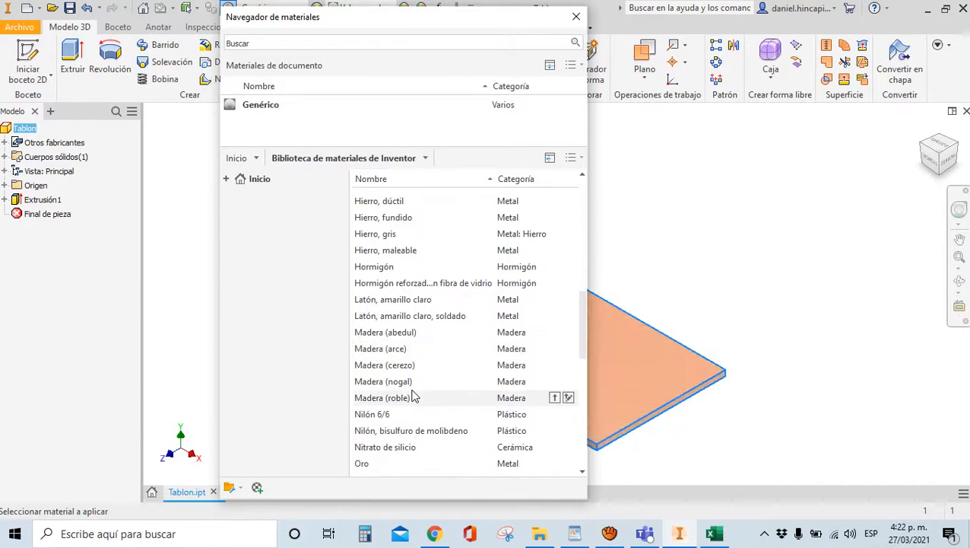
scroll(414, 396, down, 2)
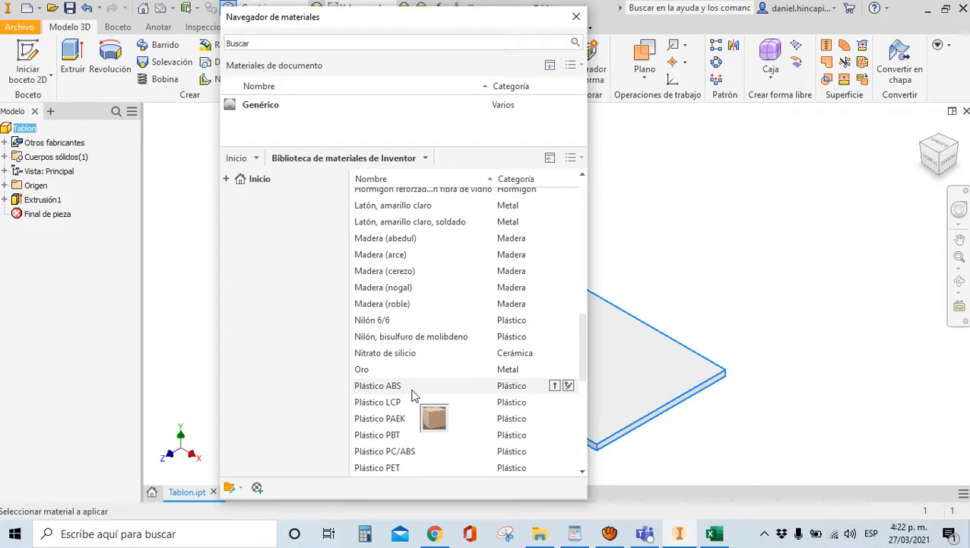
scroll(411, 392, down, 7)
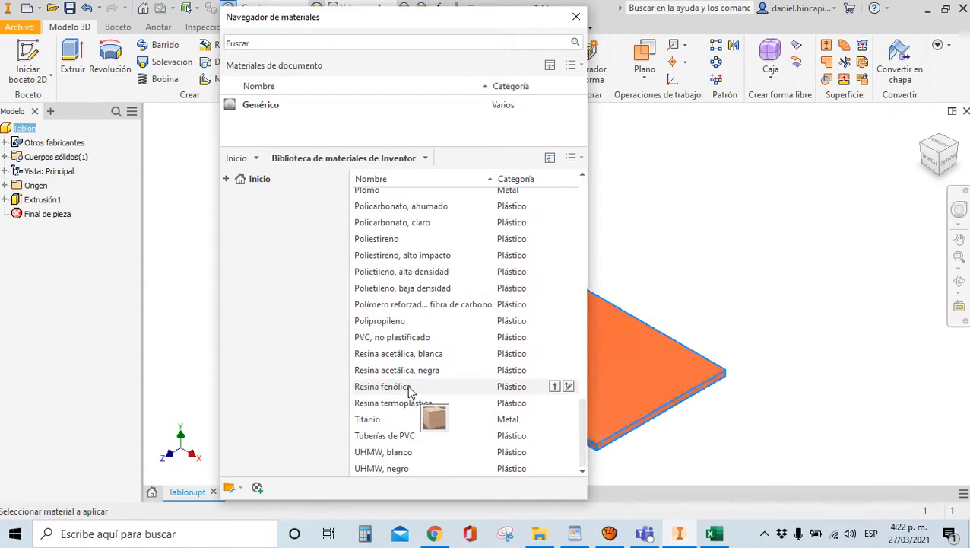
scroll(439, 354, up, 2)
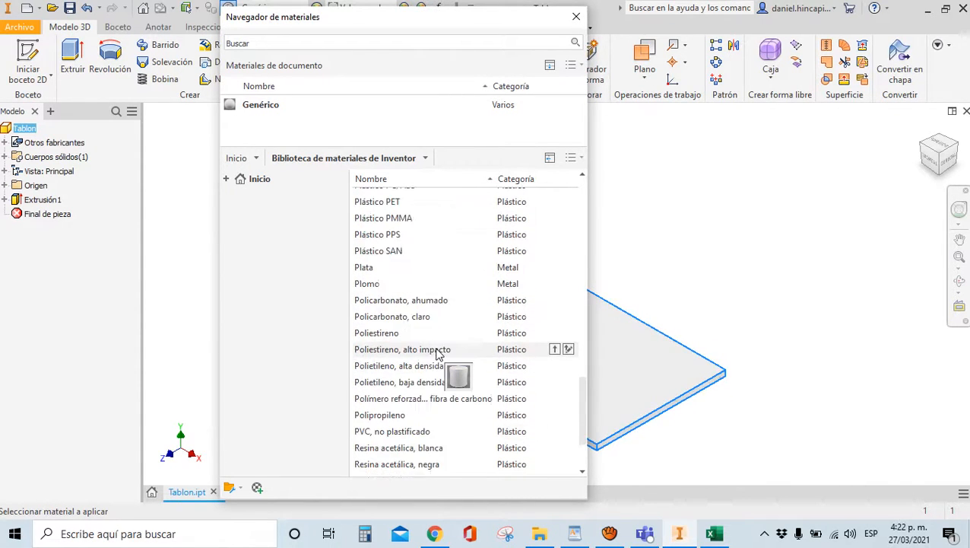
scroll(439, 354, up, 7)
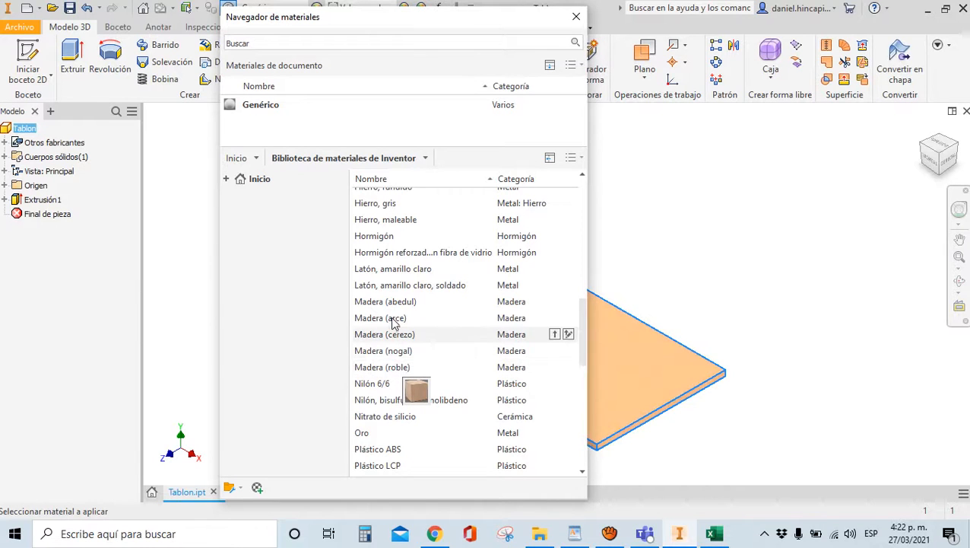
scroll(389, 435, up, 7)
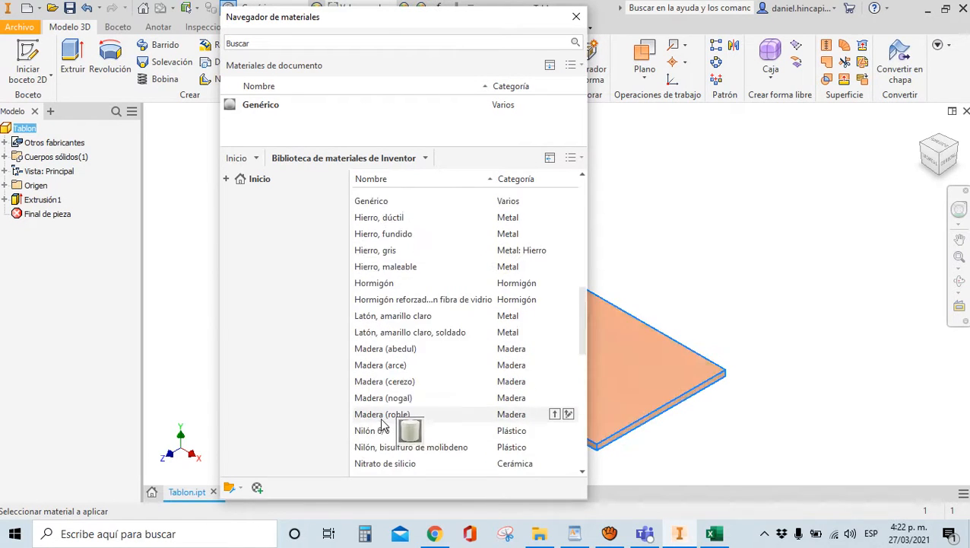
scroll(445, 418, up, 4)
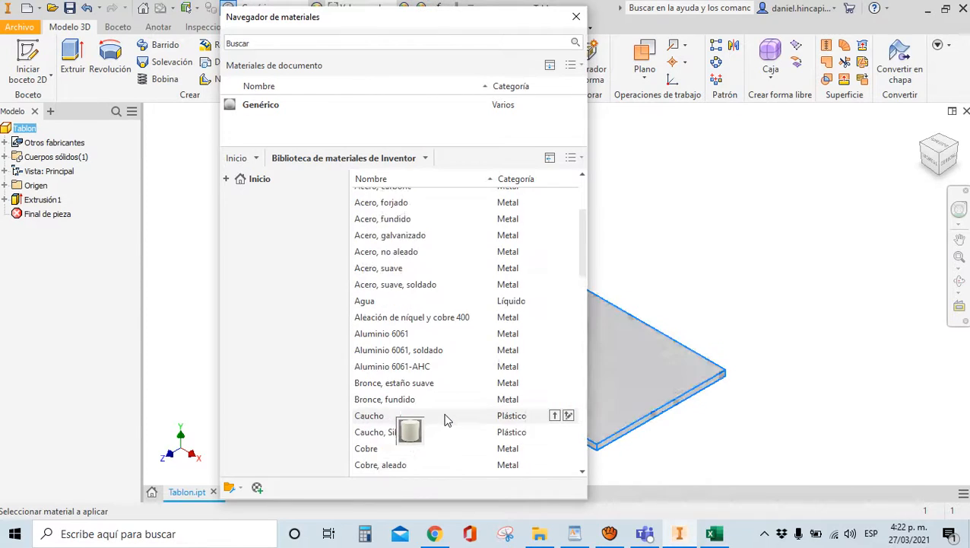
scroll(427, 288, down, 5)
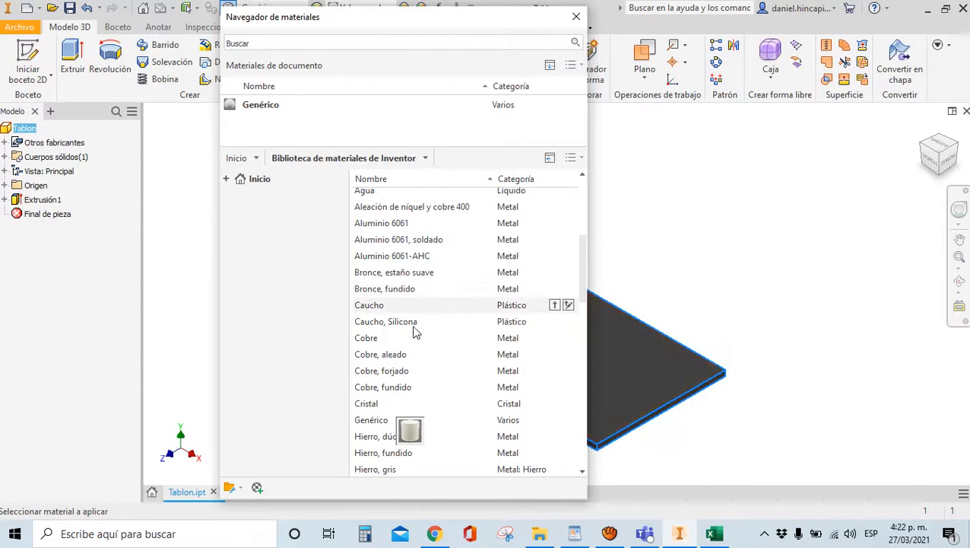
scroll(414, 329, down, 4)
scroll(417, 330, down, 3)
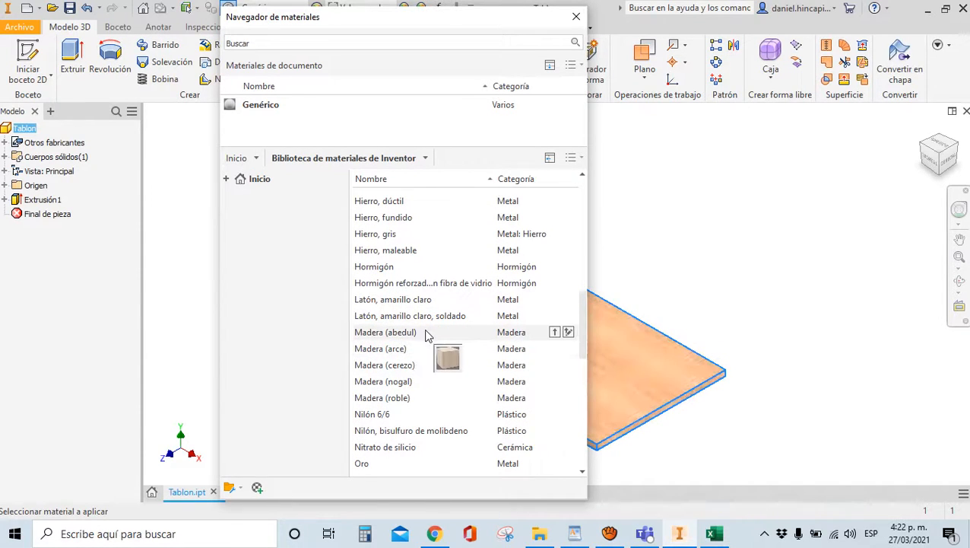
scroll(411, 335, down, 1)
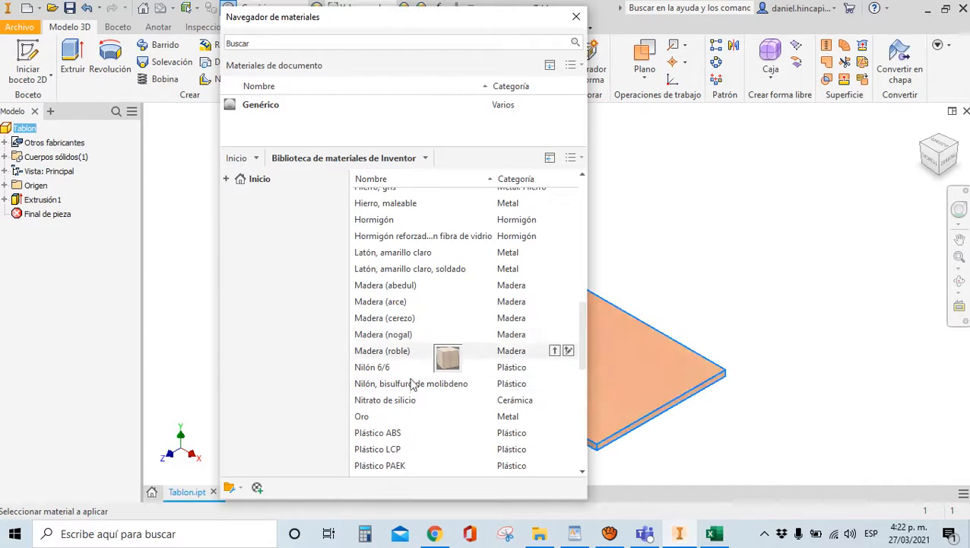
click(403, 303)
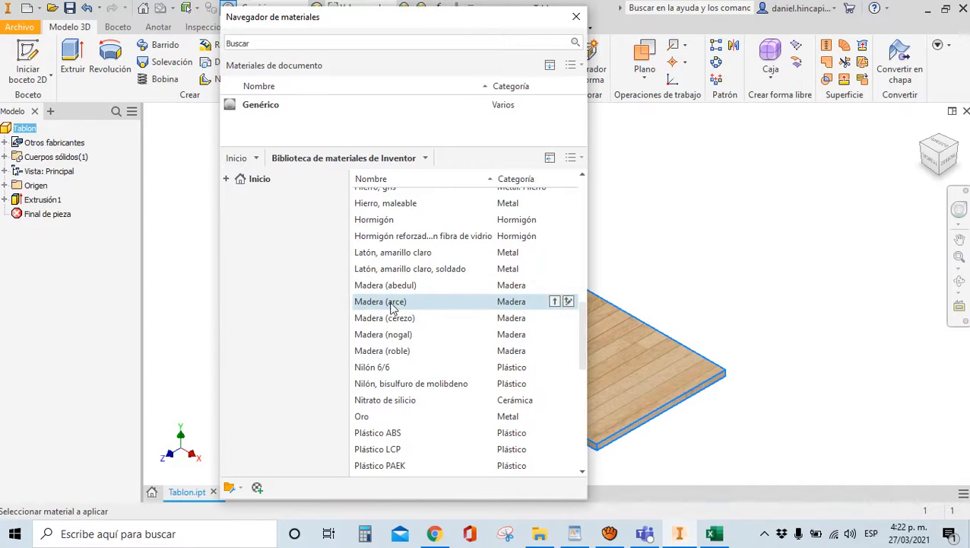
click(554, 302)
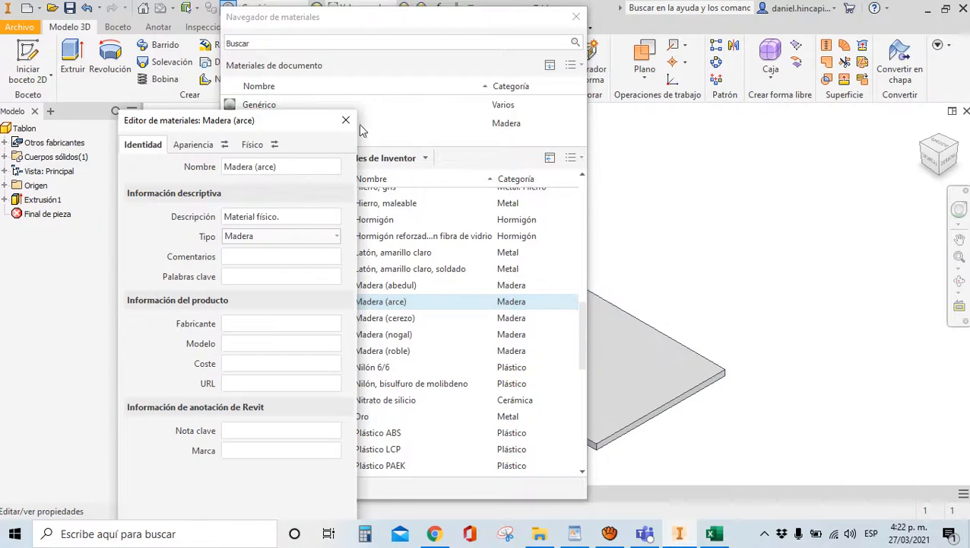
click(352, 122)
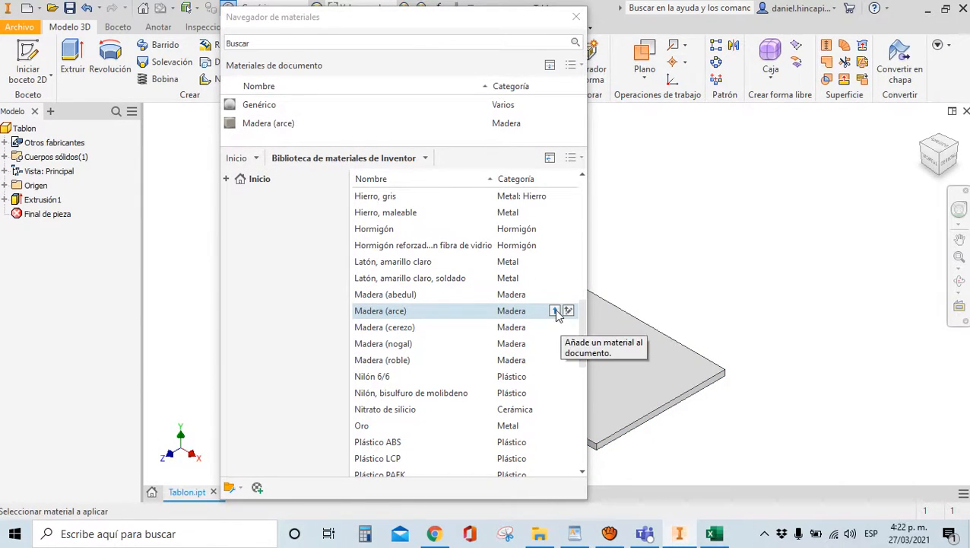
click(275, 127)
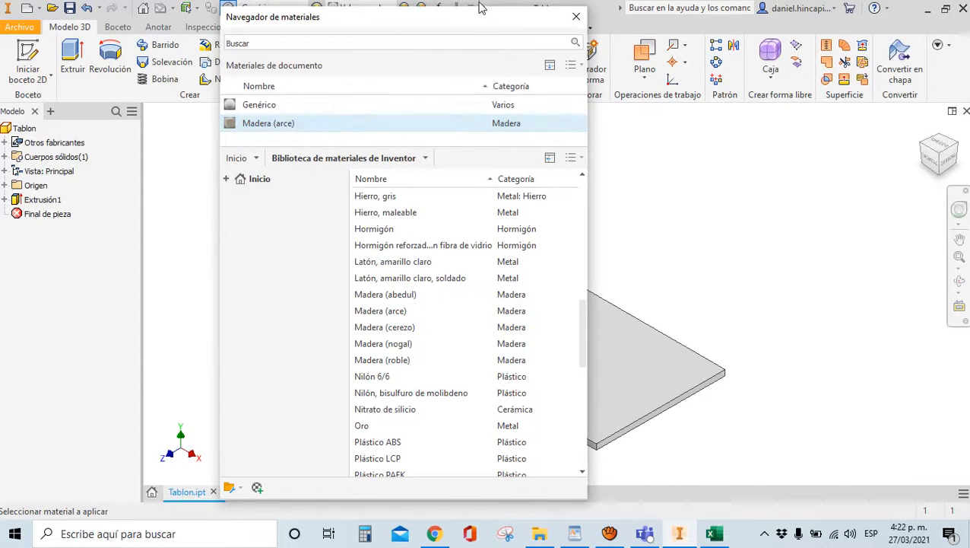
click(577, 16)
Apply Madera (arce) to the plank and close the material windows
click(230, 10)
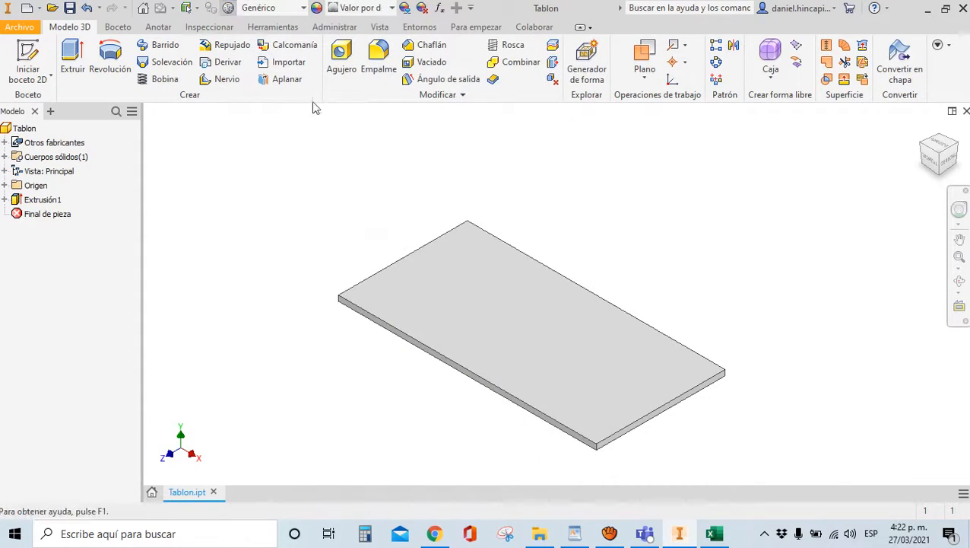
double_click(251, 124)
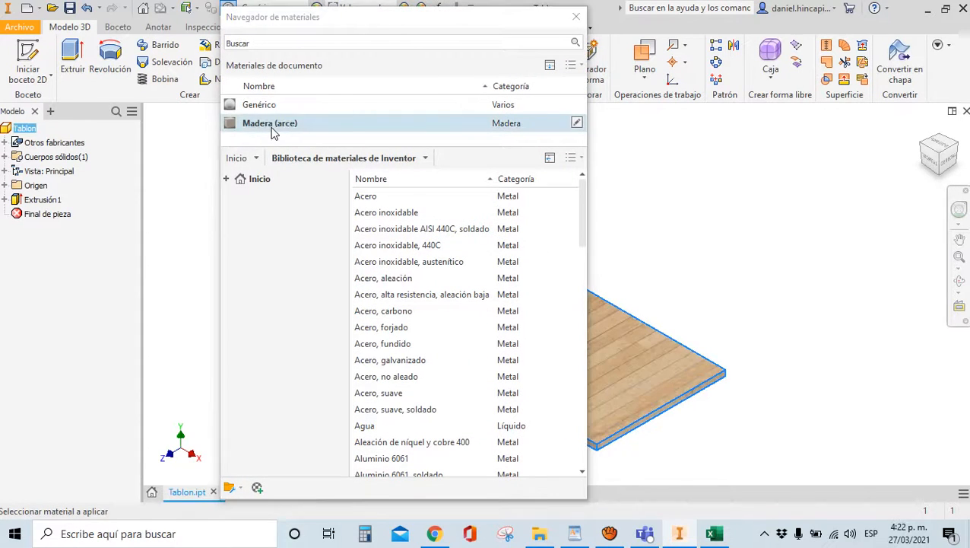
click(344, 123)
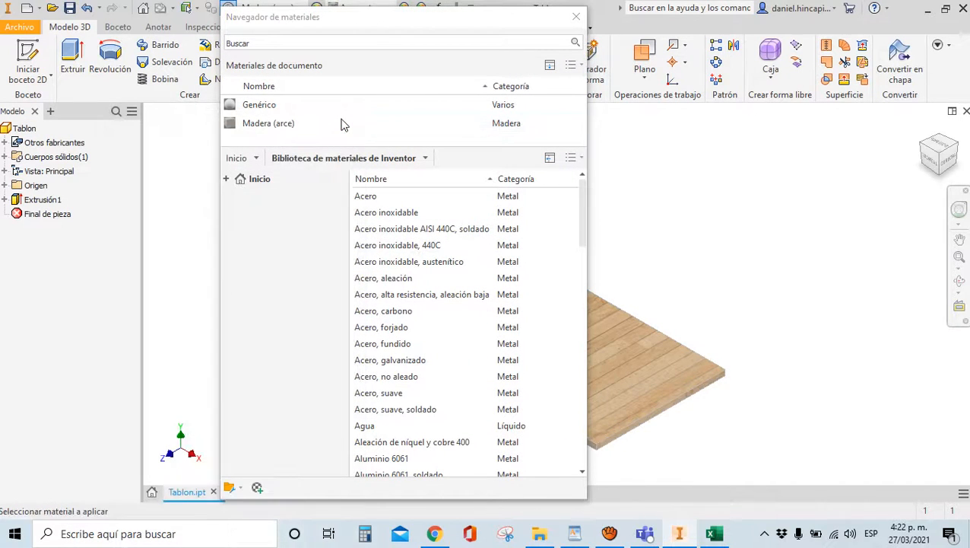
click(573, 19)
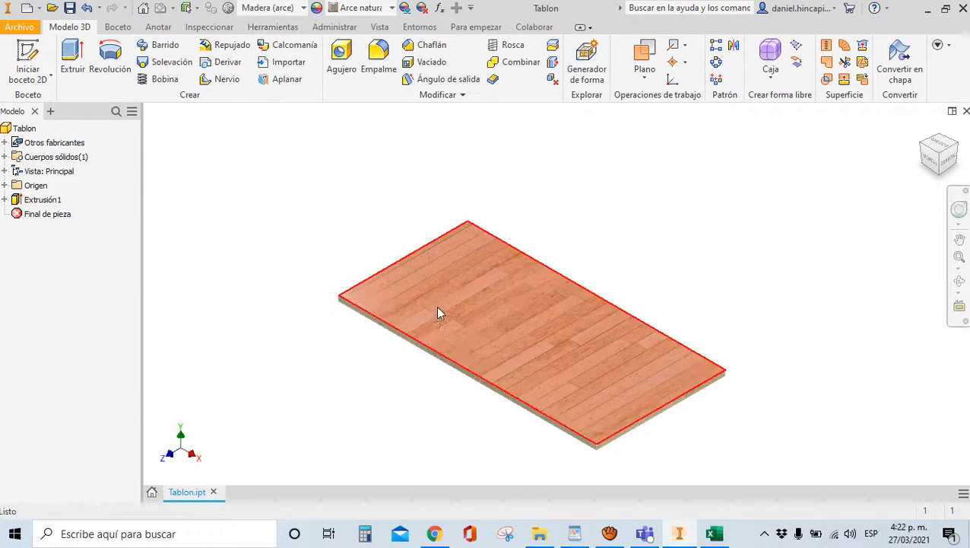
Open Tablon's iProperties, then show the desktop and move LISTADO PARTES FORMATO beside EJM CLASE - MESA
click(20, 28)
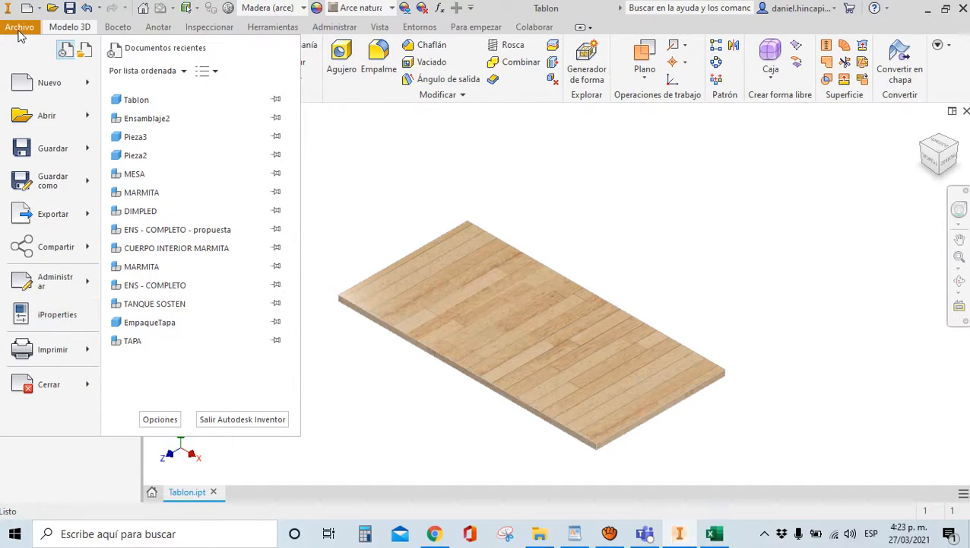
click(48, 317)
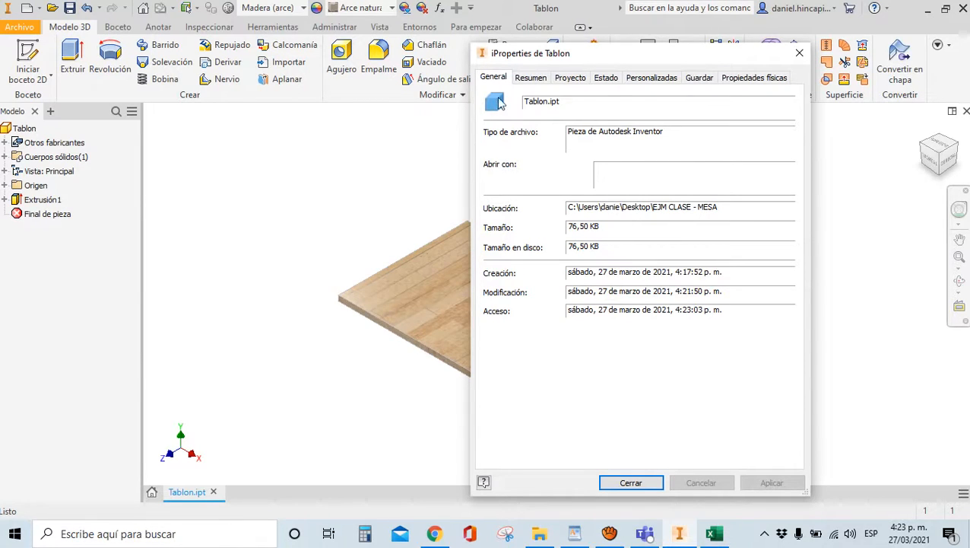
mouse_move(714, 533)
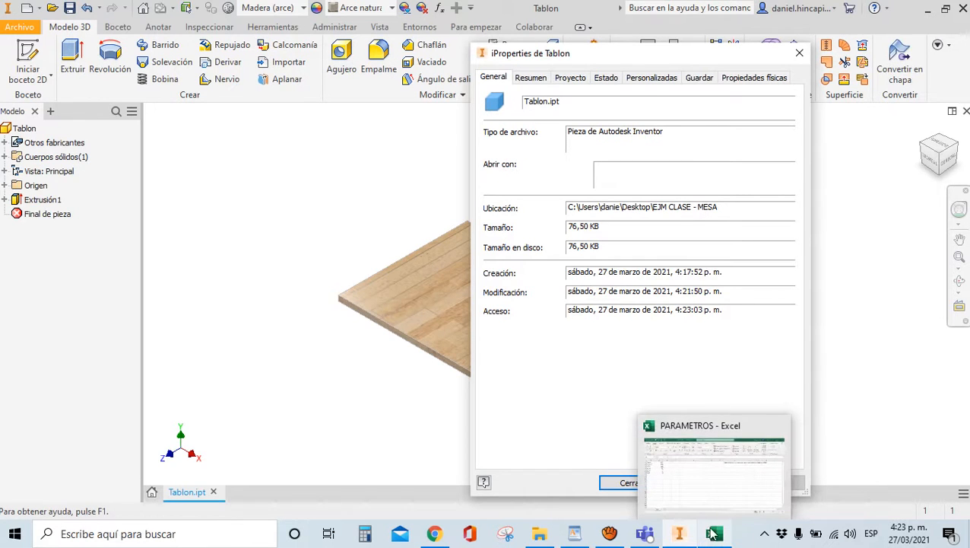
key(super+d)
drag(736, 338, 388, 107)
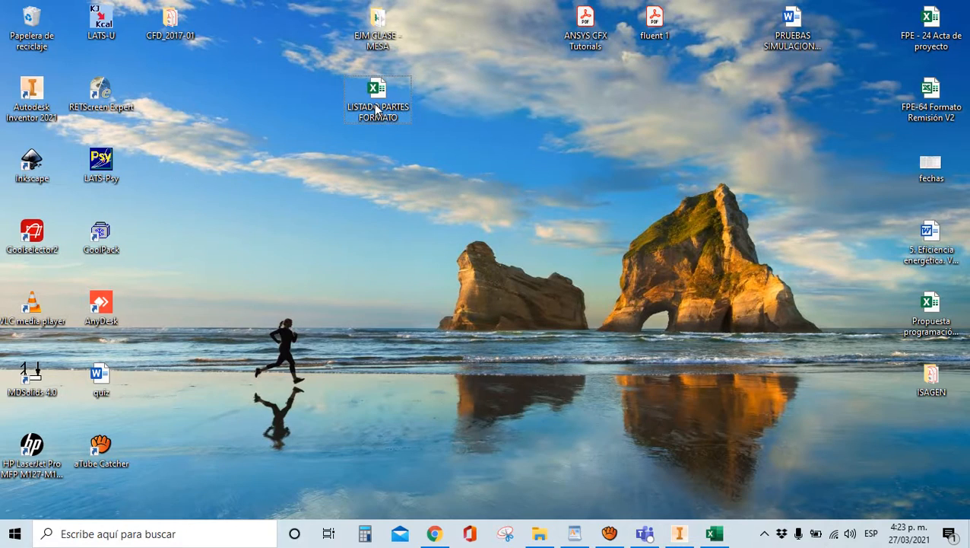
Review the LISTADO PARTES FORMATO sheet in Excel at header cell E1, then return to Inventor
key(super+d)
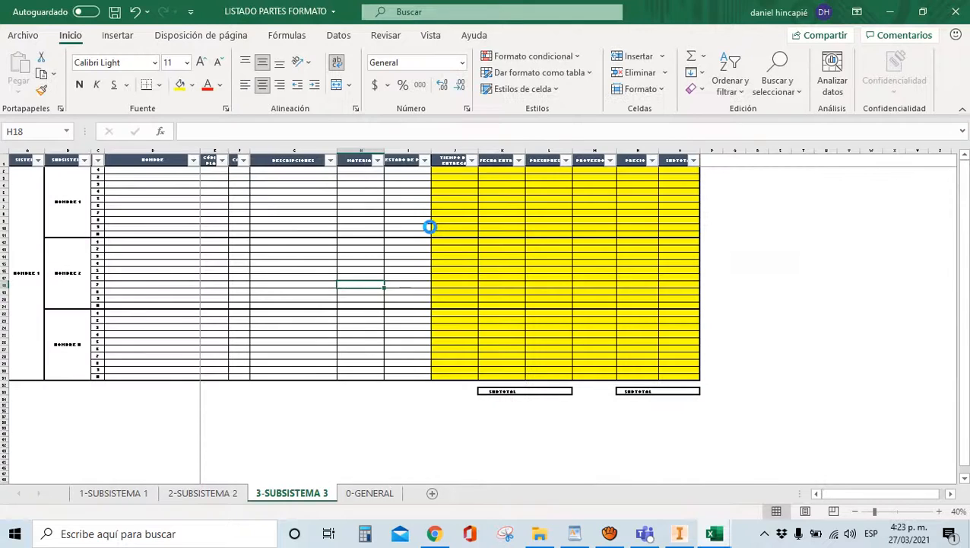
ctrl+scroll(464, 358, up, 2)
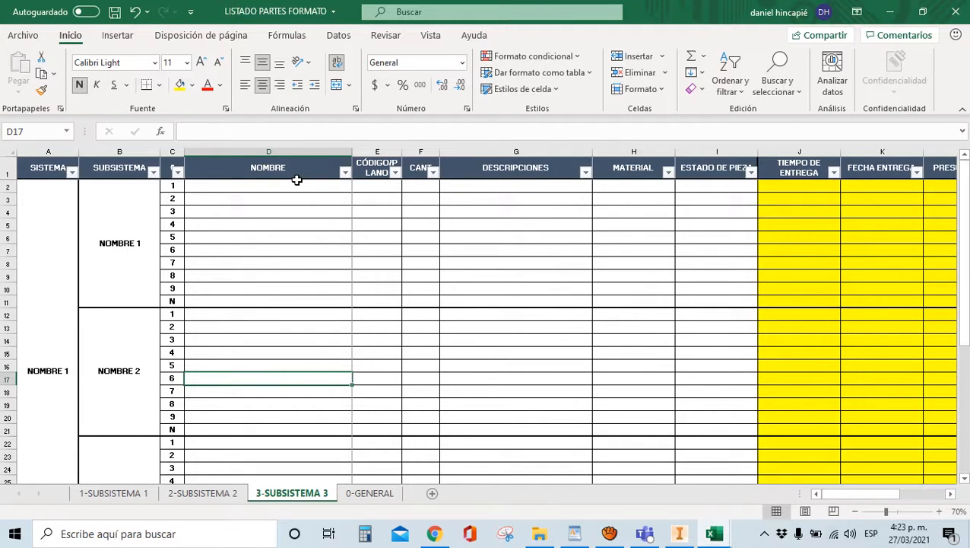
click(365, 174)
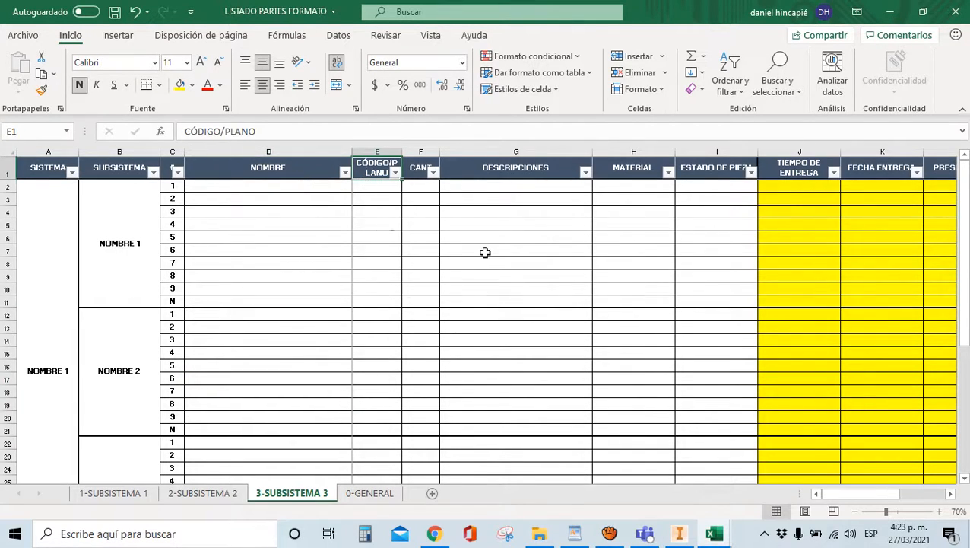
click(681, 536)
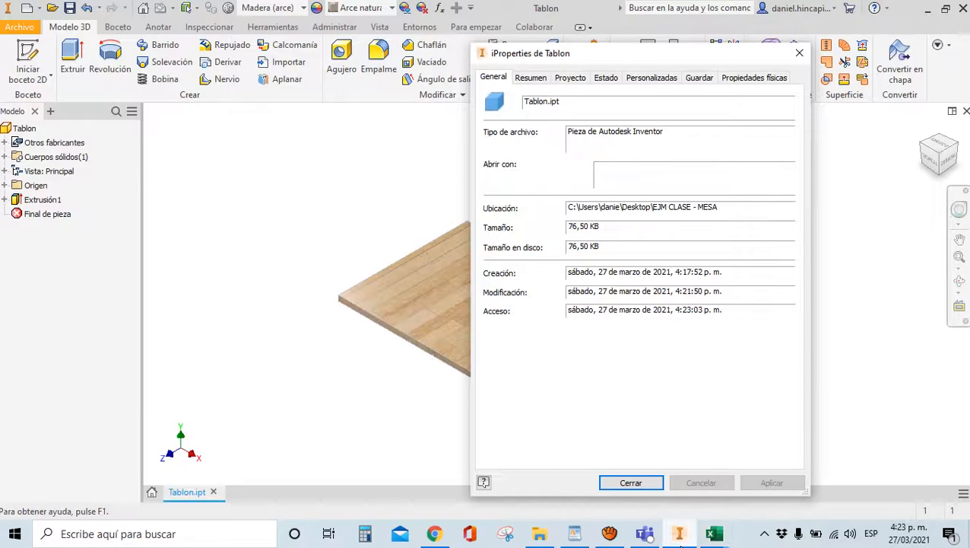
Set Tablon's Palabras clave to F01 on the Resumen tab, then view the Proyecto tab
click(532, 78)
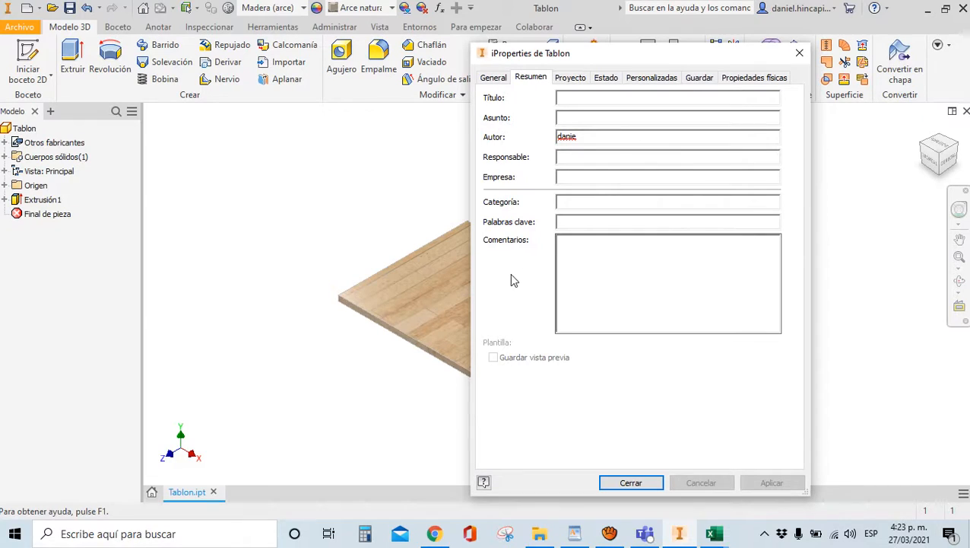
click(562, 224)
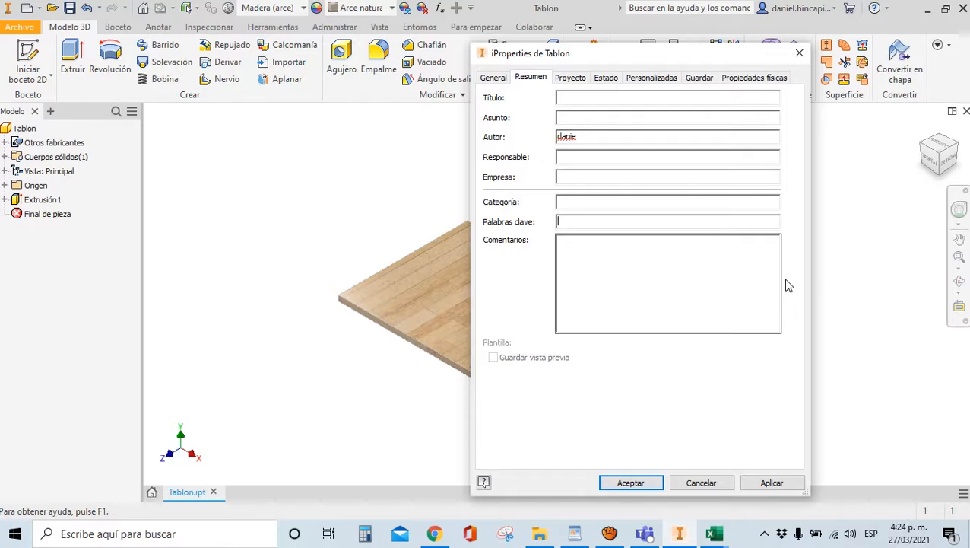
text(F01)
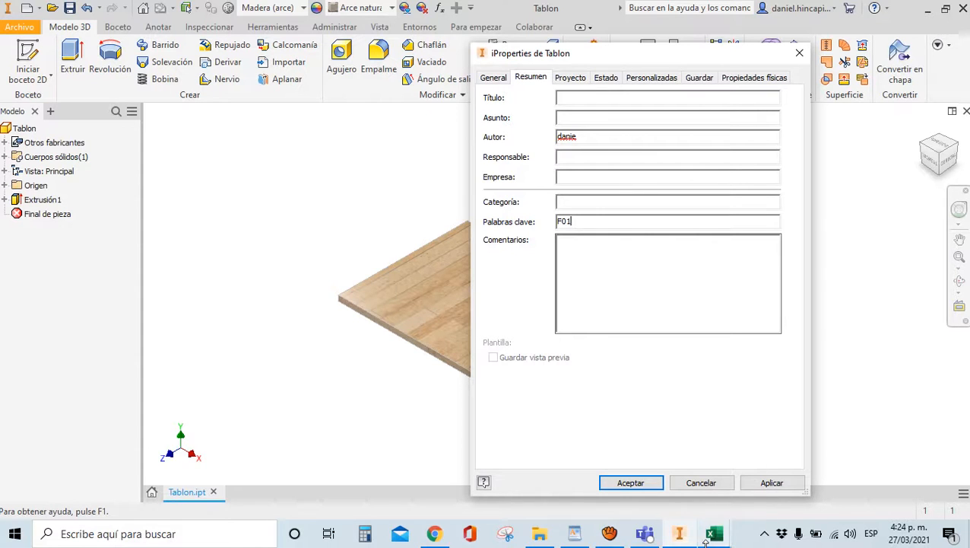
click(713, 533)
mouse_move(757, 477)
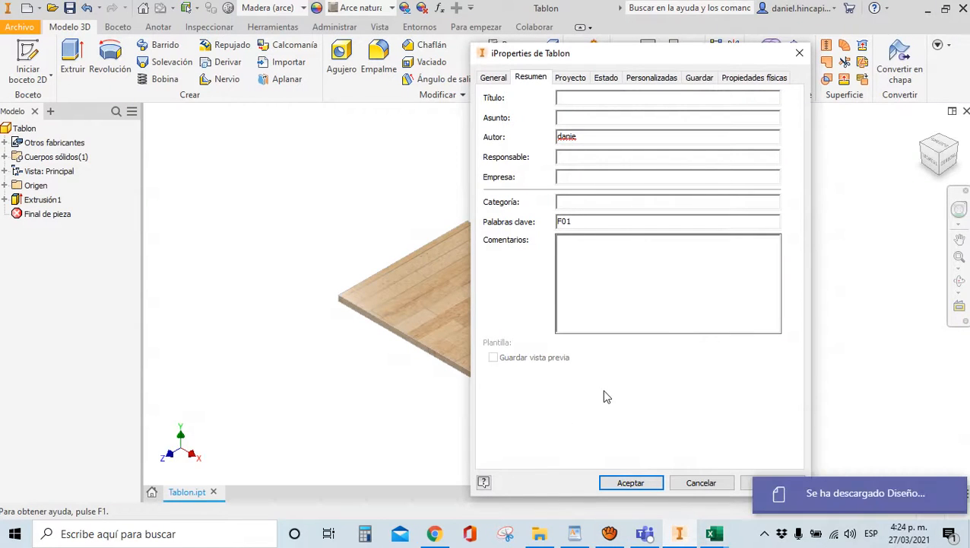
click(569, 79)
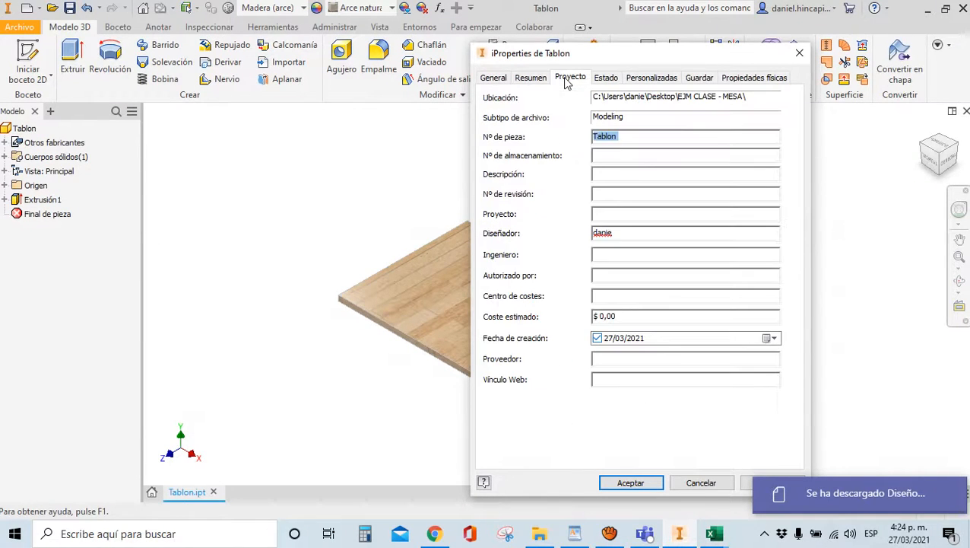
Enter 'Pieza en MDF de 1200x600x25' as Tablon's Descripción, then view the Estado tab
click(604, 174)
text(Pieza )
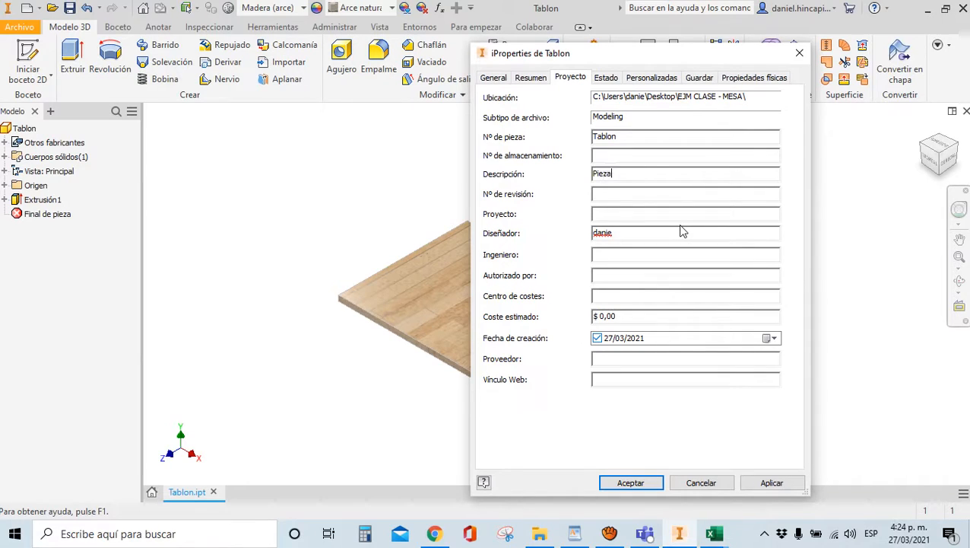
text(en MDF de 1200x600x25)
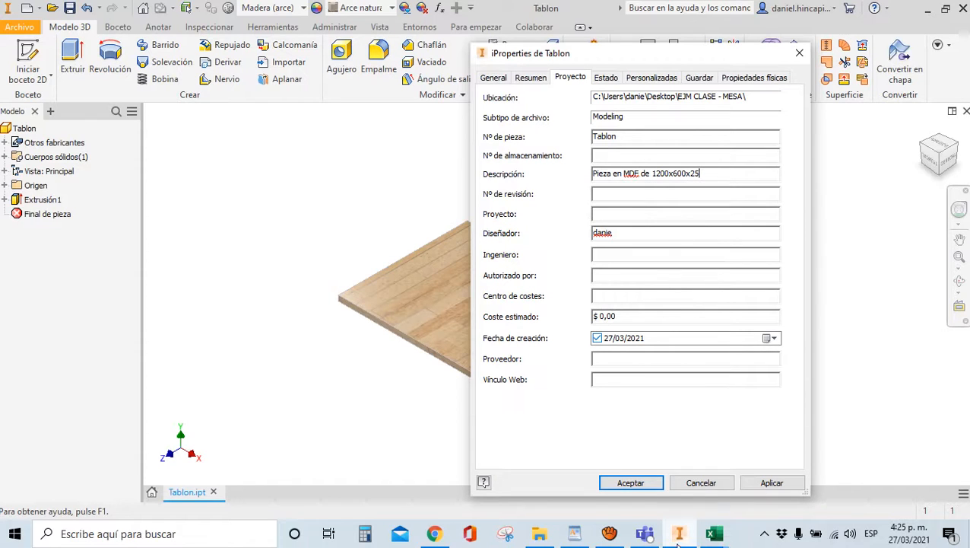
mouse_move(714, 533)
click(607, 80)
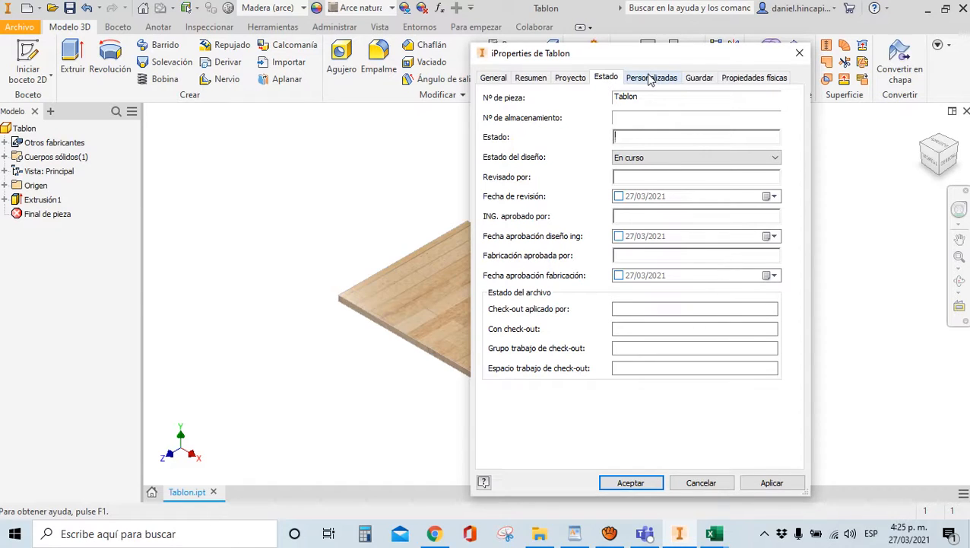
Keep Madera (arce) on the Propiedades físicas tab and update, giving a 12,060 kg mass
click(542, 81)
click(569, 78)
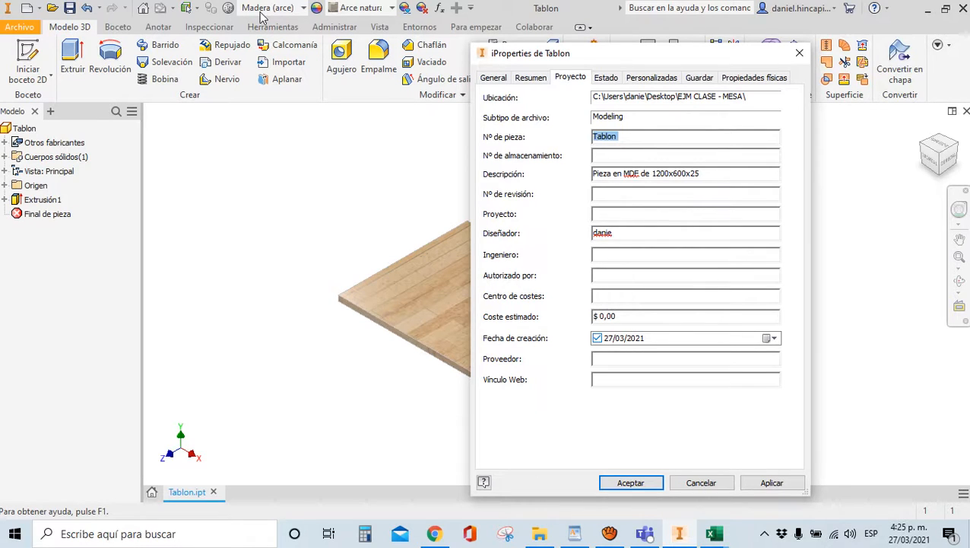
click(736, 82)
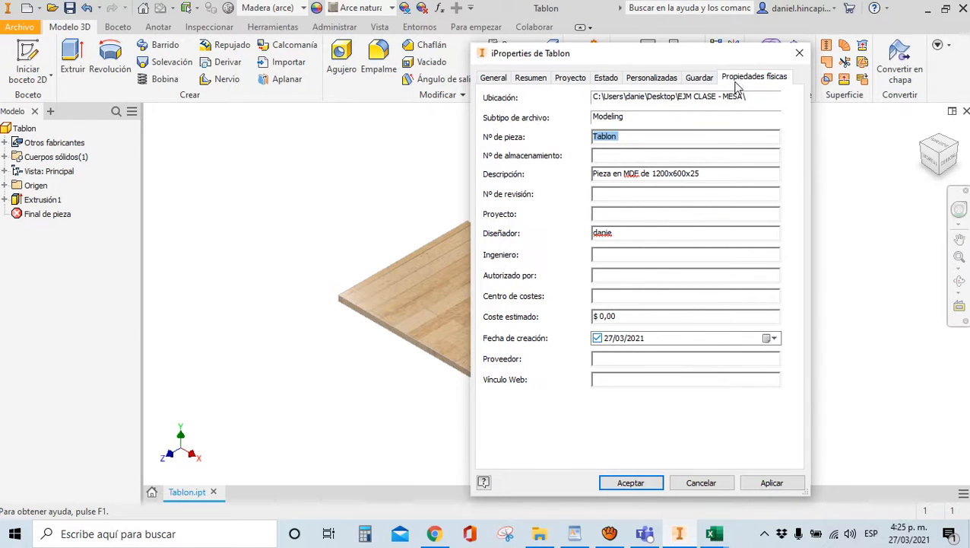
click(515, 149)
click(527, 154)
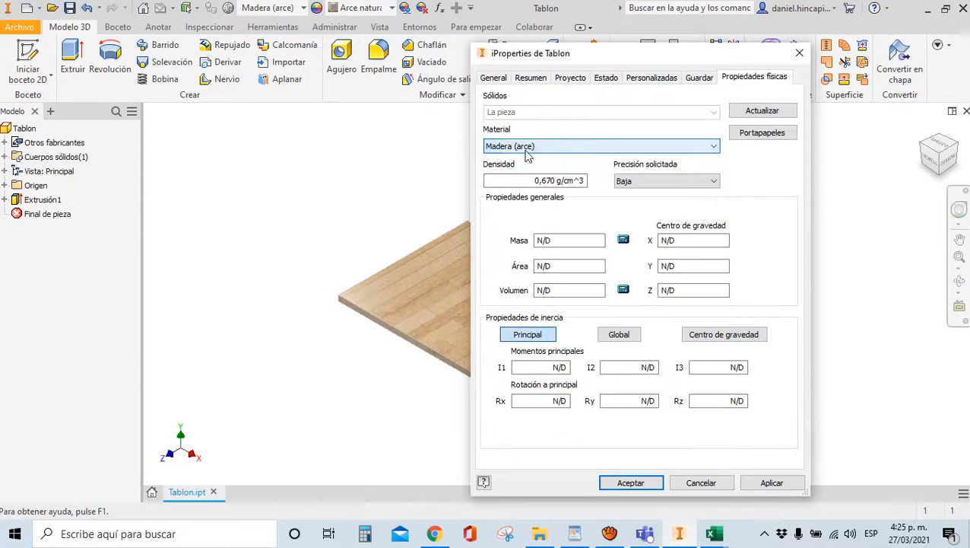
click(492, 146)
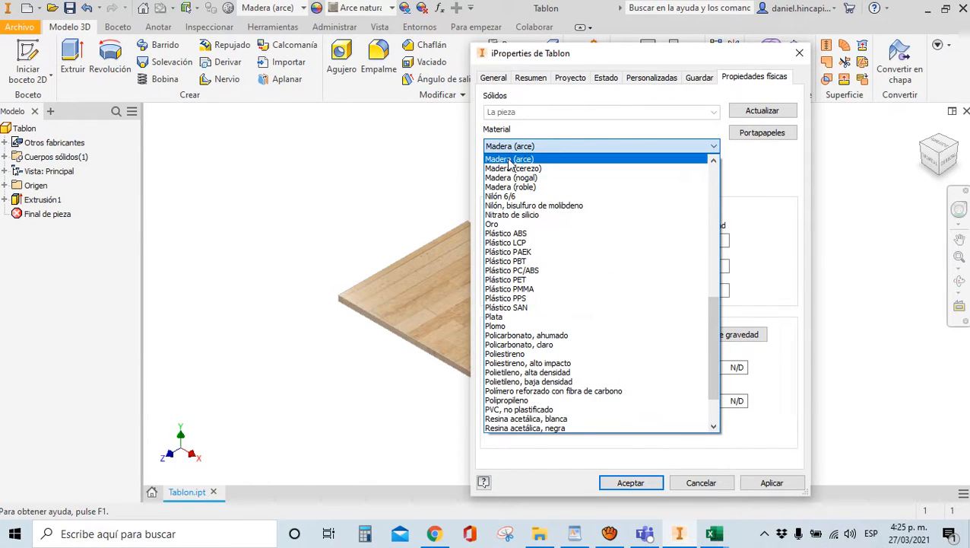
click(509, 160)
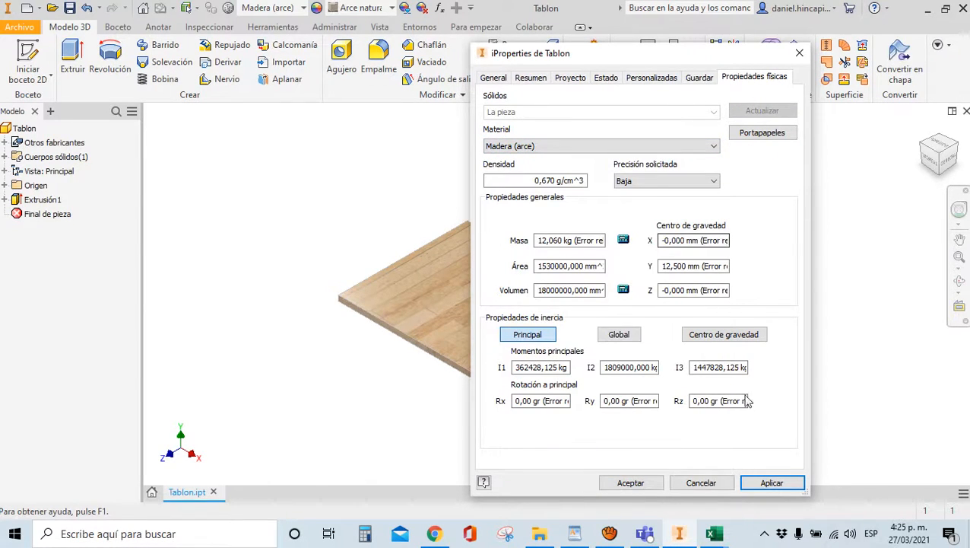
click(713, 533)
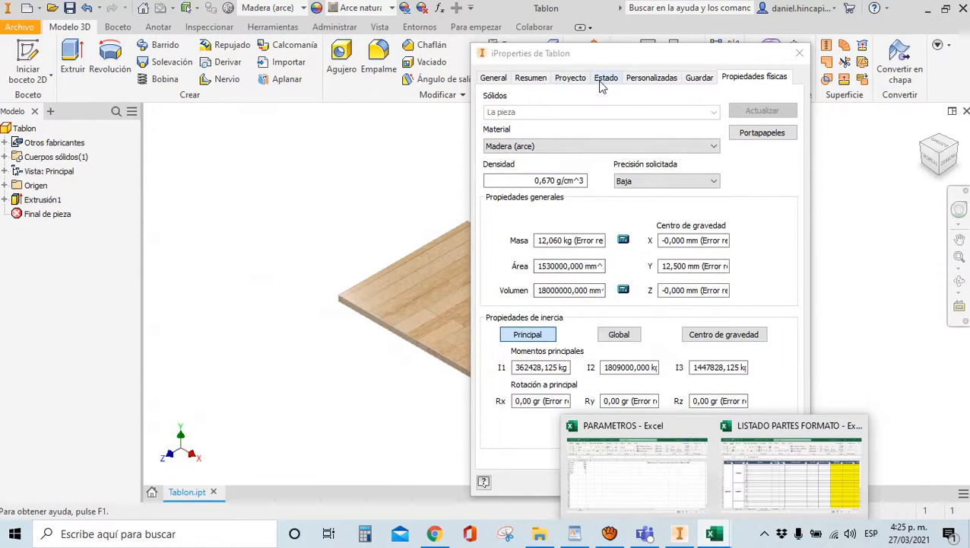
Enter 'Diseño' in Tablon's Estado field and keep the design status as En curso
click(606, 78)
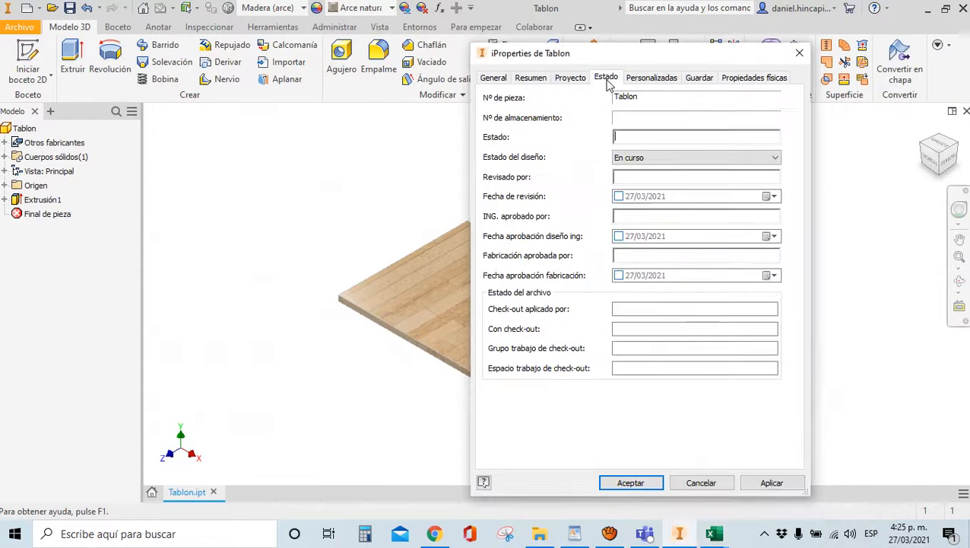
click(637, 134)
text(I)
key(BackSpace)
text(Diseño)
click(689, 158)
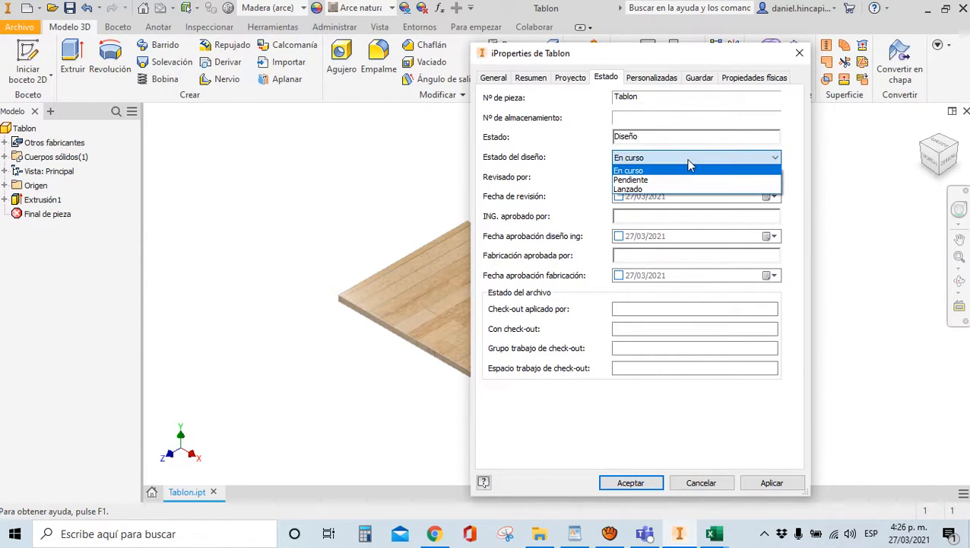
click(660, 169)
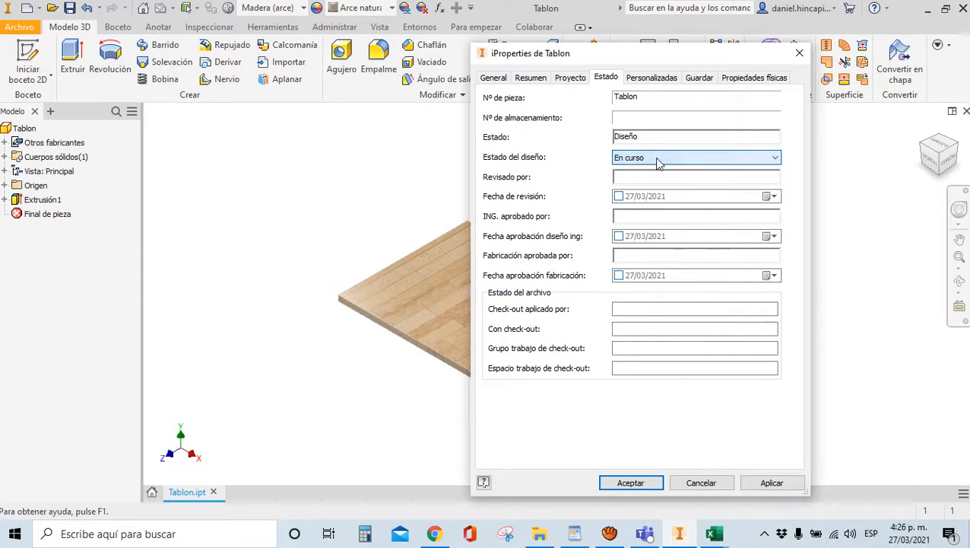
mouse_move(707, 536)
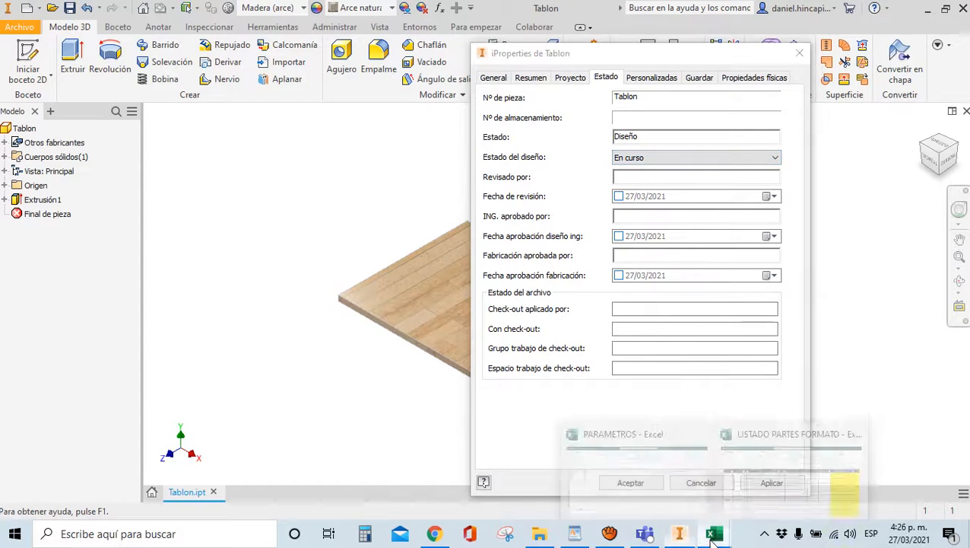
mouse_move(784, 511)
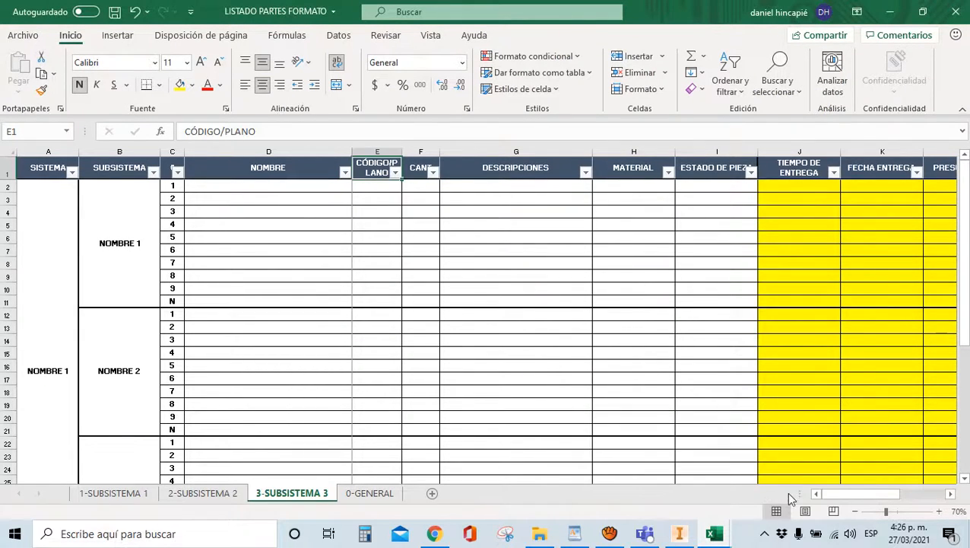
drag(845, 494, 881, 492)
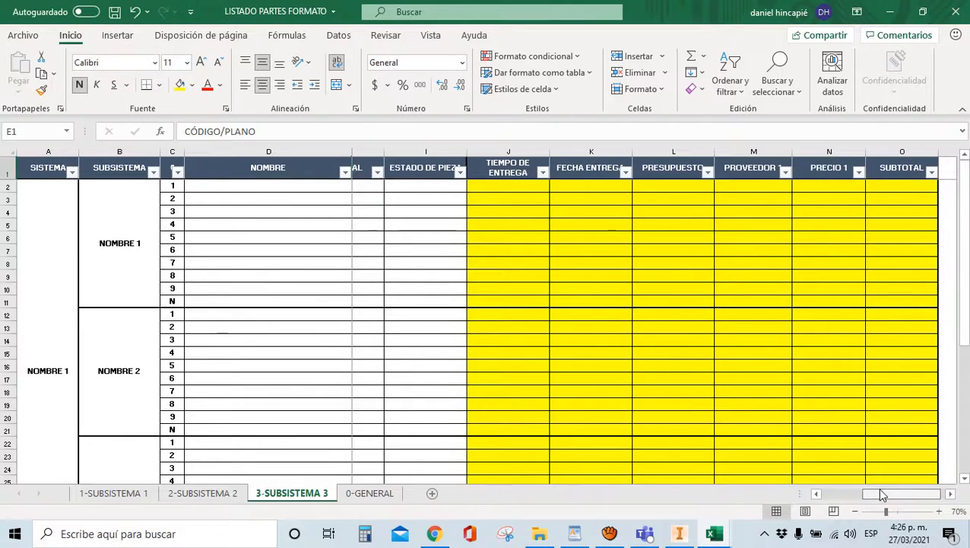
drag(882, 494, 872, 493)
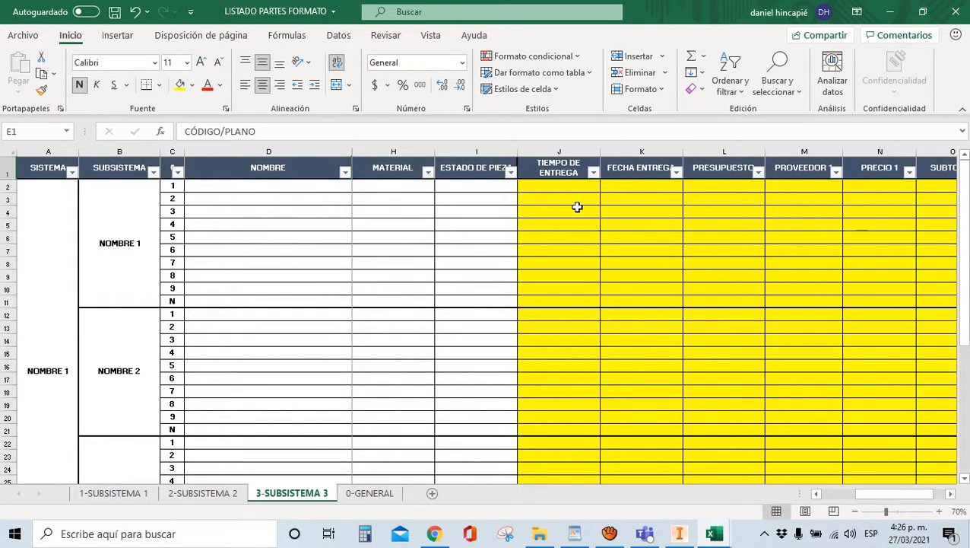
mouse_move(679, 534)
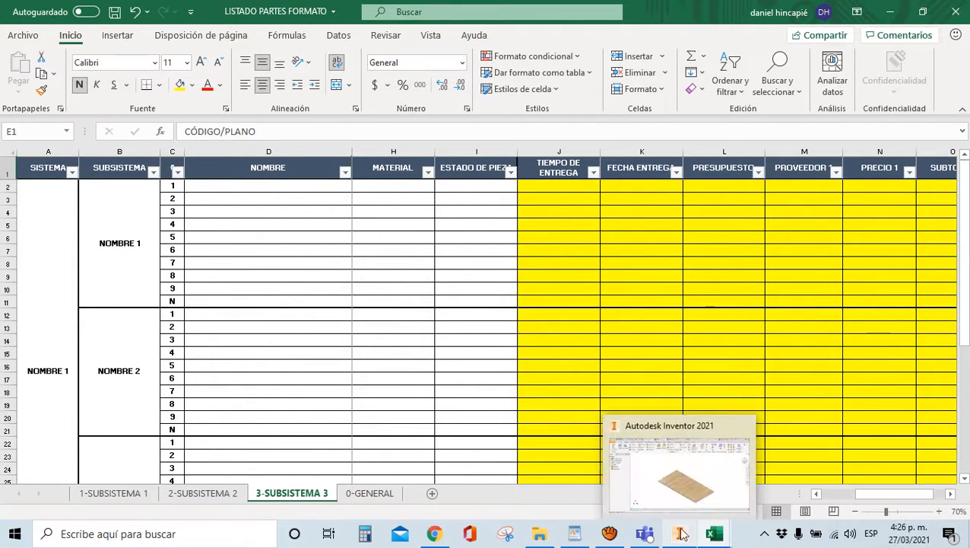
click(673, 481)
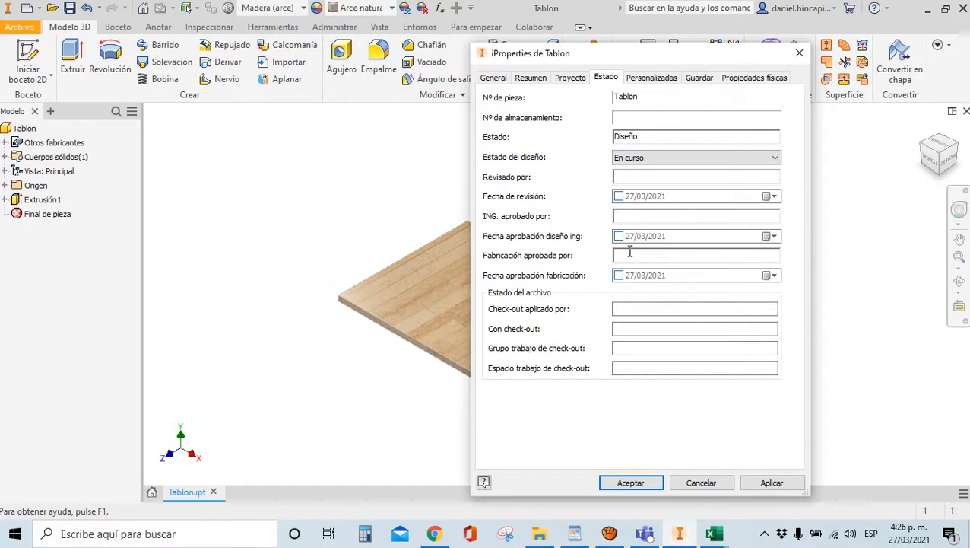
On the Proyecto tab, select the estimated cost value and move into the supplier field
click(571, 79)
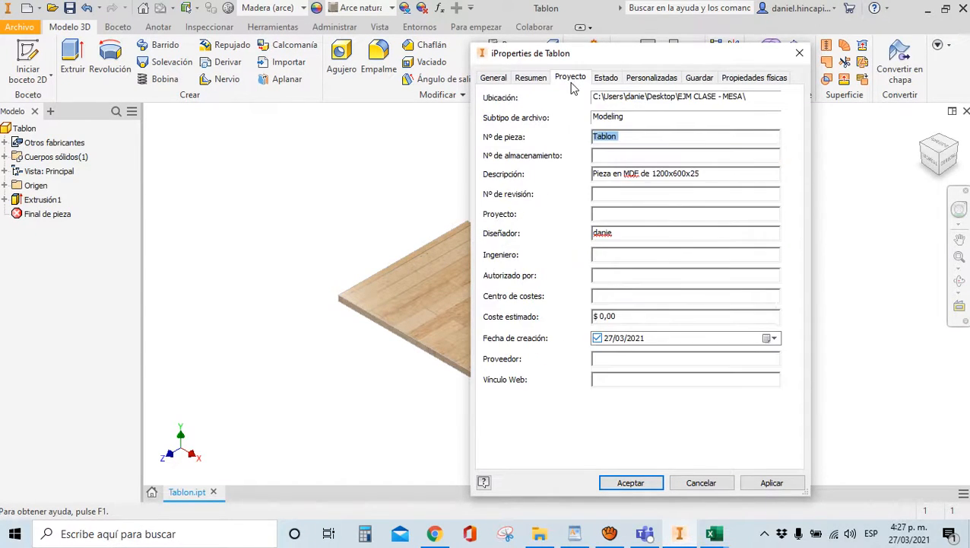
click(618, 316)
drag(624, 316, 571, 318)
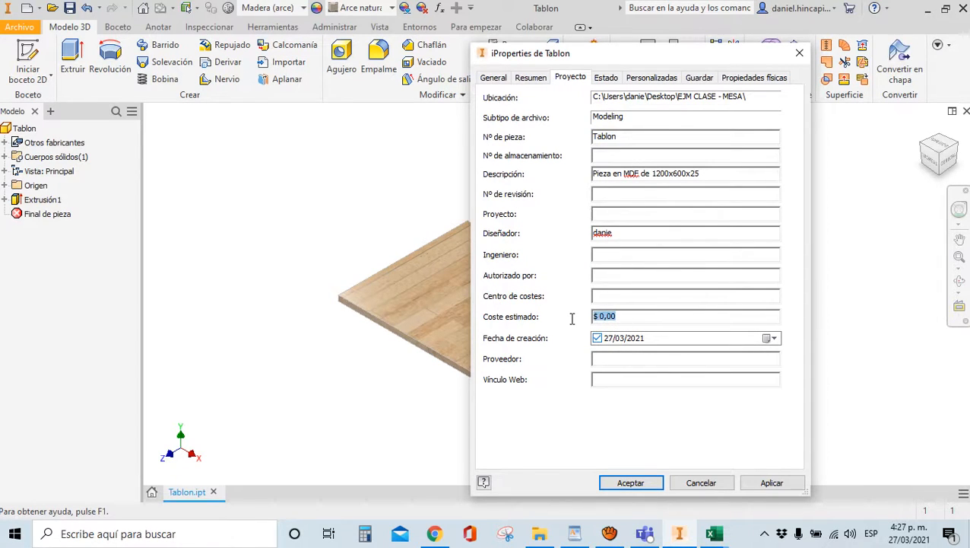
click(625, 297)
click(619, 362)
Replace the Diseñador value with the designer's full name
click(641, 236)
text(l)
key(BackSpace)
key(BackSpace)
text(Daniel Hincapie)
click(598, 215)
click(603, 78)
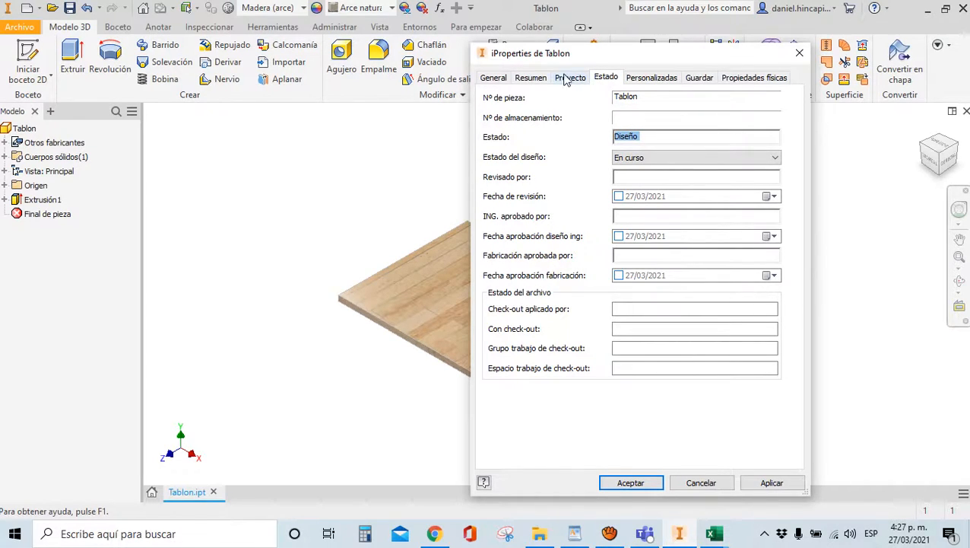
Review every iProperties tab of Tablon, then apply and accept the changes
click(567, 81)
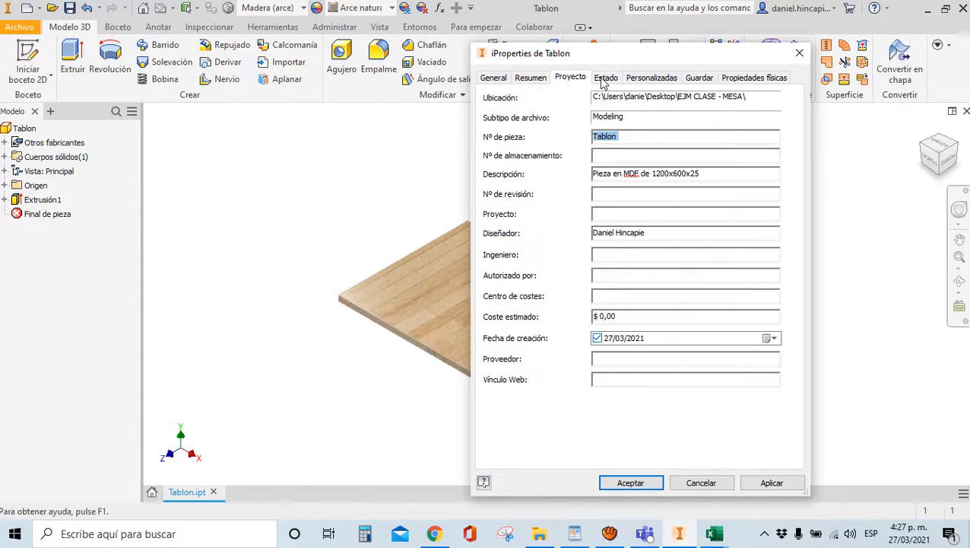
click(645, 79)
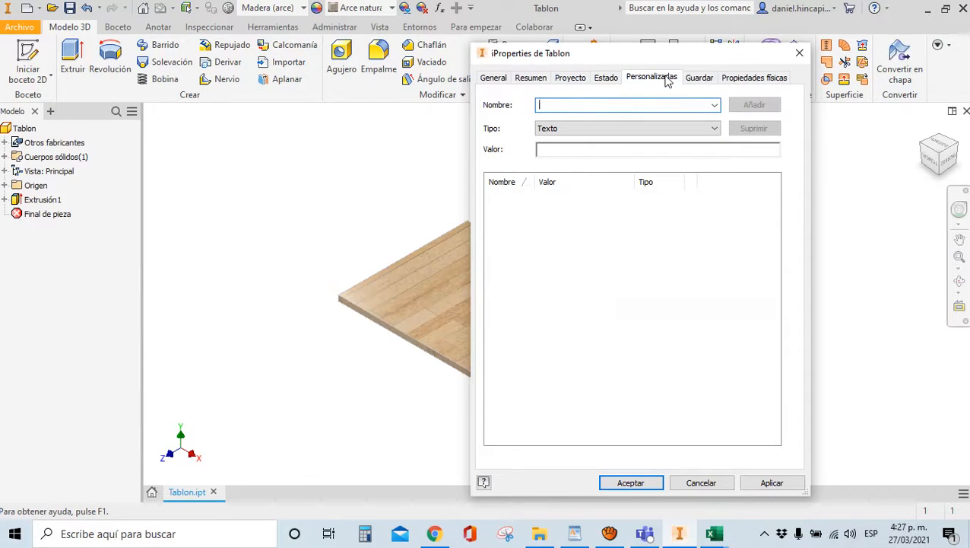
click(688, 81)
click(729, 81)
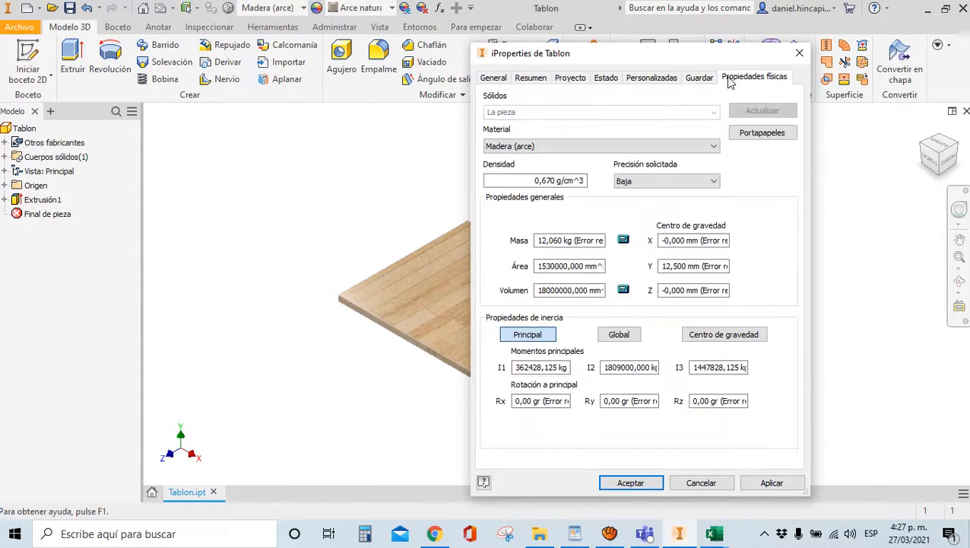
click(531, 81)
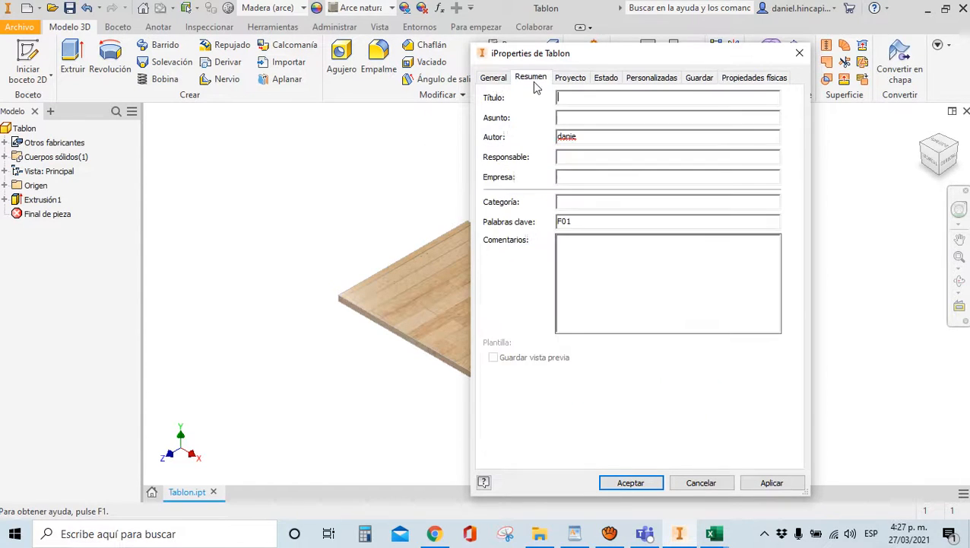
click(492, 81)
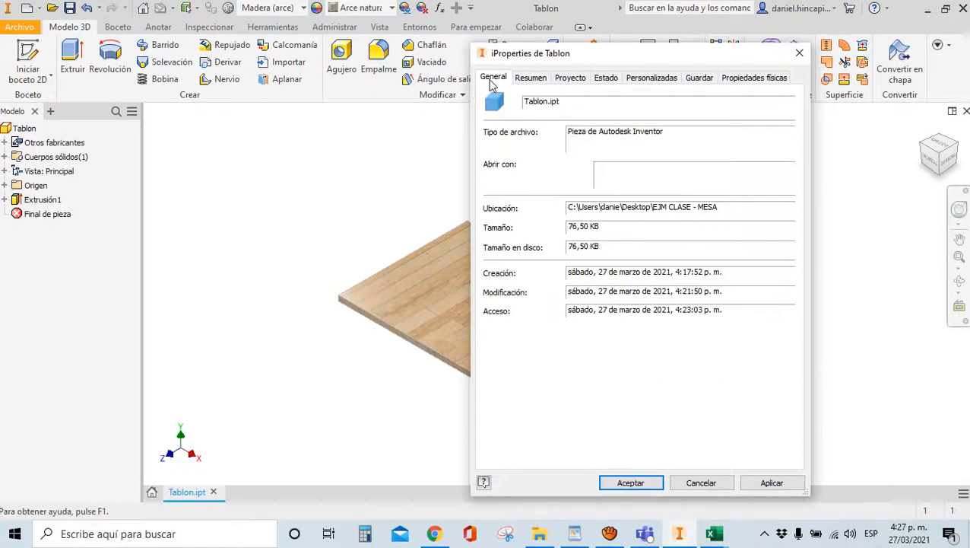
click(783, 483)
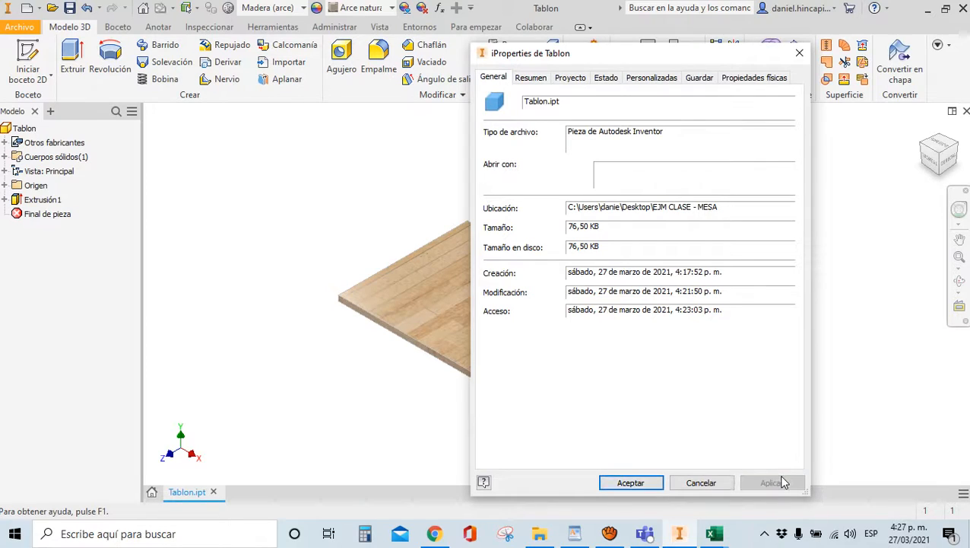
click(629, 482)
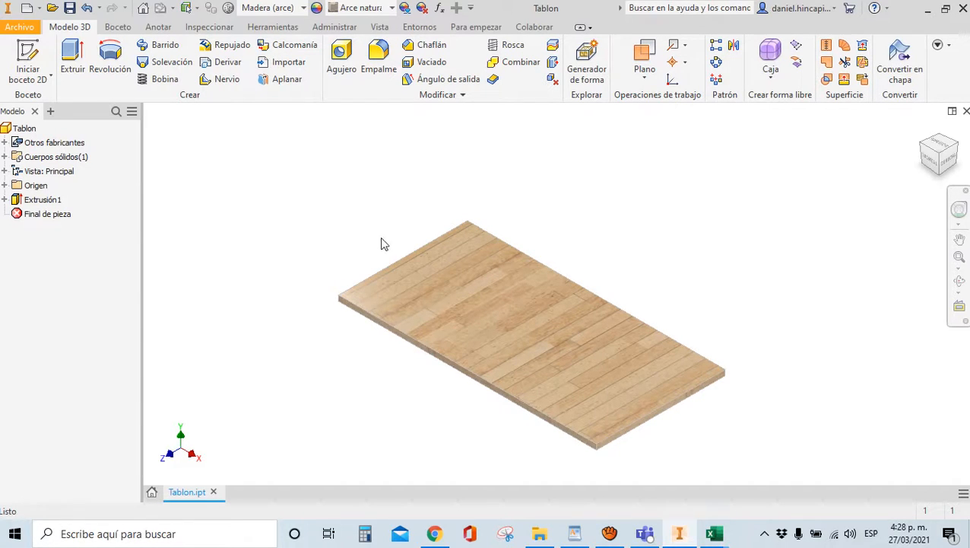
Create a new part, Pieza2, from the Normal.ipt template and start a 2D sketch
click(26, 8)
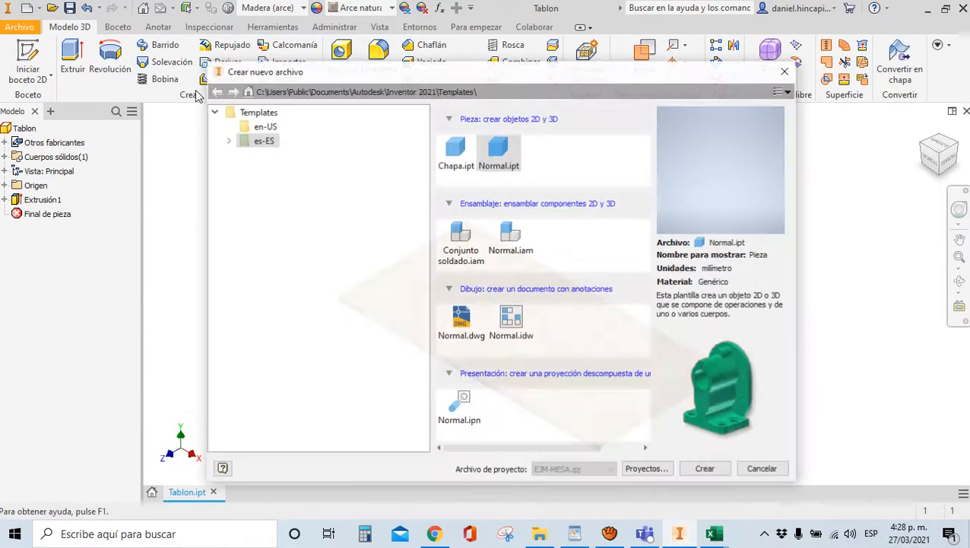
click(706, 469)
click(23, 60)
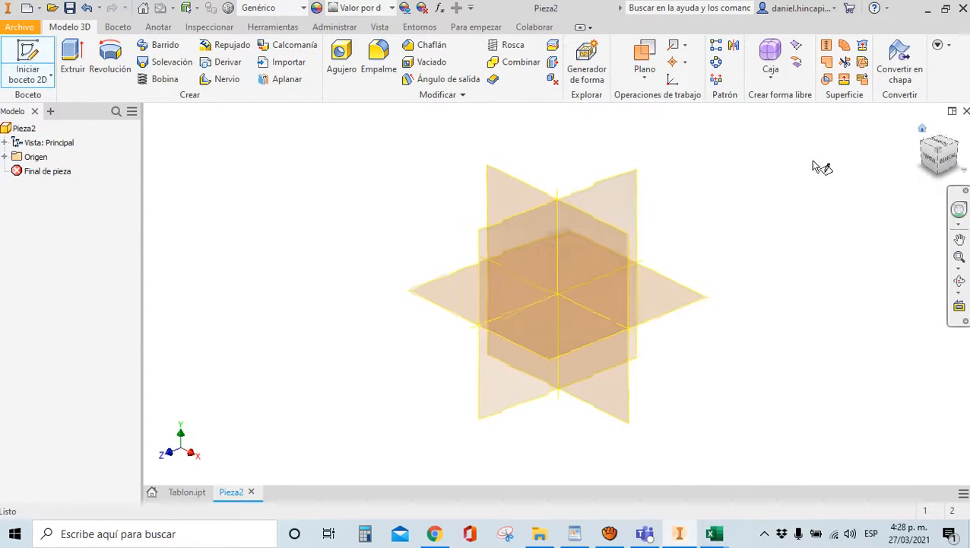
On the XZ plane, draw a centre rectangle at the origin with equal top and right sides
click(469, 304)
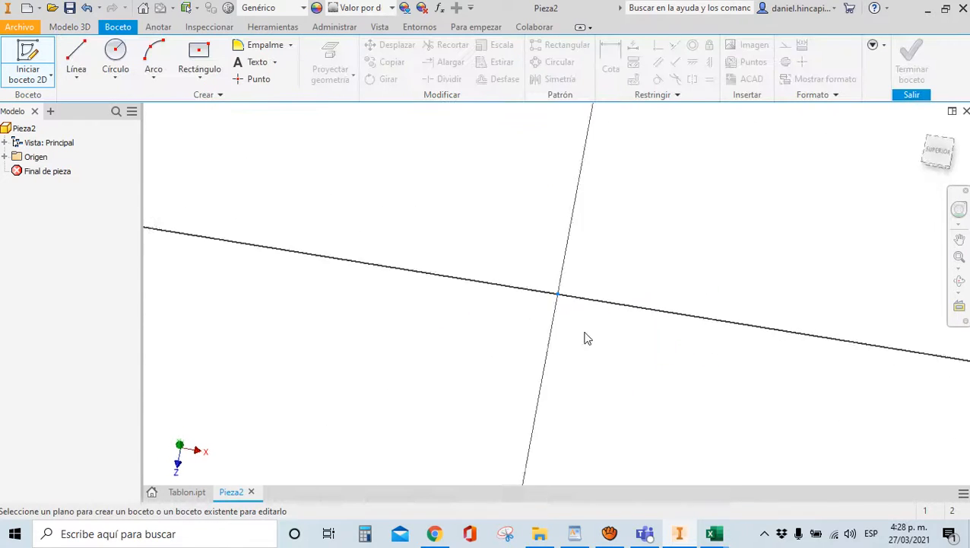
click(199, 55)
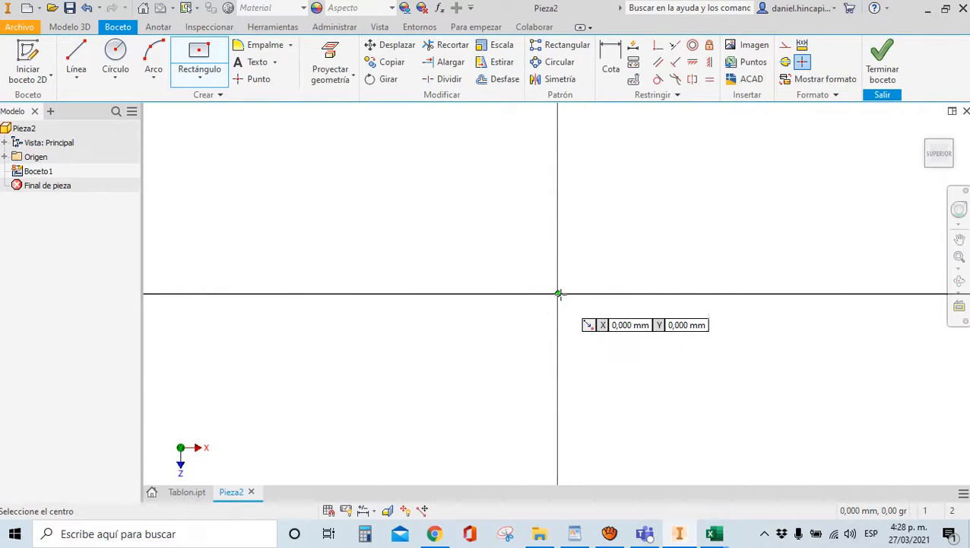
click(558, 294)
click(446, 183)
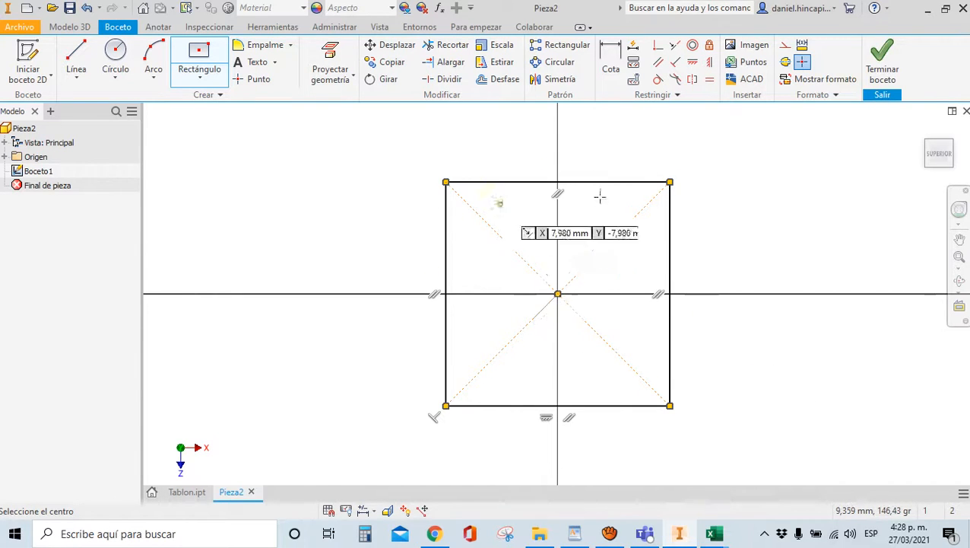
click(709, 79)
click(625, 183)
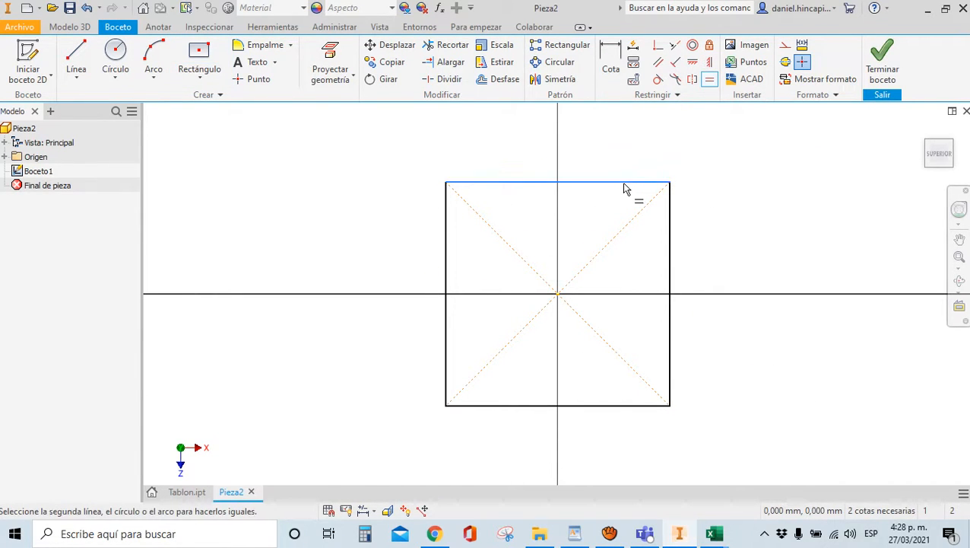
click(670, 234)
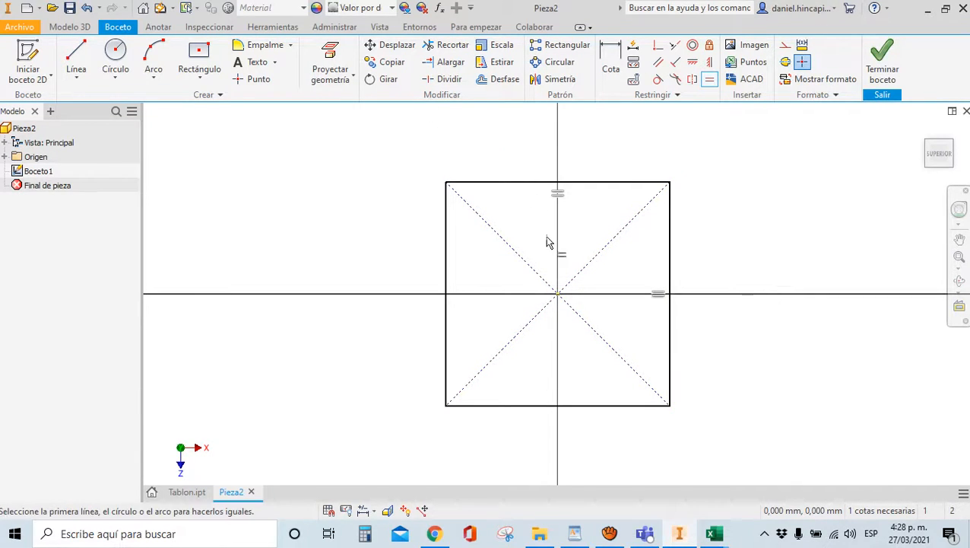
Dimension the square's top side at 22,884 mm and finish the sketch
click(604, 80)
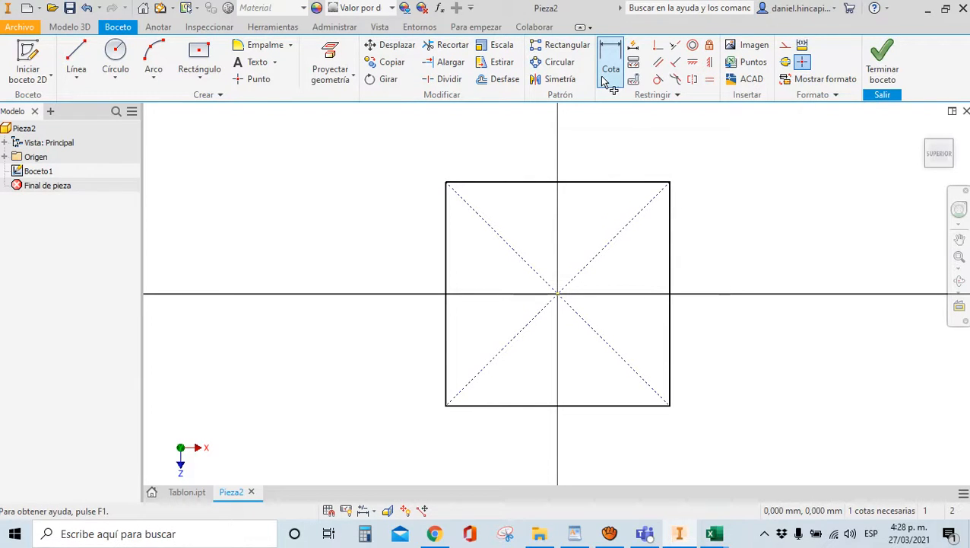
click(613, 183)
click(613, 152)
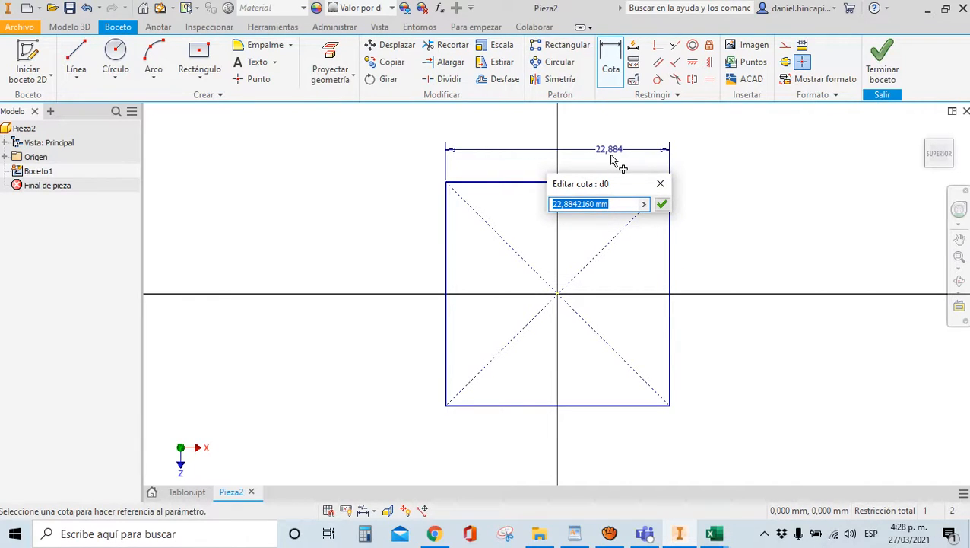
click(662, 204)
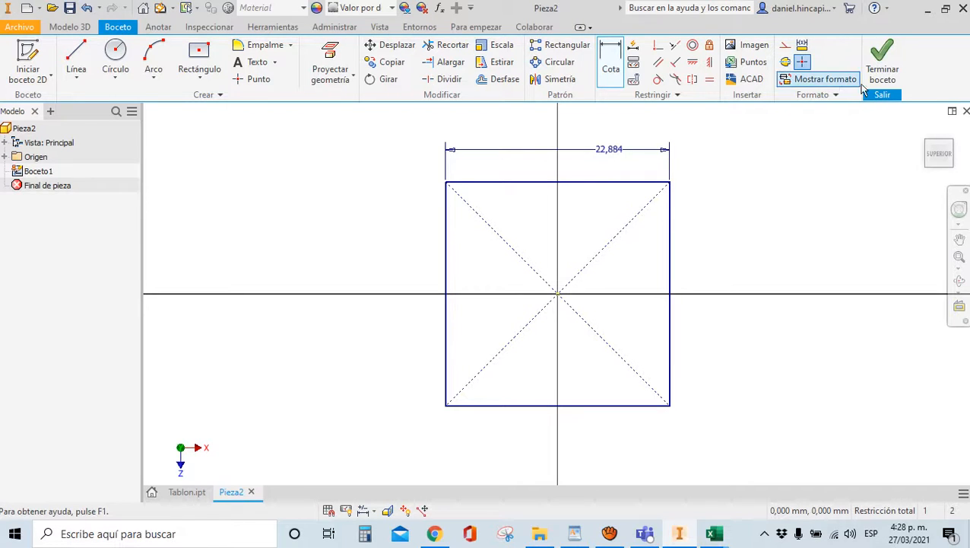
click(885, 79)
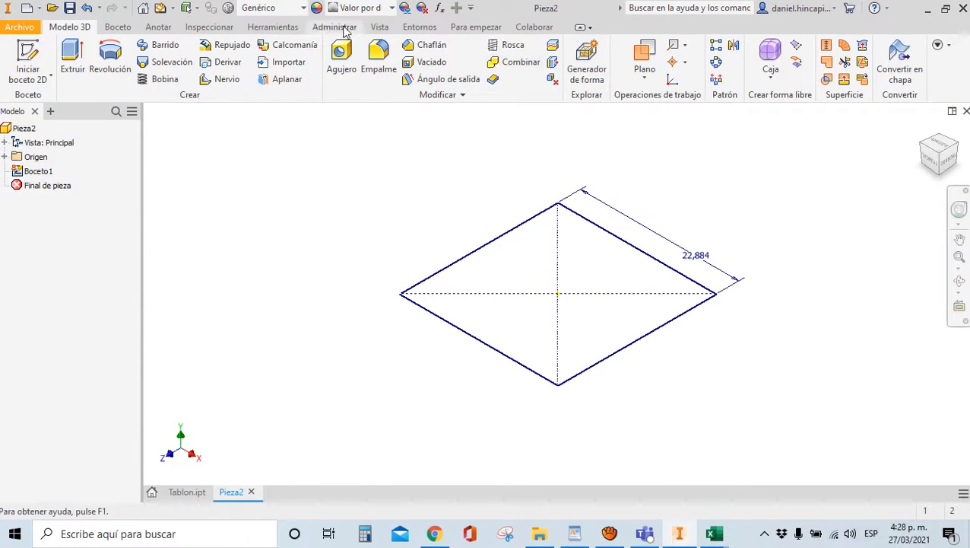
Link PARAMETROS.xlsx from the Parameters table, accepting the unsaved-file warning
click(343, 27)
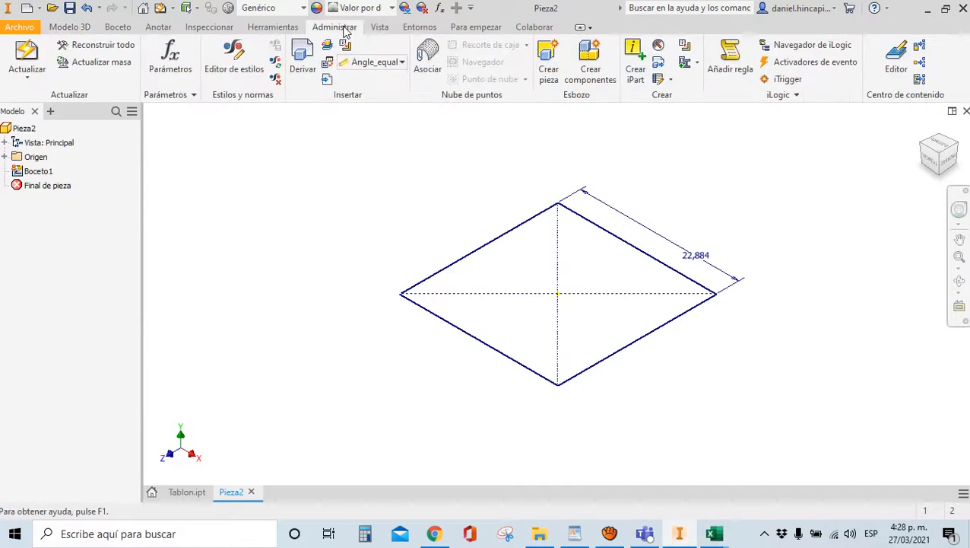
click(171, 62)
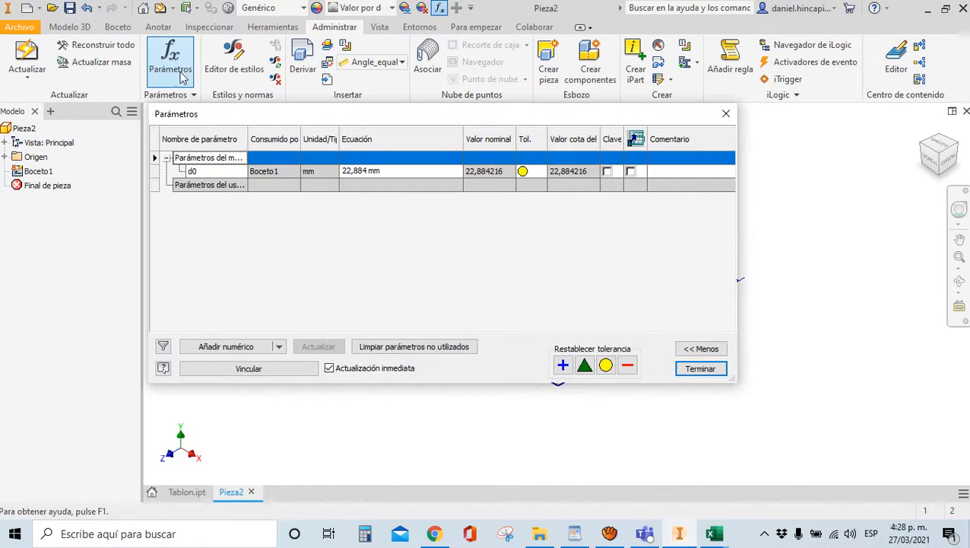
click(260, 371)
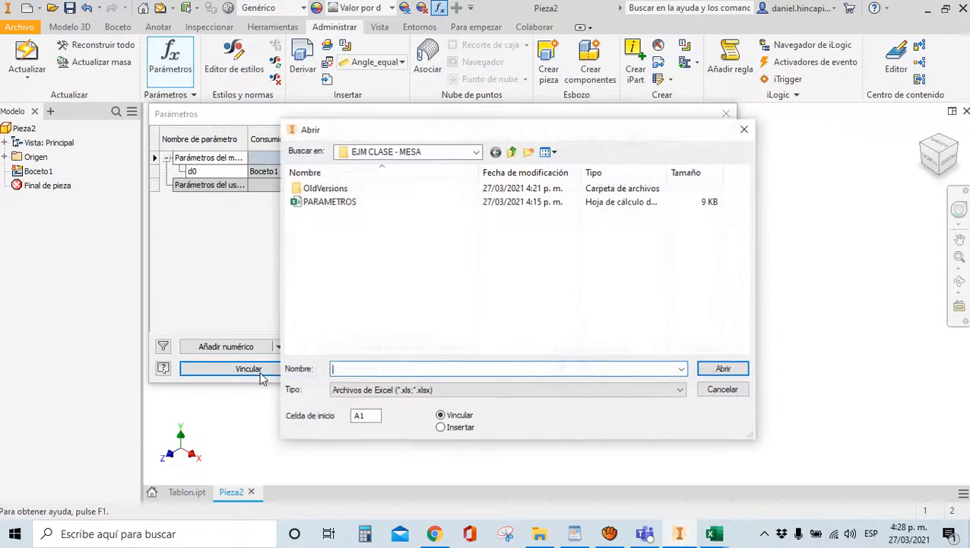
click(321, 203)
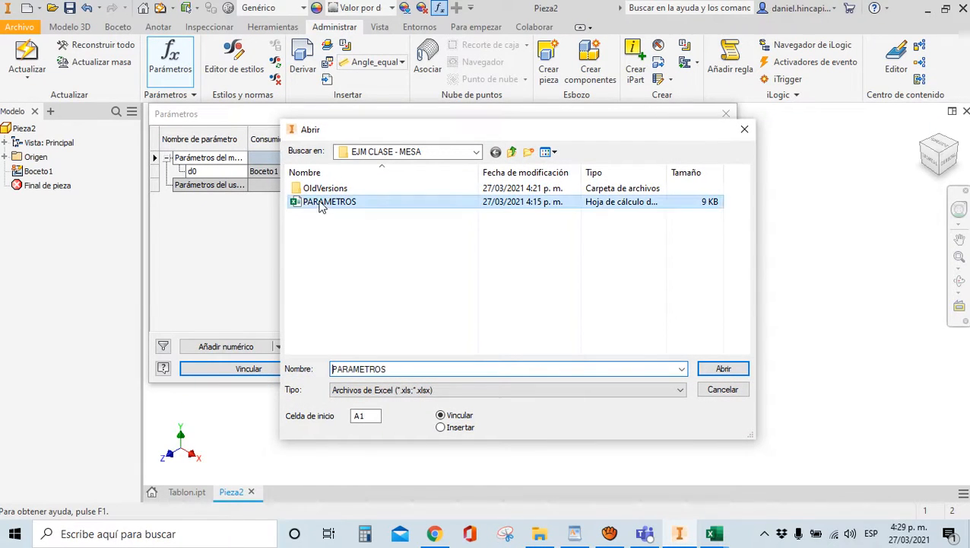
click(721, 369)
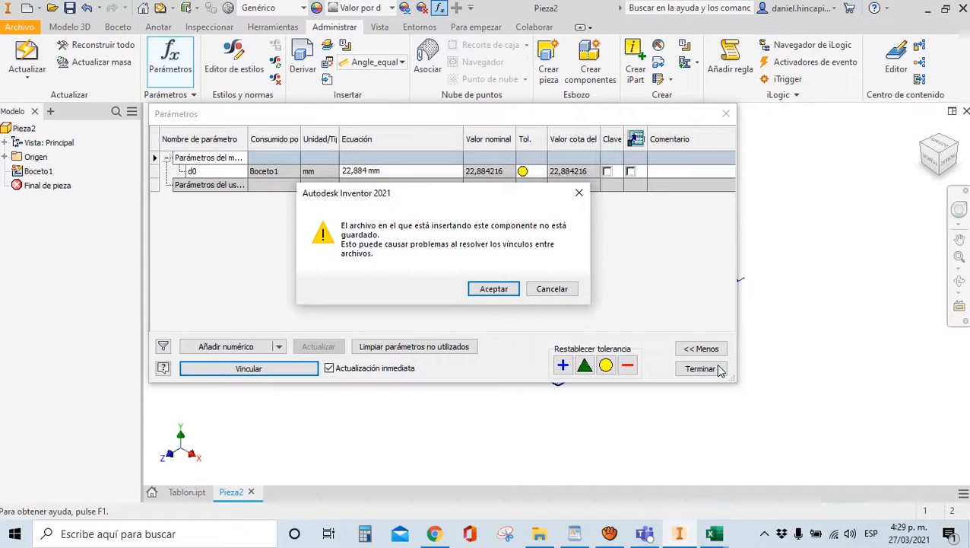
click(714, 533)
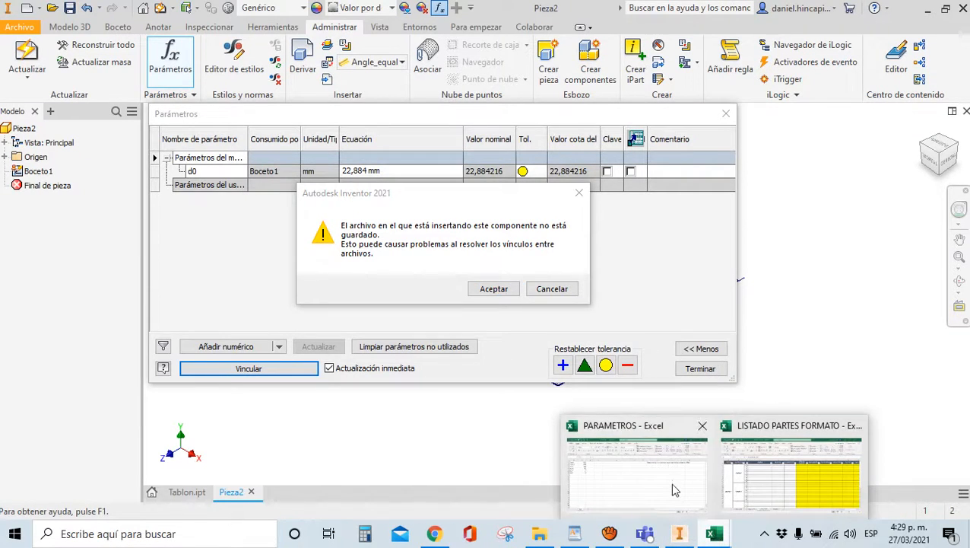
click(670, 482)
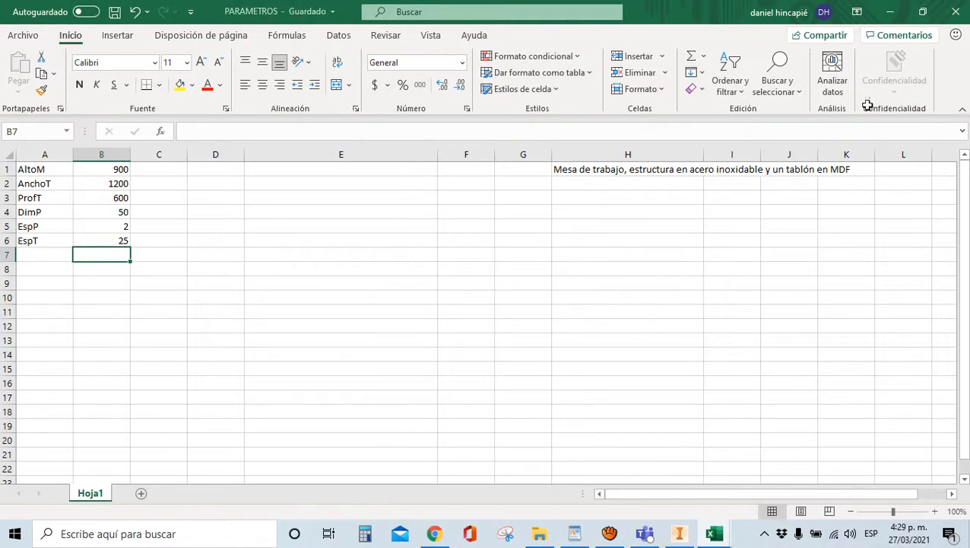
click(890, 11)
click(493, 287)
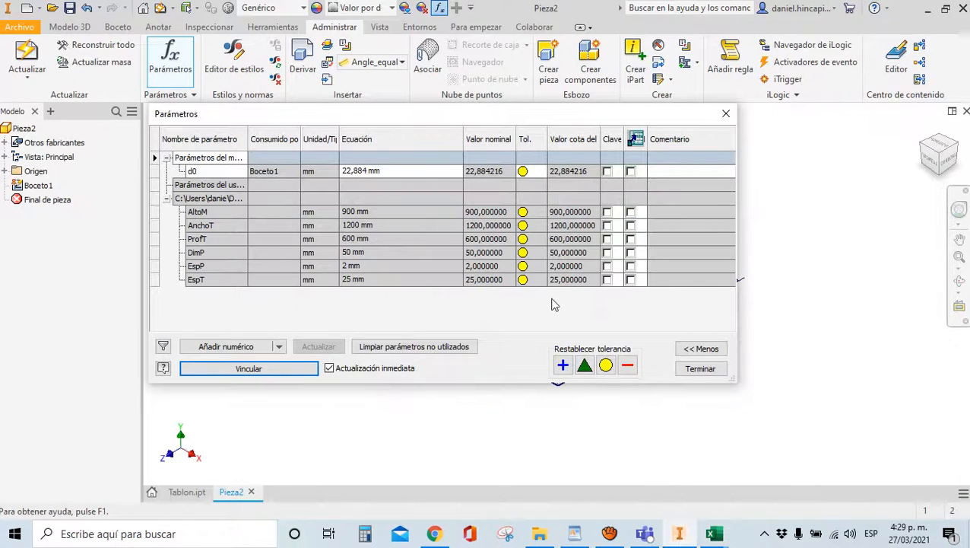
click(689, 368)
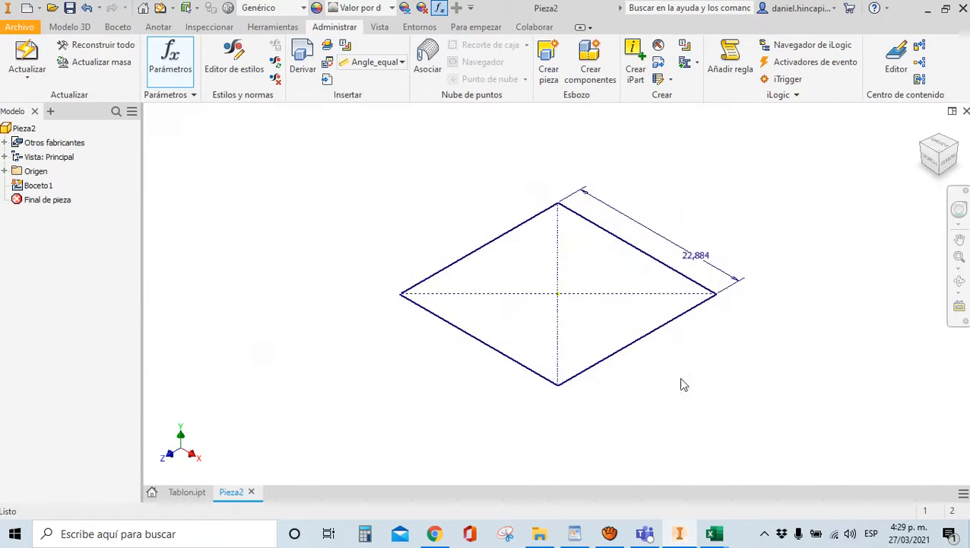
Save the new part as PataDelantera1.ipt in the EJM CLASE - MESA folder
click(69, 8)
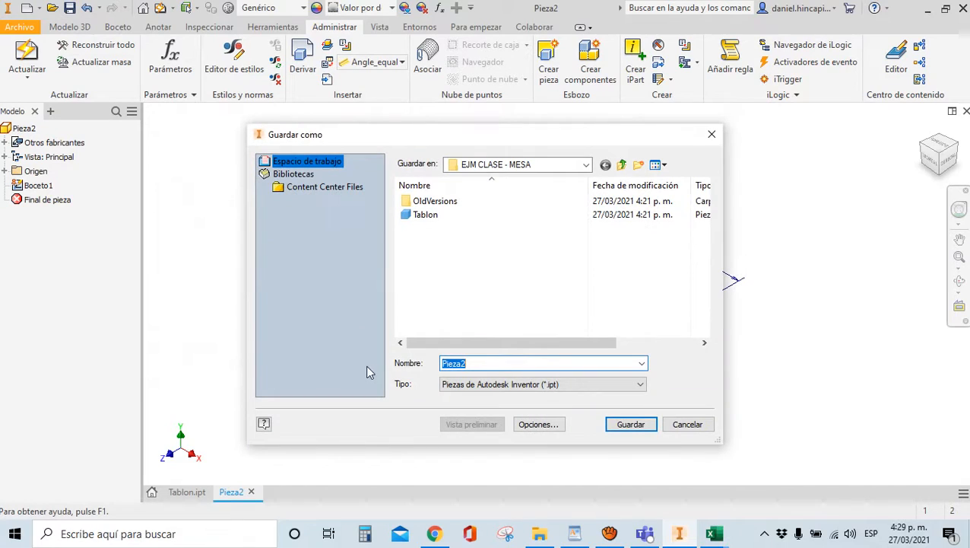
text(PataDelan)
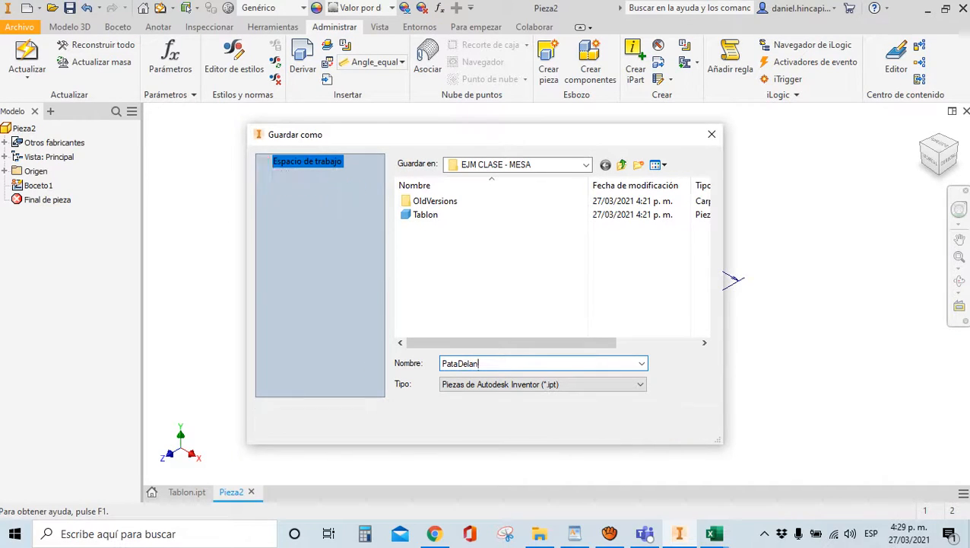
text(tera1)
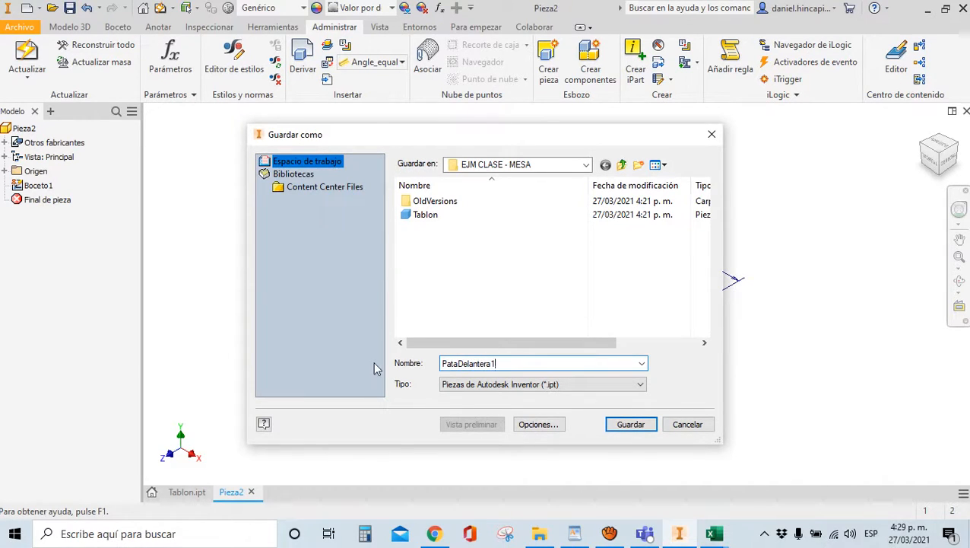
click(630, 426)
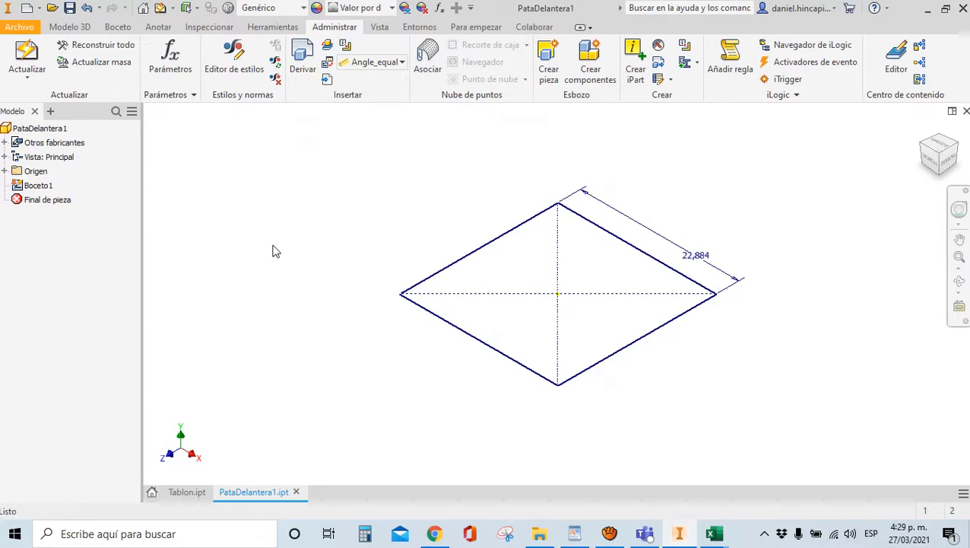
In sketch Boceto1, replace the square's 22,884 side dimension with DimP so it reads fx:50
click(178, 66)
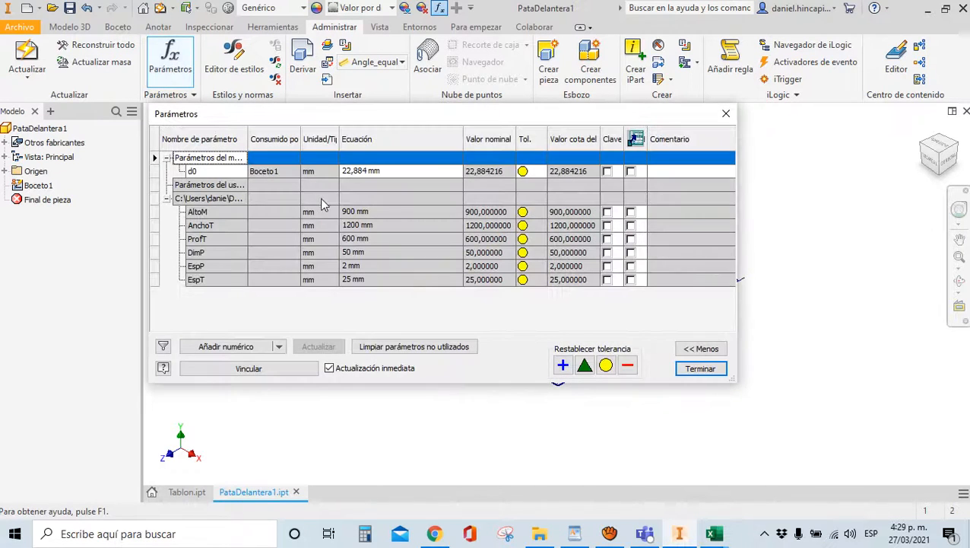
click(700, 368)
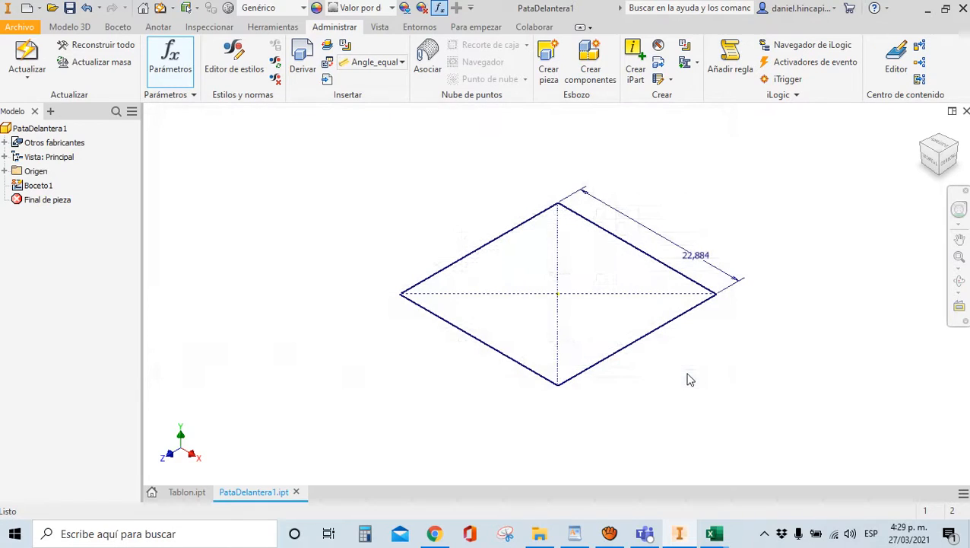
double_click(35, 185)
key(Escape)
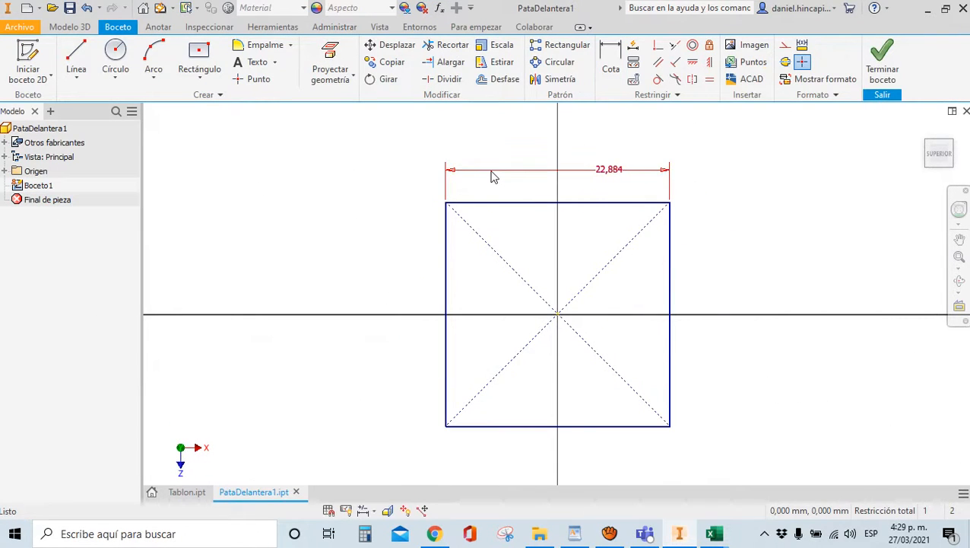
double_click(492, 176)
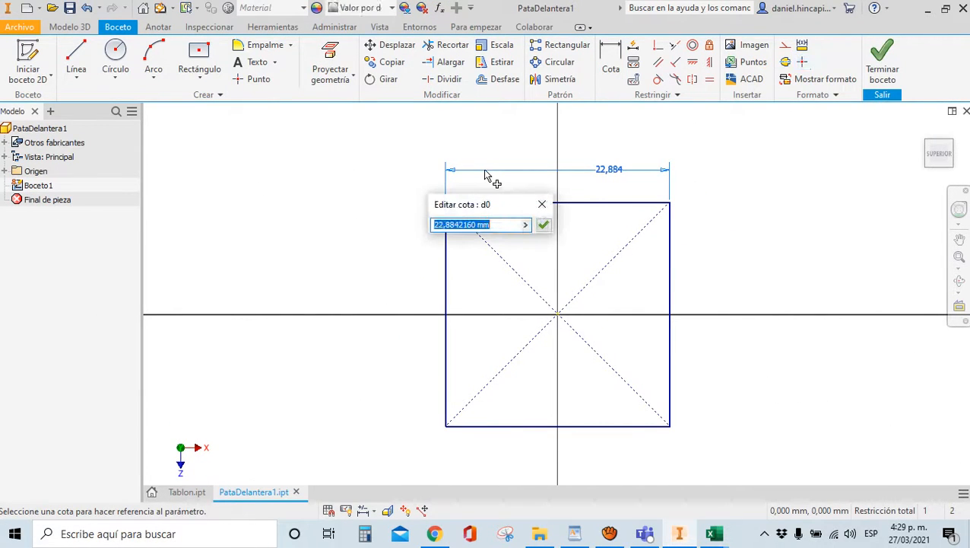
text(DimP)
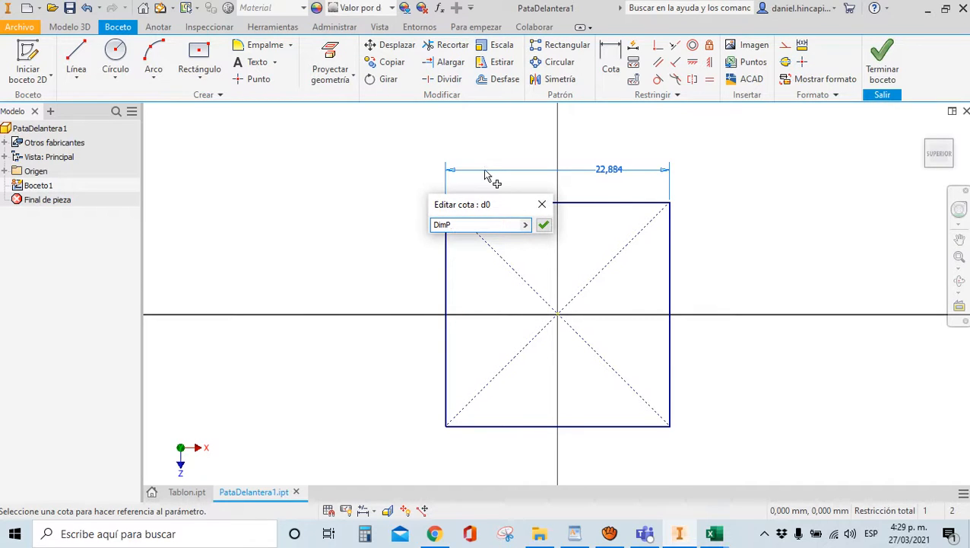
key(Return)
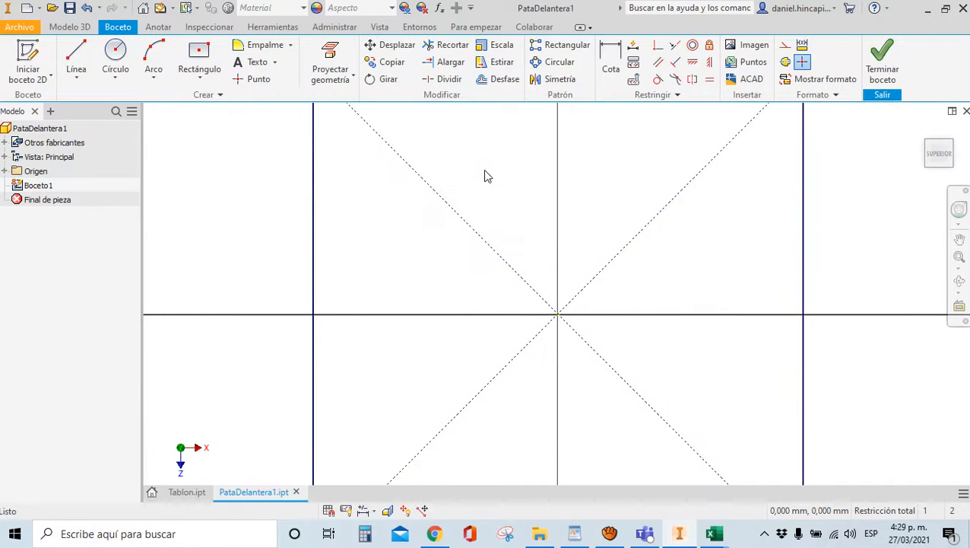
scroll(466, 264, down, 5)
scroll(467, 268, up, 4)
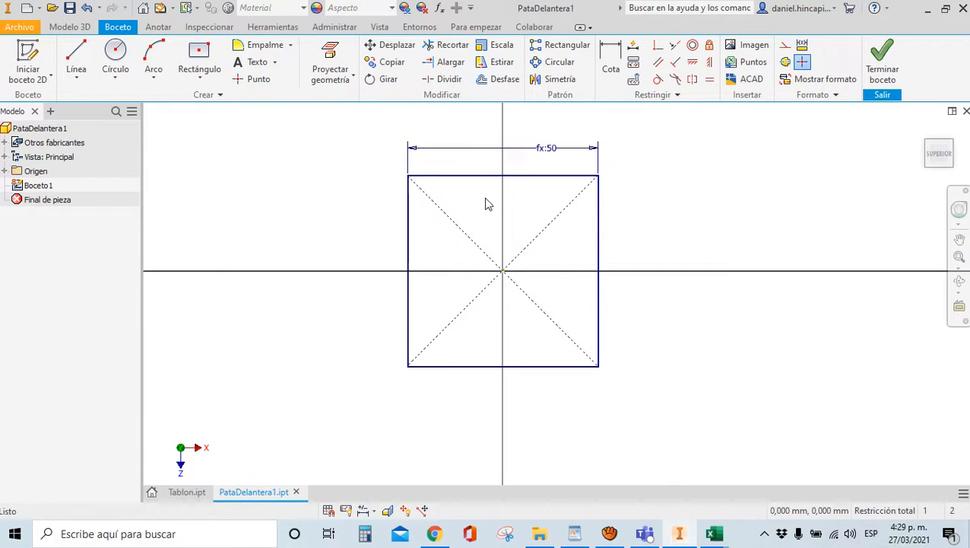
scroll(498, 173, up, 4)
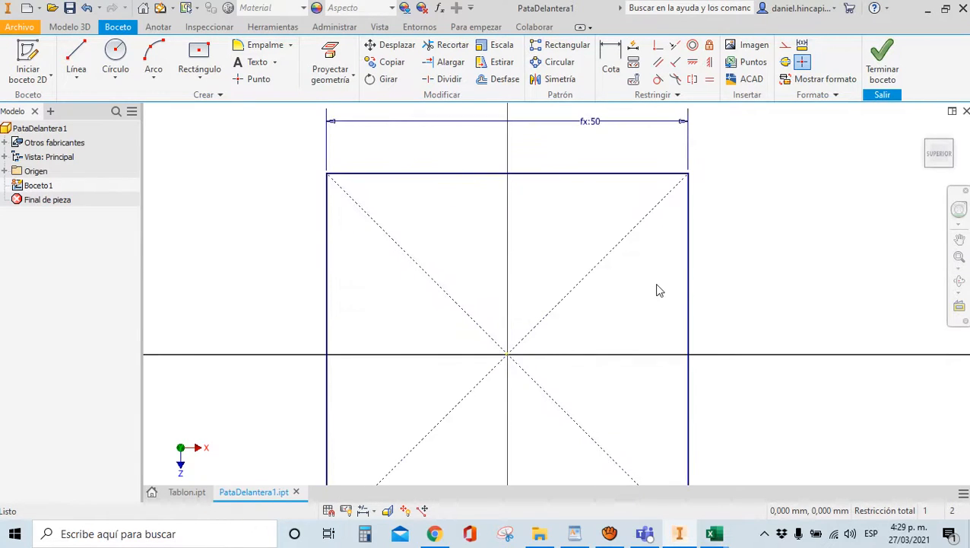
scroll(658, 288, down, 3)
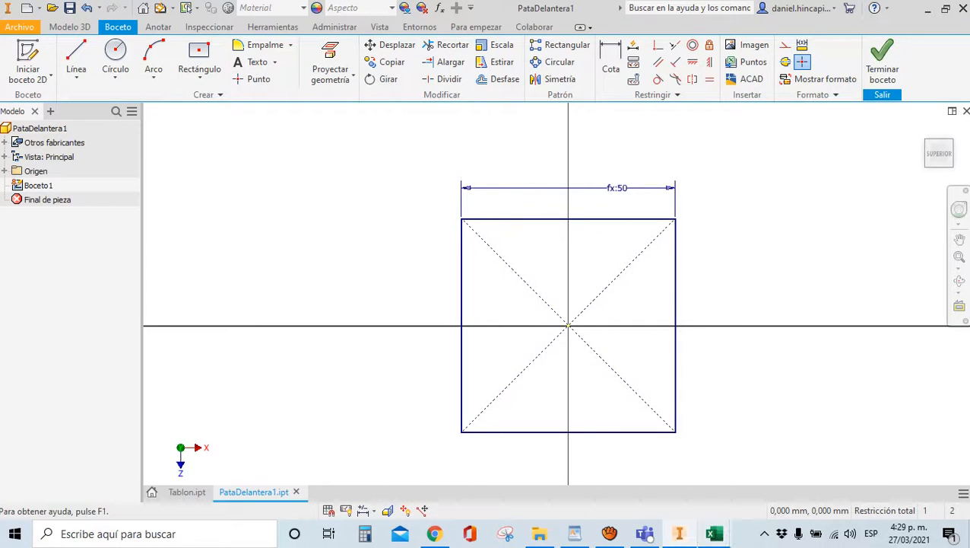
In the PARAMETROS workbook, enter RedP in cell A7 below EspT, leaving B7 for its value
mouse_move(715, 535)
click(622, 490)
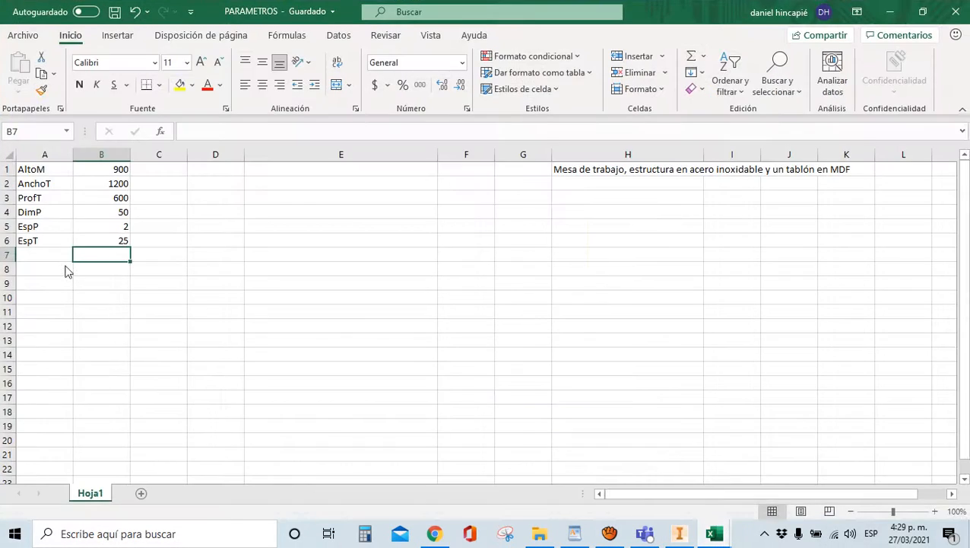
click(69, 260)
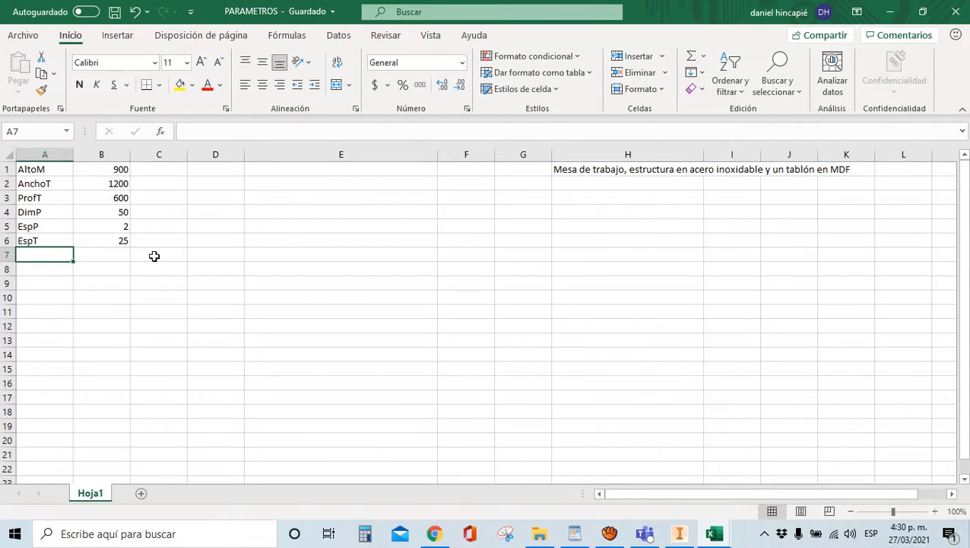
text(Red)
key(BackSpace)
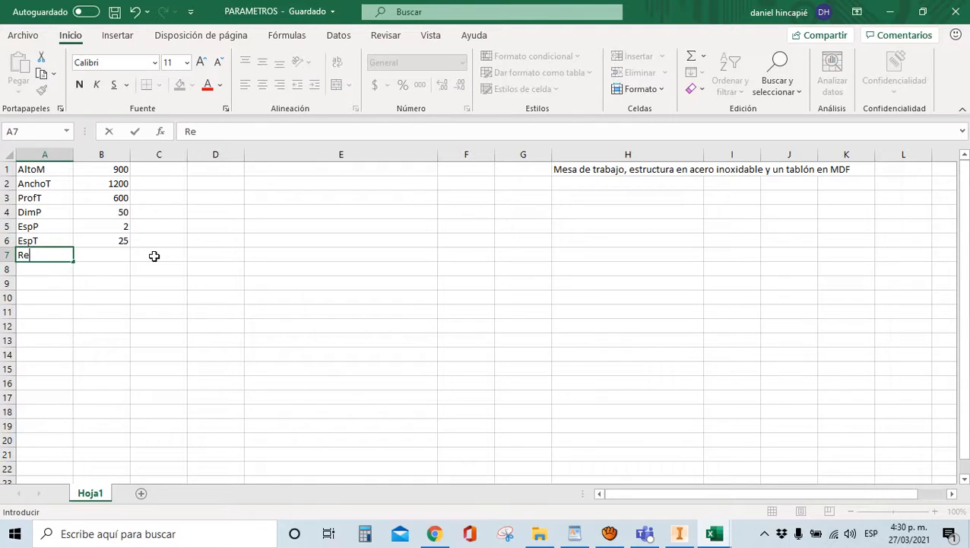
text(dP)
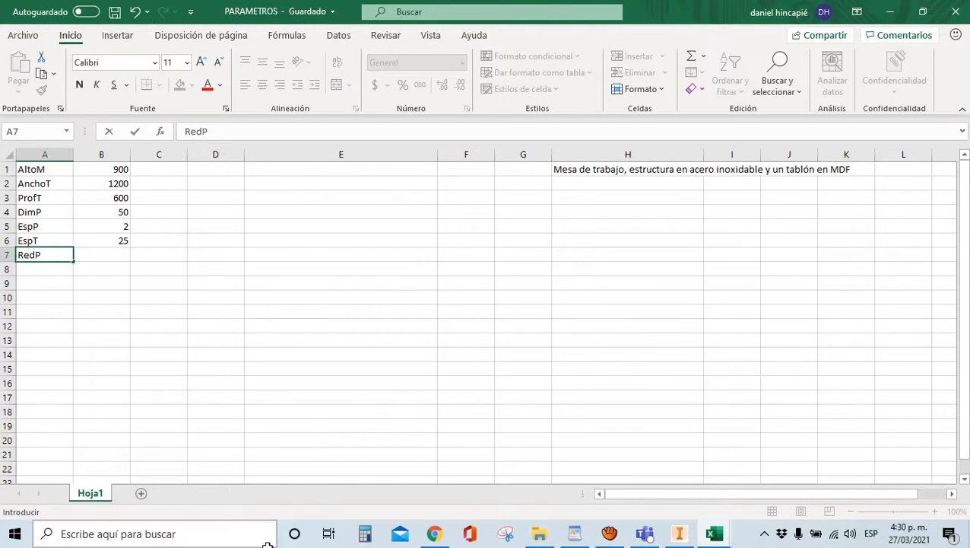
click(225, 378)
click(89, 256)
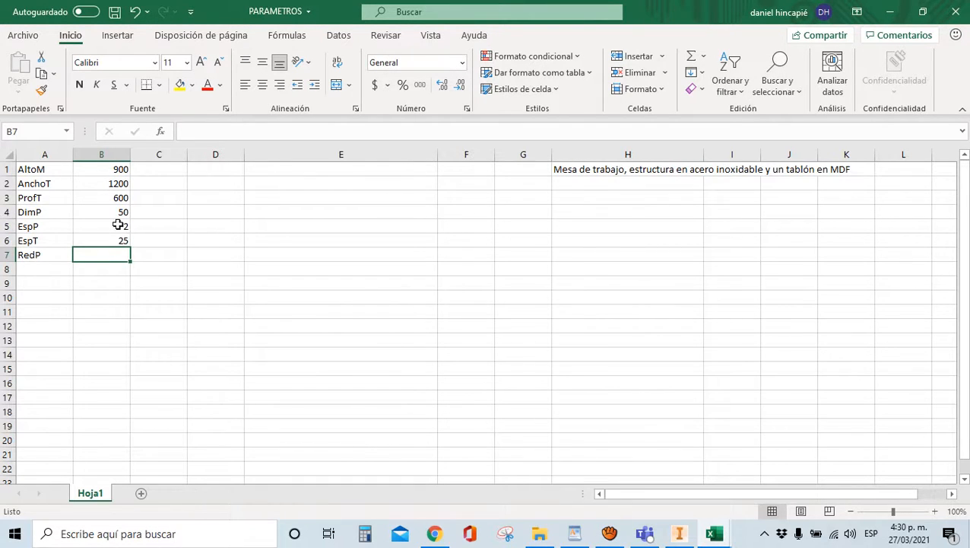
Enter 3 as RedP in B7, save PARAMETROS, and finish the square sketch in Inventor
text(3)
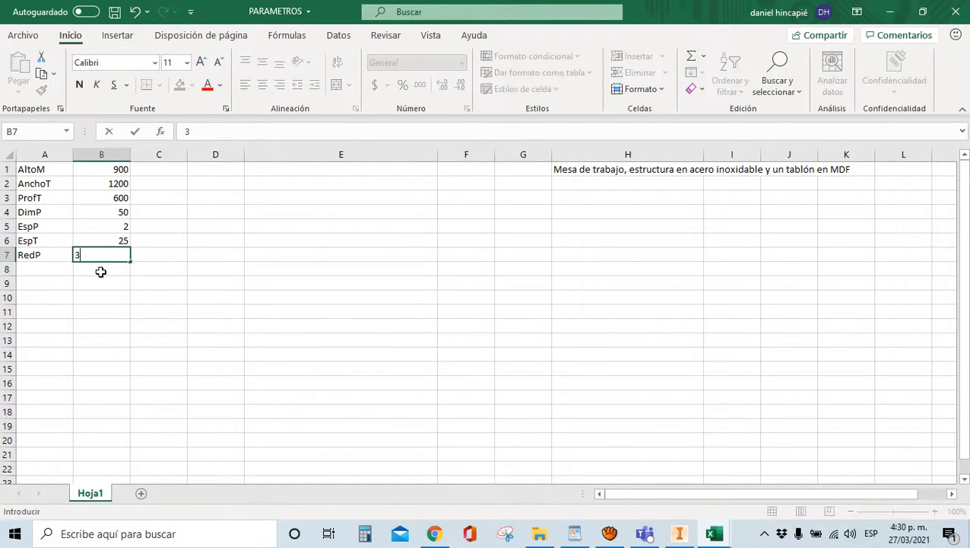
click(288, 299)
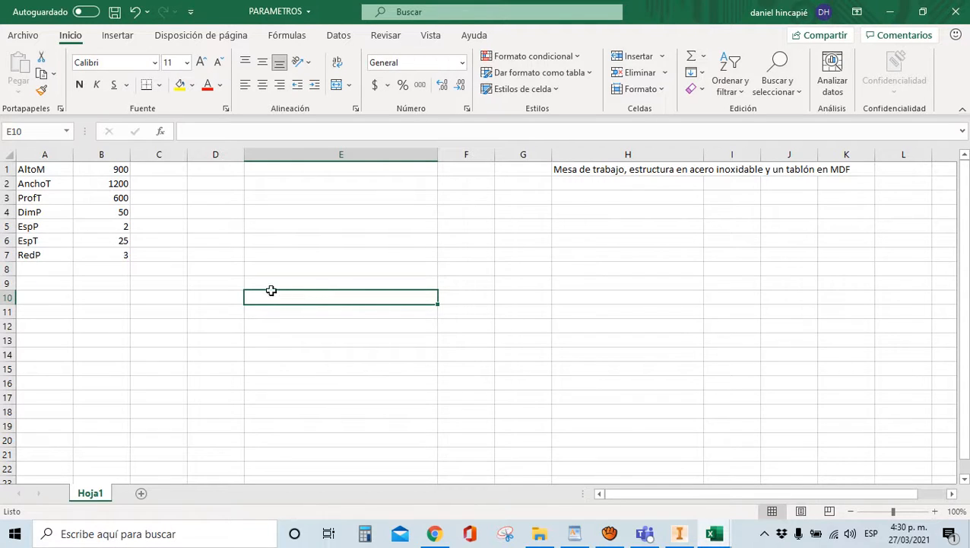
click(115, 11)
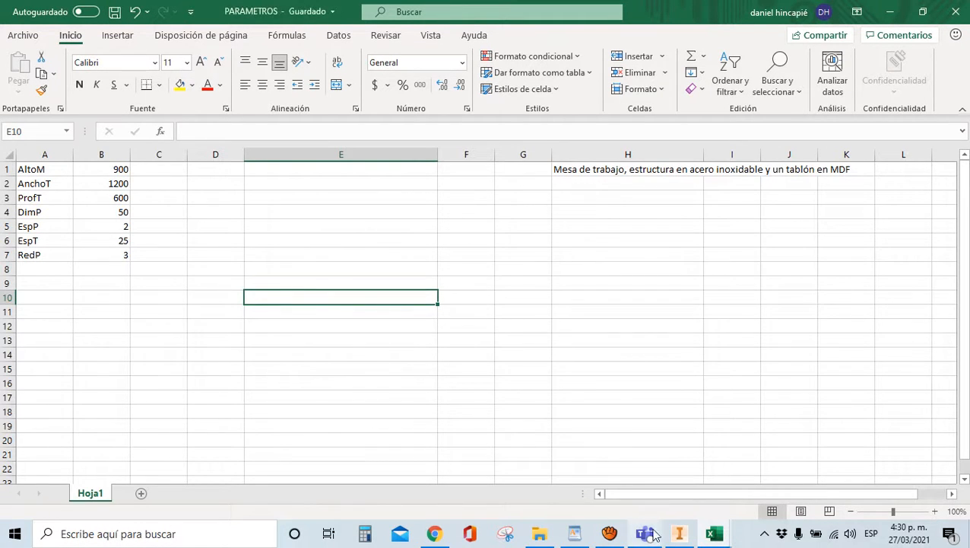
click(680, 533)
click(876, 76)
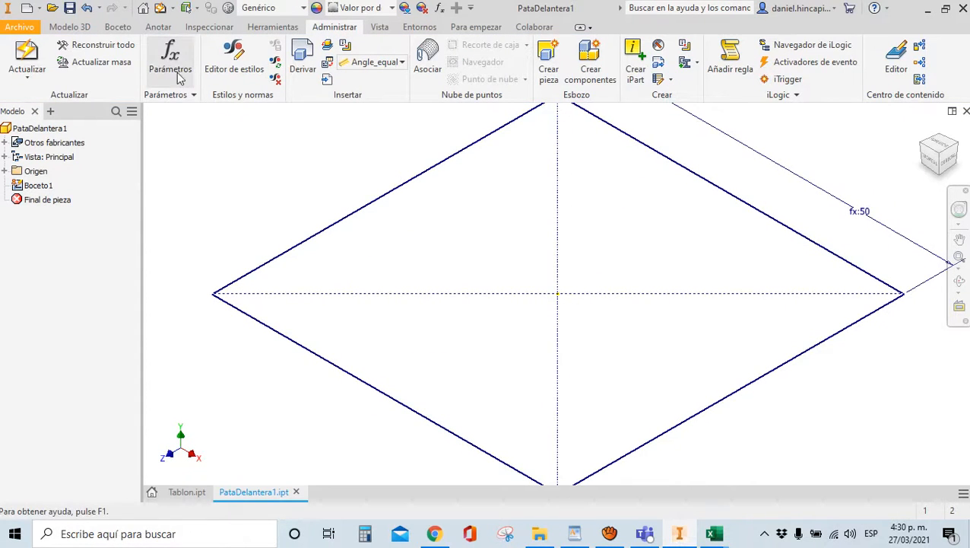
Check RedP reads 3 mm in the Parameters table, then reopen Boceto1 for editing
click(171, 57)
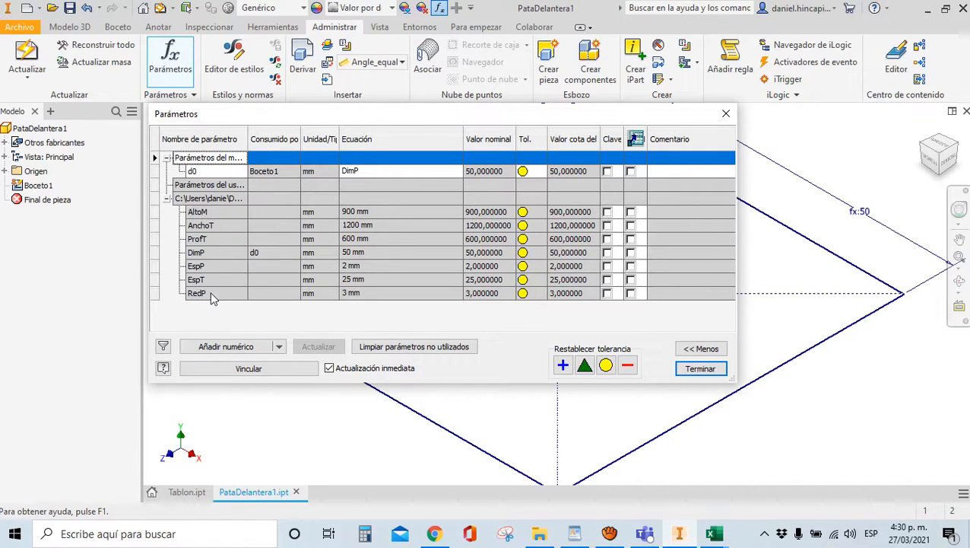
click(700, 369)
scroll(434, 379, down, 3)
click(38, 185)
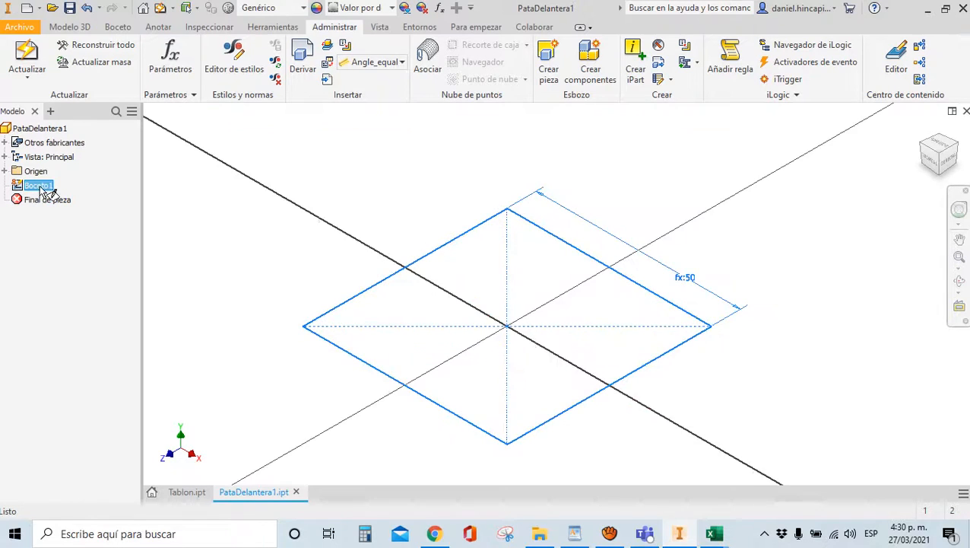
double_click(39, 187)
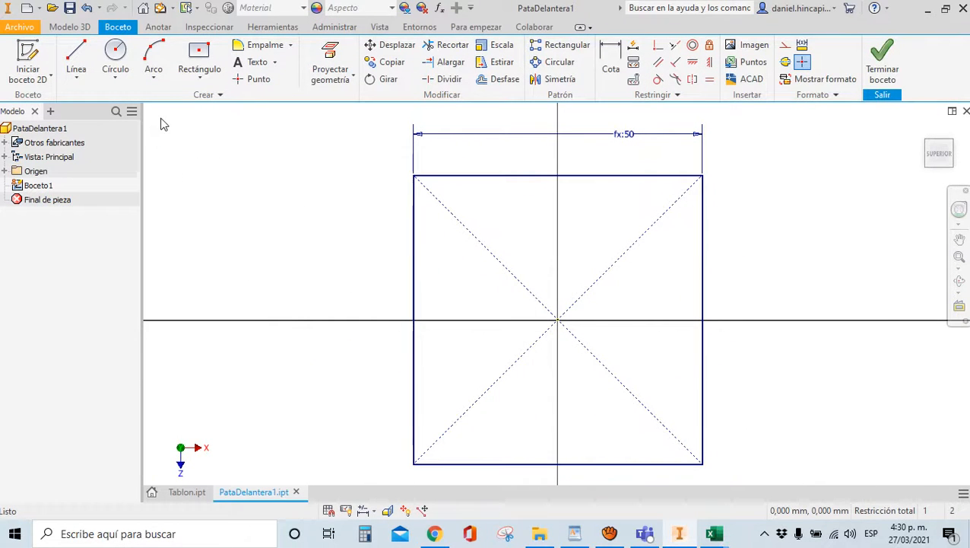
Fillet the top-left, top-right, bottom-right and bottom-left corners with RedP radius (3 mm)
click(251, 52)
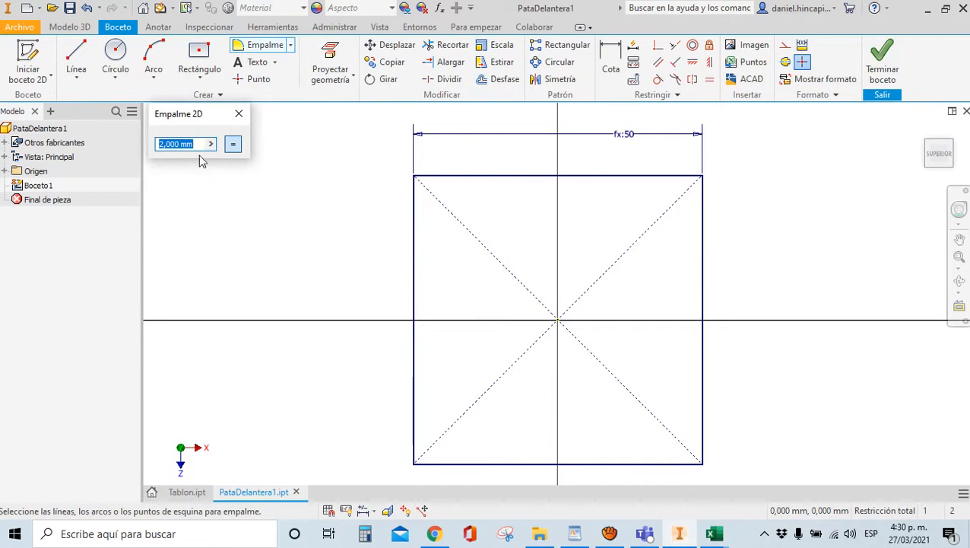
text(RedP)
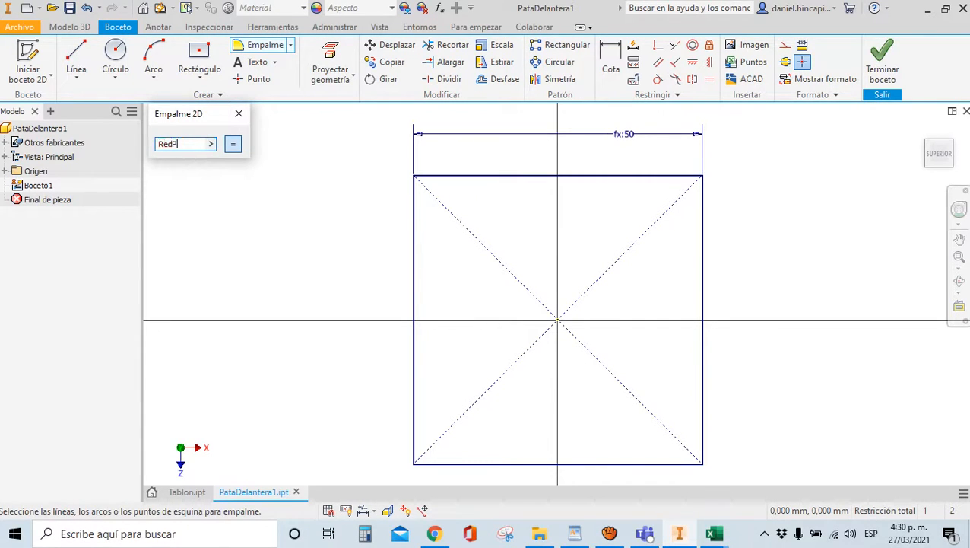
click(433, 176)
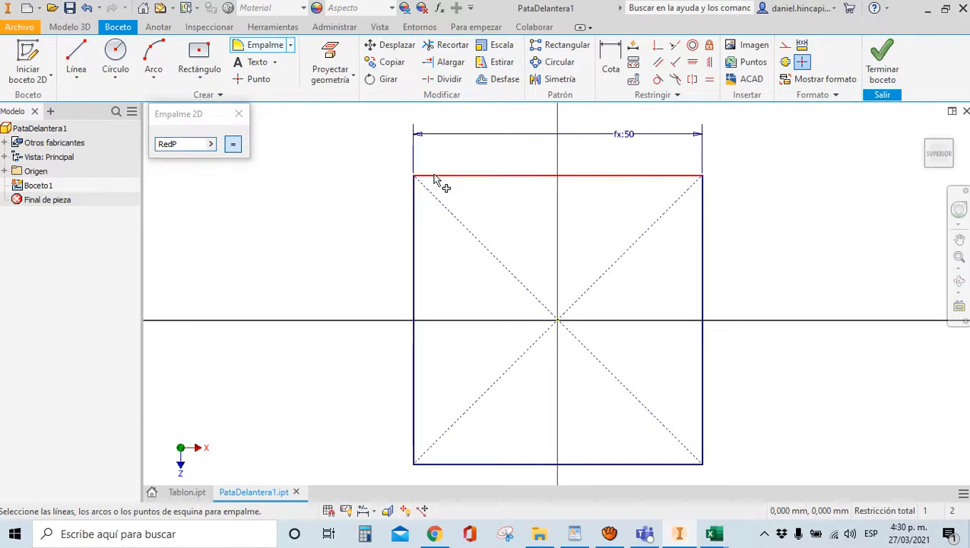
click(417, 191)
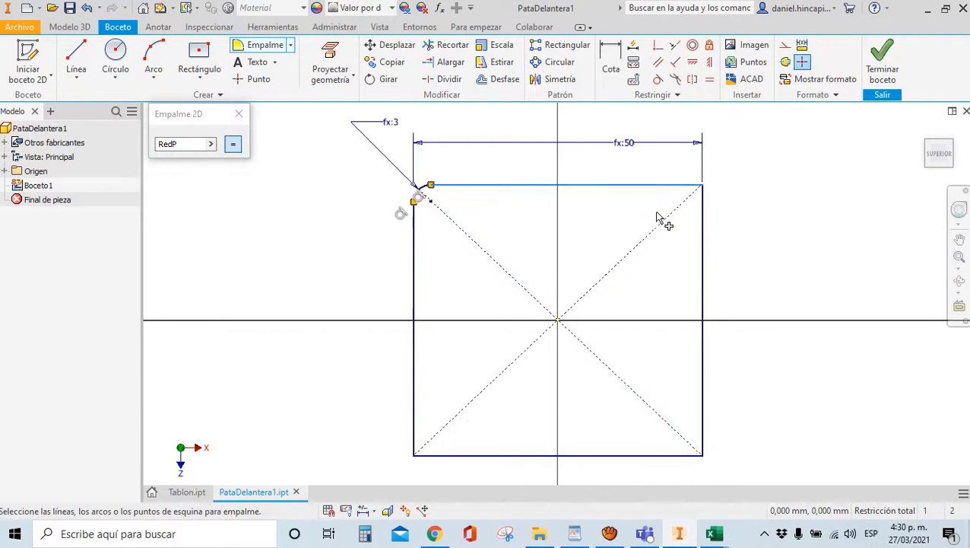
click(706, 222)
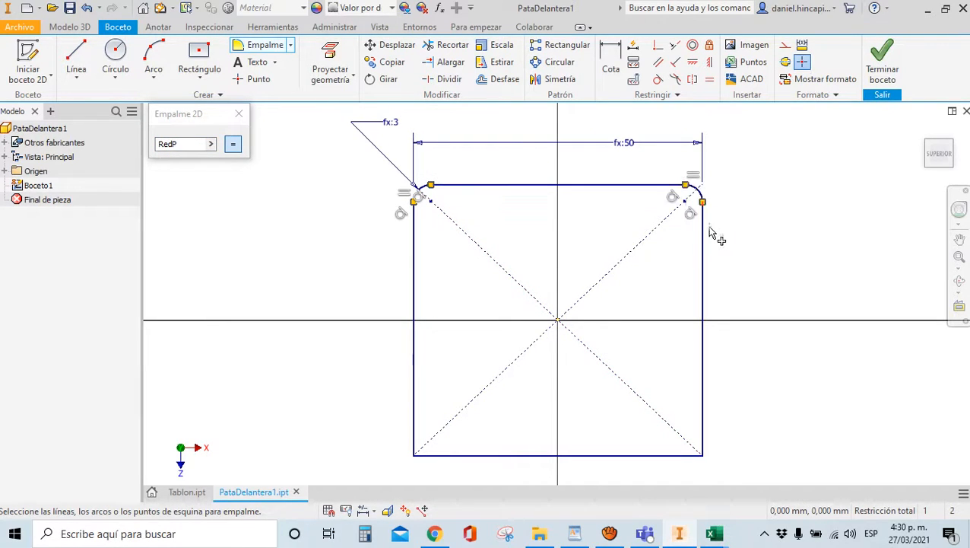
click(656, 463)
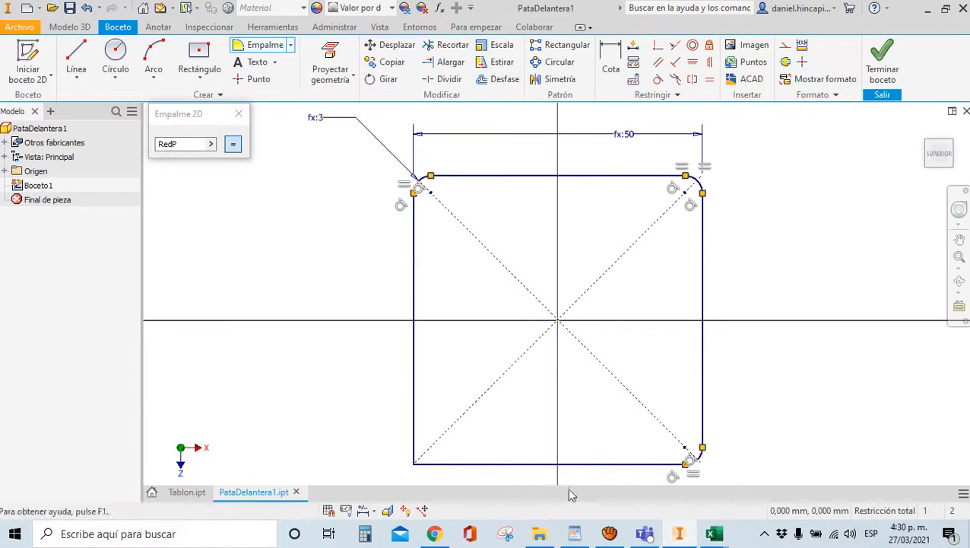
click(416, 437)
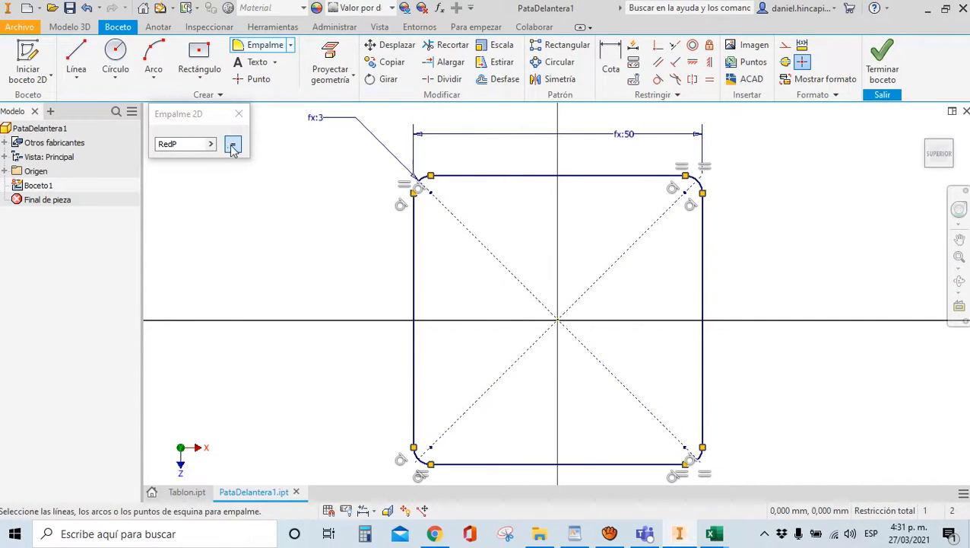
click(239, 115)
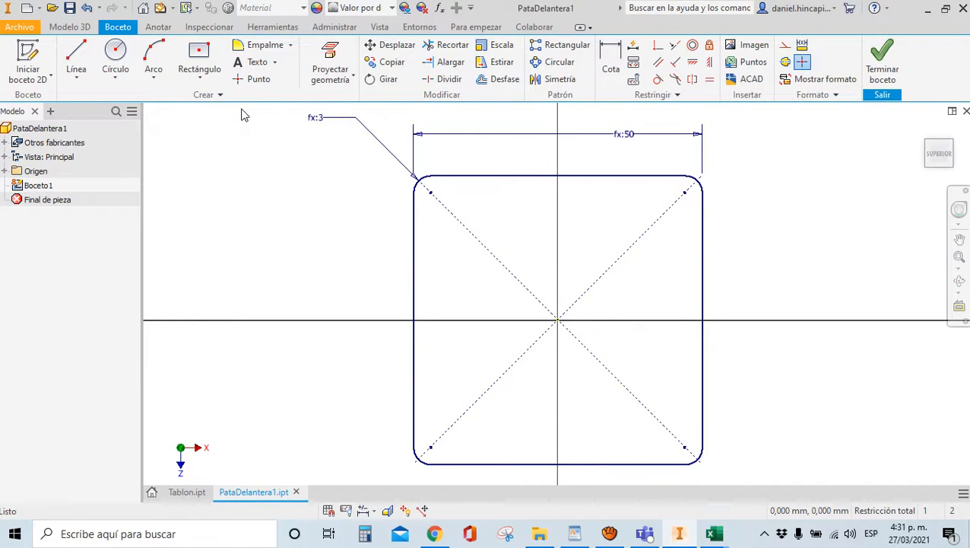
Offset the rounded square by EspP, then undo the result that went outward
click(501, 81)
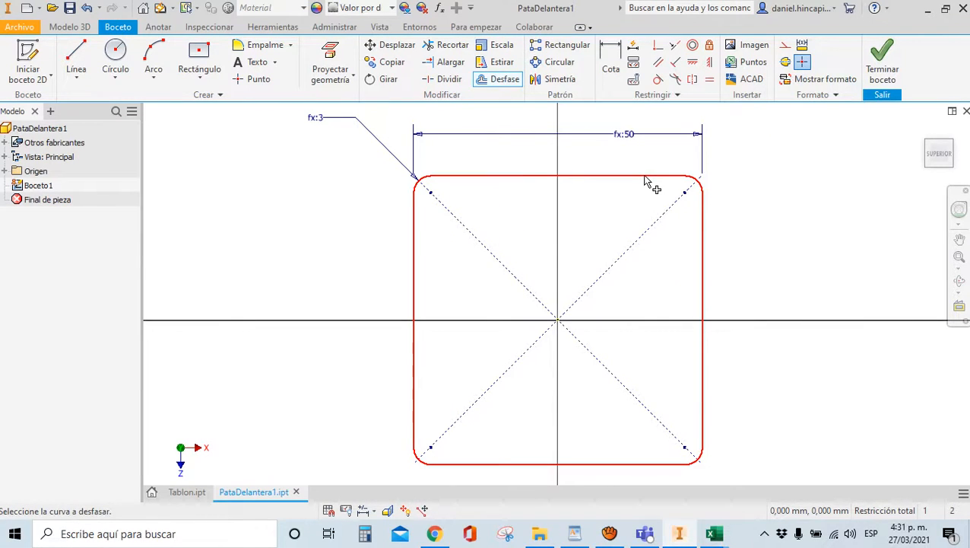
click(645, 181)
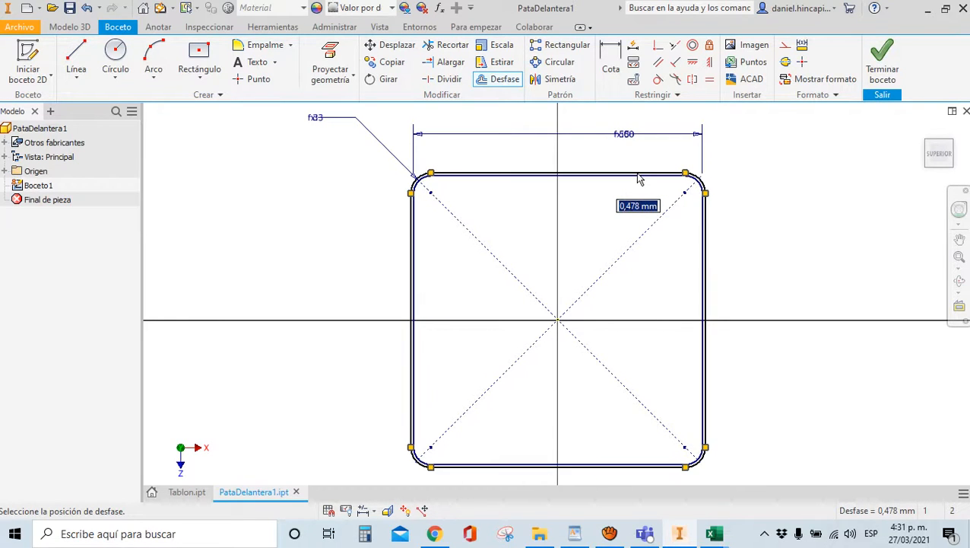
text(EspP)
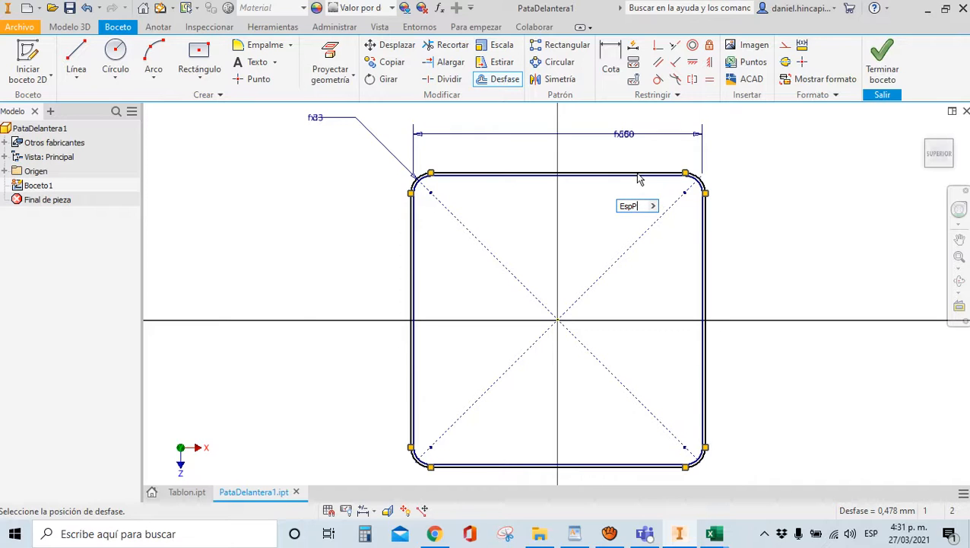
key(Return)
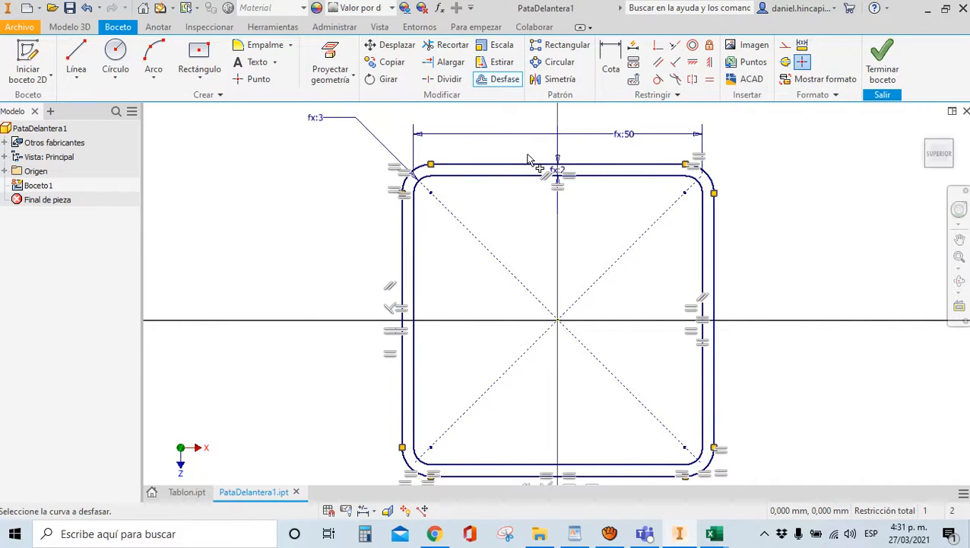
scroll(445, 163, down, 3)
scroll(381, 231, up, 3)
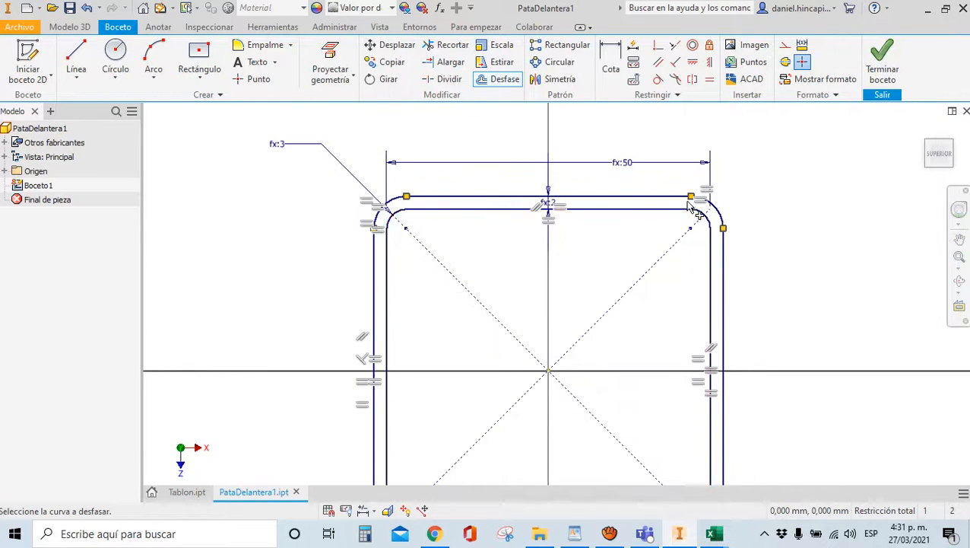
scroll(689, 205, down, 3)
scroll(751, 266, up, 4)
scroll(569, 243, down, 3)
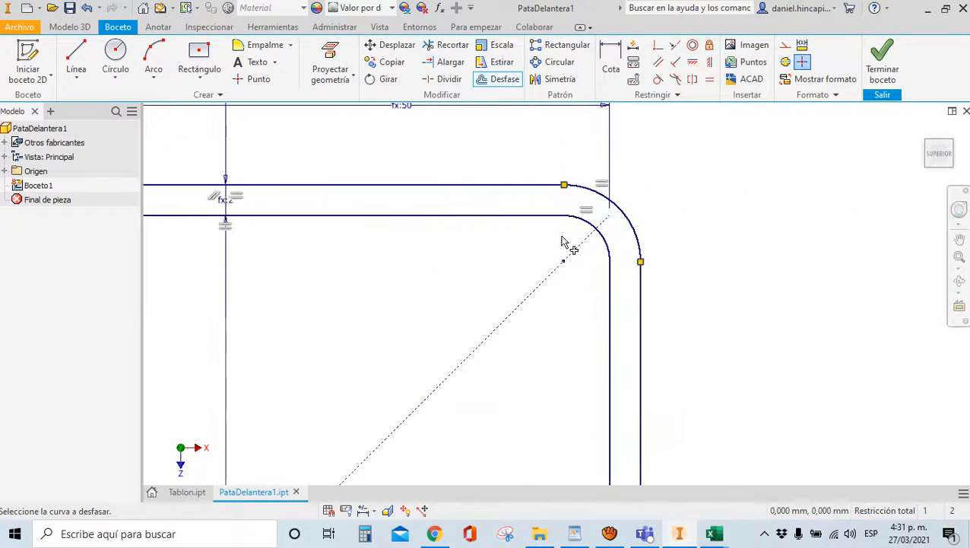
scroll(685, 224, up, 3)
scroll(683, 224, down, 3)
key(ctrl+z)
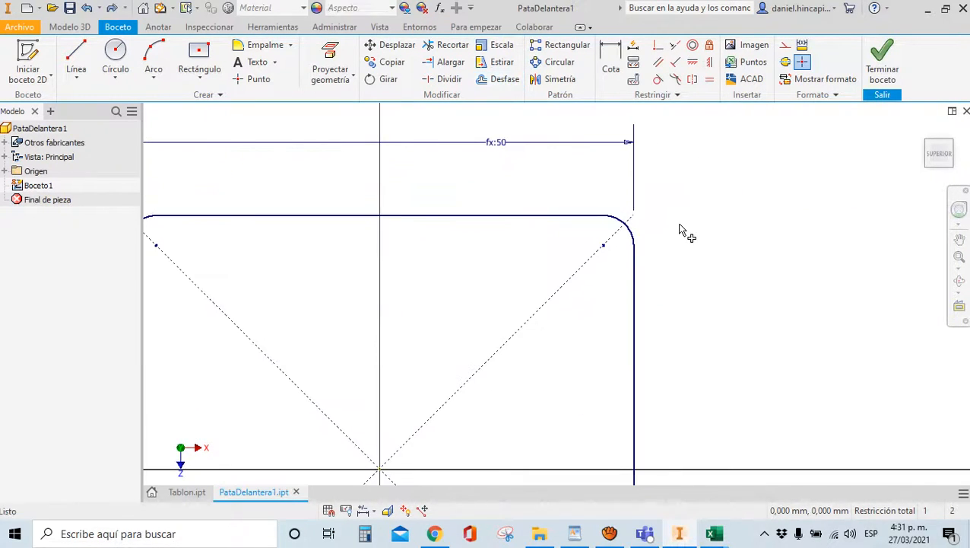
scroll(775, 179, up, 3)
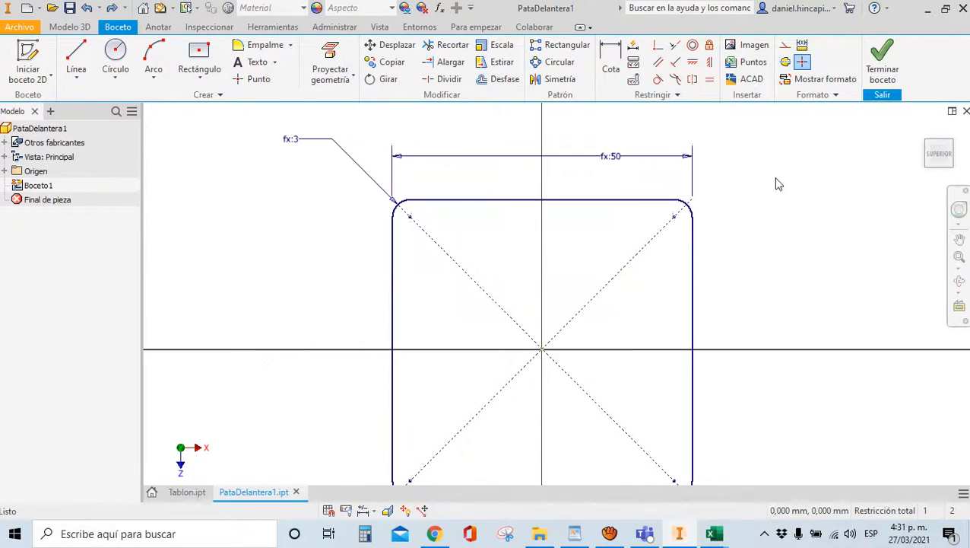
Offset the rounded square inward by EspP, giving a 2 mm wall
click(490, 81)
scroll(641, 210, down, 3)
click(683, 202)
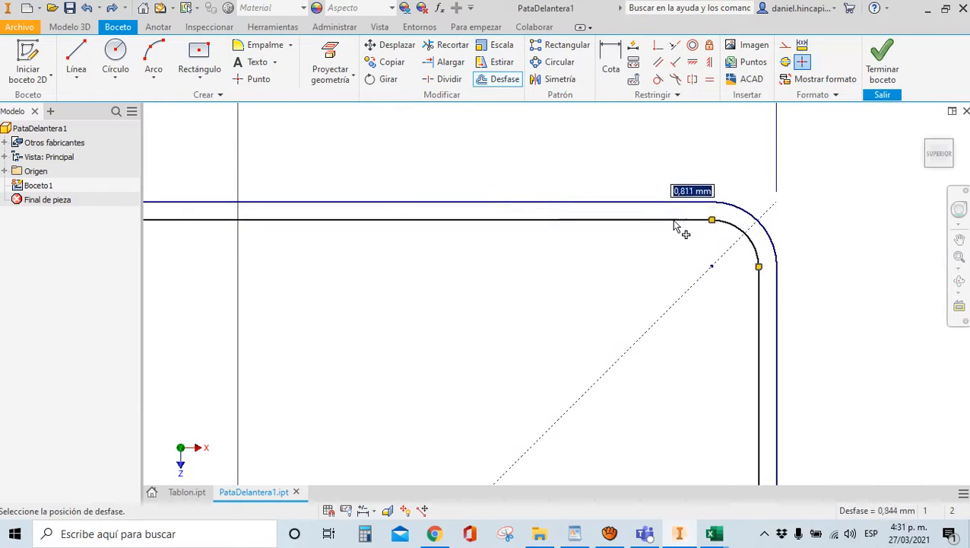
text(Esp)
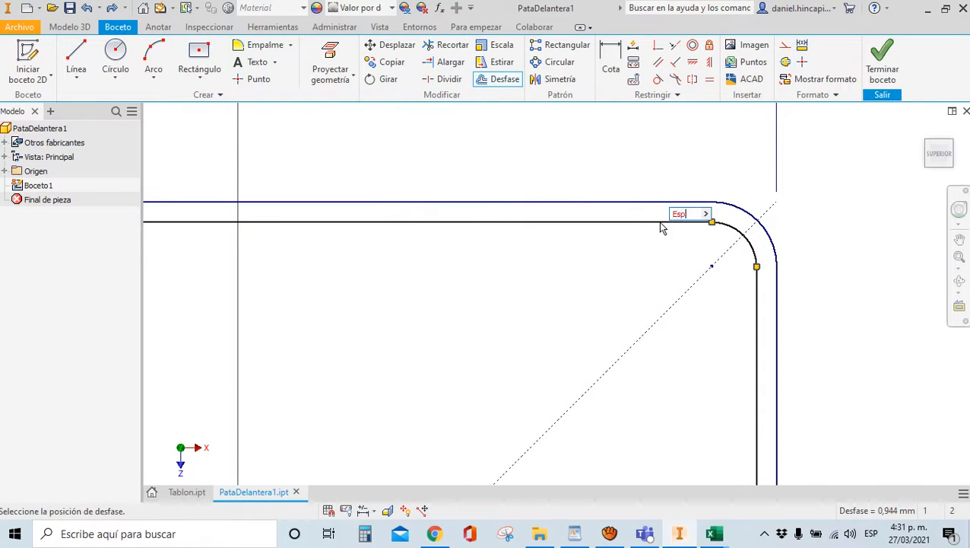
text(P)
key(Return)
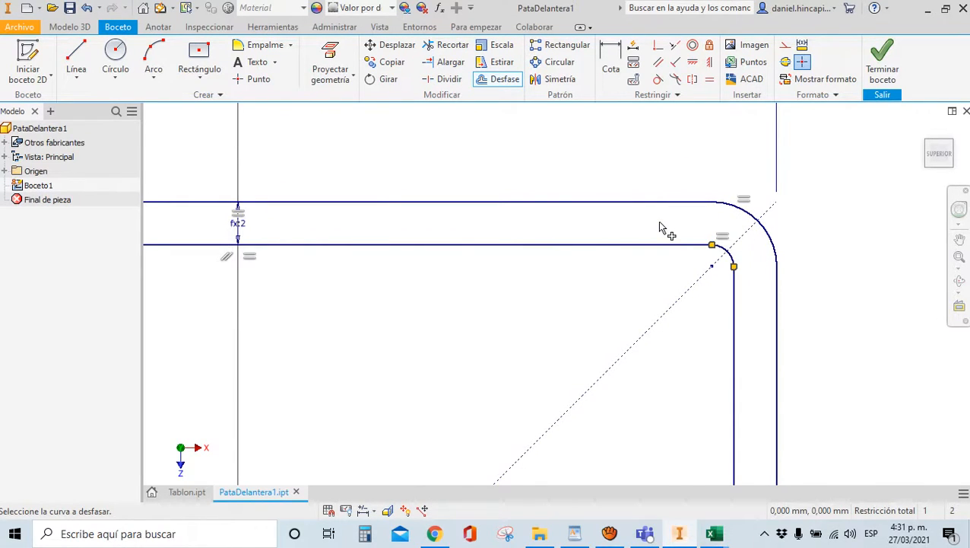
scroll(657, 220, up, 5)
scroll(488, 194, down, 4)
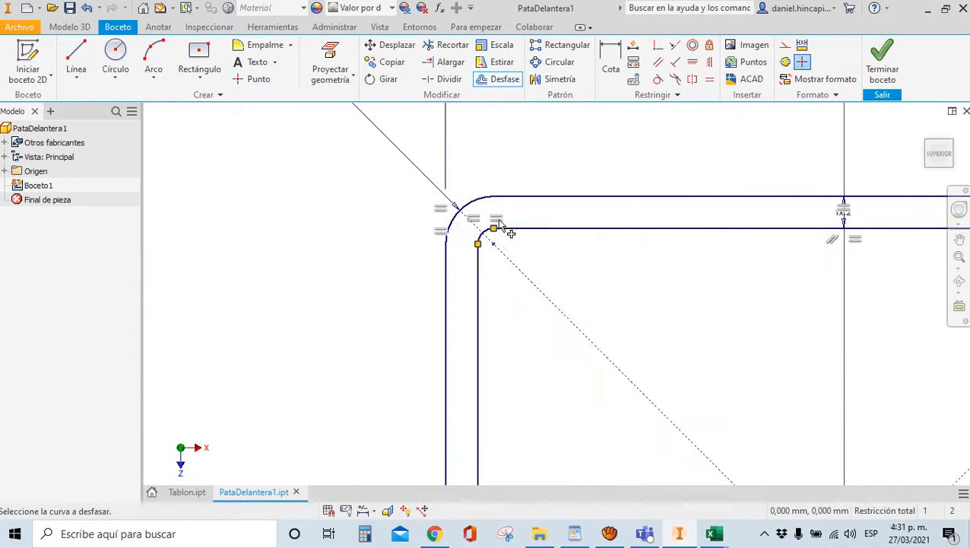
scroll(613, 224, up, 4)
scroll(613, 225, down, 6)
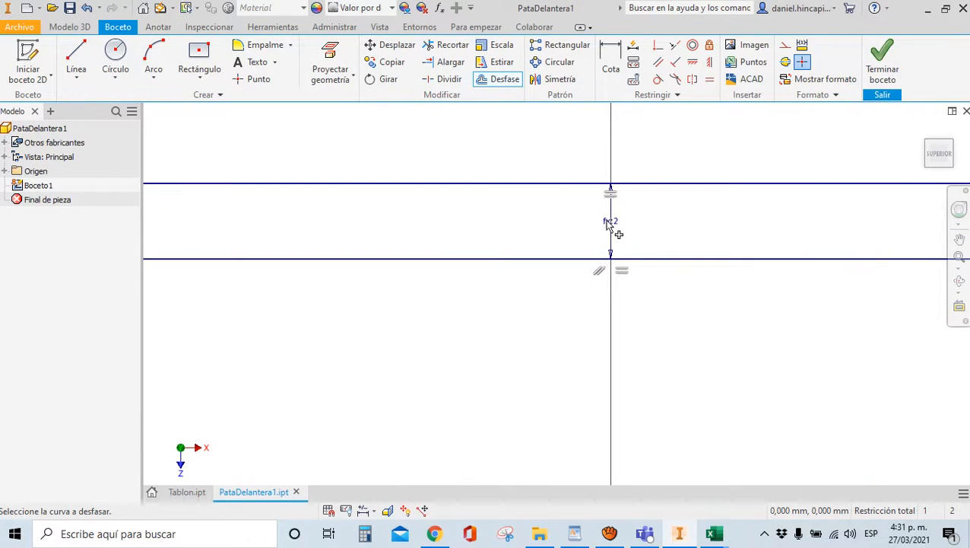
key(Escape)
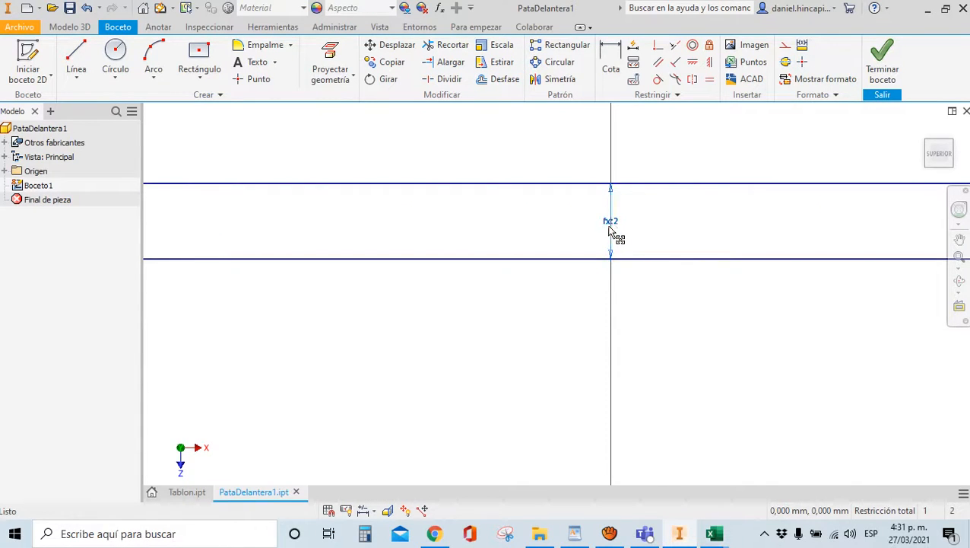
Drive the wall thickness with EspP, 50 width with DimP and corner radius with RedP, then finish Boceto1
double_click(613, 222)
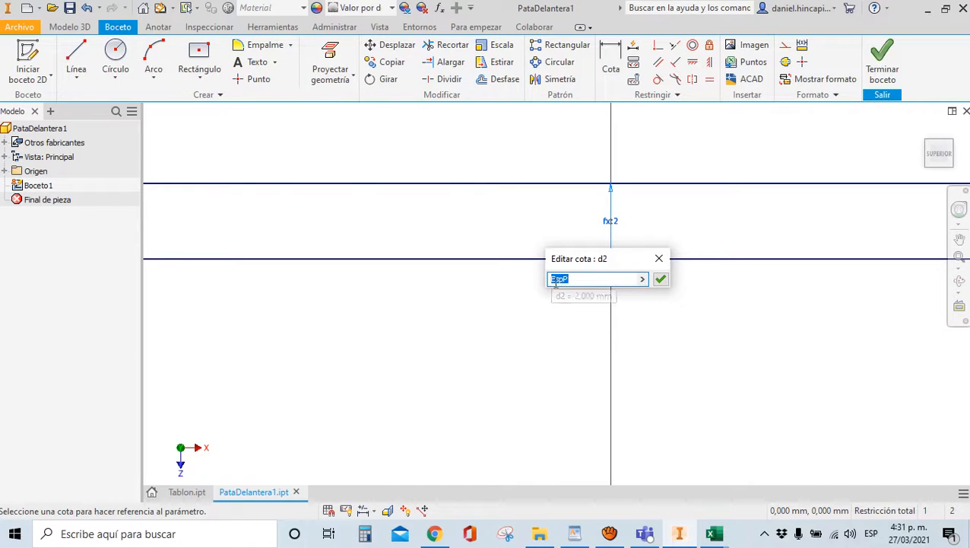
click(657, 281)
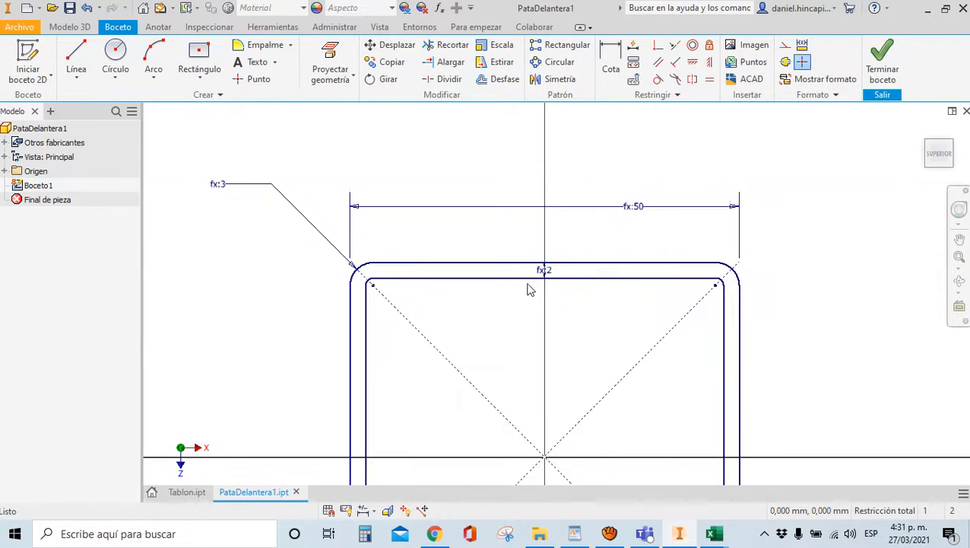
double_click(624, 207)
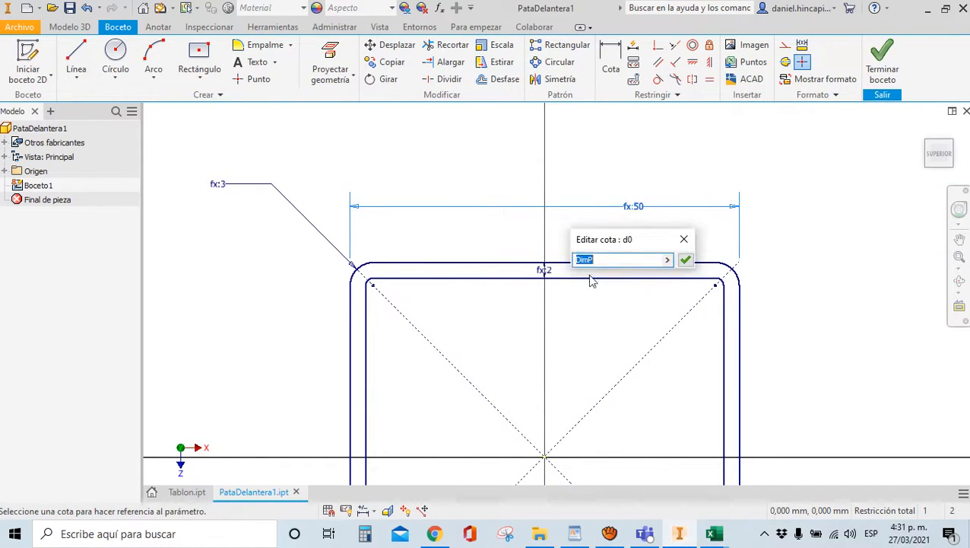
click(686, 261)
scroll(520, 250, down, 2)
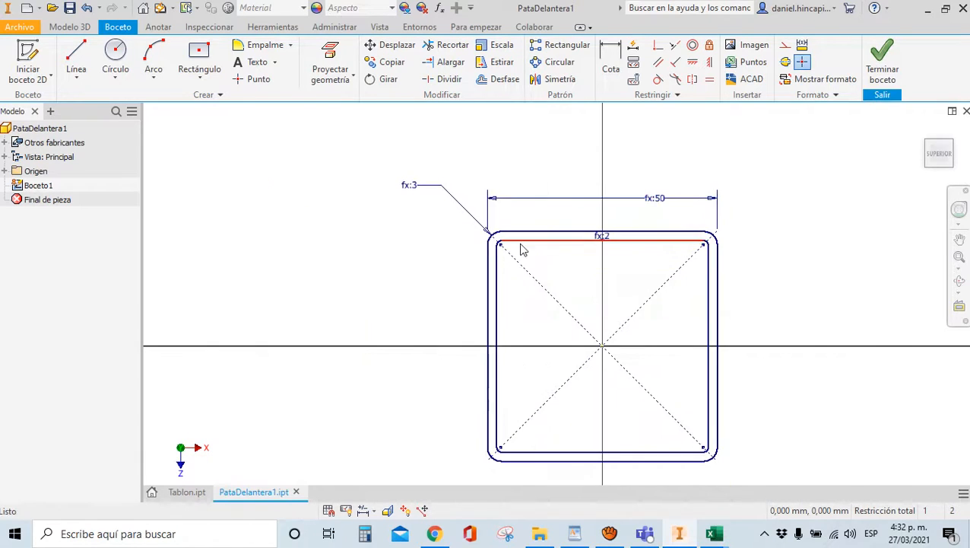
scroll(400, 184, up, 3)
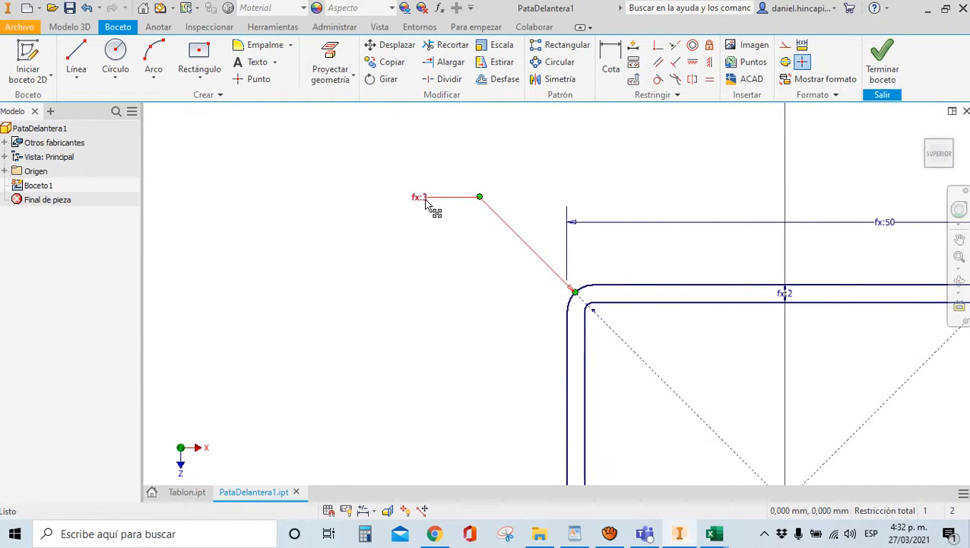
double_click(421, 198)
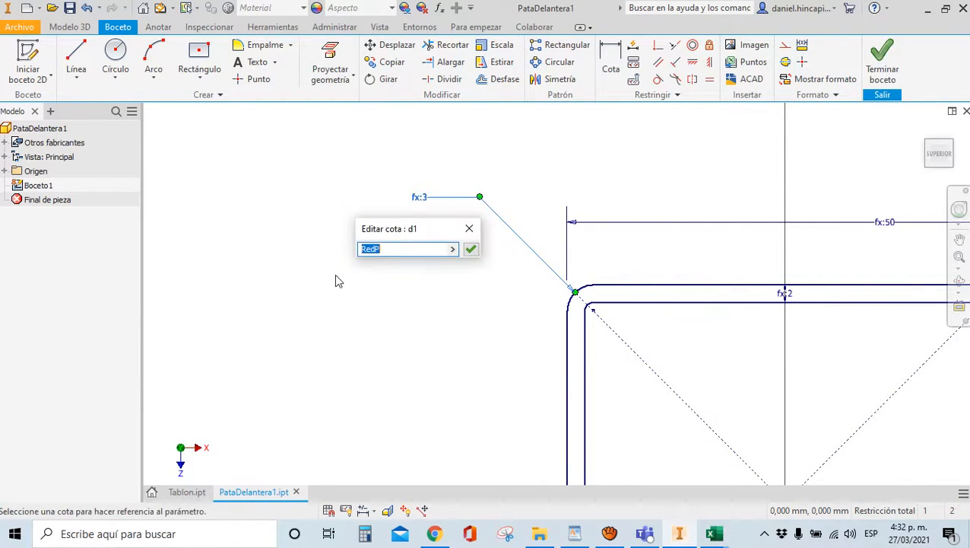
click(471, 249)
scroll(473, 251, down, 3)
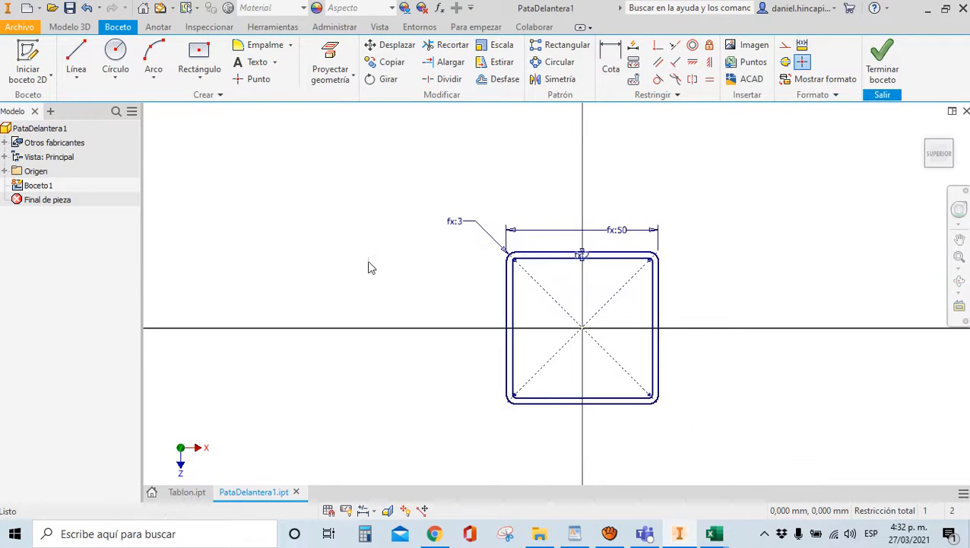
click(867, 68)
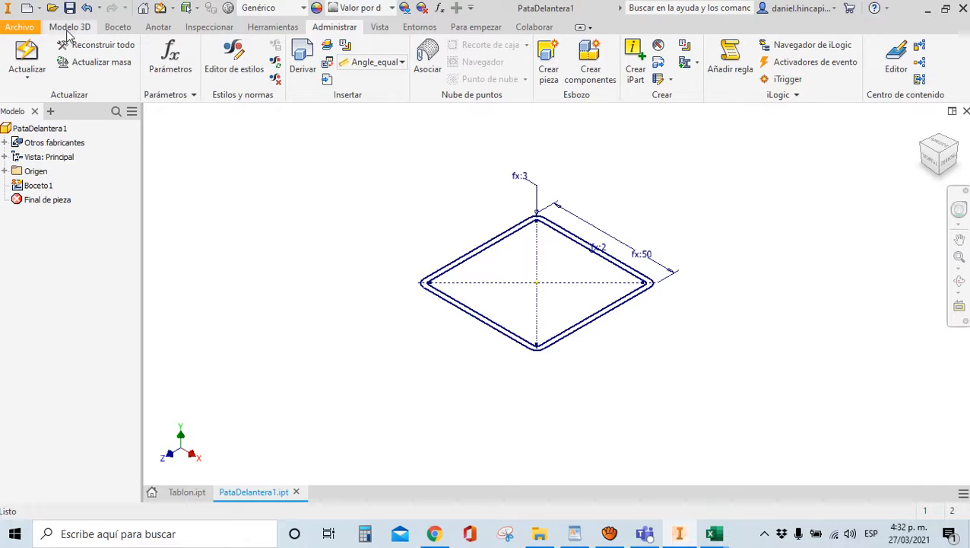
Bring the PARAMETROS Excel window to the front from the taskbar
mouse_move(714, 533)
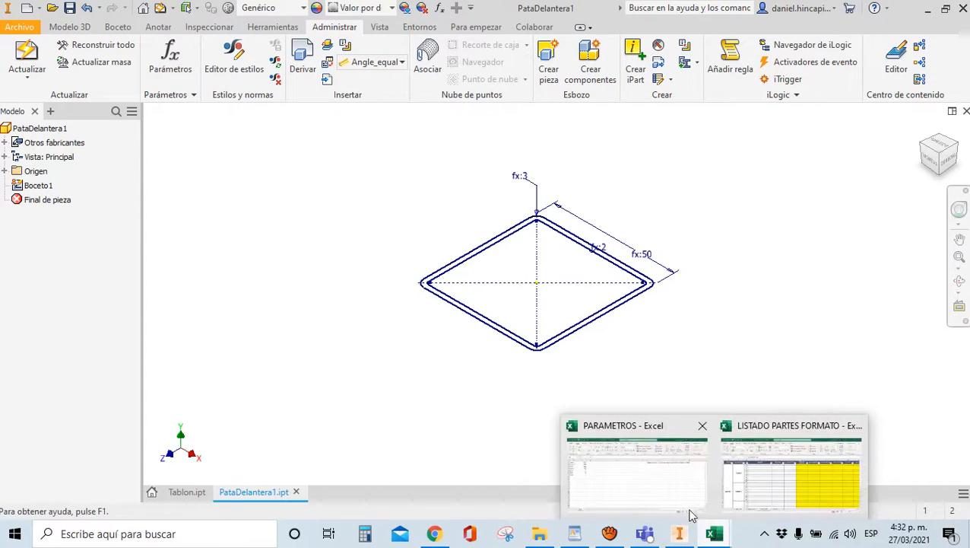
click(677, 487)
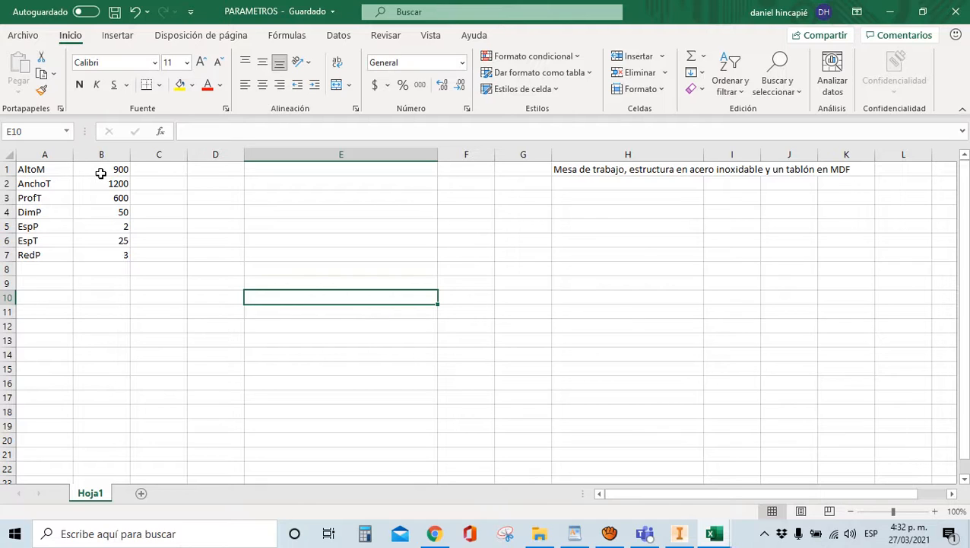
Add the parameter name RedH in A8 with an initial value of 100 in B8
click(31, 268)
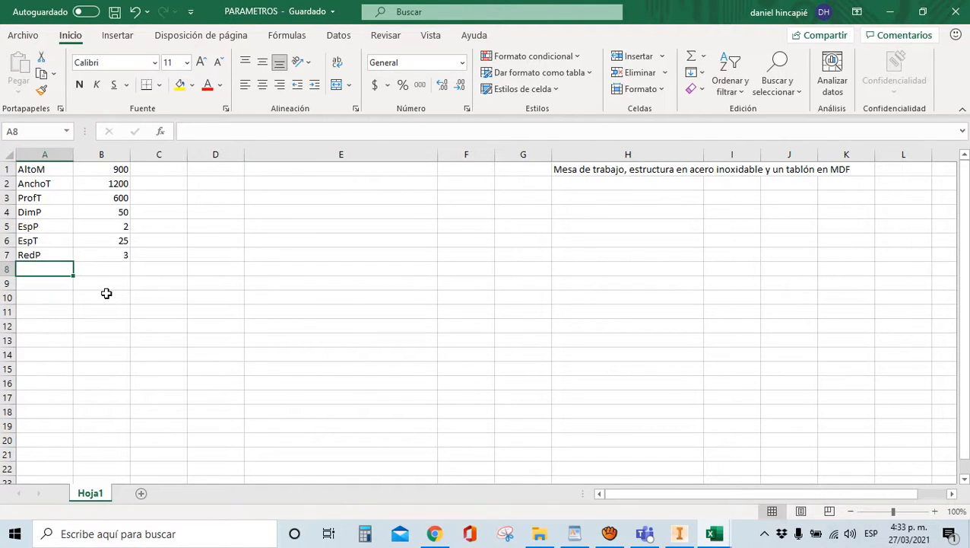
text(Red)
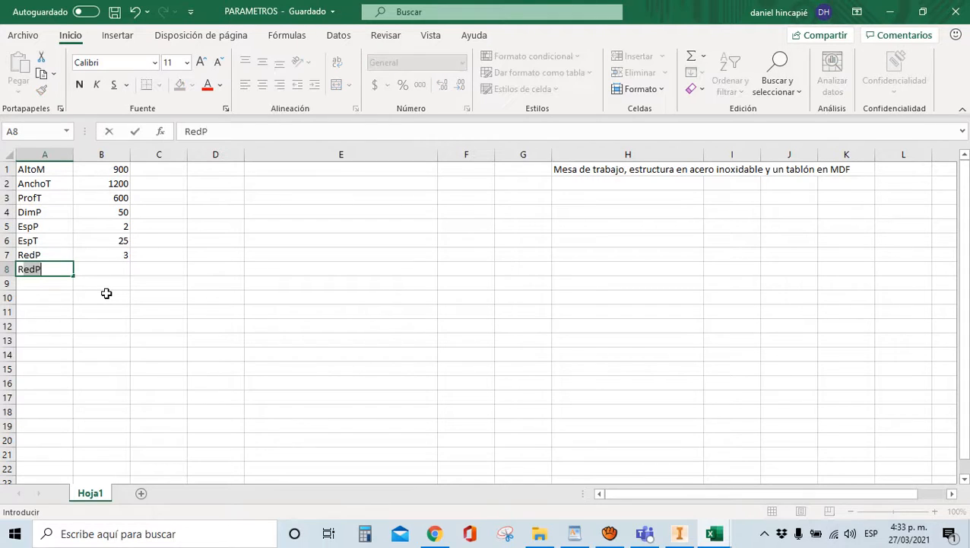
text(H)
key(Tab)
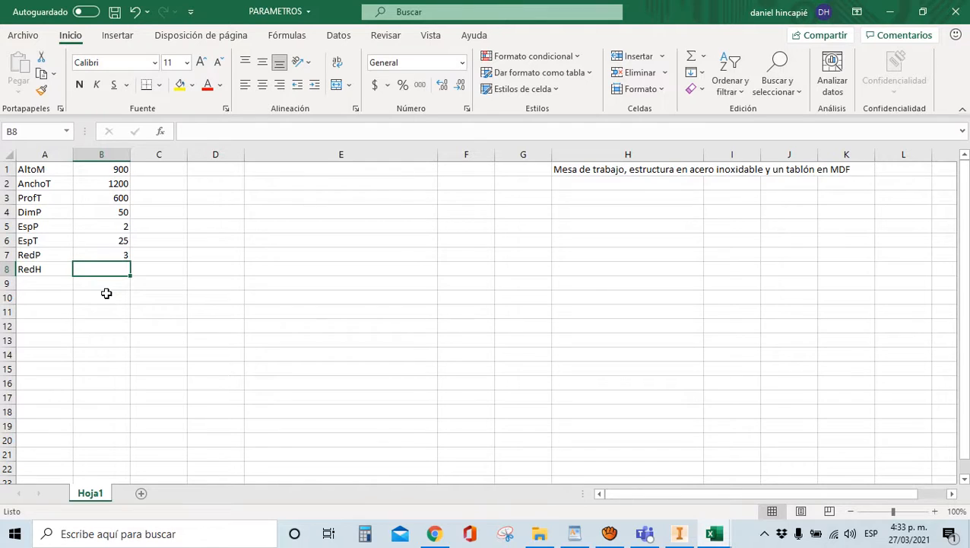
text(100)
click(267, 383)
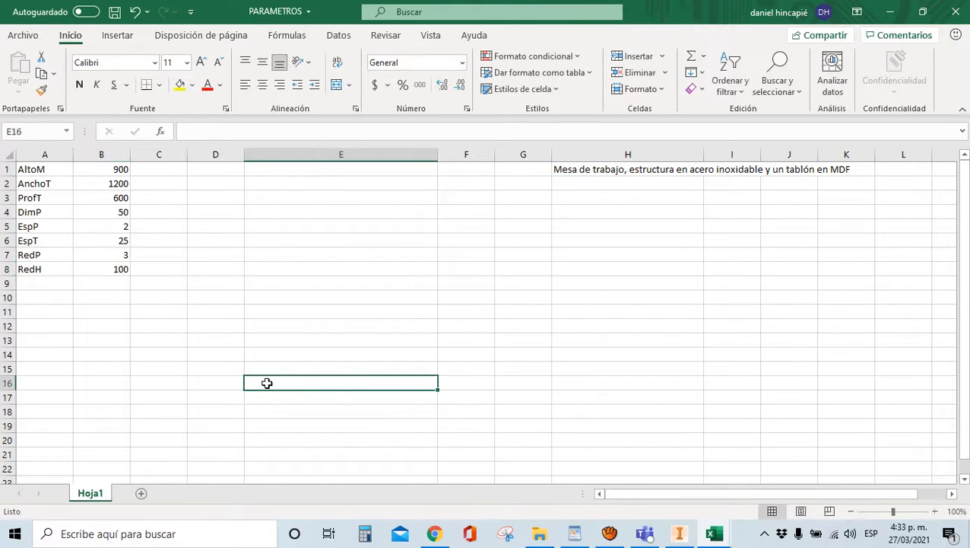
Correct the RedH value in B8 to 50, save the workbook, and return to Inventor
click(102, 271)
text(5)
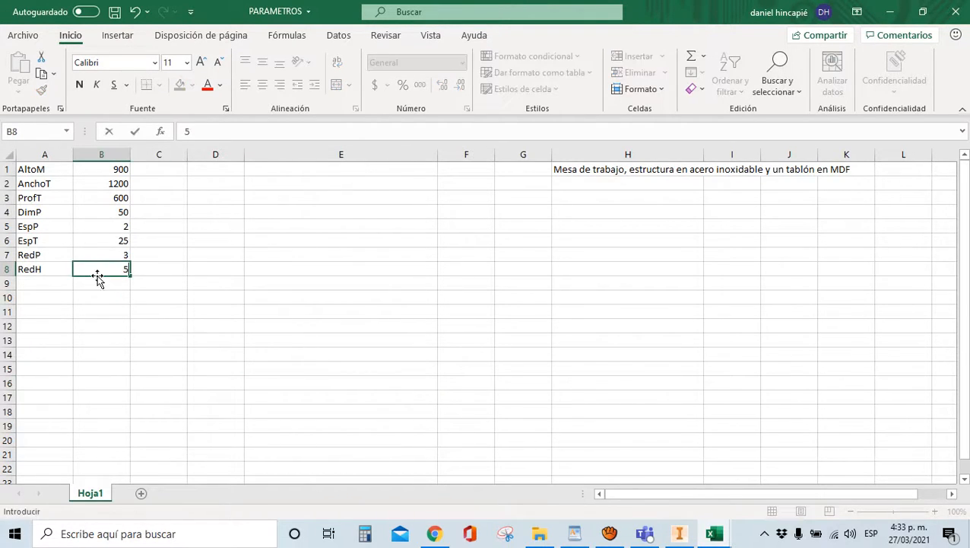
click(205, 288)
click(102, 267)
text(50)
click(164, 314)
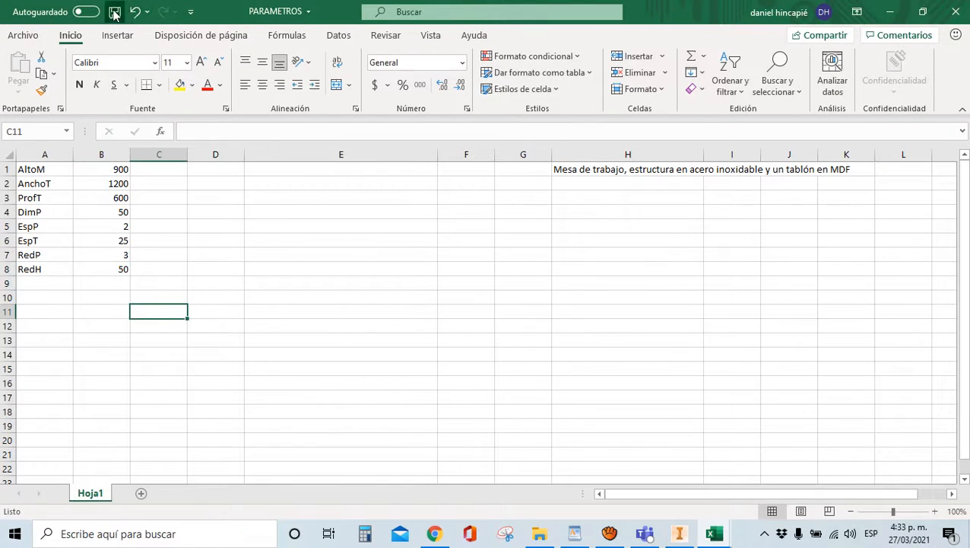
click(114, 12)
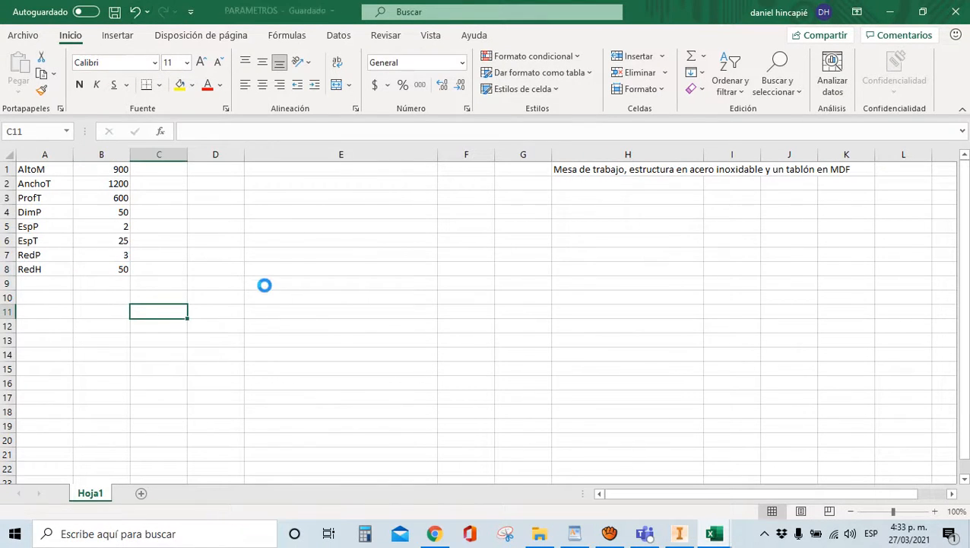
click(680, 535)
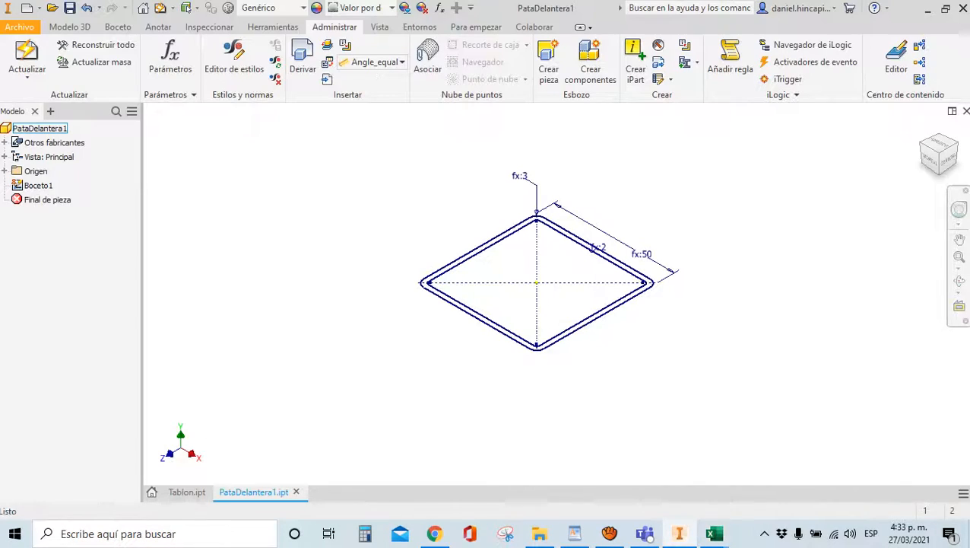
Start an extrusion using the tube wall outline of Boceto1 as the profile
click(69, 27)
click(72, 61)
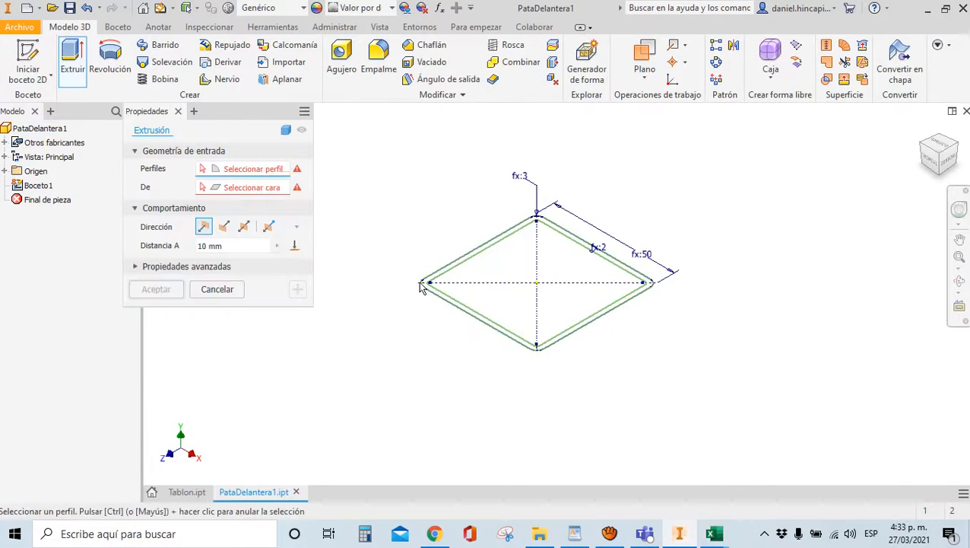
scroll(424, 283, up, 3)
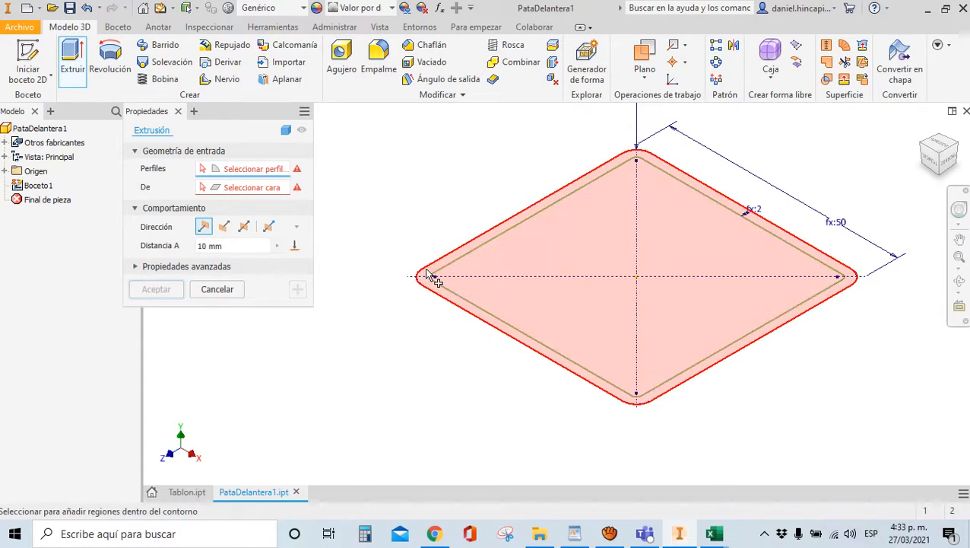
scroll(437, 272, up, 5)
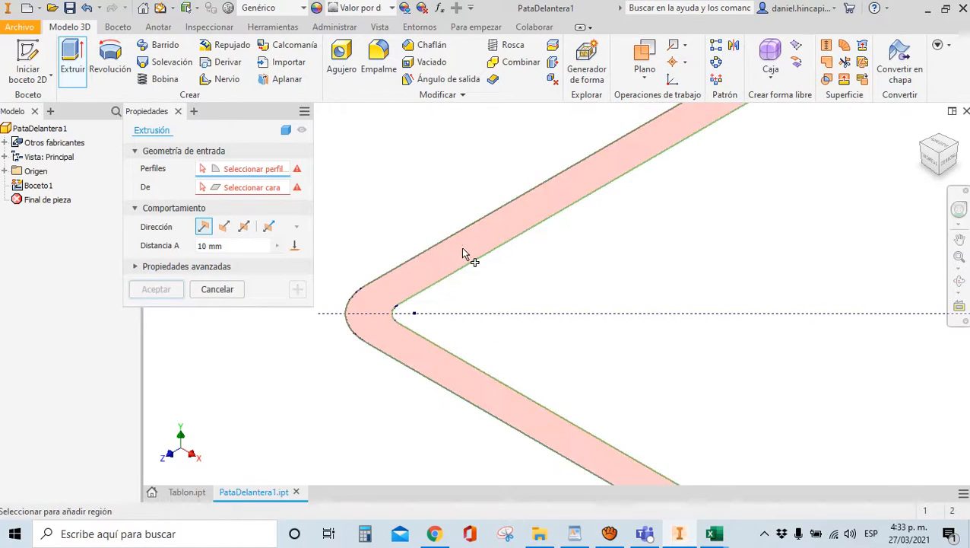
click(463, 248)
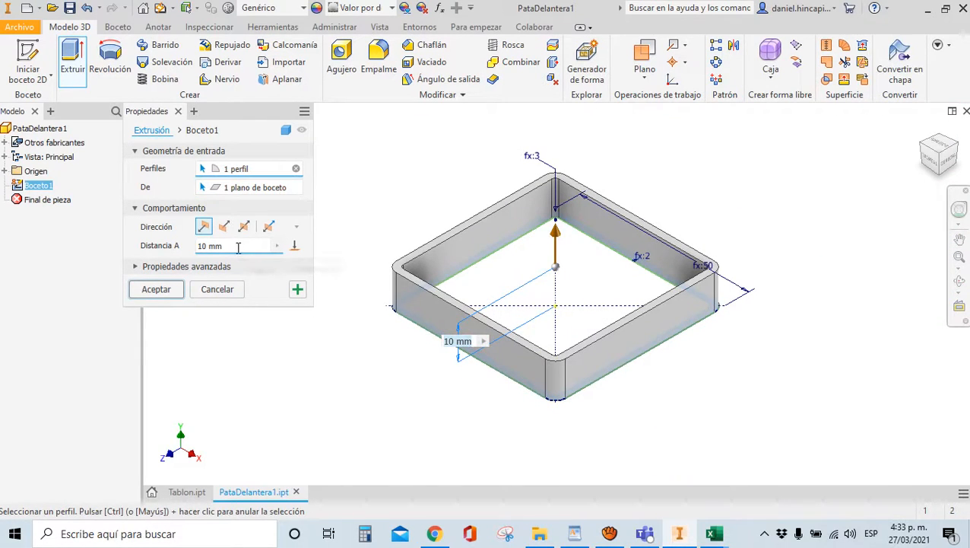
Set the extrusion distance to AltoM-EspT-DimP-RedH and accept it as Extrusión1
click(238, 248)
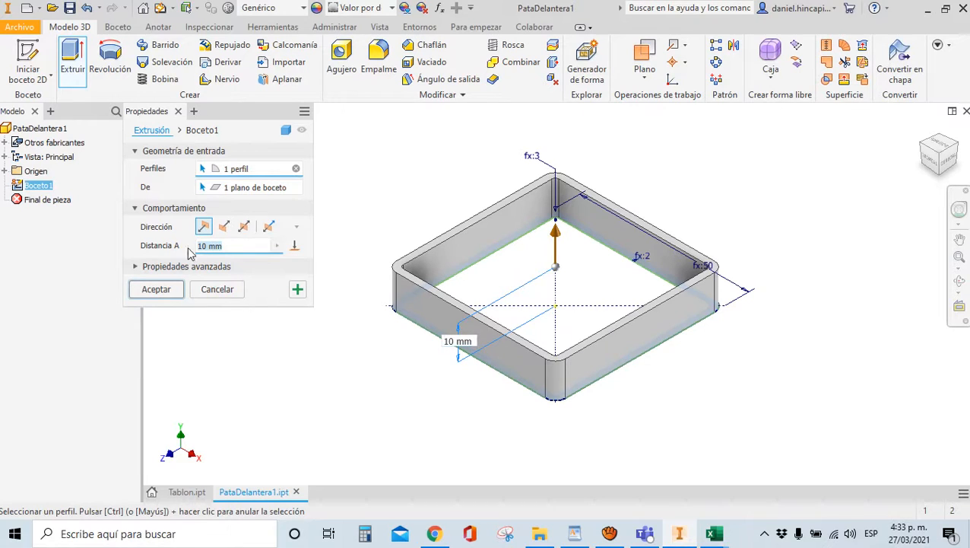
text(AltoM)
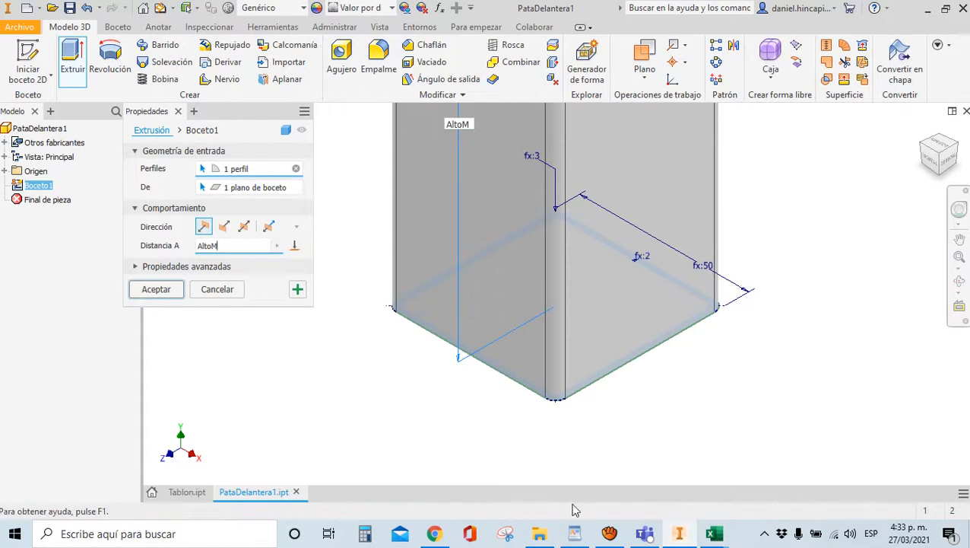
scroll(496, 293, down, 8)
scroll(413, 229, down, 3)
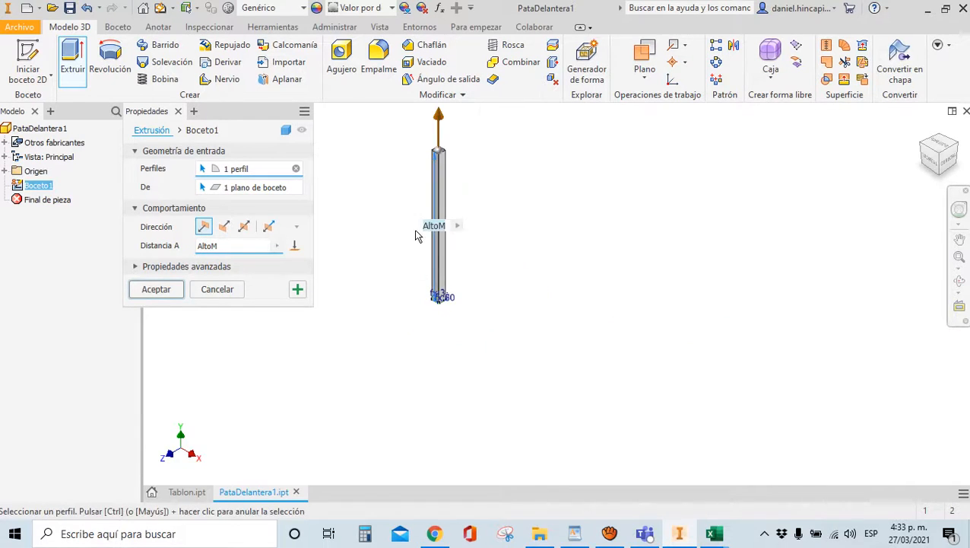
scroll(414, 227, up, 5)
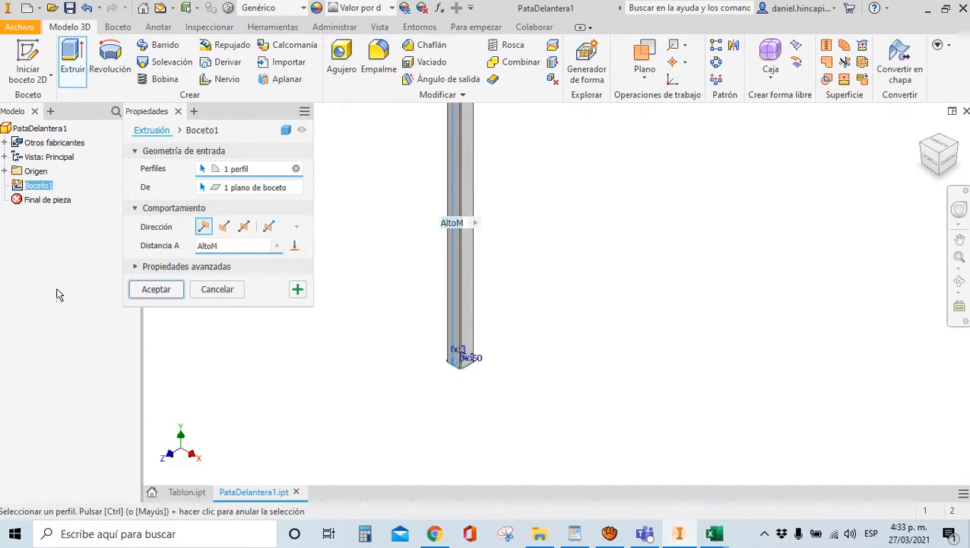
click(222, 247)
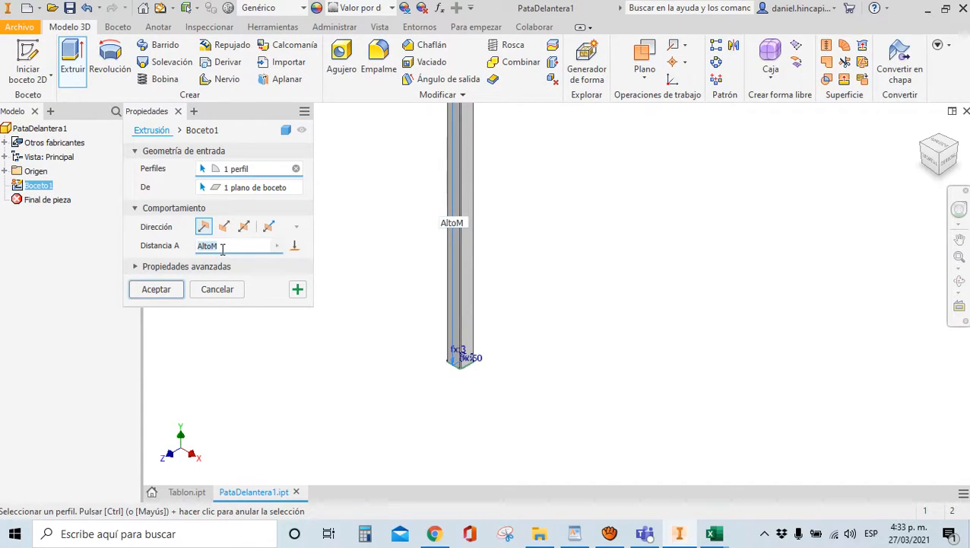
text(-EspT)
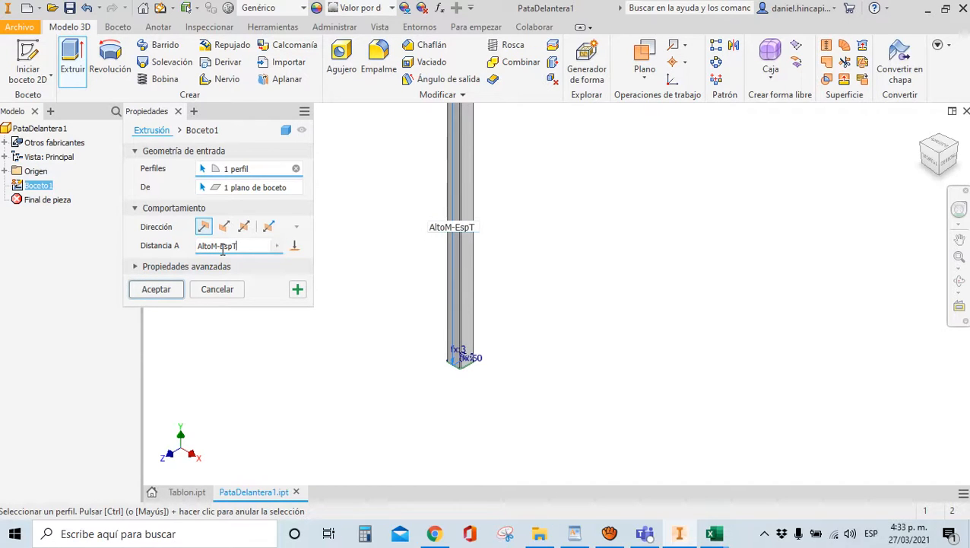
text(-D)
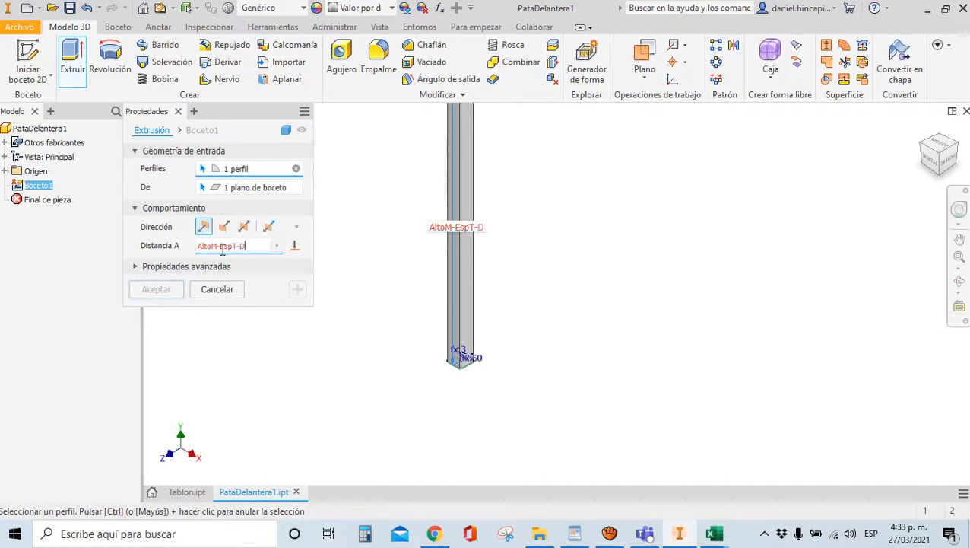
text(imP)
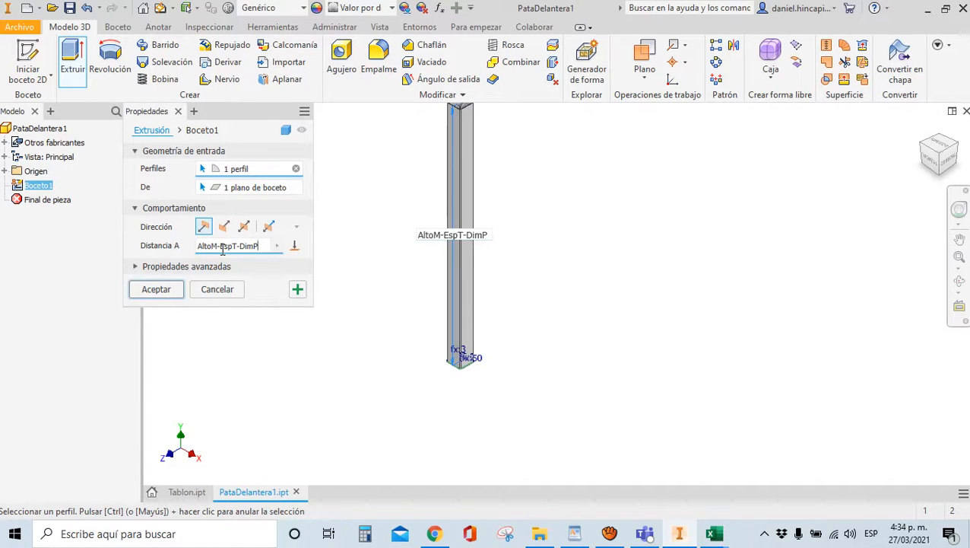
text(-)
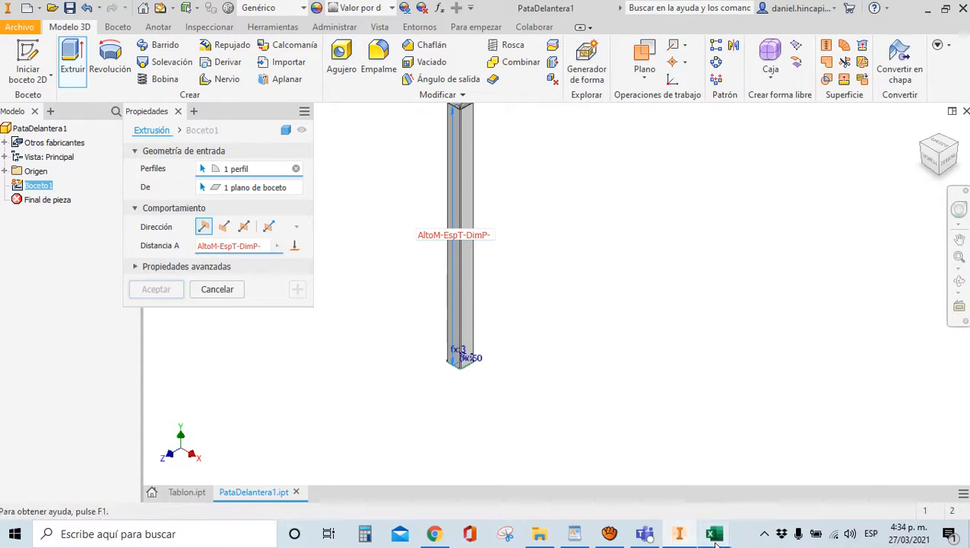
mouse_move(715, 542)
mouse_move(646, 490)
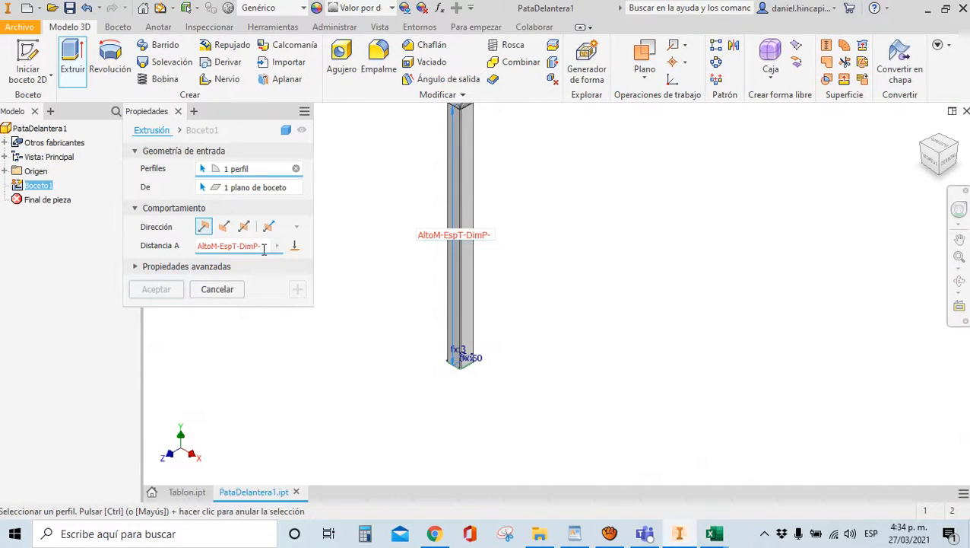
text(RedH)
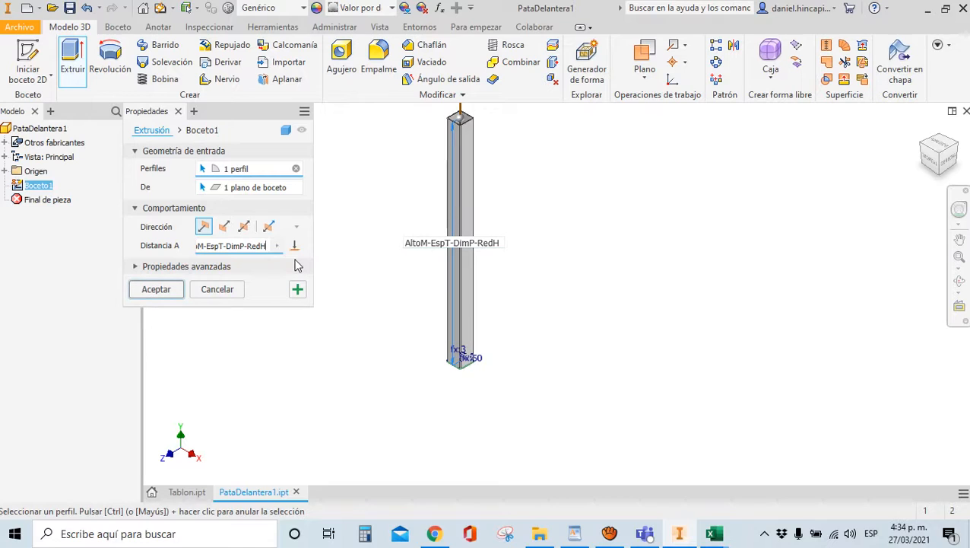
key(Return)
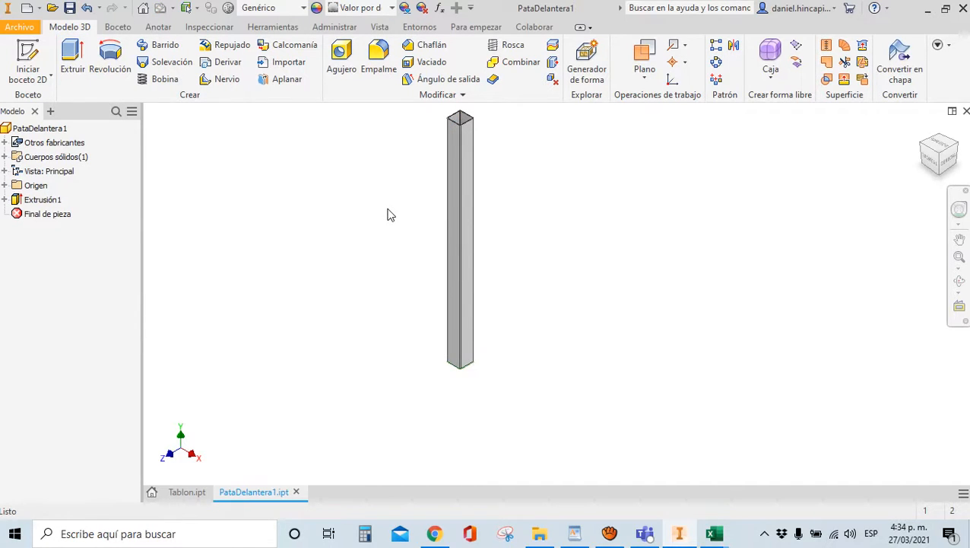
Measure the tube's long edge at 775 mm, then save the part
key(m)
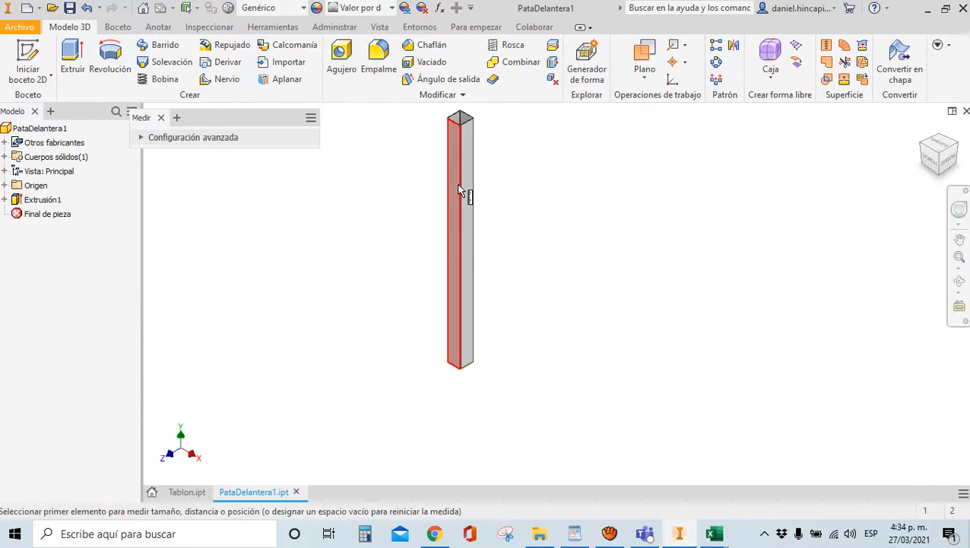
click(464, 168)
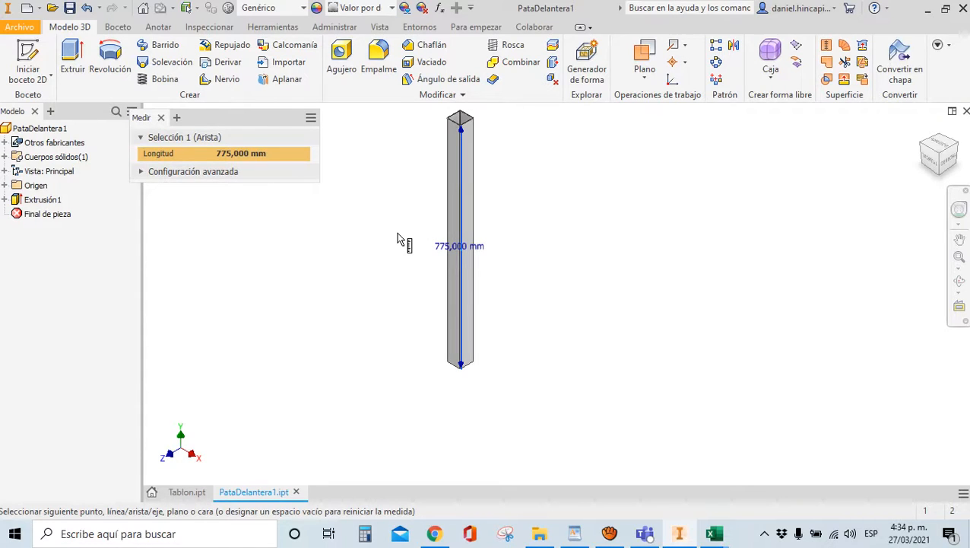
key(Escape)
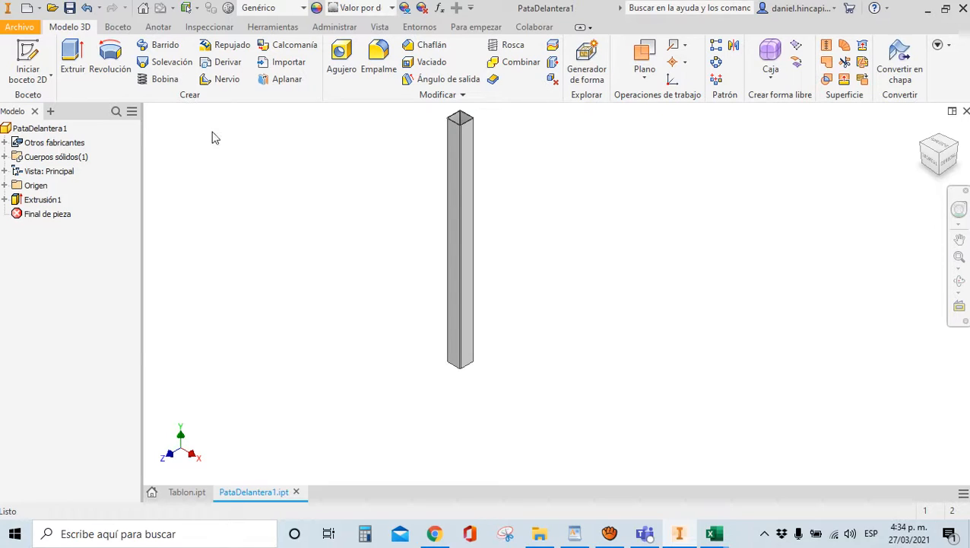
click(70, 8)
scroll(432, 256, down, 2)
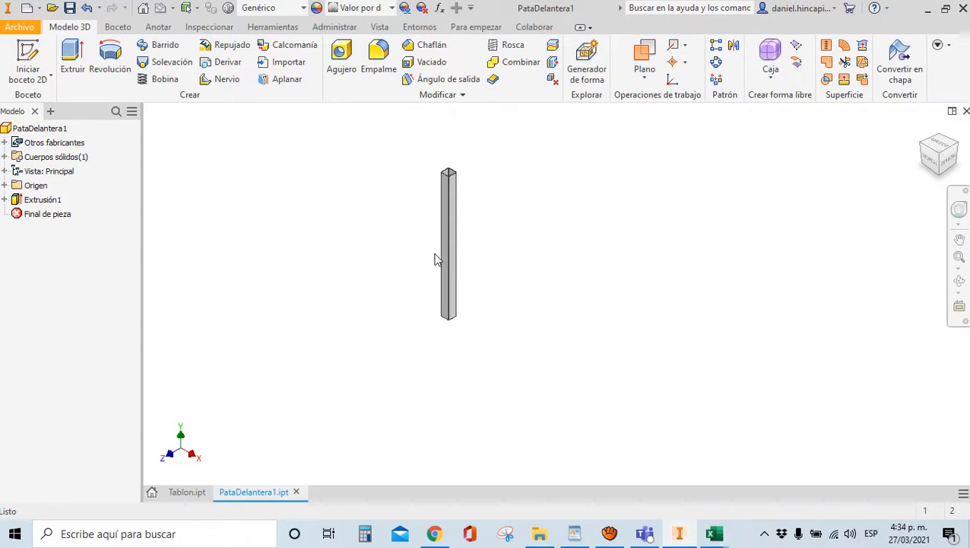
scroll(392, 177, up, 3)
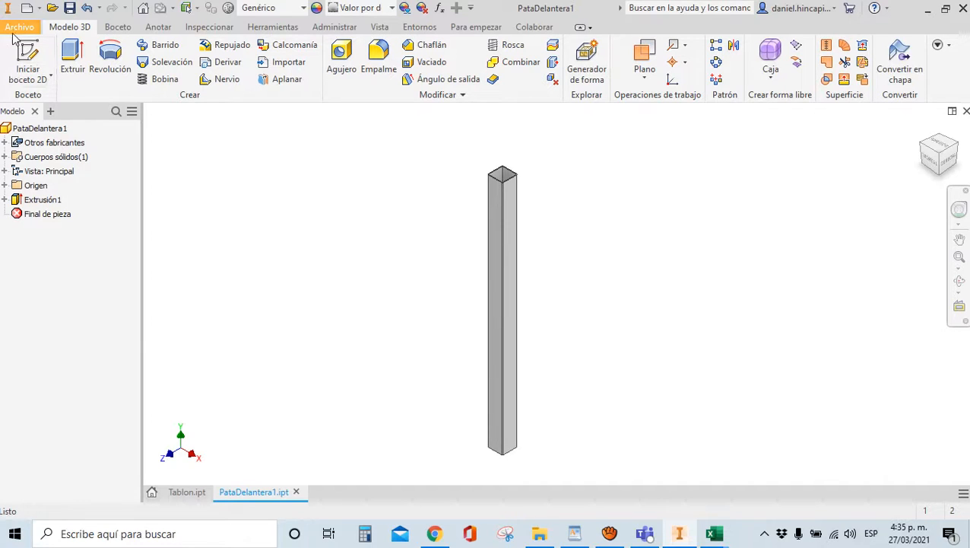
Change the part material from Genérico to Acero inoxidable
click(259, 12)
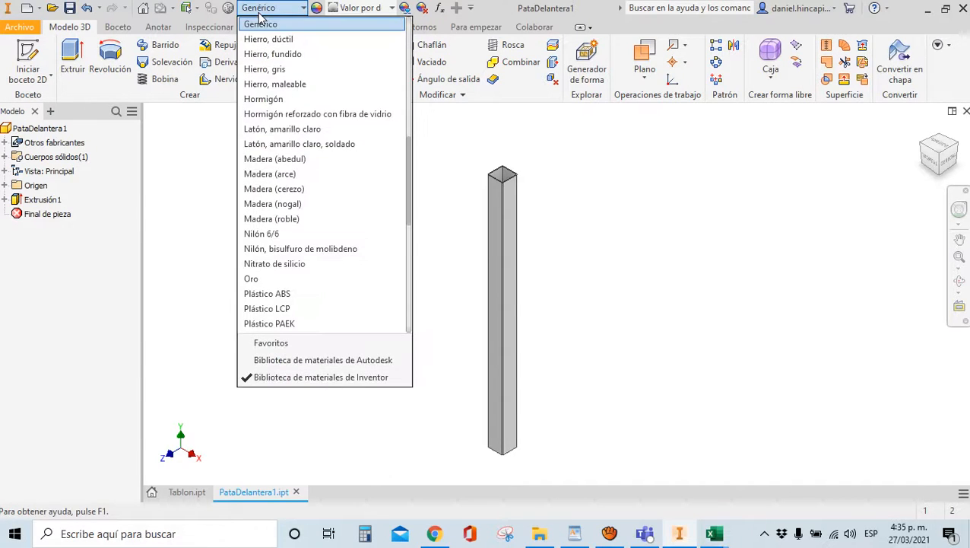
scroll(338, 150, up, 1)
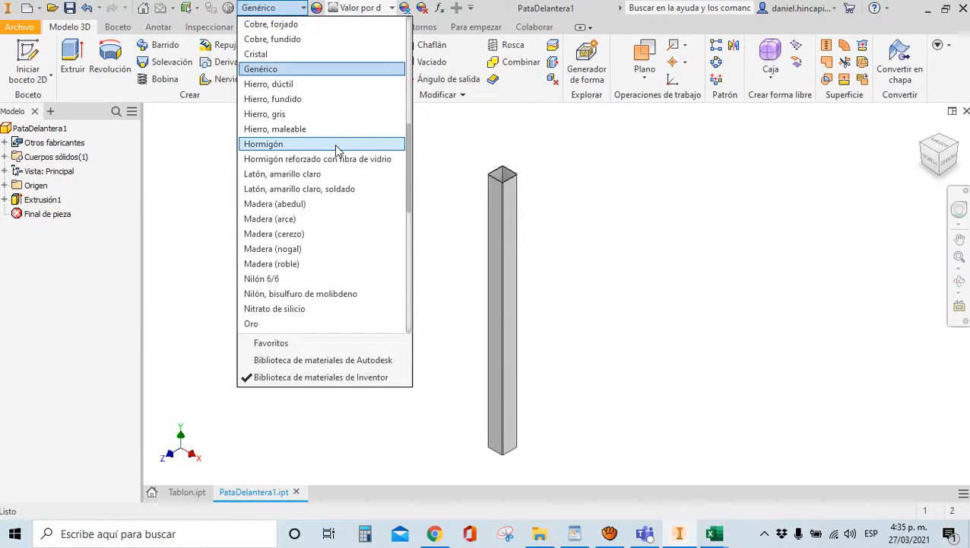
scroll(338, 151, down, 9)
scroll(325, 153, up, 5)
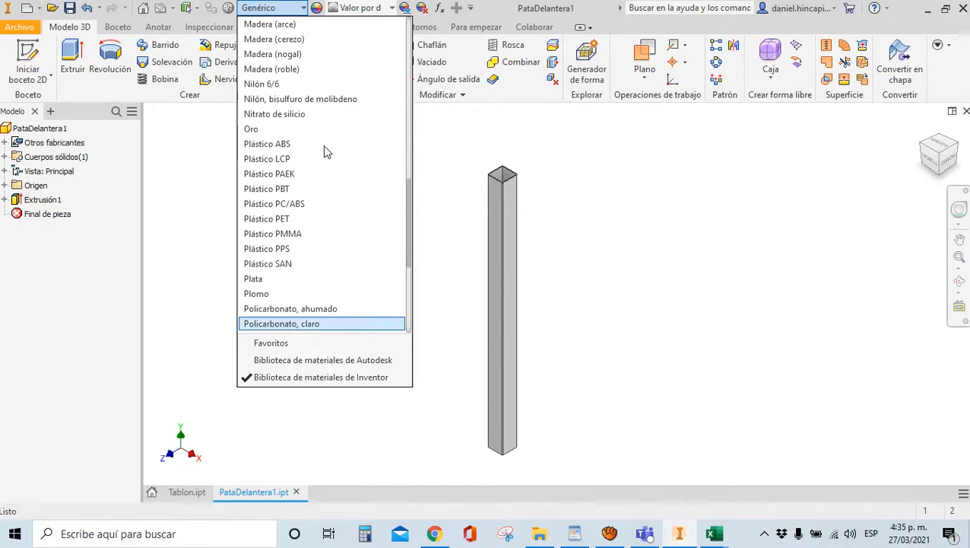
scroll(323, 149, up, 12)
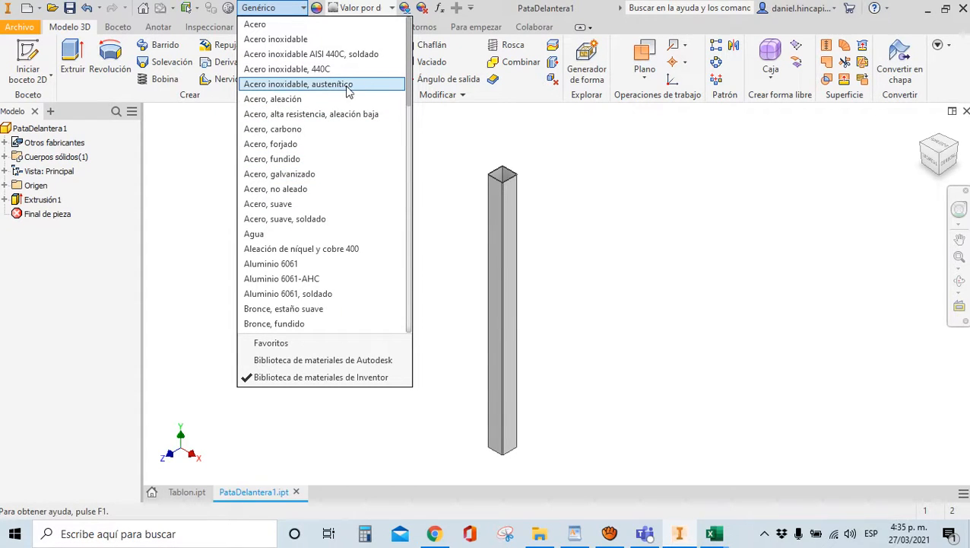
click(278, 39)
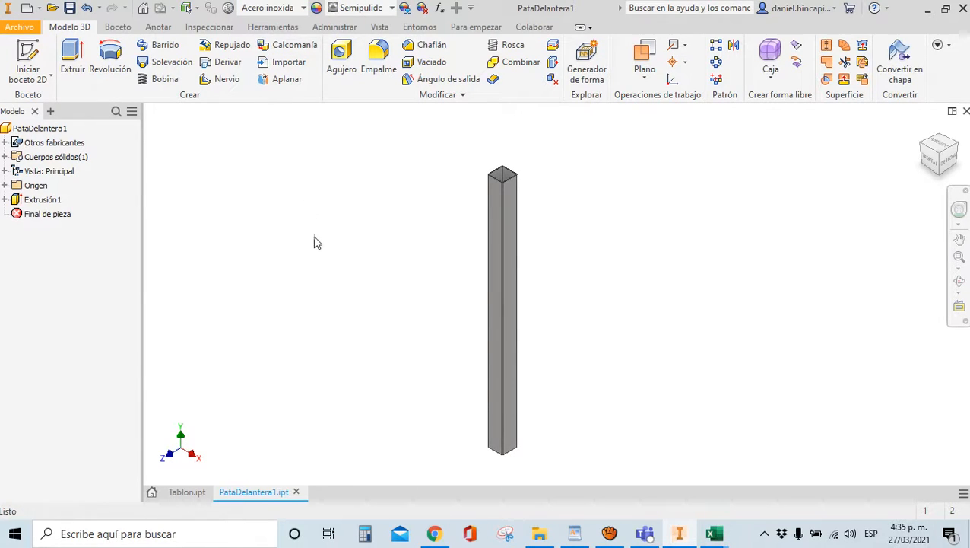
Open the part's iProperties and enter the designer's full name on the Proyecto tab
click(20, 29)
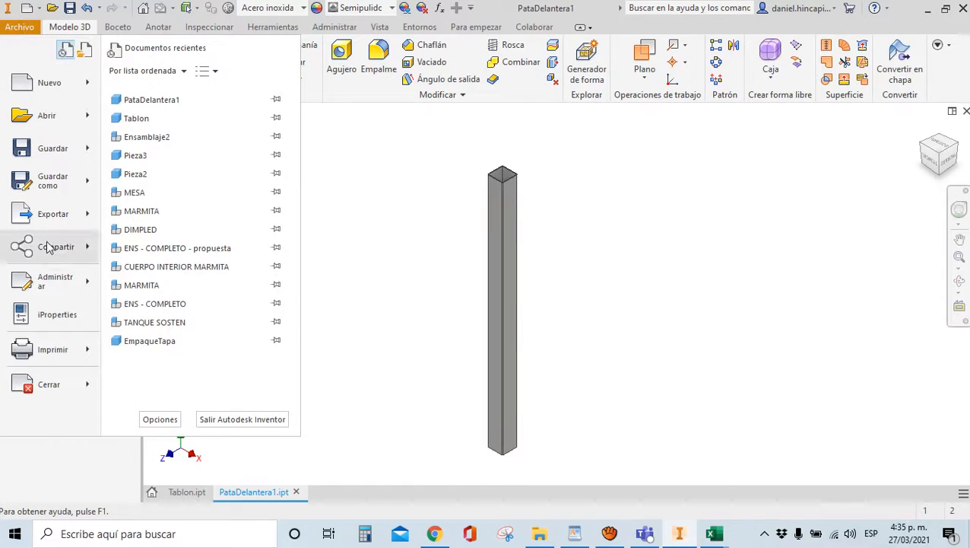
click(60, 319)
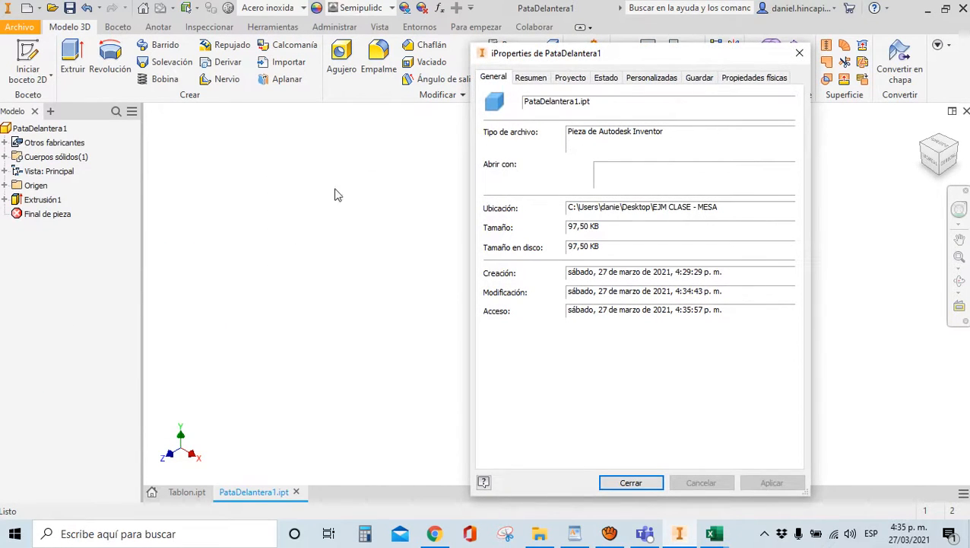
click(530, 77)
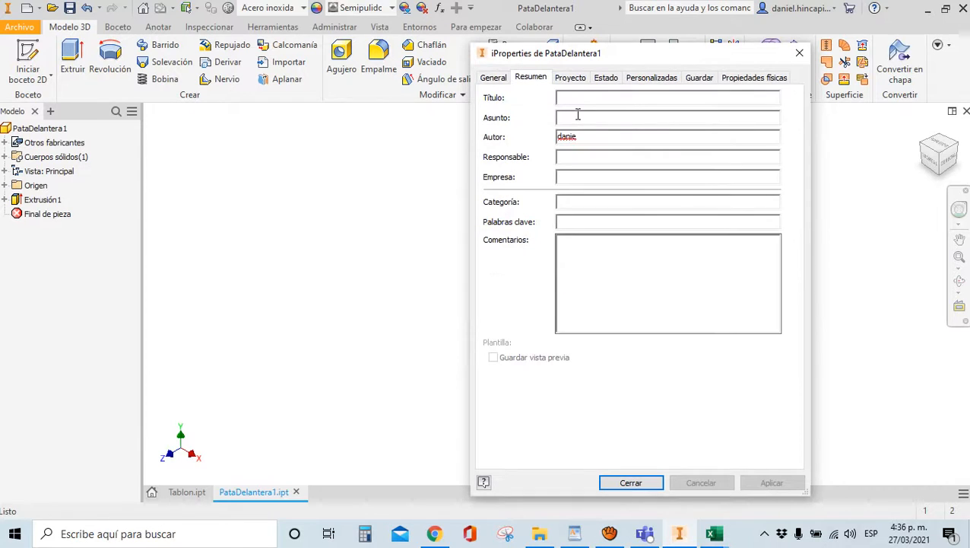
click(575, 79)
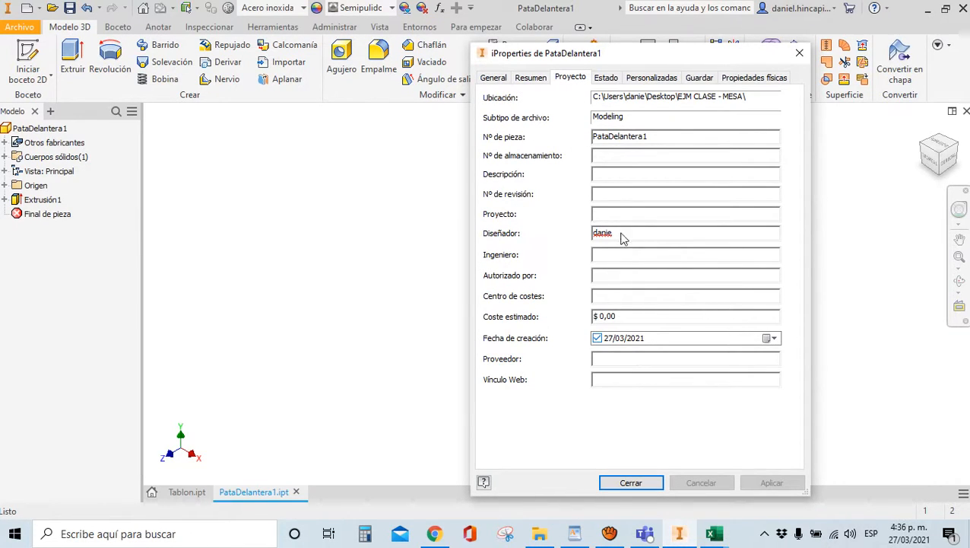
double_click(597, 236)
text(danie)
key(BackSpace)
key(BackSpace)
key(BackSpace)
key(BackSpace)
key(BackSpace)
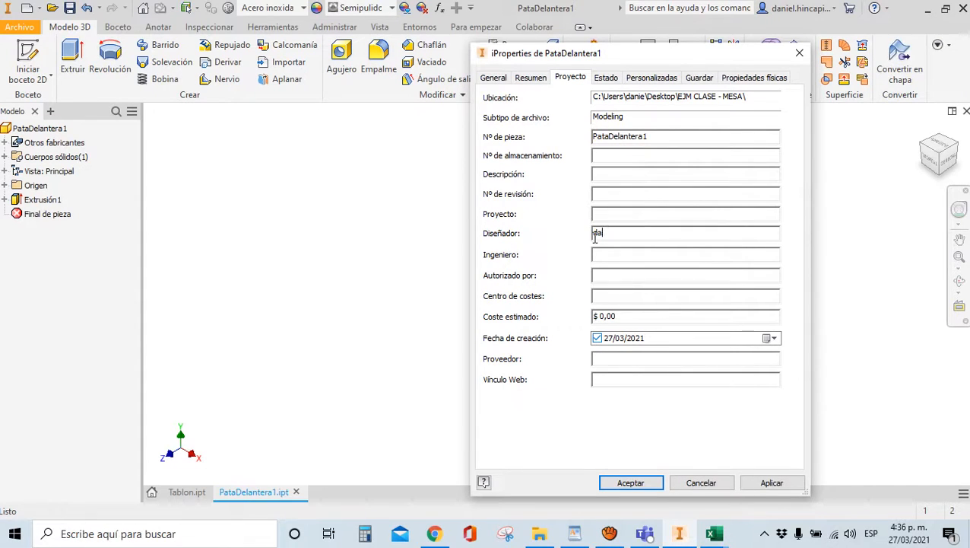
text(Dai)
key(BackSpace)
text(niel Hincapie)
Set the Estado field to Diseño on the Estado tab
click(602, 80)
click(618, 136)
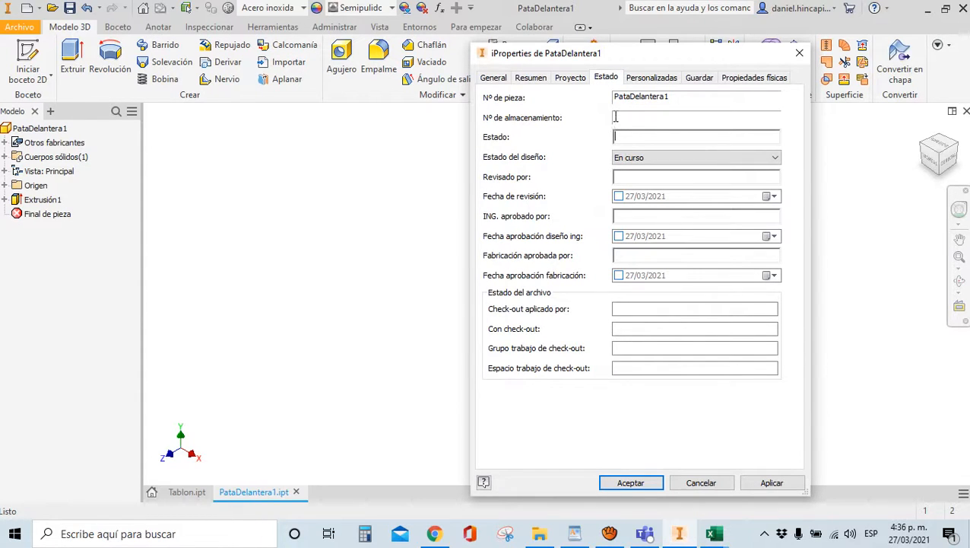
text(Diseño)
Review the other iProperties tabs, including physical properties, and return to Proyecto
click(651, 80)
click(565, 79)
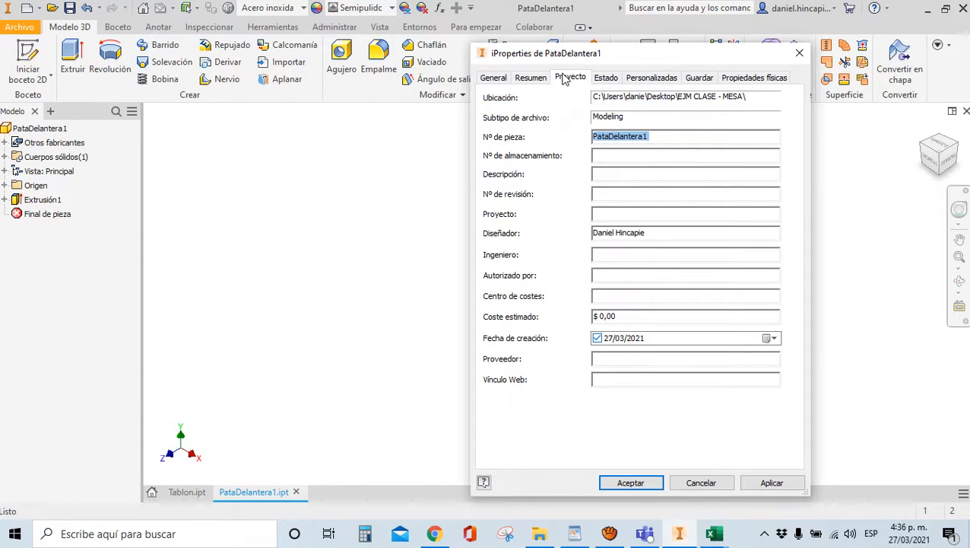
click(531, 79)
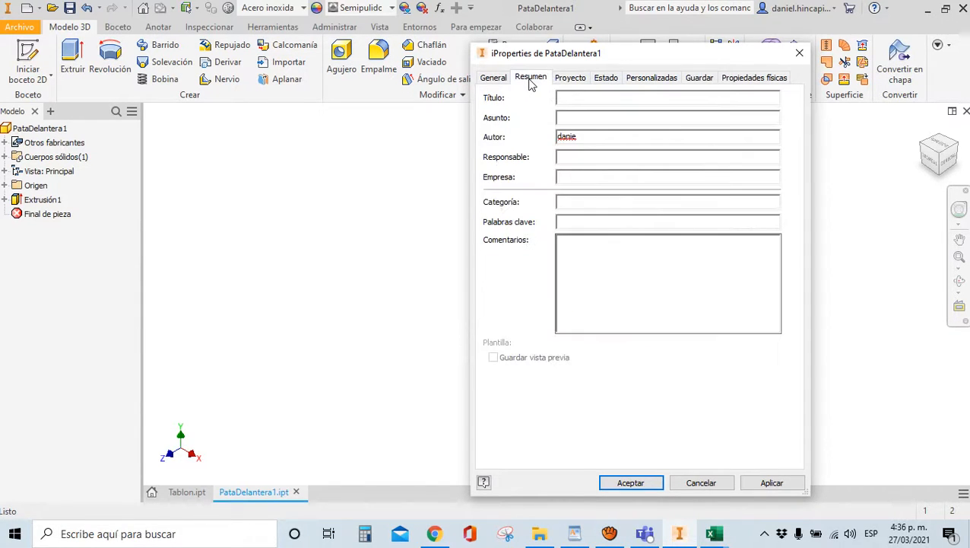
click(495, 82)
click(576, 81)
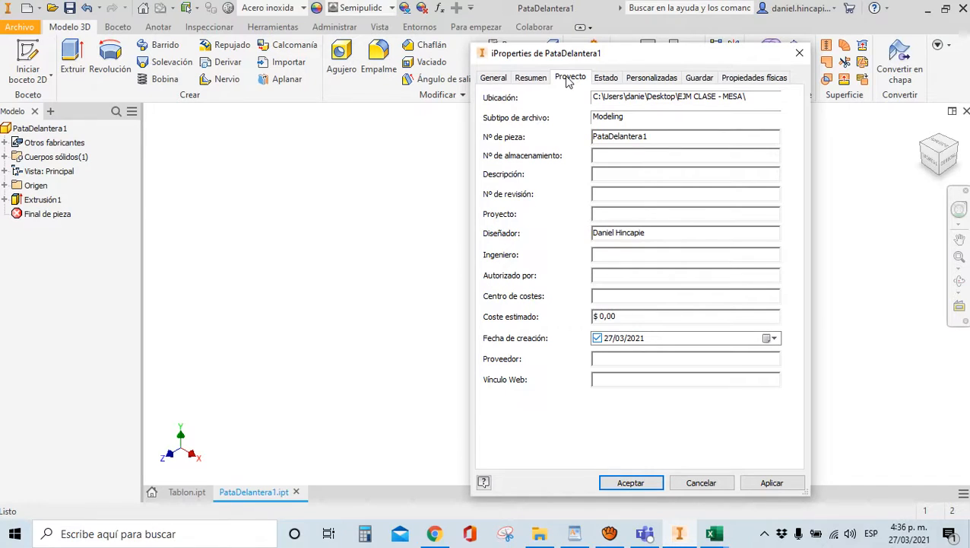
click(602, 83)
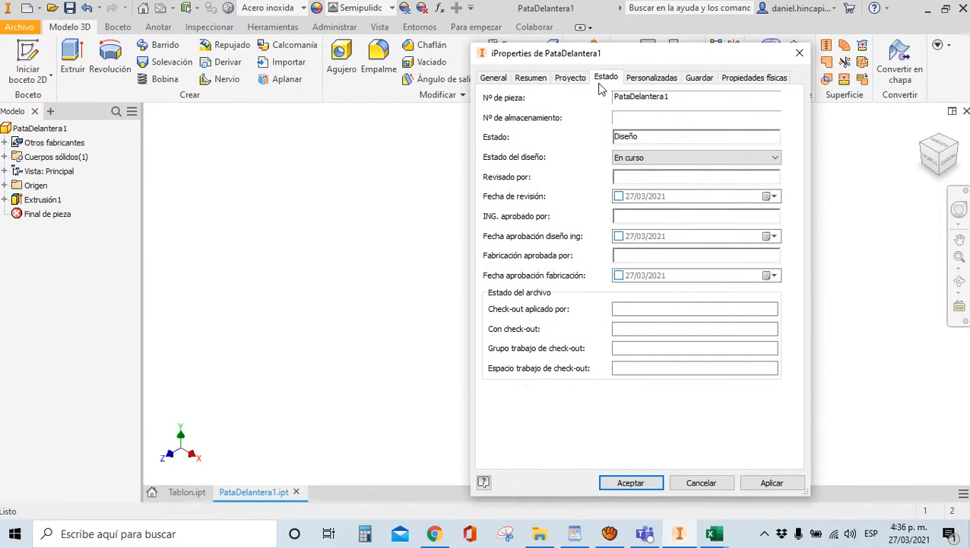
click(634, 82)
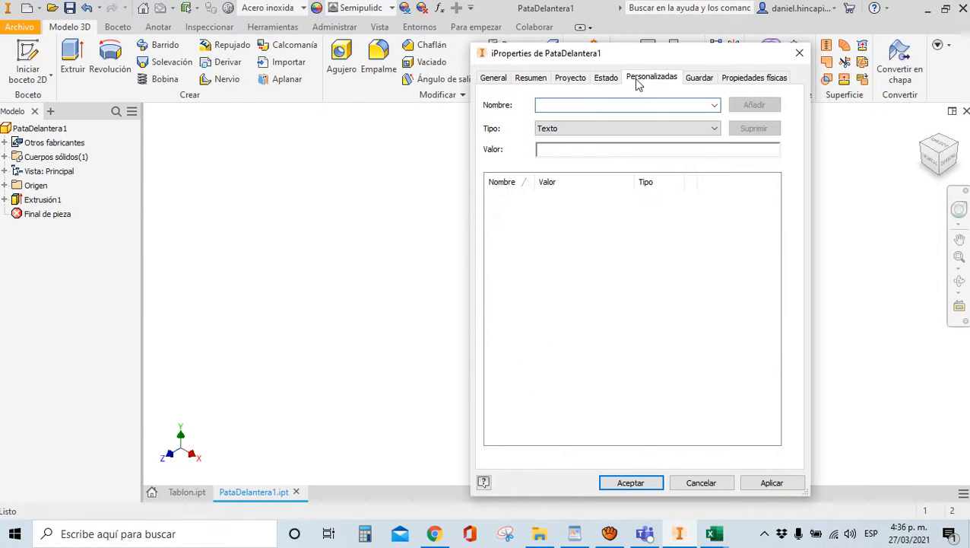
click(693, 81)
click(741, 79)
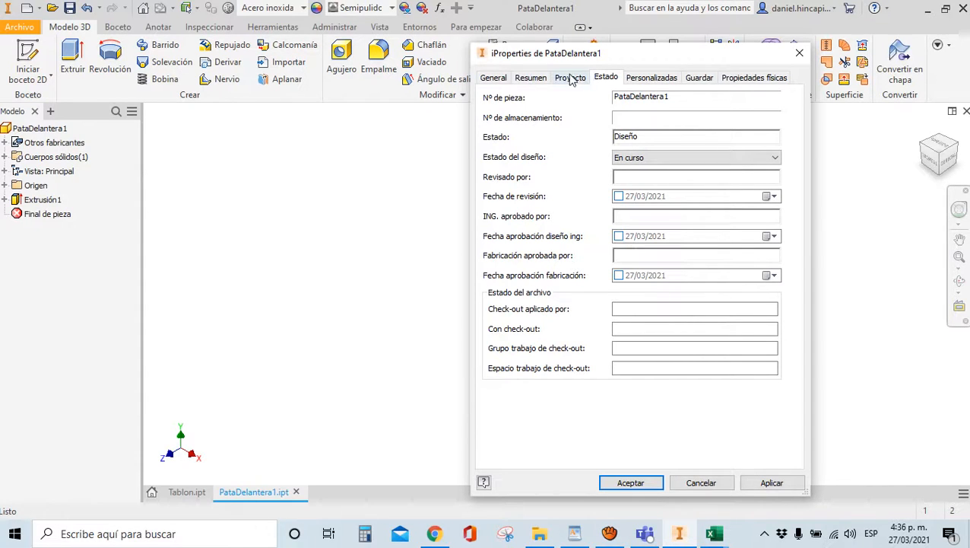
click(572, 80)
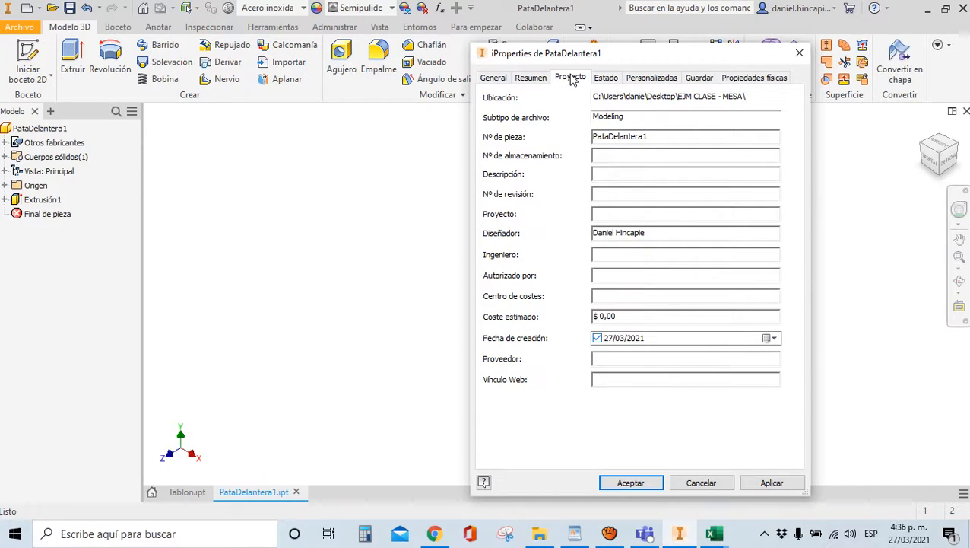
Enter 'Perfil cuadrado inoxidable' as the part description
click(605, 159)
key(Tab)
text(Perfil cuadrado inoxidabl)
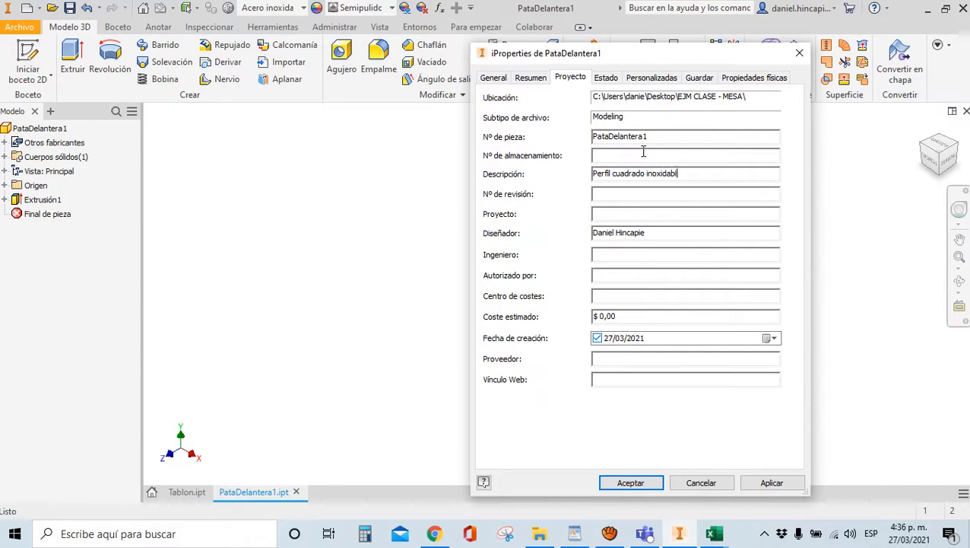
text(e)
Add the keyword F002 on the Resumen tab
click(530, 79)
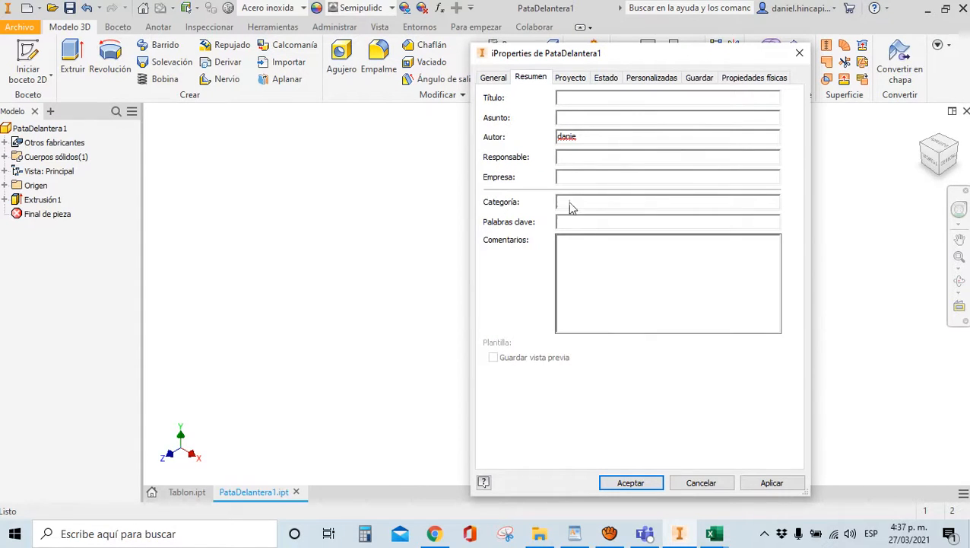
click(595, 218)
text(F002)
key(BackSpace)
key(BackSpace)
text(2)
Set the supplier to WESCO, apply and close iProperties, and save the part
click(571, 80)
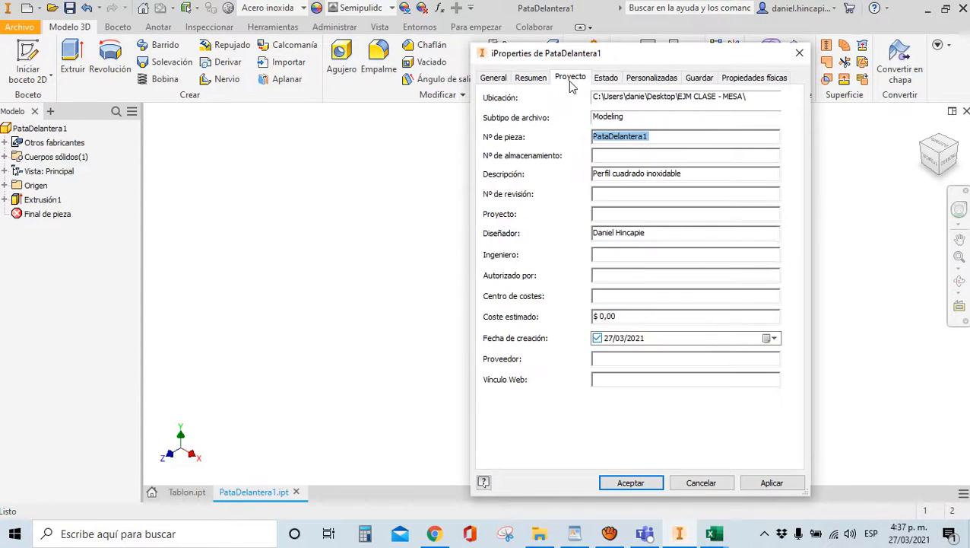
click(592, 359)
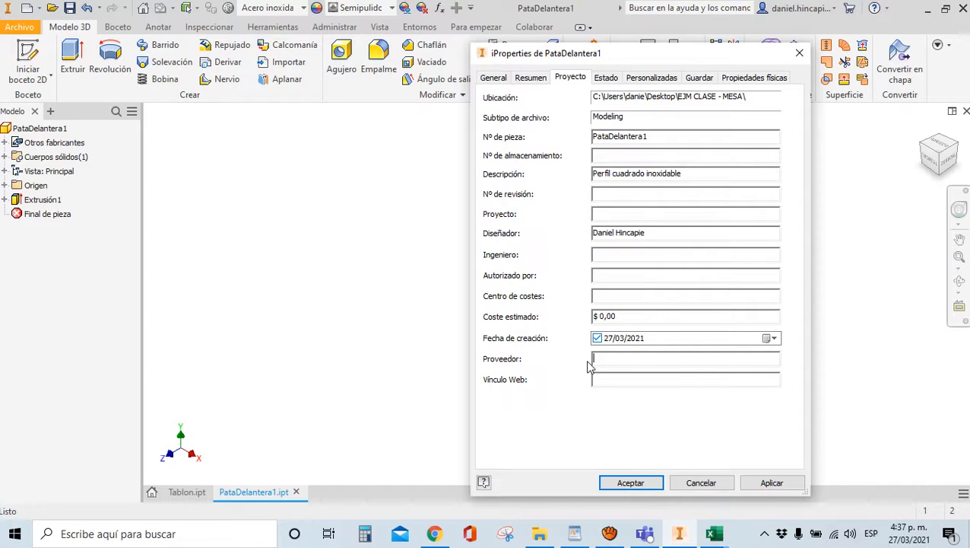
text(WESCO)
click(754, 485)
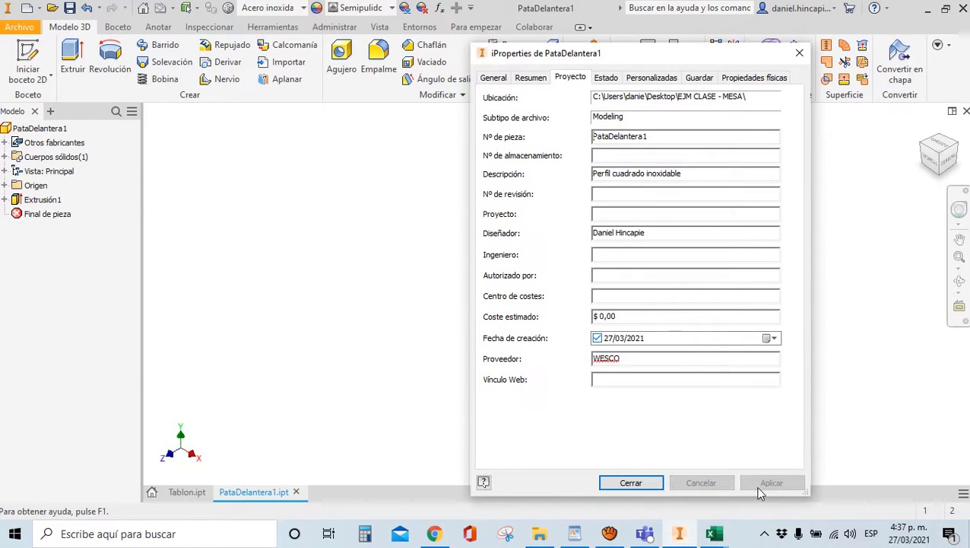
click(643, 484)
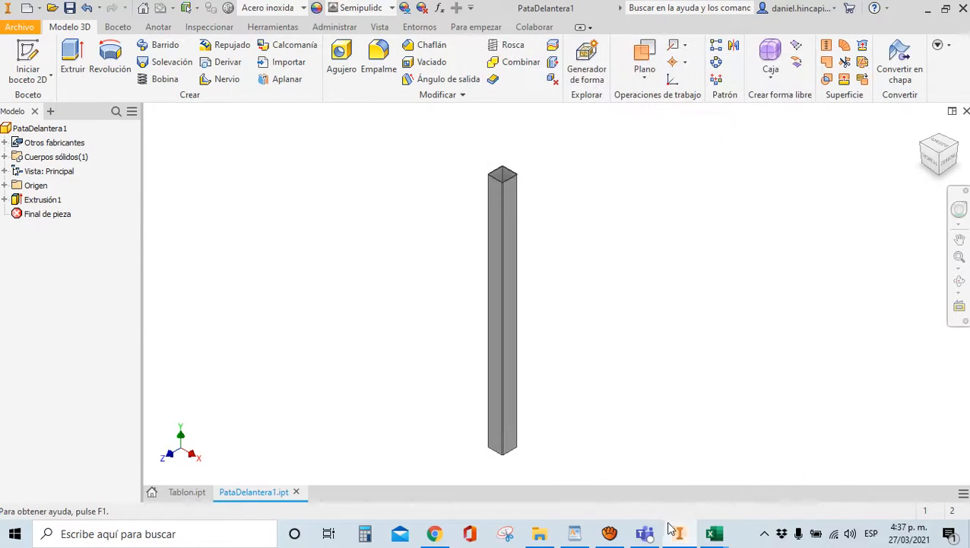
click(70, 8)
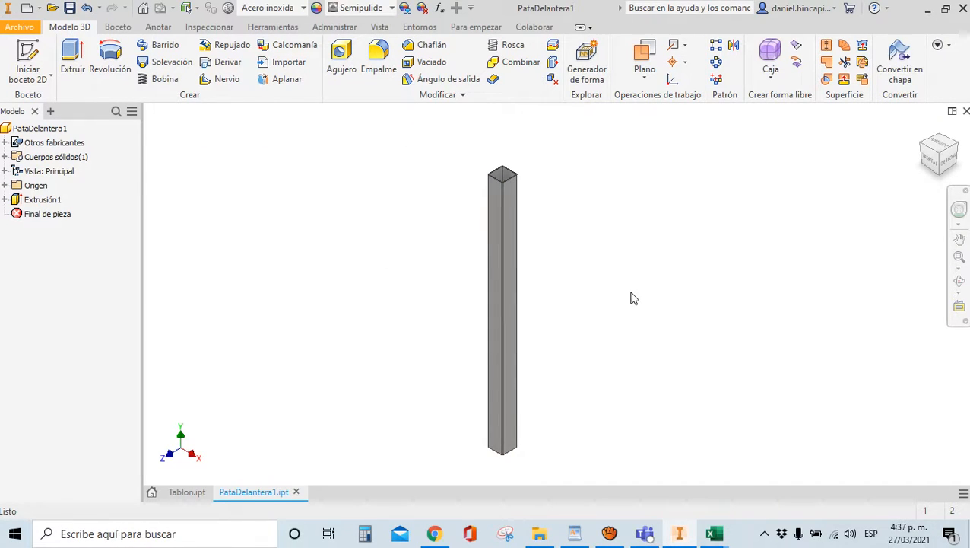
Save a copy of the part as PataDelantera2
click(23, 28)
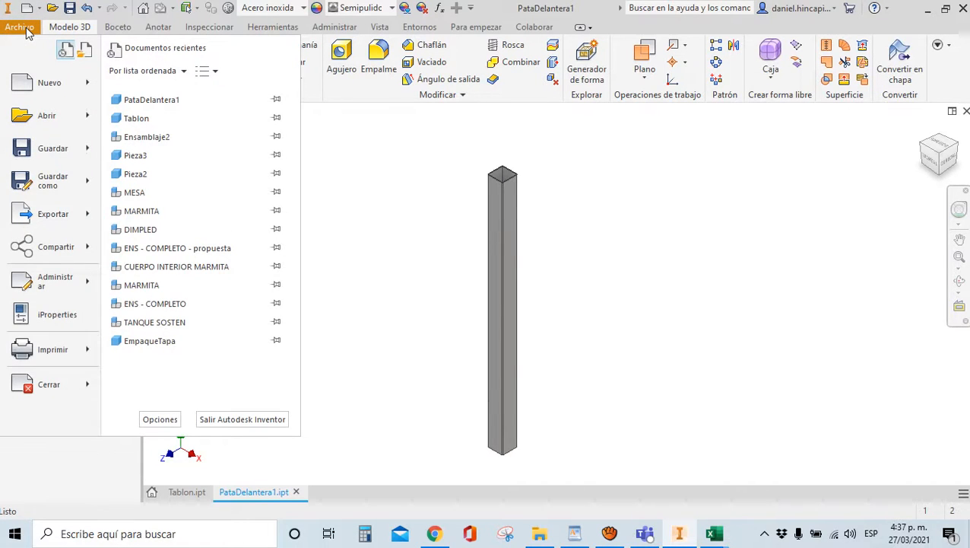
mouse_move(57, 180)
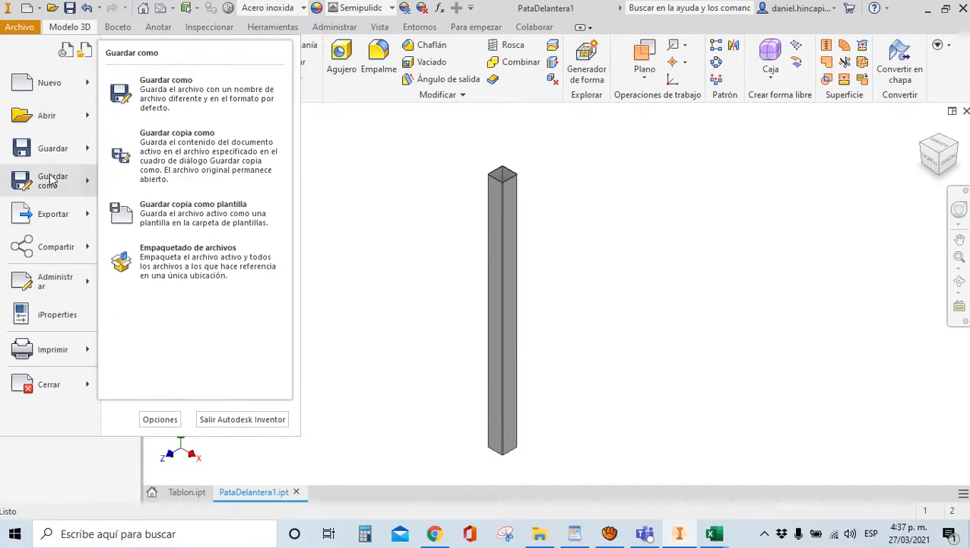
click(225, 160)
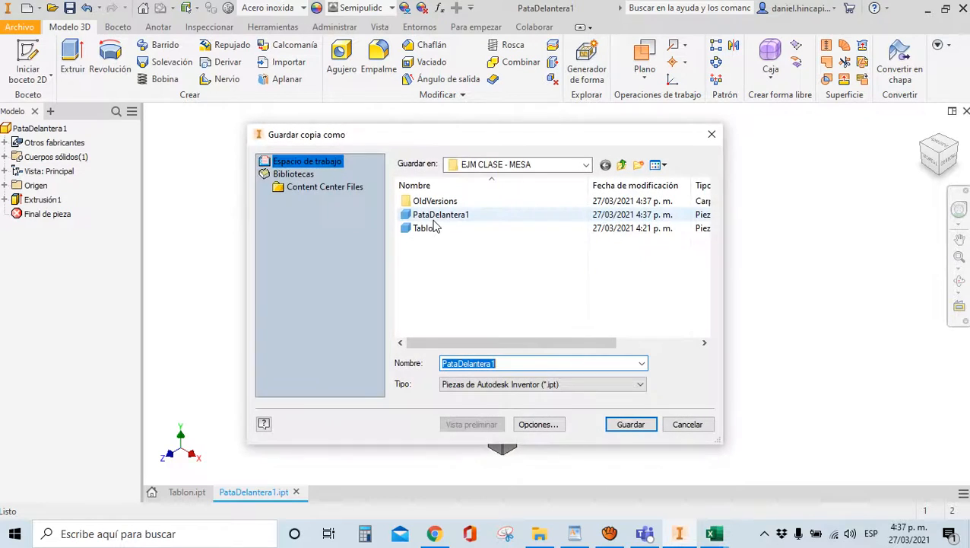
click(520, 364)
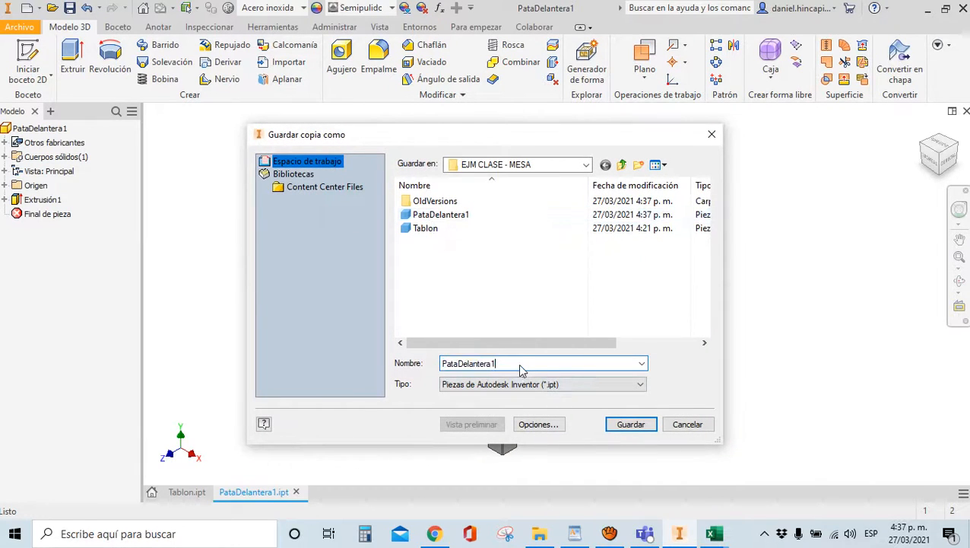
key(BackSpace)
text(2)
click(630, 424)
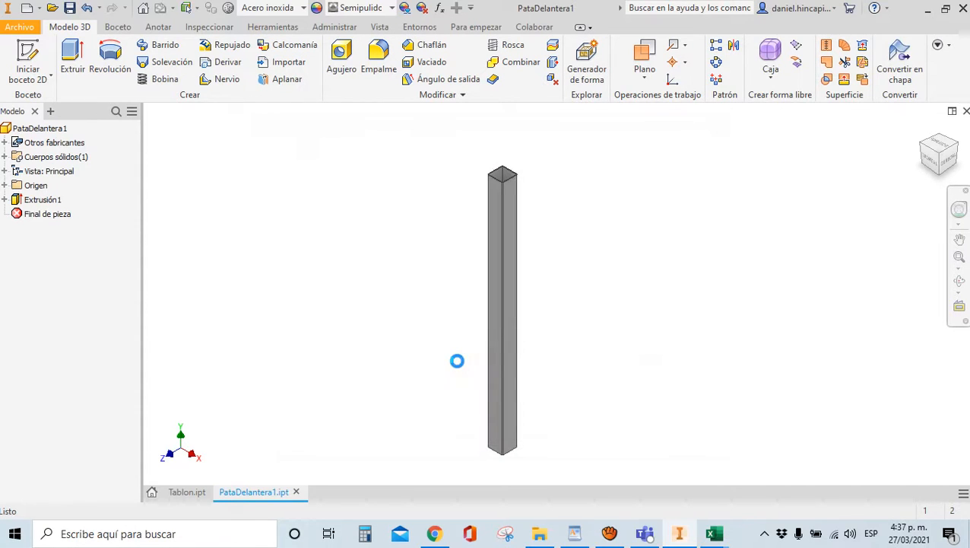
Save another copy of the part as PataDelantera3
click(21, 27)
mouse_move(46, 183)
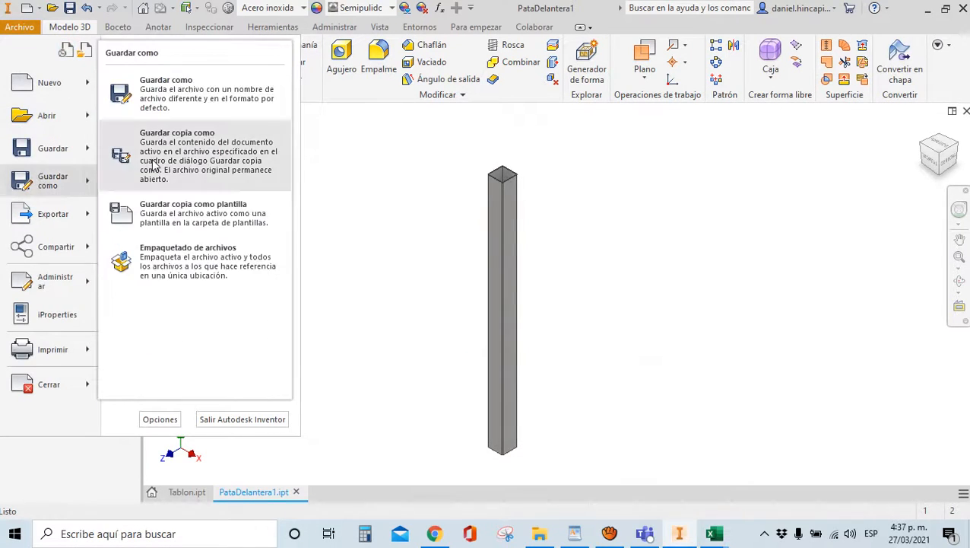
click(155, 164)
click(508, 363)
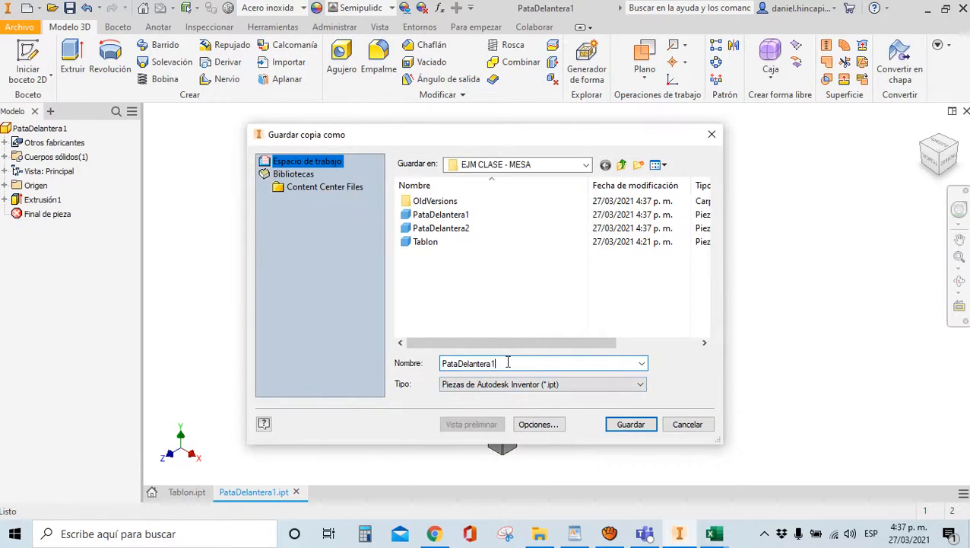
key(BackSpace)
text(3)
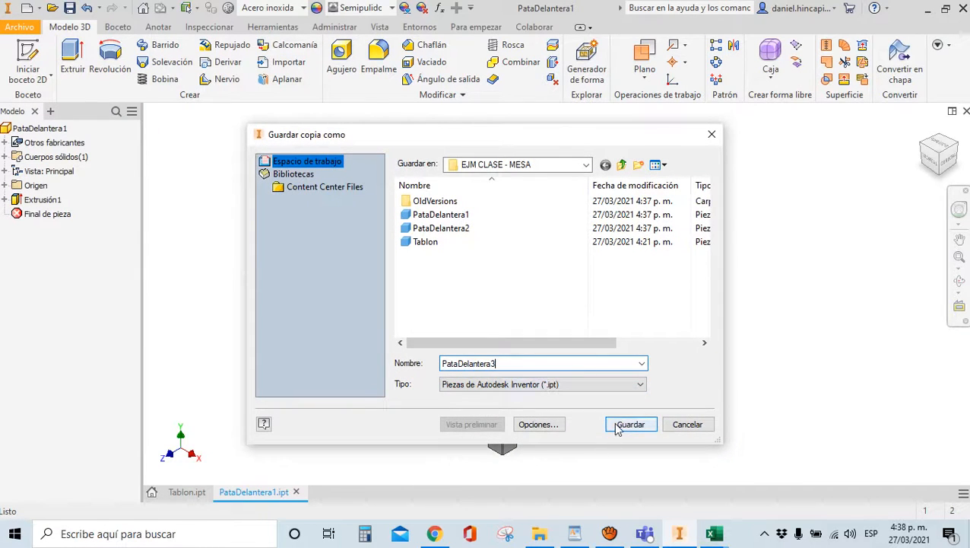
click(618, 427)
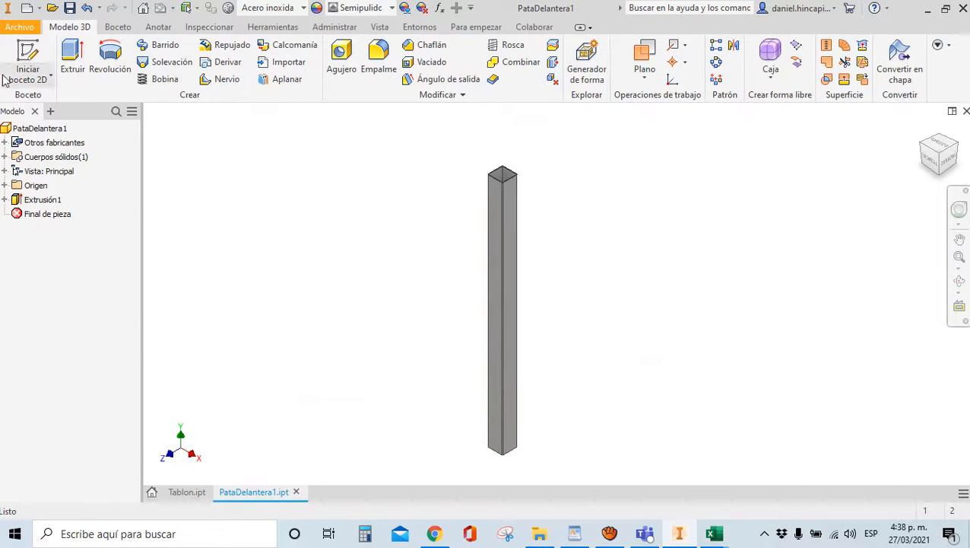
Minimize Inventor and open the EJM CLASE - MESA folder from the desktop
click(540, 534)
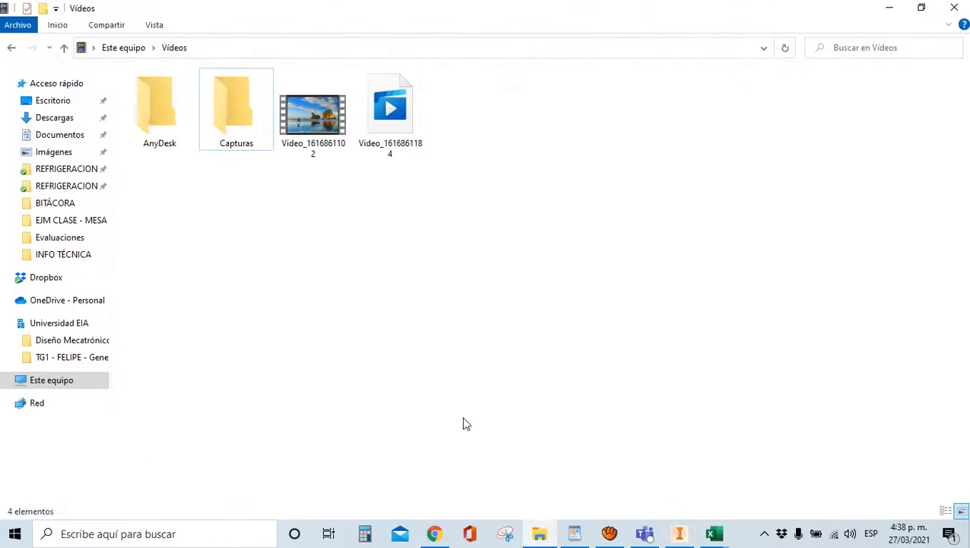
click(954, 8)
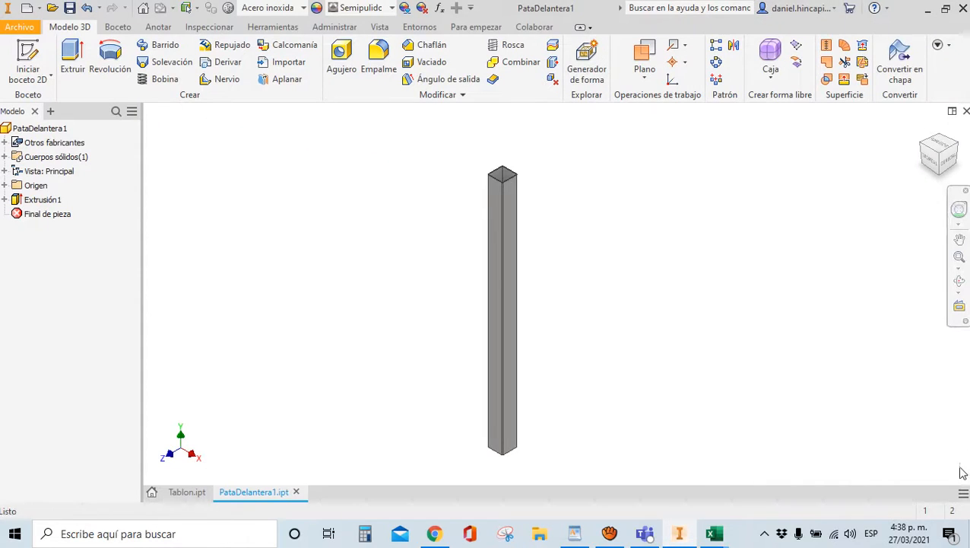
click(968, 533)
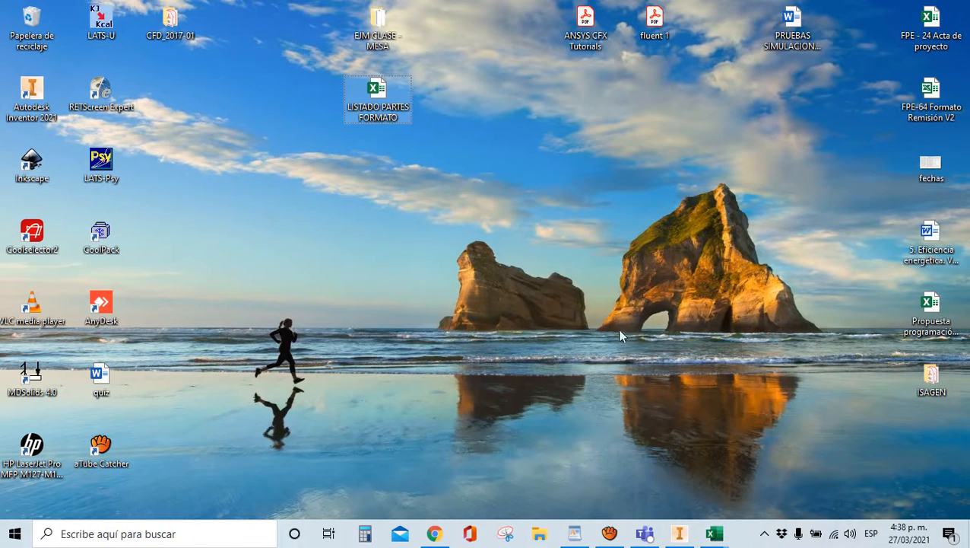
double_click(380, 46)
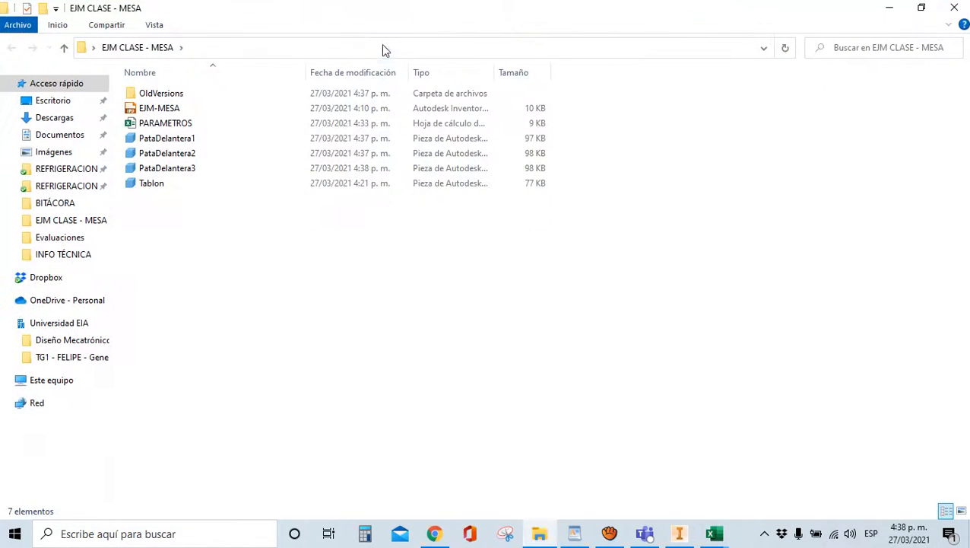
Rename PataDelantera3 to PataTrasera1 and minimize File Explorer
click(174, 167)
click(169, 168)
click(164, 168)
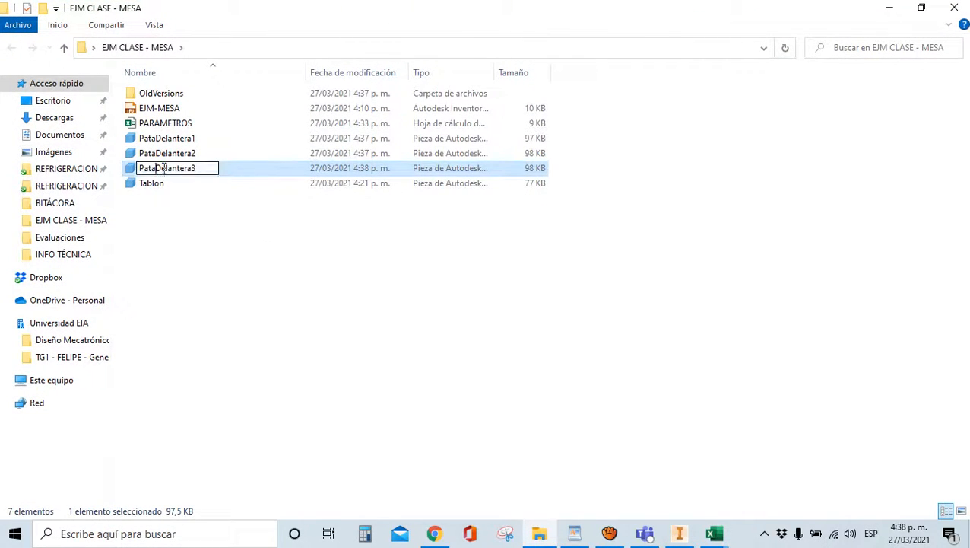
drag(156, 168, 220, 168)
text(Trasera1)
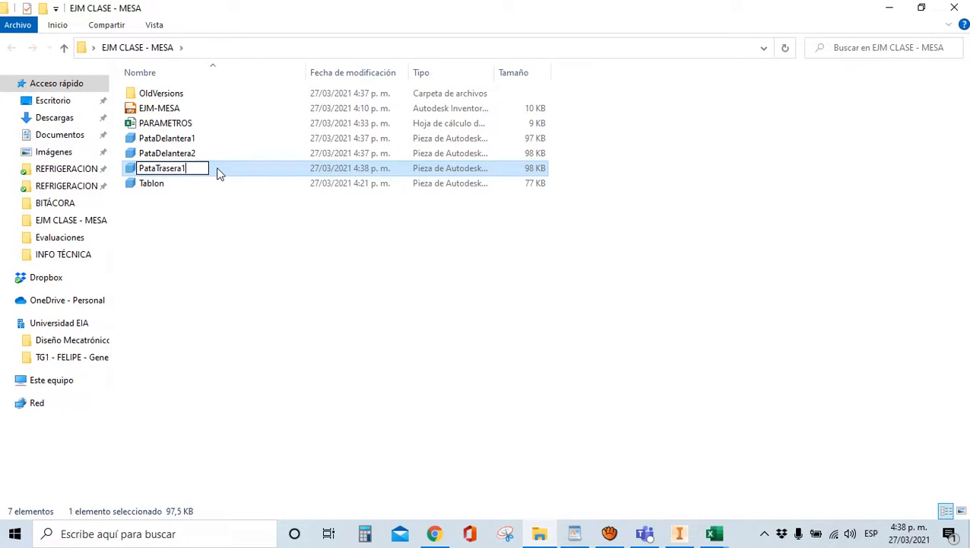
click(326, 284)
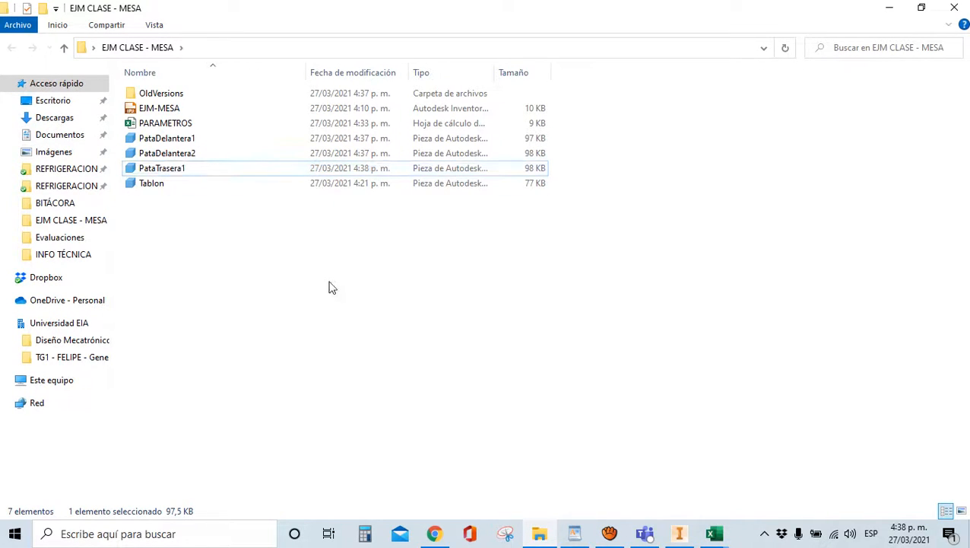
click(539, 533)
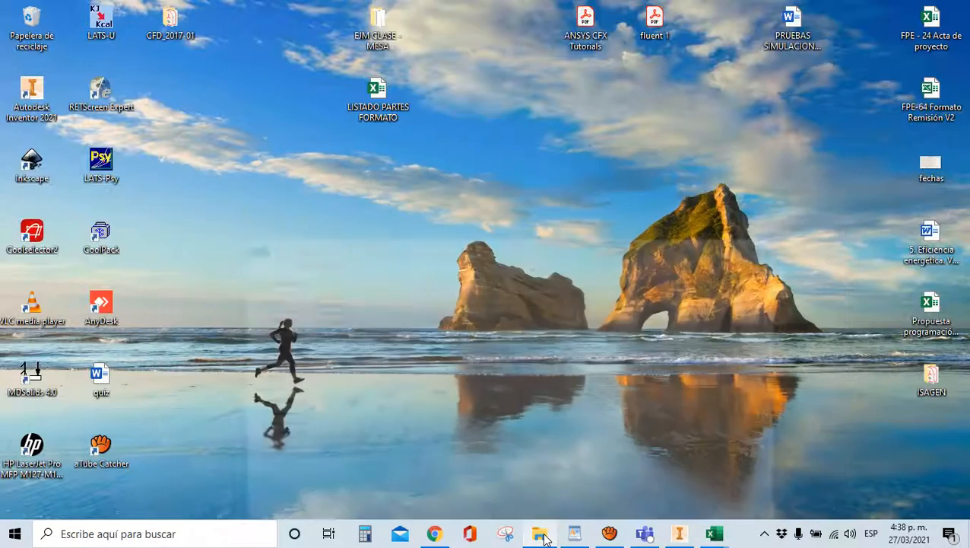
Back in Inventor, save a copy of the part as PataTrasera2 beside PataTrasera1
click(682, 533)
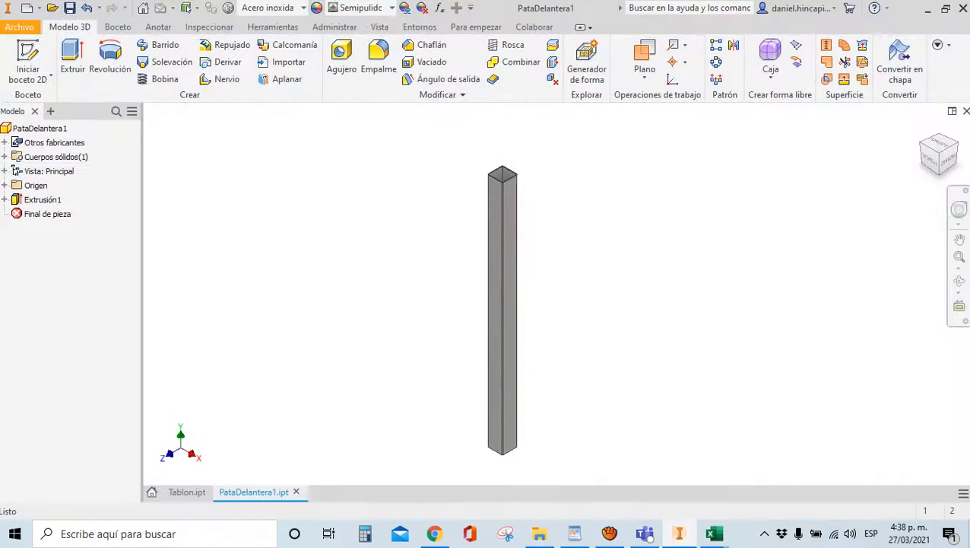
click(20, 28)
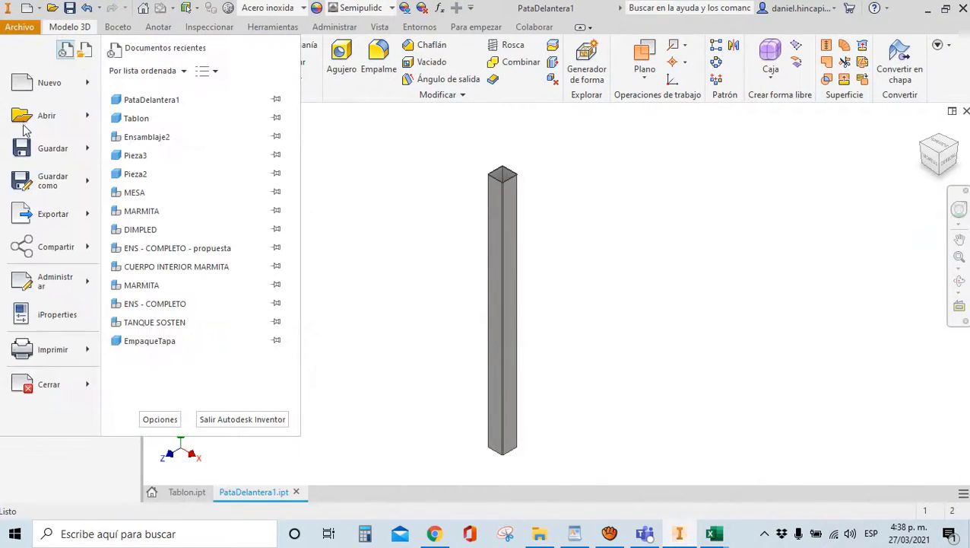
click(35, 185)
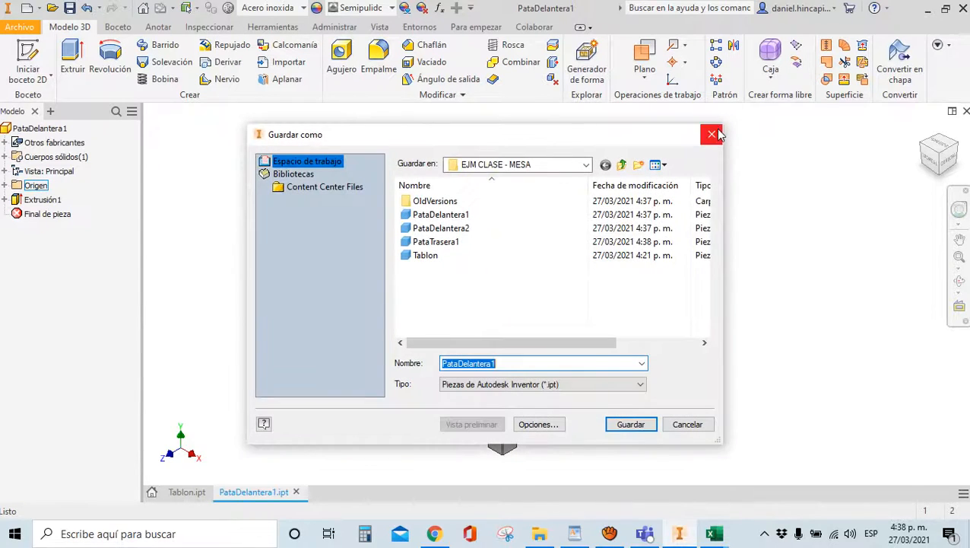
click(707, 136)
click(20, 28)
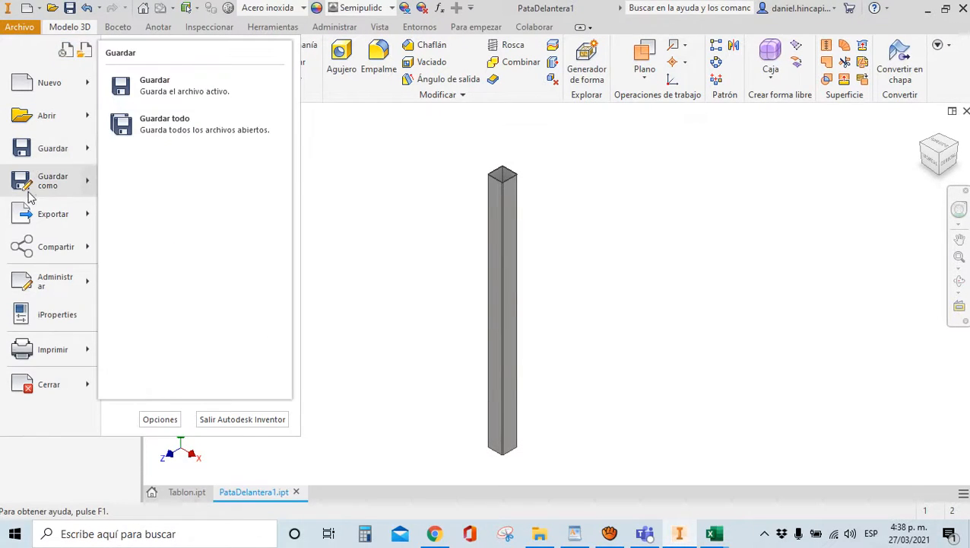
mouse_move(35, 190)
click(159, 153)
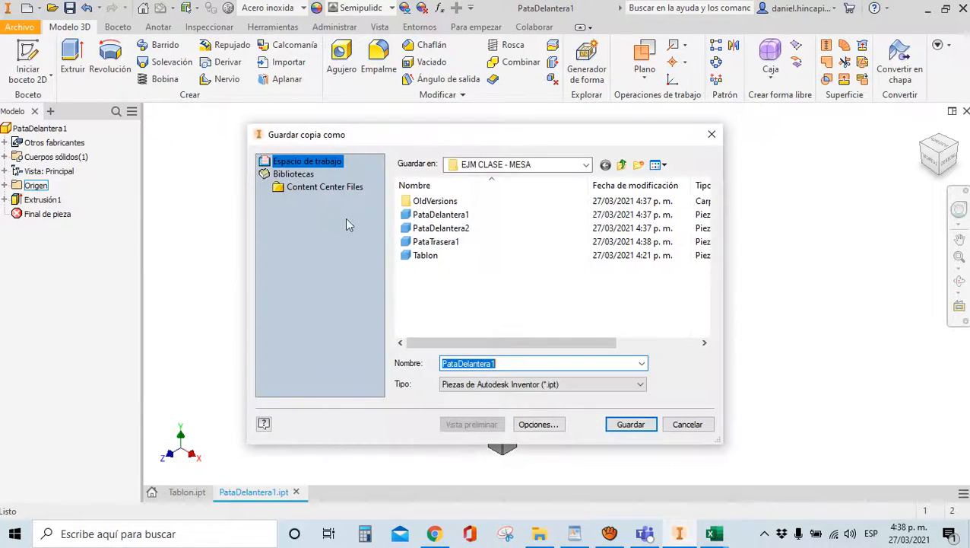
click(460, 244)
click(496, 363)
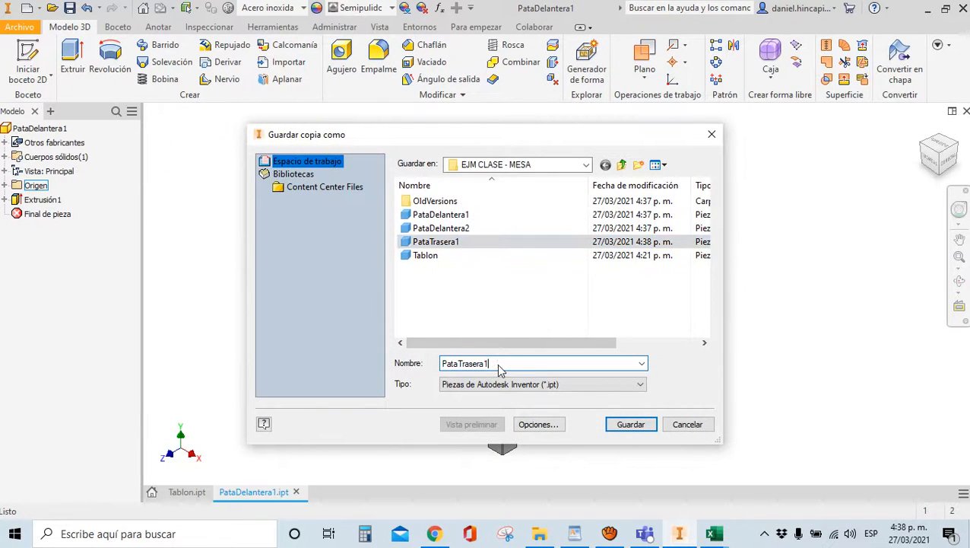
key(BackSpace)
text(2)
click(630, 426)
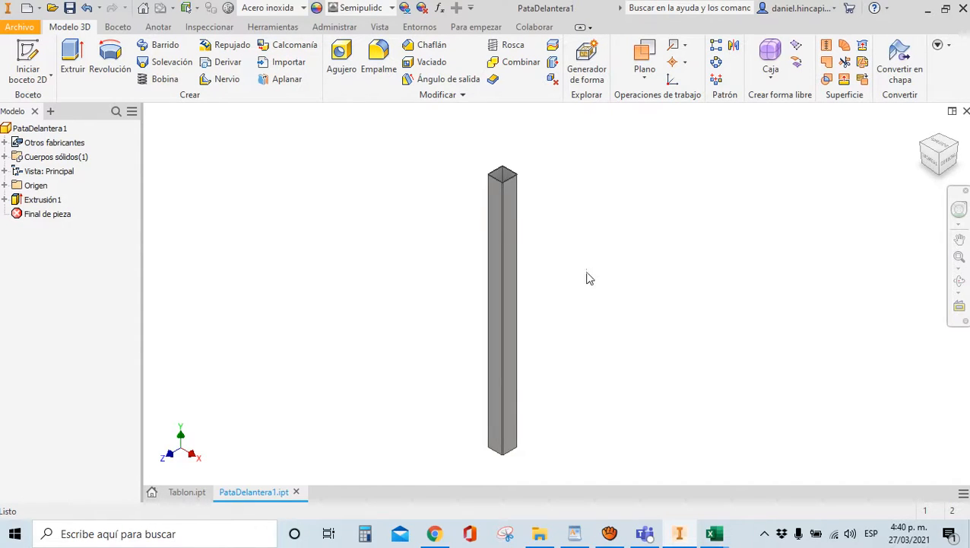
Create a new Normal.ipt part and start a 2D sketch on the XY plane
click(27, 10)
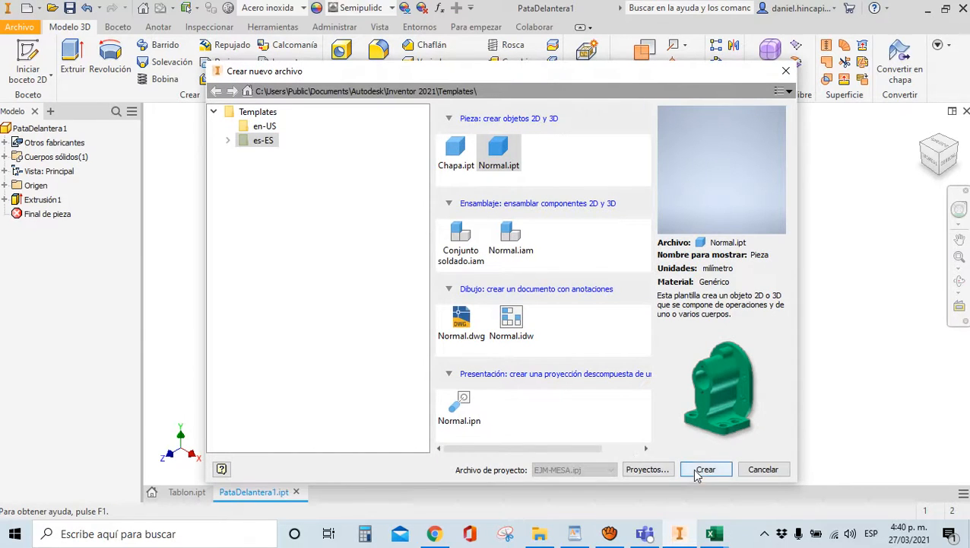
click(698, 470)
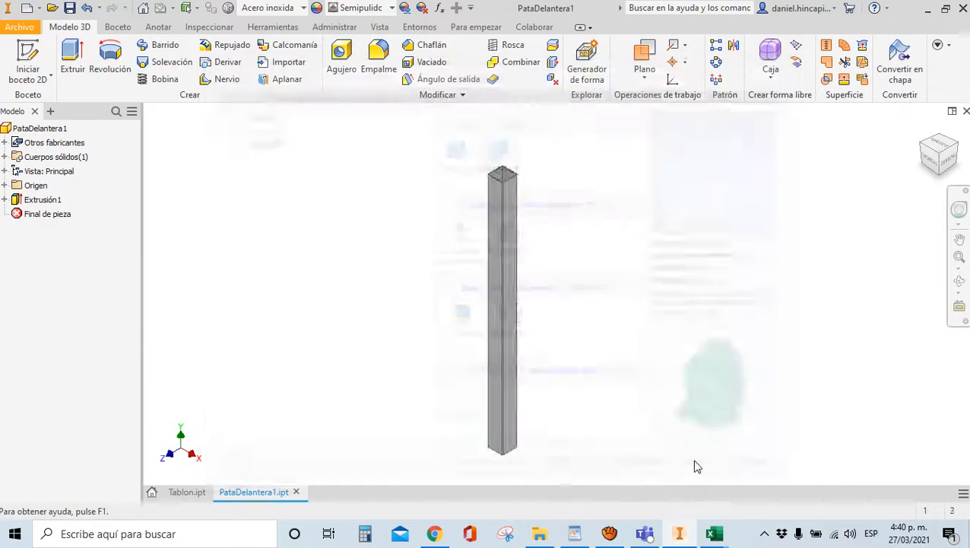
click(27, 55)
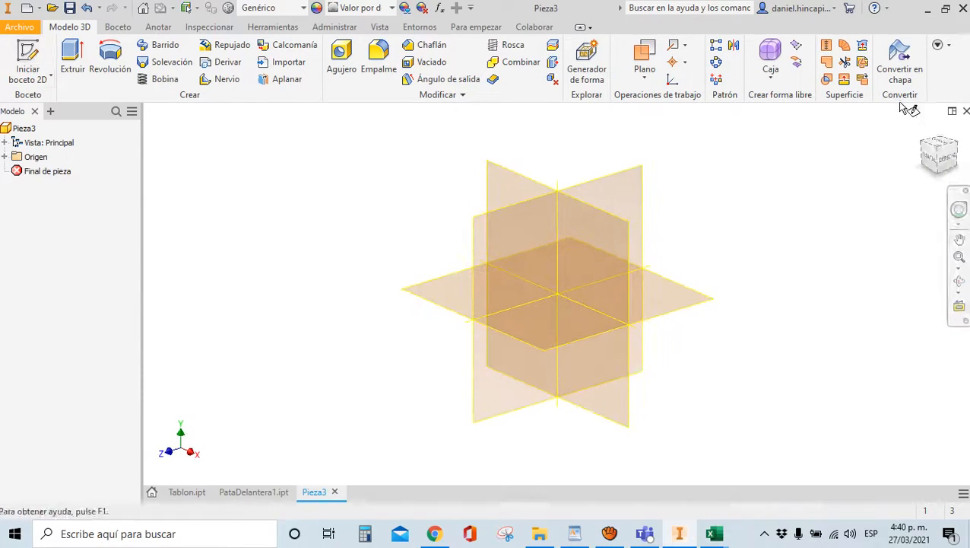
click(924, 131)
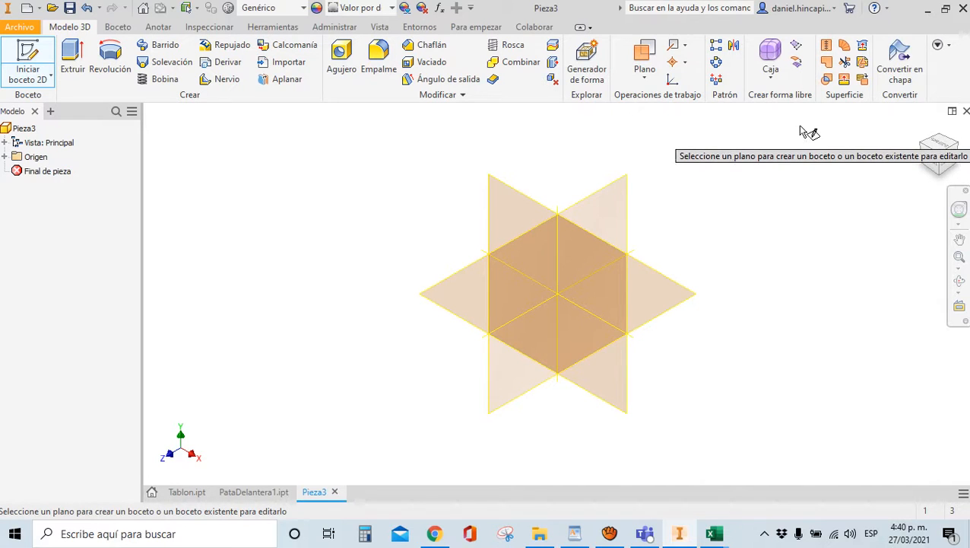
click(523, 211)
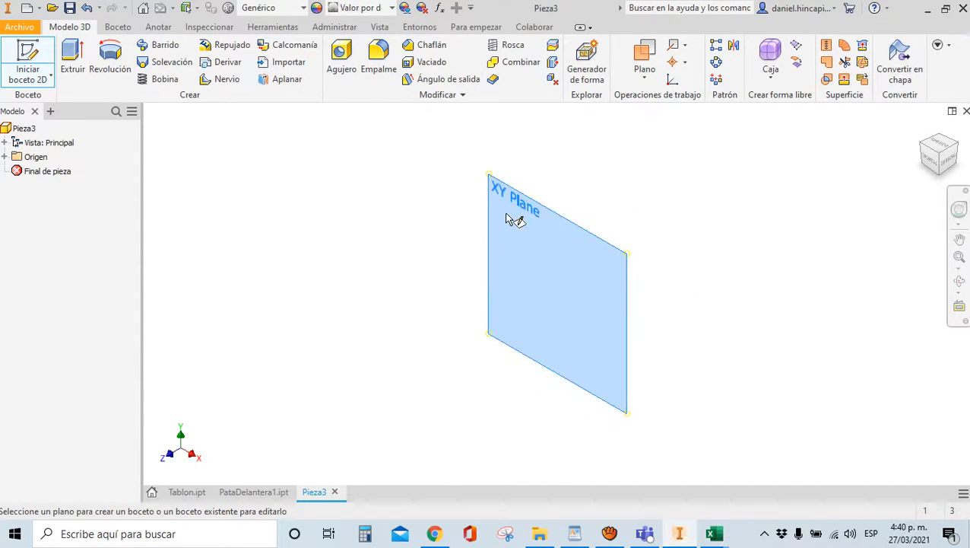
Draw a centre-point rectangle and finish the sketch
click(199, 64)
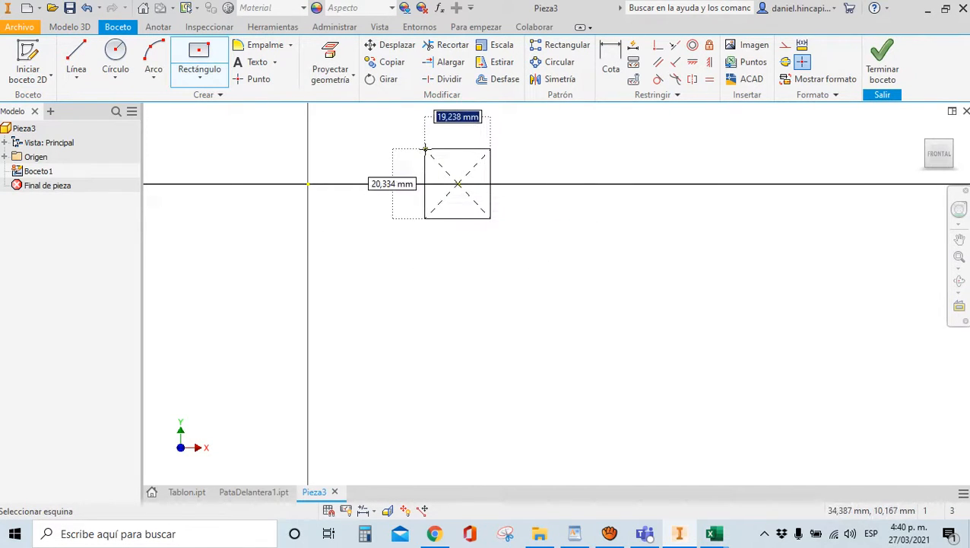
click(423, 146)
scroll(541, 286, up, 3)
scroll(494, 219, down, 4)
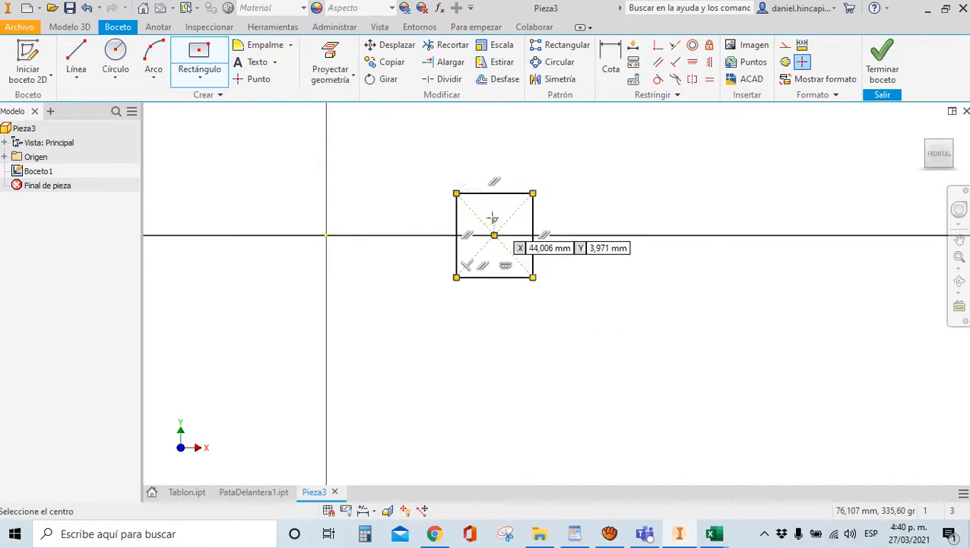
click(708, 81)
click(867, 88)
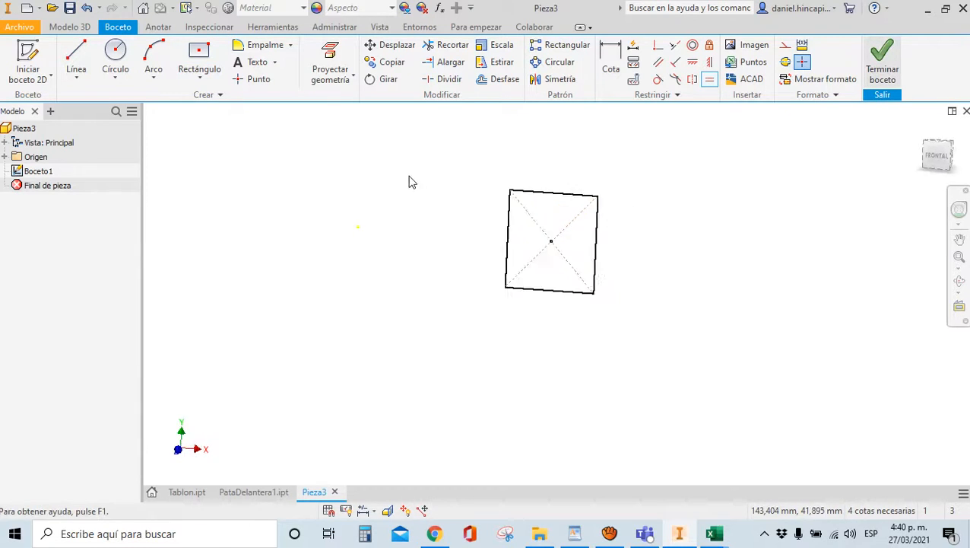
Save the part as MarcoSuperior and link PARAMETROS.xlsx in the Parameters table
click(70, 8)
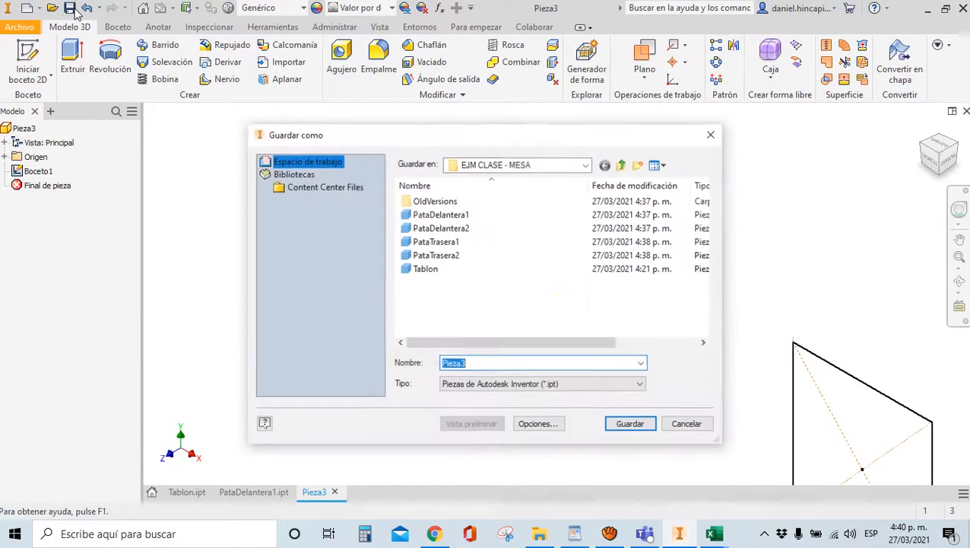
text(MarcoSuperior)
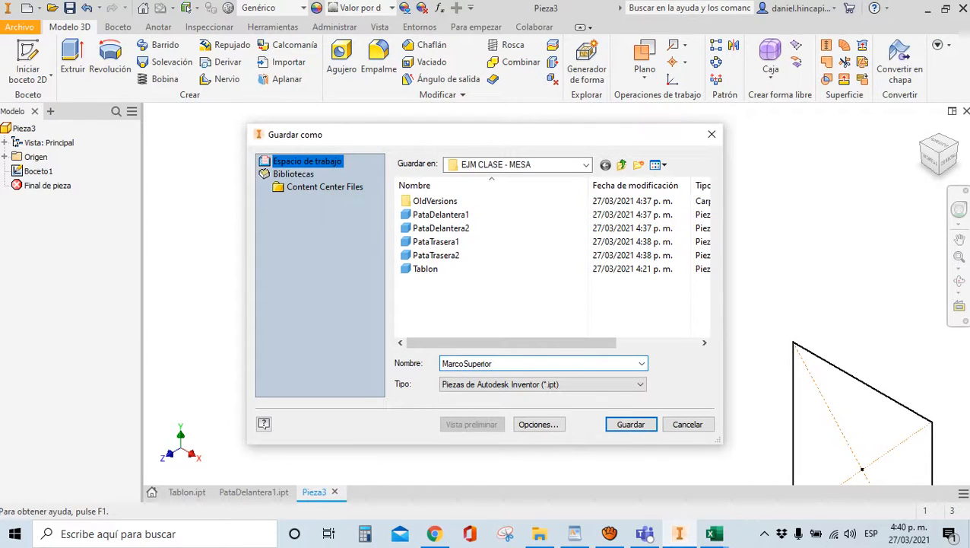
click(630, 423)
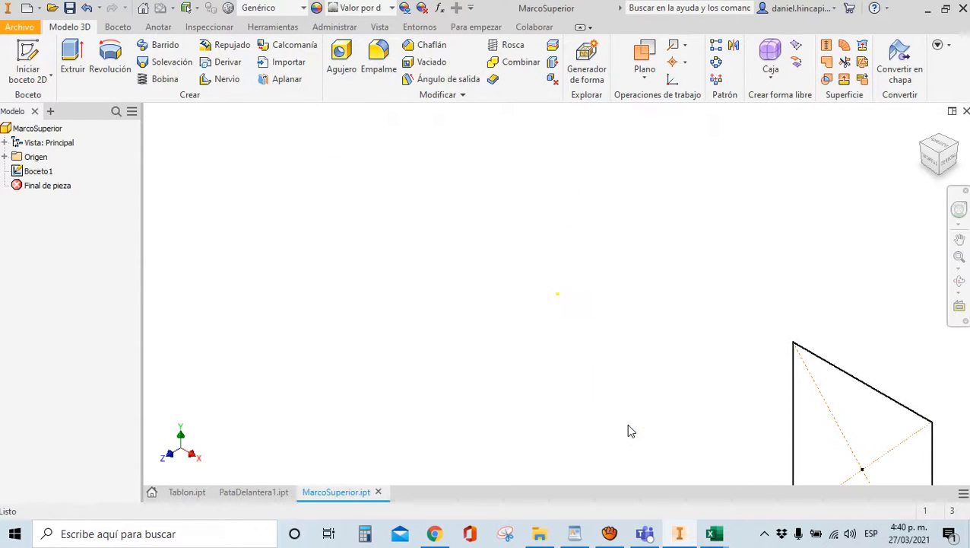
click(335, 26)
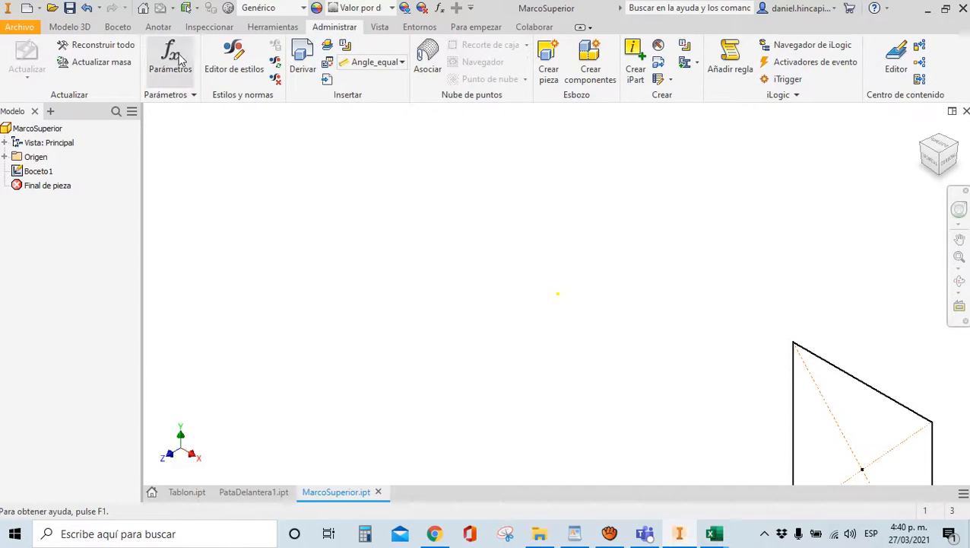
click(172, 60)
click(233, 369)
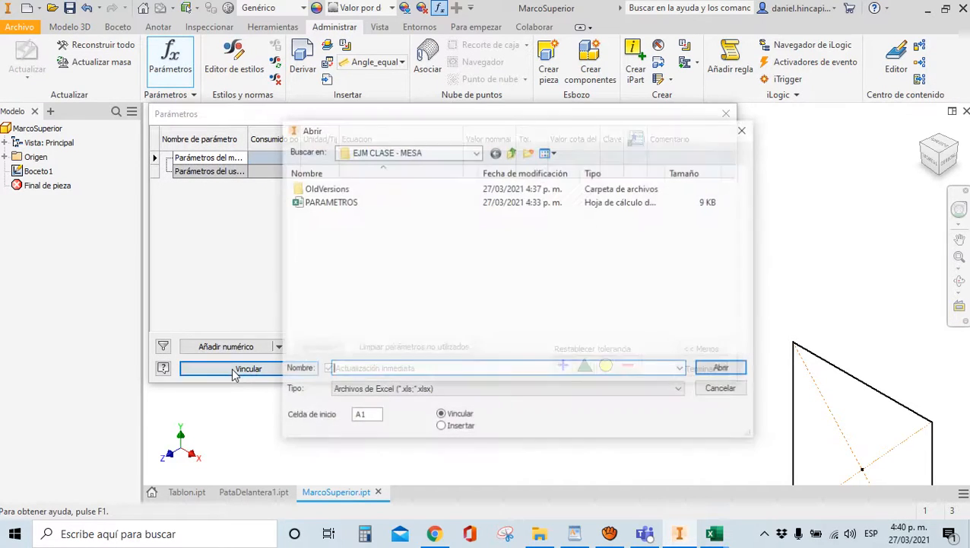
double_click(320, 201)
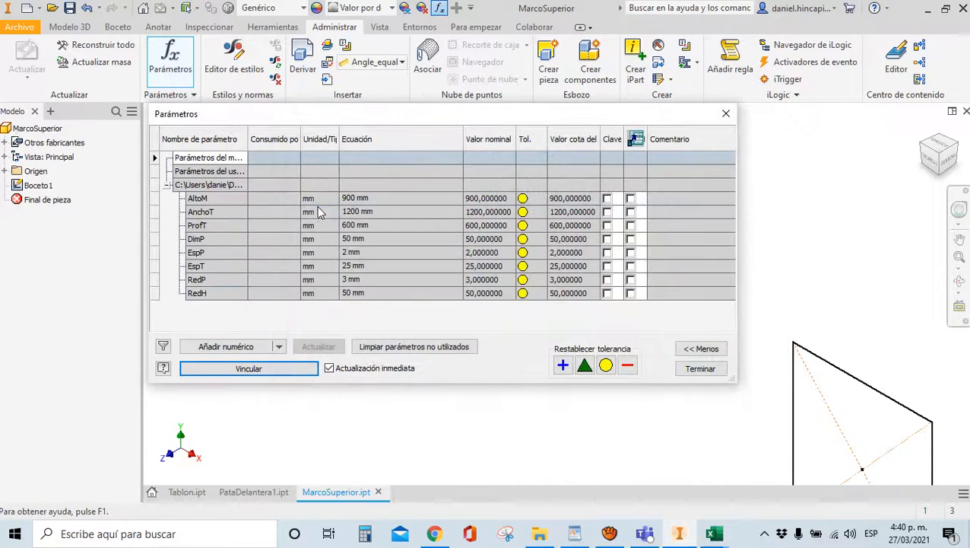
click(689, 372)
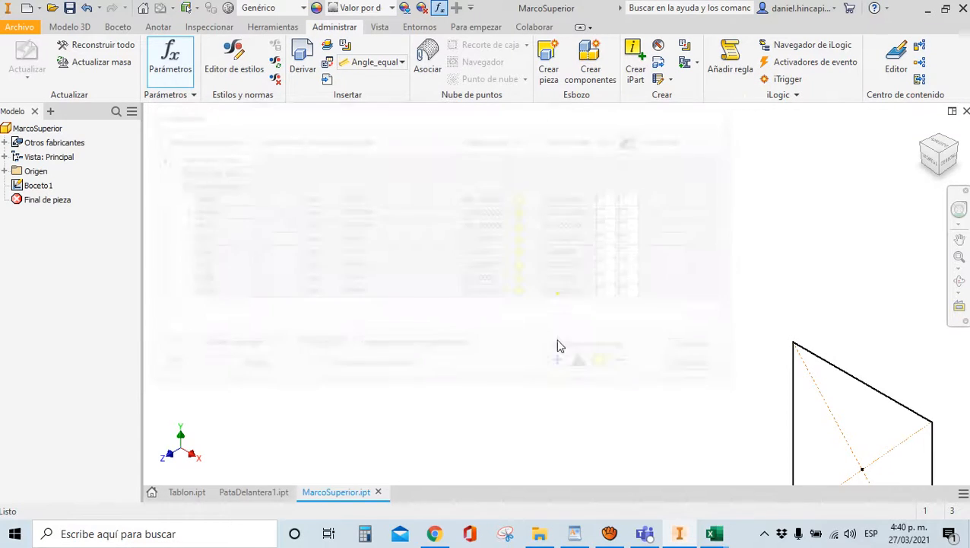
In Boceto1, make the rectangle's top and right sides equal to form a square
double_click(37, 185)
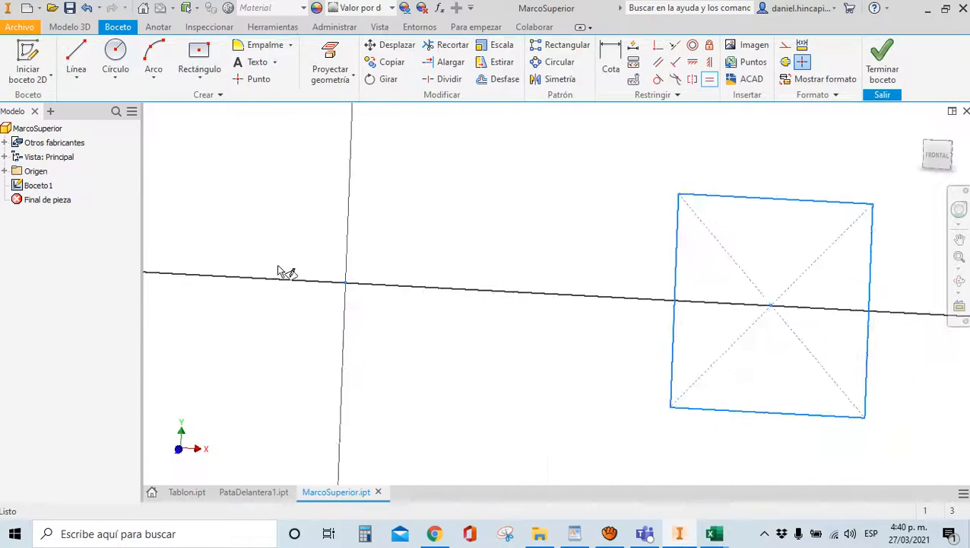
click(710, 80)
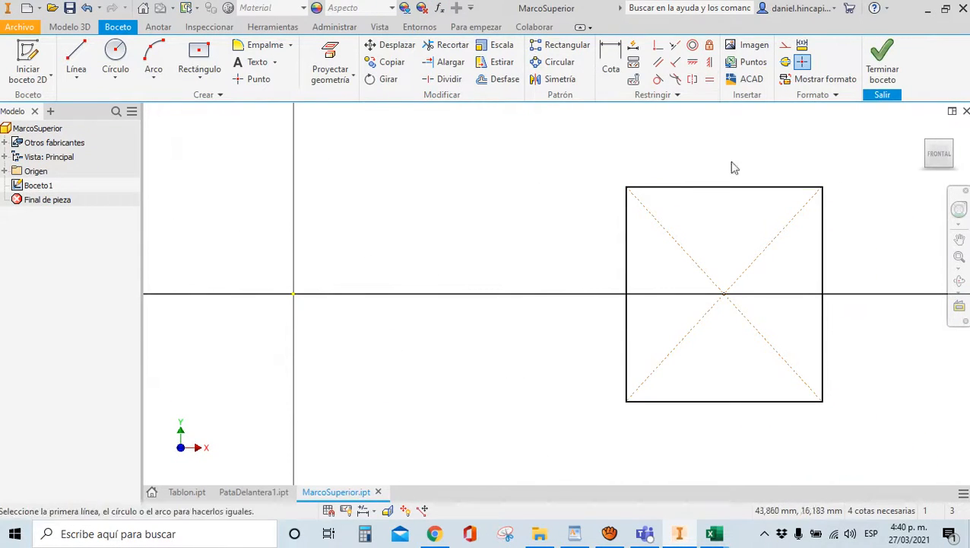
click(752, 187)
click(825, 225)
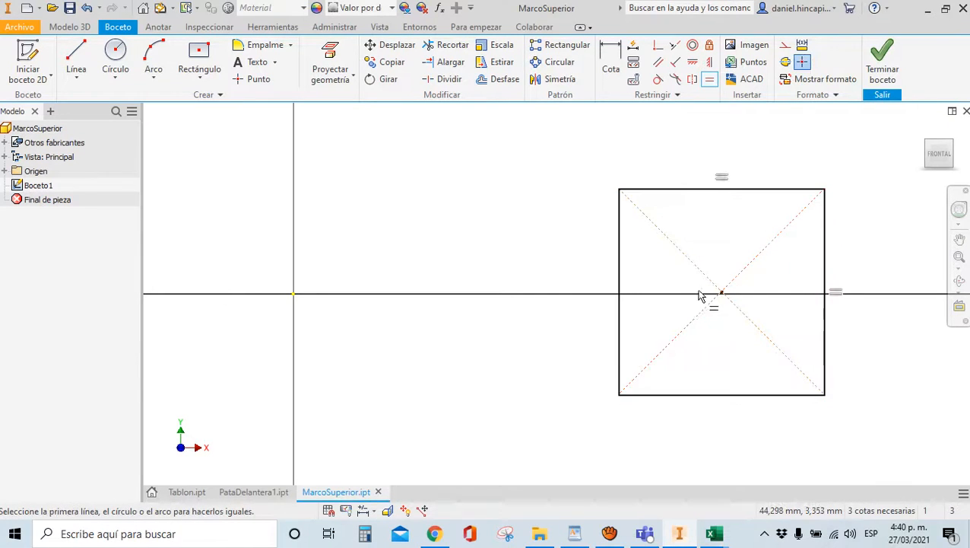
scroll(412, 201, down, 2)
scroll(561, 230, up, 2)
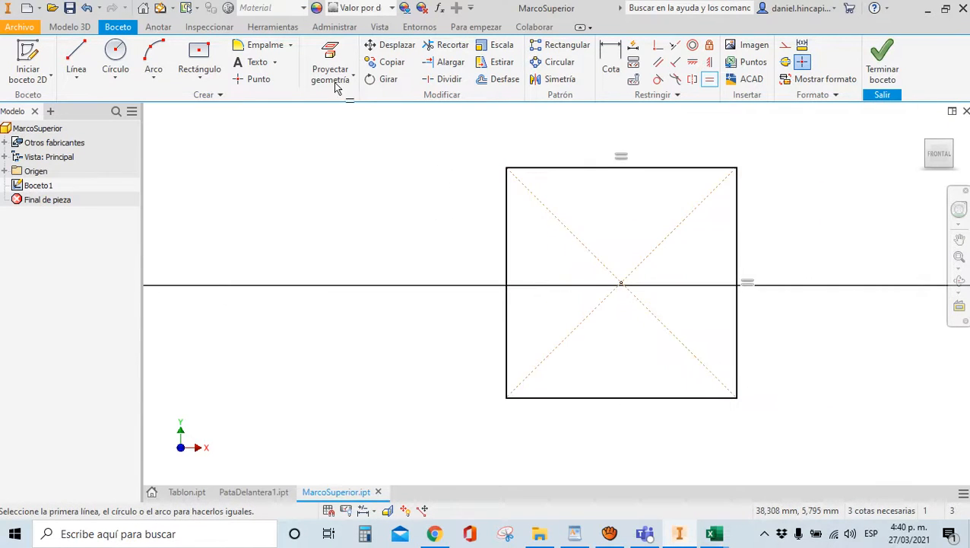
Fillet all four corners of the square with radius RedP
click(259, 45)
scroll(517, 175, up, 2)
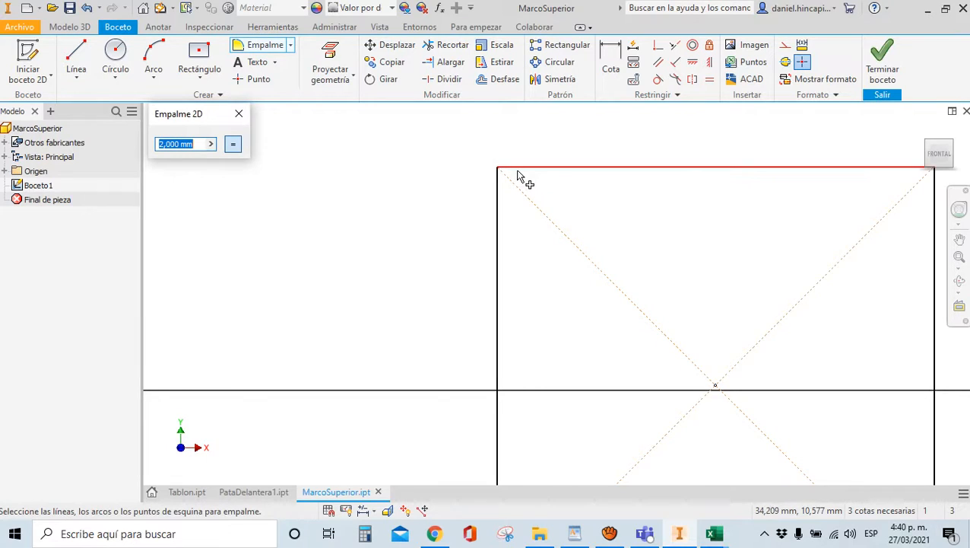
text(RedP)
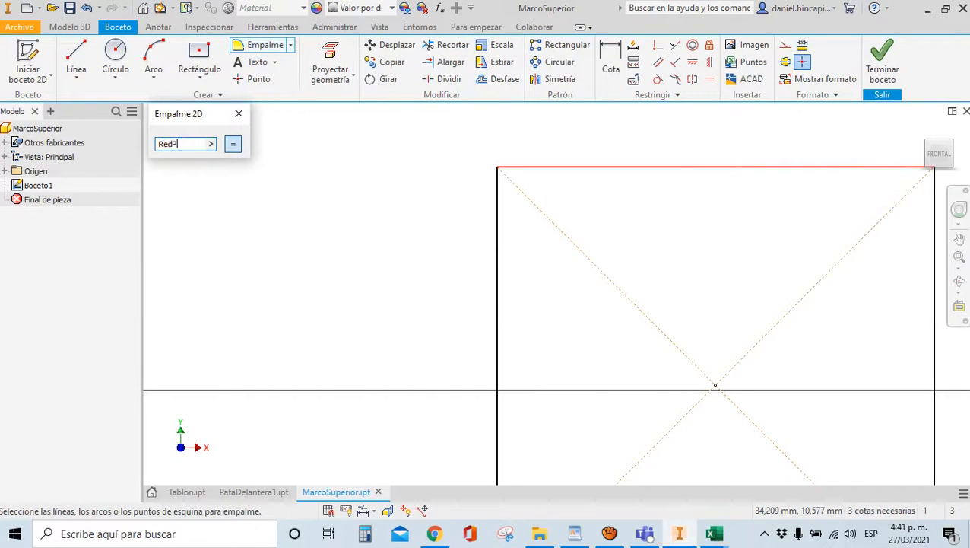
click(500, 205)
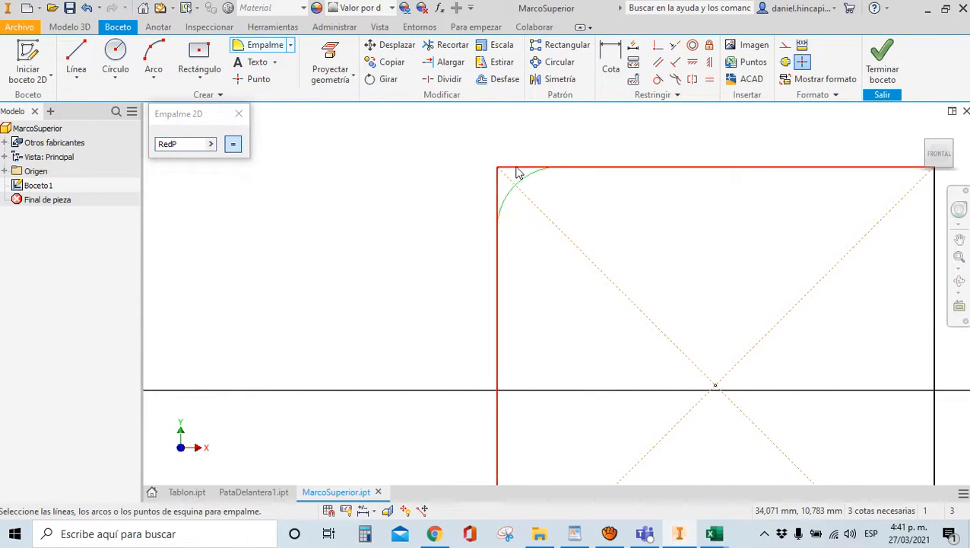
click(515, 169)
scroll(525, 176, down, 2)
click(550, 181)
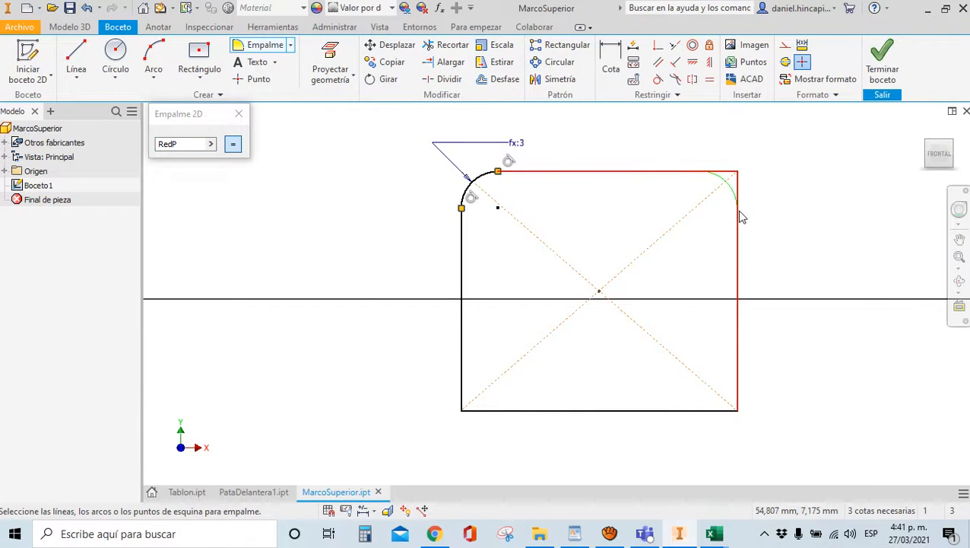
click(739, 236)
click(708, 416)
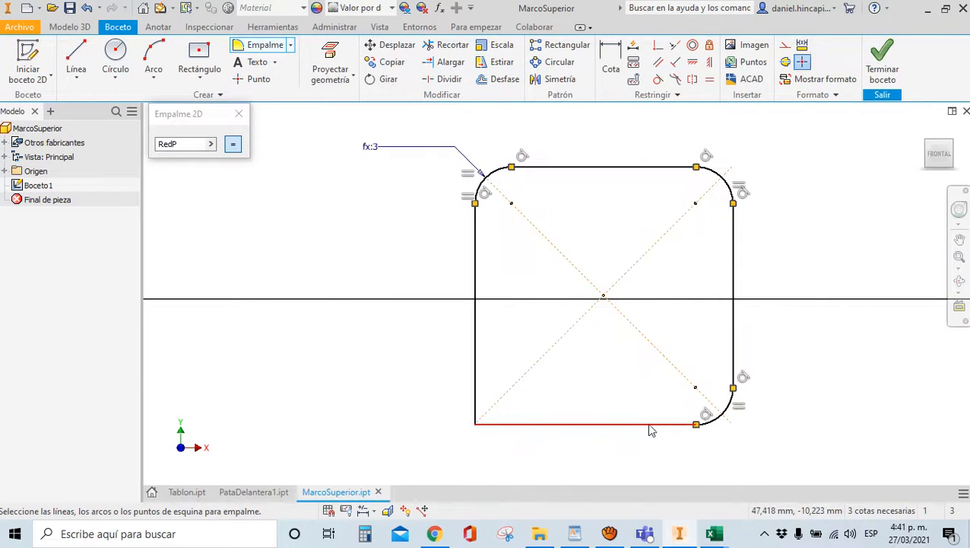
click(472, 367)
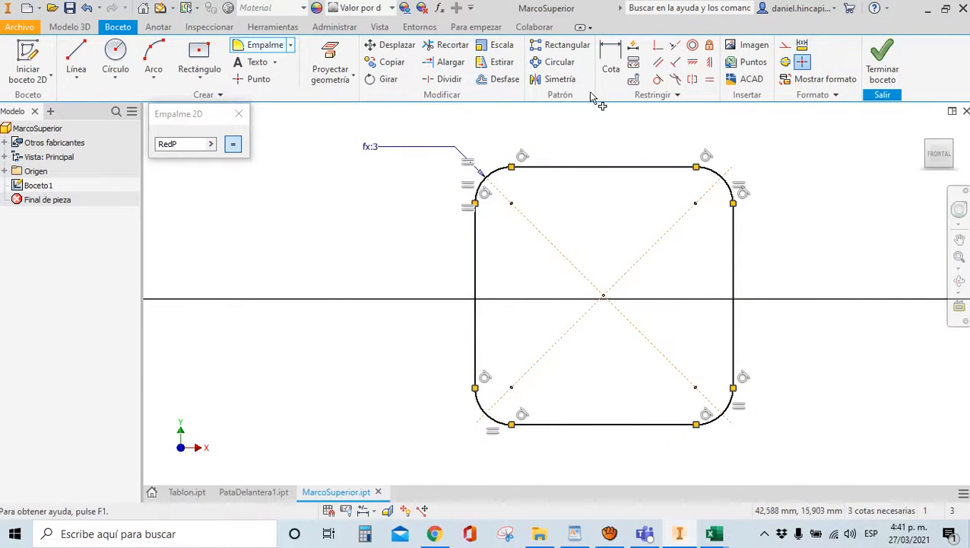
click(613, 65)
Dimension the square's width as the DimP parameter
click(475, 217)
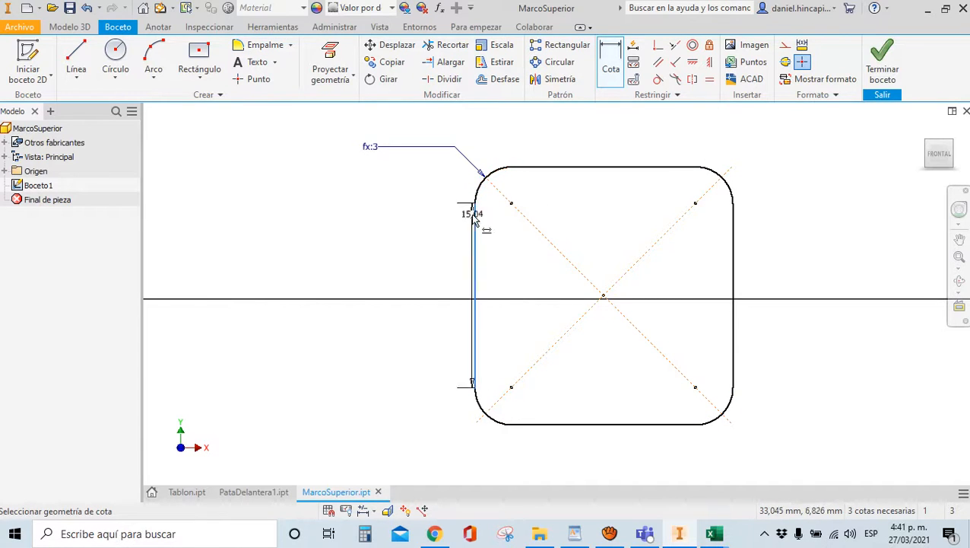
click(734, 235)
scroll(707, 272, up, 4)
click(661, 179)
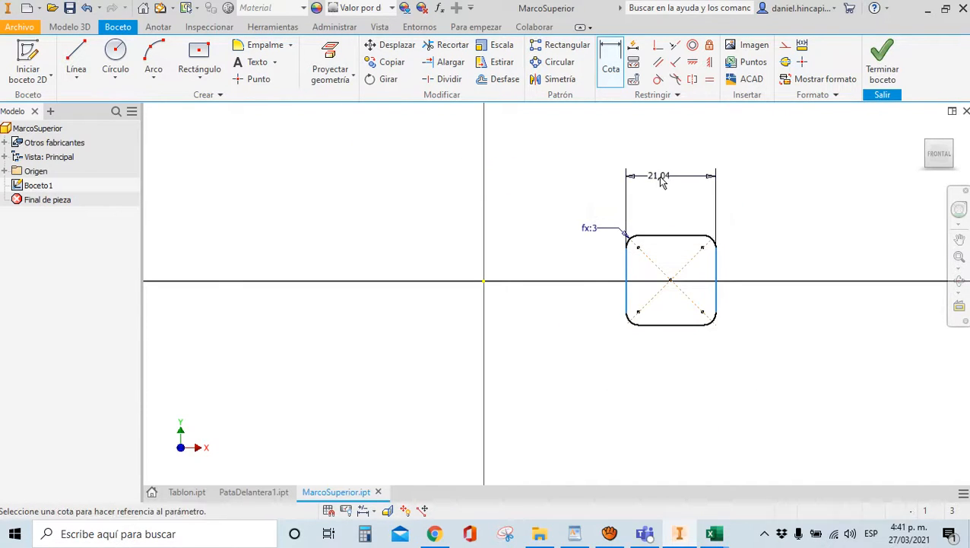
text(DimP)
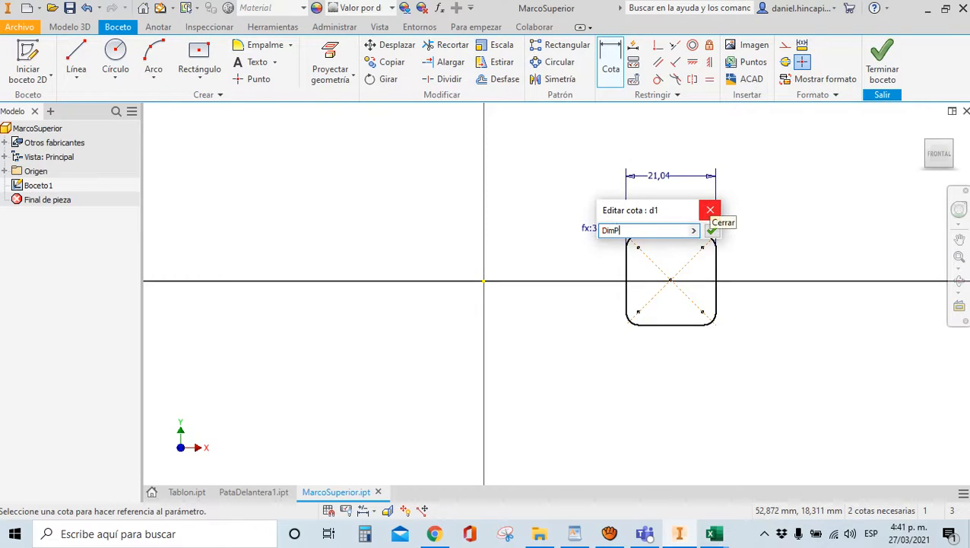
key(Return)
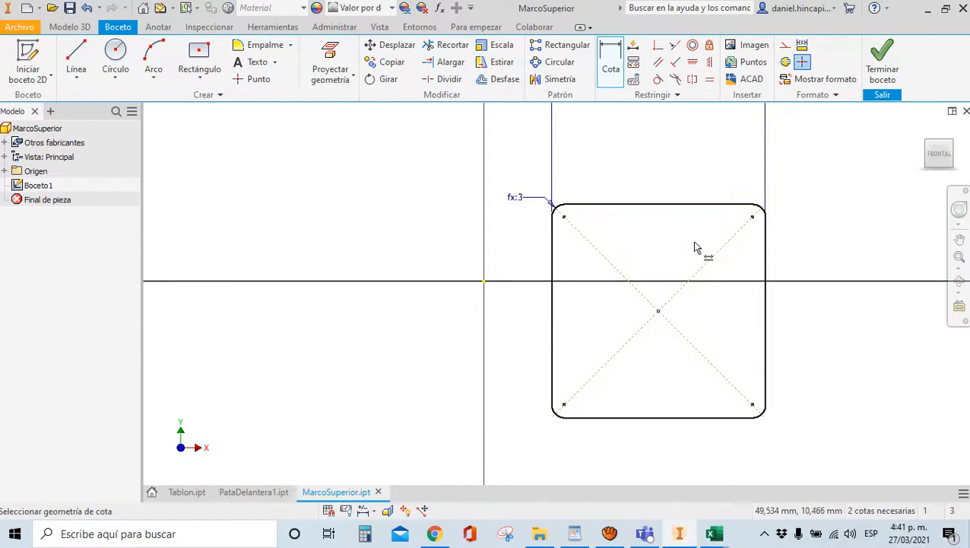
scroll(468, 306, up, 3)
scroll(563, 198, down, 3)
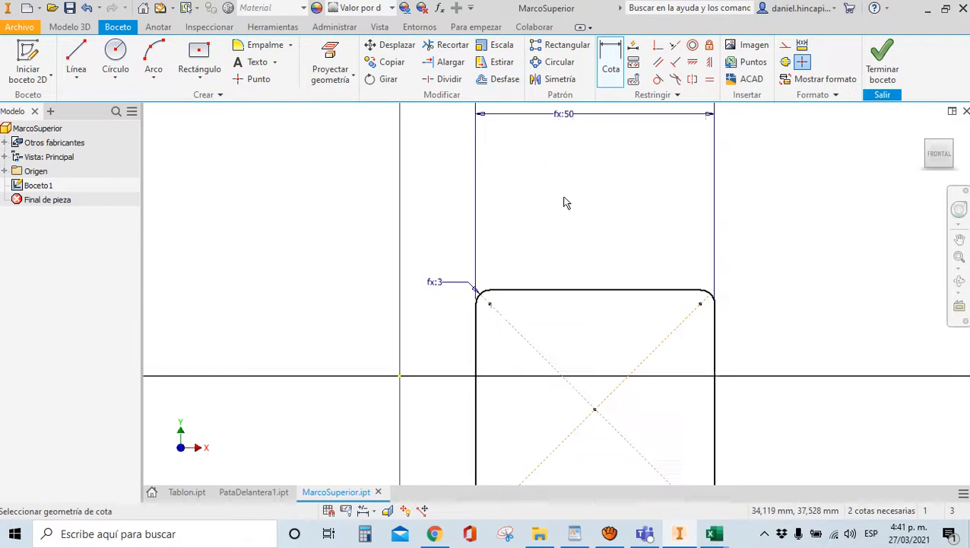
Offset the rounded square outline inward by EspP
click(504, 79)
scroll(674, 346, down, 3)
scroll(671, 238, down, 3)
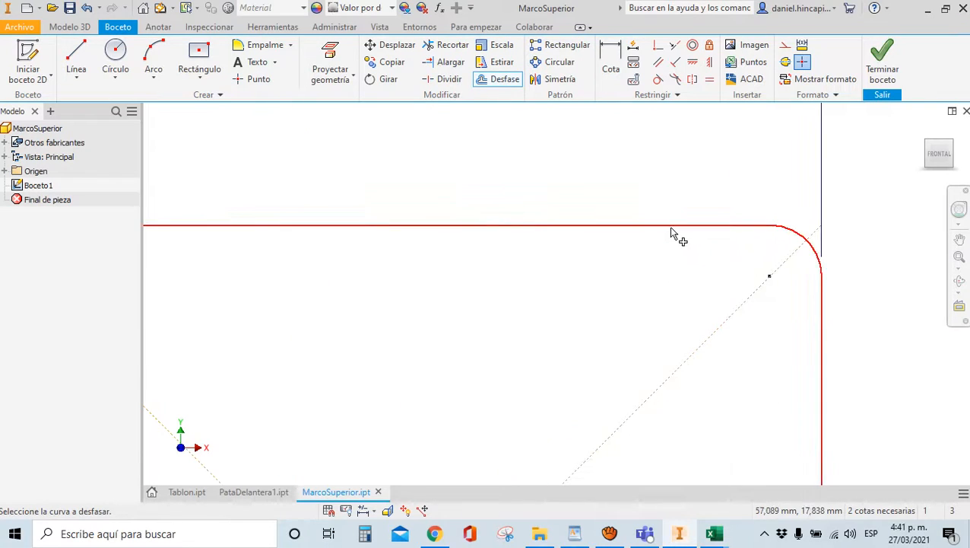
click(668, 226)
text(EspP)
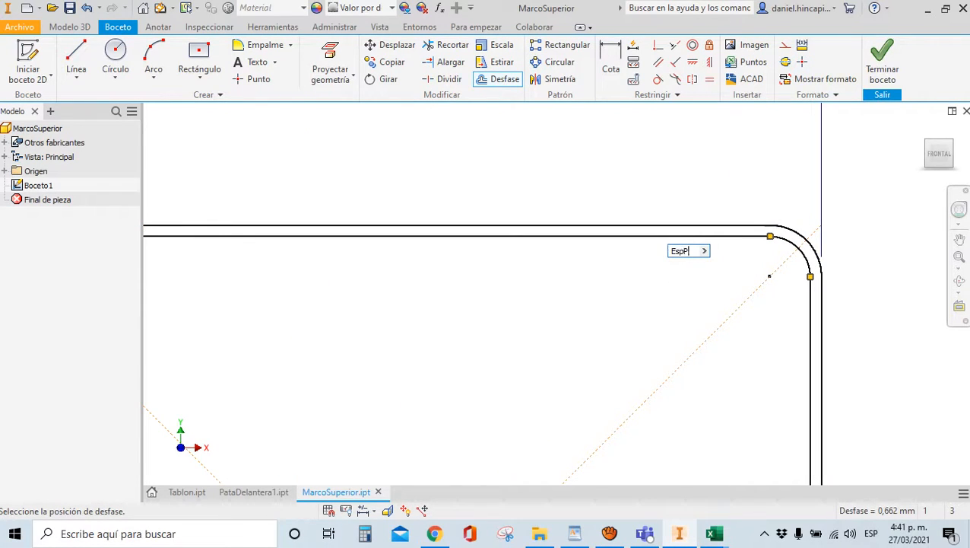
key(Return)
scroll(656, 236, up, 5)
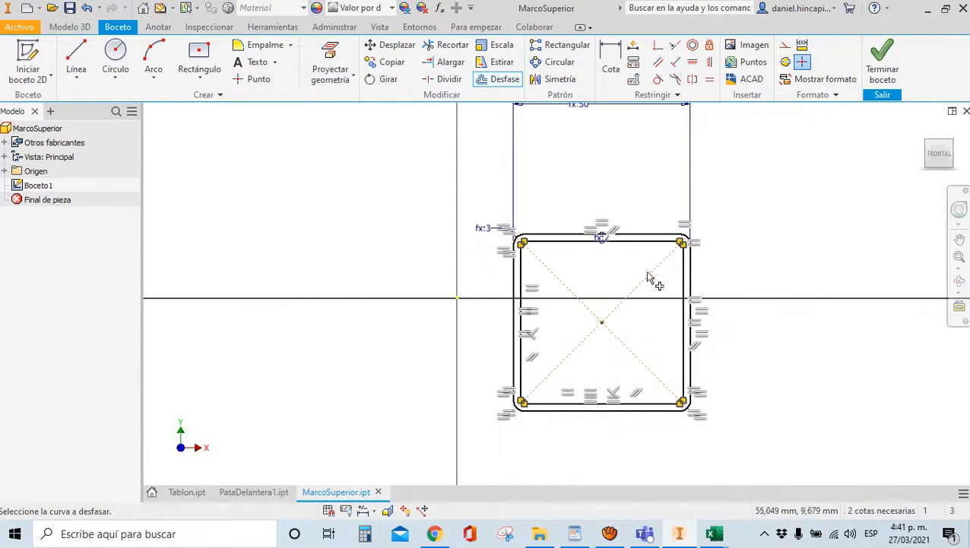
Constrain the square's centre horizontal with the origin and drag it to the right
click(692, 61)
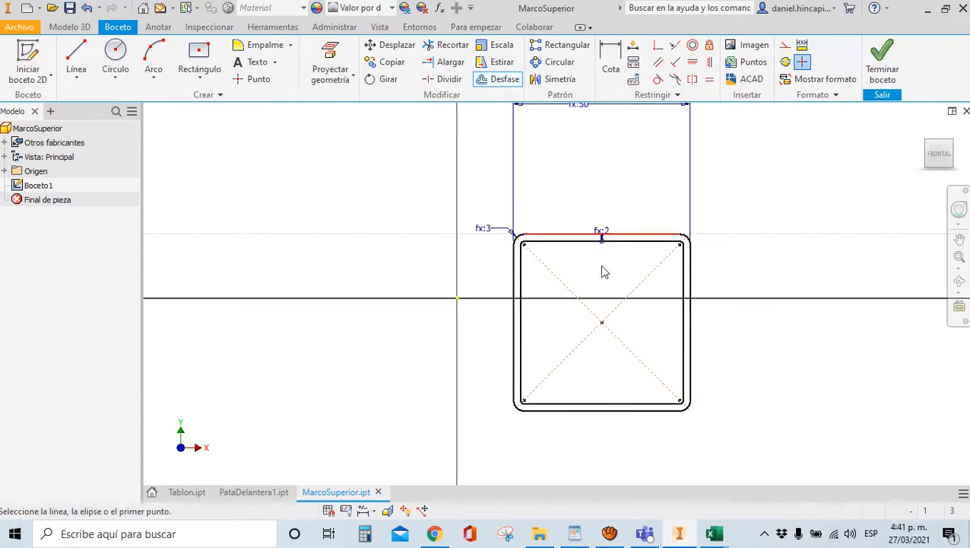
click(603, 321)
click(457, 298)
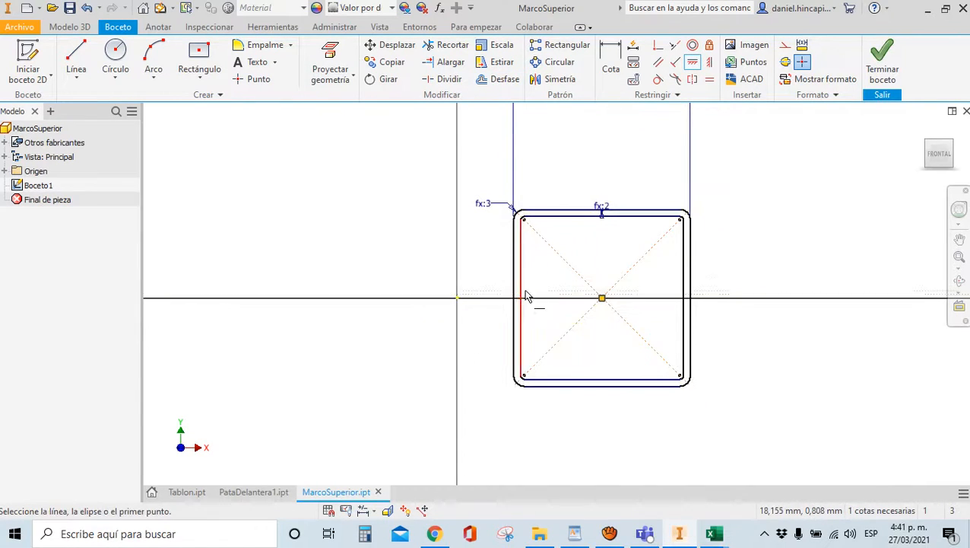
scroll(524, 295, up, 3)
key(Escape)
drag(523, 297, 685, 286)
scroll(439, 263, up, 4)
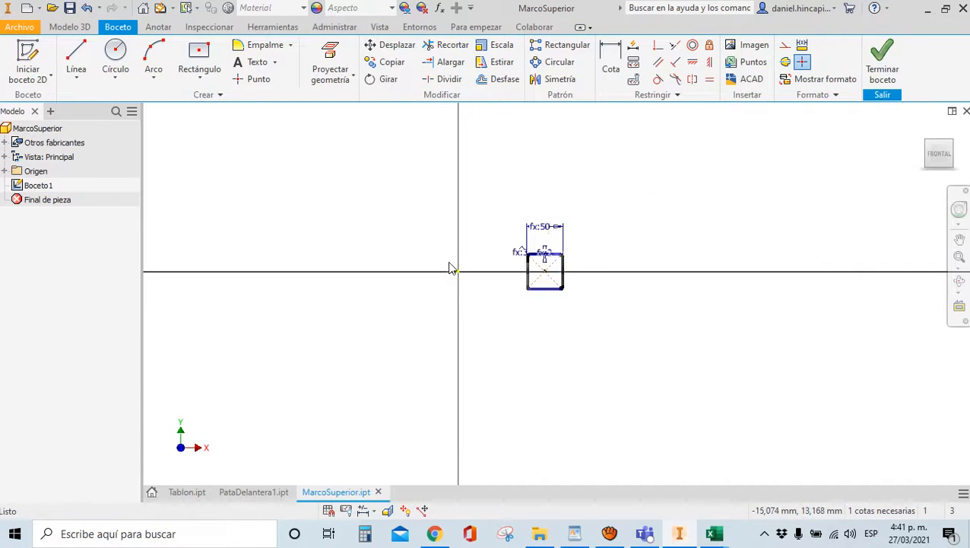
scroll(487, 267, up, 3)
scroll(498, 272, down, 2)
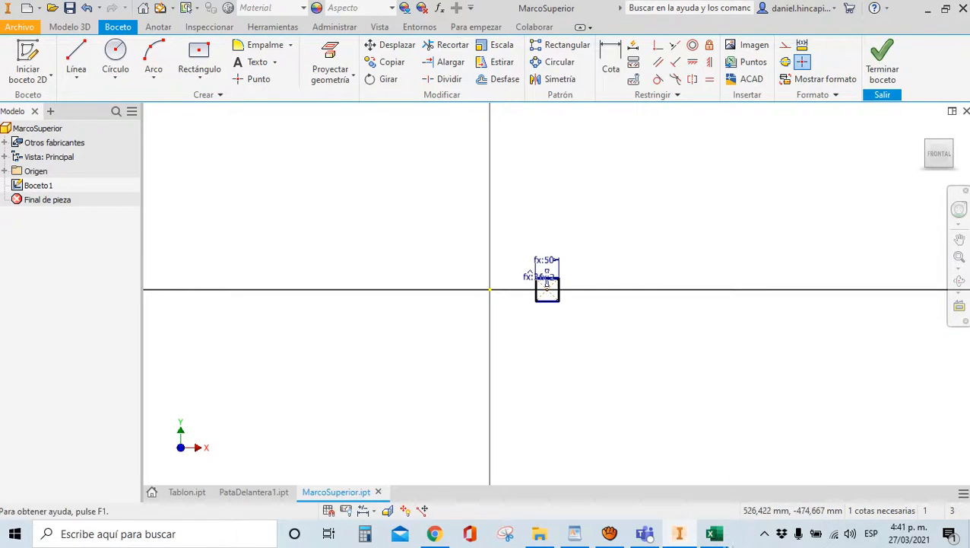
Enter RedAP in A9 and 200 in B9 of the PARAMETROS sheet, then save the workbook
mouse_move(714, 533)
click(667, 492)
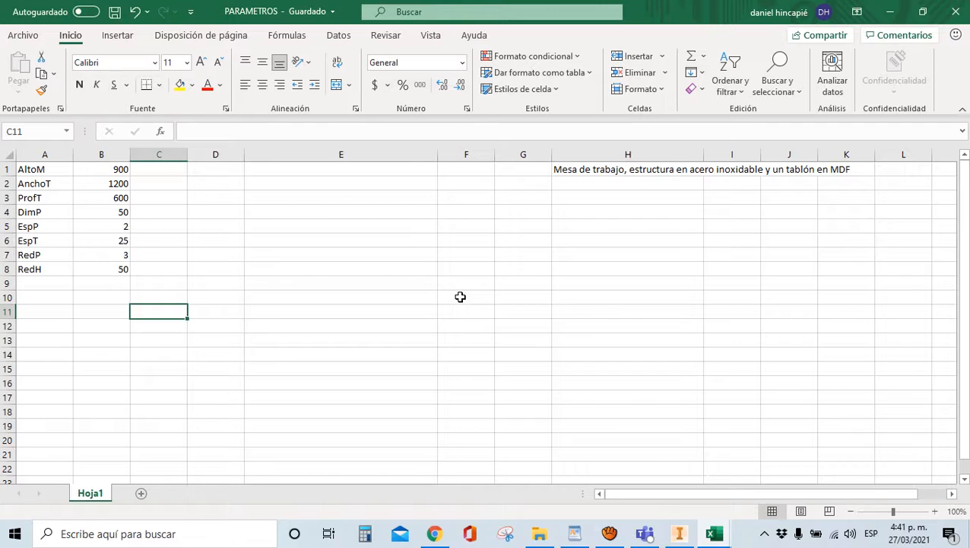
click(34, 282)
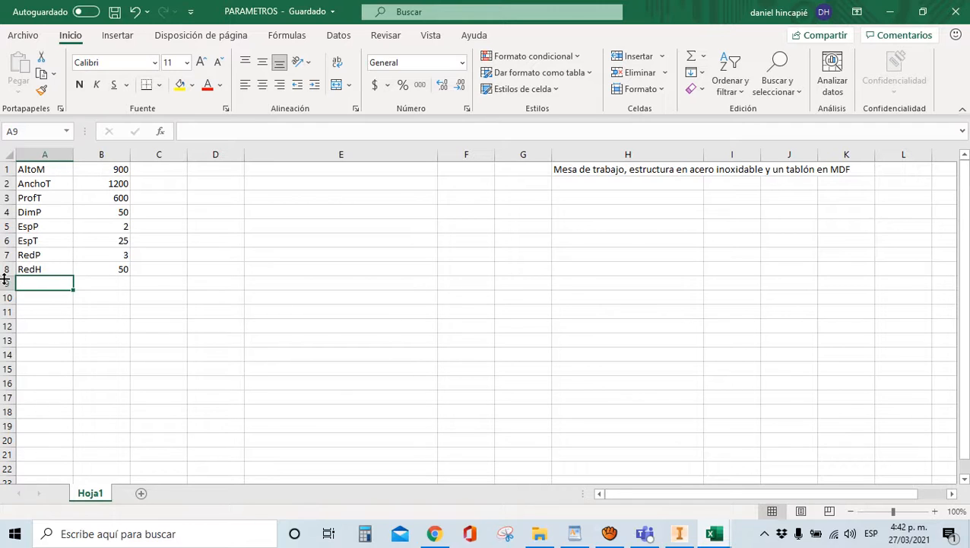
text(RedAP)
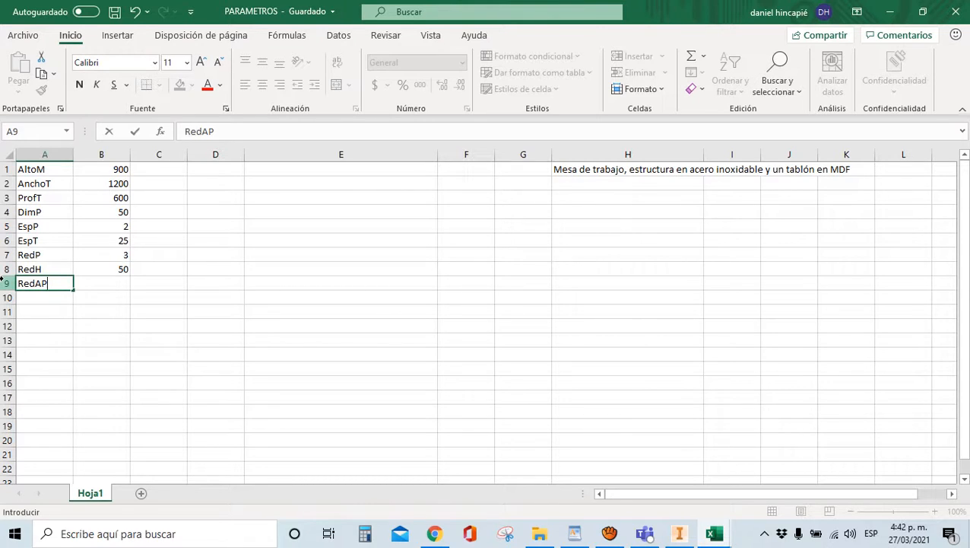
key(Tab)
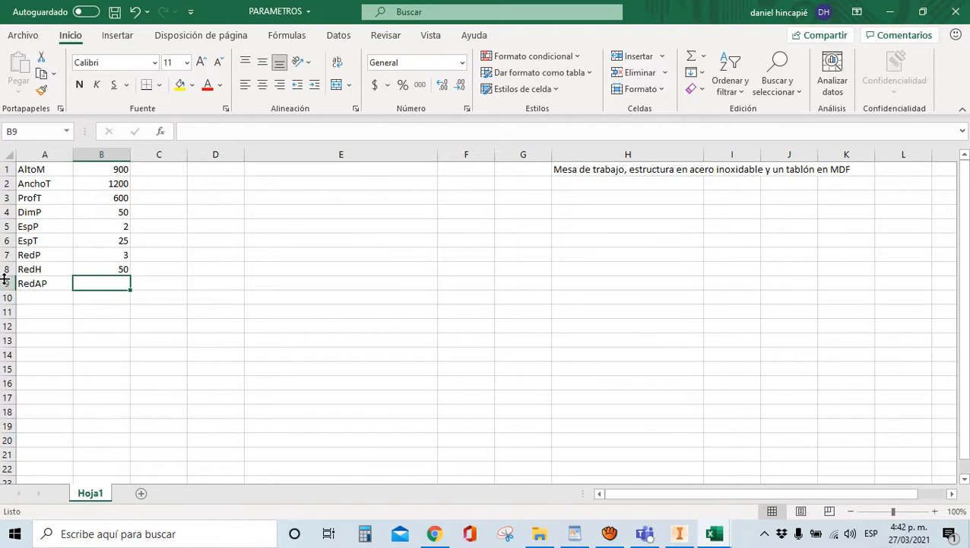
text(200)
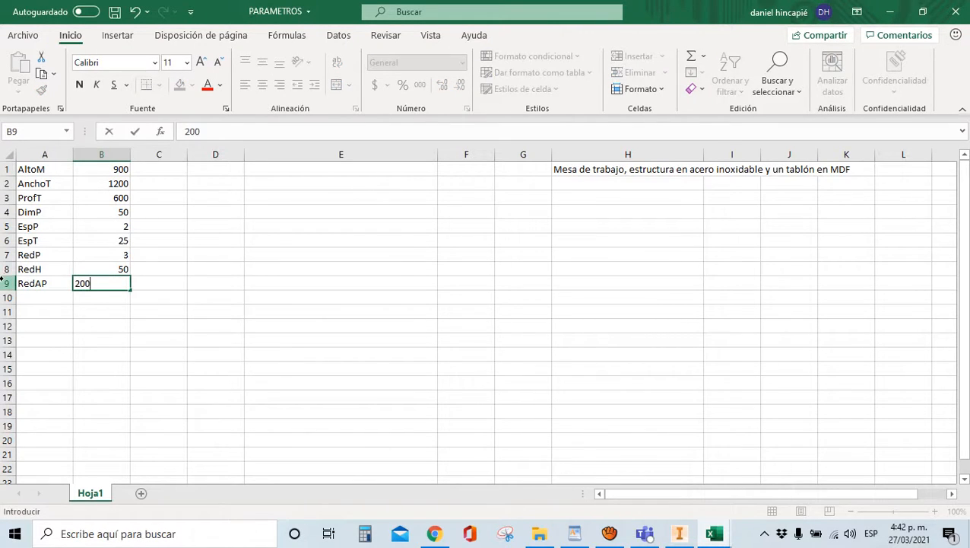
key(Return)
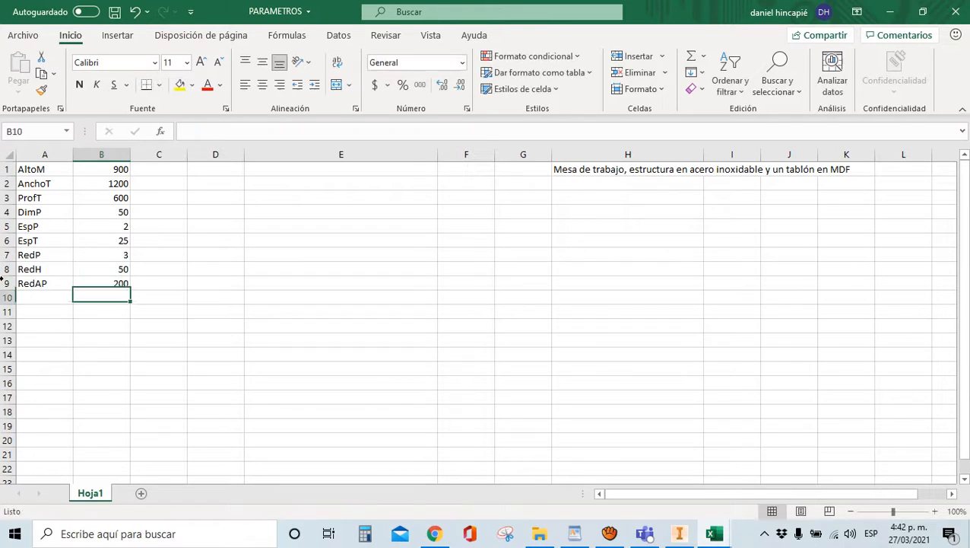
click(399, 309)
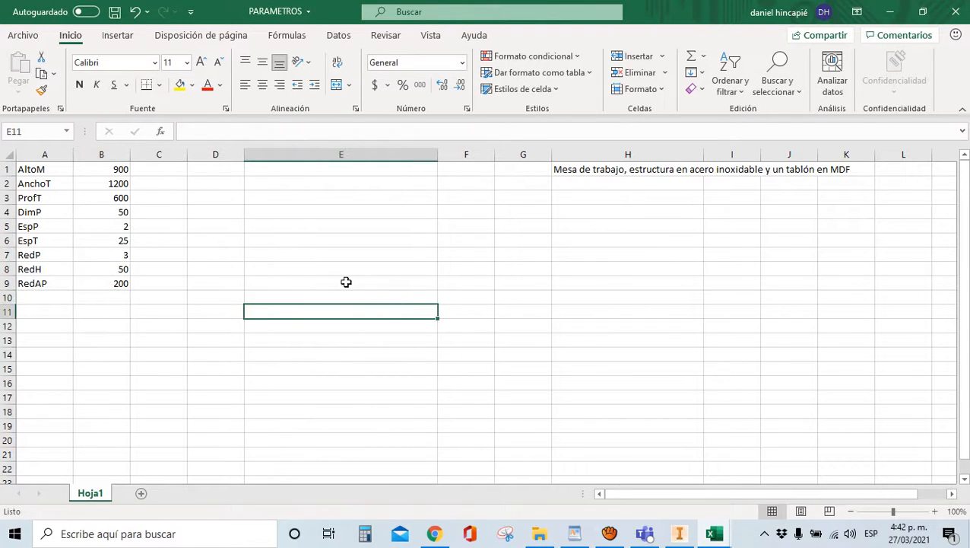
key(ctrl+s)
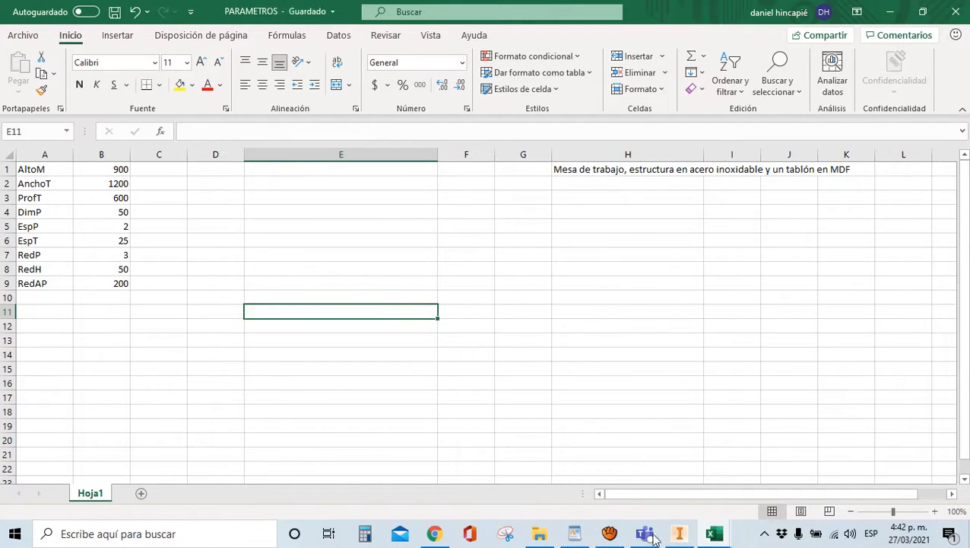
click(679, 533)
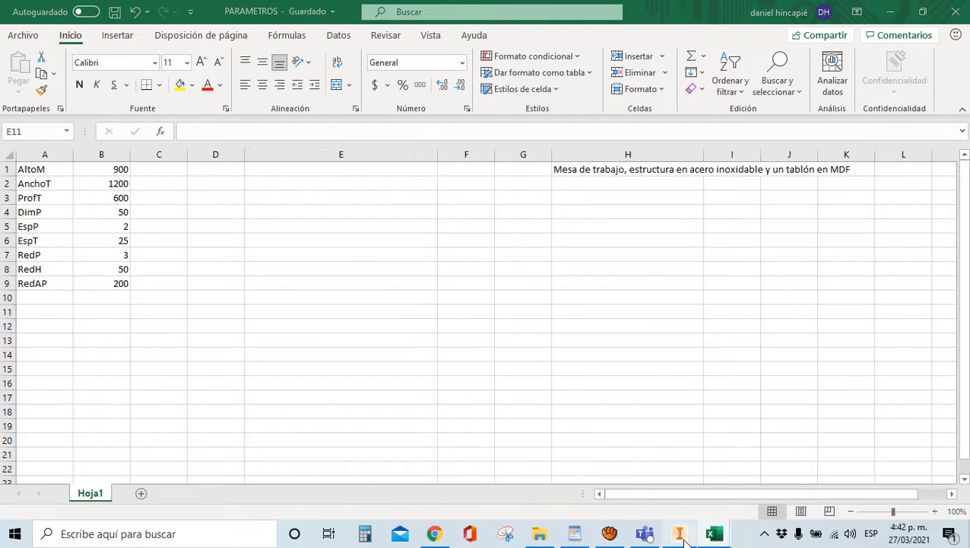
Dimension the origin-to-square-centre distance as AnchoT/2-RedAP, placing the square 400 mm right
scroll(525, 317, down, 2)
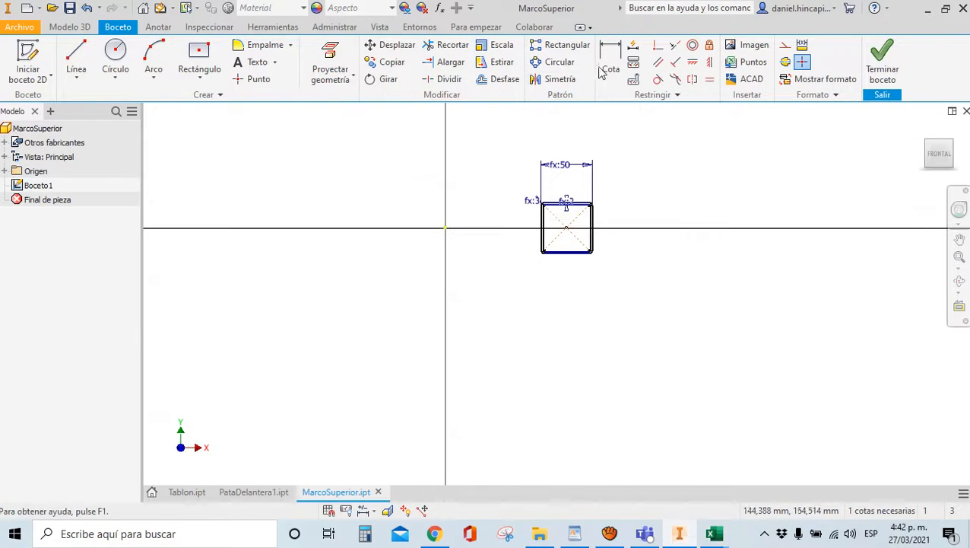
click(611, 67)
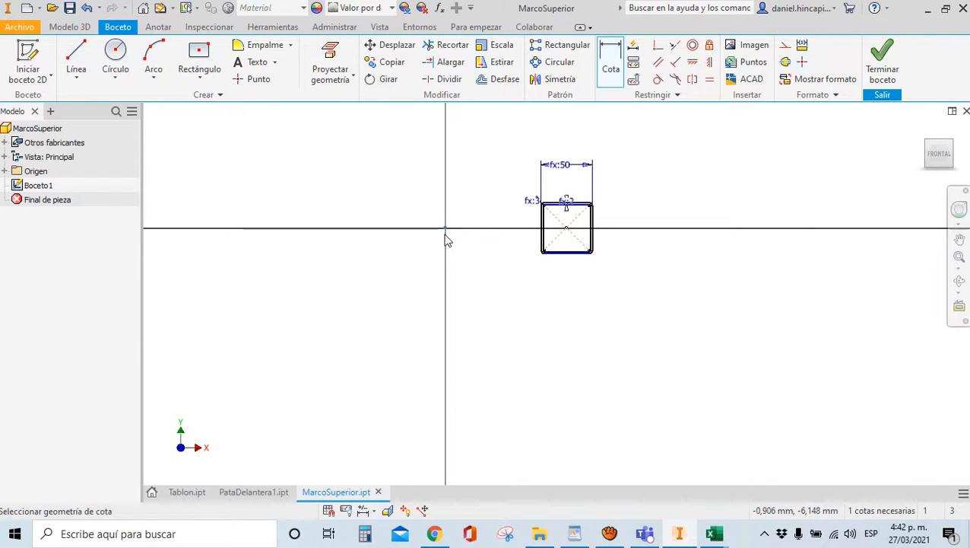
click(567, 230)
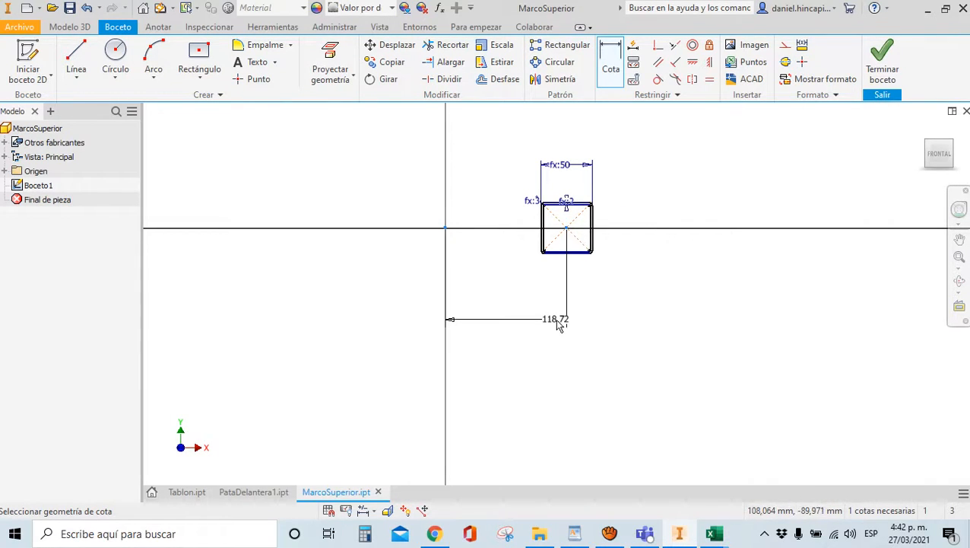
click(563, 323)
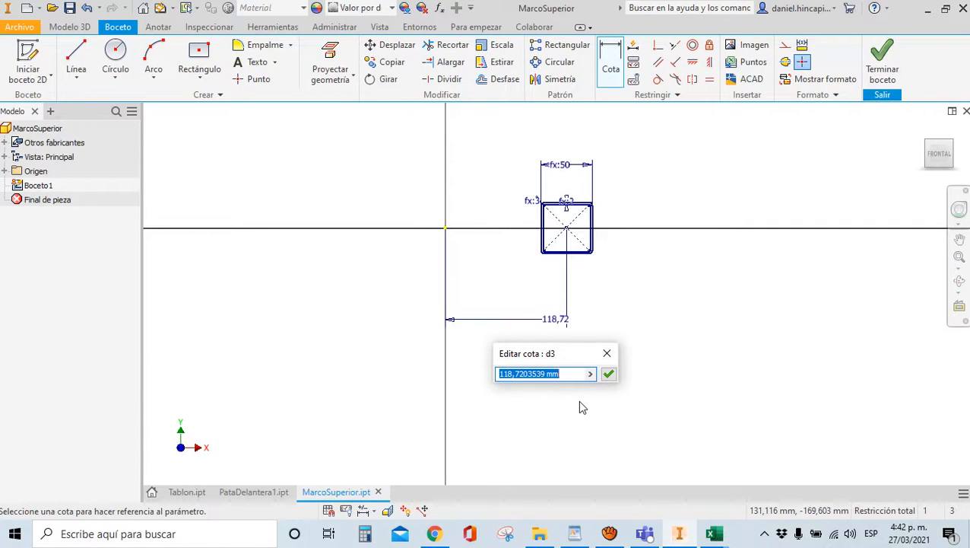
text(A)
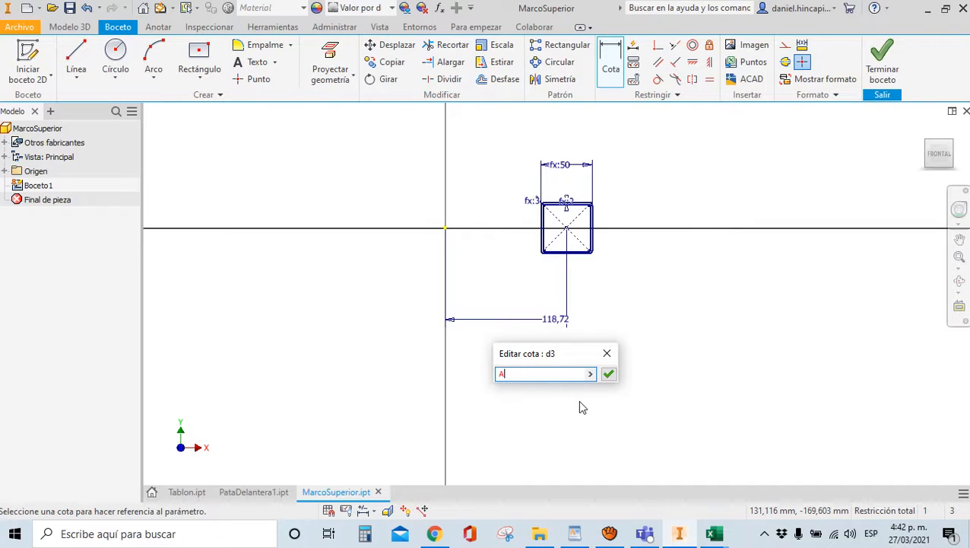
text(nchoT/2-RedAP)
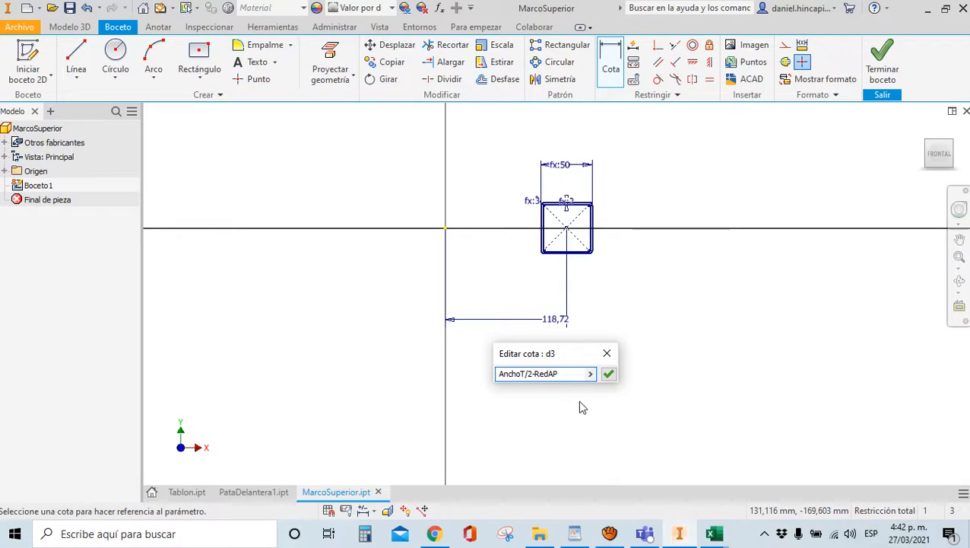
key(Return)
scroll(475, 132, down, 5)
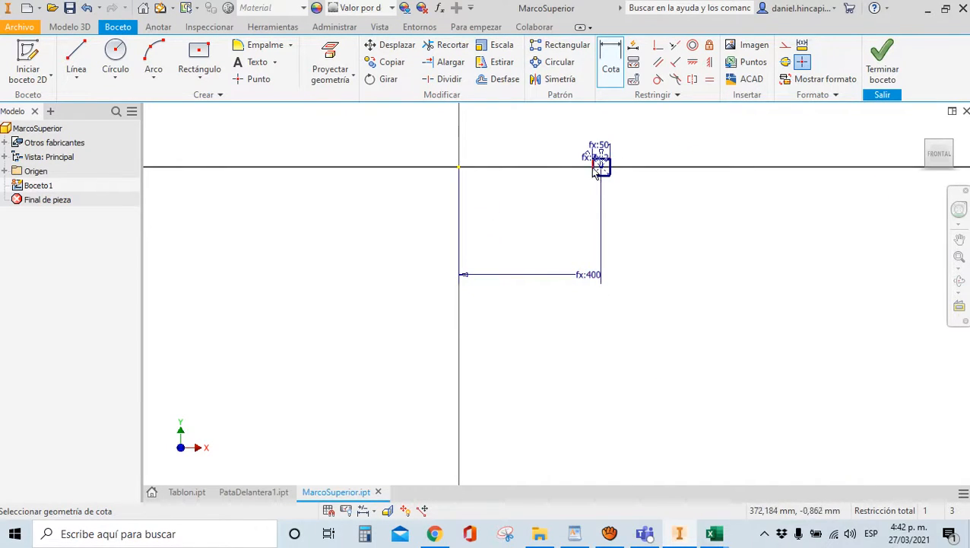
scroll(589, 177, up, 3)
scroll(576, 261, down, 2)
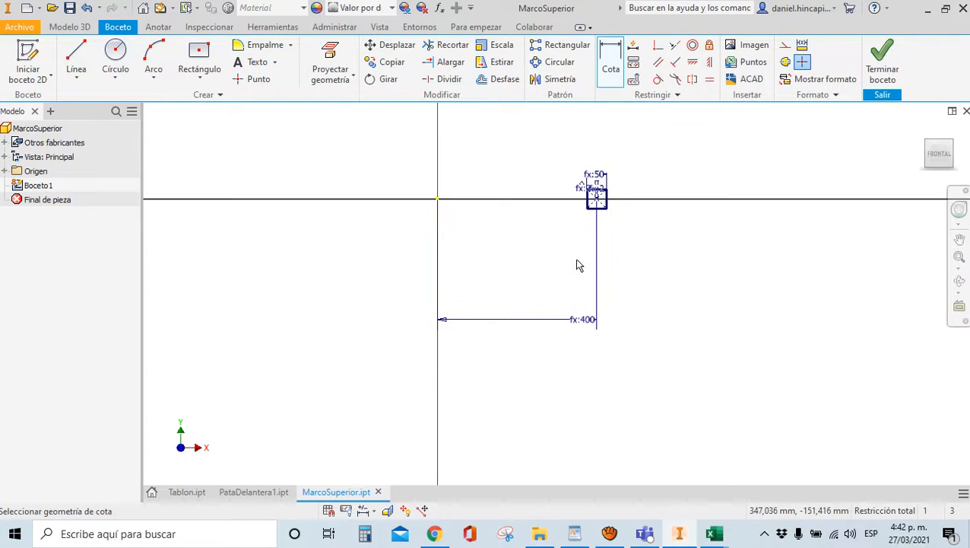
scroll(277, 189, up, 3)
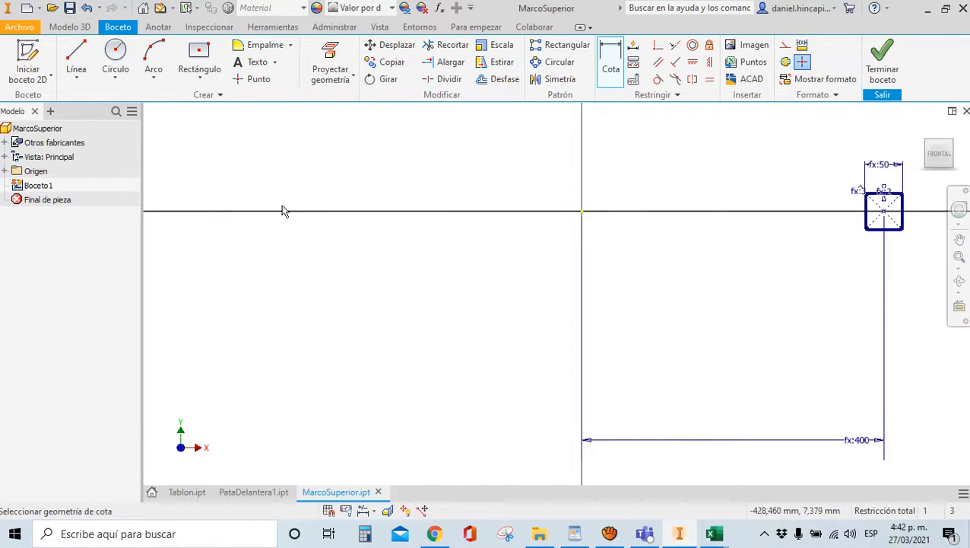
scroll(273, 208, down, 2)
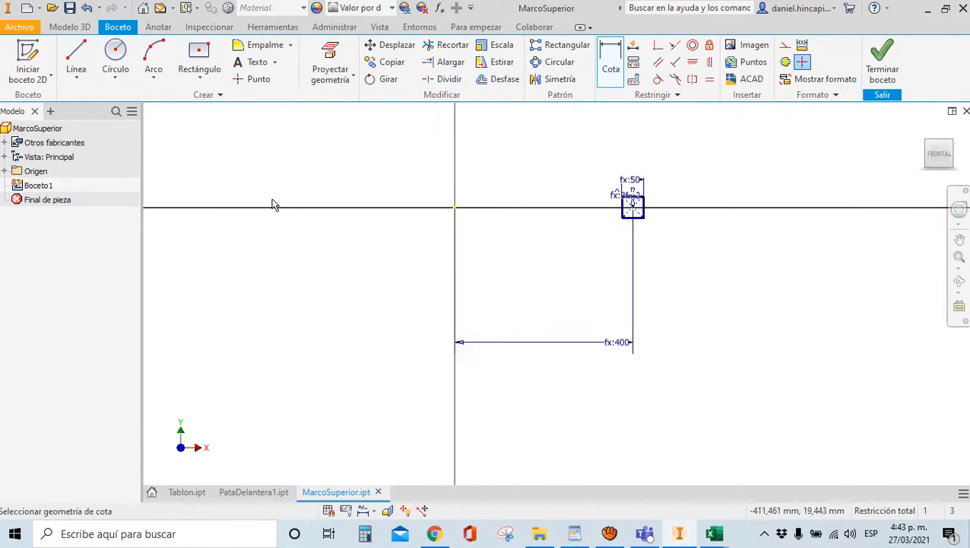
Finish the sketch, inspect the fx:400 dimension, and switch the ribbon to Modelo 3D
click(882, 76)
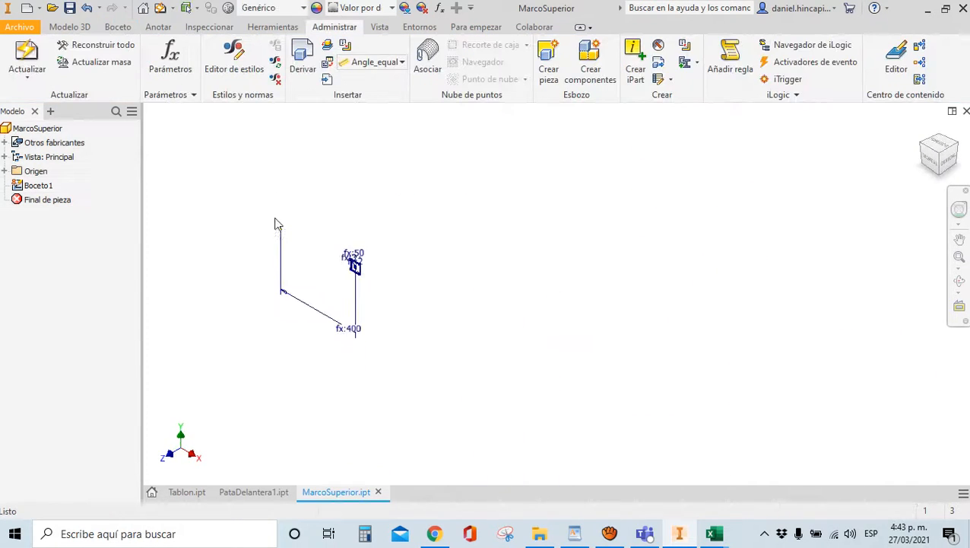
scroll(391, 266, up, 2)
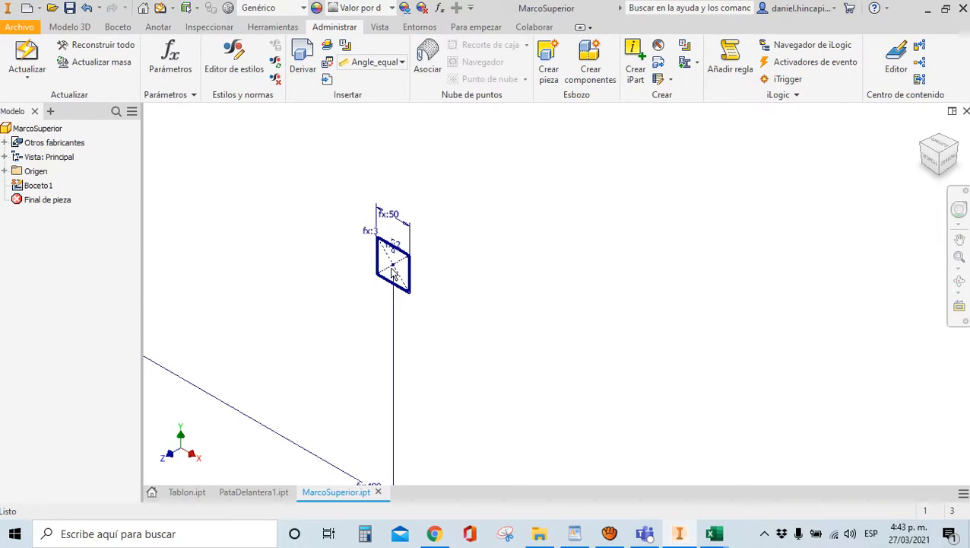
scroll(411, 264, down, 2)
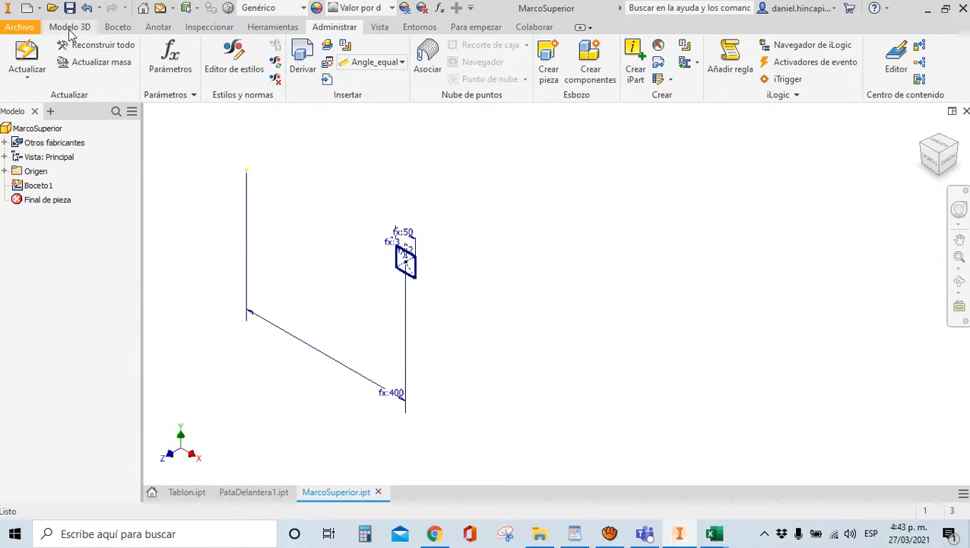
click(389, 395)
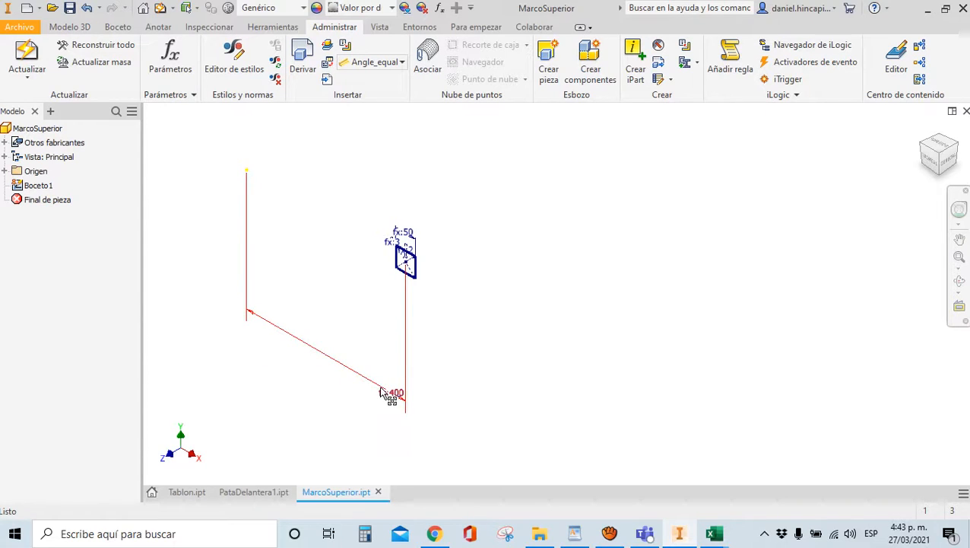
double_click(389, 395)
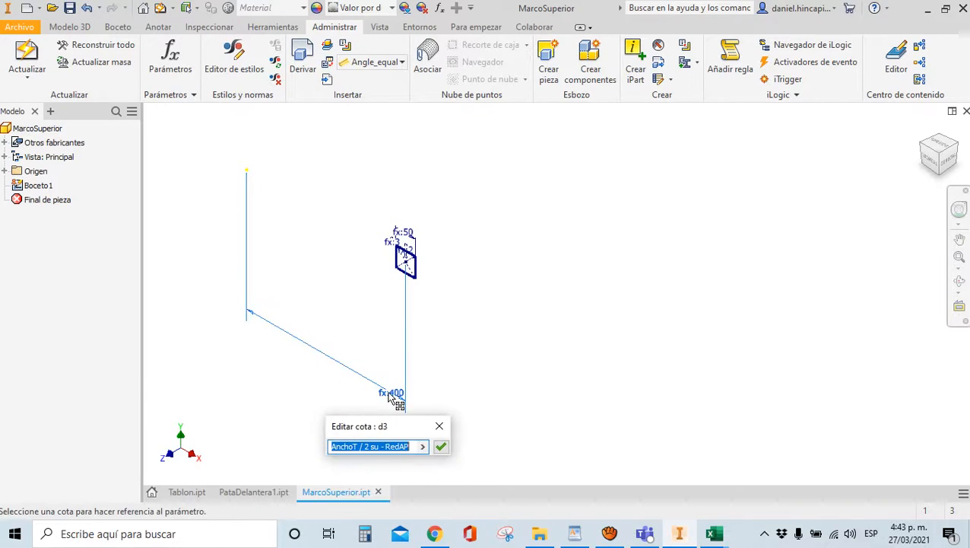
click(438, 426)
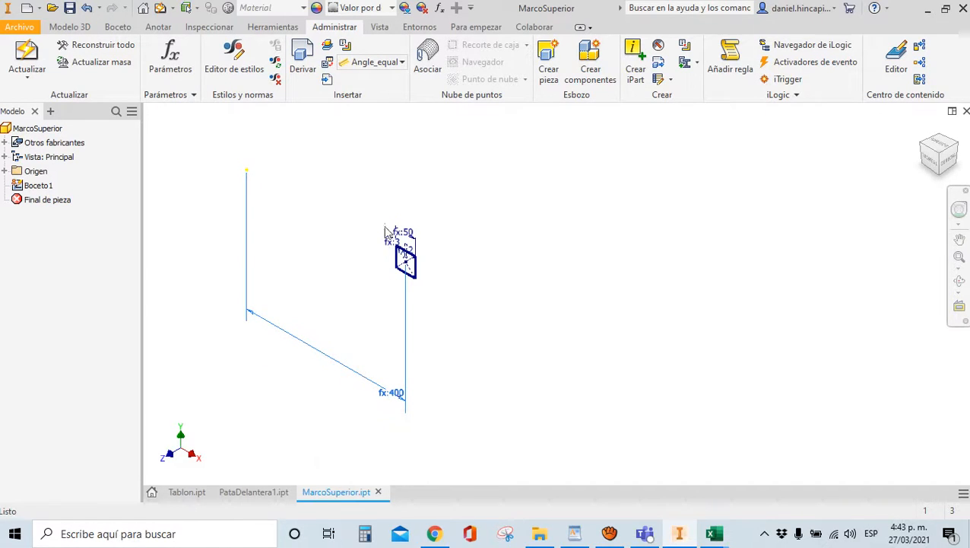
click(68, 27)
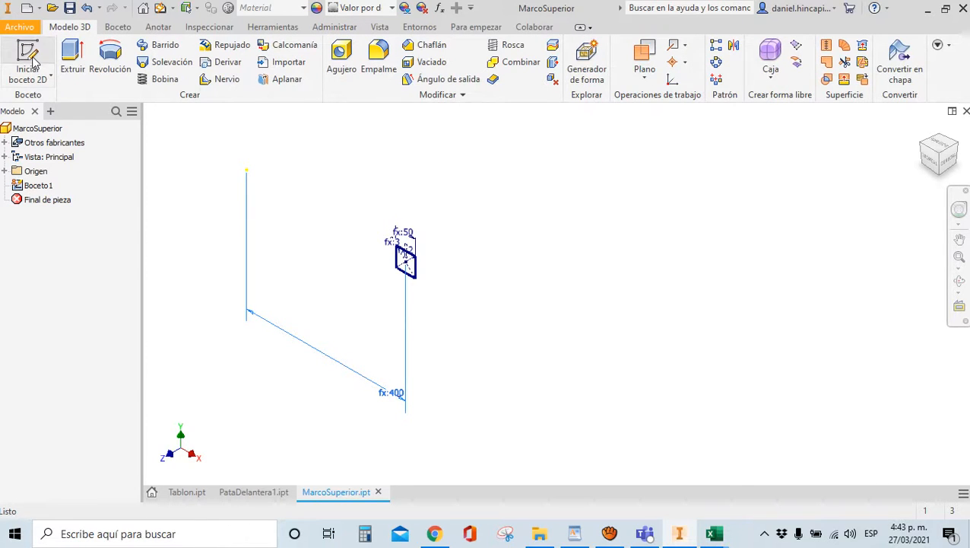
Extrude the square profile symmetrically by ProfT-2*RedAP into a hollow tube, Extrusión1
click(71, 57)
scroll(435, 326, up, 10)
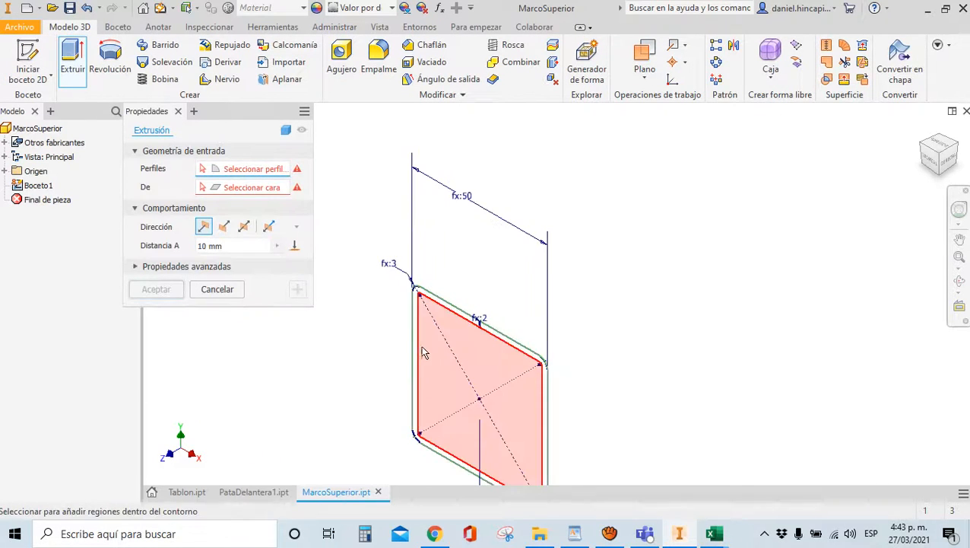
click(432, 320)
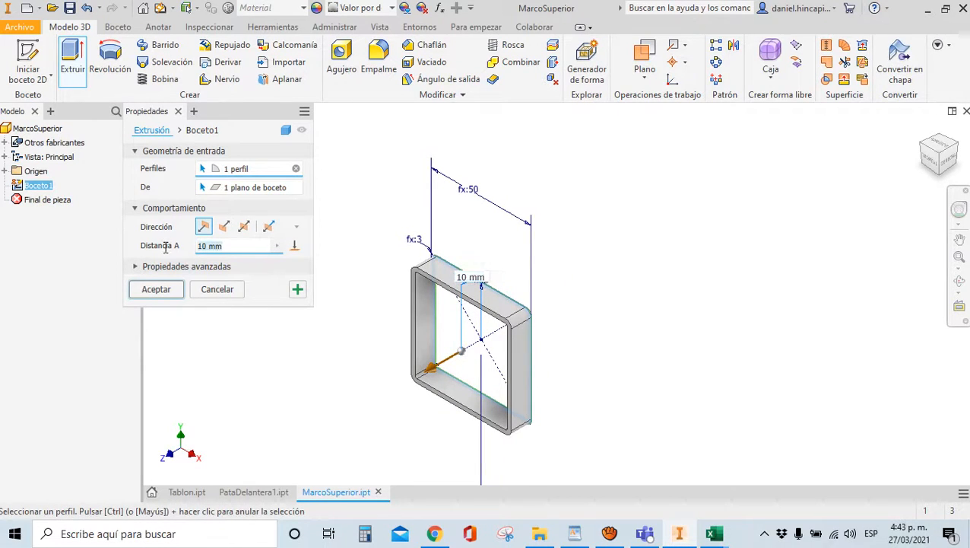
click(249, 229)
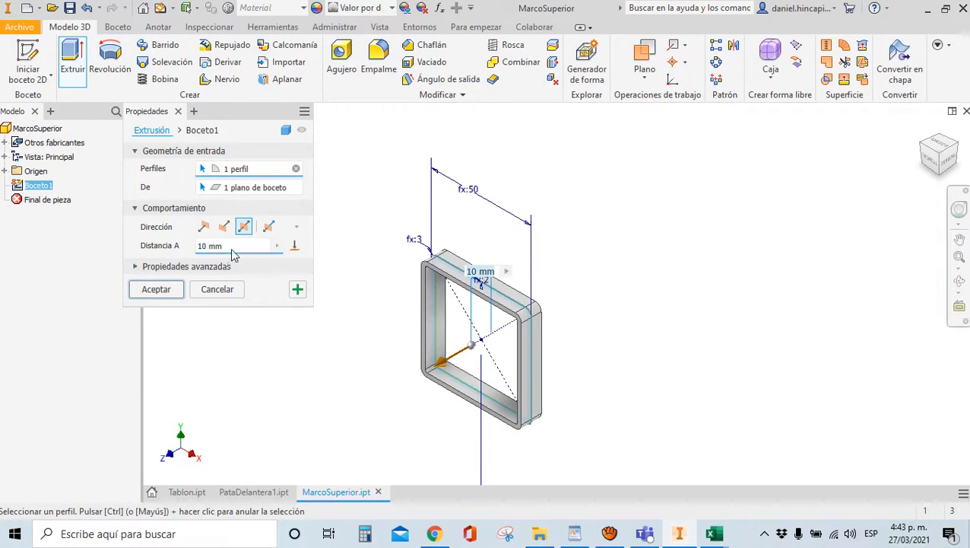
text(P)
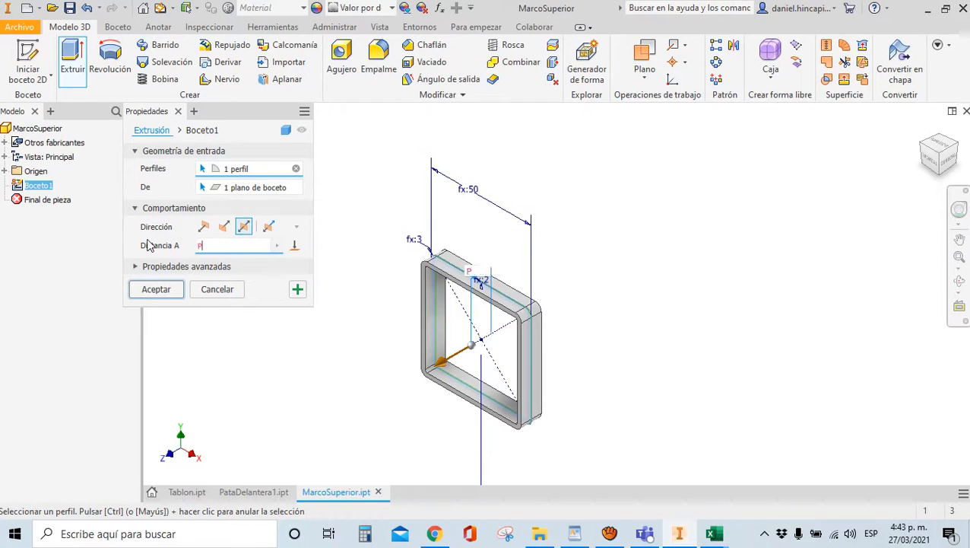
text(rofT-)
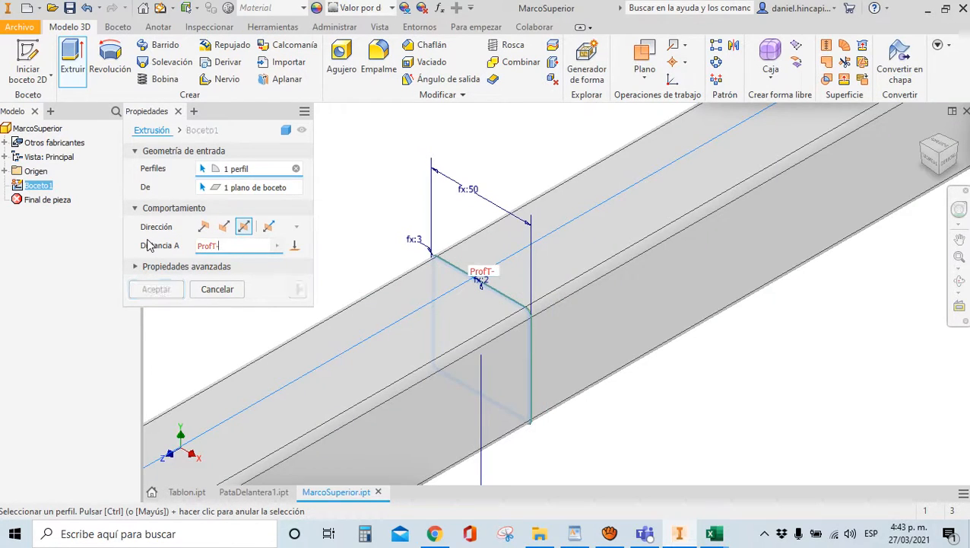
text(2*<)
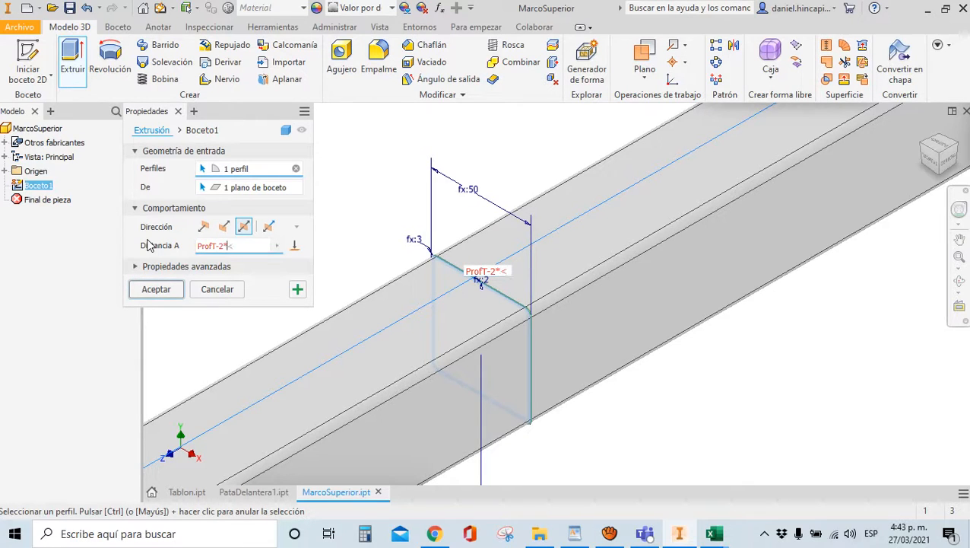
text( R)
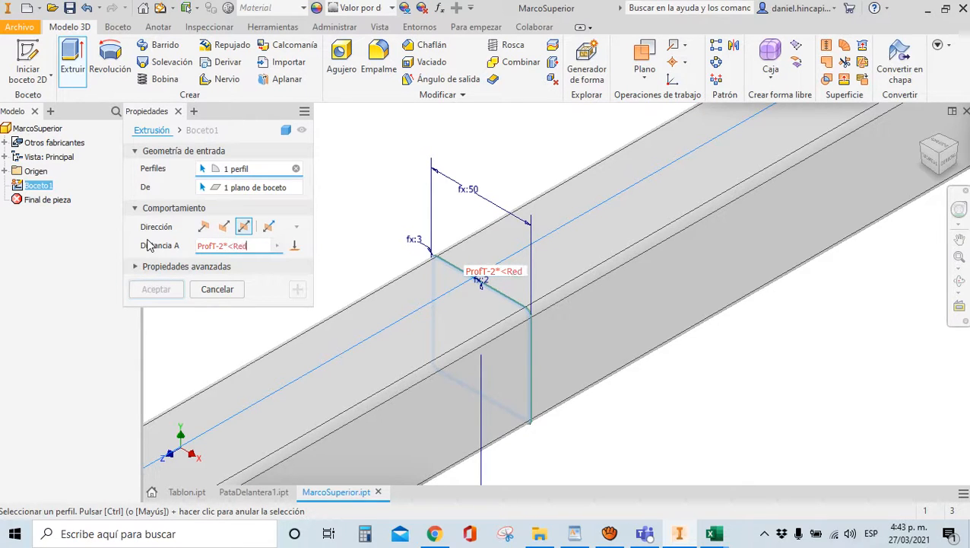
key(BackSpace)
key(BackSpace)
text(RedAP)
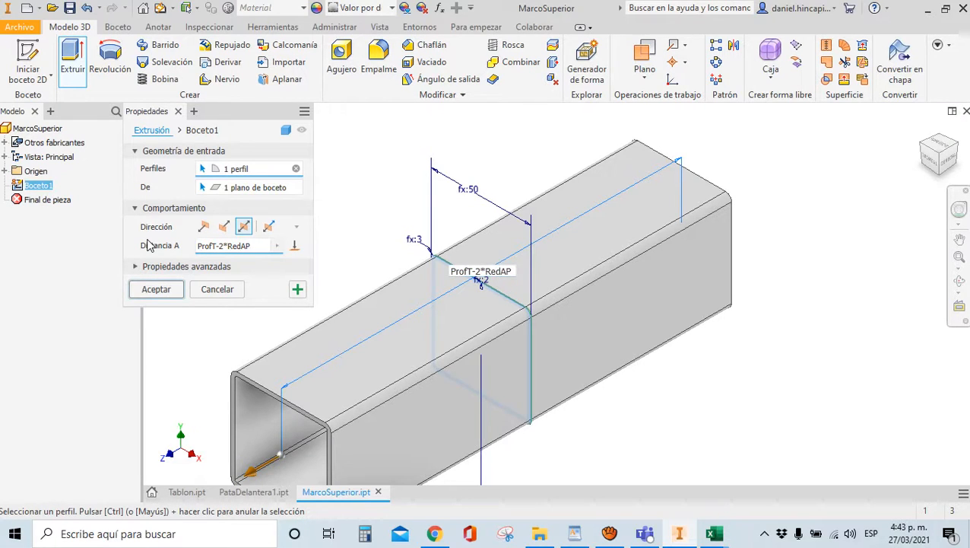
key(Return)
scroll(483, 245, up, 3)
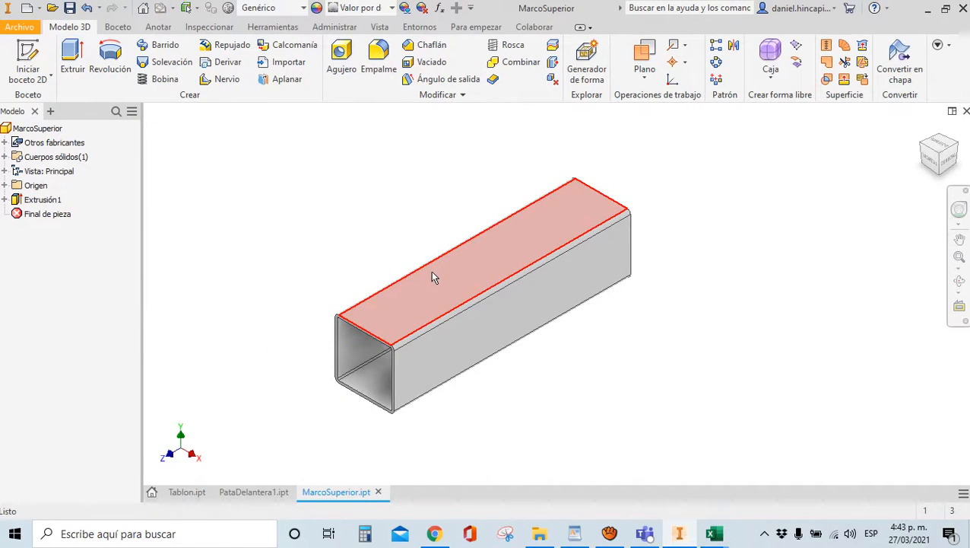
Measure the tube's top edge to confirm its 200 mm length
key(m)
click(436, 322)
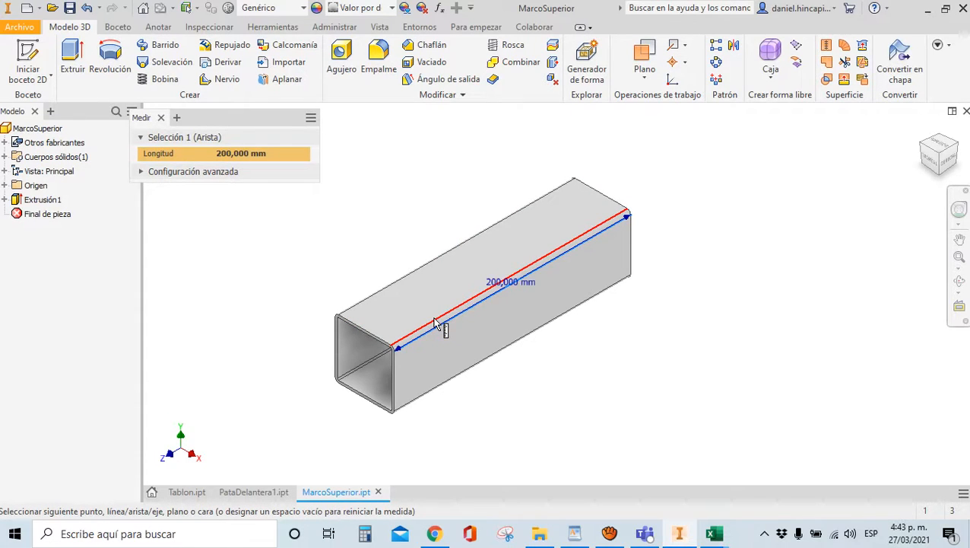
key(Escape)
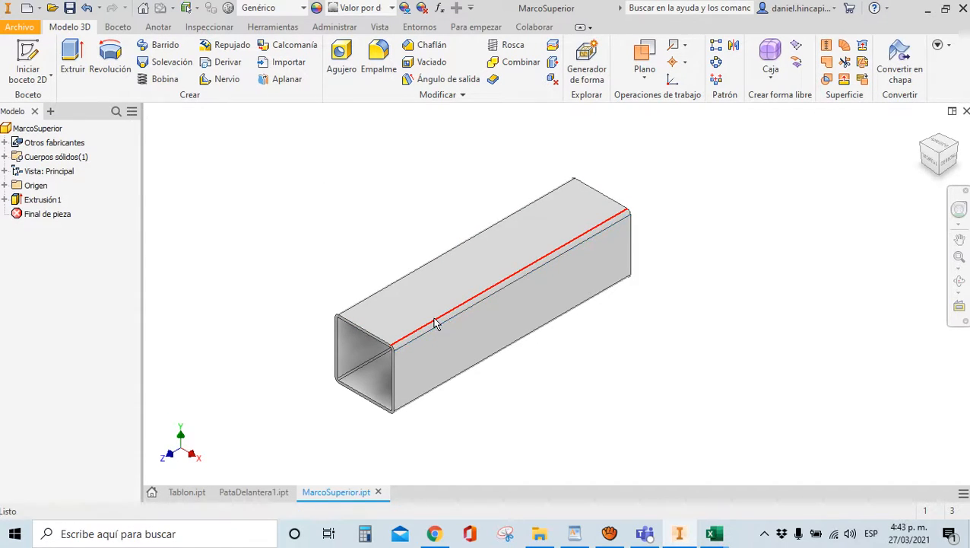
scroll(410, 350, up, 4)
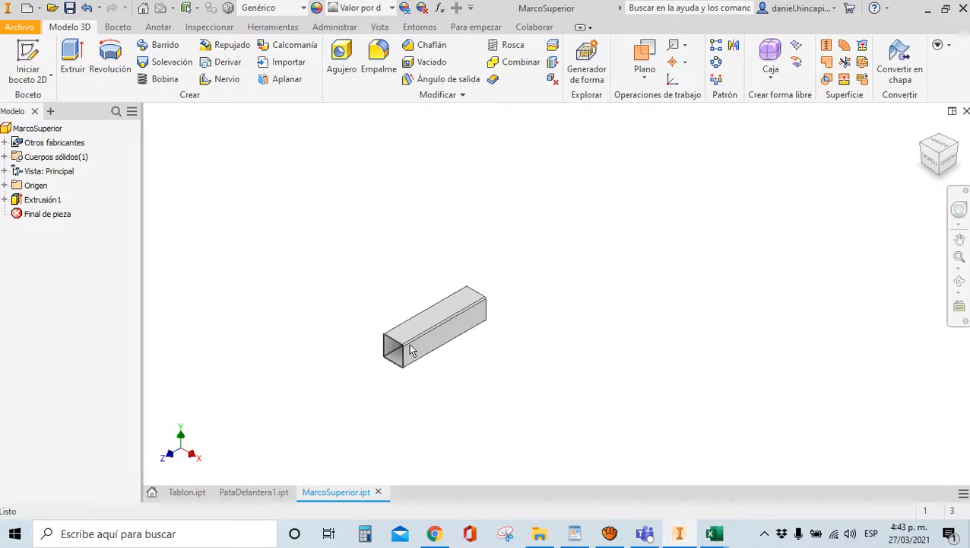
Make the YZ, XZ and XY origin planes visible around the tube
click(5, 186)
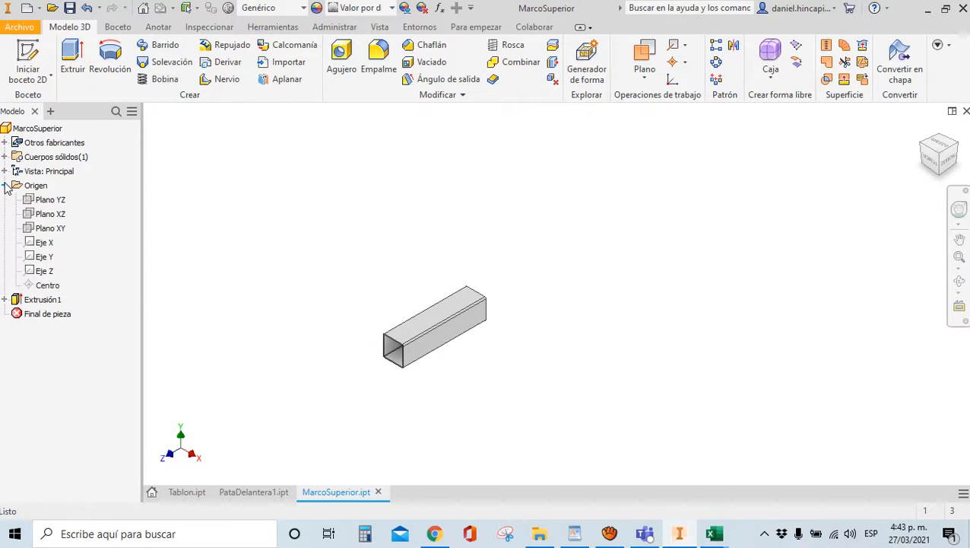
click(40, 201)
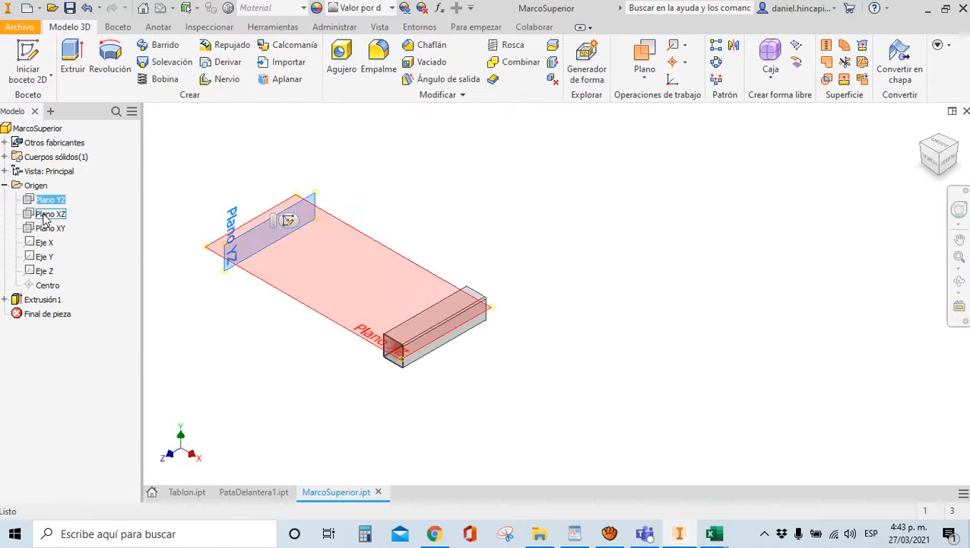
ctrl+click(41, 215)
ctrl+click(42, 228)
right_click(41, 233)
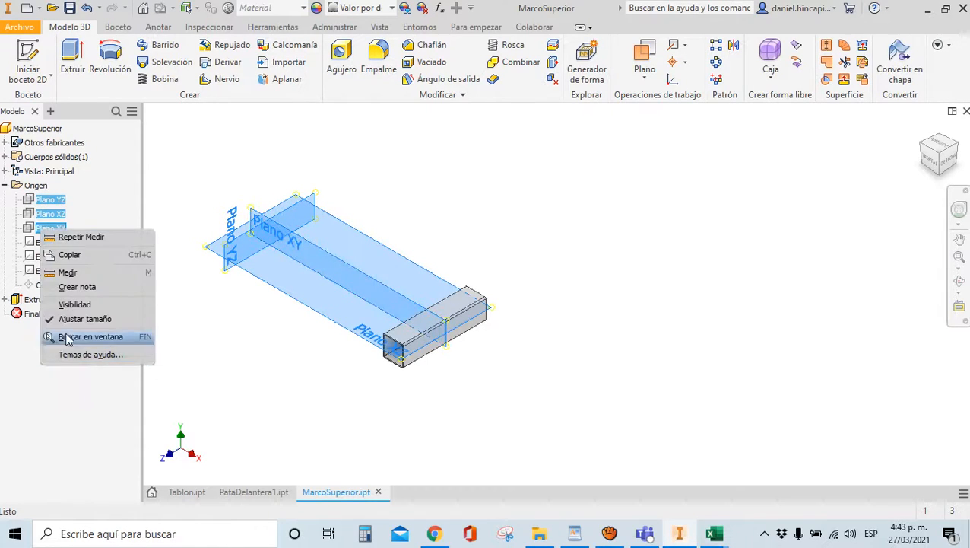
click(74, 308)
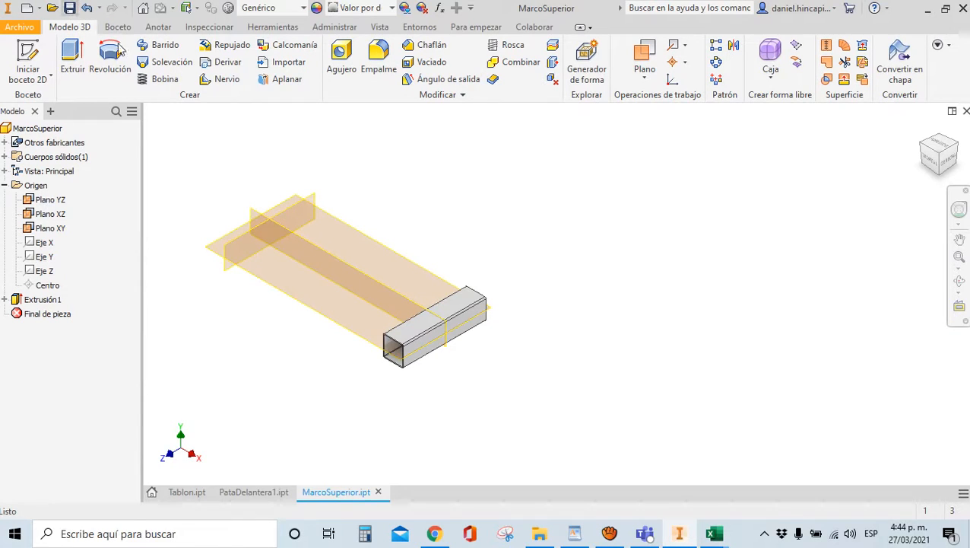
scroll(511, 347, up, 3)
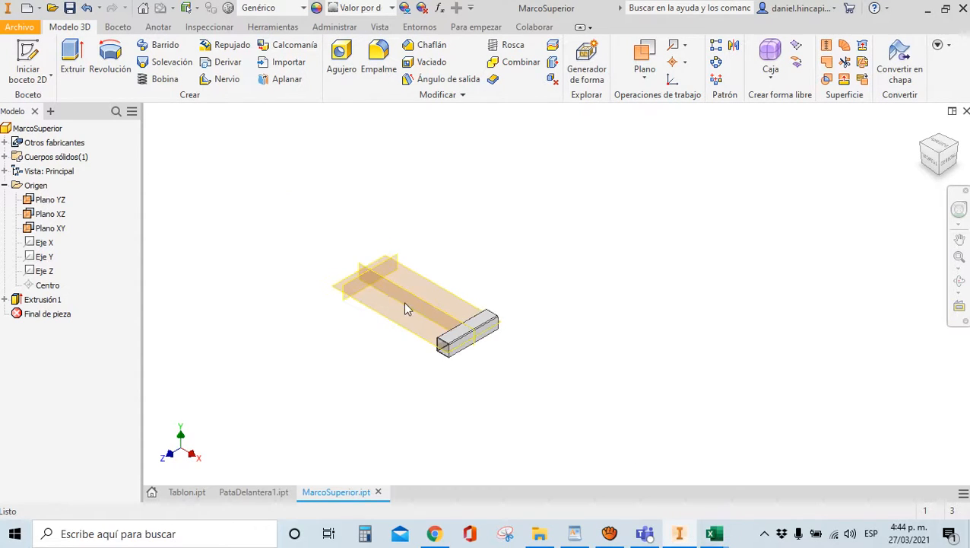
scroll(399, 300, down, 4)
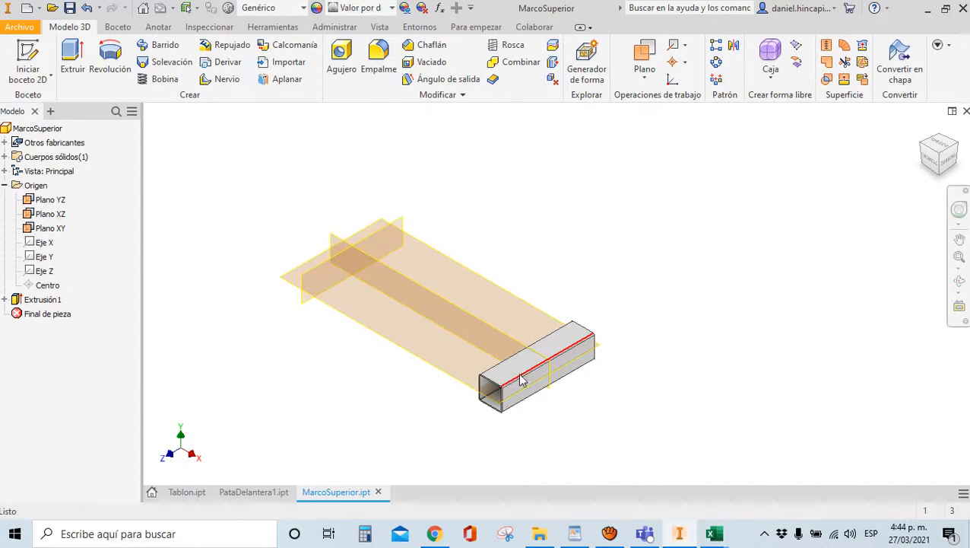
scroll(517, 384, down, 2)
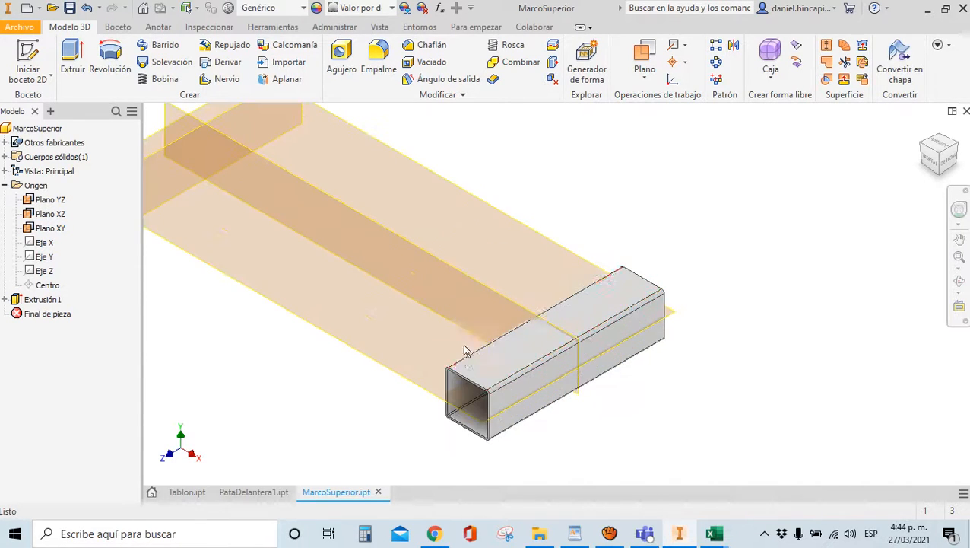
scroll(433, 325, down, 3)
scroll(532, 327, up, 3)
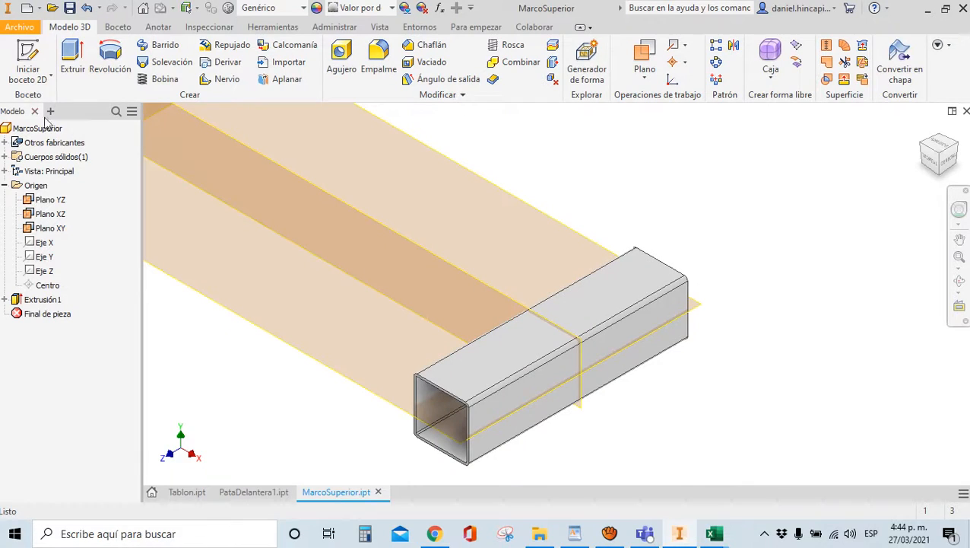
click(29, 52)
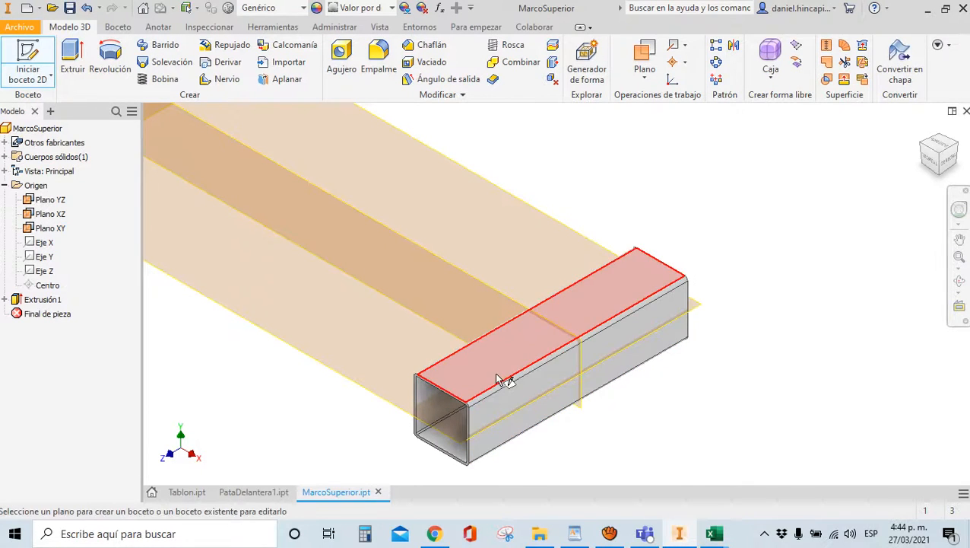
Start a sketch on the tube's top face and project the two outer wall edges
click(498, 380)
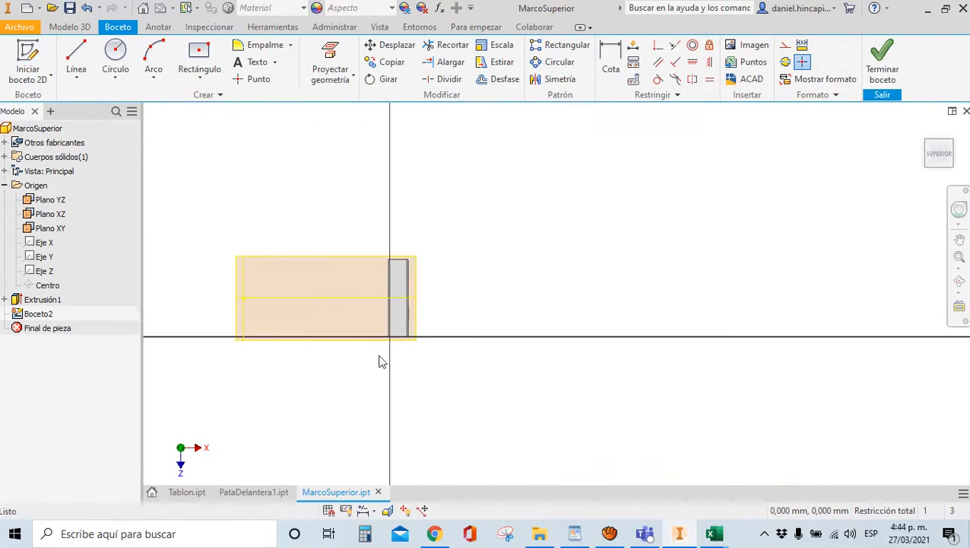
scroll(372, 362, down, 5)
click(327, 67)
scroll(498, 281, down, 5)
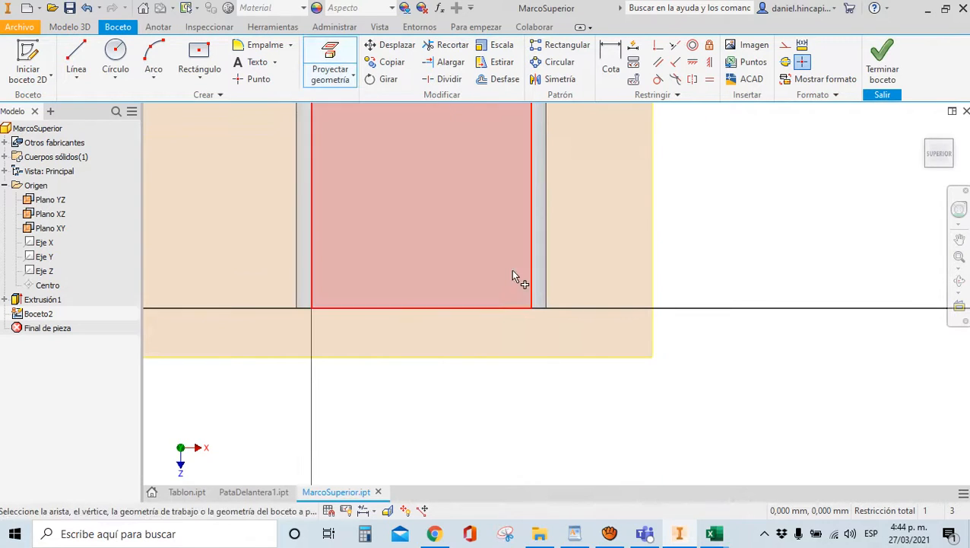
click(547, 287)
click(297, 234)
scroll(569, 403, up, 4)
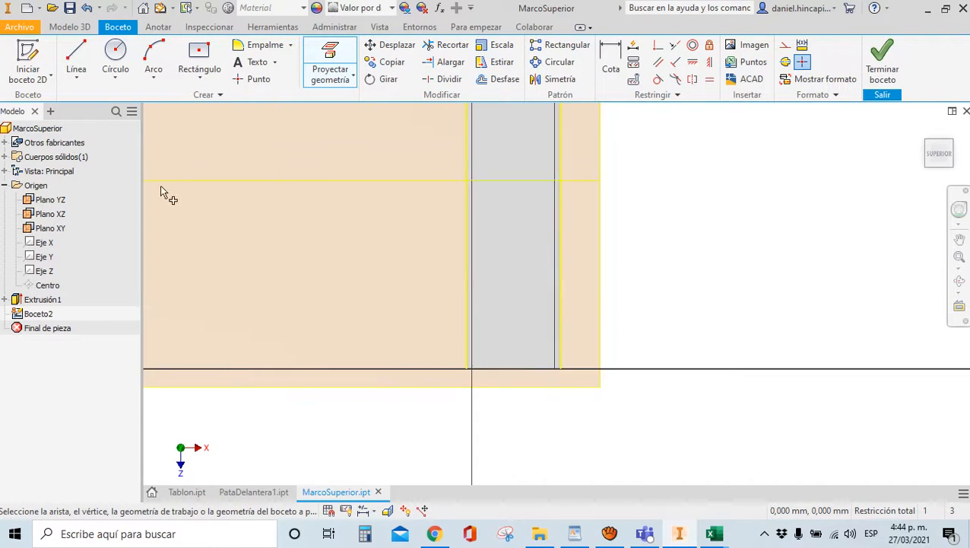
Draw a closed right triangle from the projected corner with base, vertical side and diagonal
click(76, 63)
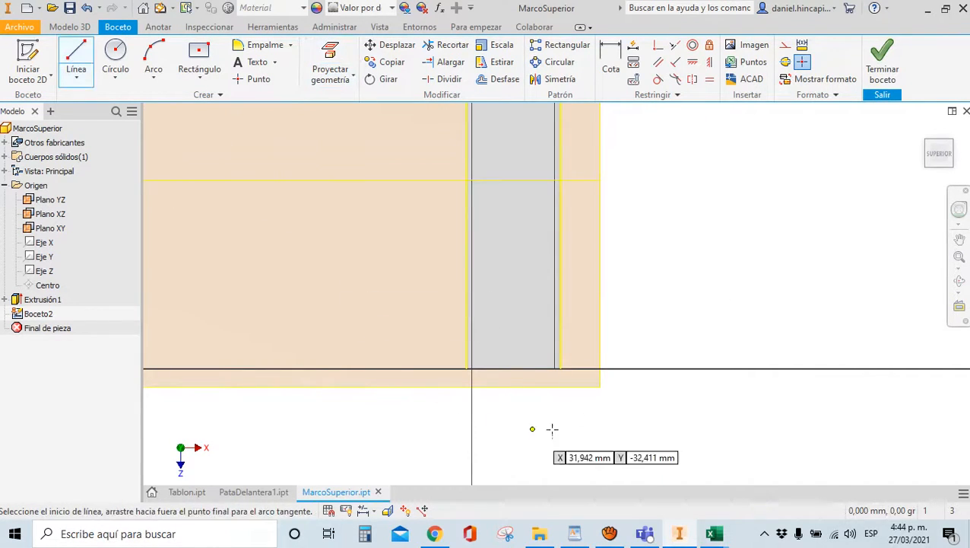
scroll(585, 400, down, 3)
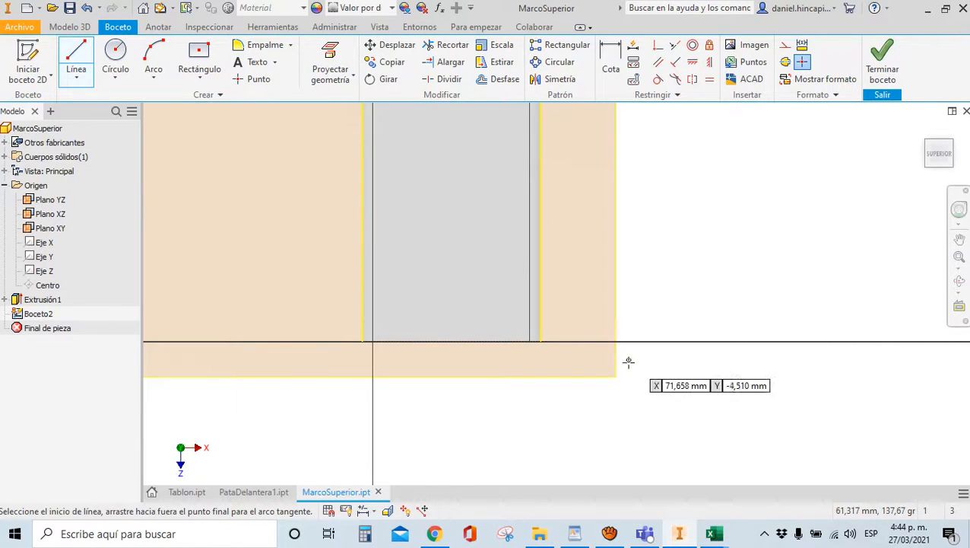
click(540, 340)
click(244, 340)
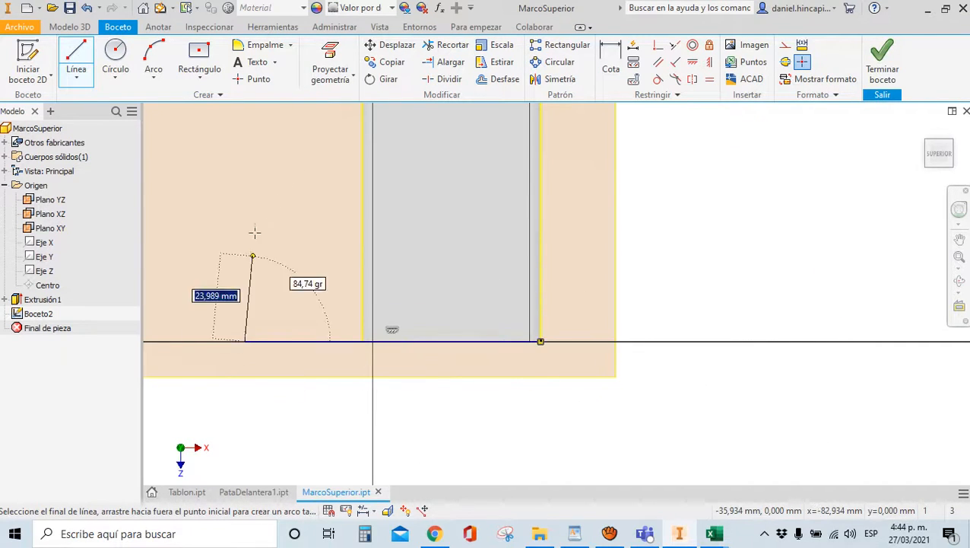
click(244, 131)
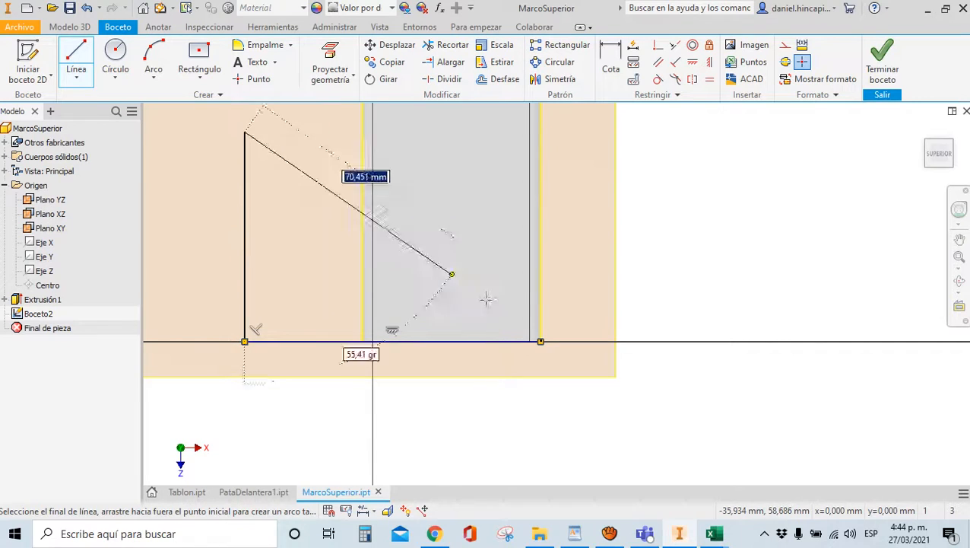
click(540, 341)
Make the triangle's legs equal, snap its top vertex onto the projected edge, and finish Boceto2
click(709, 78)
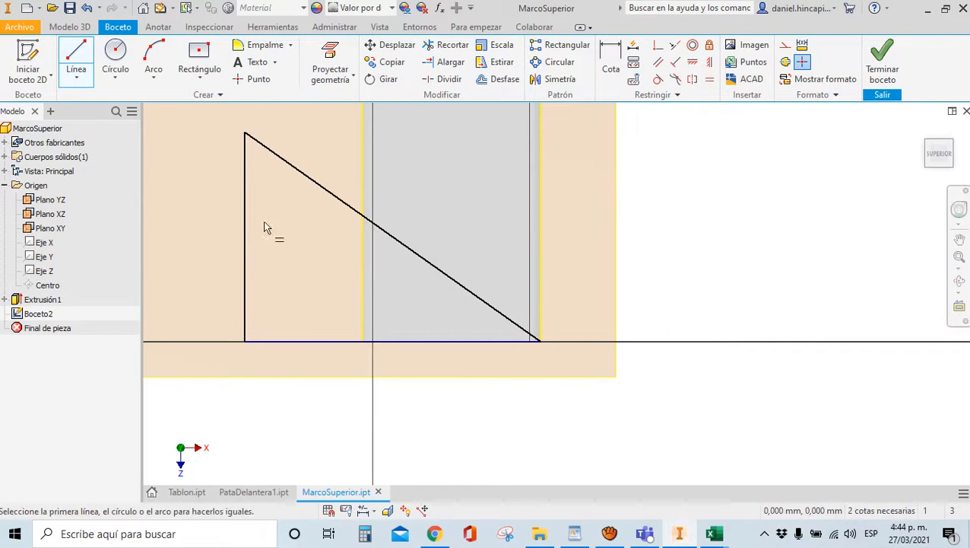
click(245, 219)
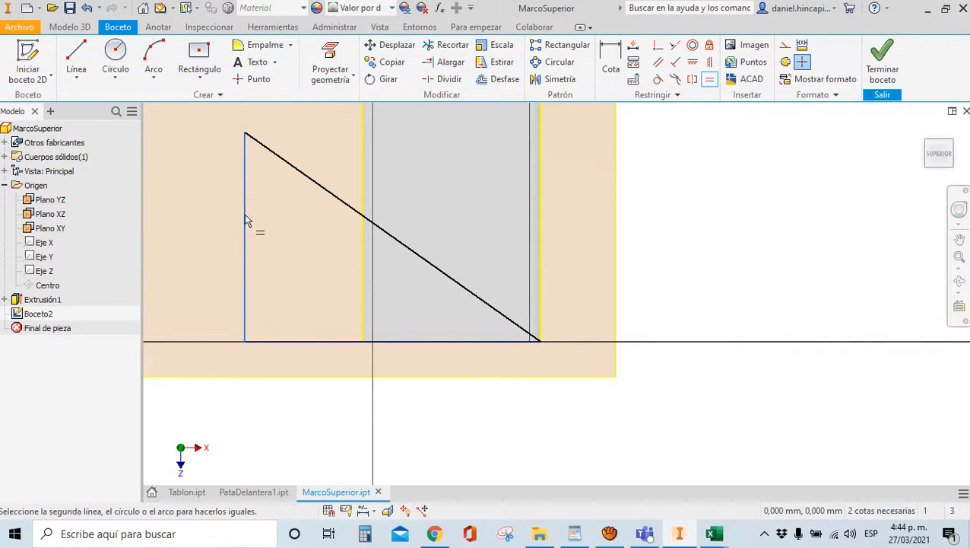
click(272, 342)
click(610, 64)
scroll(267, 319, down, 2)
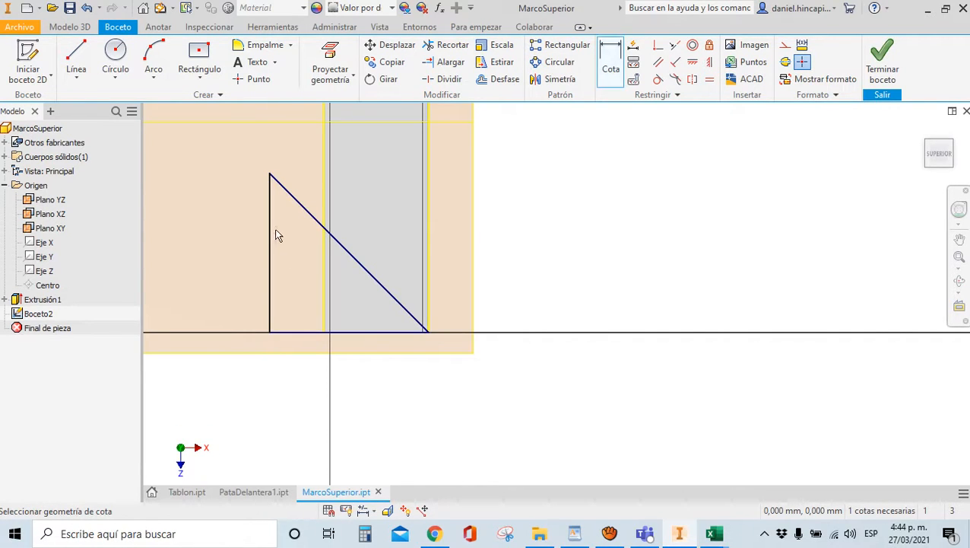
click(655, 47)
click(269, 175)
click(325, 191)
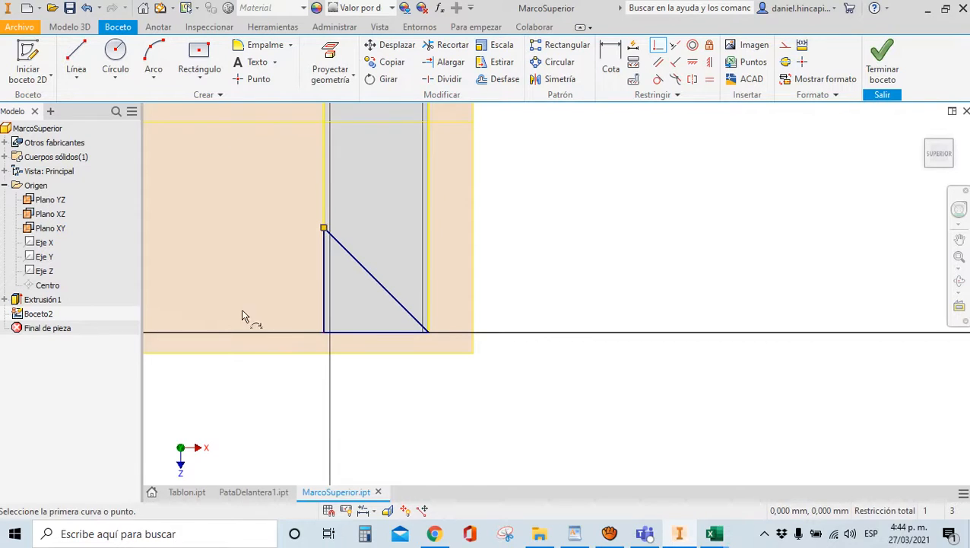
click(884, 72)
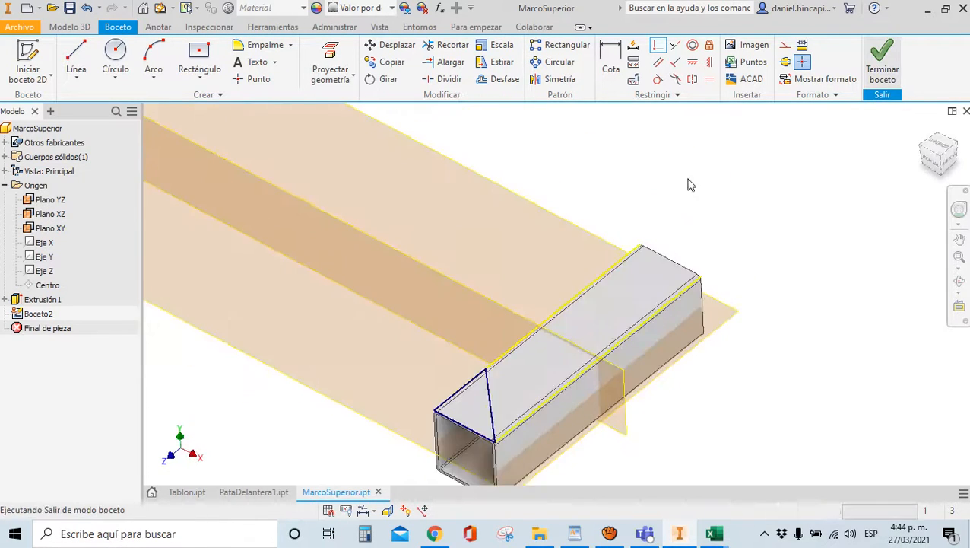
Cut the Boceto2 triangle through the tube in the flipped direction to depth DimP
click(71, 61)
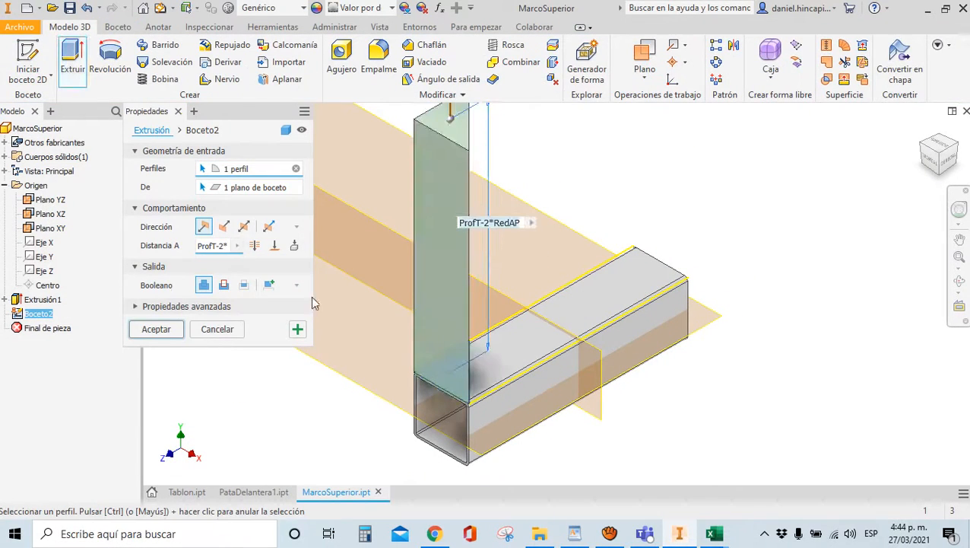
click(224, 285)
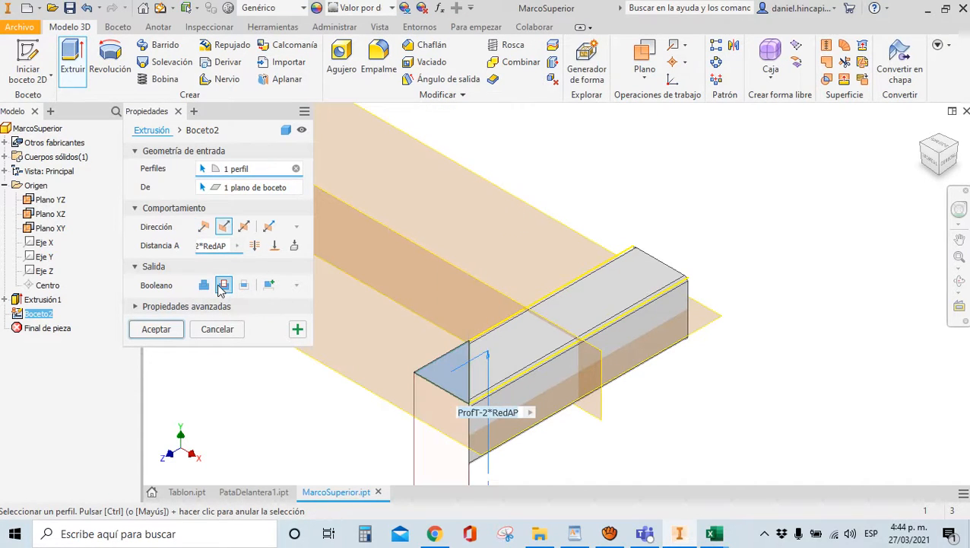
click(214, 248)
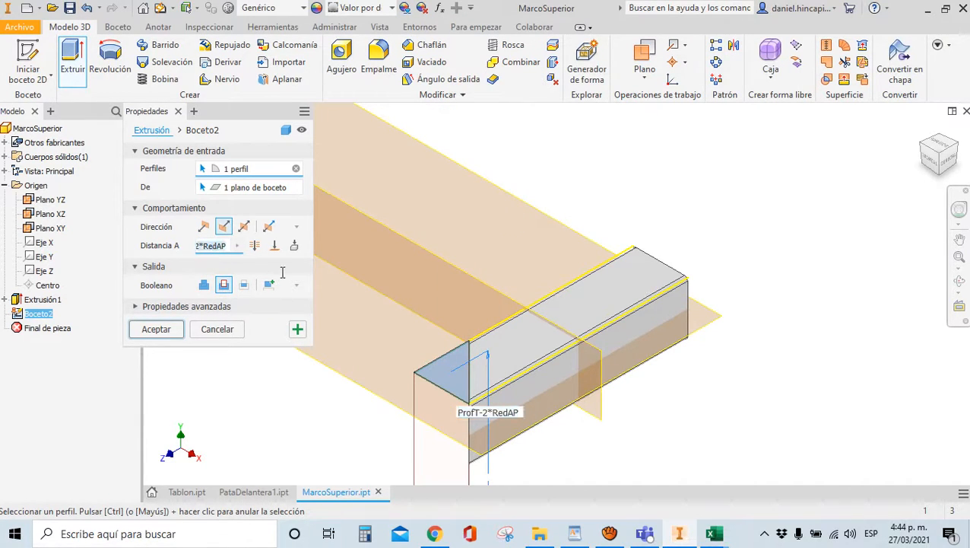
text(DimP)
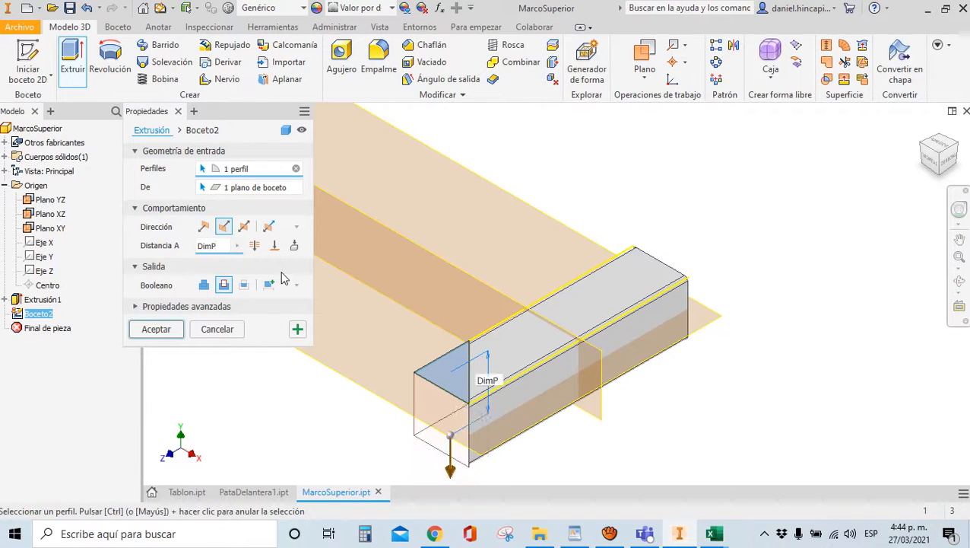
key(Return)
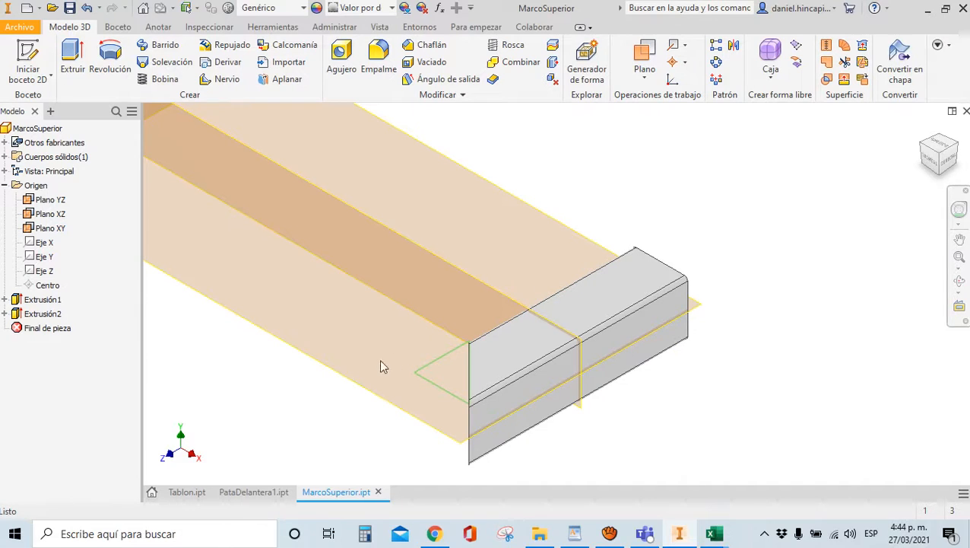
mouse_move(931, 161)
mouse_down()
mouse_move(182, 139)
mouse_move(238, 164)
mouse_move(931, 161)
mouse_up()
Mirror the Extrusión2 corner cut across Plano XY as Simetría1
click(930, 161)
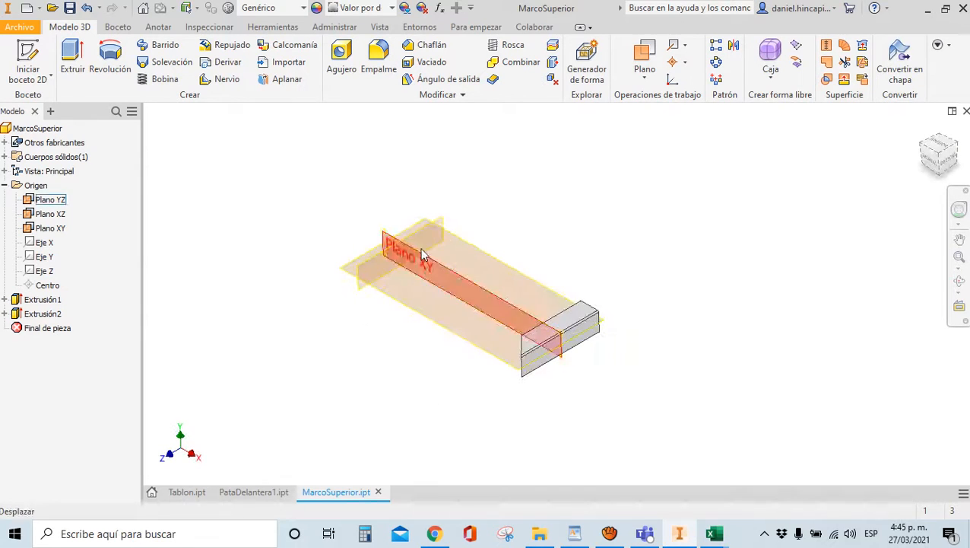
click(734, 46)
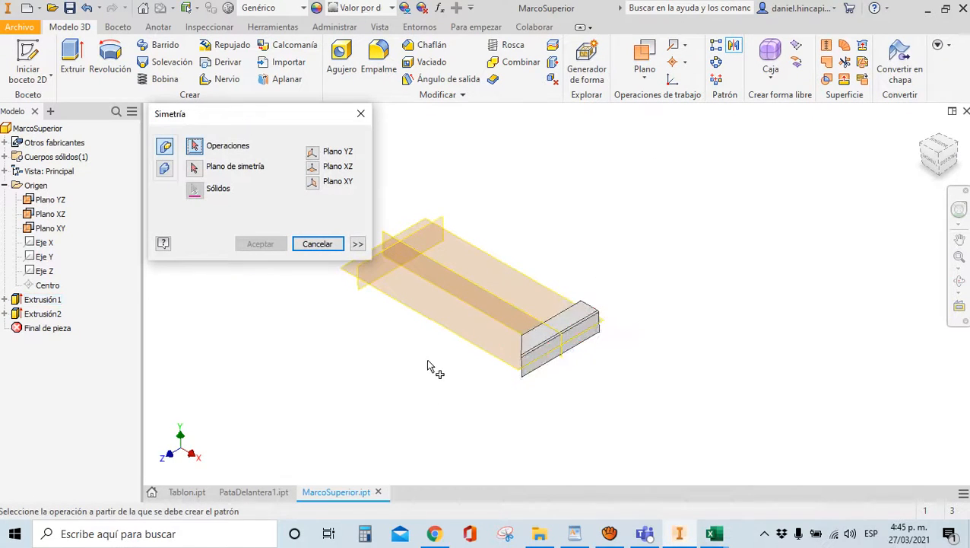
scroll(434, 365, up, 3)
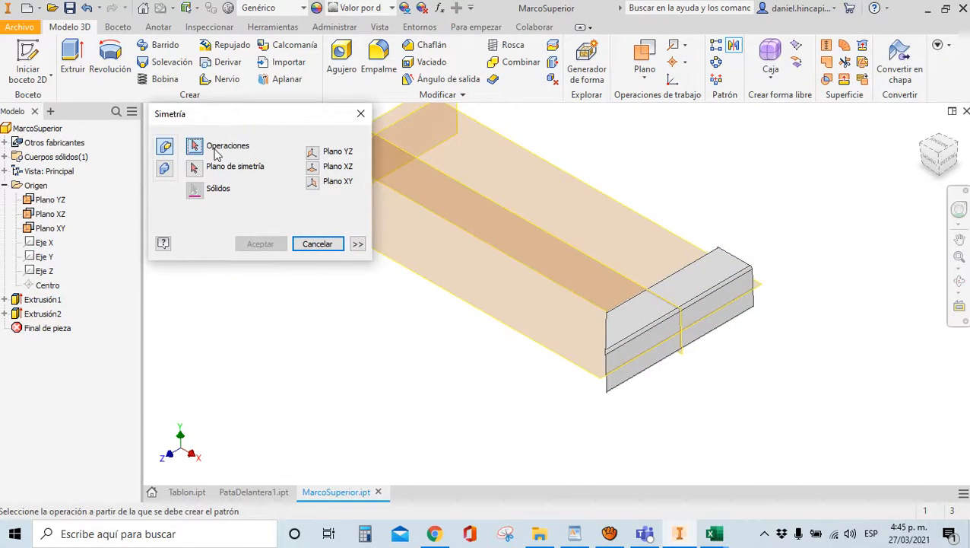
click(48, 314)
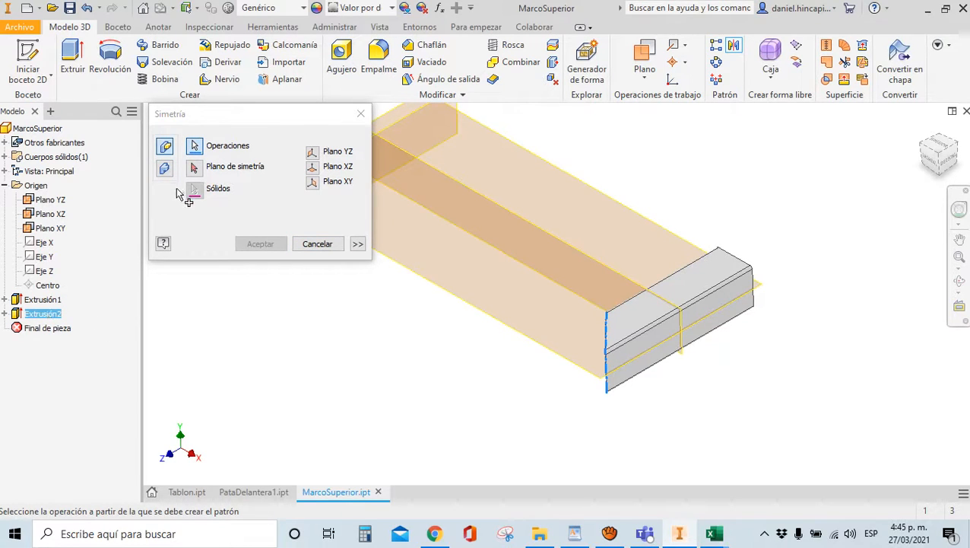
click(194, 167)
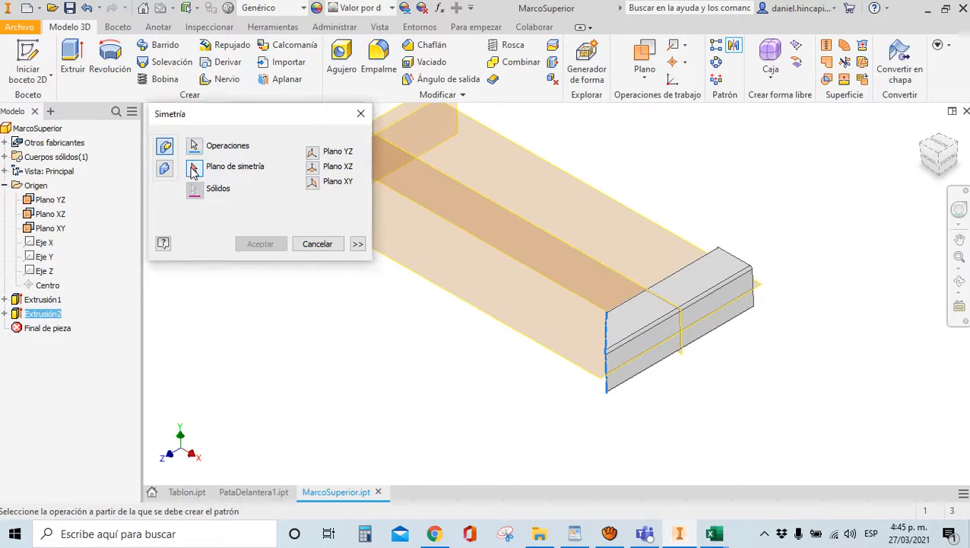
click(516, 219)
click(260, 244)
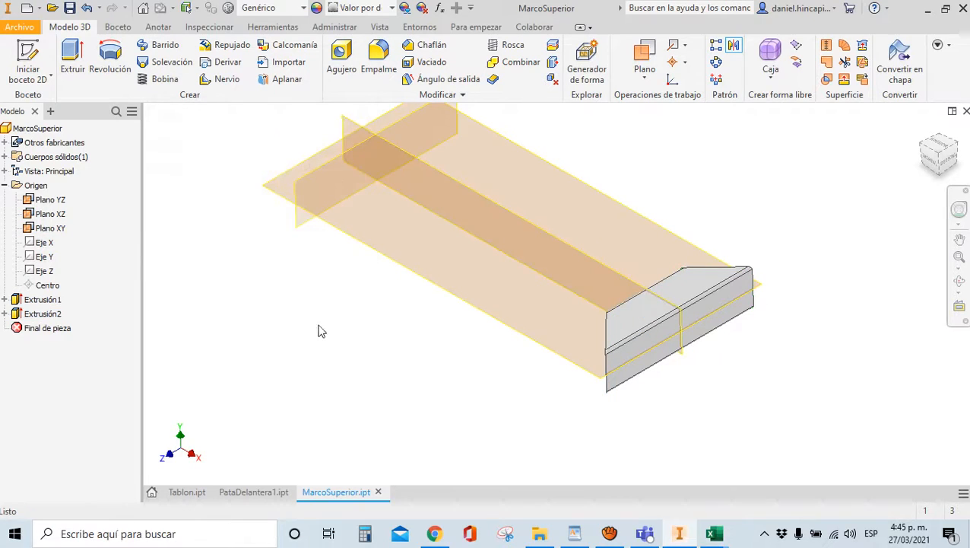
scroll(367, 369, down, 2)
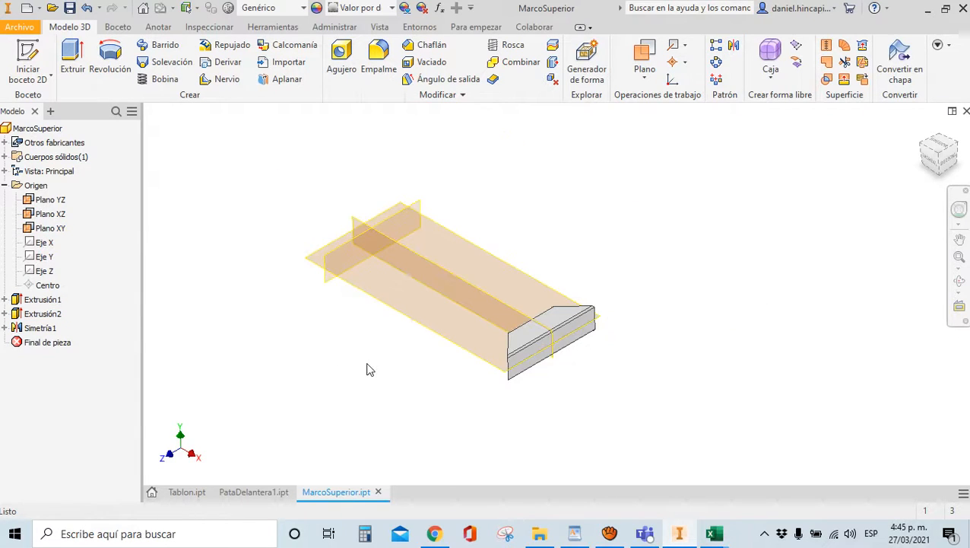
scroll(540, 411, down, 2)
scroll(462, 388, up, 3)
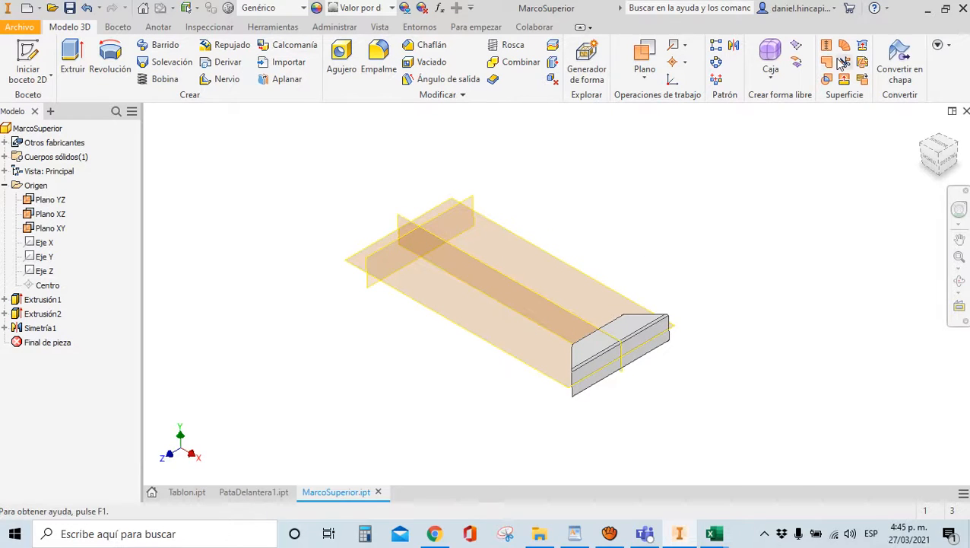
Set up a solid-body mirror of Sólido1 across Plano YZ, previewing the copied tube
click(735, 49)
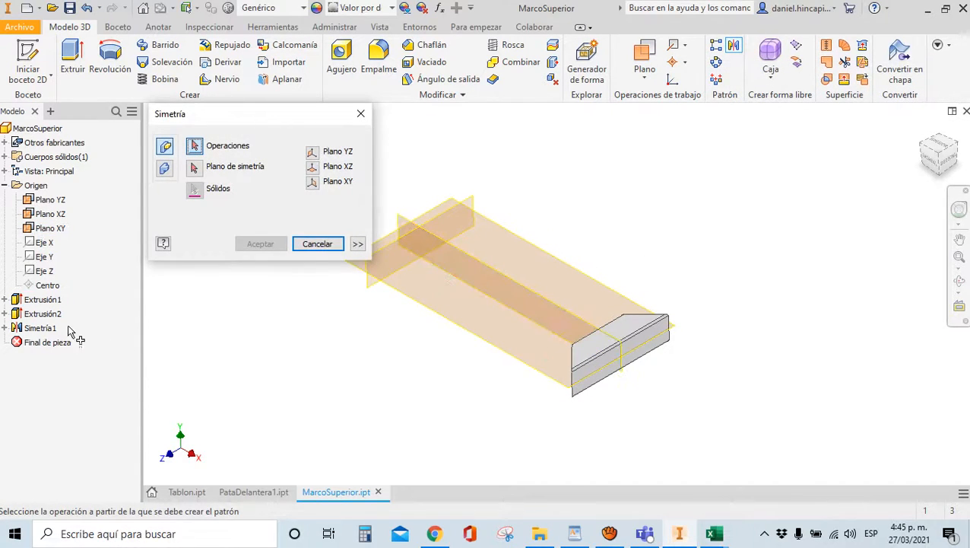
click(165, 170)
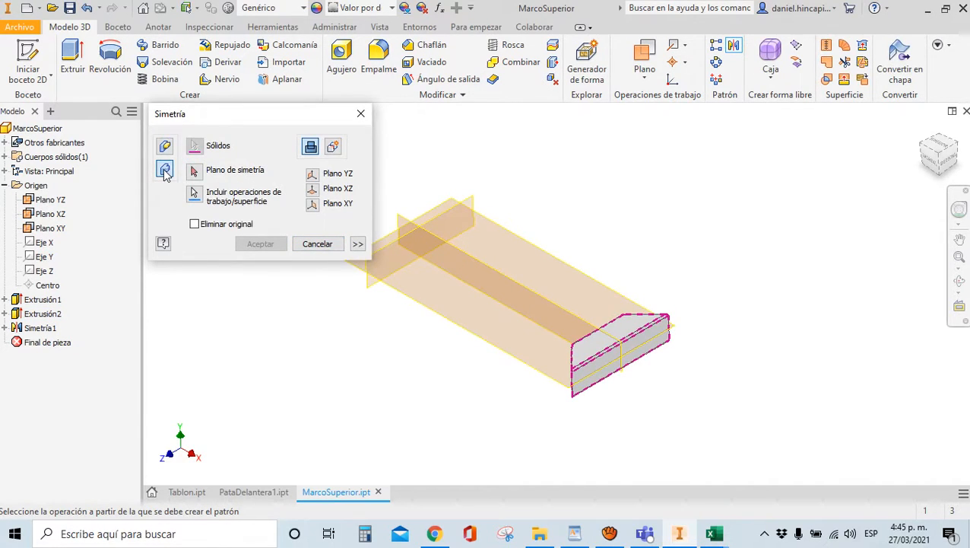
click(6, 158)
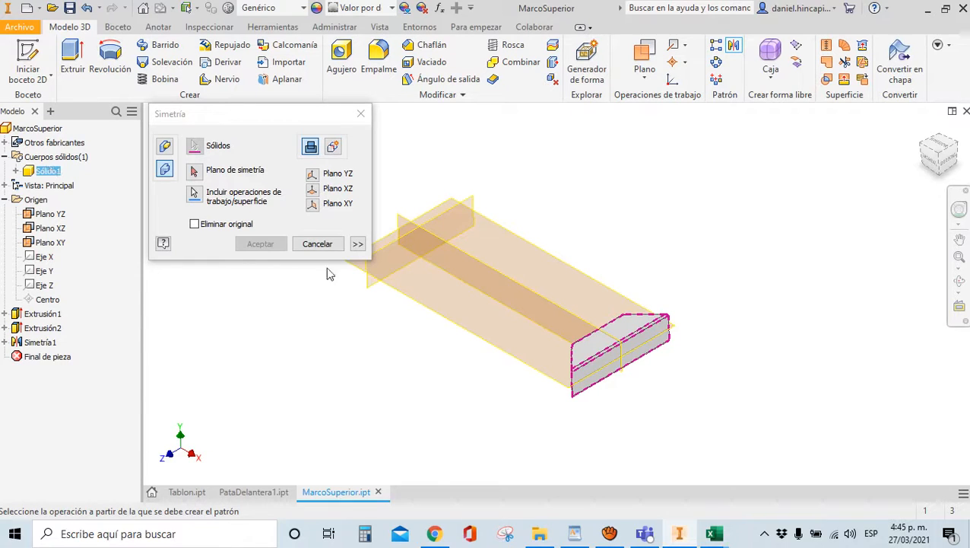
click(193, 171)
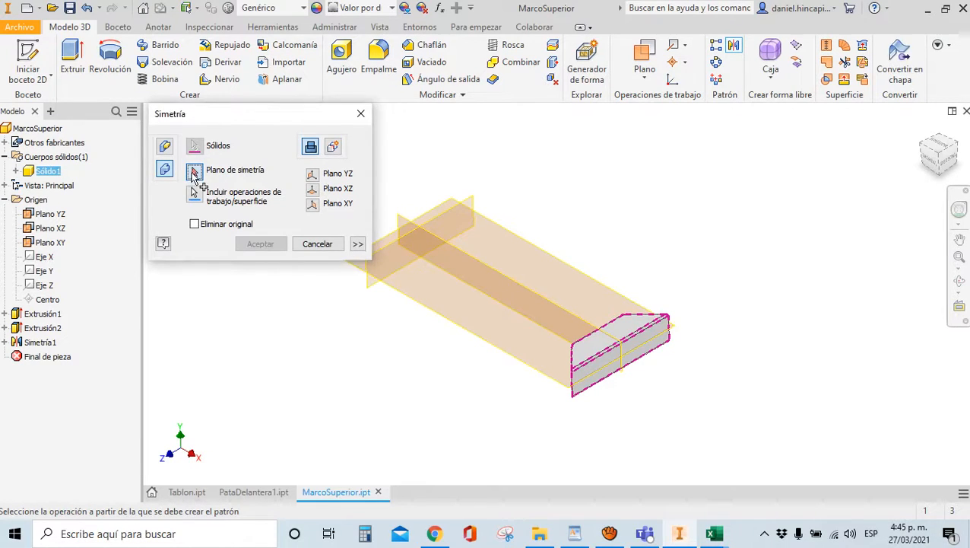
click(439, 219)
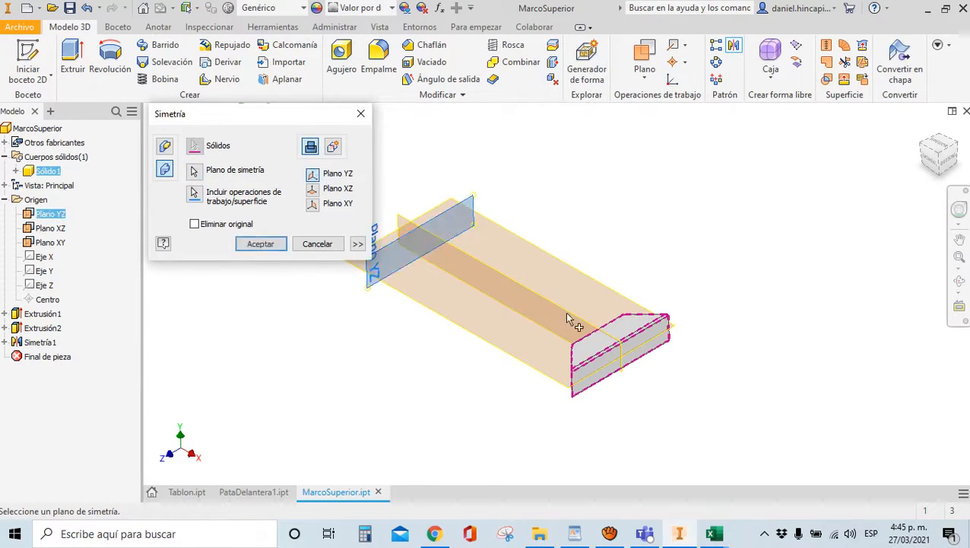
scroll(818, 296, down, 2)
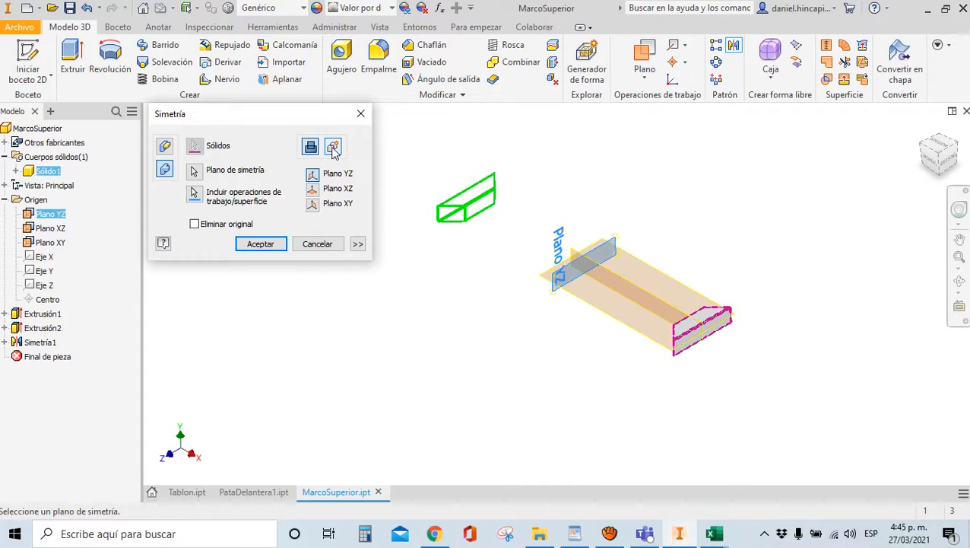
Accept the Simetría2 mirror of the tube across Plano YZ and save the MarcoSuperior part
click(254, 244)
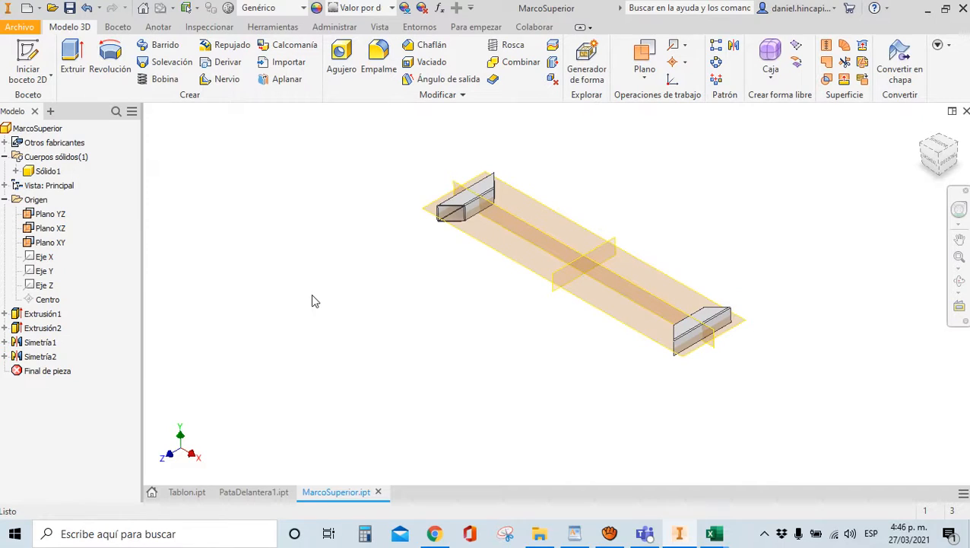
click(69, 8)
scroll(517, 274, down, 3)
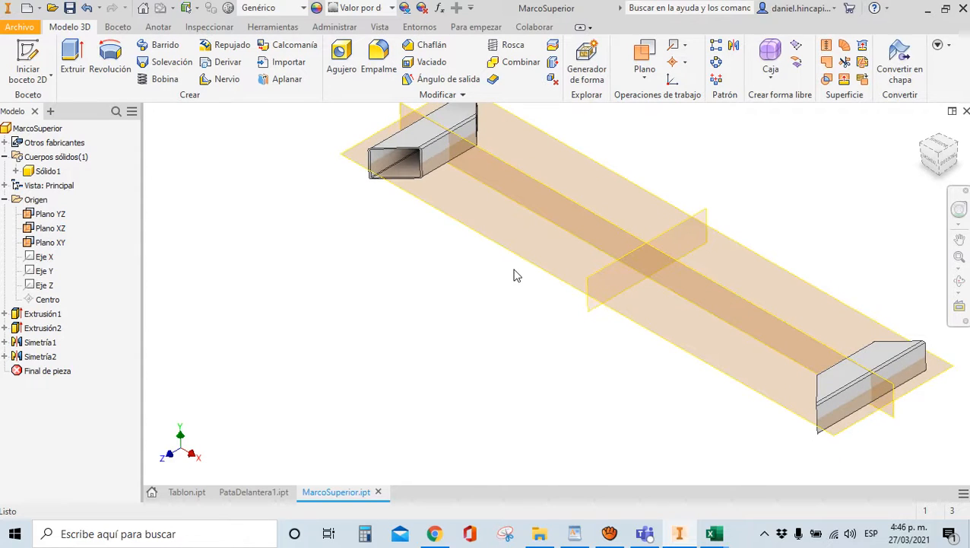
scroll(476, 271, up, 5)
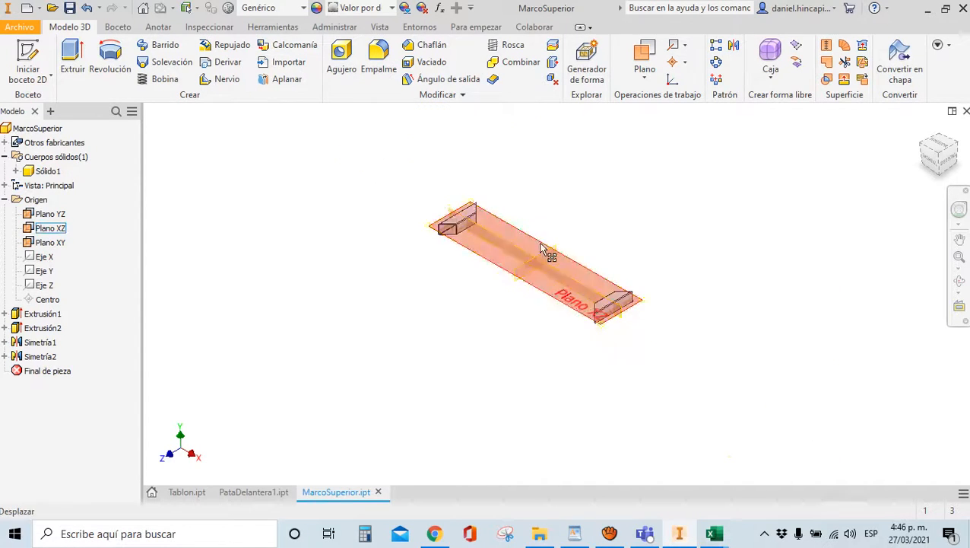
scroll(546, 254, down, 5)
scroll(517, 289, up, 5)
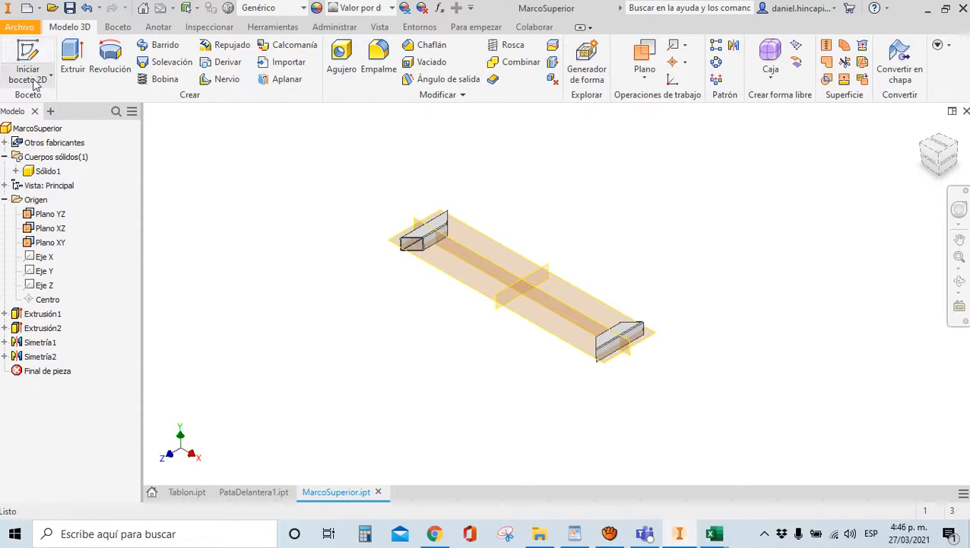
Start Boceto3 on Plano YZ with the graphics sliced away (F7)
click(29, 68)
click(520, 302)
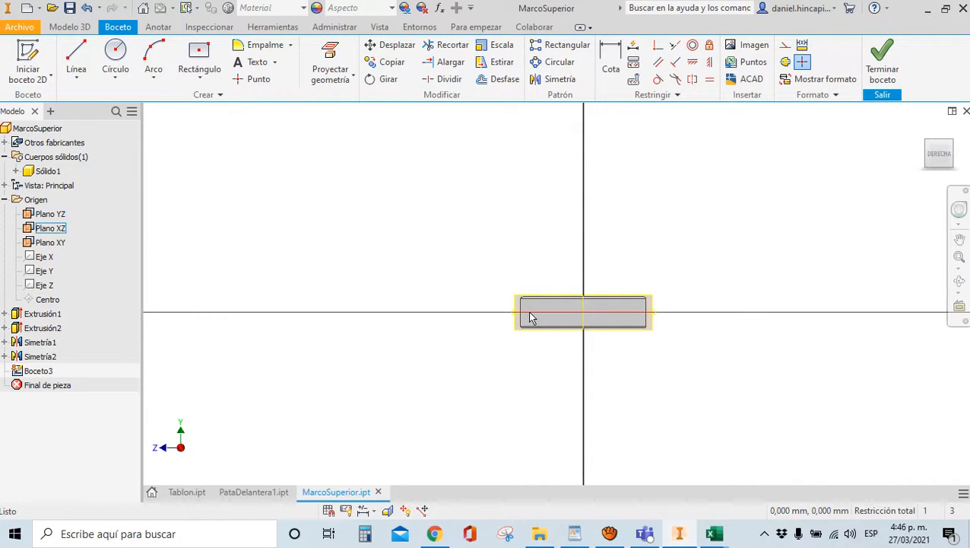
scroll(545, 305, up, 3)
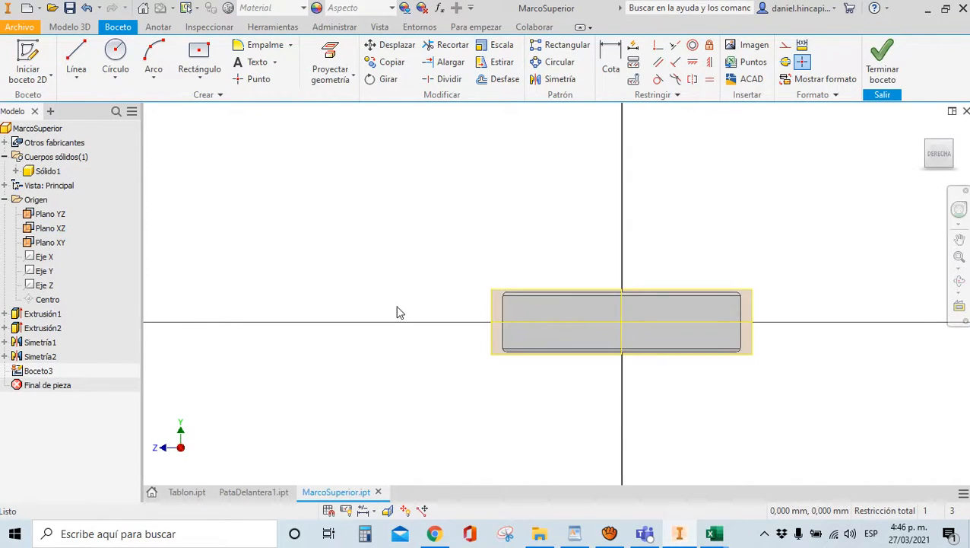
scroll(473, 341, up, 3)
scroll(473, 341, down, 3)
scroll(503, 325, up, 1)
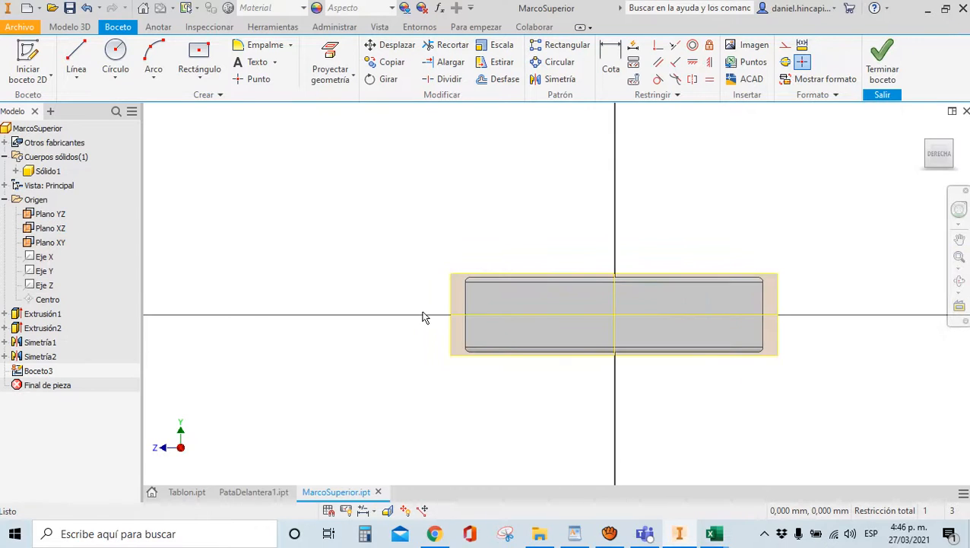
key(F7)
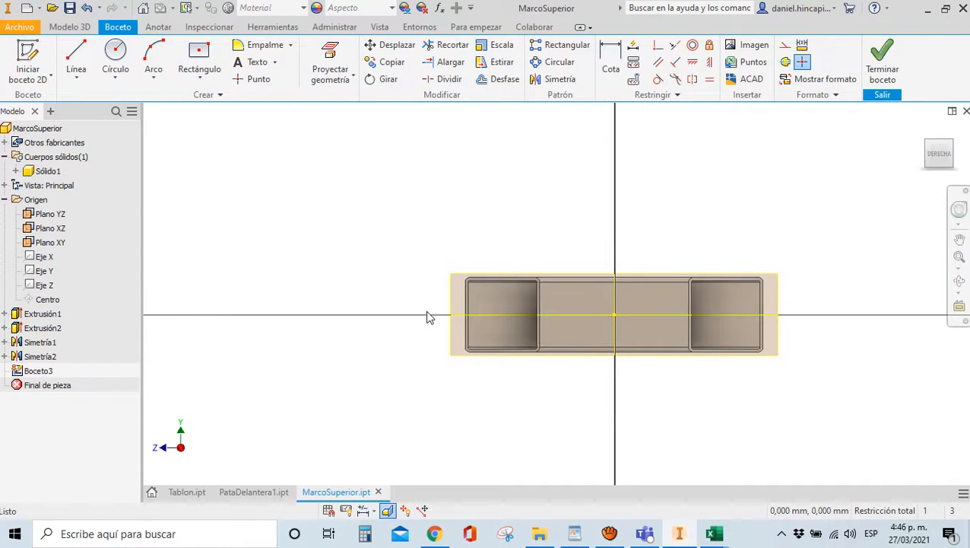
scroll(501, 327, up, 3)
scroll(343, 245, down, 3)
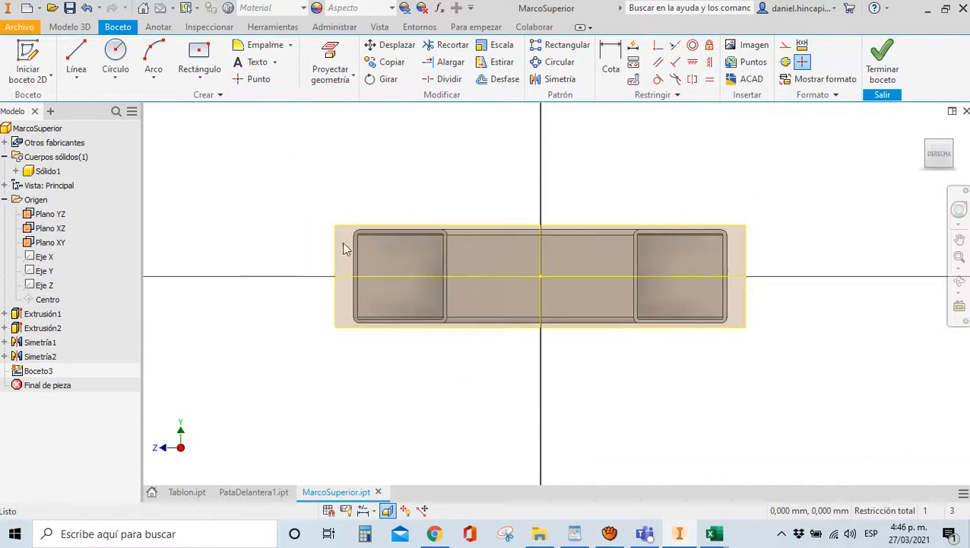
Draw a centre-point rectangle between the two end tubes
click(200, 60)
scroll(496, 275, up, 3)
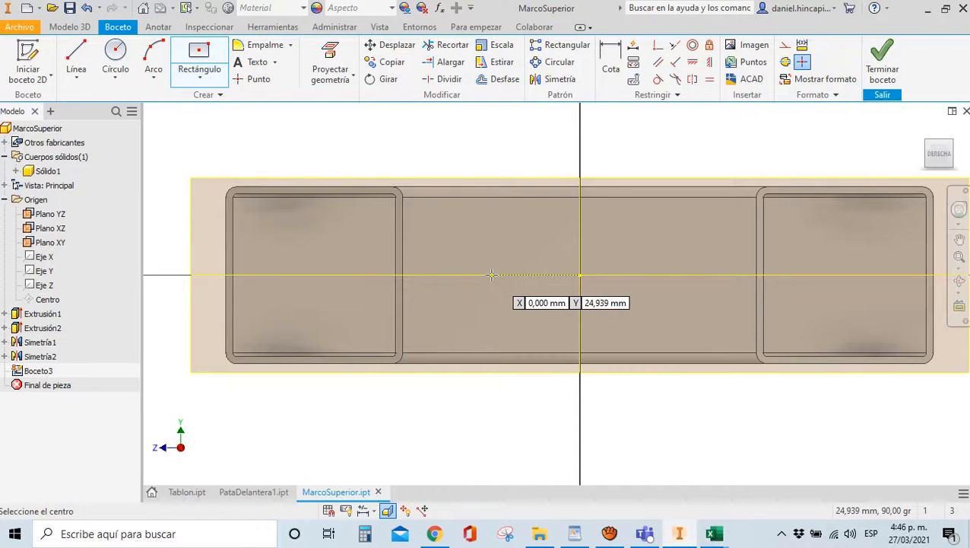
click(491, 275)
click(443, 208)
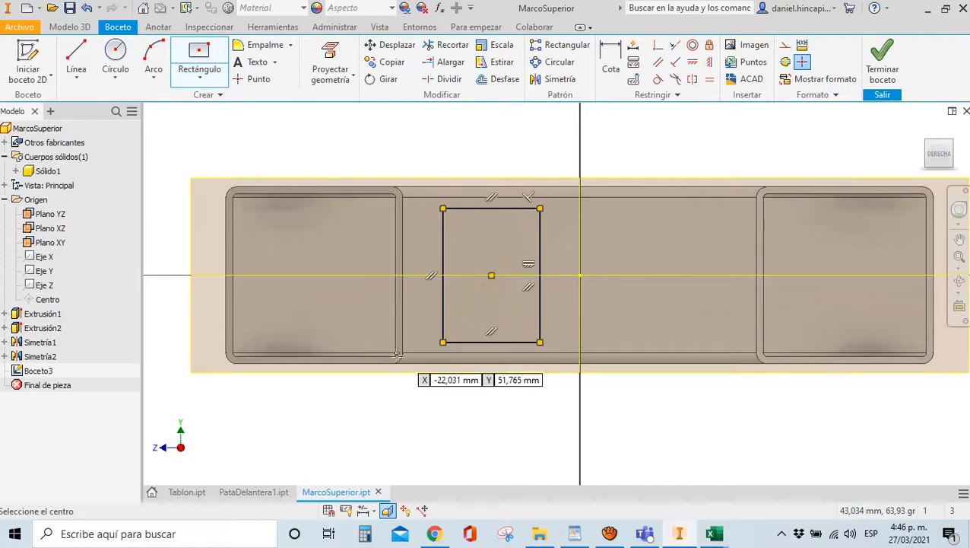
click(540, 207)
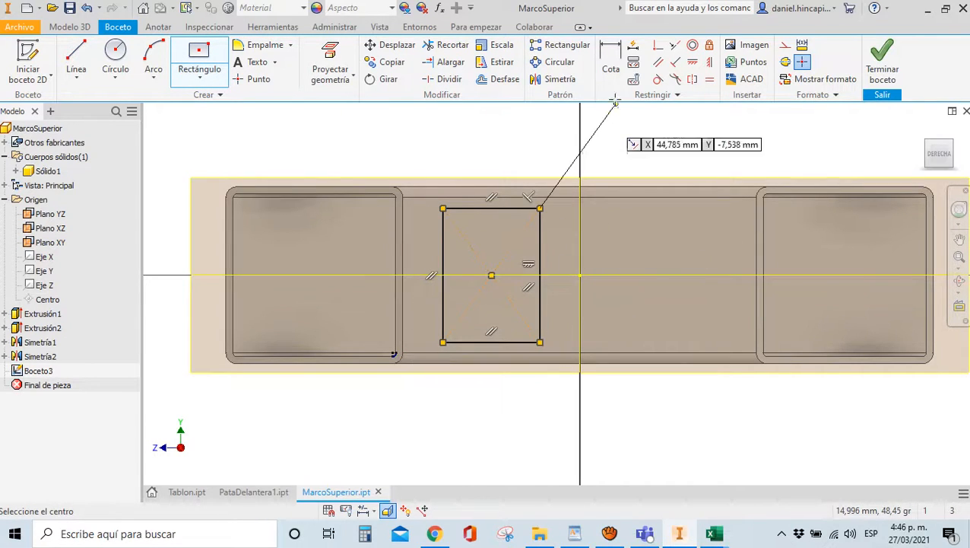
Make the rectangle a square with Equal and align its centre horizontally with the origin
click(710, 79)
click(496, 209)
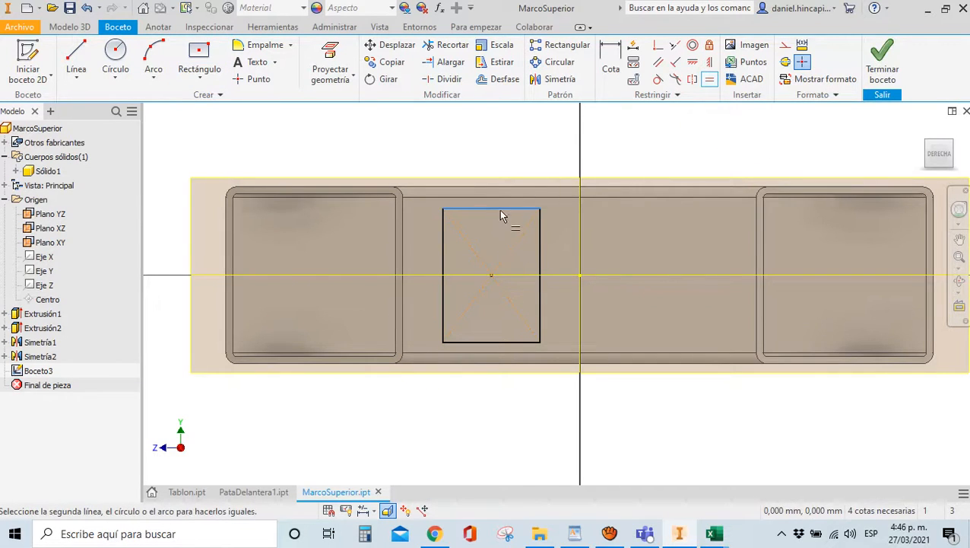
click(541, 238)
click(694, 63)
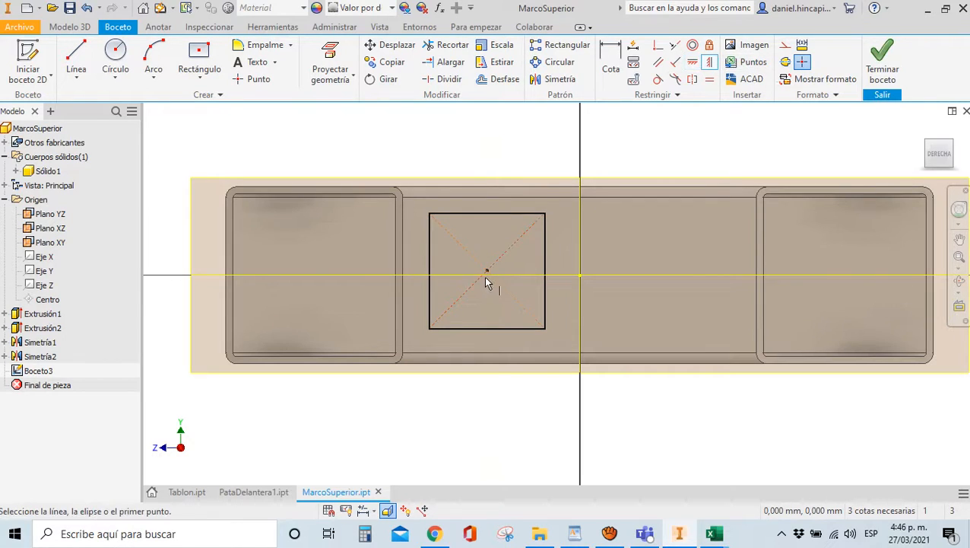
click(487, 270)
click(580, 276)
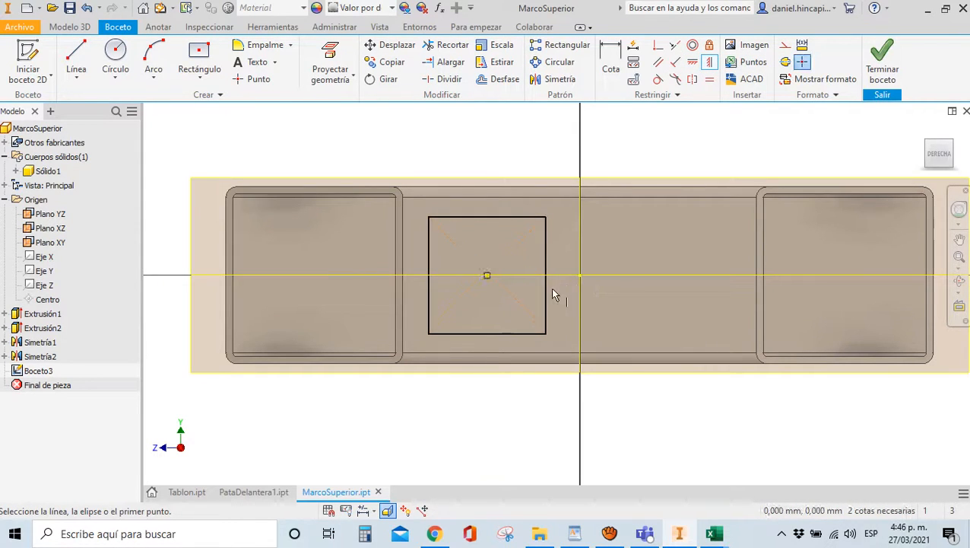
Round all four corners of the square with fillets of radius RedP
click(259, 45)
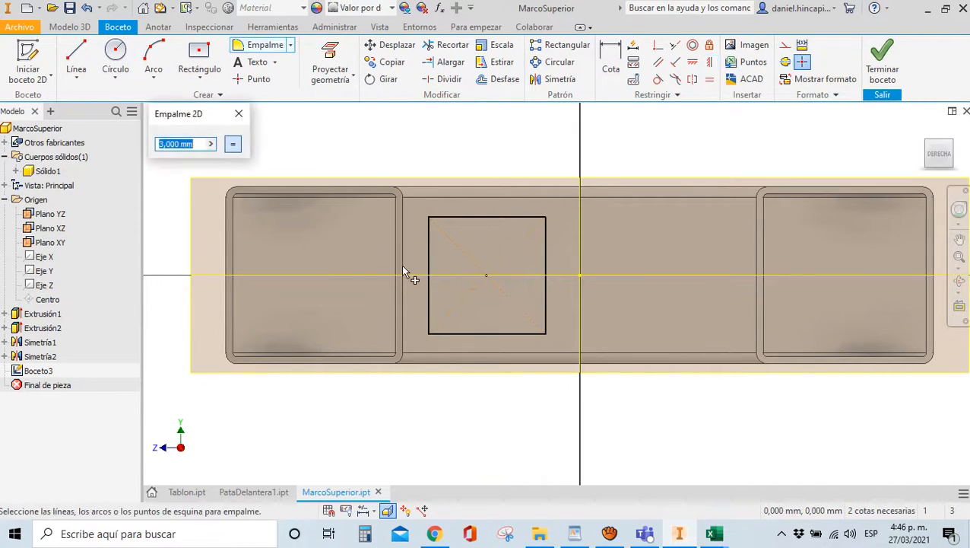
text(RedP)
click(429, 238)
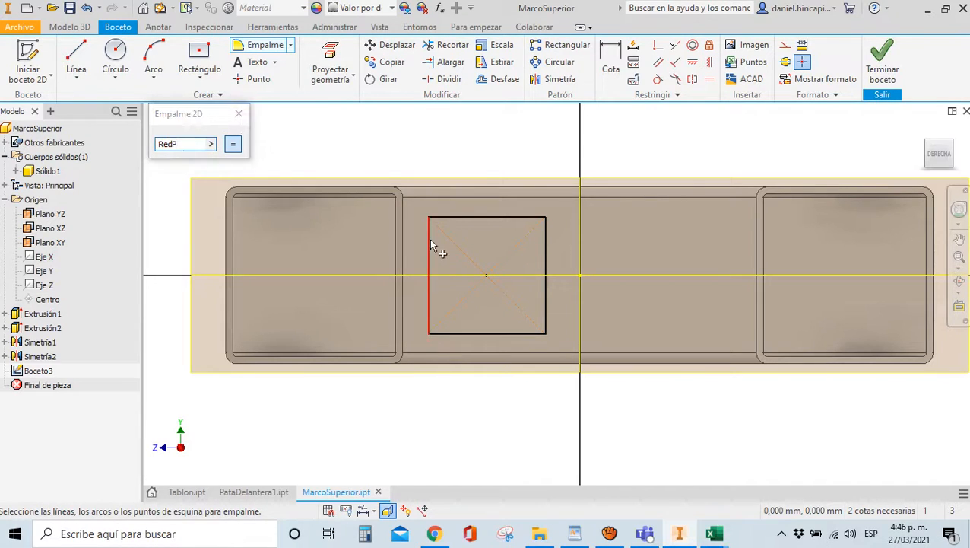
click(456, 218)
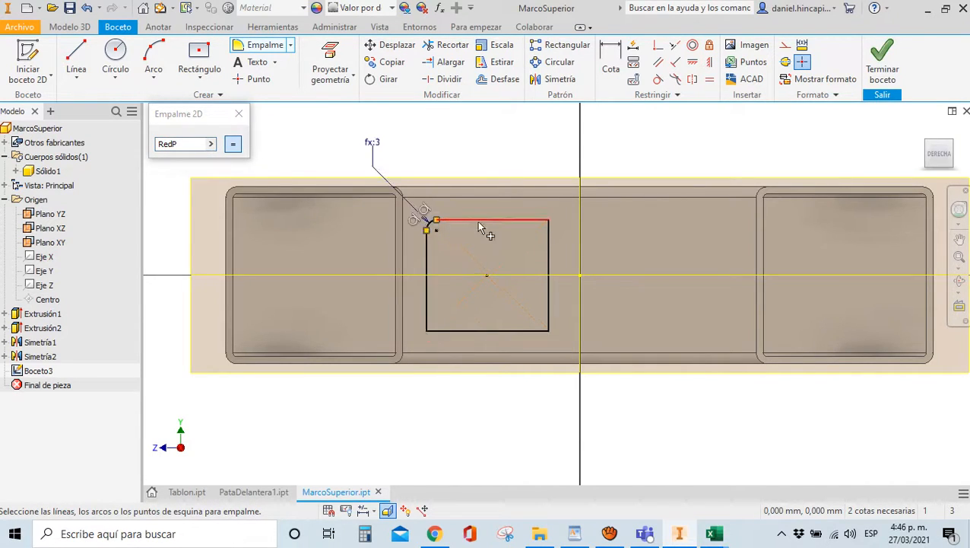
click(548, 250)
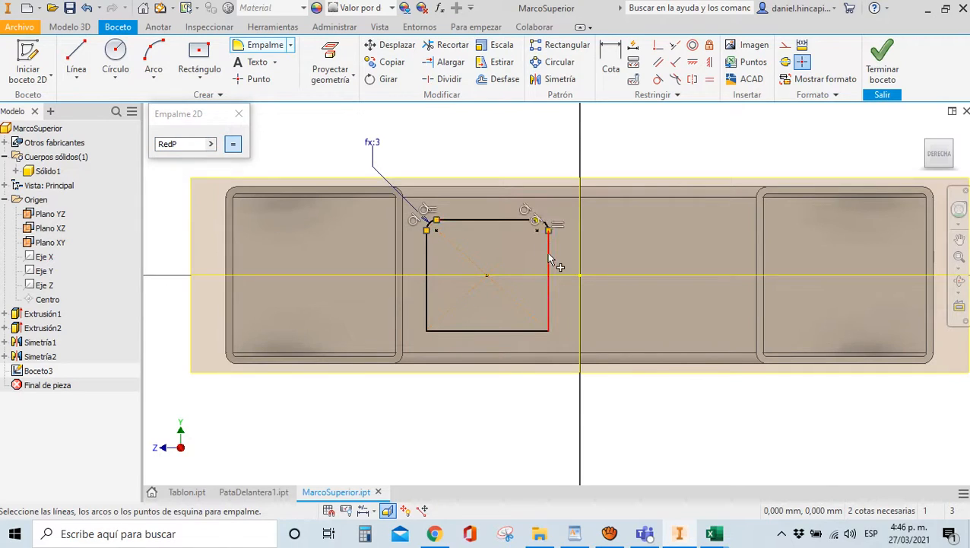
click(522, 332)
click(475, 335)
click(429, 322)
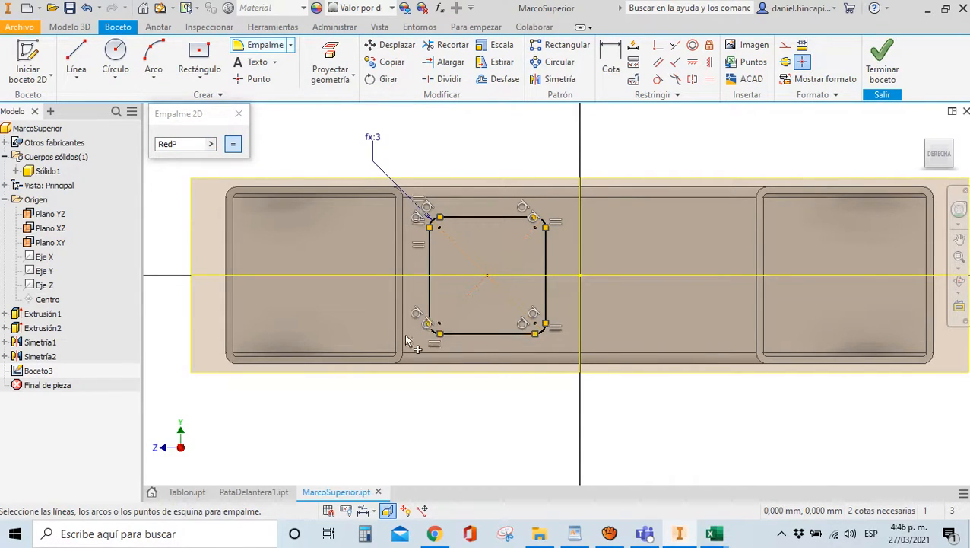
click(610, 67)
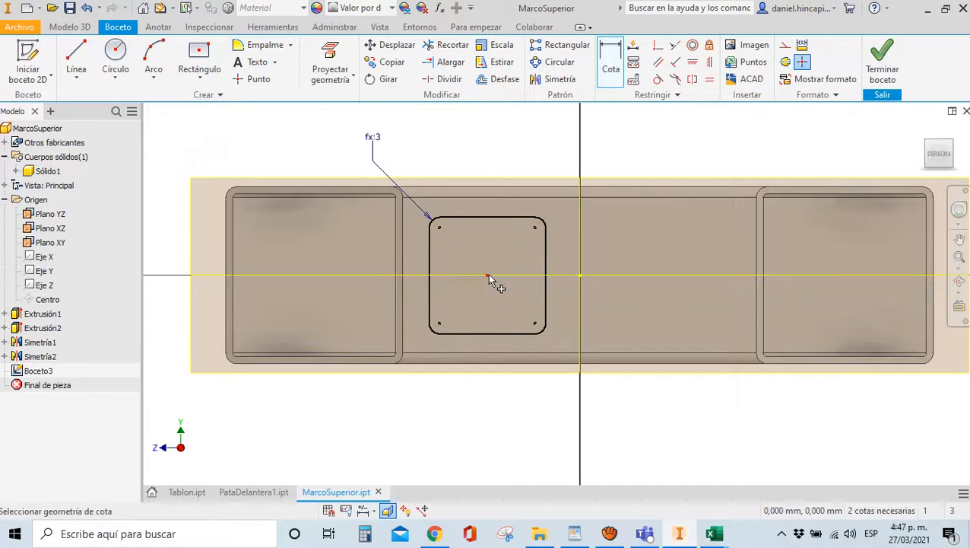
Dimension the square's width between its left and right edges as DimP
click(428, 253)
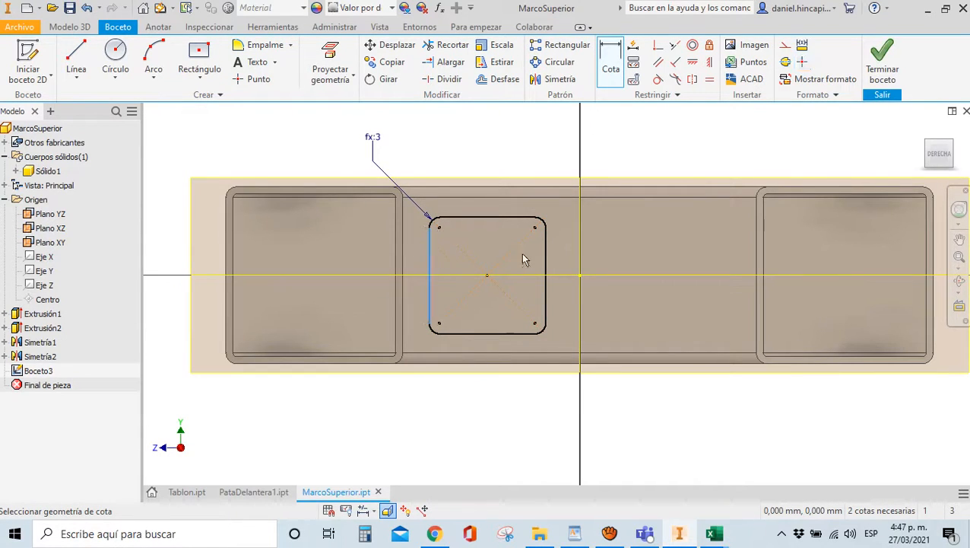
click(545, 262)
click(525, 160)
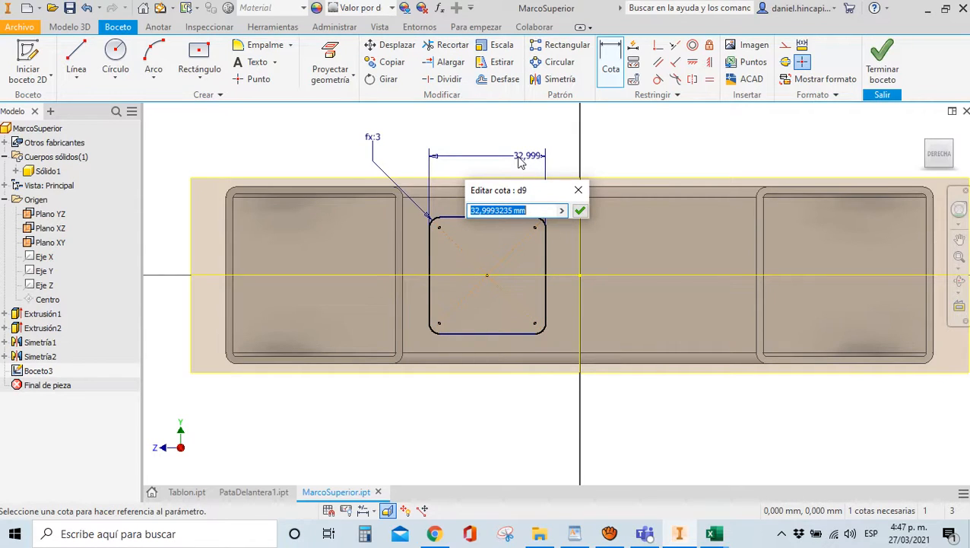
text(DimP)
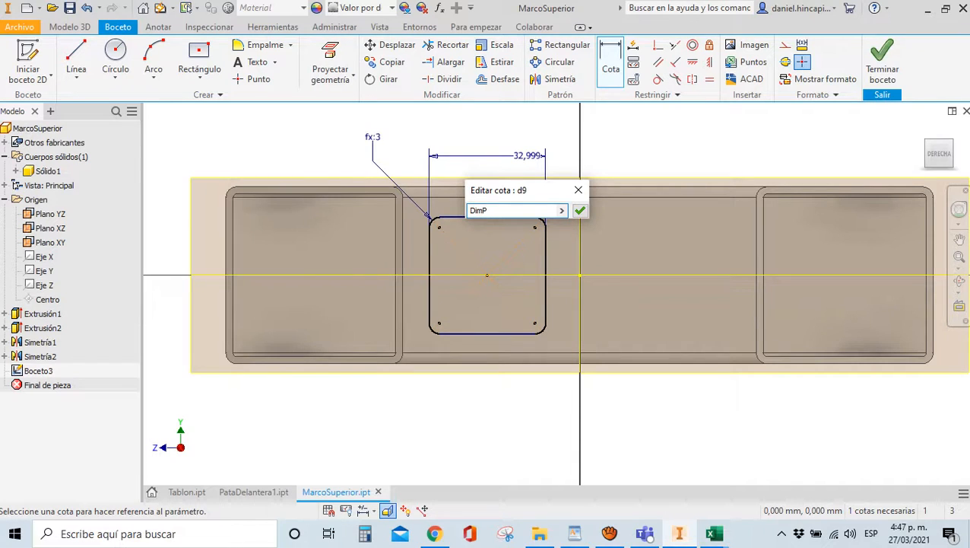
key(Return)
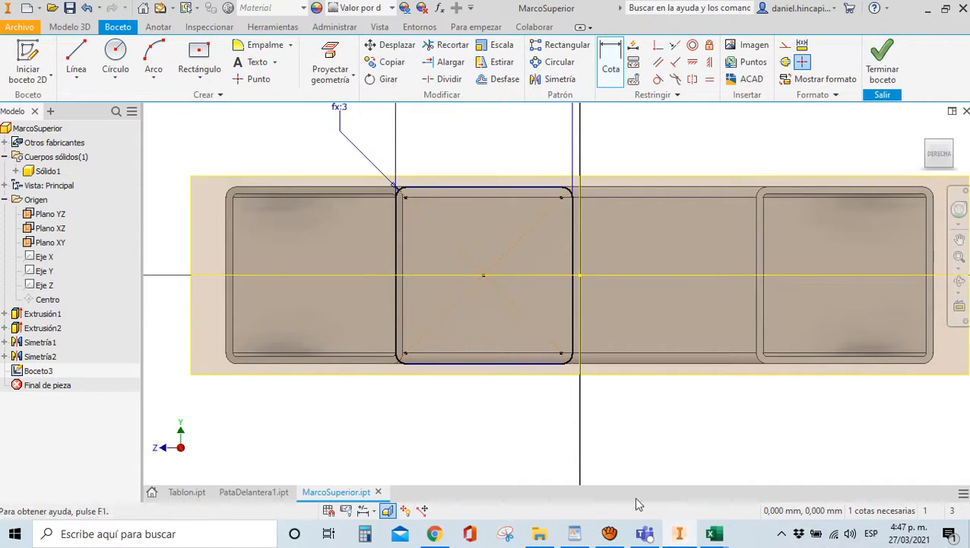
mouse_move(612, 532)
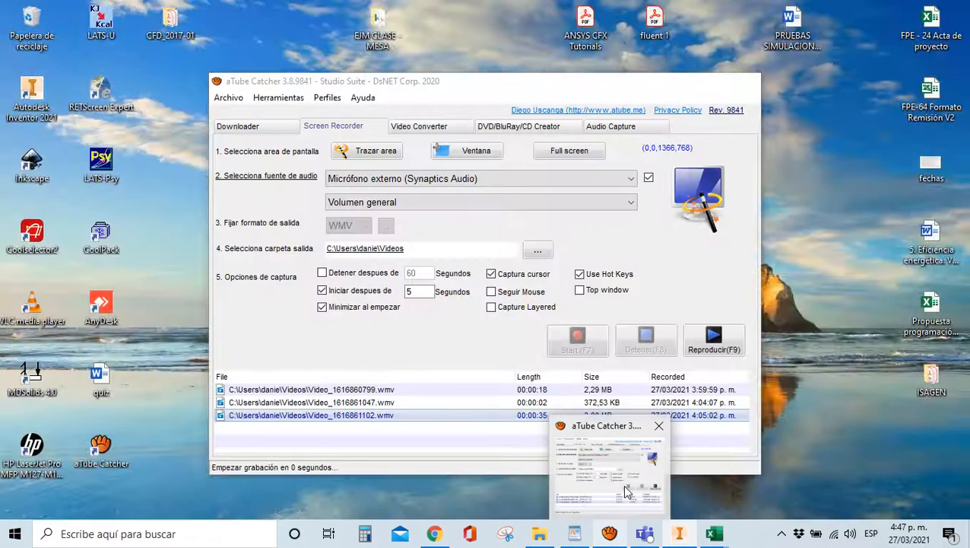
click(622, 487)
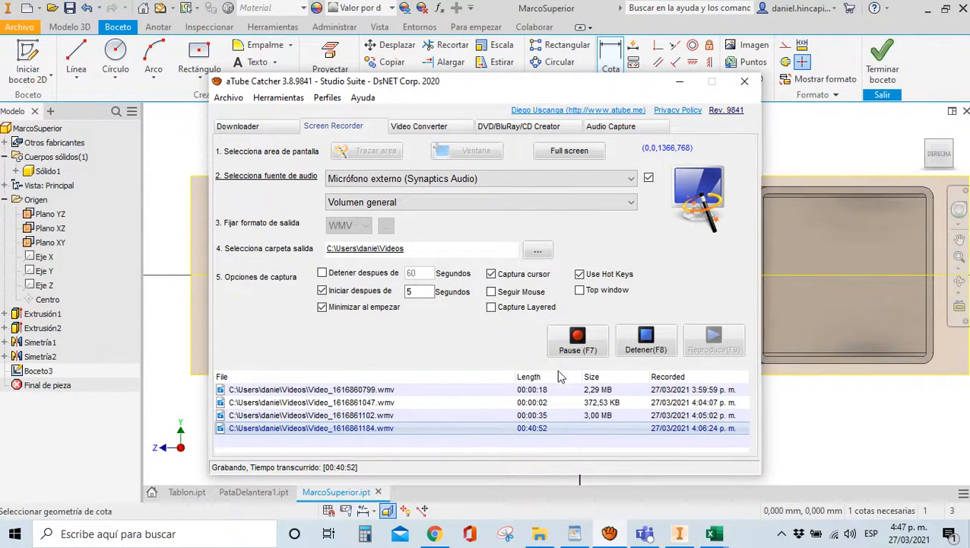
click(681, 82)
Offset the rounded square inward by the Espesor parameter (2) to form a hollow profile
scroll(475, 257, down, 2)
scroll(457, 243, up, 3)
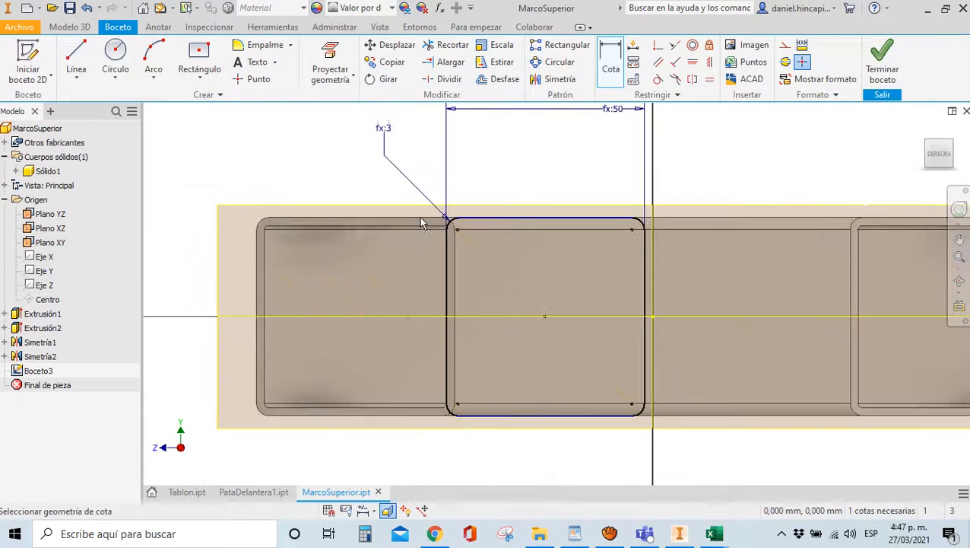
scroll(450, 217, down, 2)
scroll(465, 199, up, 3)
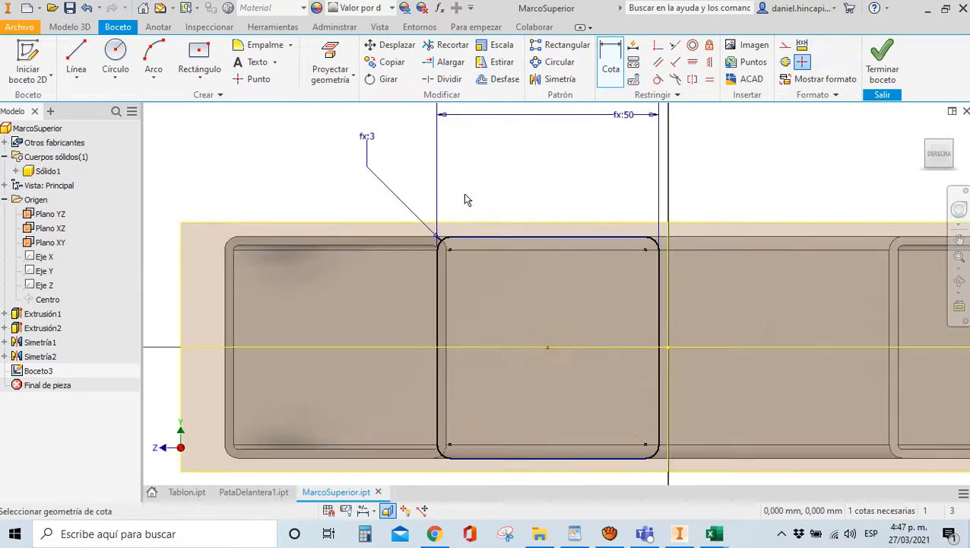
scroll(487, 183, down, 2)
scroll(536, 156, up, 3)
scroll(525, 183, down, 1)
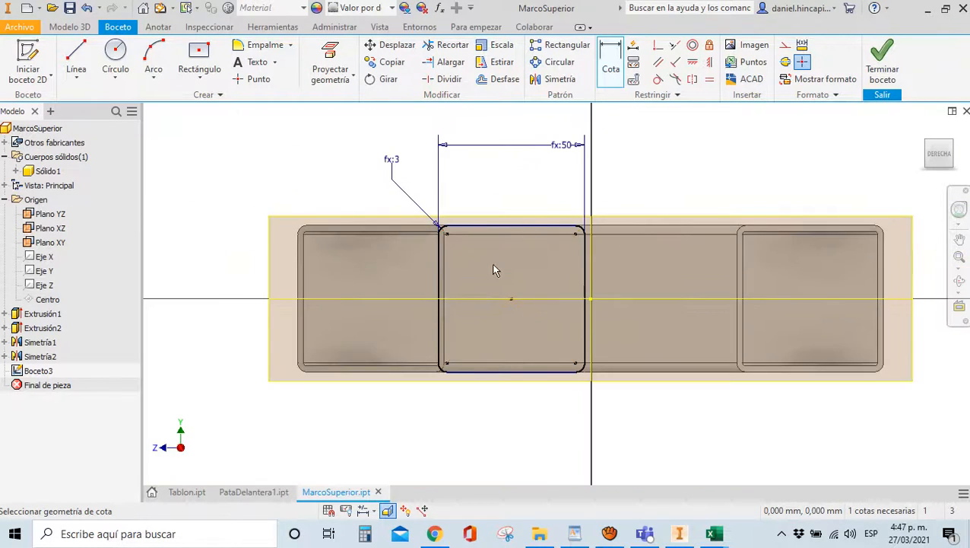
scroll(528, 216, up, 3)
scroll(498, 223, down, 3)
scroll(508, 183, up, 2)
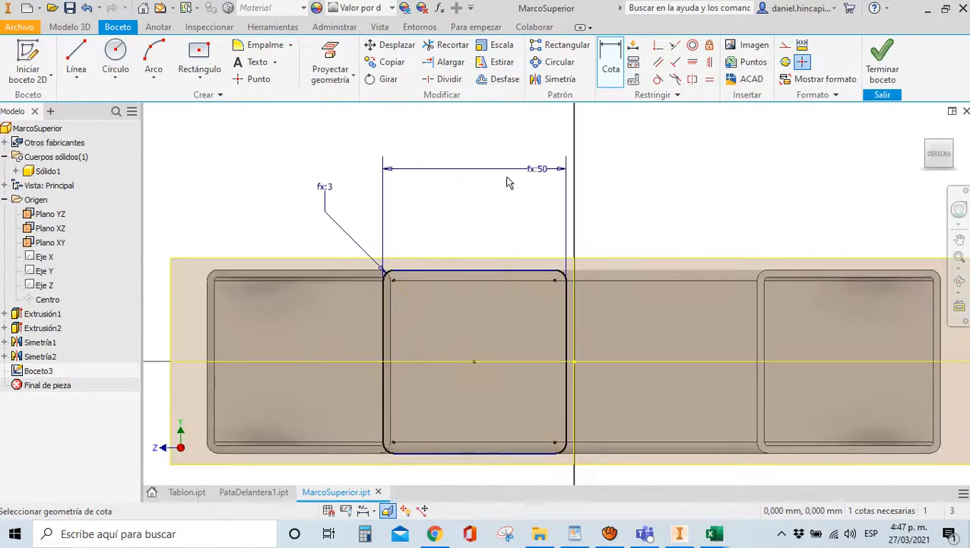
click(501, 79)
scroll(527, 280, up, 3)
scroll(535, 264, up, 2)
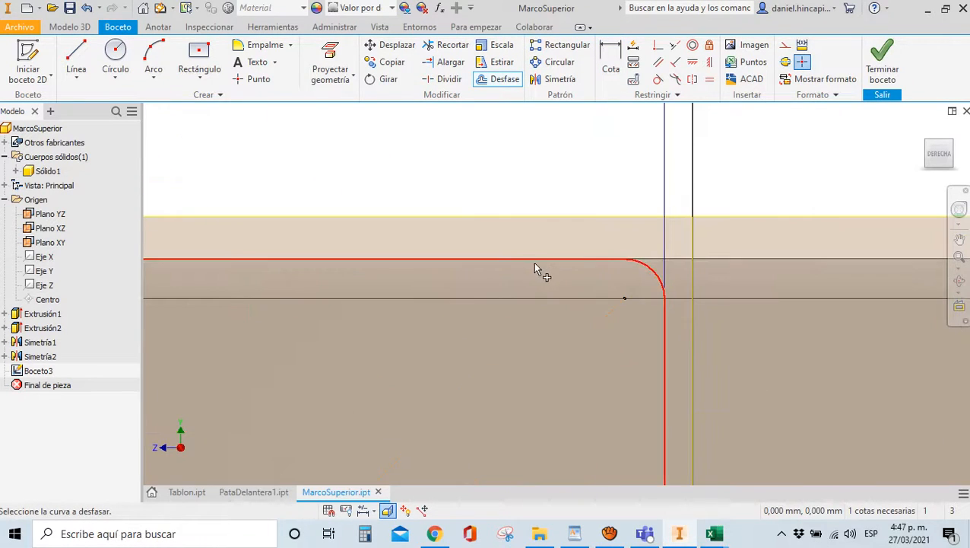
click(533, 261)
text(E)
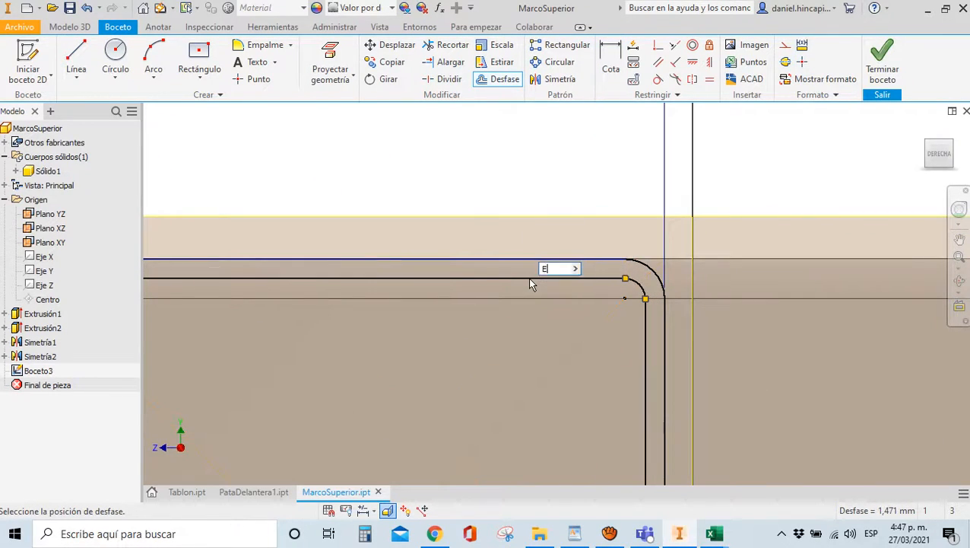
text(spesor)
key(Return)
scroll(525, 258, down, 2)
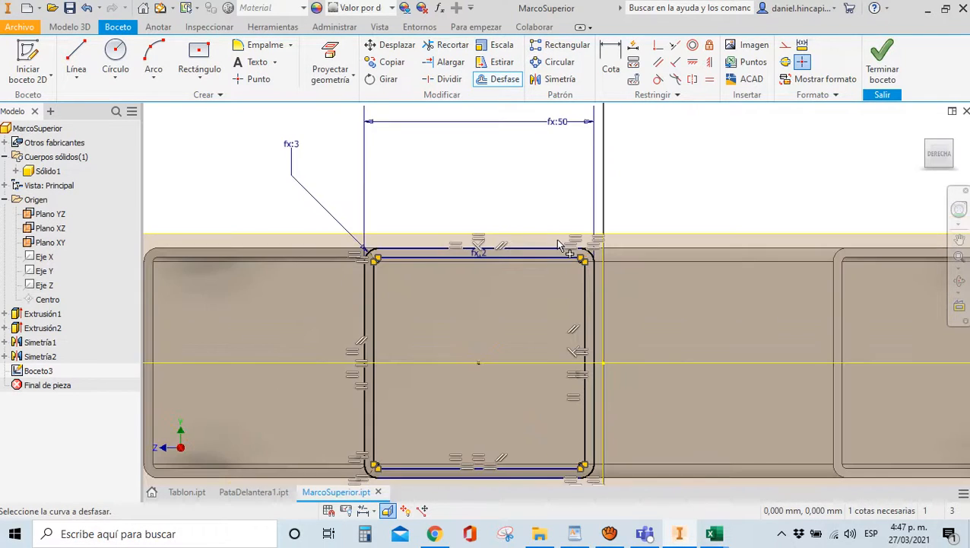
scroll(338, 258, up, 2)
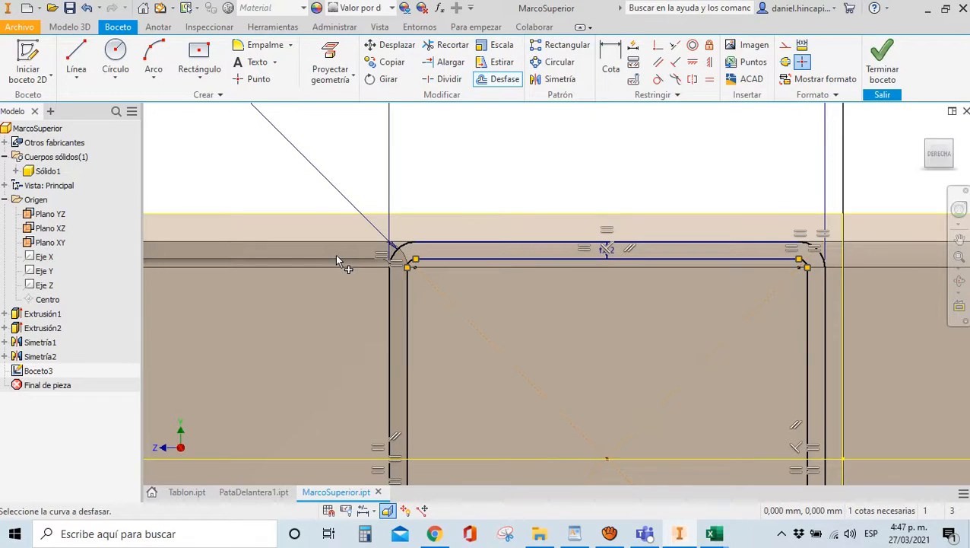
scroll(359, 252, down, 3)
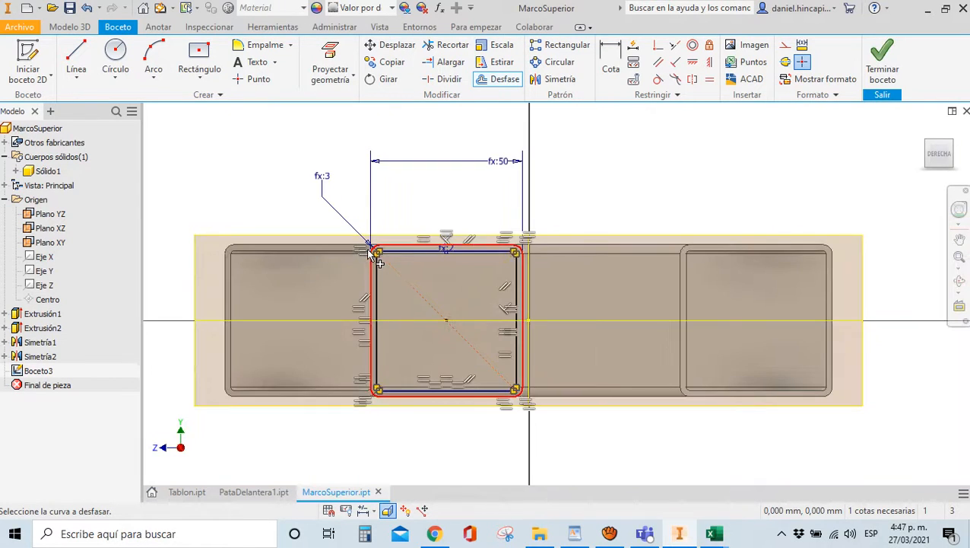
click(611, 67)
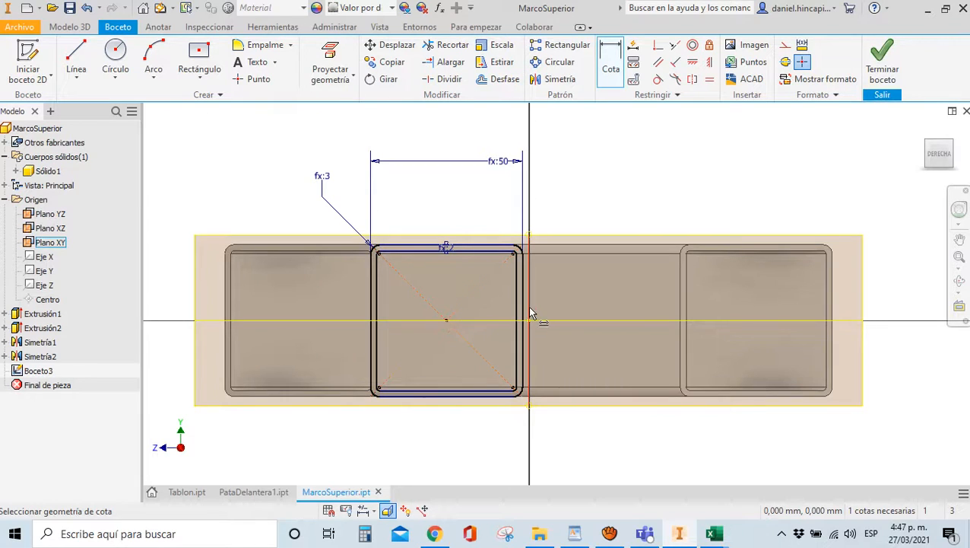
Place a sketch point at the square's centre
click(530, 320)
click(447, 322)
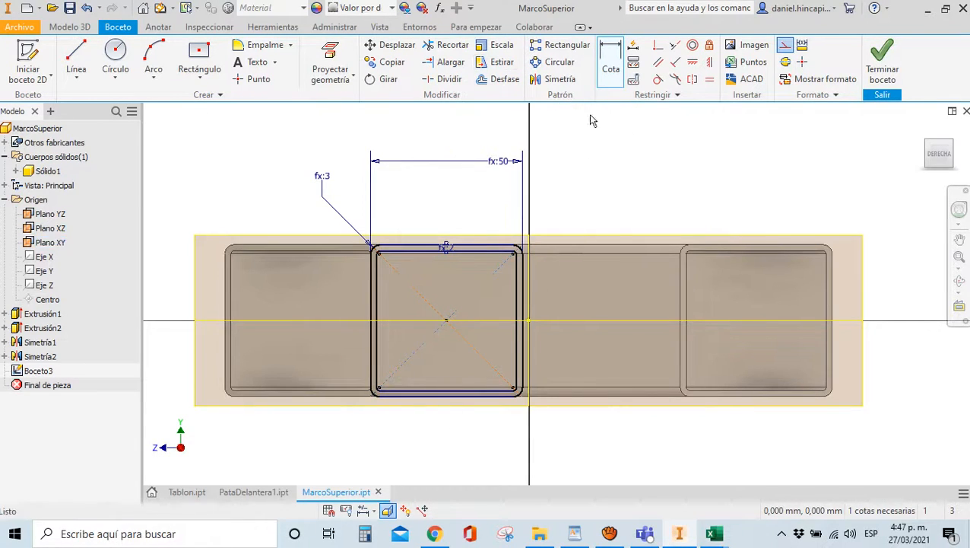
click(616, 62)
click(616, 62)
scroll(444, 314, down, 3)
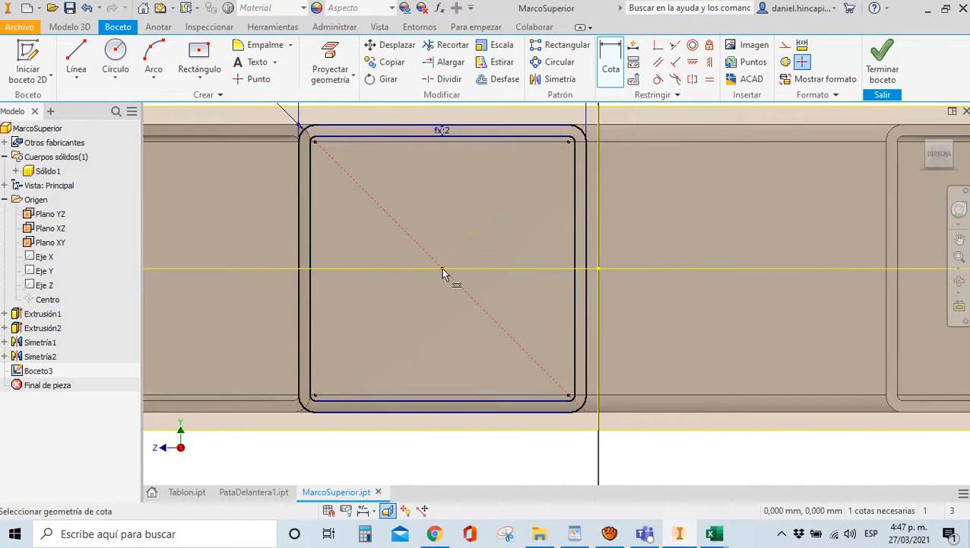
click(239, 80)
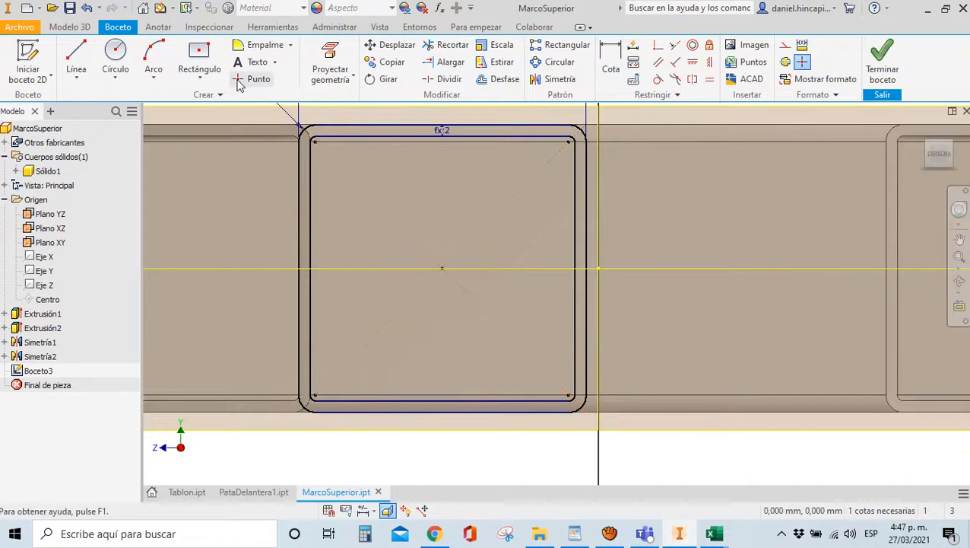
click(442, 267)
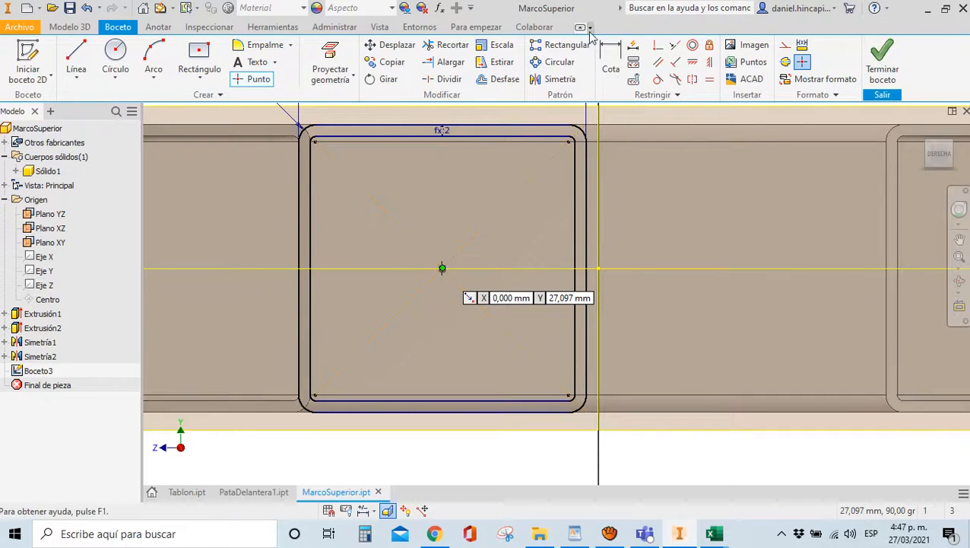
Dimension the centre point to the vertical axis as ProfT/2-RedAP (100) and finish the sketch
key(d)
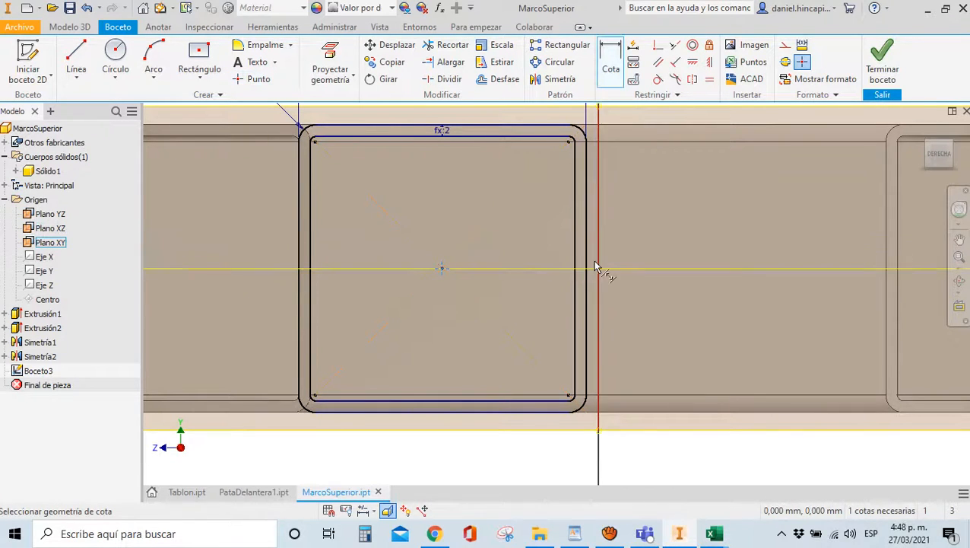
click(600, 263)
scroll(535, 289, down, 5)
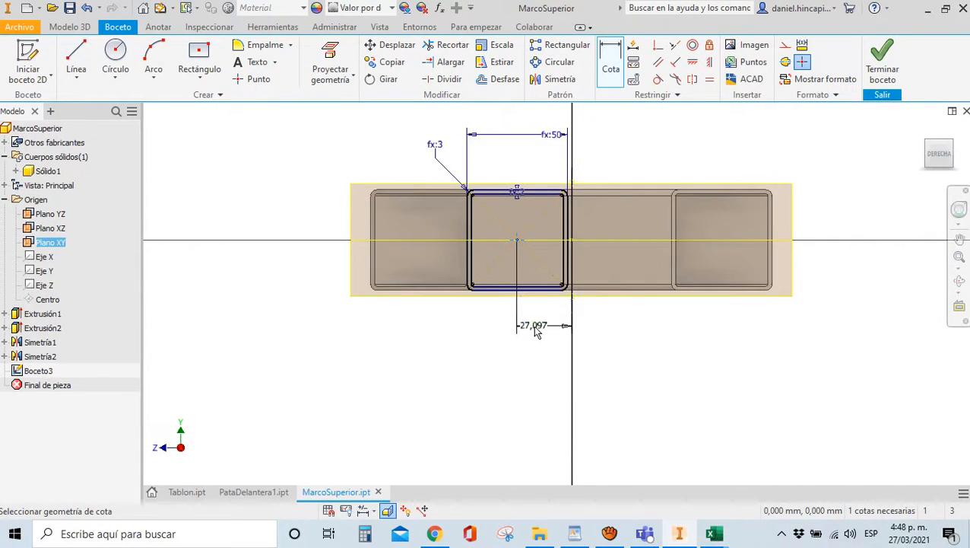
click(536, 325)
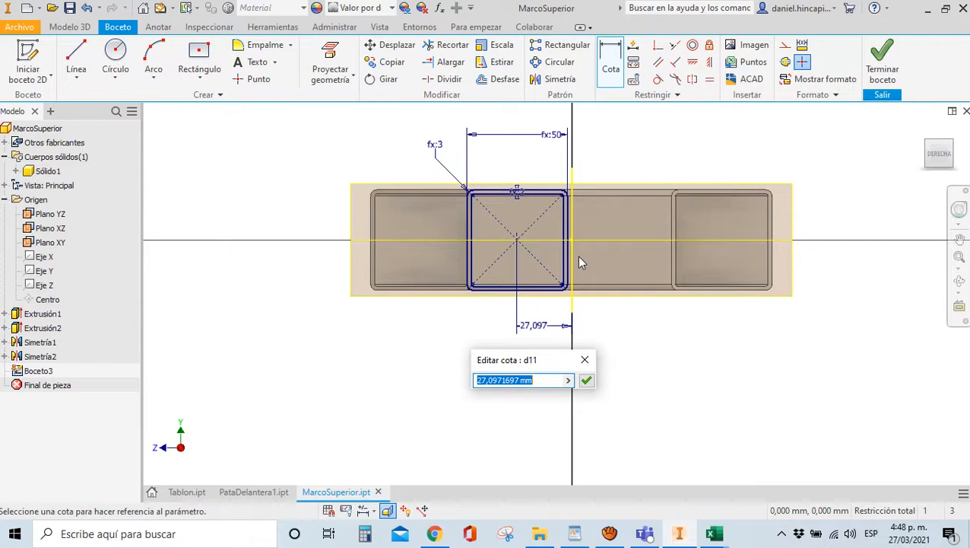
text(Pr)
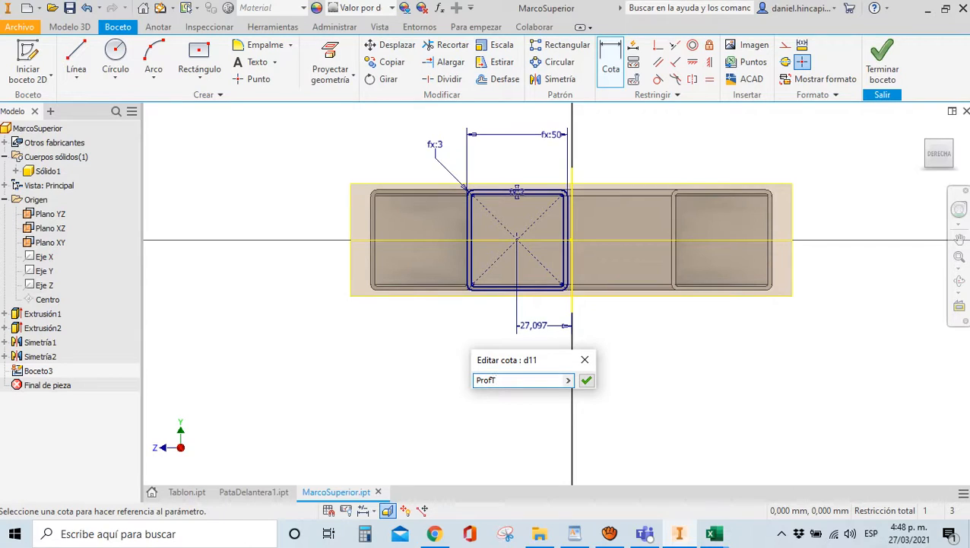
text(ofT/2-RedAP)
key(Return)
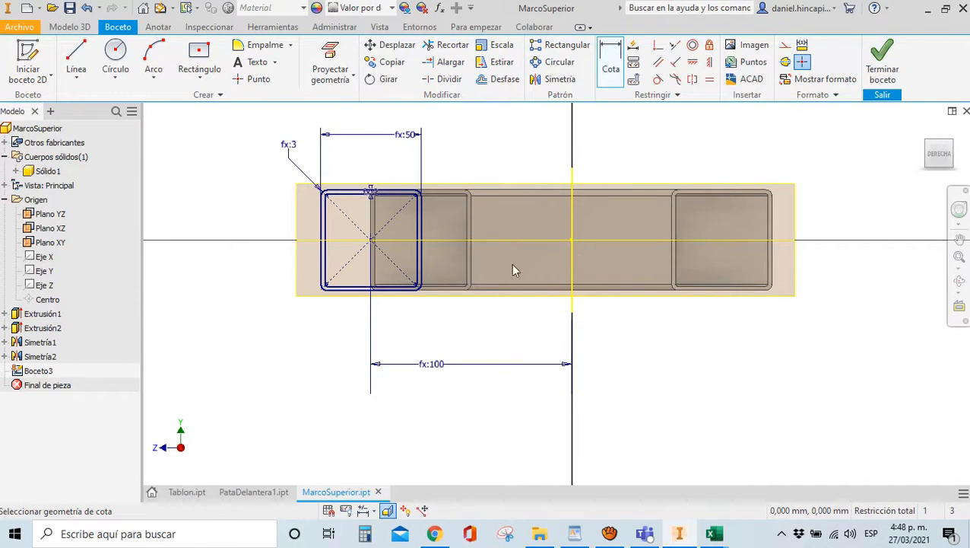
scroll(275, 170, down, 3)
scroll(422, 254, up, 3)
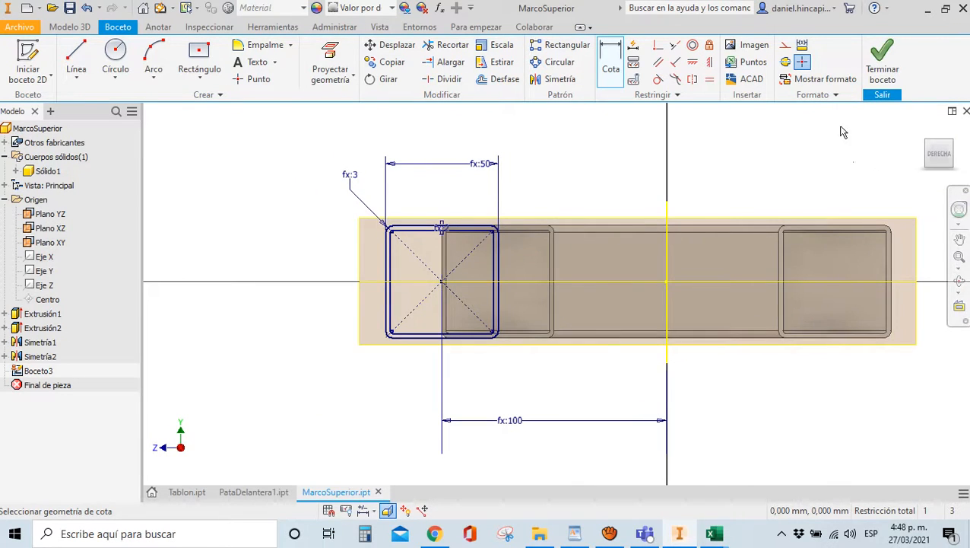
scroll(439, 275, down, 1)
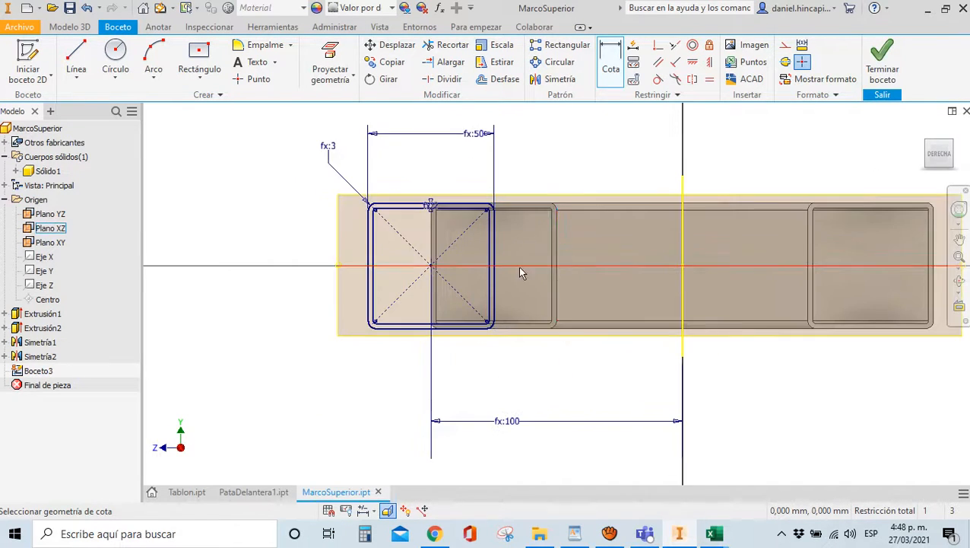
scroll(522, 271, up, 2)
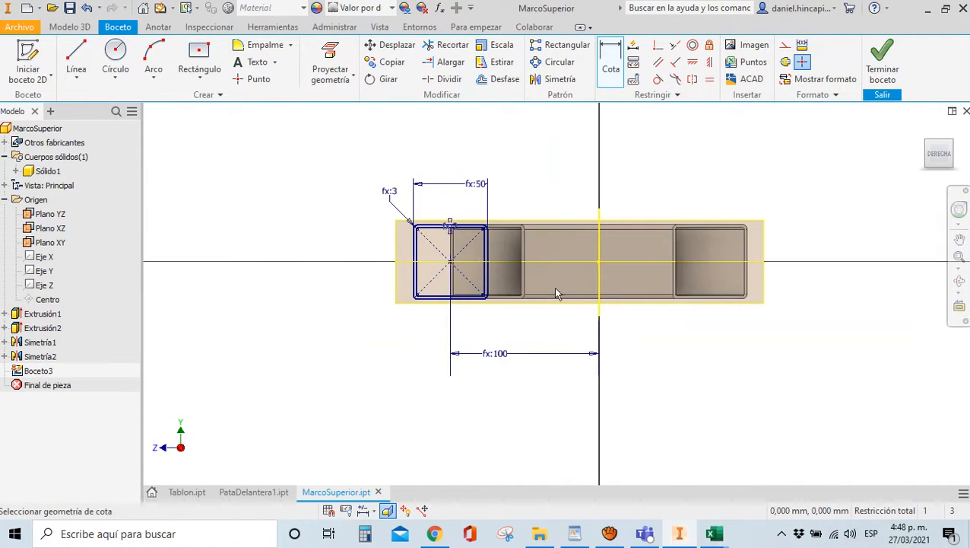
click(882, 71)
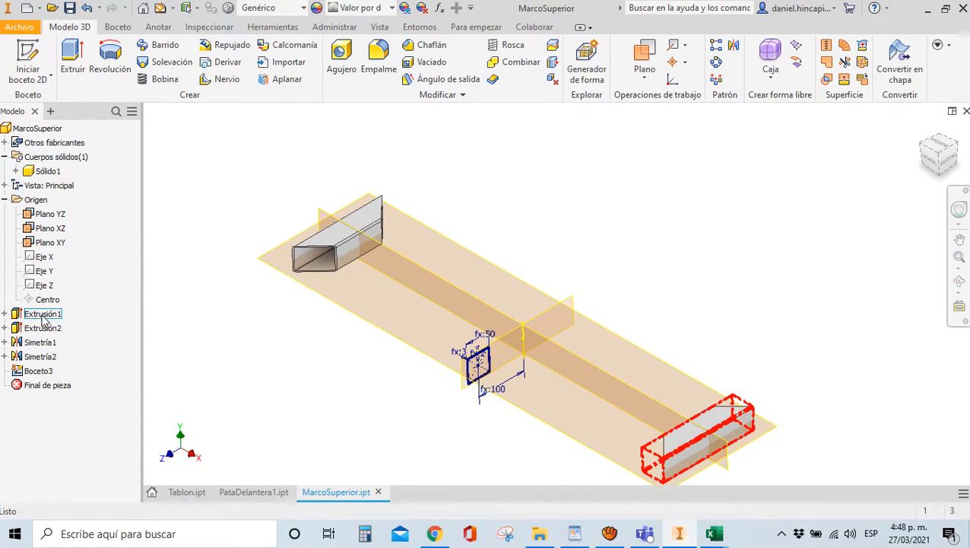
click(4, 314)
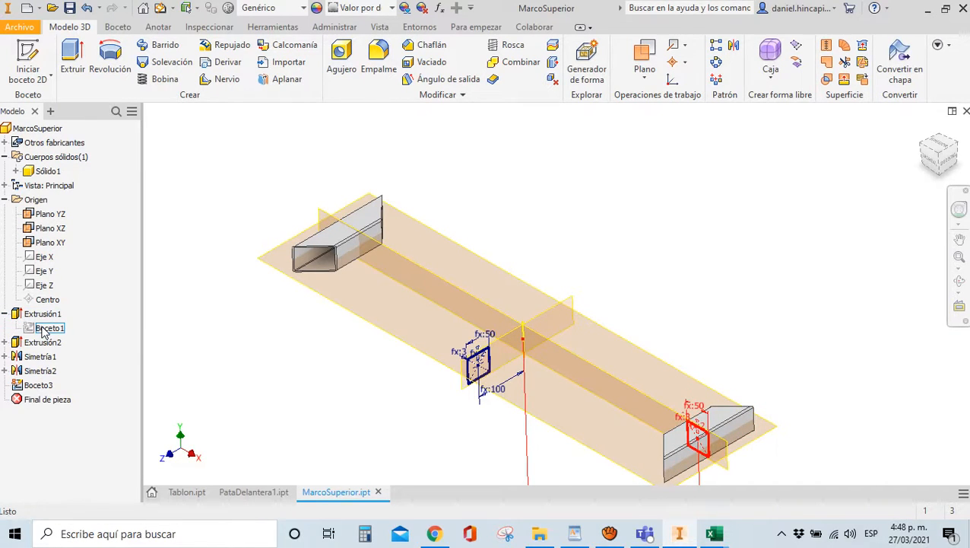
scroll(417, 261, down, 3)
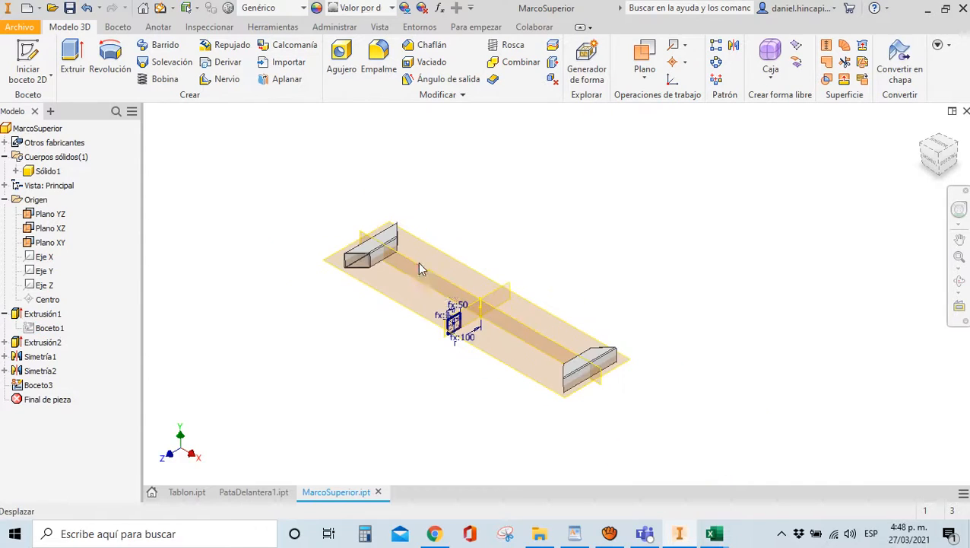
double_click(47, 329)
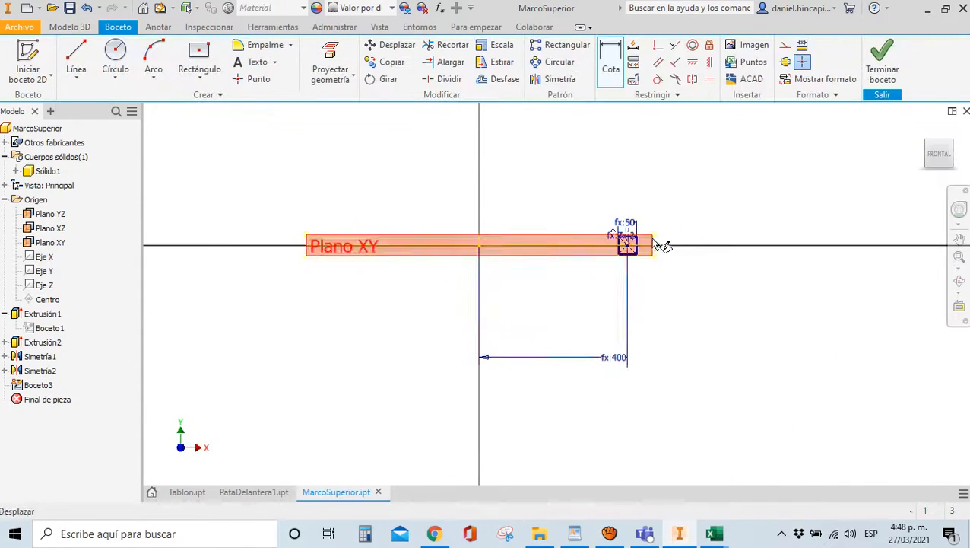
click(882, 61)
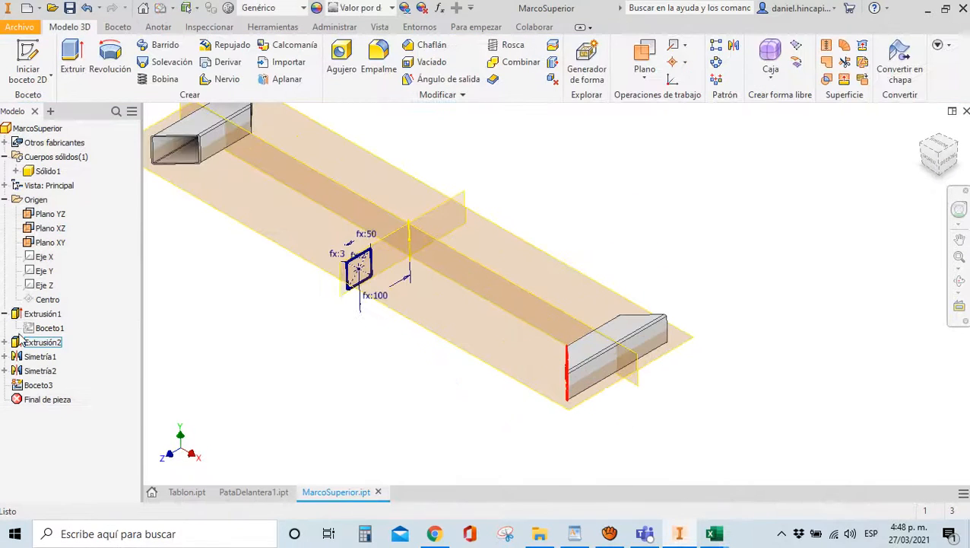
double_click(42, 343)
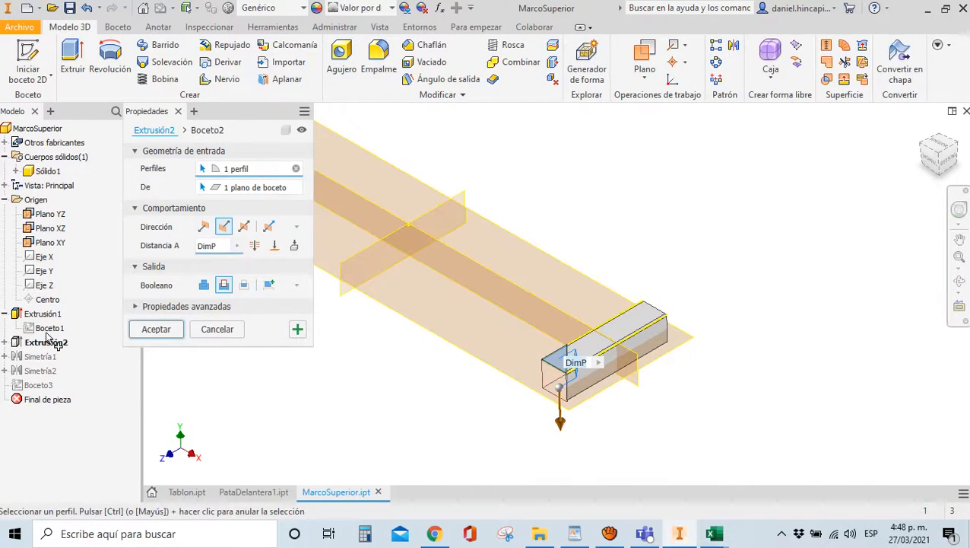
key(Escape)
double_click(42, 314)
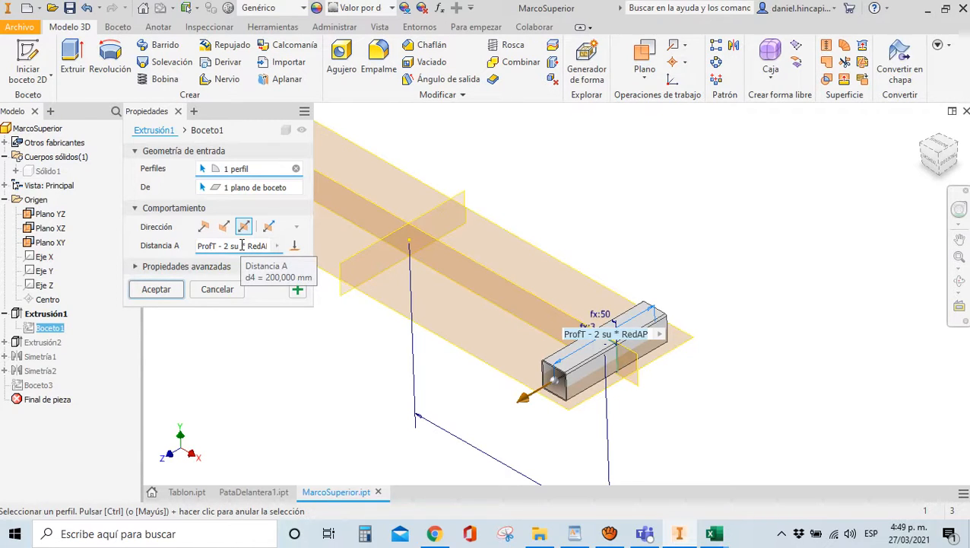
click(241, 245)
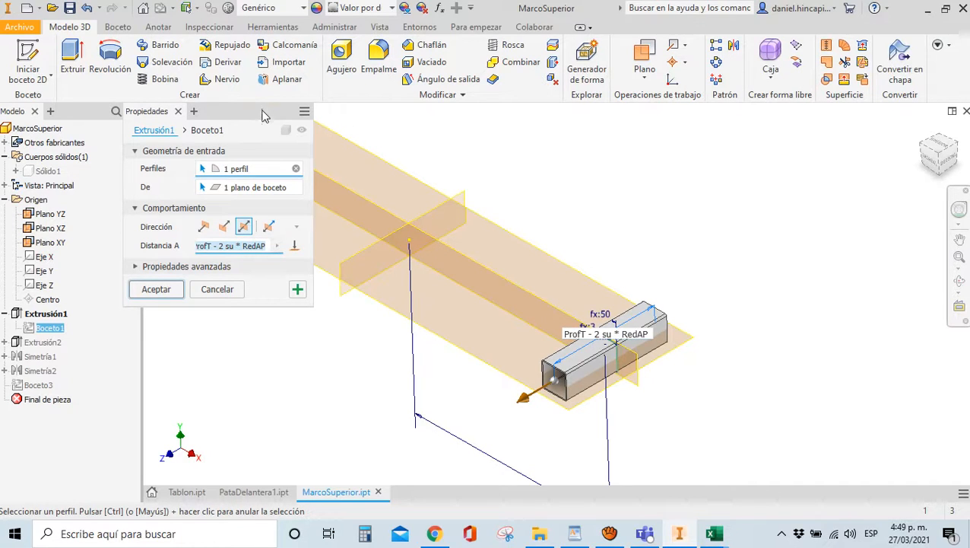
drag(262, 110, 336, 185)
key(Escape)
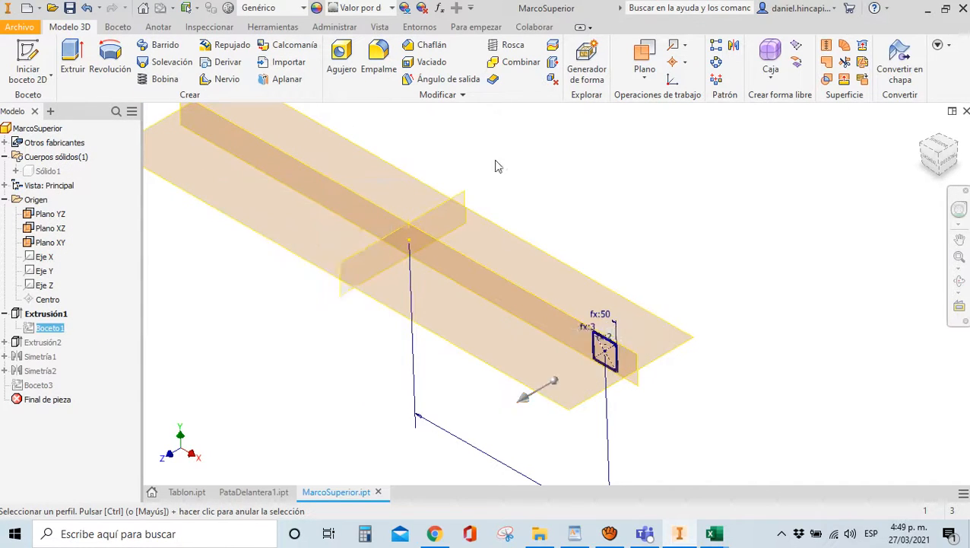
click(949, 156)
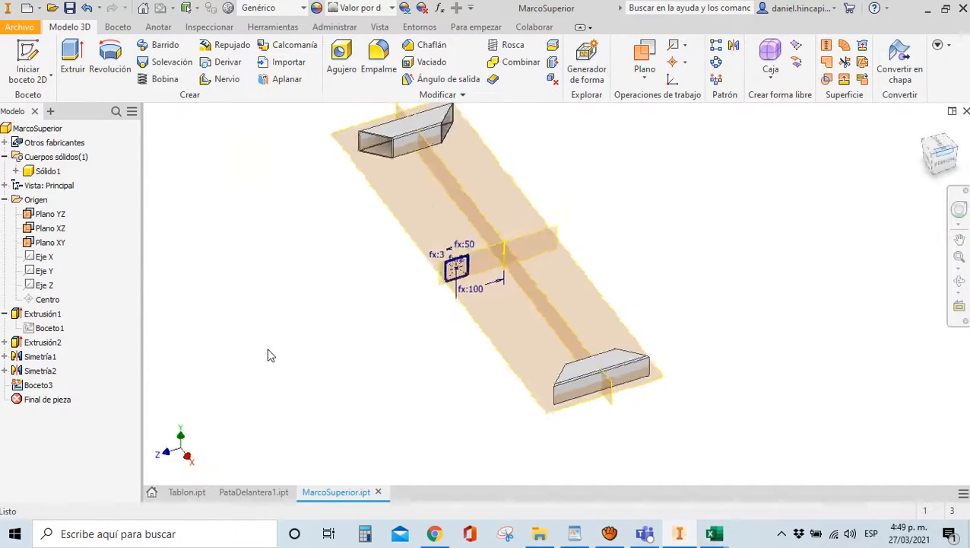
Append +DimP to Extrusión1's distance expression
double_click(31, 385)
scroll(566, 304, up, 5)
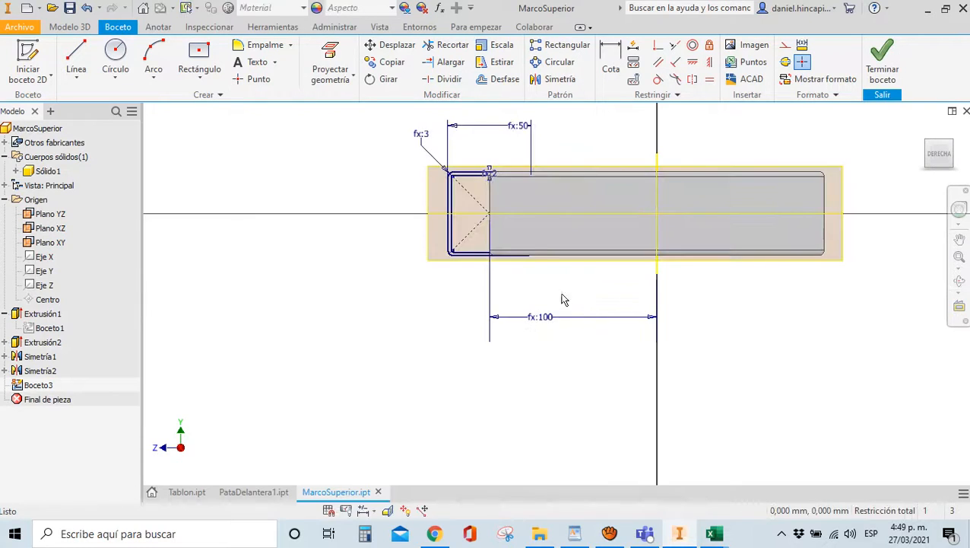
scroll(493, 201, up, 3)
scroll(457, 237, down, 5)
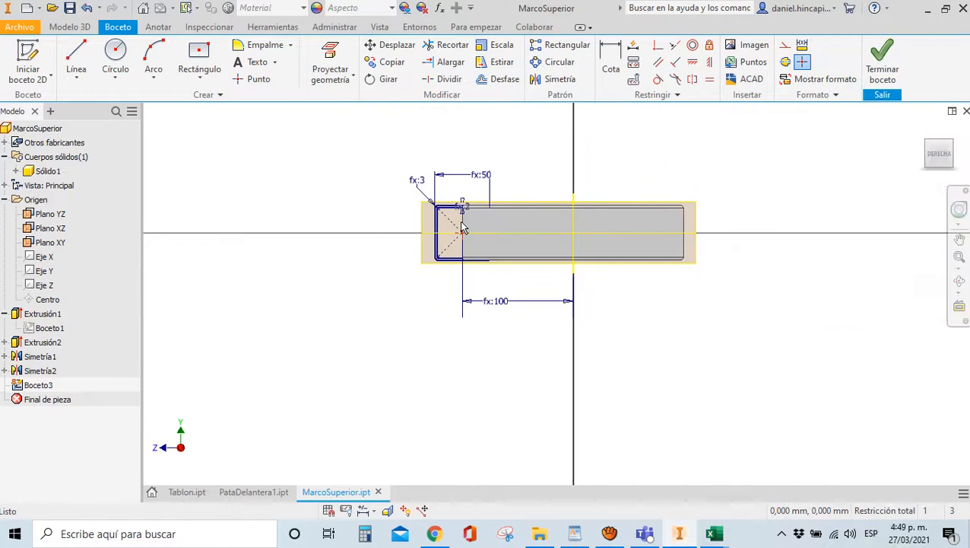
scroll(467, 228, up, 3)
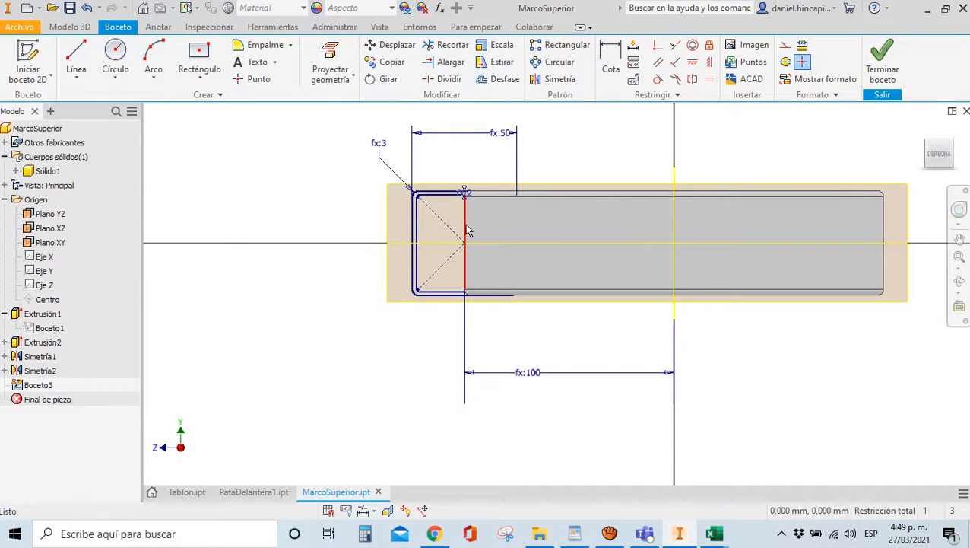
click(880, 70)
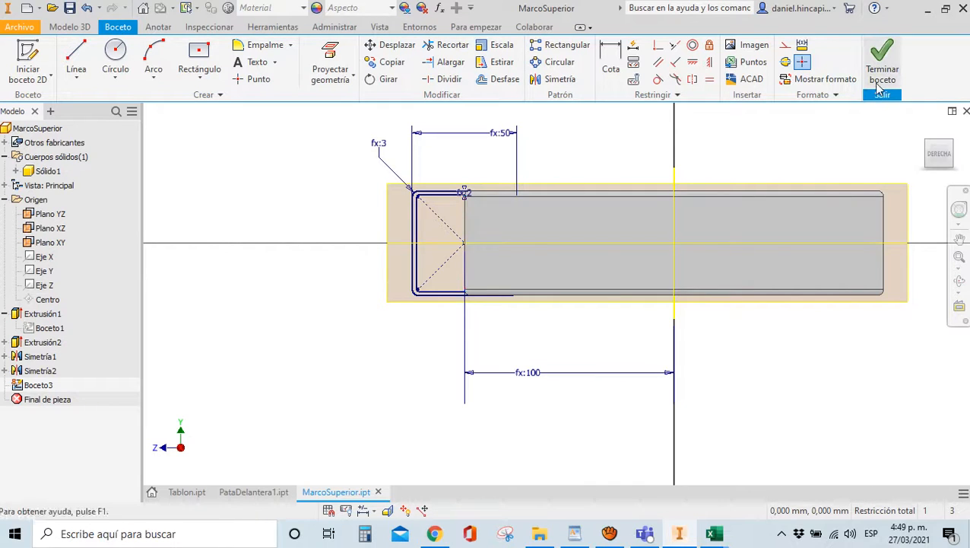
double_click(42, 313)
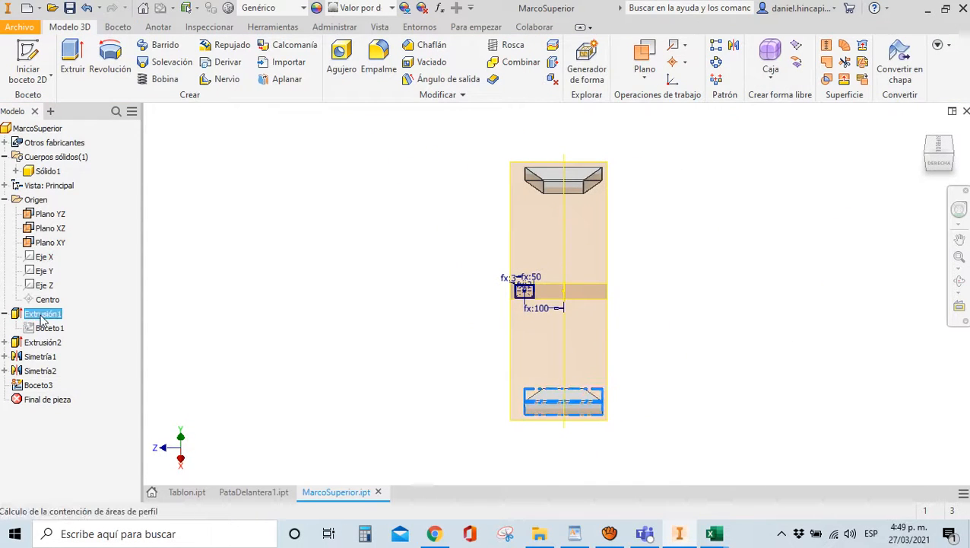
click(302, 321)
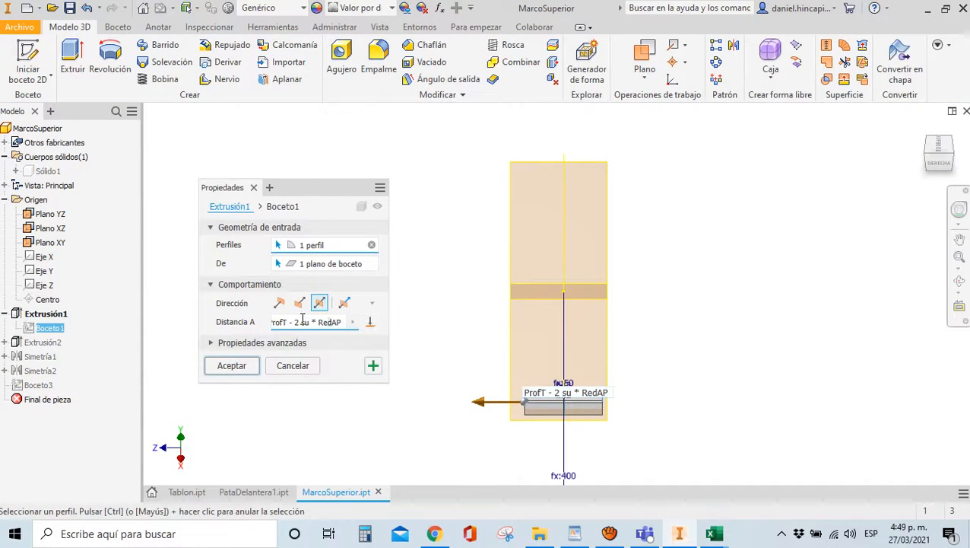
text(+DimP)
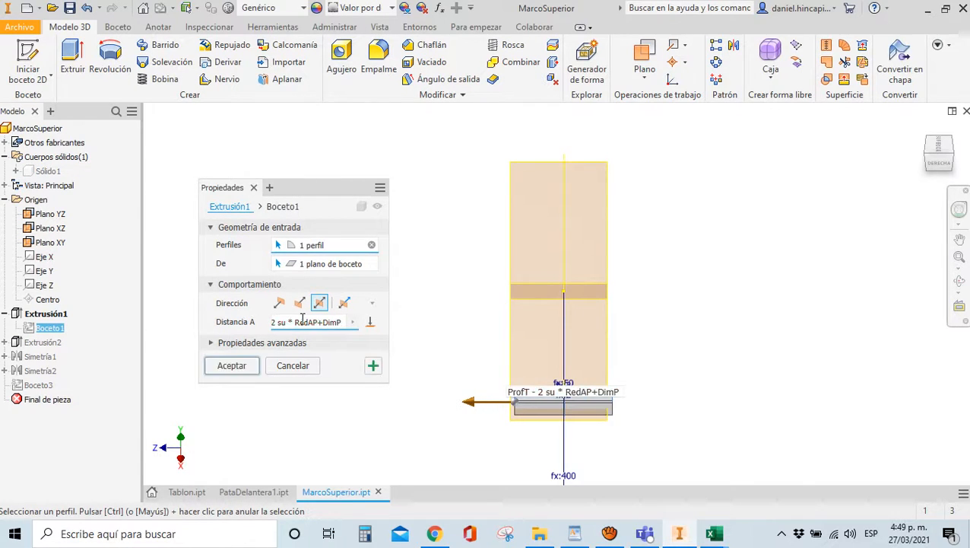
key(Return)
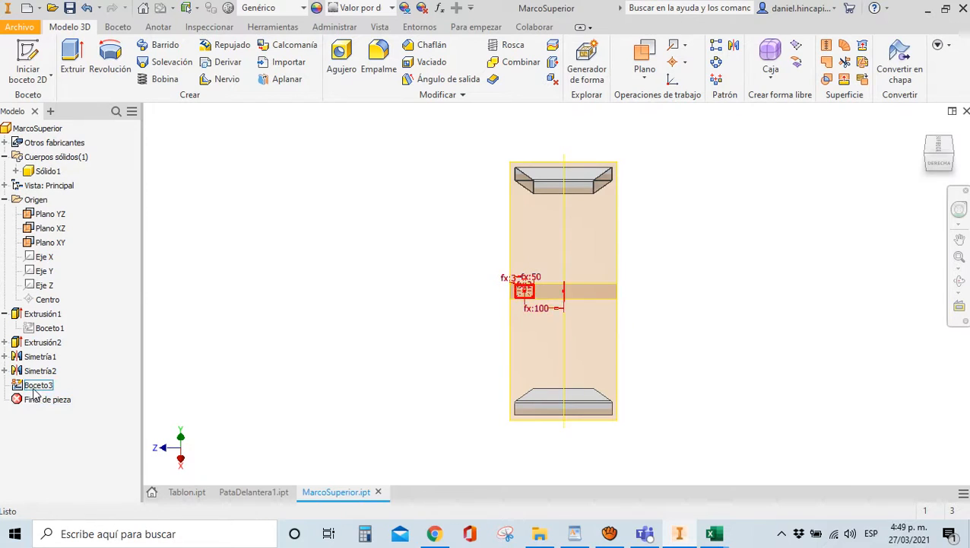
Reopen Boceto3, view it in a tilted 3-D orientation, and finish the sketch
double_click(34, 385)
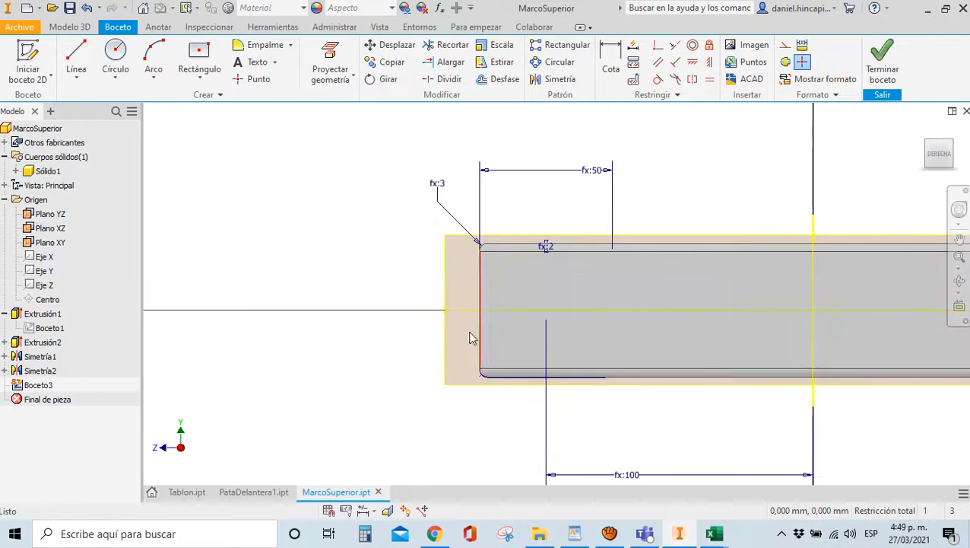
drag(953, 161, 167, 198)
scroll(351, 295, down, 3)
scroll(376, 310, up, 6)
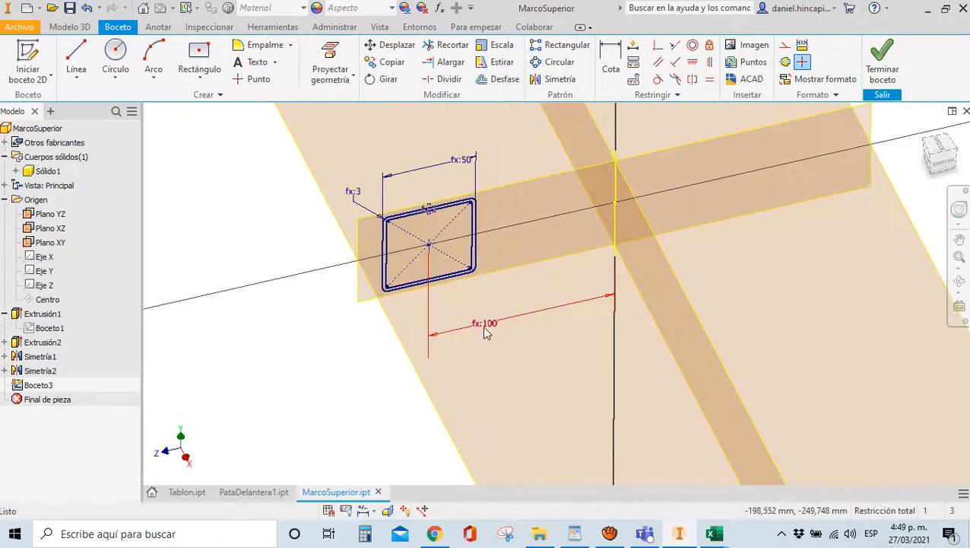
scroll(456, 334, down, 4)
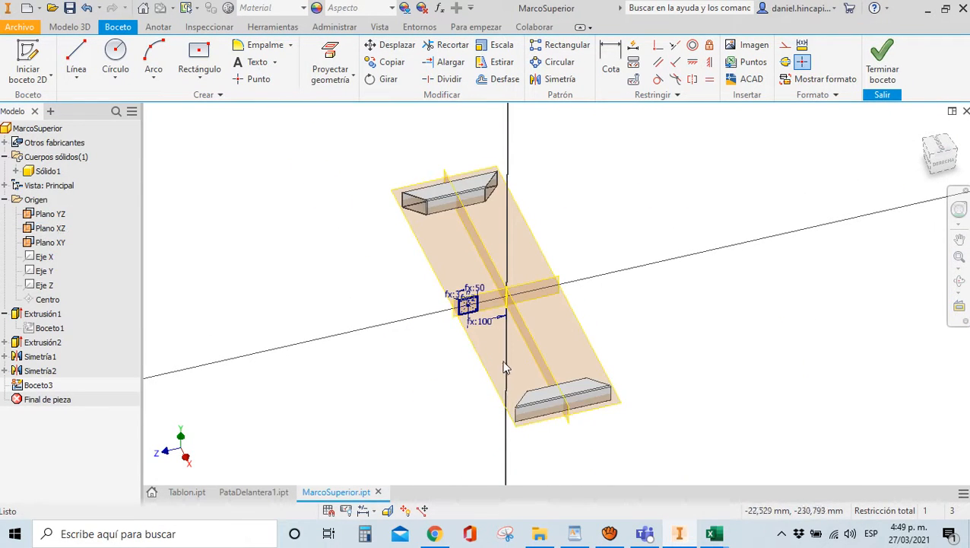
scroll(325, 292, up, 3)
scroll(353, 299, down, 3)
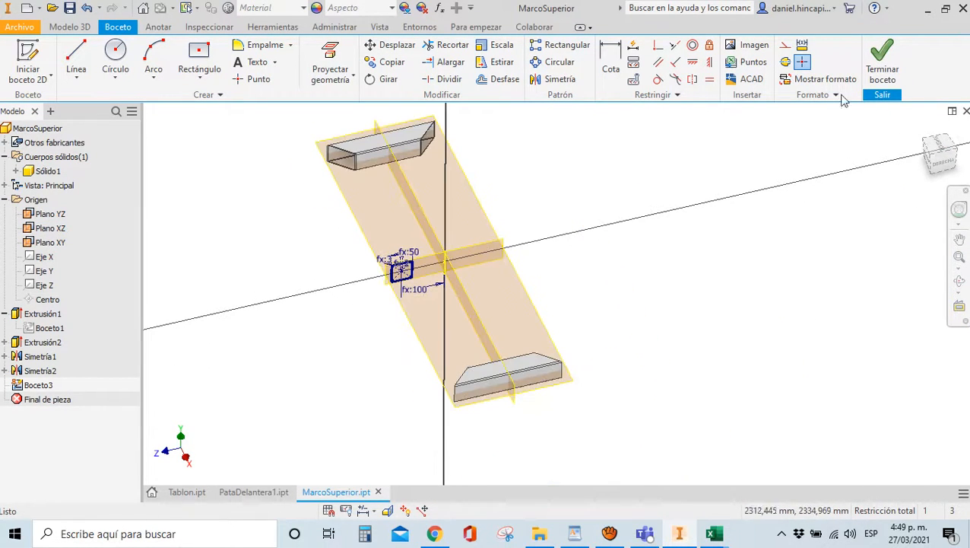
click(880, 67)
scroll(385, 279, up, 6)
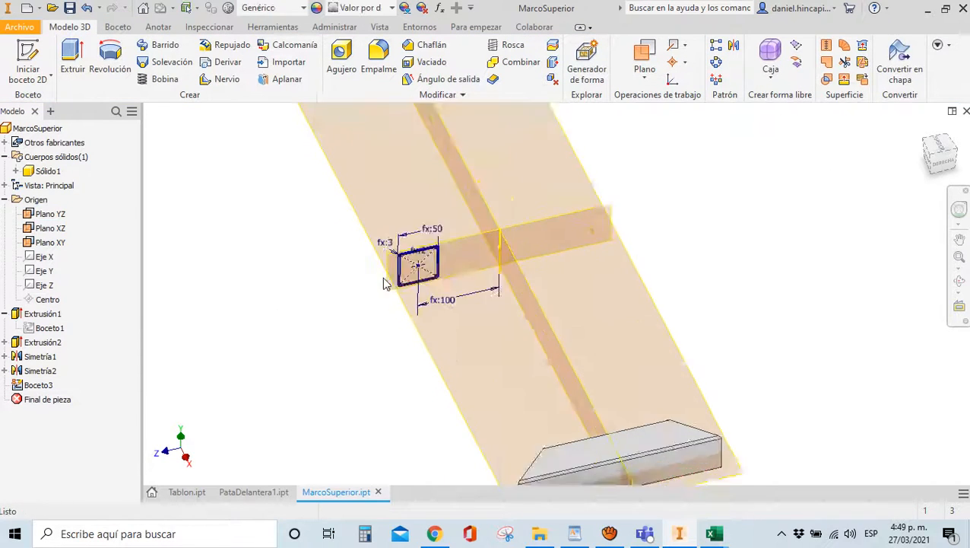
scroll(344, 308, down, 3)
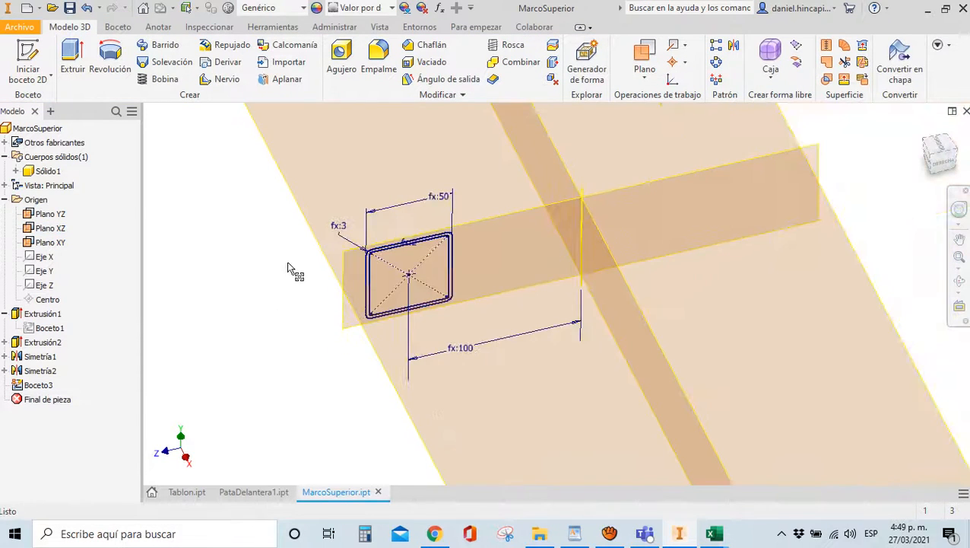
click(72, 70)
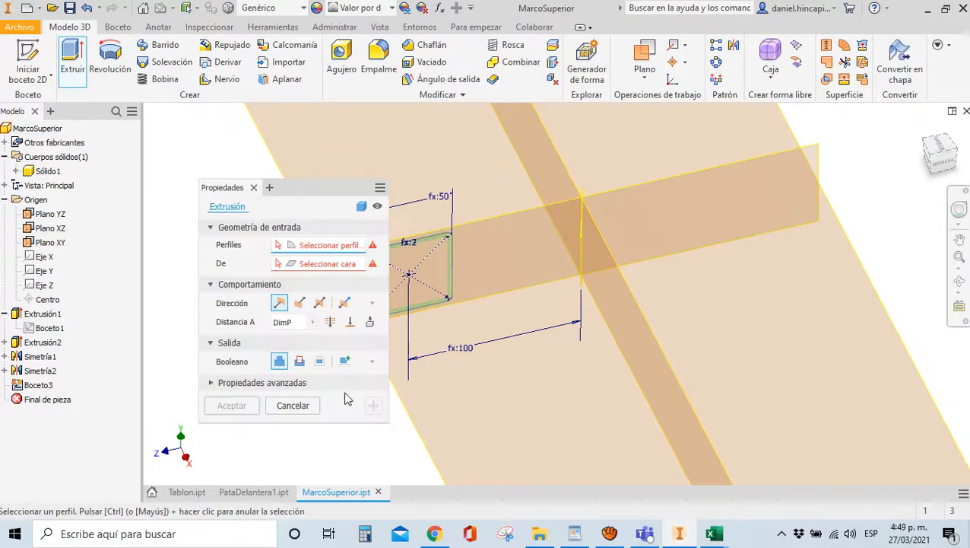
Select Boceto3's hollow frame profile for the new extrusion
scroll(546, 360, up, 4)
scroll(537, 325, up, 4)
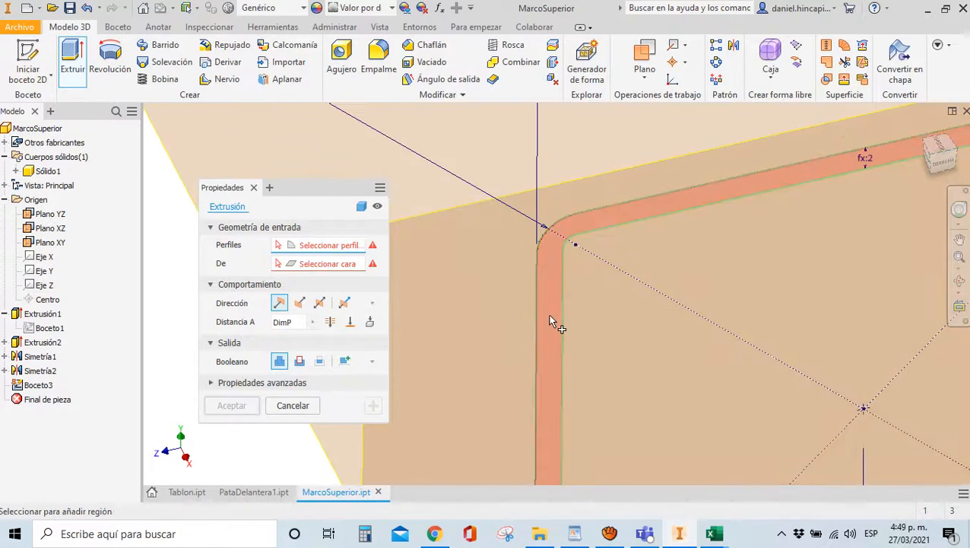
click(549, 318)
scroll(462, 295, down, 6)
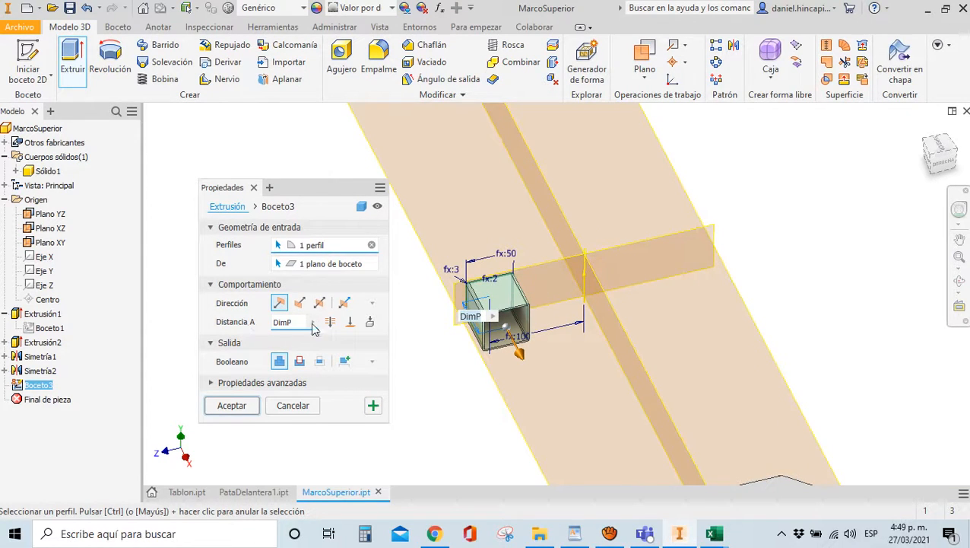
click(373, 304)
click(374, 304)
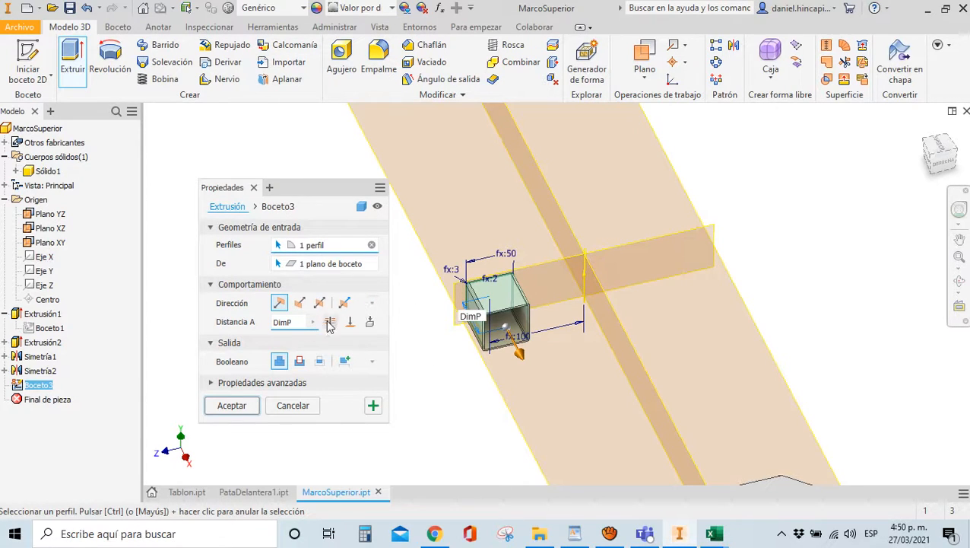
click(313, 322)
click(226, 327)
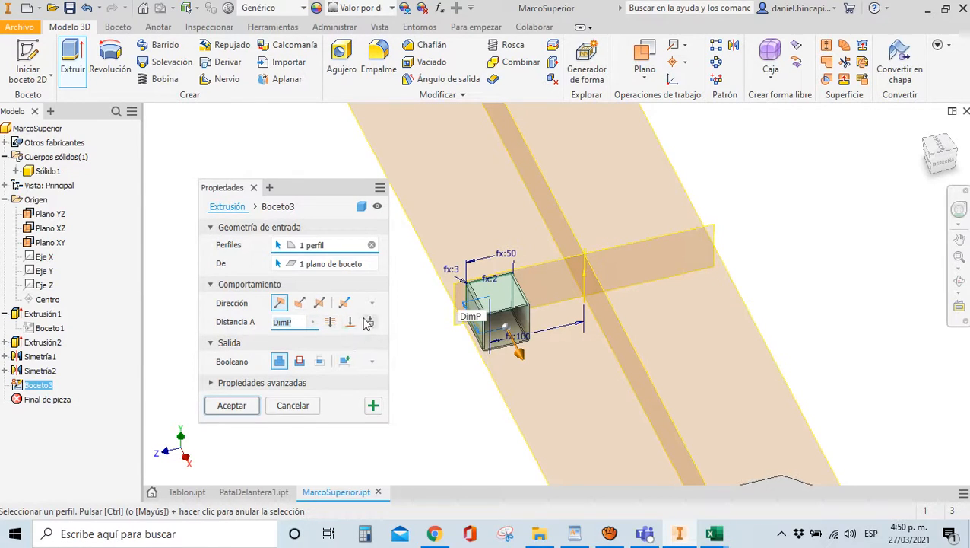
Try the 'To' and 'To Next' extents, picking the end piece face as the limit
click(353, 324)
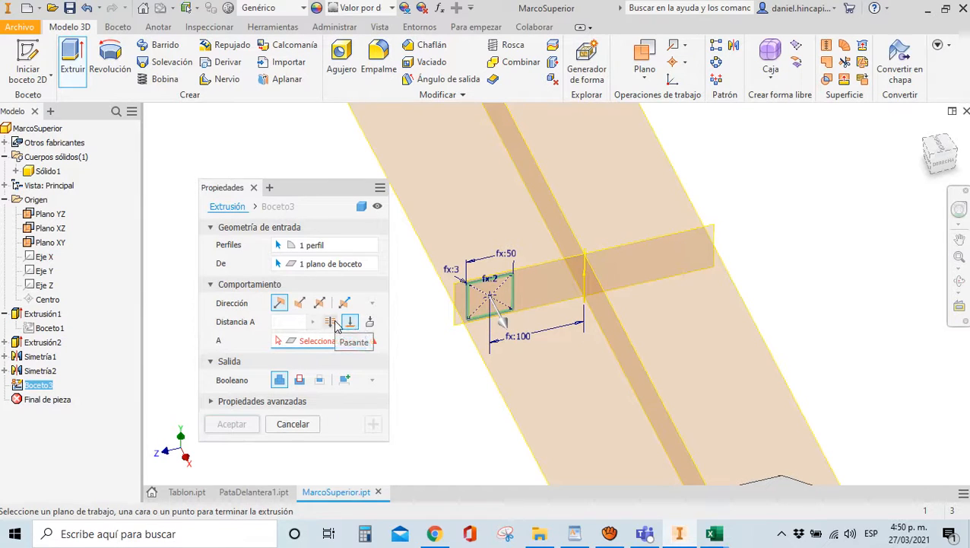
click(371, 323)
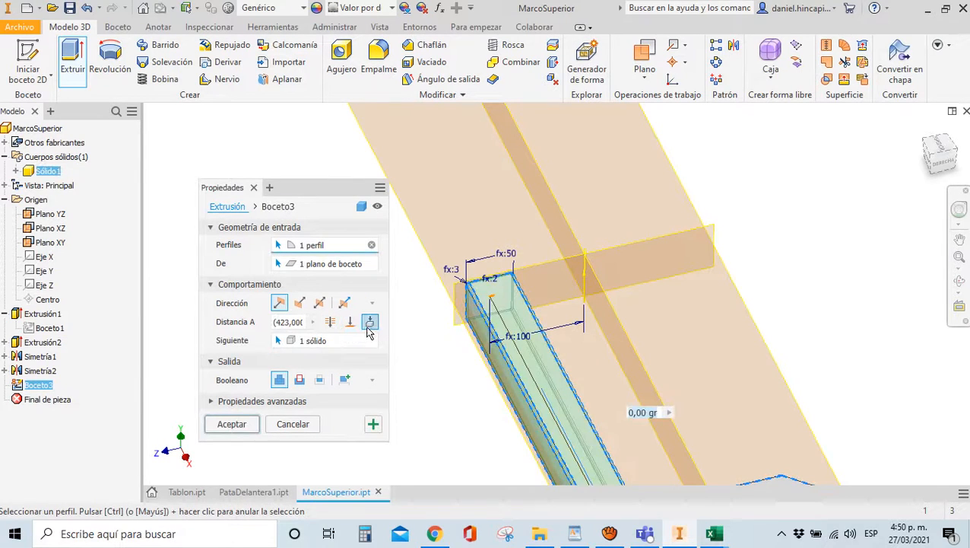
click(351, 323)
key(Home)
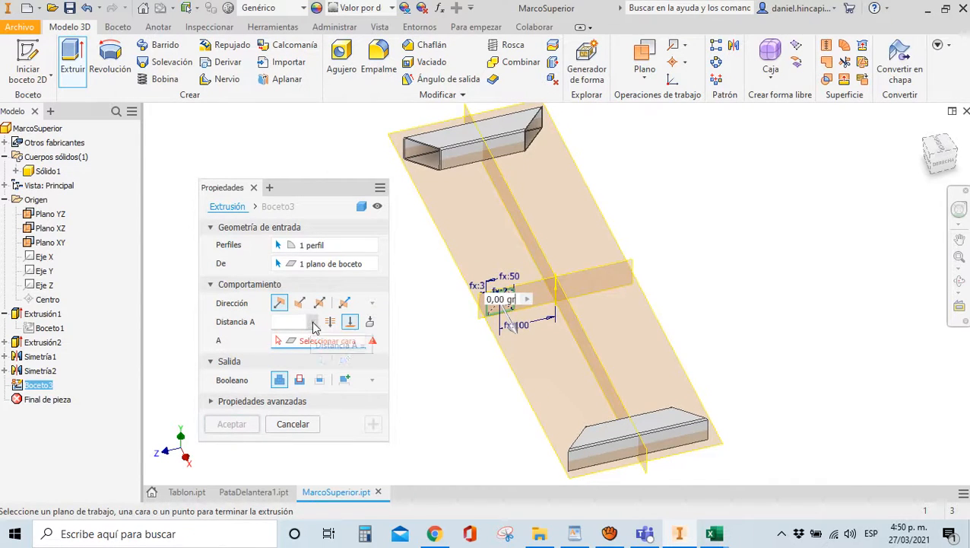
click(313, 322)
click(321, 325)
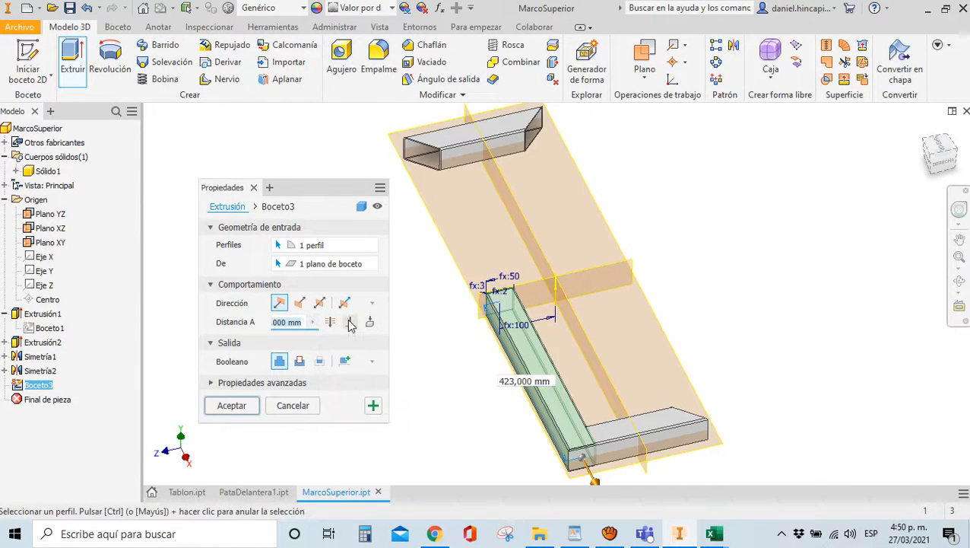
click(349, 321)
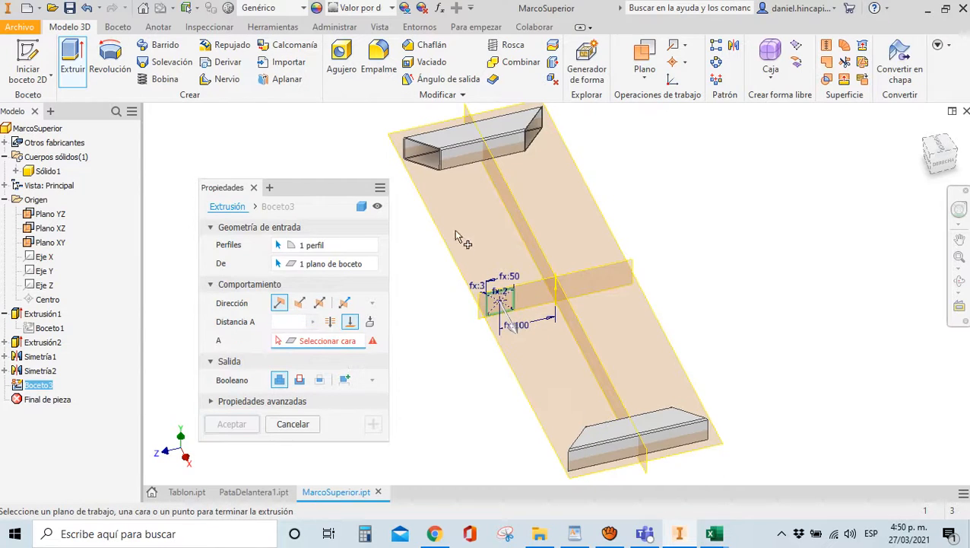
scroll(475, 181, up, 4)
scroll(468, 175, down, 2)
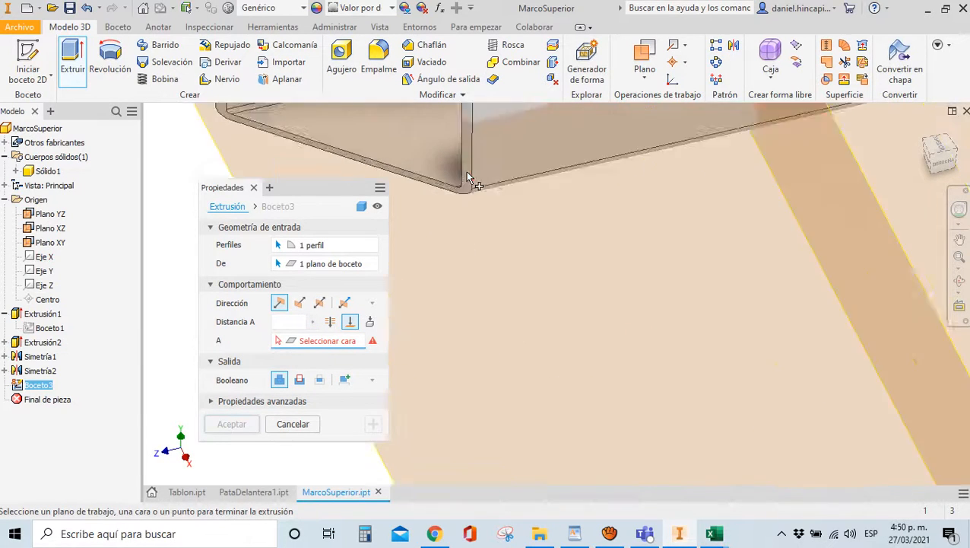
click(465, 170)
scroll(465, 170, down, 5)
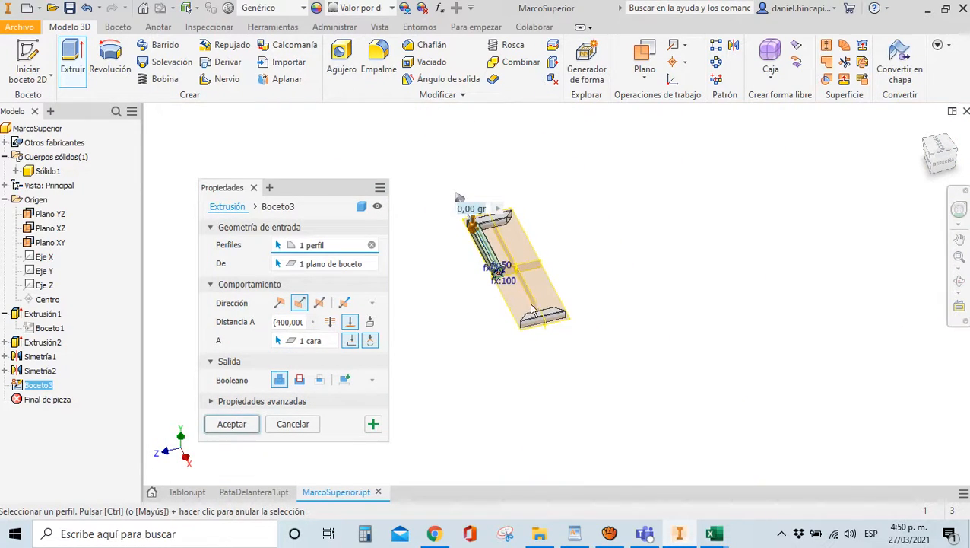
scroll(532, 311, up, 3)
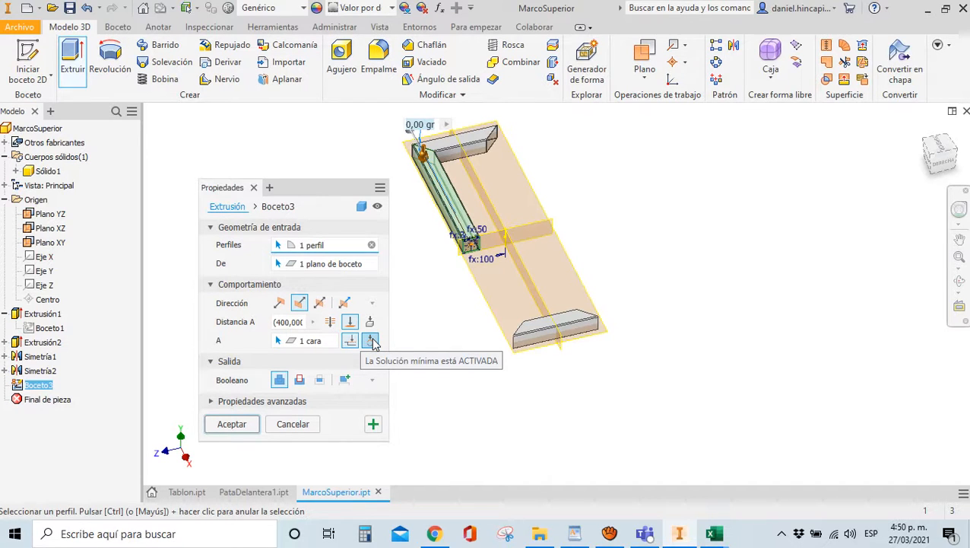
click(371, 323)
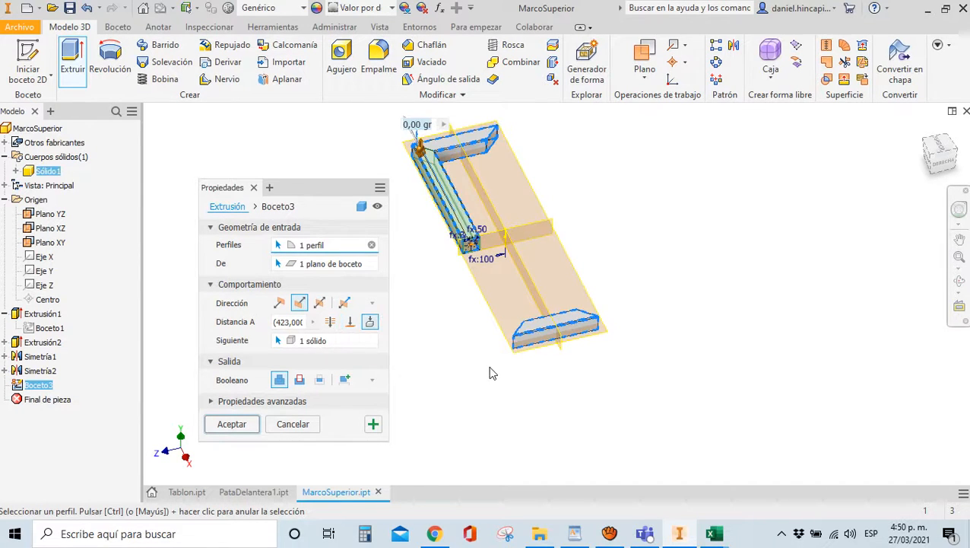
click(350, 326)
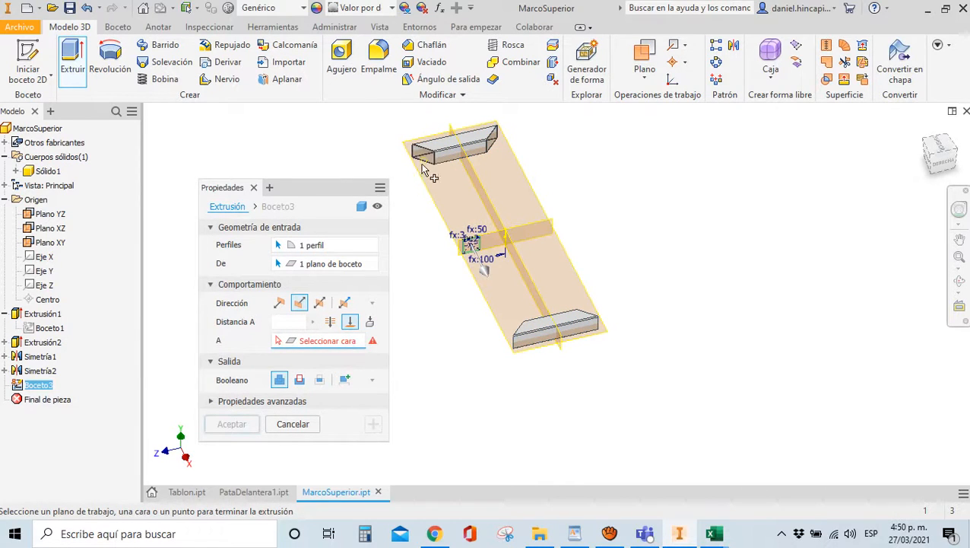
Try Symmetric, then settle on a 'To' extent ending at the frame's end face
click(320, 302)
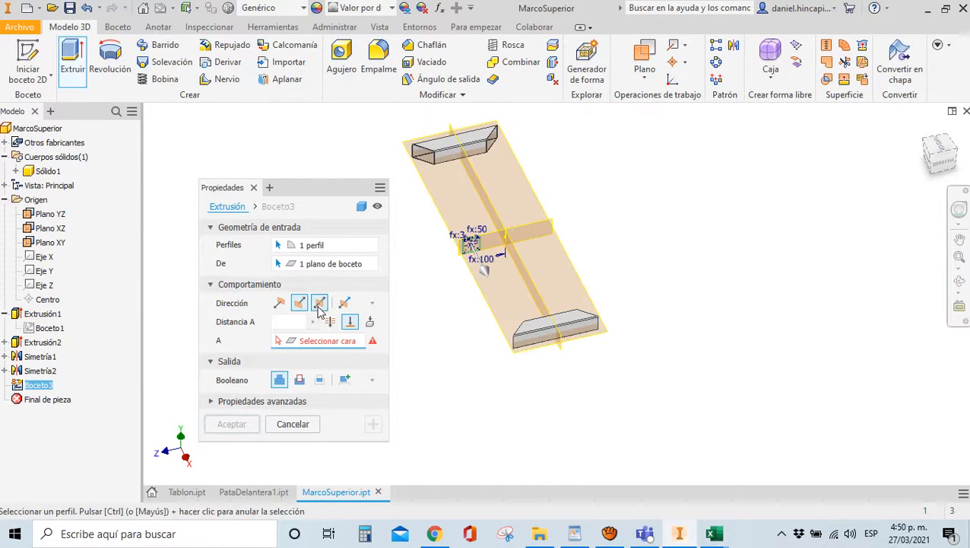
scroll(430, 174, up, 2)
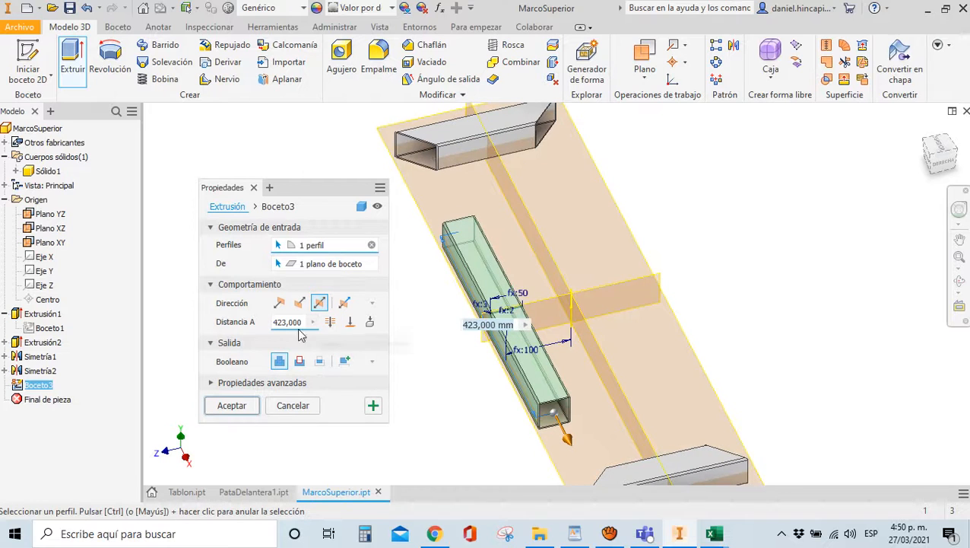
click(332, 322)
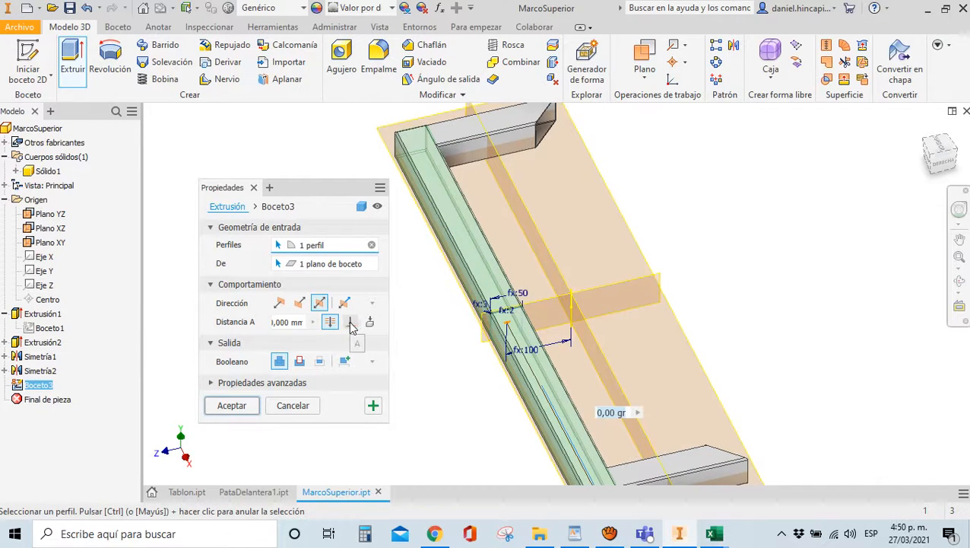
click(349, 322)
scroll(460, 213, up, 5)
click(460, 213)
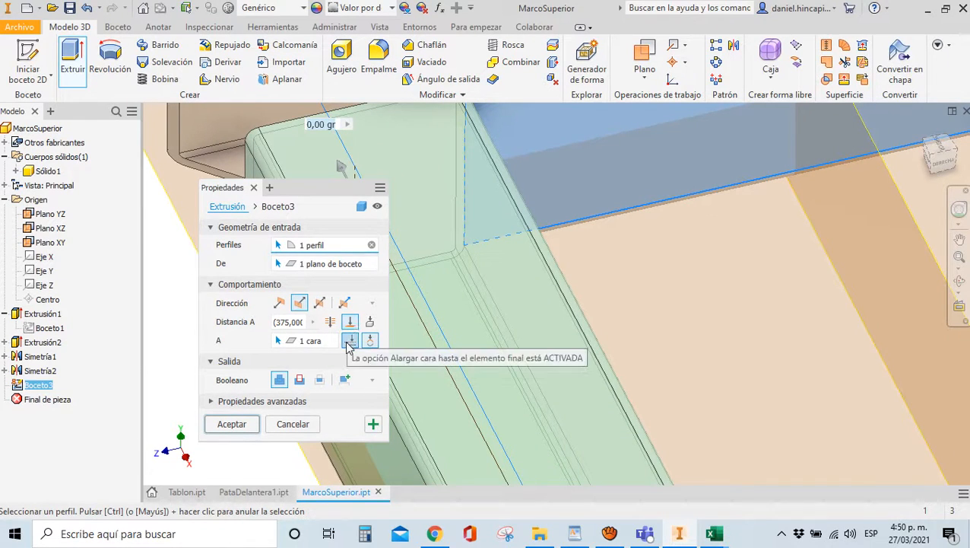
click(350, 341)
click(456, 224)
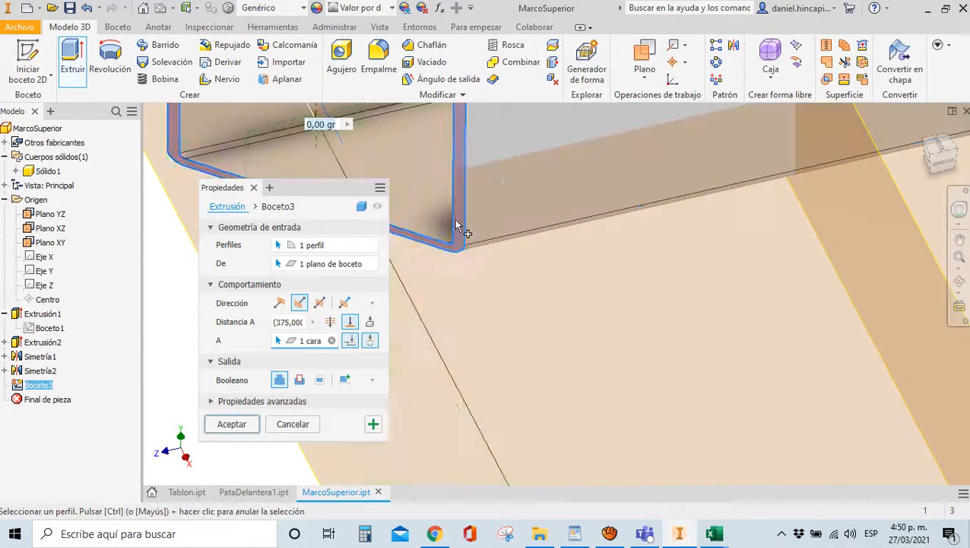
scroll(456, 225, down, 6)
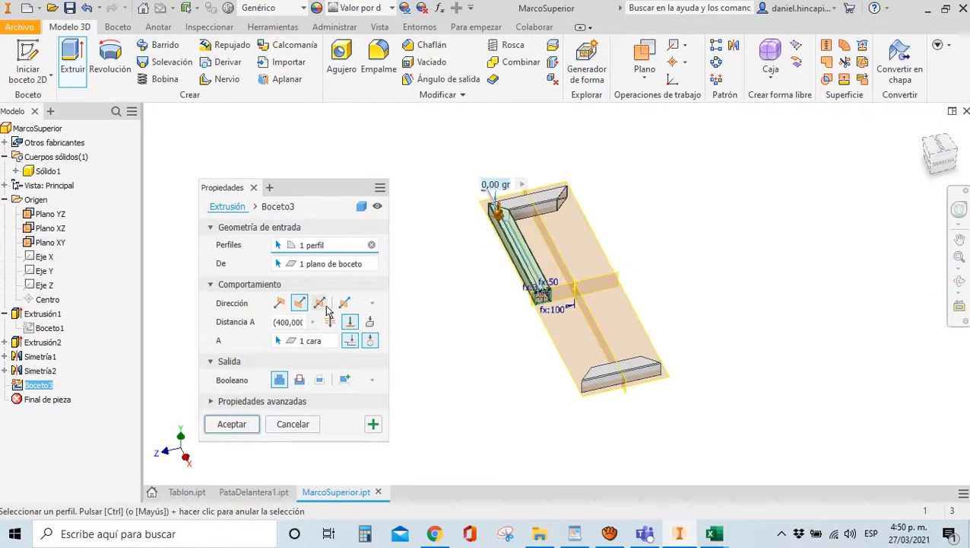
click(320, 303)
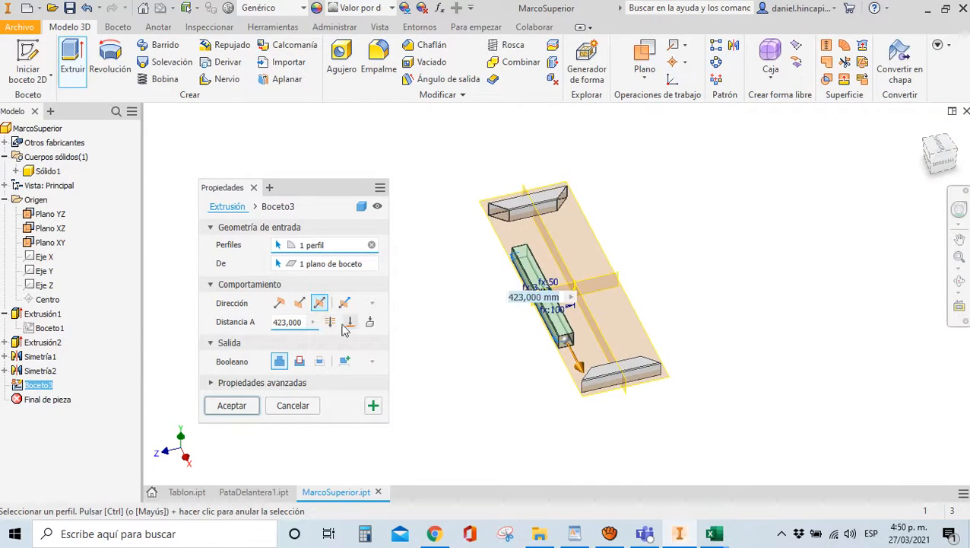
click(350, 321)
scroll(509, 220, up, 8)
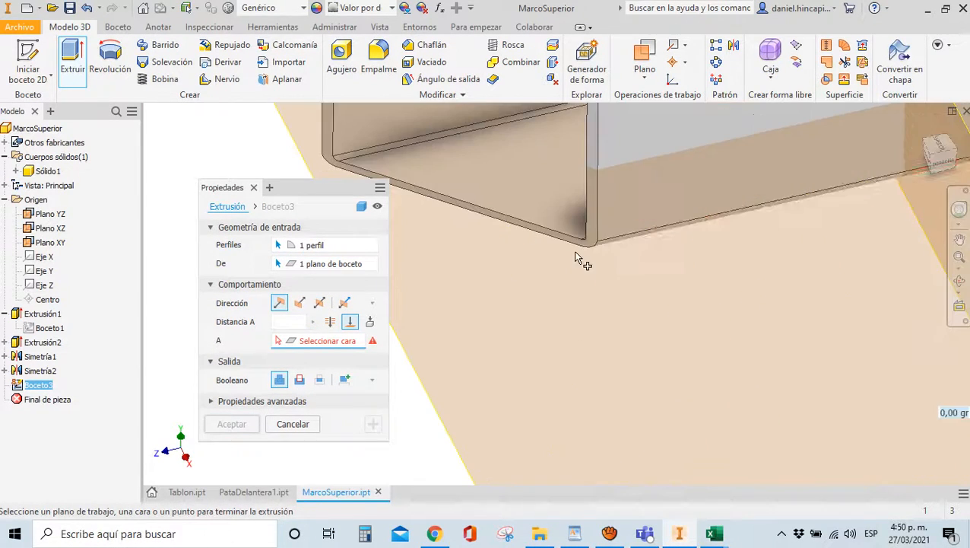
click(372, 305)
click(373, 304)
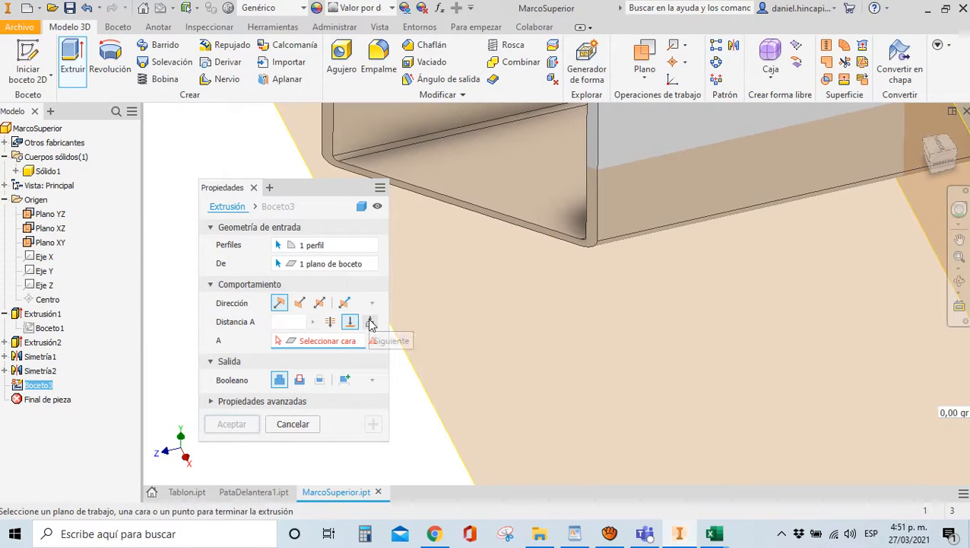
scroll(464, 268, down, 5)
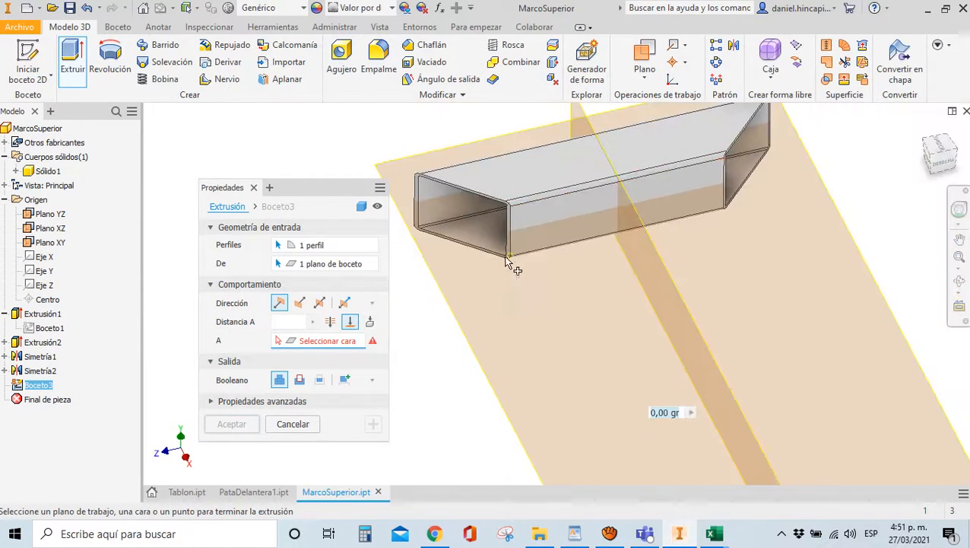
scroll(512, 265, up, 5)
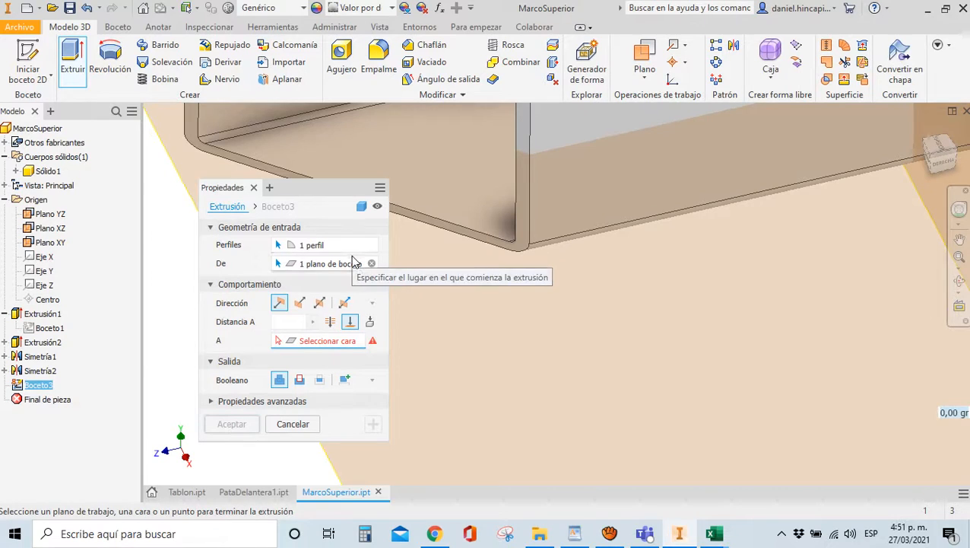
End the Boceto3 extrusion at the frame's end face, making it 400 mm long
click(211, 401)
drag(270, 198, 240, 127)
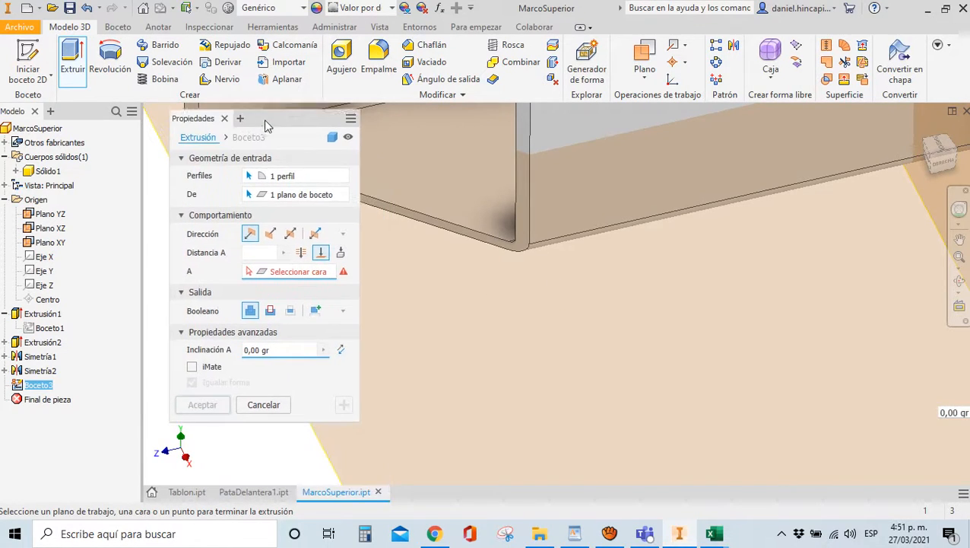
click(344, 310)
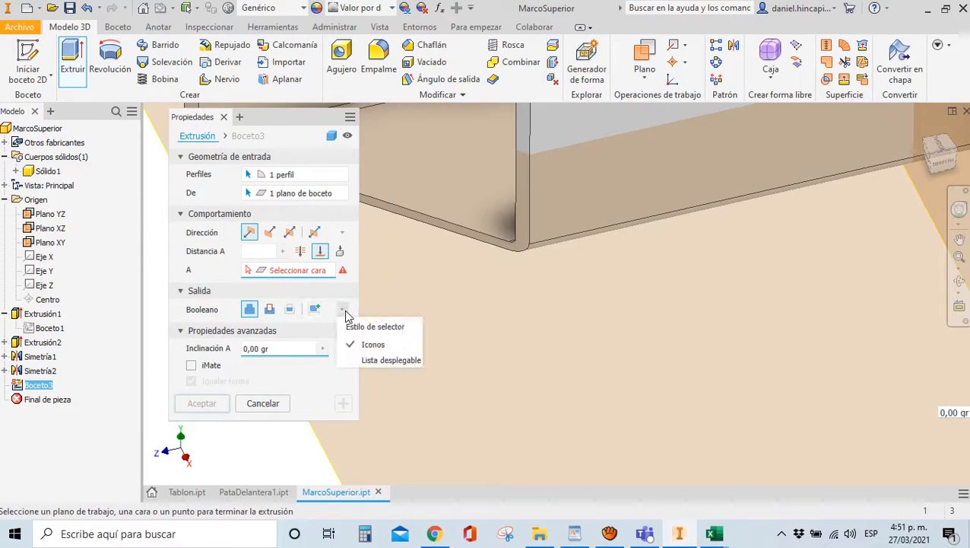
click(344, 310)
scroll(554, 298, up, 4)
scroll(546, 263, down, 4)
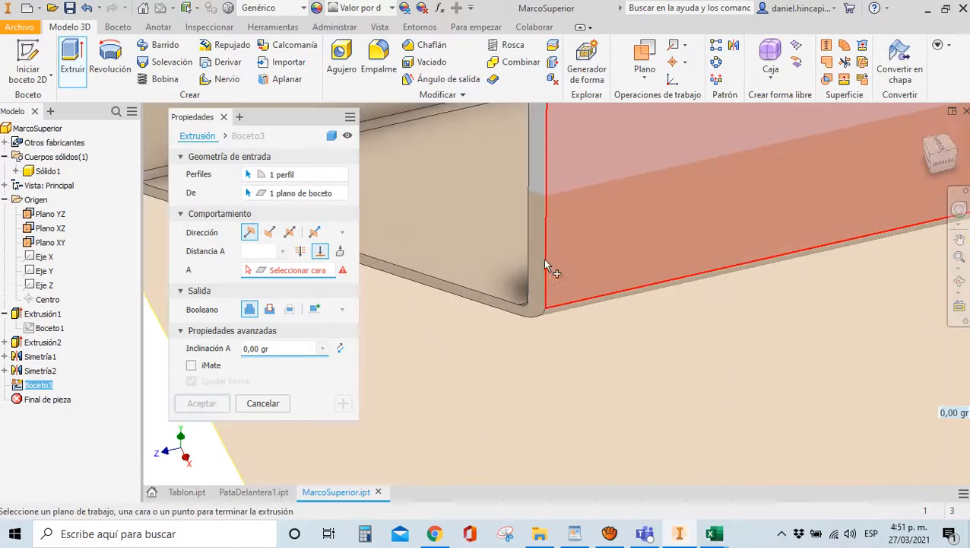
click(542, 253)
scroll(516, 279, up, 4)
scroll(515, 282, up, 2)
scroll(532, 304, down, 3)
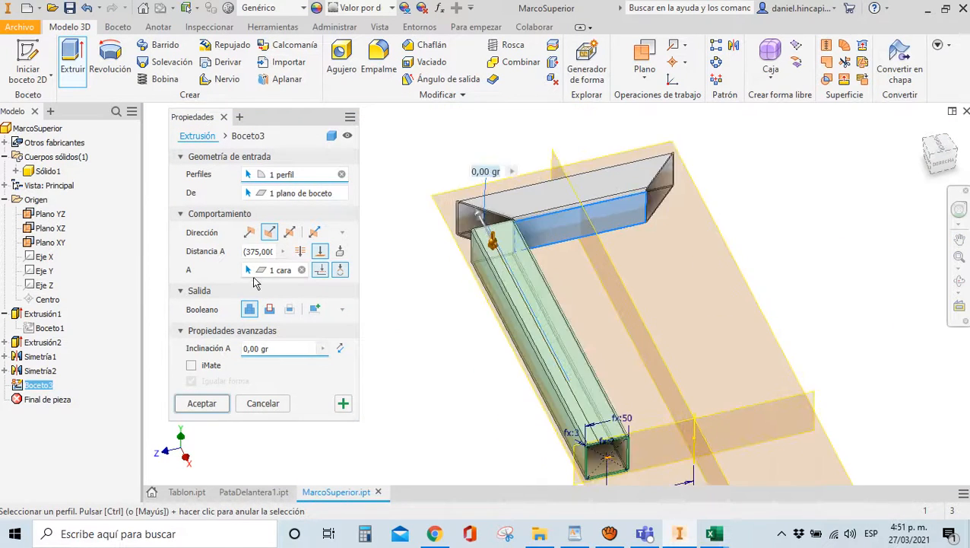
scroll(284, 281, down, 5)
click(266, 277)
scroll(559, 364, up, 4)
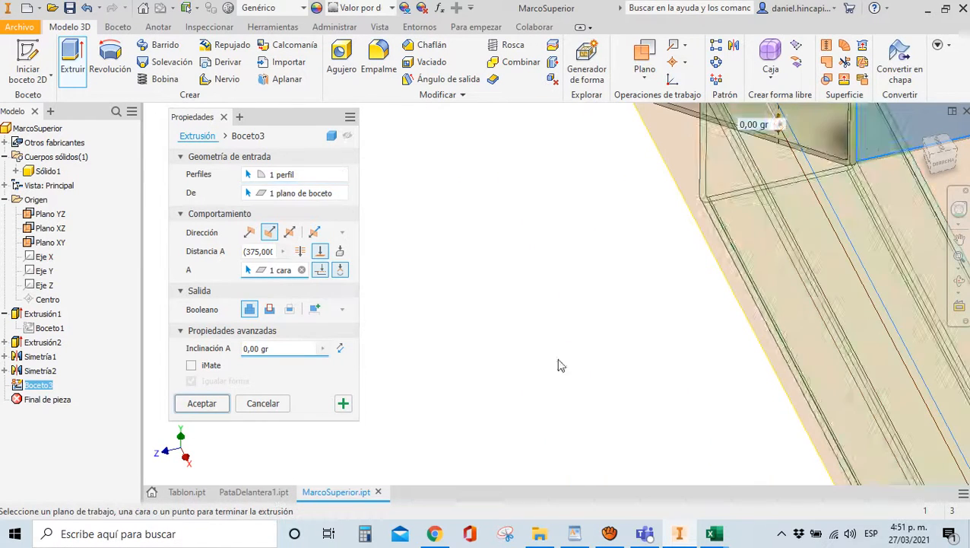
scroll(601, 280, down, 3)
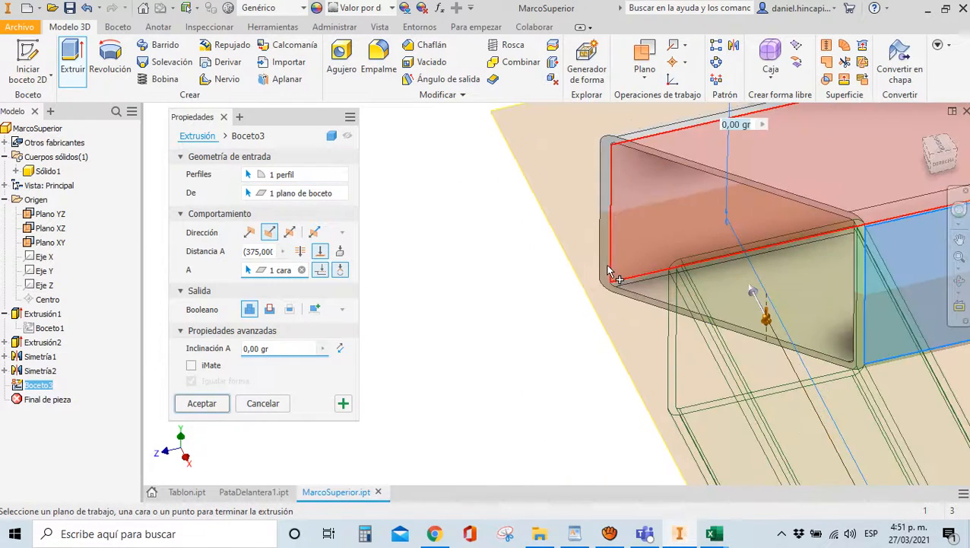
click(603, 263)
Set the extrusion's Boolean output to New Solid
scroll(530, 241, up, 5)
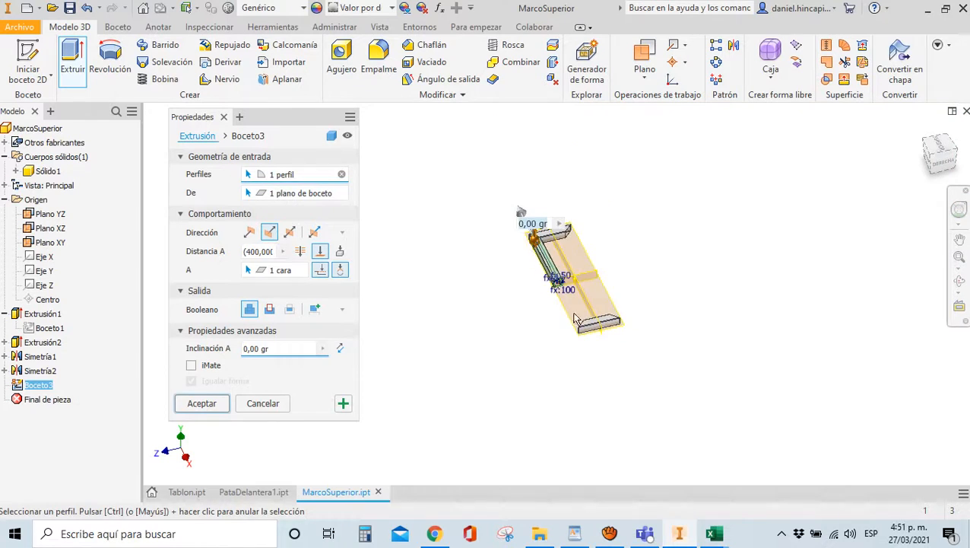
scroll(535, 381, down, 3)
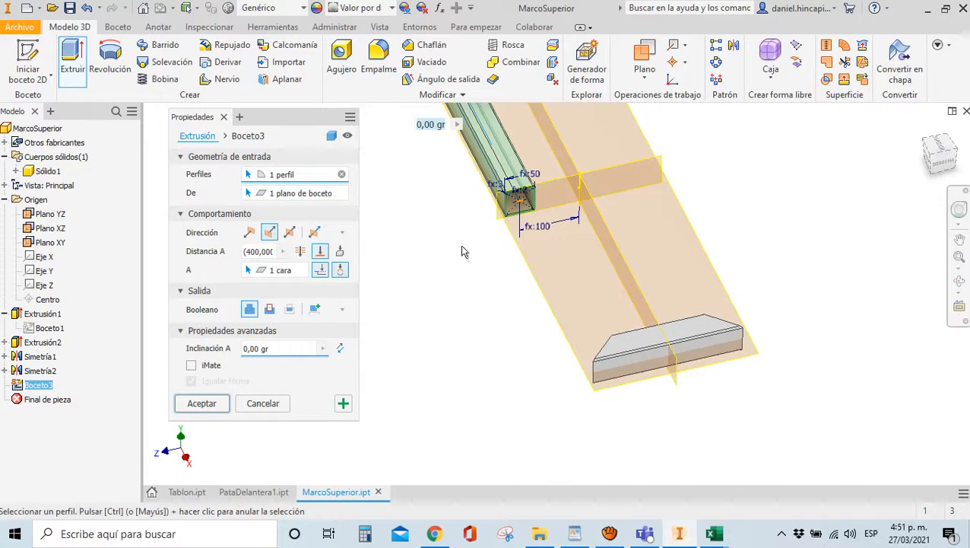
scroll(538, 303, up, 2)
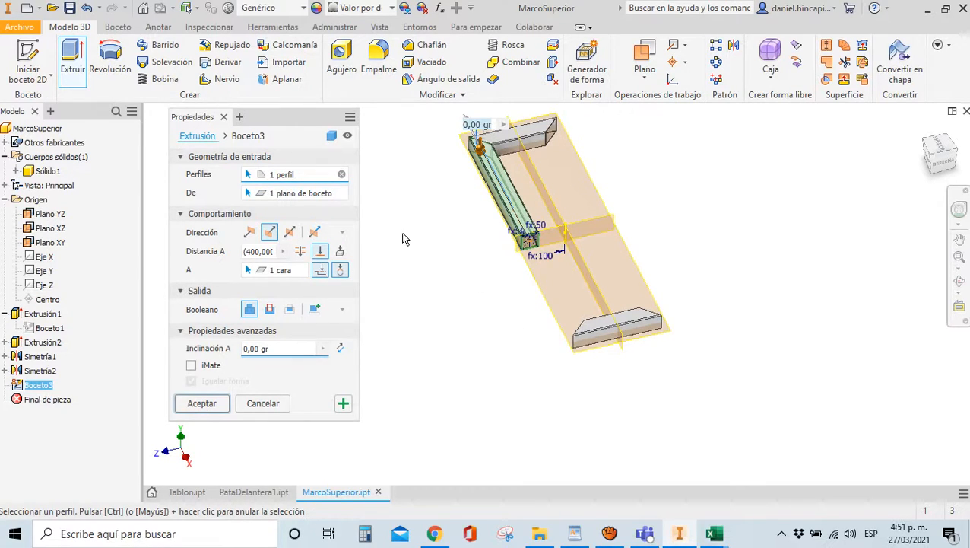
scroll(509, 239, up, 2)
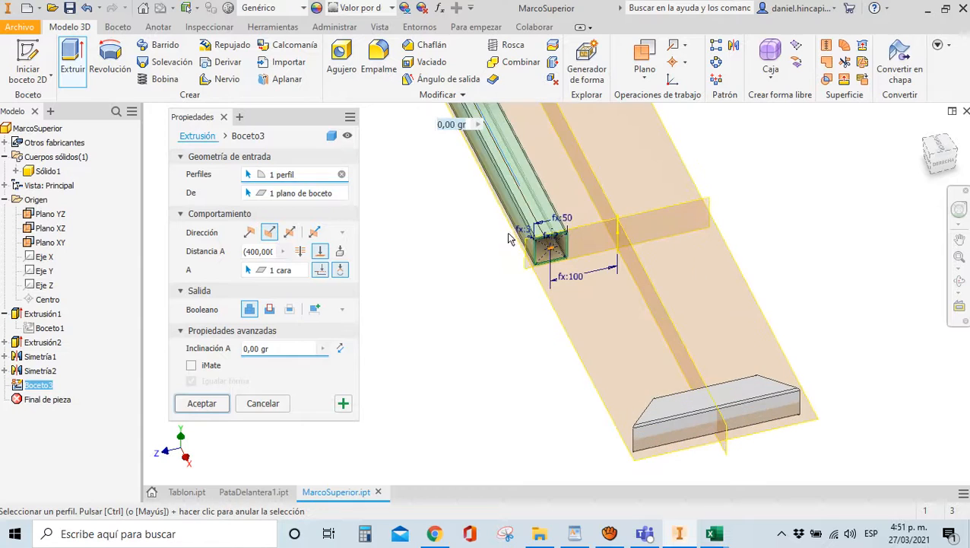
click(316, 310)
scroll(455, 339, up, 5)
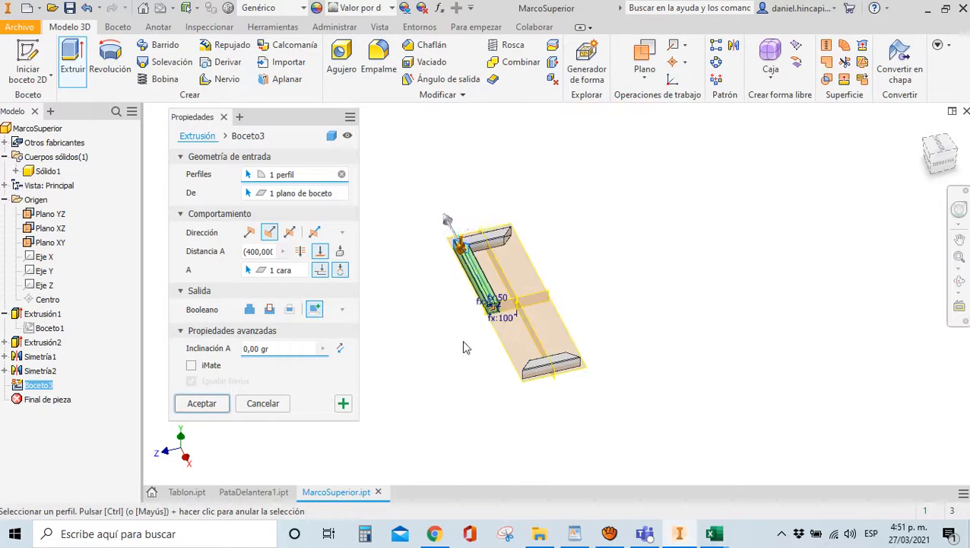
scroll(459, 238, down, 3)
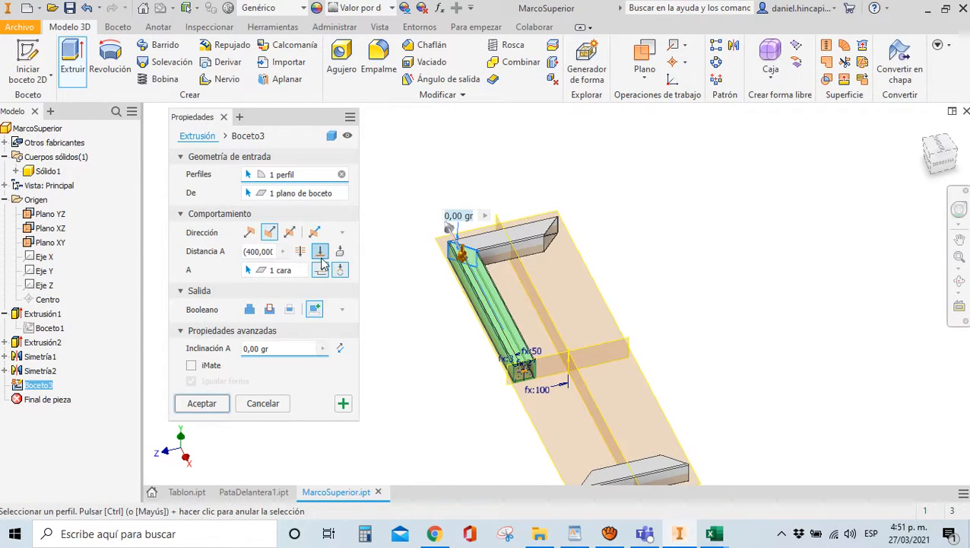
Create Extrusión3, then roll back and make Simetría2 output a new solid, Sólido3
click(203, 403)
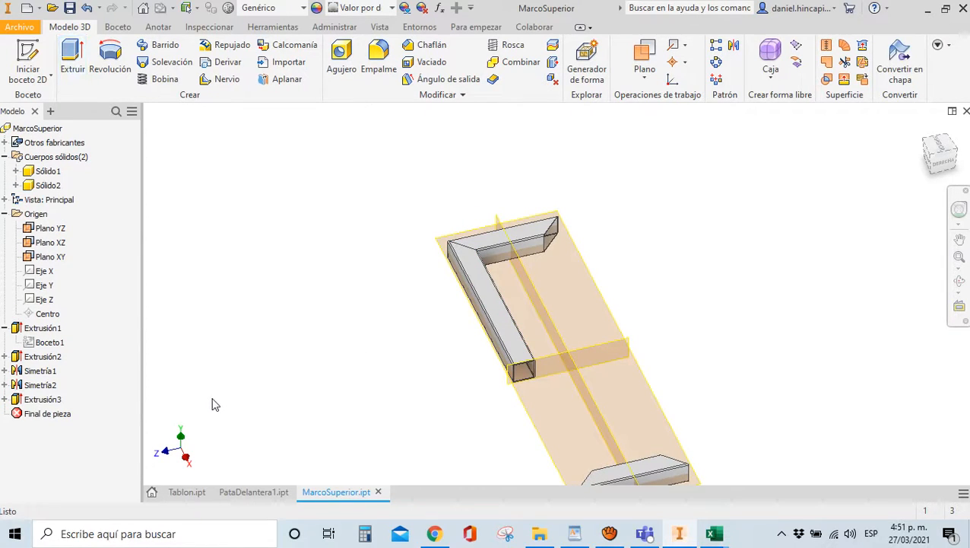
click(46, 387)
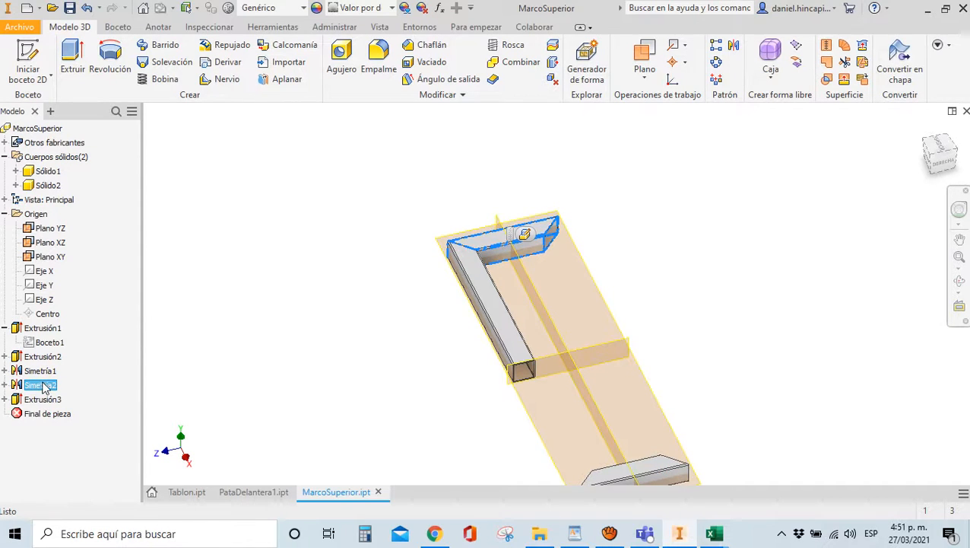
click(44, 417)
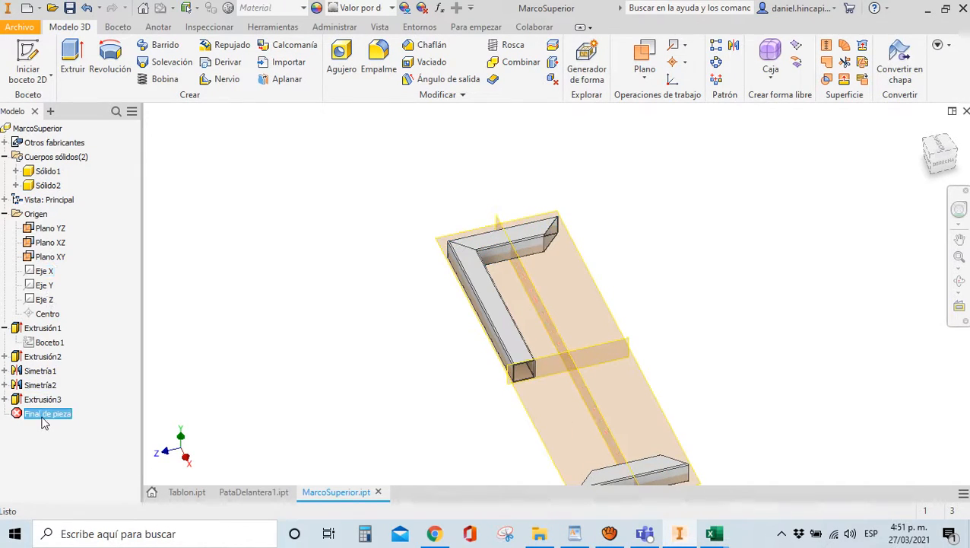
drag(43, 417, 43, 393)
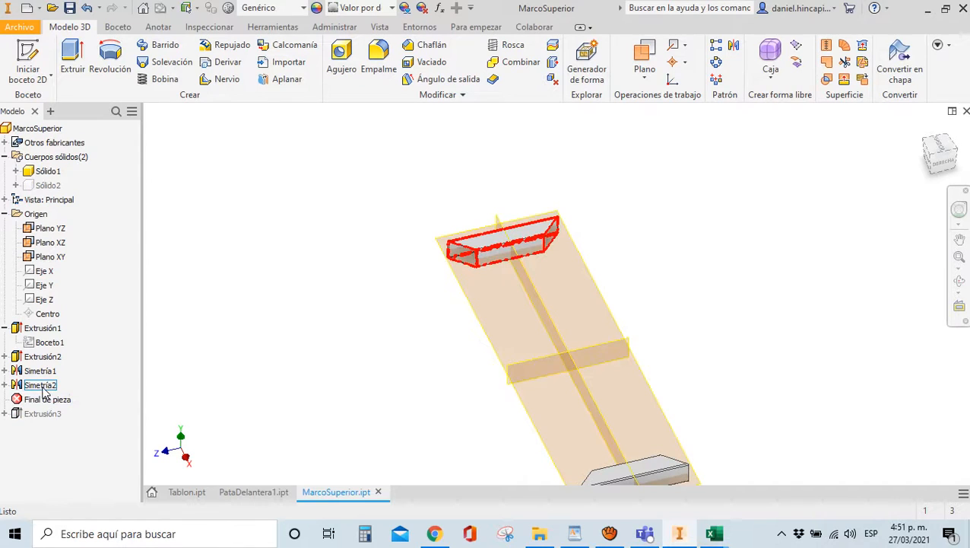
double_click(42, 386)
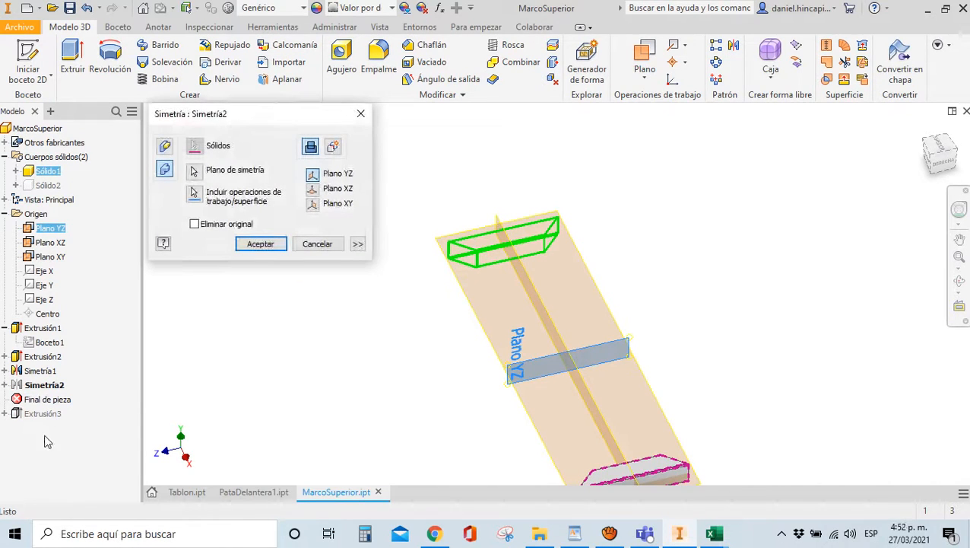
click(334, 148)
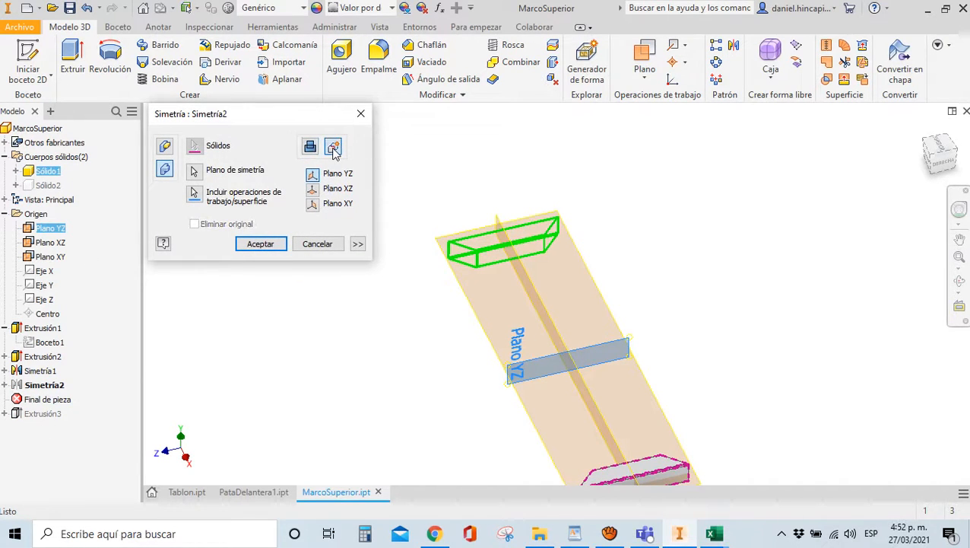
click(261, 245)
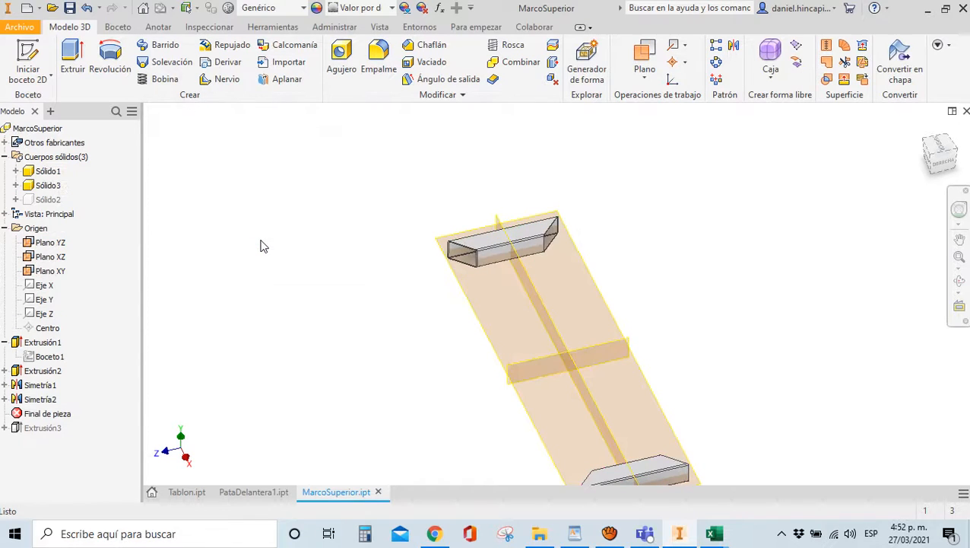
Reconfirm Simetría2, restore Extrusión3 past the end-of-part marker and accept its settings
double_click(34, 401)
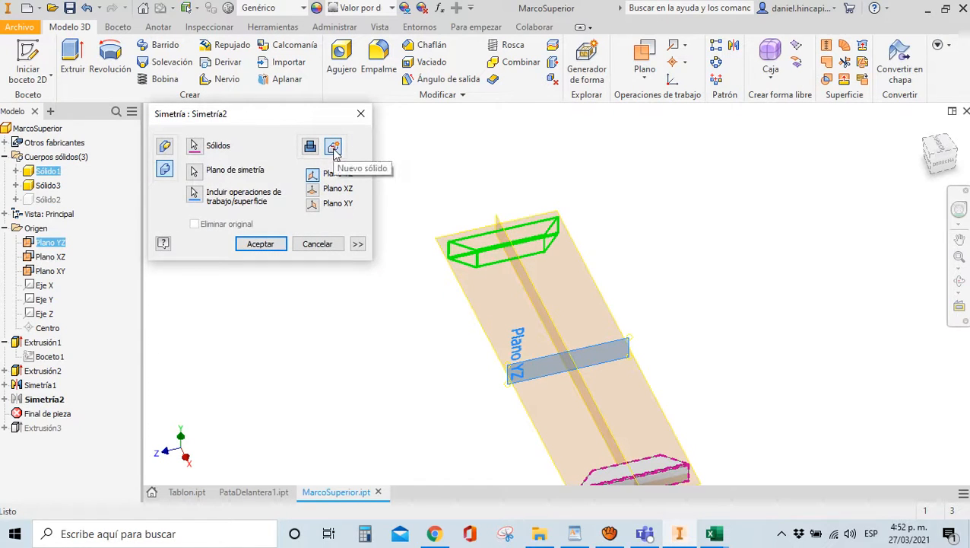
click(259, 244)
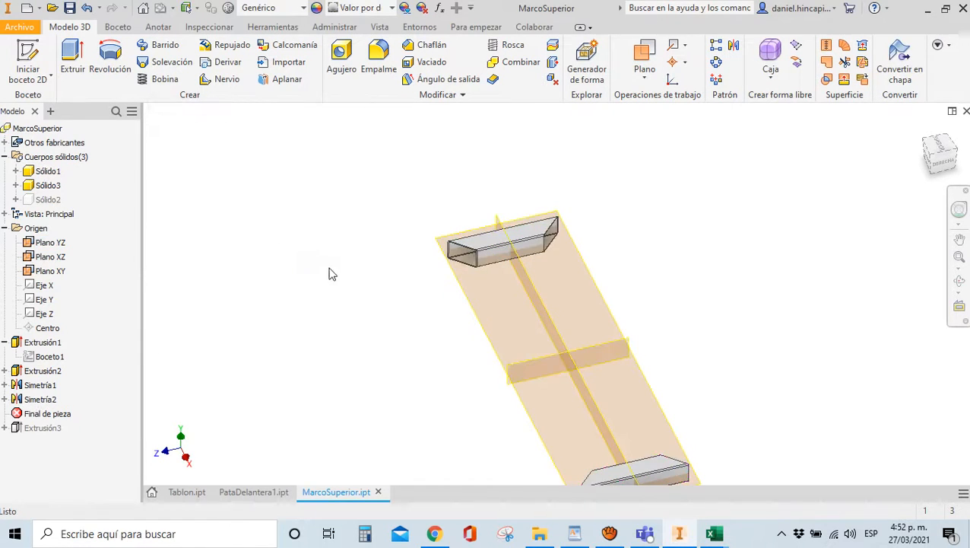
drag(61, 411, 56, 430)
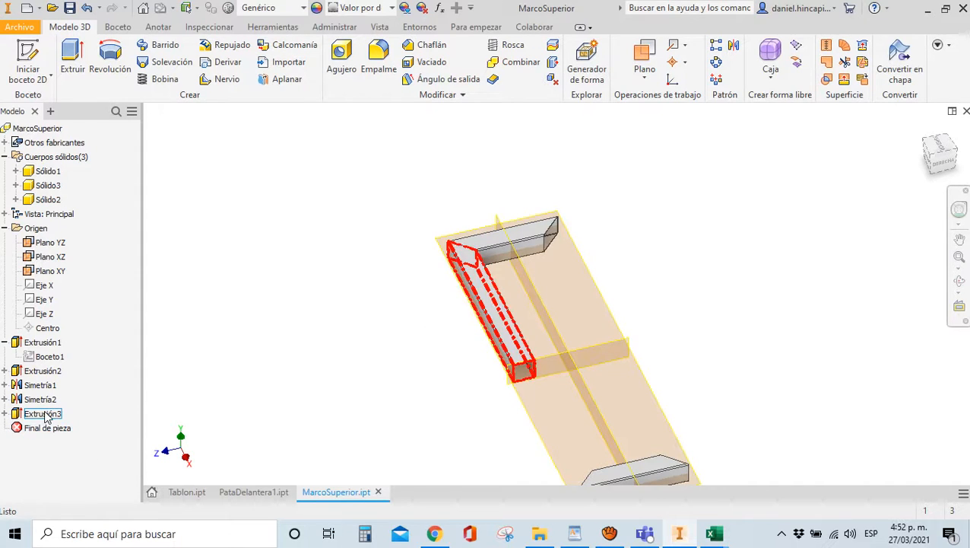
double_click(48, 415)
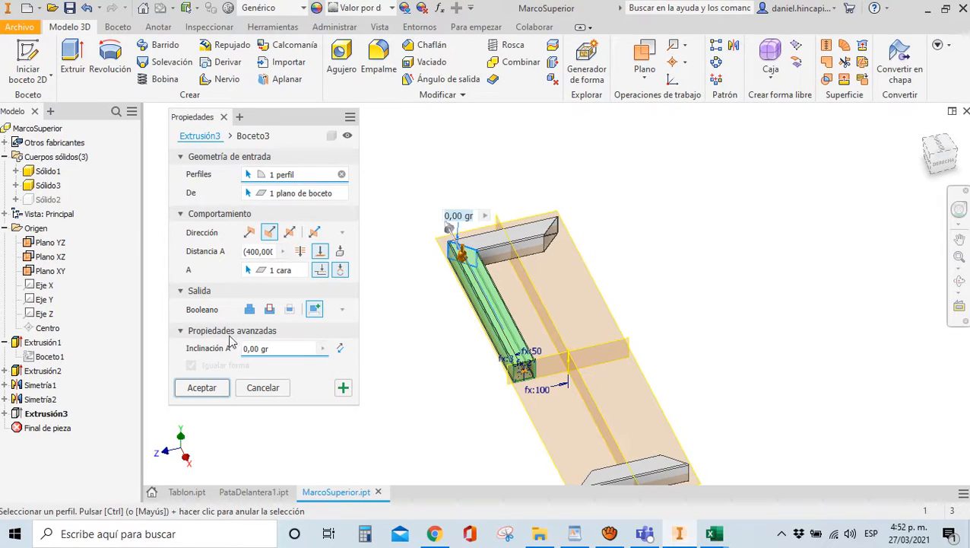
click(222, 389)
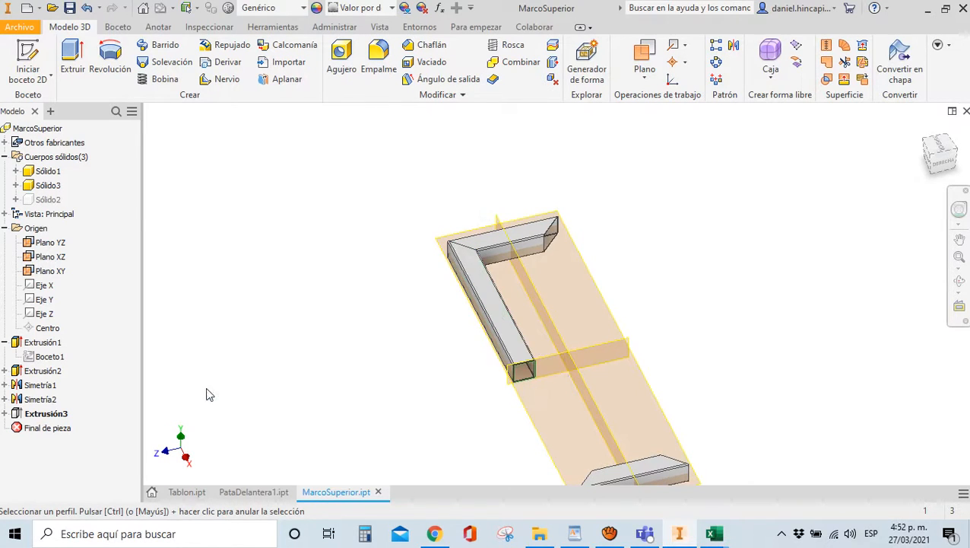
Sketch Boceto4 on the tube's end face with its edges projected, then begin an extrusion
scroll(525, 389, up, 4)
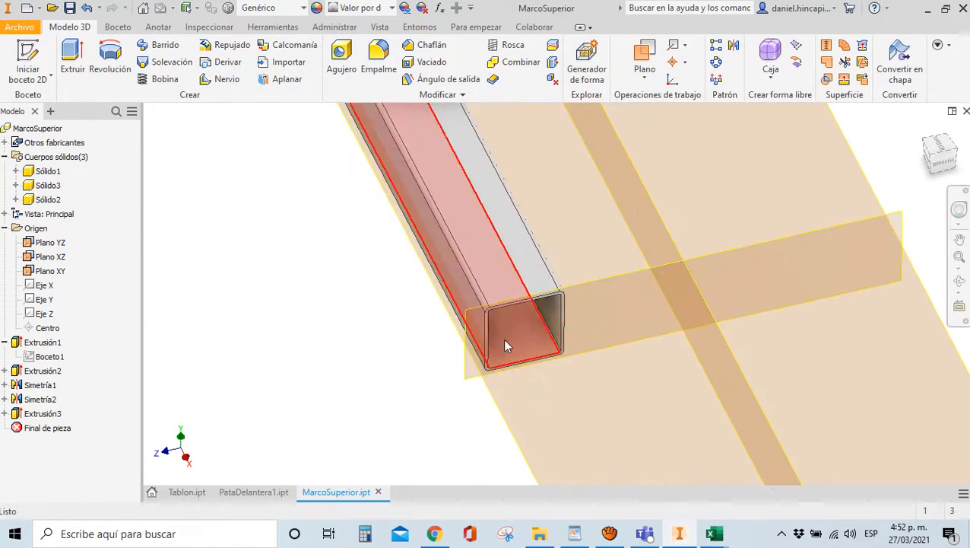
click(28, 53)
scroll(548, 423, up, 5)
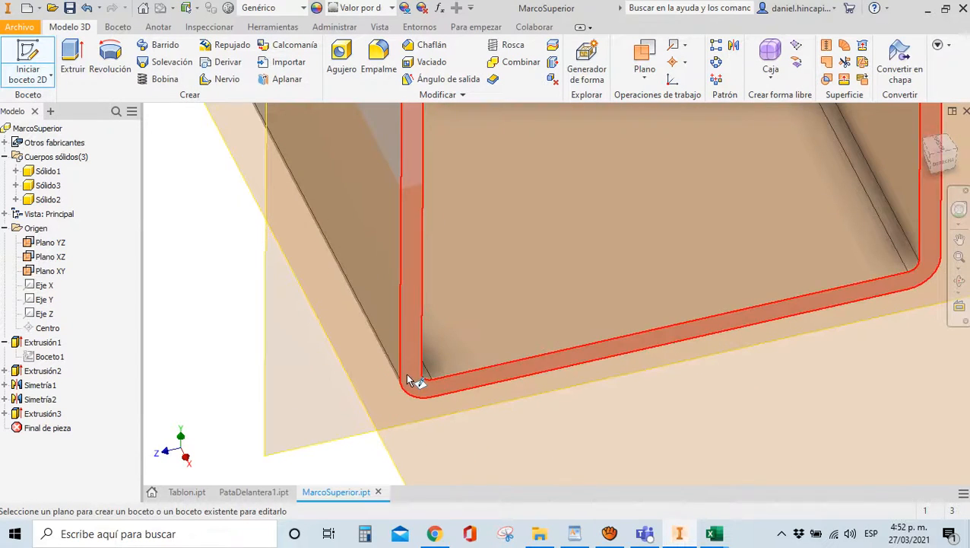
click(409, 380)
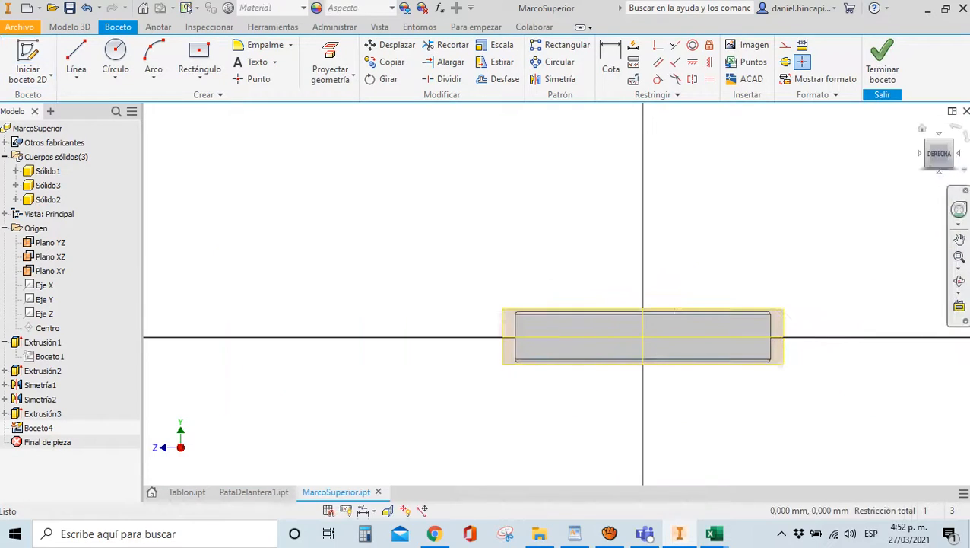
drag(939, 168, 944, 179)
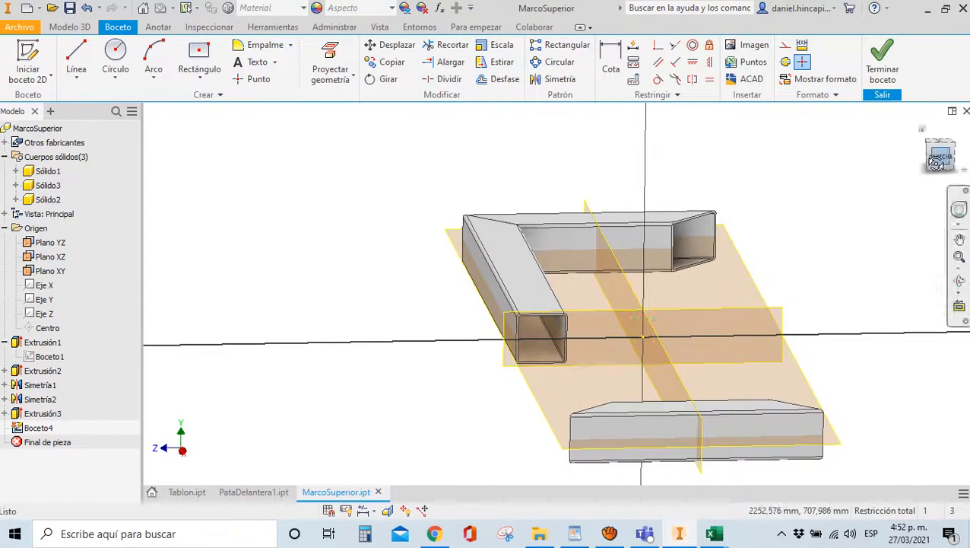
click(331, 60)
scroll(533, 361, up, 5)
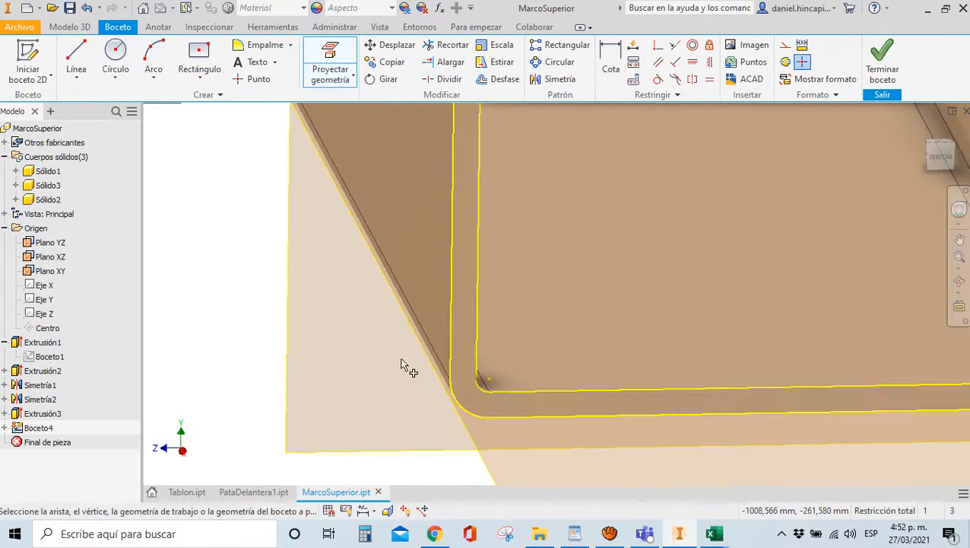
scroll(405, 367, down, 4)
click(882, 61)
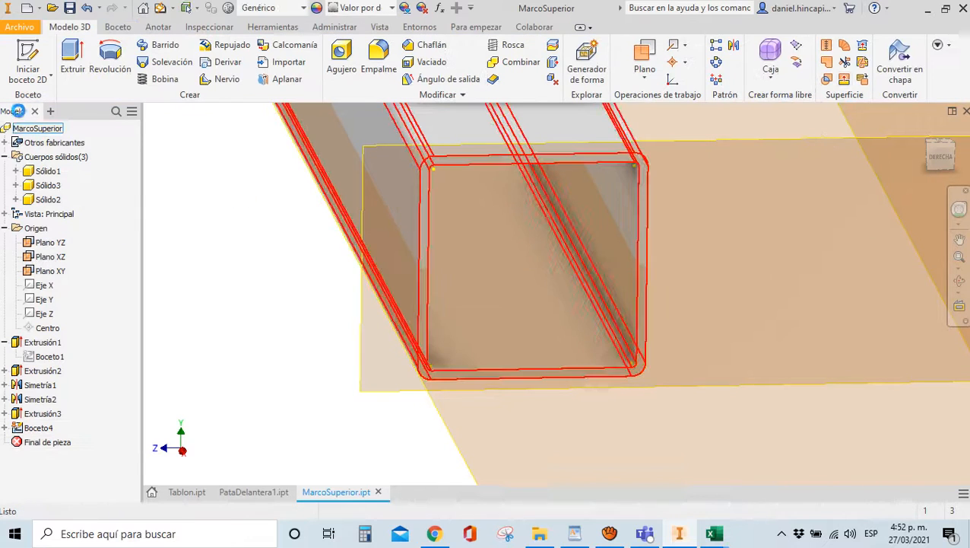
click(73, 61)
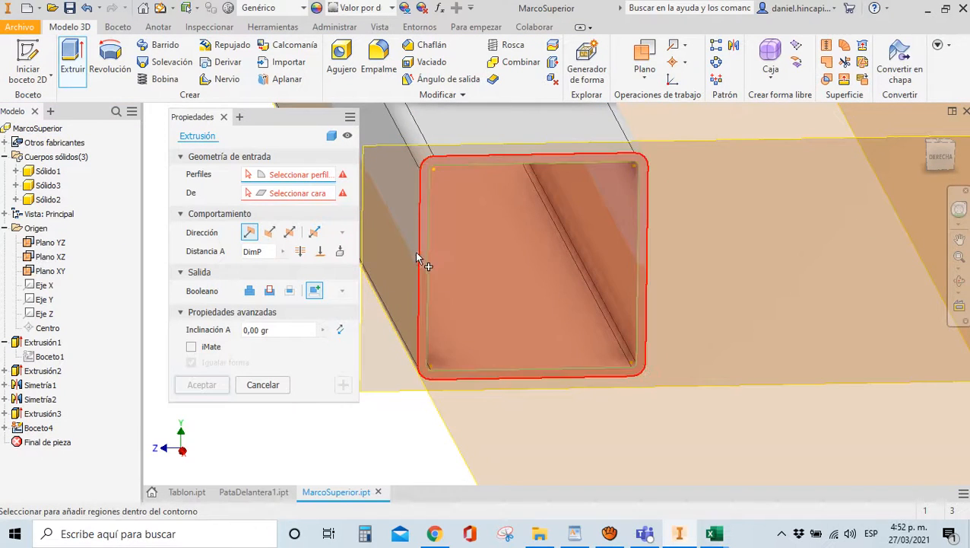
Select the Boceto4 profile as the extrusion profile
scroll(416, 252, up, 3)
click(425, 249)
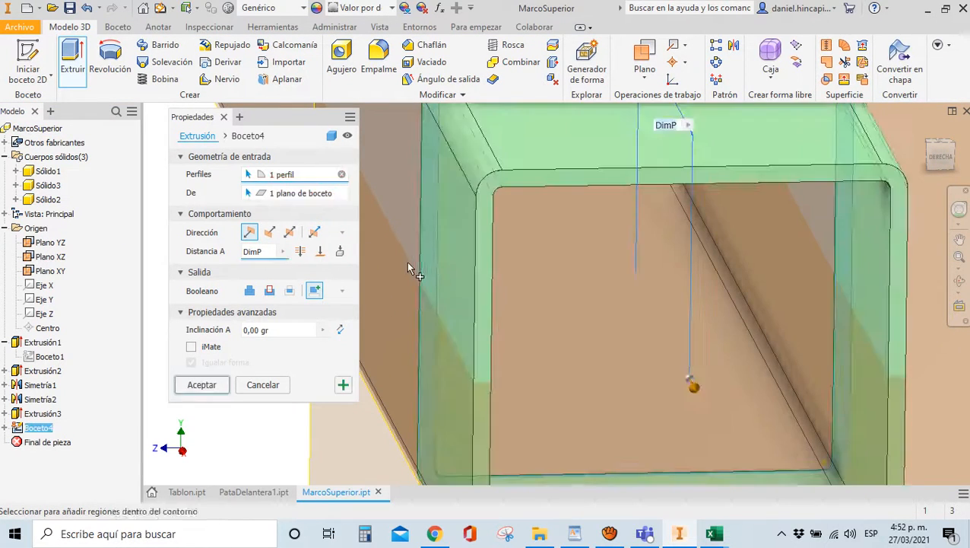
scroll(406, 262, down, 5)
drag(943, 159, 215, 157)
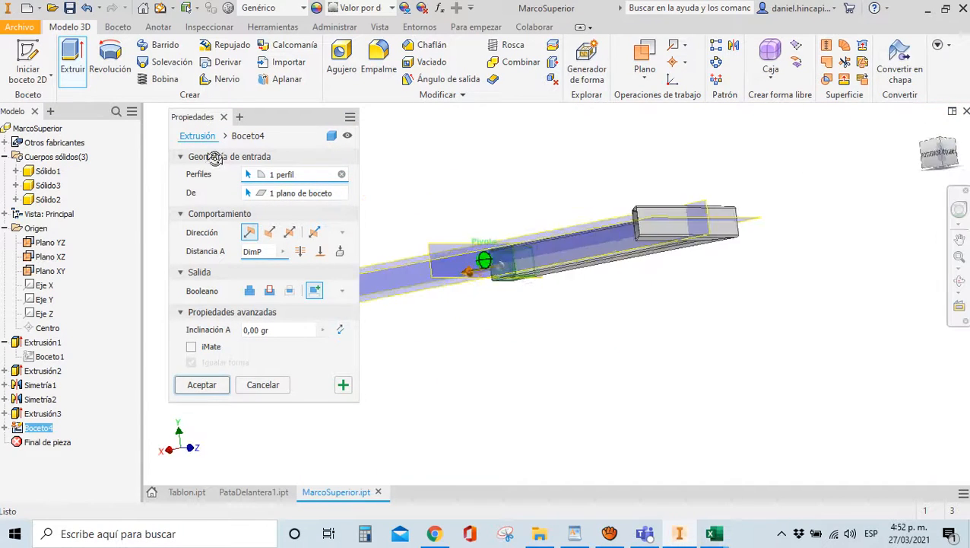
shift+middle_drag(215, 157, 926, 203)
scroll(552, 270, down, 5)
scroll(535, 284, up, 5)
scroll(415, 213, up, 3)
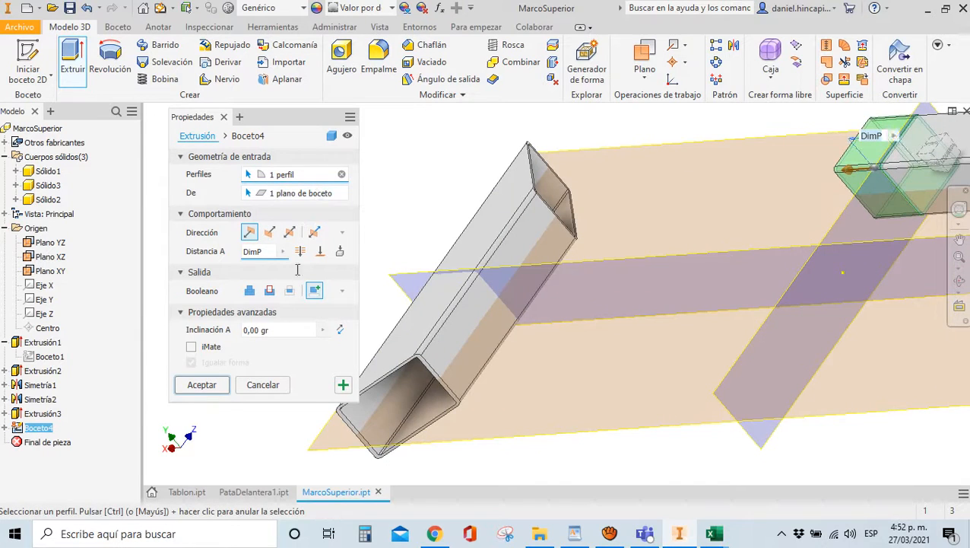
Extrude Extrusión4 up to the opposite tube's face, creating Sólido4, and select both
click(321, 251)
scroll(461, 233, up, 4)
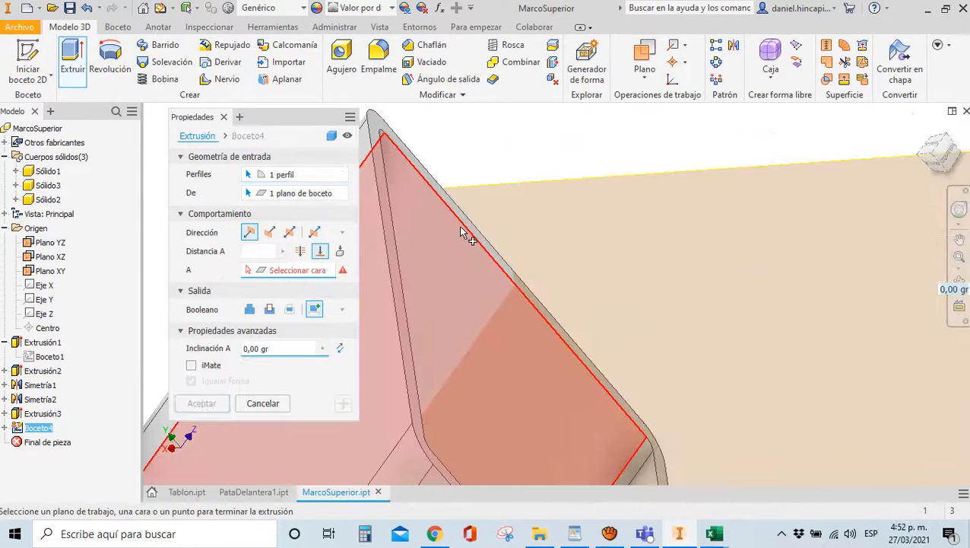
click(465, 222)
scroll(473, 224, down, 5)
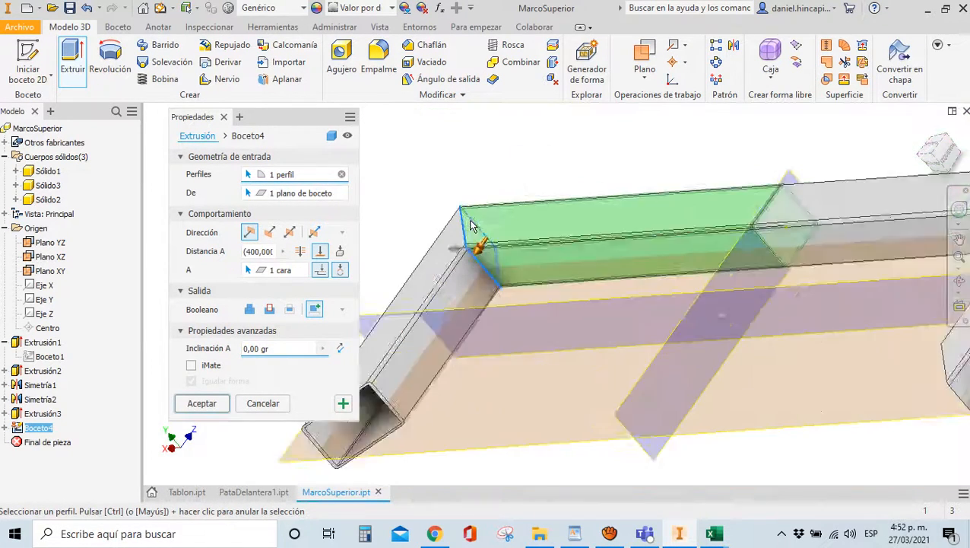
click(204, 404)
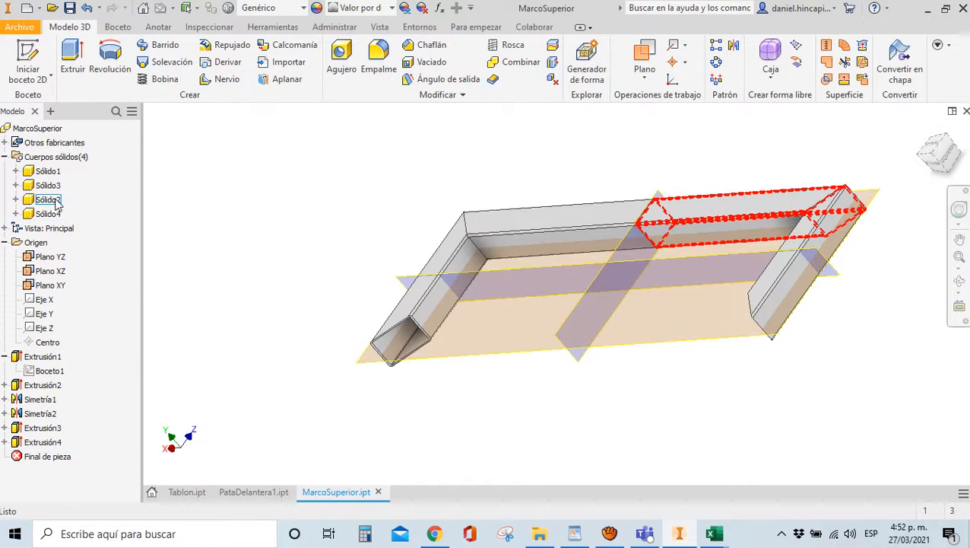
click(48, 214)
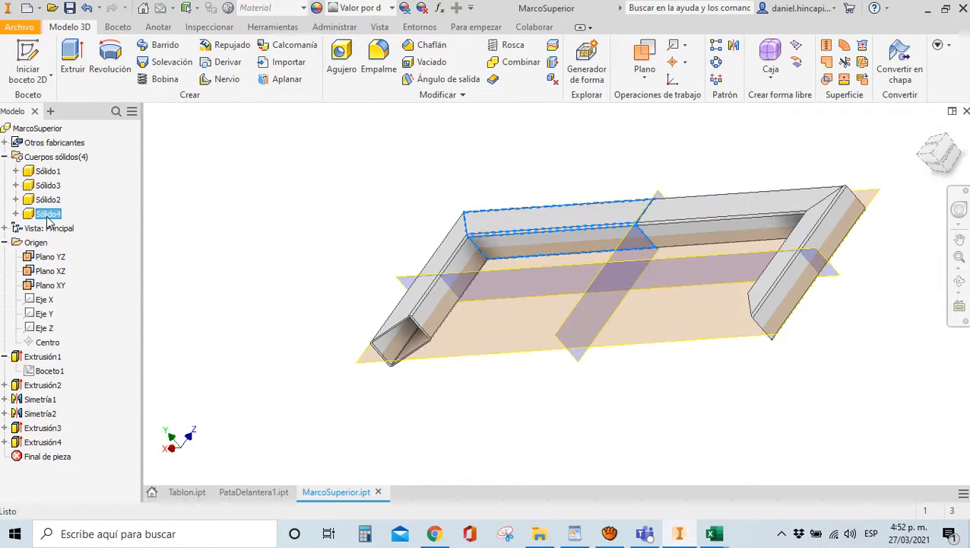
click(64, 444)
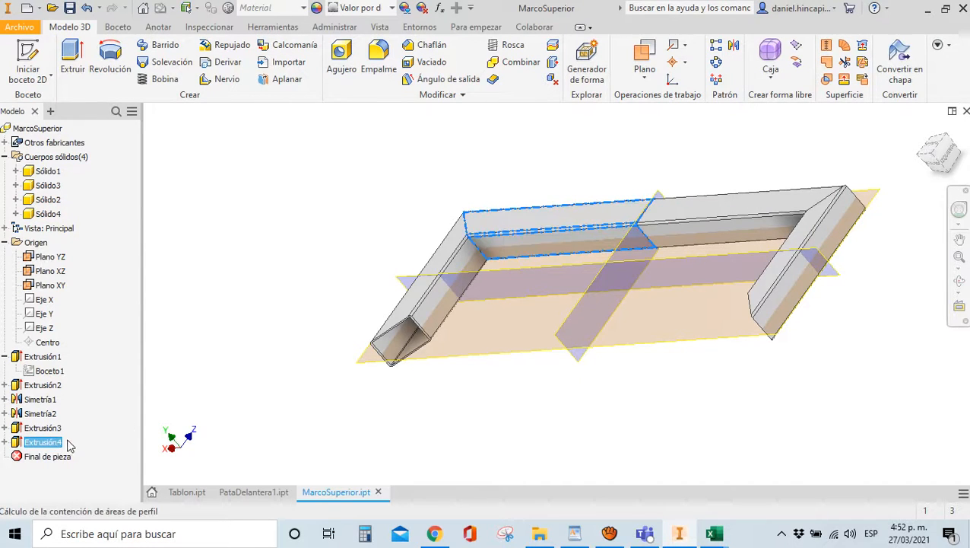
Change Extrusión4's Boolean to Join so it merges into Sólido2
double_click(69, 443)
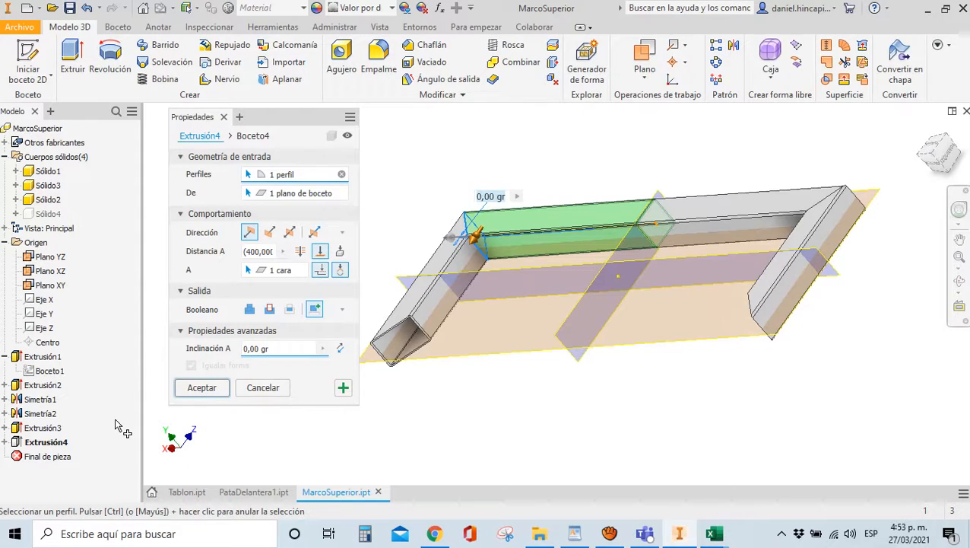
click(250, 310)
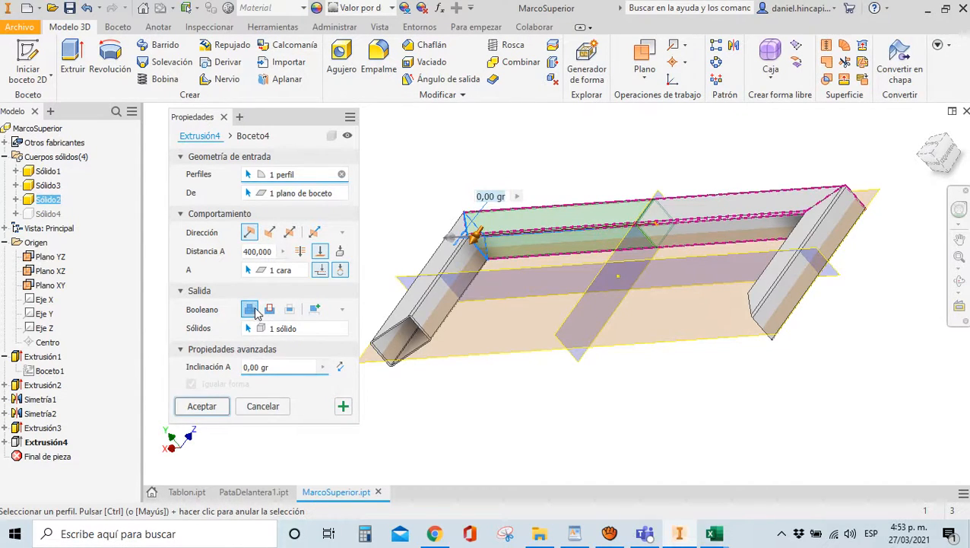
scroll(800, 196, up, 2)
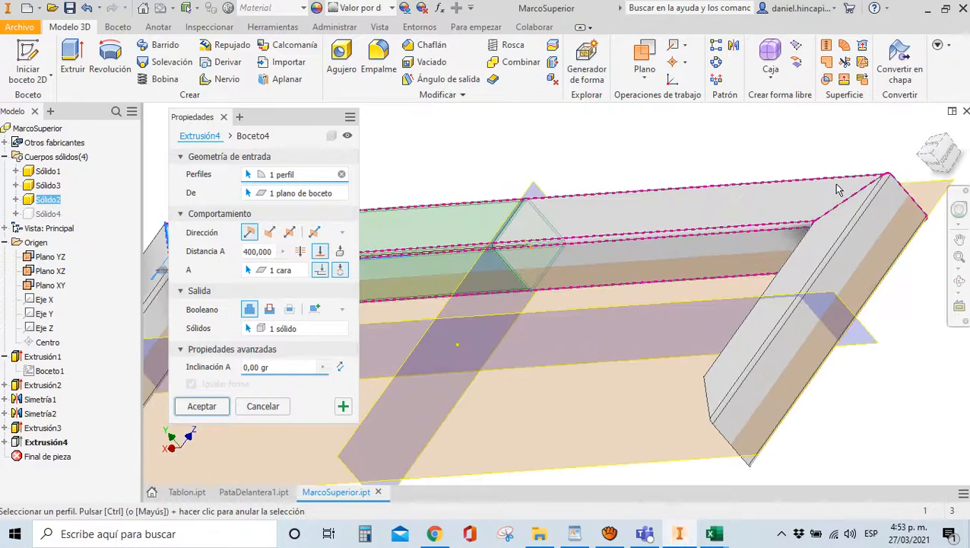
scroll(760, 197, down, 2)
scroll(689, 208, up, 4)
scroll(693, 193, down, 3)
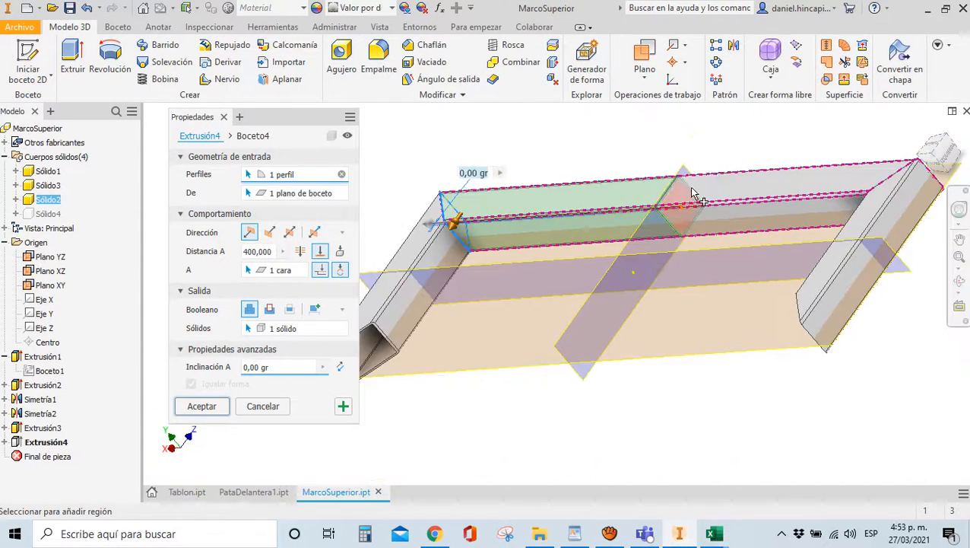
scroll(693, 193, up, 2)
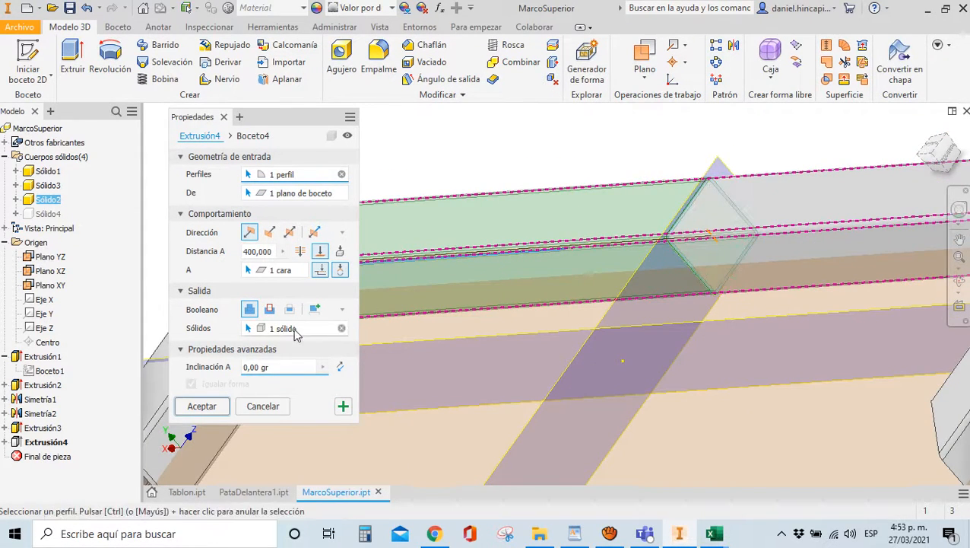
scroll(600, 257, down, 3)
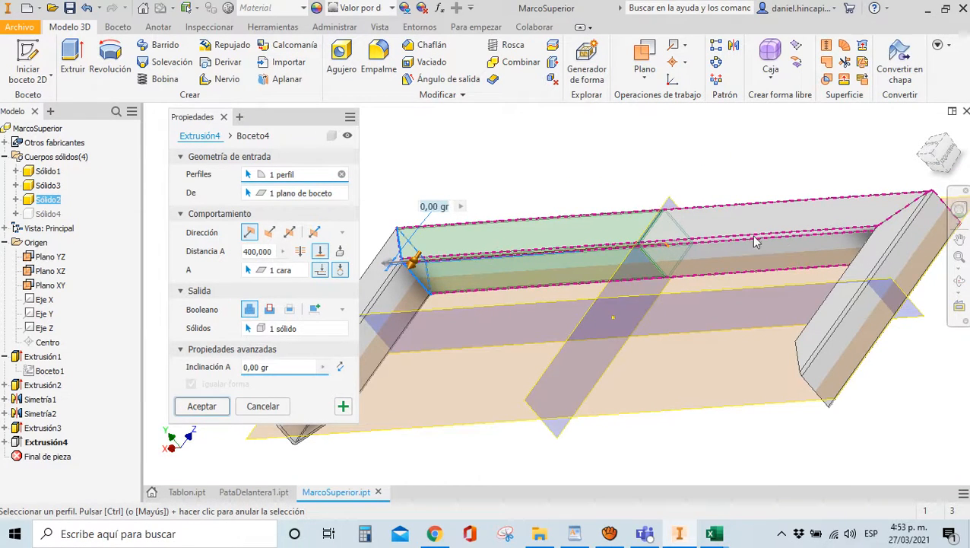
scroll(648, 260, up, 3)
scroll(761, 220, up, 2)
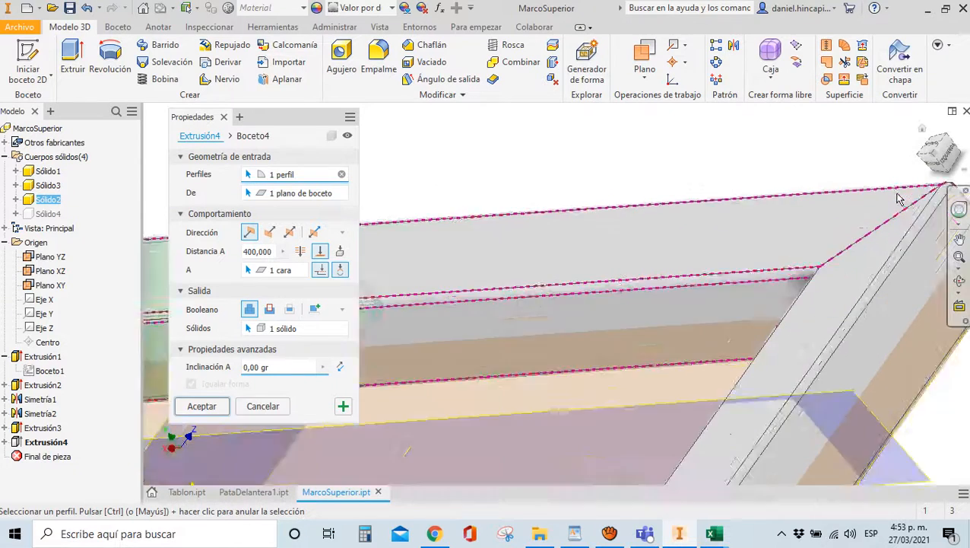
scroll(887, 188, up, 2)
scroll(588, 274, down, 3)
scroll(517, 251, up, 4)
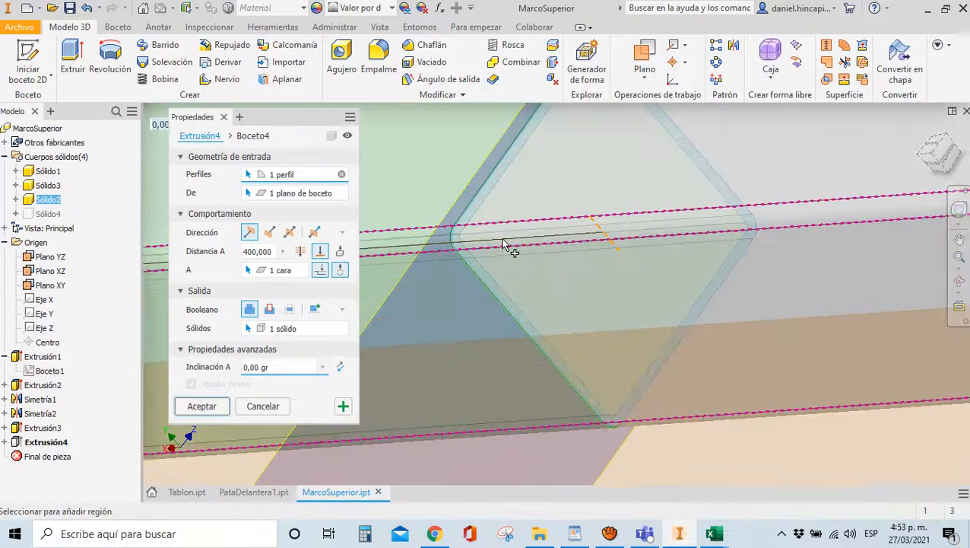
click(201, 405)
scroll(629, 220, down, 3)
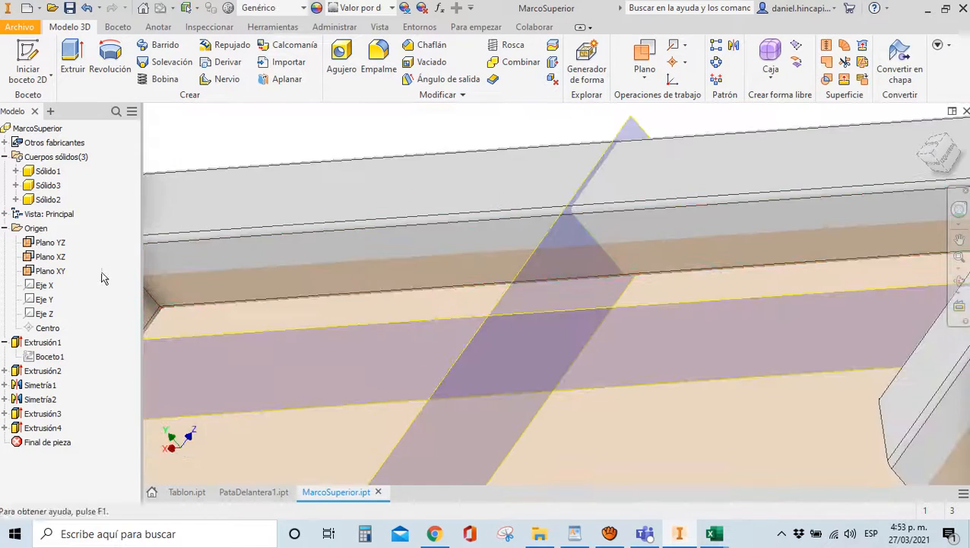
Check bodies Sólido1, Sólido2 and Sólido3, then return to the isometric home view
click(47, 199)
scroll(303, 232, down, 2)
scroll(303, 232, down, 2)
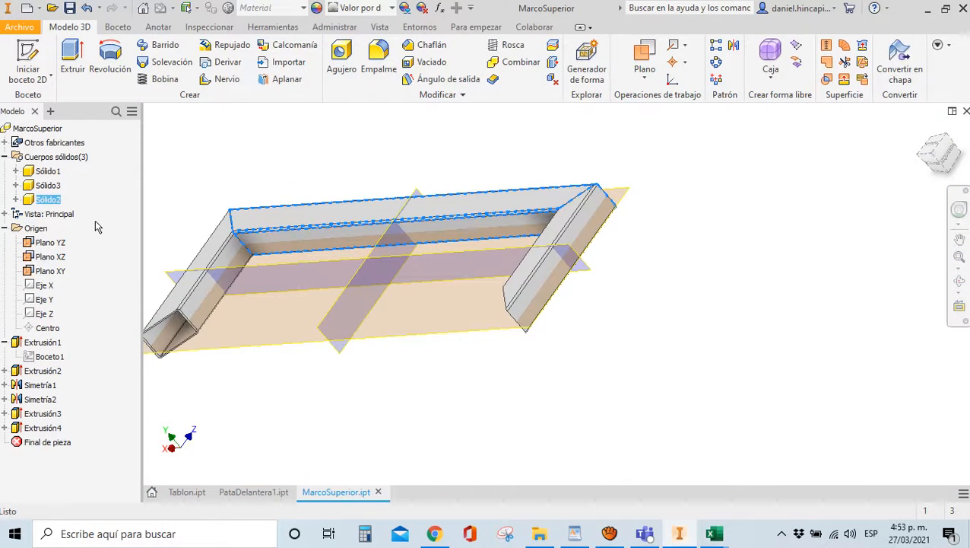
click(48, 184)
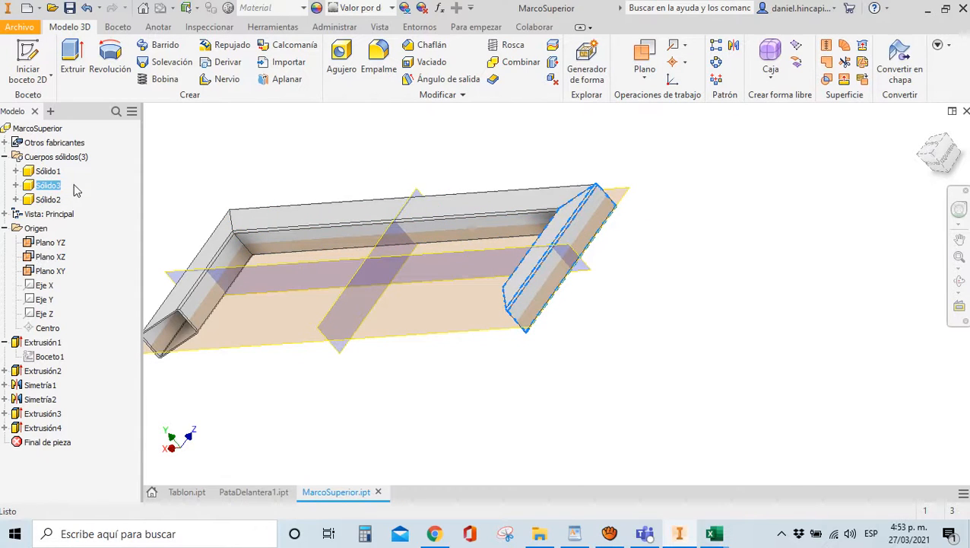
click(47, 171)
scroll(152, 262, up, 3)
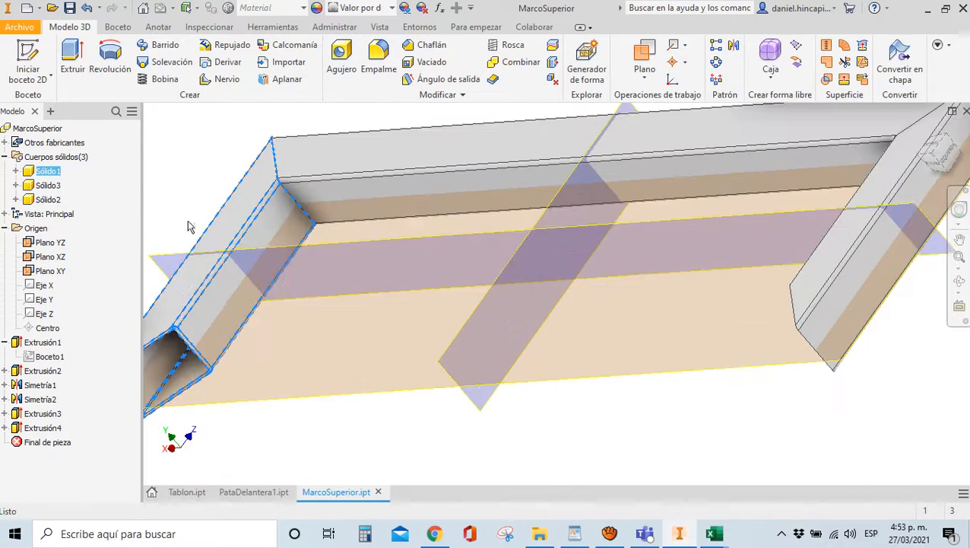
scroll(342, 223, down, 4)
key(Escape)
click(922, 128)
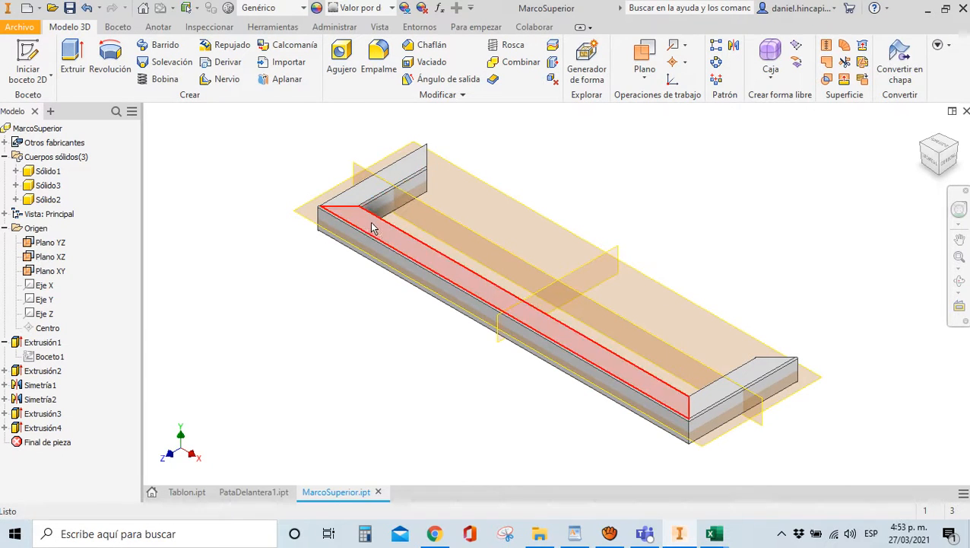
Mirror body Sólido2 across Plano XY as a new solid, Sólido5
click(734, 47)
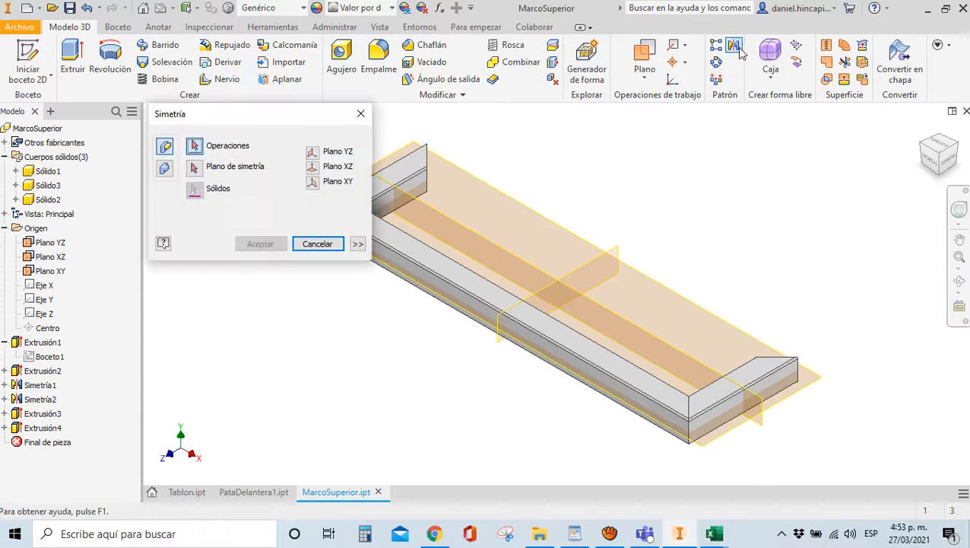
click(165, 169)
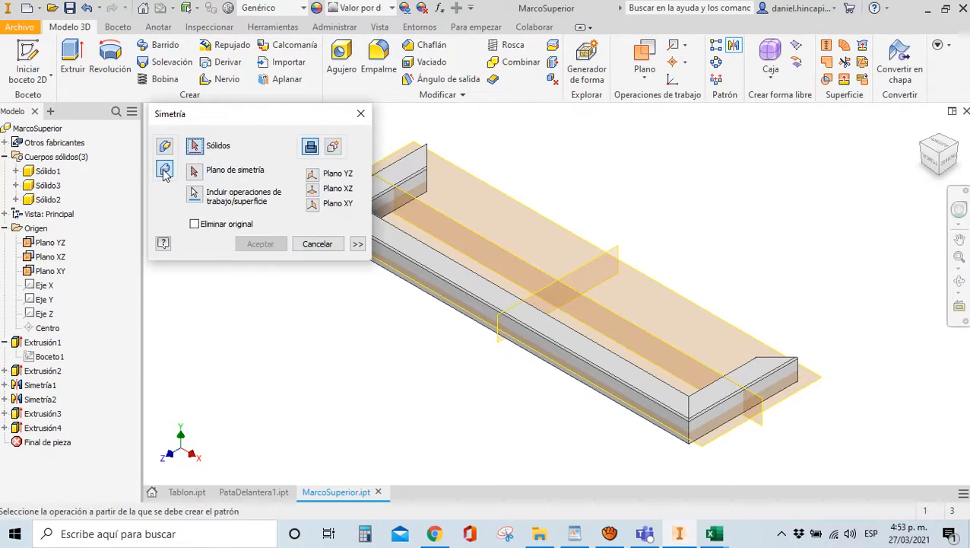
click(475, 296)
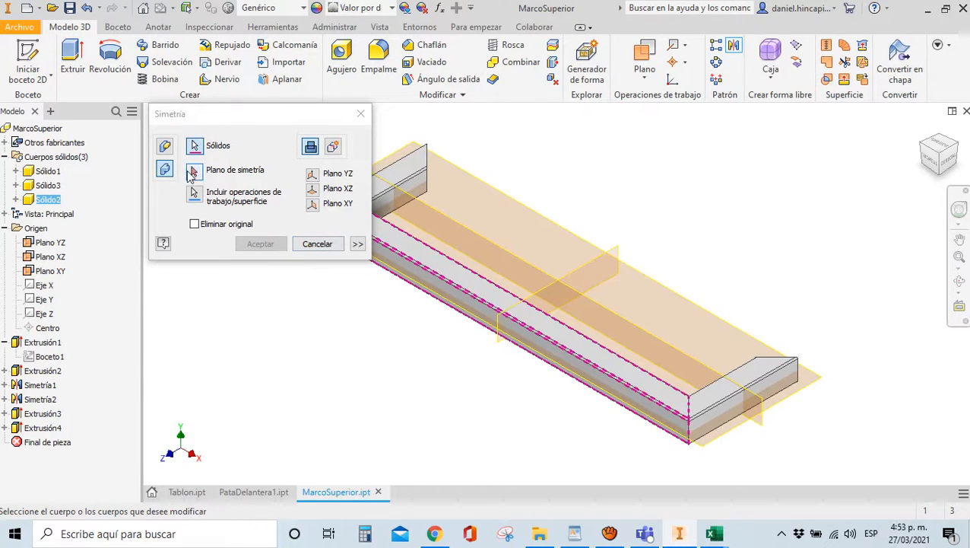
click(194, 170)
click(478, 247)
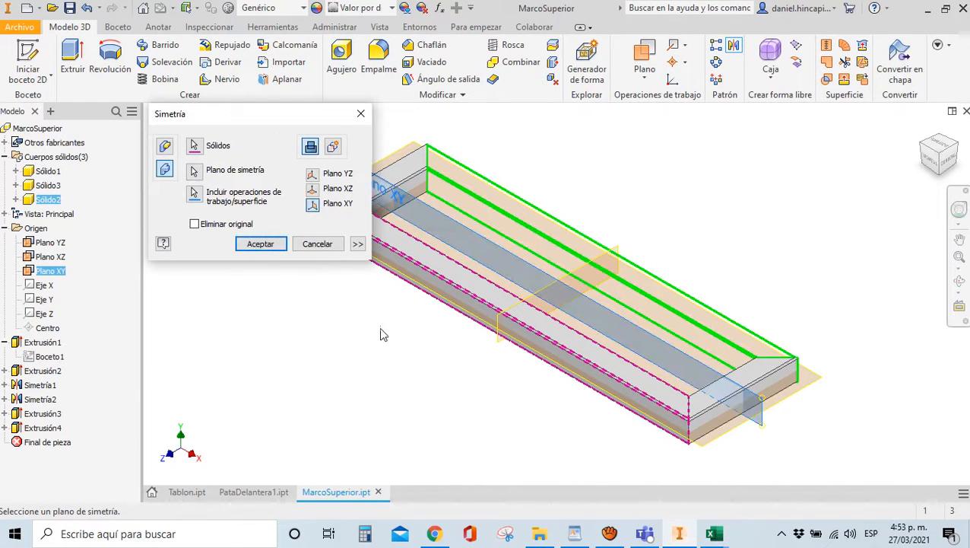
click(334, 147)
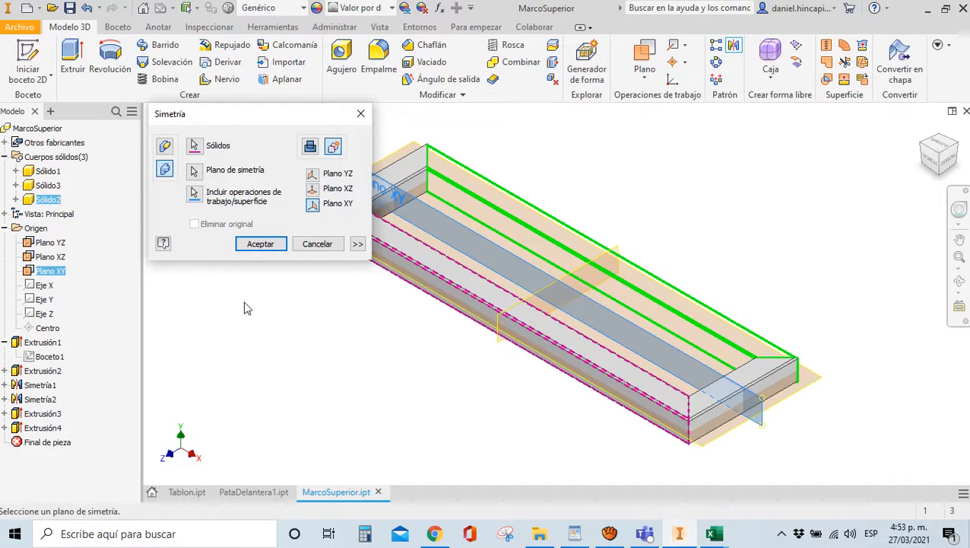
click(249, 245)
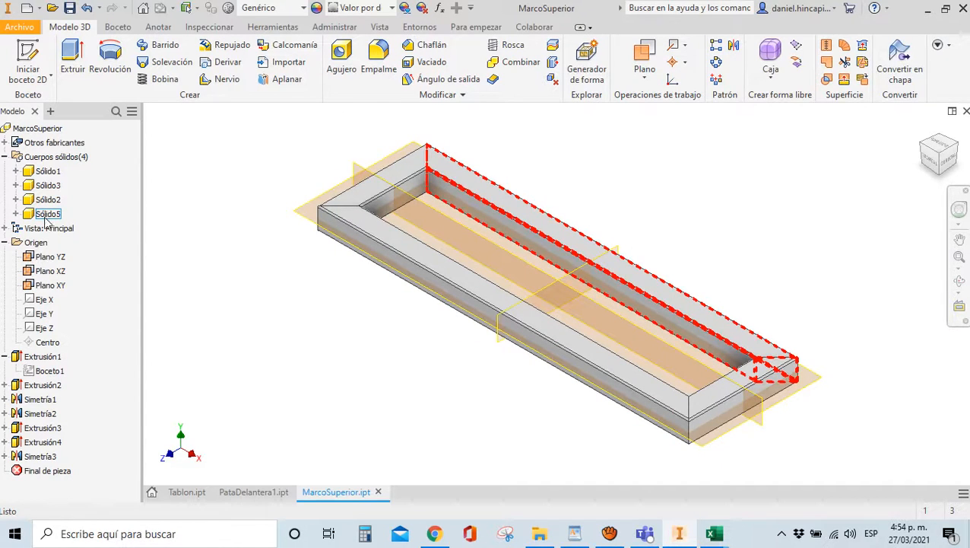
Identify each frame body, then rename Sólido5 to Sólido4
click(47, 172)
click(47, 185)
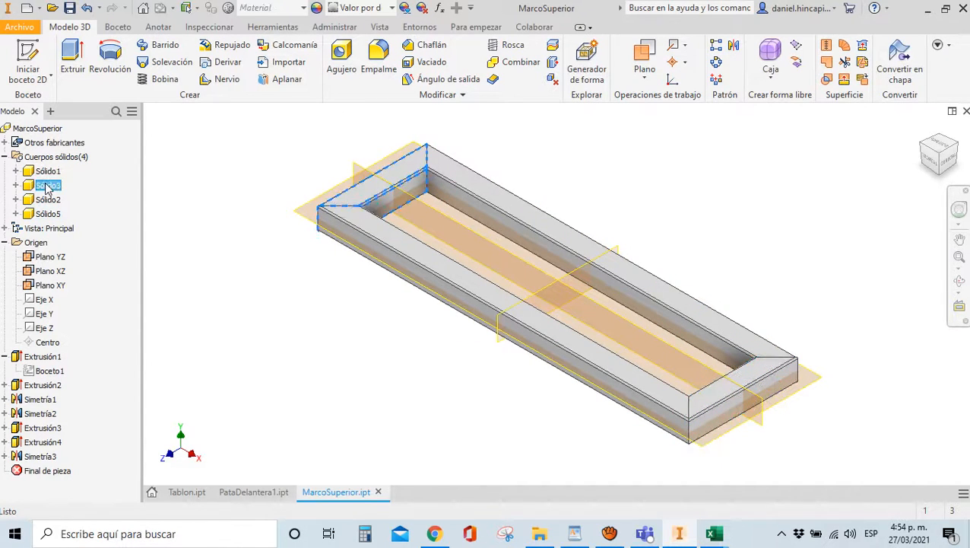
click(47, 200)
click(357, 301)
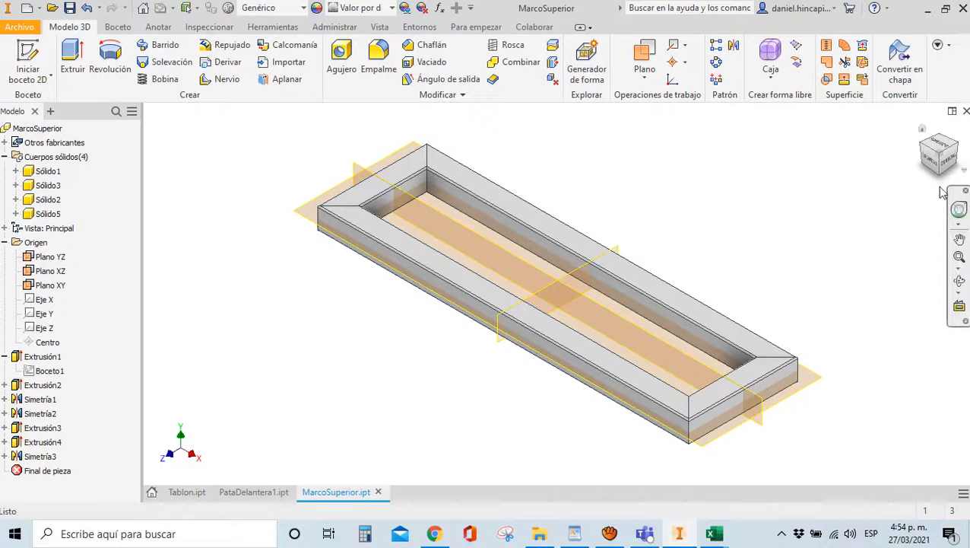
click(47, 185)
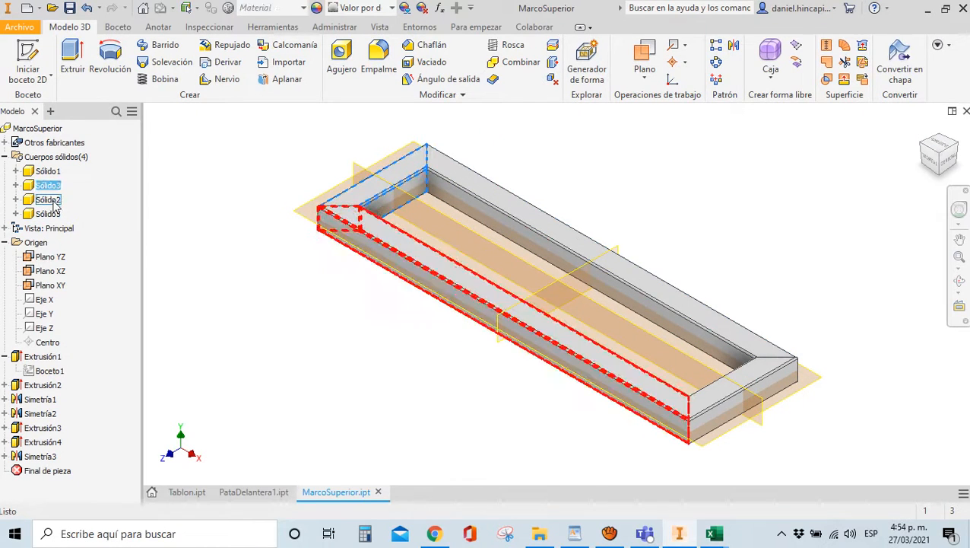
click(48, 214)
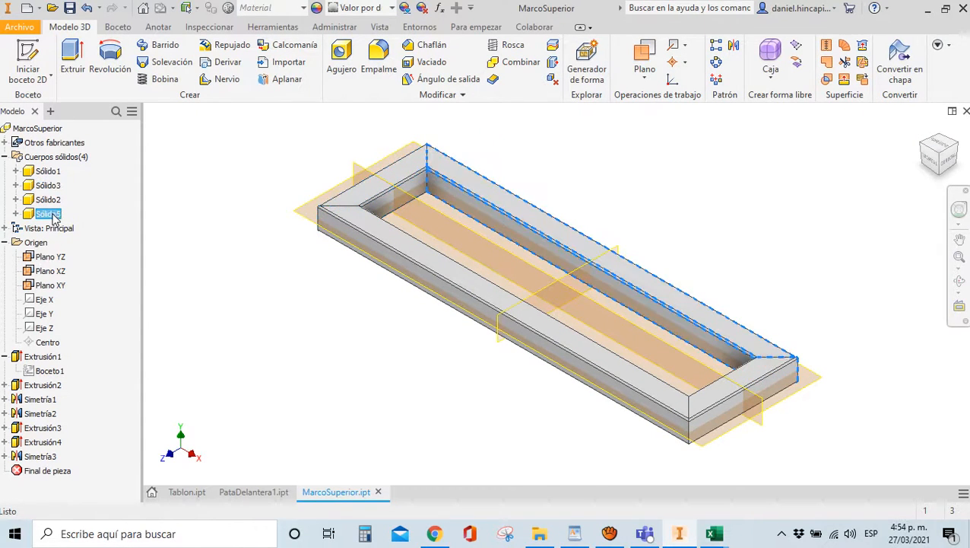
right_click(50, 215)
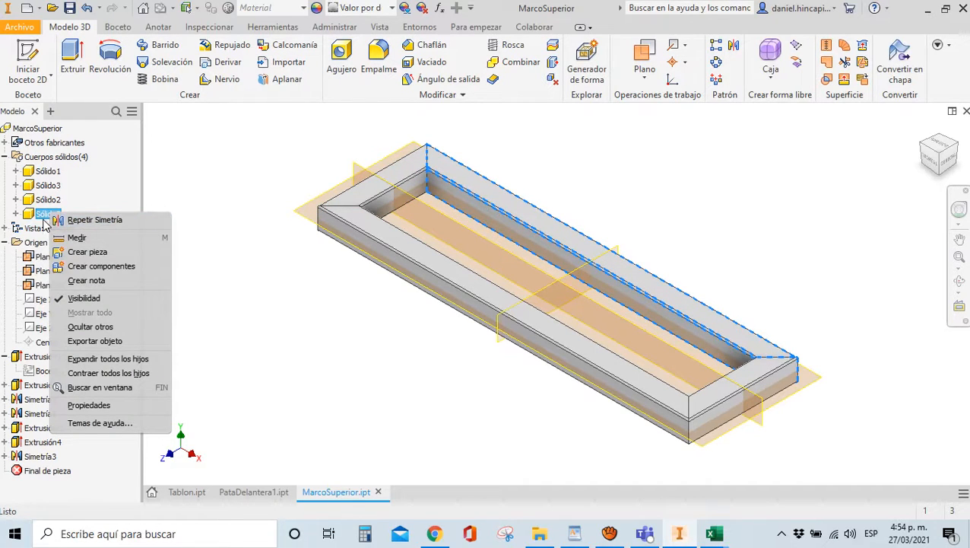
click(47, 219)
click(48, 216)
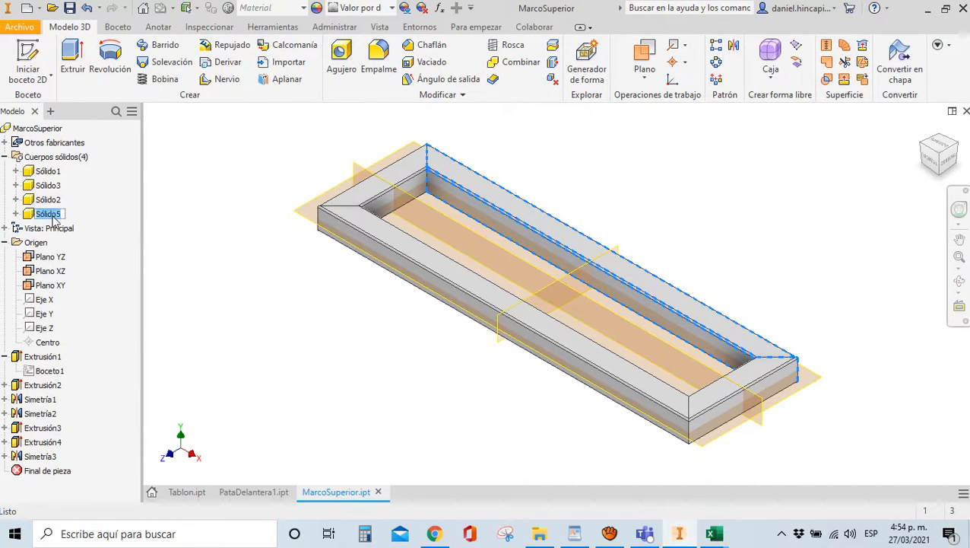
click(61, 215)
click(50, 186)
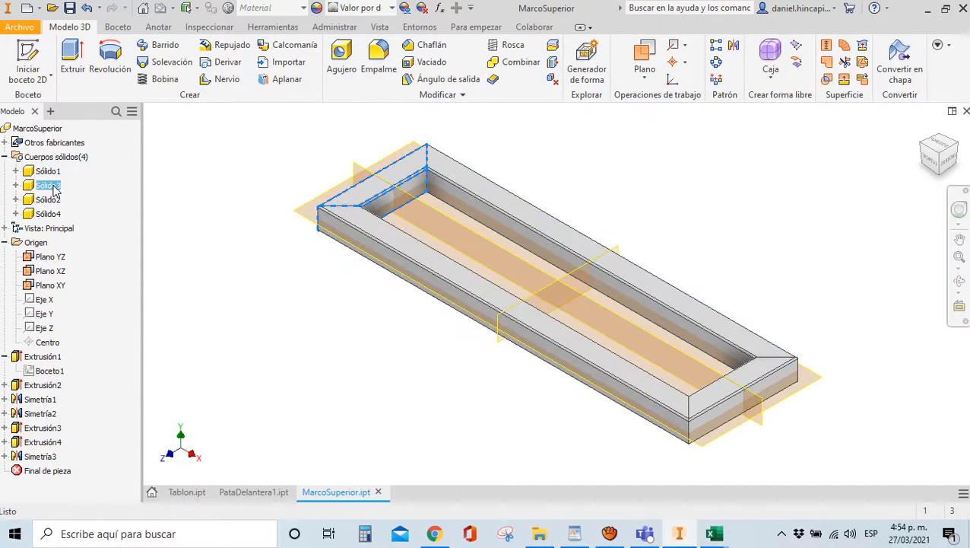
Rename the remaining two bodies to Sólido3 and Sólido2 so the names run in sequence
click(51, 187)
click(56, 201)
click(58, 201)
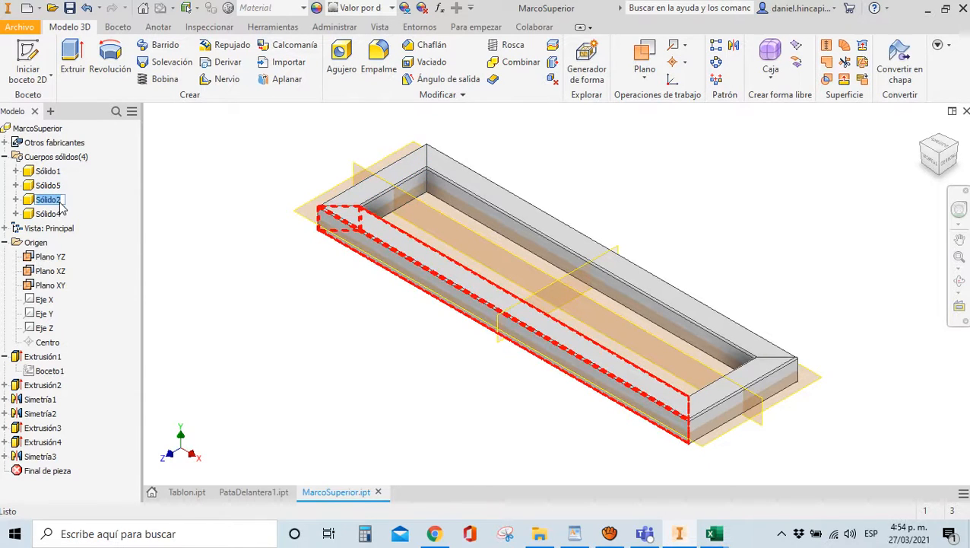
text(Sólido3)
key(Return)
click(49, 187)
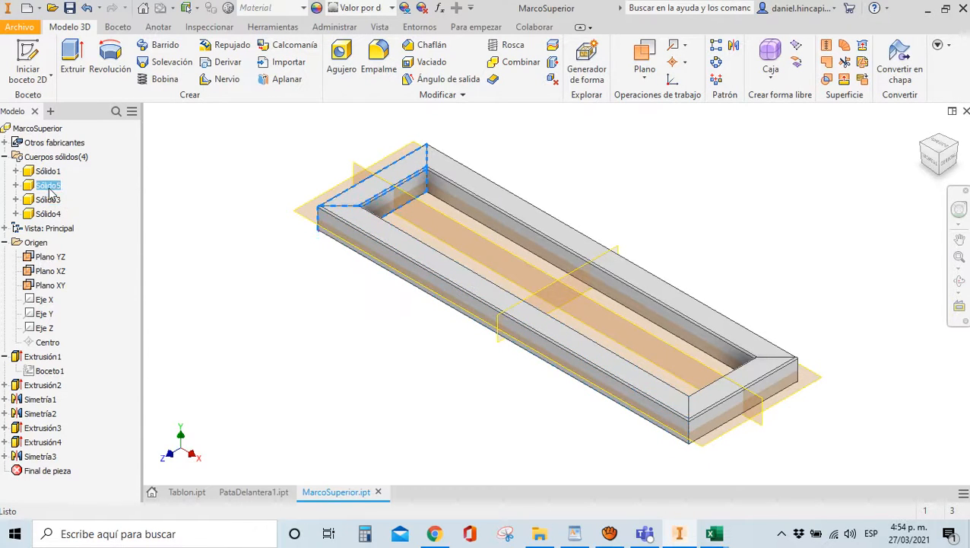
click(49, 187)
click(60, 187)
click(253, 298)
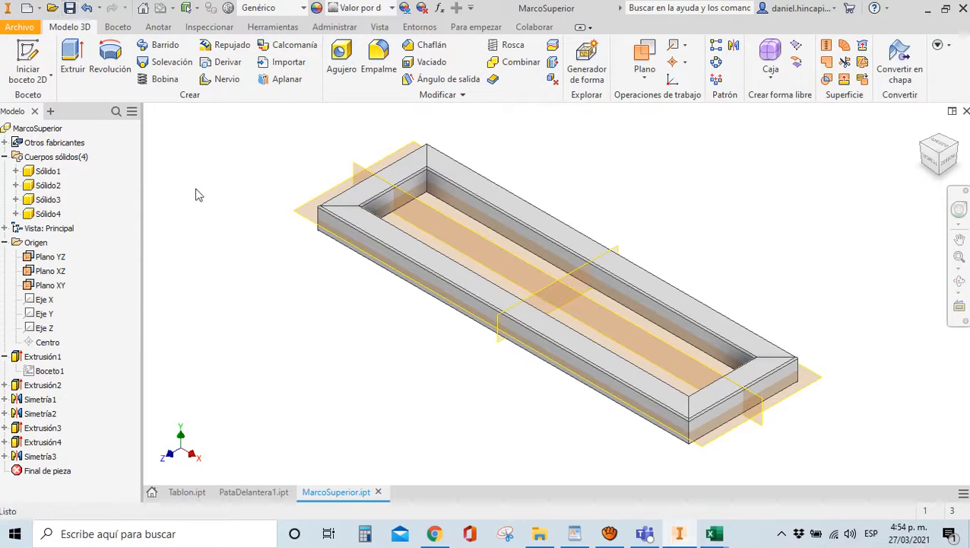
Assign MarcoSuperior the material Acero inoxidable, austenítico
scroll(351, 201, down, 3)
scroll(350, 201, up, 5)
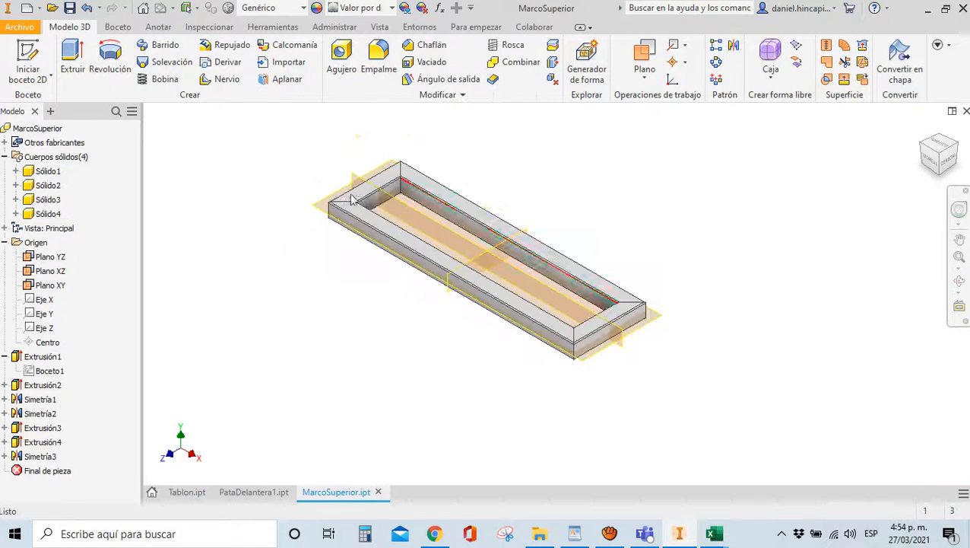
mouse_move(946, 156)
mouse_down()
mouse_move(951, 123)
mouse_move(939, 173)
mouse_up()
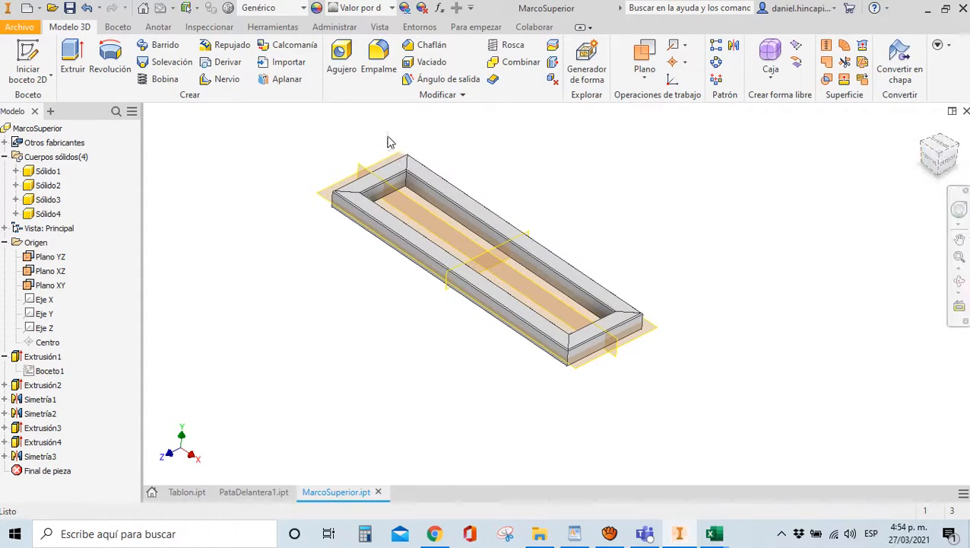
scroll(390, 143, down, 3)
click(261, 9)
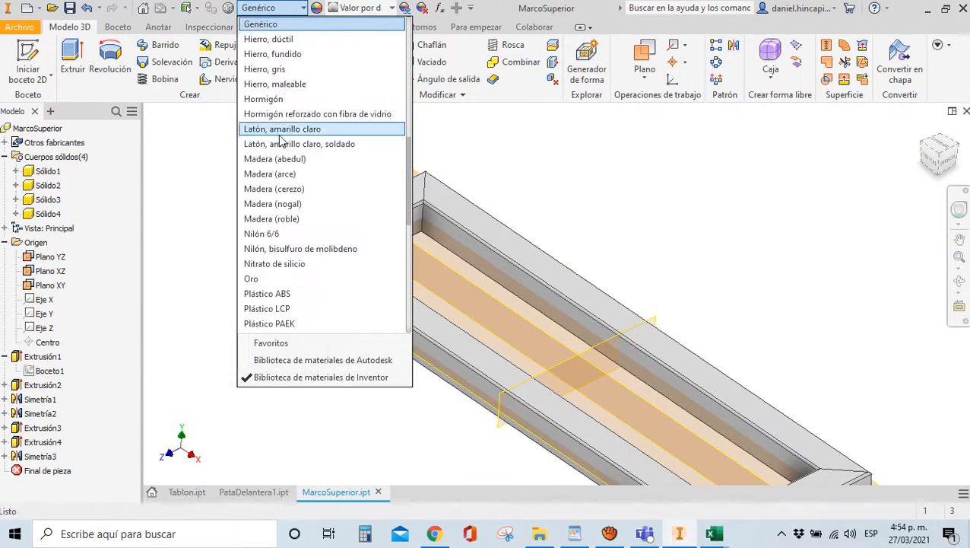
scroll(280, 137, up, 8)
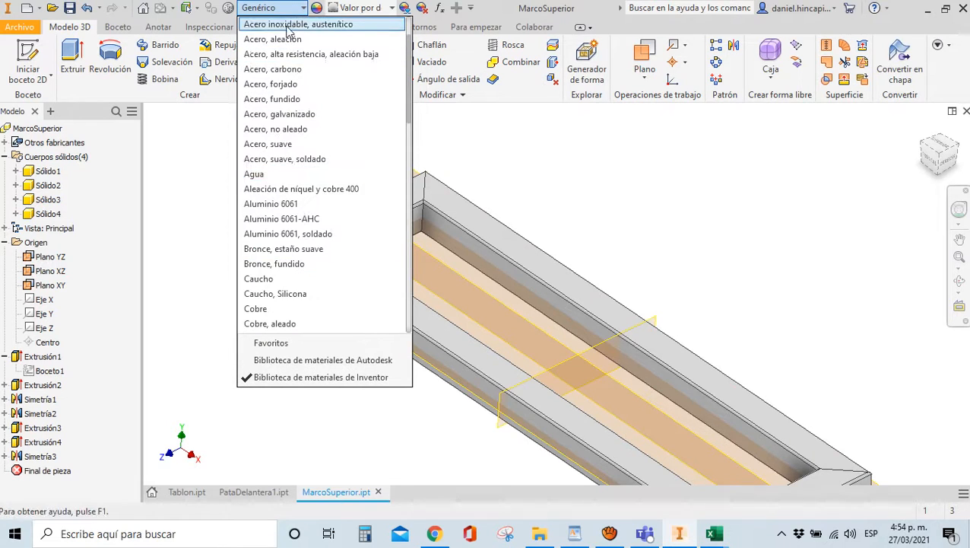
scroll(286, 26, up, 2)
click(287, 42)
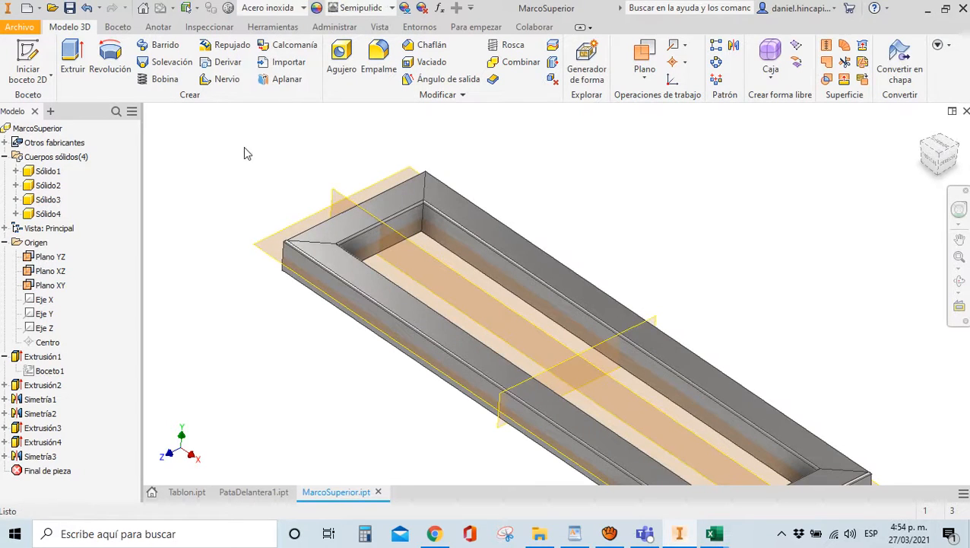
Open MarcoSuperior's iProperties and enter the description 'Marco en tubería cuadrada inoxidable' on the Project tab
click(10, 28)
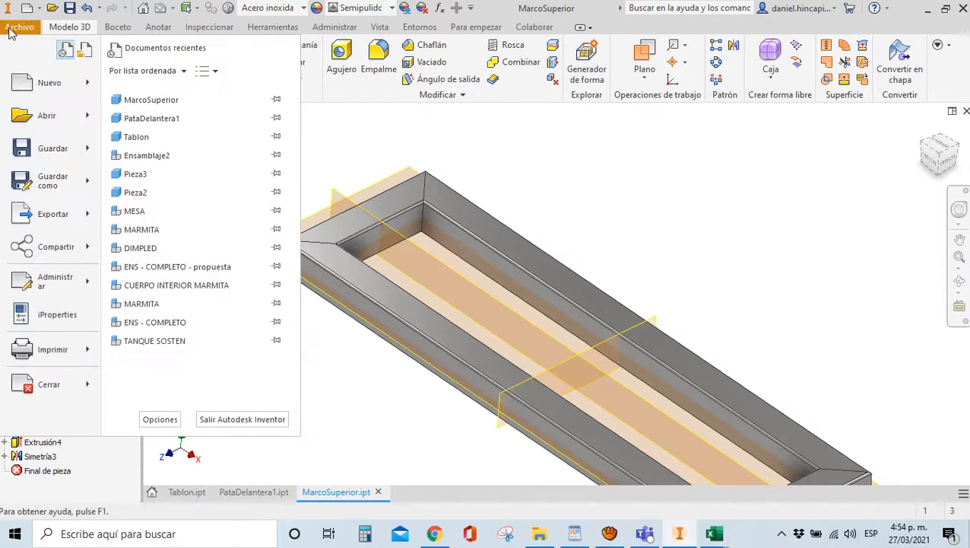
click(61, 316)
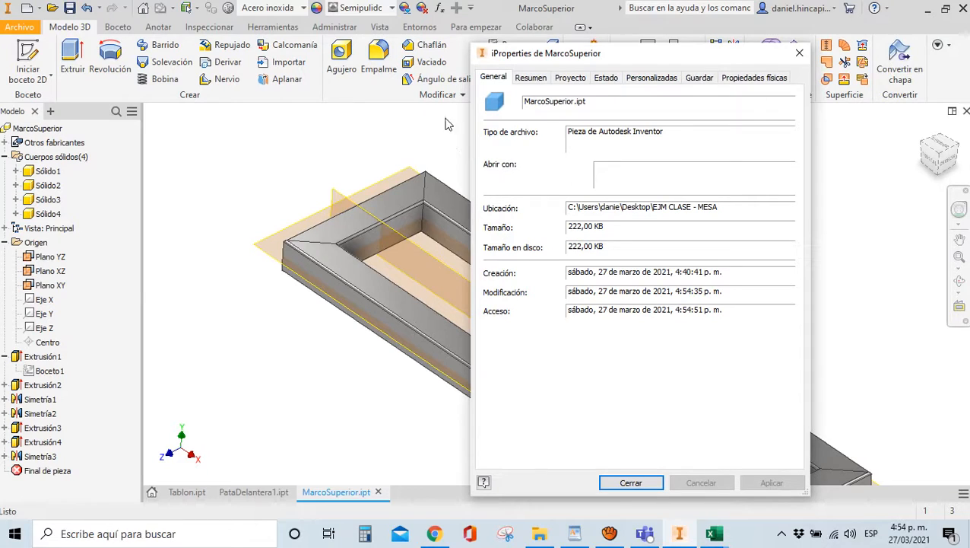
click(542, 79)
click(569, 79)
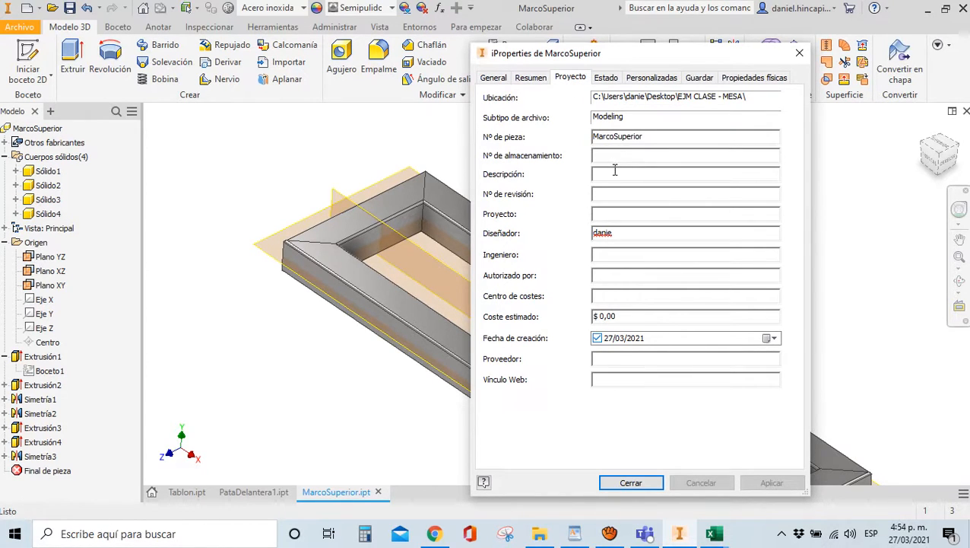
text(Ma)
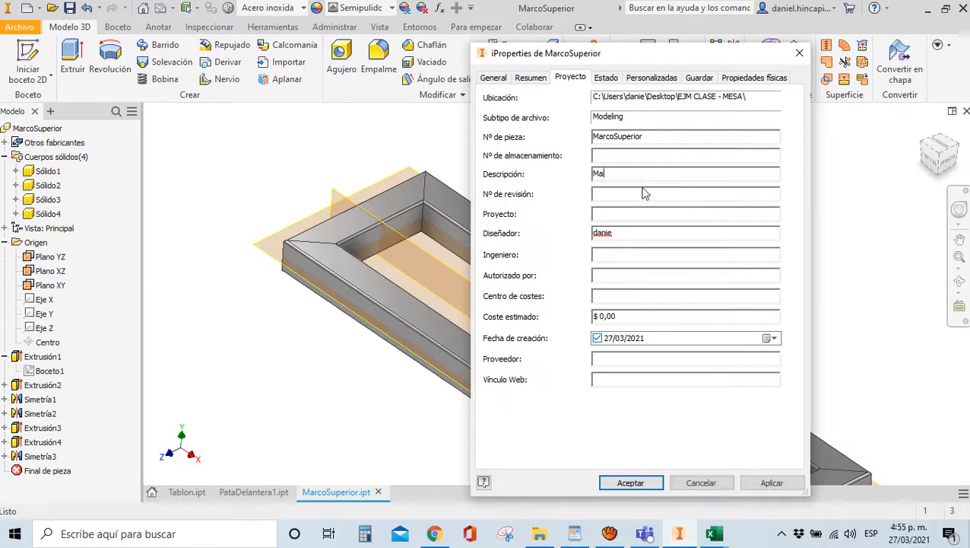
text(rco en tuberia)
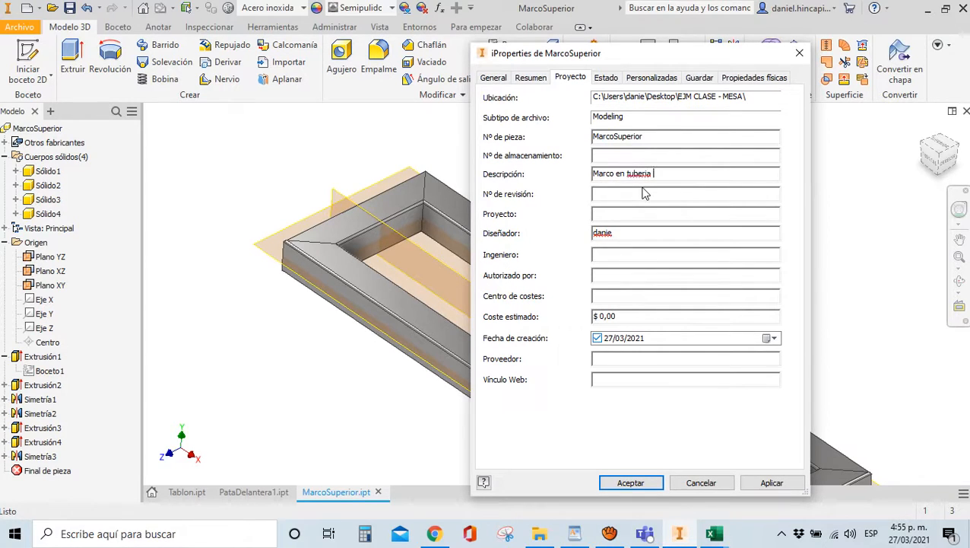
key(BackSpace)
text(50)
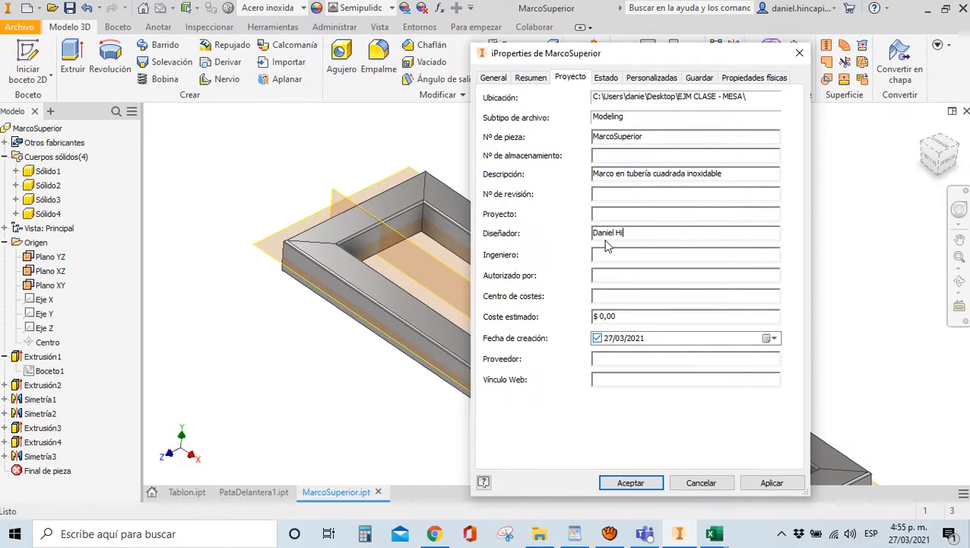
Set the vendor to WESCO, then enter a 'Diseñ…' value on the Status tab
click(609, 295)
click(611, 361)
text(ES)
key(BackSpace)
key(BackSpace)
text(WESLO)
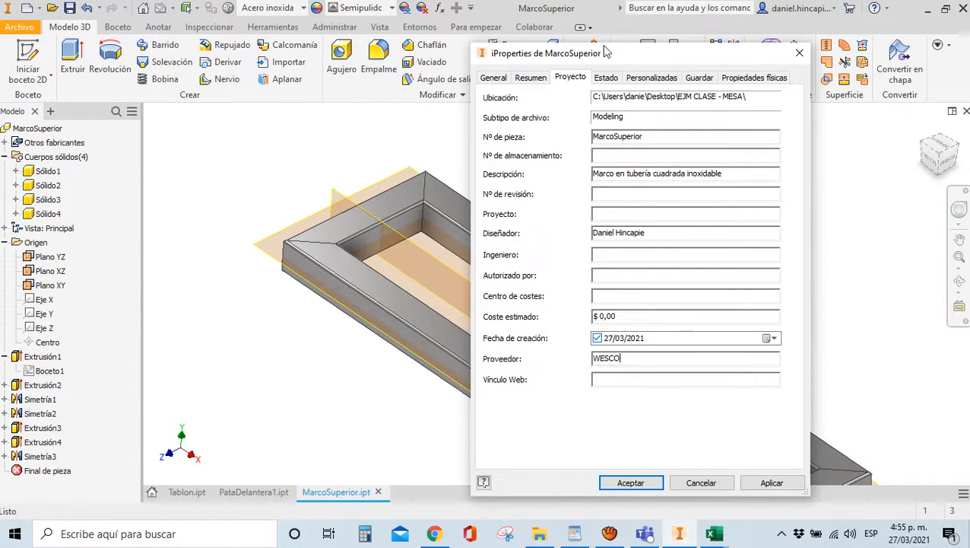
click(607, 78)
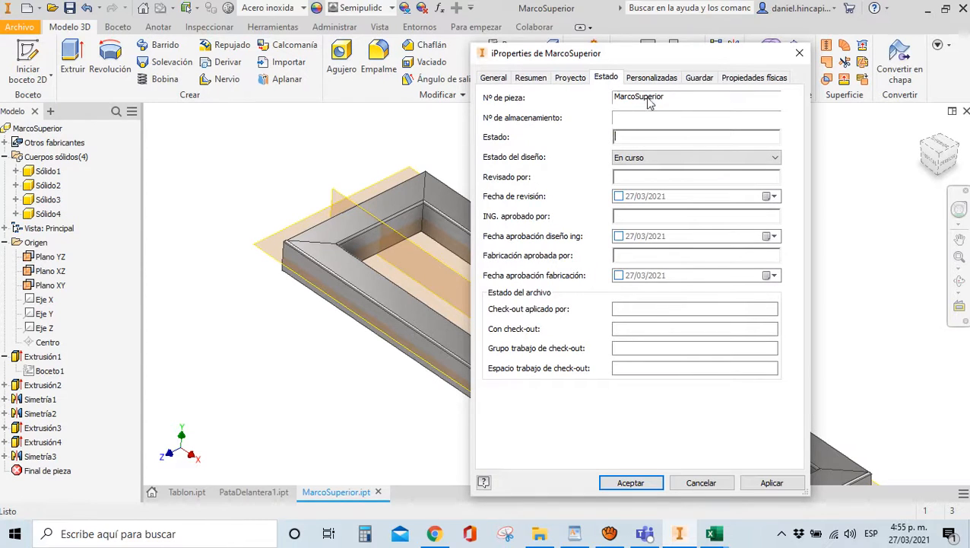
text(Diseño)
Review the Project, Summary, General, Status, Physical, Save and Custom property tabs
click(576, 80)
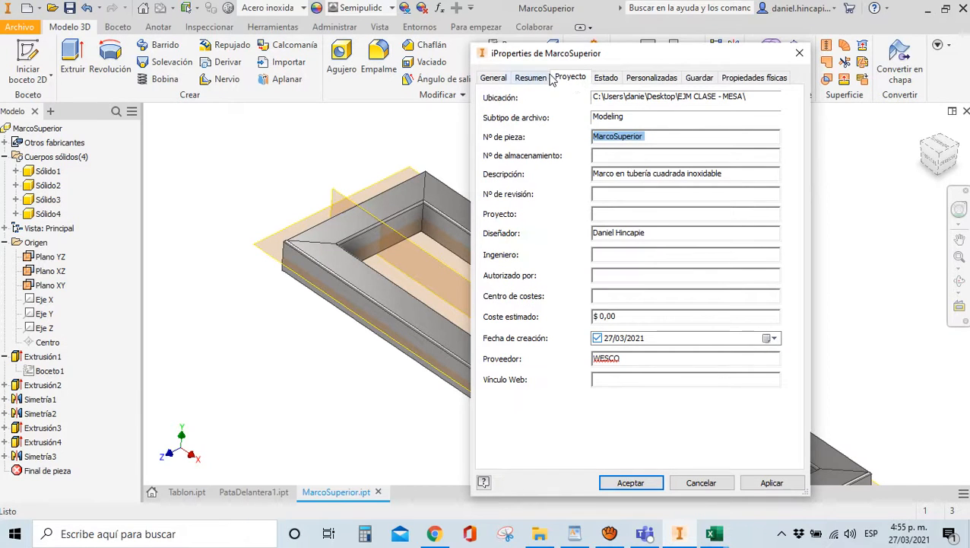
click(539, 81)
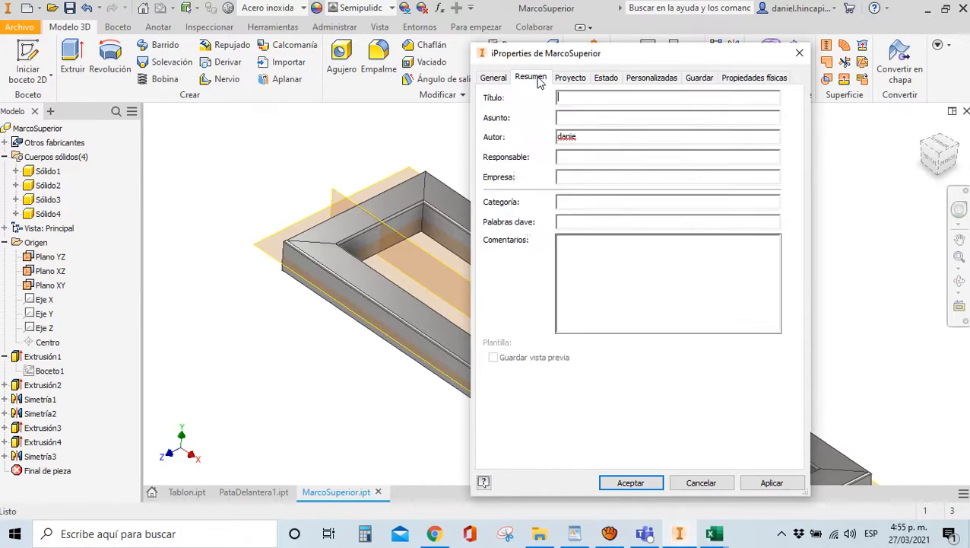
click(493, 77)
click(532, 79)
click(569, 77)
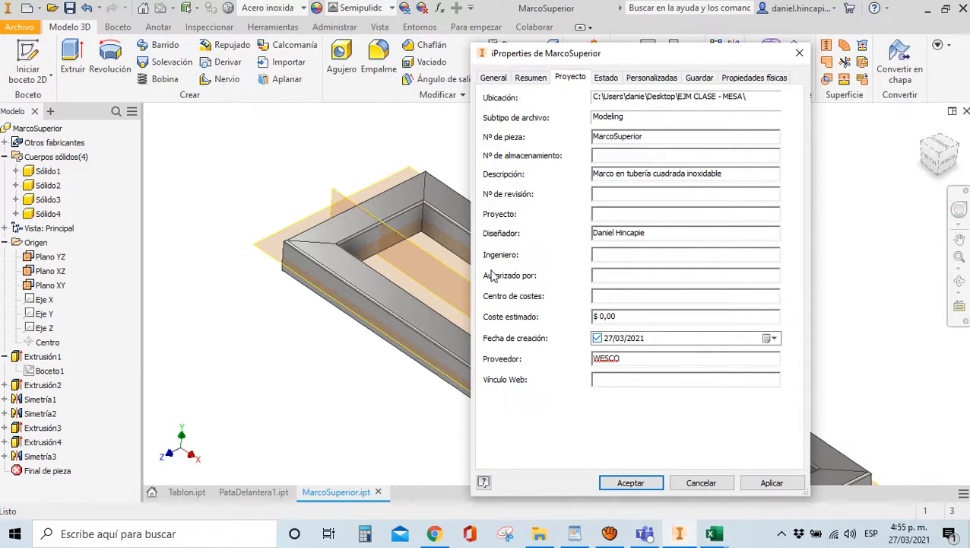
click(602, 78)
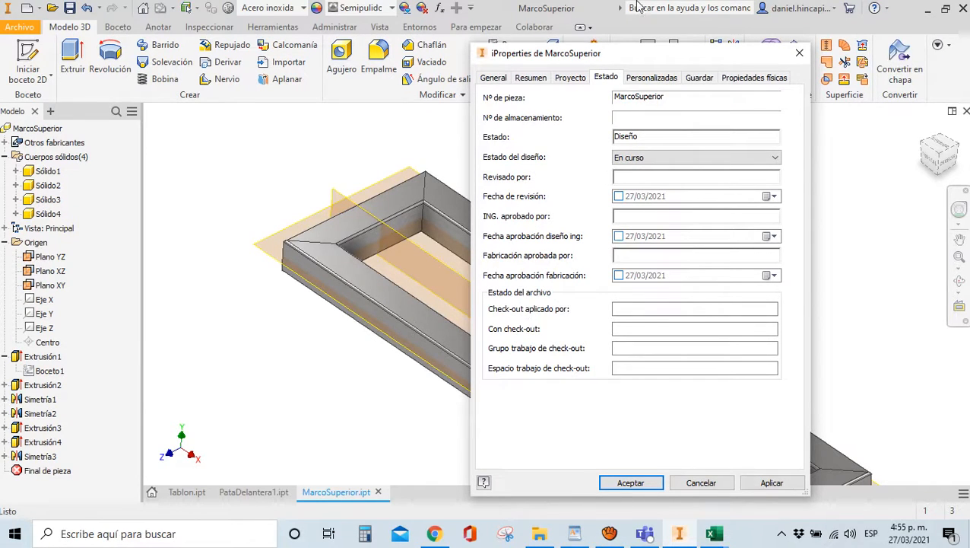
click(774, 82)
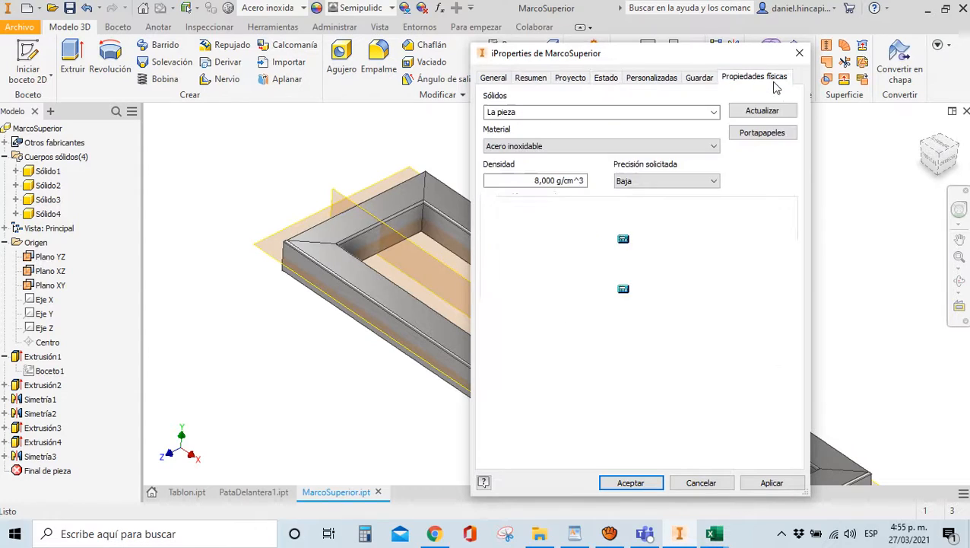
click(692, 79)
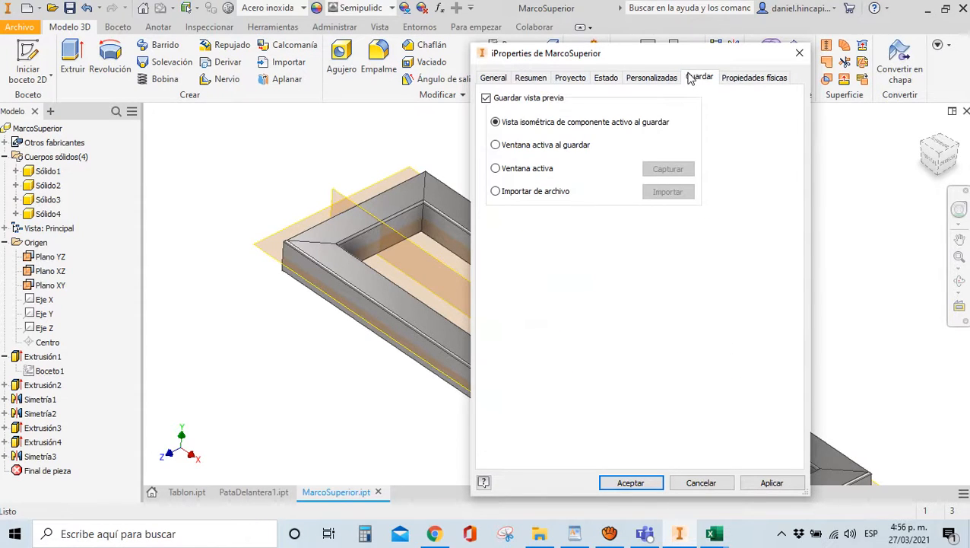
click(645, 81)
click(606, 79)
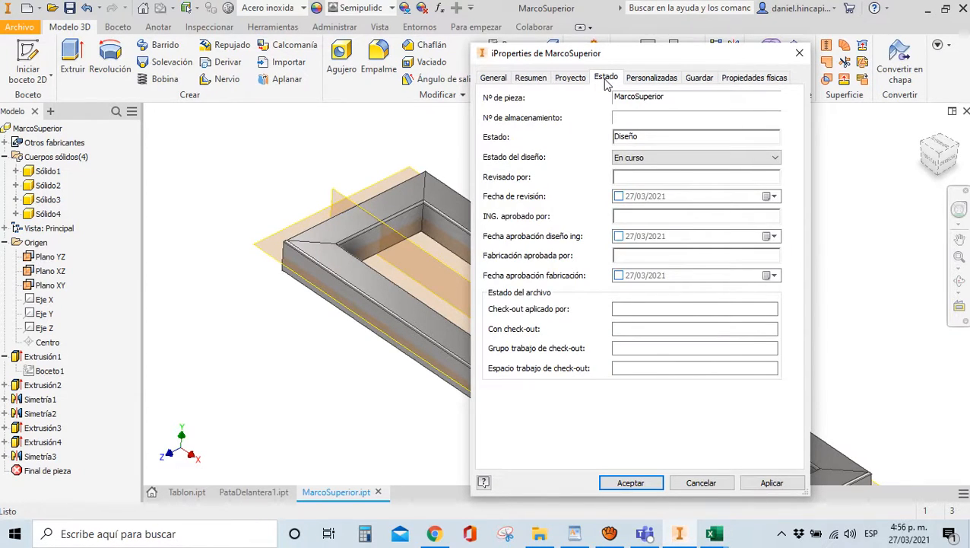
click(578, 83)
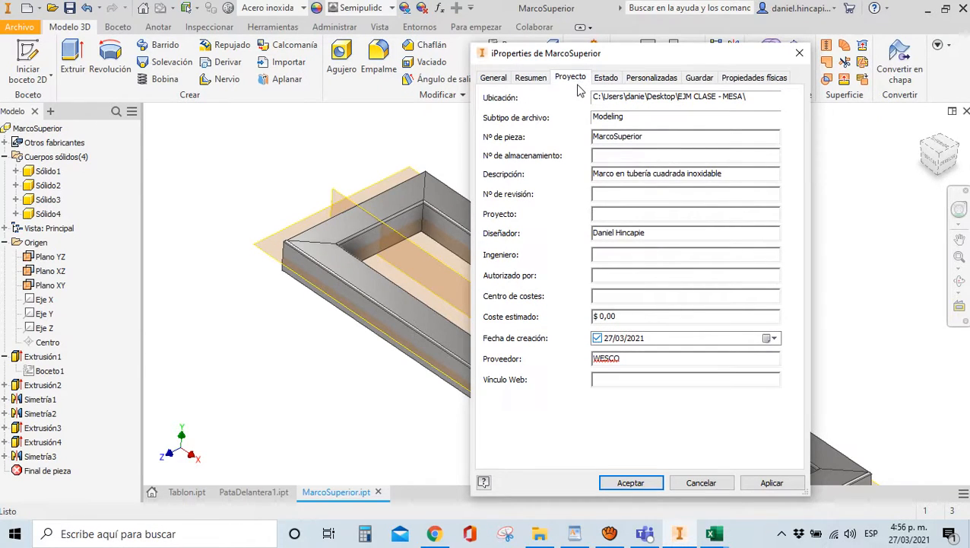
On the Summary tab, enter keyword F03 and apply the change
click(534, 86)
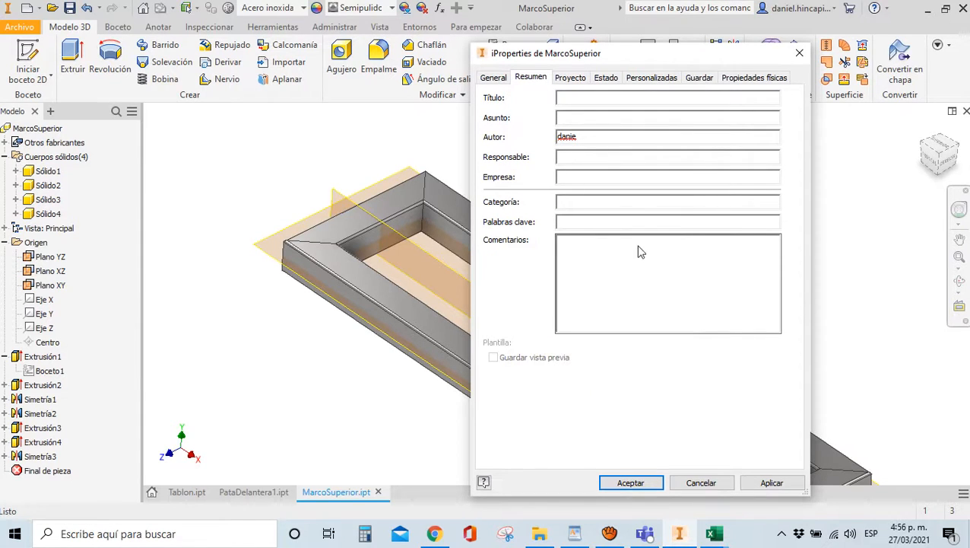
click(615, 220)
click(775, 483)
Close iProperties and zoom in and out to inspect the four-body stainless-steel frame
click(629, 483)
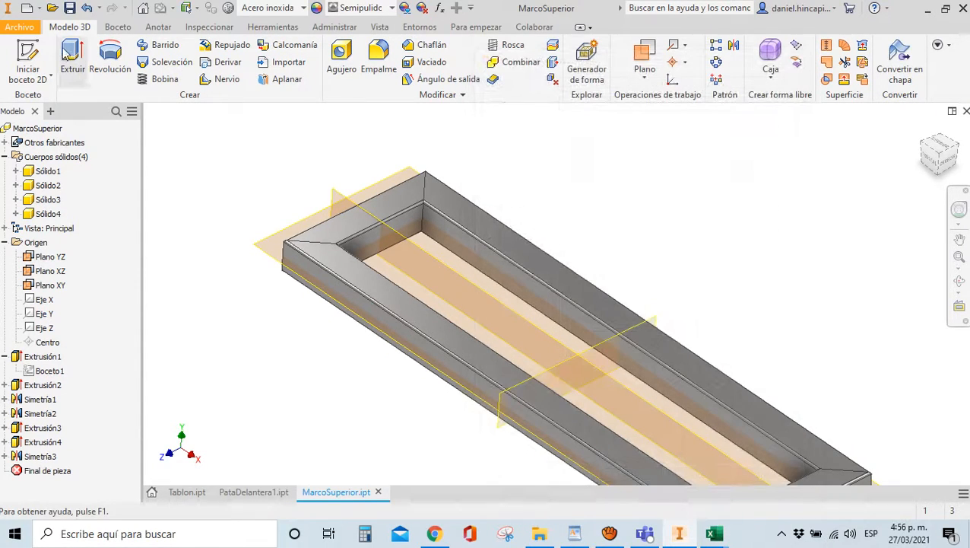
scroll(316, 158, down, 3)
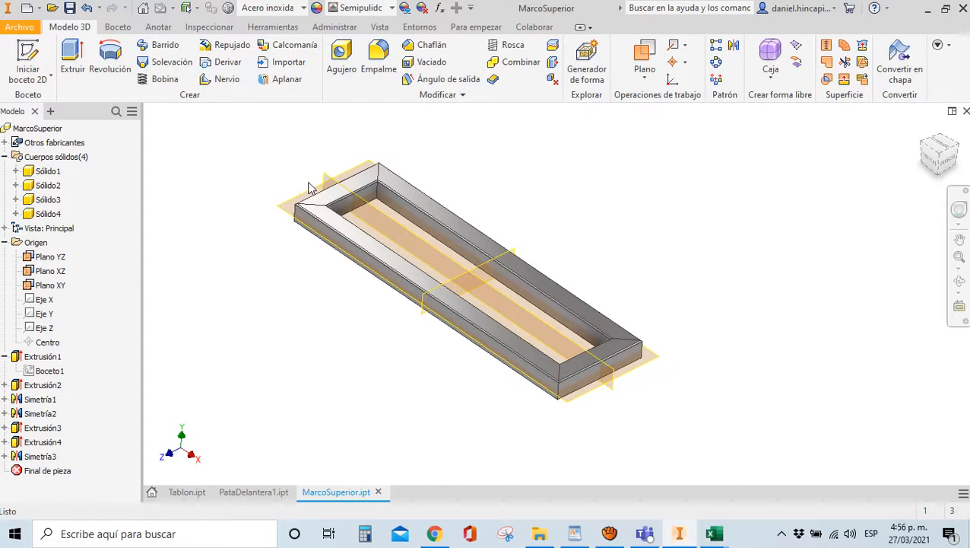
scroll(313, 175, down, 3)
scroll(370, 239, down, 3)
scroll(297, 250, up, 6)
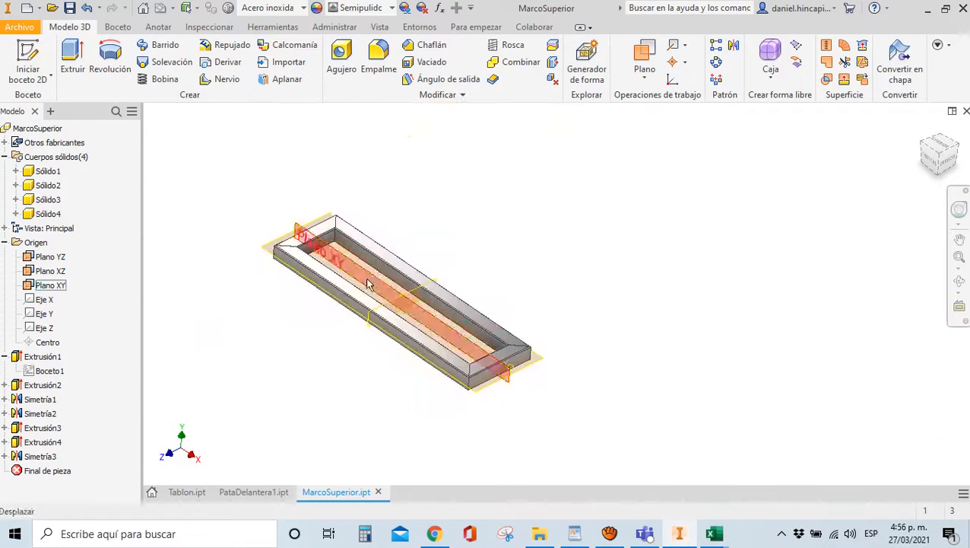
scroll(441, 329, down, 3)
scroll(596, 347, down, 2)
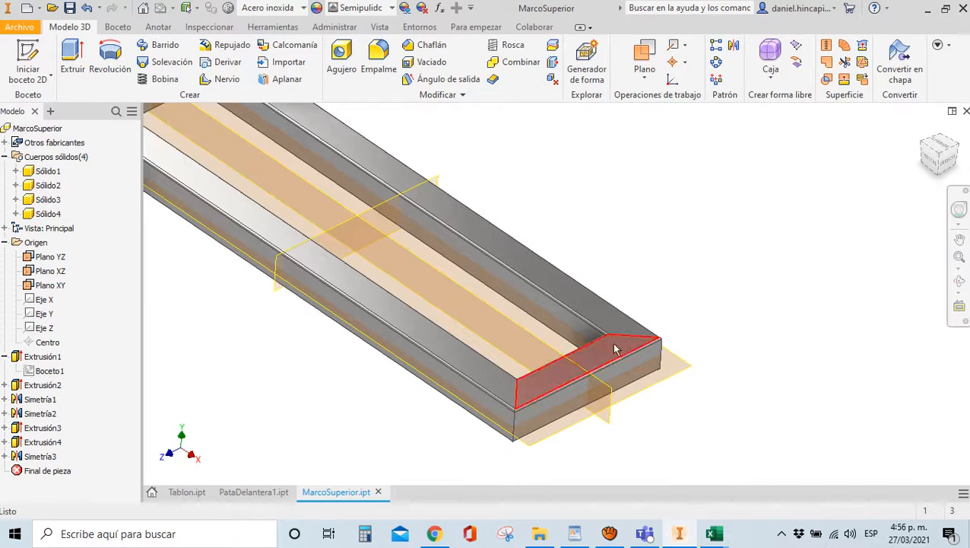
scroll(643, 352, up, 3)
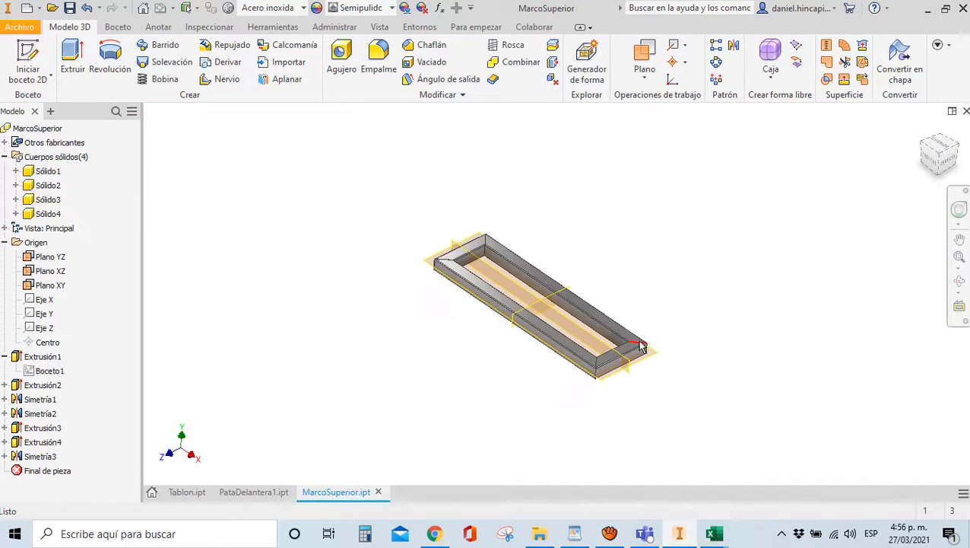
scroll(465, 267, down, 3)
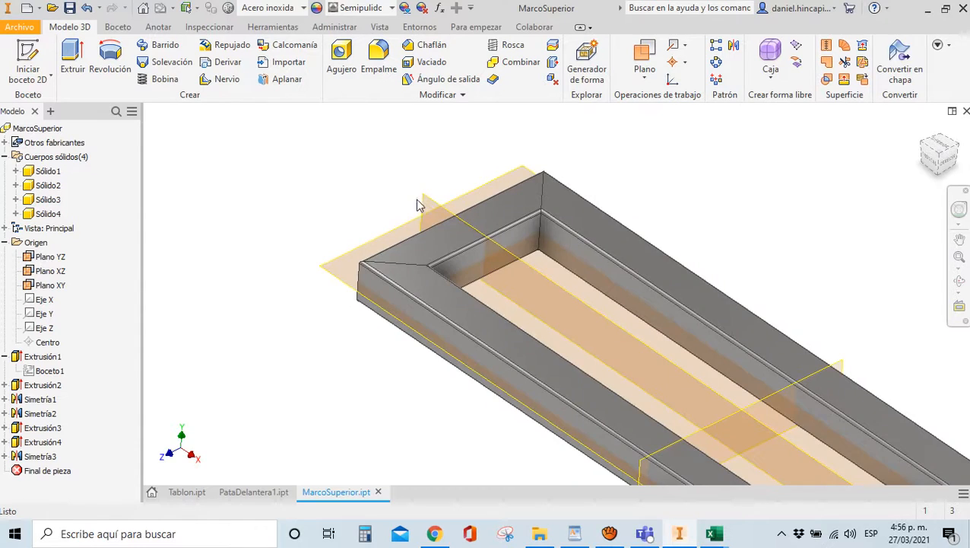
scroll(418, 199, up, 3)
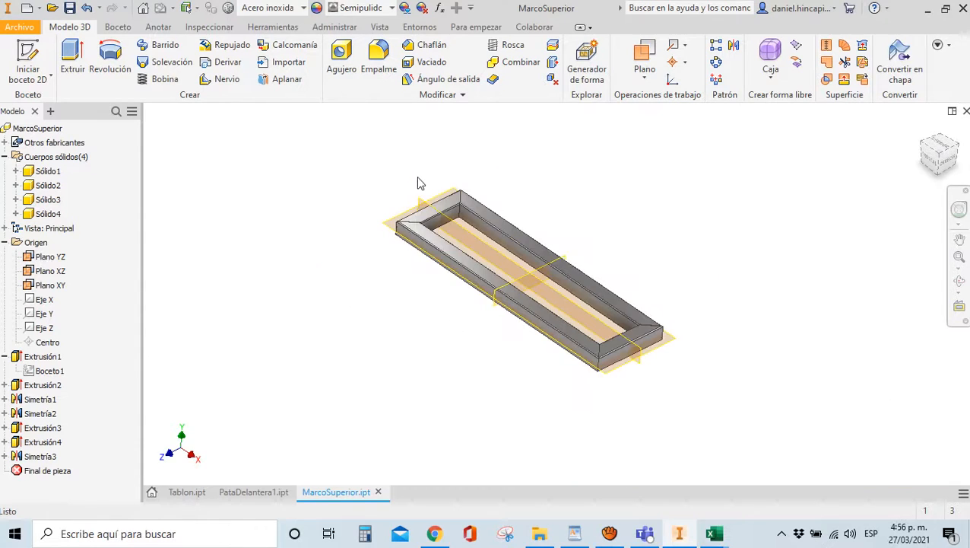
Create assembly Ensamblaje1 from the Normal.iam template and switch to the isometric home view
click(20, 28)
click(27, 16)
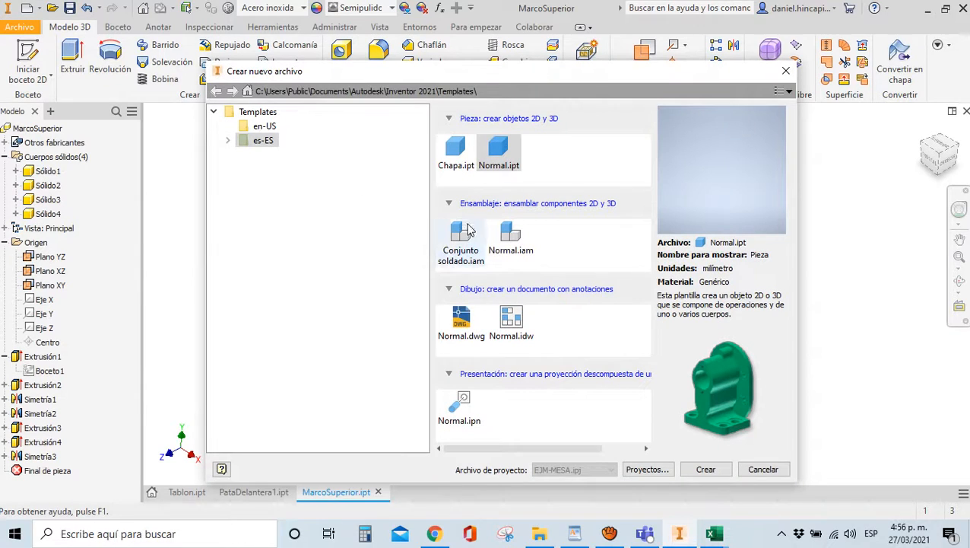
click(509, 251)
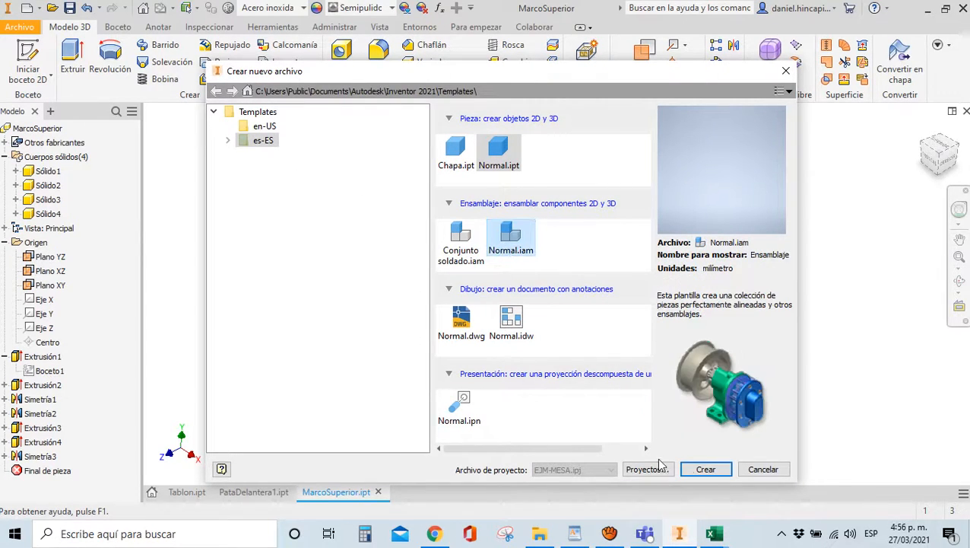
click(701, 469)
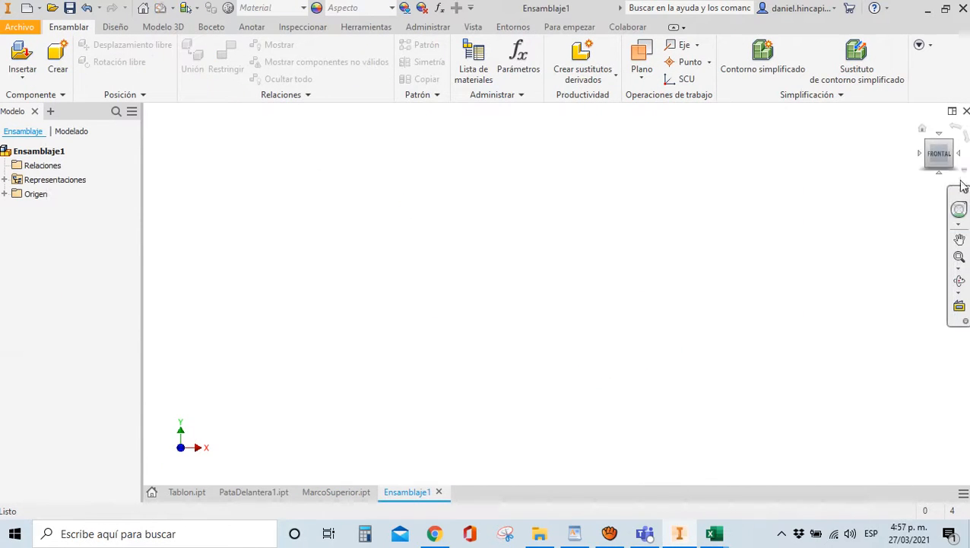
click(923, 131)
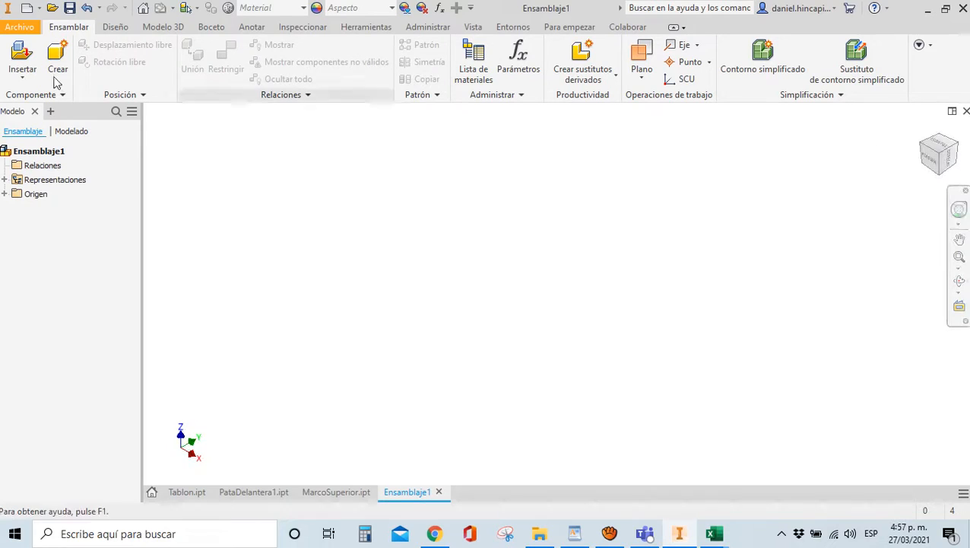
Place one instance of the Tablon part into the assembly as Tablon:1
click(17, 53)
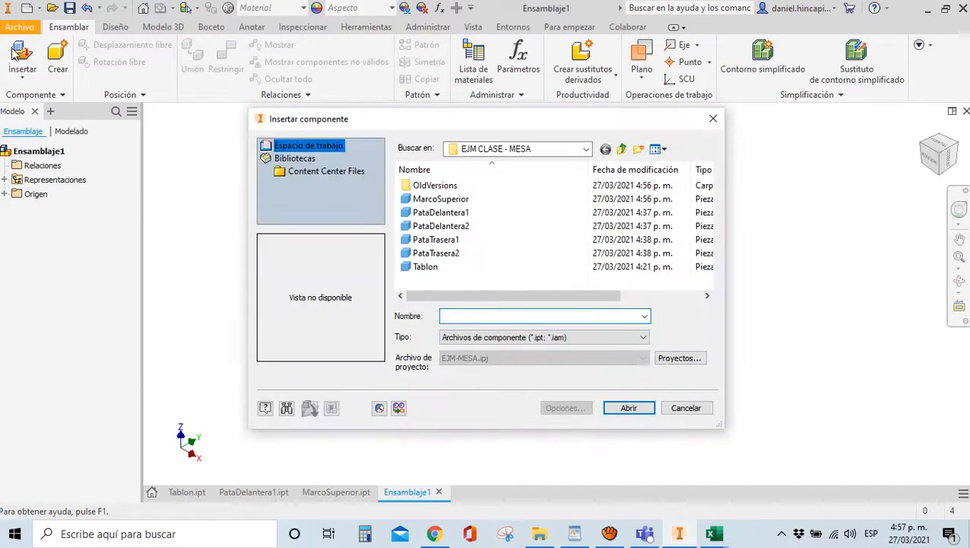
click(425, 267)
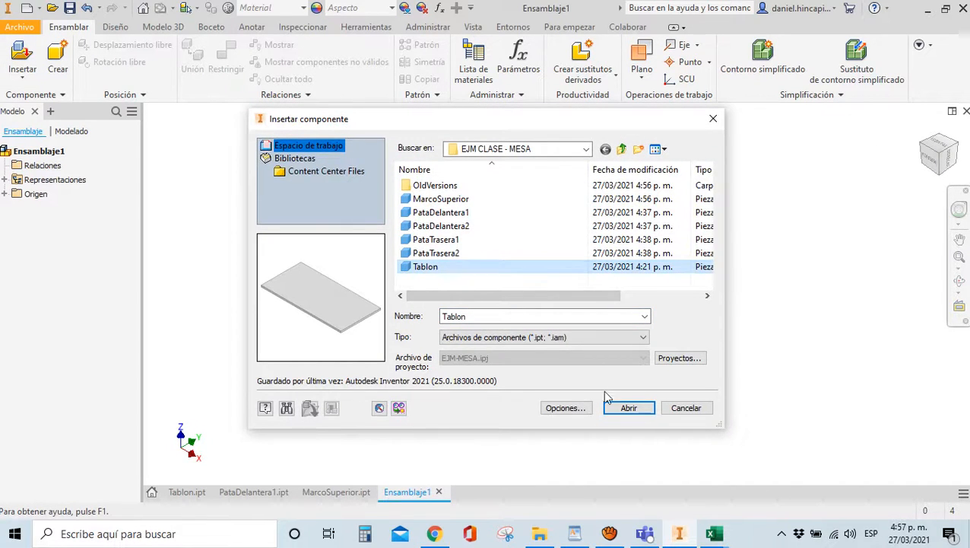
click(628, 411)
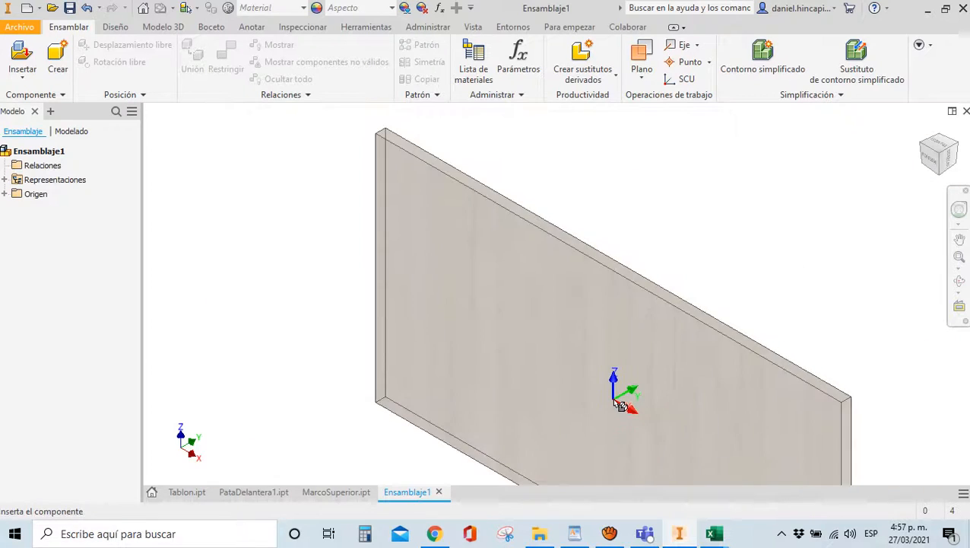
click(595, 294)
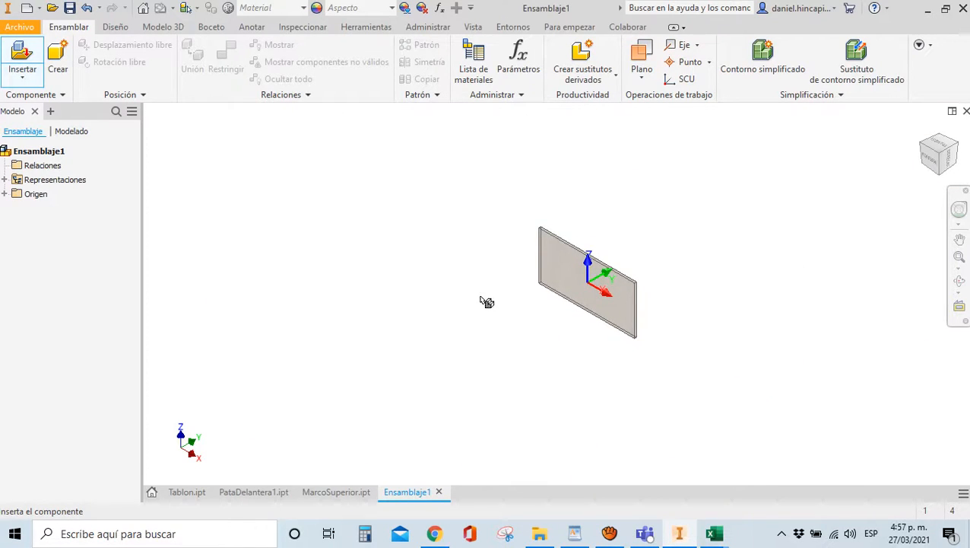
key(Escape)
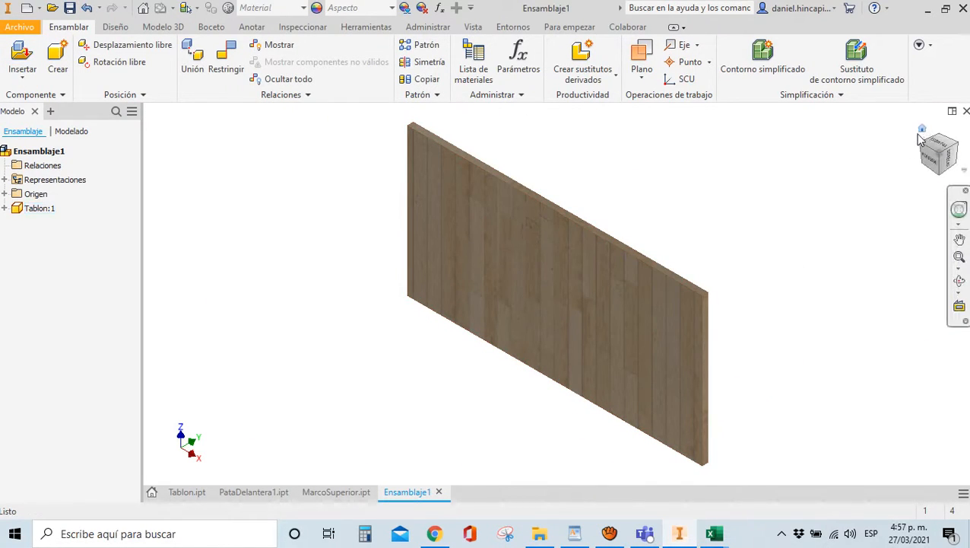
Make the assembly's YZ, XZ and XY origin planes visible
scroll(311, 218, down, 2)
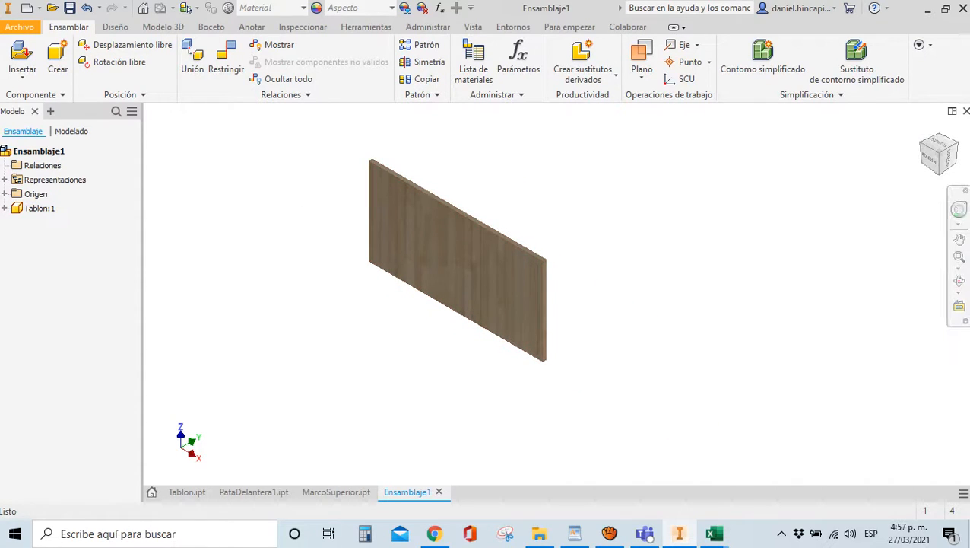
click(5, 194)
click(47, 209)
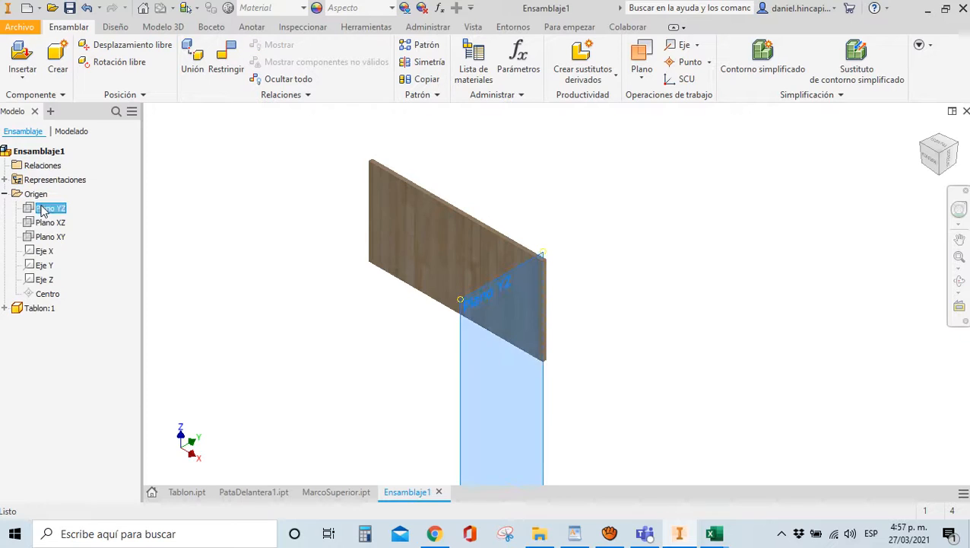
shift+click(47, 237)
right_click(47, 237)
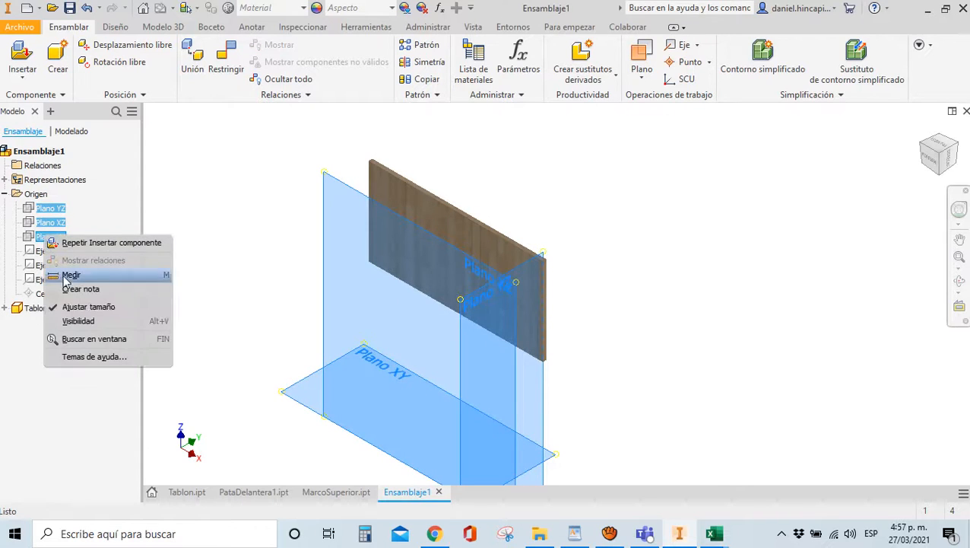
click(76, 321)
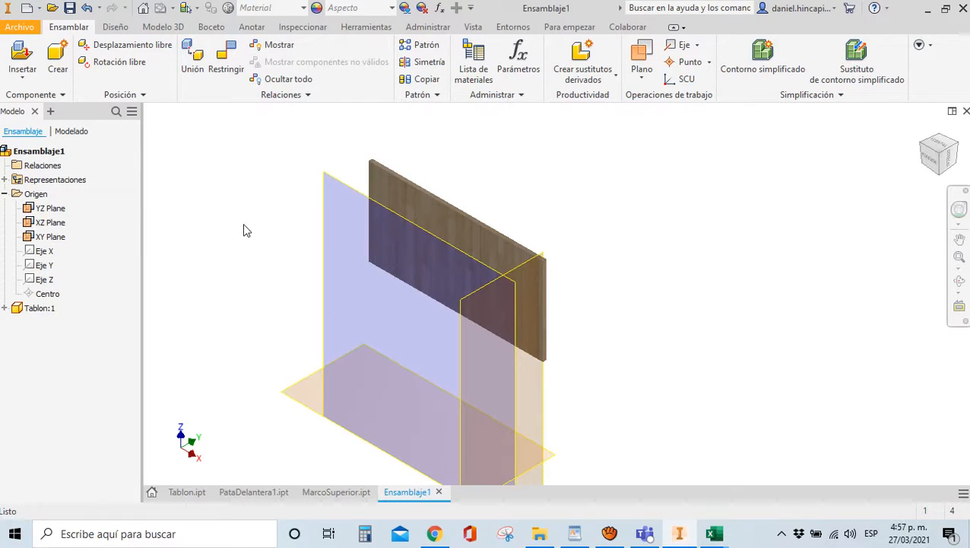
Mate the board's face to the assembly XY Plane
key(c)
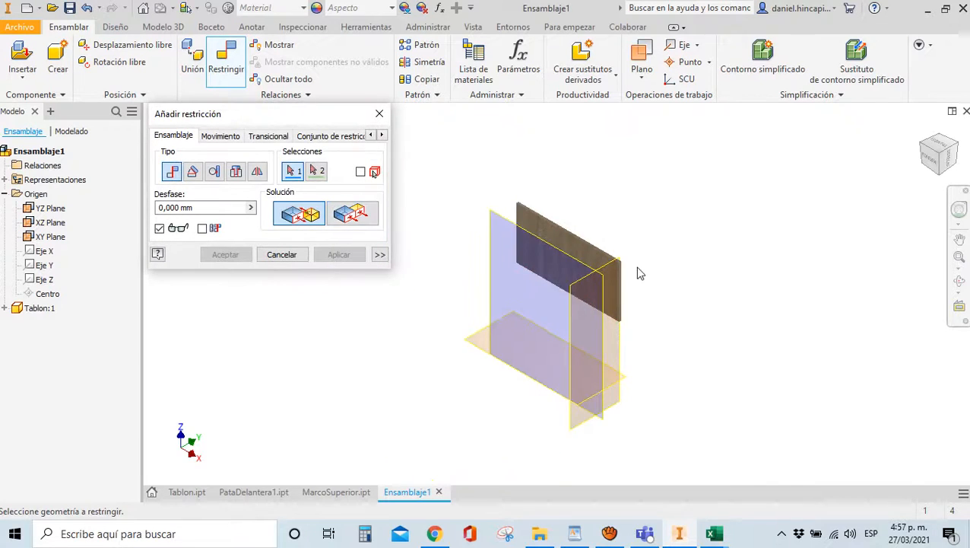
click(575, 248)
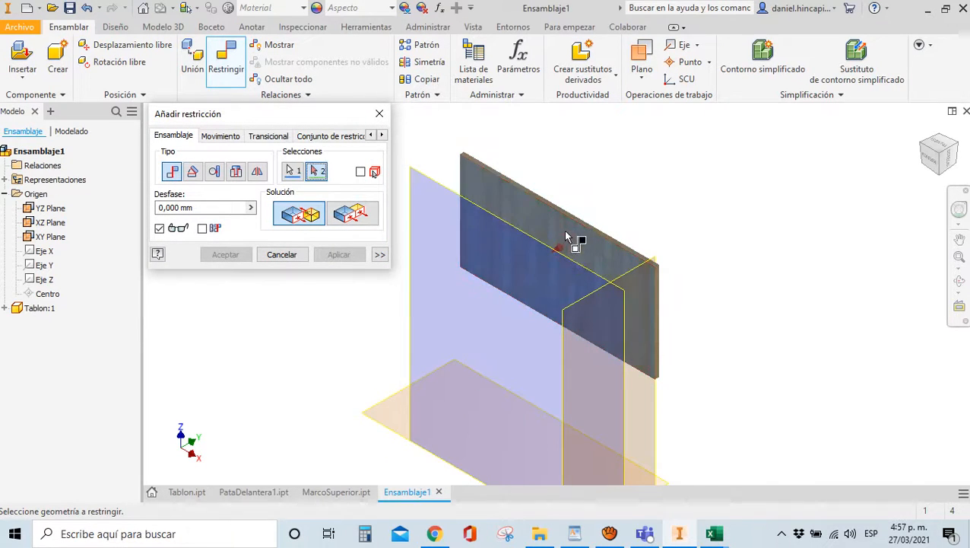
click(377, 401)
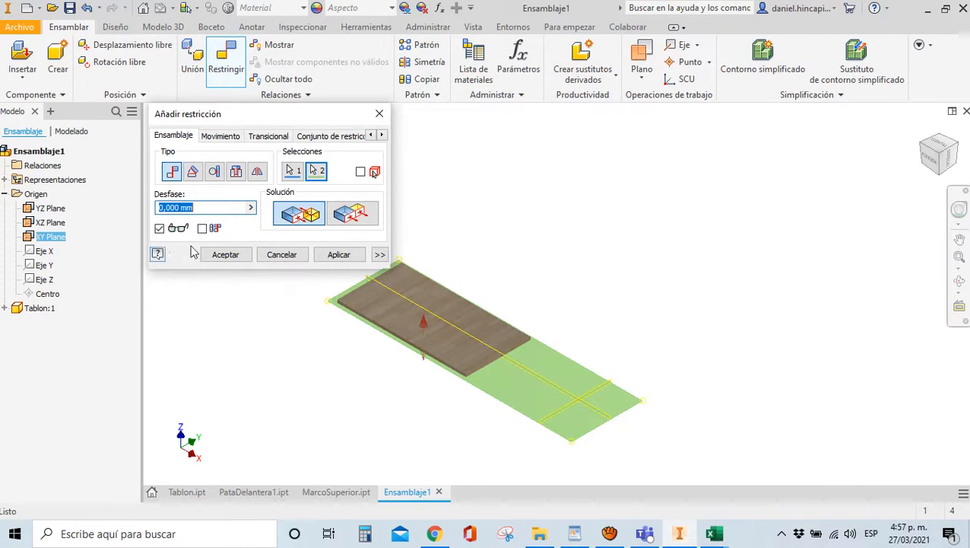
click(328, 254)
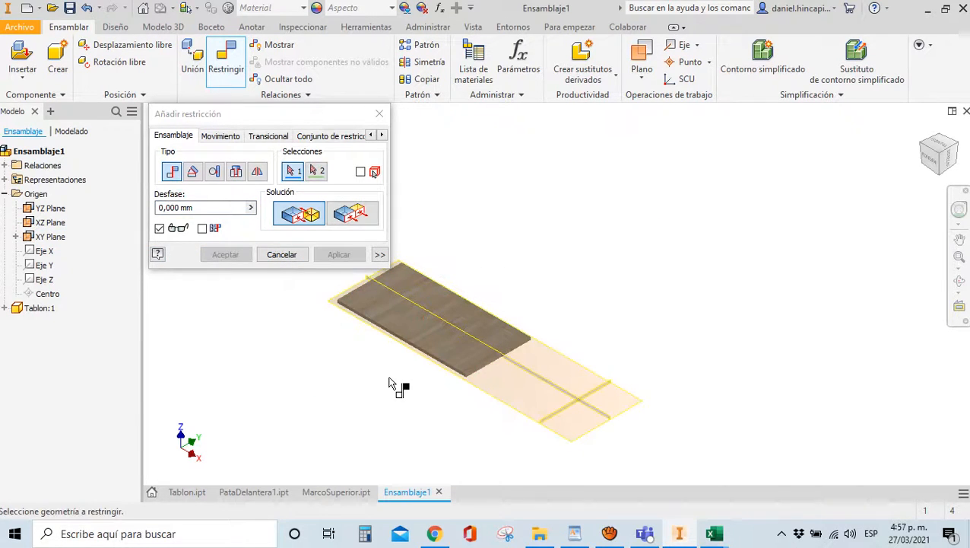
Mate the Tablon part's Plano YZ to the assembly YZ Plane
scroll(390, 384, up, 3)
click(5, 308)
click(16, 336)
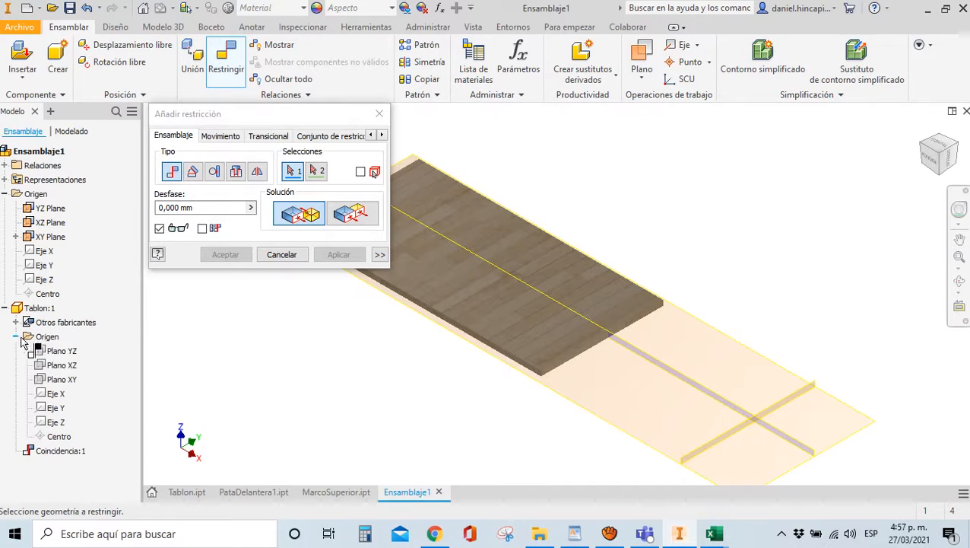
click(61, 350)
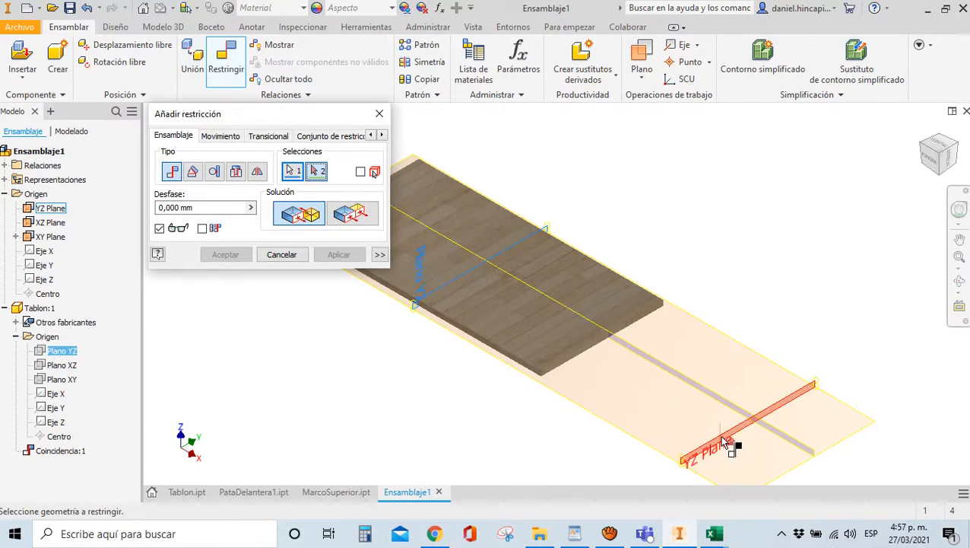
click(737, 447)
scroll(667, 322, up, 4)
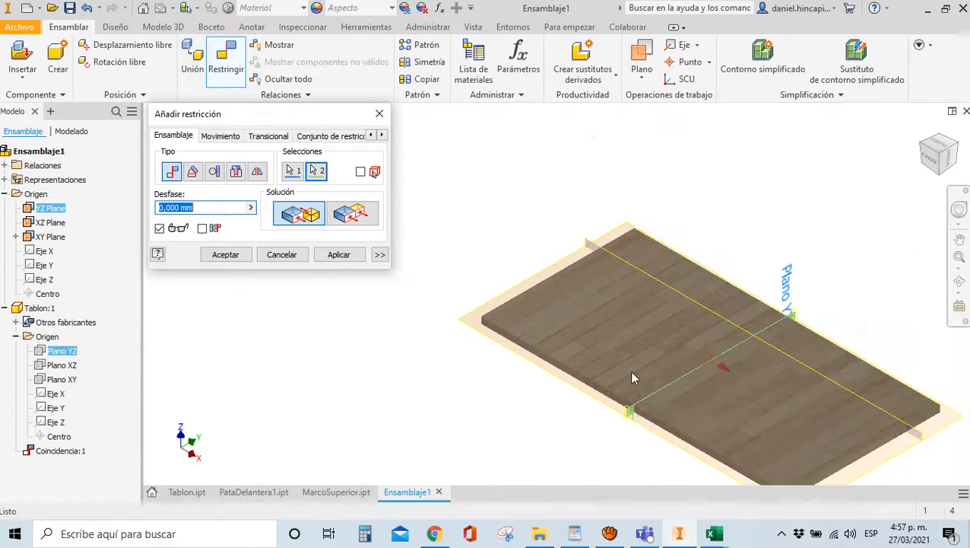
click(339, 254)
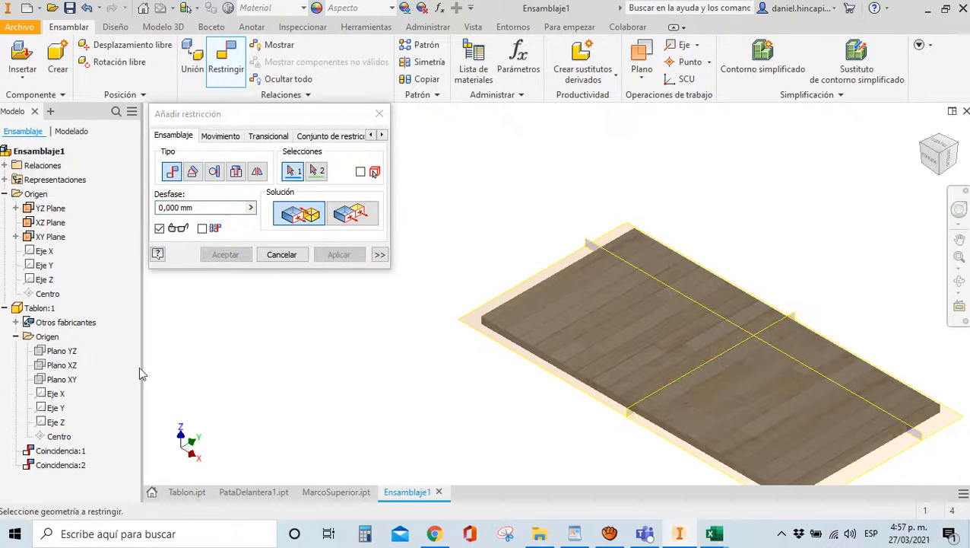
Make the Tablon part's Plano XY flush with the assembly XZ Plane
click(67, 382)
click(639, 275)
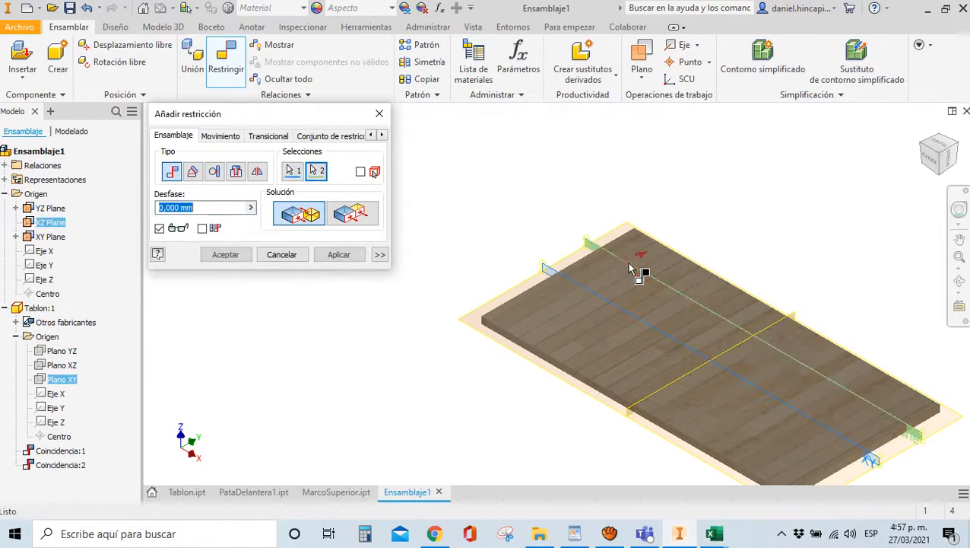
click(350, 216)
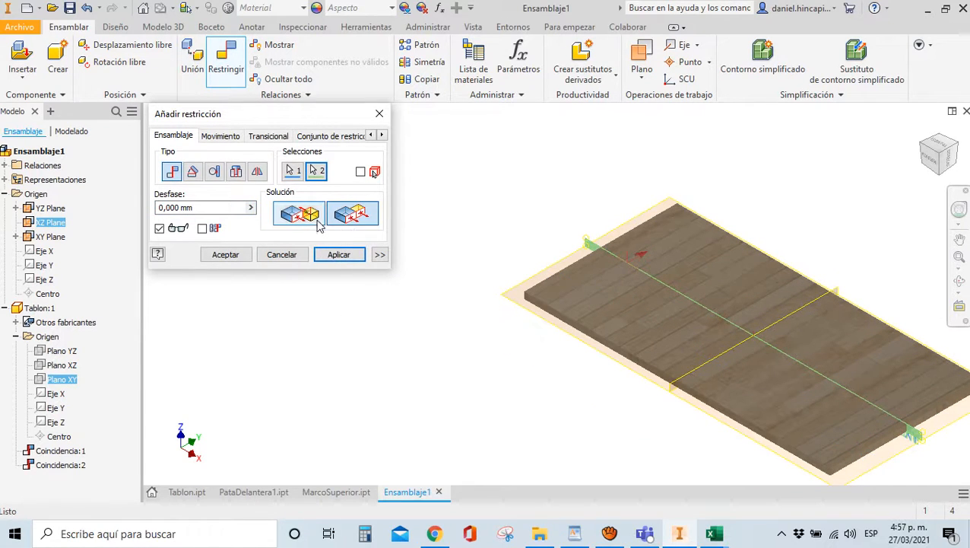
scroll(673, 290, up, 3)
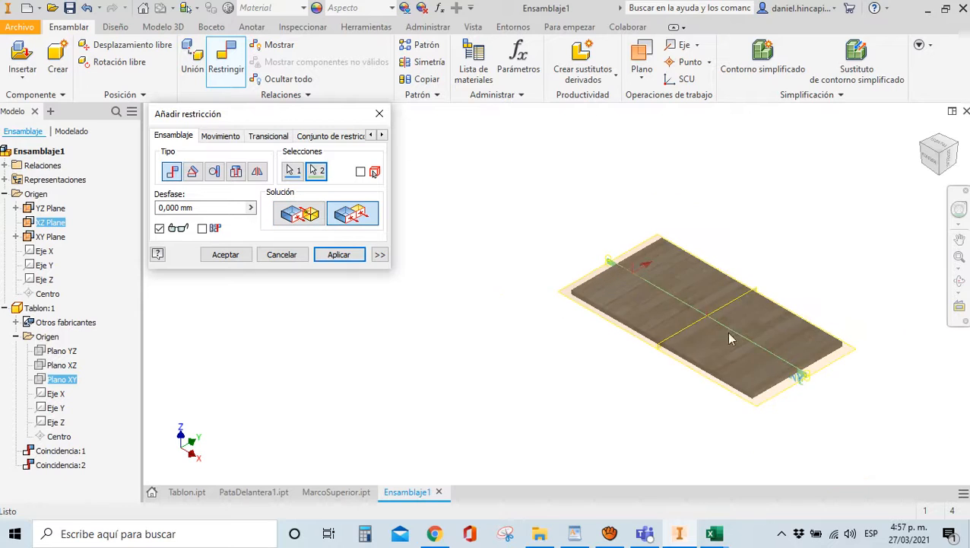
scroll(806, 379, down, 4)
click(225, 255)
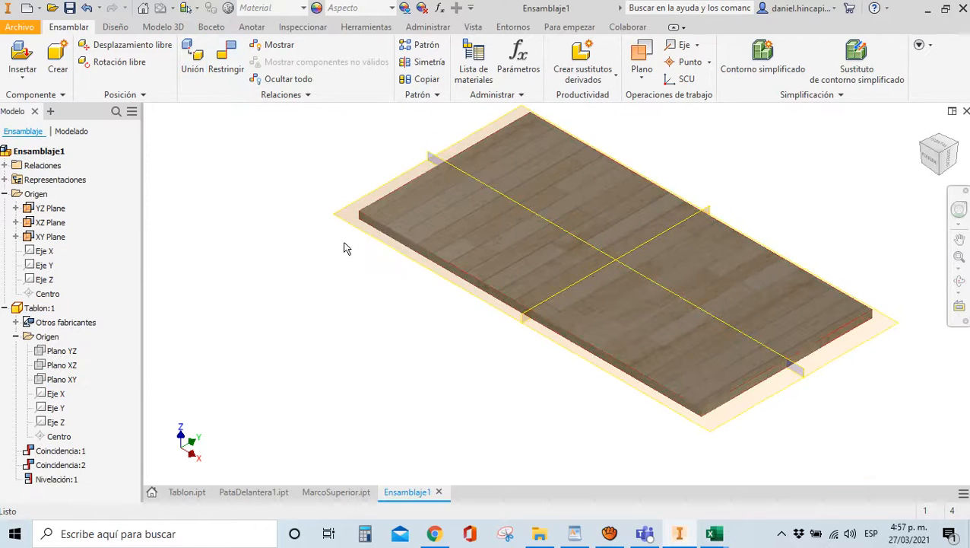
Hide the three origin planes and return to the home view of the board
click(50, 237)
ctrl+click(51, 222)
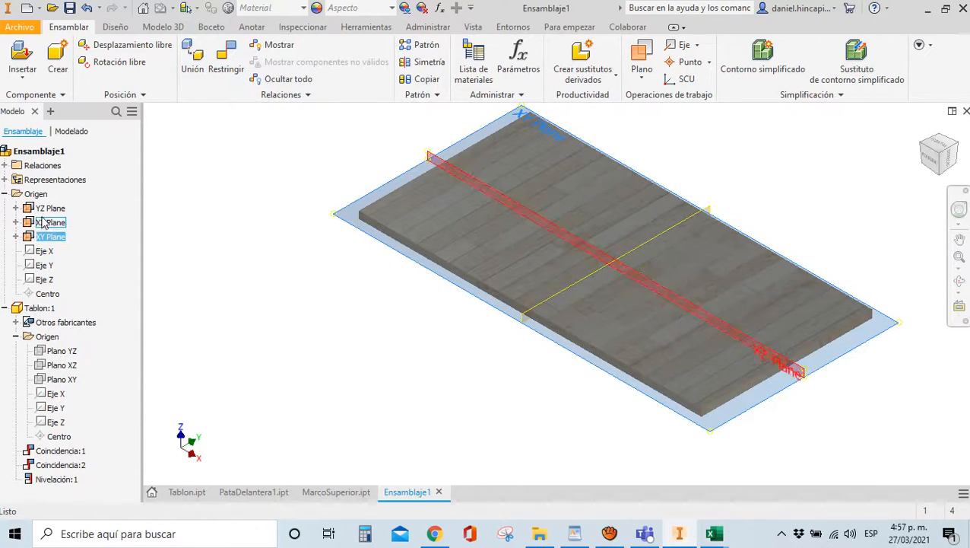
ctrl+click(50, 208)
right_click(47, 213)
click(78, 293)
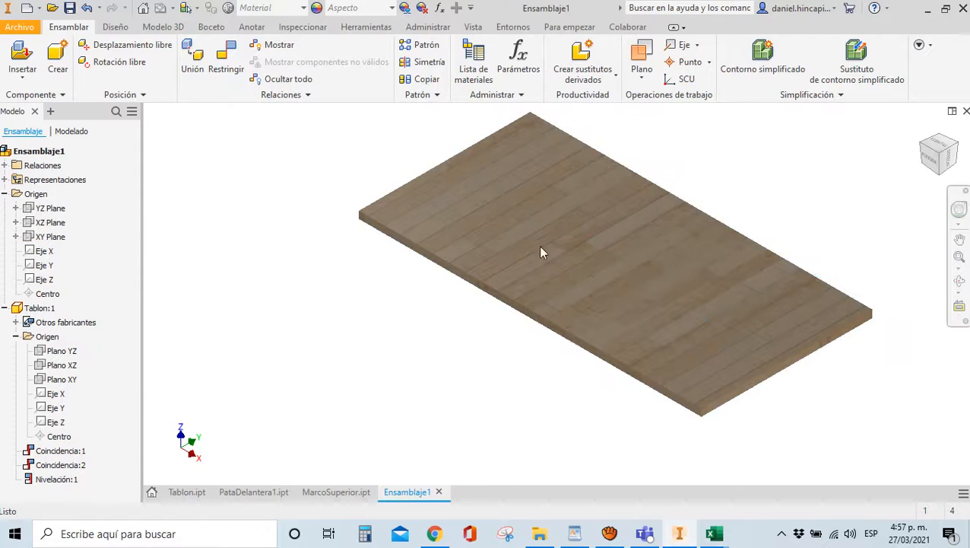
click(921, 129)
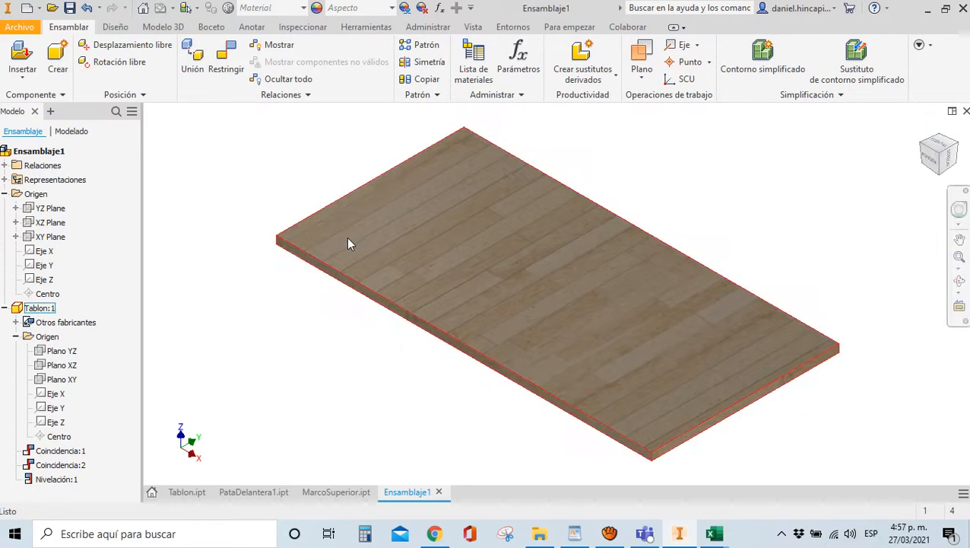
scroll(348, 238, down, 3)
scroll(425, 306, up, 3)
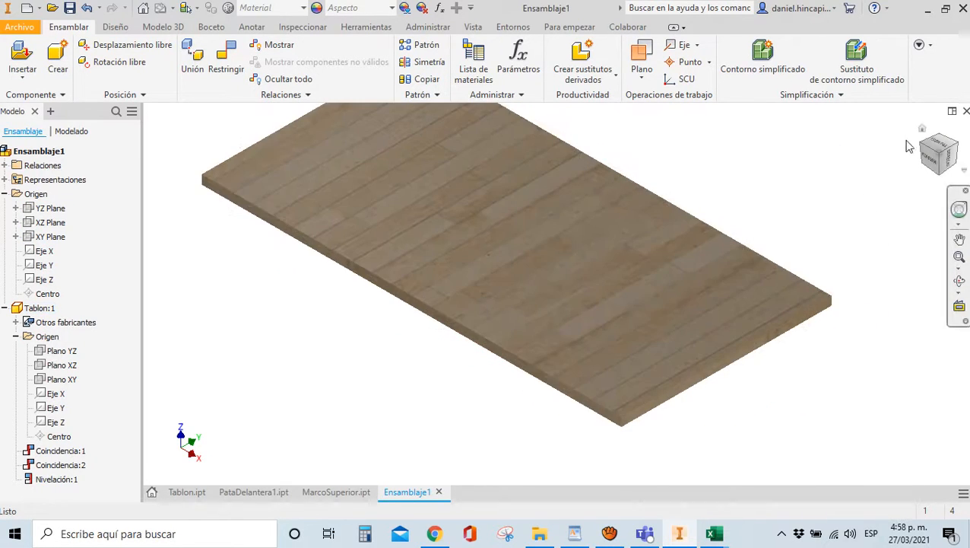
scroll(582, 325, down, 3)
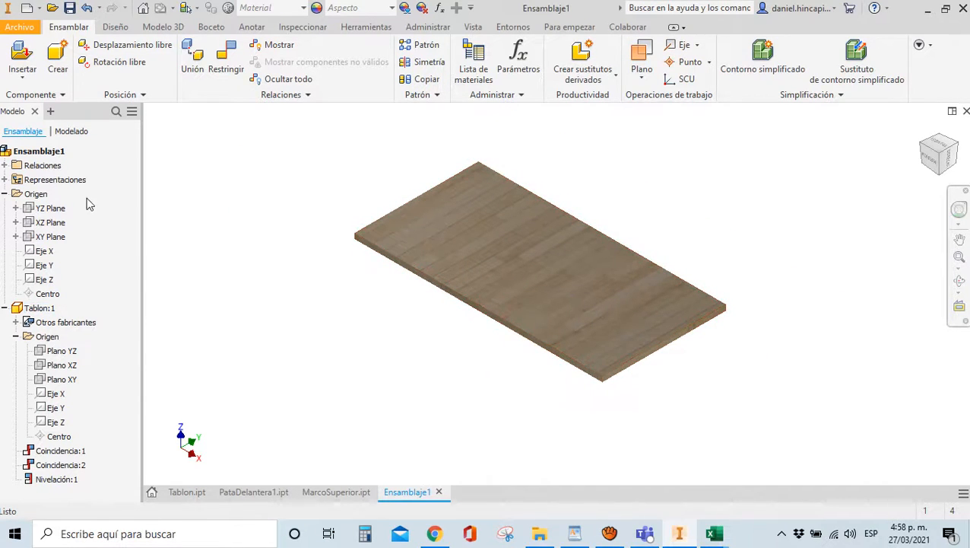
click(5, 194)
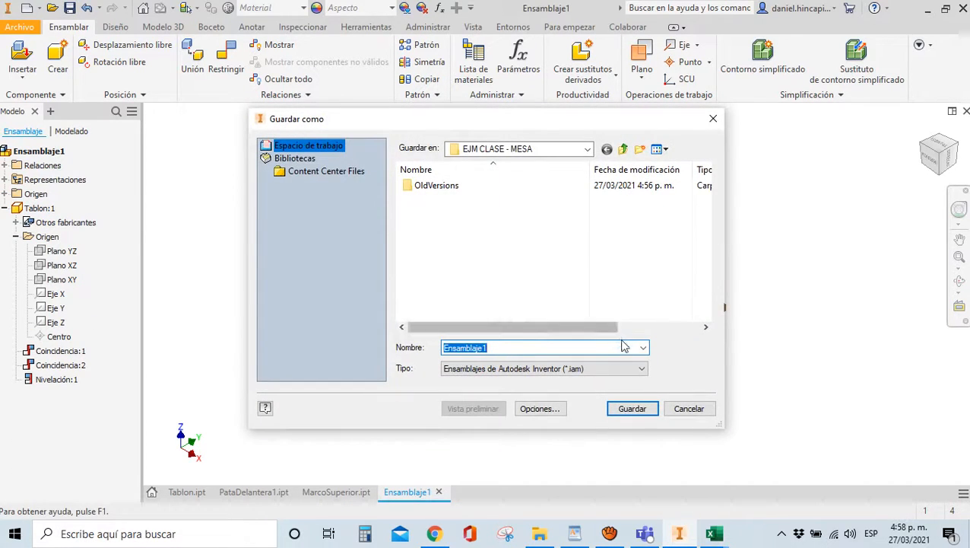
Save the assembly as MESA.iam together with the edited Tablon part
text(MESA)
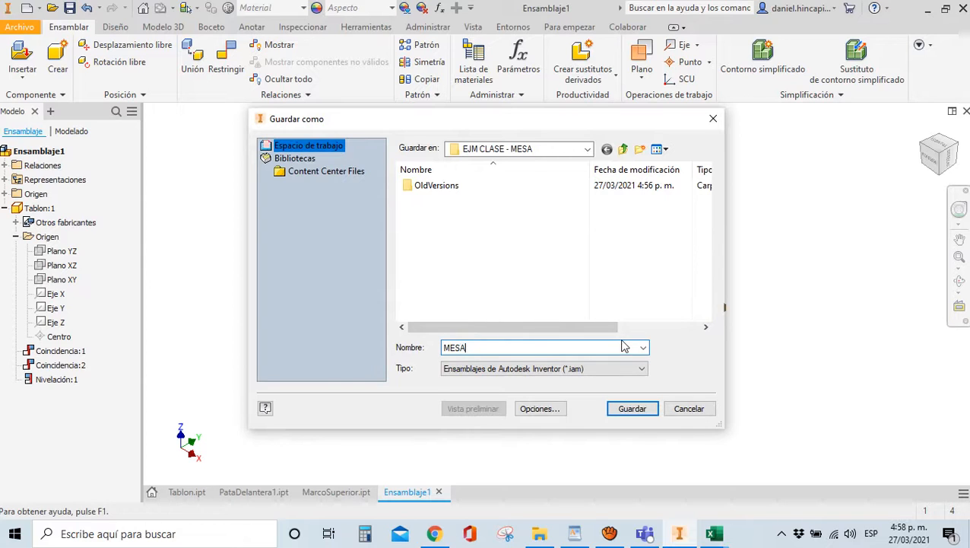
click(628, 411)
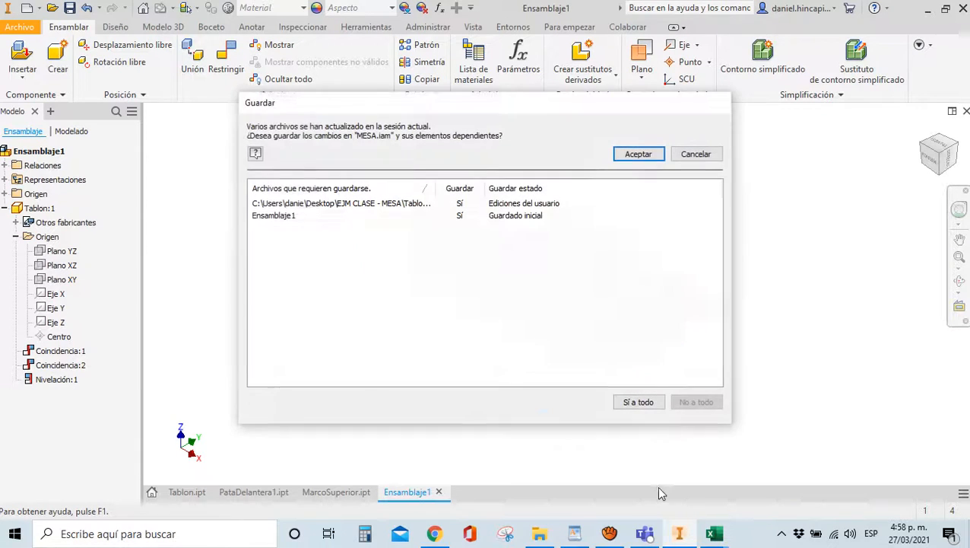
click(637, 155)
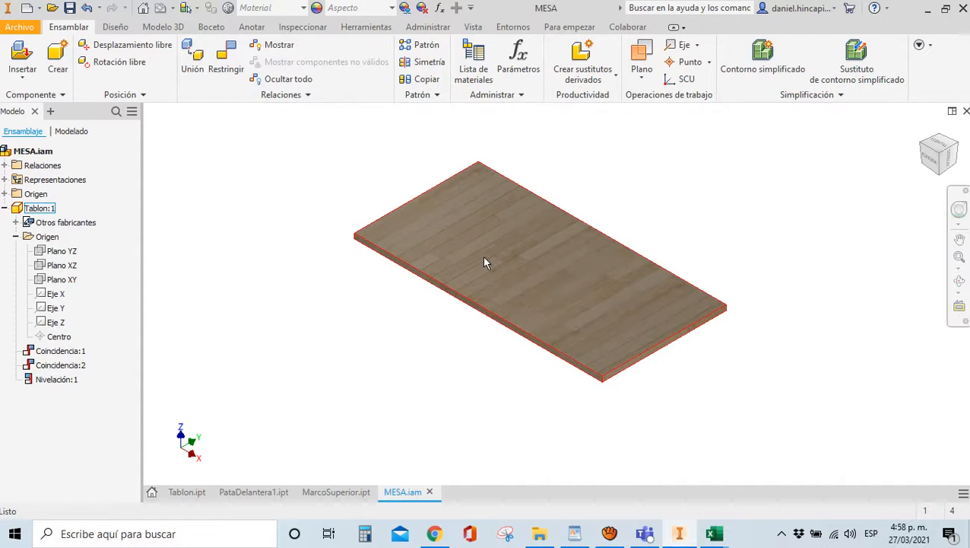
click(14, 51)
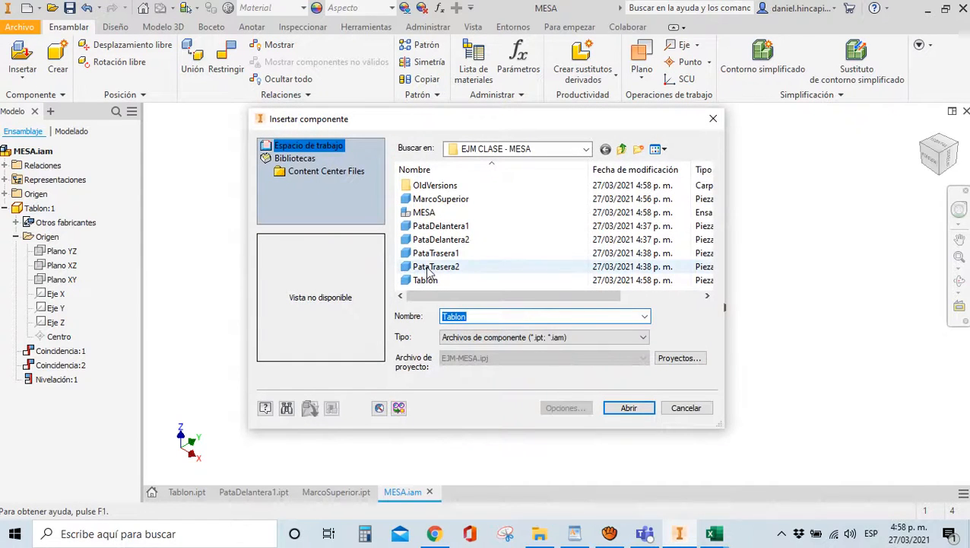
Place the MarcoSuperior frame into the assembly below the plank
click(442, 198)
click(628, 408)
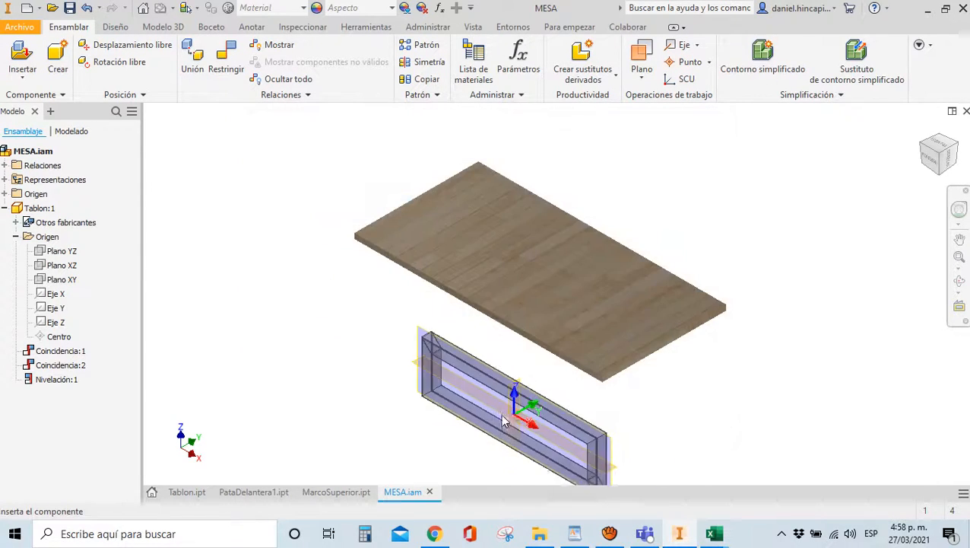
click(383, 393)
key(Escape)
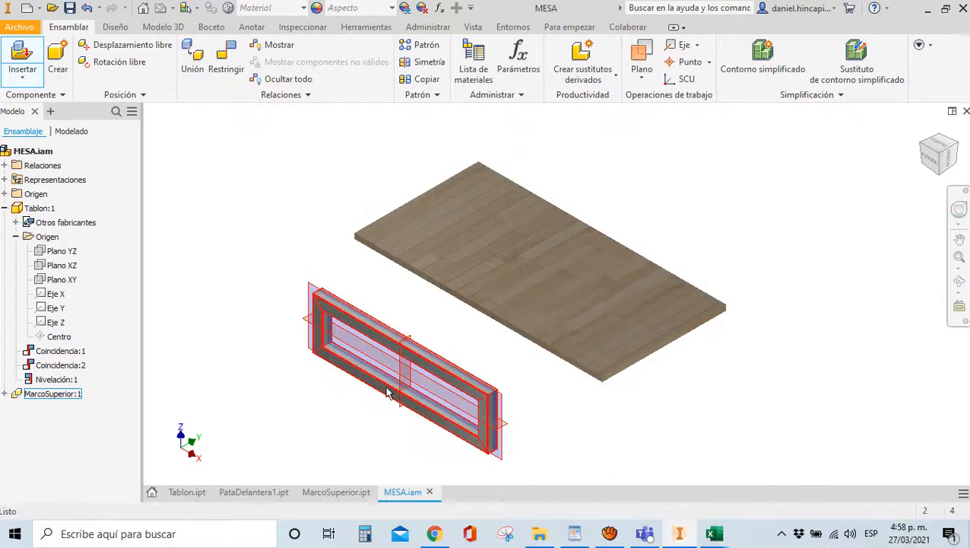
Mate the frame's top face to the underside of the board
scroll(284, 292, down, 3)
key(c)
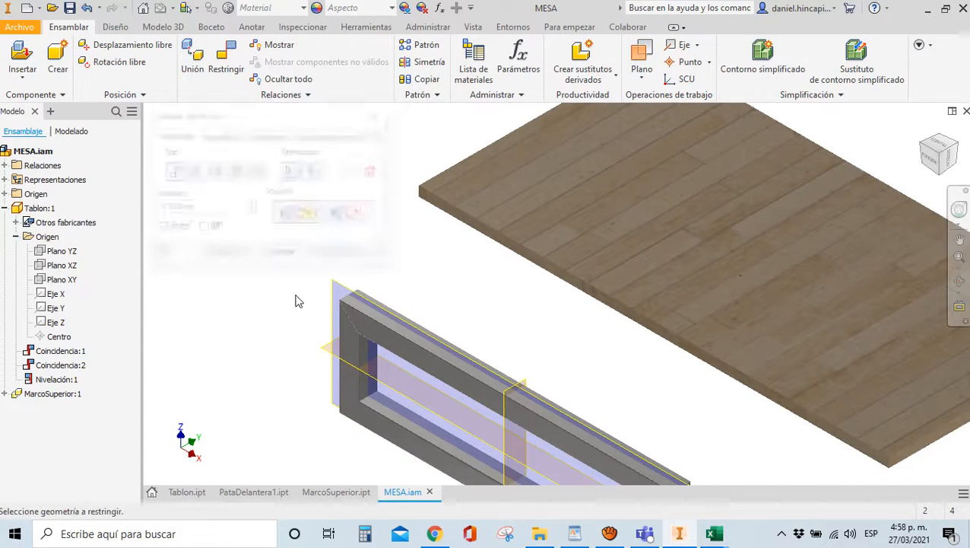
scroll(350, 369, down, 3)
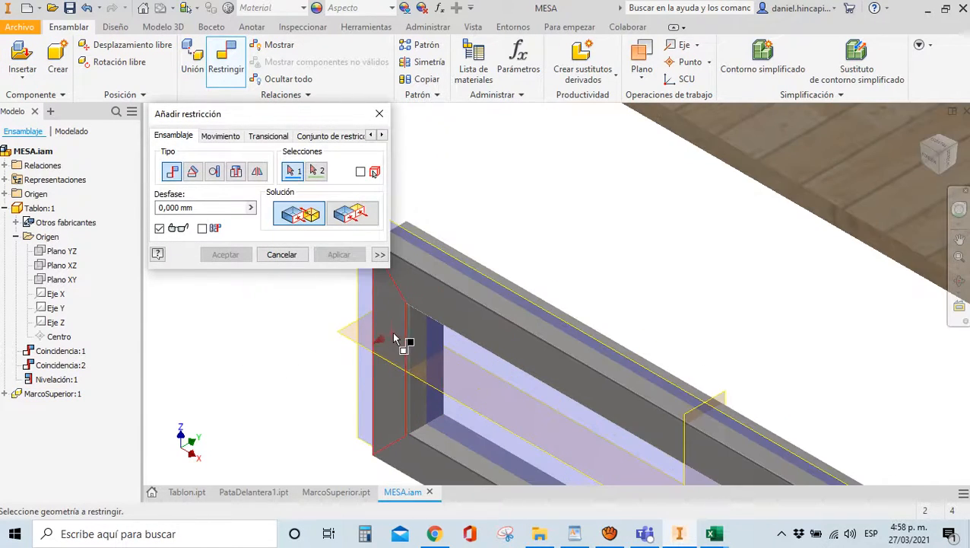
click(400, 340)
scroll(320, 335, up, 4)
drag(946, 173, 923, 457)
click(705, 239)
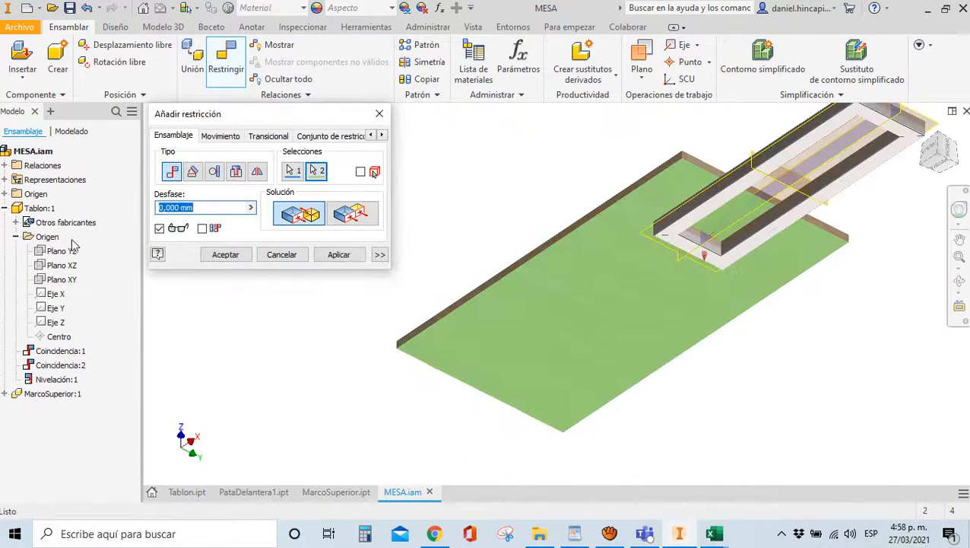
click(225, 254)
click(913, 143)
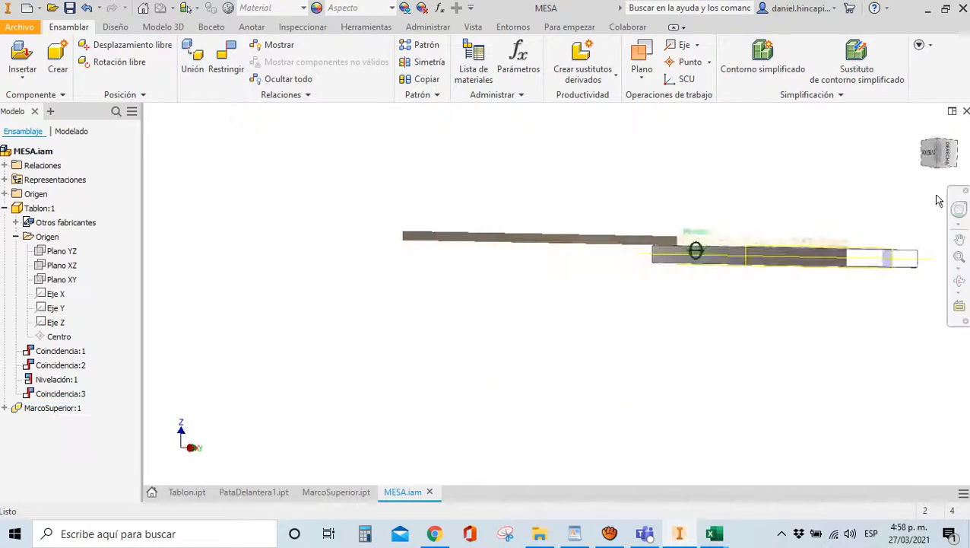
scroll(562, 148, up, 5)
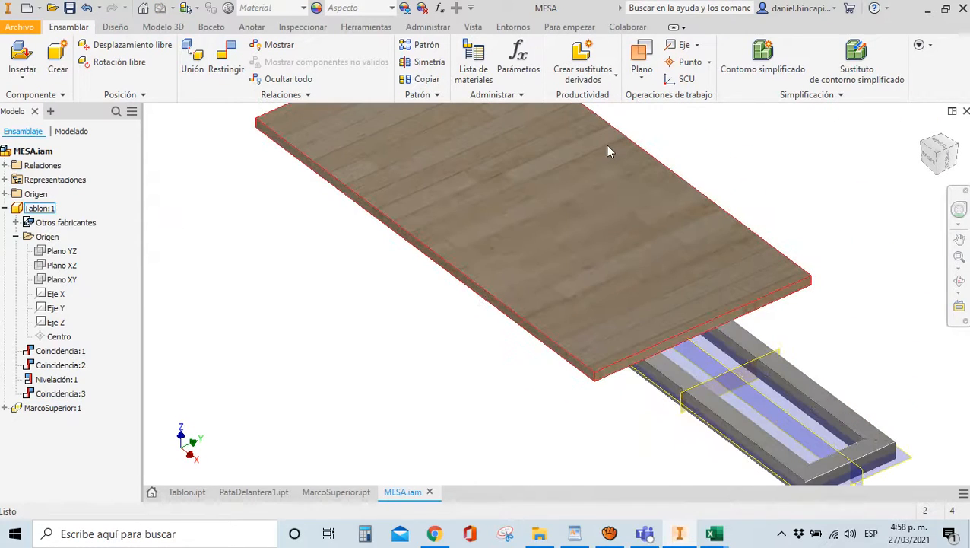
scroll(606, 143, down, 5)
scroll(564, 258, up, 4)
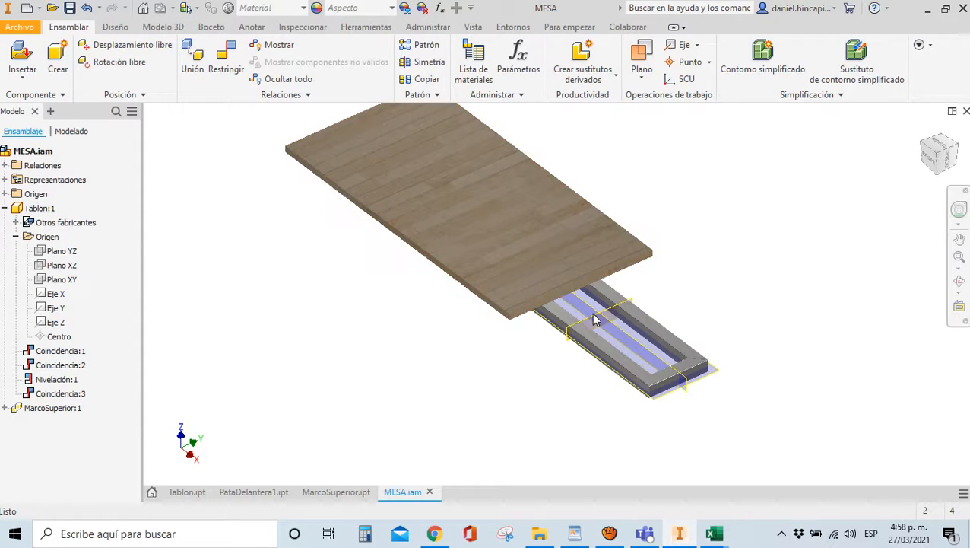
Mate the plank's Plano YZ to the frame's Plano YZ
key(c)
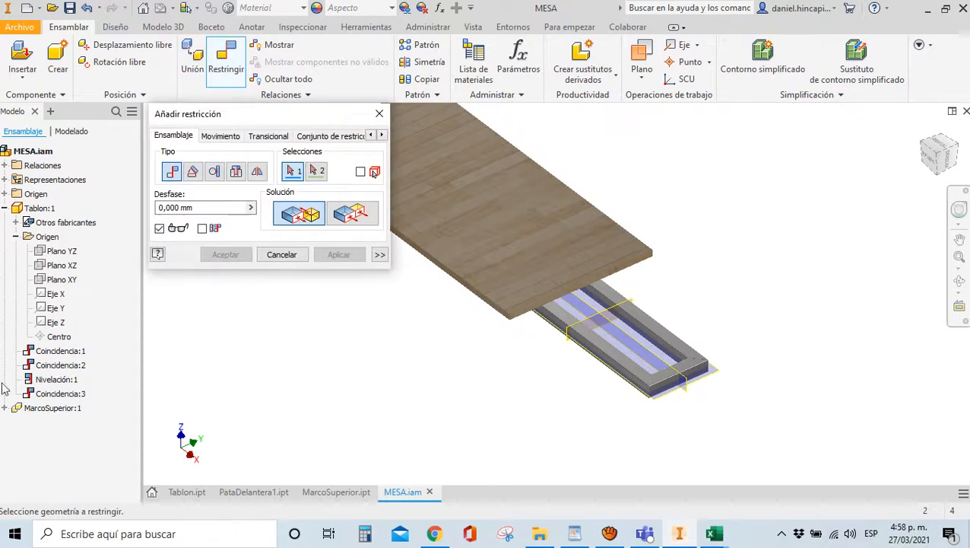
click(52, 251)
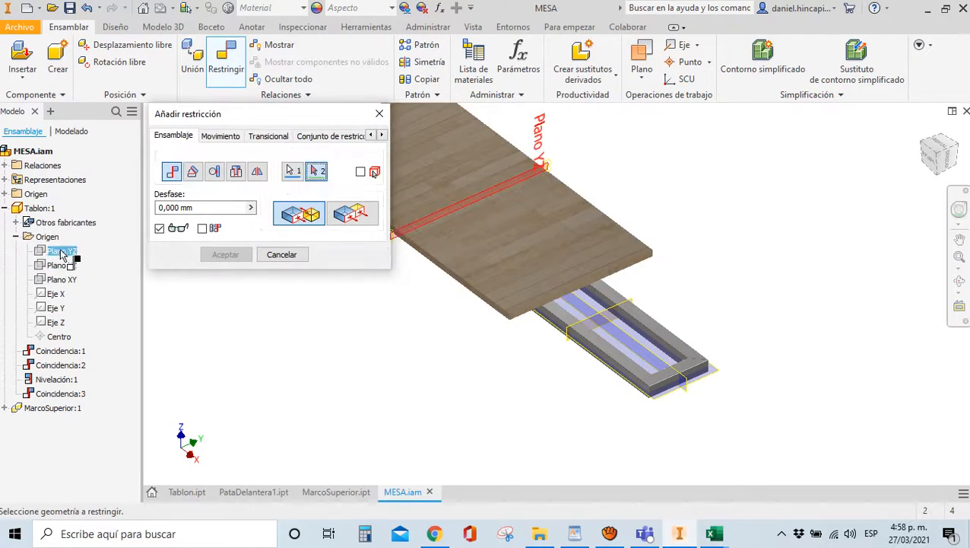
scroll(606, 479, down, 2)
scroll(551, 409, up, 3)
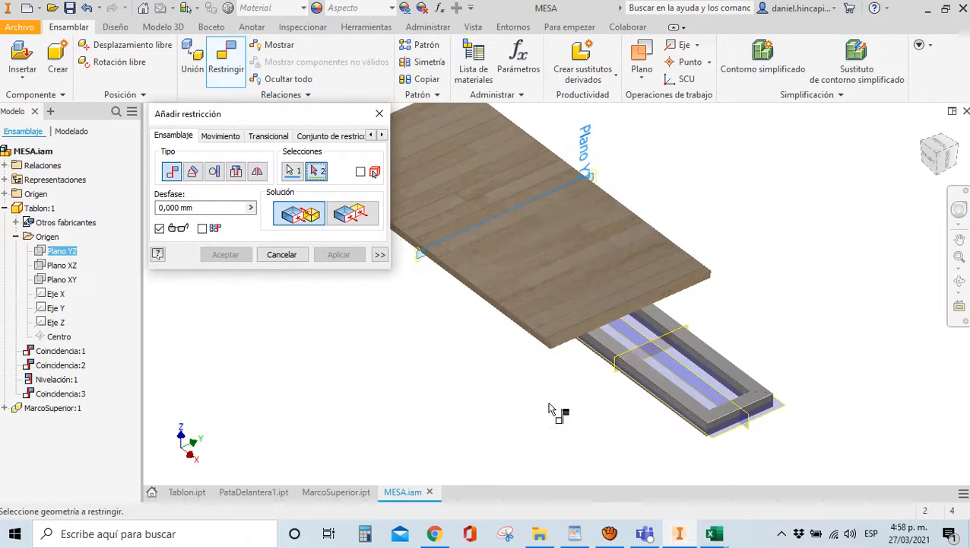
click(638, 349)
scroll(693, 350, down, 3)
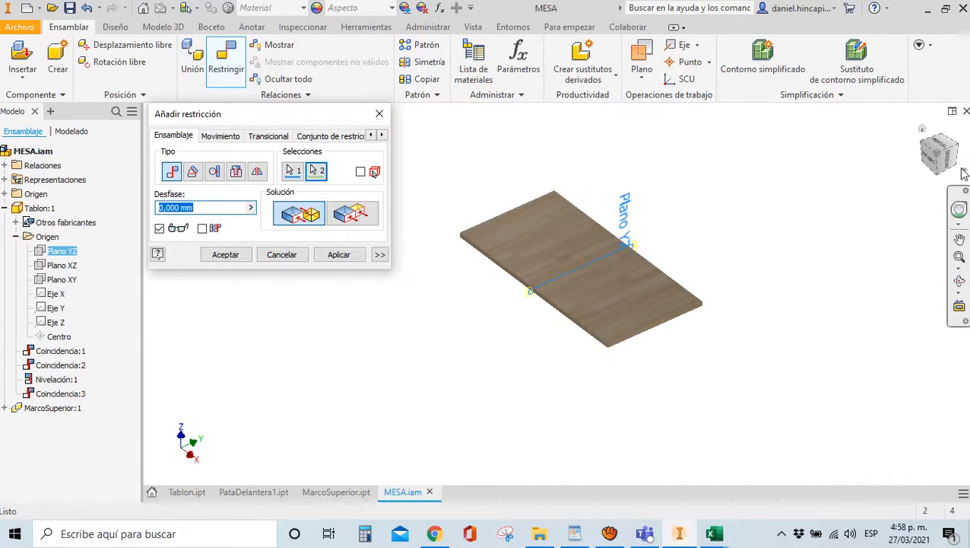
mouse_move(944, 172)
shift+middle_down()
mouse_move(942, 470)
mouse_move(941, 425)
shift+middle_up()
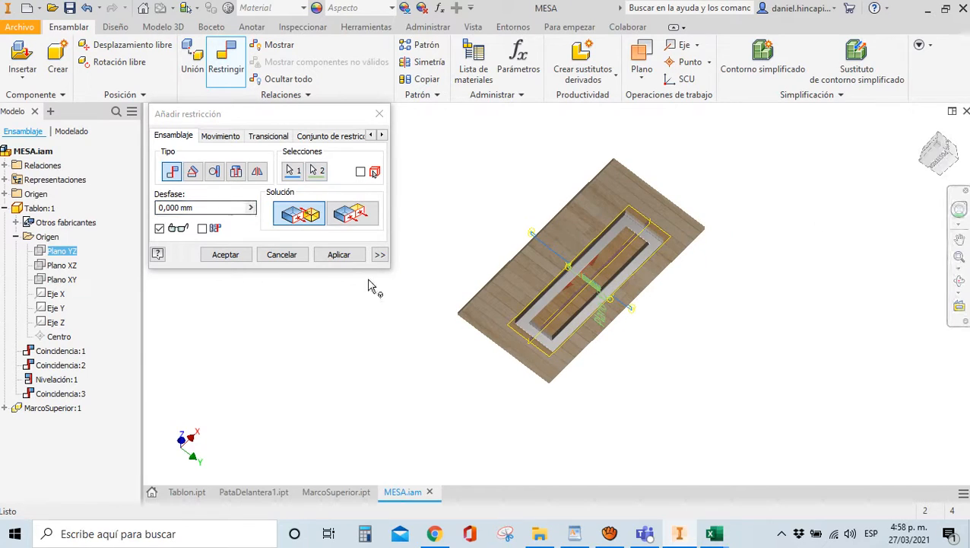
click(339, 255)
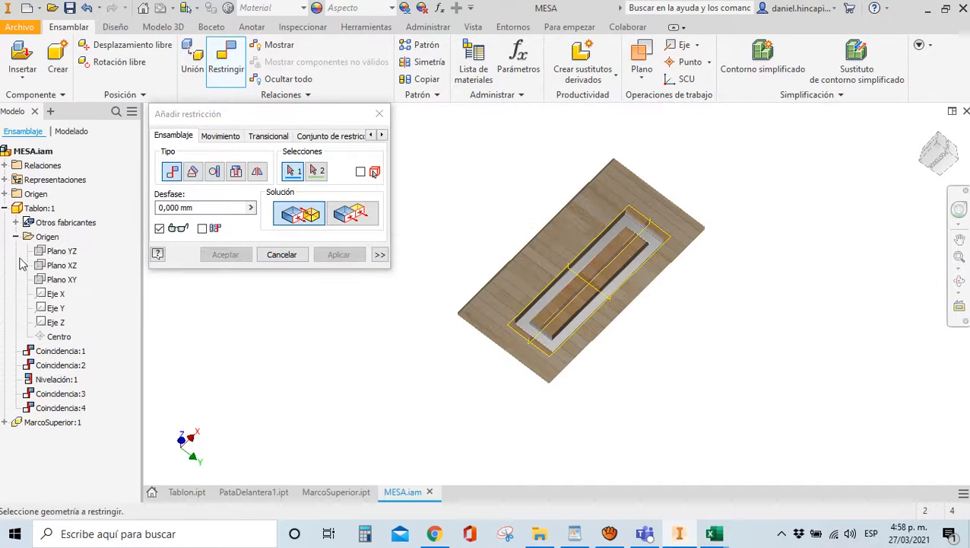
Make the plank's Plano XY flush with the frame's middle plane
click(61, 279)
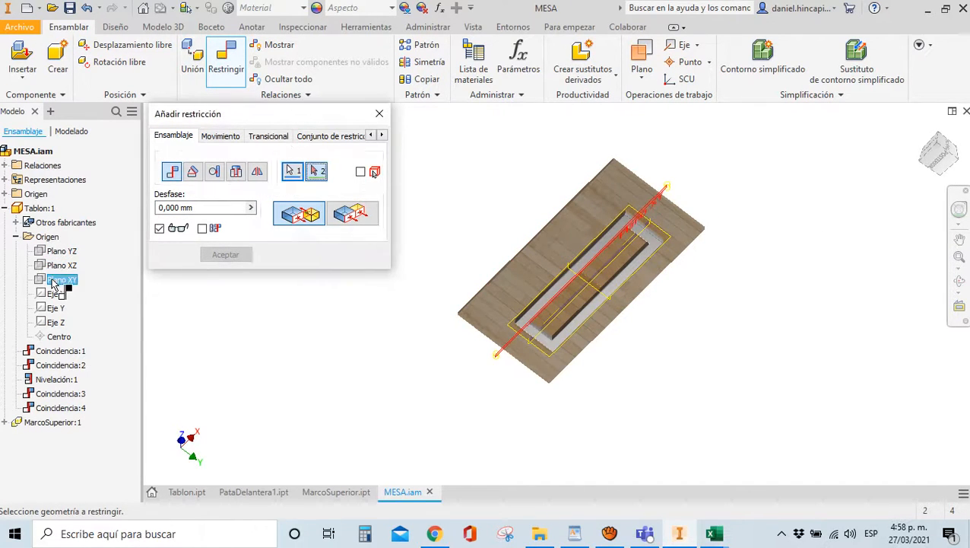
scroll(578, 294, up, 3)
click(576, 303)
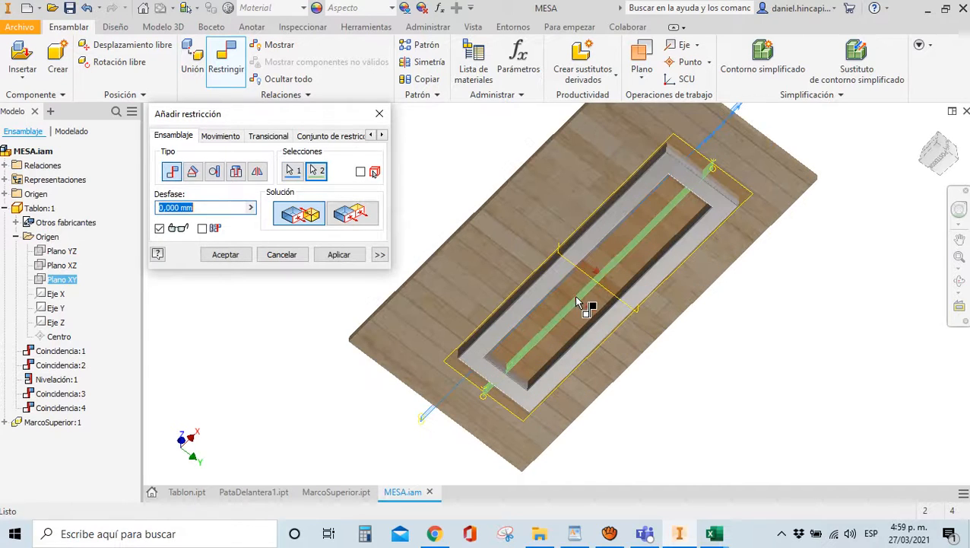
click(350, 214)
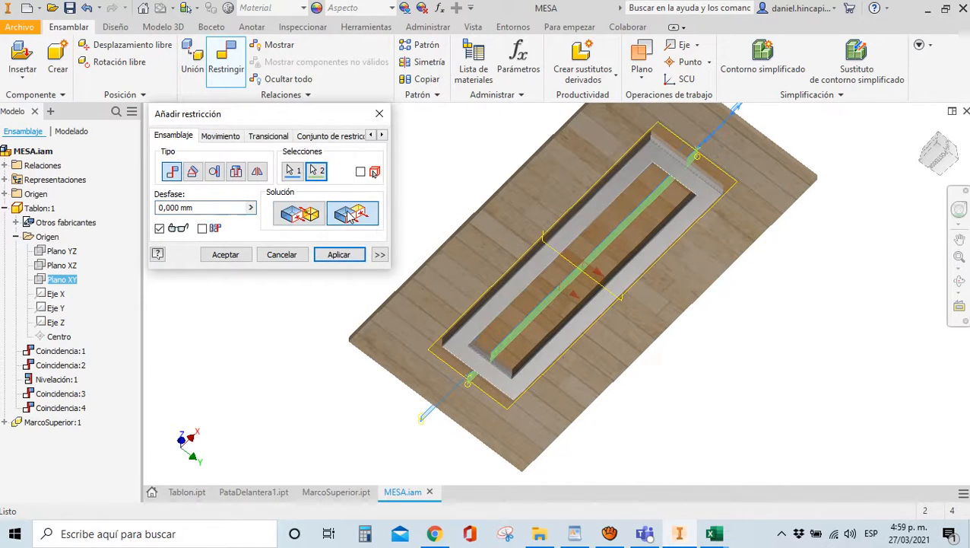
click(226, 256)
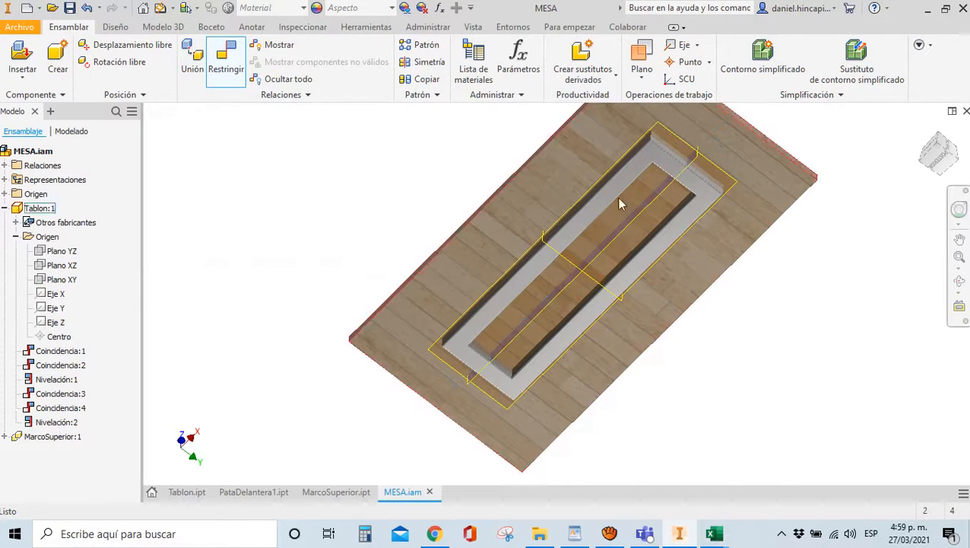
Check from the top view that the frame is centred, then bring up the PARAMETROS workbook
drag(937, 158, 859, 171)
click(940, 152)
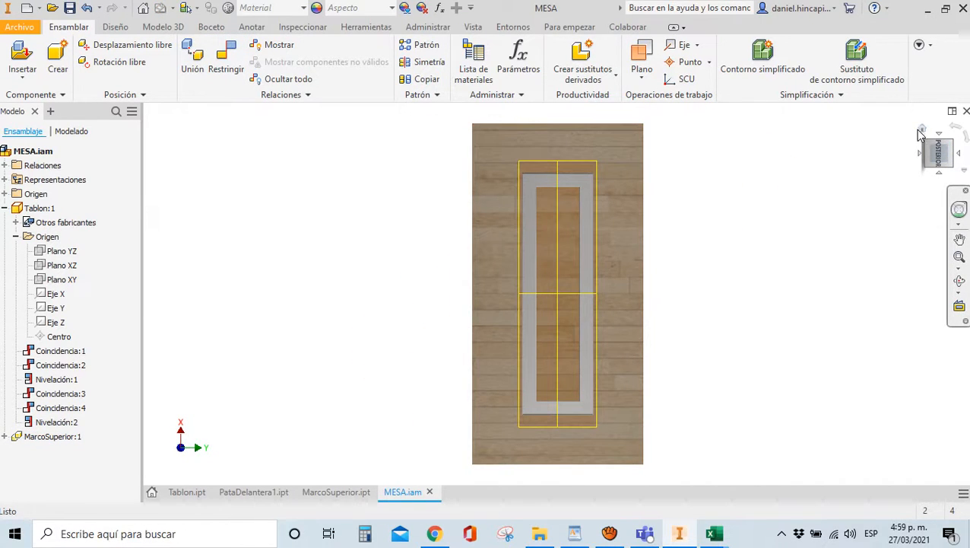
click(943, 158)
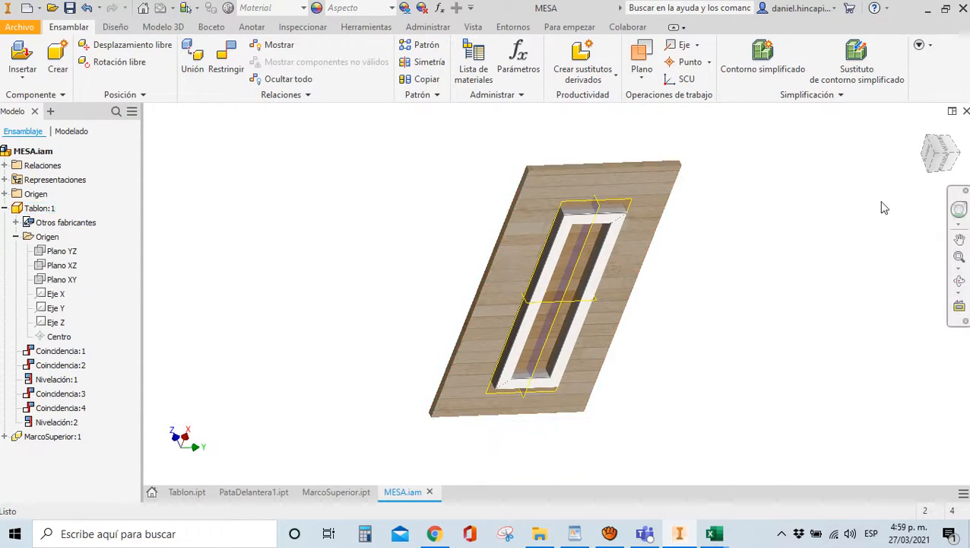
click(947, 169)
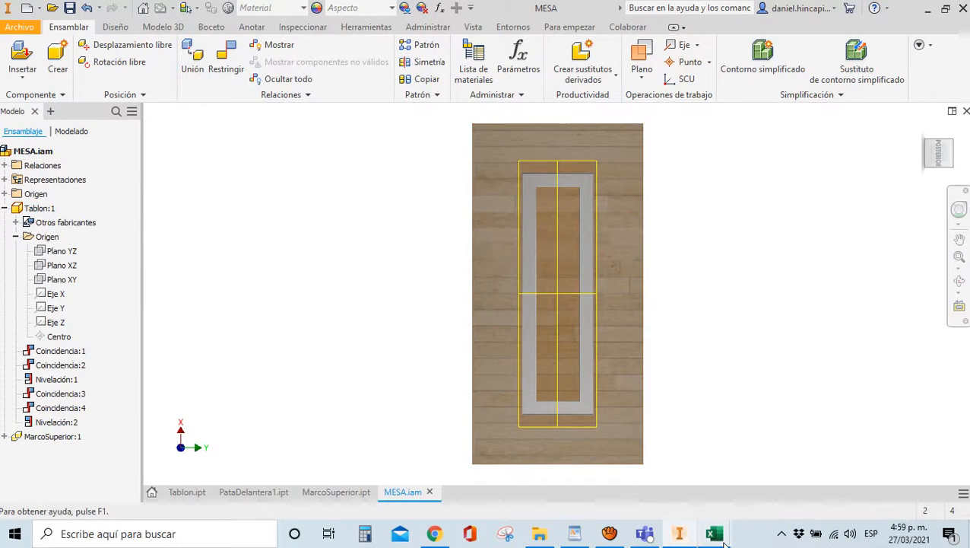
mouse_move(714, 533)
click(641, 485)
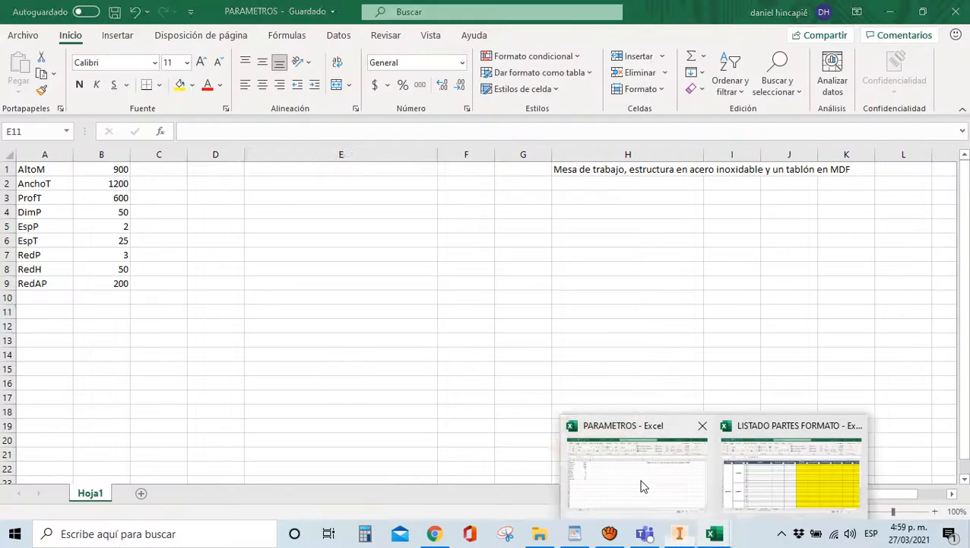
Change RedAP in cell B9 from 200 to 150 and return to Inventor
click(102, 286)
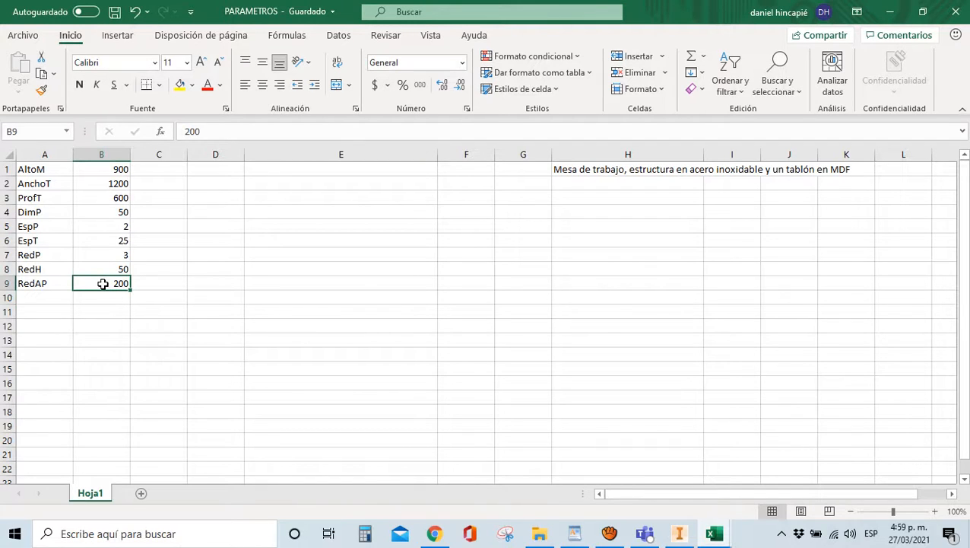
text(150)
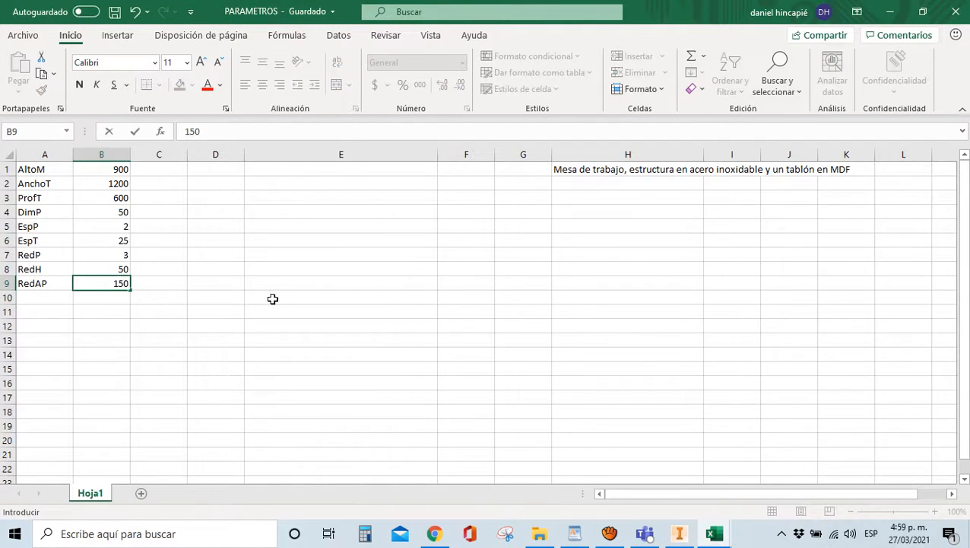
click(268, 298)
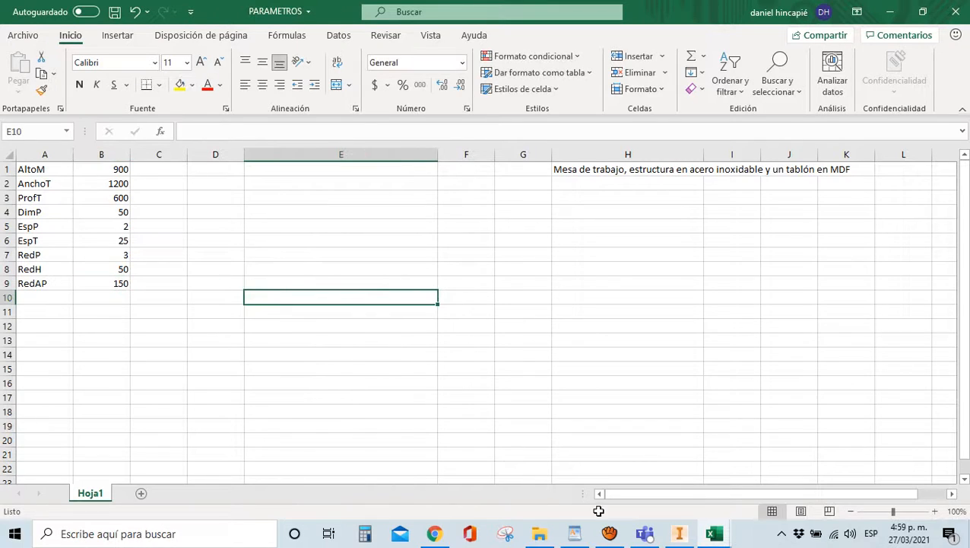
click(671, 535)
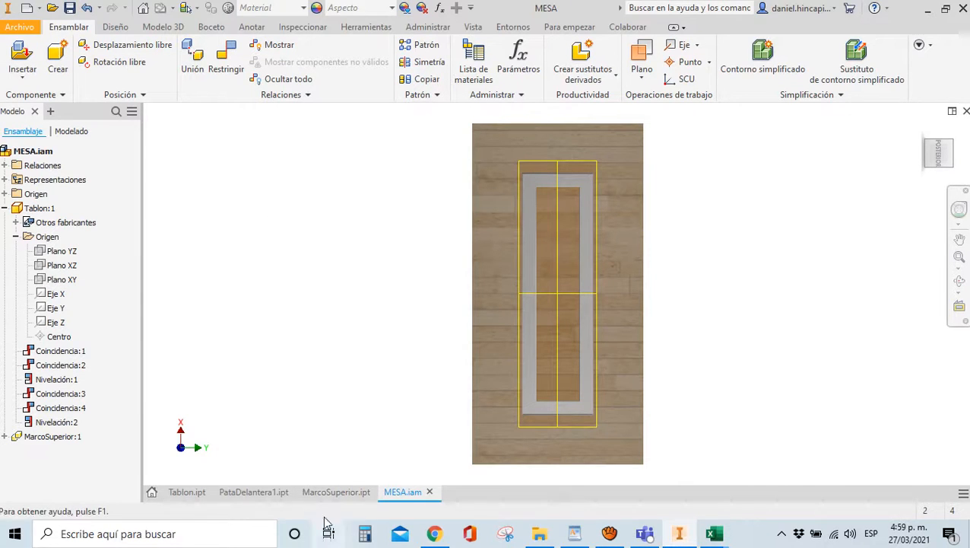
Switch to the MarcoSuperior part and review its parameter list
click(335, 492)
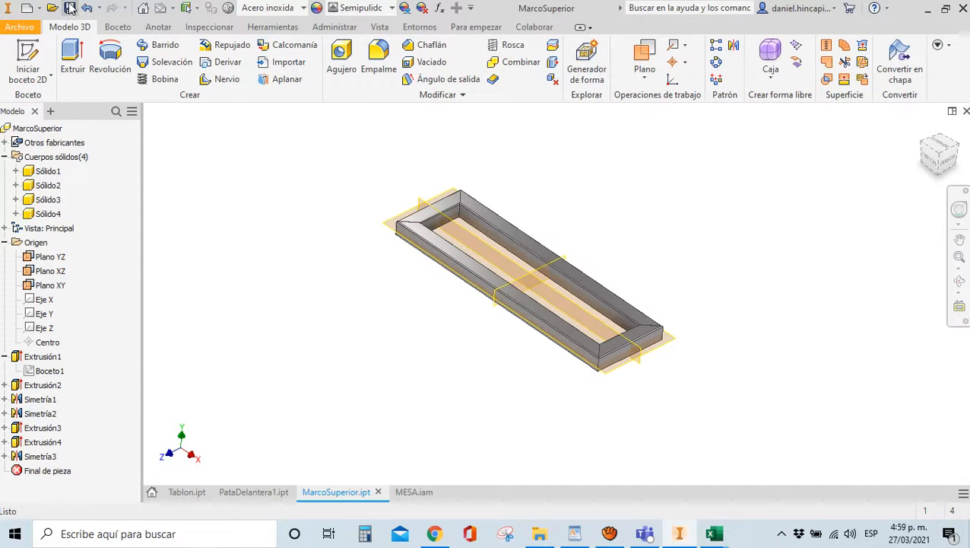
click(320, 29)
click(170, 57)
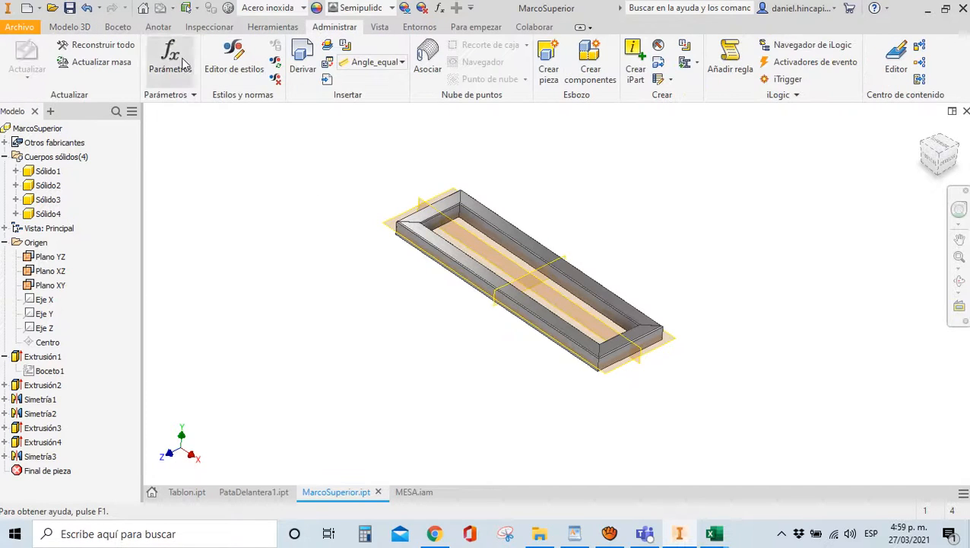
scroll(490, 240, down, 1)
scroll(489, 233, down, 4)
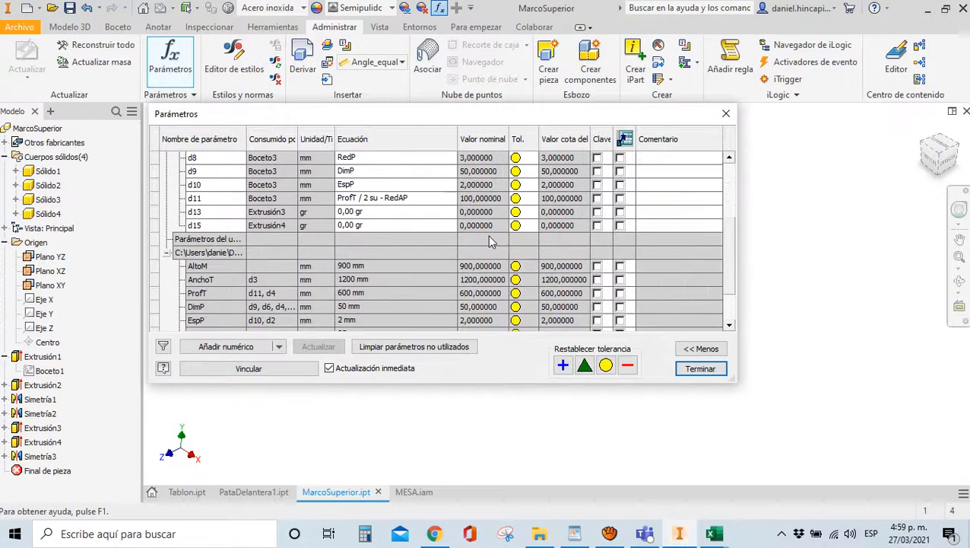
click(700, 369)
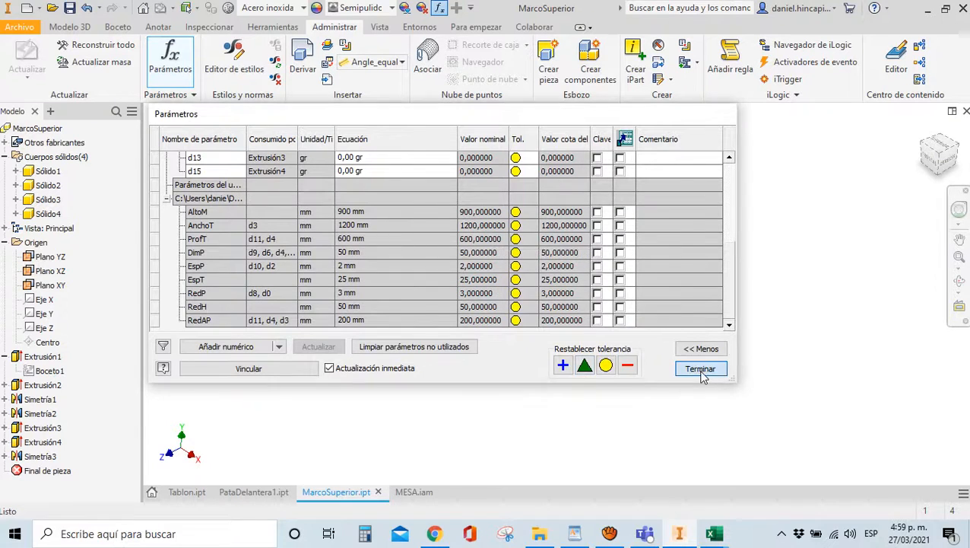
Save the PARAMETROS workbook, minimize Excel, and run Local Update on the part
mouse_move(714, 533)
click(590, 465)
key(ctrl+s)
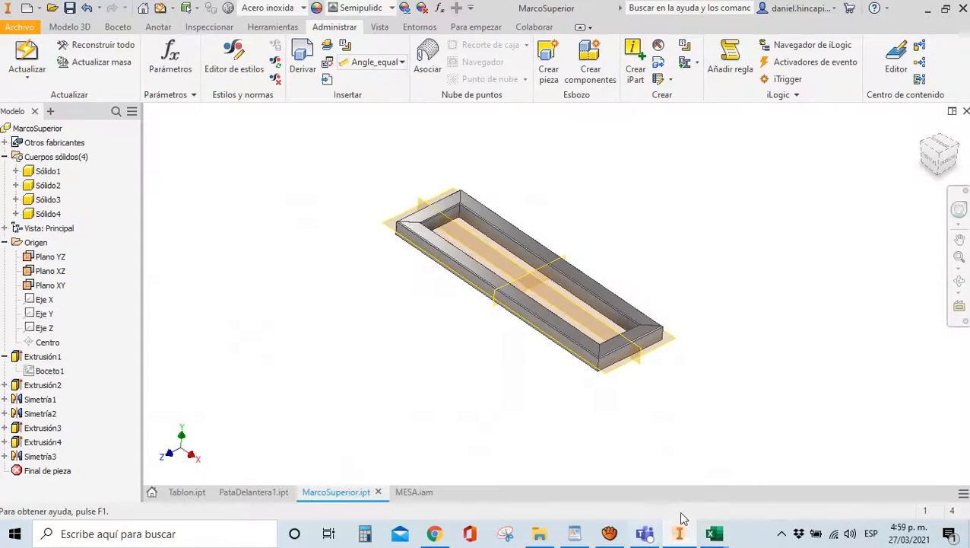
click(890, 12)
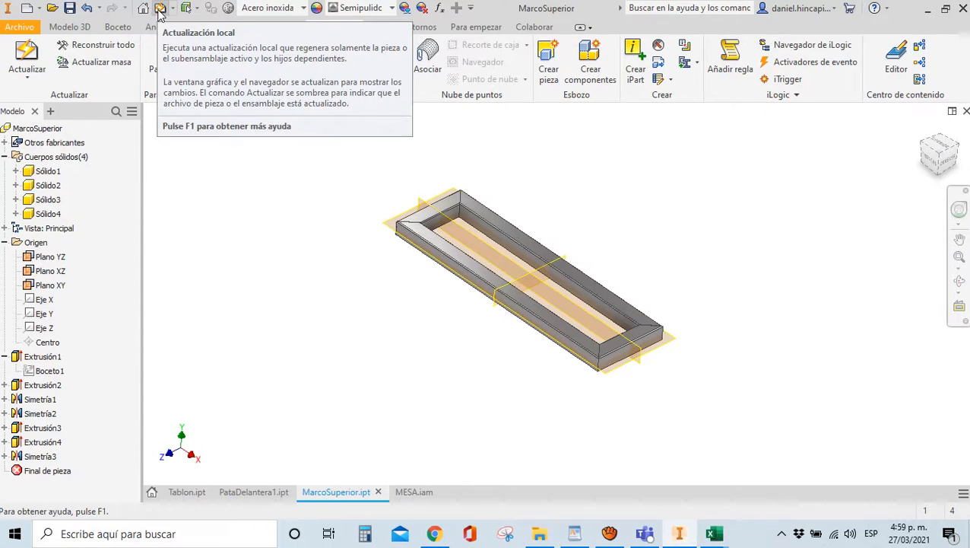
click(158, 13)
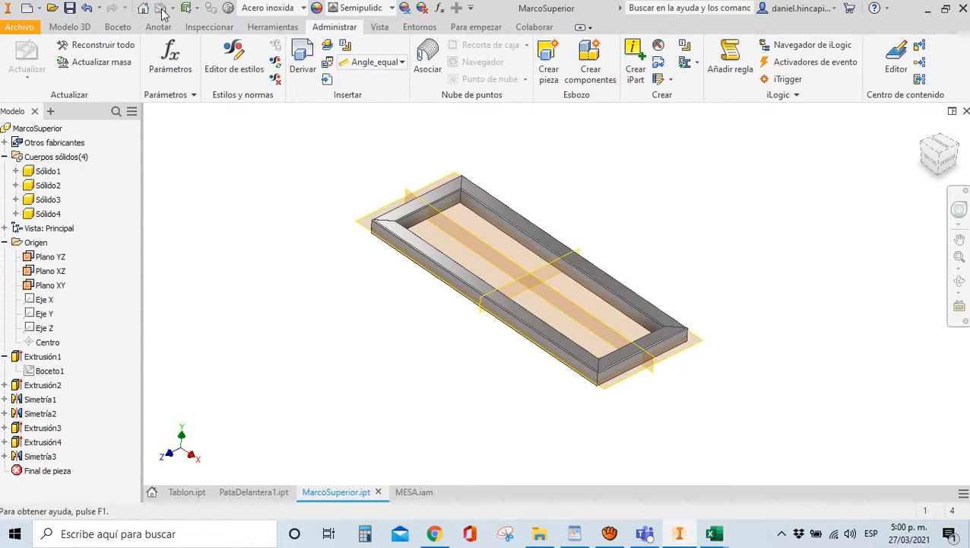
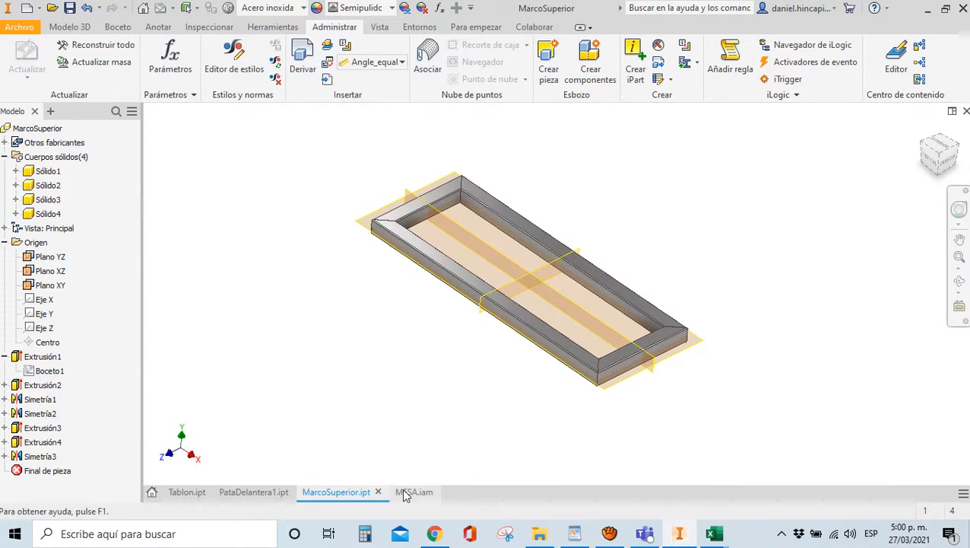
Review the PataDelantera1 and Tablon parts, then update MESA.iam so the frame widens
click(249, 492)
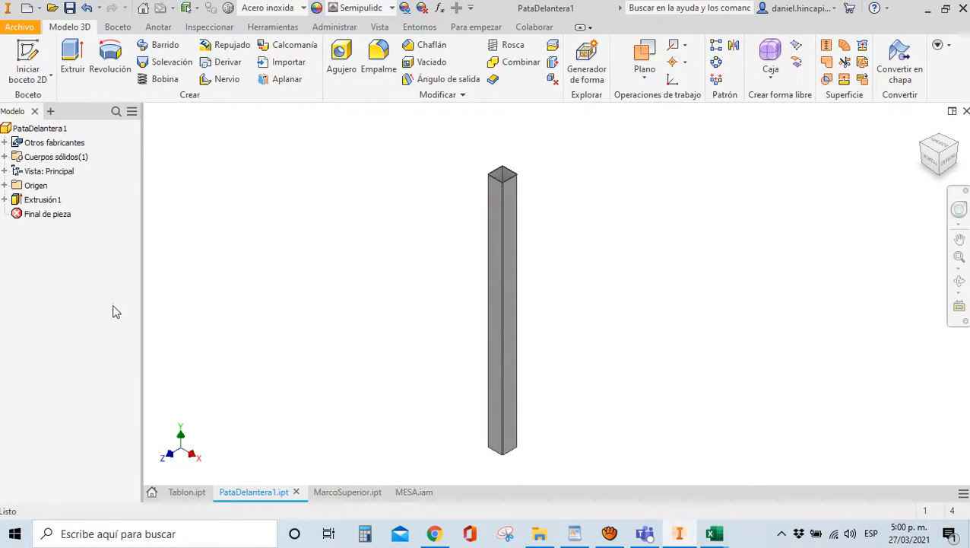
click(190, 492)
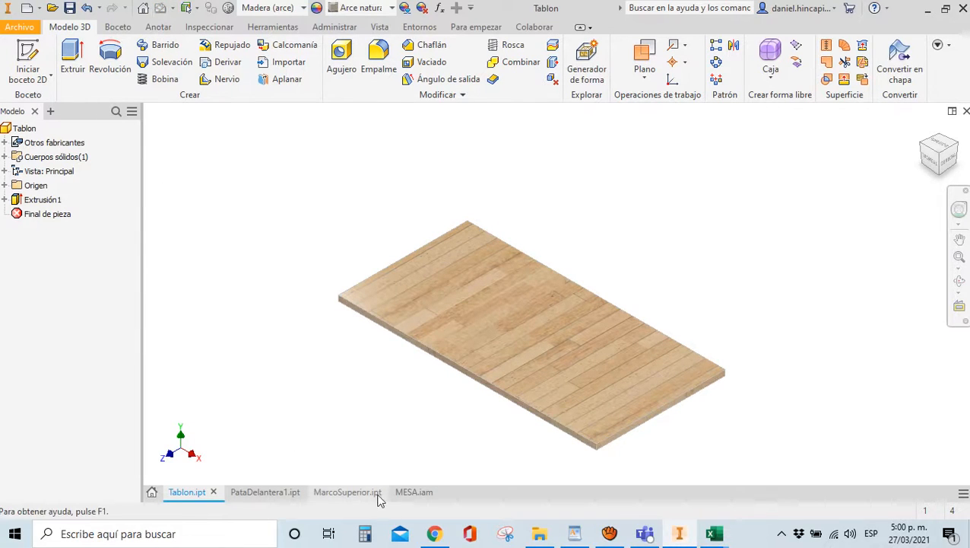
click(403, 492)
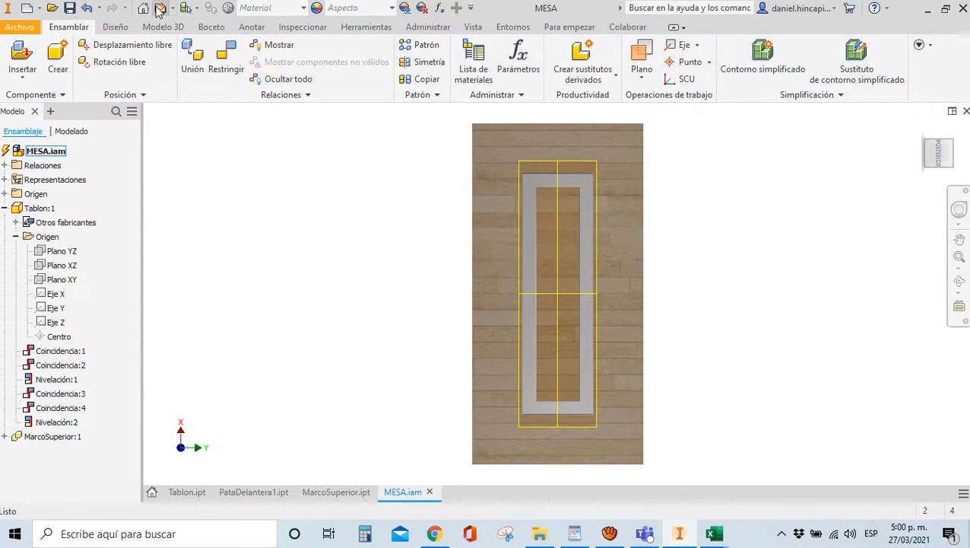
click(158, 9)
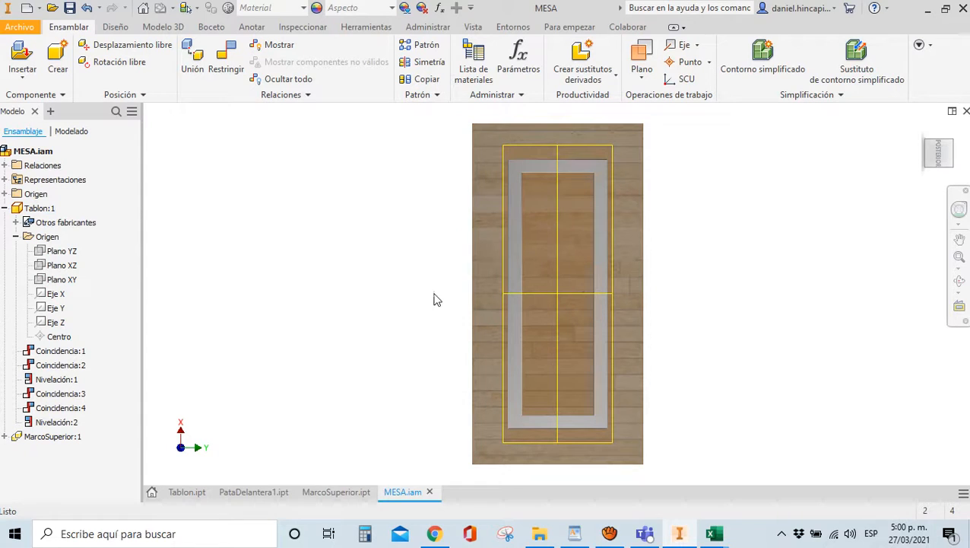
Change RedAP in cell B9 from 150 to 100, save PARAMETROS, and return to Inventor
mouse_move(715, 536)
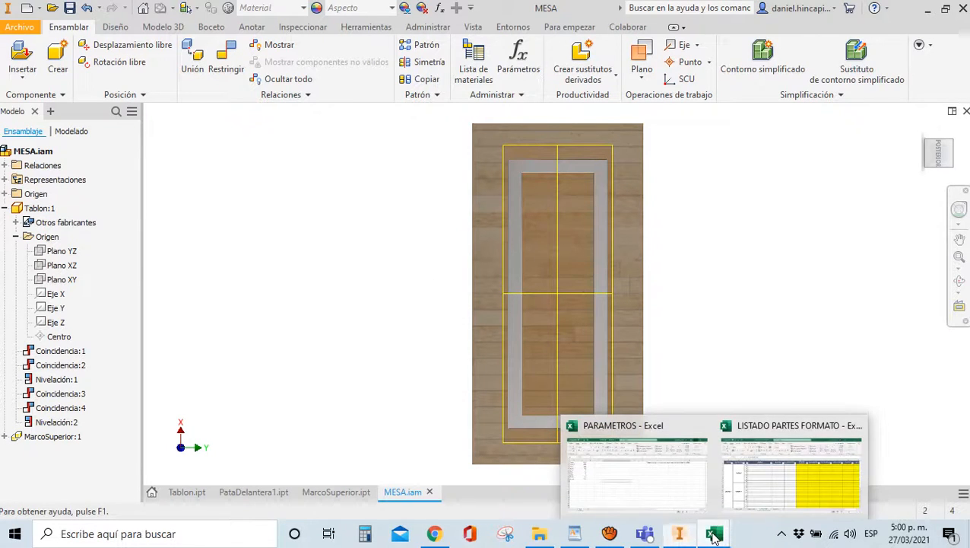
click(632, 468)
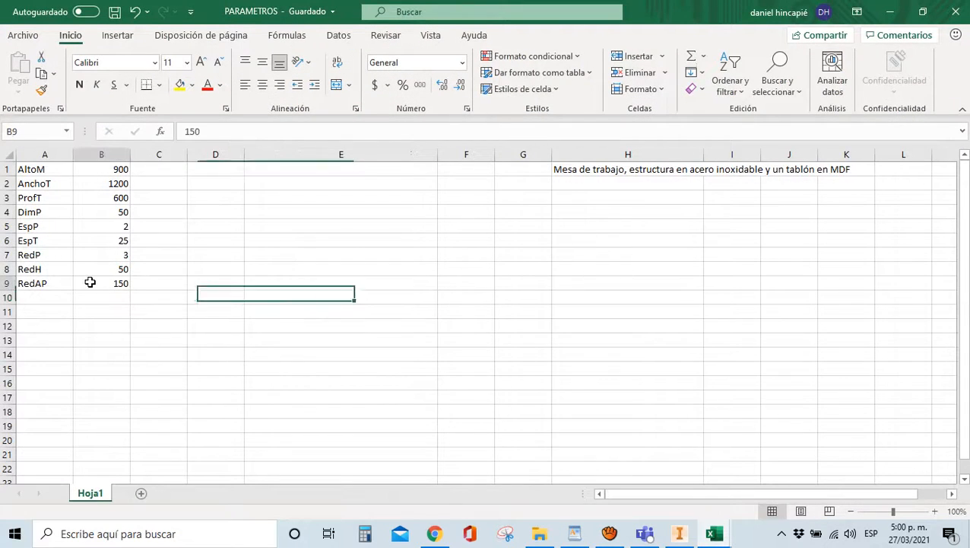
click(90, 283)
text(100)
click(320, 297)
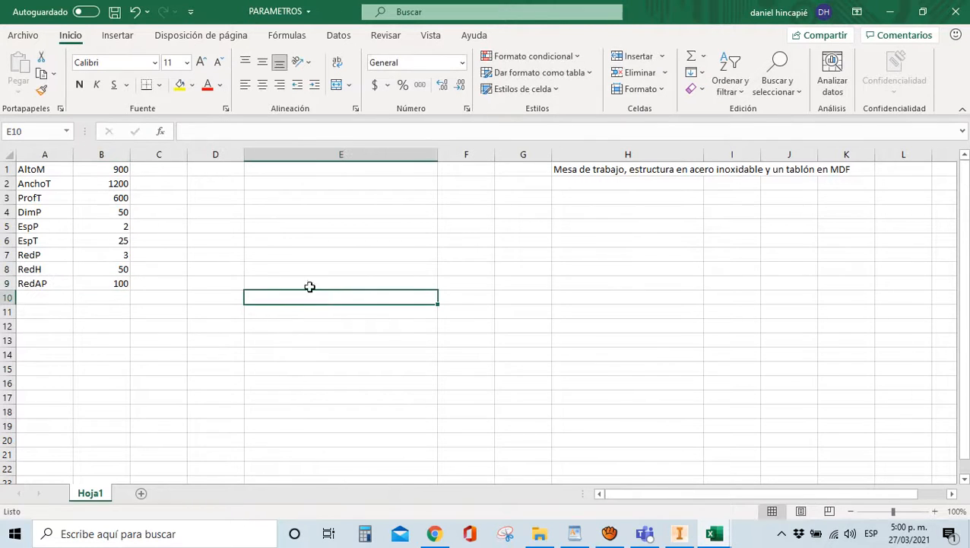
click(115, 11)
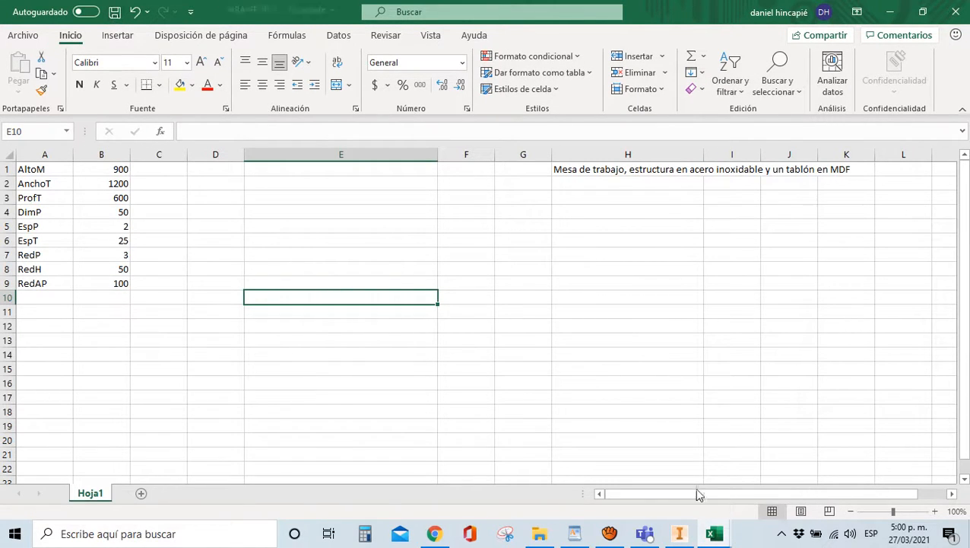
click(679, 533)
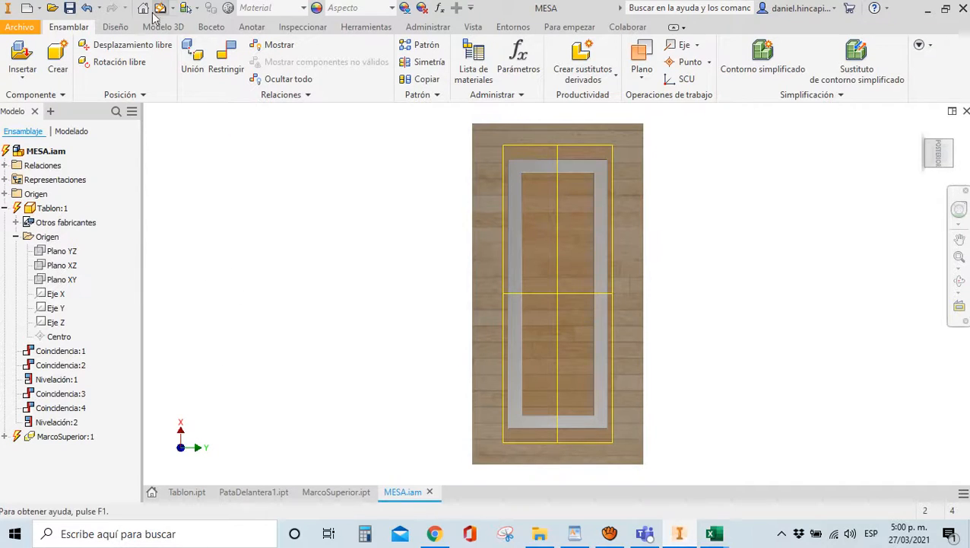
Run Local Update, then review the MarcoSuperior, PataDelantera1, Tablon and MESA documents
click(160, 8)
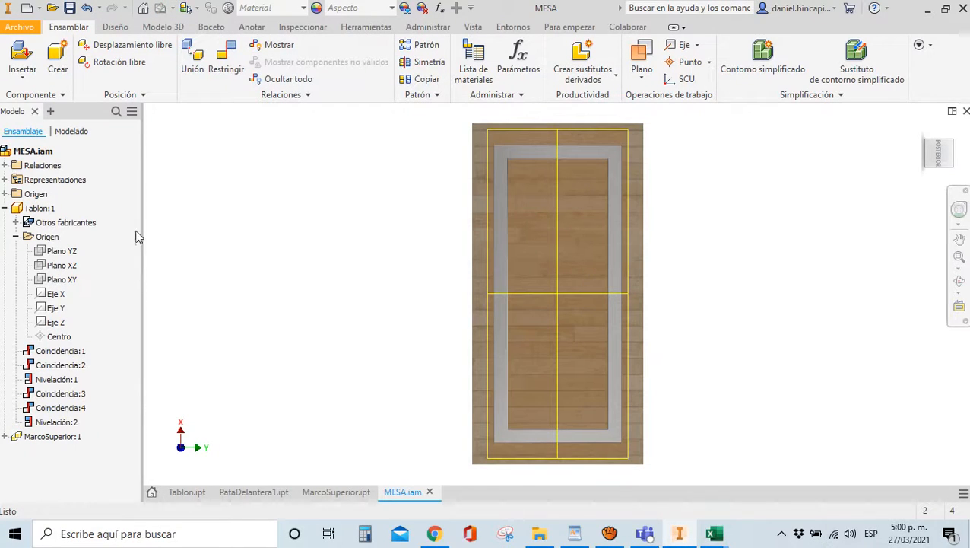
click(356, 496)
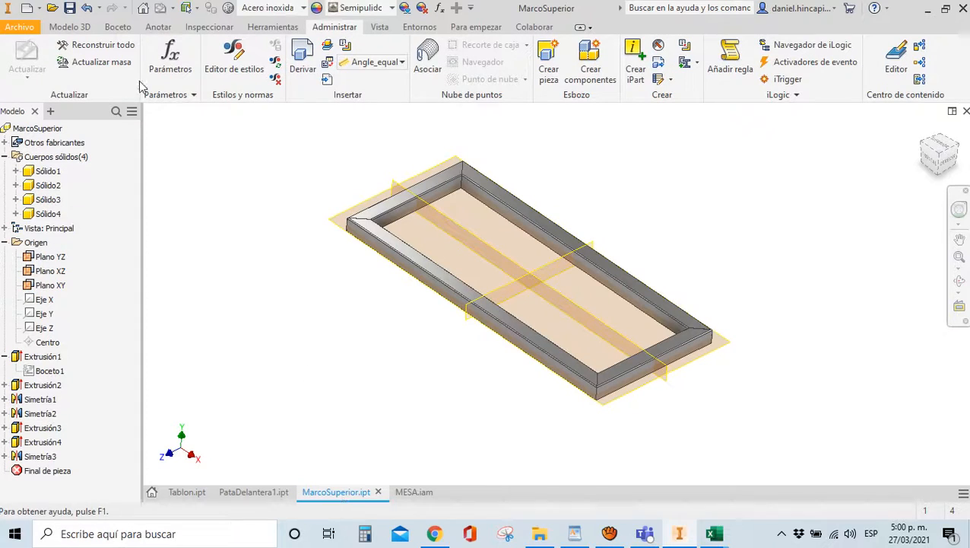
click(254, 493)
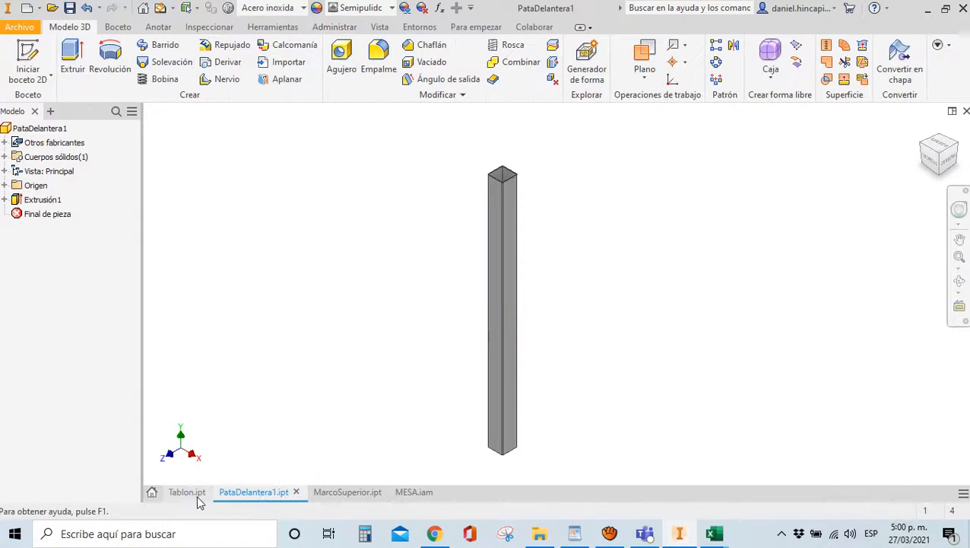
click(196, 494)
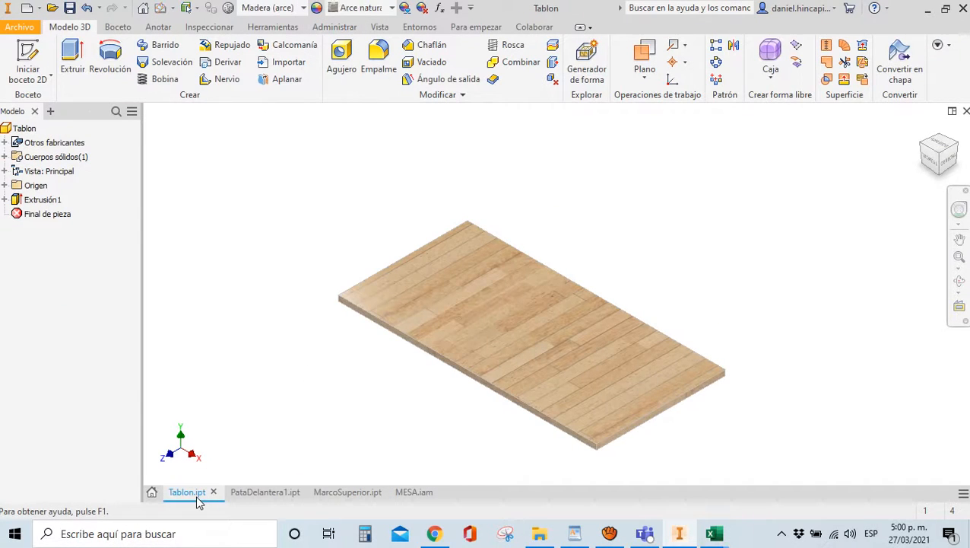
click(411, 492)
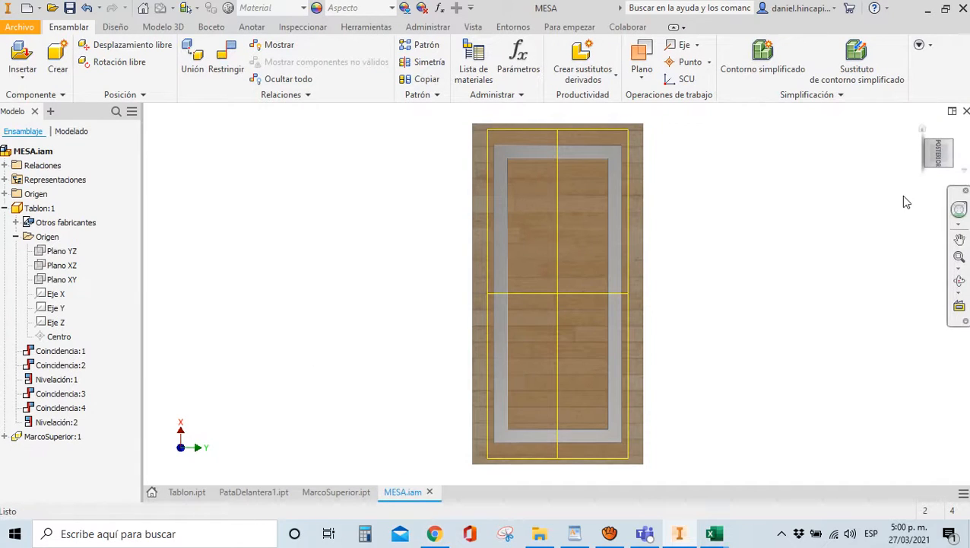
shift+middle_drag(905, 202, 902, 141)
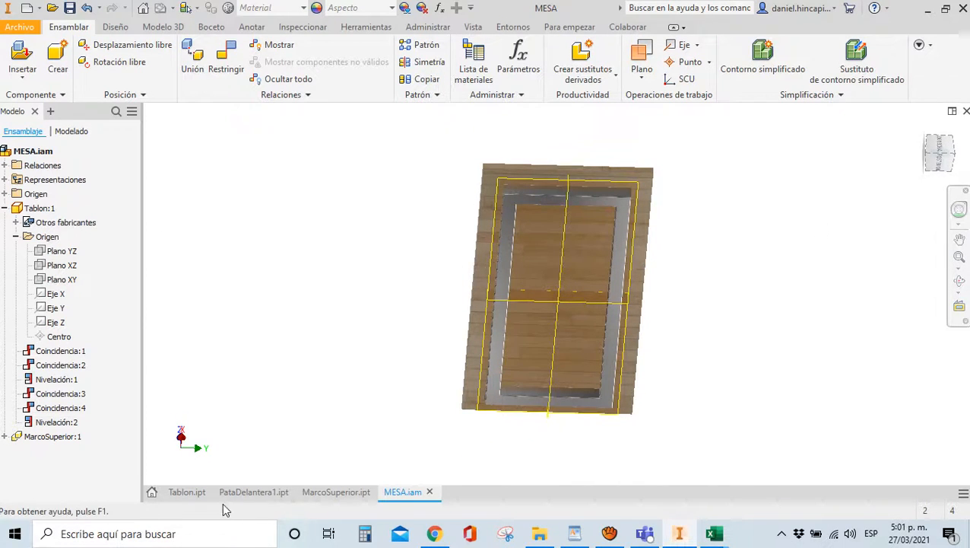
Hide MarcoSuperior's Plano YZ, XZ and XY work planes and close the part
click(331, 492)
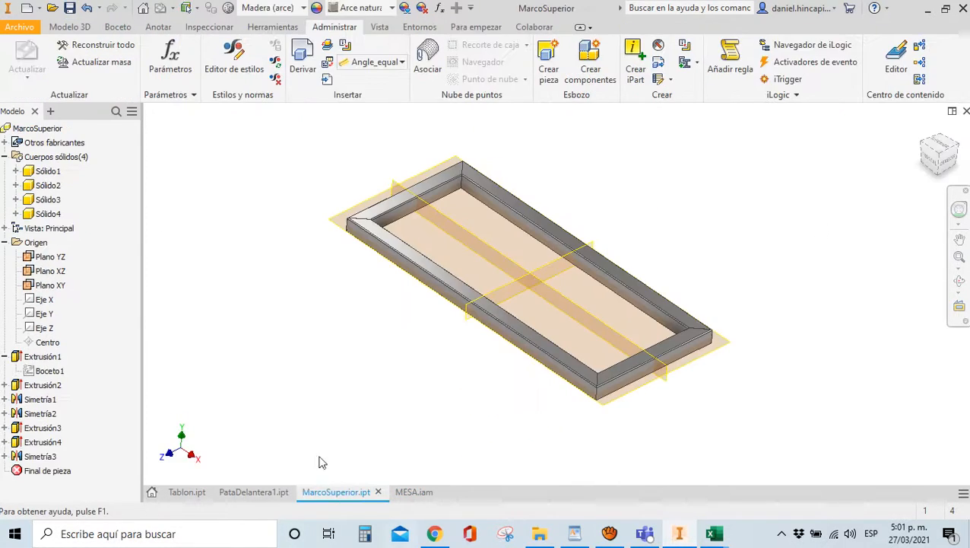
click(50, 256)
shift+click(50, 285)
right_click(52, 288)
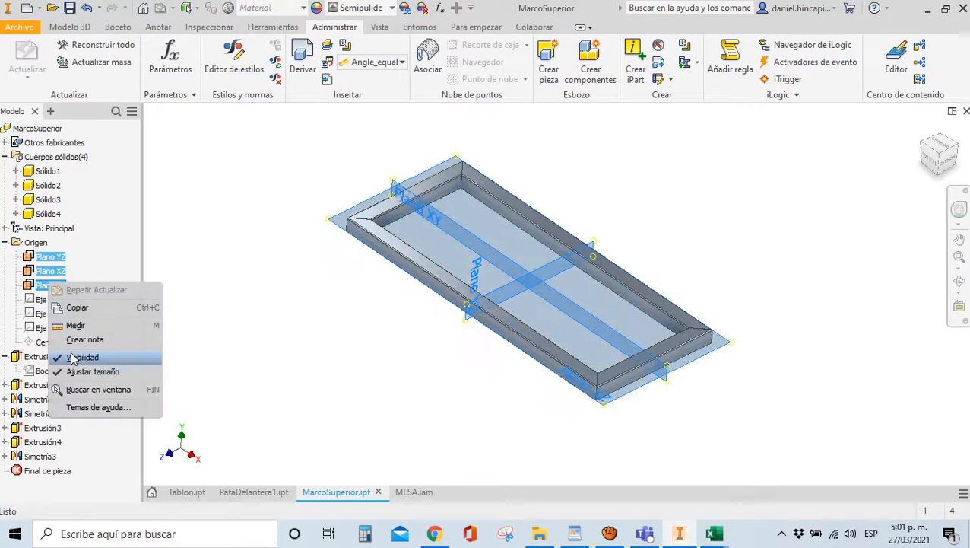
click(92, 359)
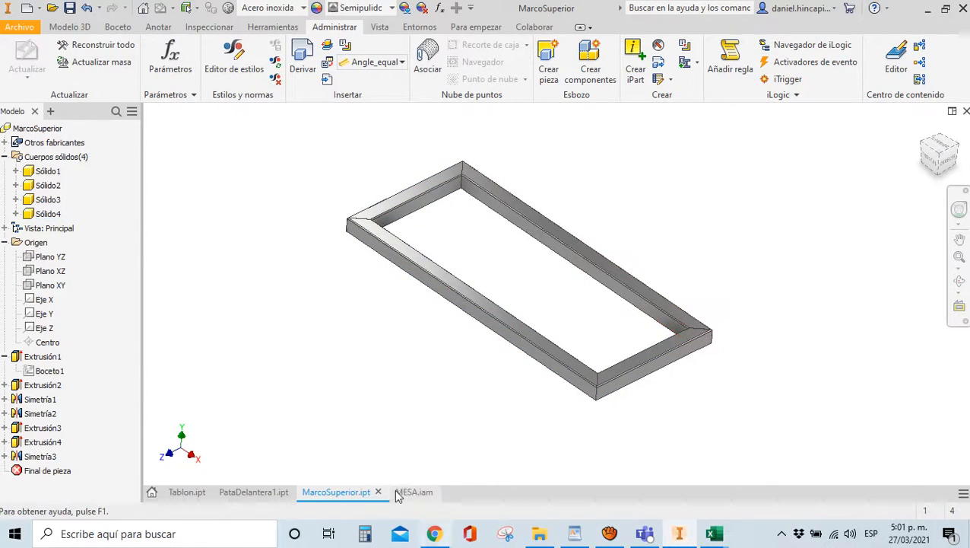
click(965, 112)
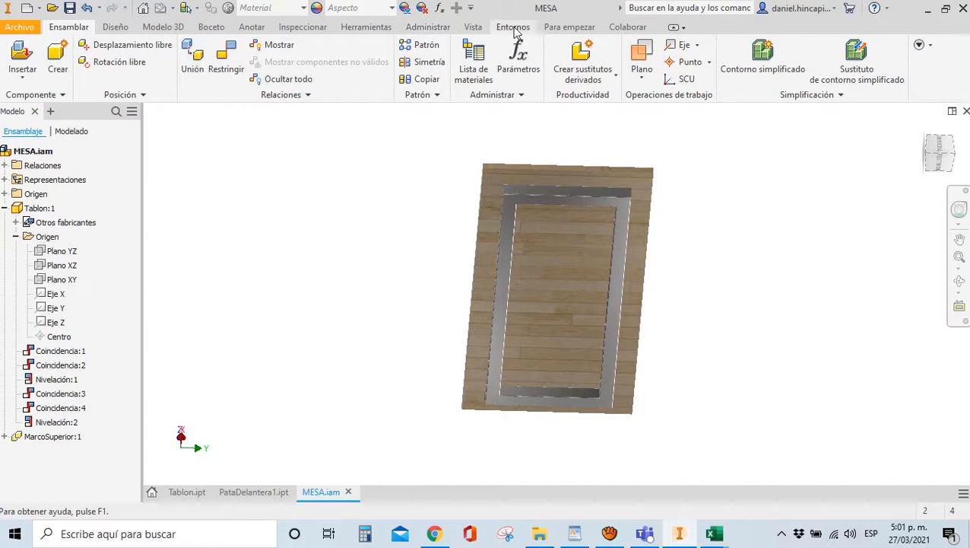
Set the visual style to Sombreado con aristas and view the model from the top
click(472, 27)
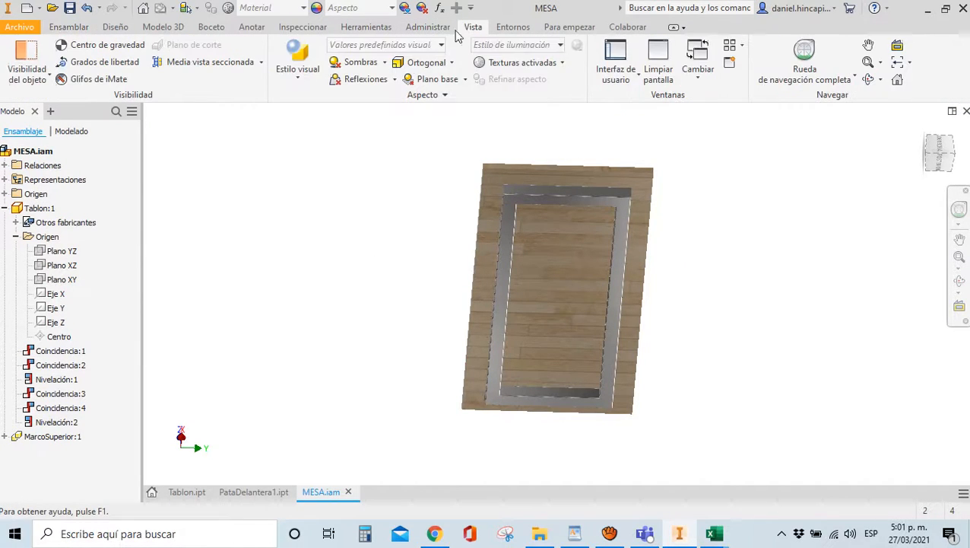
click(283, 80)
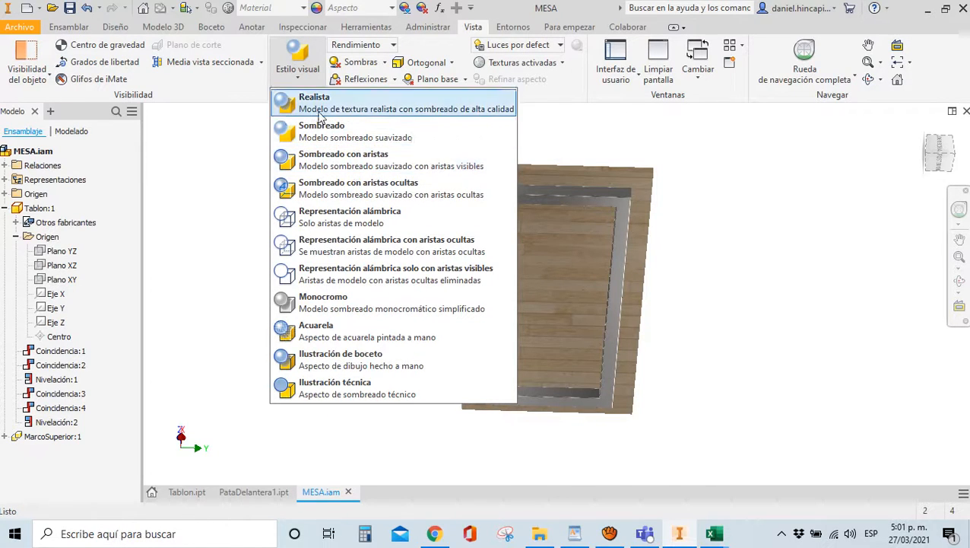
click(326, 162)
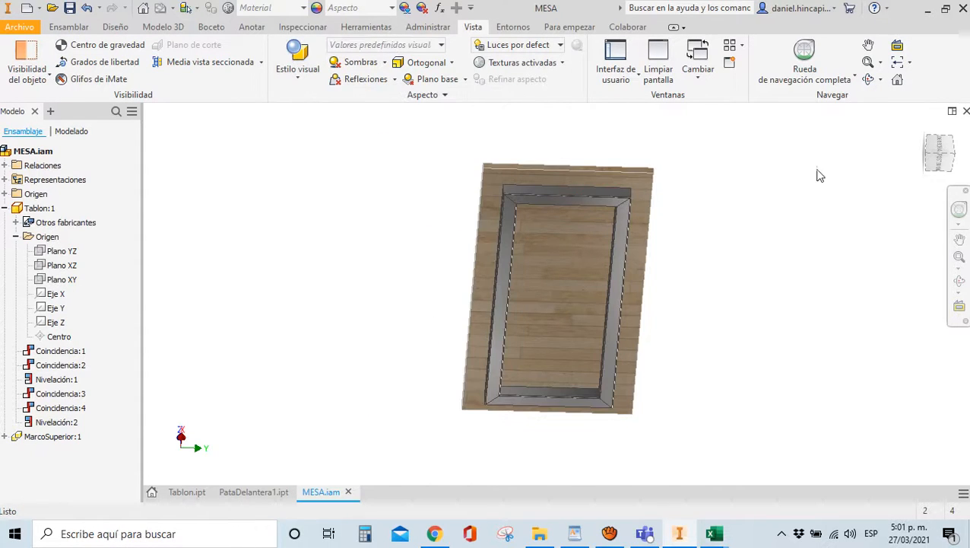
click(939, 162)
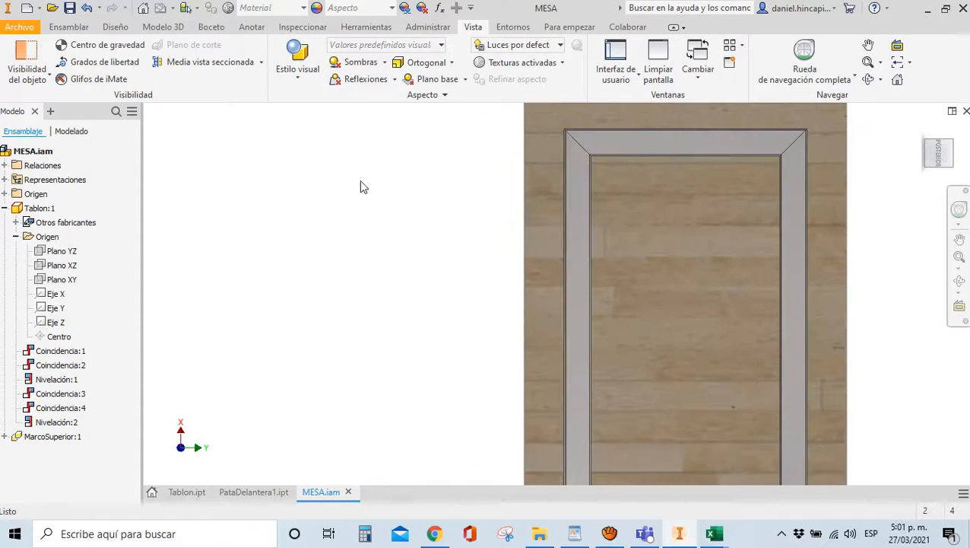
Save the assembly with all dependent files and return to the home view
click(69, 9)
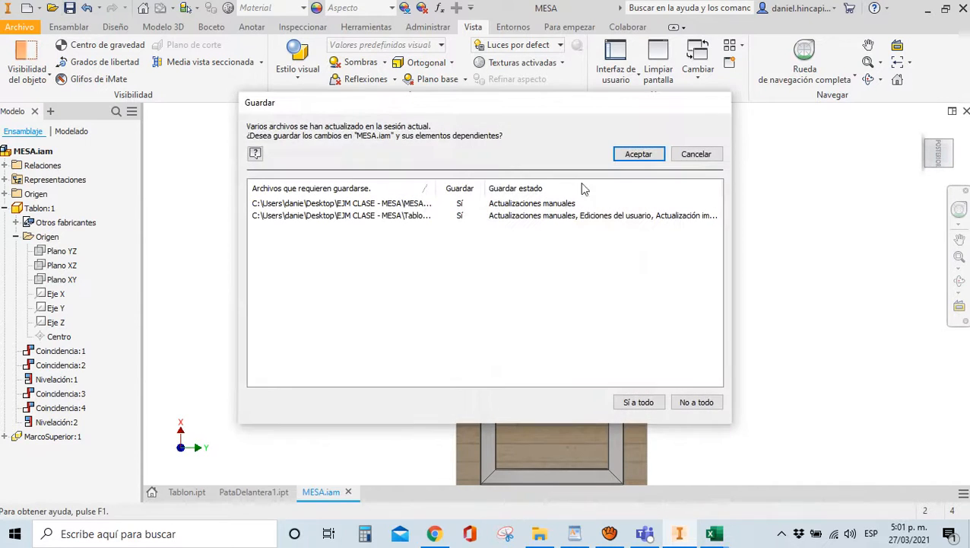
click(625, 156)
scroll(598, 220, down, 3)
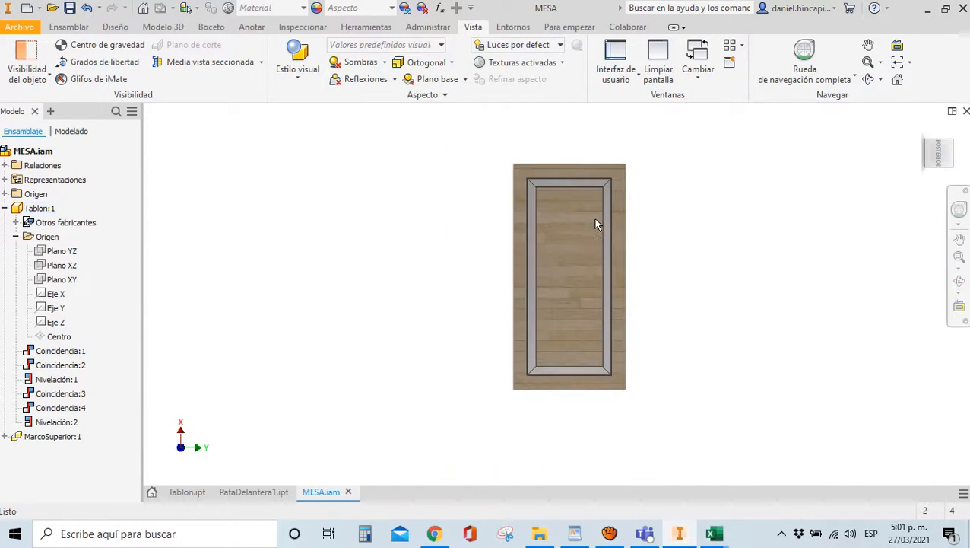
mouse_move(936, 153)
mouse_down()
mouse_move(936, 209)
mouse_move(964, 285)
mouse_move(158, 258)
mouse_move(161, 219)
mouse_up()
scroll(563, 211, up, 3)
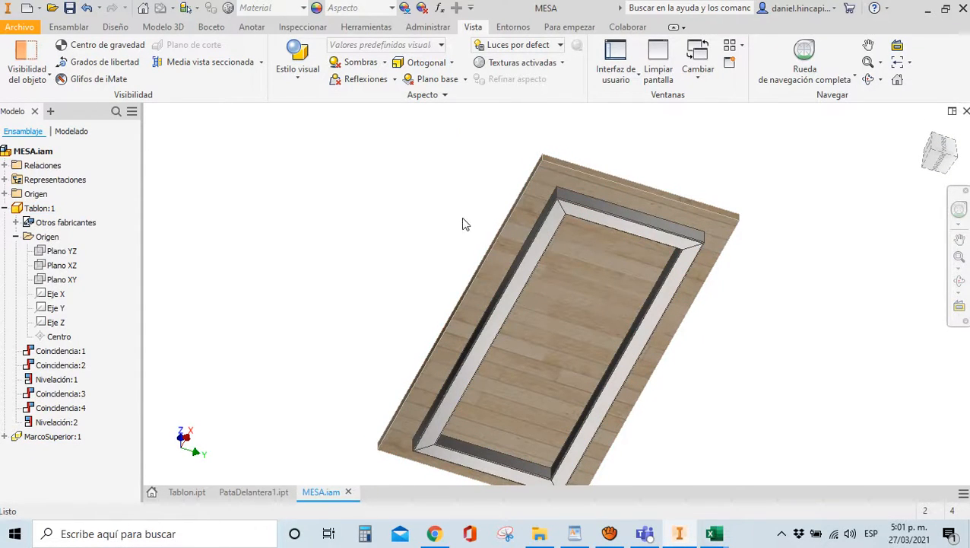
click(919, 133)
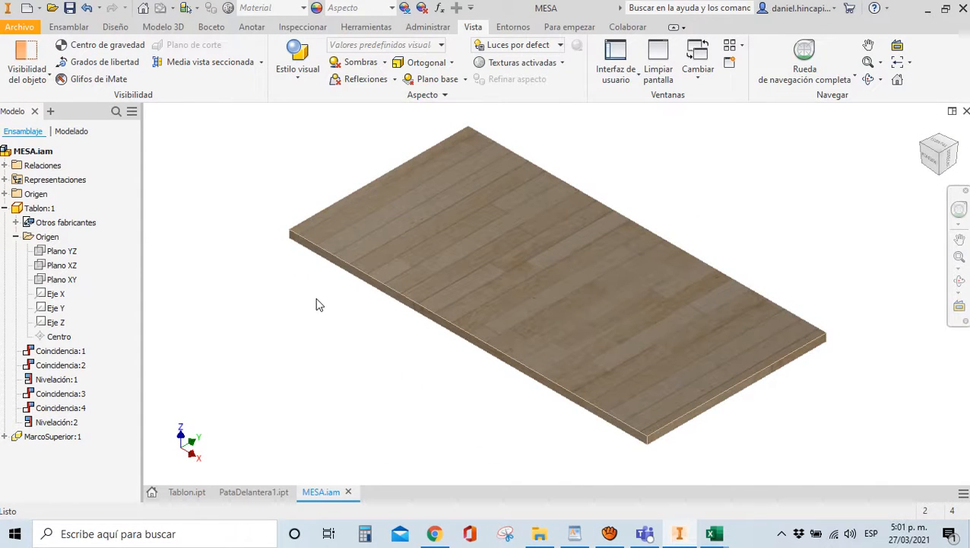
click(64, 28)
click(16, 55)
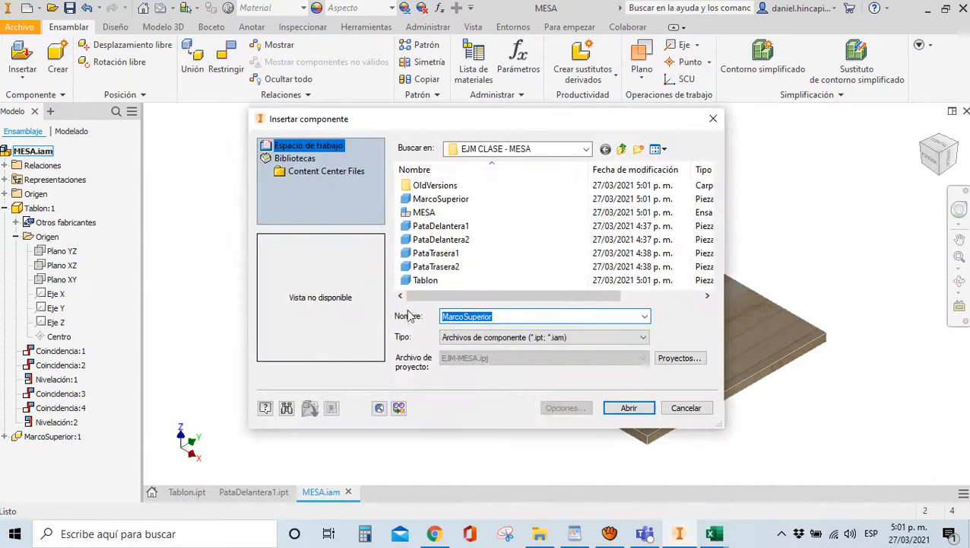
click(688, 409)
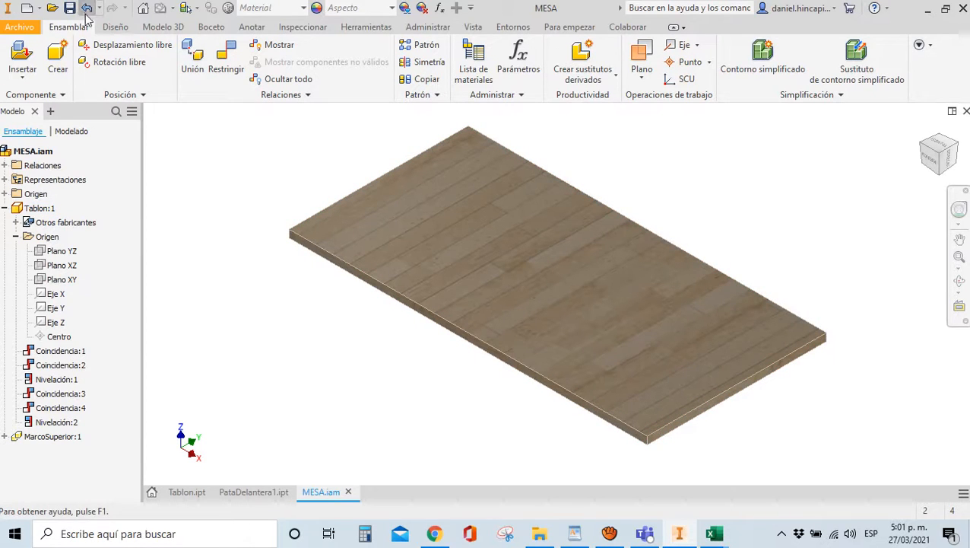
click(609, 533)
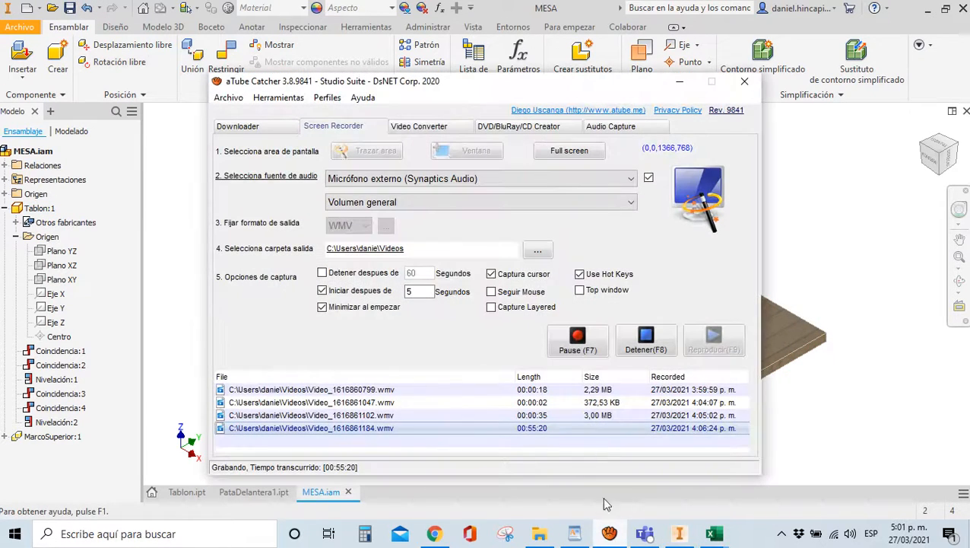
click(679, 82)
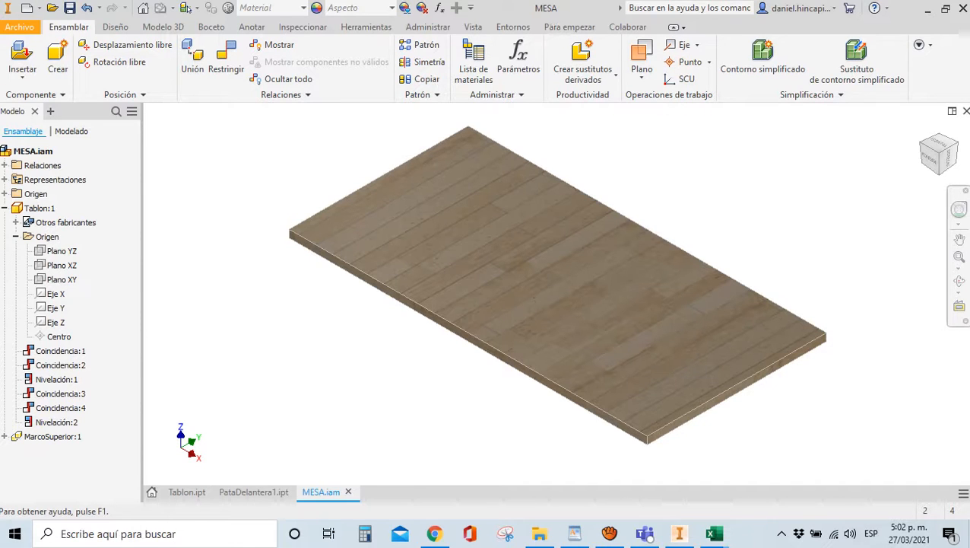
Create and discard an empty Normal.ipt part, then create assembly Ensamblaje2 from Normal.iam
click(27, 11)
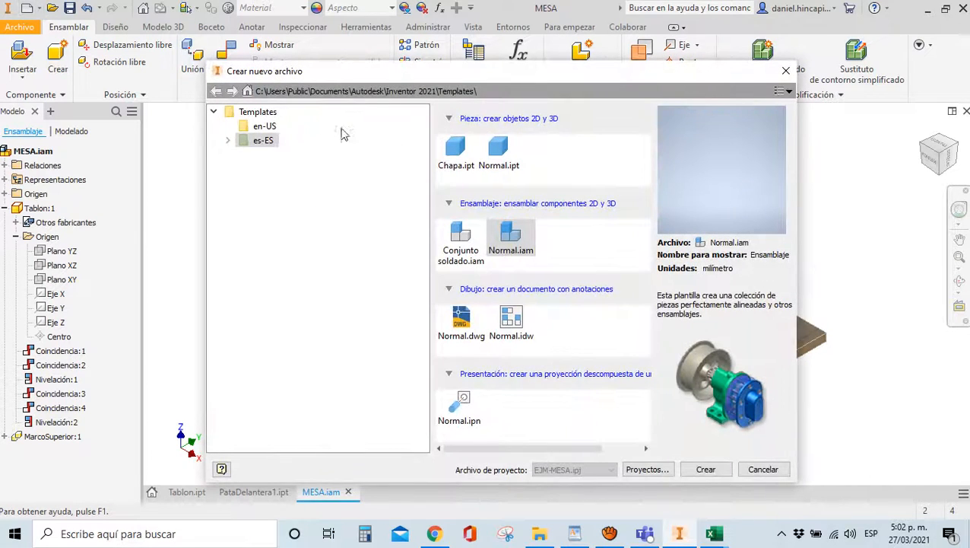
click(494, 152)
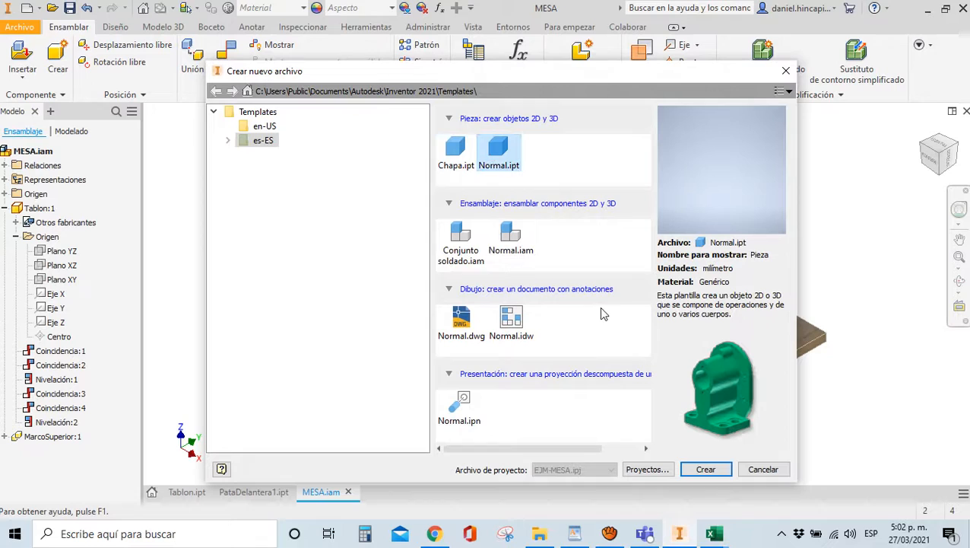
click(705, 469)
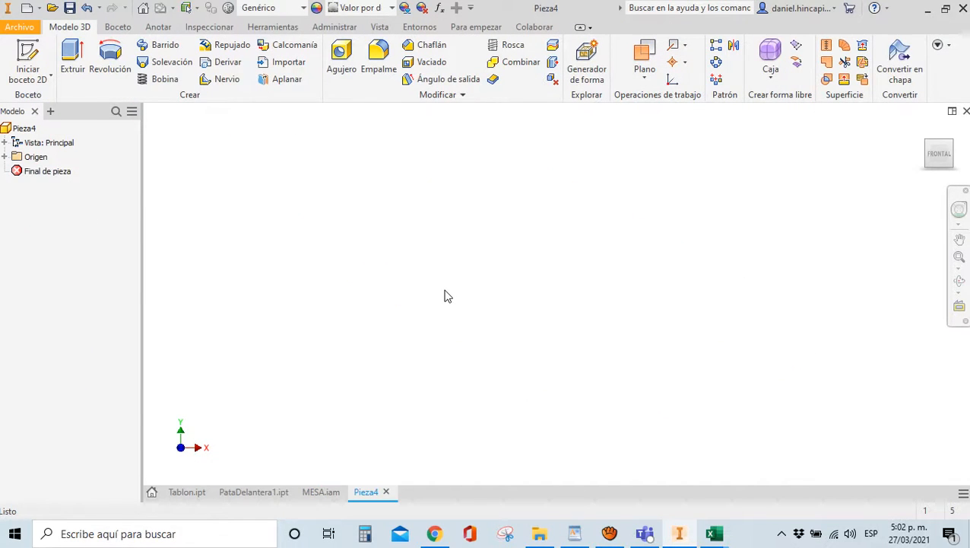
click(387, 491)
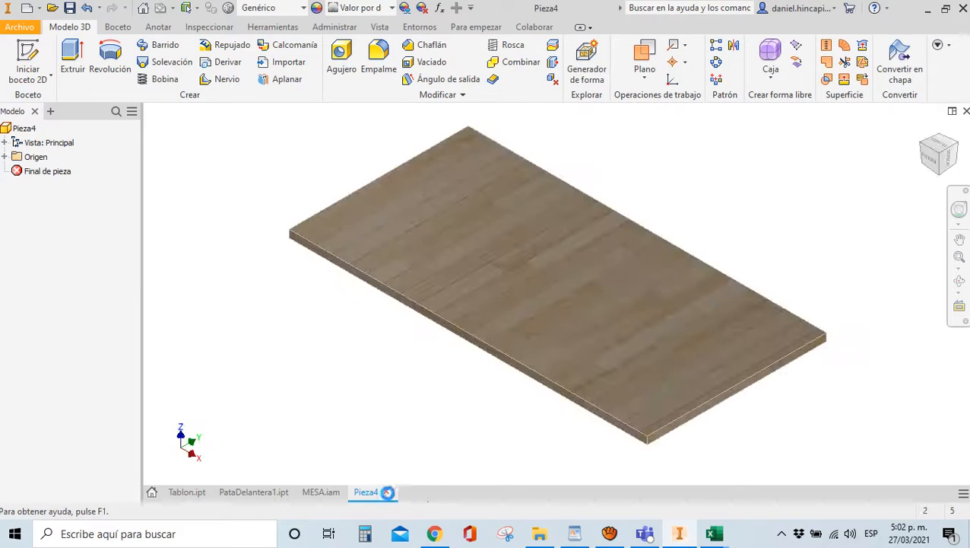
click(30, 9)
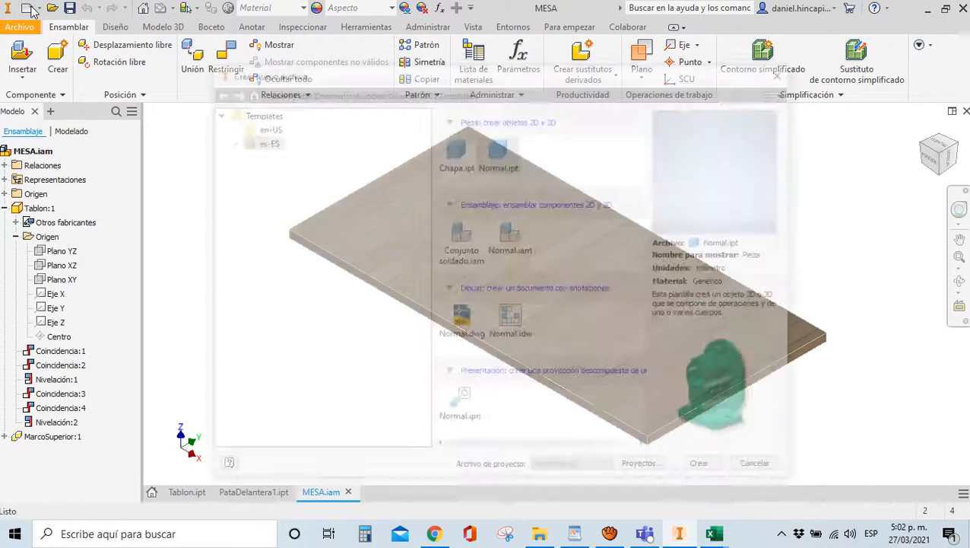
click(511, 241)
double_click(511, 240)
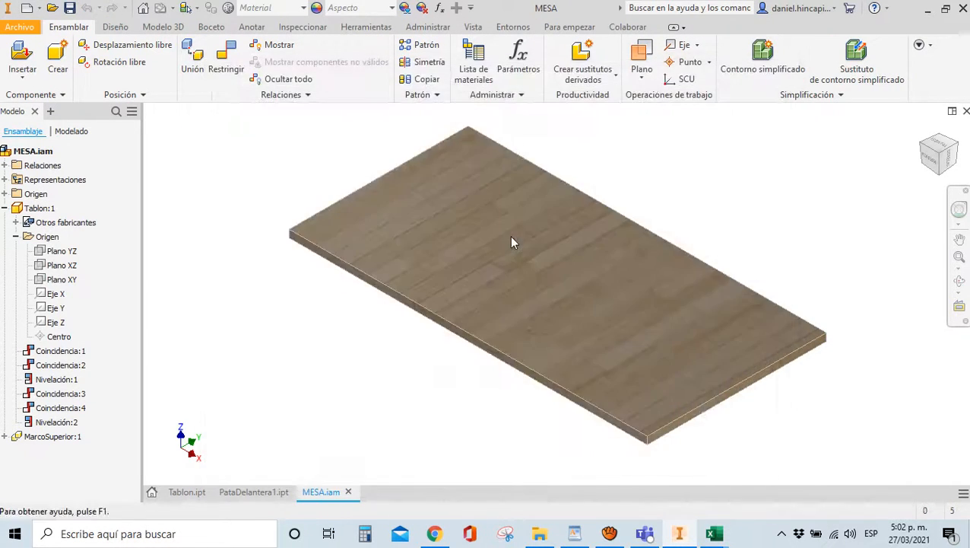
Insert and place a single copy of the PataDelantera1 leg part
click(12, 61)
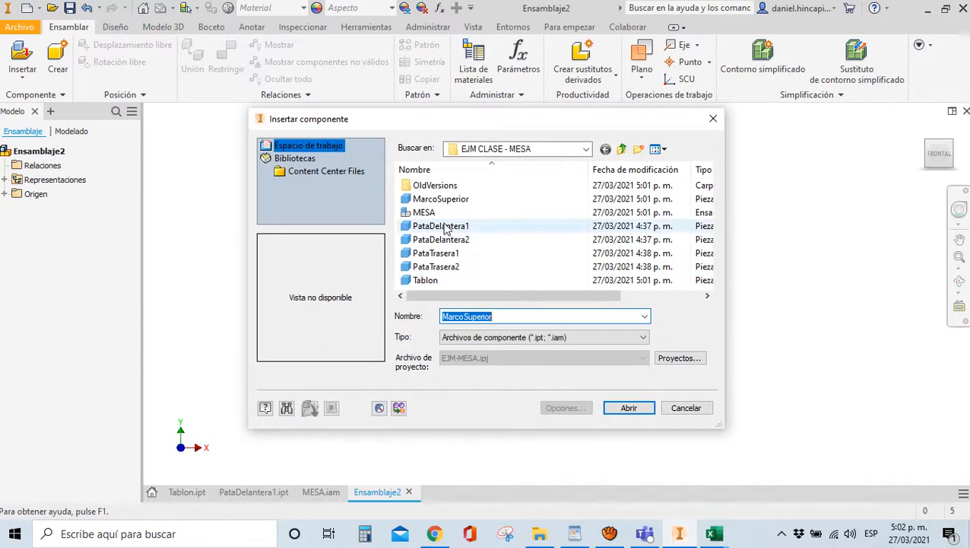
click(441, 226)
click(629, 409)
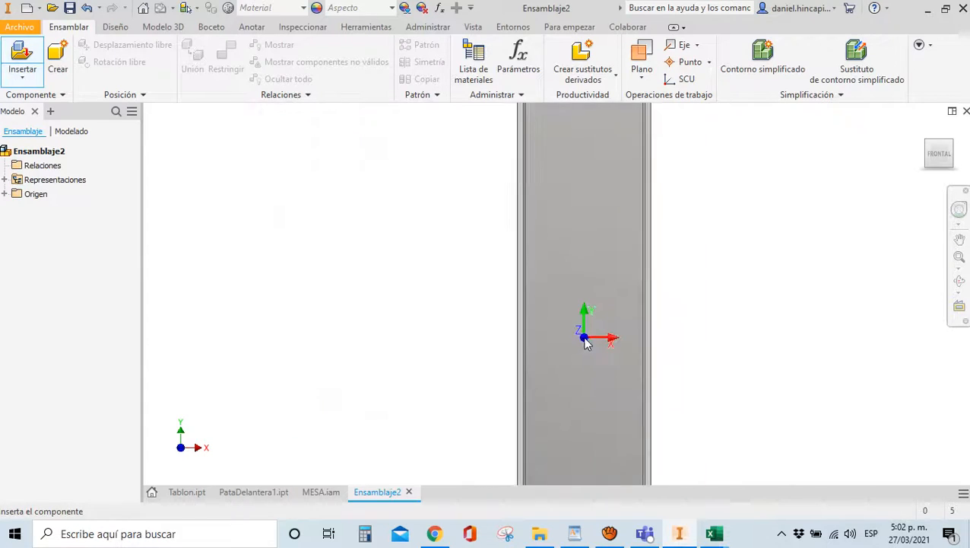
scroll(566, 363, down, 8)
click(566, 363)
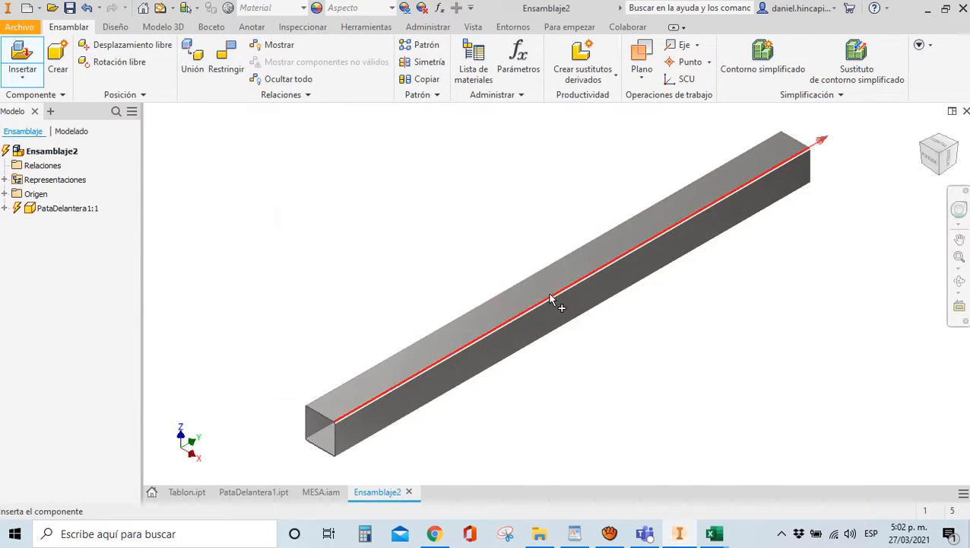
key(Escape)
Update the assembly, return to the home view, and expand its Origen folder
click(160, 8)
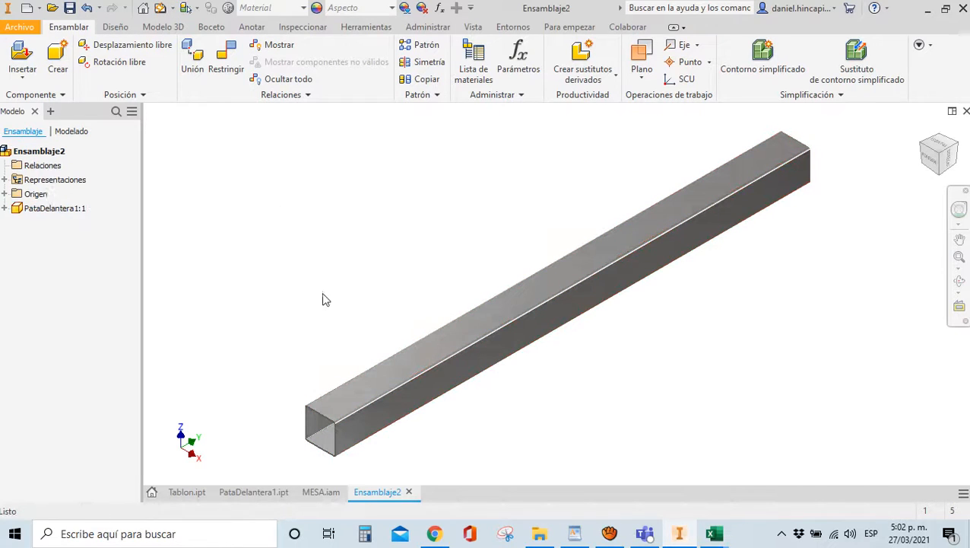
click(709, 232)
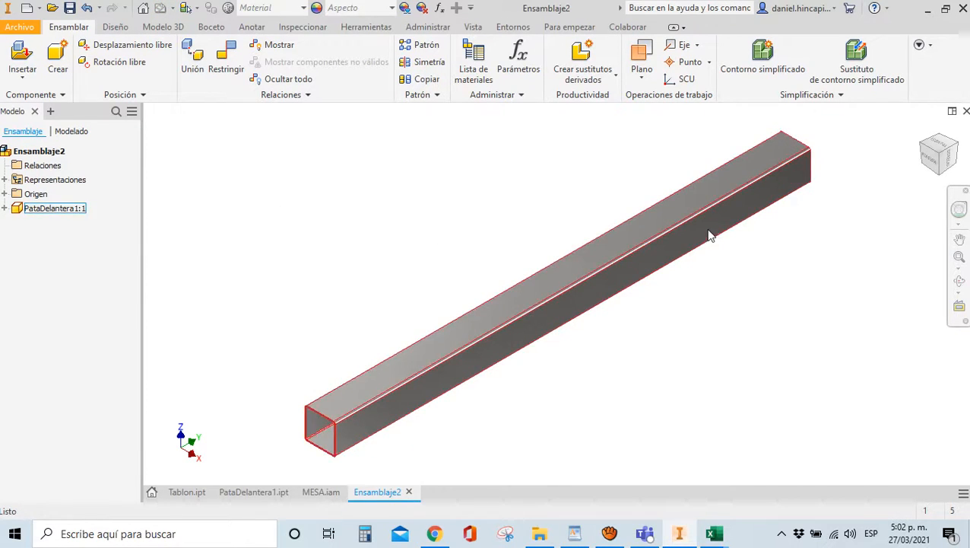
scroll(636, 237, down, 2)
click(915, 148)
click(920, 129)
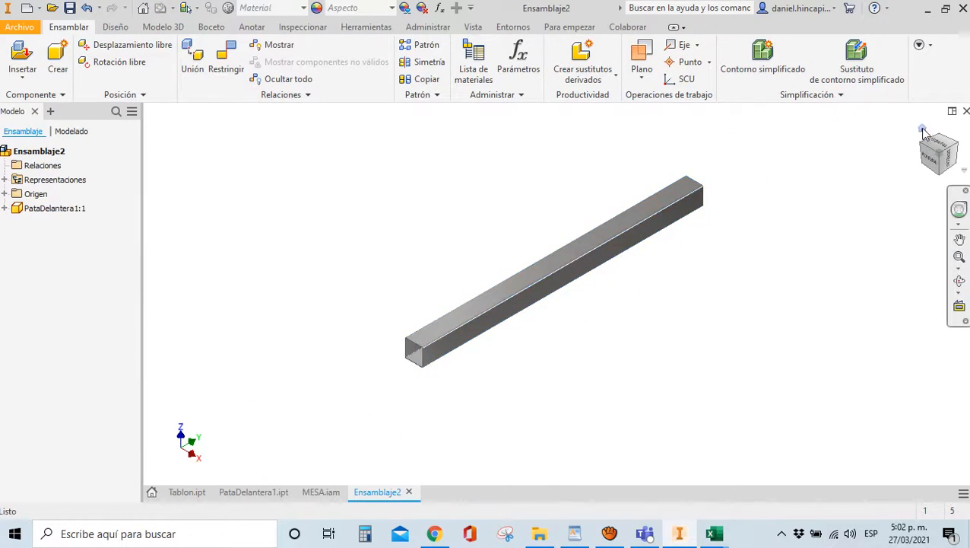
click(5, 194)
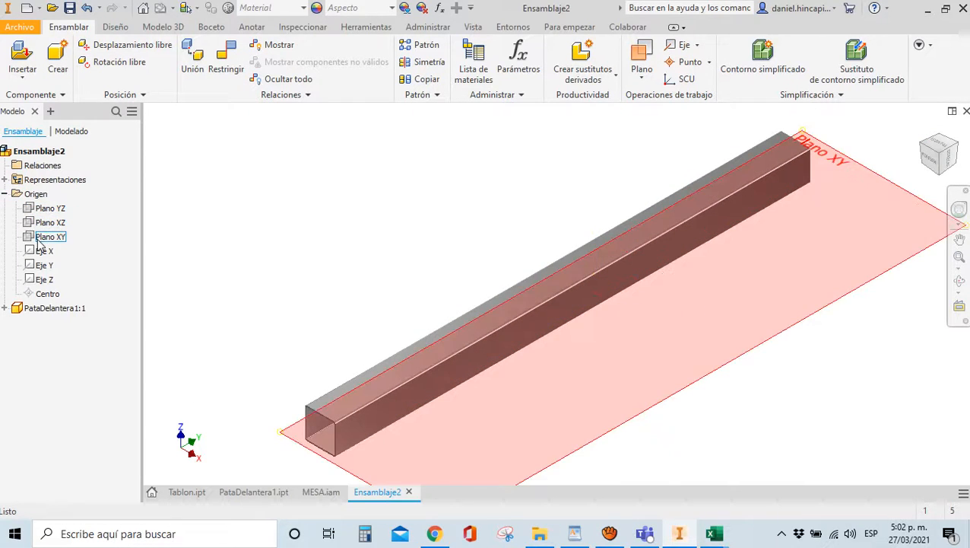
Constrain the leg's end face flush with the assembly's Plano XY
click(44, 236)
key(c)
scroll(229, 297, down, 4)
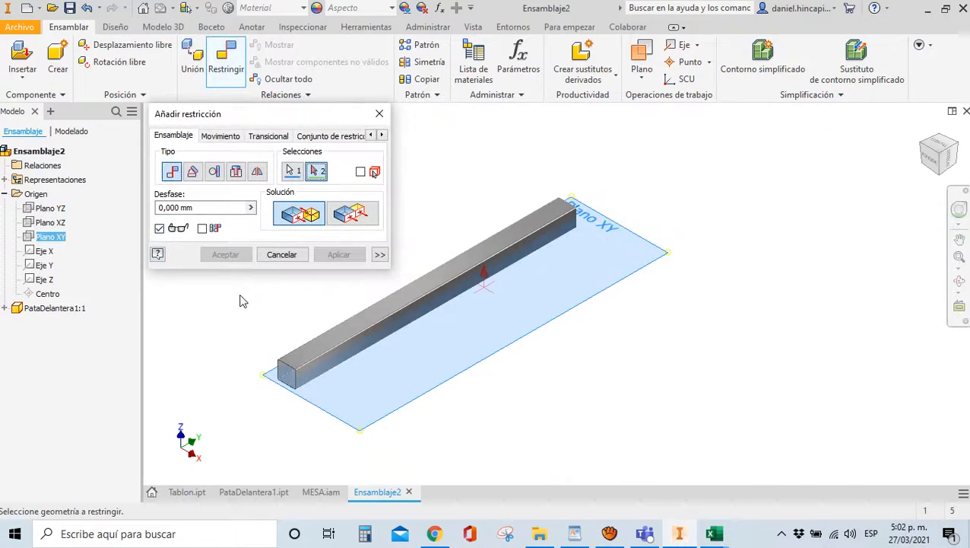
scroll(280, 403, up, 3)
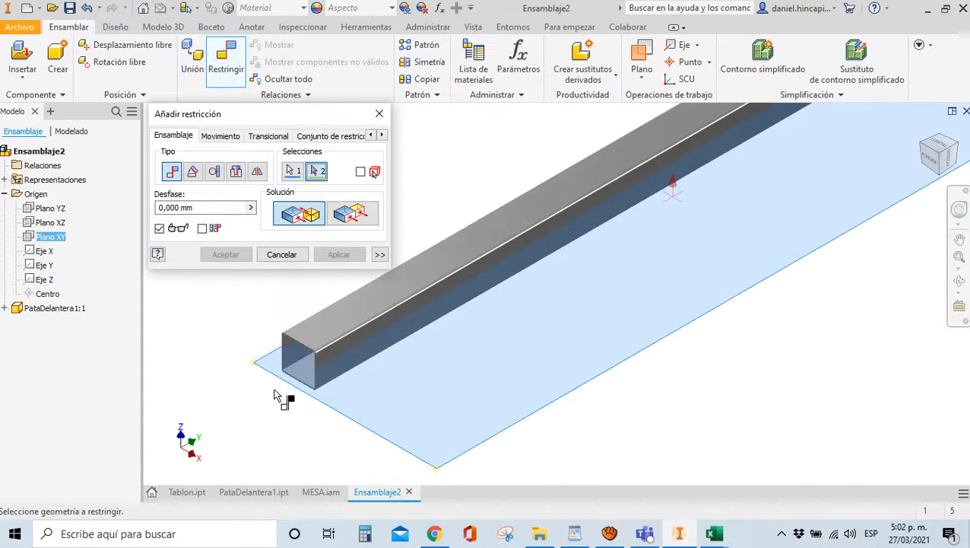
click(350, 213)
scroll(318, 404, up, 3)
click(304, 390)
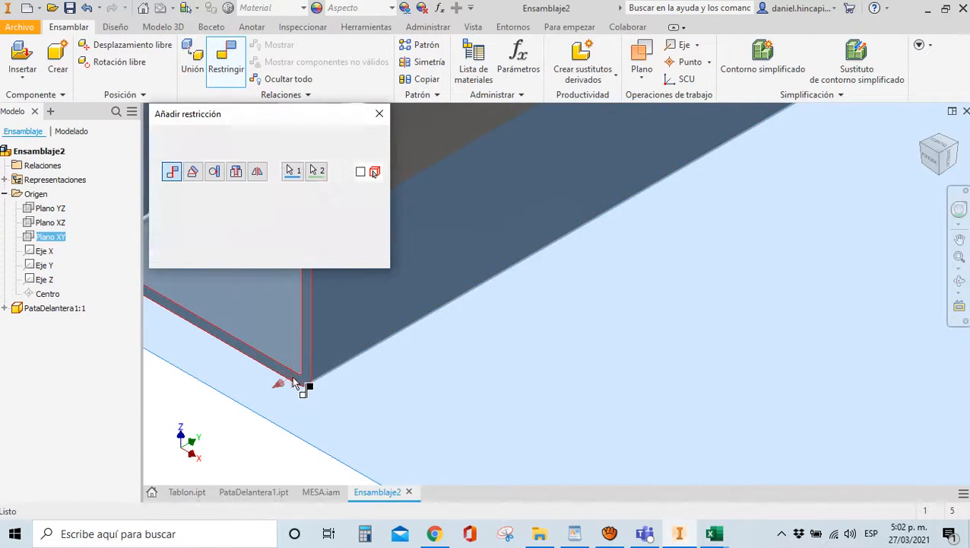
scroll(364, 364, down, 5)
click(339, 256)
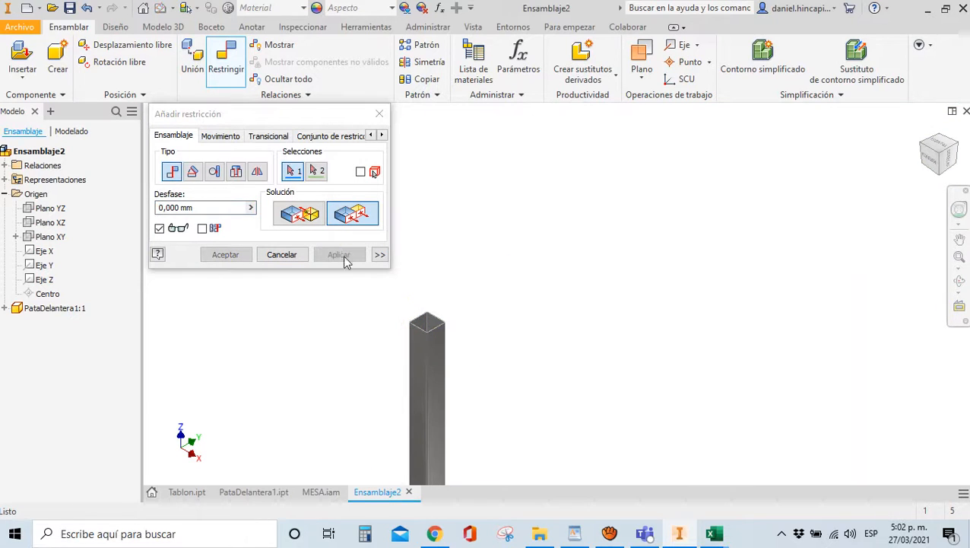
click(381, 114)
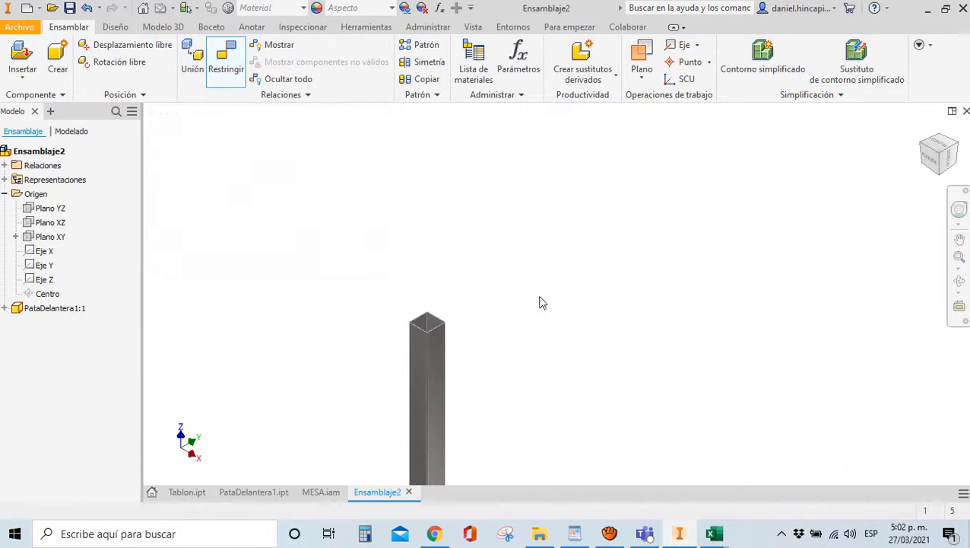
click(923, 131)
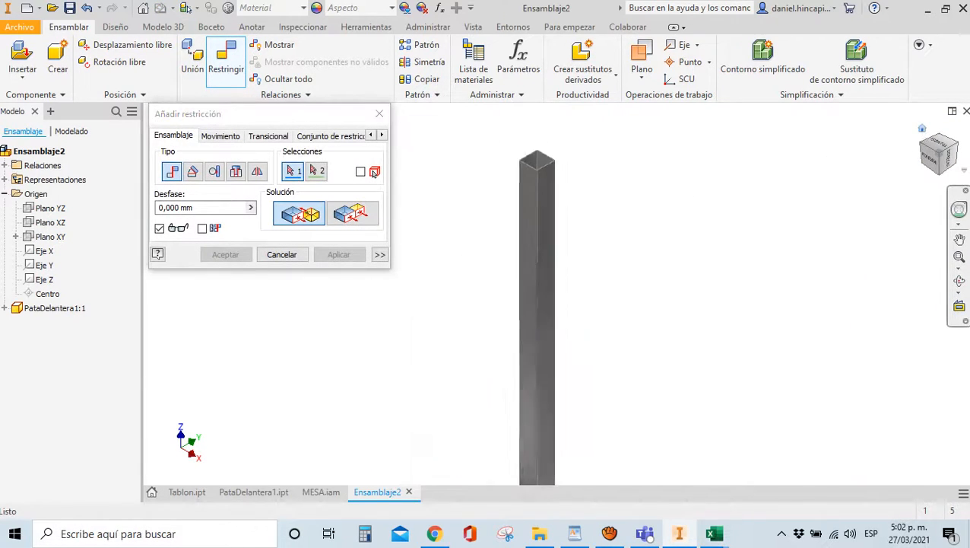
Mate assembly Plano XZ to leg Plano XY and assembly Plano YZ to leg Plano YZ
click(47, 222)
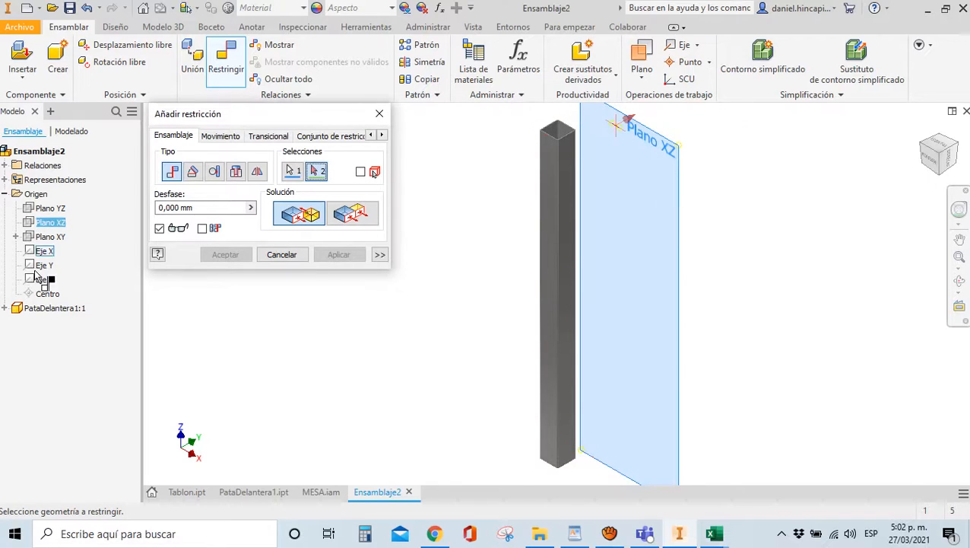
click(5, 308)
click(16, 336)
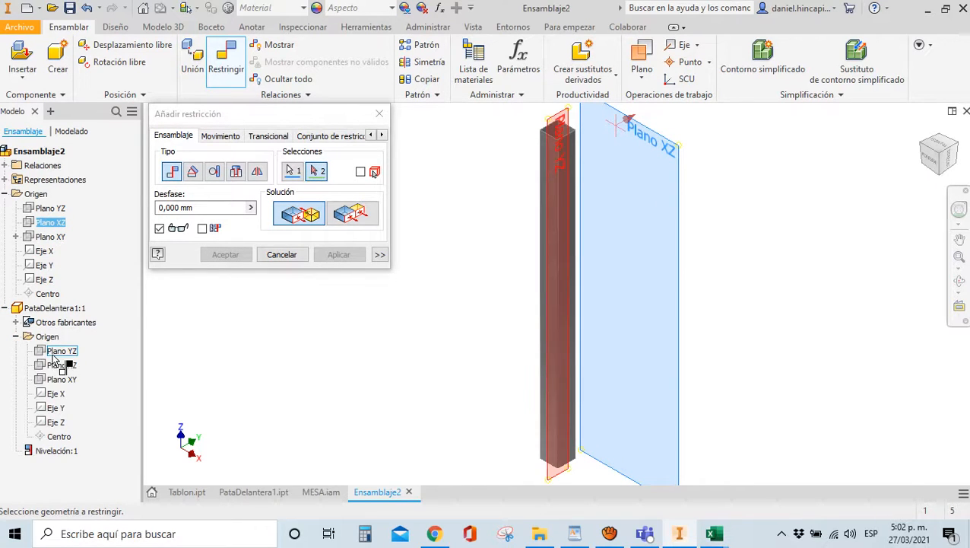
click(57, 380)
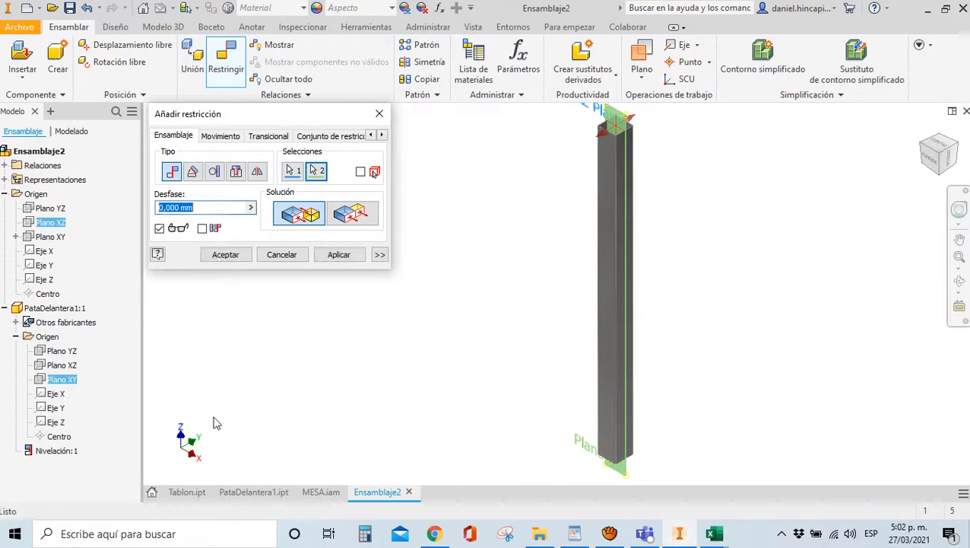
click(337, 258)
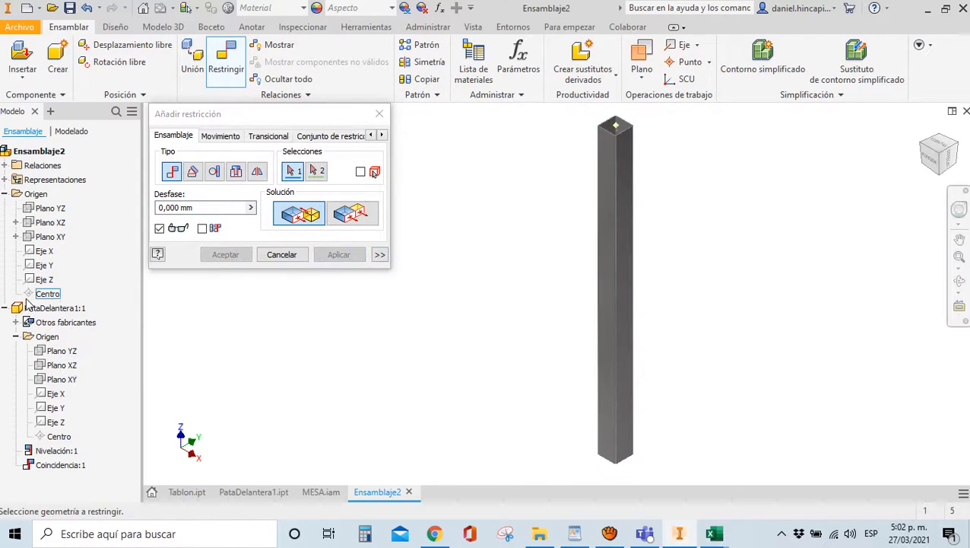
click(48, 209)
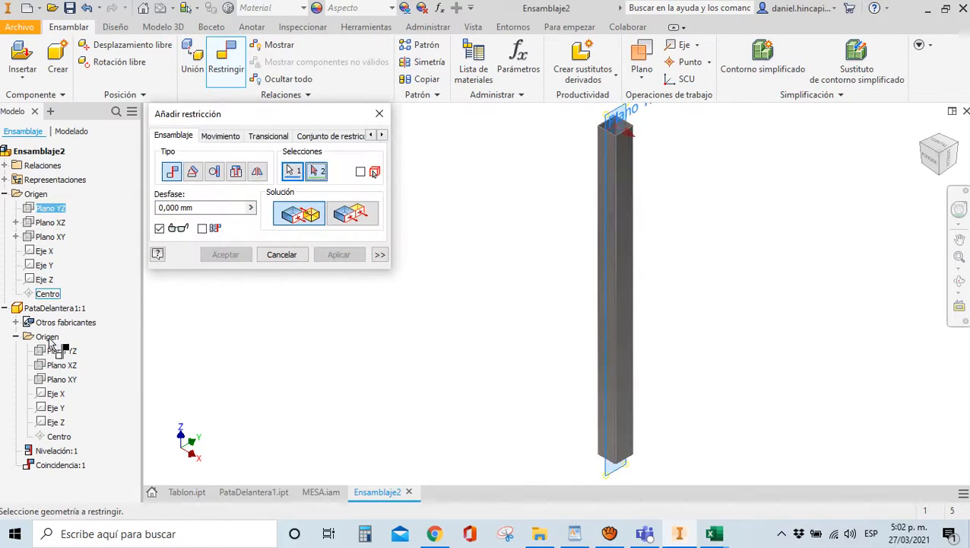
click(58, 354)
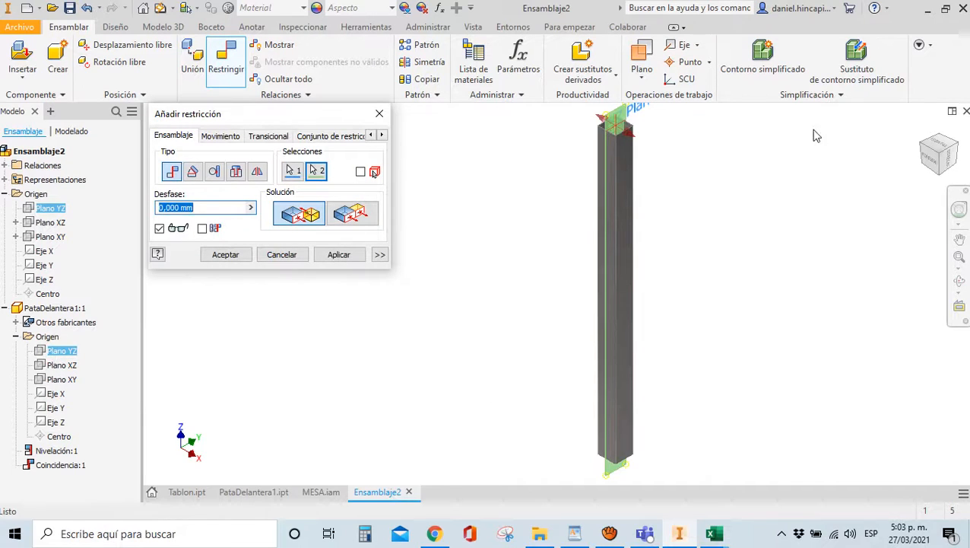
scroll(601, 124, down, 6)
scroll(603, 126, up, 5)
click(240, 259)
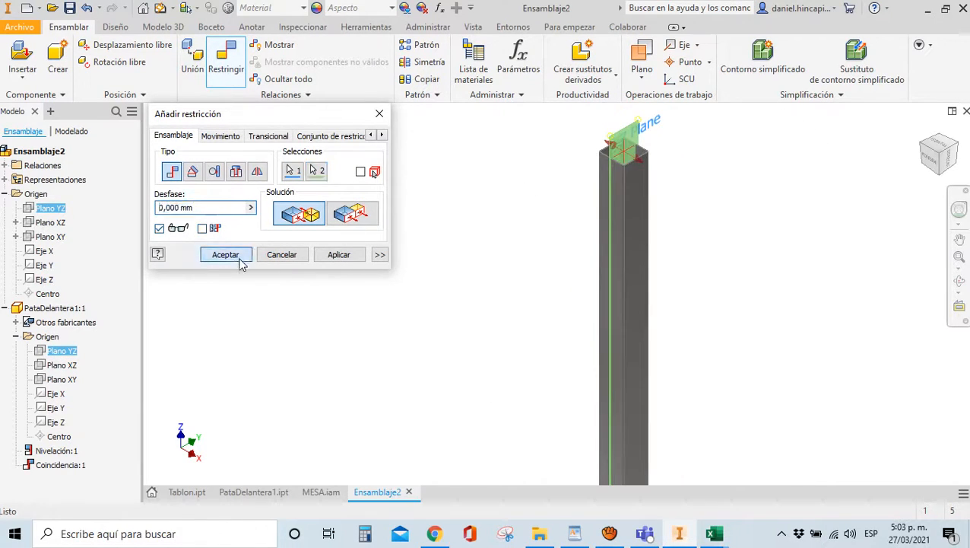
click(647, 221)
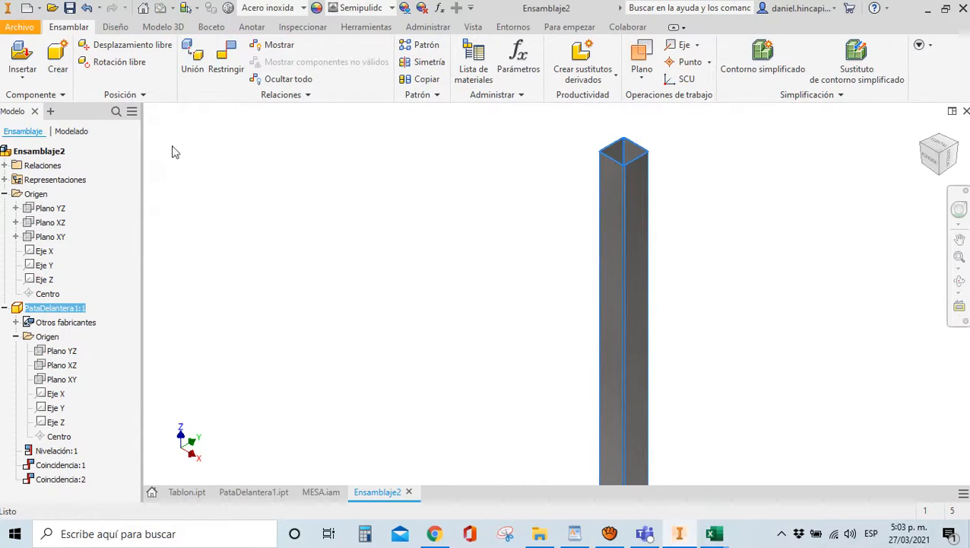
Save the new assembly as PataDelantera1.iam, accepting the save of updated files
key(ctrl+s)
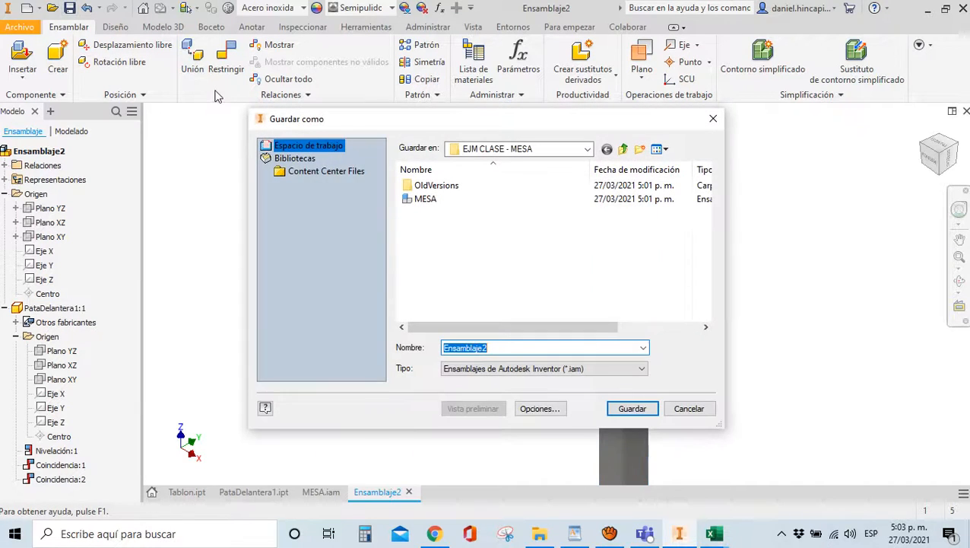
text(Pat)
key(BackSpace)
key(BackSpace)
key(BackSpace)
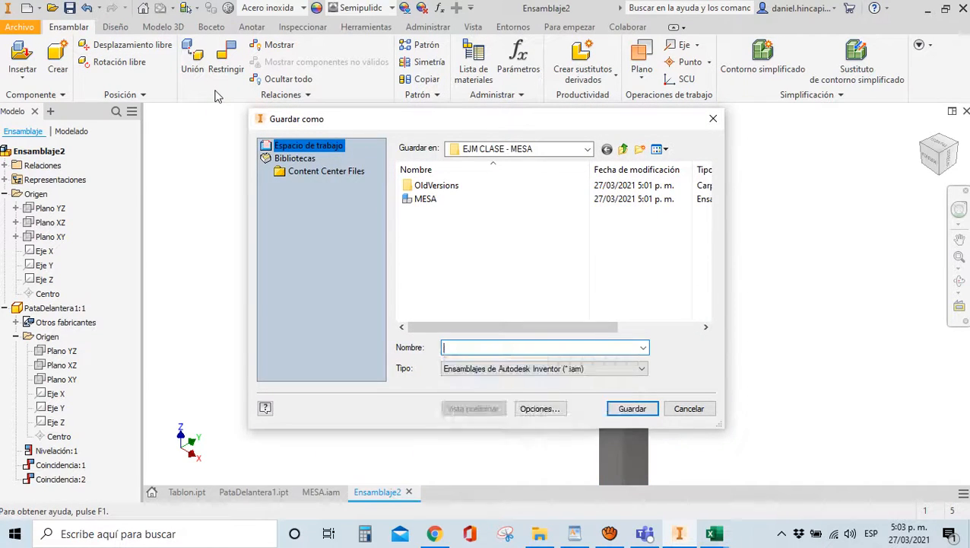
text(Pata)
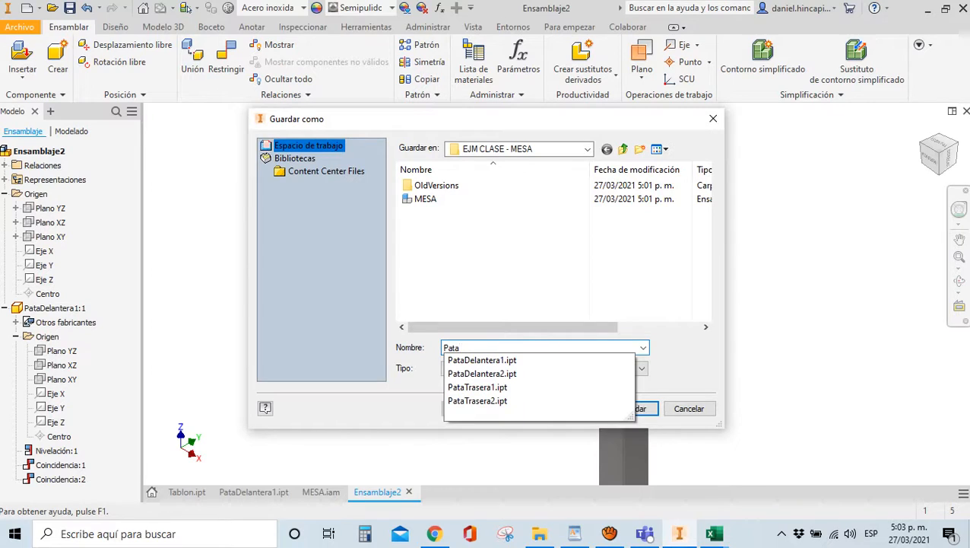
text(Delan)
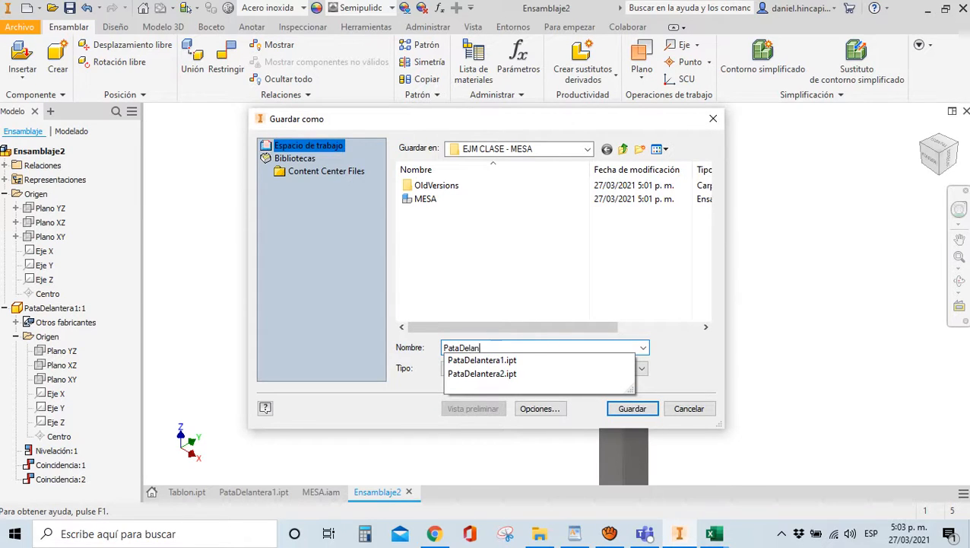
text(tera1)
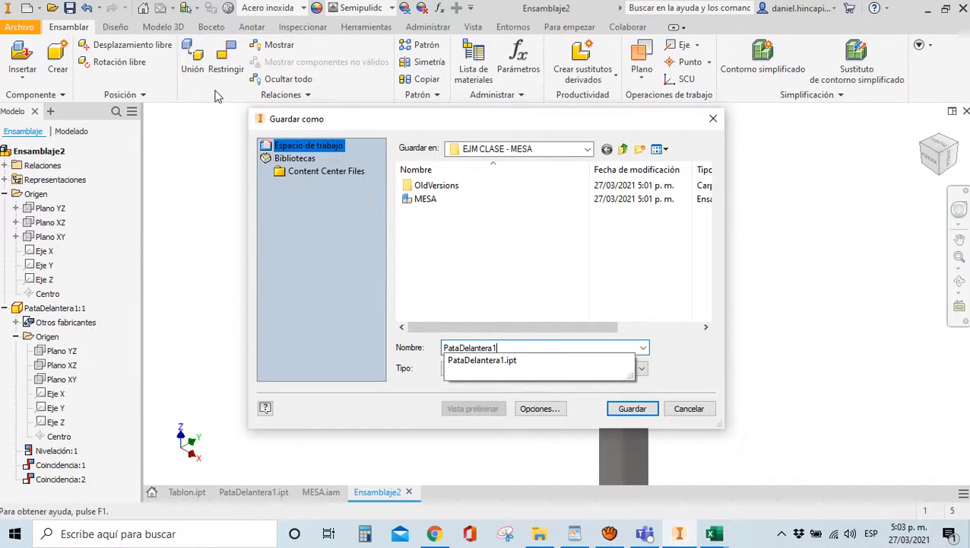
key(Return)
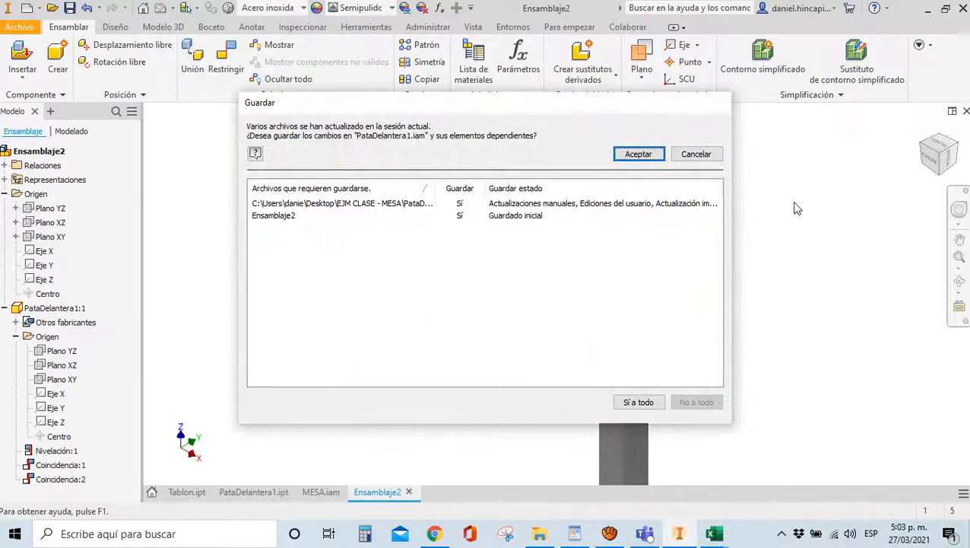
click(640, 160)
click(530, 155)
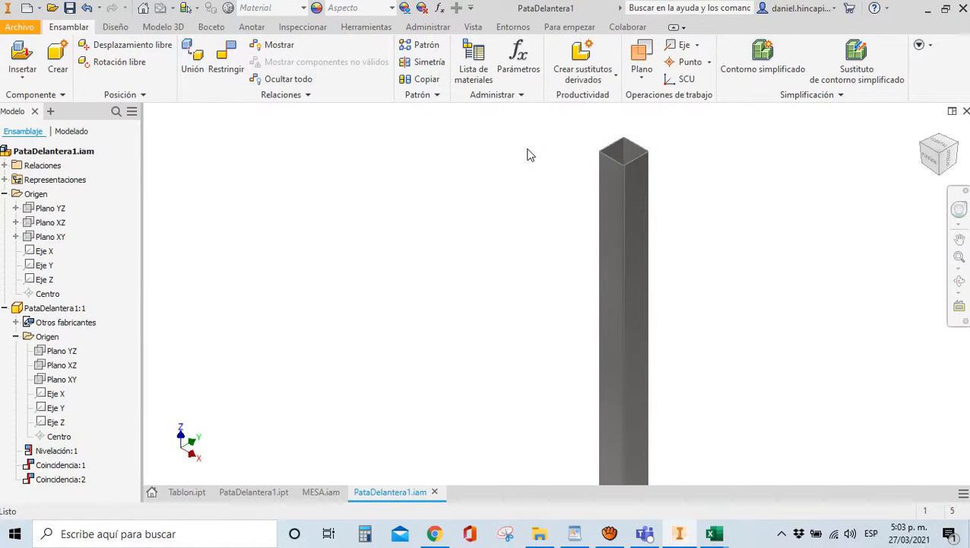
scroll(530, 155, down, 3)
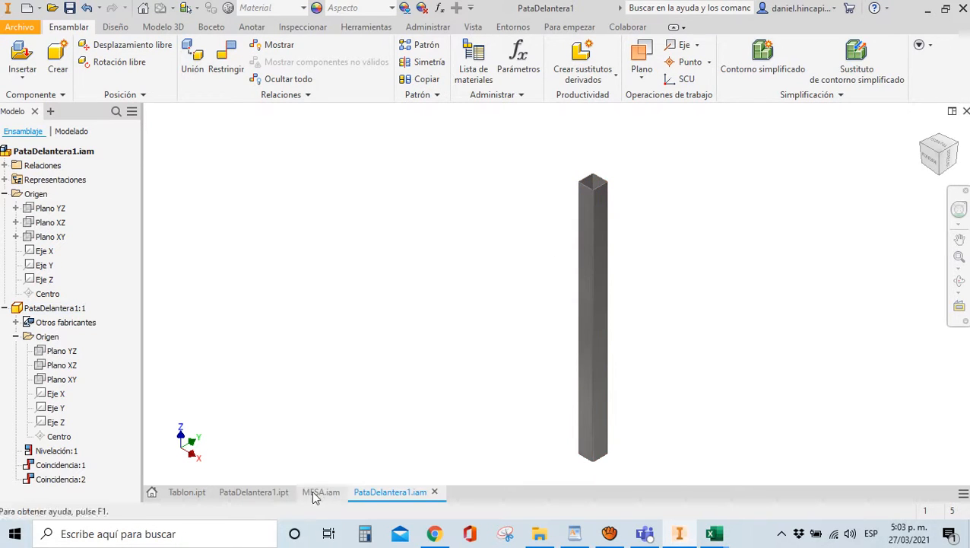
click(318, 492)
drag(939, 152, 939, 460)
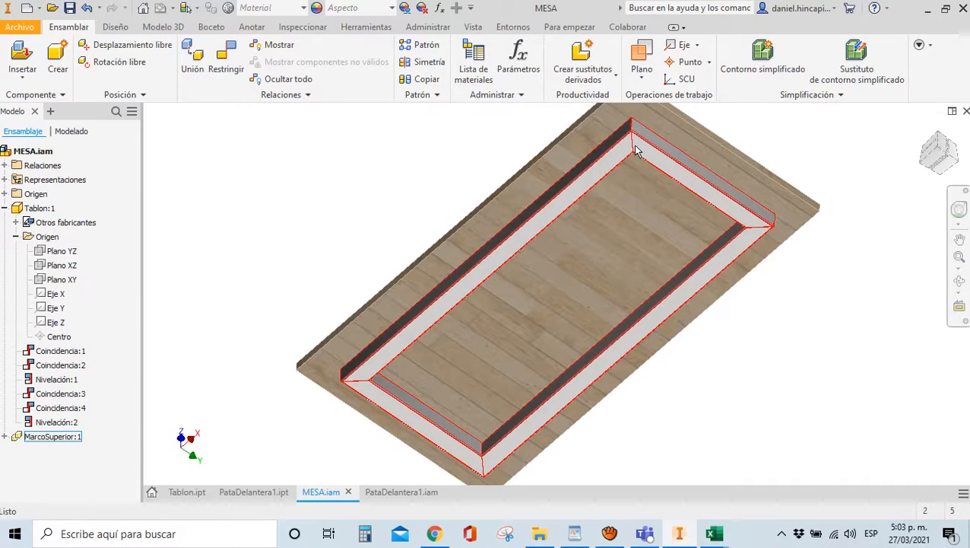
click(392, 493)
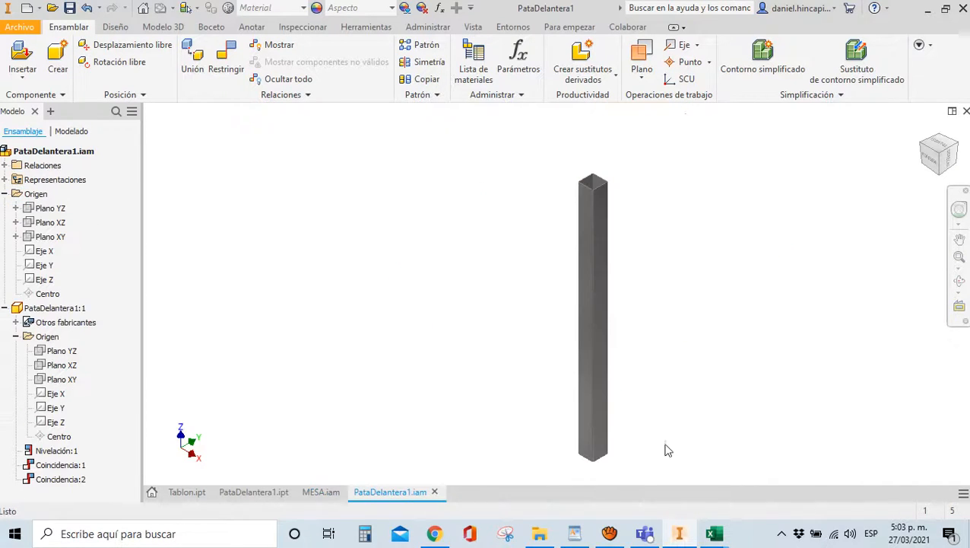
drag(940, 153, 940, 104)
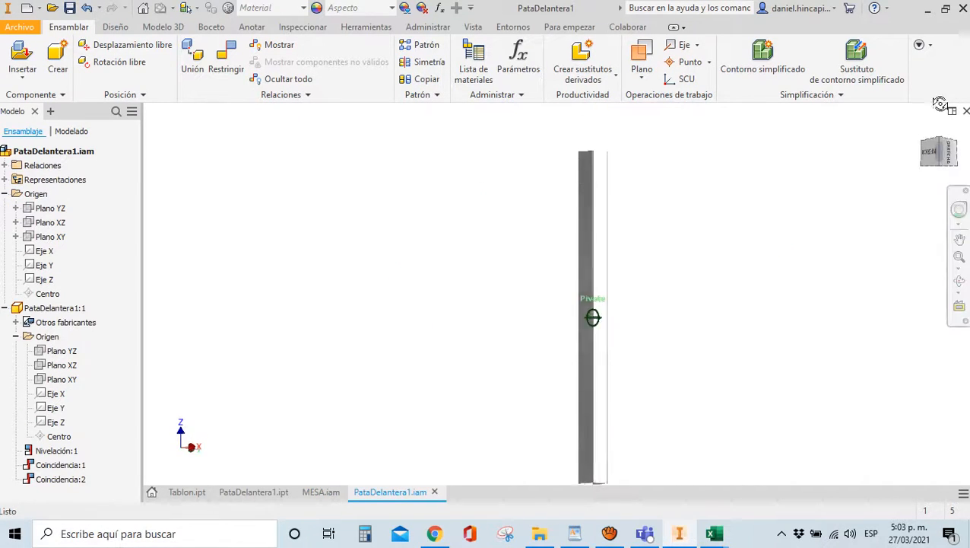
scroll(561, 467, up, 6)
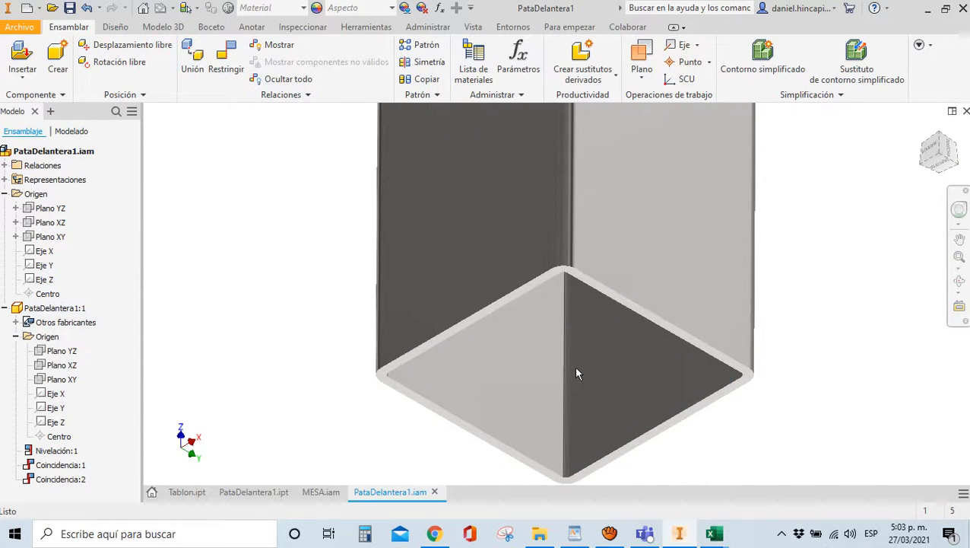
click(391, 385)
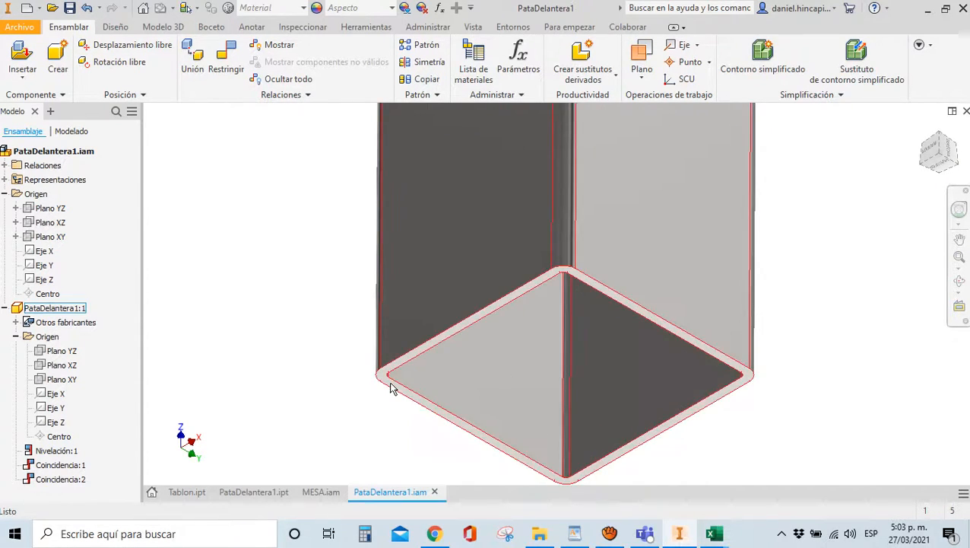
scroll(468, 296, up, 3)
scroll(527, 260, down, 3)
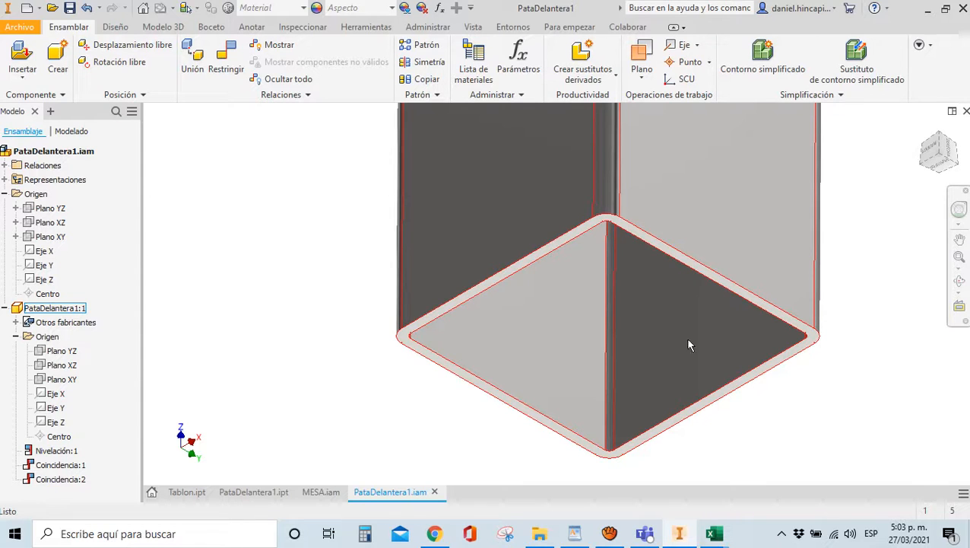
click(85, 150)
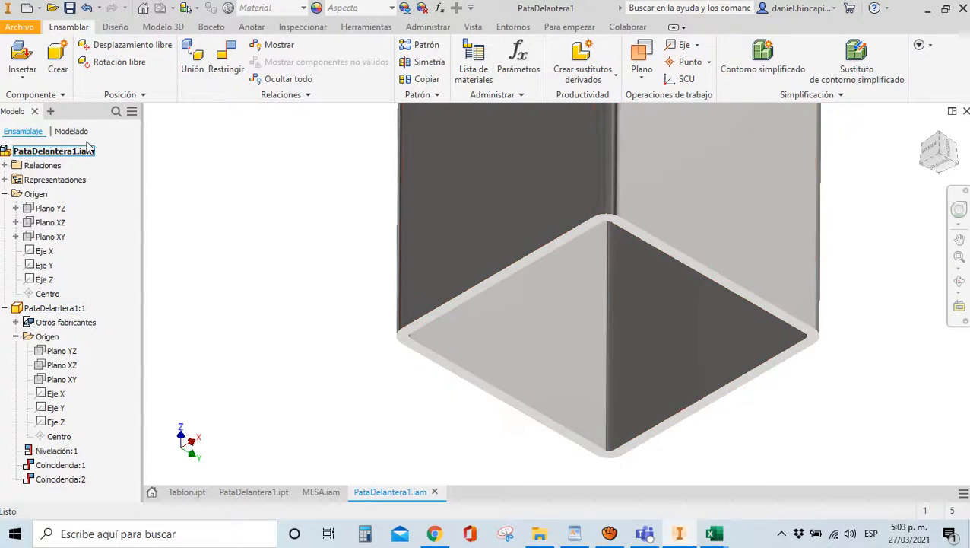
Create a new Normal.ipt part and save it as TapaPata
click(27, 9)
click(499, 152)
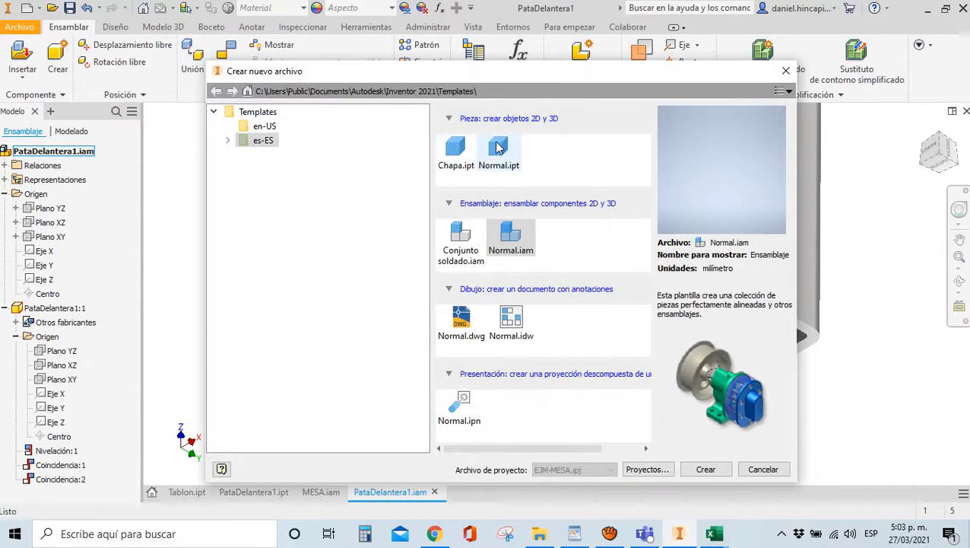
click(702, 469)
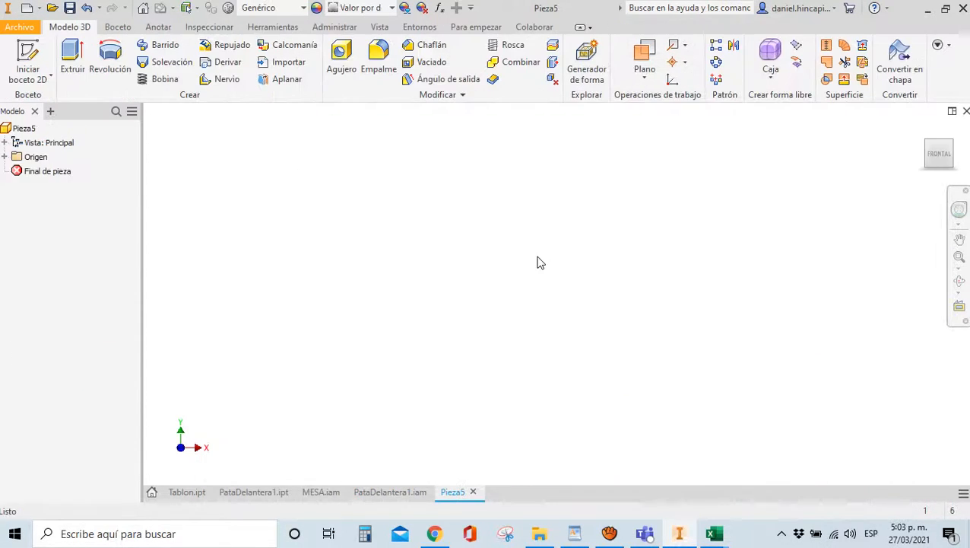
click(69, 7)
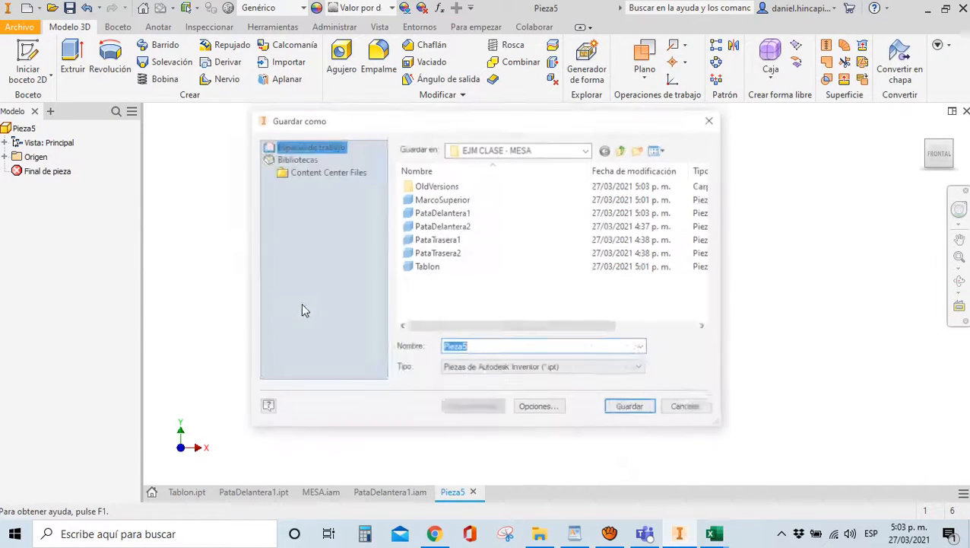
text(TapaPata)
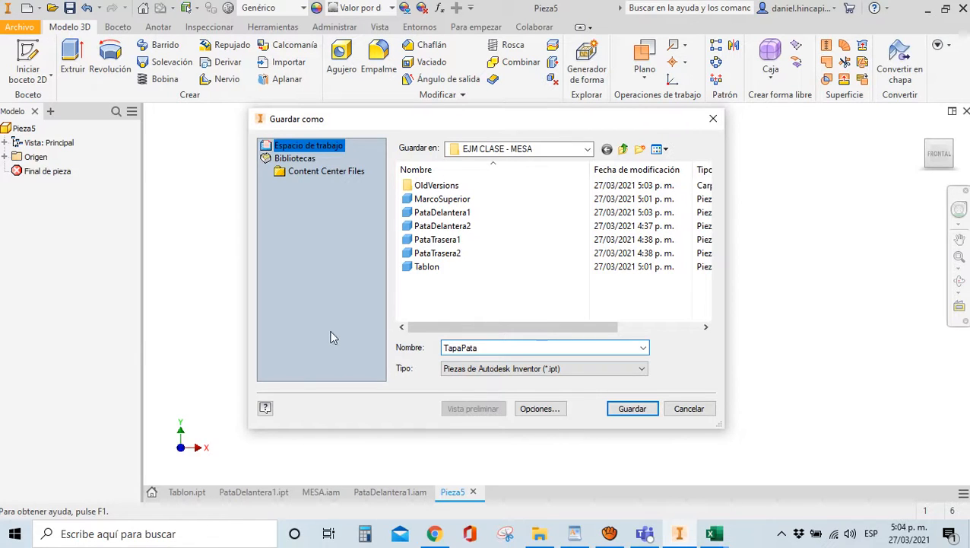
key(Return)
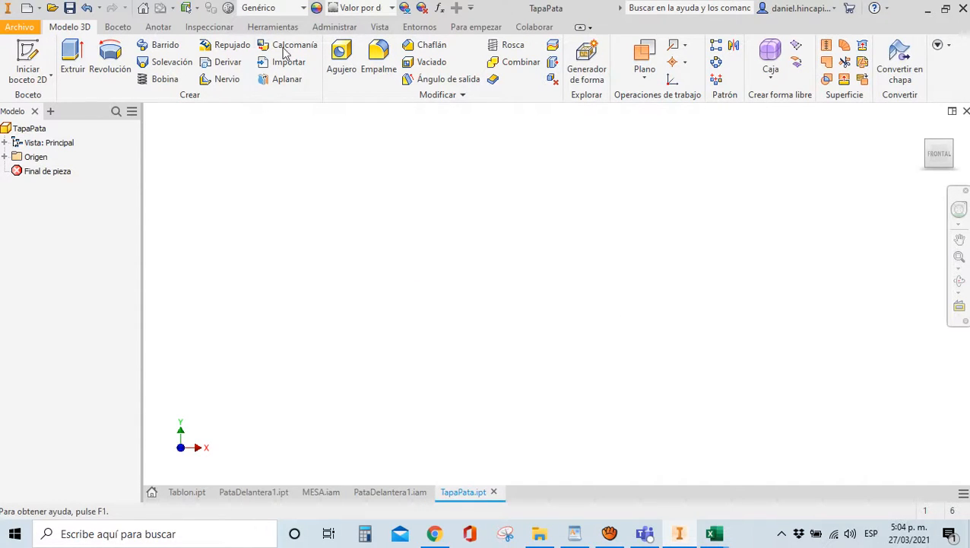
Link the PARAMETROS spreadsheet into the part's parameters table
click(328, 29)
click(172, 65)
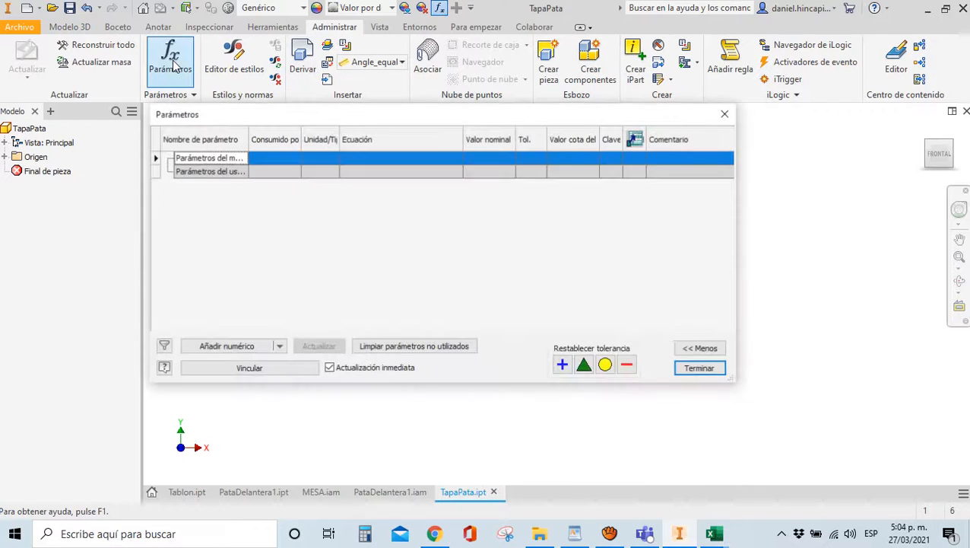
click(238, 365)
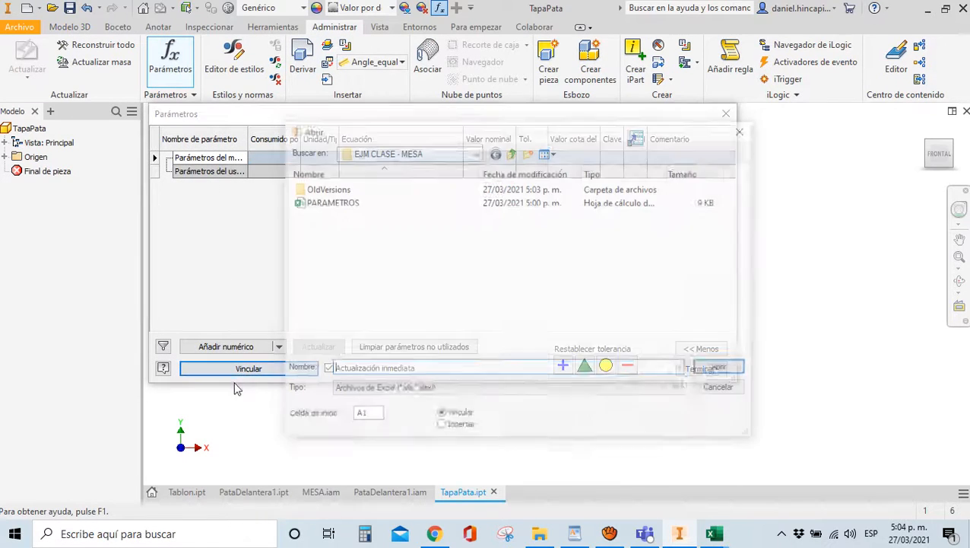
click(319, 203)
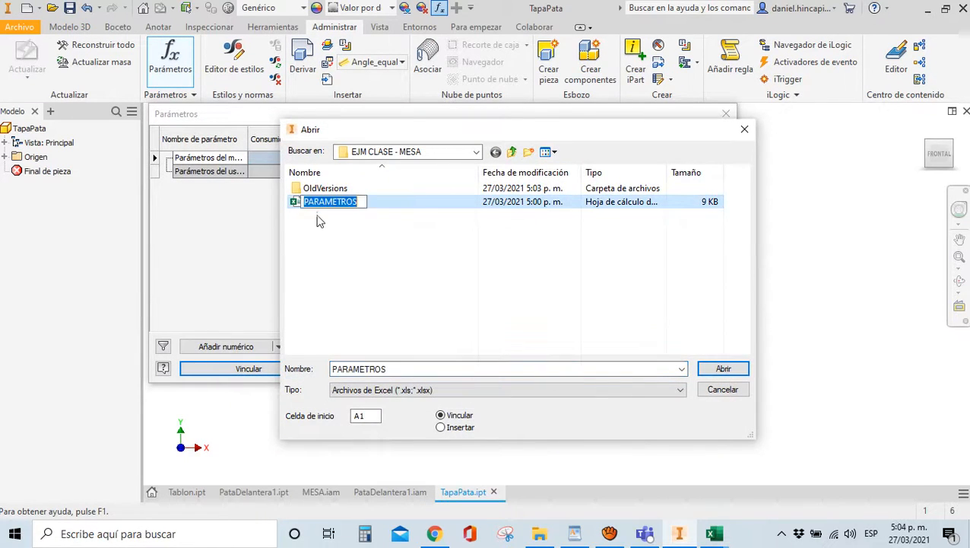
double_click(320, 204)
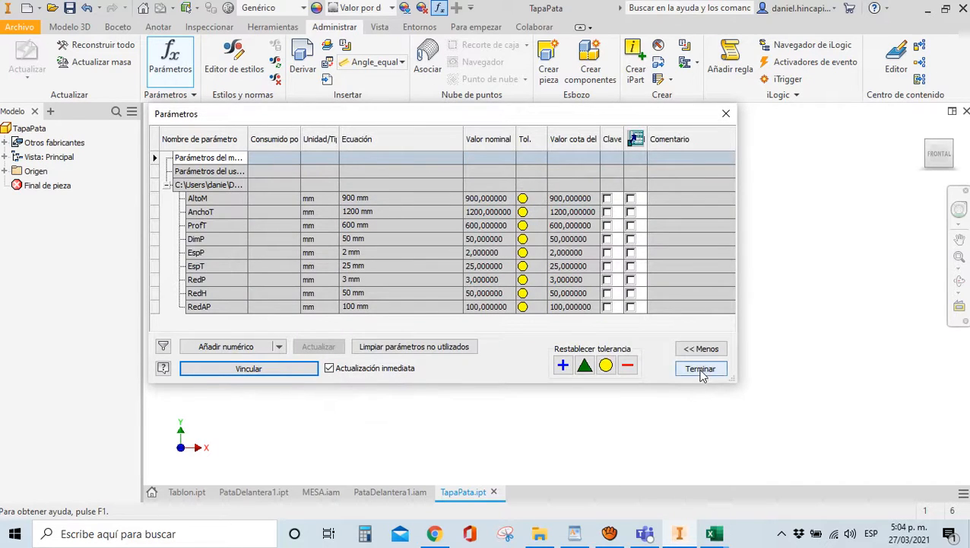
click(699, 368)
click(69, 27)
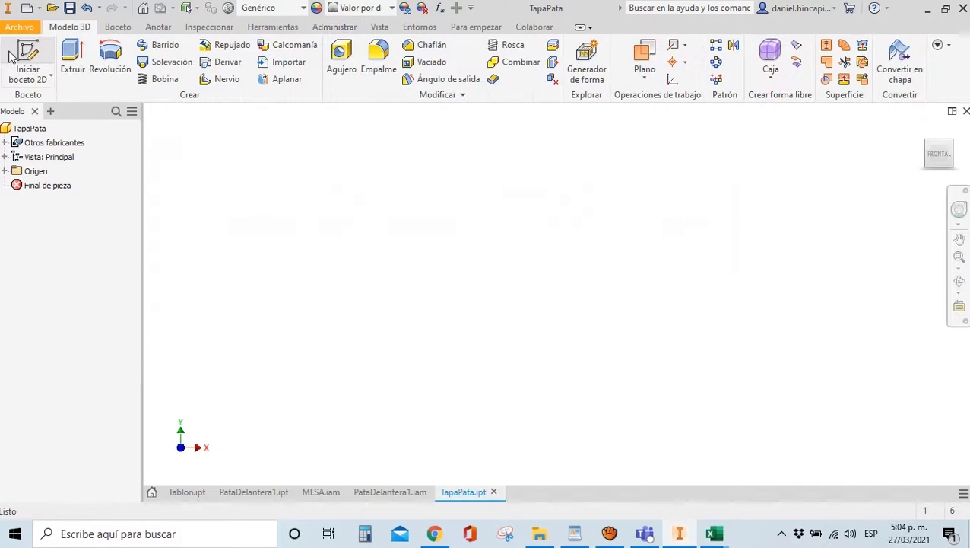
Sketch a centred square on the horizontal origin plane with its width set to DimTapa
click(28, 59)
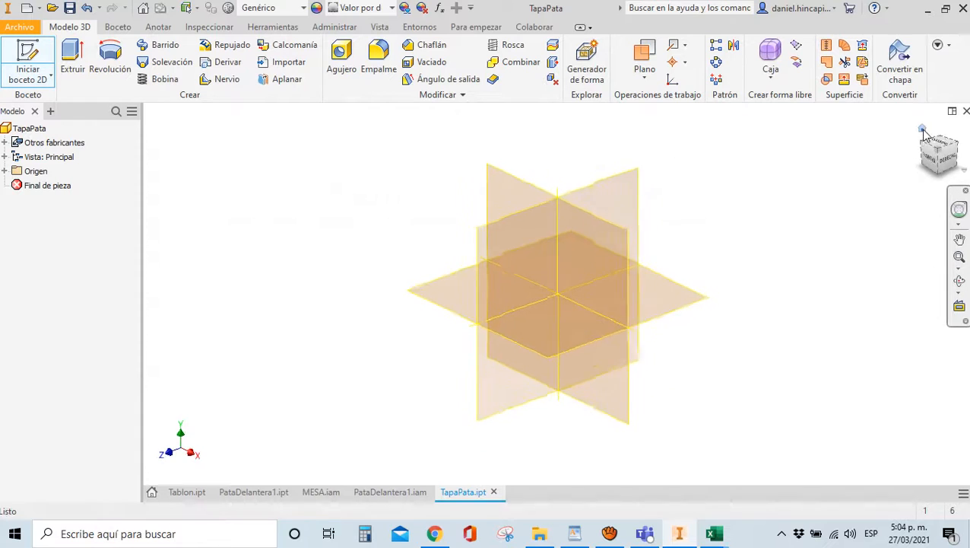
click(459, 291)
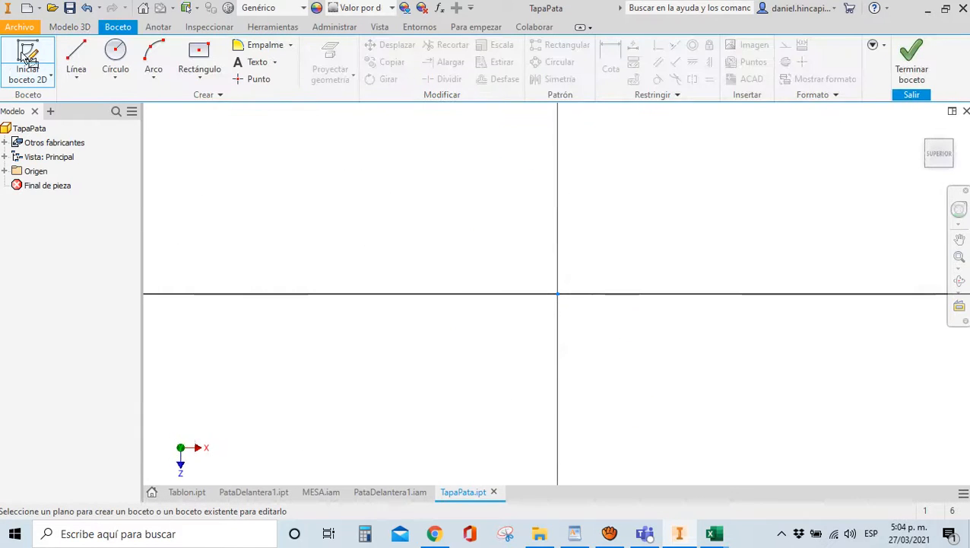
click(199, 52)
click(557, 293)
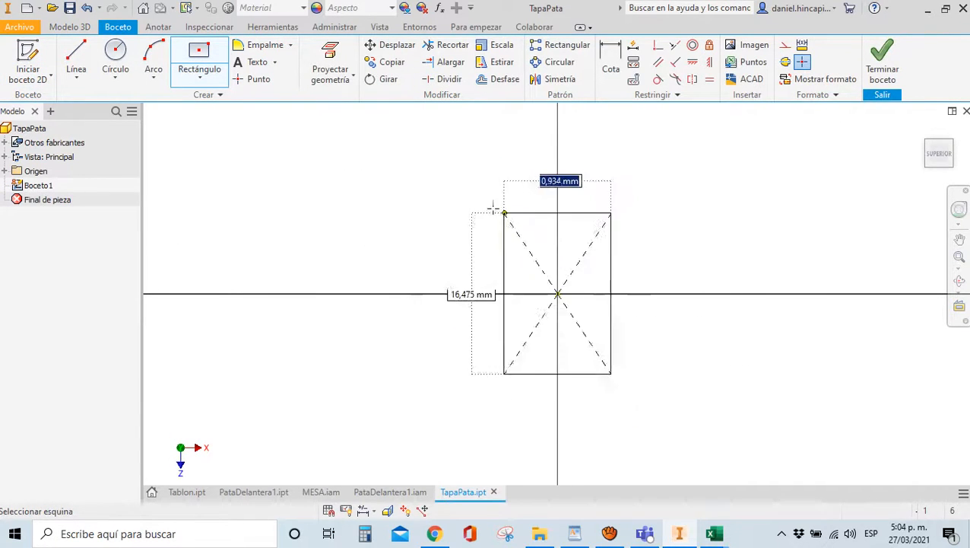
click(444, 175)
click(708, 81)
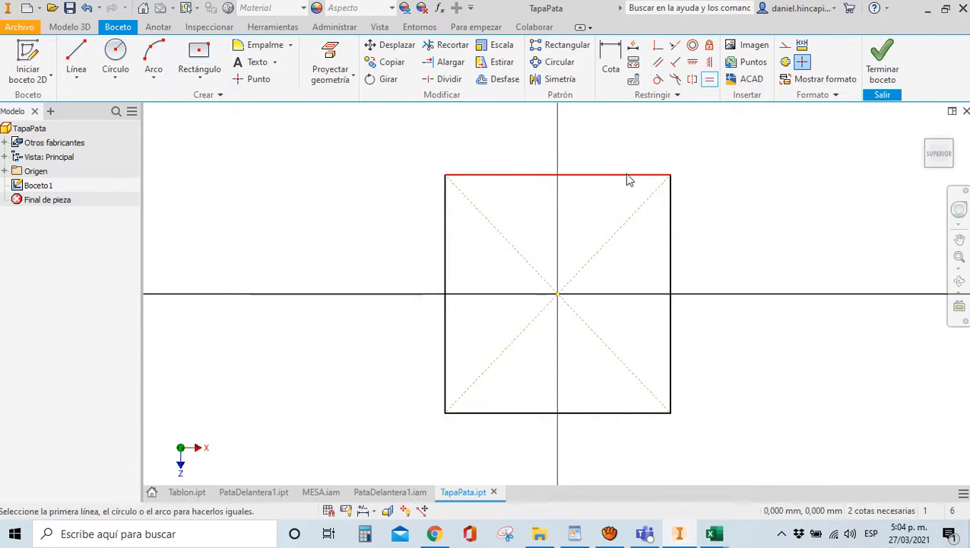
click(626, 176)
click(671, 219)
key(d)
click(608, 178)
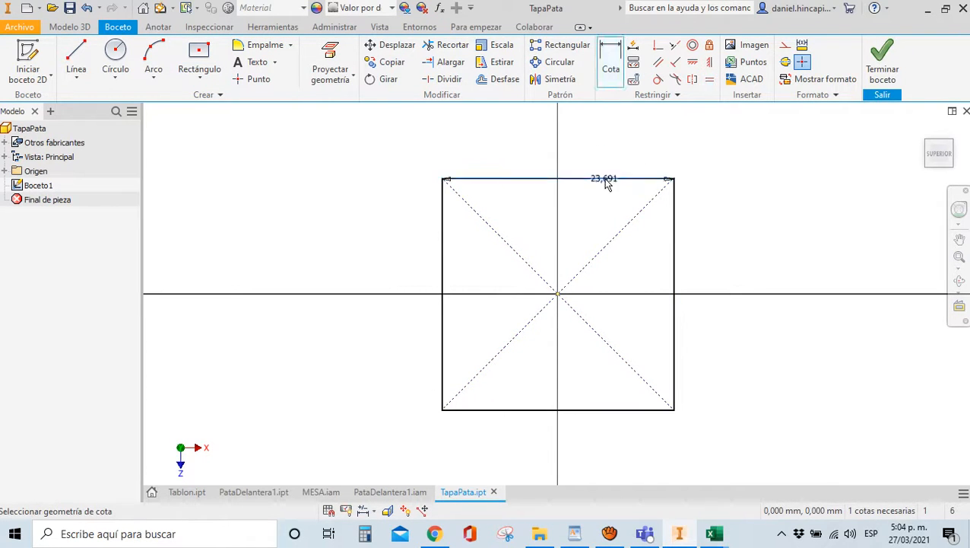
click(608, 146)
text(DimTapa)
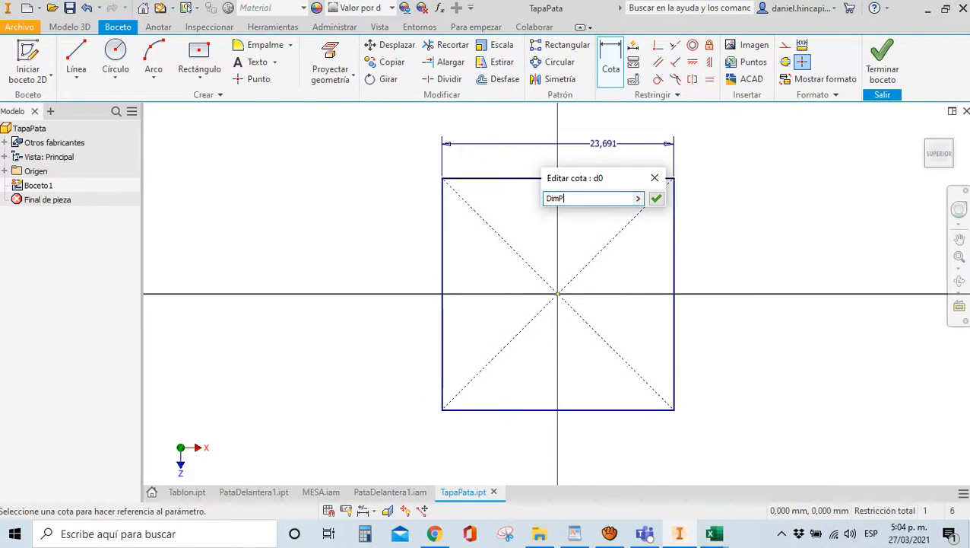
key(Return)
Fillet all four corners of the square with radius RedP
scroll(546, 308, down, 4)
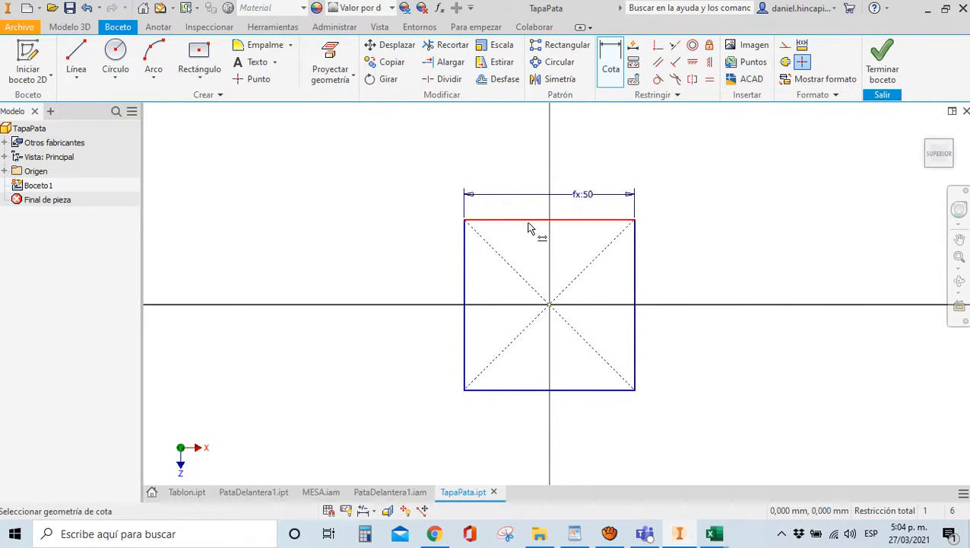
click(258, 44)
scroll(485, 210, up, 3)
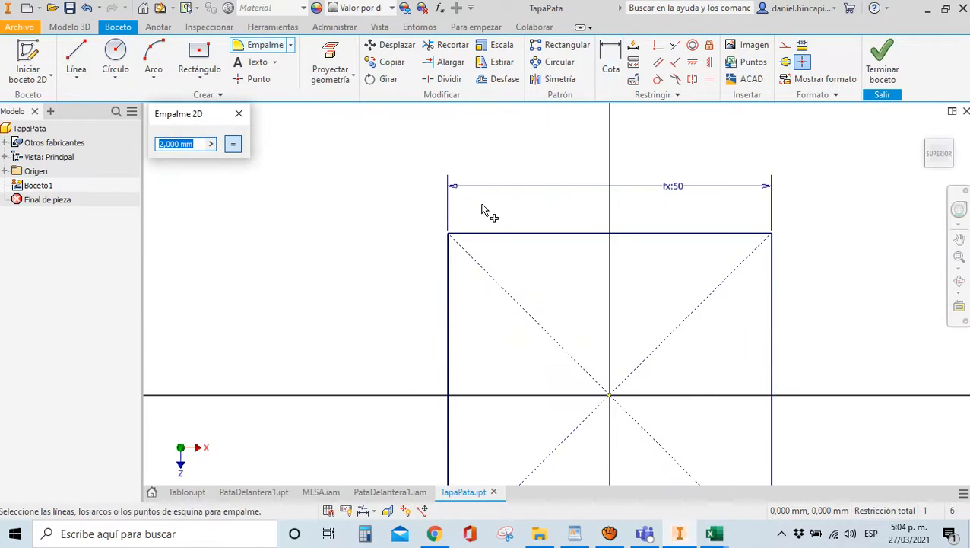
text(RedP)
click(449, 260)
click(461, 233)
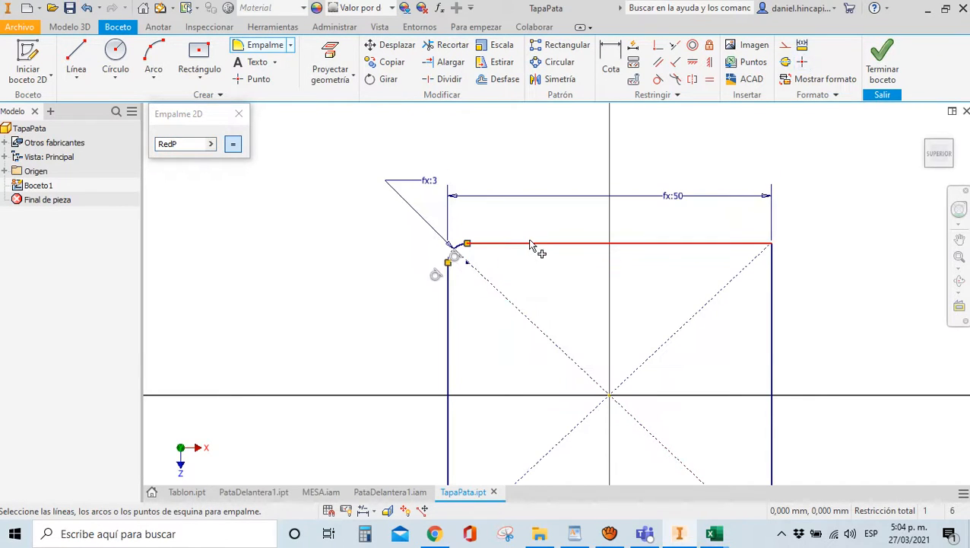
click(531, 243)
click(774, 277)
scroll(753, 308, down, 2)
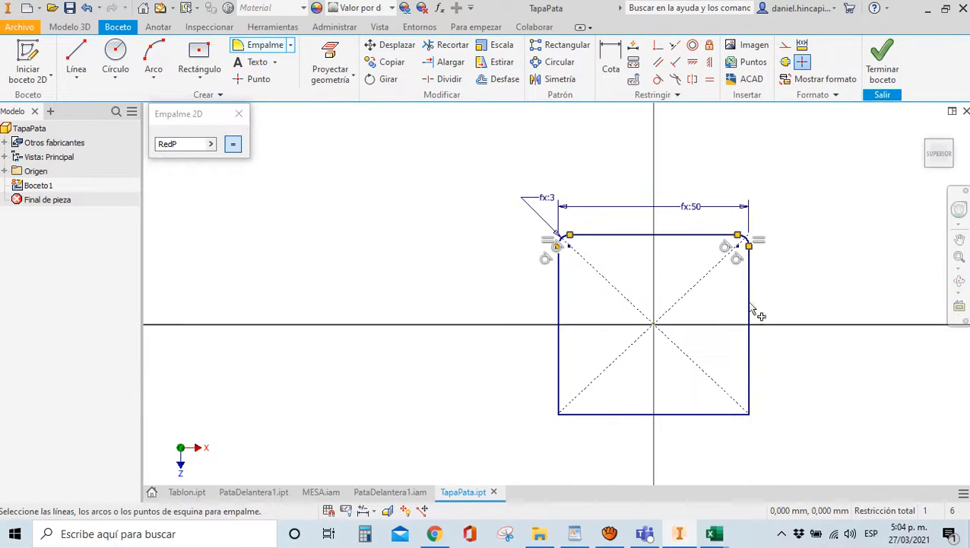
click(751, 321)
click(730, 417)
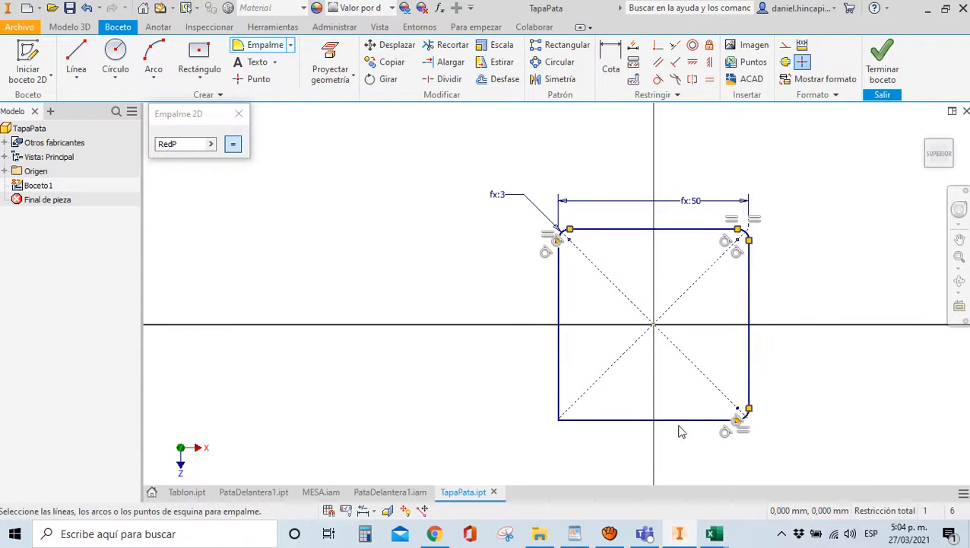
click(684, 420)
click(556, 401)
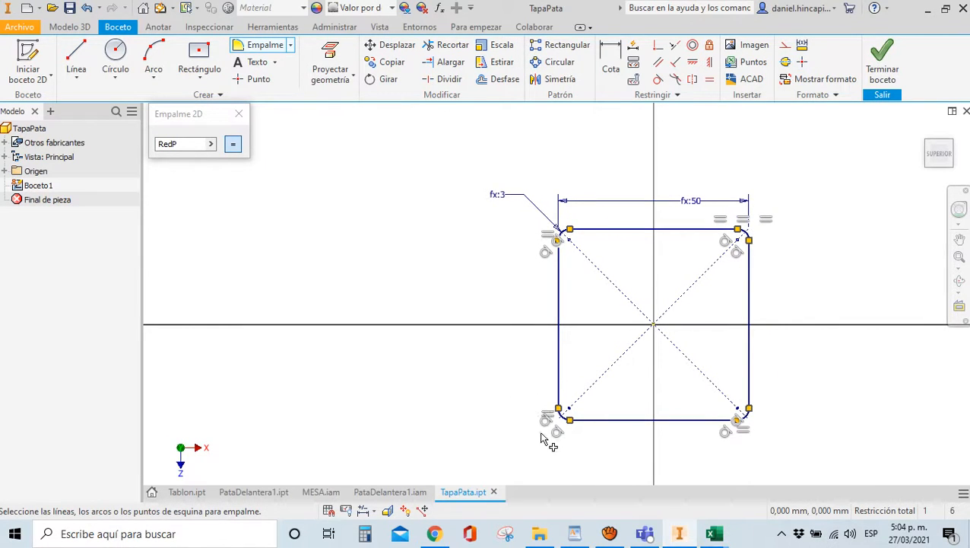
scroll(650, 382, up, 3)
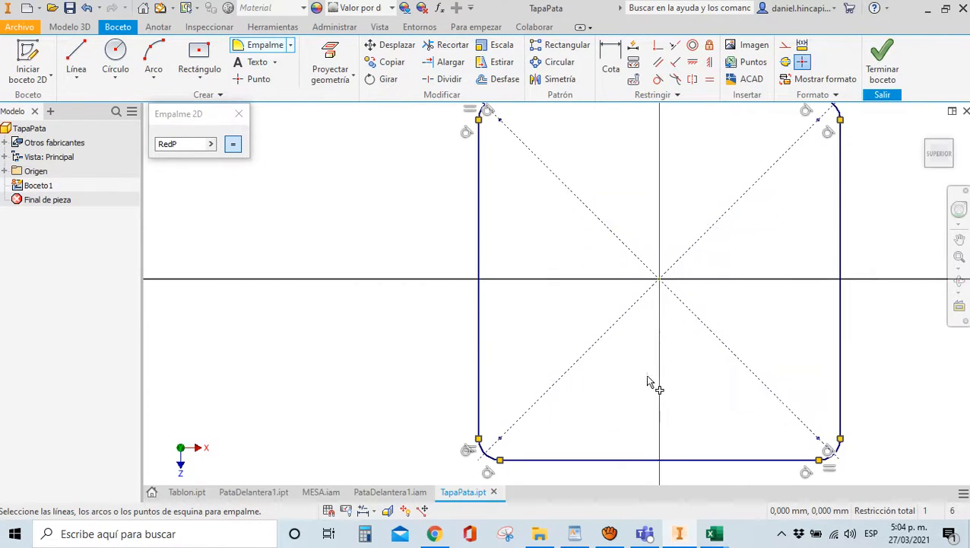
click(239, 114)
scroll(298, 220, down, 2)
Draw a circle centred on the sketch origin
click(115, 57)
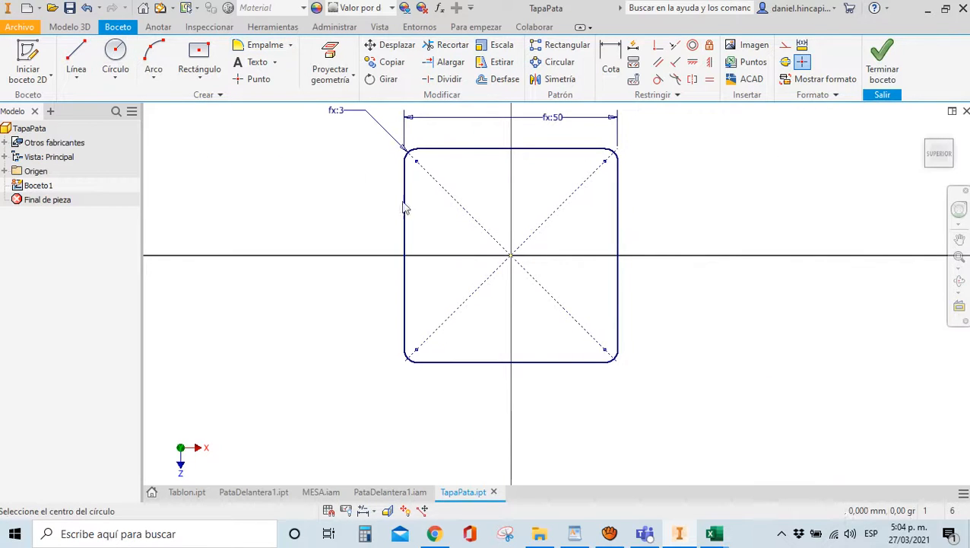
scroll(513, 257, up, 3)
click(516, 260)
click(516, 196)
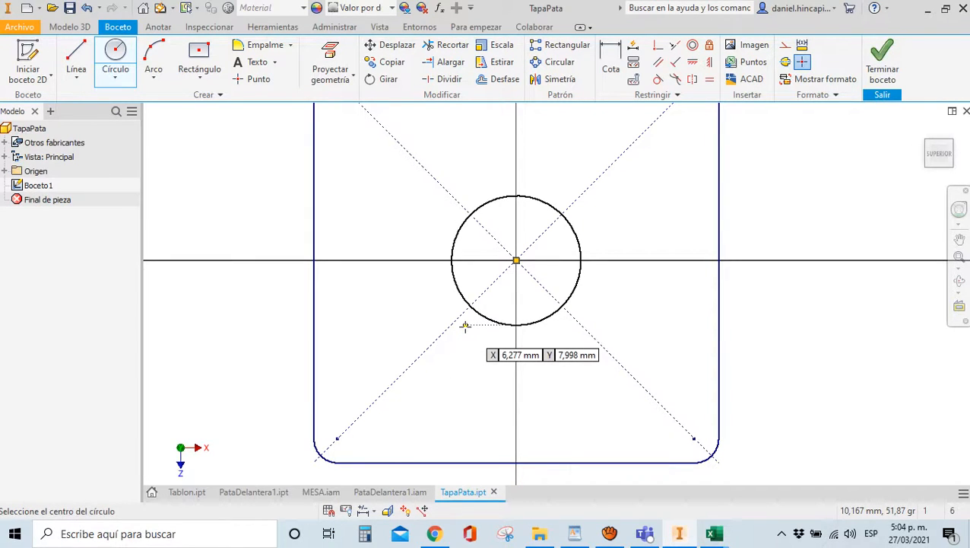
Add parameter DroscaPie with value 10 in row 10 of PARAMETROS and save the workbook
mouse_move(714, 533)
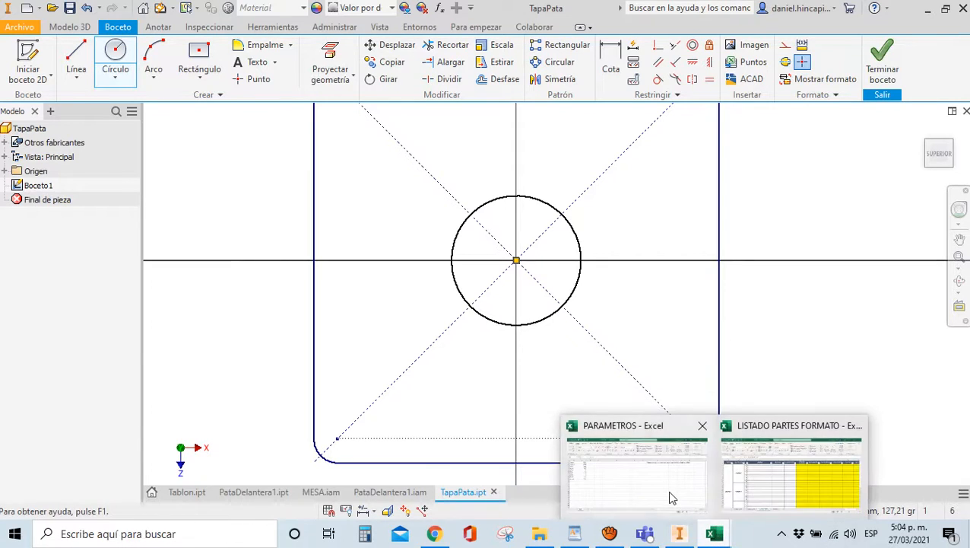
click(666, 490)
click(46, 296)
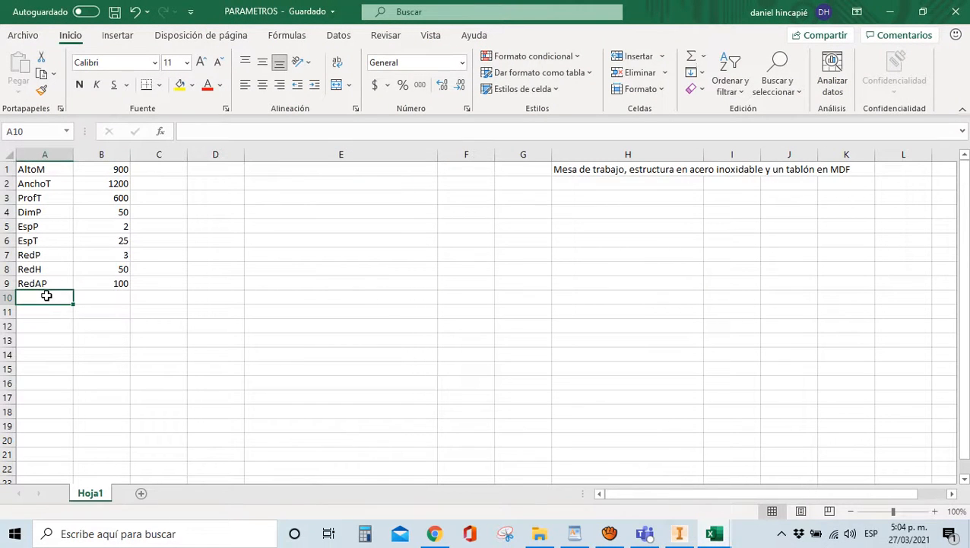
text(DroscaPie)
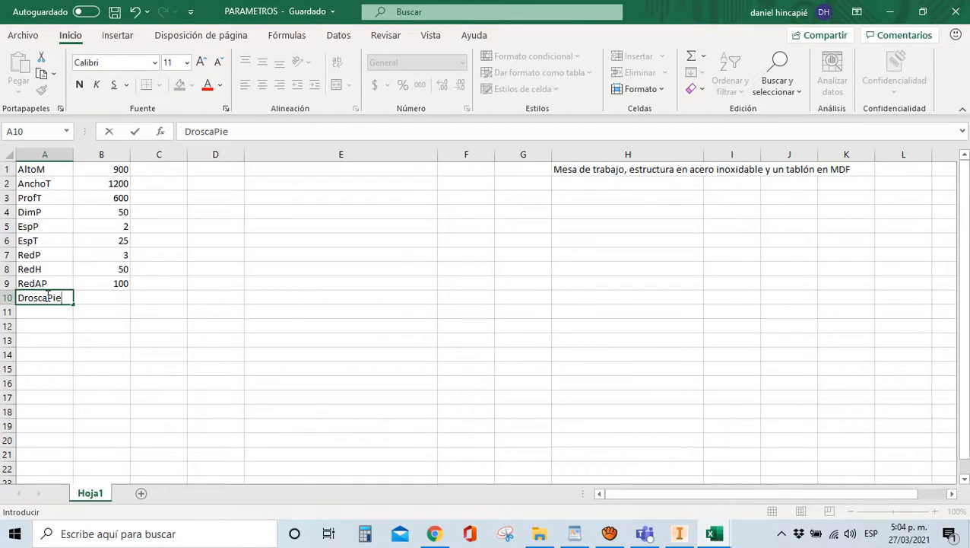
click(310, 352)
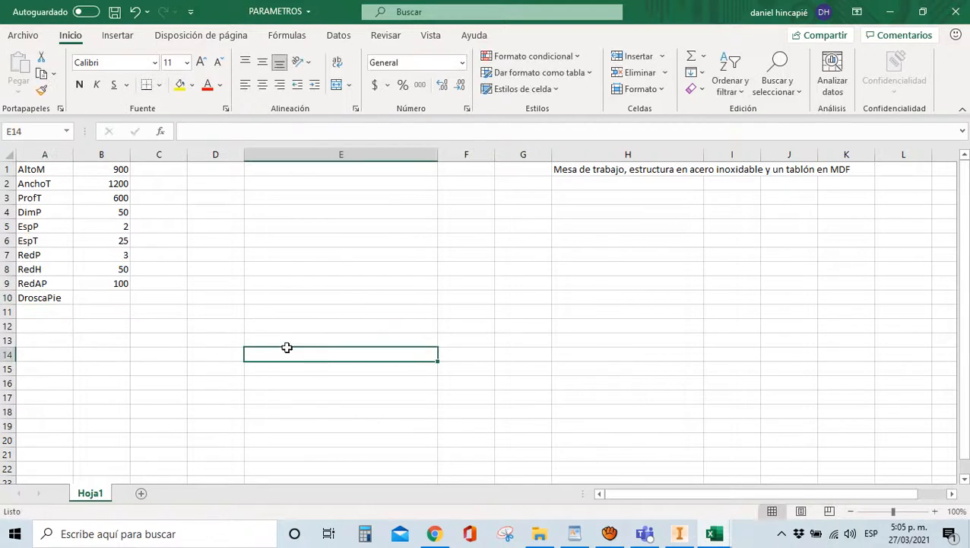
click(101, 301)
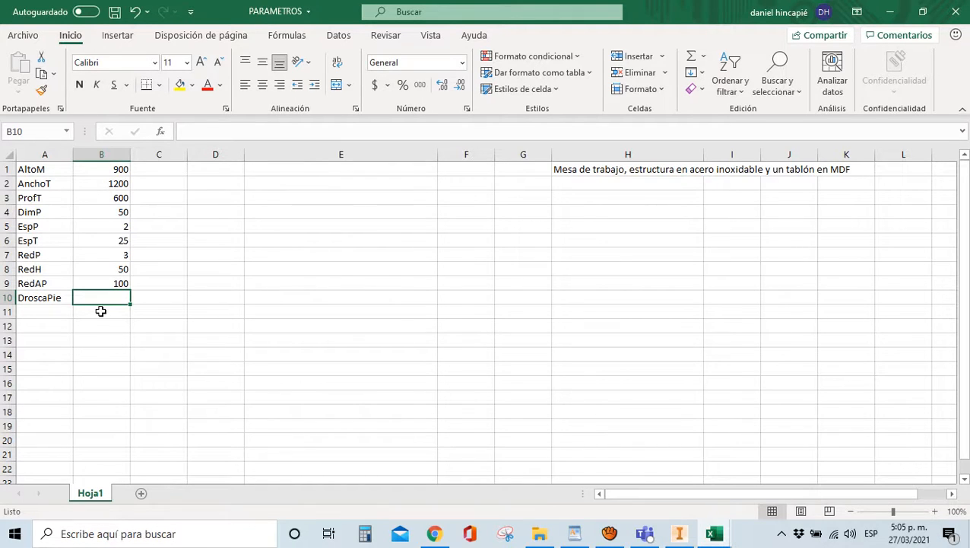
text(10)
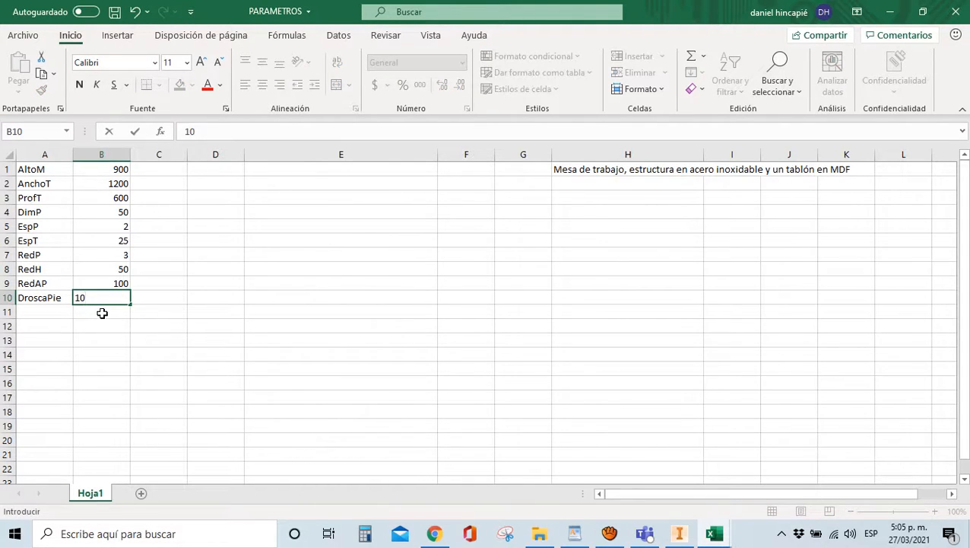
click(250, 340)
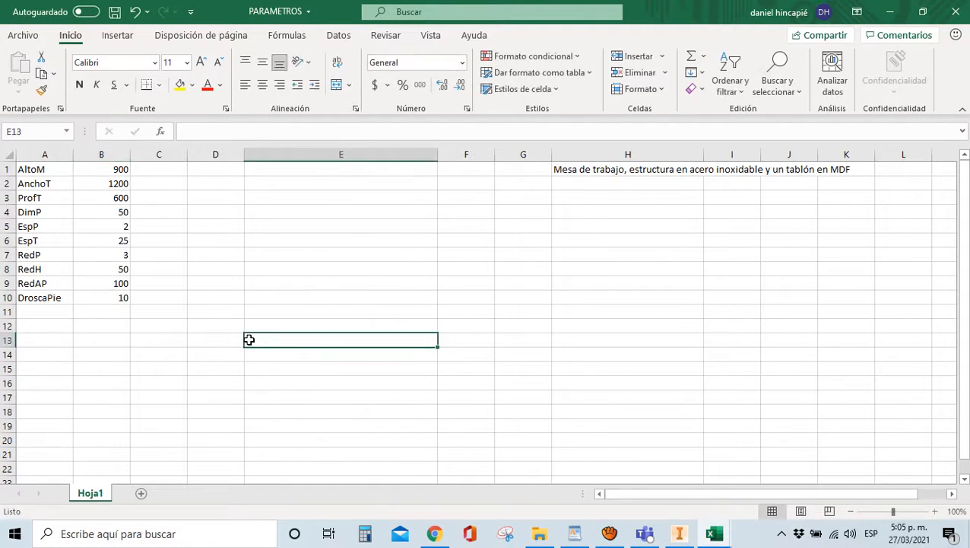
click(112, 18)
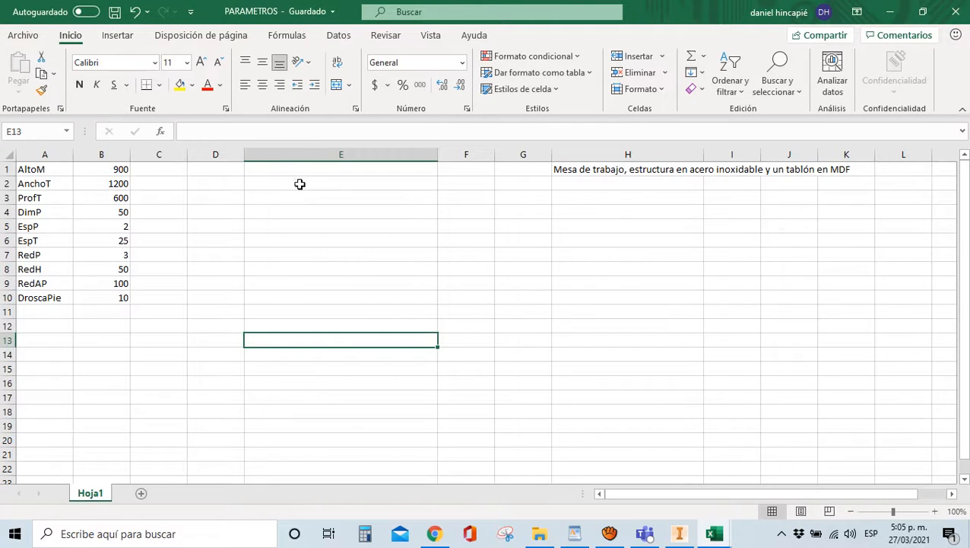
Add a diameter dimension to the TapaPata centre circle, entering DRoscaPie
click(679, 533)
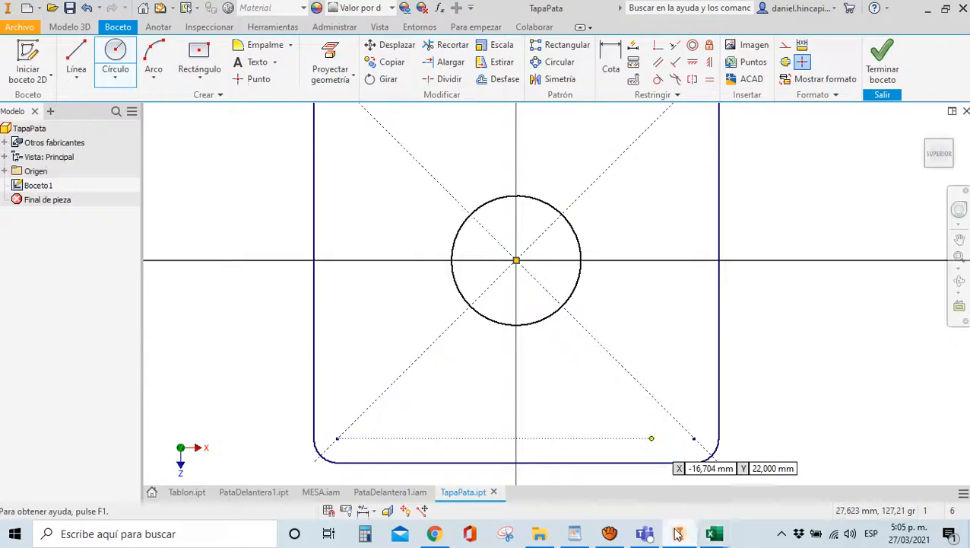
click(611, 65)
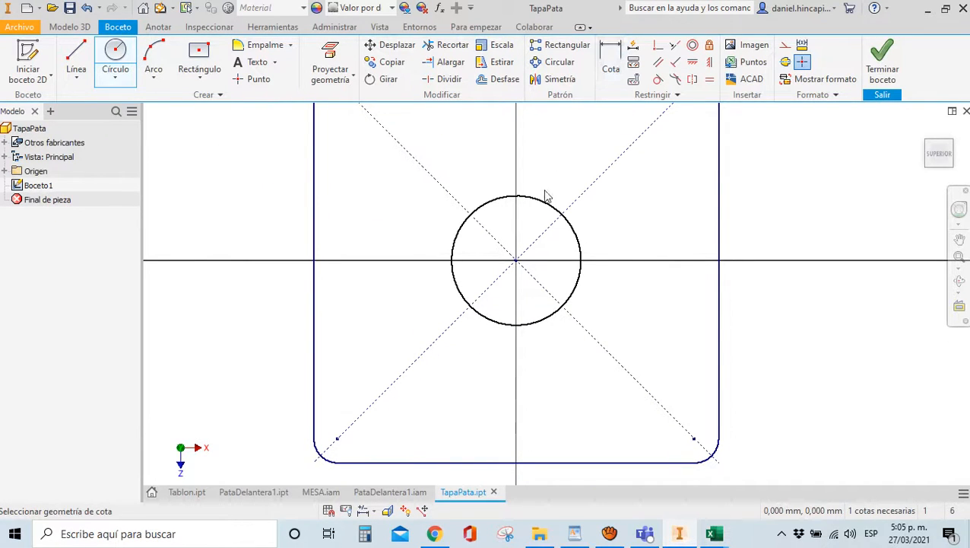
click(545, 206)
click(586, 177)
text(DRosca)
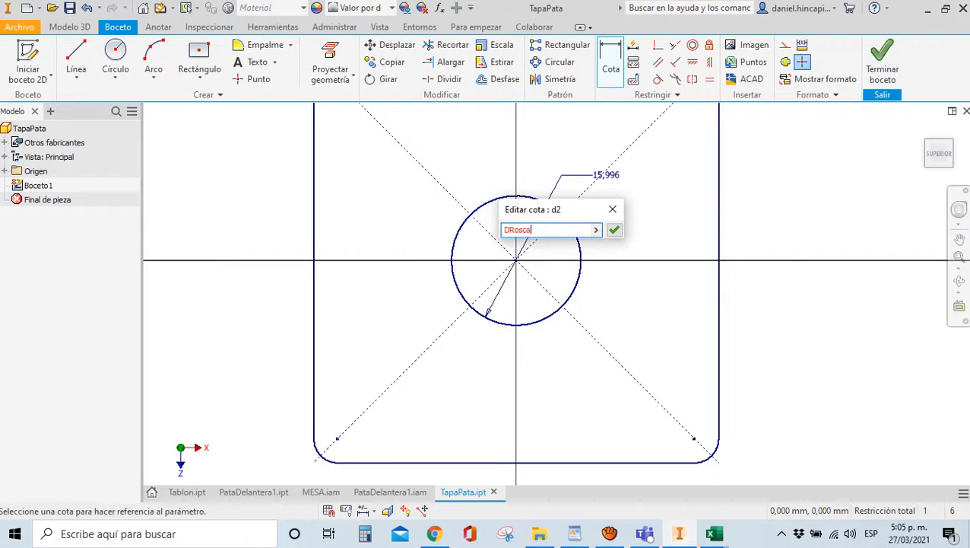
text(Pie)
Rename the Excel parameter in A10 from DroscaPie to DRoscaPie and save the workbook
mouse_move(713, 533)
mouse_move(680, 493)
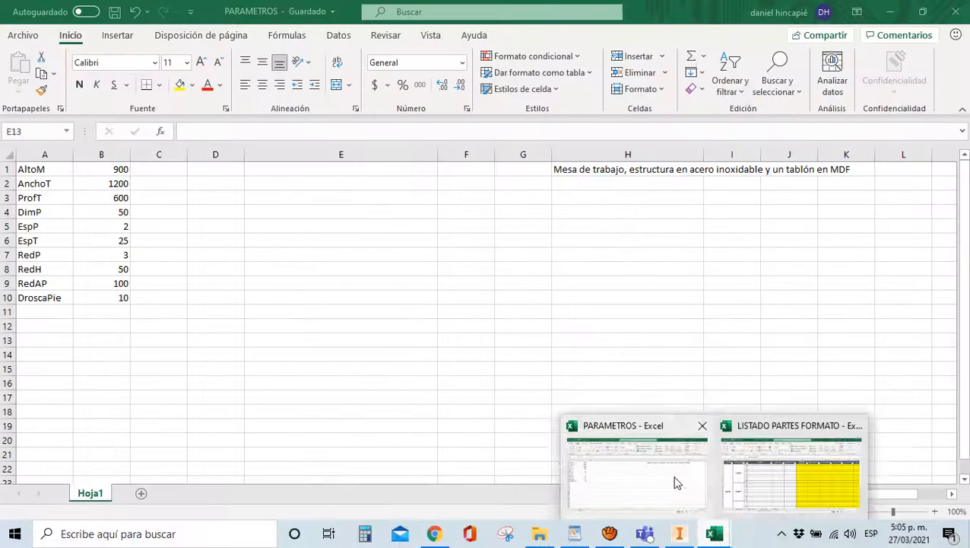
click(677, 480)
click(37, 299)
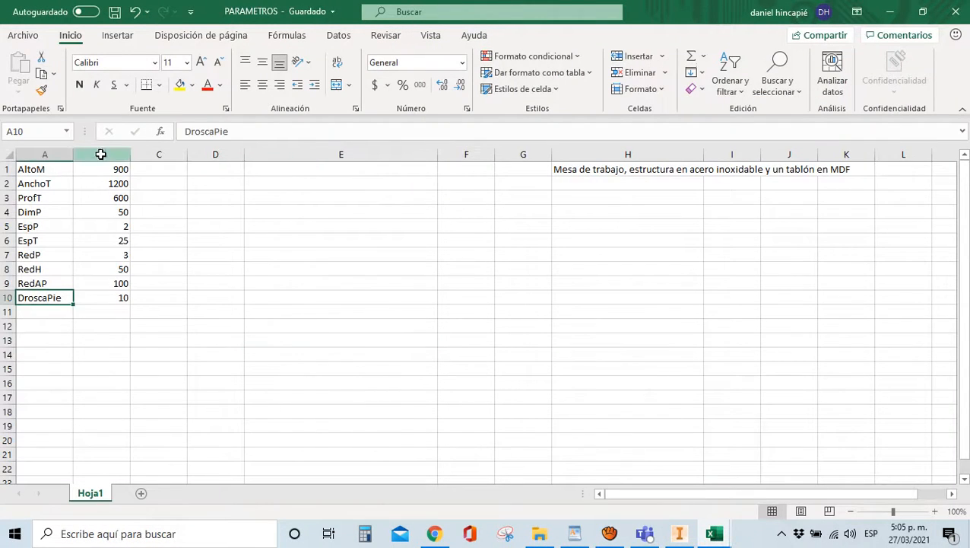
click(194, 131)
key(BackSpace)
text(R)
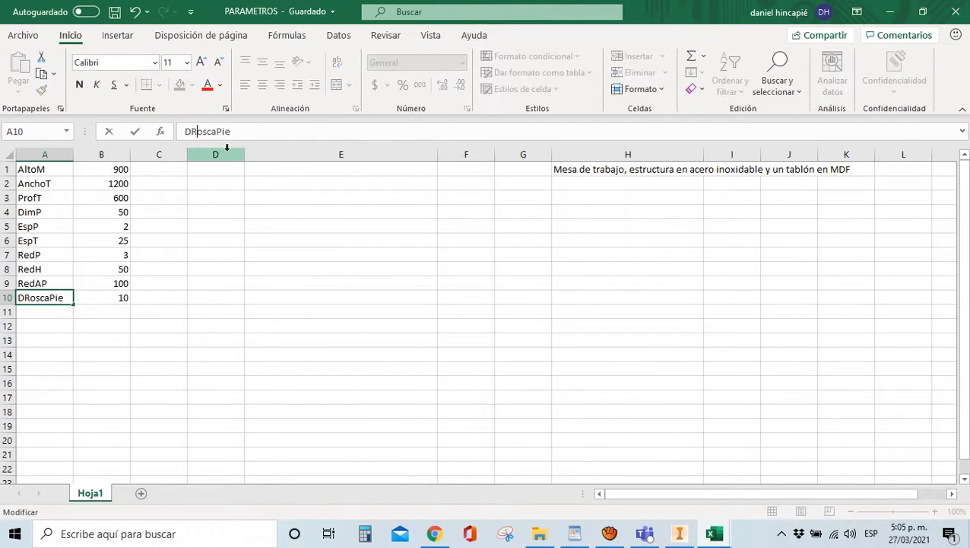
click(215, 212)
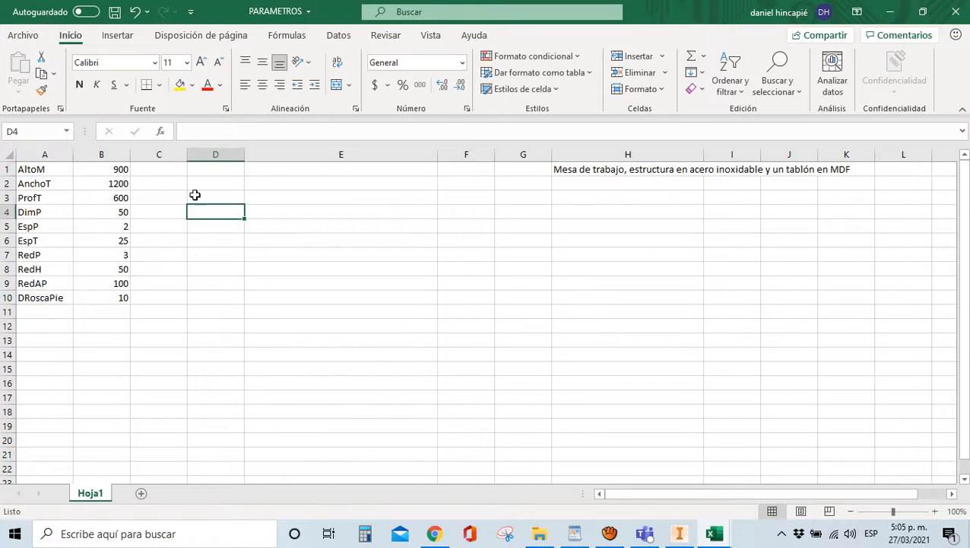
click(116, 13)
Set the circle diameter to DRoscaPie+3 (13 mm) and finish the sketch
click(679, 535)
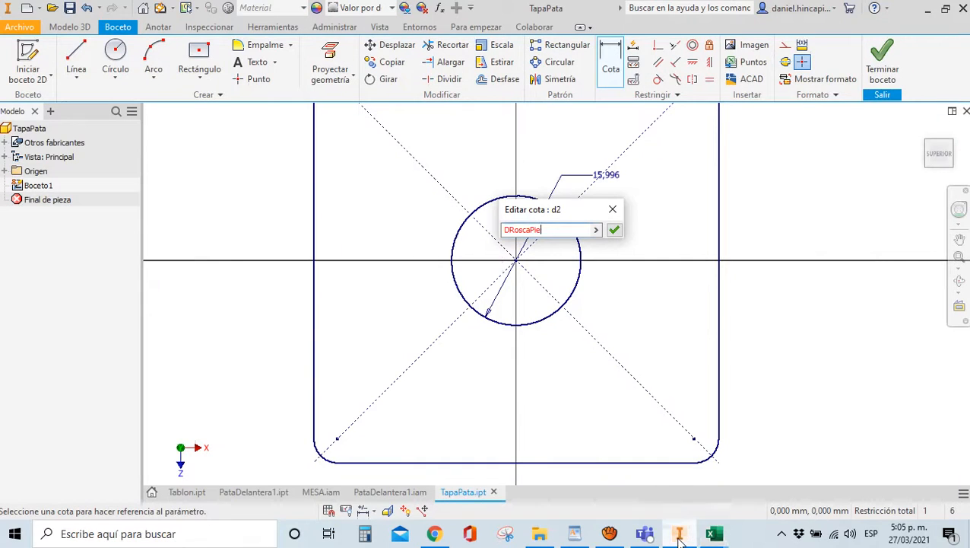
click(615, 228)
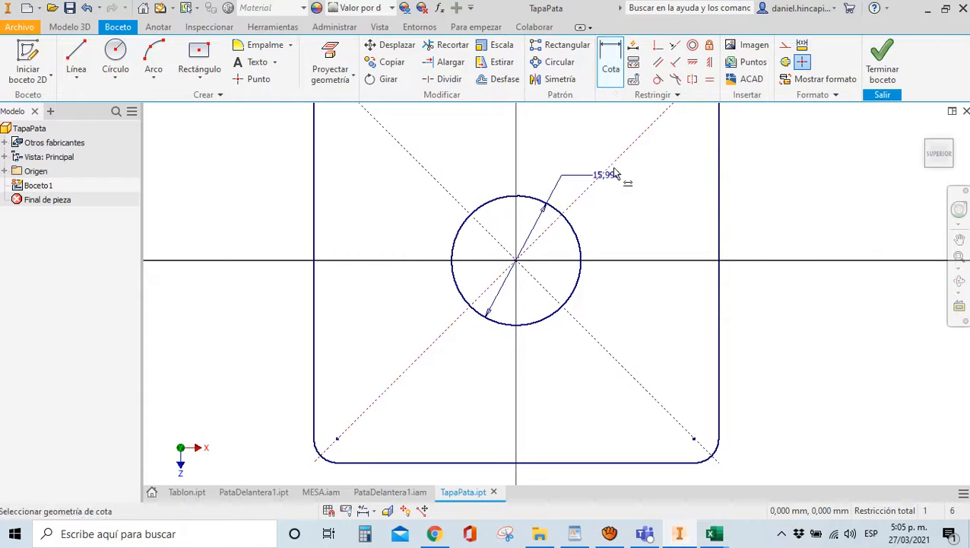
click(615, 175)
text(DRosc)
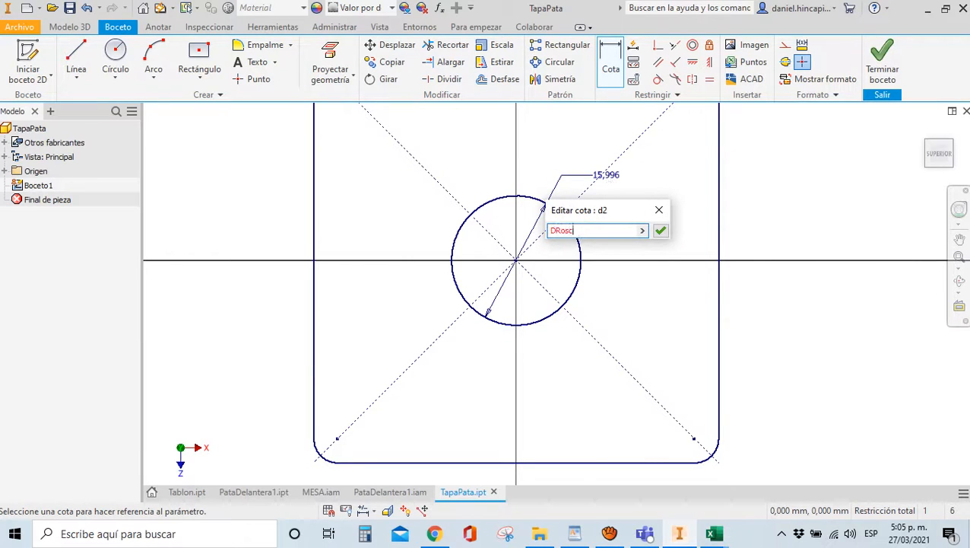
text(aPie+3)
key(Return)
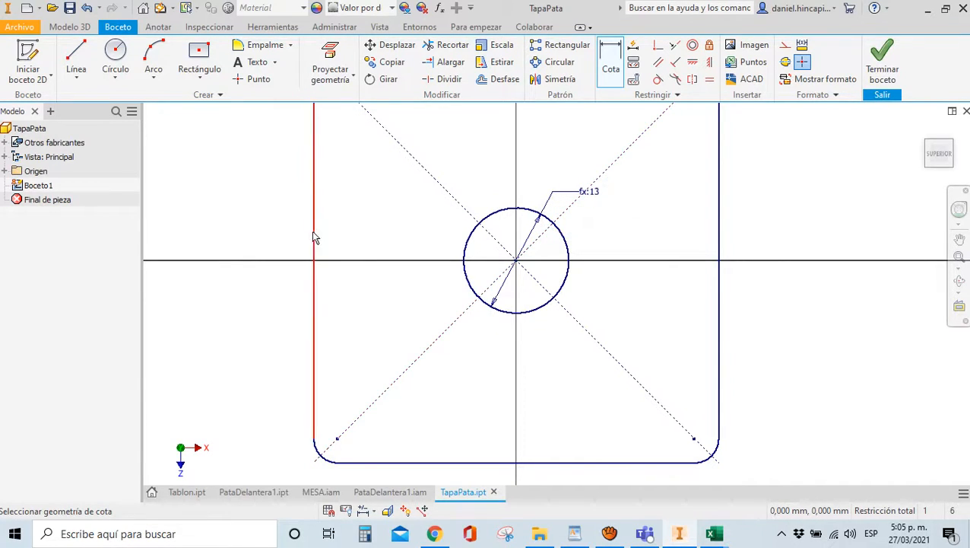
scroll(426, 247, down, 2)
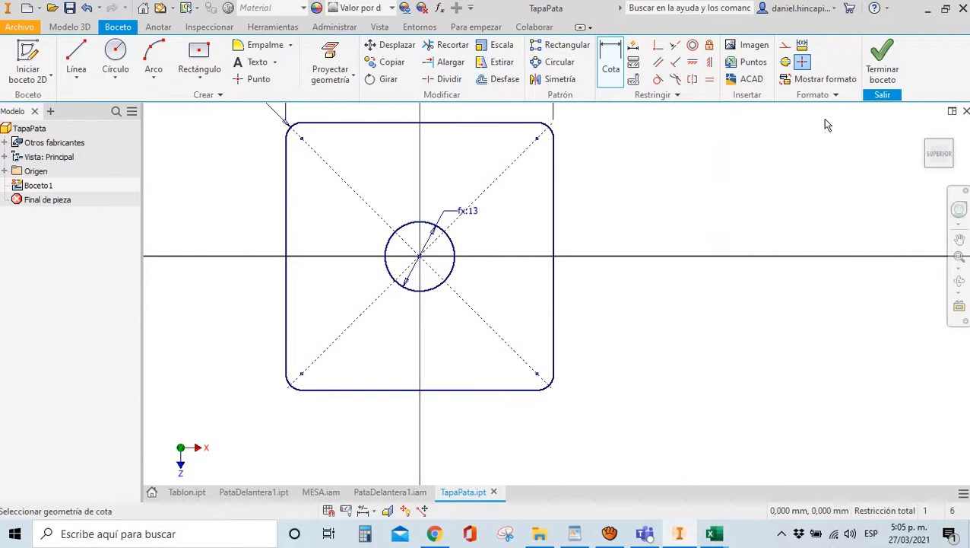
click(873, 76)
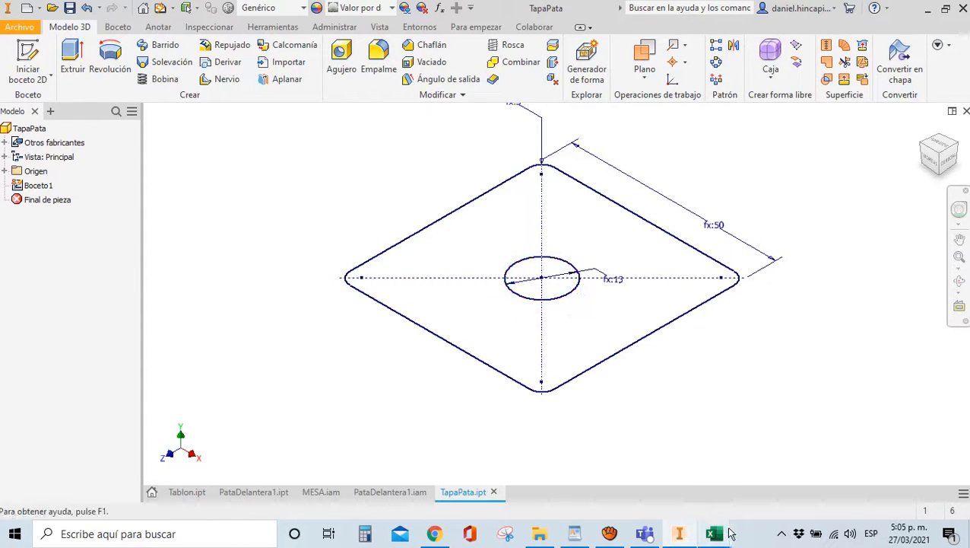
Add parameter EspTapaPie with value 3 in row 11 and save the PARAMETROS workbook
click(630, 475)
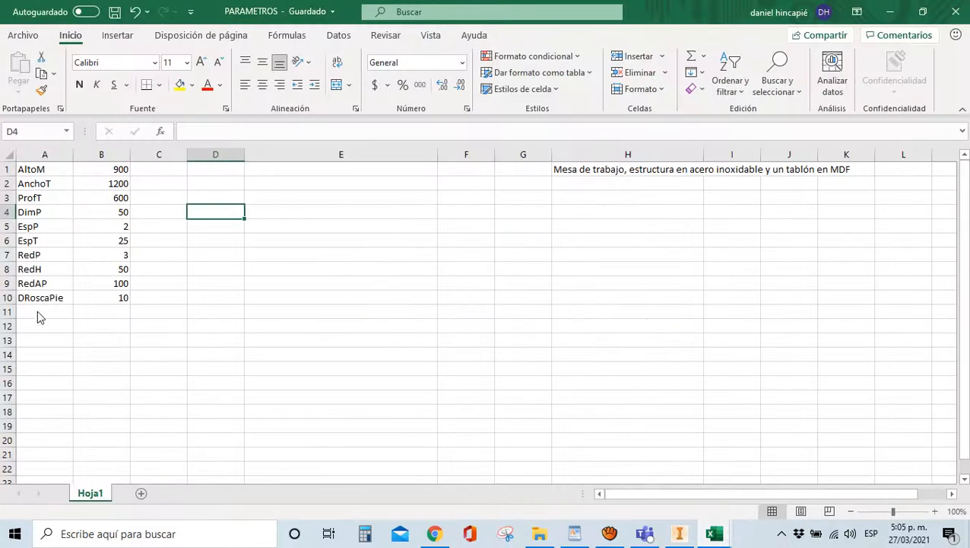
click(38, 311)
text(Esp)
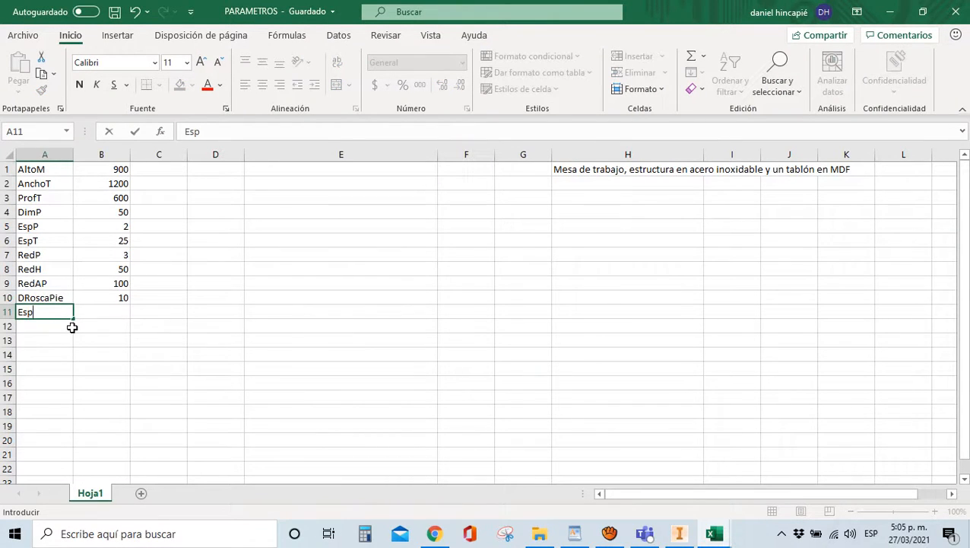
text(TapaPie)
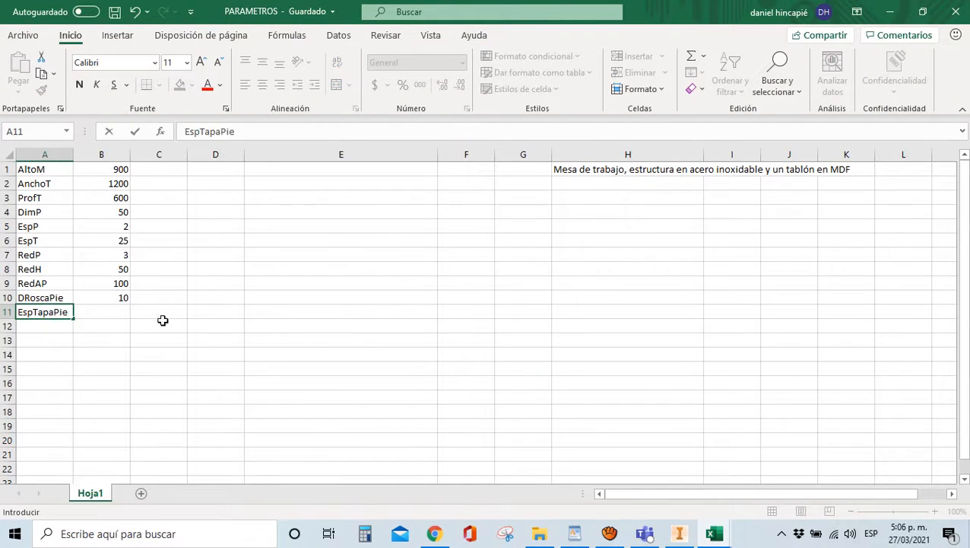
click(164, 323)
click(86, 312)
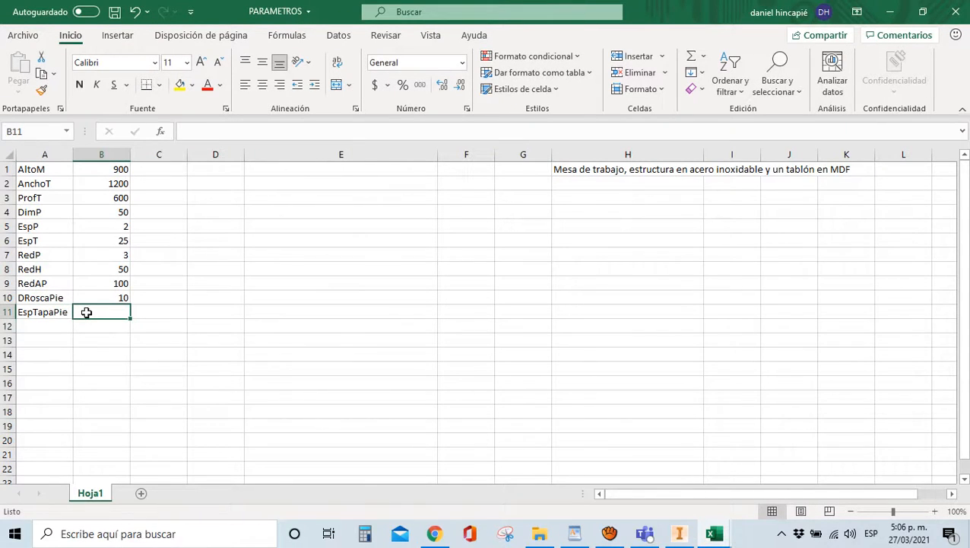
text(3)
click(247, 354)
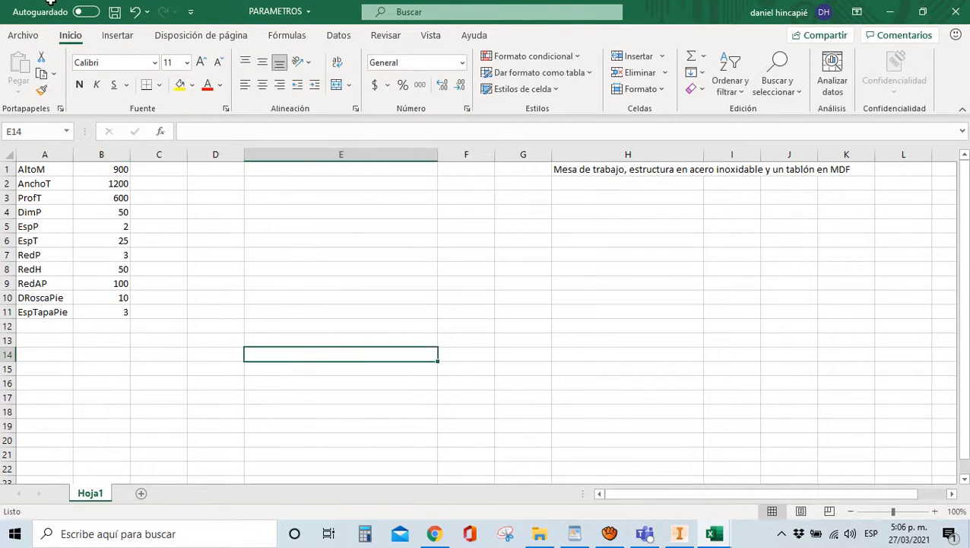
click(114, 11)
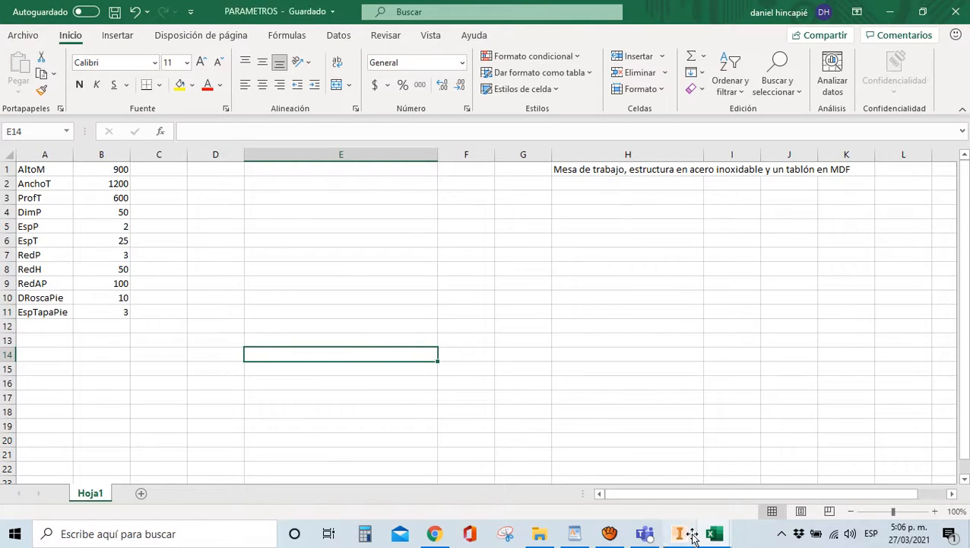
click(689, 534)
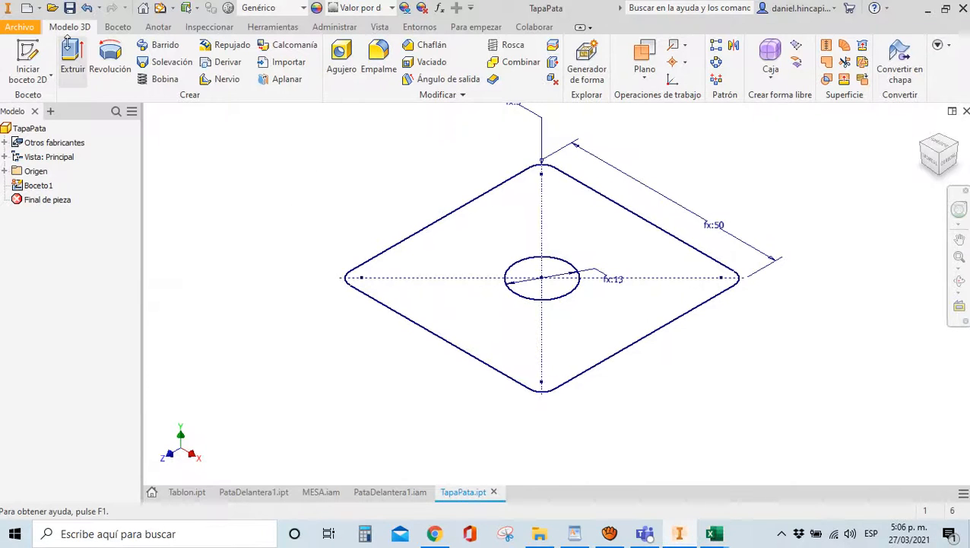
Extrude the plate sketch by EspTapaPie and save the TapaPata part
click(71, 55)
text(Es)
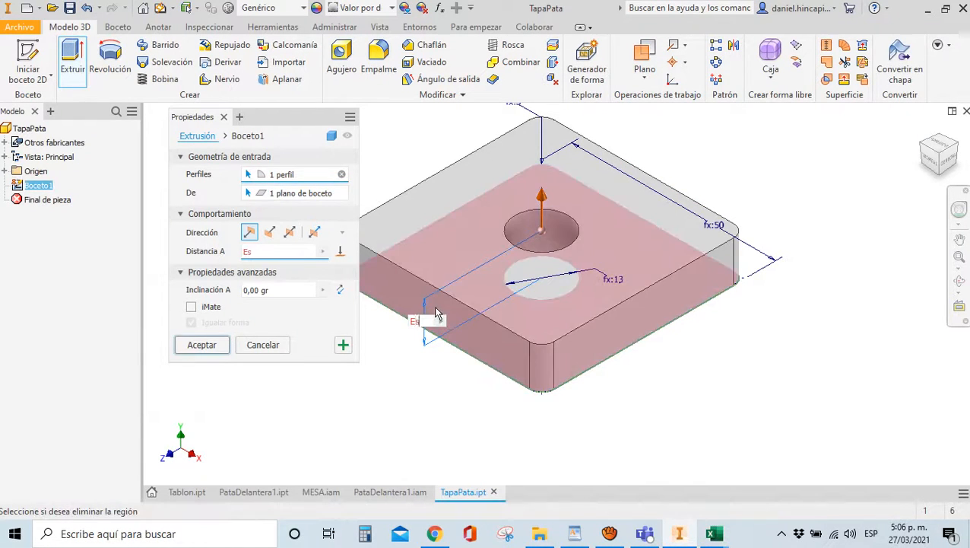
text(pTapaPie)
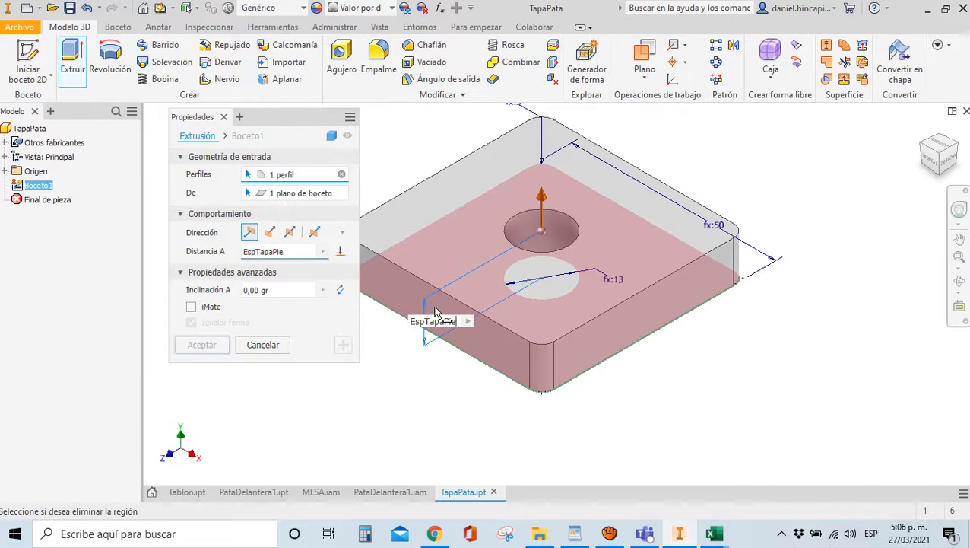
key(Return)
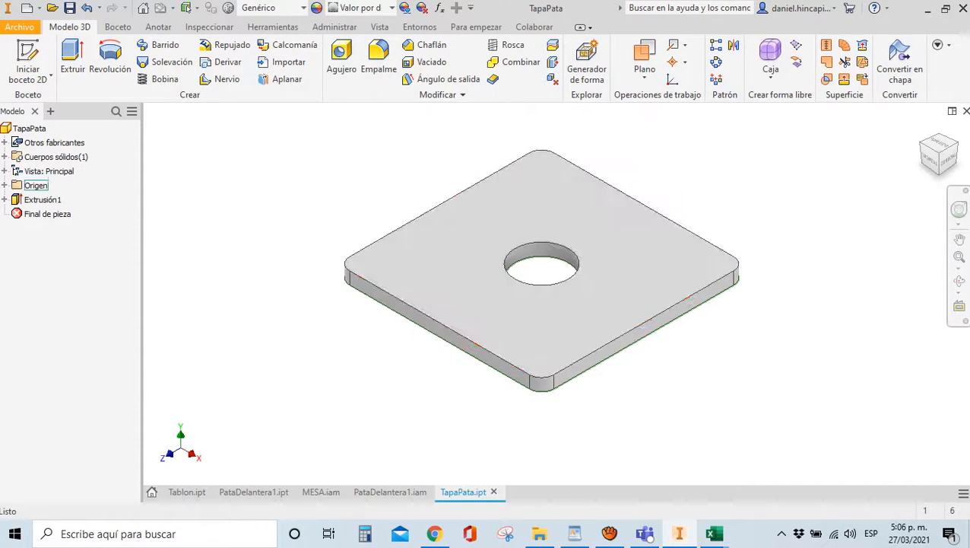
click(68, 10)
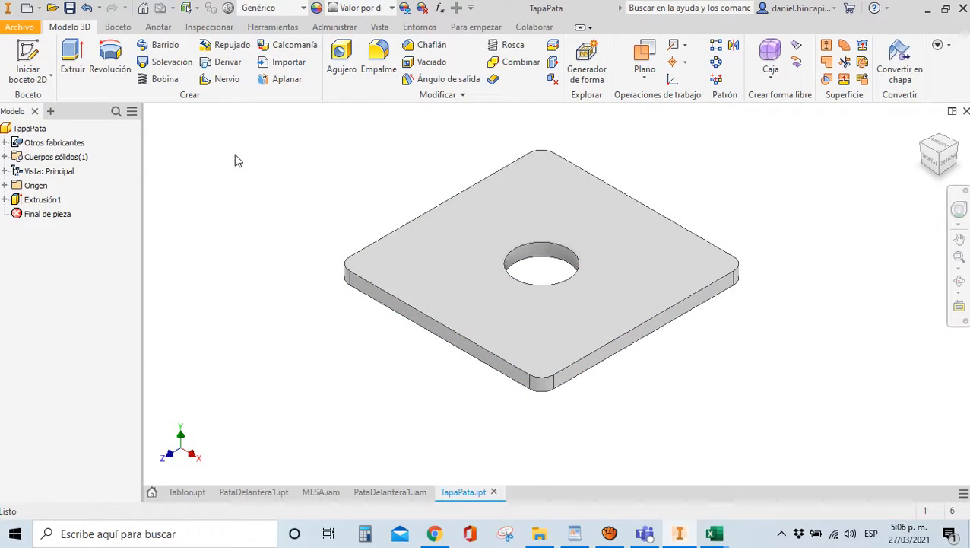
Assign Acero inoxidable (stainless steel) as the plate's material
click(262, 7)
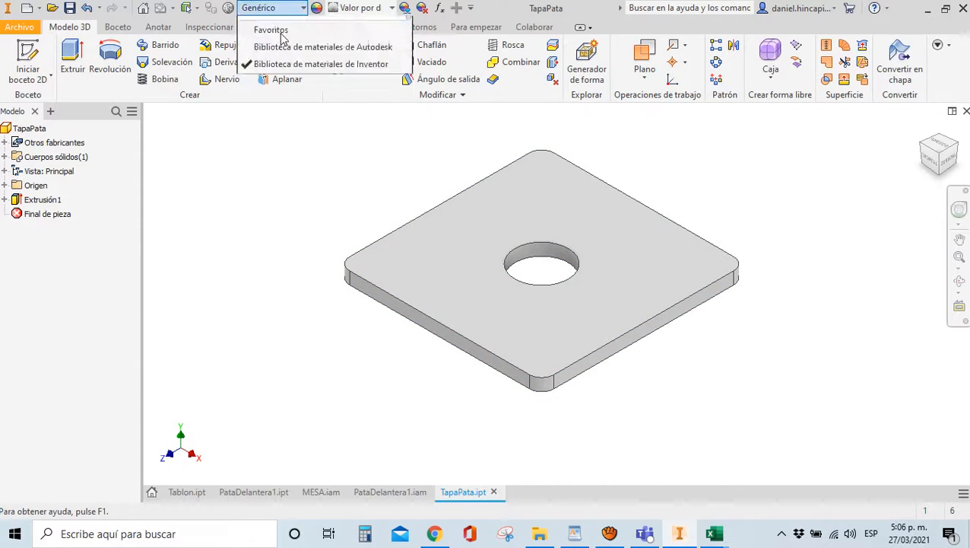
scroll(335, 158, up, 10)
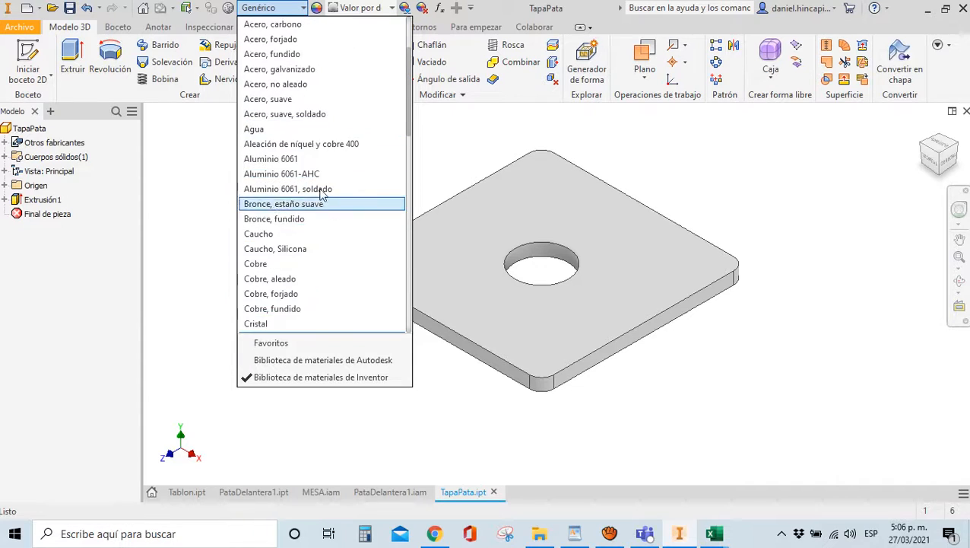
click(292, 25)
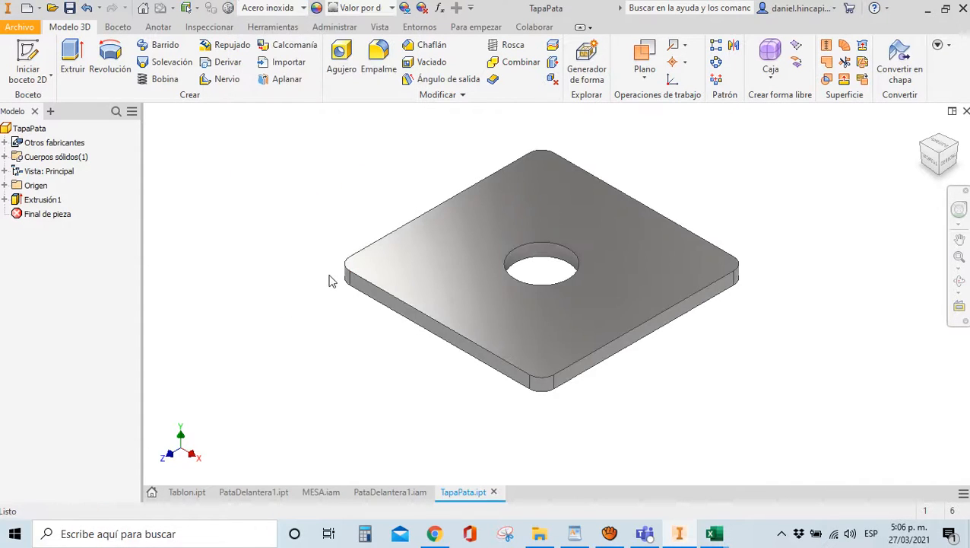
In TapaPata's iProperties, set keyword F04 and status Diseño, then apply and close
click(19, 26)
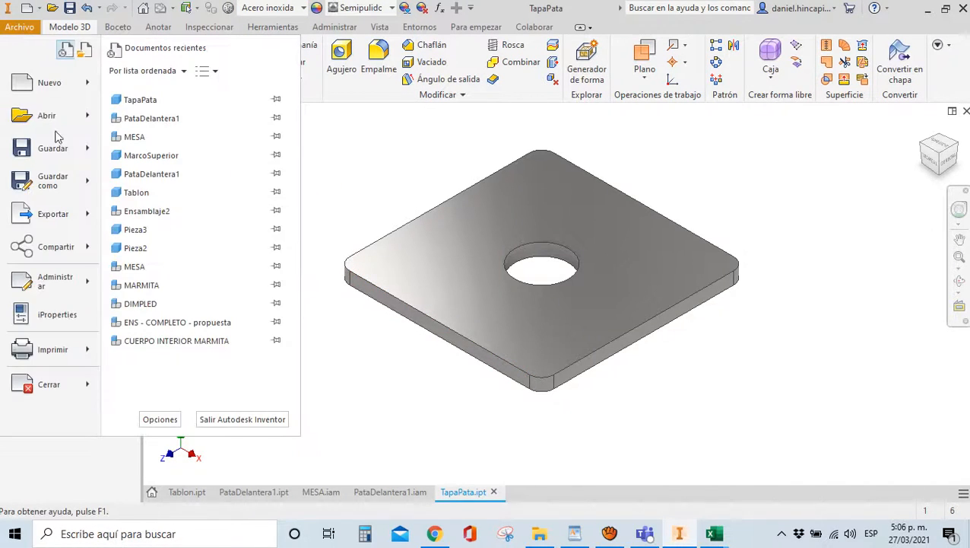
click(57, 315)
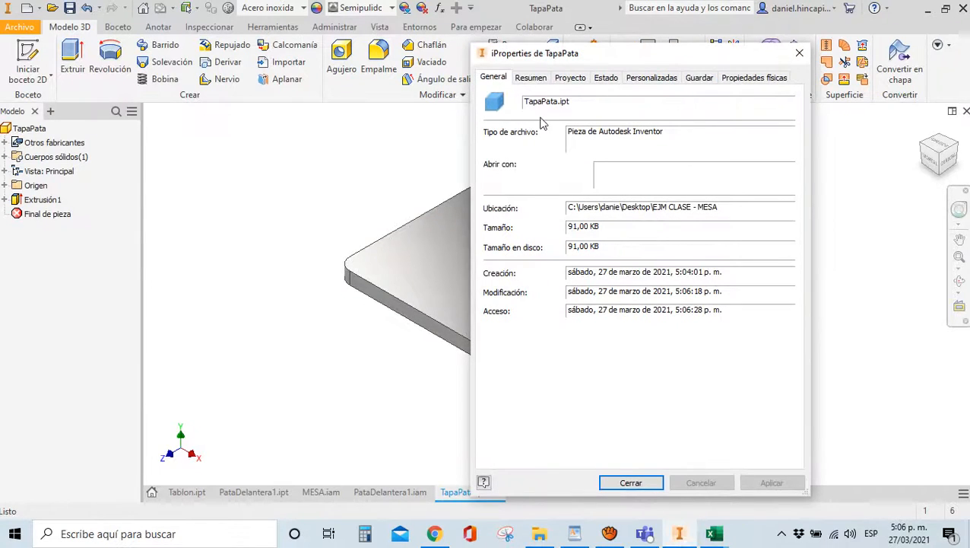
click(533, 79)
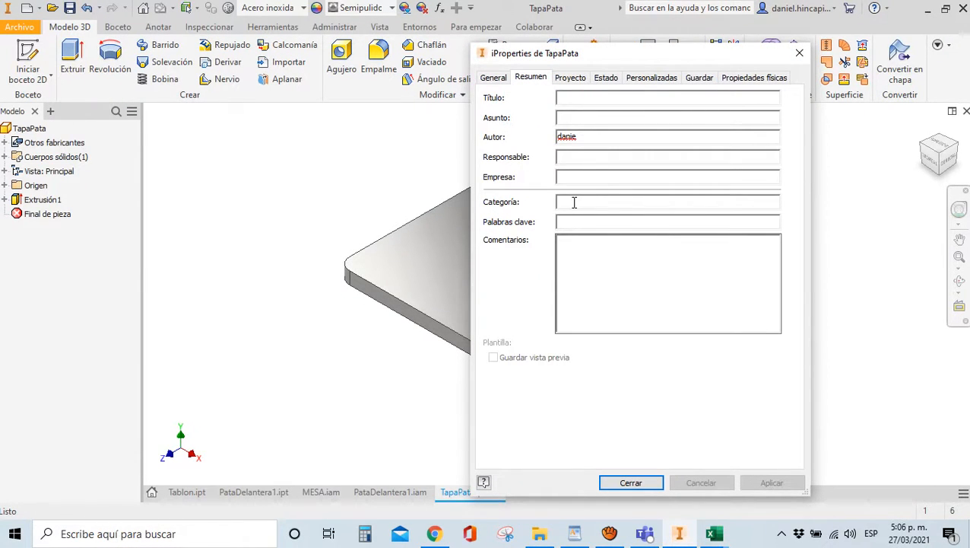
text(F04)
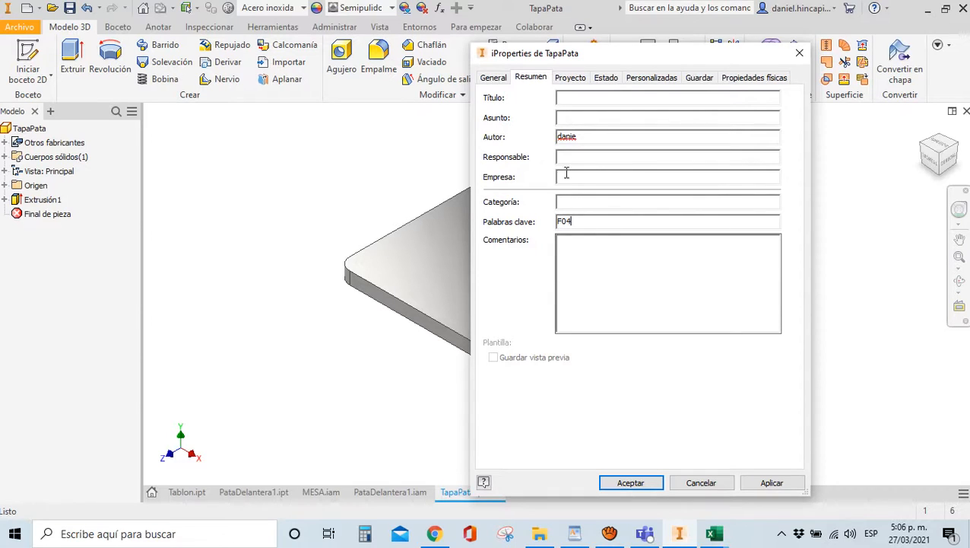
click(570, 81)
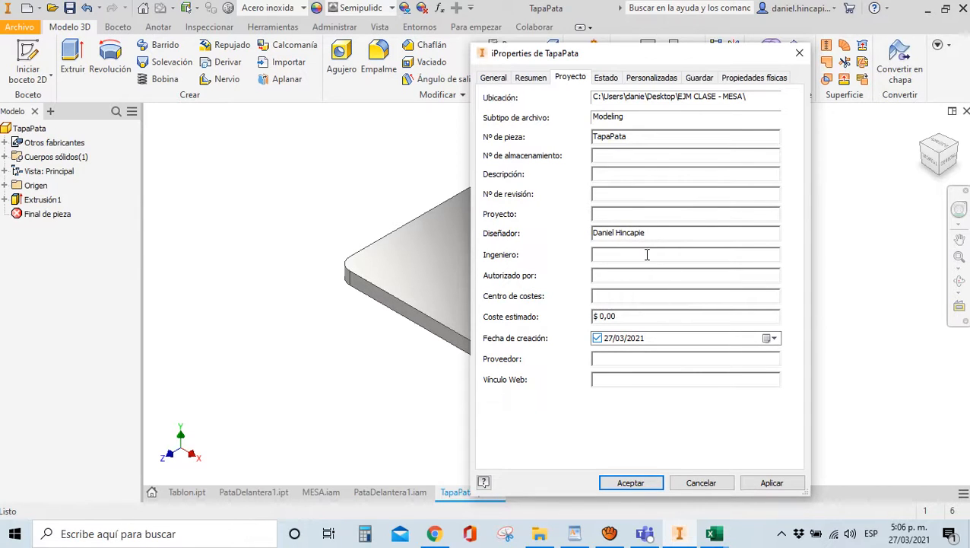
click(606, 78)
click(625, 137)
text(Diseño)
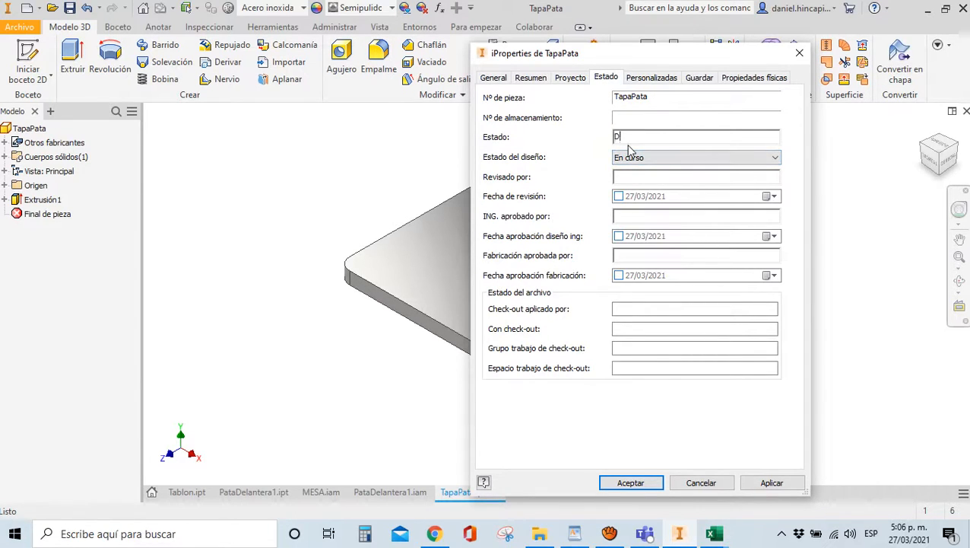
click(771, 482)
click(631, 483)
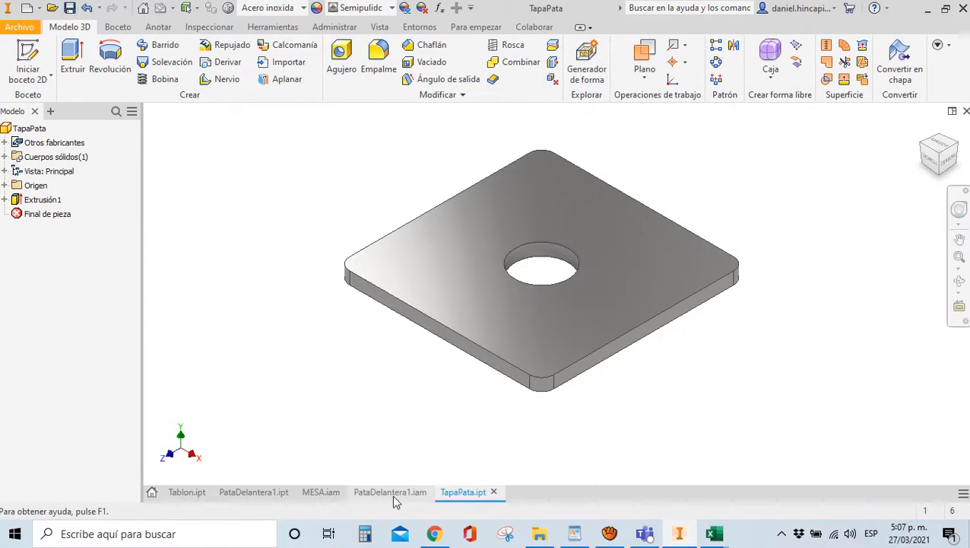
Insert one TapaPata plate into the PataDelantera1 leg assembly
key(ctrl+Tab)
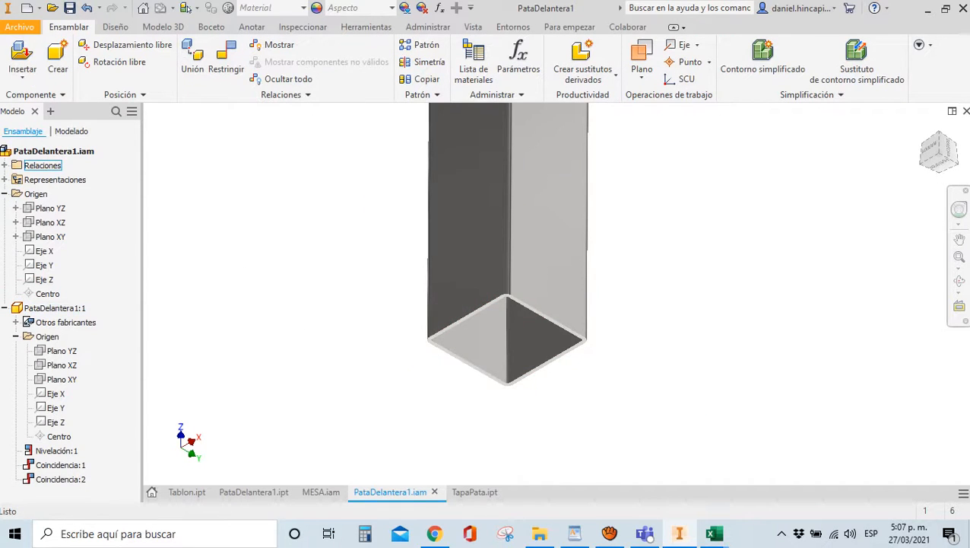
click(920, 133)
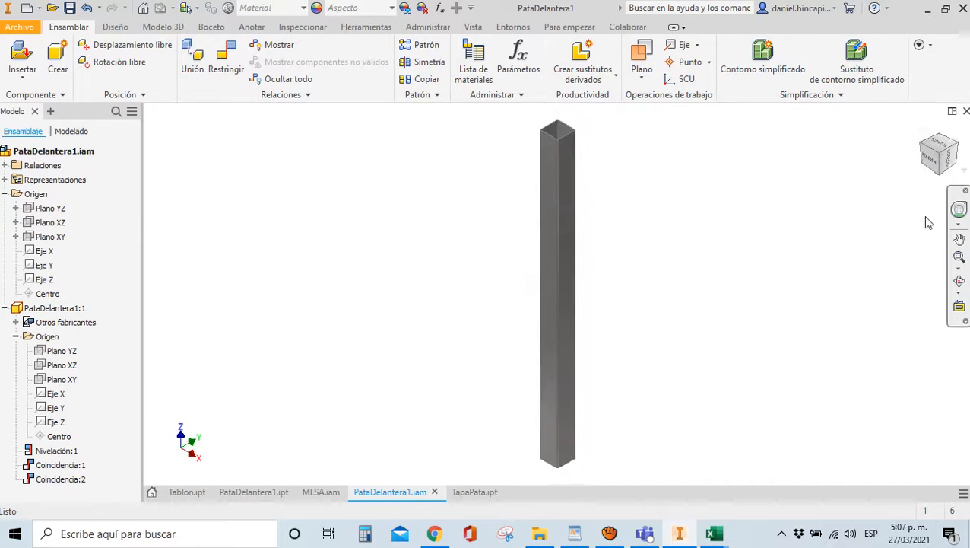
shift+middle_drag(928, 223, 617, 297)
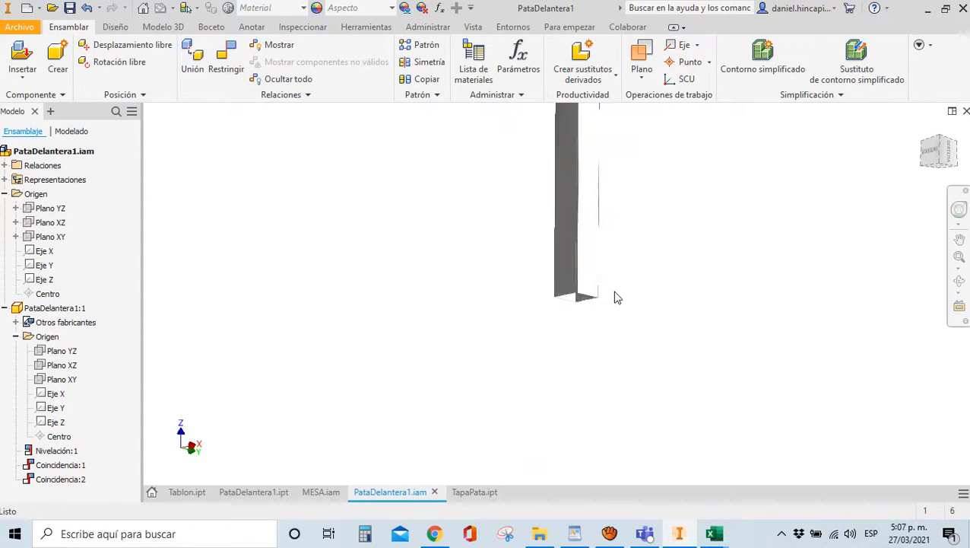
key(p)
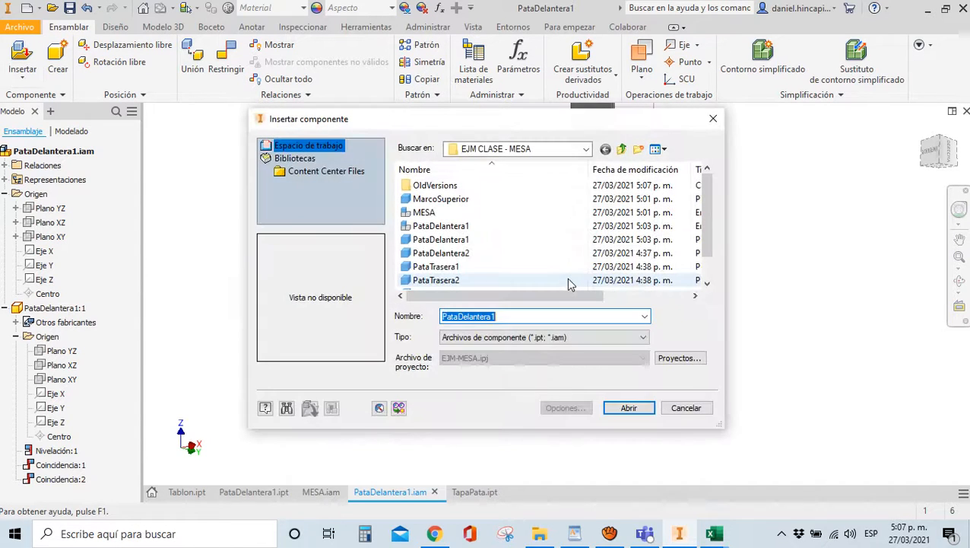
click(505, 268)
scroll(501, 273, down, 1)
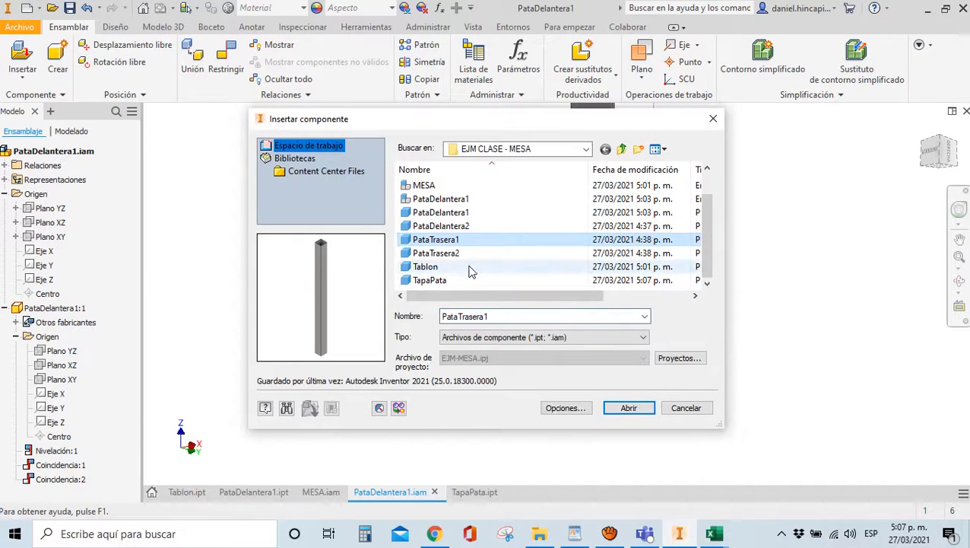
click(435, 280)
click(629, 408)
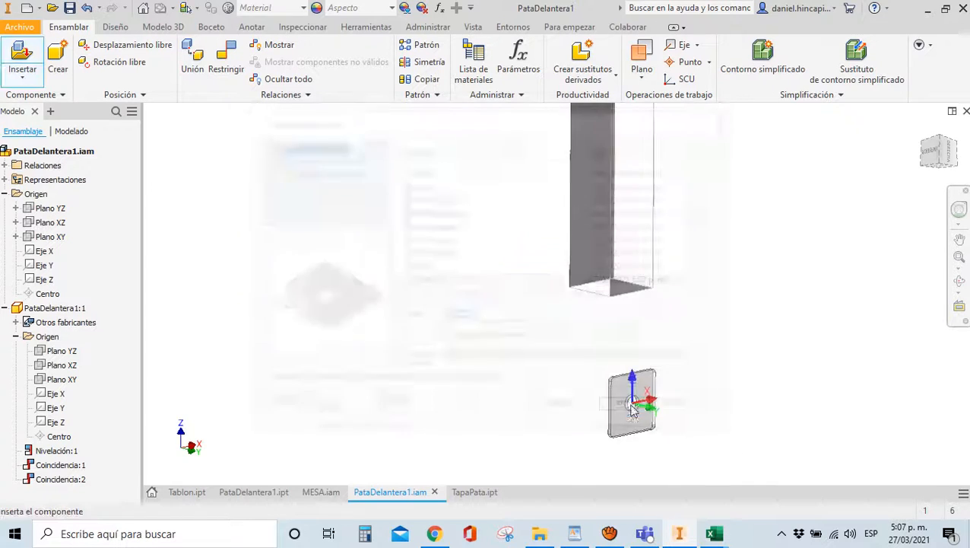
click(582, 402)
key(Escape)
Mate the plate against the tube's bottom rim face
key(c)
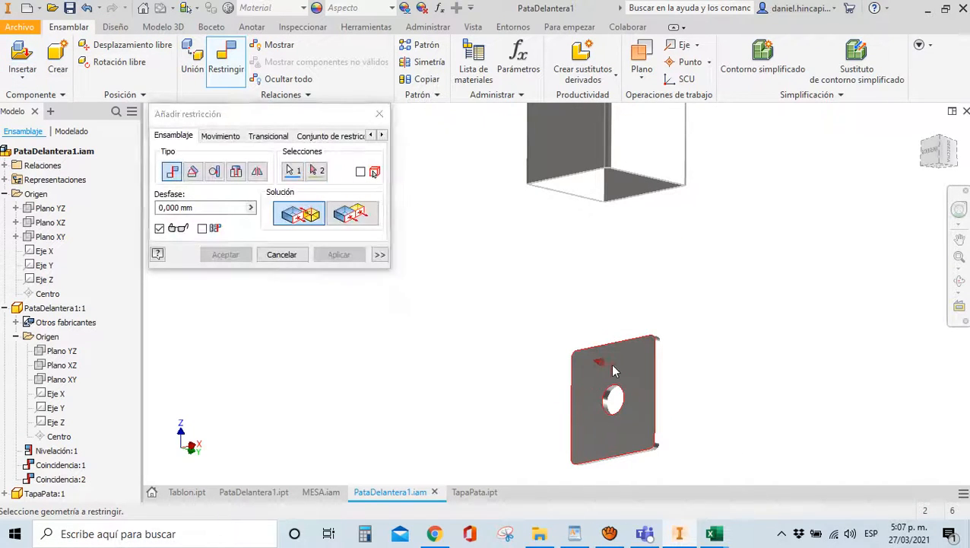
scroll(519, 181, down, 4)
scroll(605, 217, down, 3)
click(610, 213)
scroll(481, 194, up, 6)
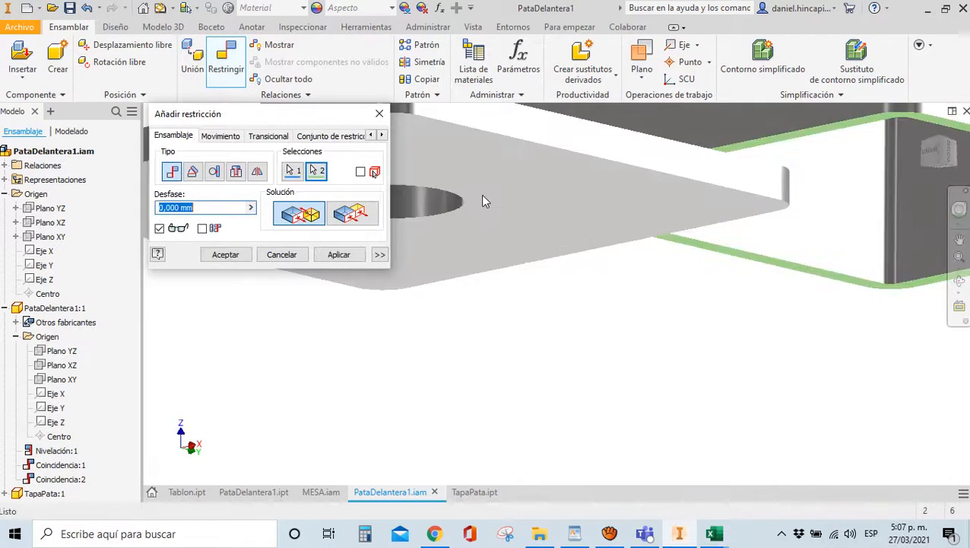
click(338, 254)
Align the plate's side faces flush with the tube's sides and inspect the capped leg
scroll(505, 186, down, 5)
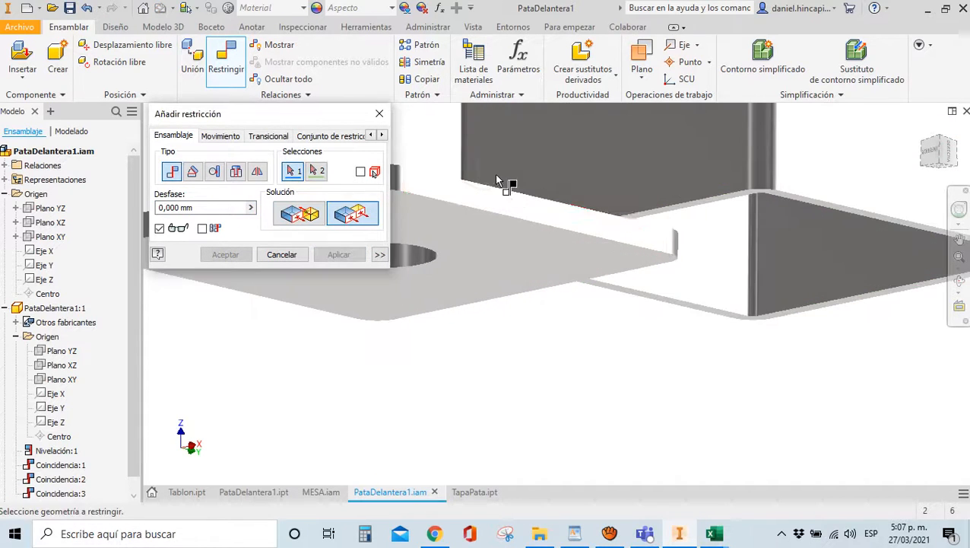
click(492, 205)
scroll(493, 205, up, 5)
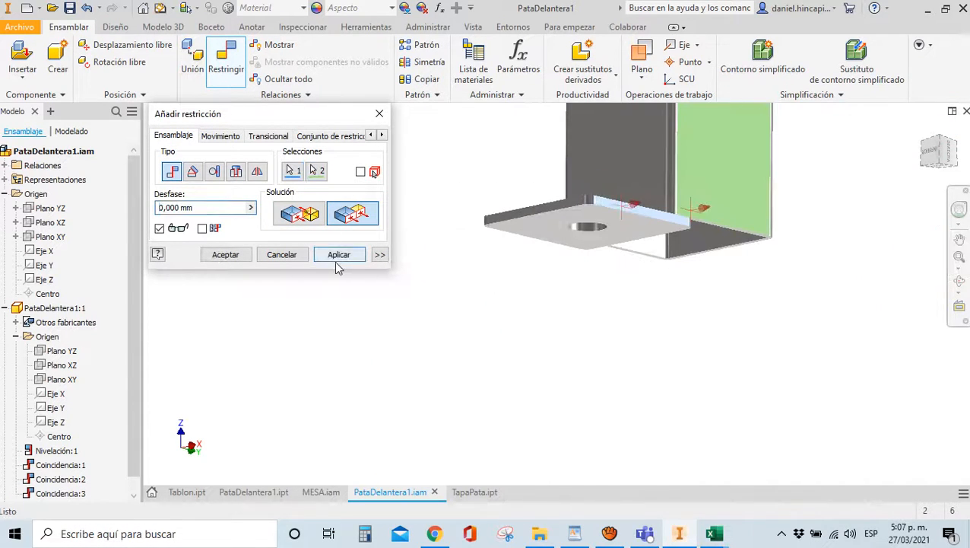
click(337, 254)
click(559, 214)
click(613, 184)
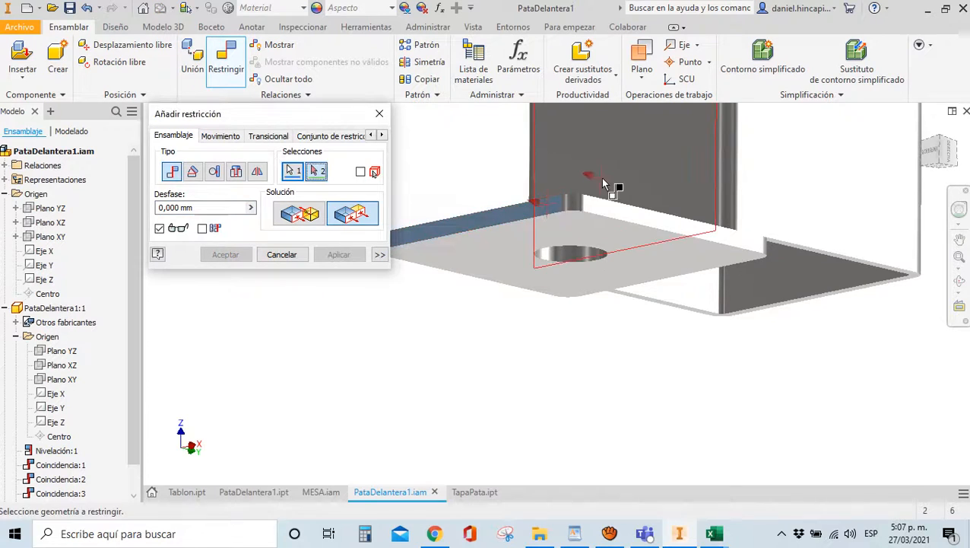
scroll(613, 184, up, 3)
click(225, 254)
scroll(396, 244, up, 3)
shift+middle_drag(395, 244, 450, 314)
scroll(473, 300, up, 4)
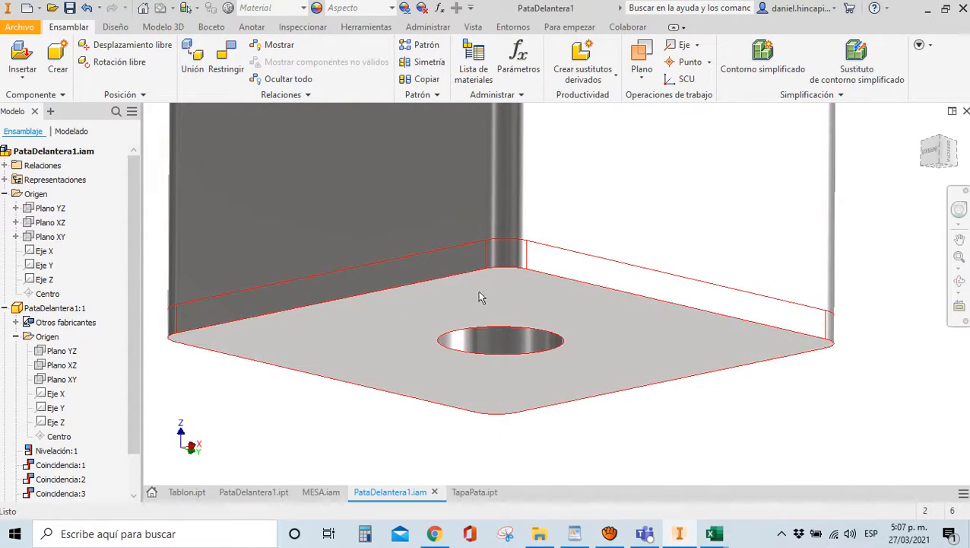
scroll(917, 147, down, 2)
Save PataDelantera1.iam with its two changed parts, then bring the stainless-steel page forward
click(923, 129)
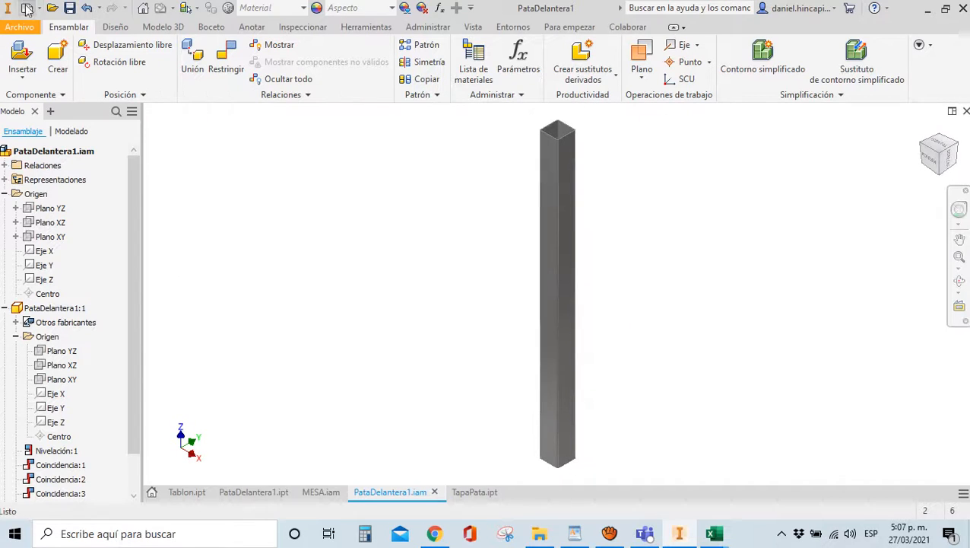
click(69, 8)
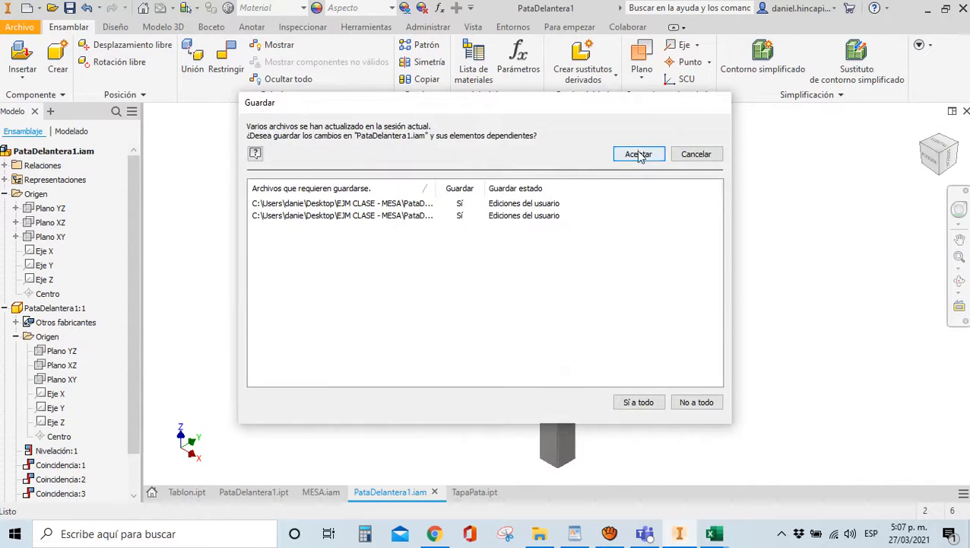
click(636, 153)
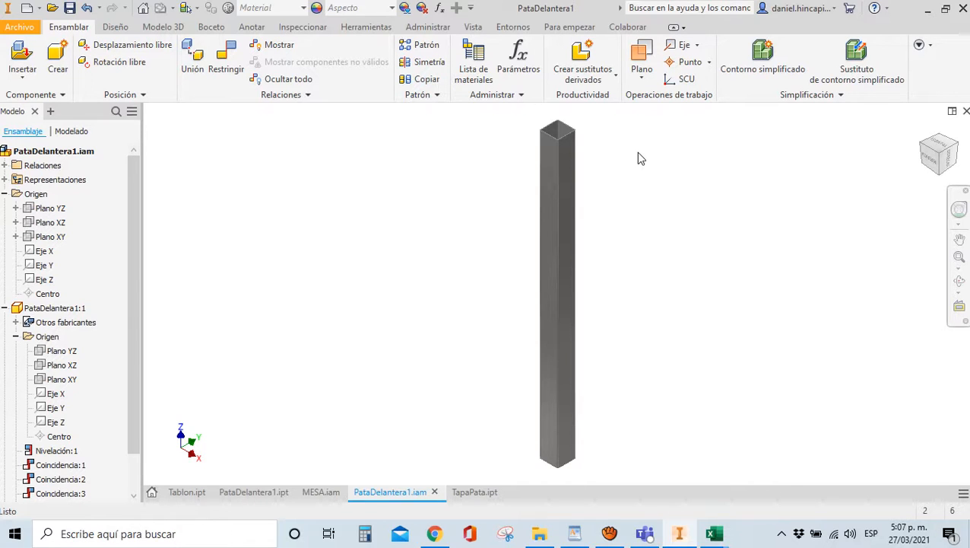
click(443, 538)
Sign in to the TraceParts account using the saved e-mail and the account password
click(63, 12)
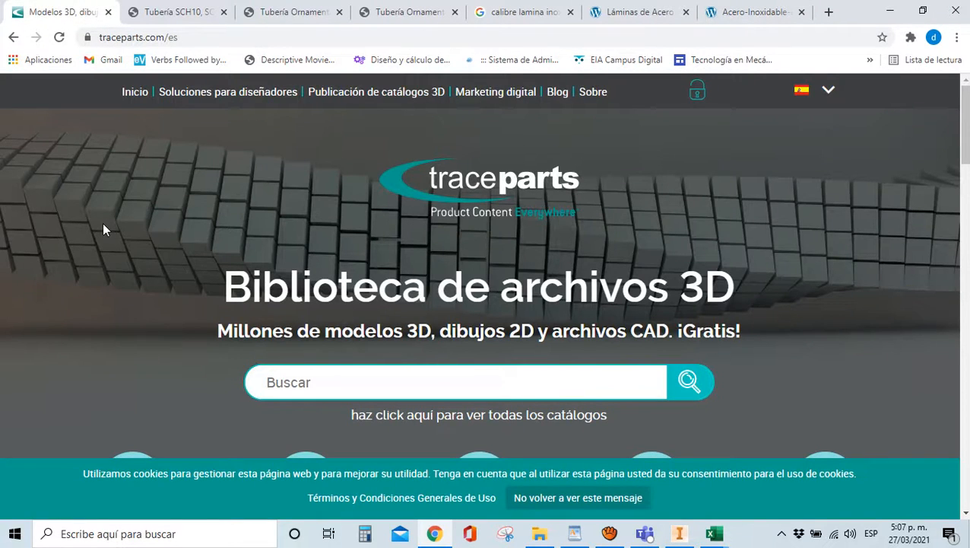
click(703, 92)
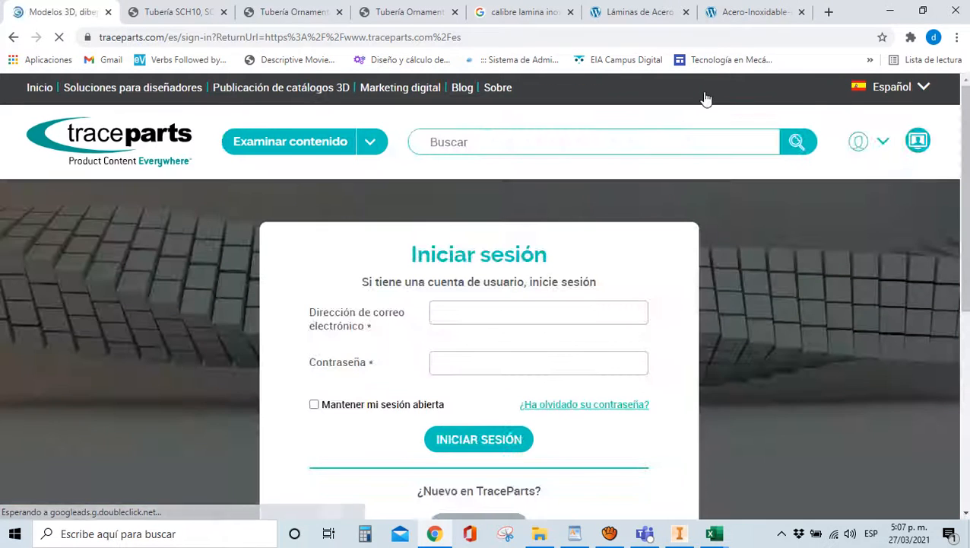
click(502, 312)
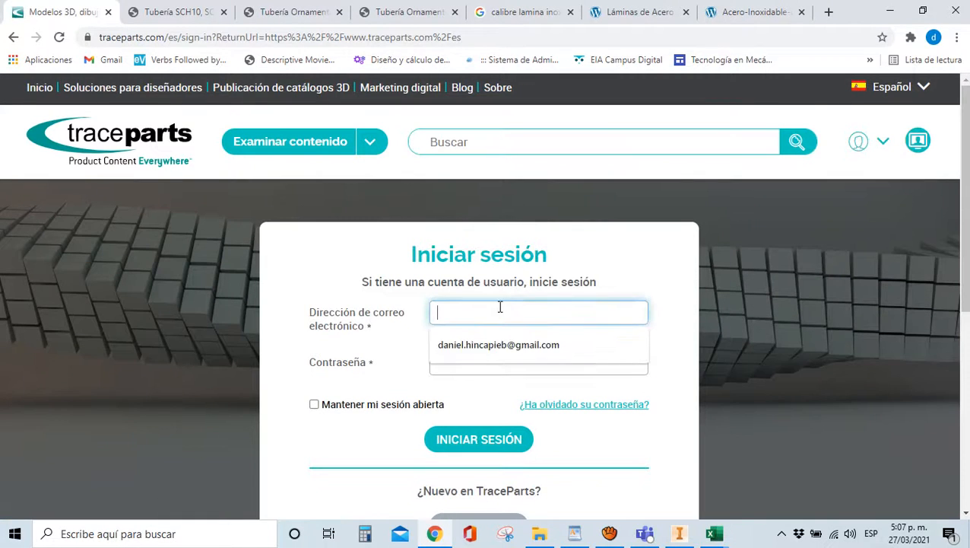
click(511, 348)
click(508, 363)
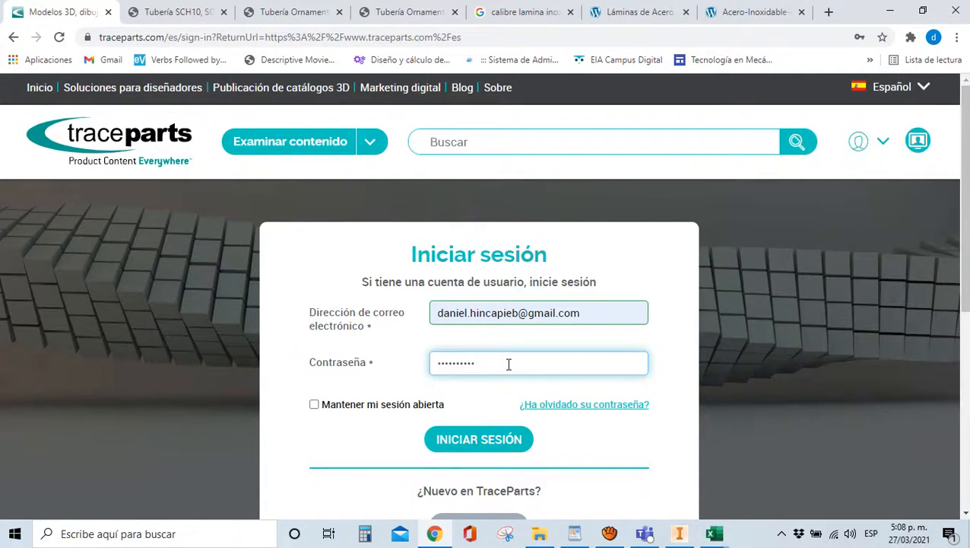
scroll(502, 418, down, 2)
scroll(493, 412, up, 2)
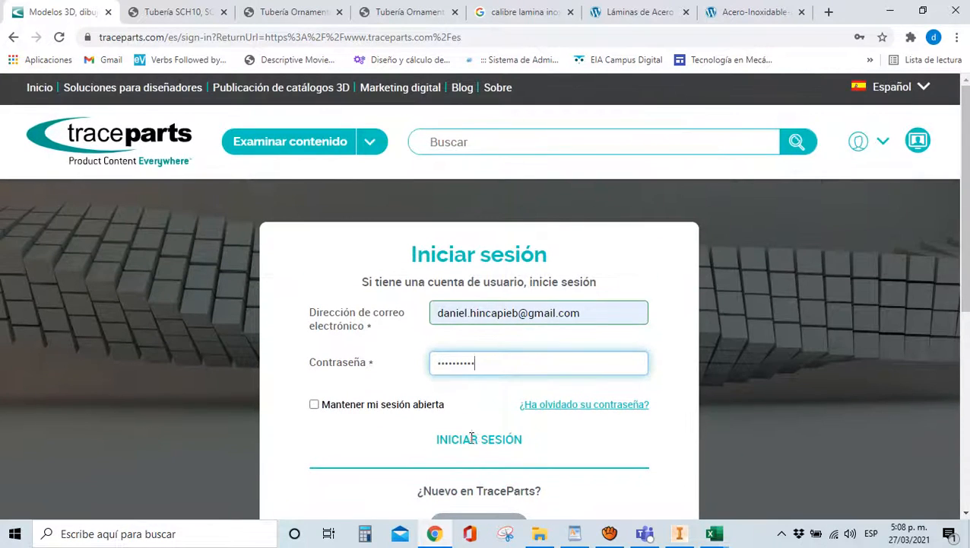
click(472, 439)
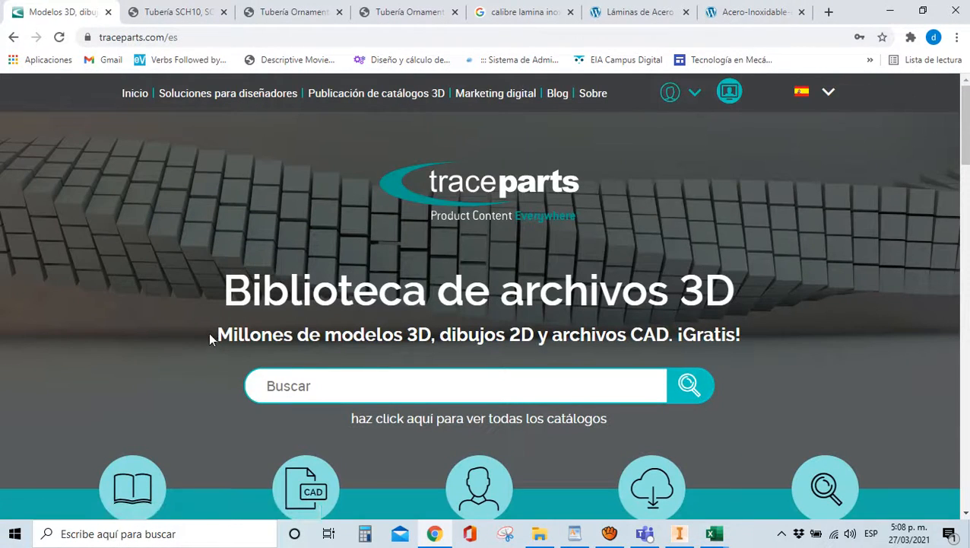
Browse the TraceParts home page and open the list of all catalogues
scroll(208, 335, down, 5)
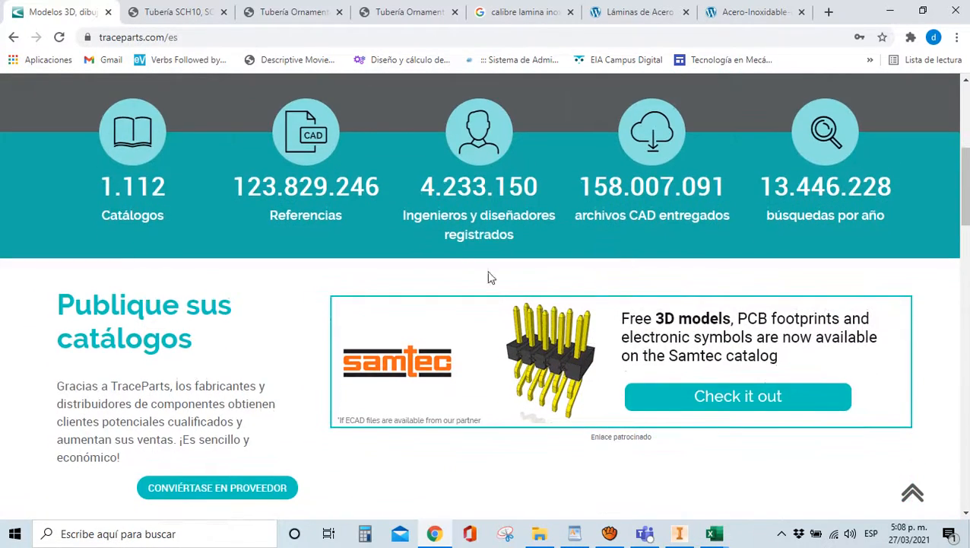
scroll(491, 278, down, 3)
scroll(437, 278, up, 4)
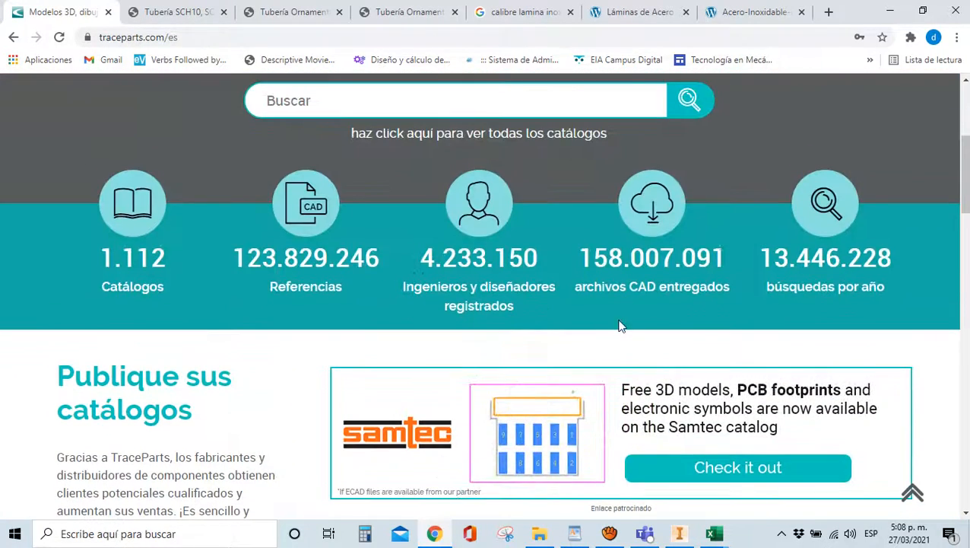
scroll(557, 272, down, 5)
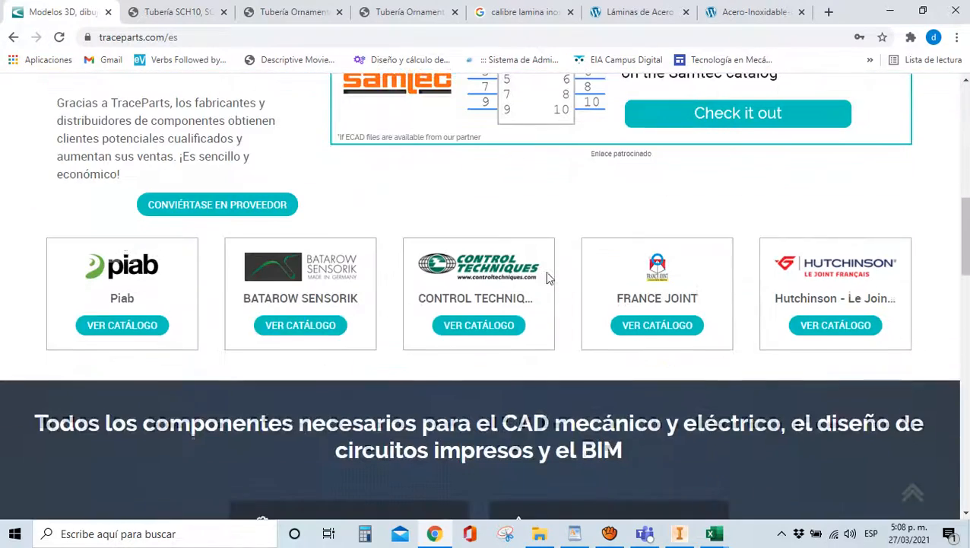
scroll(647, 303, down, 3)
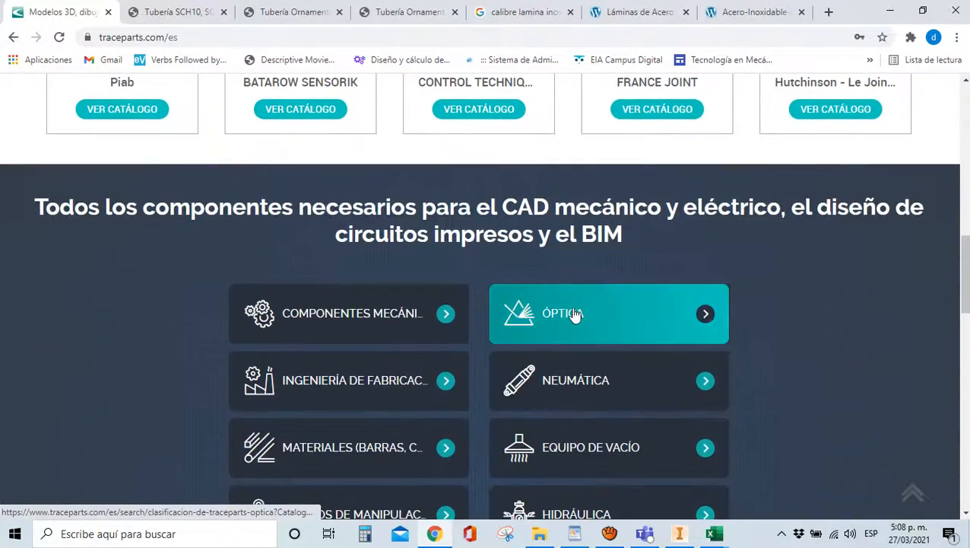
scroll(357, 335, down, 3)
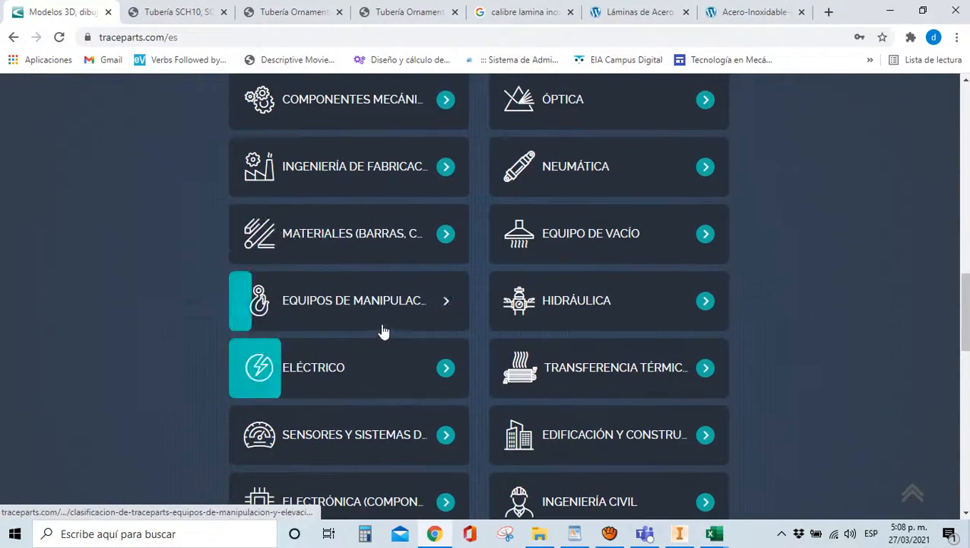
scroll(384, 332, up, 2)
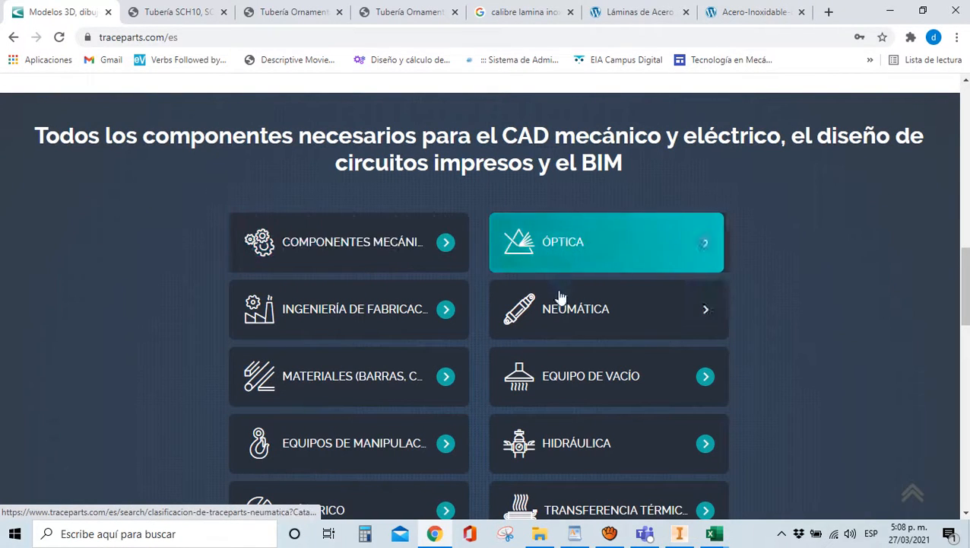
scroll(536, 308, down, 3)
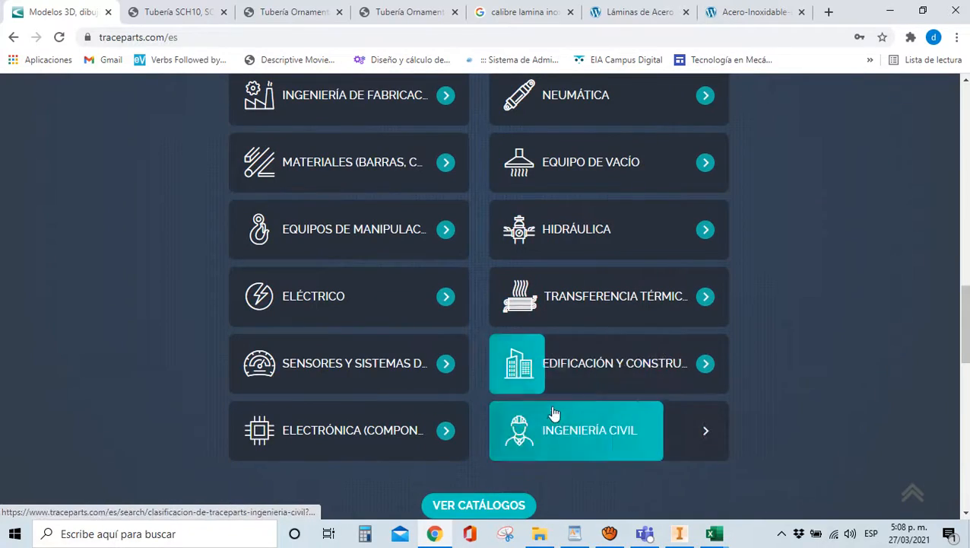
scroll(509, 418, up, 3)
scroll(509, 419, up, 12)
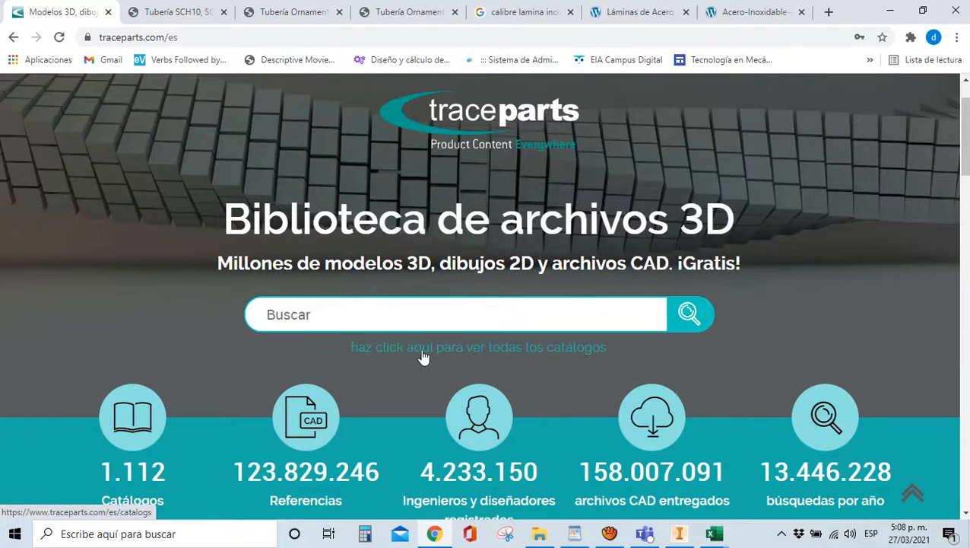
click(423, 348)
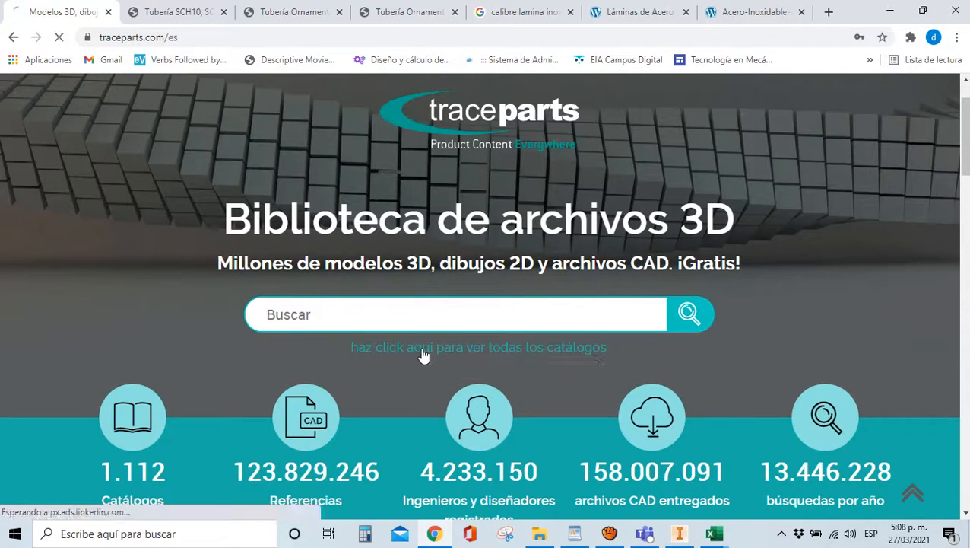
Scroll through the supplier catalogues, then search TraceParts for 'pie nivelador'
scroll(278, 297, down, 4)
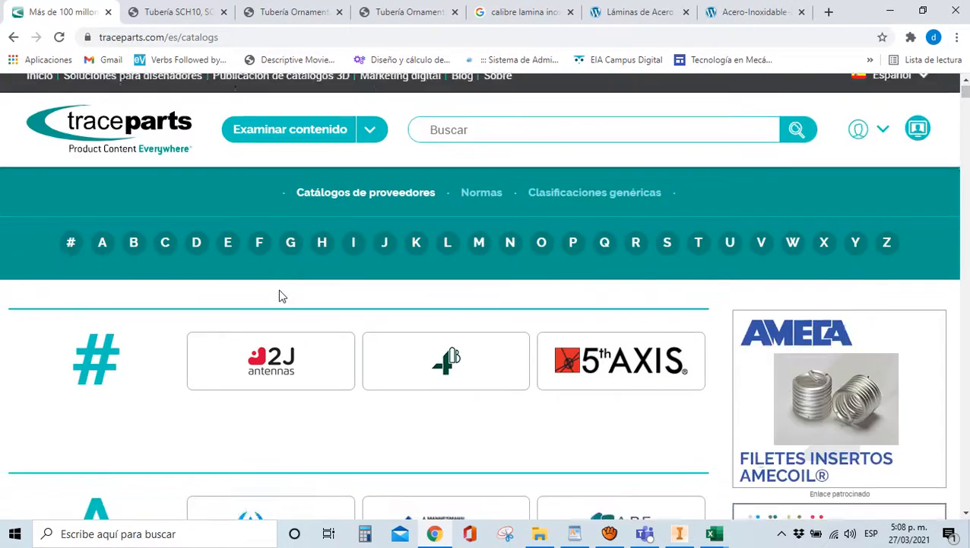
scroll(281, 298, up, 4)
scroll(281, 298, down, 4)
scroll(120, 326, down, 1)
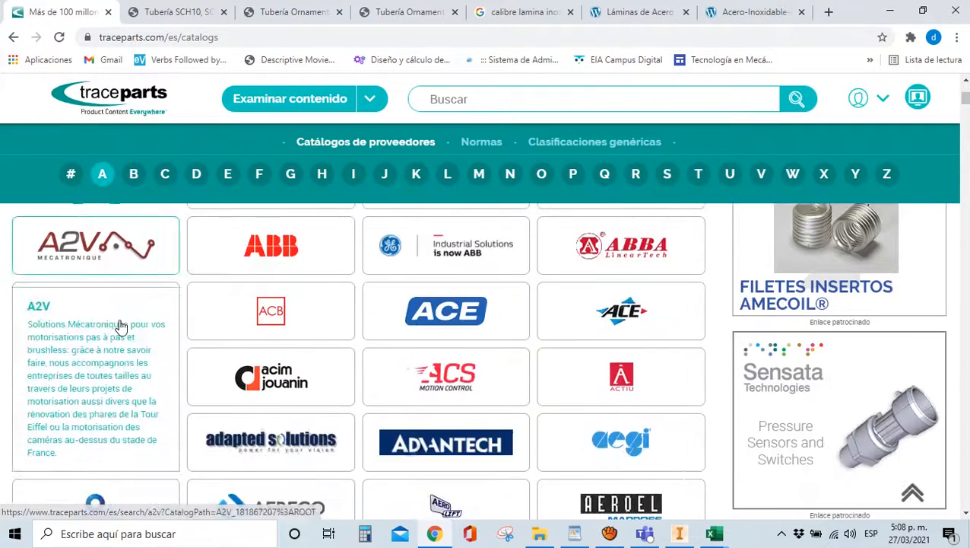
scroll(123, 325, up, 3)
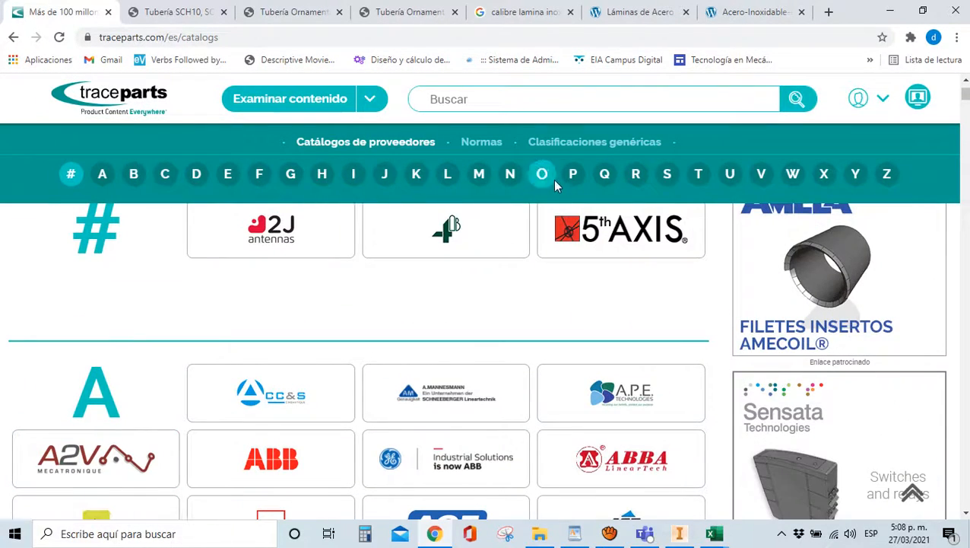
scroll(598, 324, down, 2)
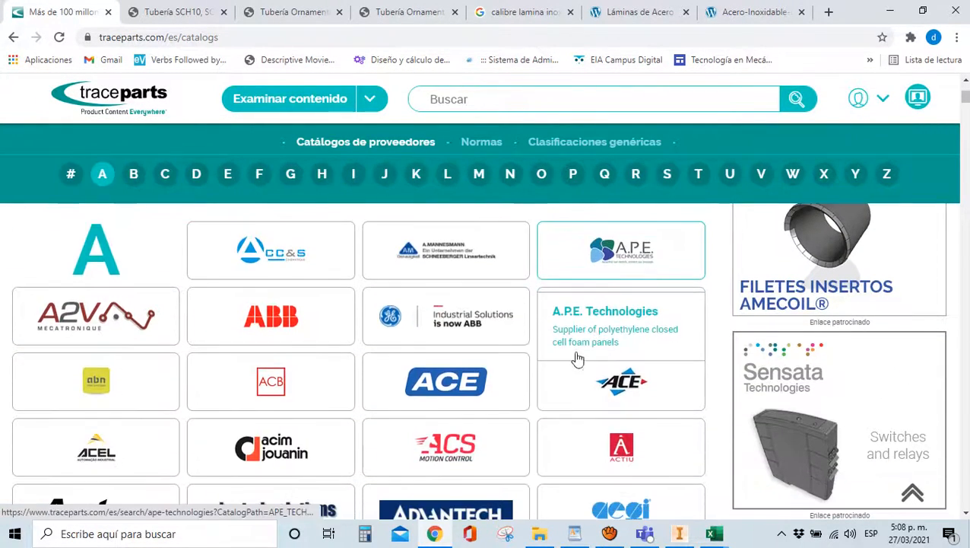
scroll(221, 355, down, 1)
scroll(688, 392, down, 2)
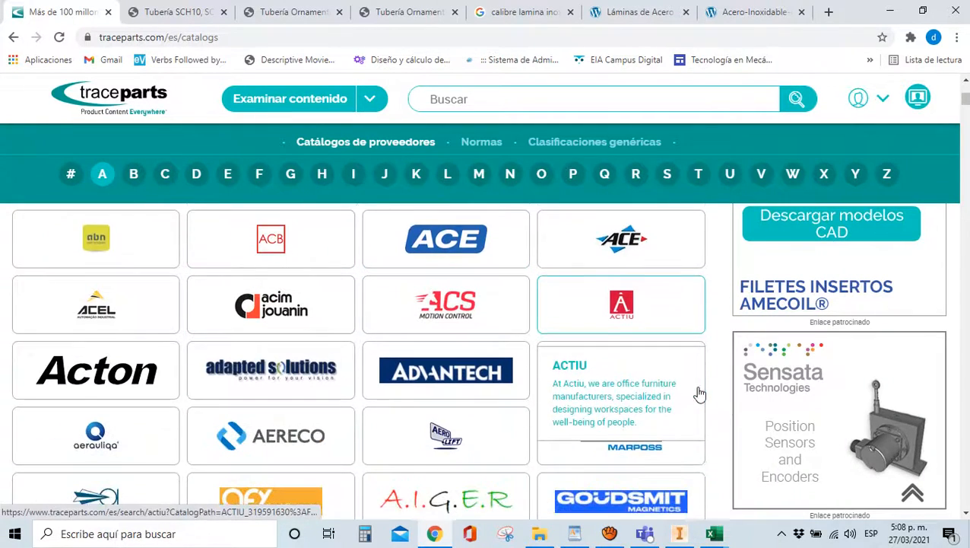
scroll(696, 392, down, 4)
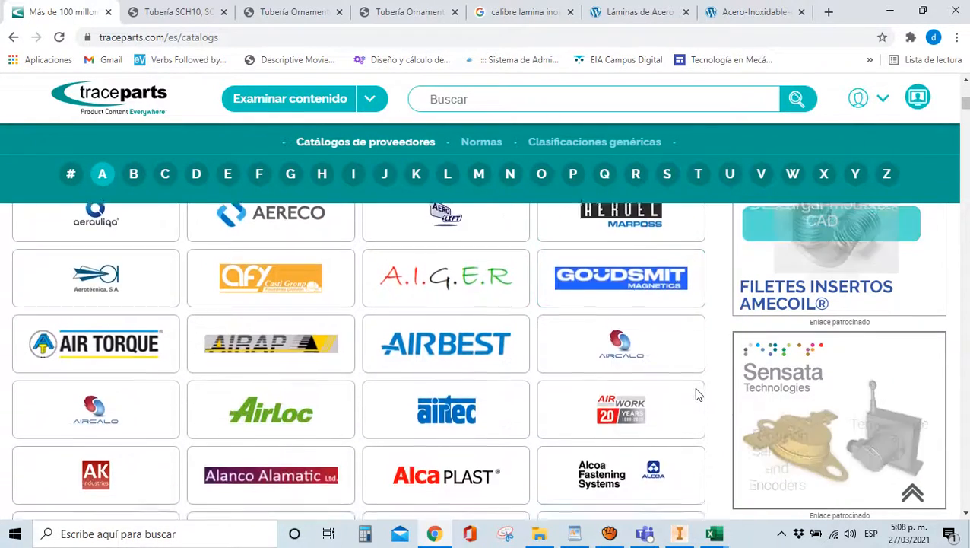
scroll(608, 386, down, 1)
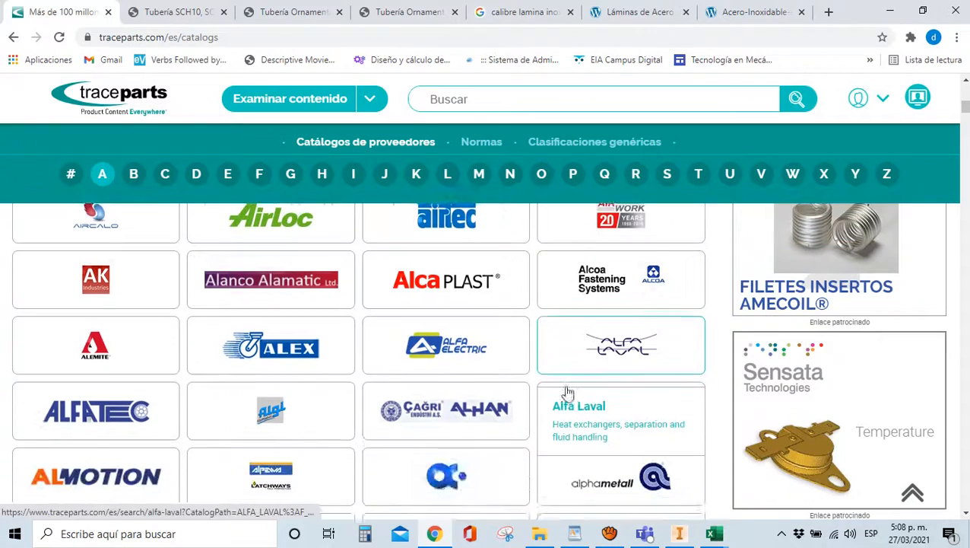
scroll(22, 277, down, 3)
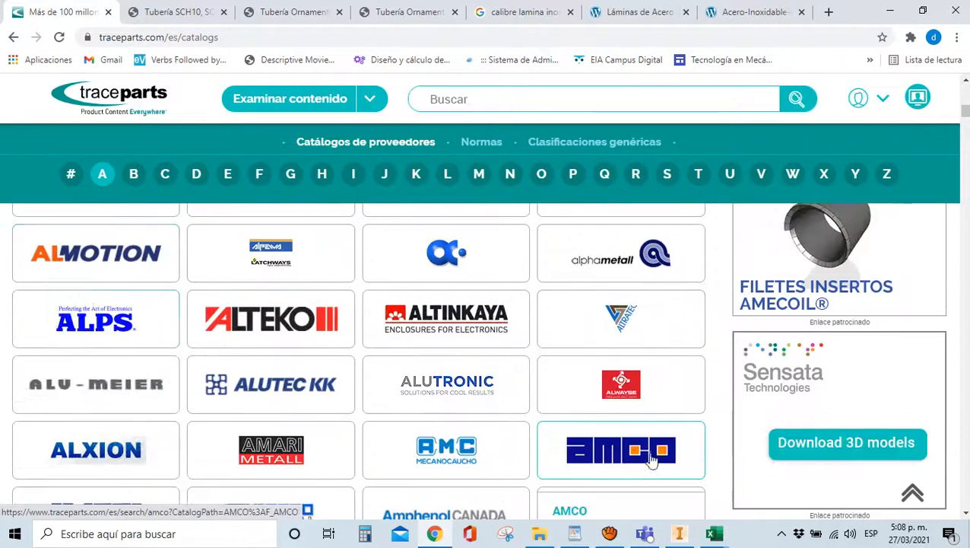
scroll(613, 442, up, 10)
click(466, 107)
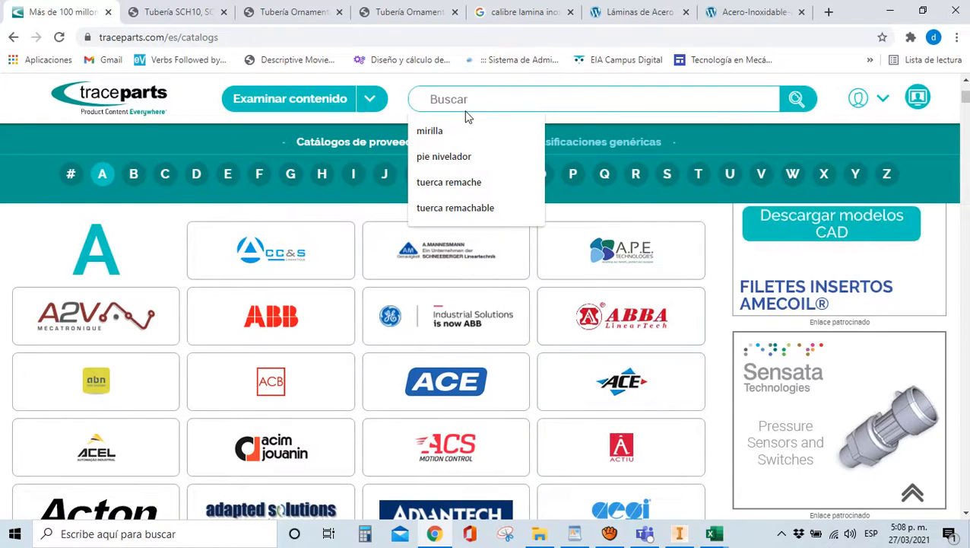
click(444, 157)
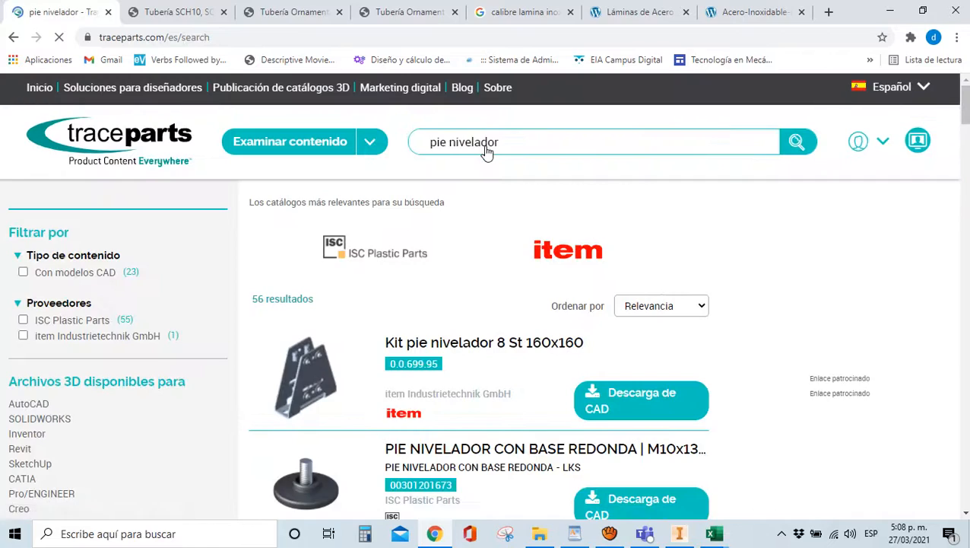
scroll(481, 323, down, 2)
scroll(481, 324, up, 2)
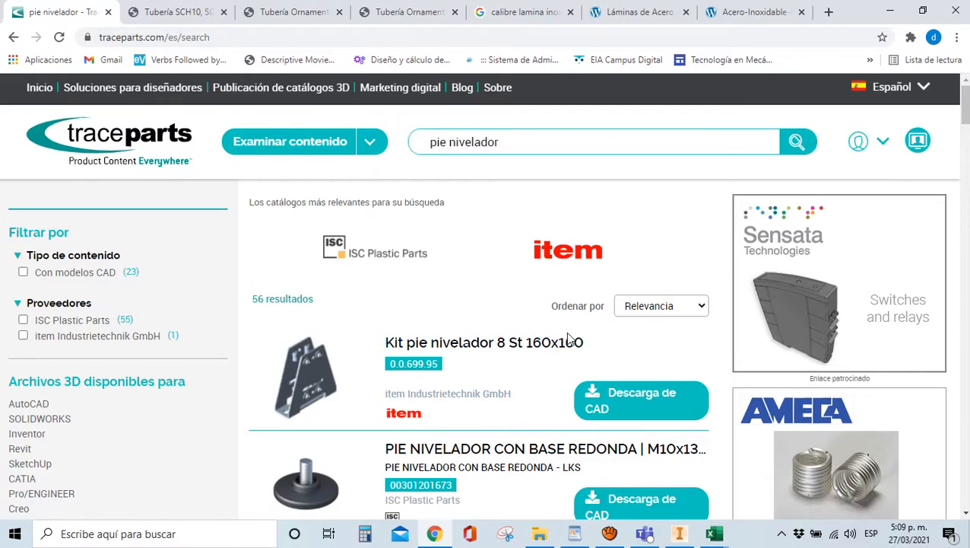
scroll(568, 338, down, 8)
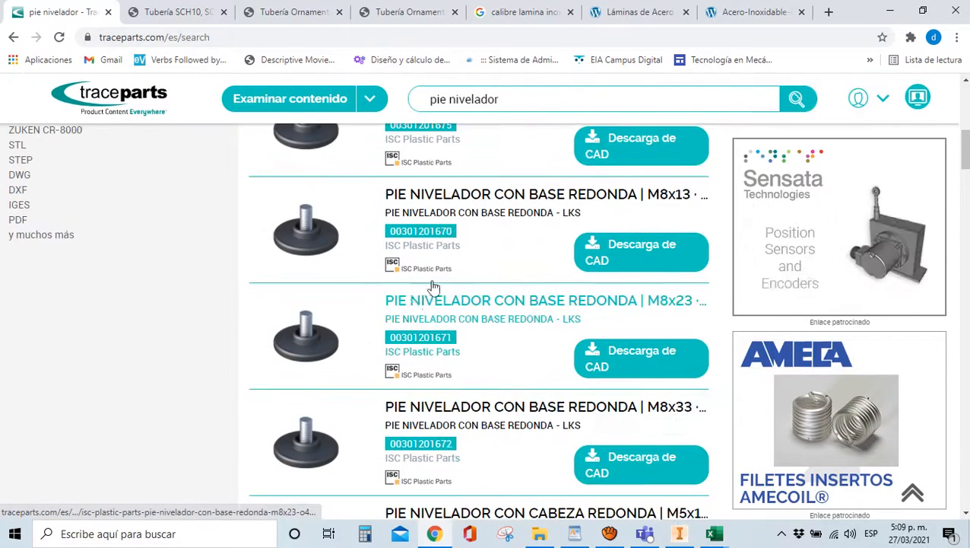
scroll(411, 304, down, 2)
scroll(450, 335, down, 2)
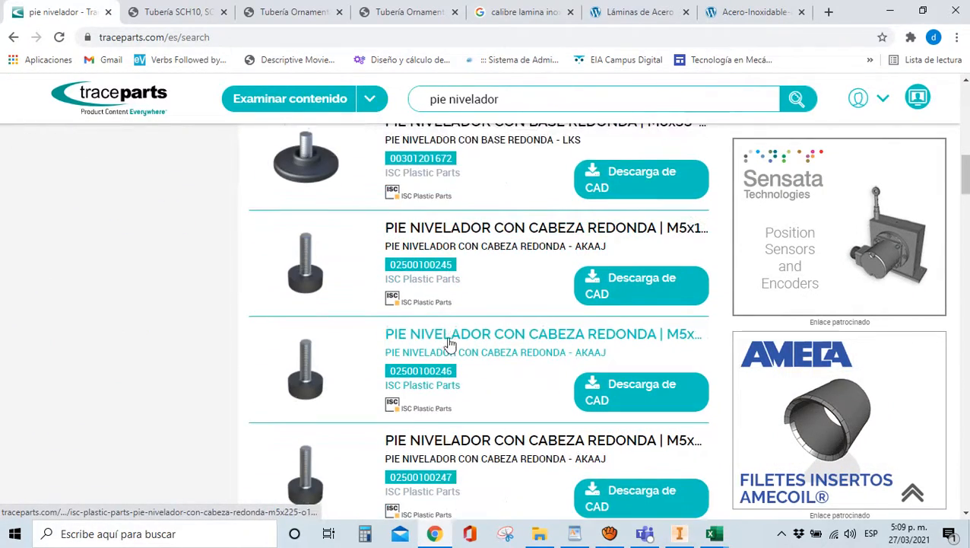
scroll(451, 344, down, 4)
scroll(451, 344, down, 2)
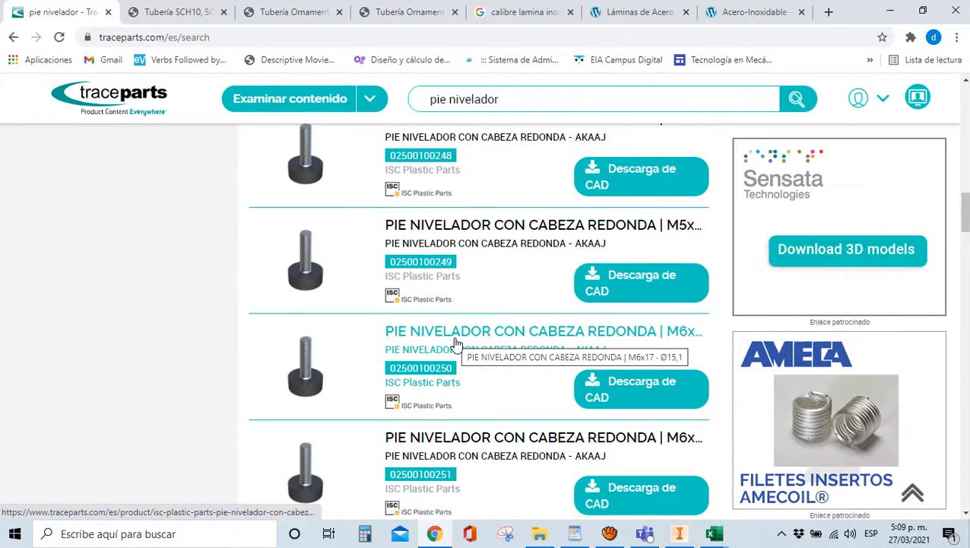
scroll(459, 340, down, 1)
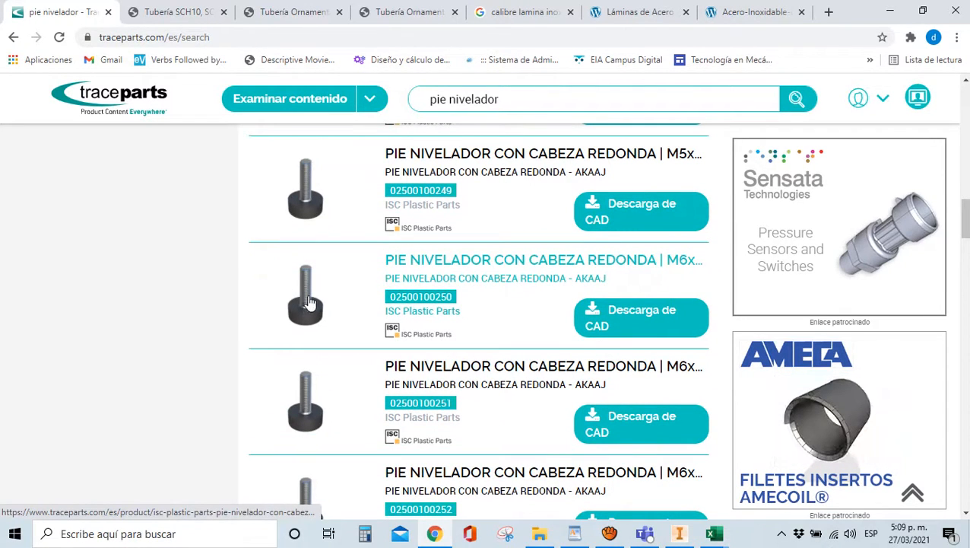
scroll(308, 302, down, 3)
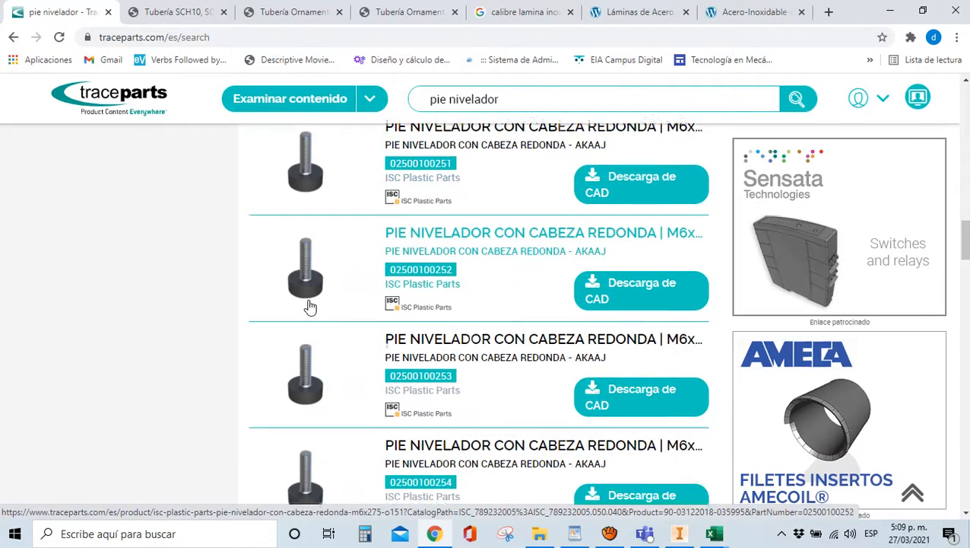
scroll(310, 307, down, 3)
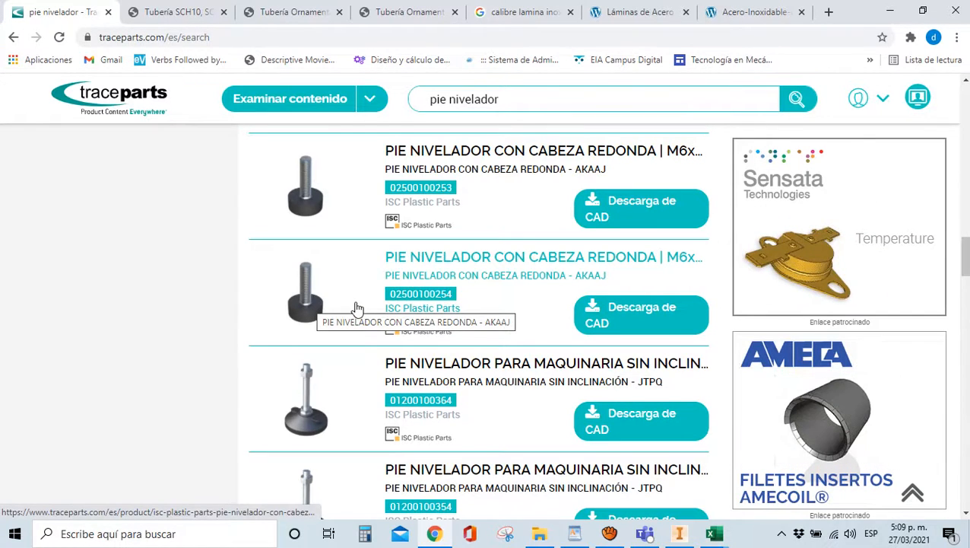
scroll(358, 307, down, 3)
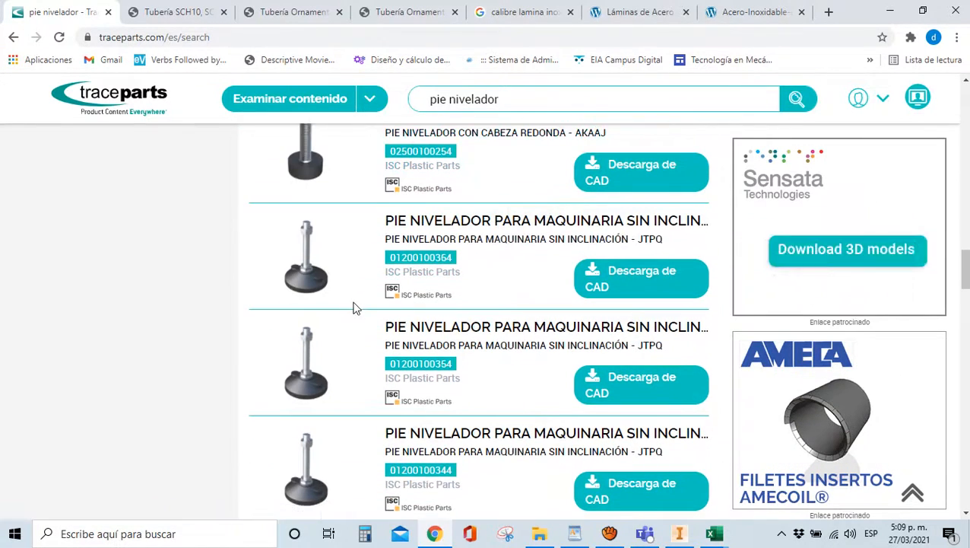
scroll(394, 324, down, 2)
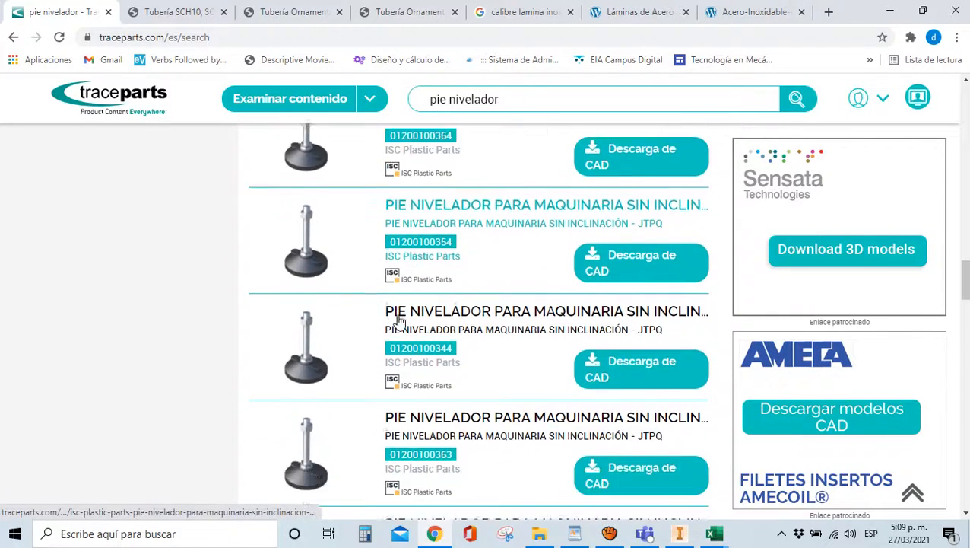
scroll(403, 315, down, 4)
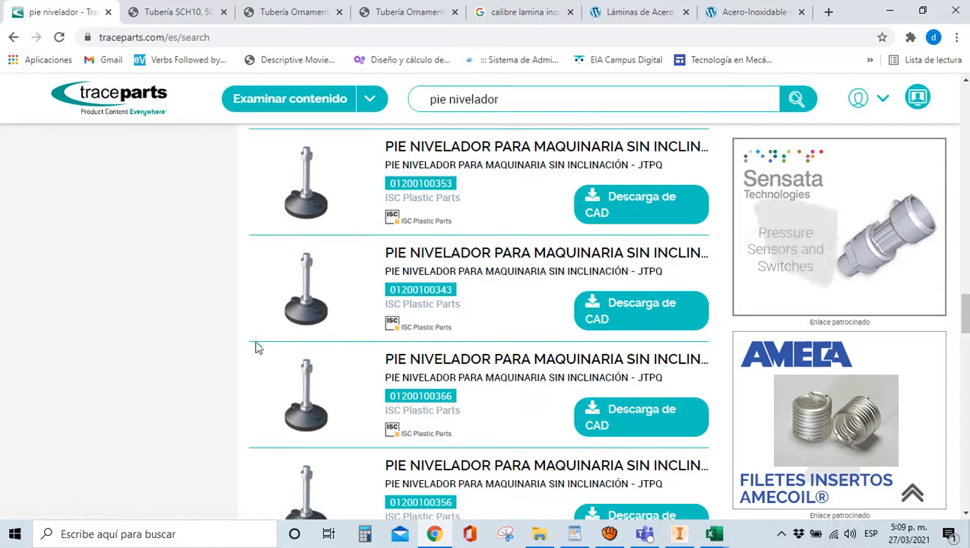
scroll(243, 344, down, 5)
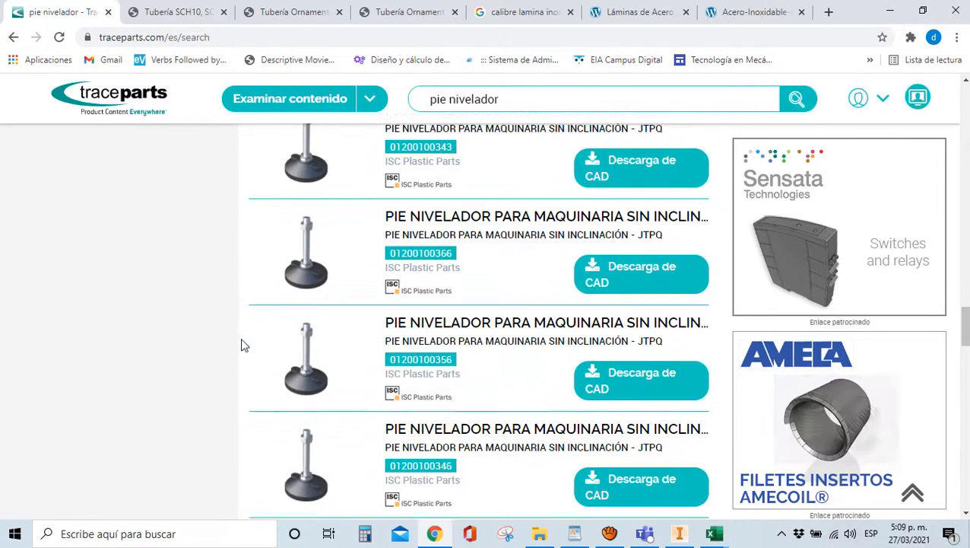
scroll(243, 339, down, 5)
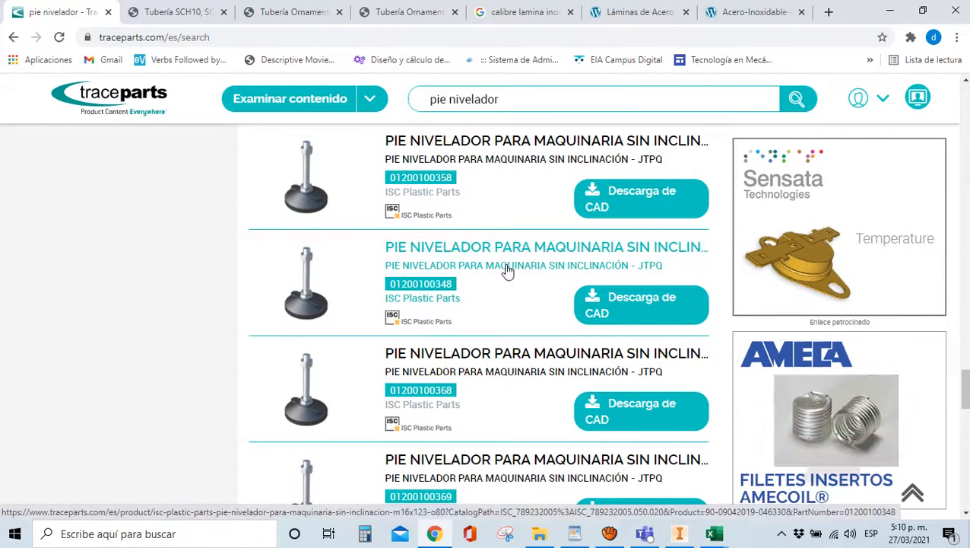
scroll(308, 318, down, 5)
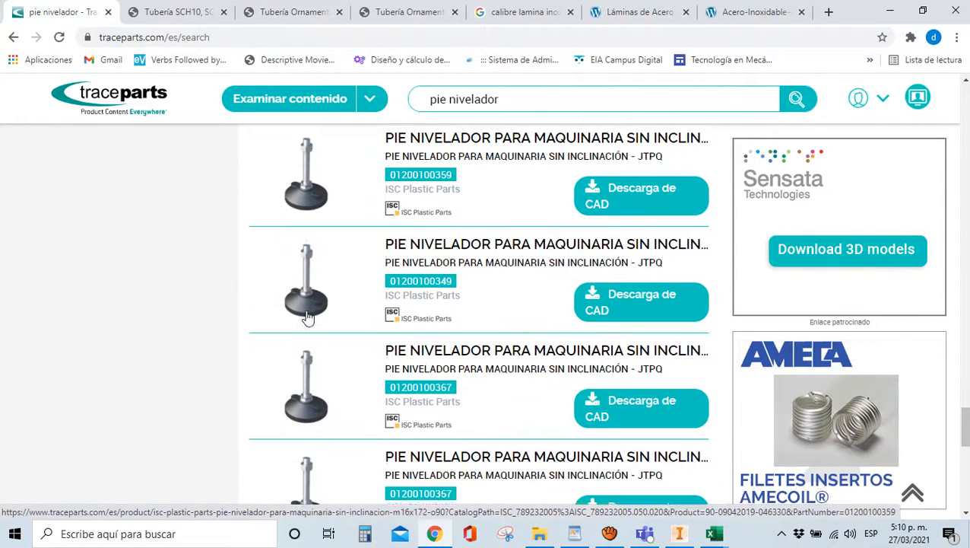
scroll(395, 374, up, 5)
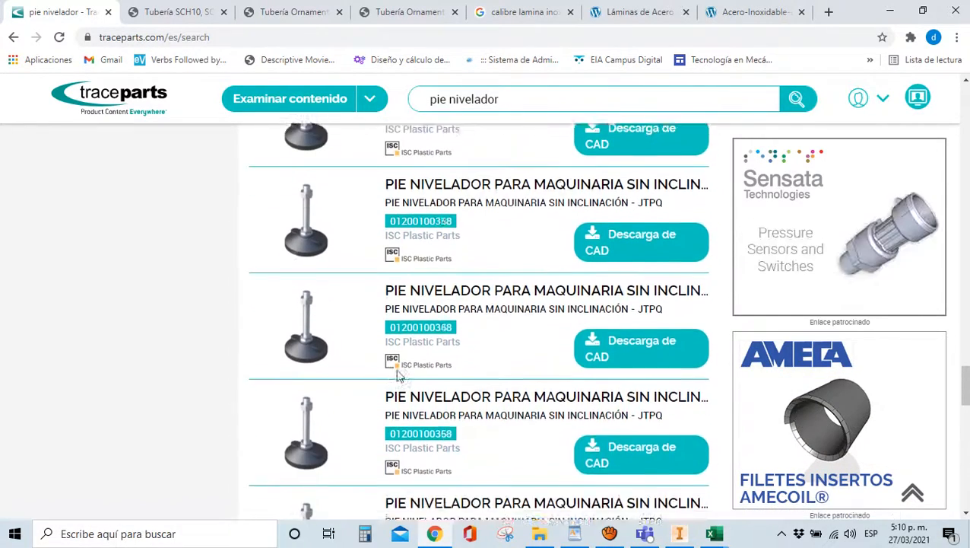
scroll(395, 375, up, 5)
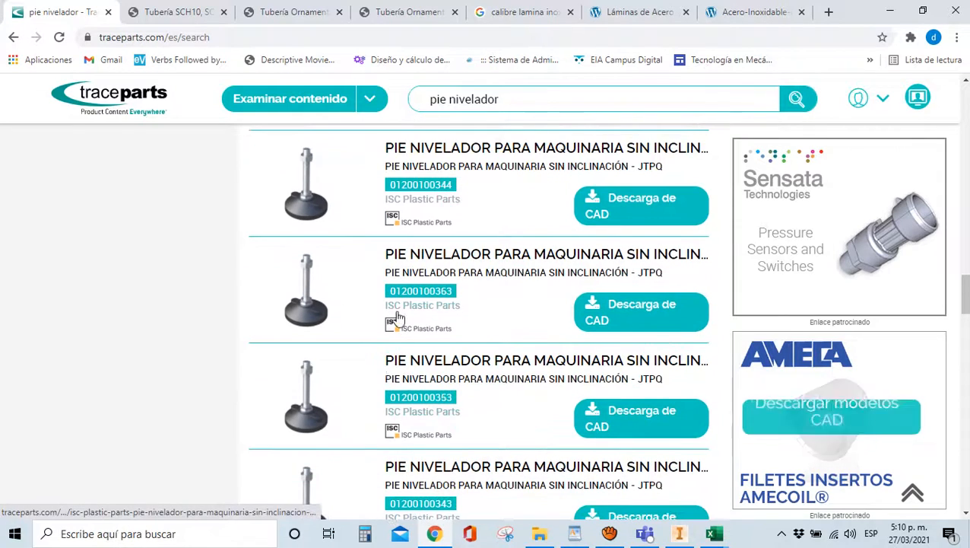
click(397, 283)
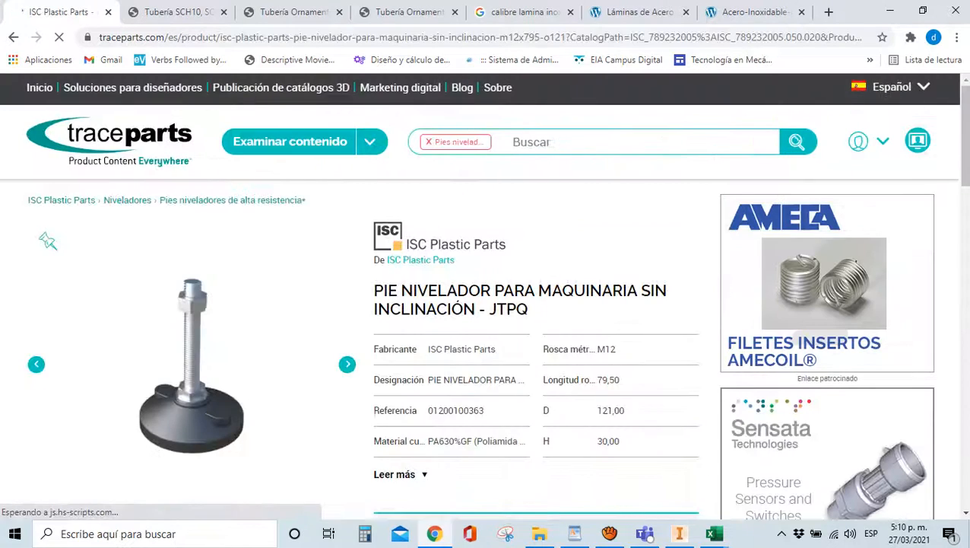
scroll(46, 315, down, 4)
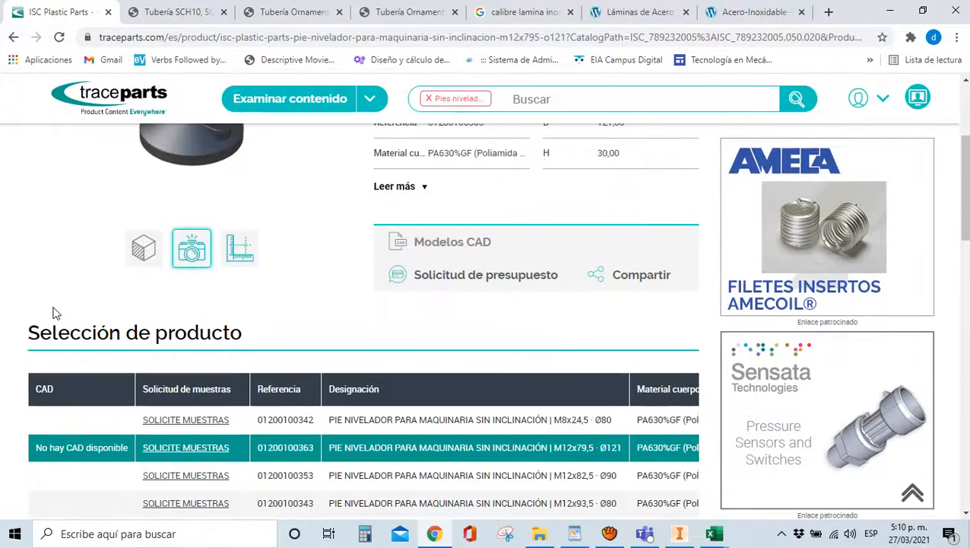
scroll(119, 310, up, 2)
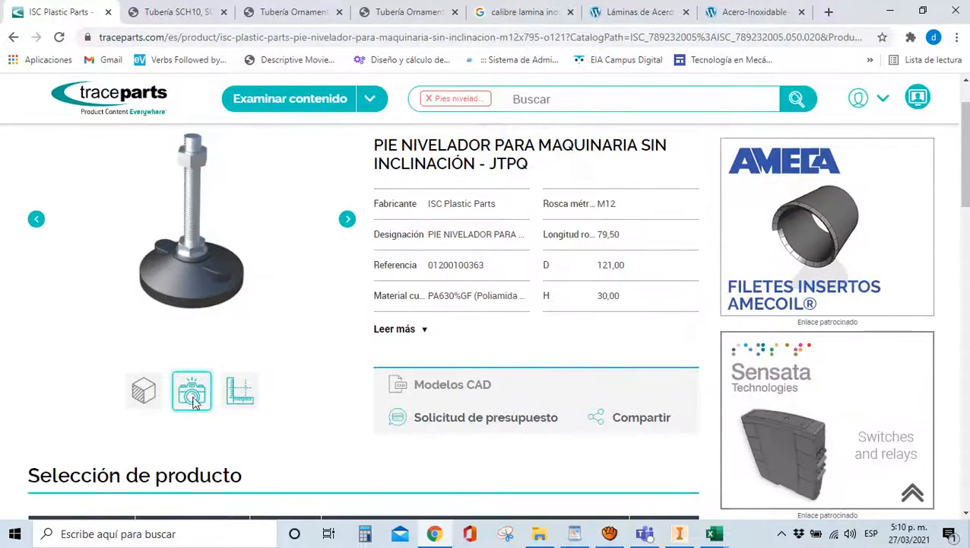
click(242, 398)
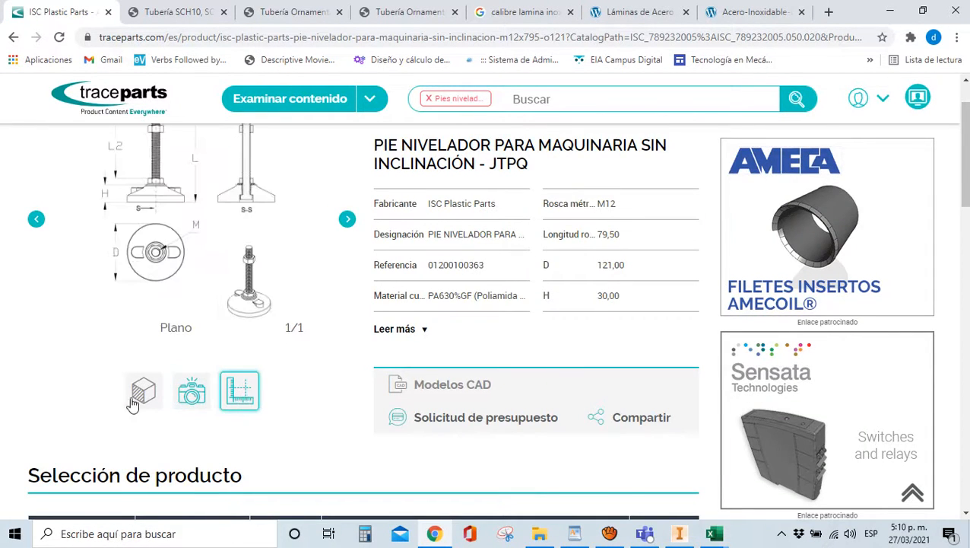
scroll(232, 365, up, 2)
scroll(229, 351, down, 2)
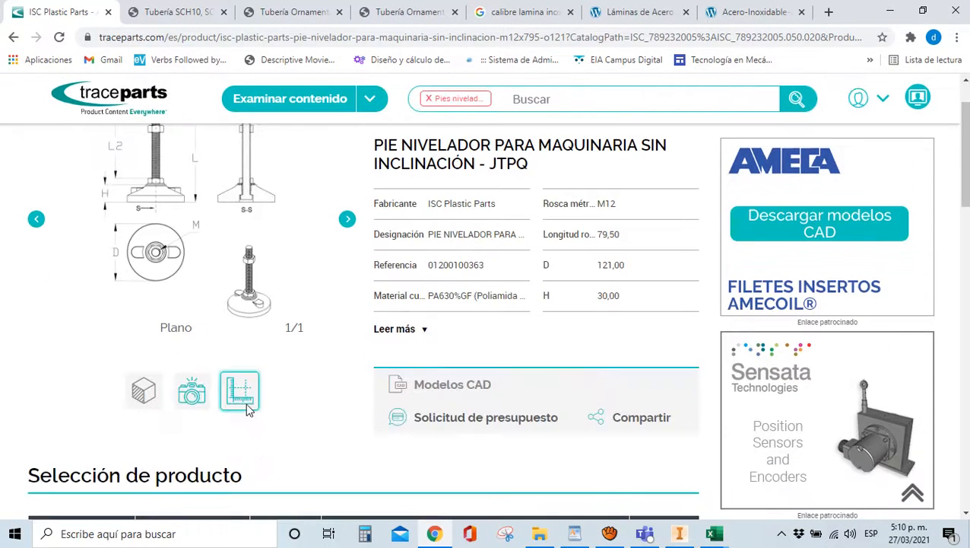
scroll(169, 318, up, 2)
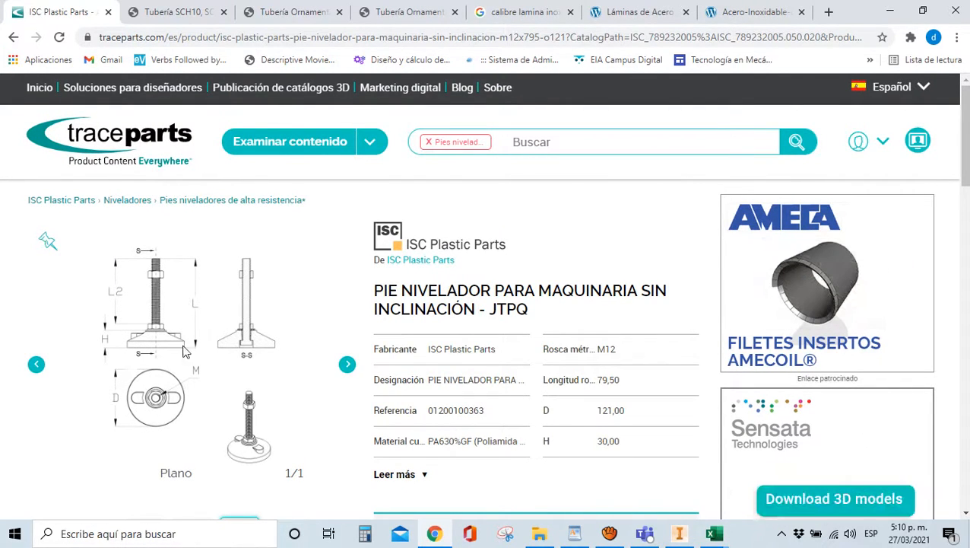
scroll(198, 273, down, 2)
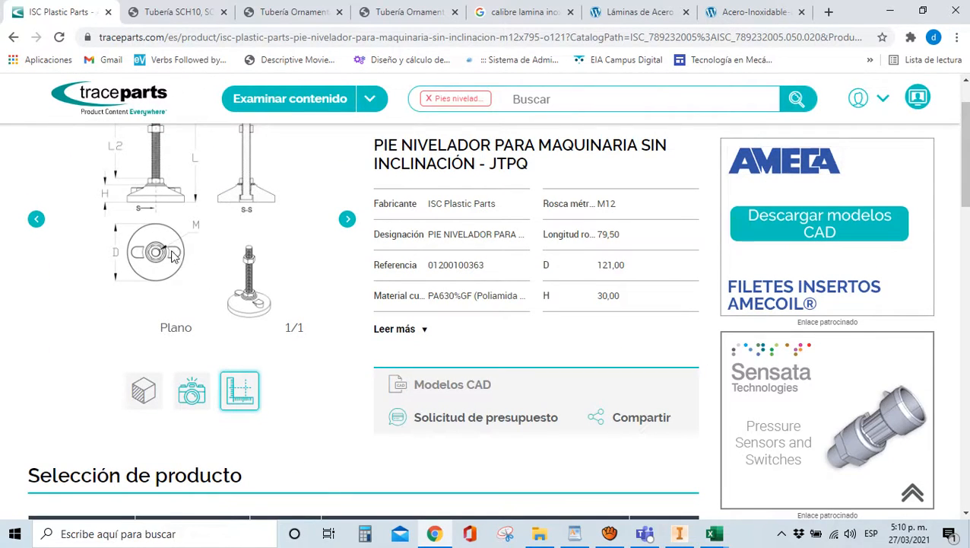
click(183, 391)
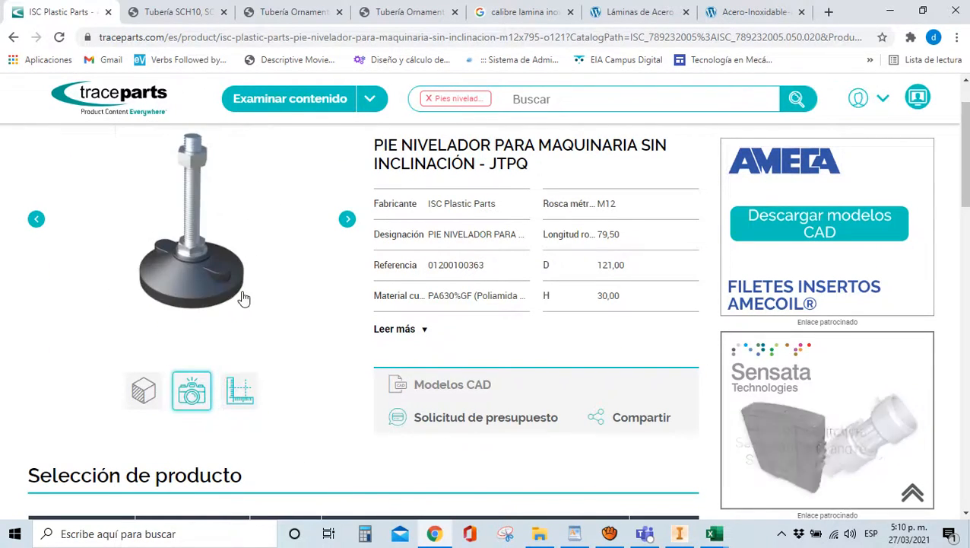
Page through the Selección de producto size table, pages 2 to 4, then back to page 1
scroll(243, 296, down, 3)
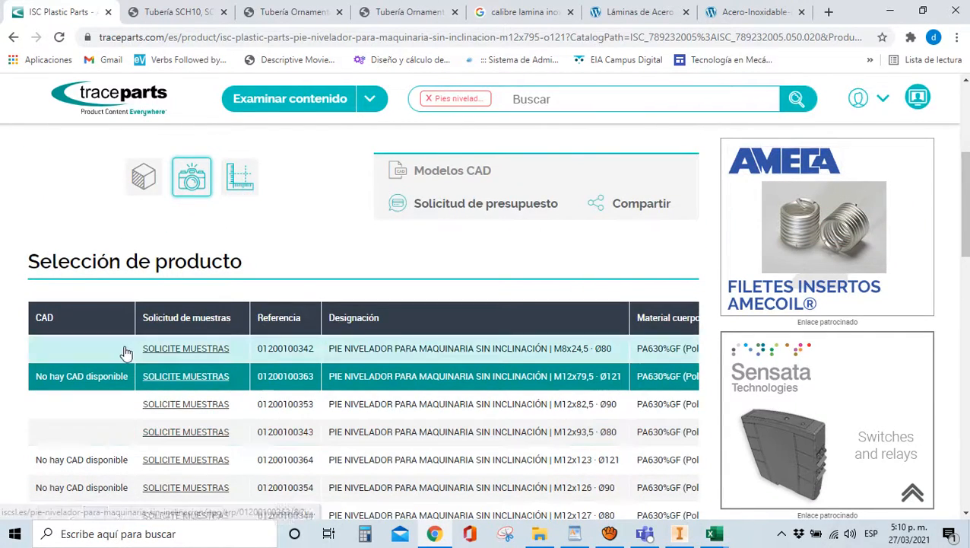
scroll(106, 346, down, 3)
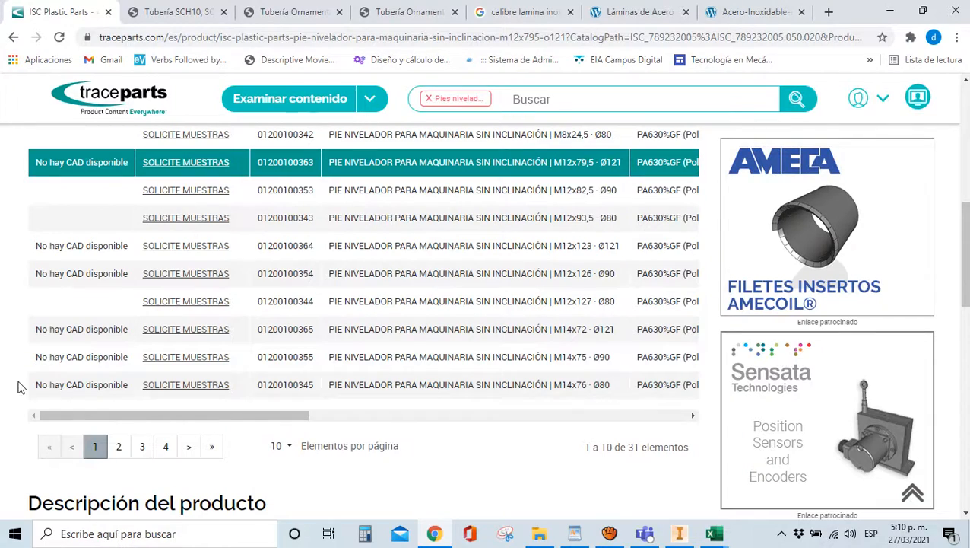
scroll(115, 392, up, 1)
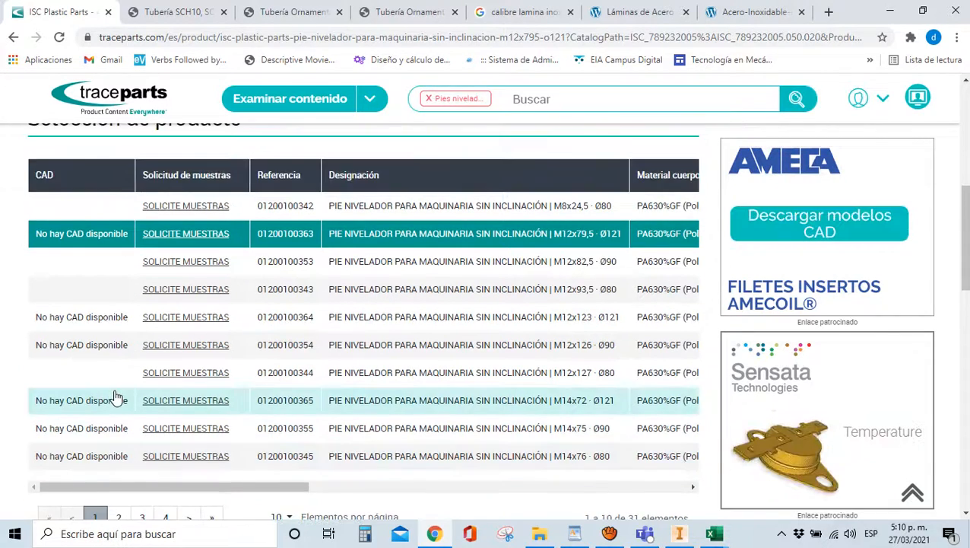
scroll(101, 483, down, 1)
click(119, 447)
scroll(115, 423, up, 2)
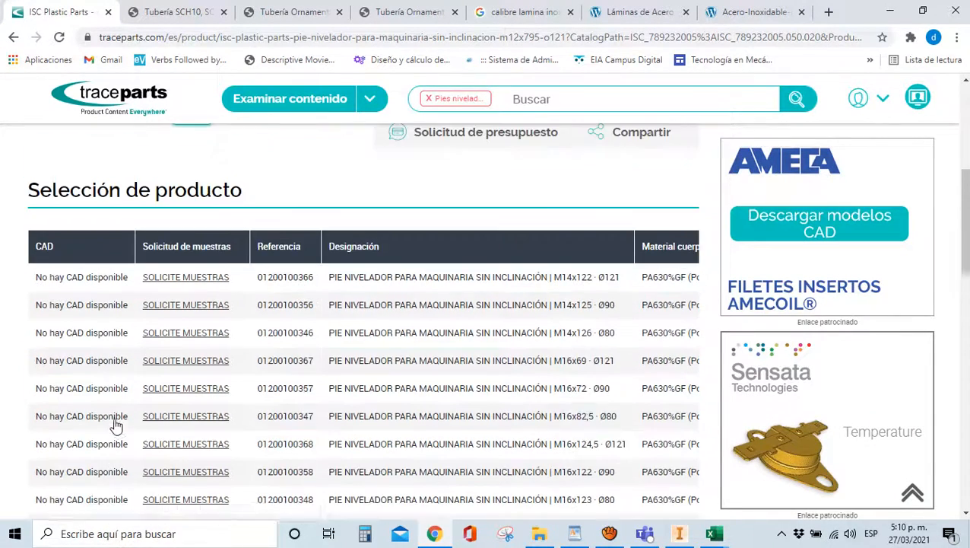
scroll(132, 457, down, 2)
click(142, 449)
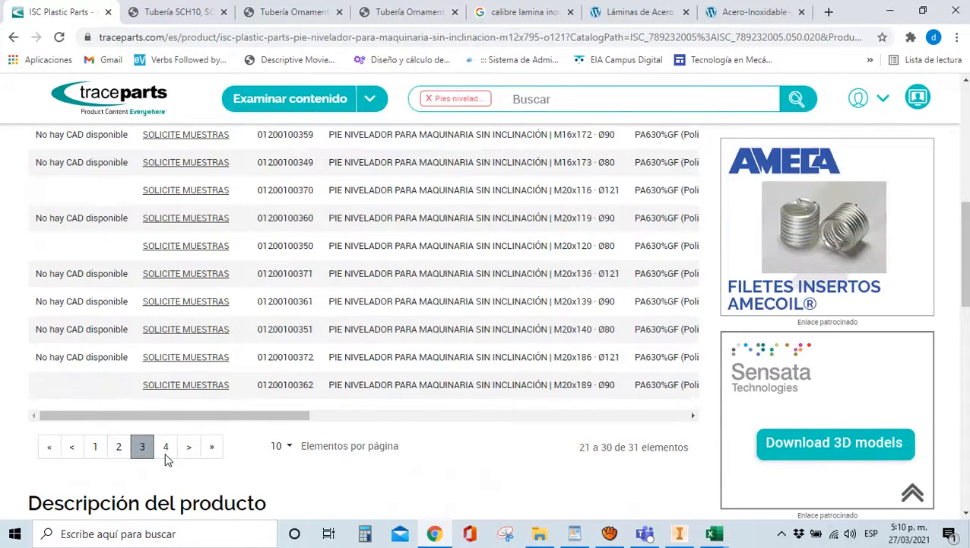
click(166, 451)
scroll(105, 413, down, 3)
scroll(105, 414, up, 4)
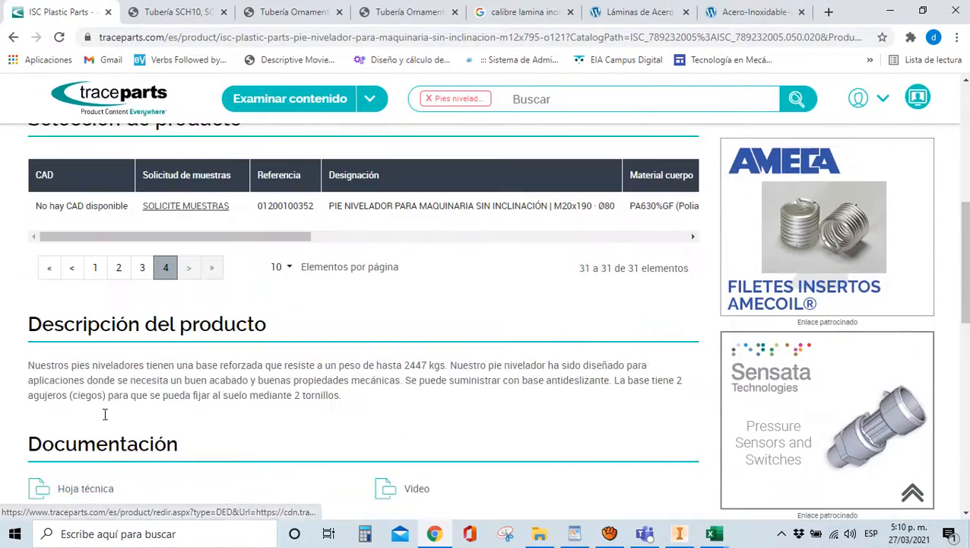
click(94, 267)
scroll(88, 319, down, 2)
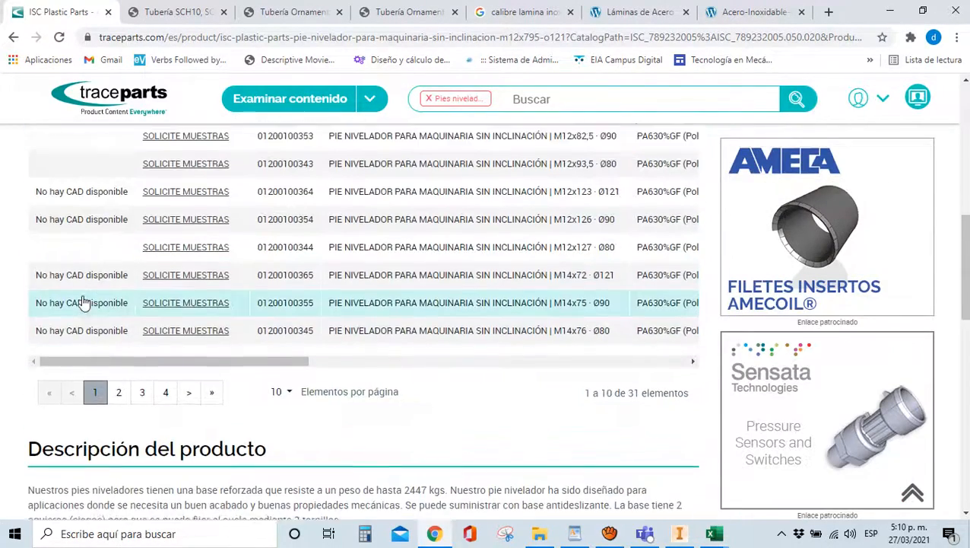
scroll(81, 304, up, 5)
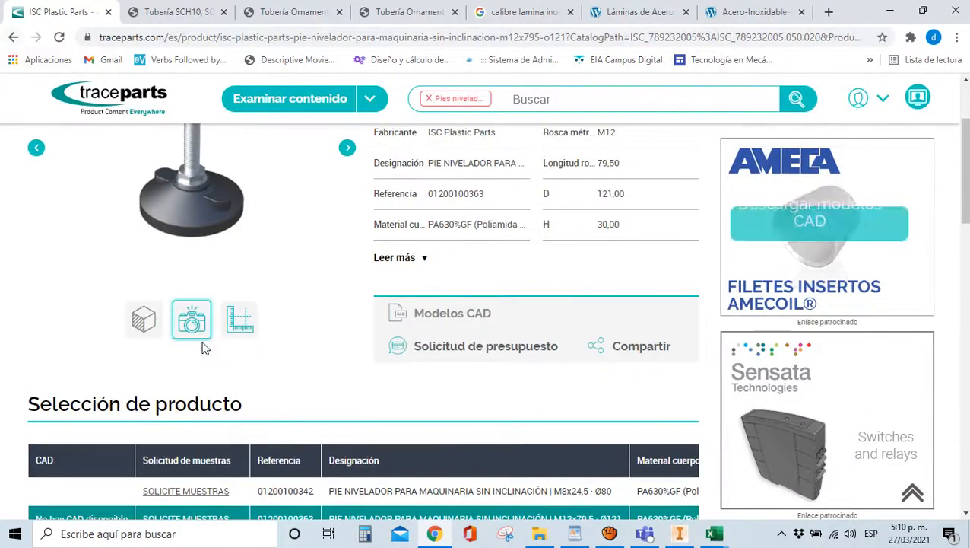
scroll(204, 347, up, 3)
Return to the pie nivelador search results and scroll through the list
click(12, 37)
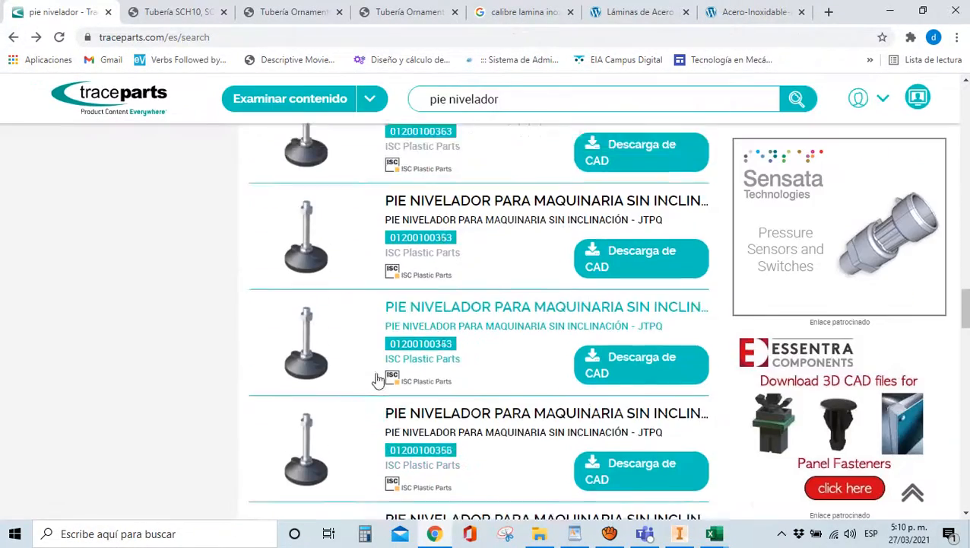
scroll(380, 377, down, 4)
scroll(379, 373, down, 5)
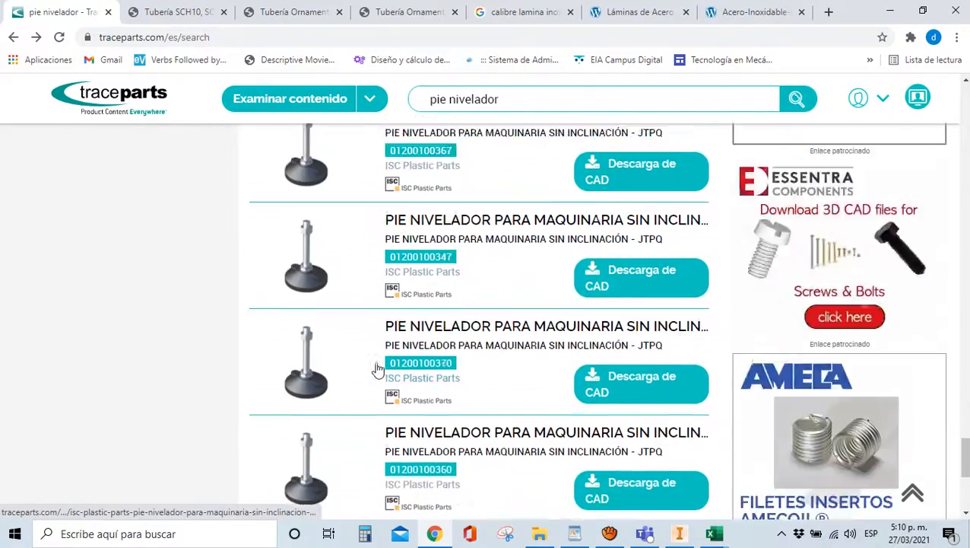
scroll(393, 383, down, 6)
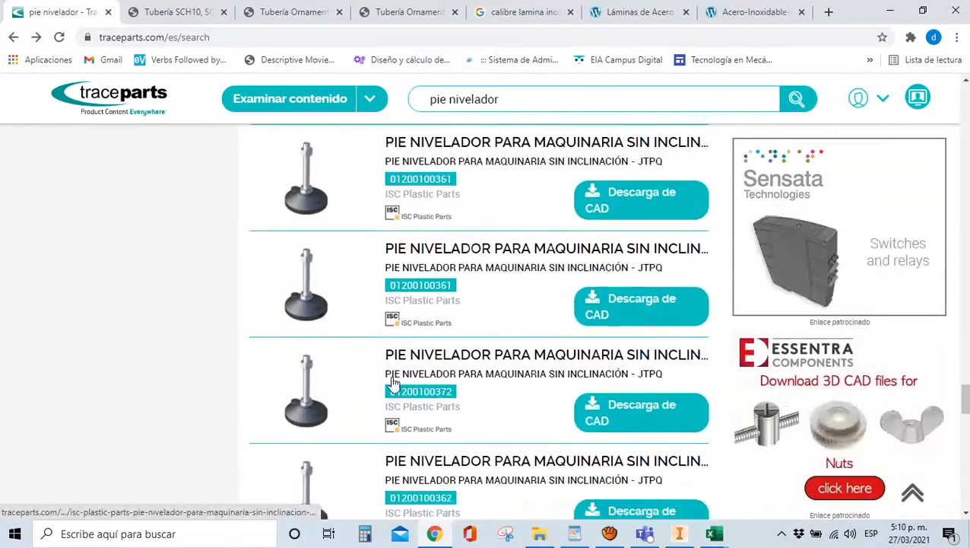
scroll(392, 380, down, 5)
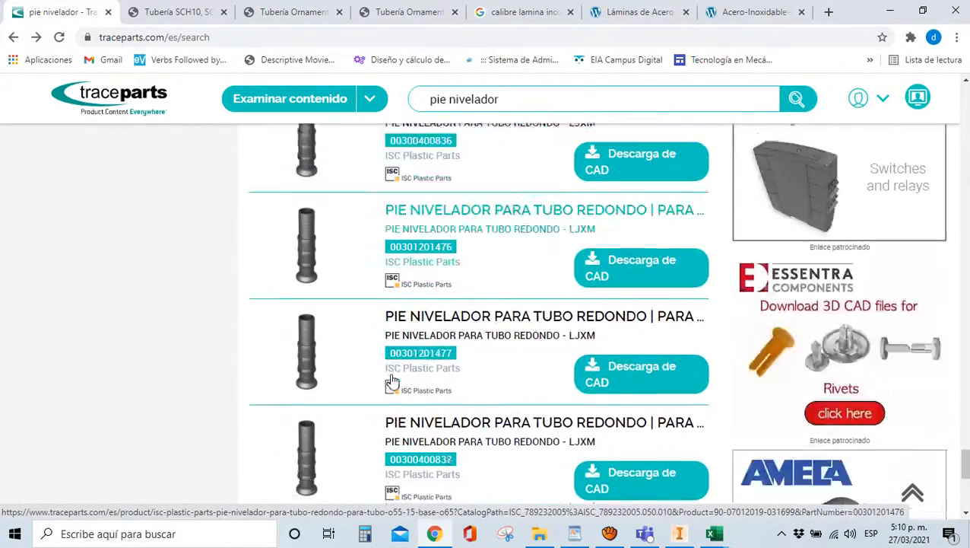
scroll(391, 380, up, 5)
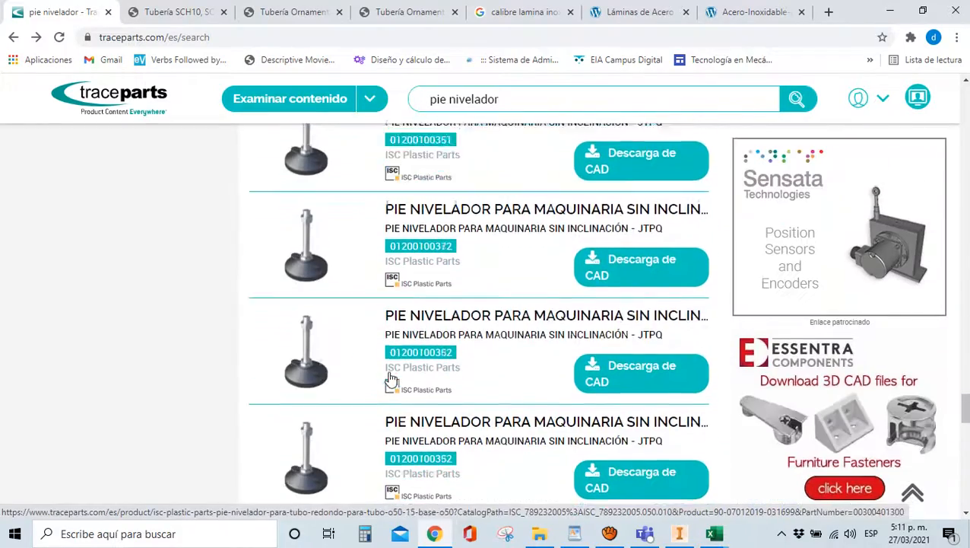
scroll(389, 378, up, 3)
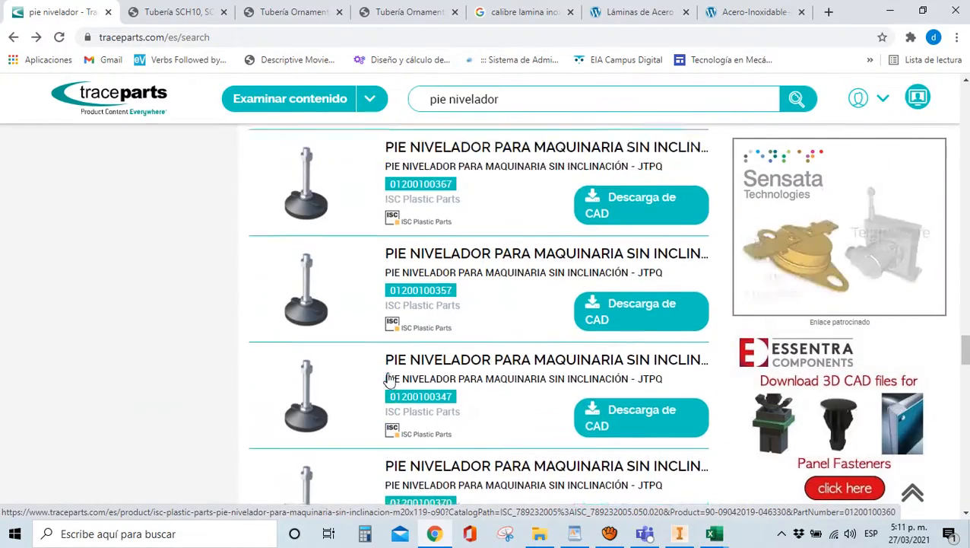
scroll(389, 378, up, 5)
scroll(389, 373, up, 5)
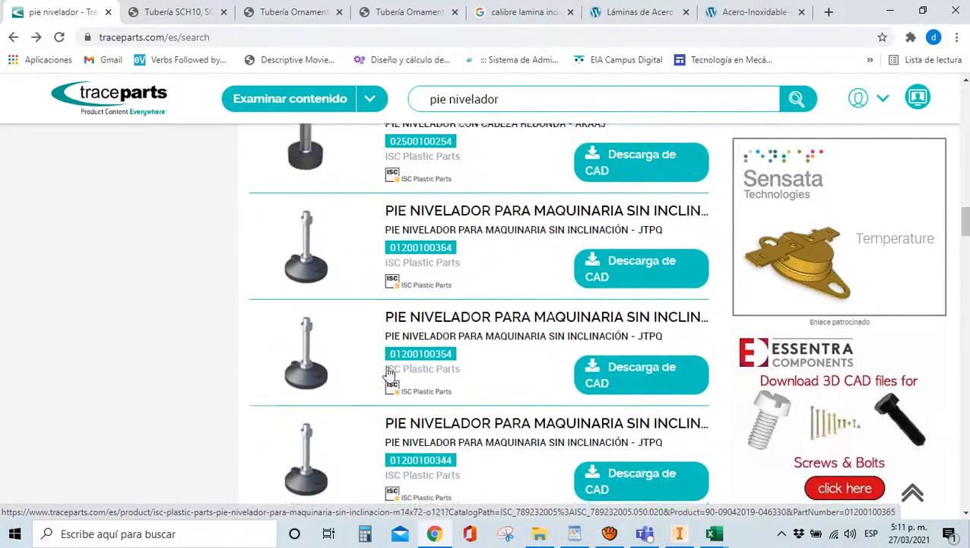
scroll(388, 373, up, 10)
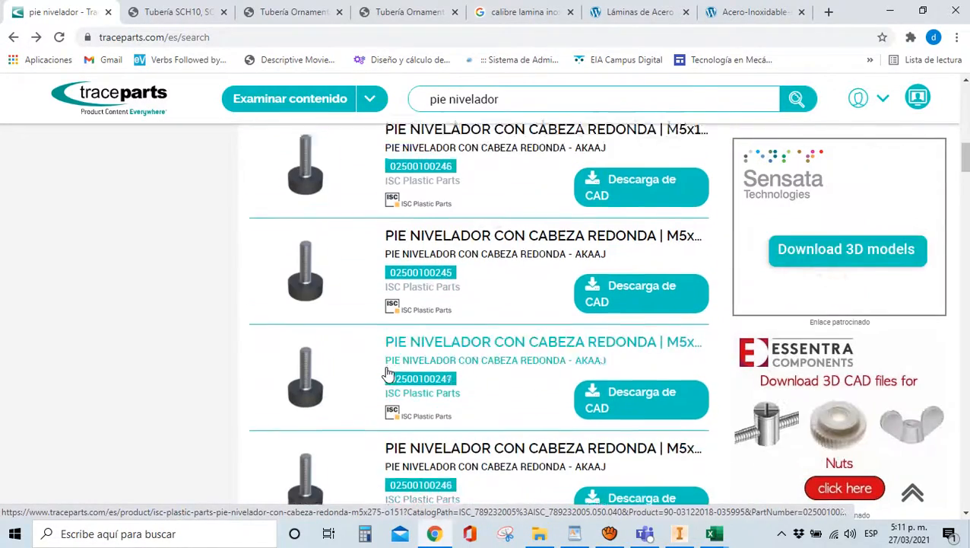
scroll(388, 373, up, 10)
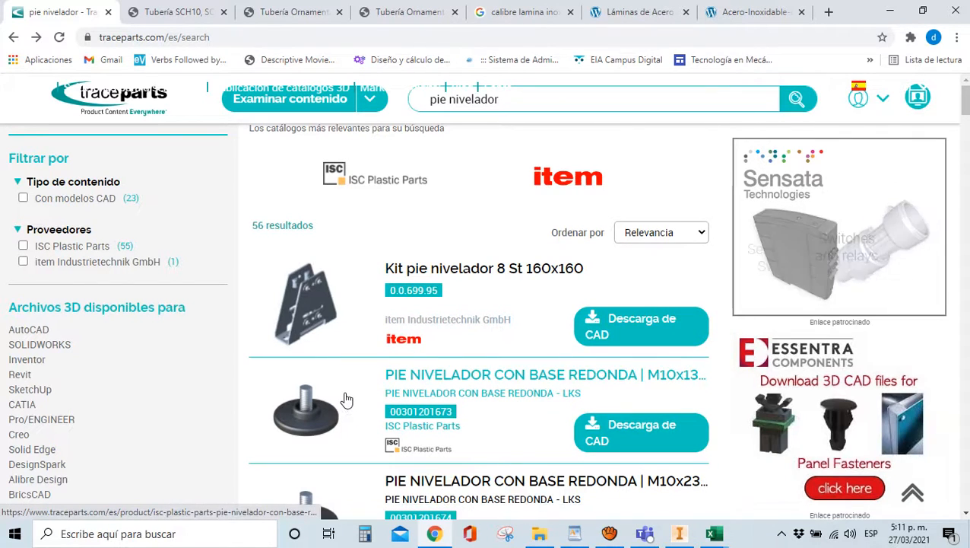
Filter the results with 'Con modelos CAD' and review the remaining leveling feet
click(75, 201)
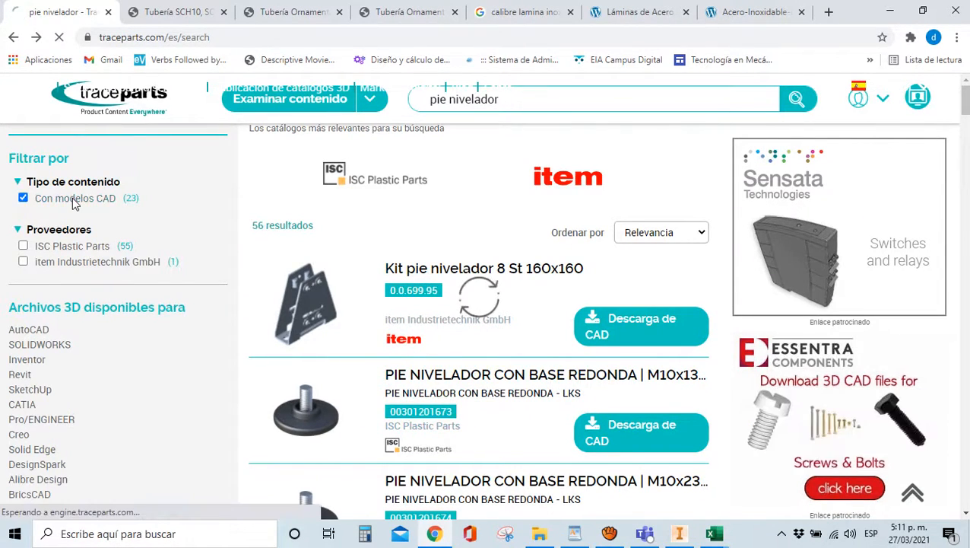
scroll(611, 335, down, 3)
scroll(611, 335, down, 10)
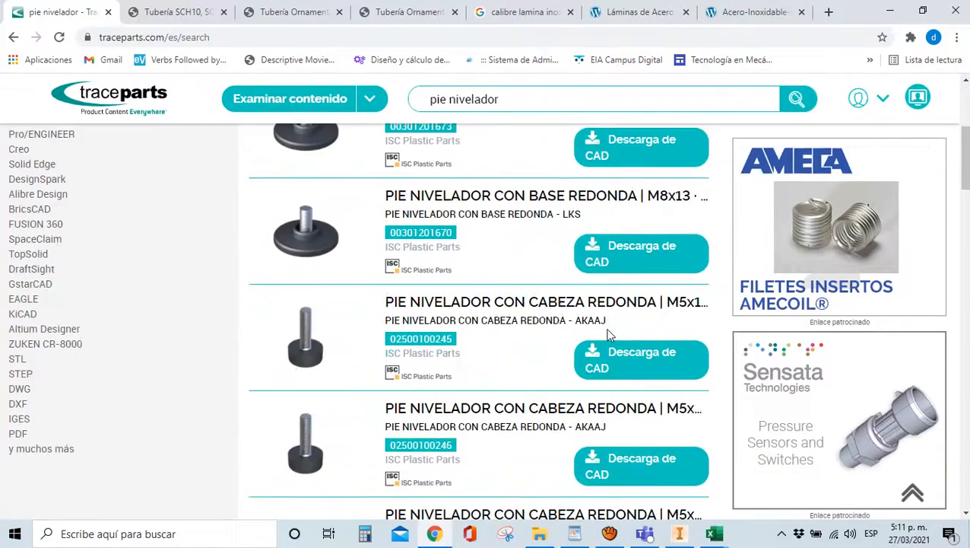
scroll(606, 335, down, 6)
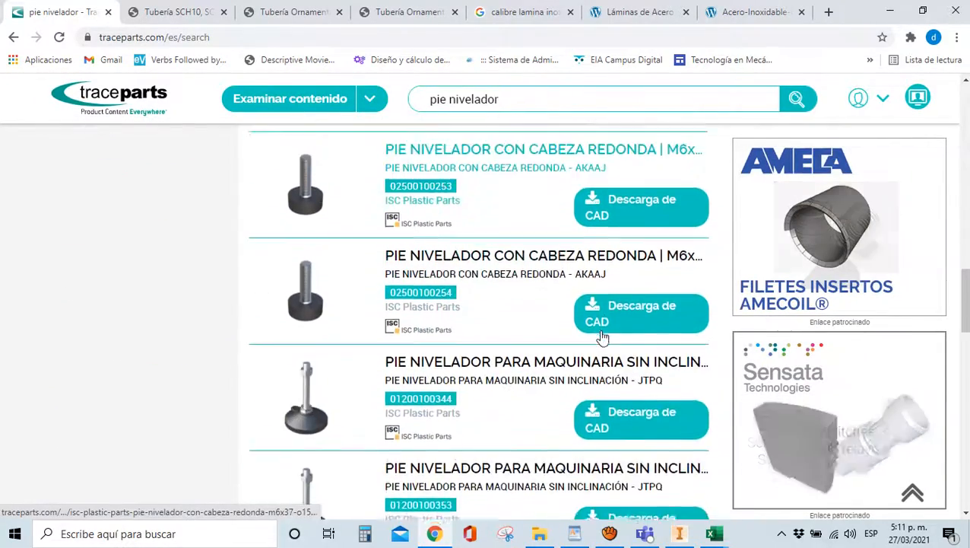
scroll(49, 323, down, 10)
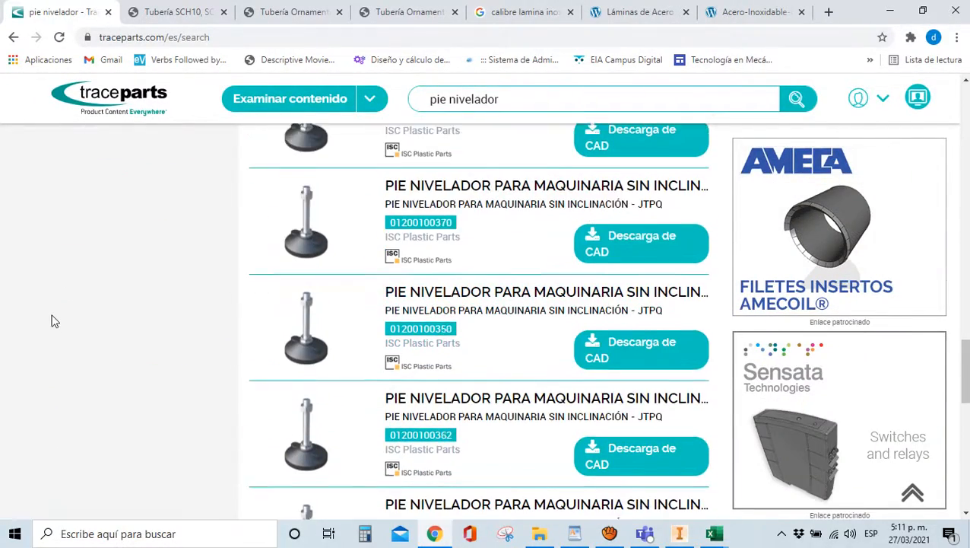
scroll(352, 373, up, 9)
scroll(352, 371, up, 2)
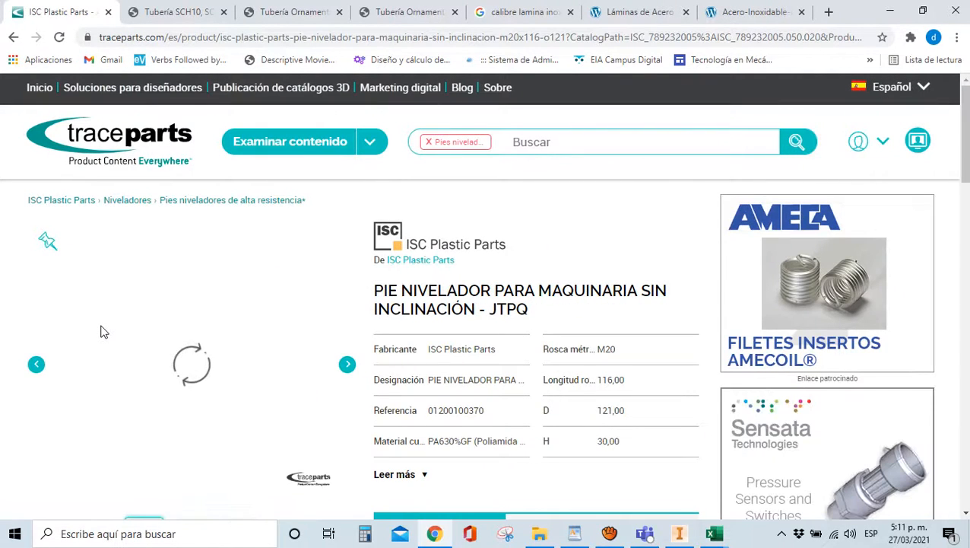
scroll(507, 356, down, 4)
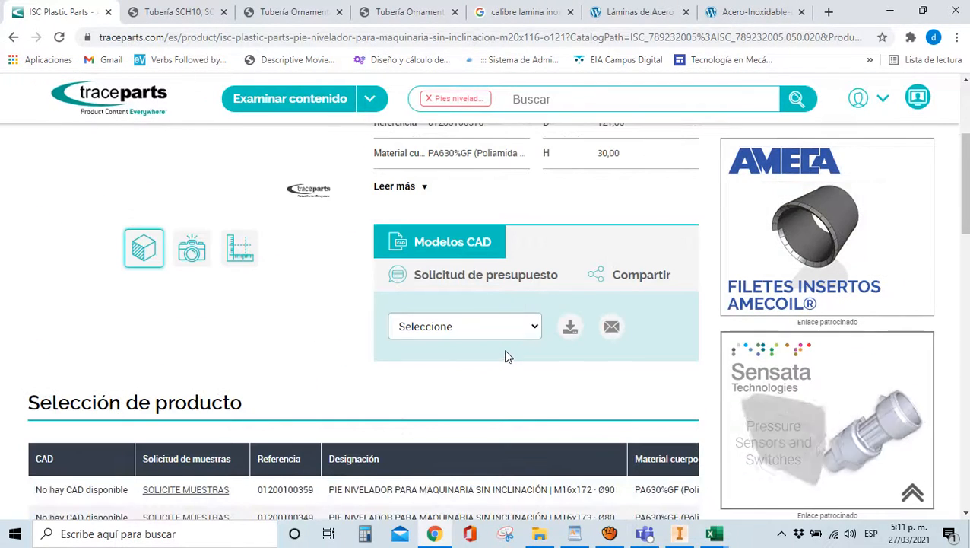
scroll(396, 464, down, 8)
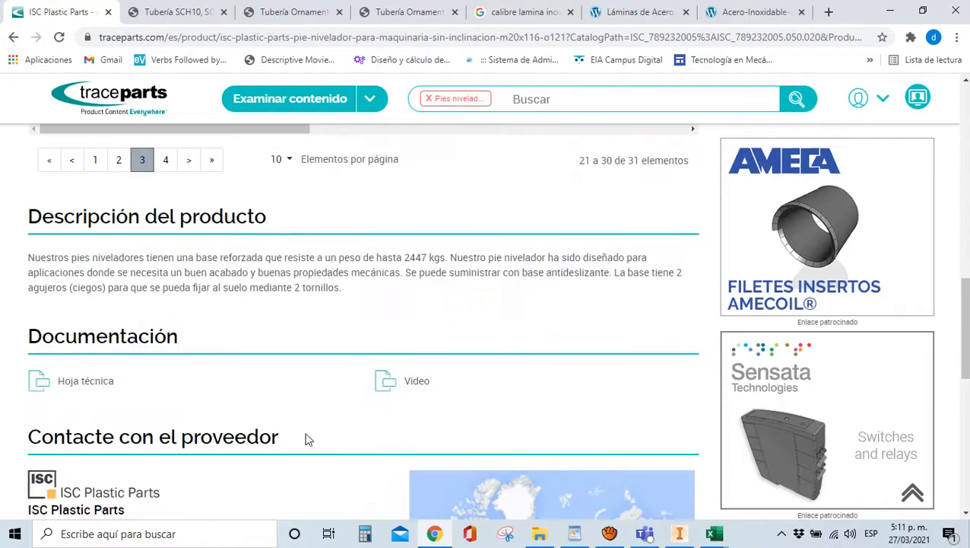
scroll(307, 440, up, 3)
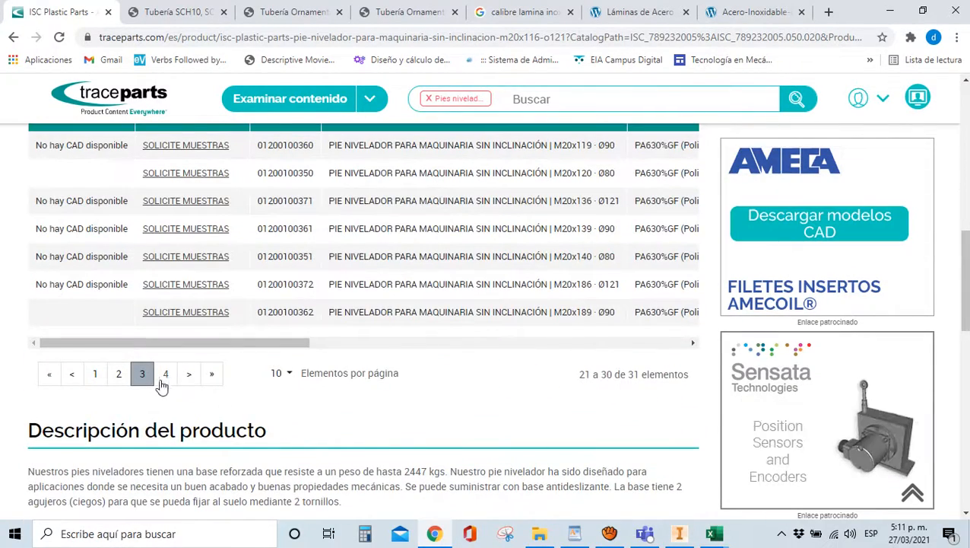
scroll(69, 381, down, 6)
scroll(69, 381, up, 7)
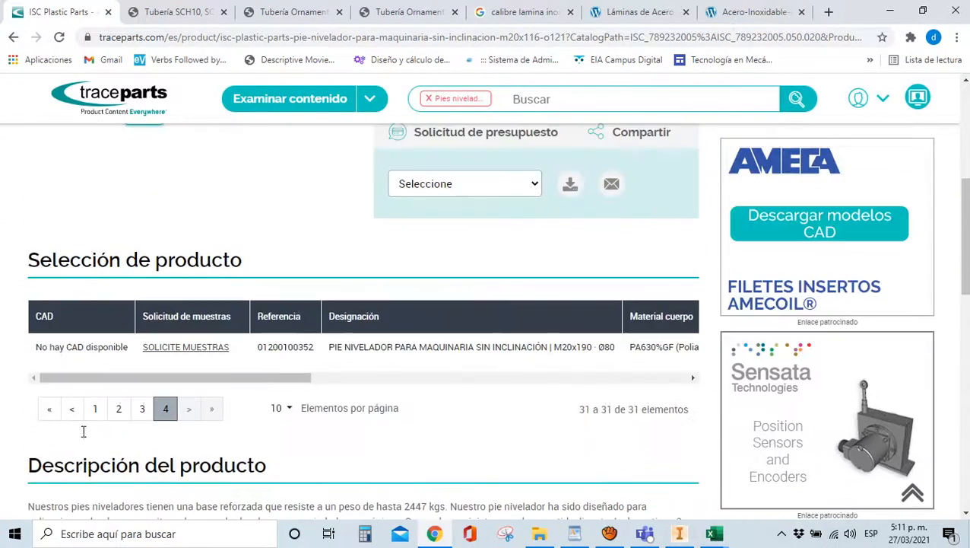
click(71, 411)
scroll(74, 418, down, 3)
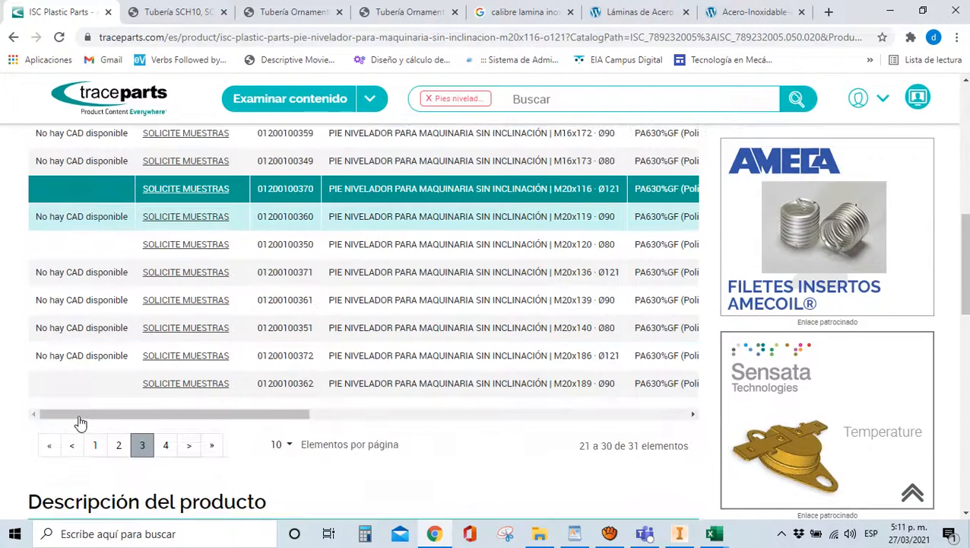
click(12, 38)
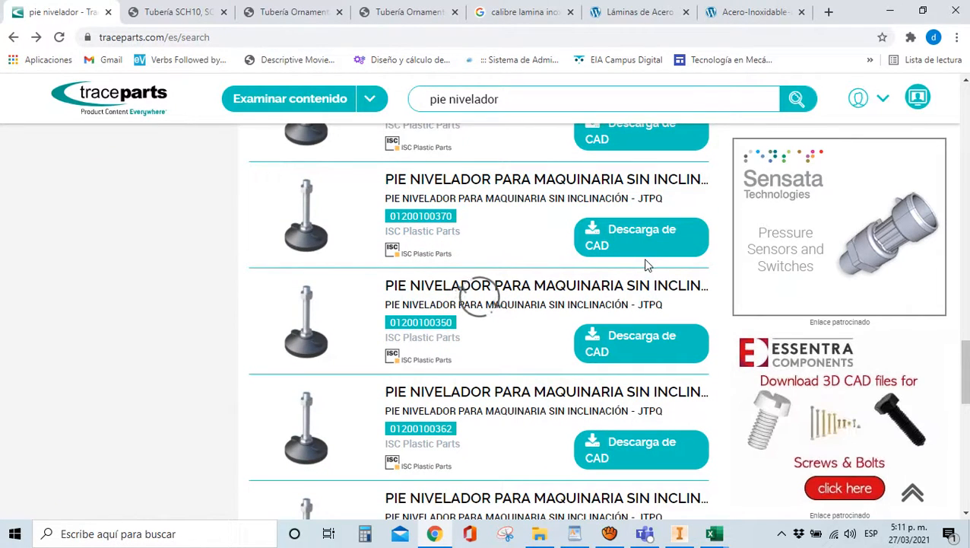
click(670, 258)
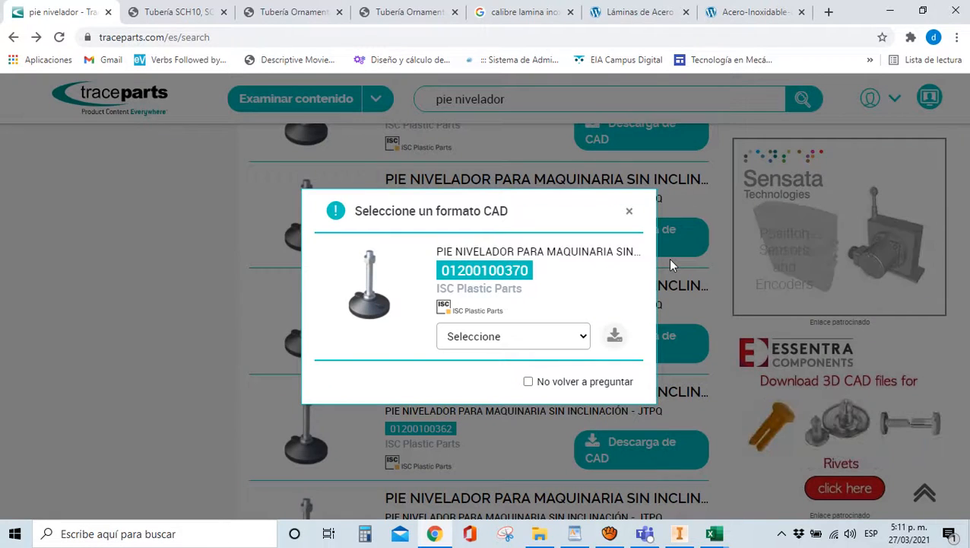
click(578, 337)
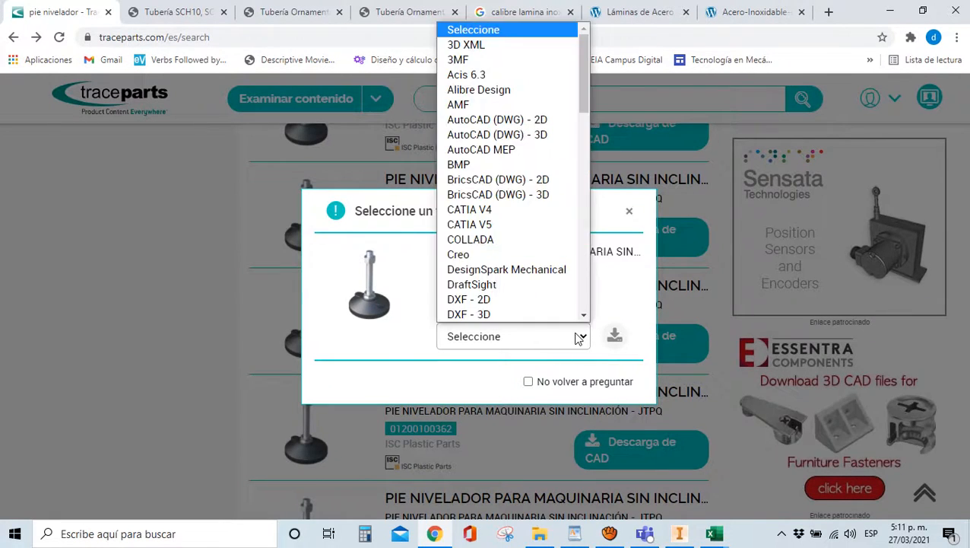
click(578, 338)
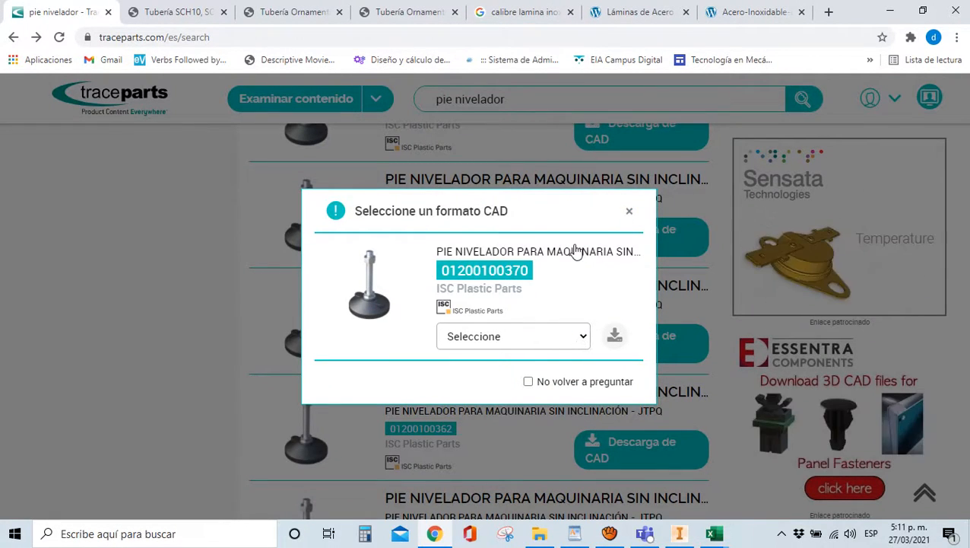
click(629, 212)
scroll(266, 325, down, 2)
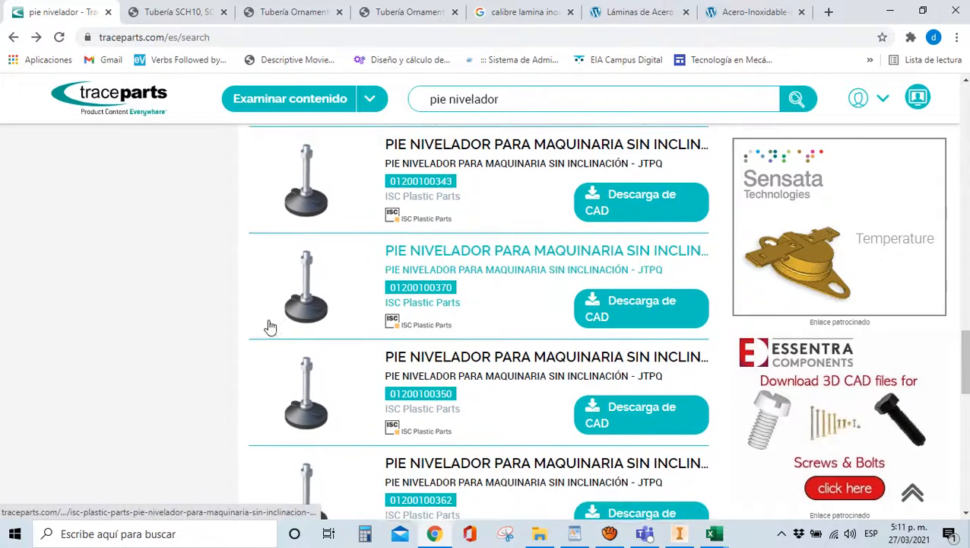
scroll(609, 338, up, 4)
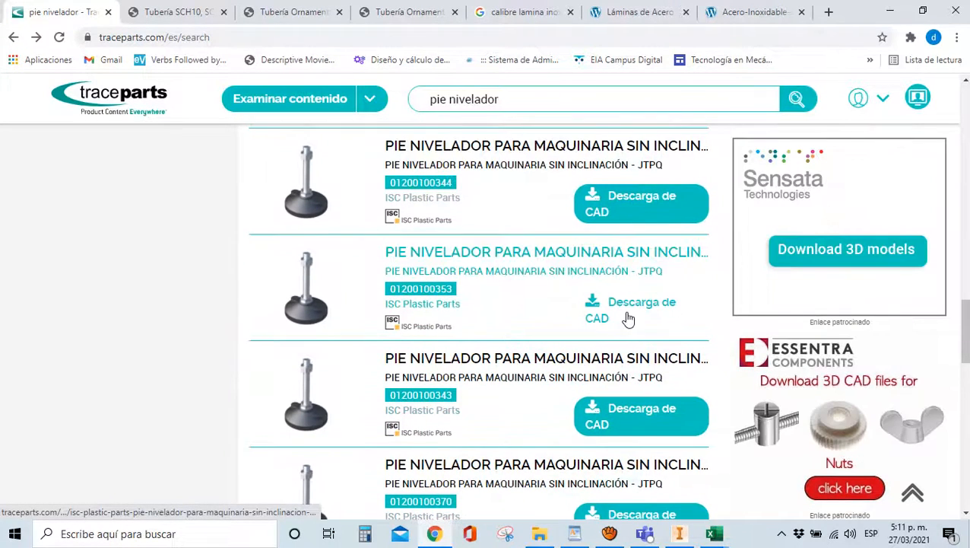
scroll(617, 285, up, 6)
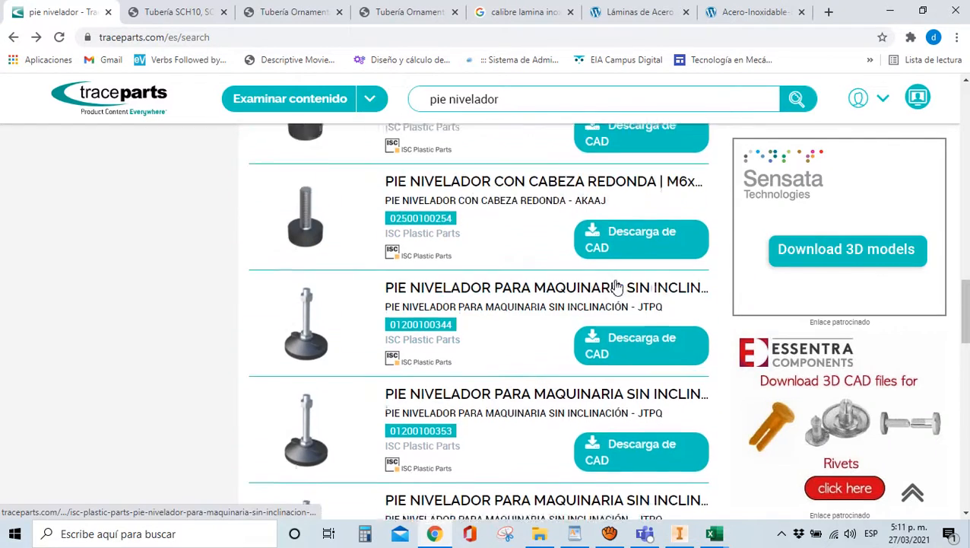
scroll(616, 289, down, 1)
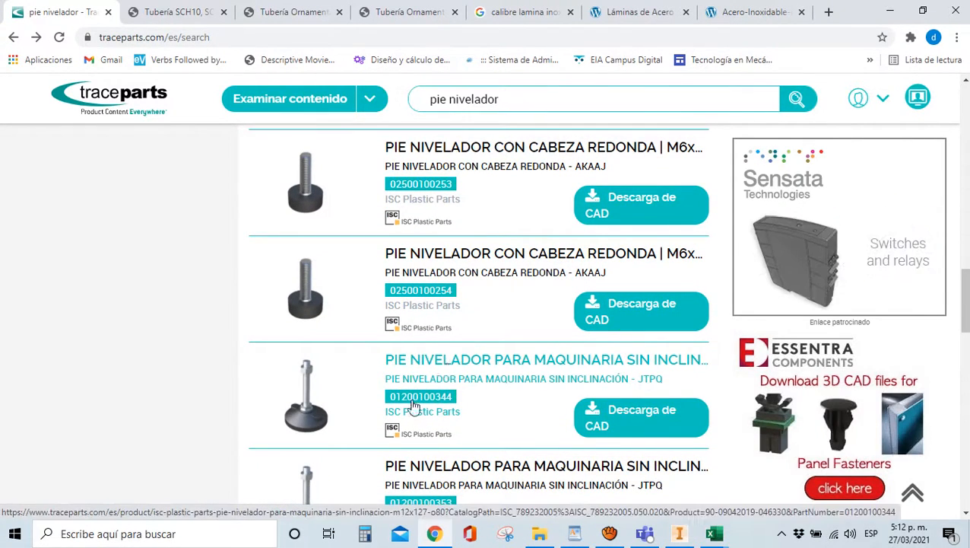
click(431, 364)
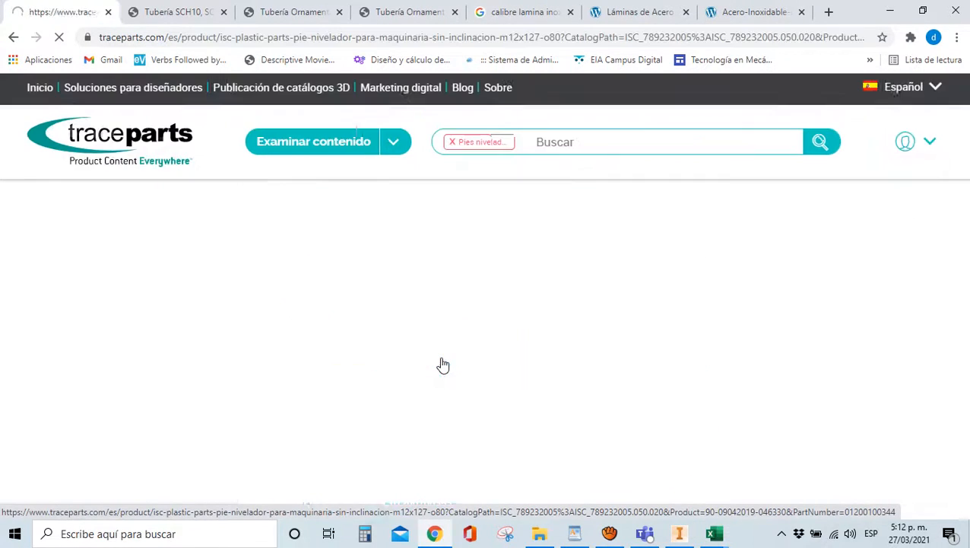
scroll(438, 363, down, 4)
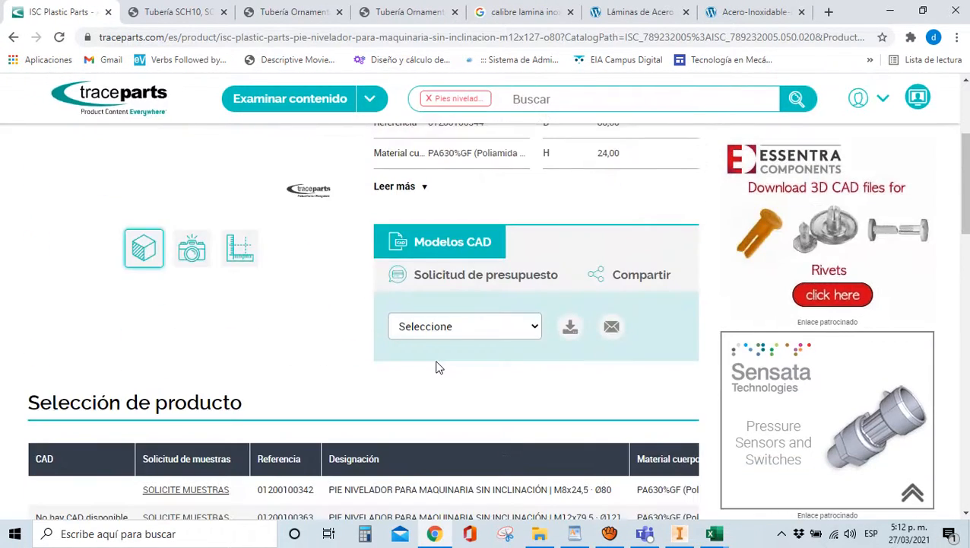
scroll(217, 411, up, 2)
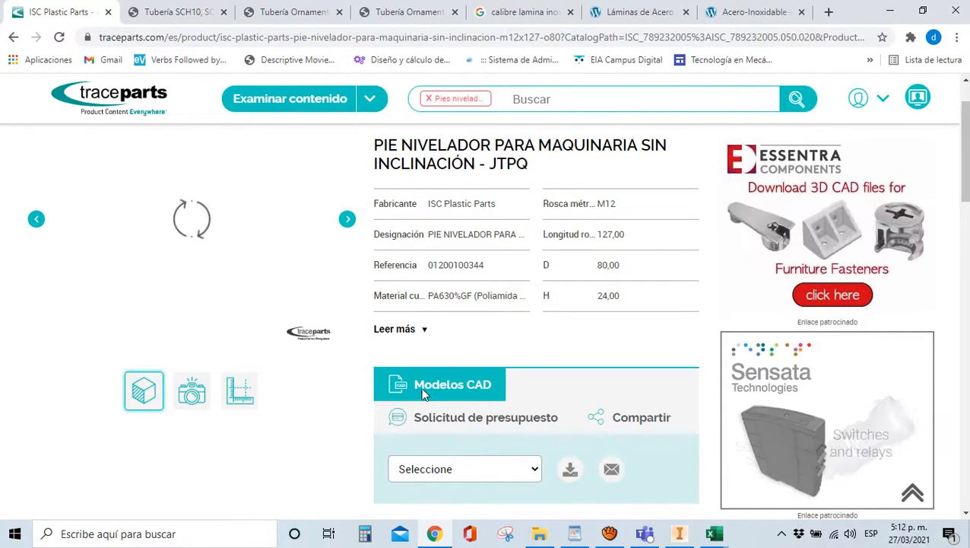
scroll(175, 410, down, 8)
scroll(203, 455, up, 1)
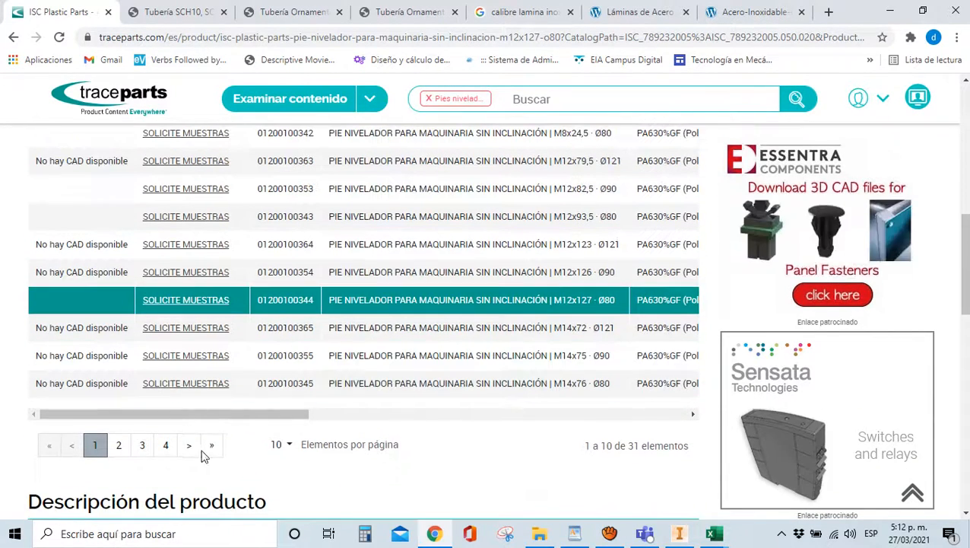
scroll(126, 455, up, 2)
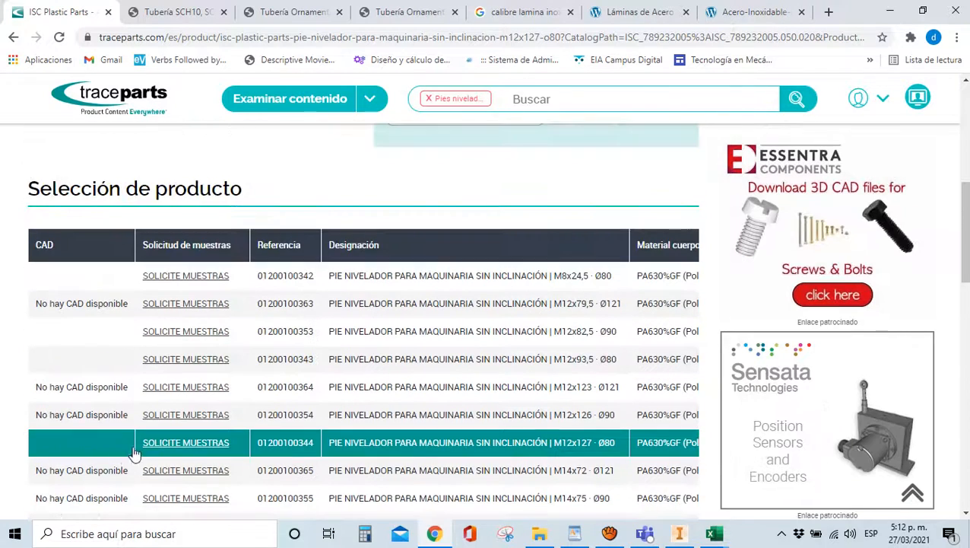
scroll(210, 426, down, 1)
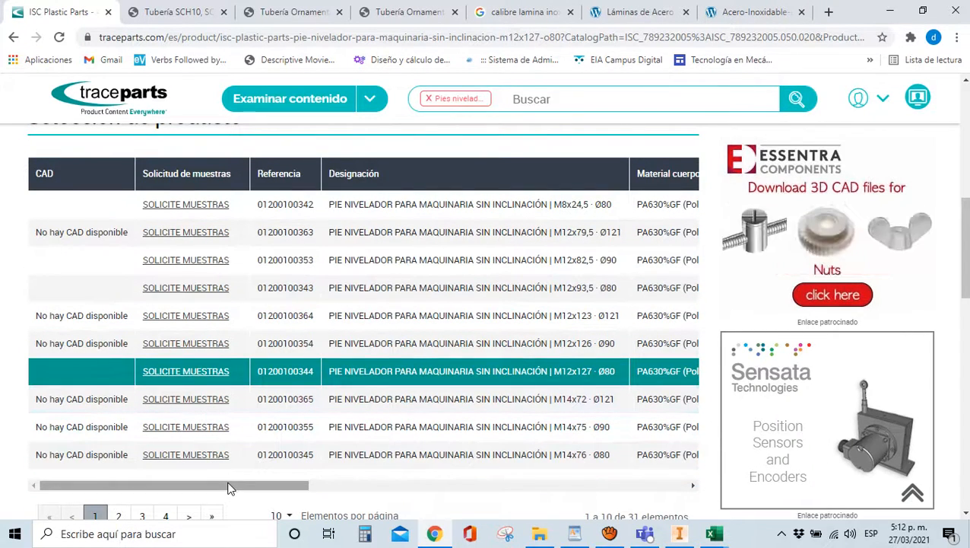
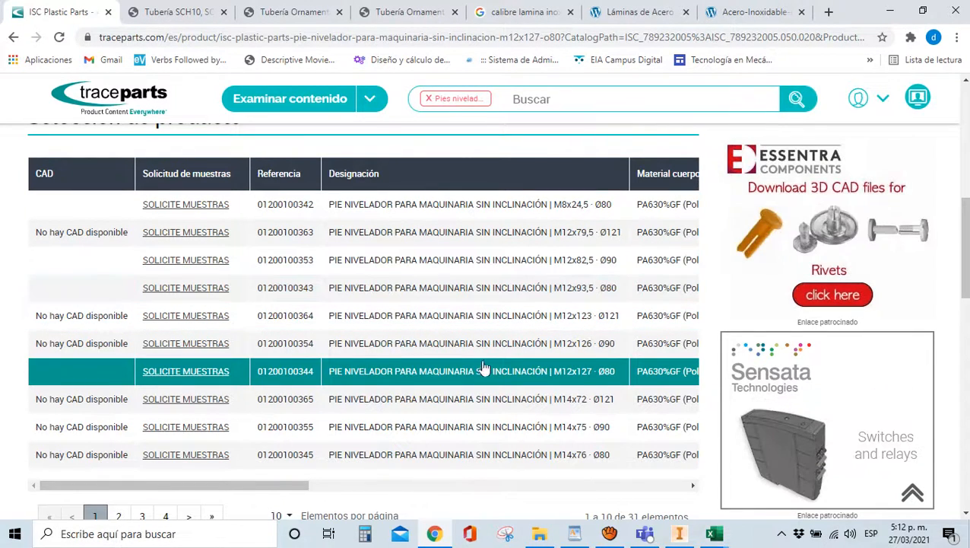
click(78, 214)
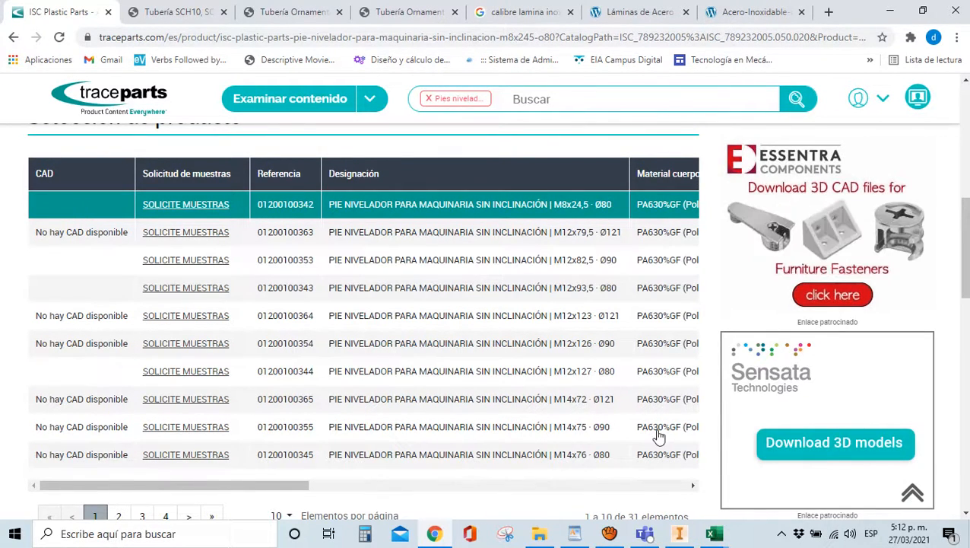
scroll(634, 396, up, 4)
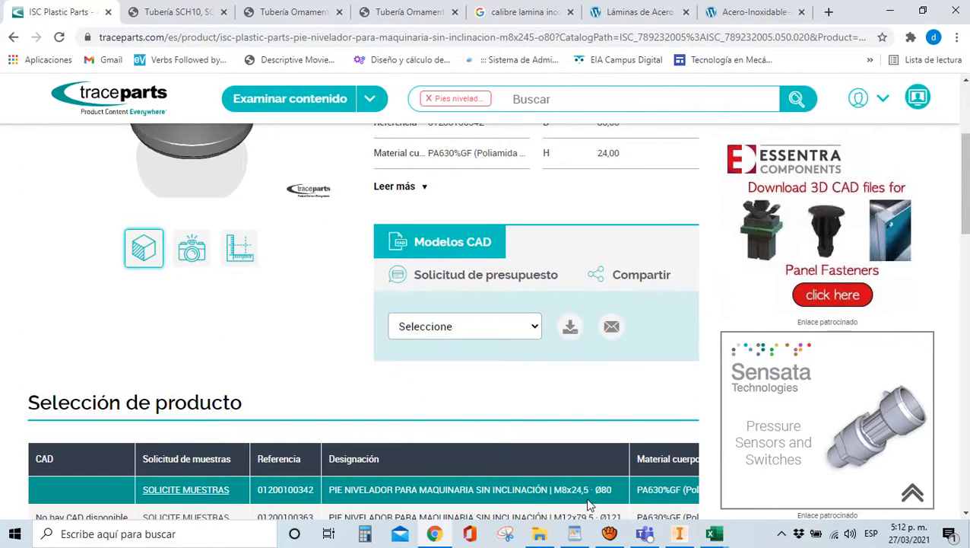
scroll(587, 500, up, 1)
scroll(587, 500, up, 3)
scroll(509, 495, down, 3)
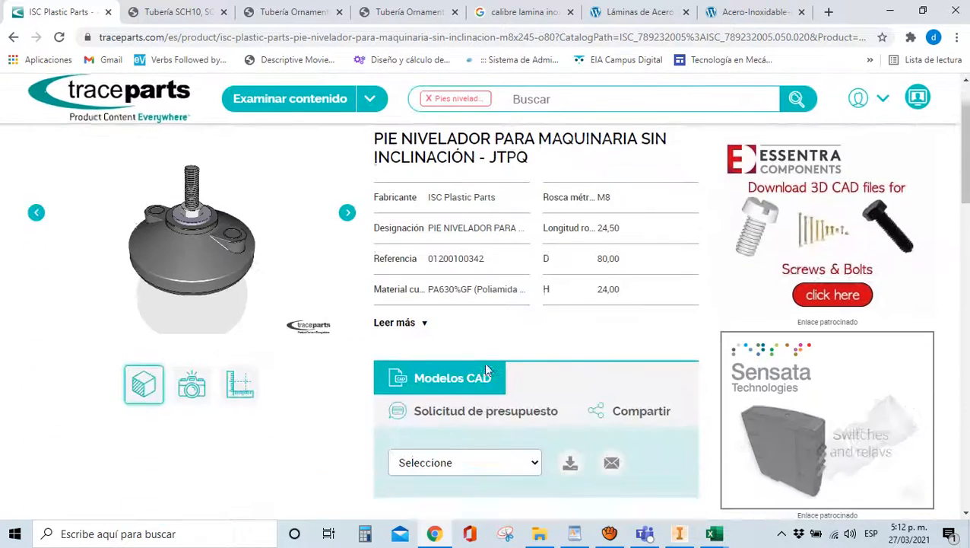
scroll(388, 329, down, 1)
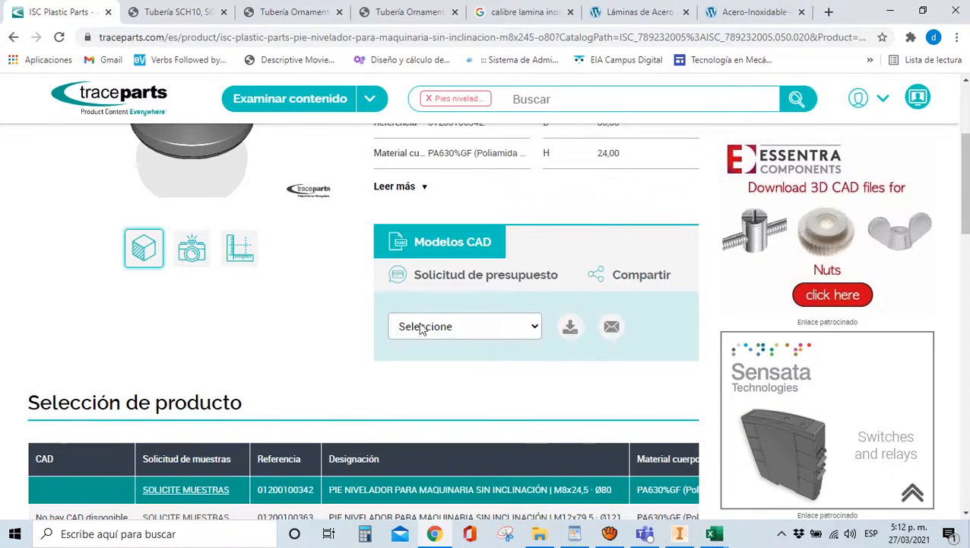
click(491, 327)
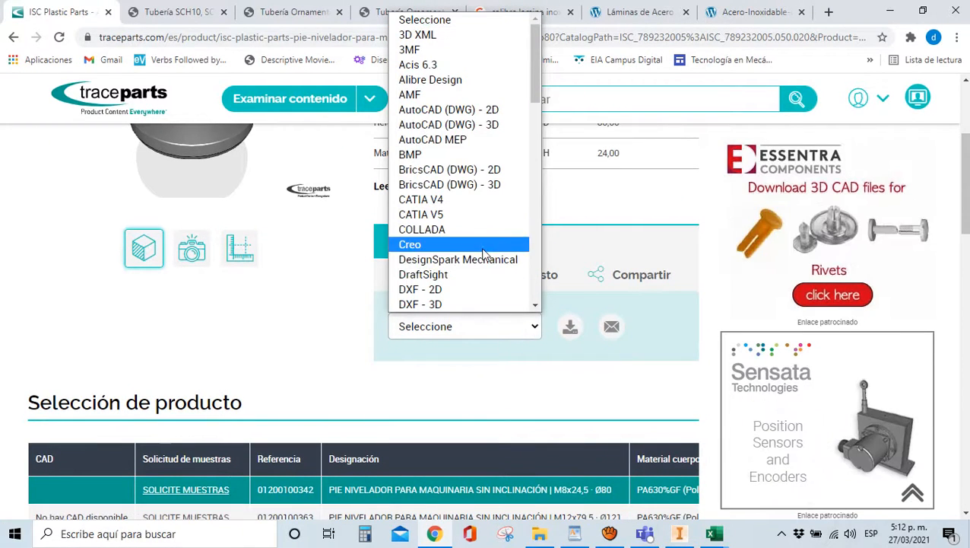
scroll(464, 76, down, 4)
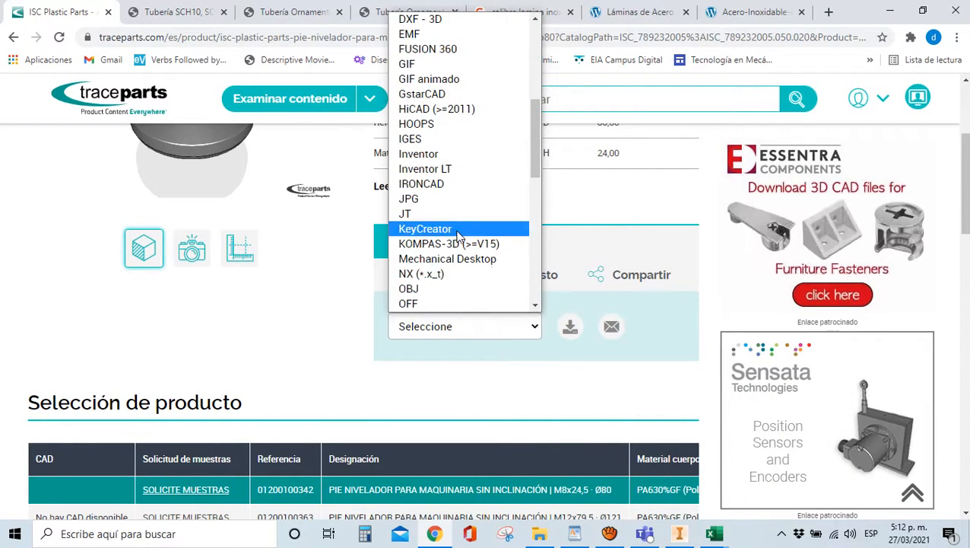
scroll(456, 152, up, 4)
scroll(457, 122, down, 4)
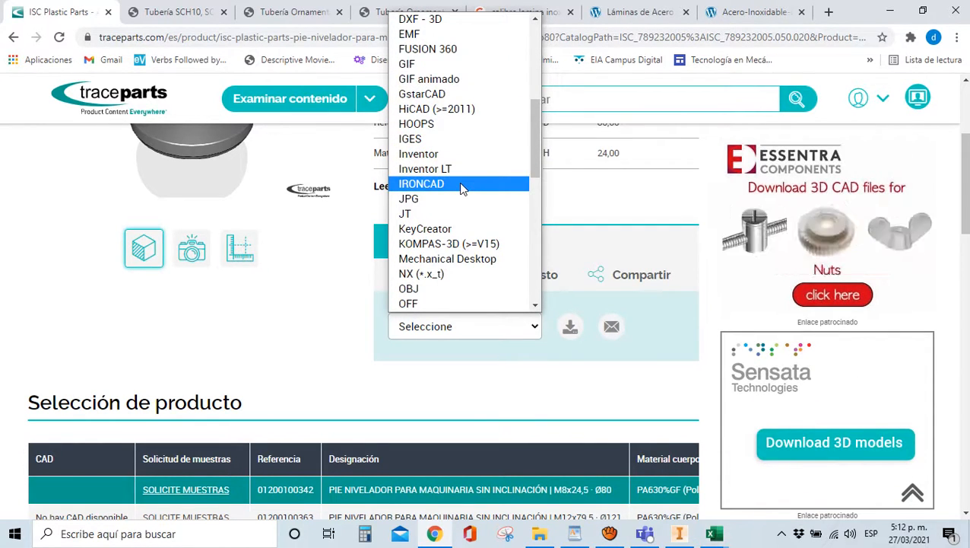
scroll(463, 190, up, 5)
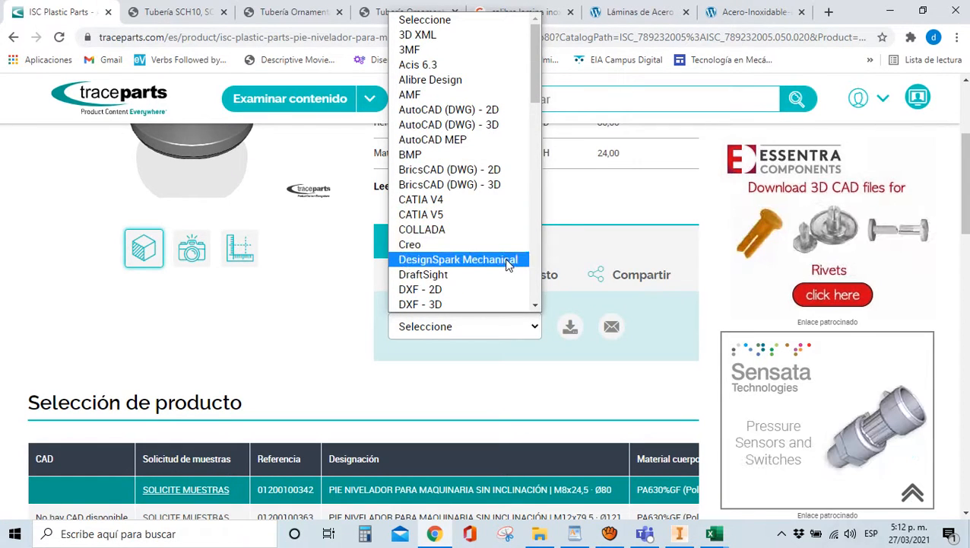
scroll(508, 263, down, 4)
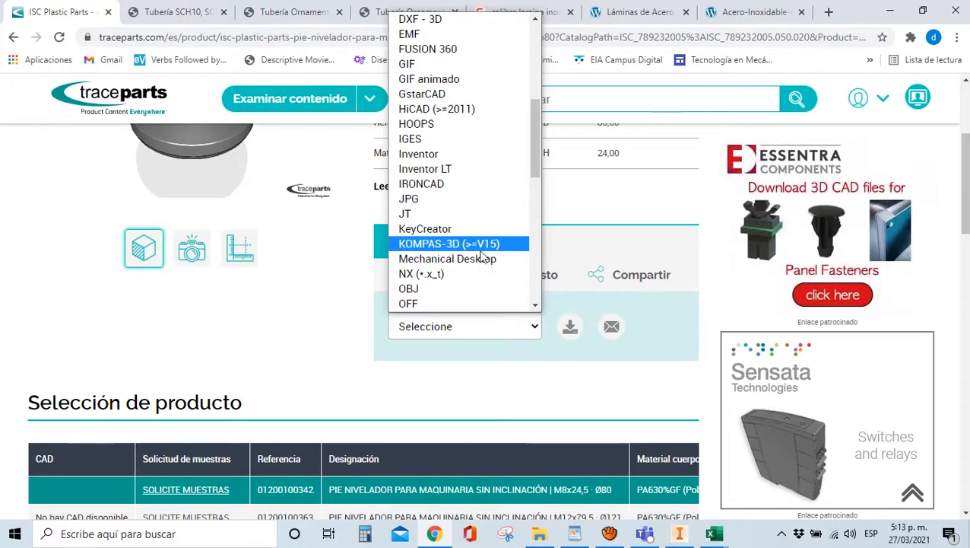
scroll(431, 215, down, 3)
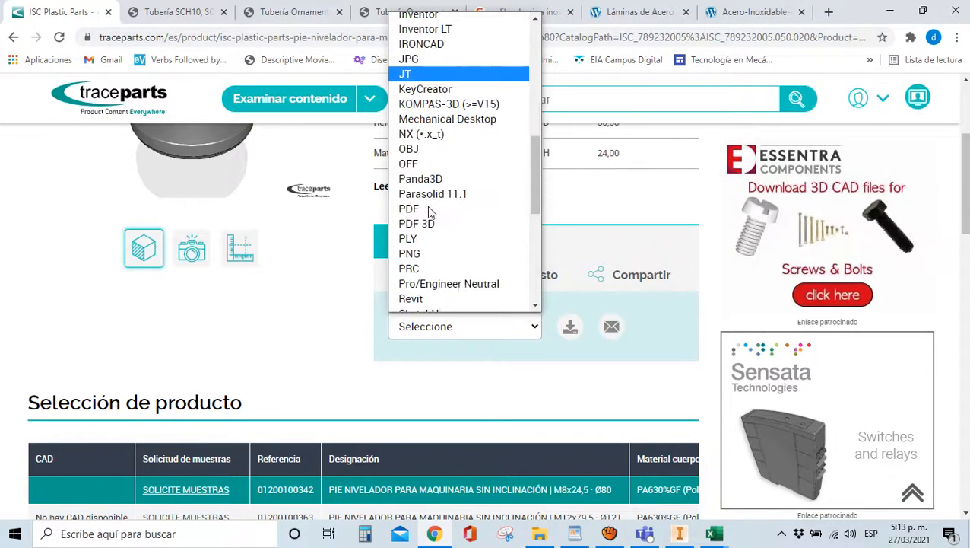
scroll(432, 210, up, 6)
scroll(445, 265, down, 3)
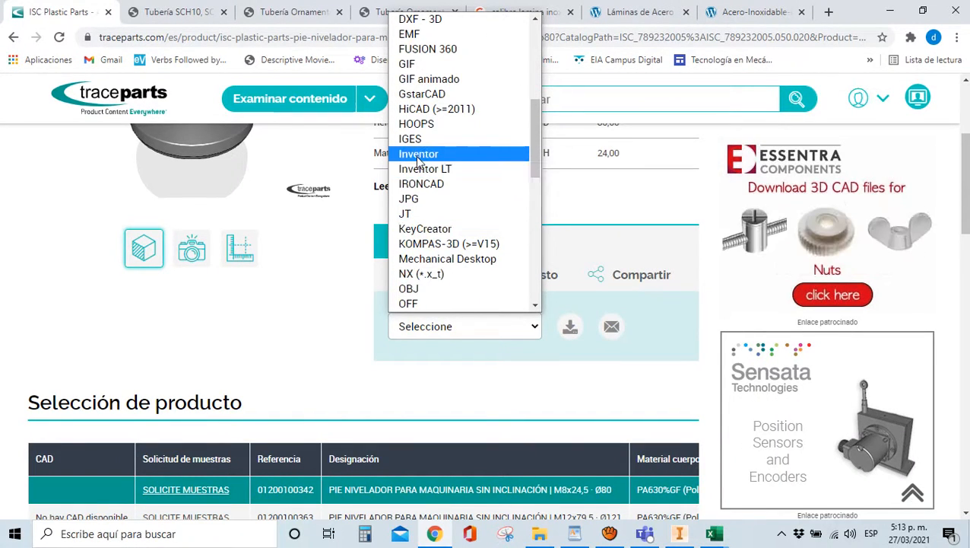
click(417, 155)
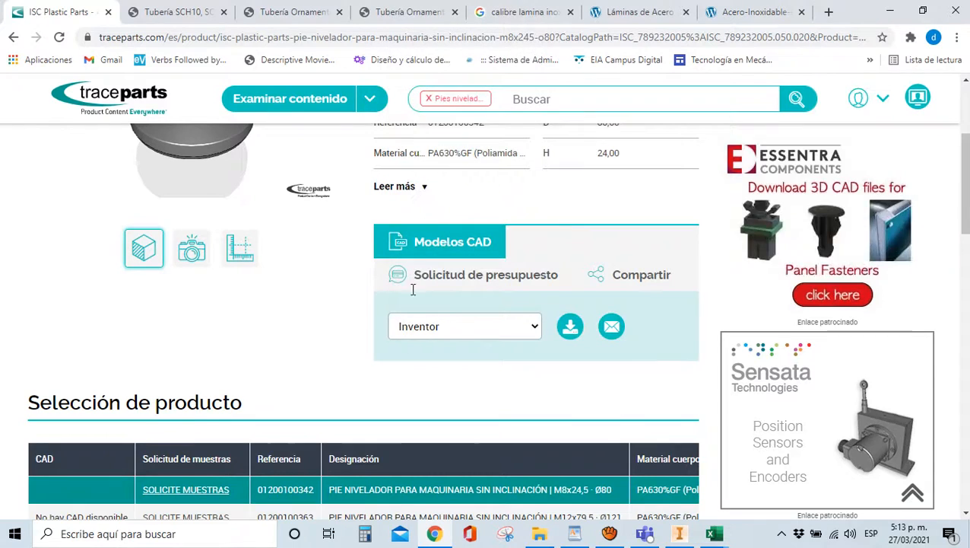
Request the Inventor model and download its zip from Mi actividad
click(570, 329)
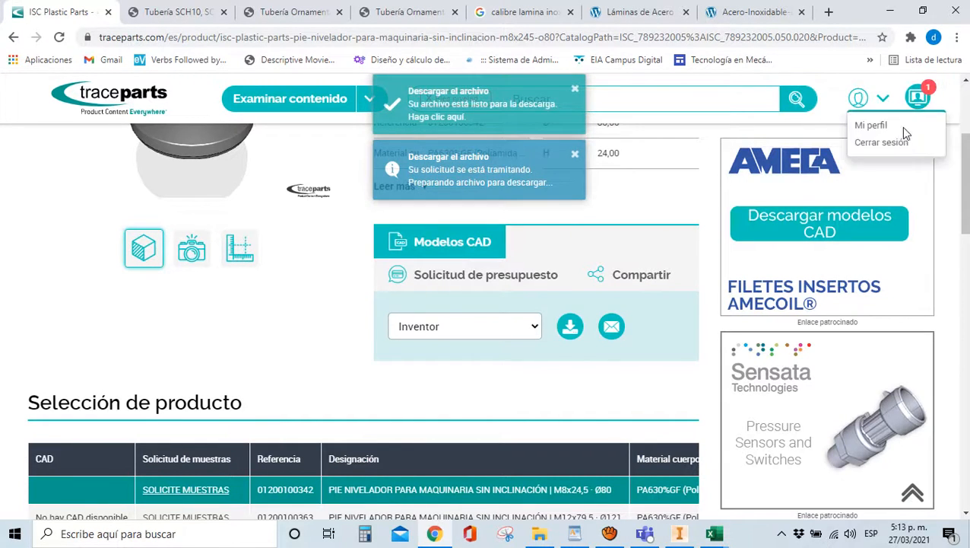
click(918, 101)
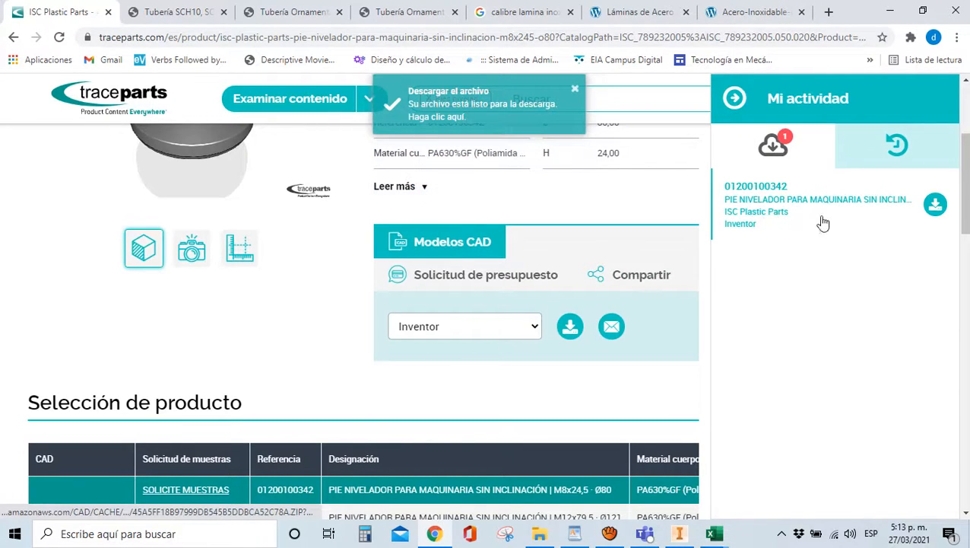
click(935, 206)
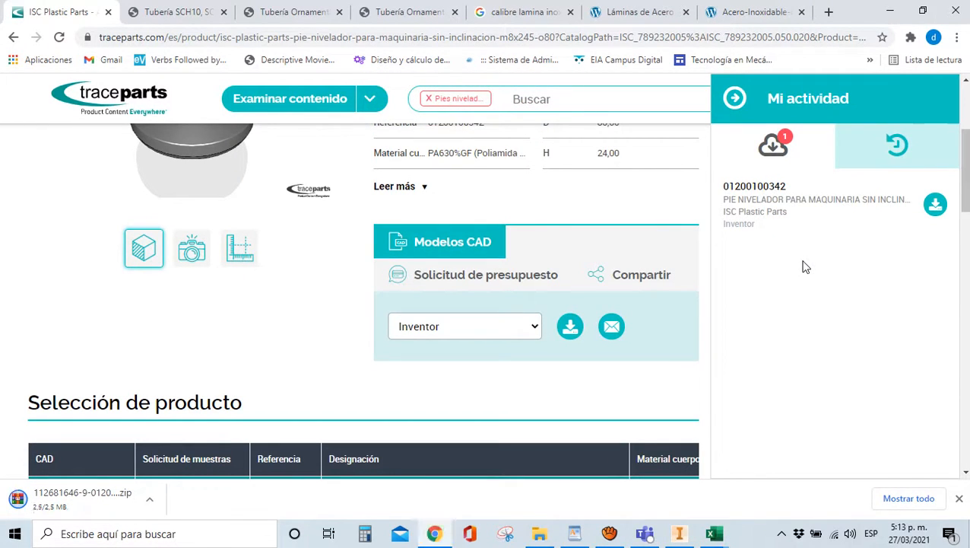
click(540, 533)
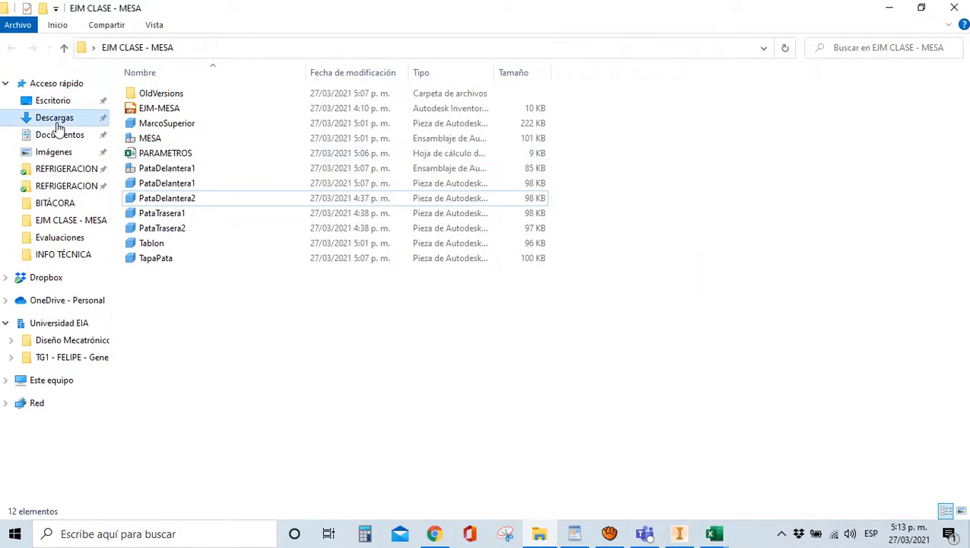
Copy the leveling-foot zip from Descargas into EJM CLASE - MESA and extract it there
click(49, 118)
click(154, 115)
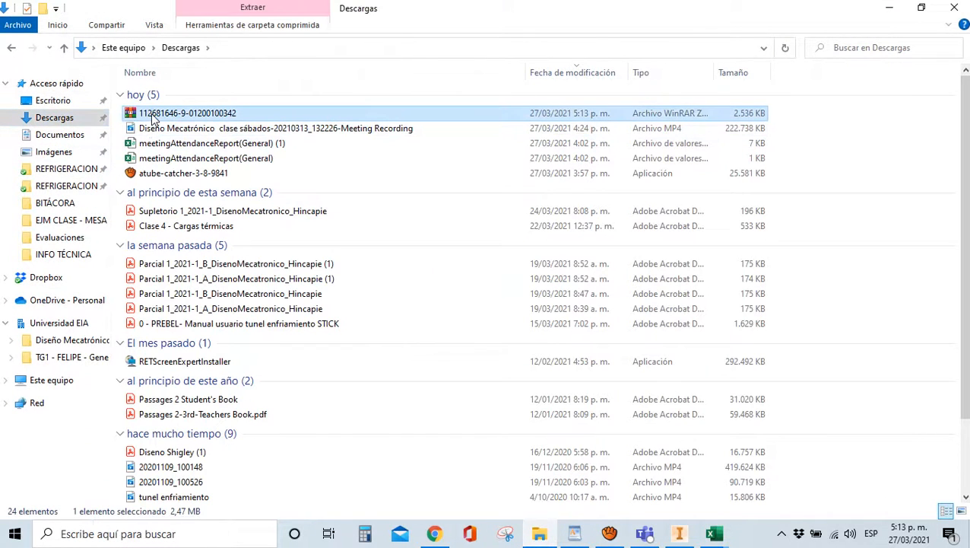
key(super+d)
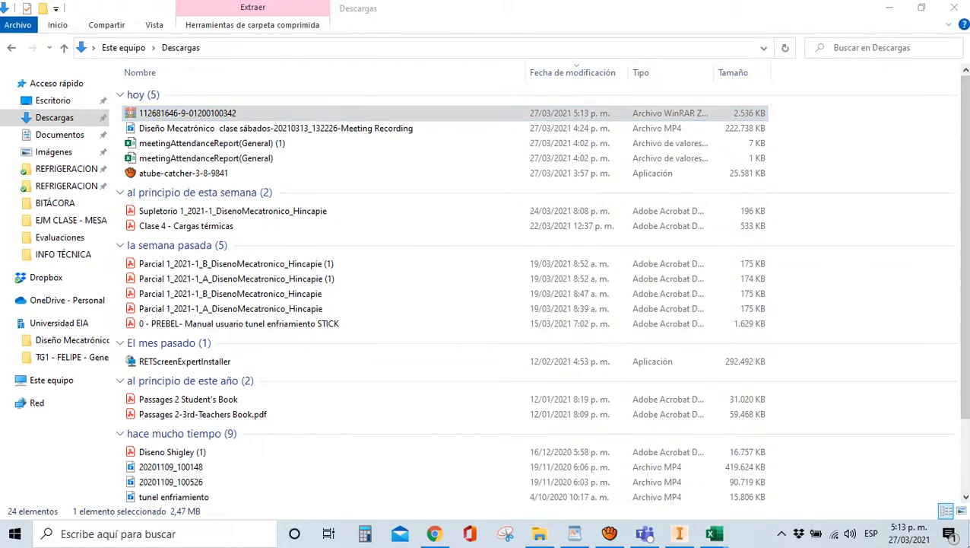
double_click(378, 21)
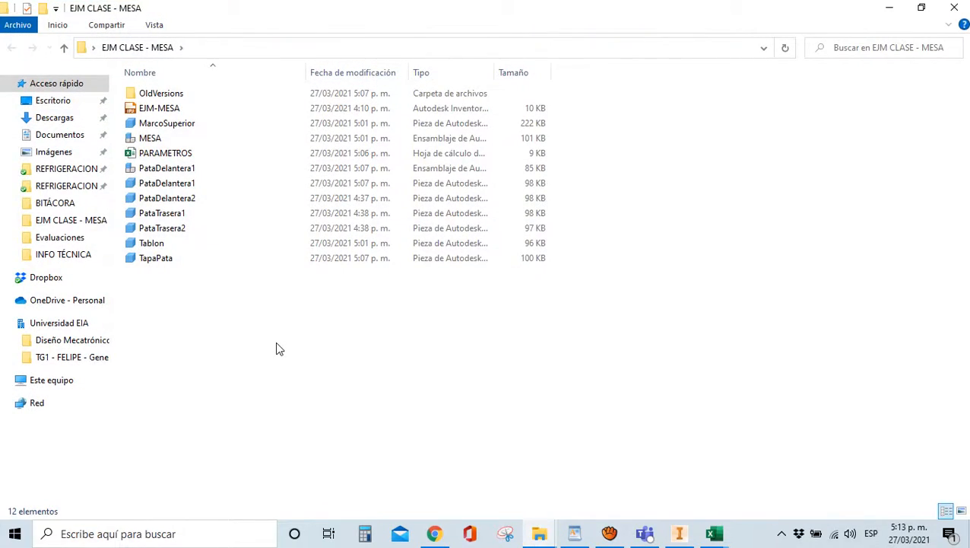
key(ctrl+v)
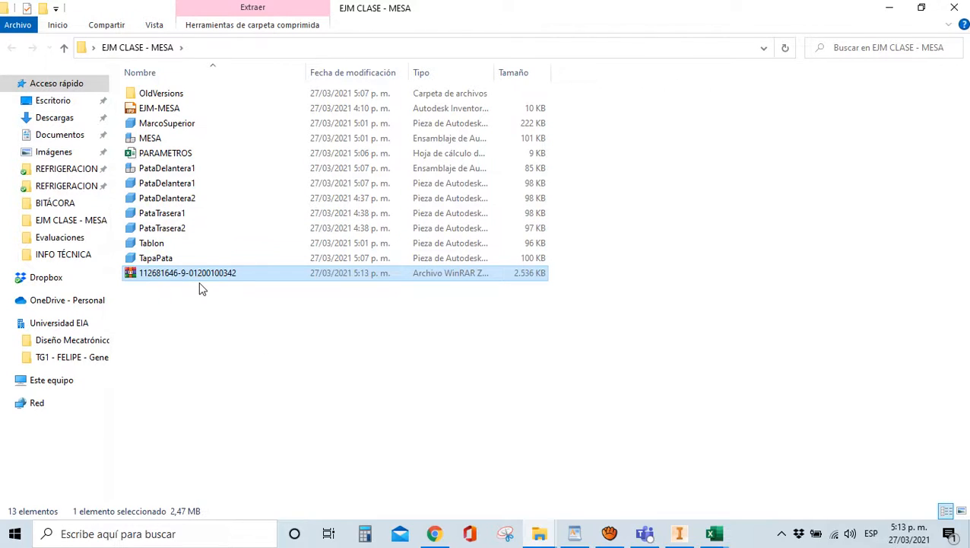
right_click(202, 281)
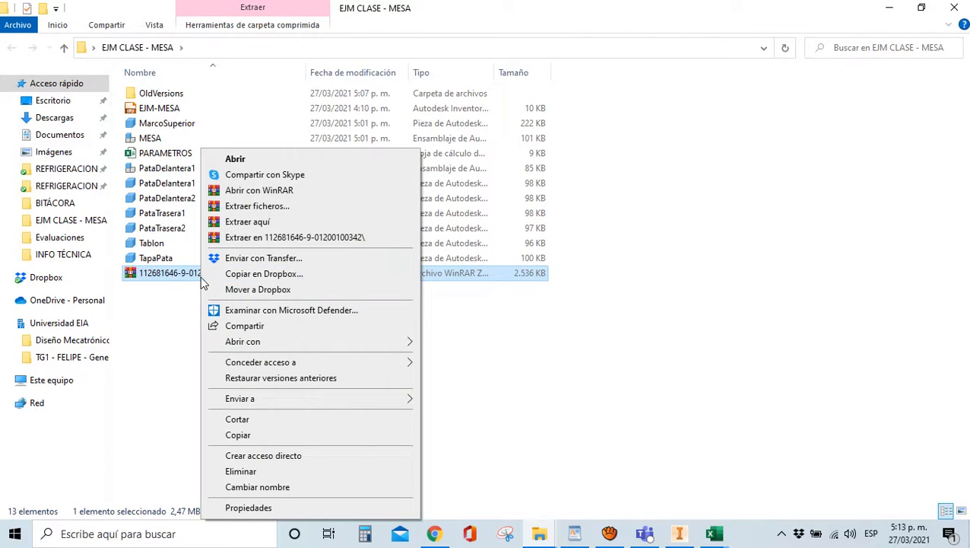
click(232, 221)
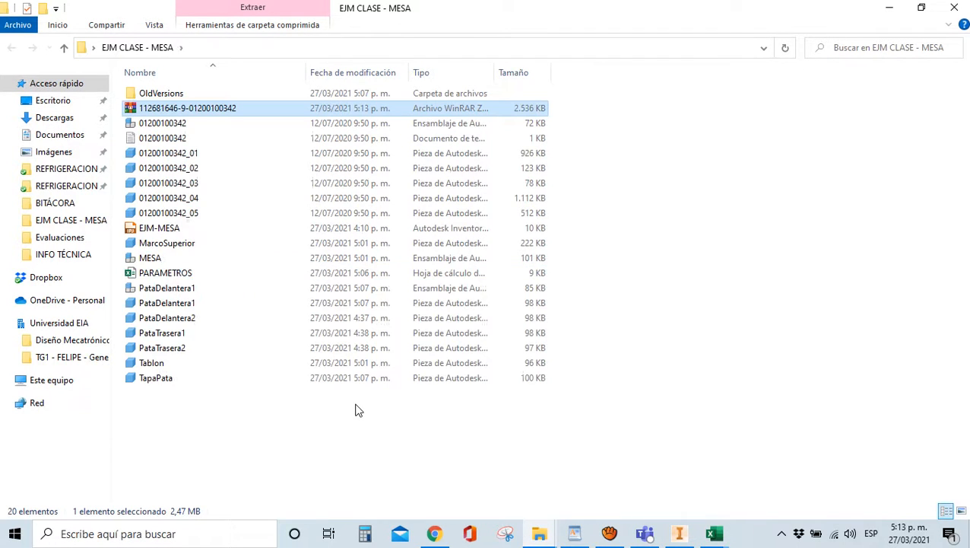
click(155, 127)
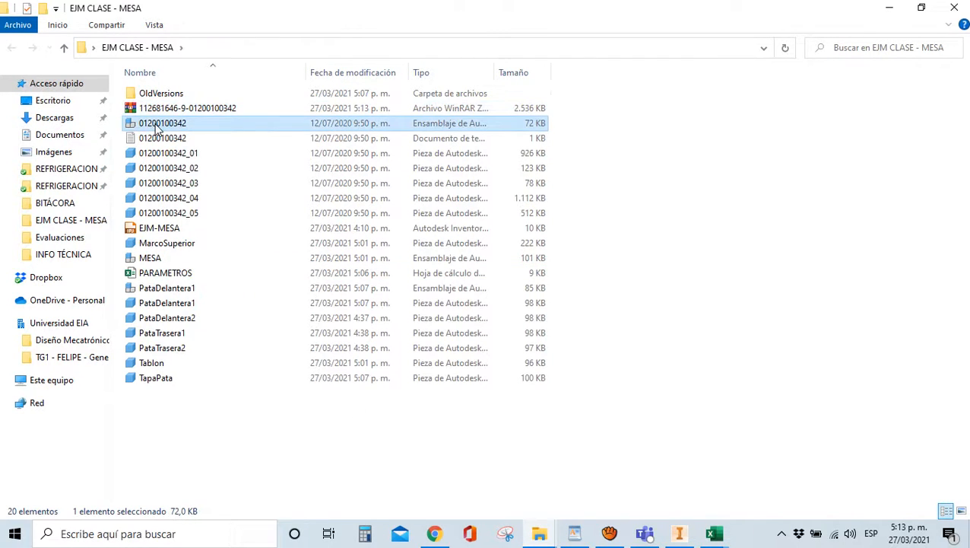
click(141, 125)
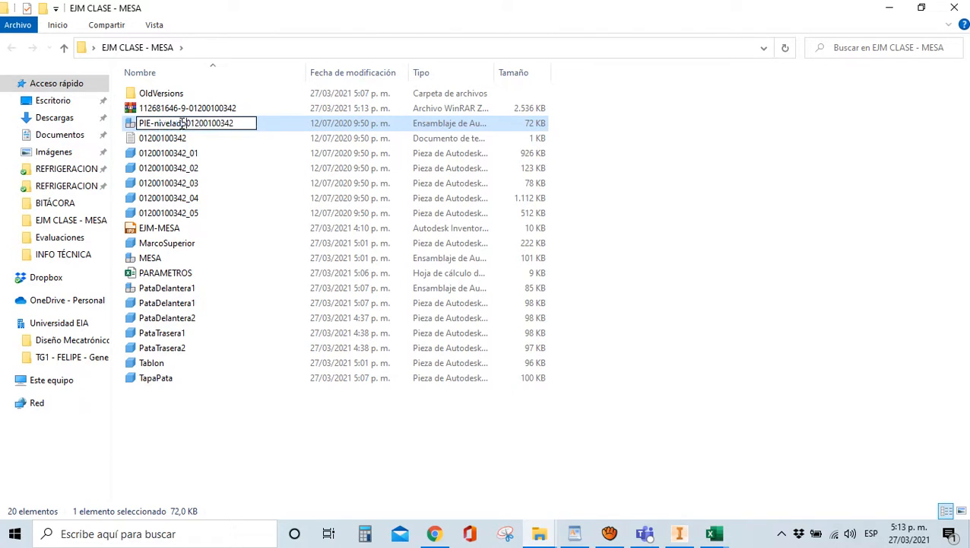
key(Return)
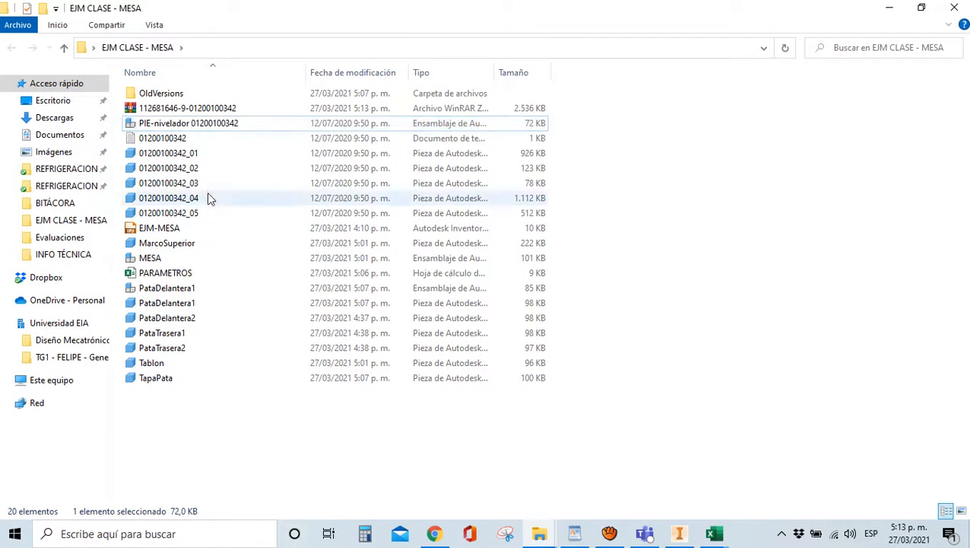
click(175, 140)
key(Delete)
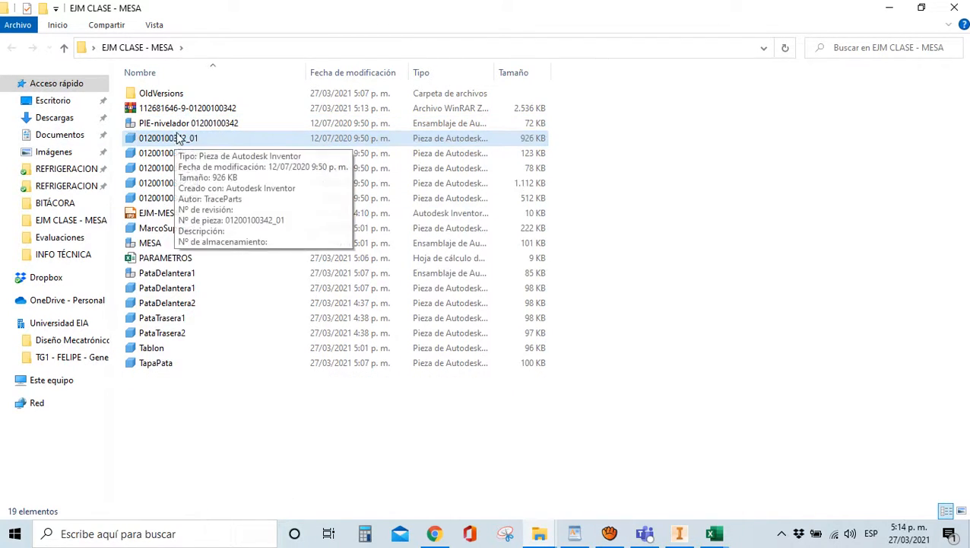
double_click(190, 126)
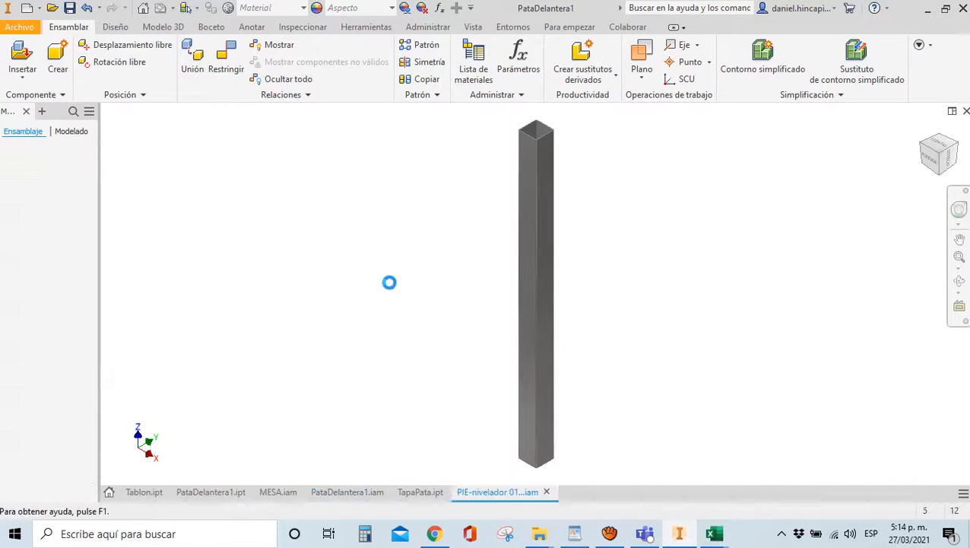
scroll(382, 352, down, 5)
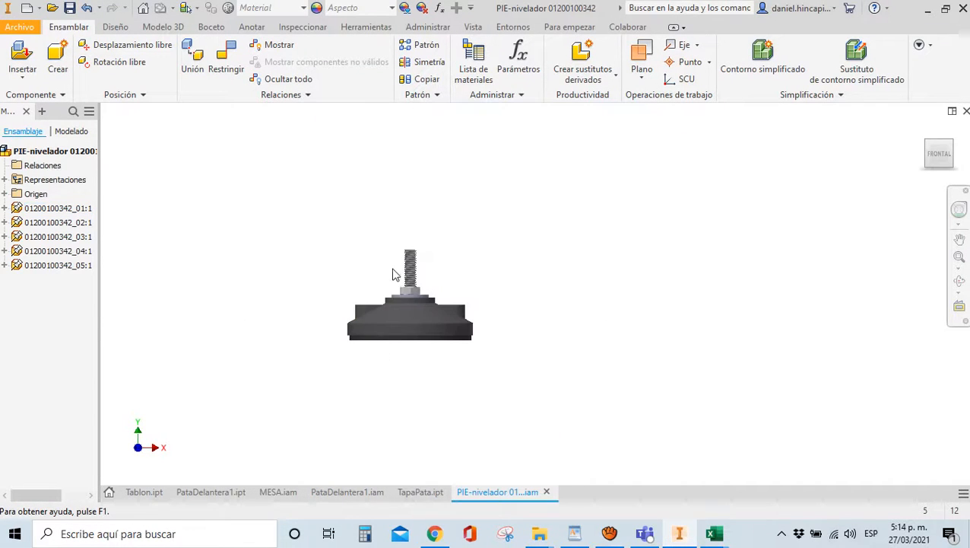
scroll(393, 274, up, 3)
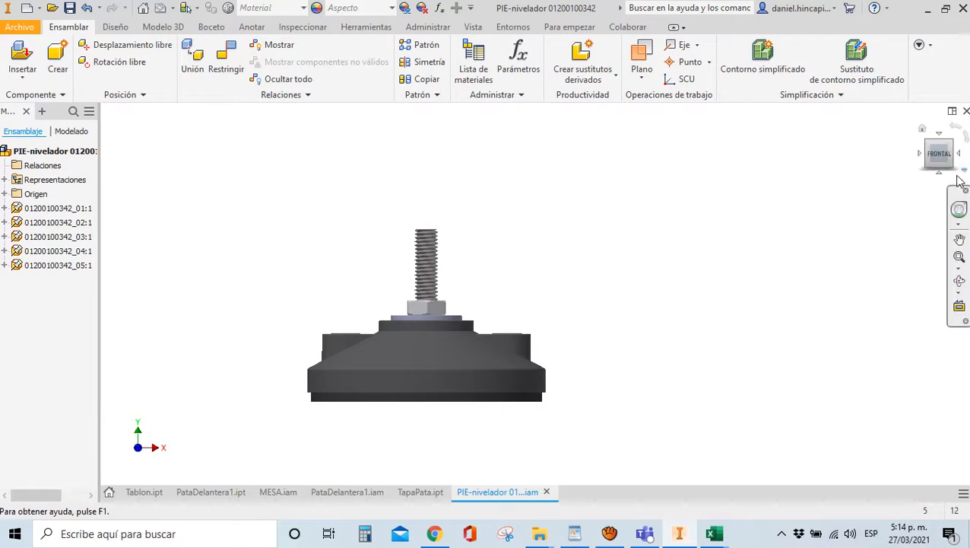
drag(939, 158, 879, 212)
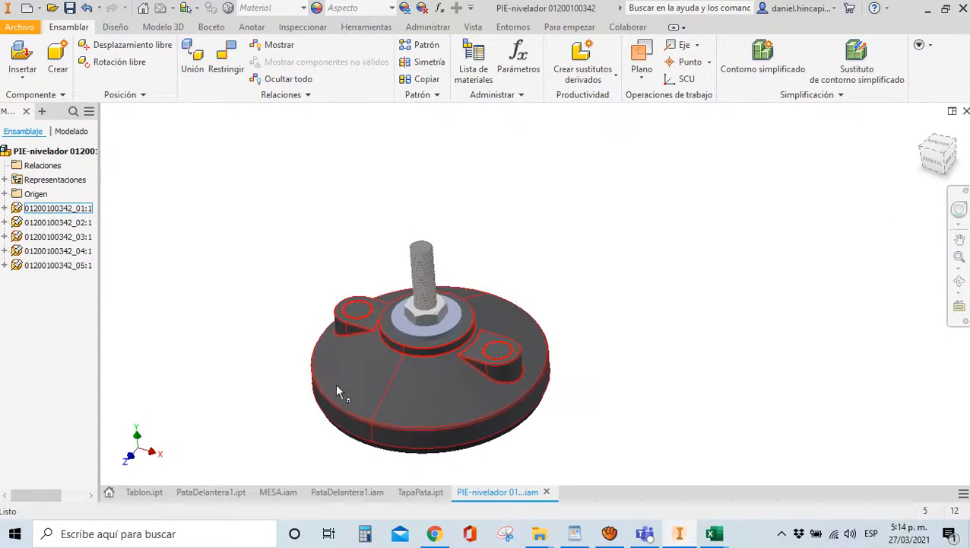
click(424, 275)
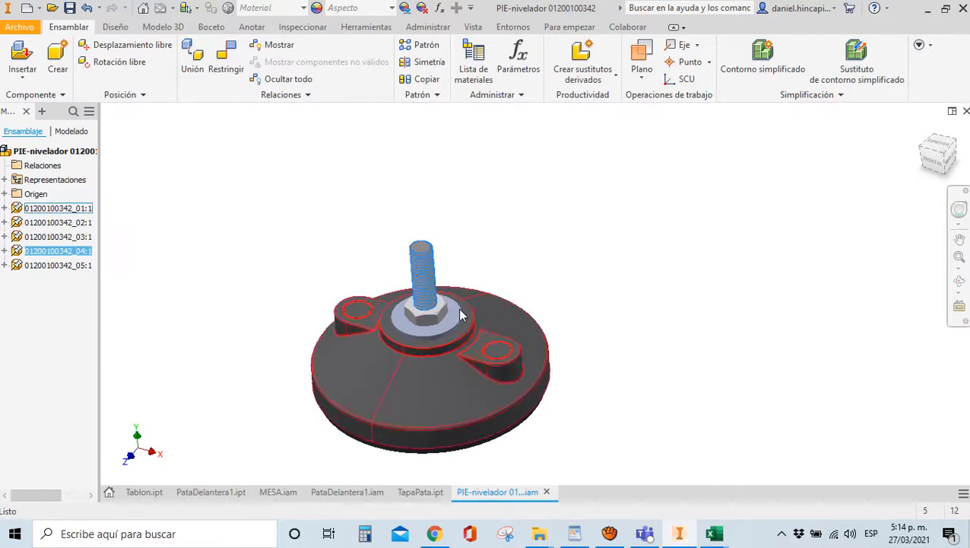
click(887, 217)
click(937, 158)
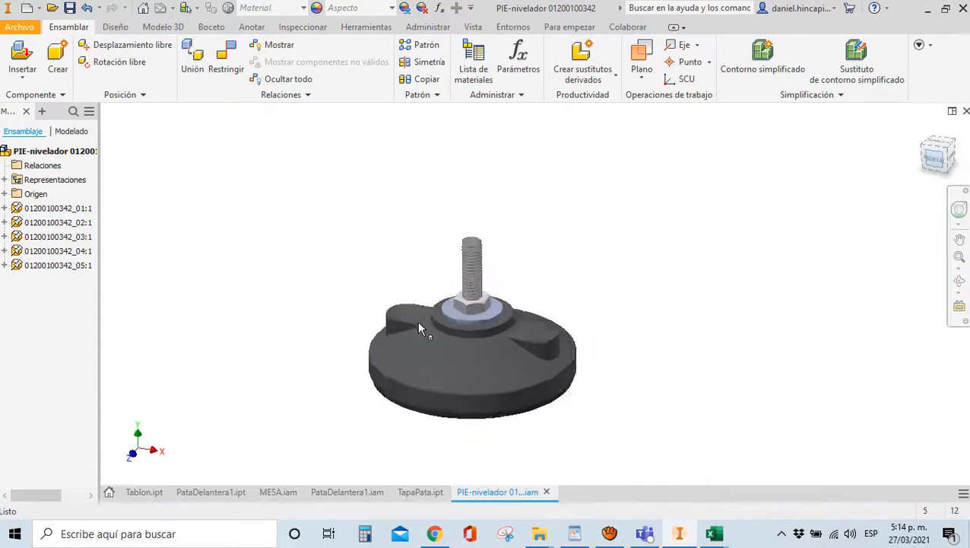
scroll(520, 251, down, 5)
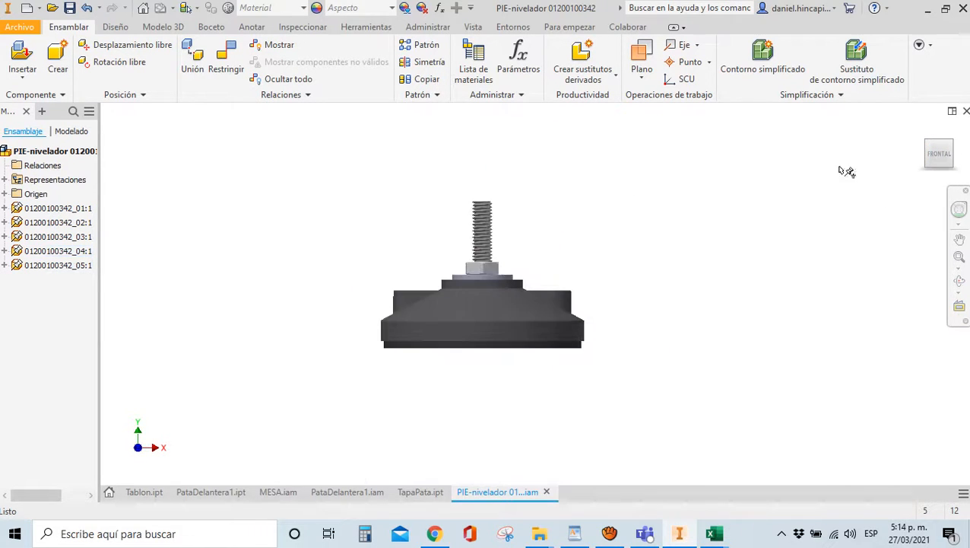
drag(937, 152, 938, 169)
scroll(521, 401, up, 3)
key(m)
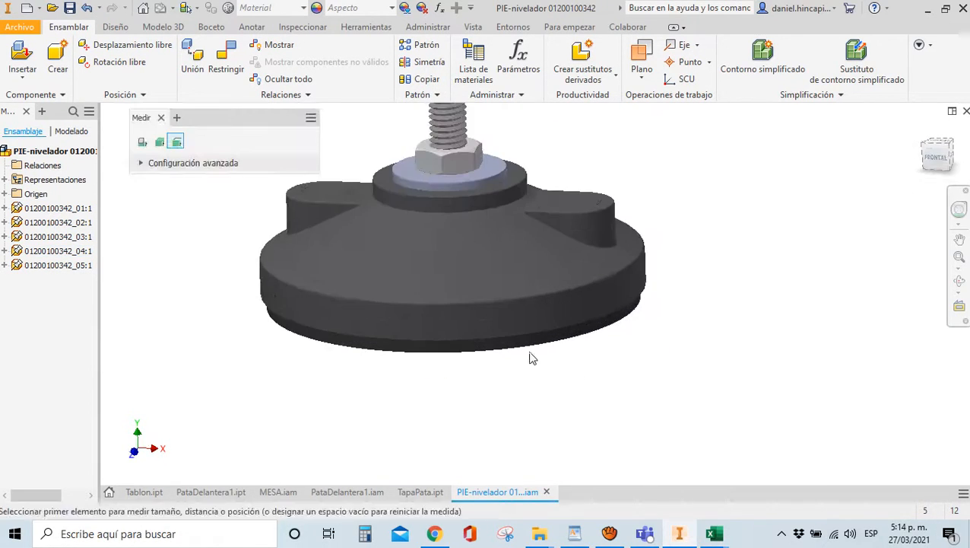
click(542, 310)
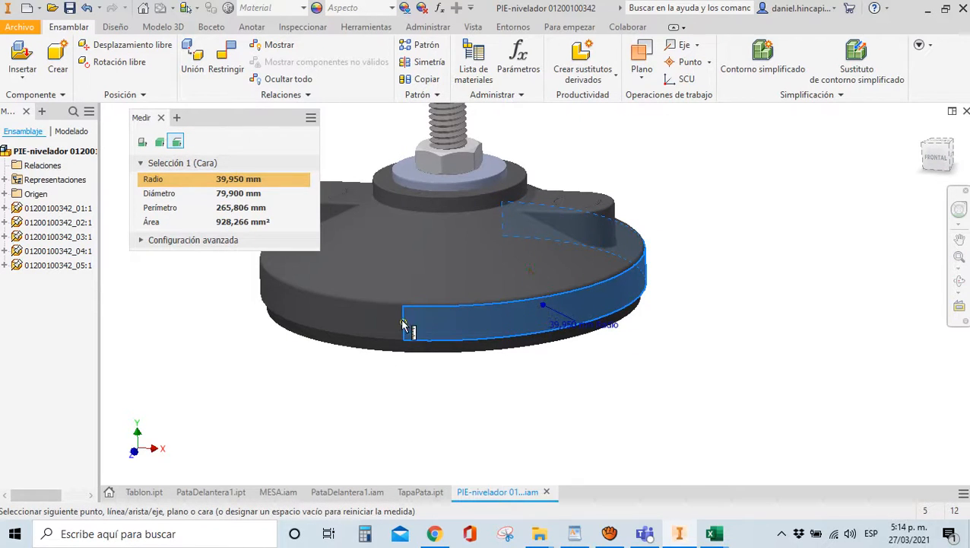
key(Escape)
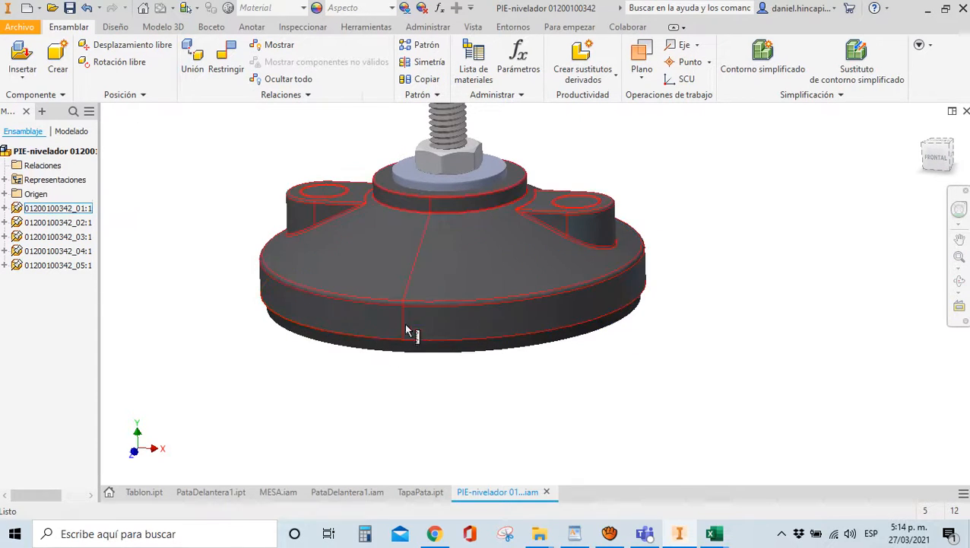
scroll(443, 318, down, 3)
scroll(423, 219, up, 5)
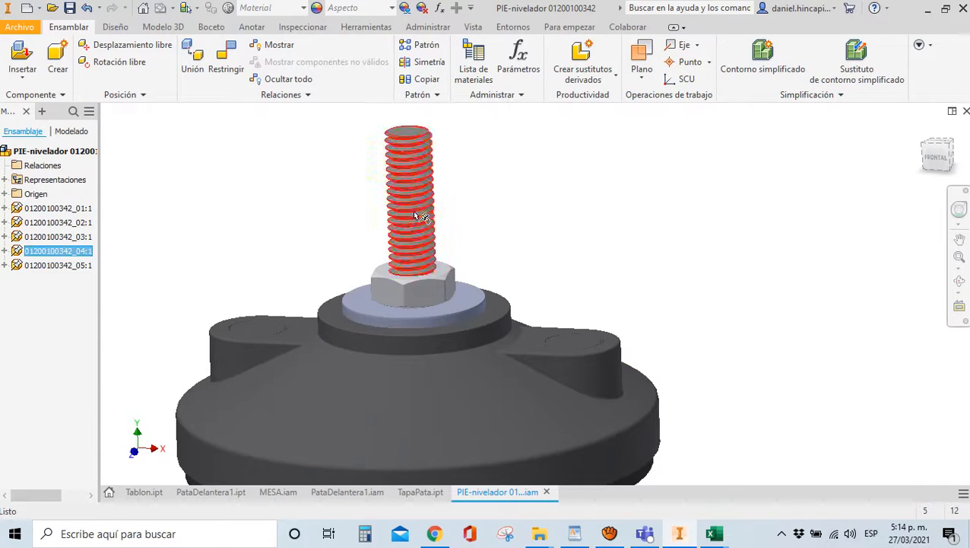
scroll(465, 275, down, 3)
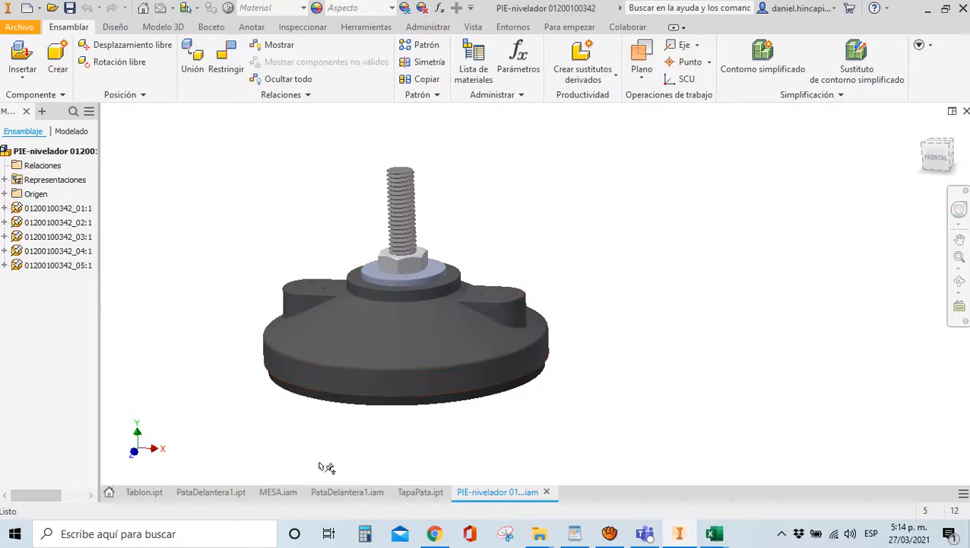
click(346, 492)
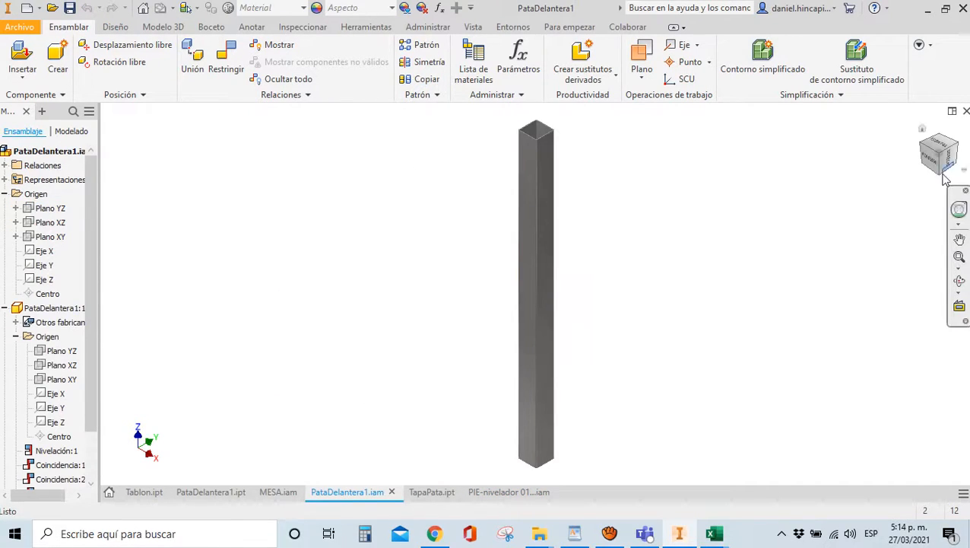
Orbit and zoom the PataDelantera1 view onto the square post
mouse_move(682, 346)
shift+middle_down()
mouse_move(535, 292)
mouse_move(380, 343)
mouse_move(162, 390)
shift+middle_up()
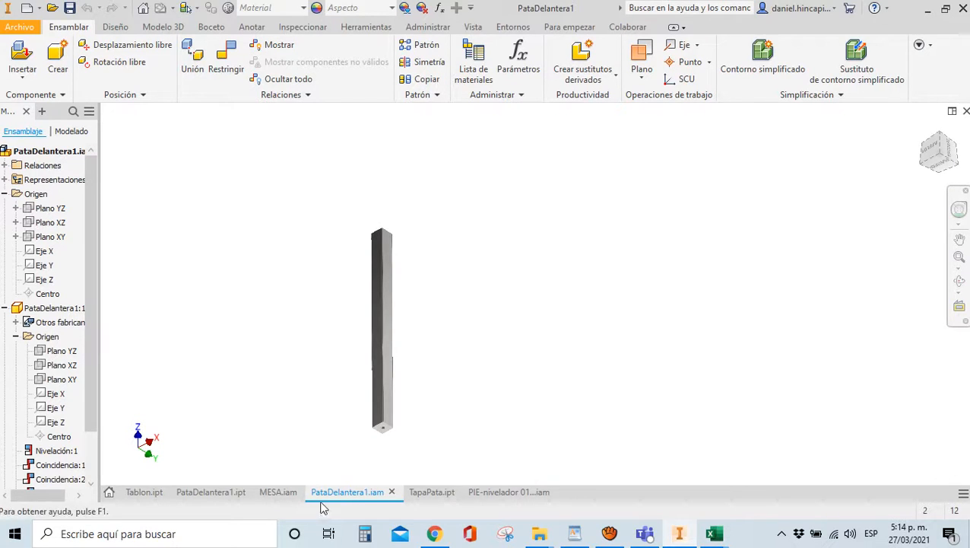
scroll(392, 443, up, 2)
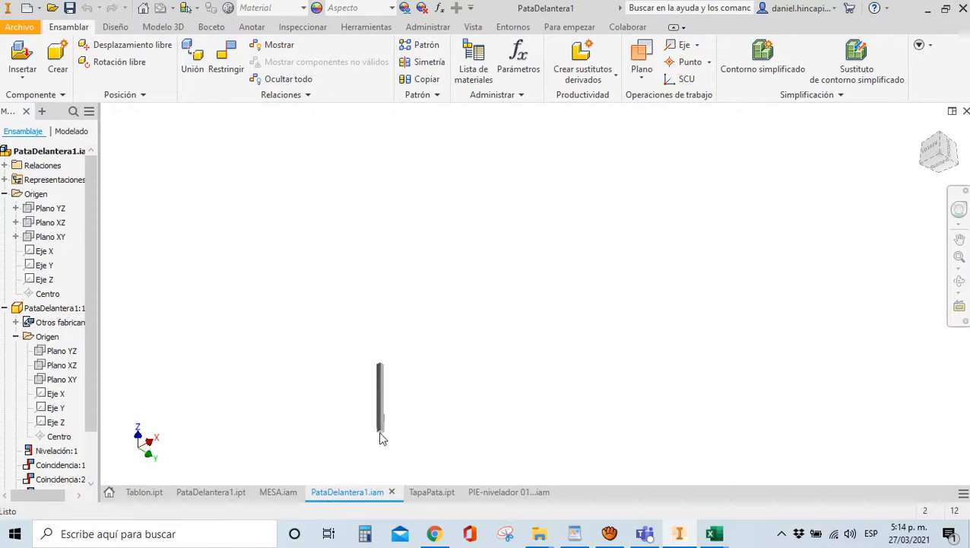
scroll(380, 441, down, 3)
scroll(377, 445, up, 2)
scroll(372, 454, down, 2)
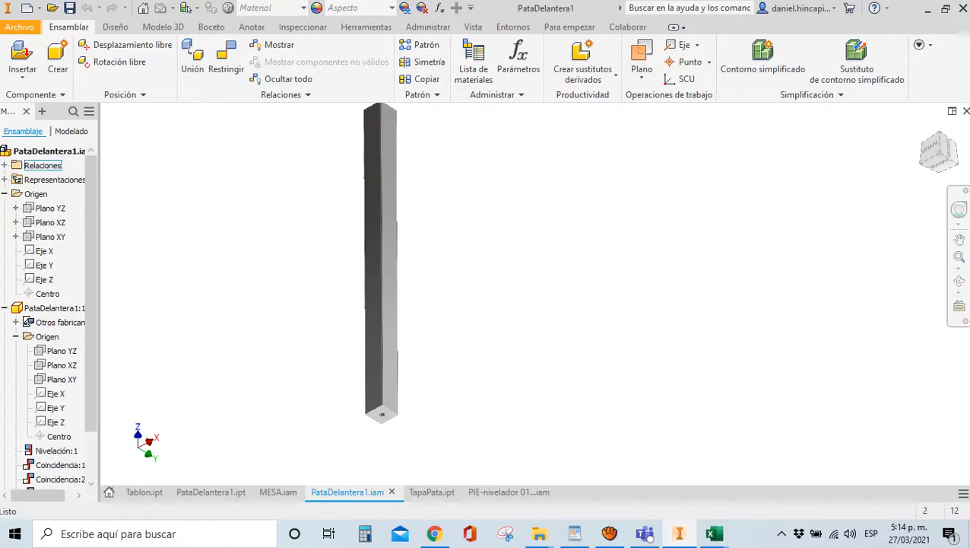
click(20, 51)
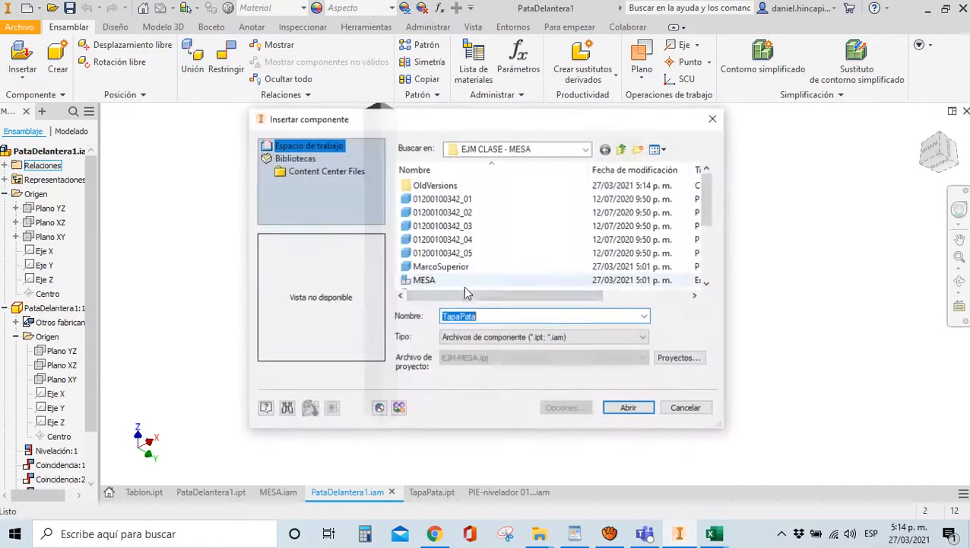
scroll(453, 262, down, 2)
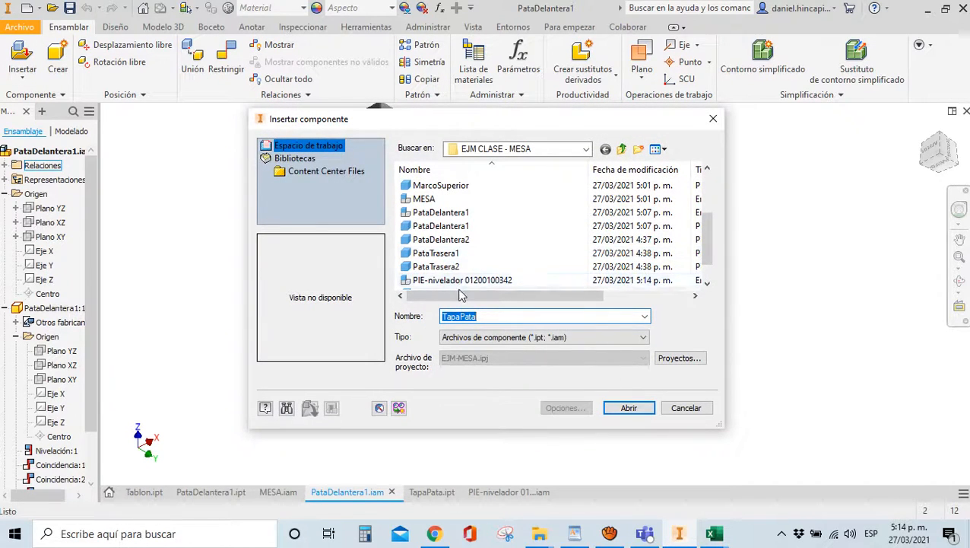
click(460, 280)
click(628, 408)
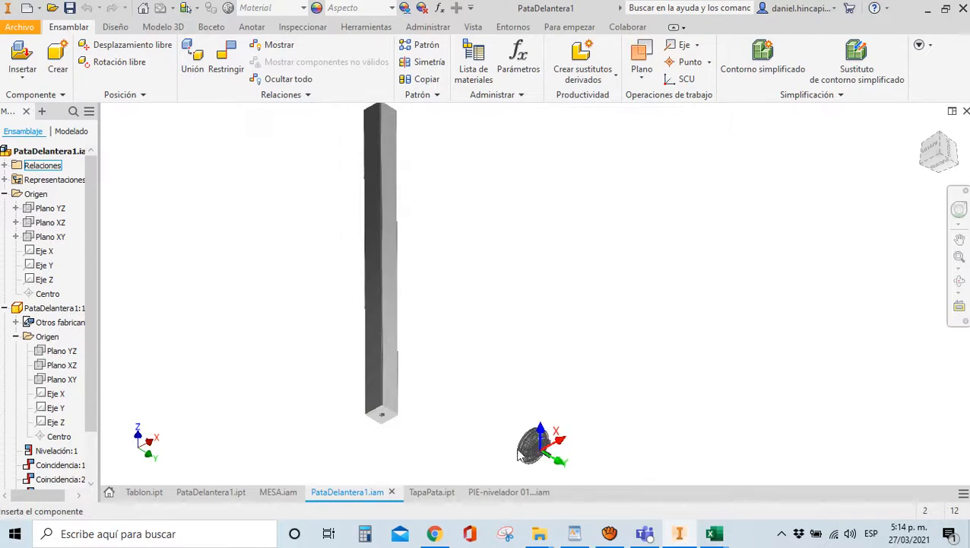
click(351, 465)
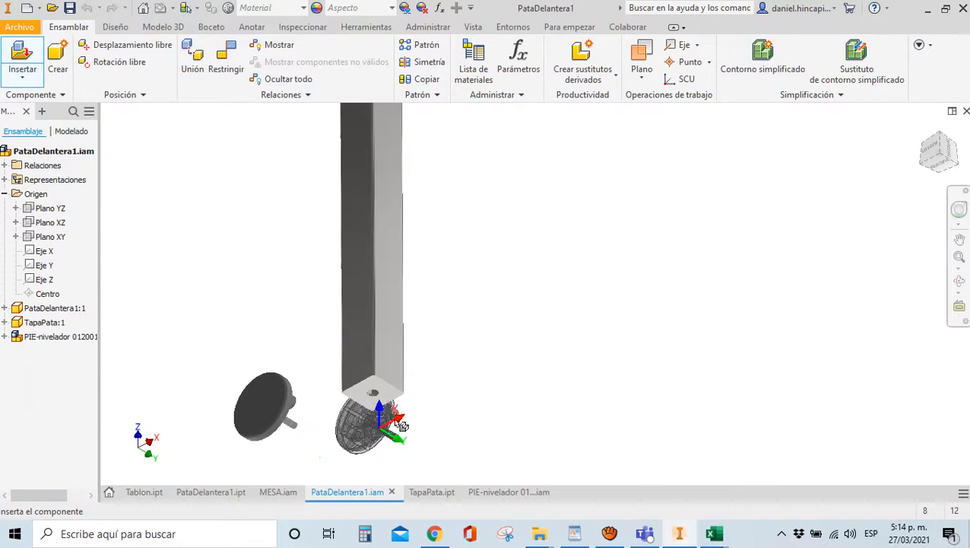
key(Escape)
Constrain the foot's circular edge on-axis with the cap disc, then drag the foot below the post
drag(939, 167, 891, 185)
scroll(259, 441, down, 5)
key(c)
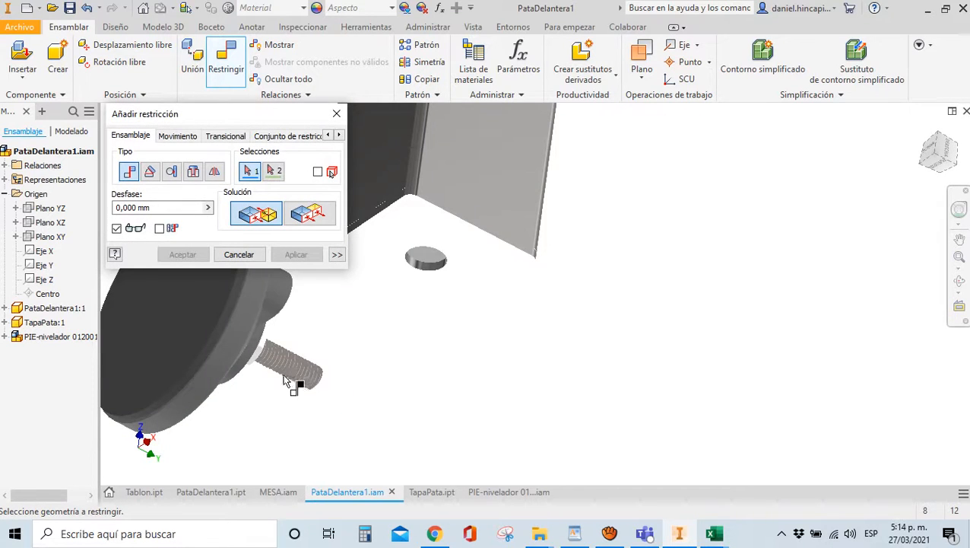
scroll(262, 368, up, 4)
scroll(271, 358, down, 2)
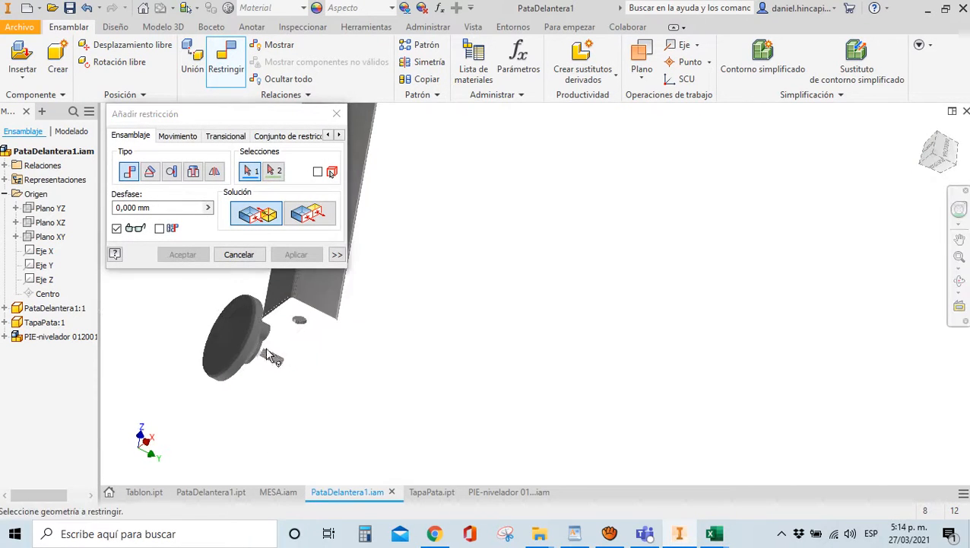
scroll(266, 351, down, 3)
click(251, 336)
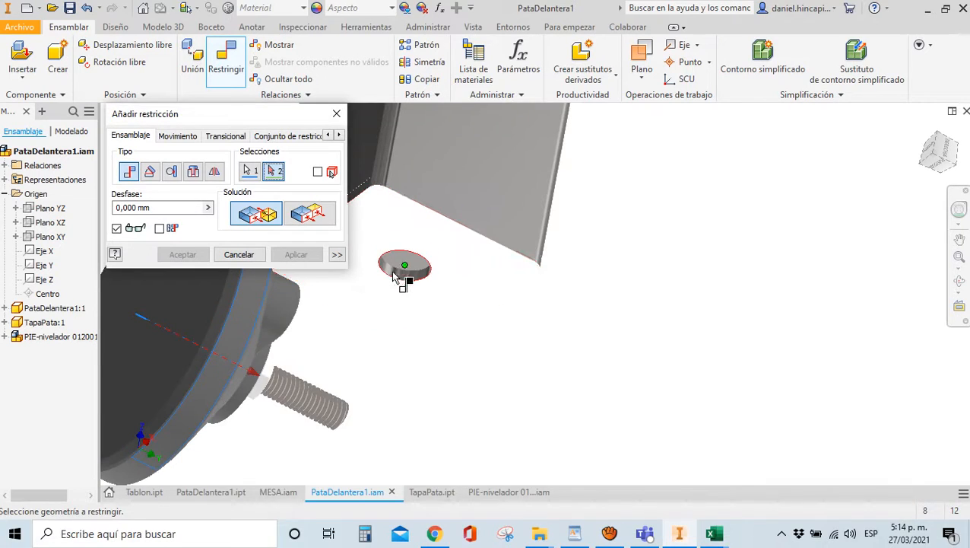
click(396, 277)
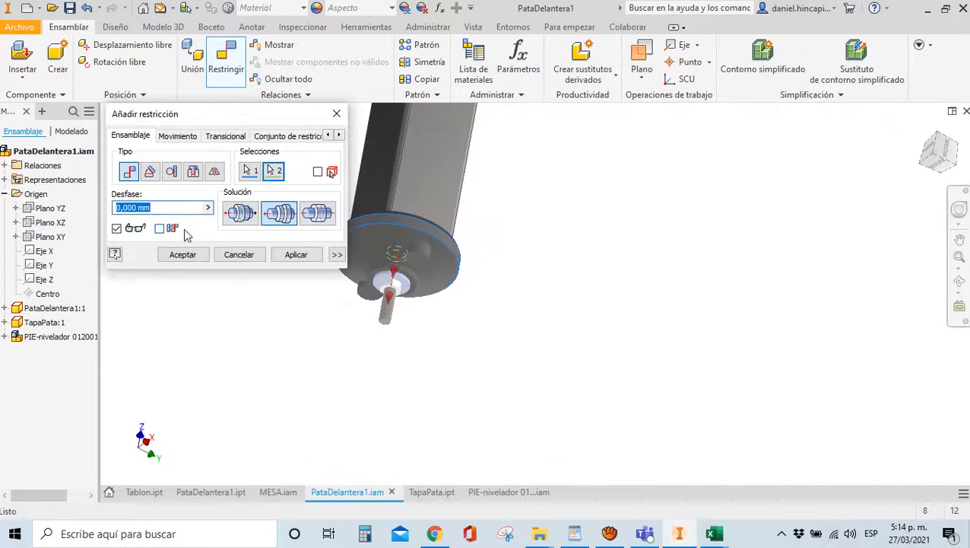
click(182, 254)
drag(401, 244, 219, 303)
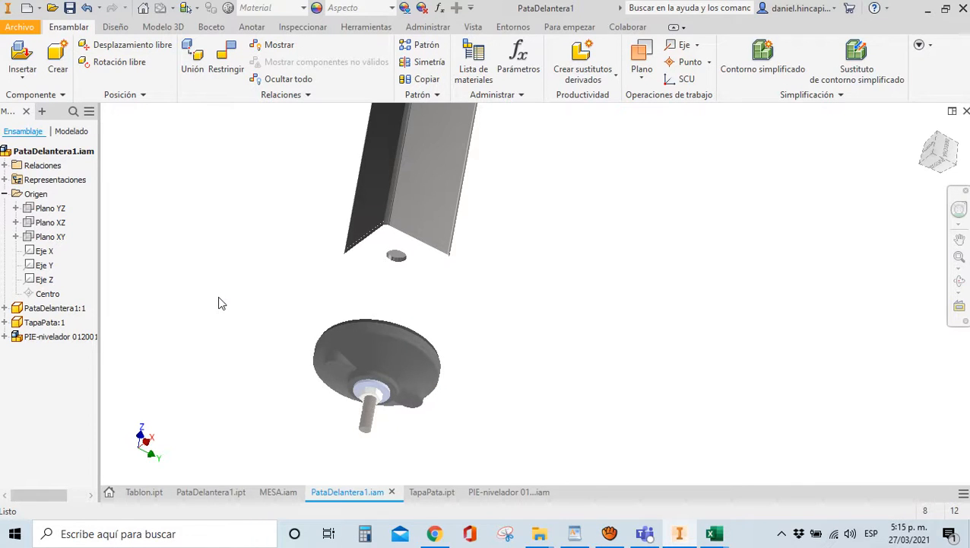
Hide the TapaPata cap to expose the leg's underside
mouse_move(715, 537)
mouse_move(652, 498)
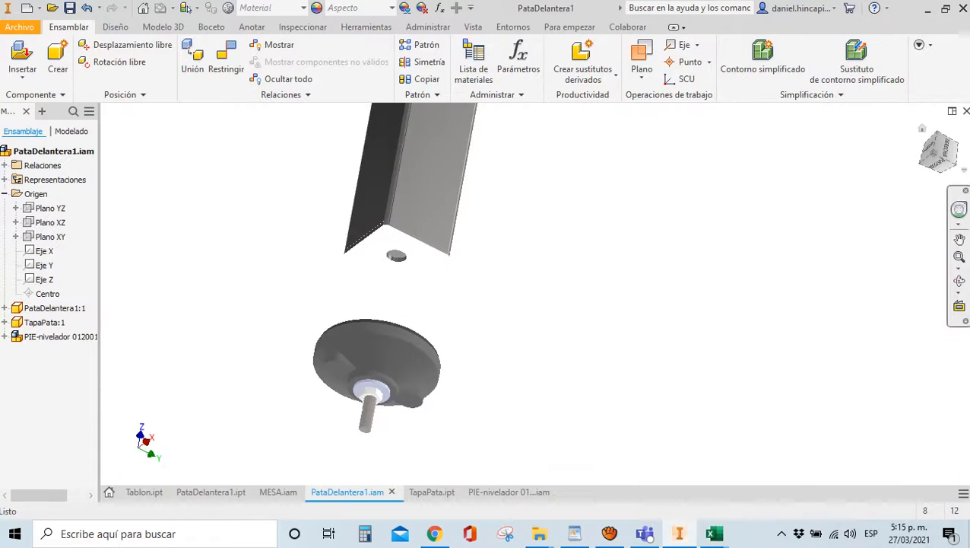
drag(918, 167, 873, 182)
scroll(823, 181, up, 4)
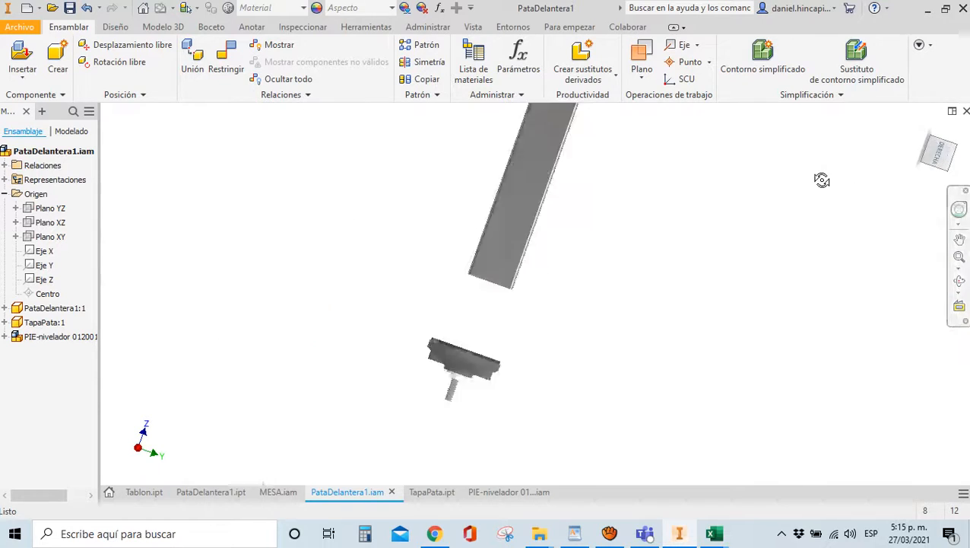
drag(953, 157, 931, 174)
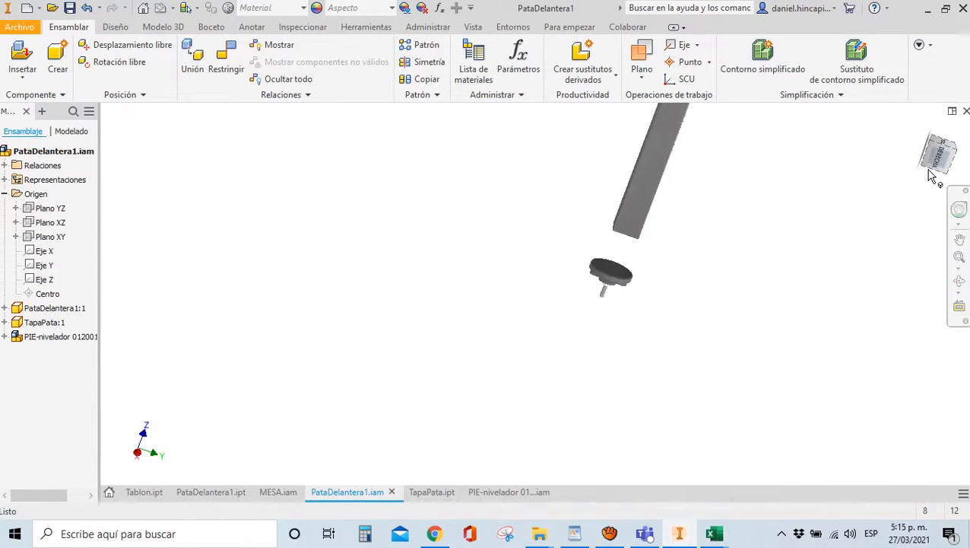
scroll(578, 232, down, 3)
scroll(700, 251, down, 5)
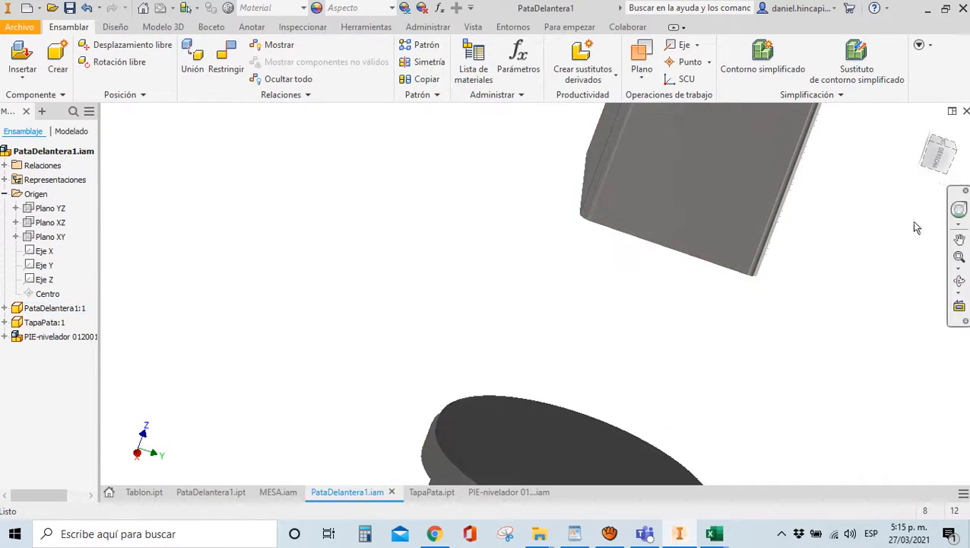
drag(935, 169, 929, 131)
scroll(391, 260, up, 5)
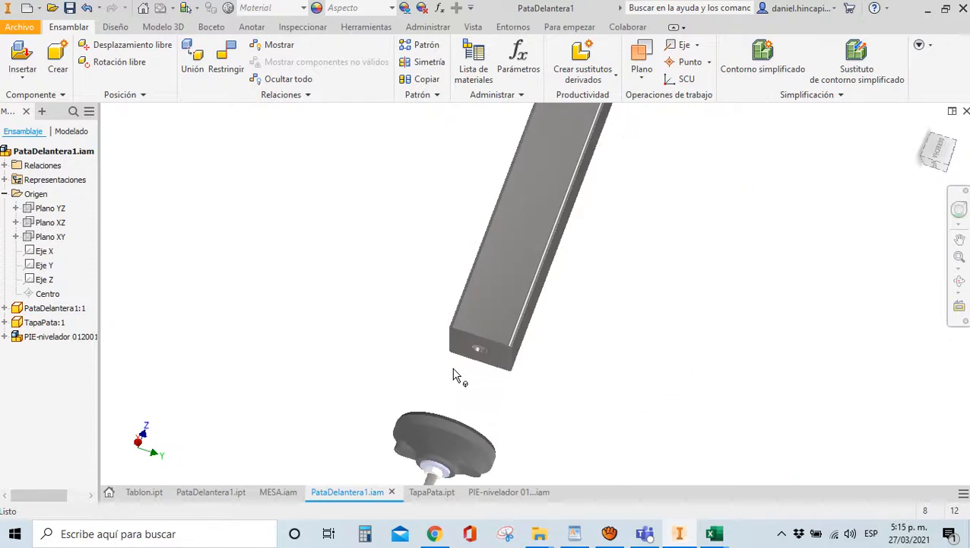
scroll(454, 368, down, 5)
right_click(477, 301)
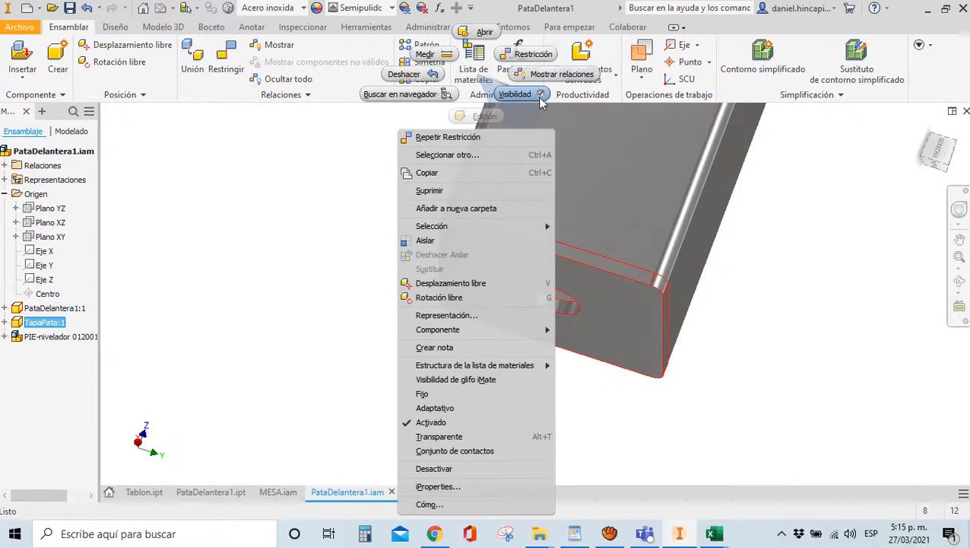
click(531, 96)
click(330, 213)
scroll(330, 213, up, 3)
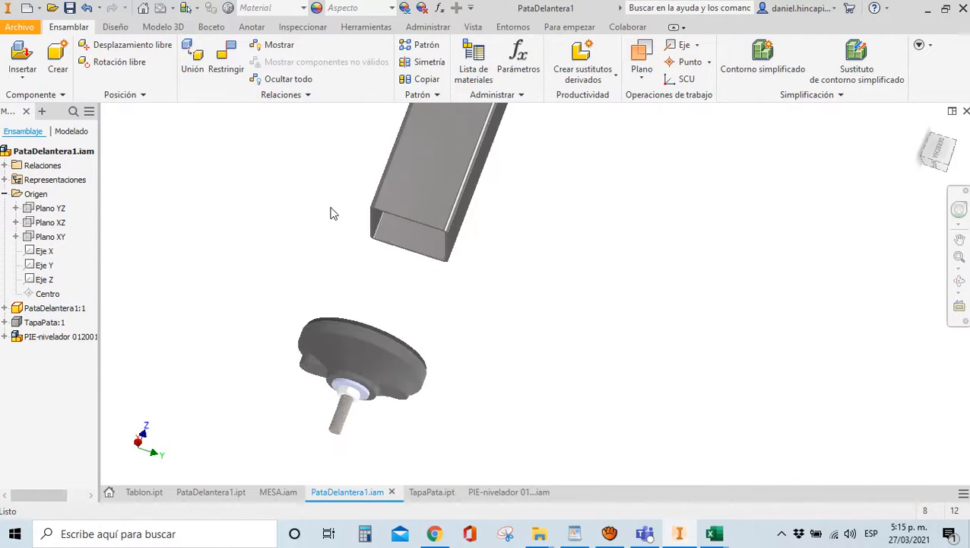
Try flushing the foot's top face to the bar end, then suppress the foot's conflicting constraint
key(c)
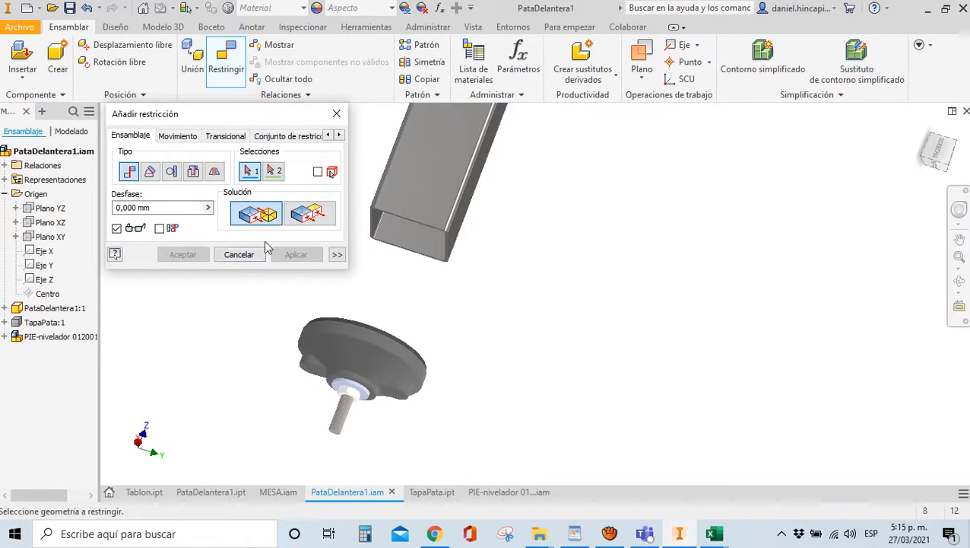
click(307, 216)
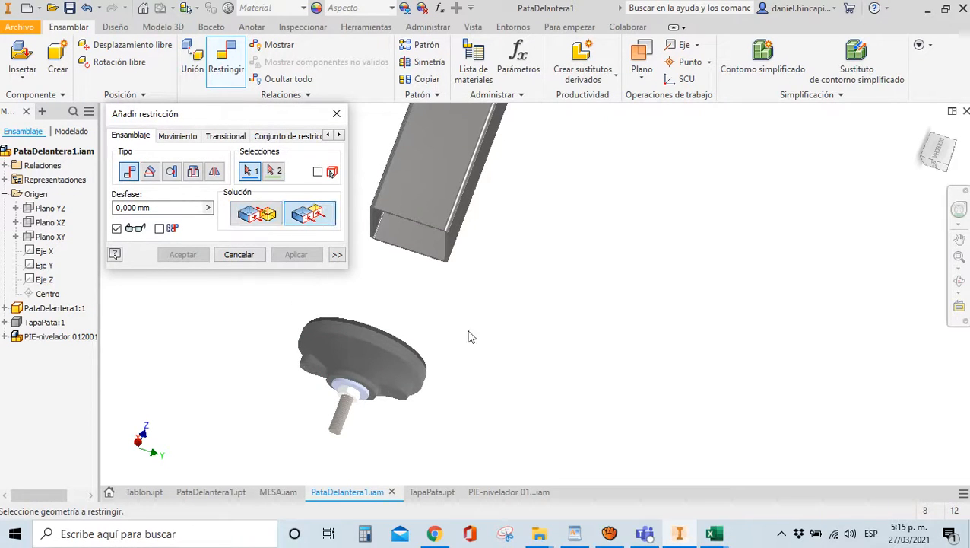
scroll(444, 242, down, 5)
click(425, 230)
scroll(492, 220, up, 6)
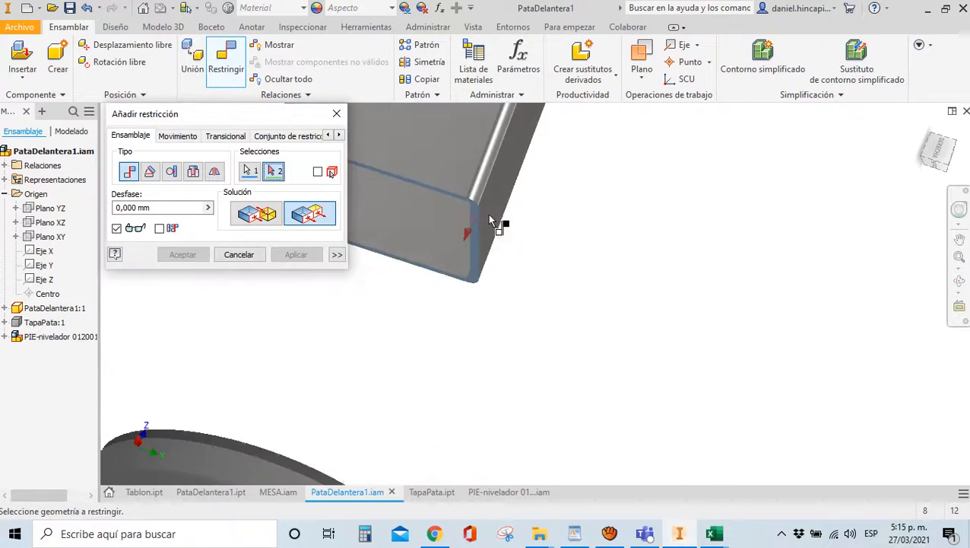
drag(934, 149, 907, 179)
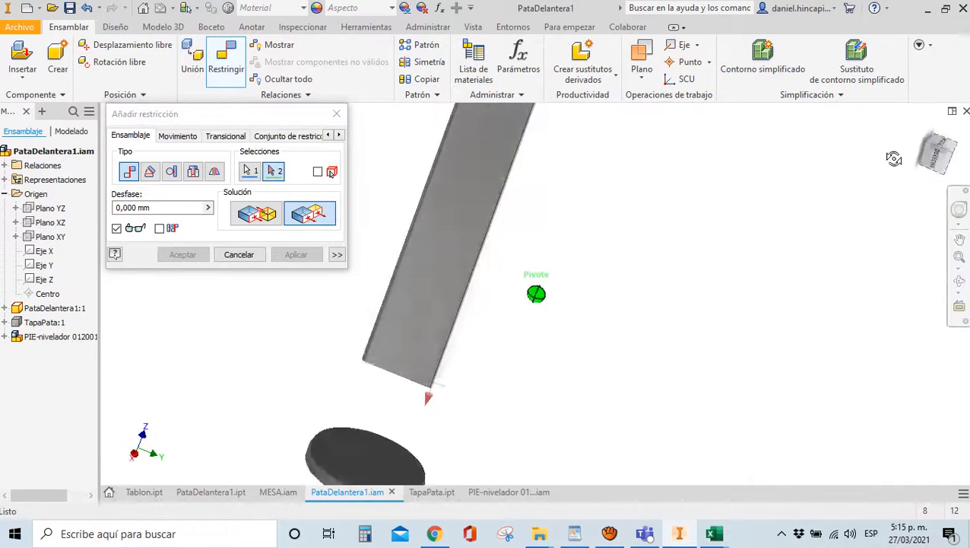
click(403, 437)
scroll(391, 372, down, 3)
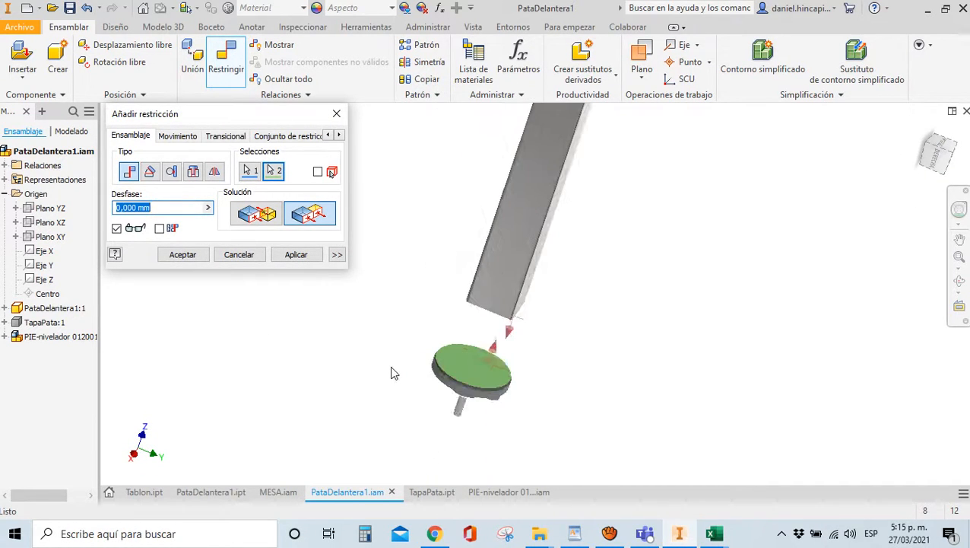
click(286, 257)
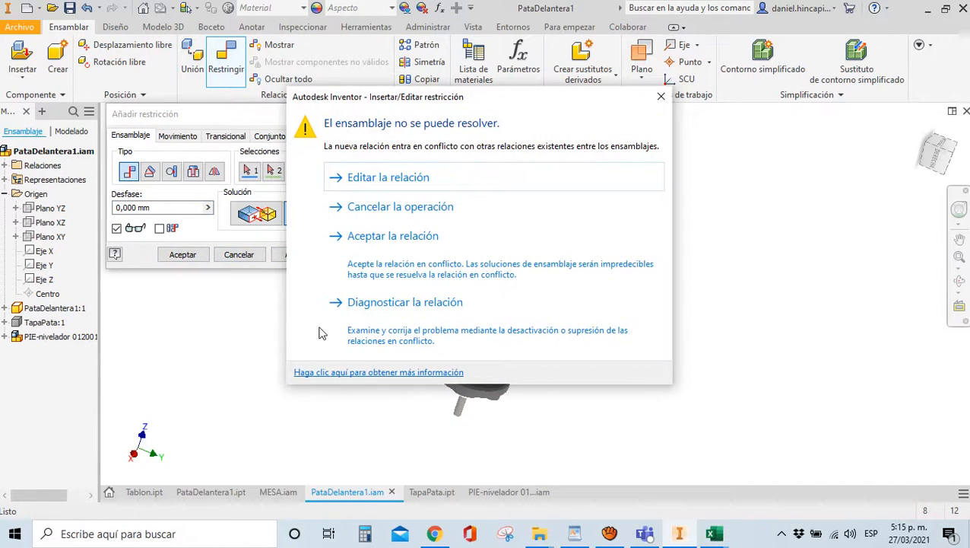
key(Escape)
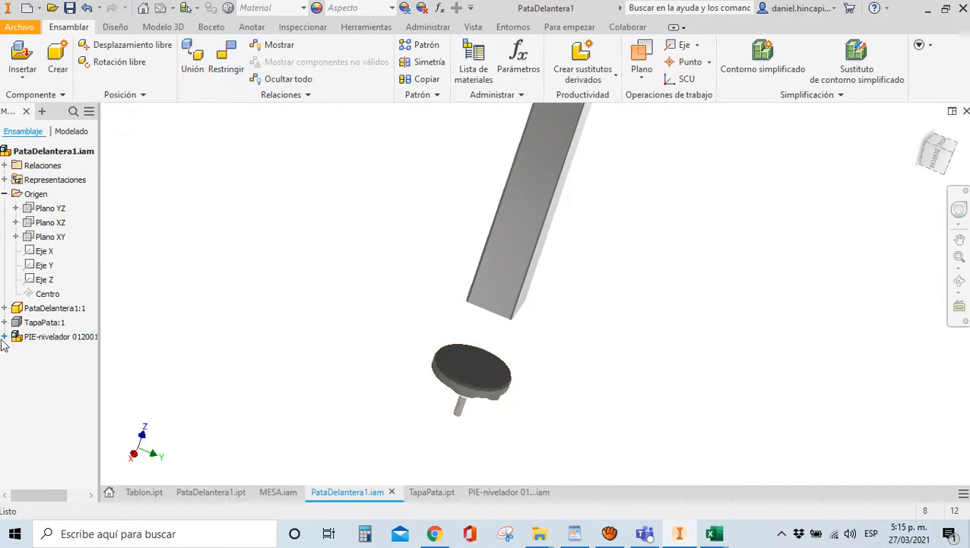
click(5, 336)
right_click(43, 462)
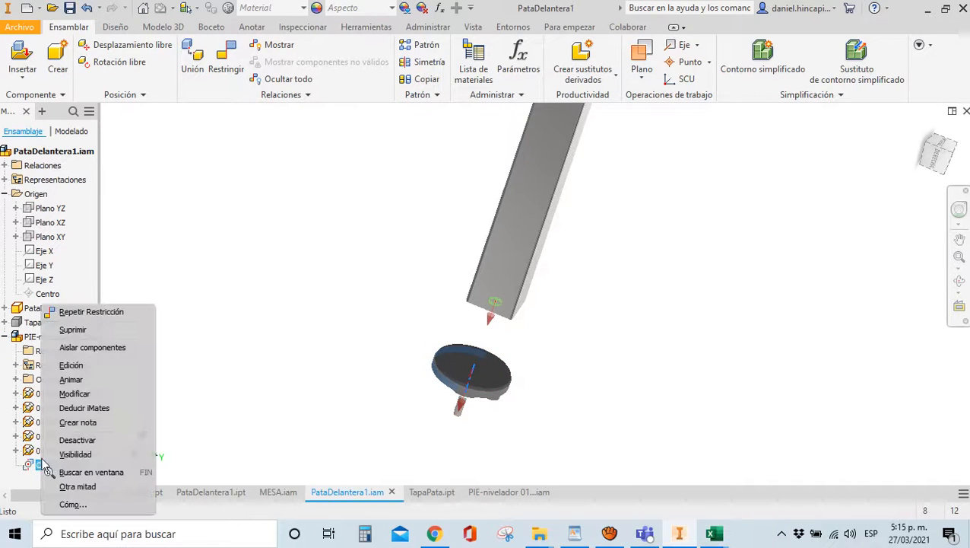
click(75, 330)
Retry a flush constraint between the foot's top face and the tube end, then cancel it
key(c)
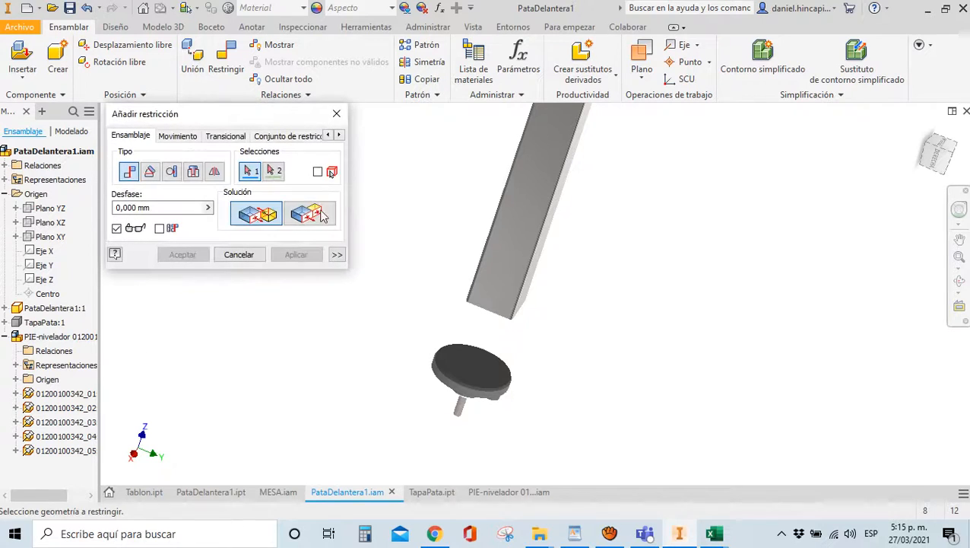
click(466, 366)
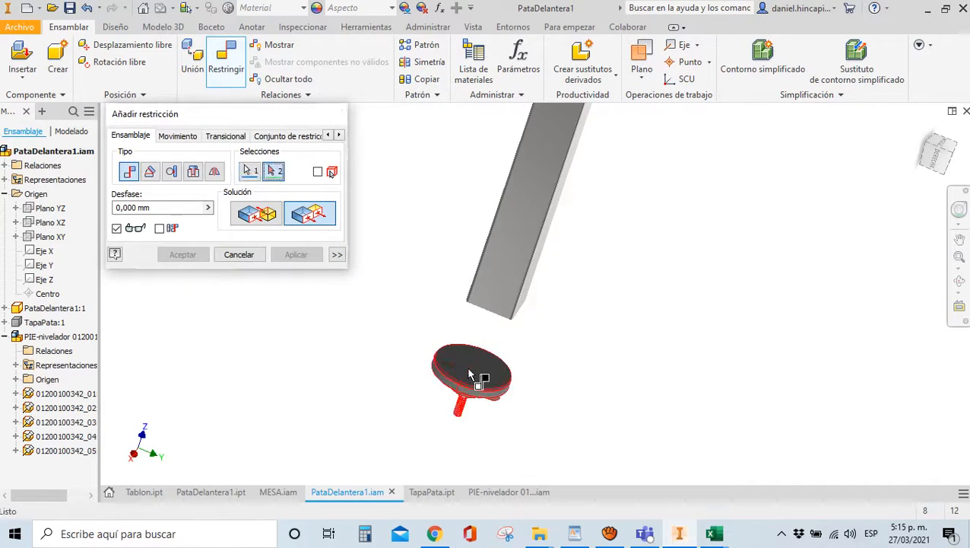
scroll(468, 363, down, 8)
click(469, 357)
scroll(470, 358, up, 6)
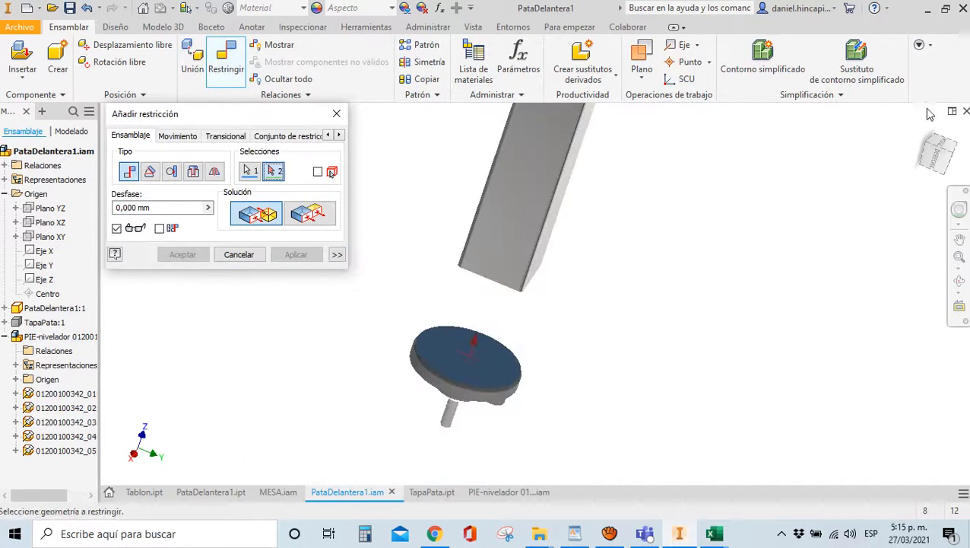
drag(937, 154, 921, 411)
scroll(470, 274, up, 5)
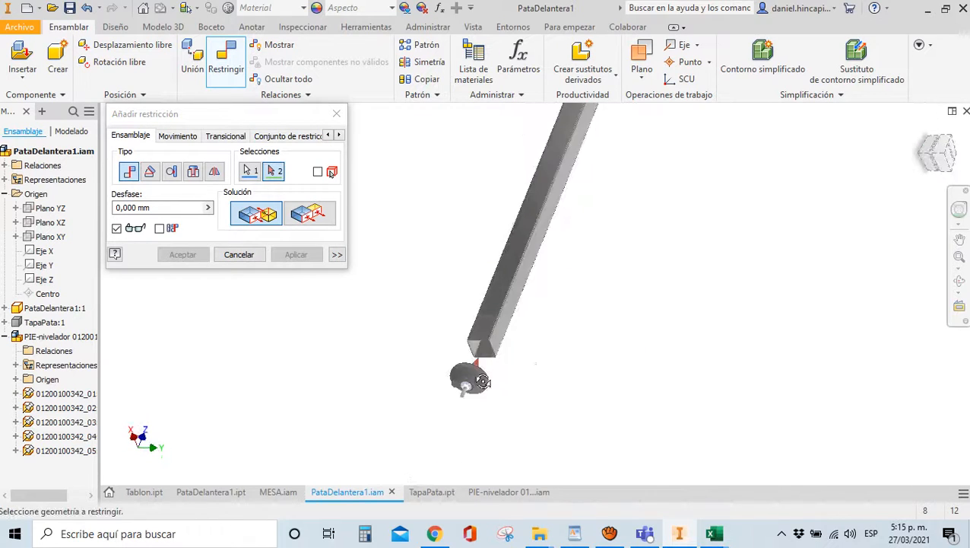
scroll(495, 344, down, 8)
scroll(431, 329, down, 5)
click(438, 327)
scroll(471, 254, up, 6)
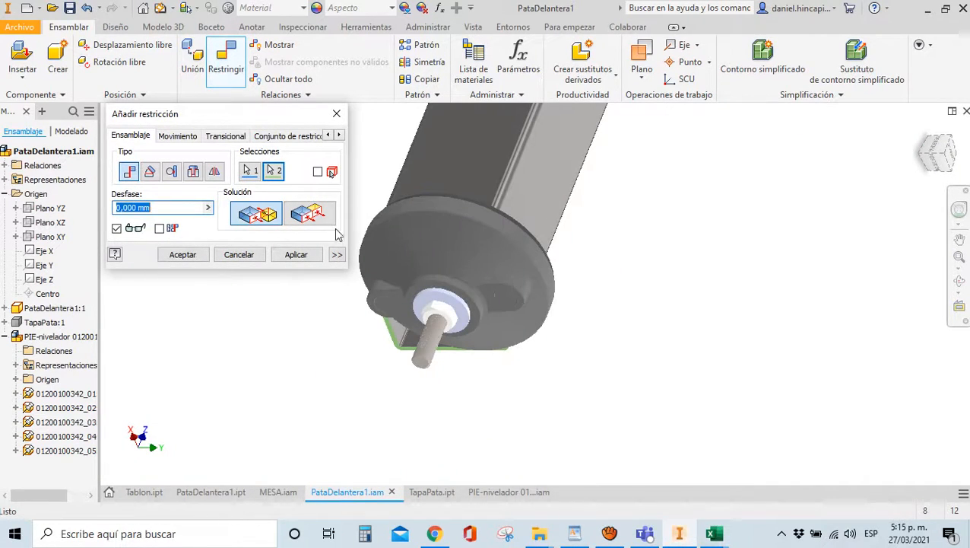
click(312, 216)
drag(169, 208, 48, 194)
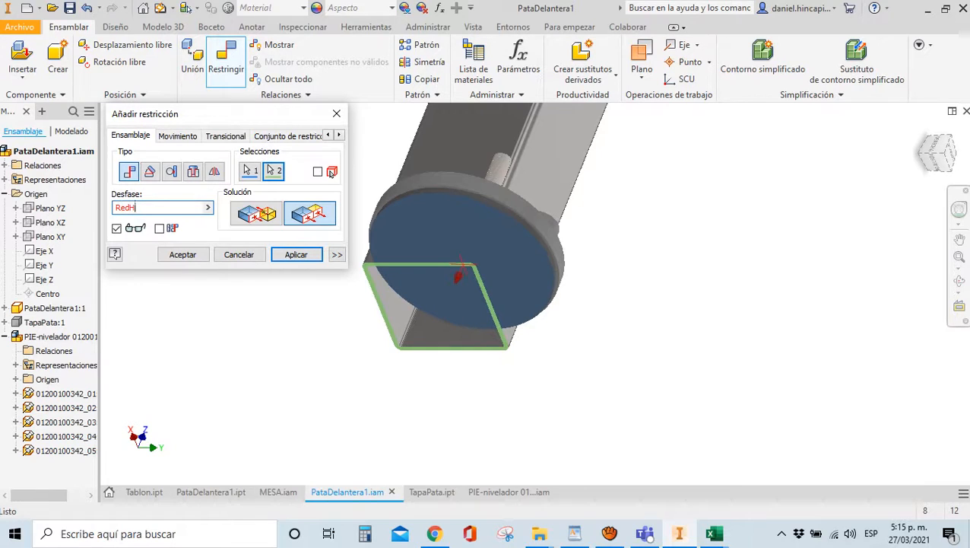
key(Escape)
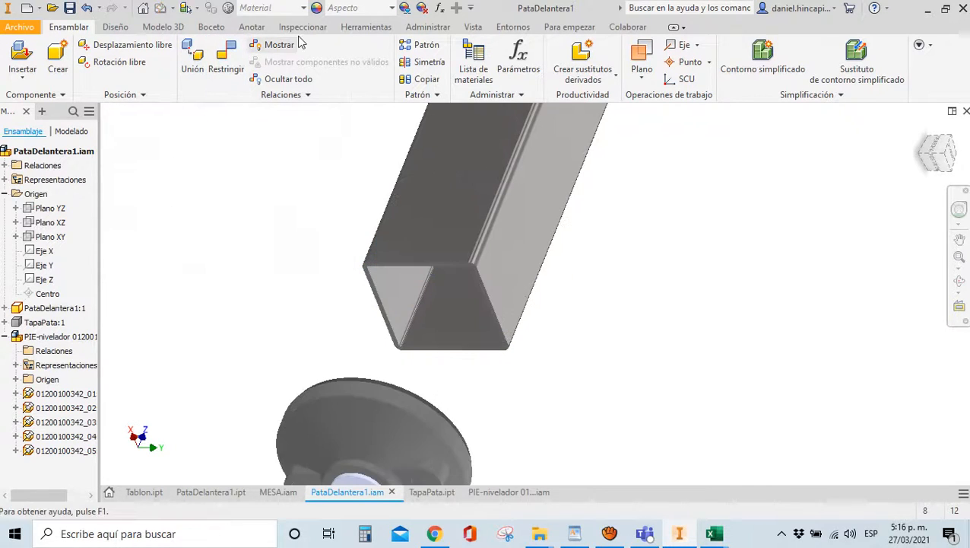
Link the PARAMETROS Excel file to the assembly parameters
click(428, 26)
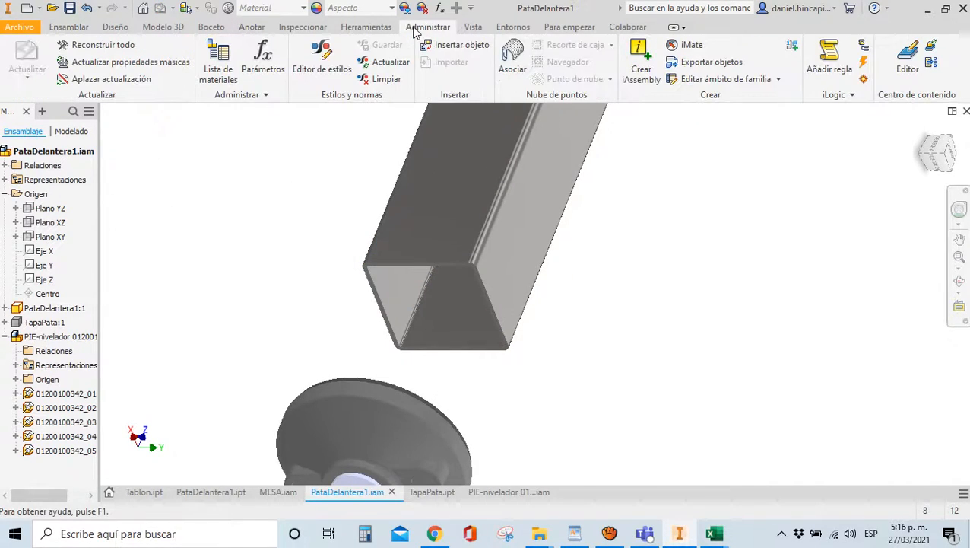
click(263, 61)
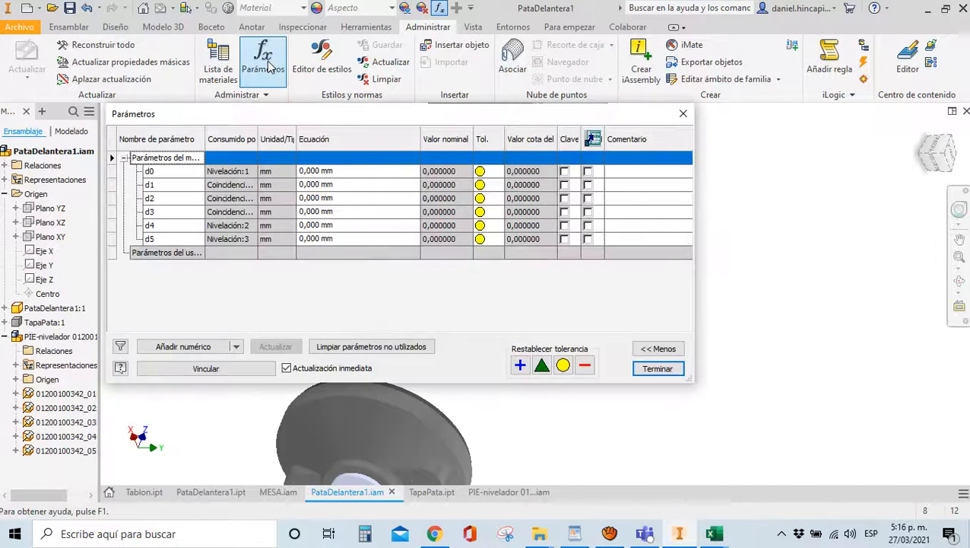
click(172, 370)
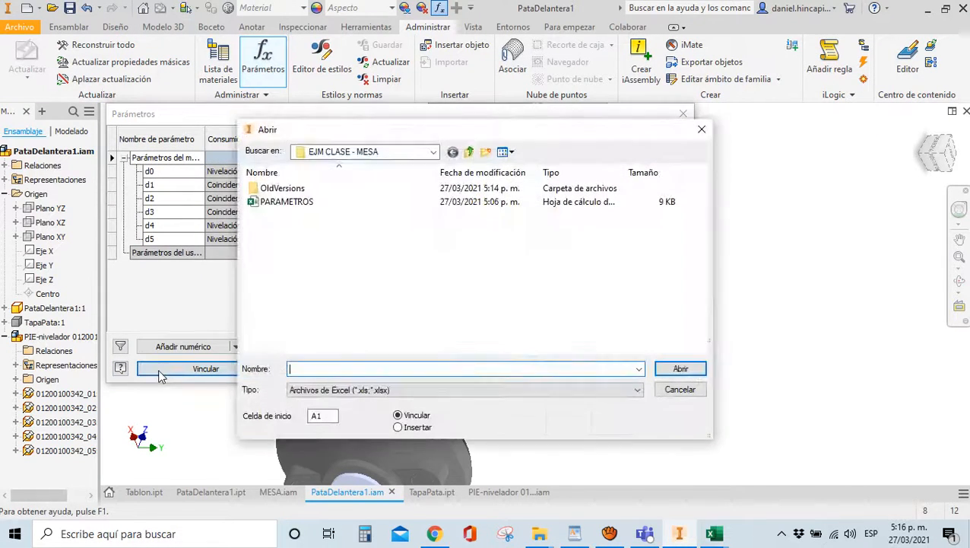
double_click(270, 202)
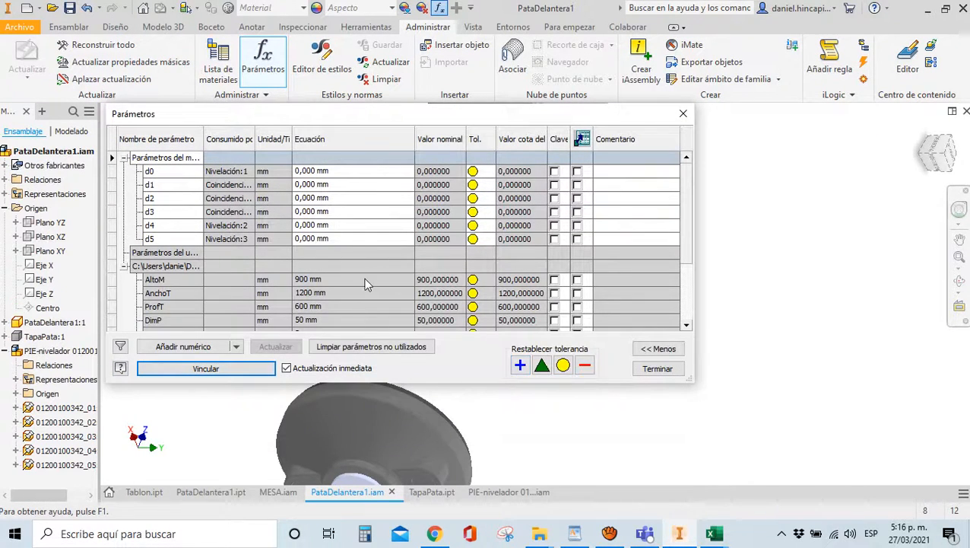
click(658, 368)
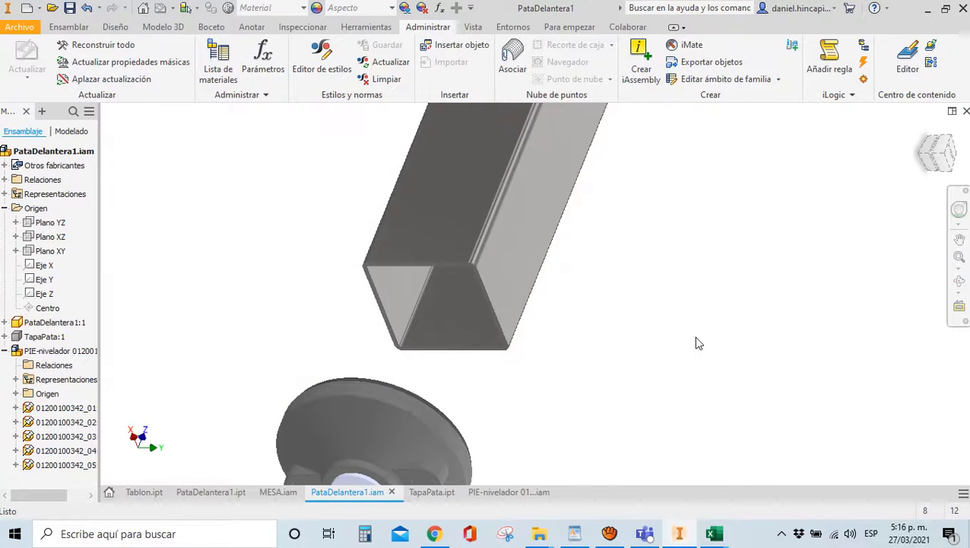
Flush-constrain the foot's top face to the tube end with offset RedH
key(c)
click(309, 213)
scroll(457, 271, up, 5)
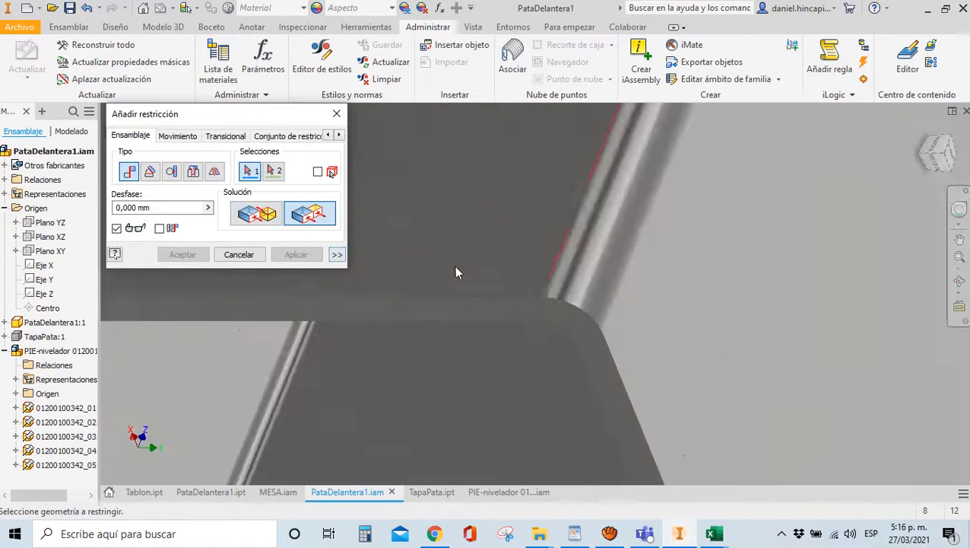
click(490, 316)
scroll(550, 275, down, 6)
drag(940, 160, 893, 242)
click(455, 379)
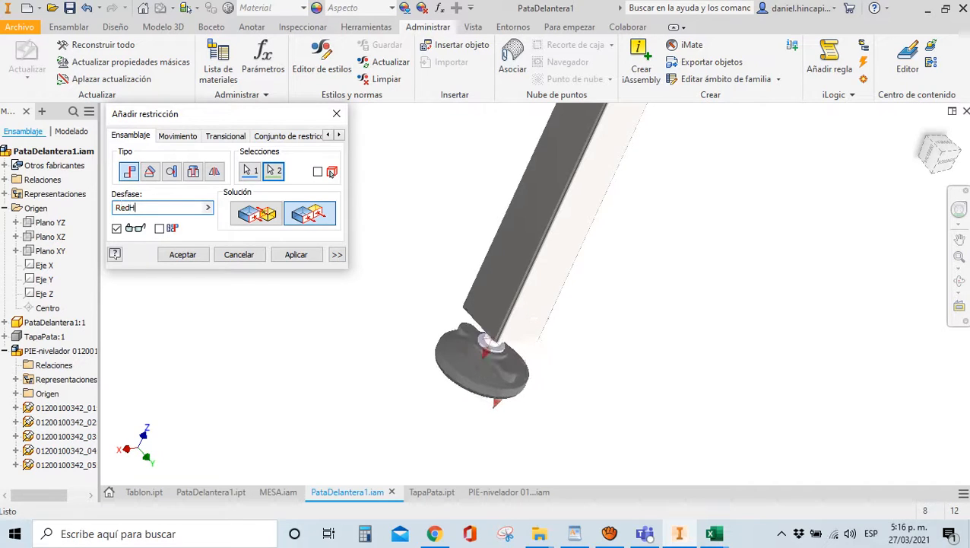
click(942, 155)
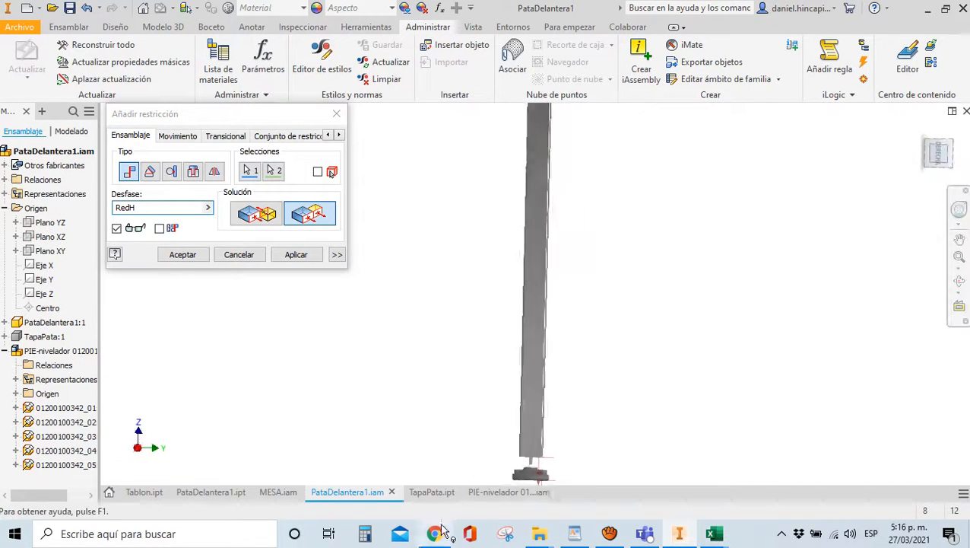
scroll(517, 392, up, 5)
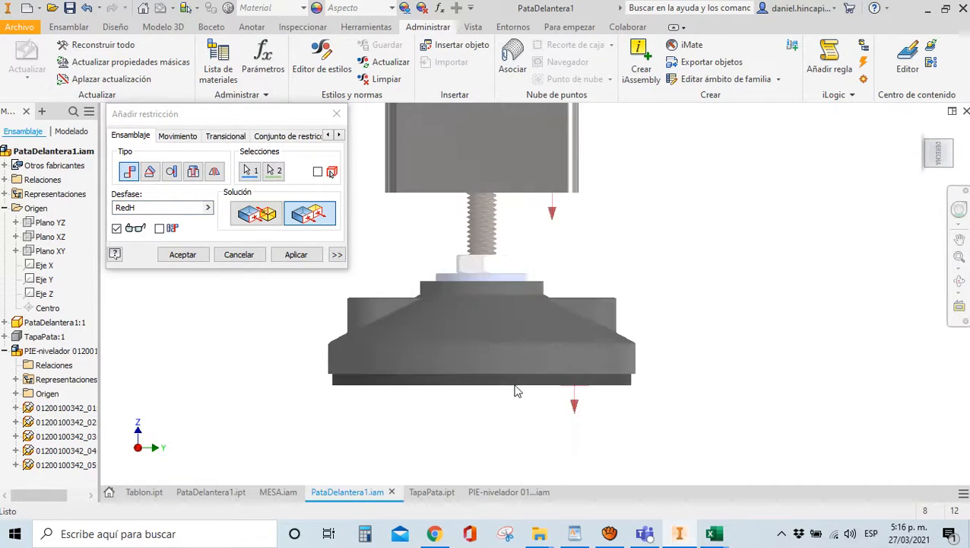
click(296, 254)
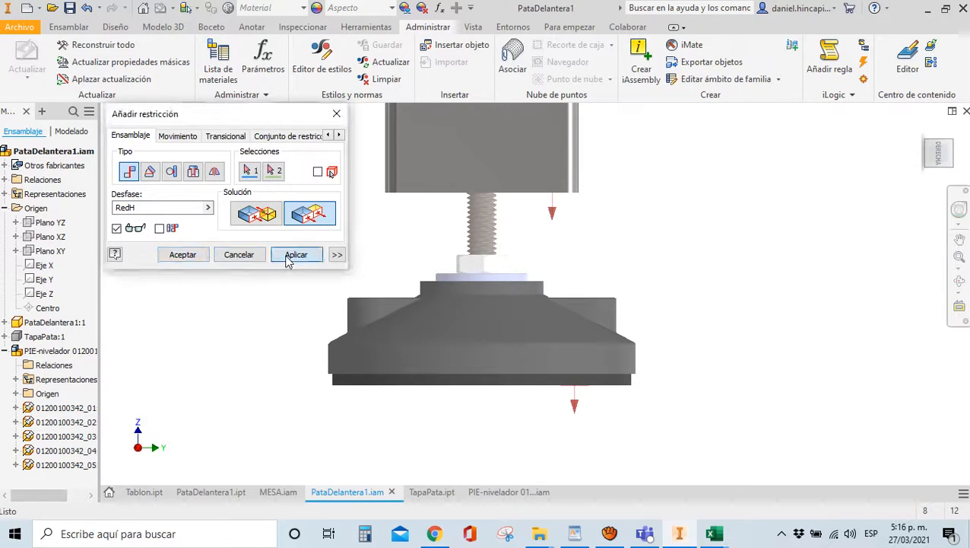
click(336, 113)
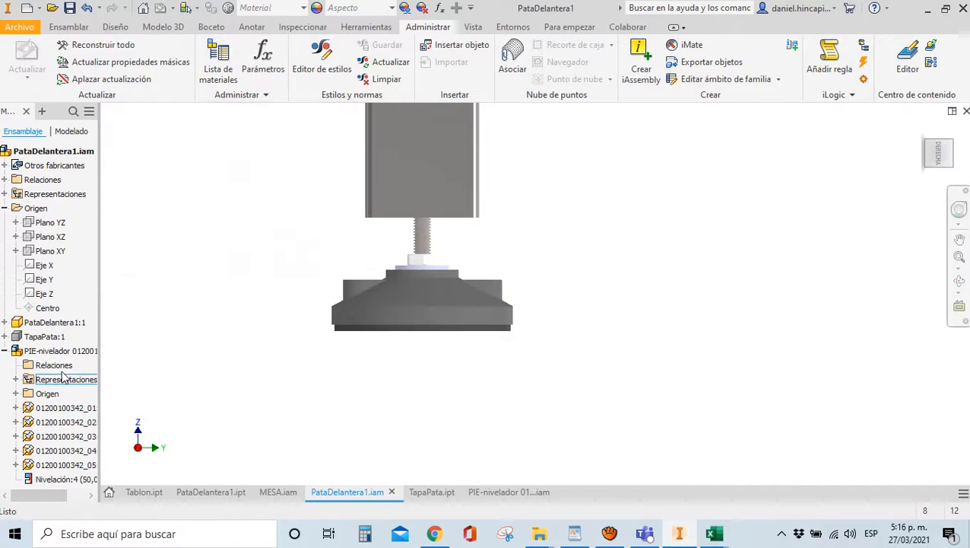
right_click(57, 338)
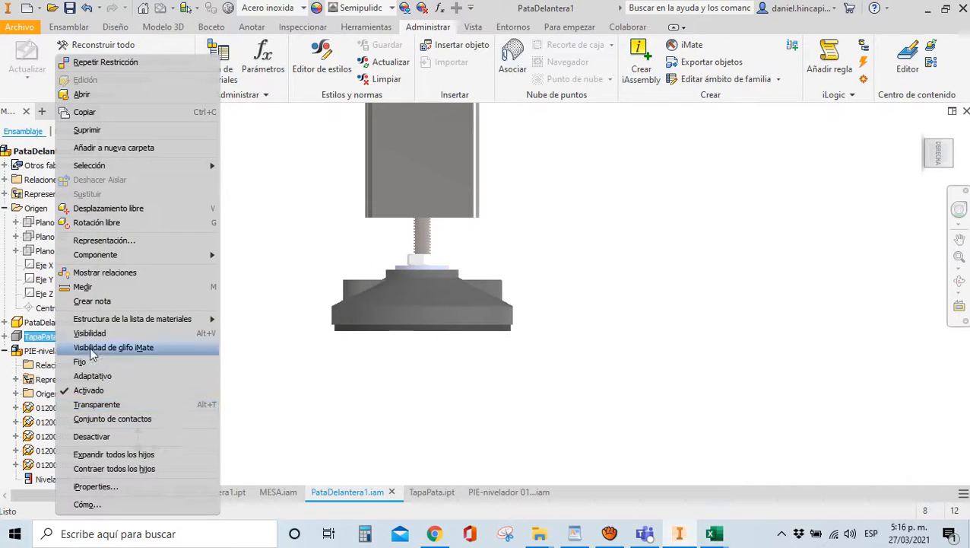
click(91, 348)
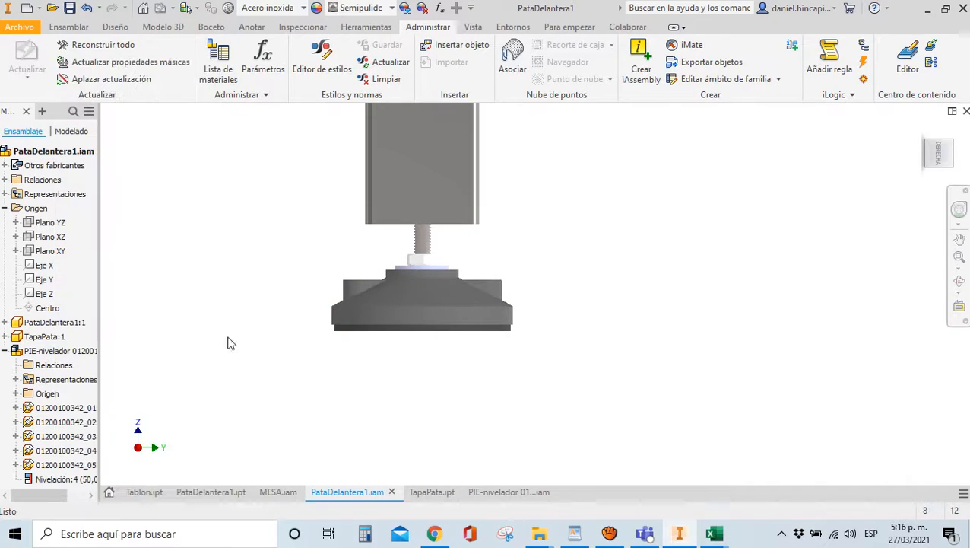
Centre the leveling foot under the leg with a 0 mm offset constraint
click(935, 167)
key(c)
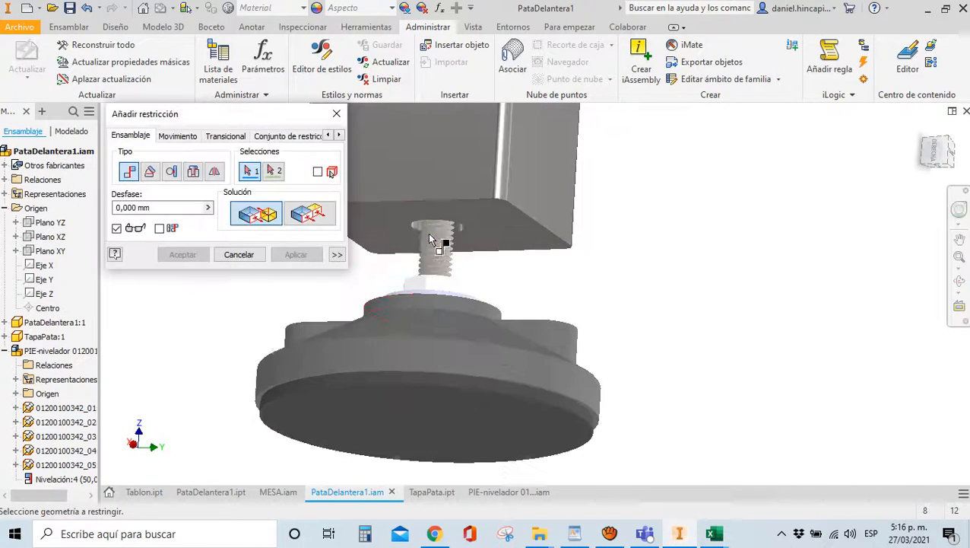
click(401, 354)
scroll(419, 238, down, 5)
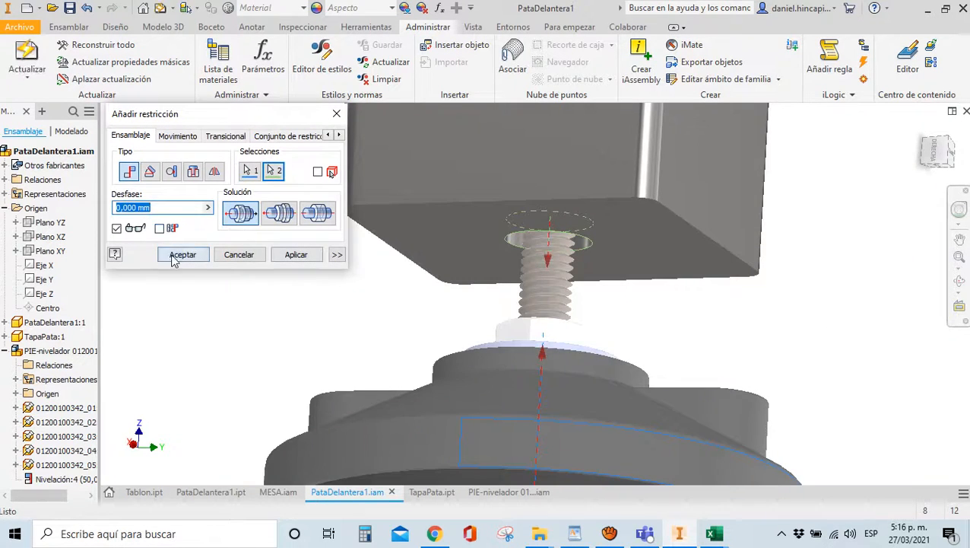
click(182, 254)
scroll(227, 269, down, 5)
click(946, 152)
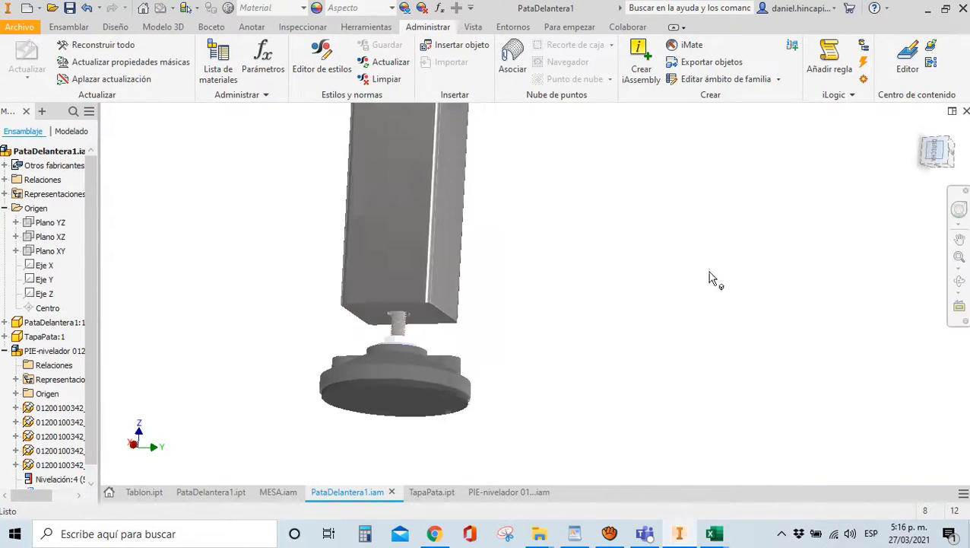
scroll(536, 446, up, 5)
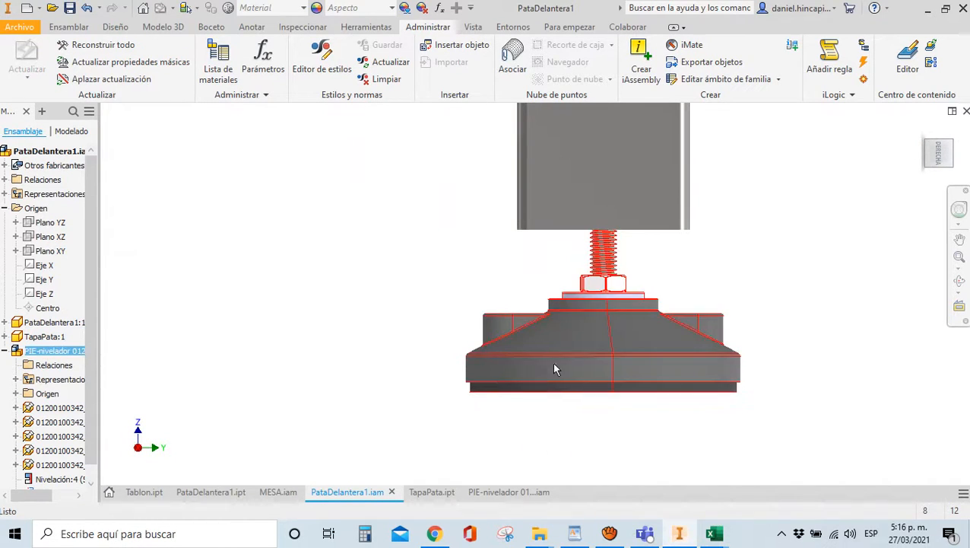
click(552, 362)
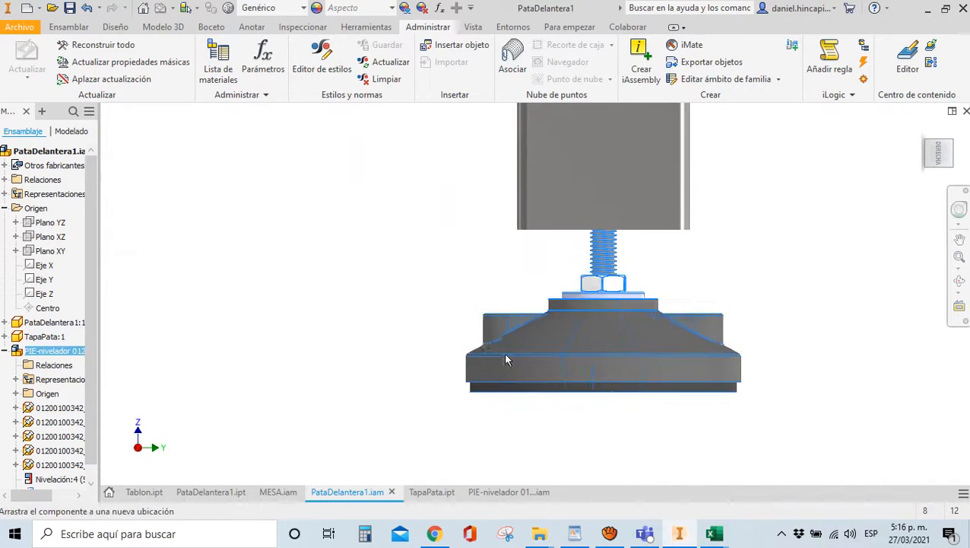
click(449, 343)
scroll(449, 245, down, 3)
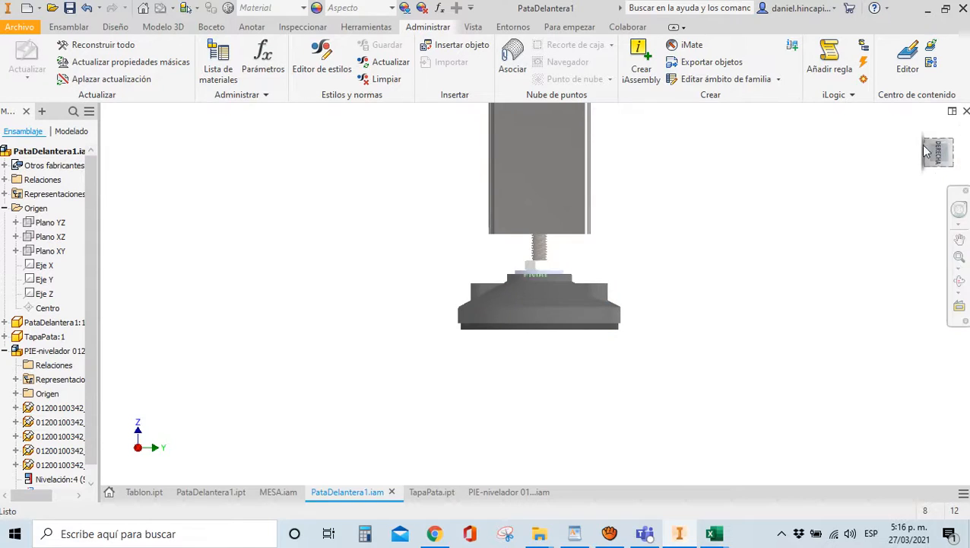
mouse_move(939, 152)
mouse_down()
mouse_move(889, 131)
mouse_move(485, 256)
mouse_up()
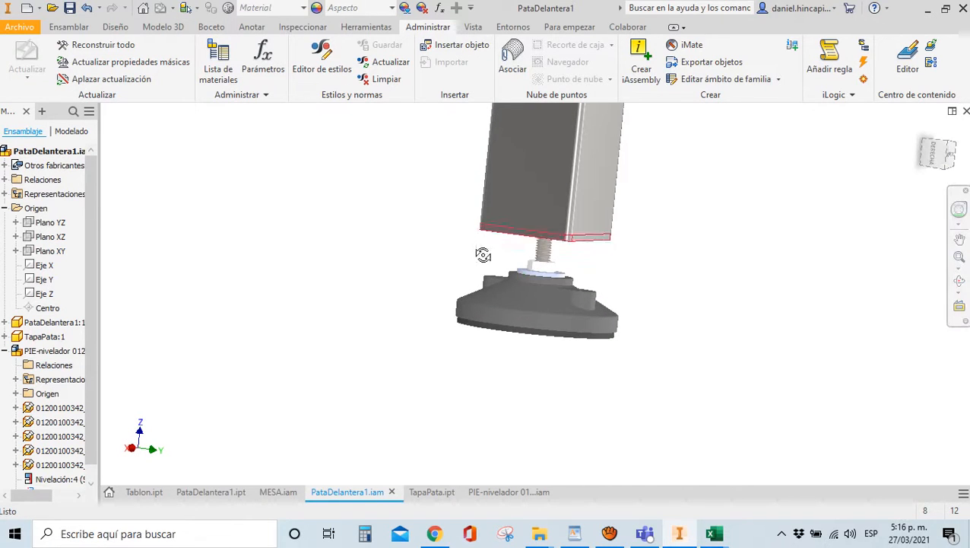
Save PataDelantera1.iam together with its dependent files
click(70, 9)
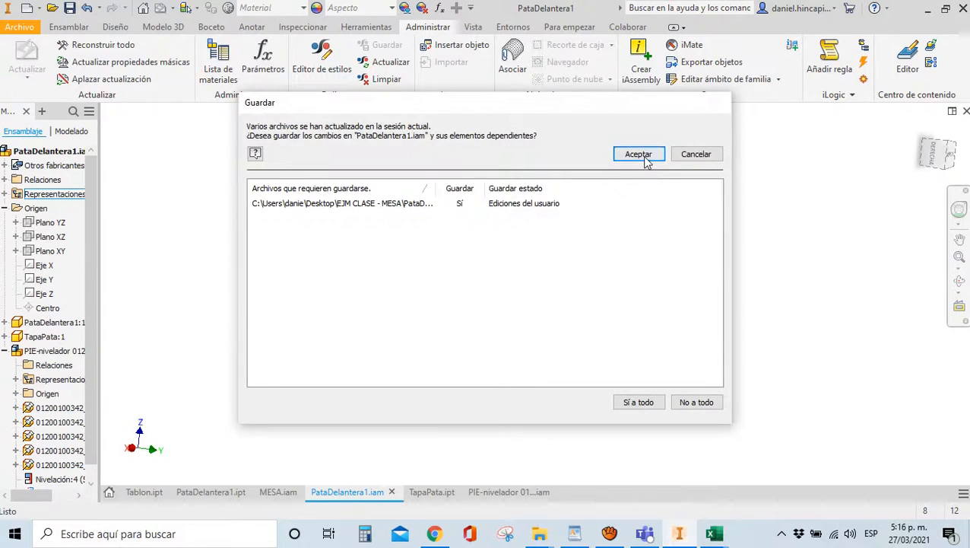
click(645, 156)
scroll(487, 329, down, 5)
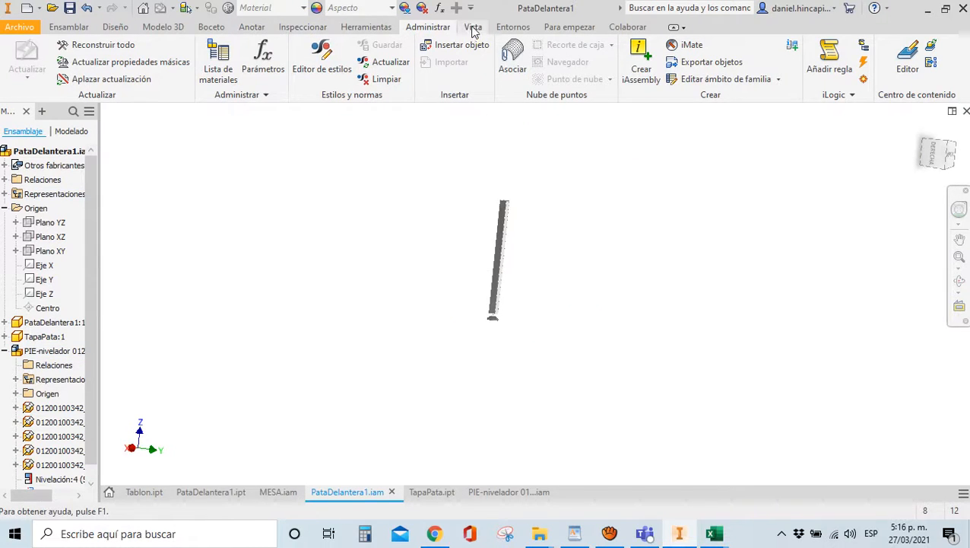
click(473, 28)
Set the visual style to Sombreado con aristas and the lighting to Una luz, viewed from the side
click(301, 73)
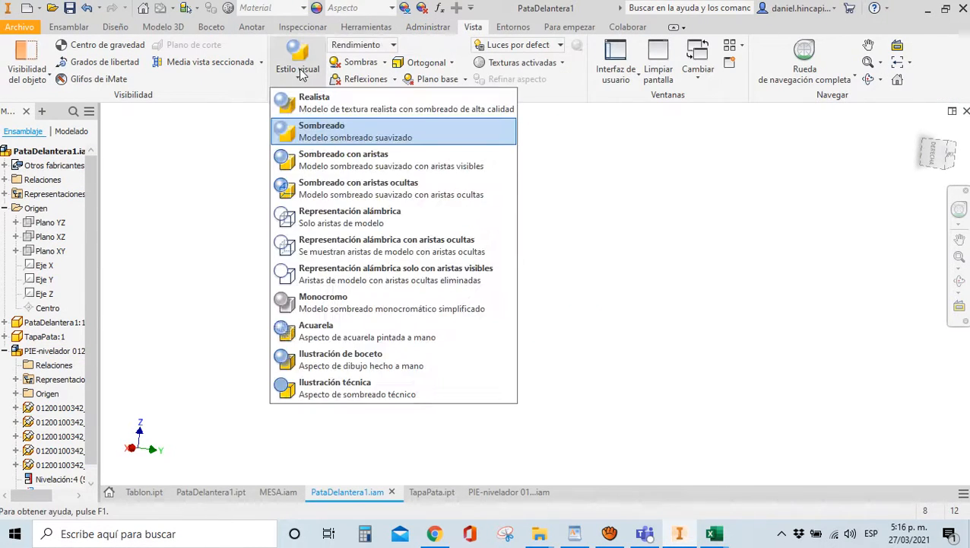
click(281, 160)
scroll(522, 251, up, 3)
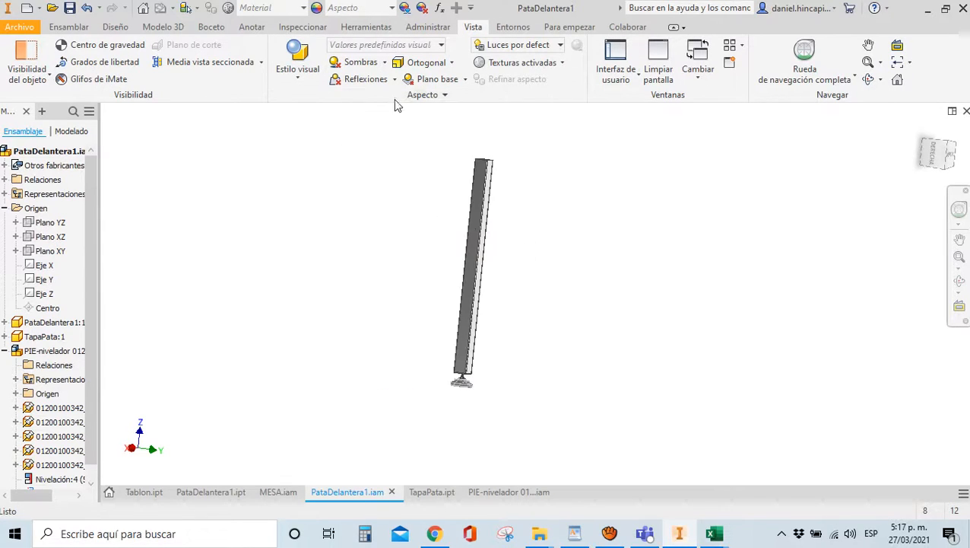
click(560, 46)
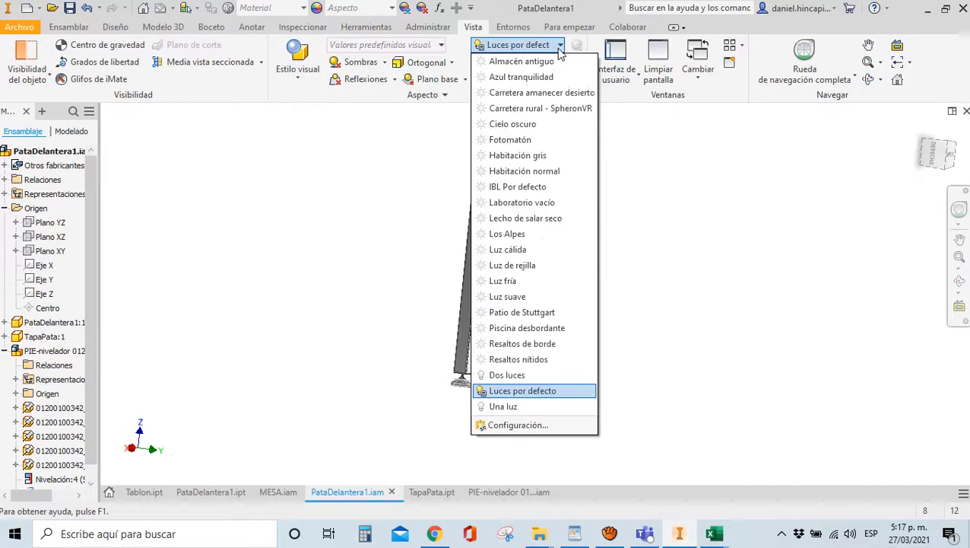
click(493, 414)
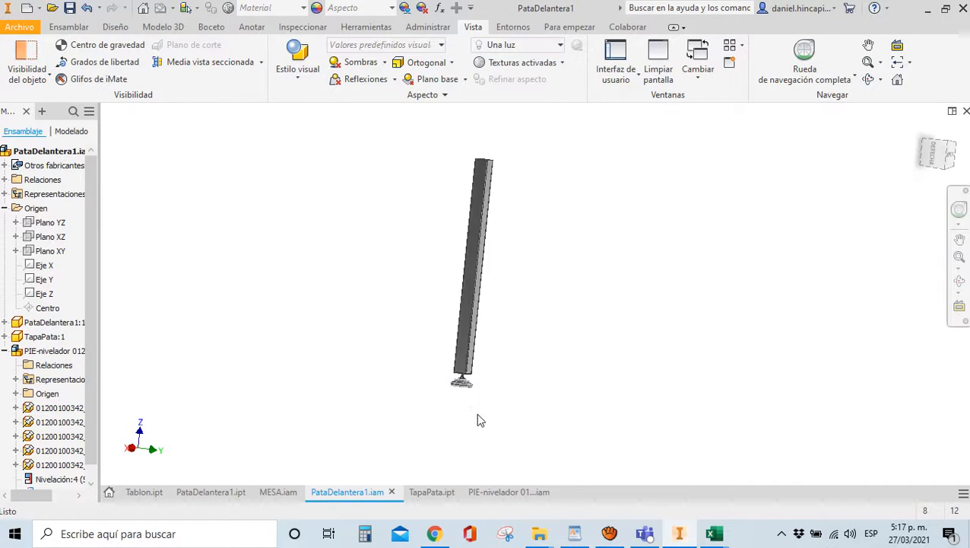
scroll(431, 380, up, 3)
click(530, 49)
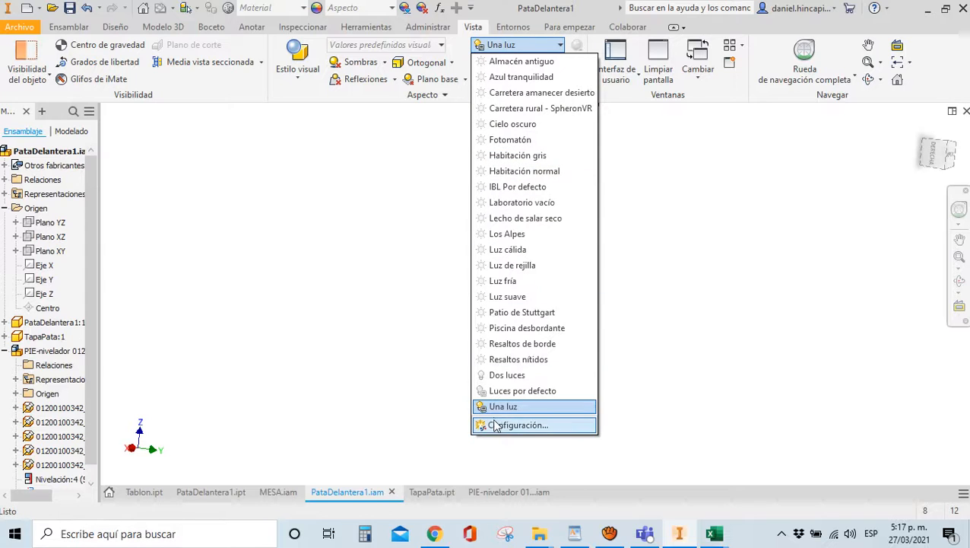
click(427, 431)
click(933, 154)
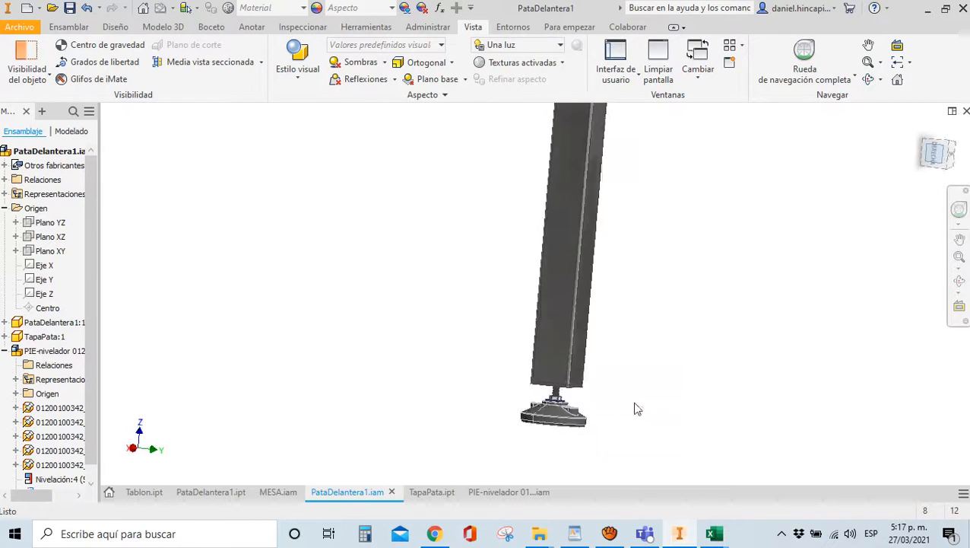
scroll(540, 442, down, 3)
scroll(537, 422, up, 6)
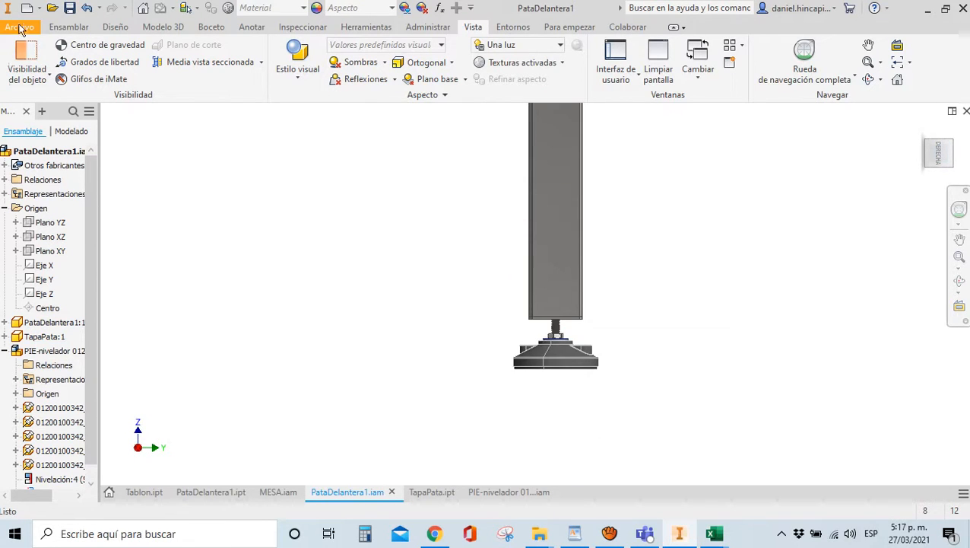
Save the PataDelantera1 assembly, confirming with Aceptar
click(71, 9)
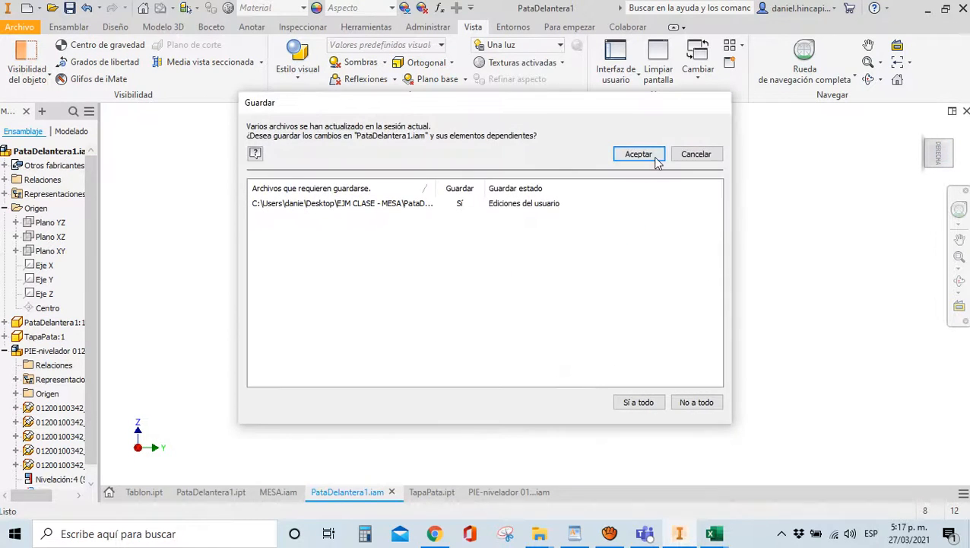
click(654, 157)
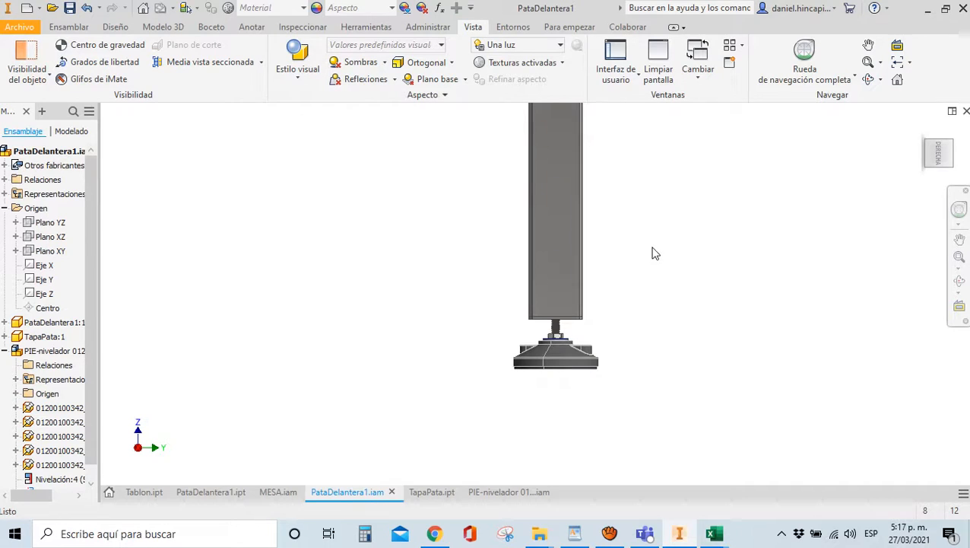
scroll(511, 356, up, 5)
scroll(505, 299, down, 4)
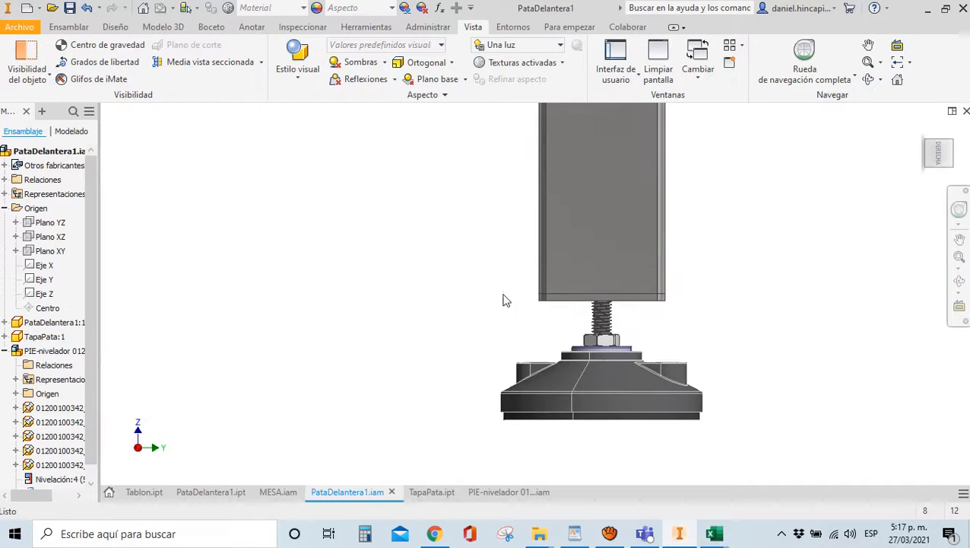
scroll(533, 260, down, 5)
scroll(522, 304, up, 3)
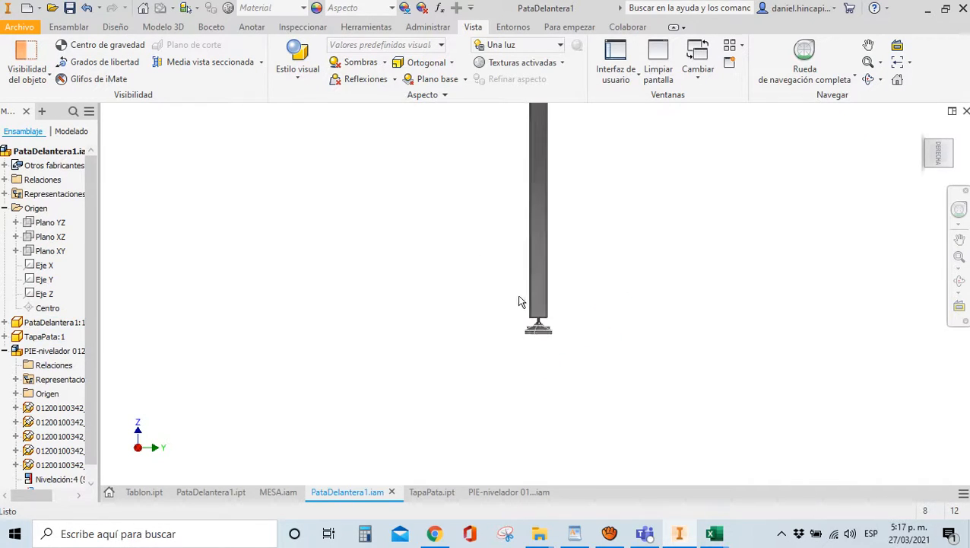
scroll(535, 310, up, 2)
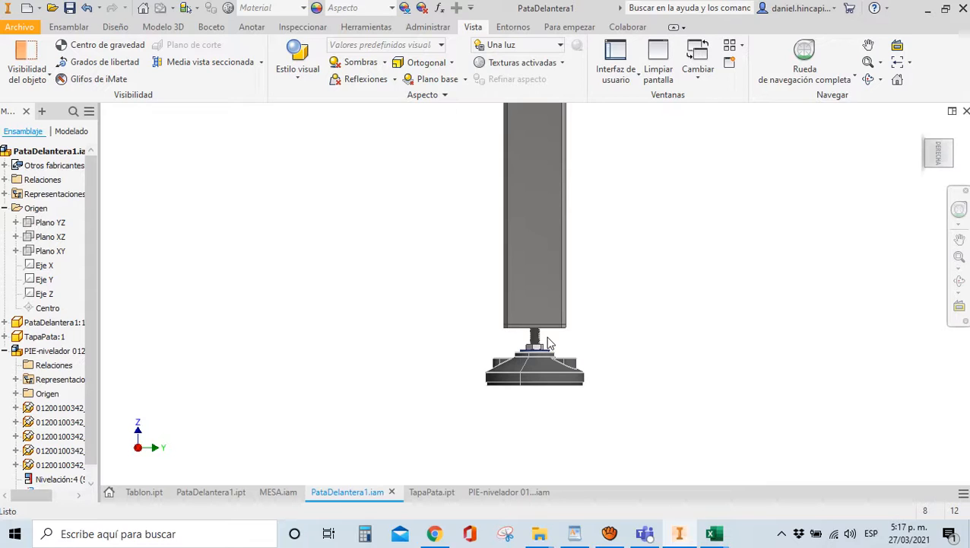
Zoom in on the foot's bolt from an oblique view below to inspect it
scroll(549, 343, up, 5)
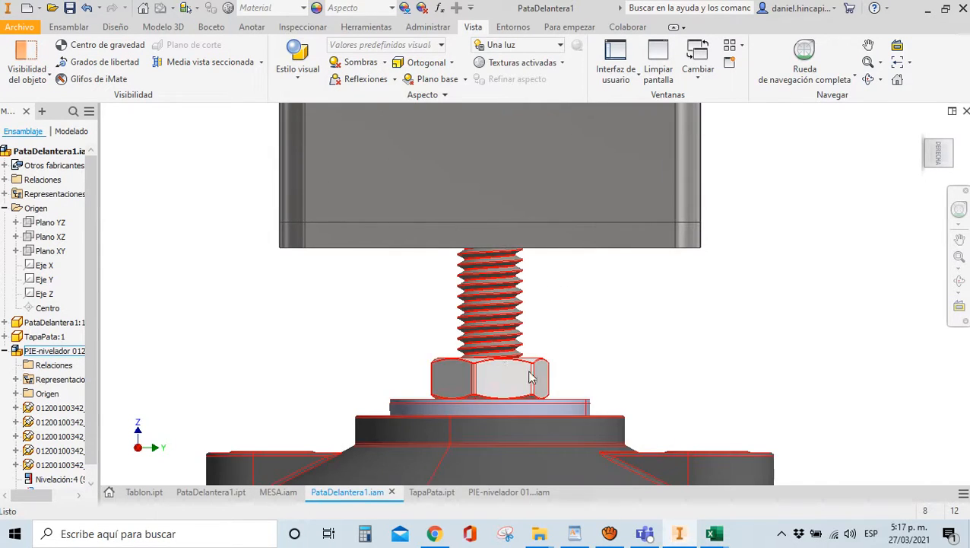
scroll(528, 351, down, 3)
click(946, 156)
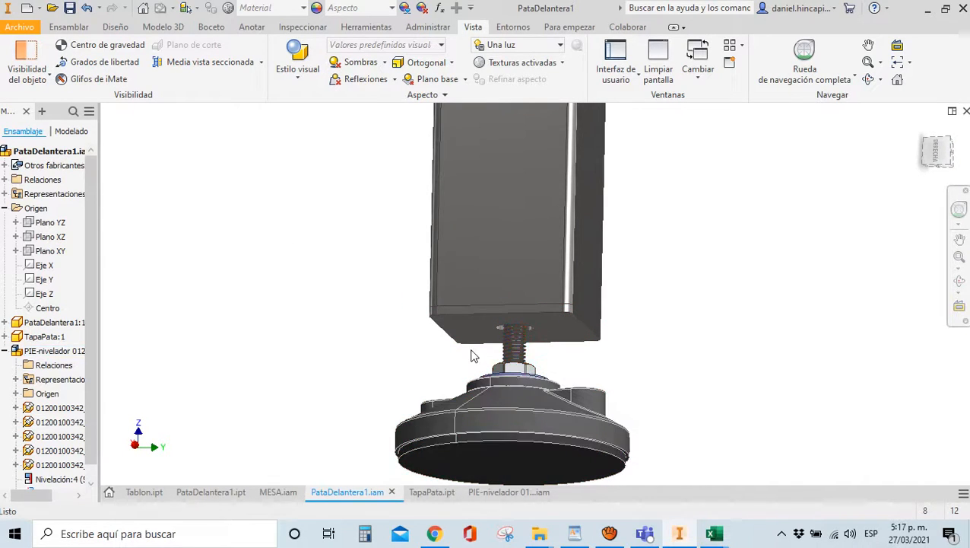
scroll(474, 335, up, 3)
scroll(485, 327, down, 2)
scroll(485, 326, up, 3)
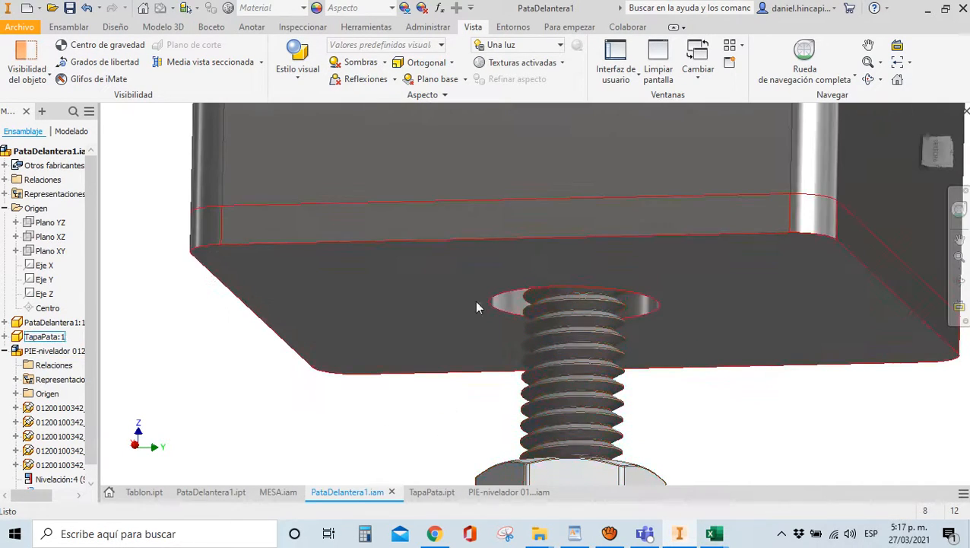
scroll(464, 297, down, 2)
scroll(467, 303, up, 2)
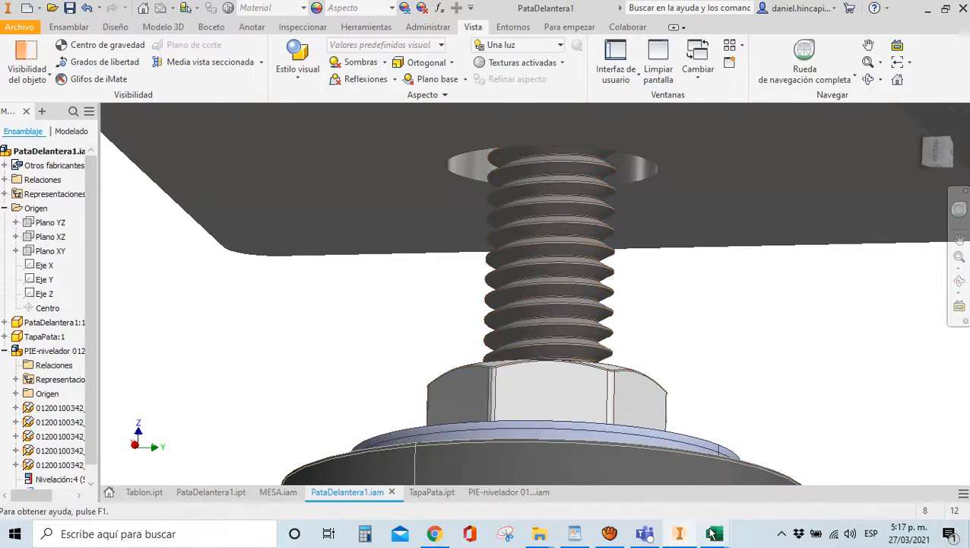
Bring the PARAMETROS Excel workbook to the front
mouse_move(714, 533)
click(653, 493)
click(247, 396)
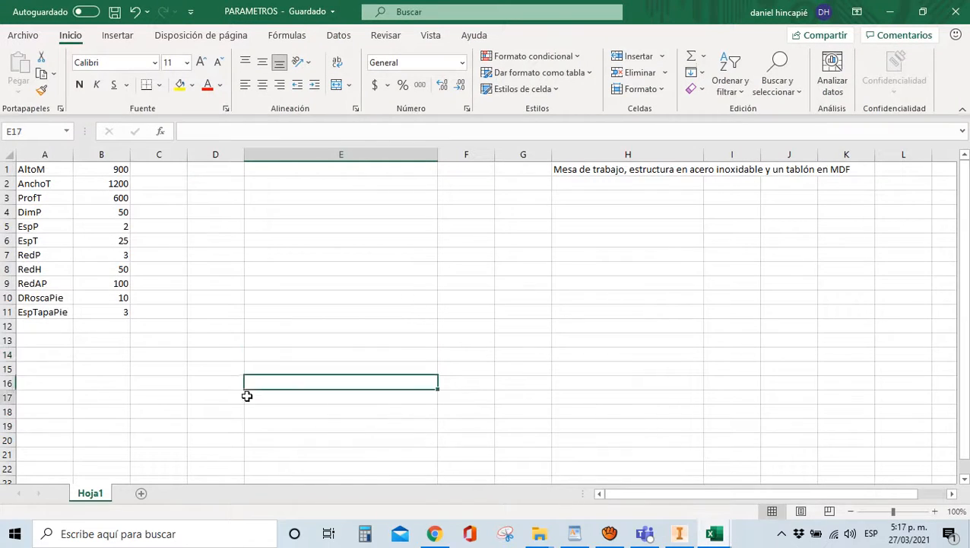
Change the DRoscaPie value in cell B10 to 8
click(122, 297)
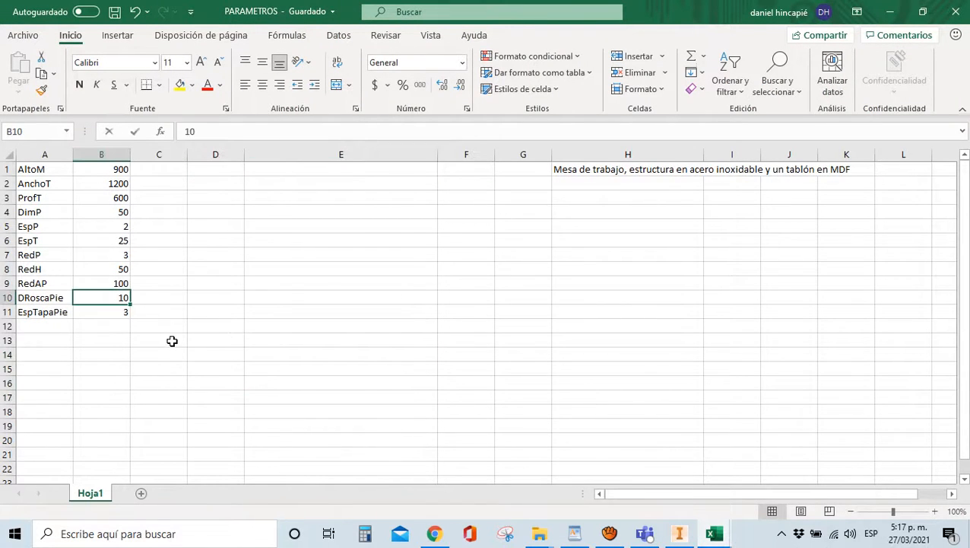
text(8)
click(288, 296)
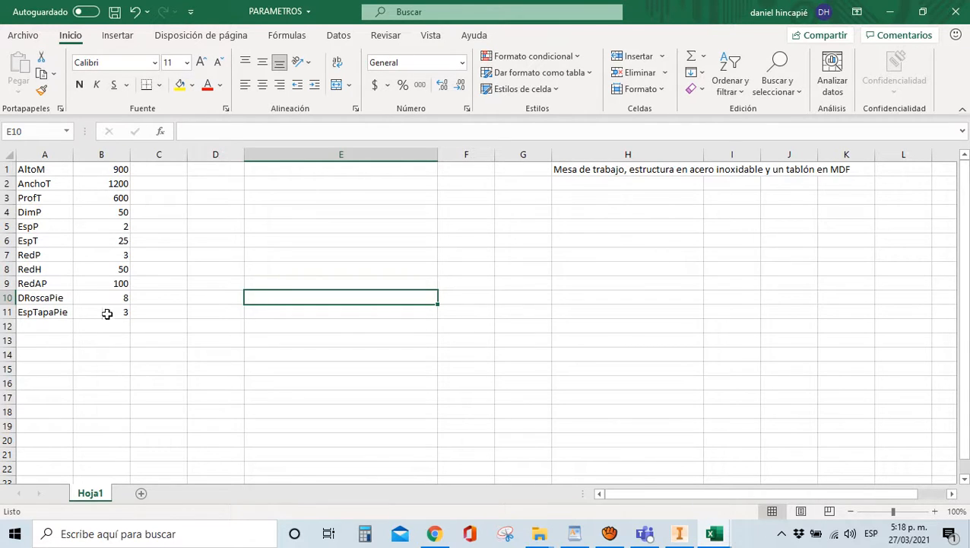
Save the PARAMETROS workbook and return to the Inventor leg assembly
mouse_move(722, 538)
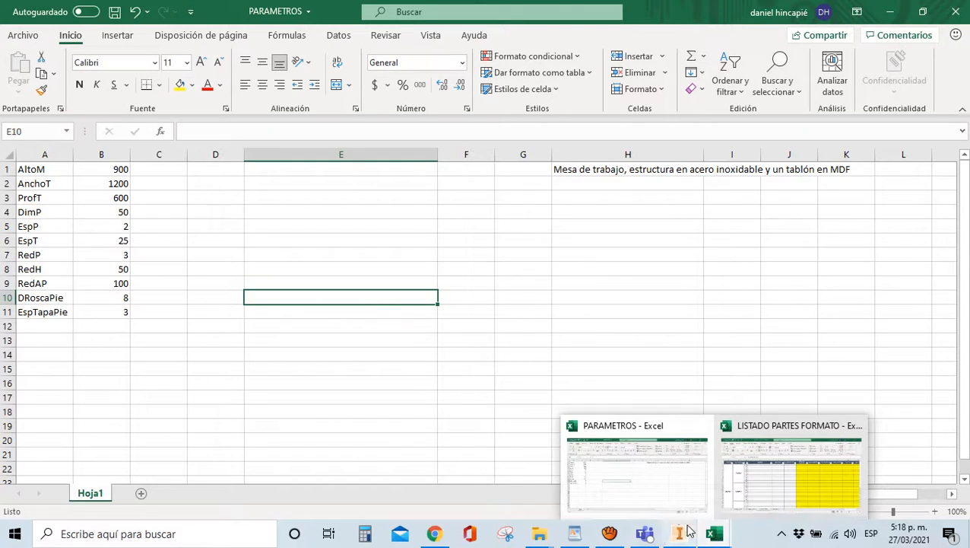
click(158, 312)
click(114, 12)
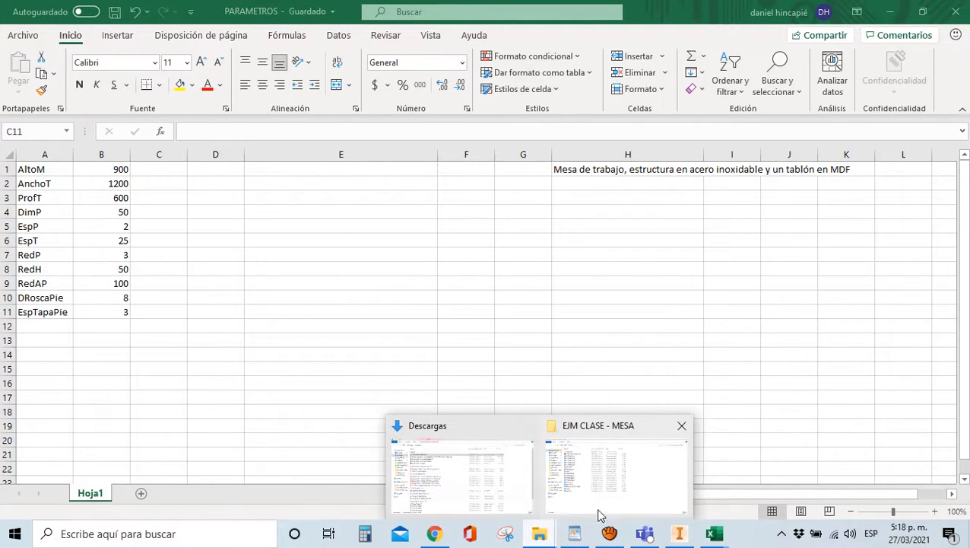
click(679, 533)
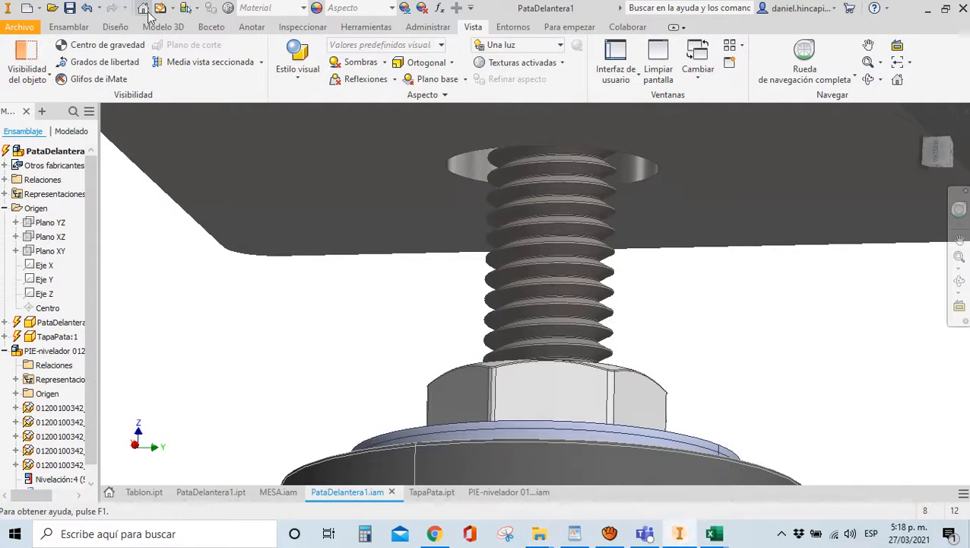
Measure the foot bolt's thread hole with Medir, reading an 11,000 mm diameter
scroll(353, 197, up, 3)
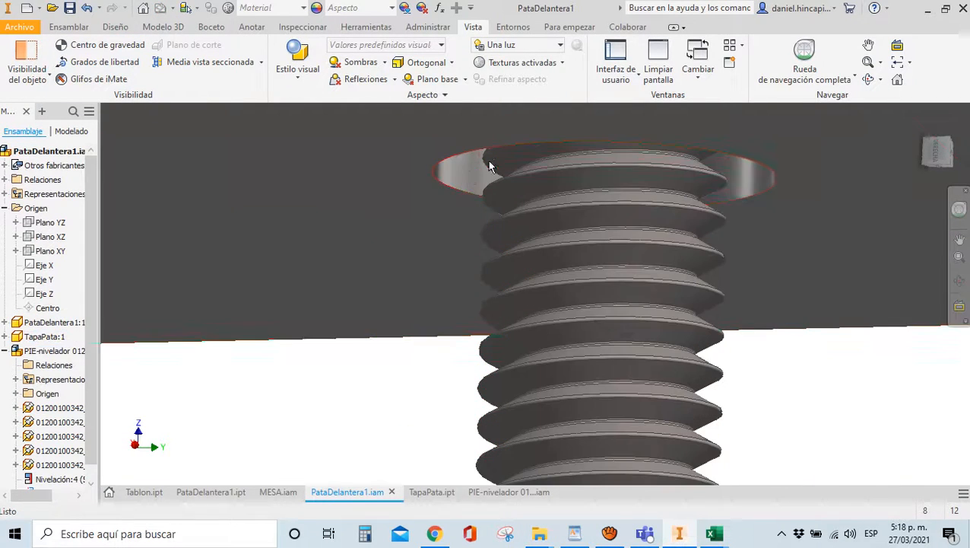
key(m)
click(468, 182)
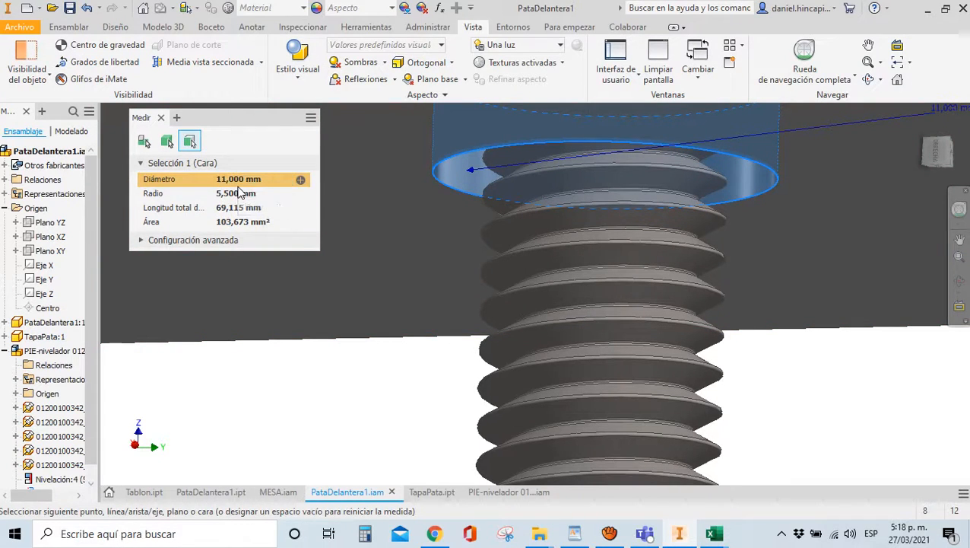
key(Escape)
scroll(462, 239, down, 2)
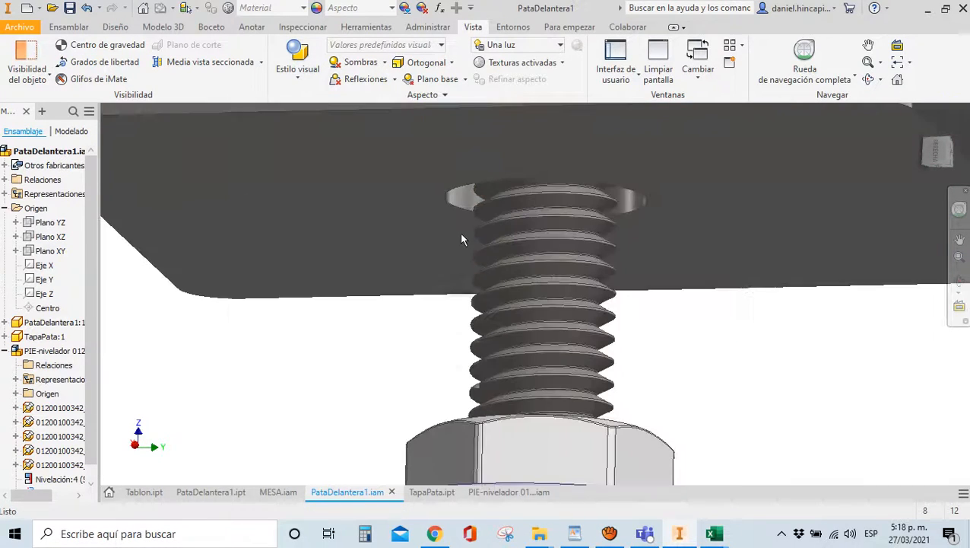
scroll(362, 280, down, 5)
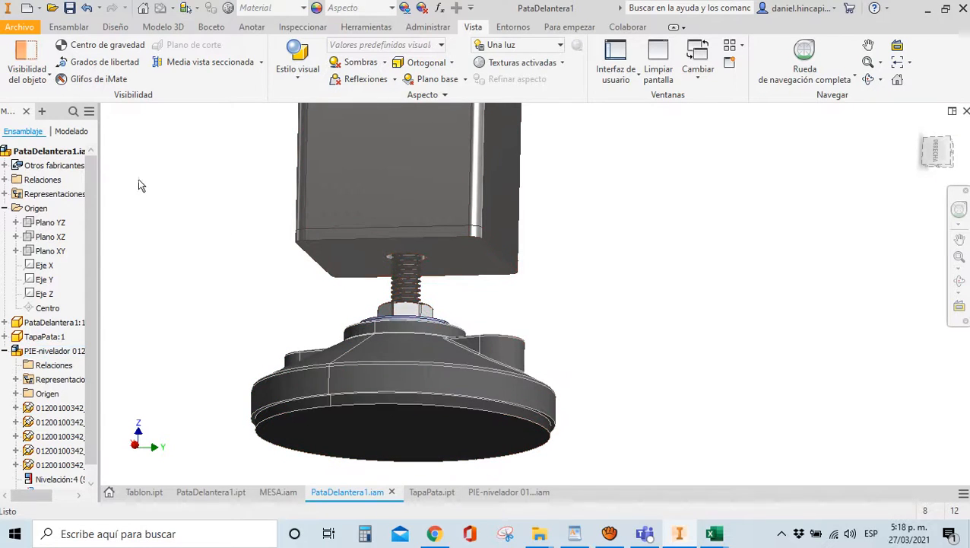
click(68, 28)
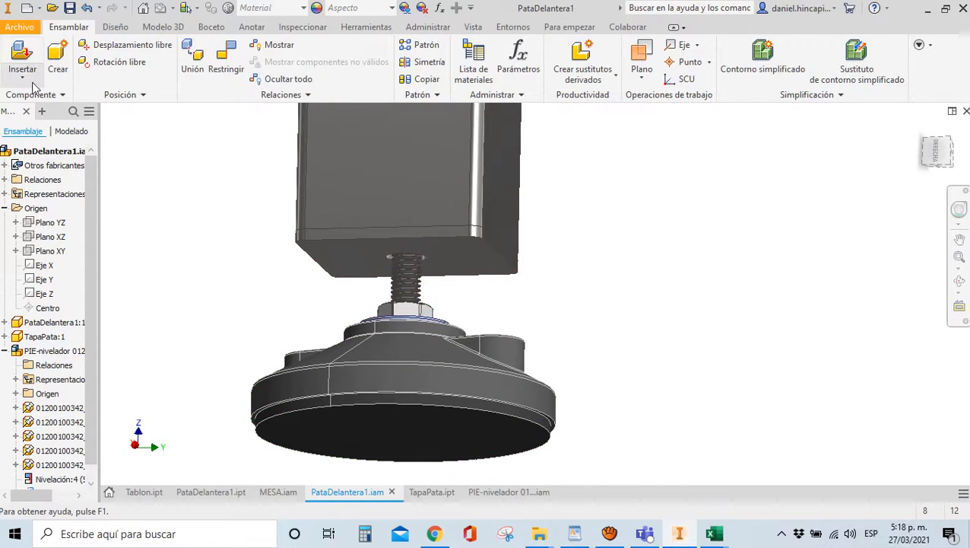
Browse the Content Center to the AS 1112 (4) metric hex nut
click(61, 95)
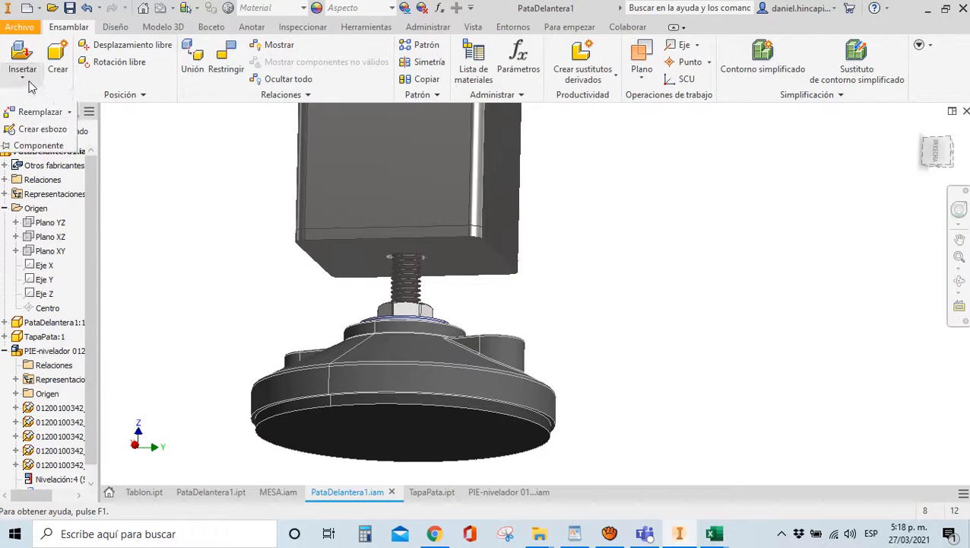
click(29, 84)
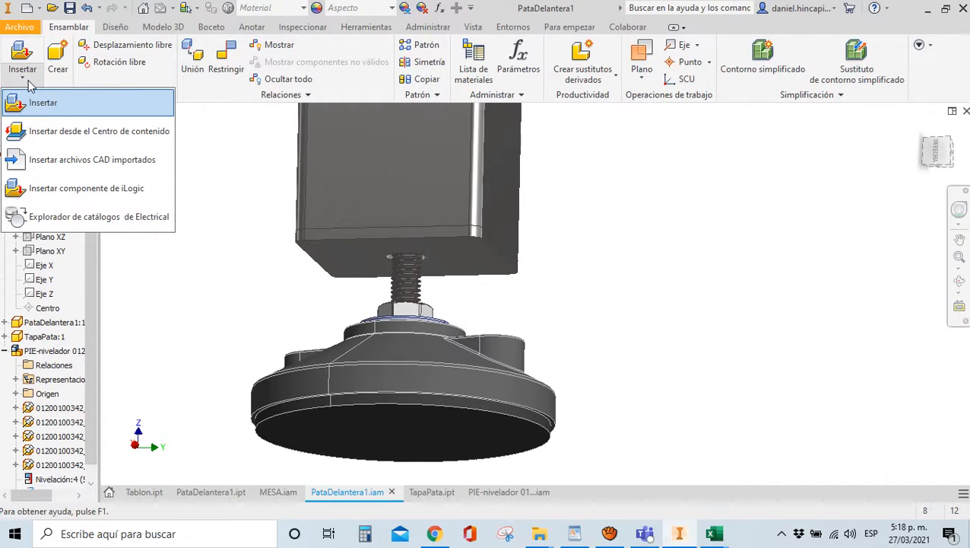
click(77, 139)
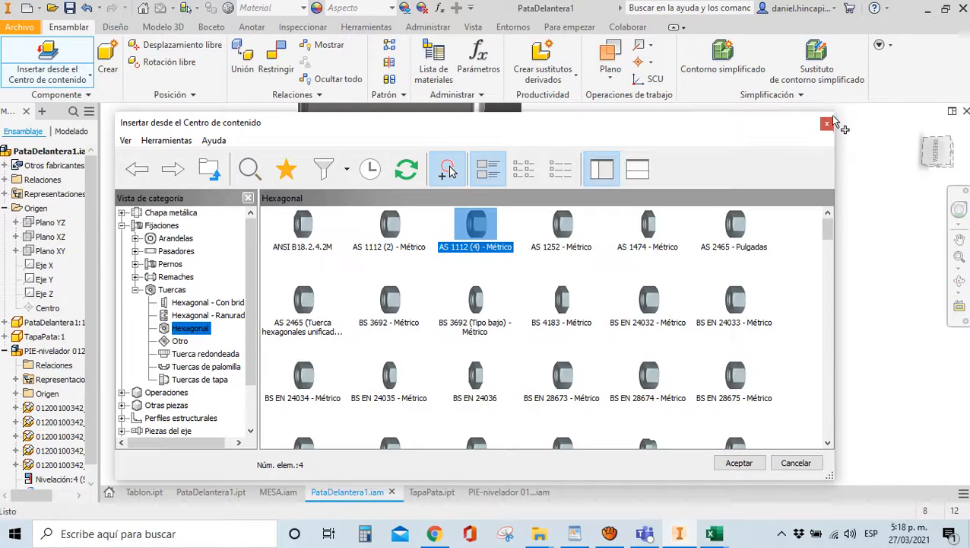
drag(837, 112, 914, 42)
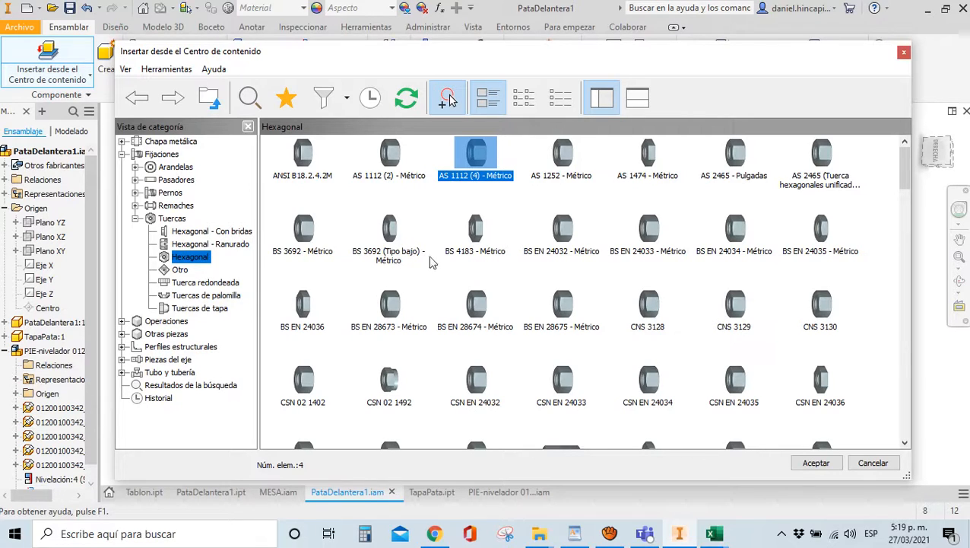
double_click(479, 159)
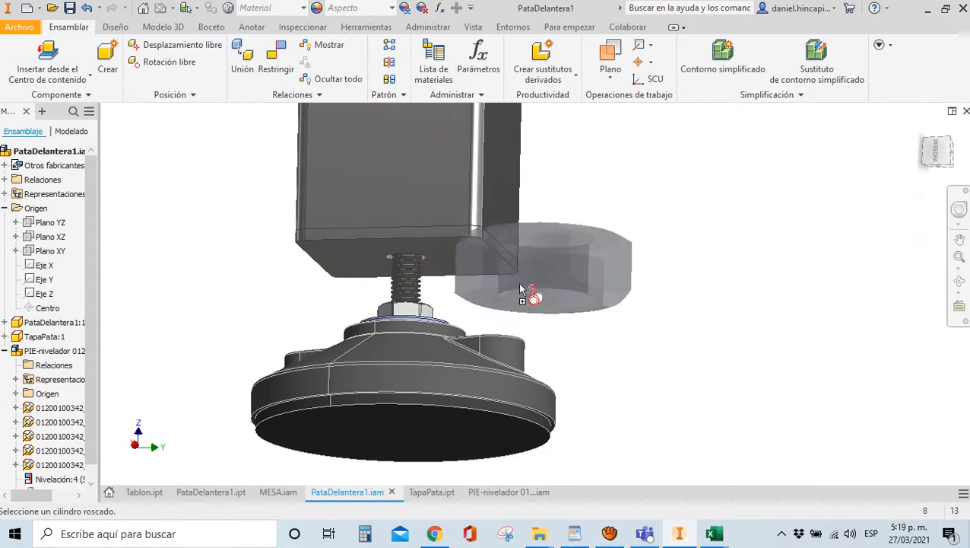
key(Escape)
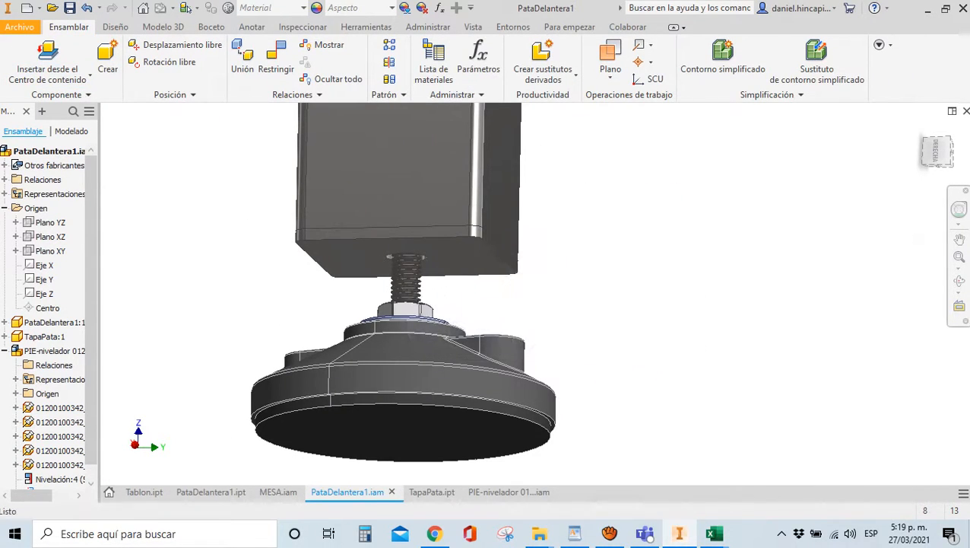
Insert and place an M8 AS 1112 (4) hex nut from the Content Center
click(44, 77)
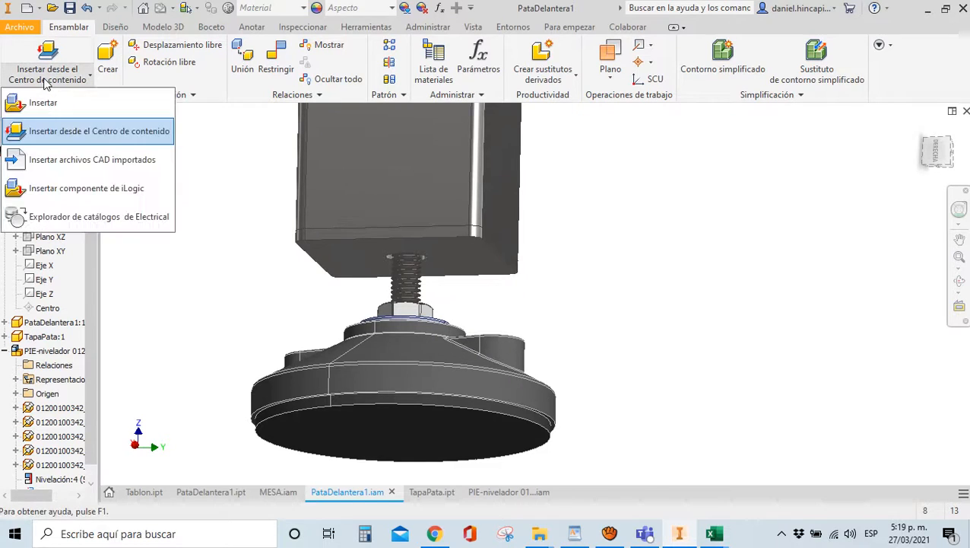
click(50, 130)
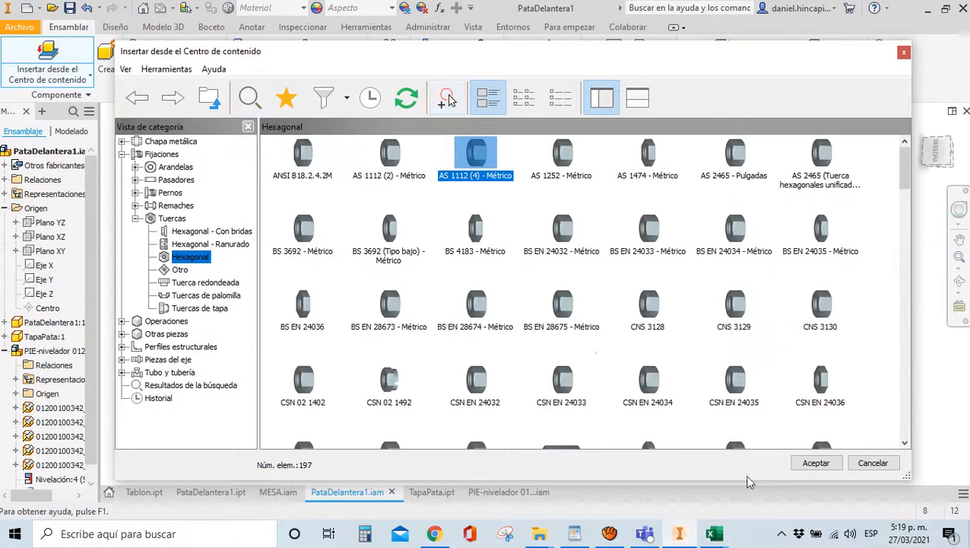
click(812, 465)
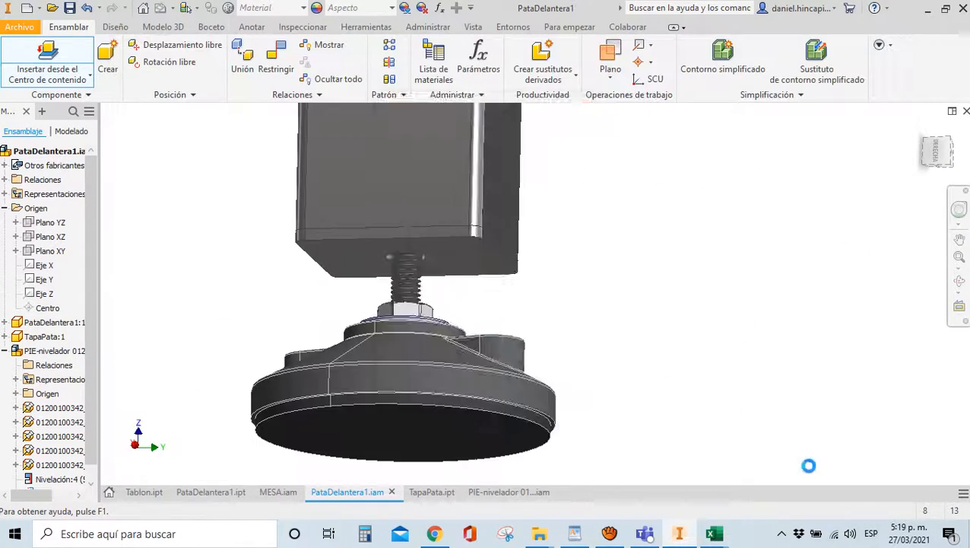
click(505, 245)
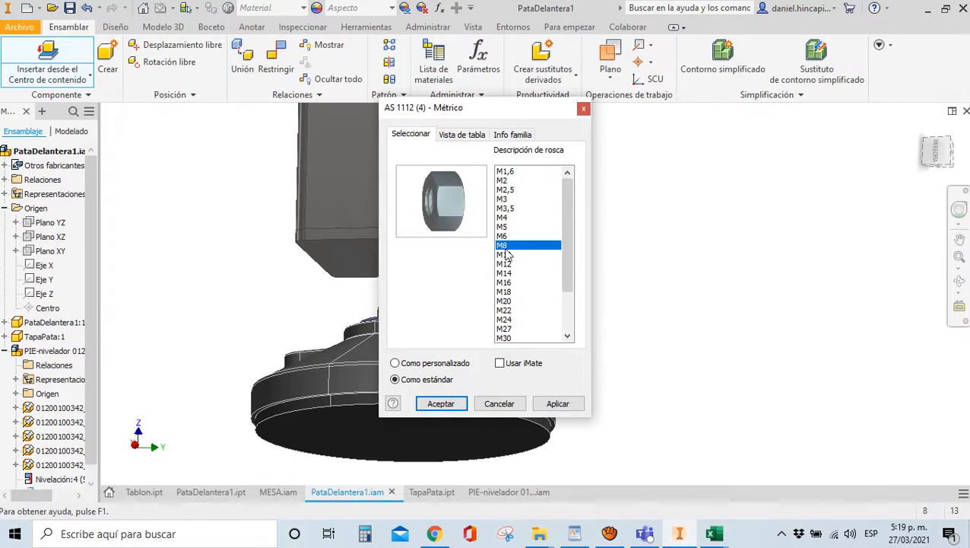
click(441, 404)
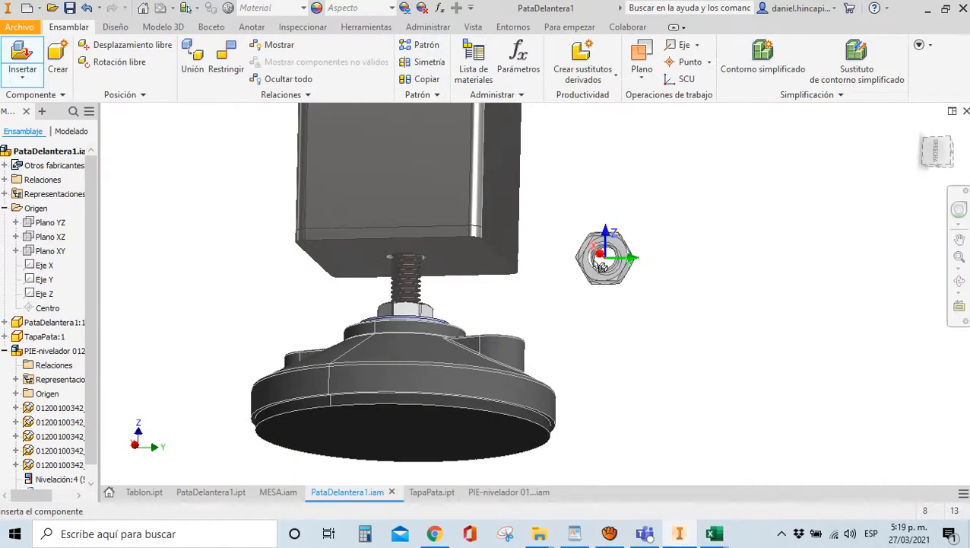
click(612, 264)
key(Escape)
Zoom out and hide the leg tube to expose the foot
click(938, 168)
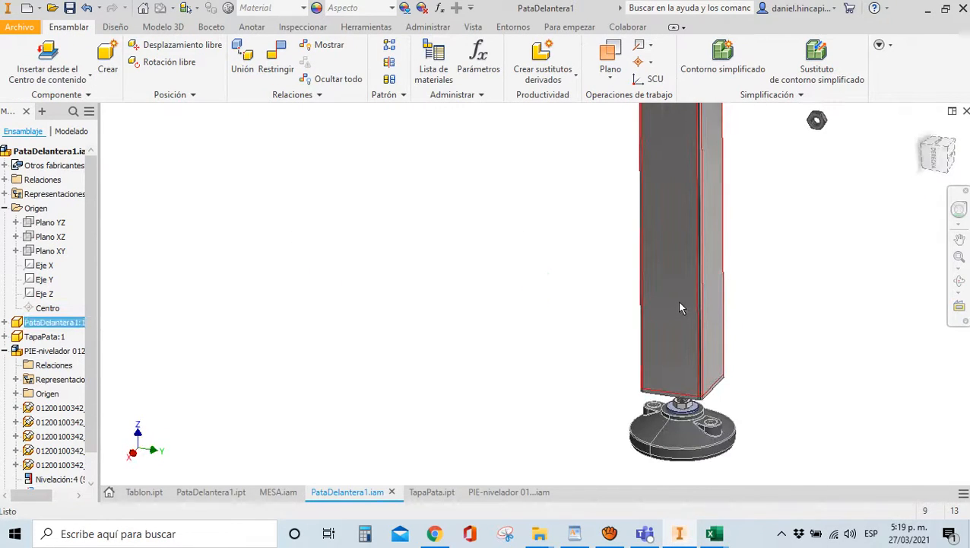
right_click(677, 300)
click(715, 113)
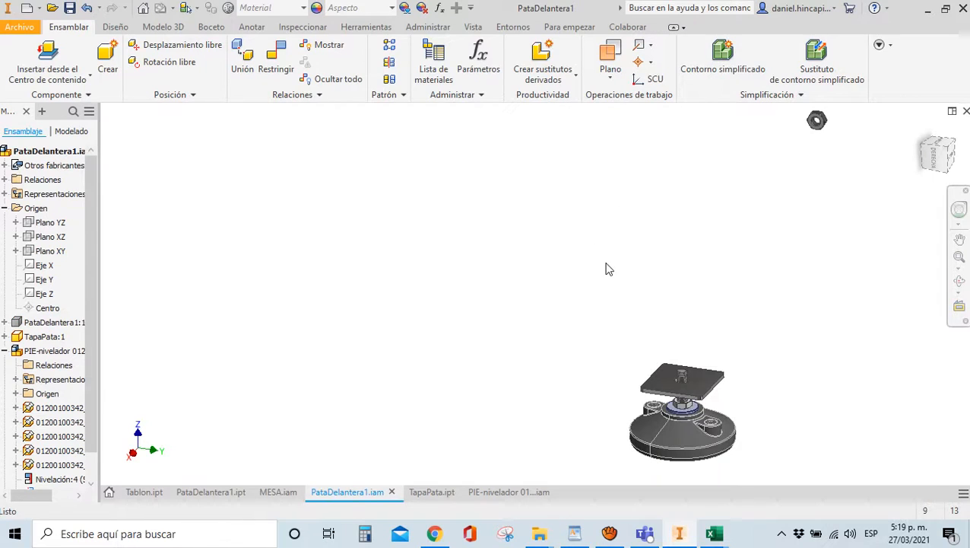
key(c)
scroll(808, 117, down, 8)
Constrain the nut onto the plate's top face and centre it on the bolt
click(834, 172)
key(F6)
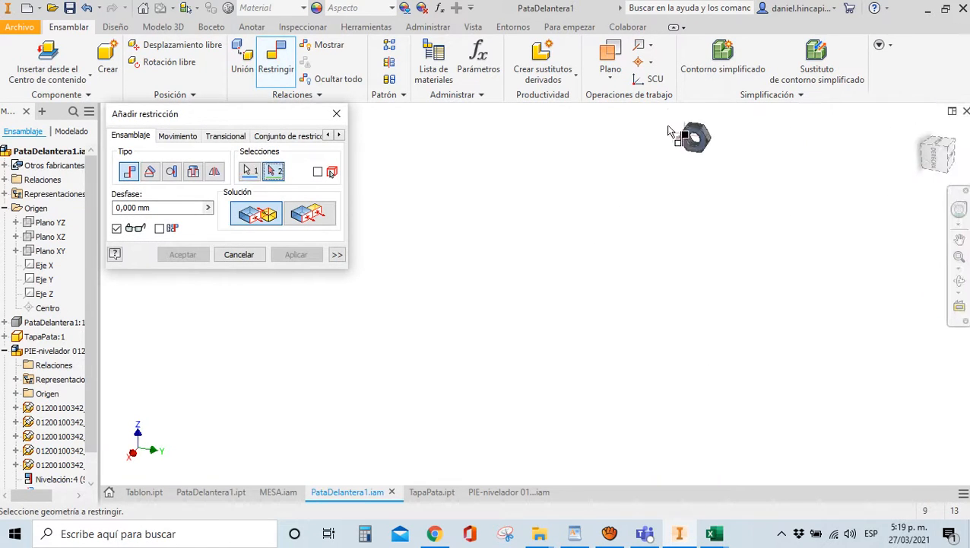
click(493, 243)
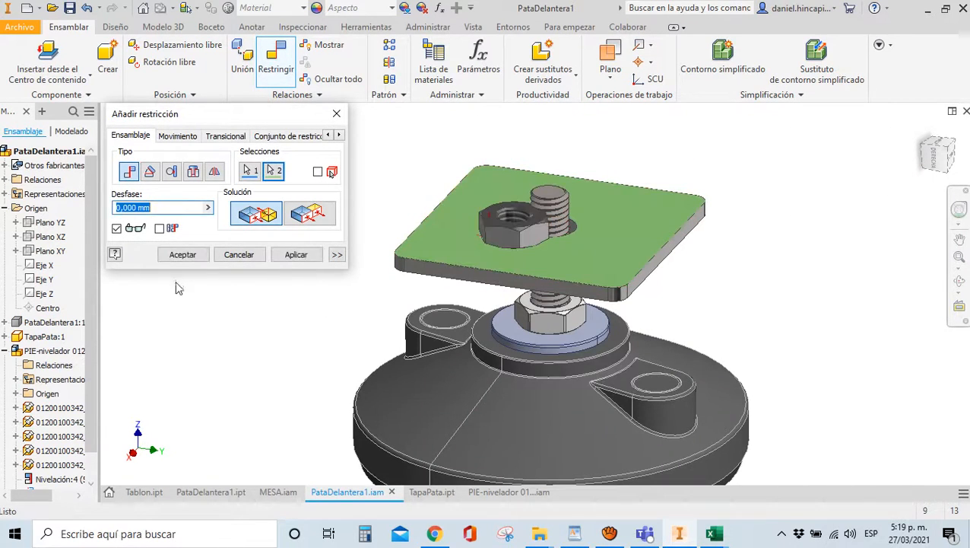
click(296, 254)
scroll(508, 234, down, 5)
click(506, 234)
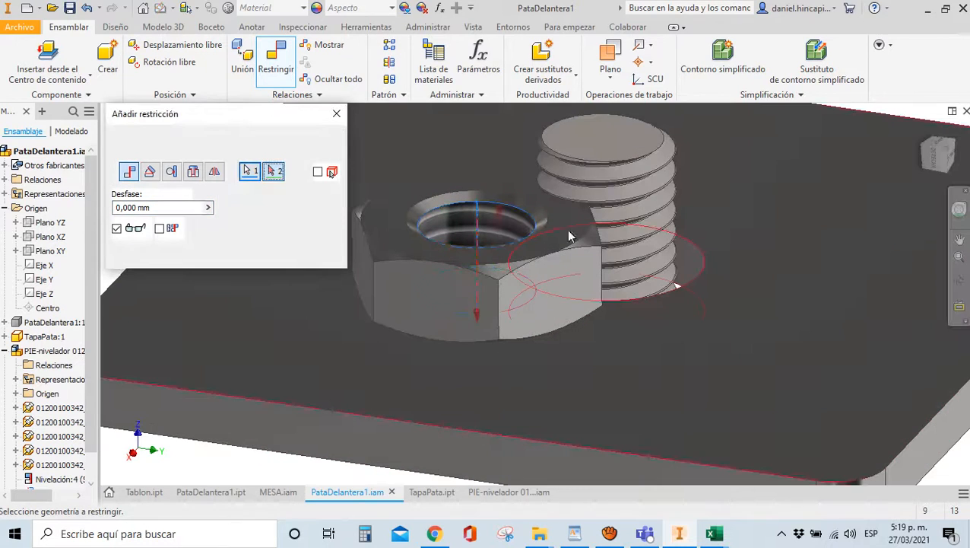
click(620, 248)
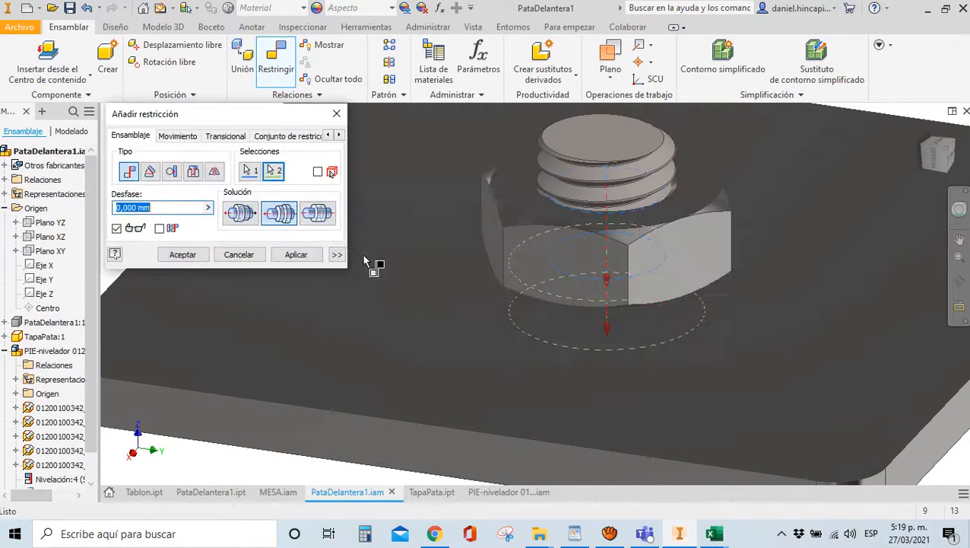
click(182, 254)
scroll(546, 216, up, 3)
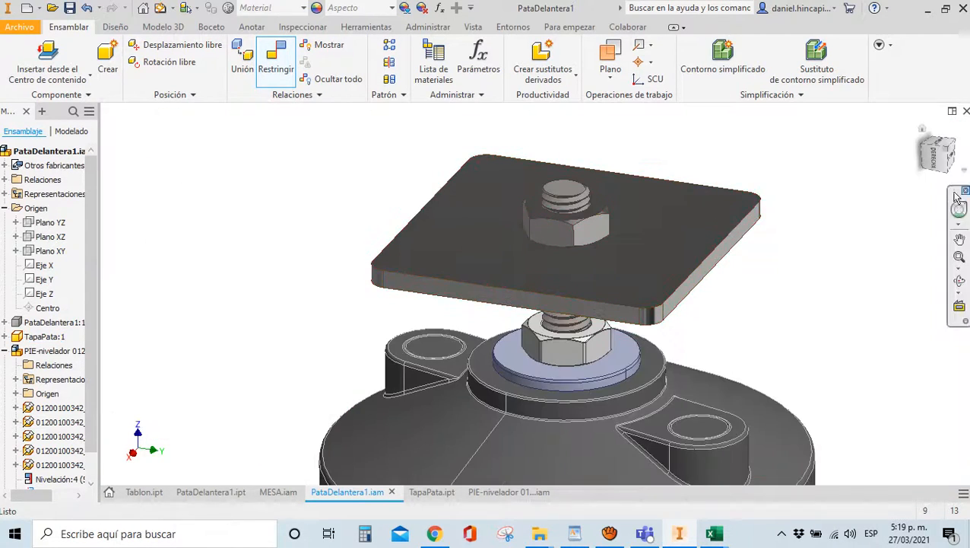
Make the leg visible again and save the assembly with its changed files
shift+middle_drag(940, 156, 225, 333)
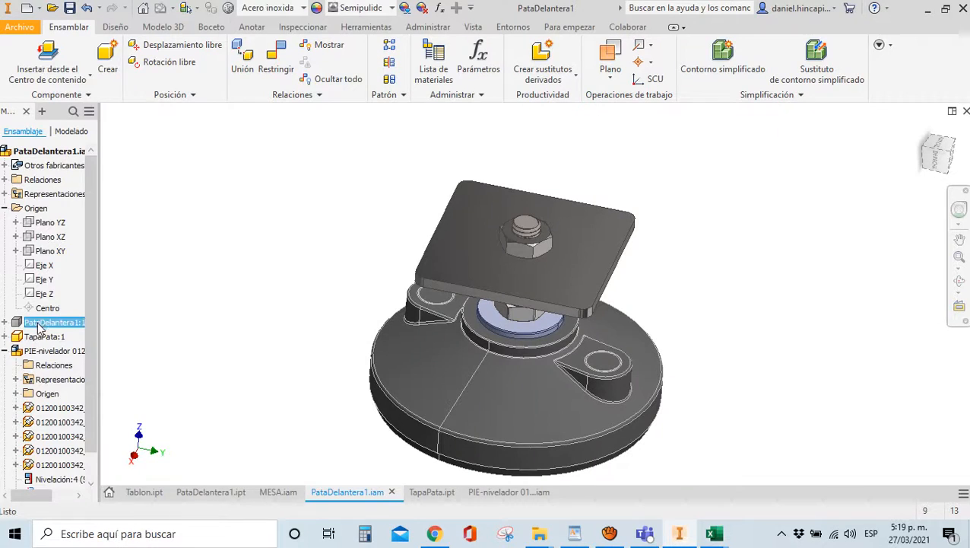
right_click(38, 326)
click(93, 332)
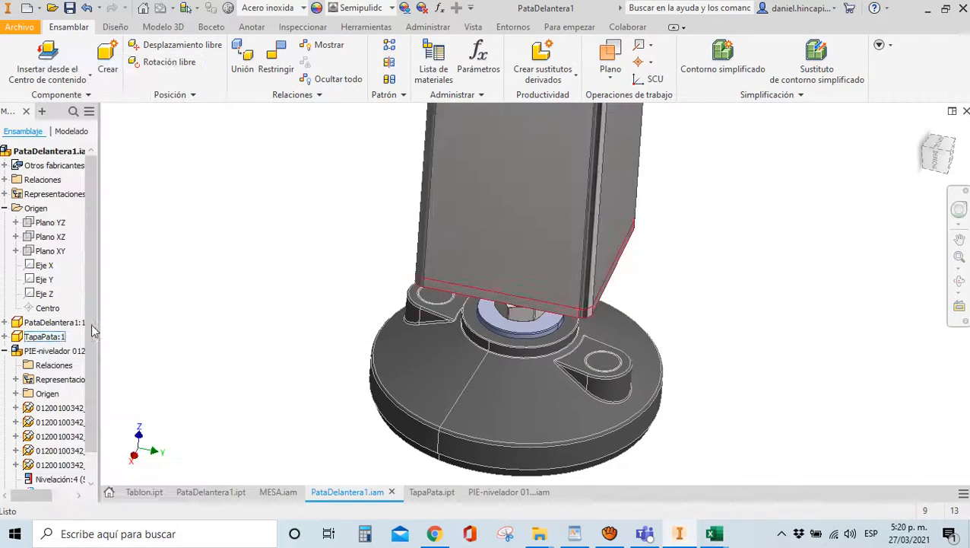
click(253, 329)
scroll(252, 331, down, 2)
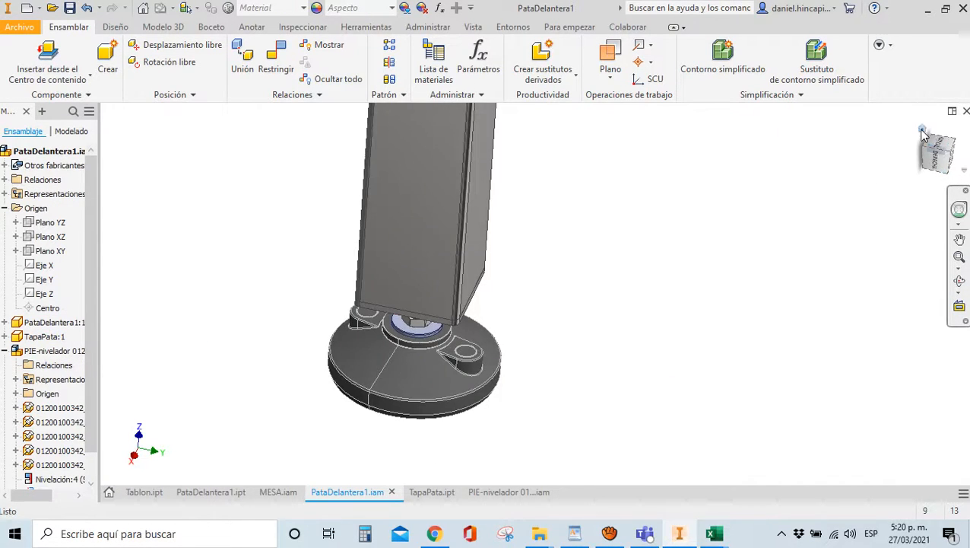
click(923, 133)
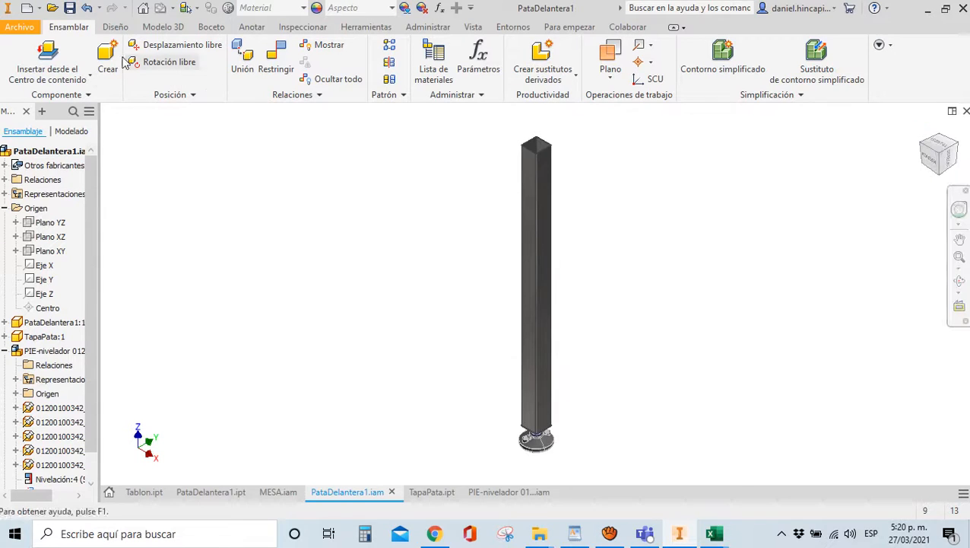
click(69, 8)
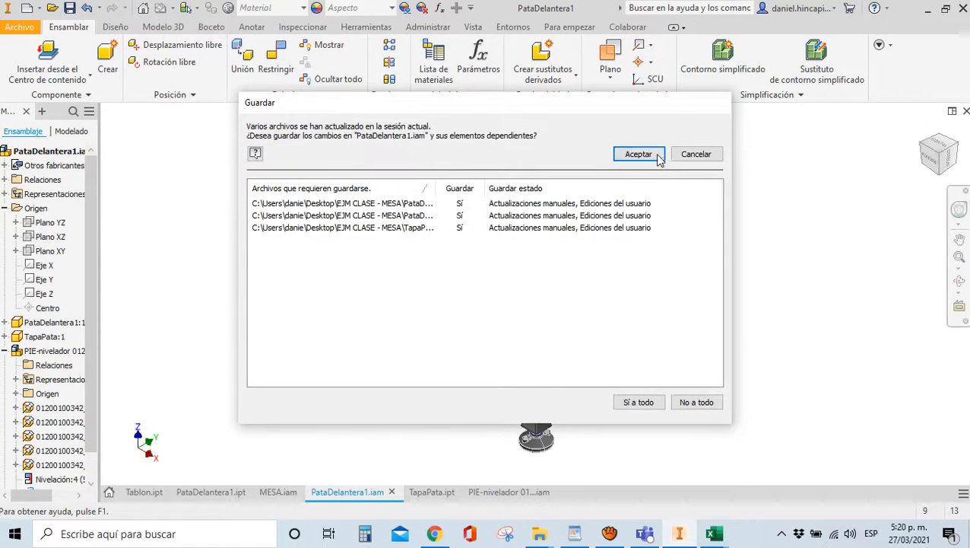
click(639, 154)
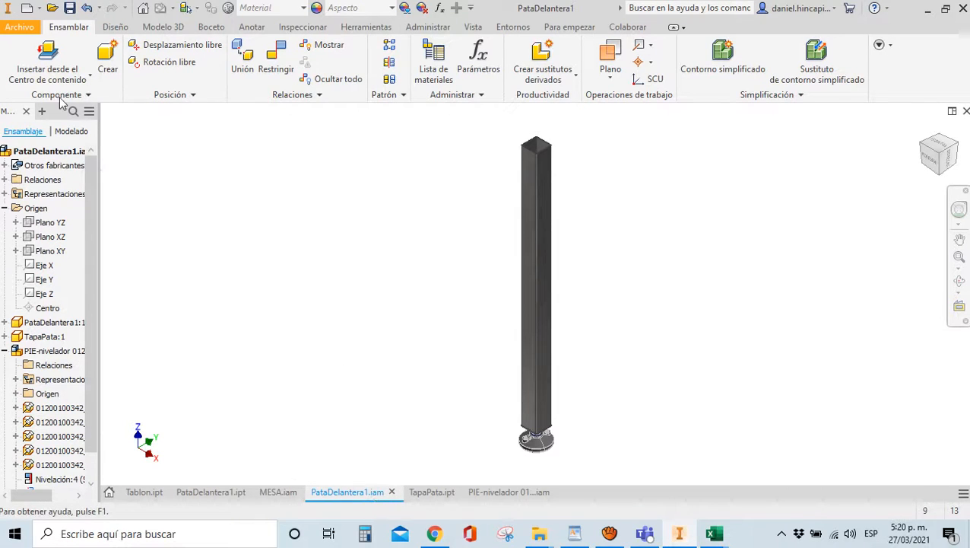
Create a new assembly from the Normal.iam template
click(28, 9)
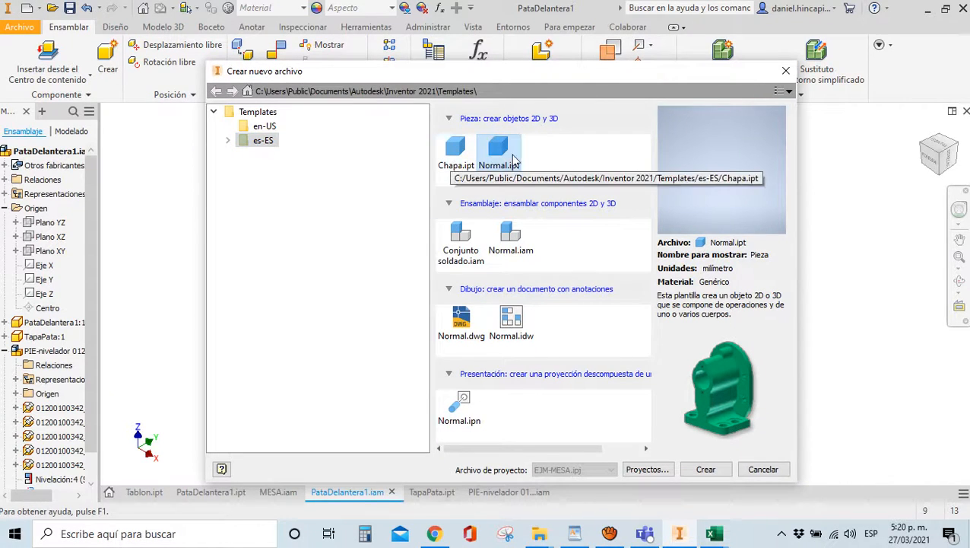
double_click(508, 234)
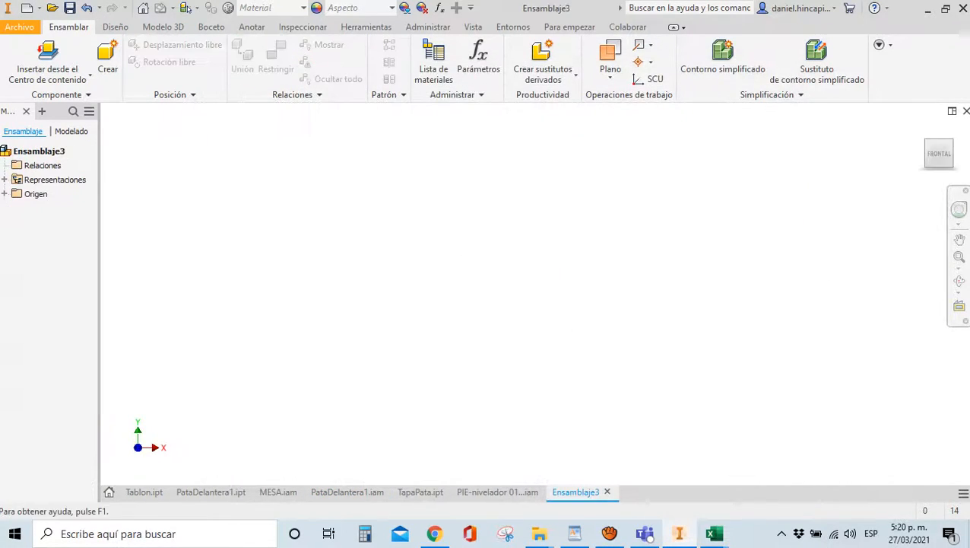
click(85, 8)
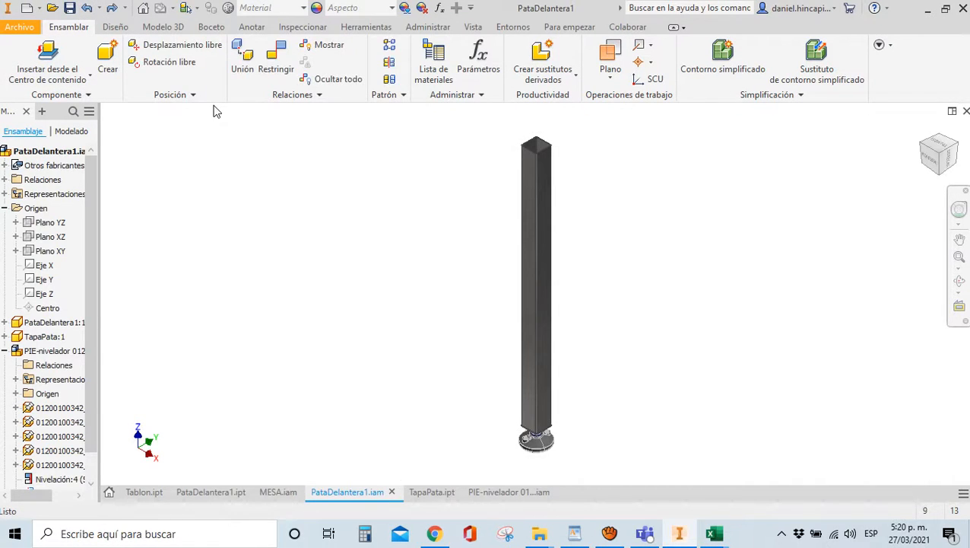
click(113, 8)
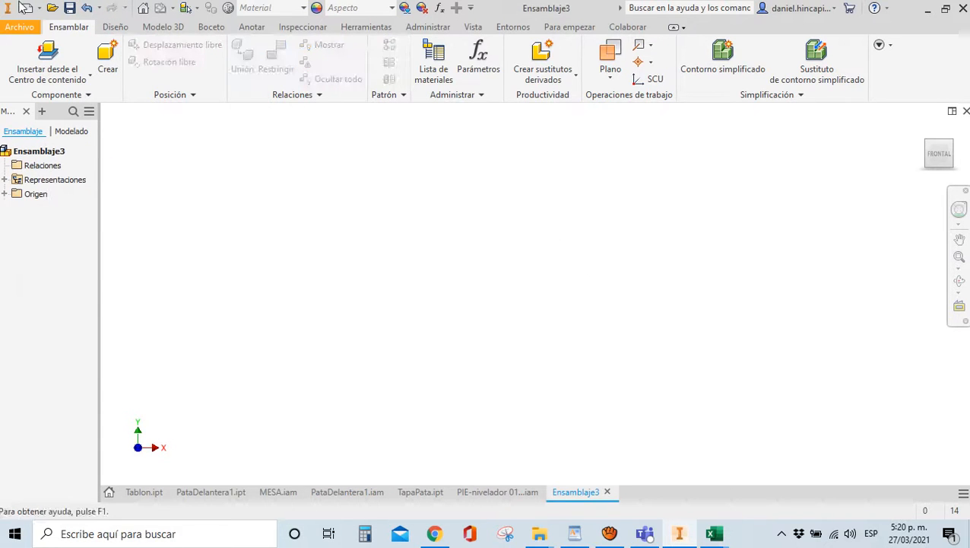
Save the new assembly as PataDelantera2.iam in the EJM CLASE - MESA folder
click(69, 9)
text(Pa)
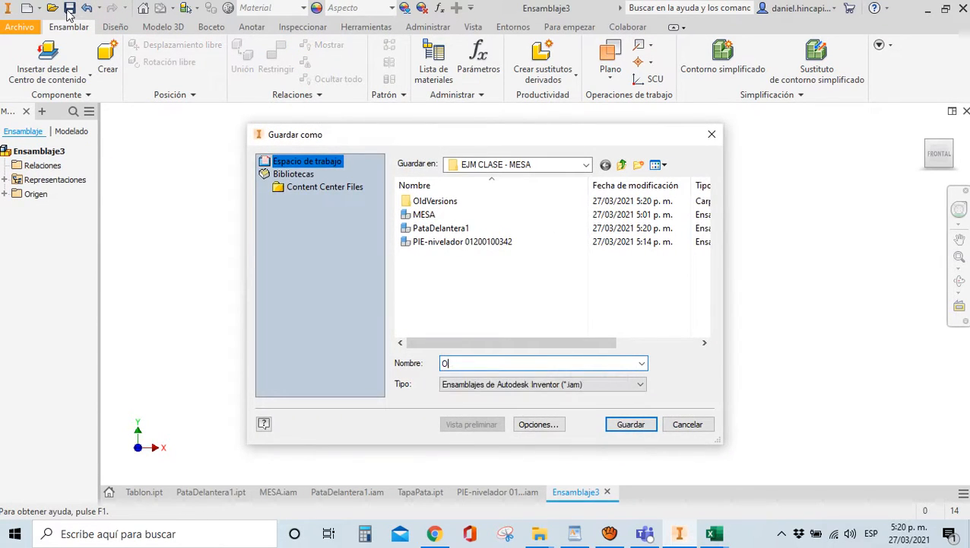
text(ra)
key(BackSpace)
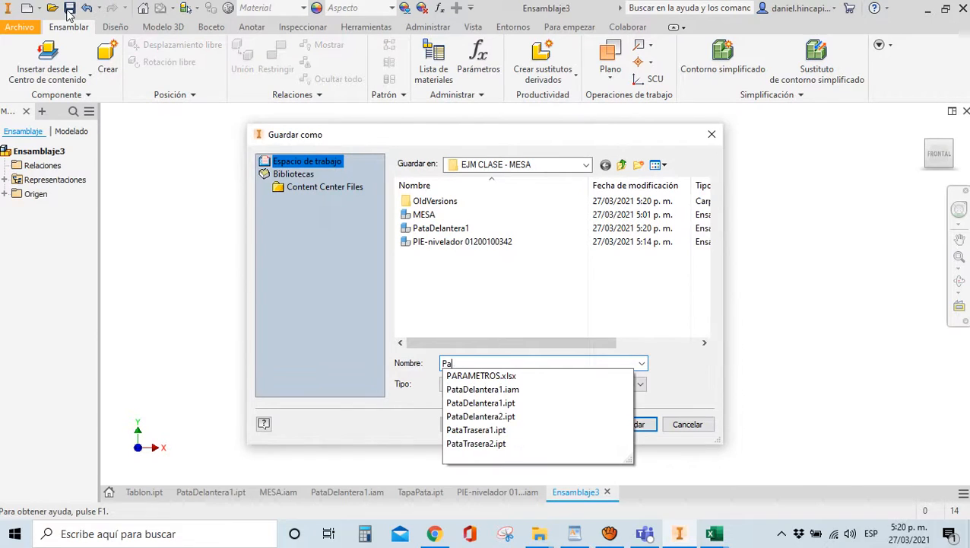
text(taDe)
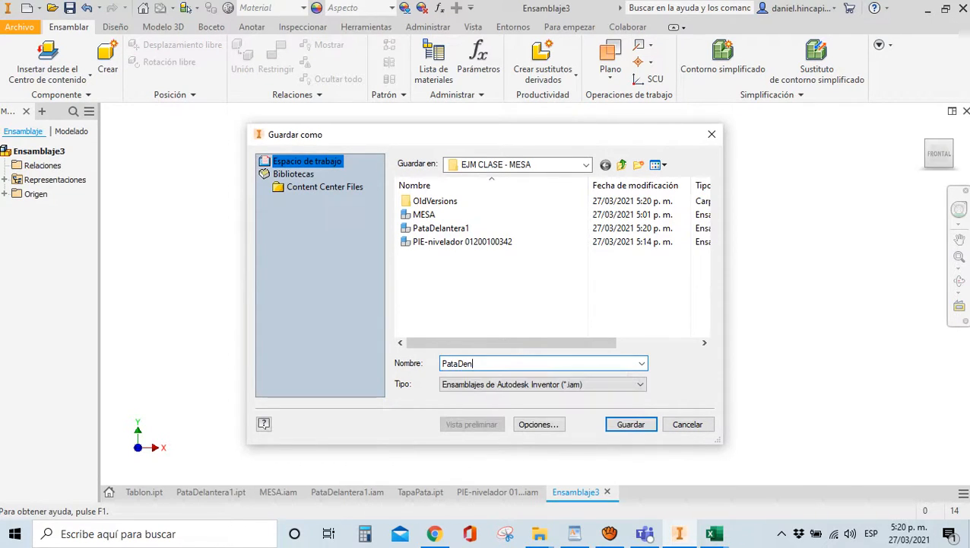
text(lantera)
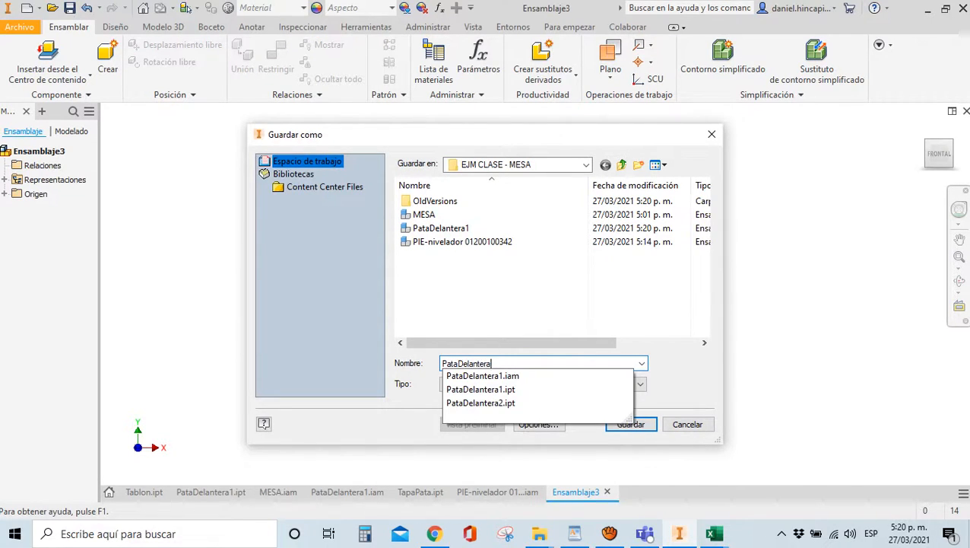
text(2)
click(484, 320)
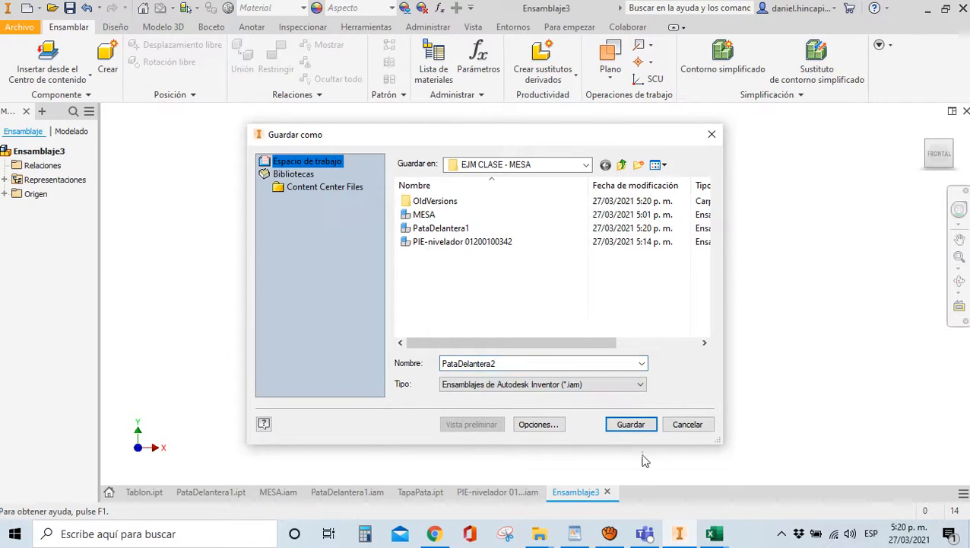
click(632, 424)
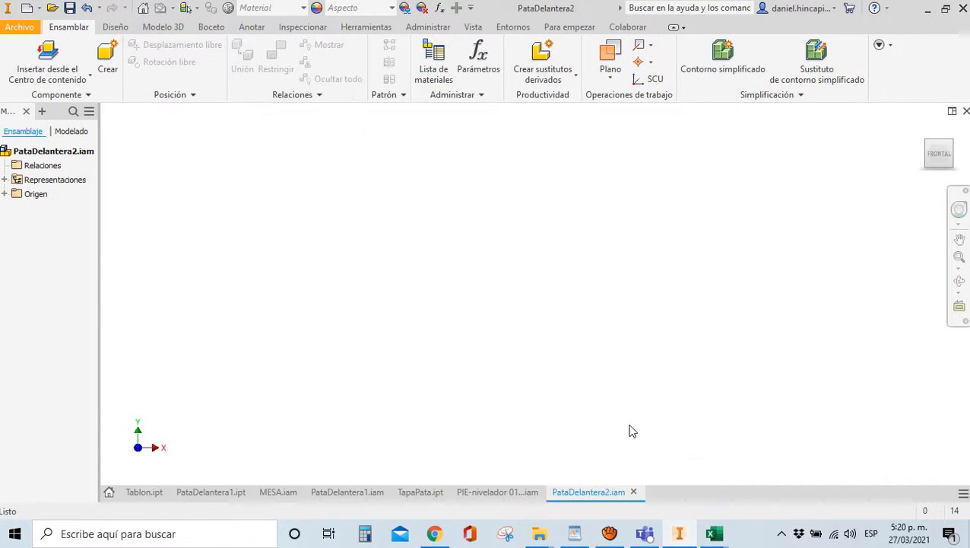
click(89, 76)
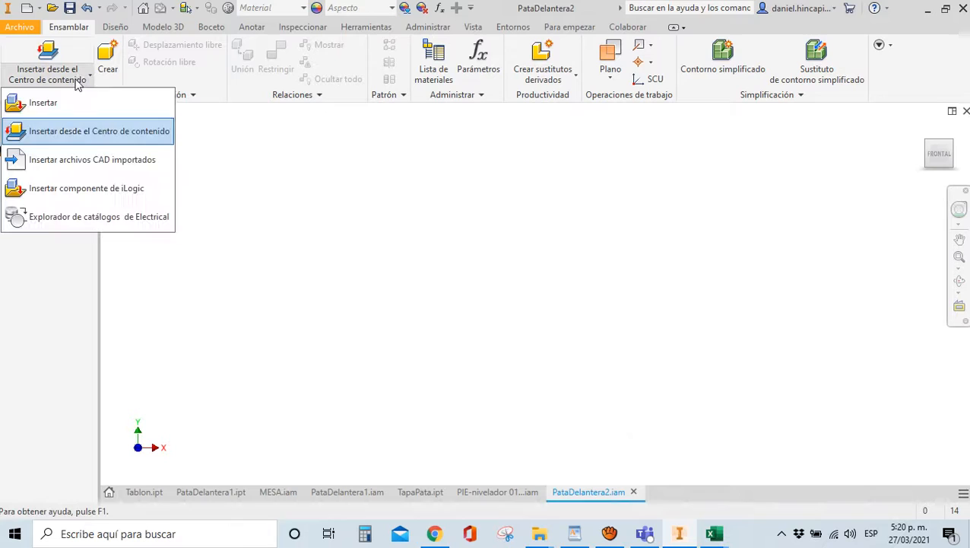
Insert the PataDelantera2.ipt leg part into the assembly
click(46, 102)
click(493, 297)
scroll(485, 277, down, 2)
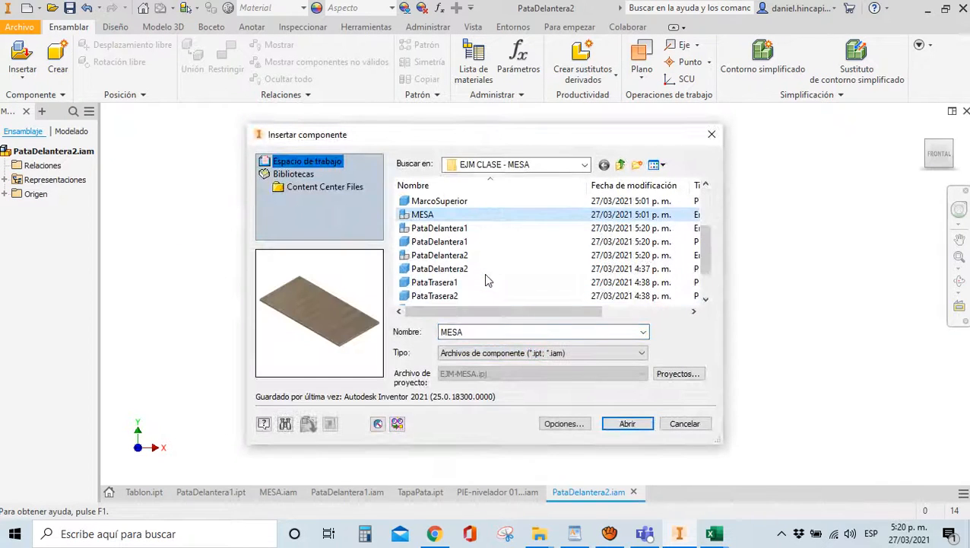
click(460, 270)
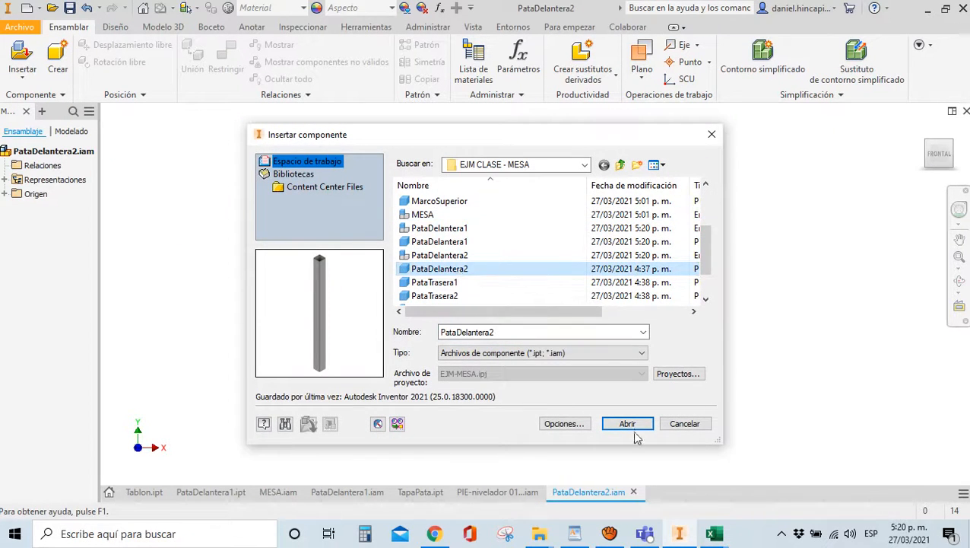
click(627, 424)
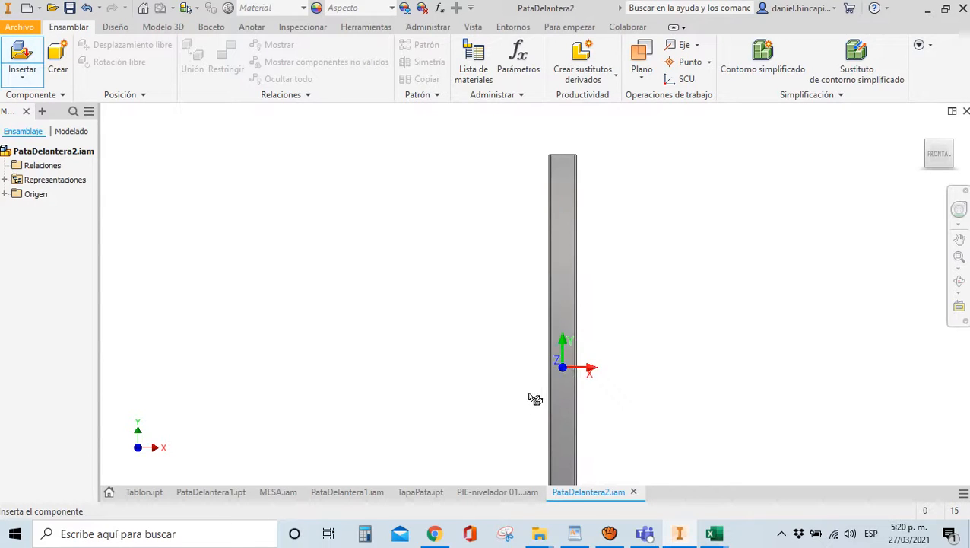
click(536, 399)
key(Escape)
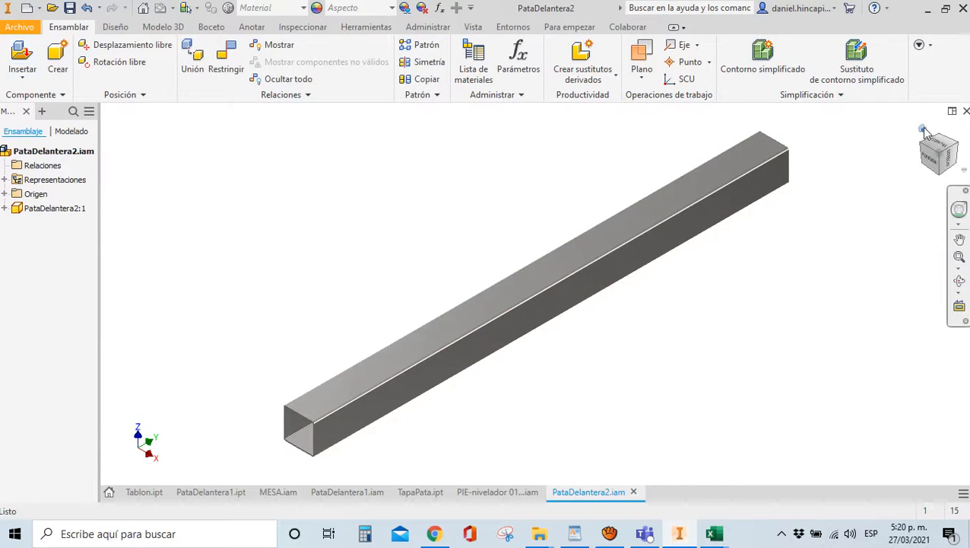
Flush the leg's end with the assembly Plano XY so the tube stands upright
key(c)
scroll(272, 450, up, 5)
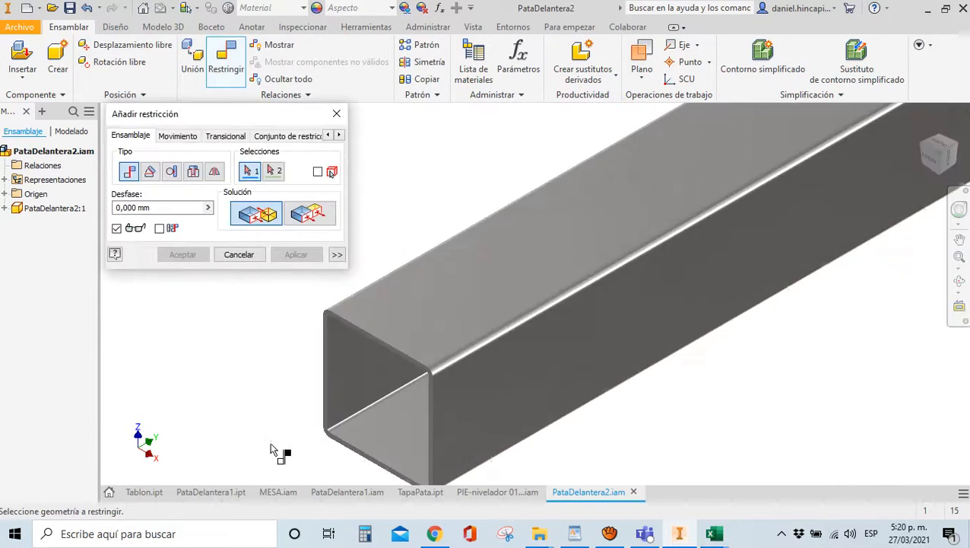
click(324, 416)
scroll(321, 418, up, 3)
scroll(338, 407, down, 3)
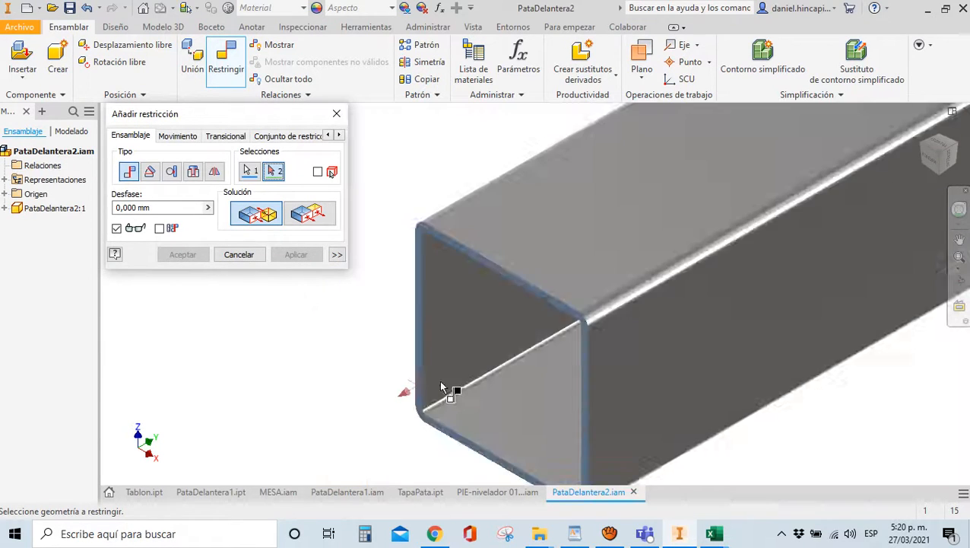
scroll(443, 388, down, 5)
click(4, 194)
scroll(679, 267, down, 3)
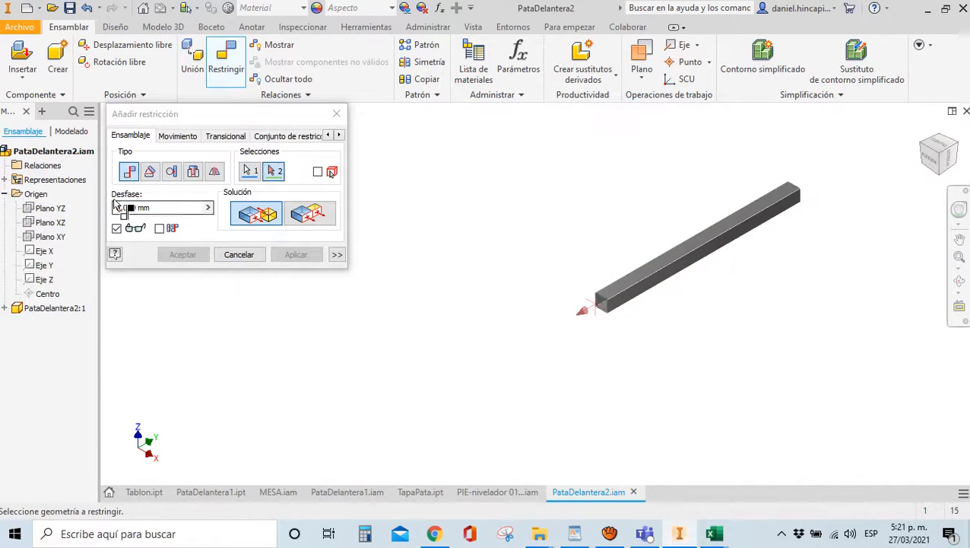
click(45, 238)
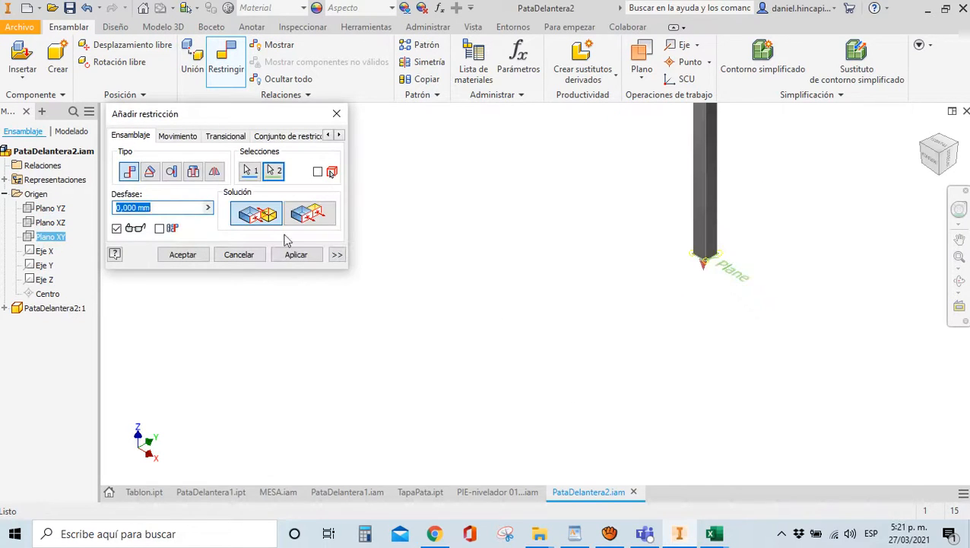
click(310, 214)
click(294, 256)
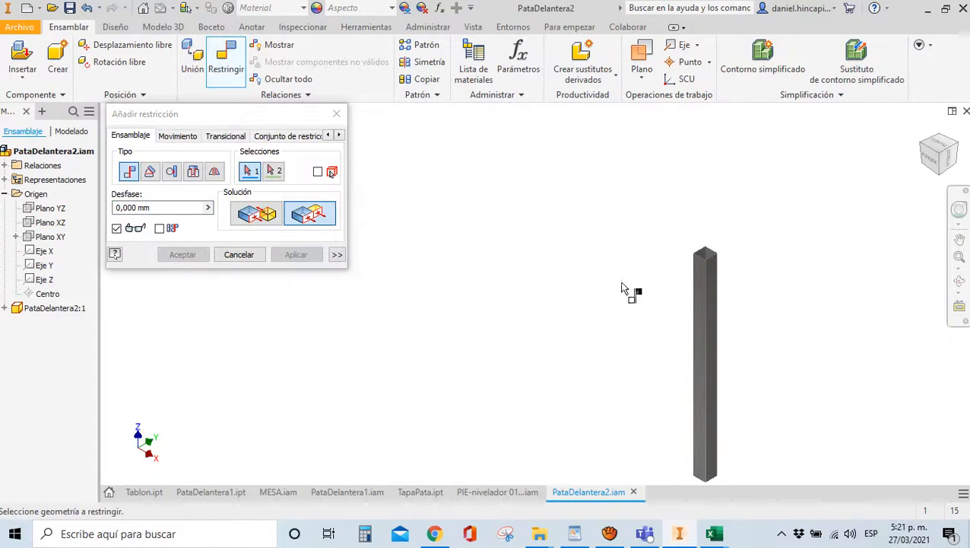
Flush the assembly Plano XZ to the part's Plano XY, and both Plano YZ planes
click(43, 223)
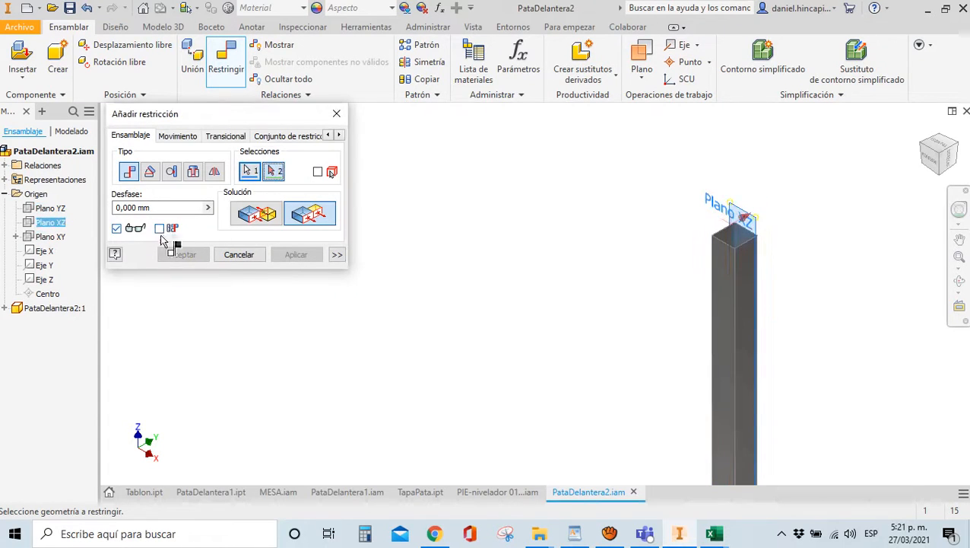
click(6, 308)
click(16, 336)
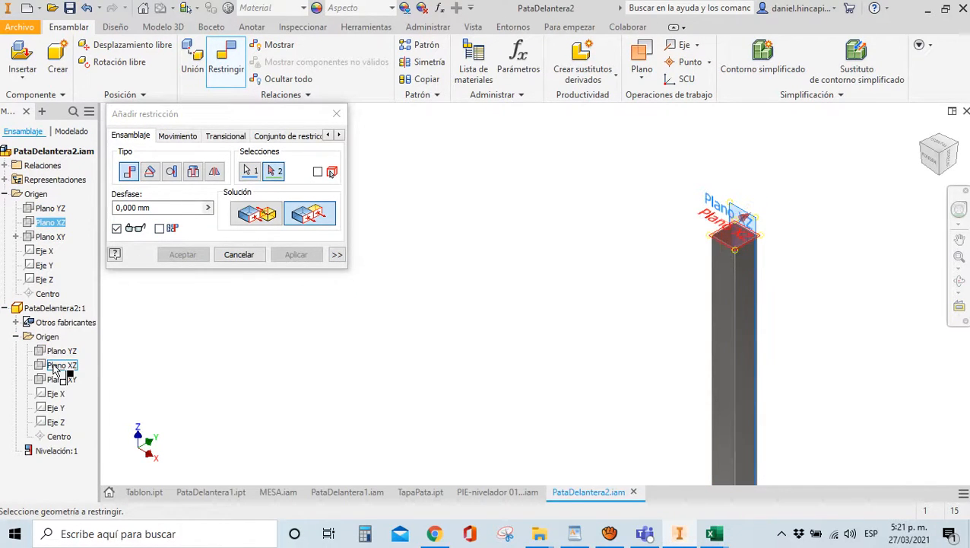
click(54, 380)
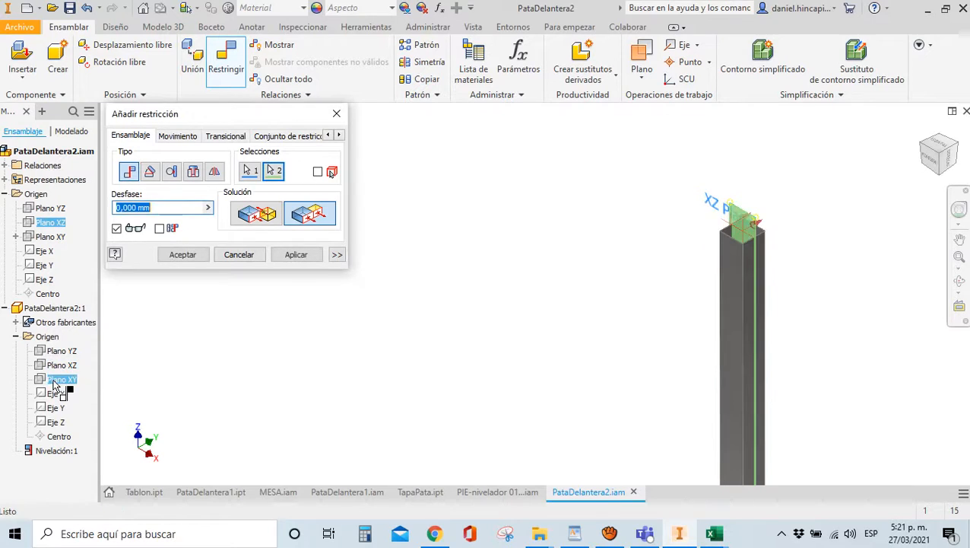
click(308, 256)
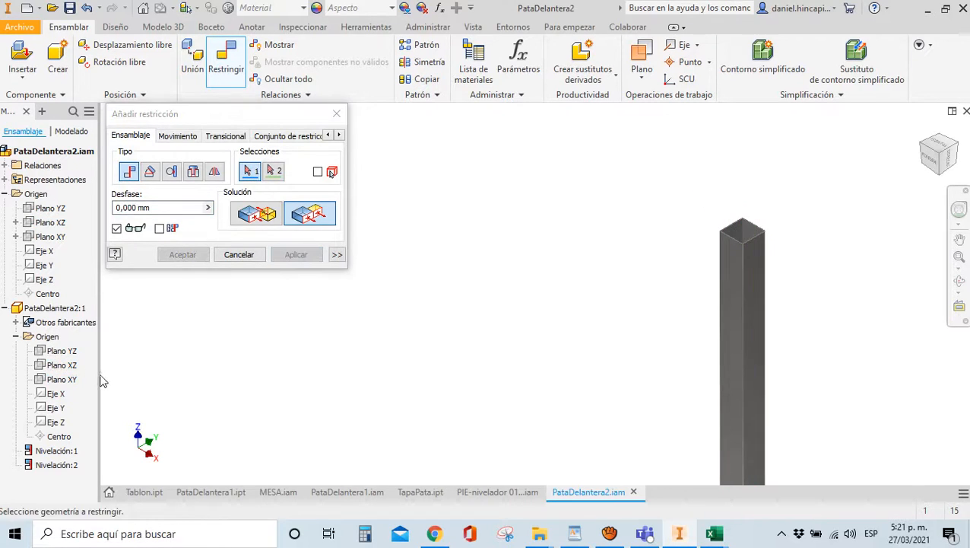
click(61, 351)
click(43, 210)
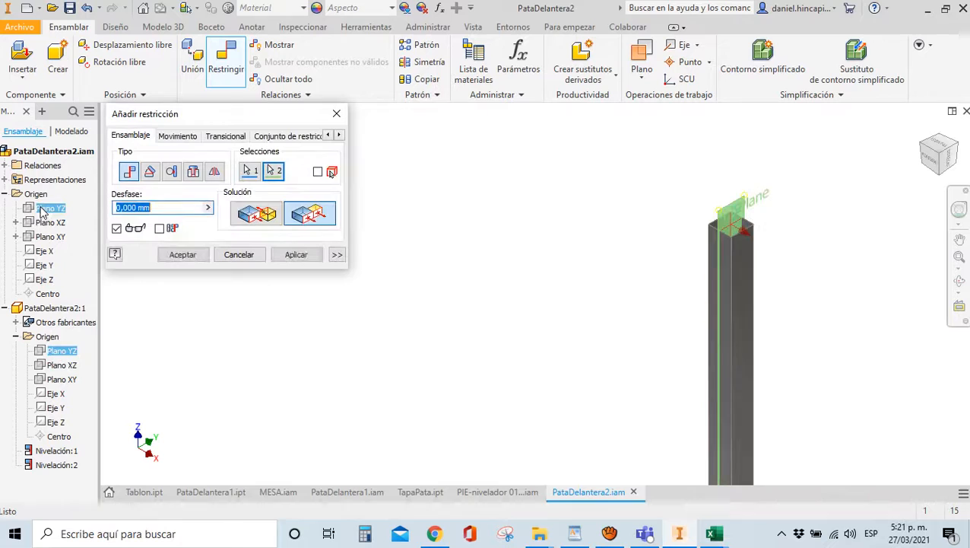
click(198, 258)
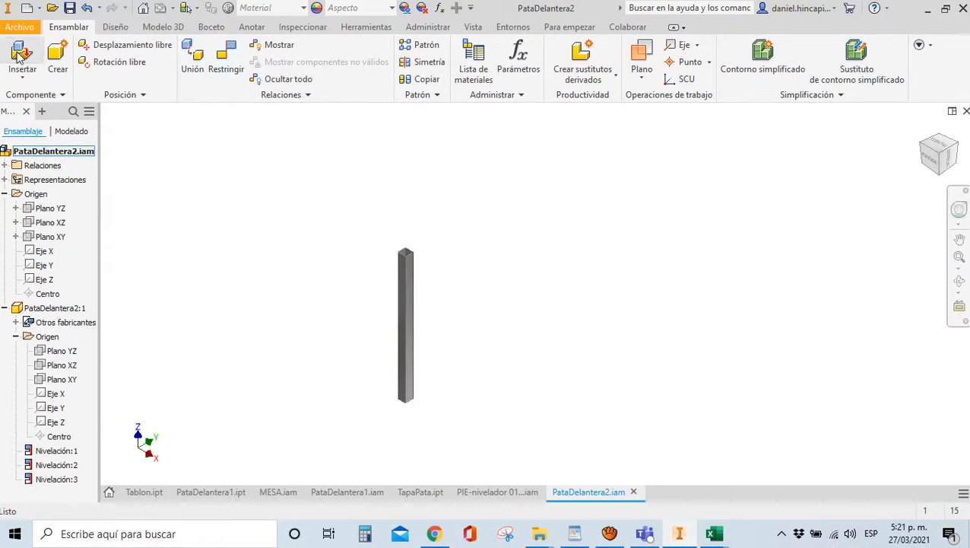
Insert the TapaPata.ipt end cap into the assembly
key(p)
click(441, 228)
scroll(434, 244, down, 1)
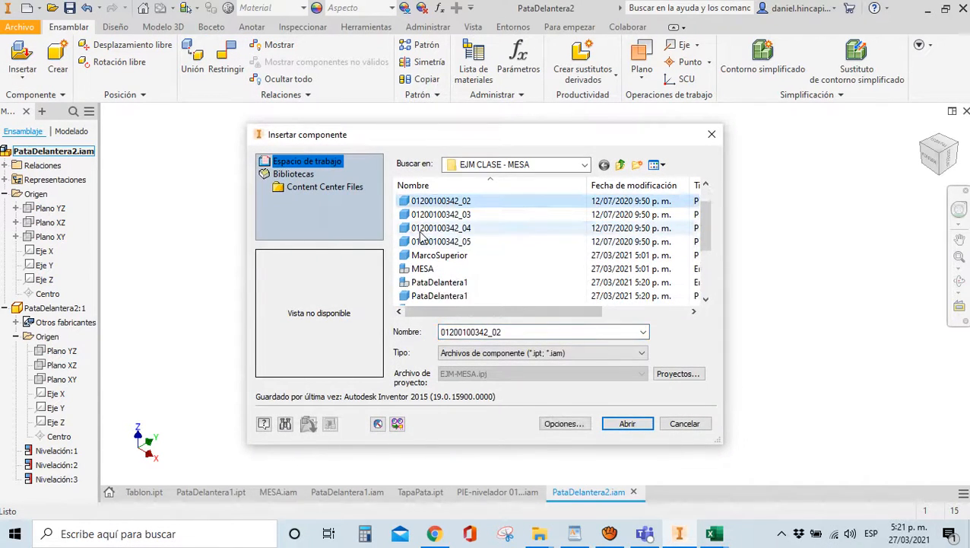
scroll(437, 259, down, 5)
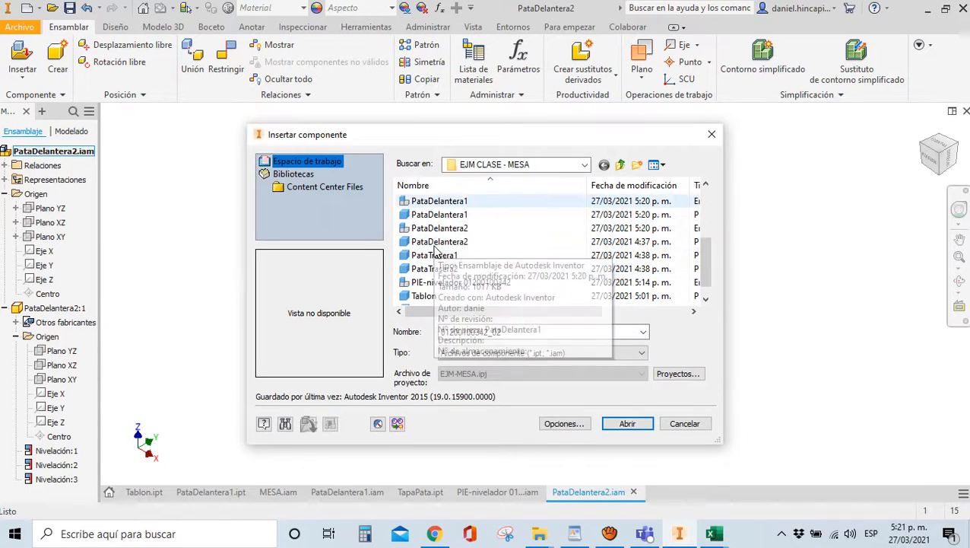
click(452, 269)
click(456, 270)
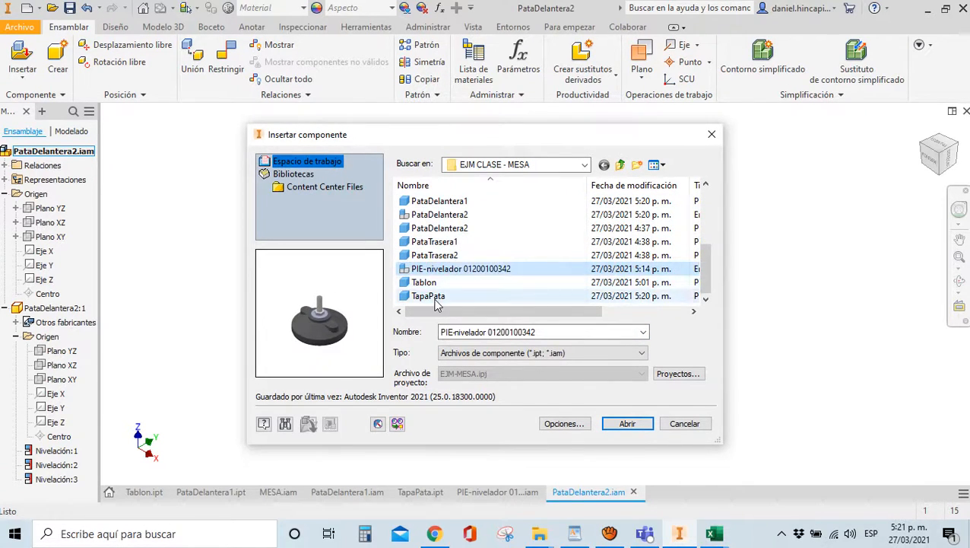
double_click(457, 282)
click(406, 441)
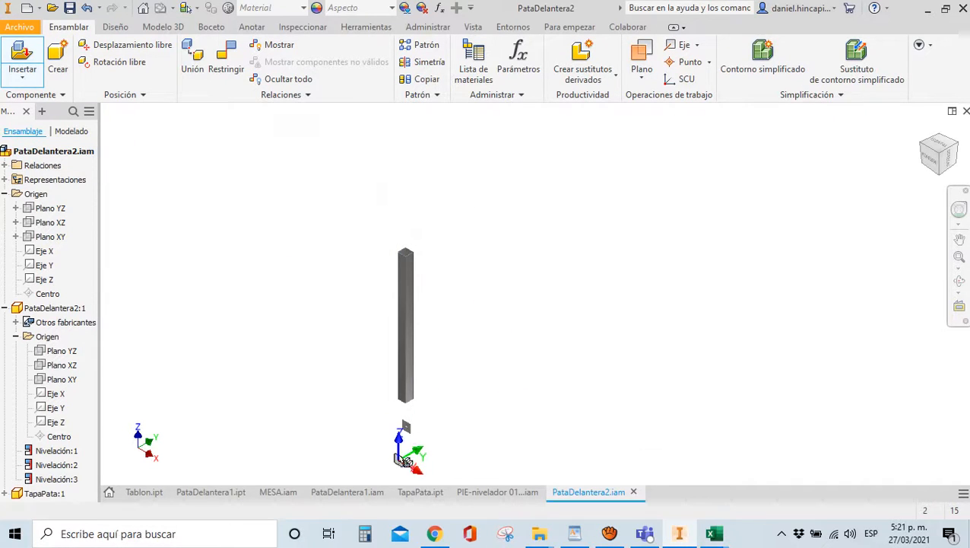
Mate the cap's face to the bottom face of the square tube
key(c)
scroll(406, 426, up, 5)
click(411, 412)
scroll(413, 410, down, 5)
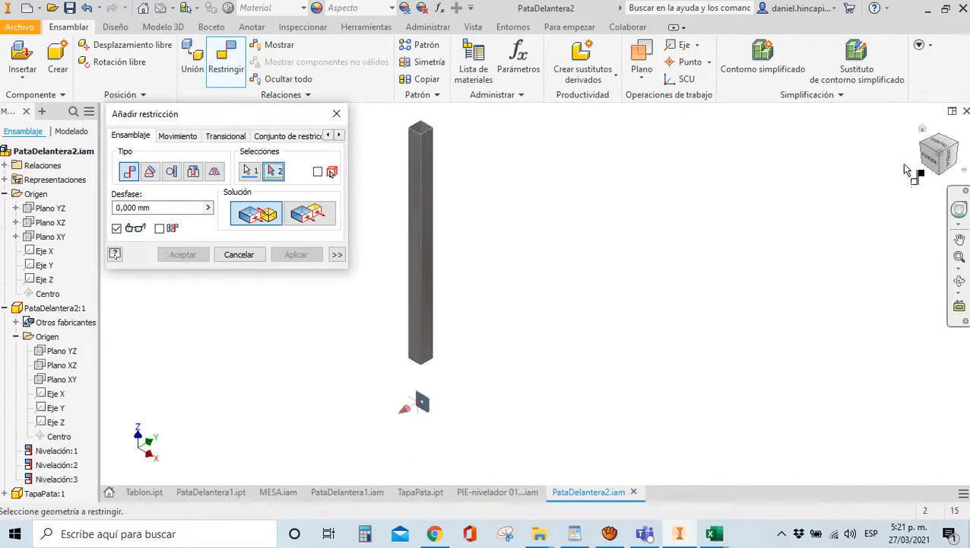
drag(930, 158, 704, 237)
scroll(398, 448, up, 5)
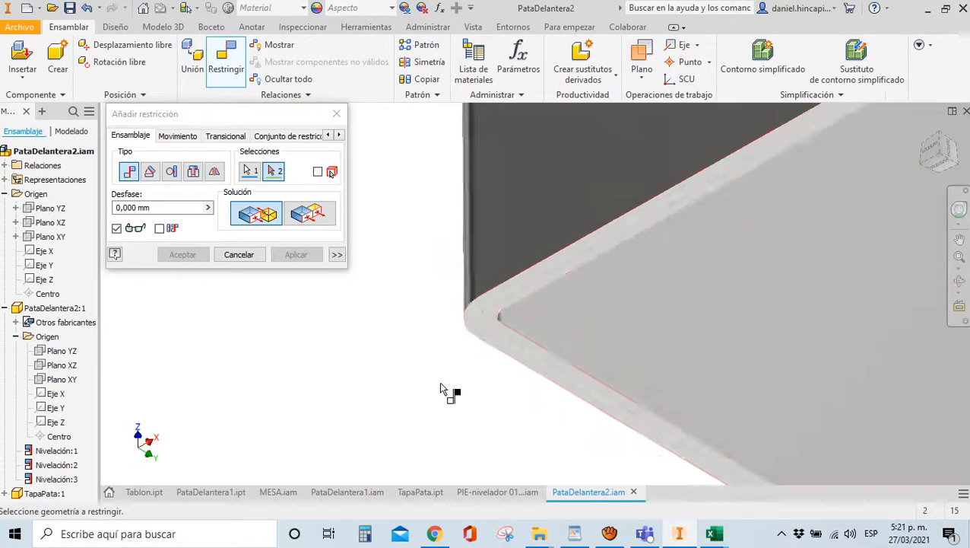
click(496, 335)
click(297, 254)
Flush the cap's side faces with the matching tube sides
click(308, 213)
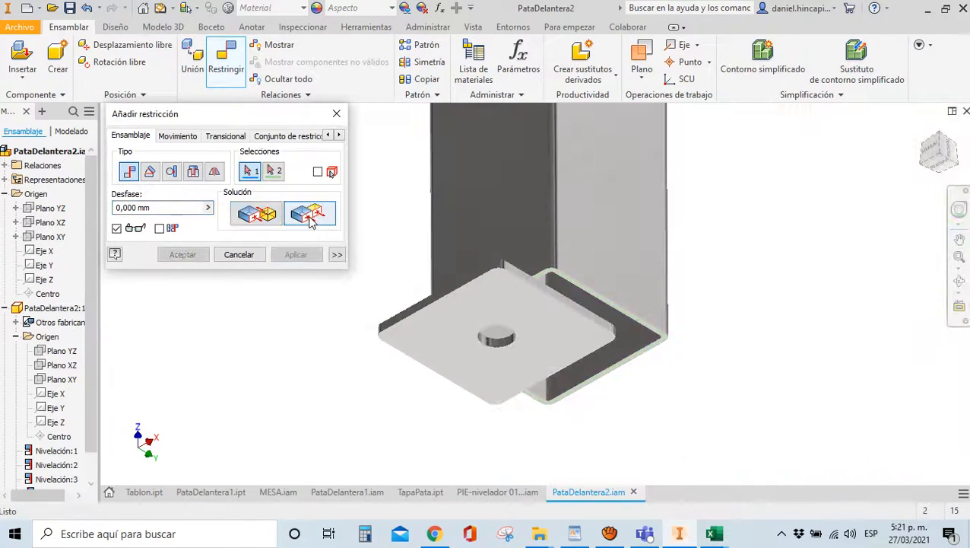
scroll(531, 286, up, 5)
click(736, 264)
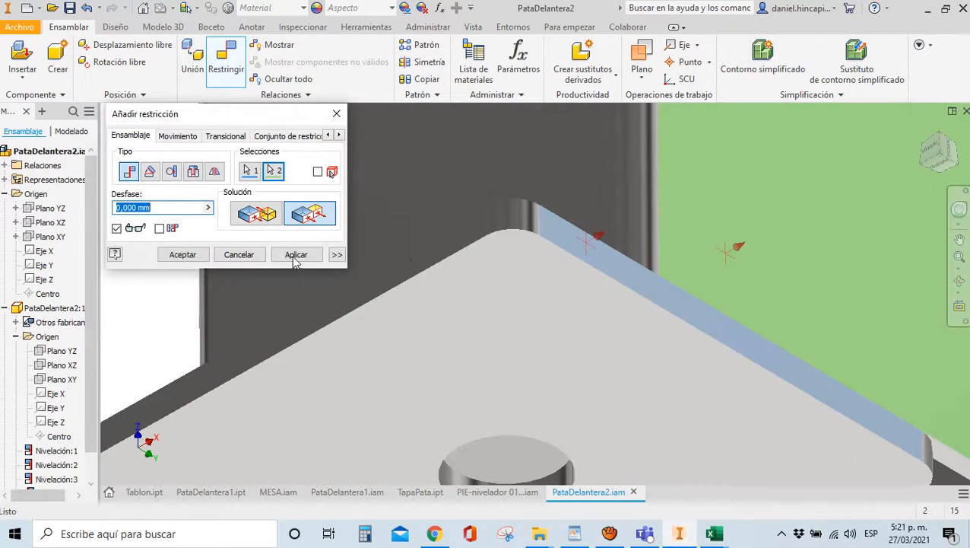
click(294, 260)
click(368, 289)
click(434, 205)
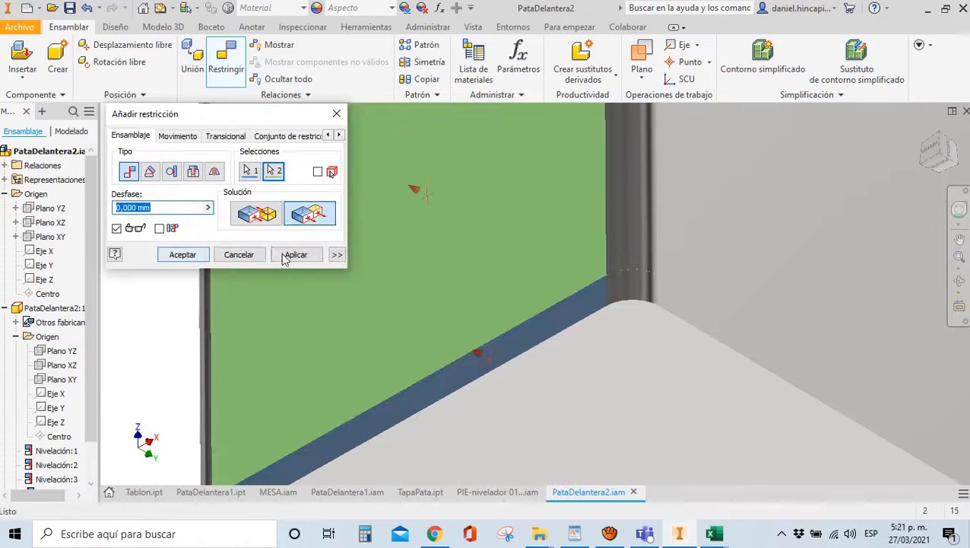
click(183, 254)
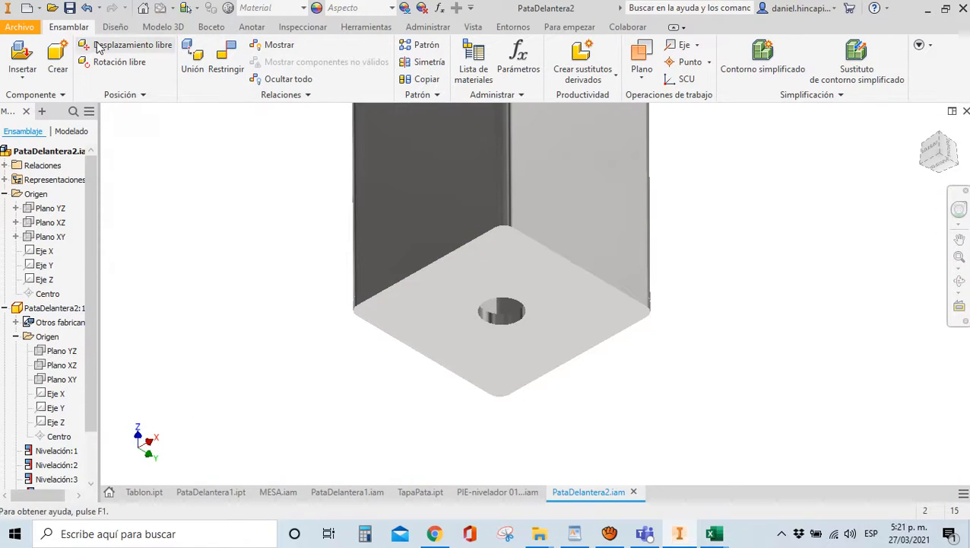
Insert the PIE-nivelador 01200100342.iam leveling foot beside the leg tube's open end
click(22, 61)
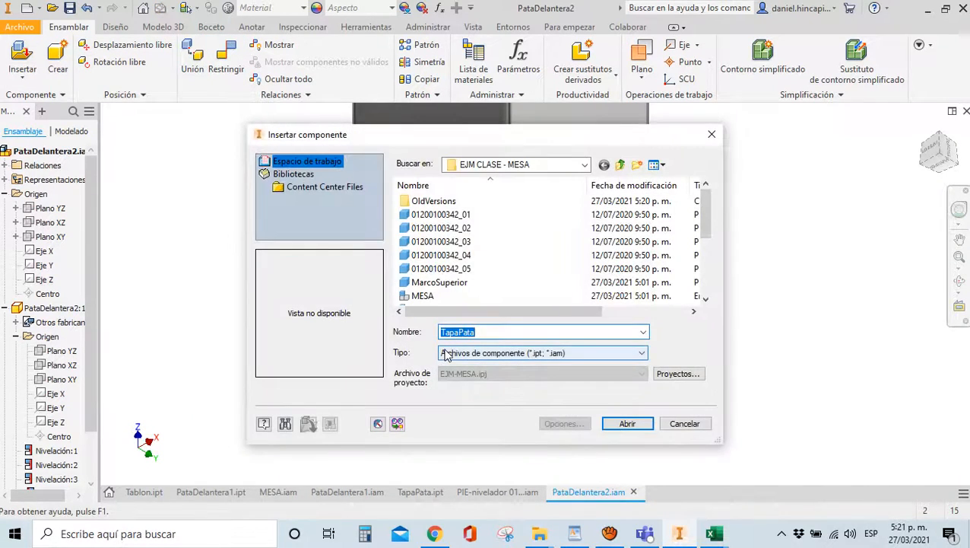
text(Pie)
click(455, 348)
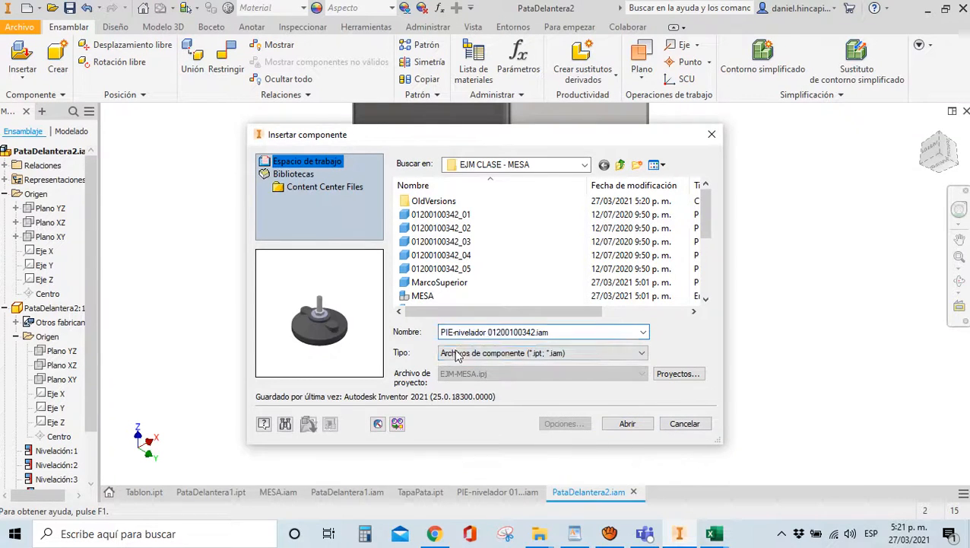
click(610, 425)
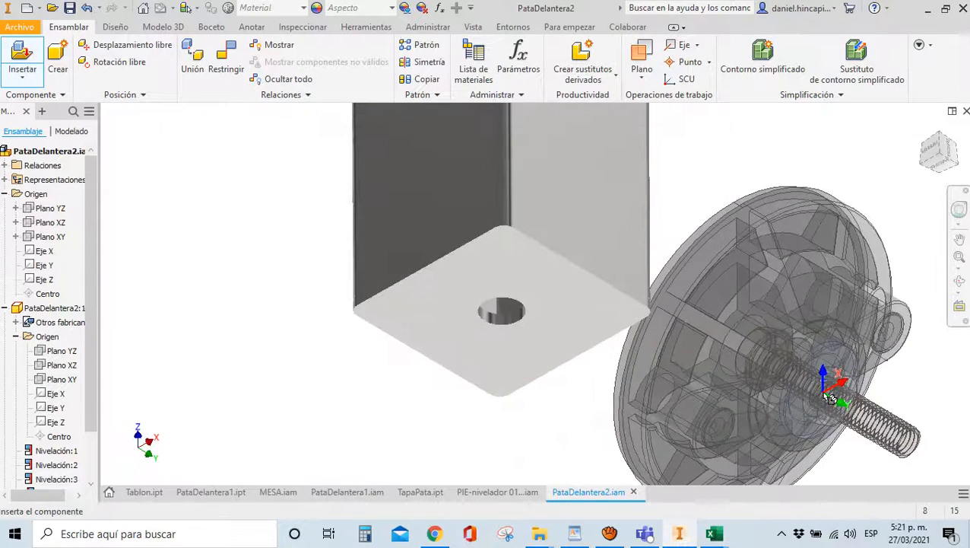
click(825, 396)
key(Escape)
scroll(686, 333, up, 5)
drag(940, 163, 867, 147)
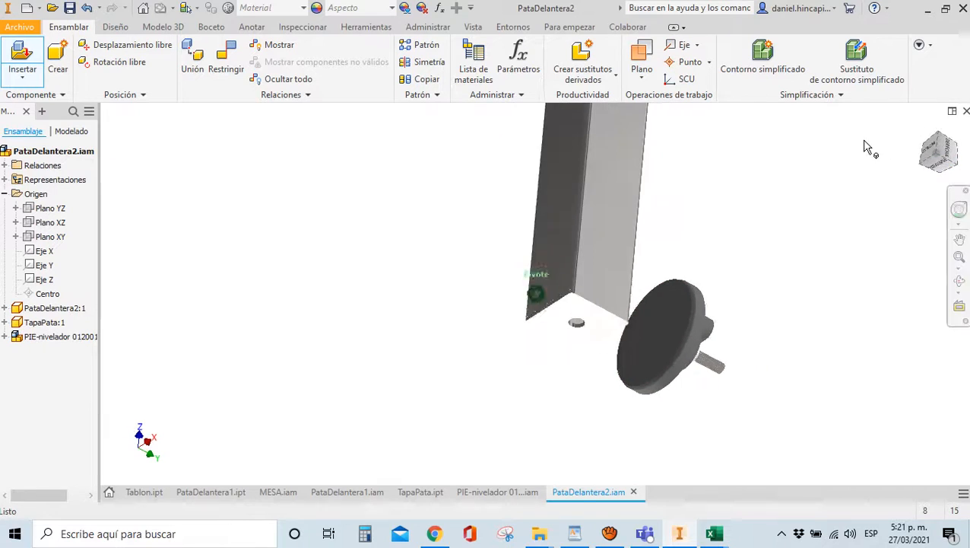
drag(936, 168, 905, 148)
Hide the TapaPata end cap, cancelling the constraint attempts
key(c)
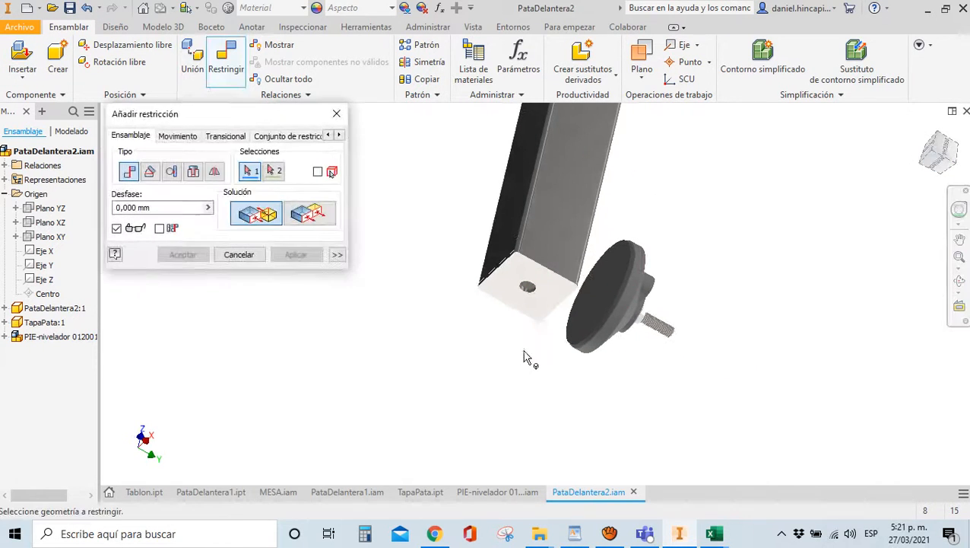
key(Escape)
right_click(514, 288)
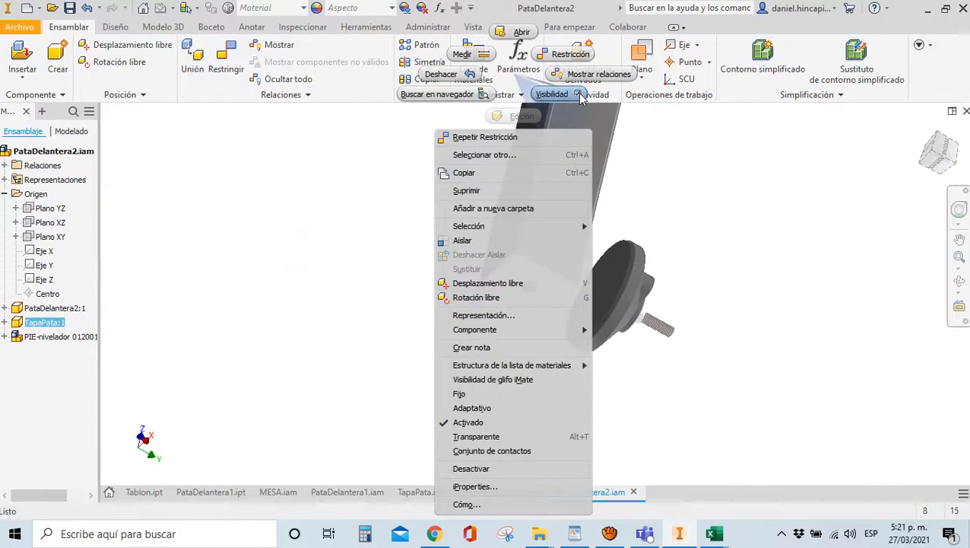
click(578, 95)
key(c)
click(312, 222)
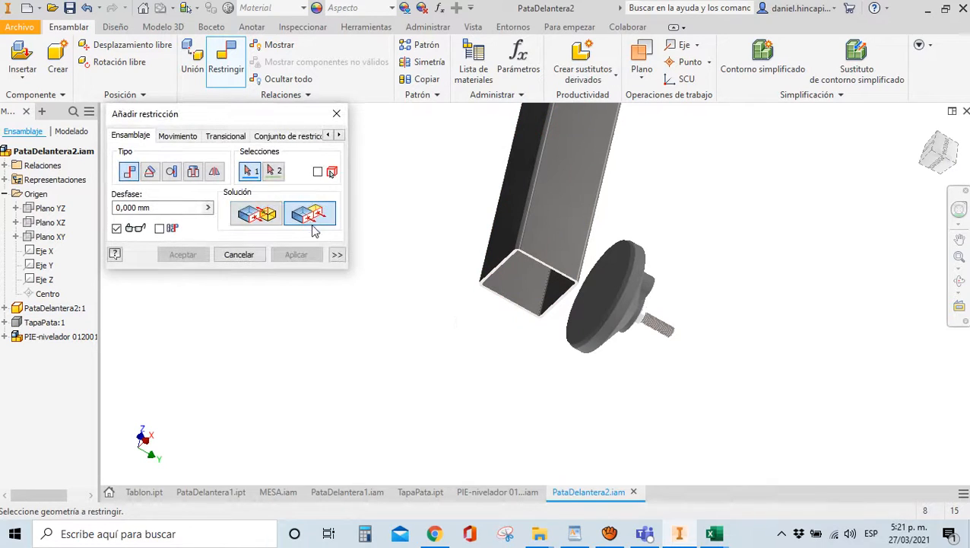
key(Escape)
click(423, 32)
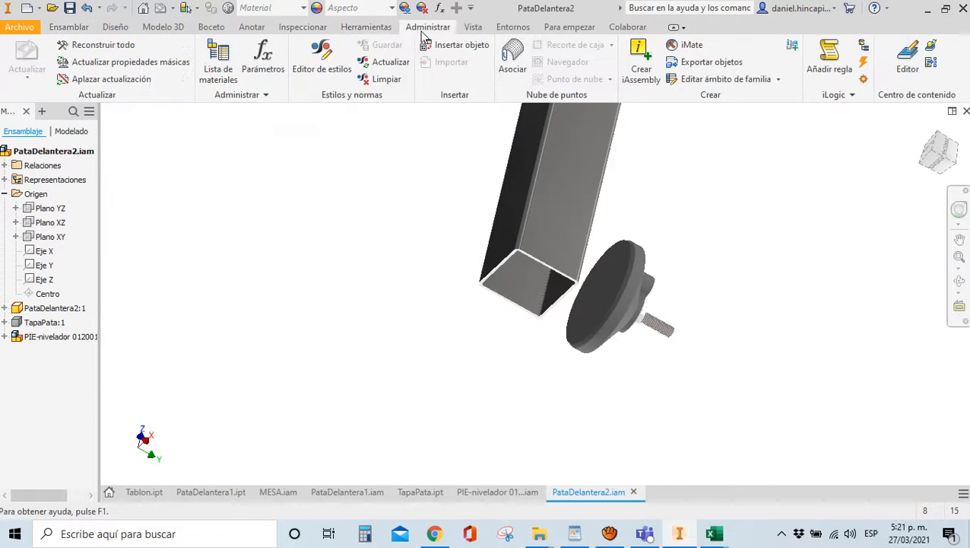
Link the PARAMETROS spreadsheet to the assembly's parameters
click(264, 61)
click(183, 369)
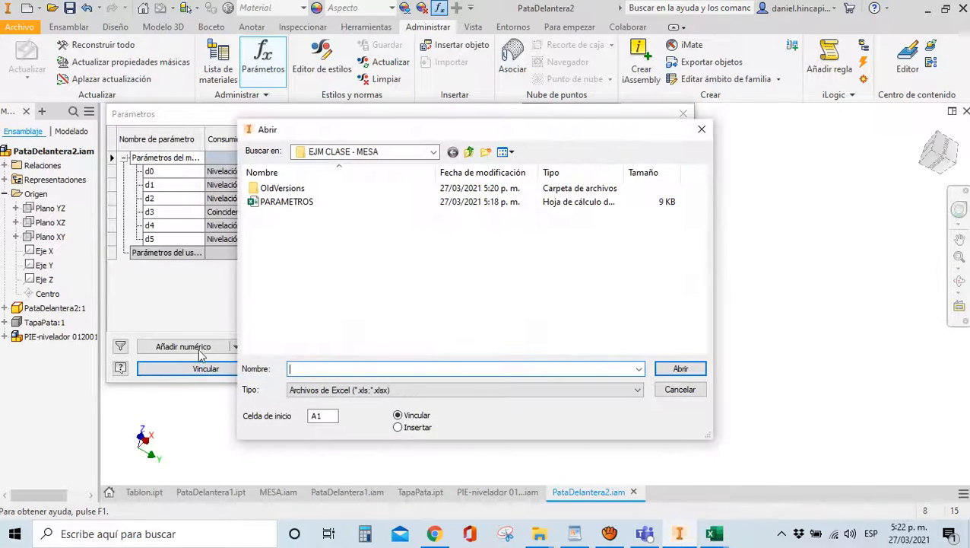
click(276, 204)
click(276, 204)
click(293, 210)
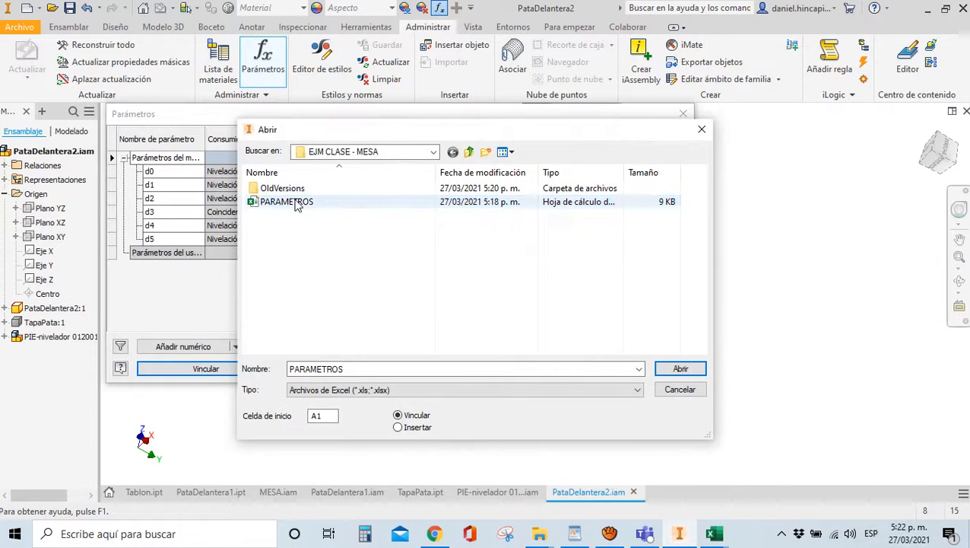
double_click(297, 204)
click(653, 368)
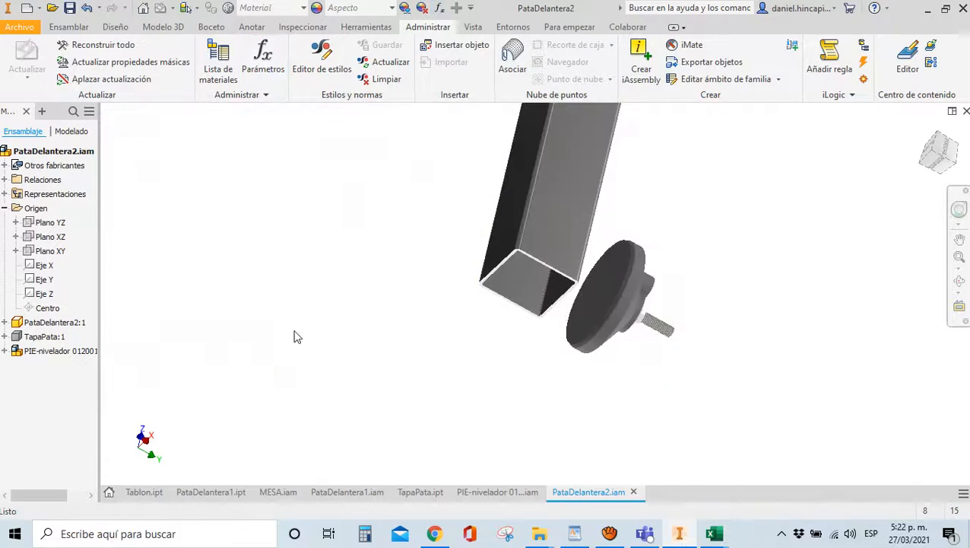
Constrain the foot's disc face to the leg tube's end face with a negated RedH offset
key(c)
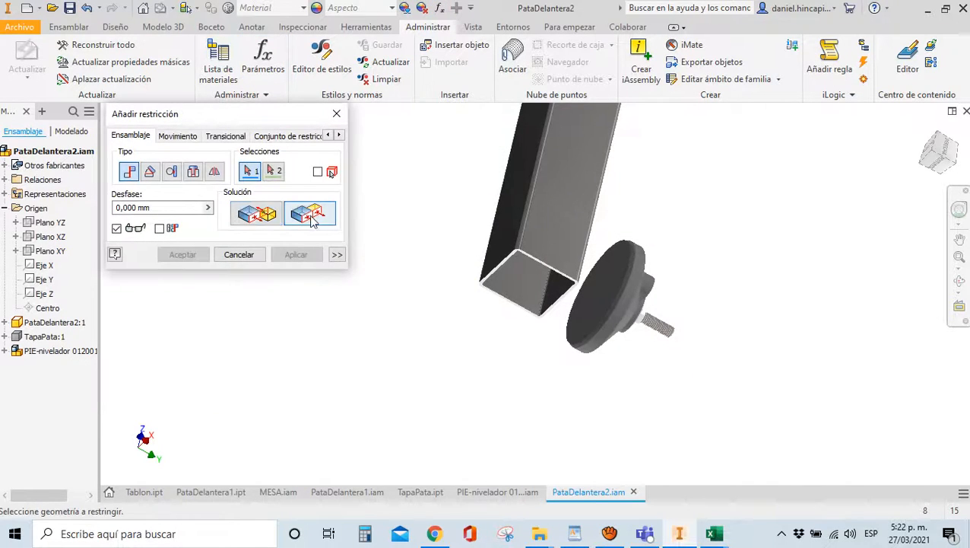
click(585, 300)
scroll(541, 223, up, 5)
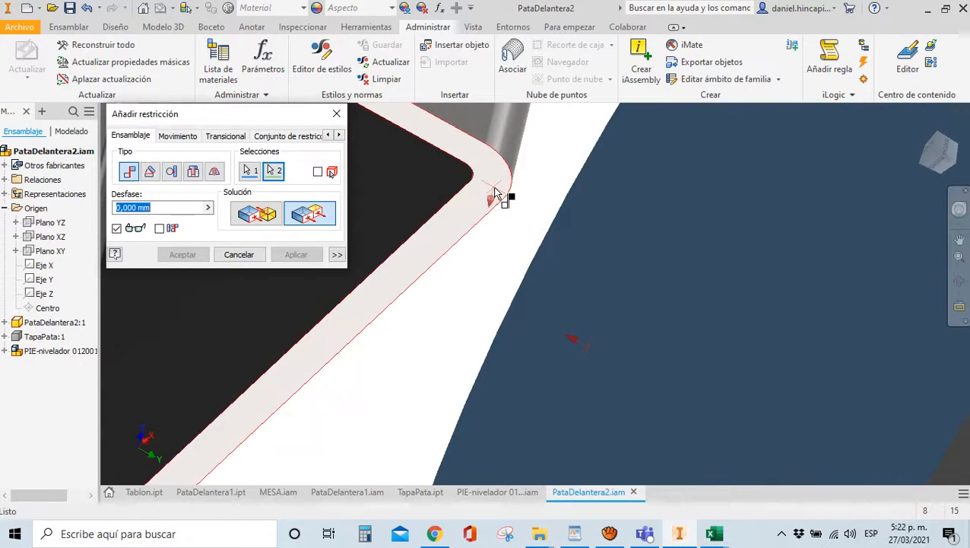
click(553, 289)
scroll(544, 312, down, 6)
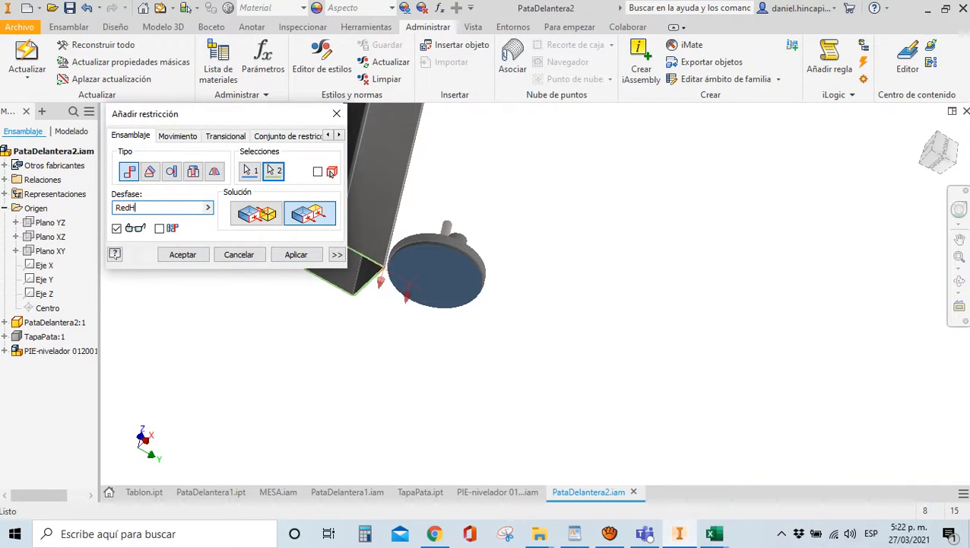
click(943, 155)
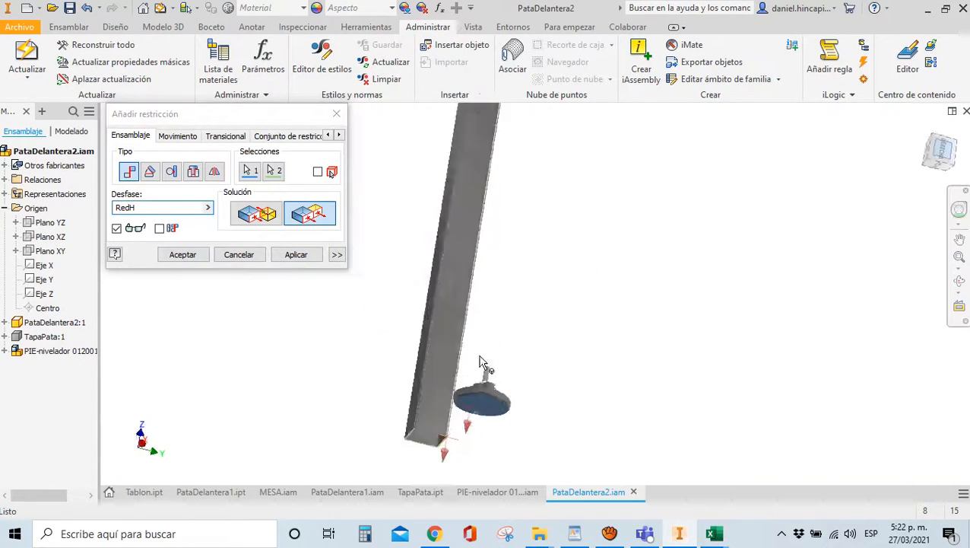
scroll(557, 454, up, 8)
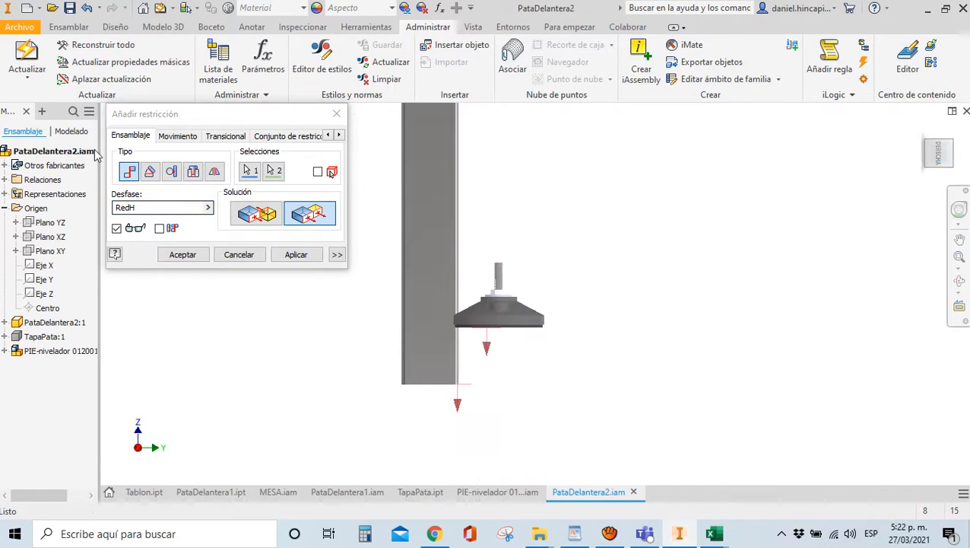
click(116, 212)
text(-)
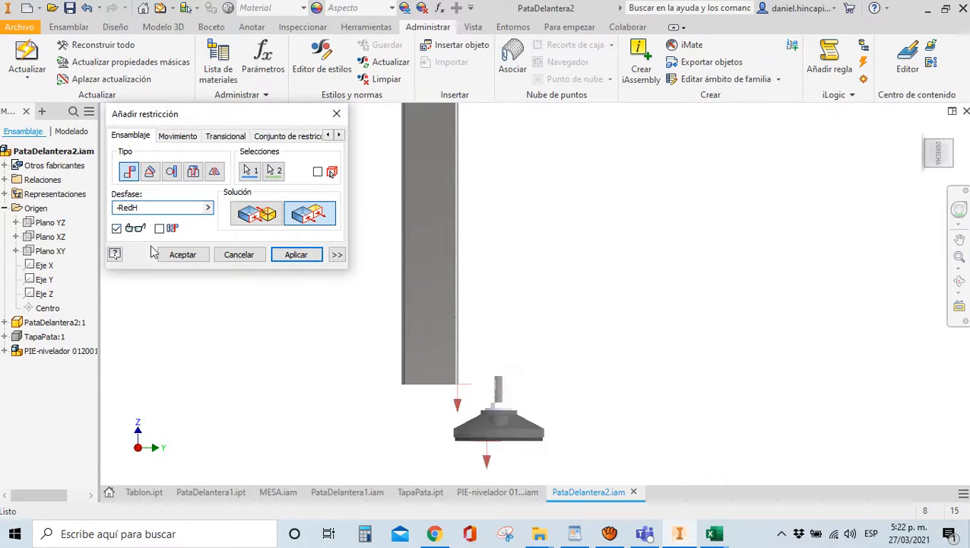
click(185, 253)
drag(941, 156, 119, 110)
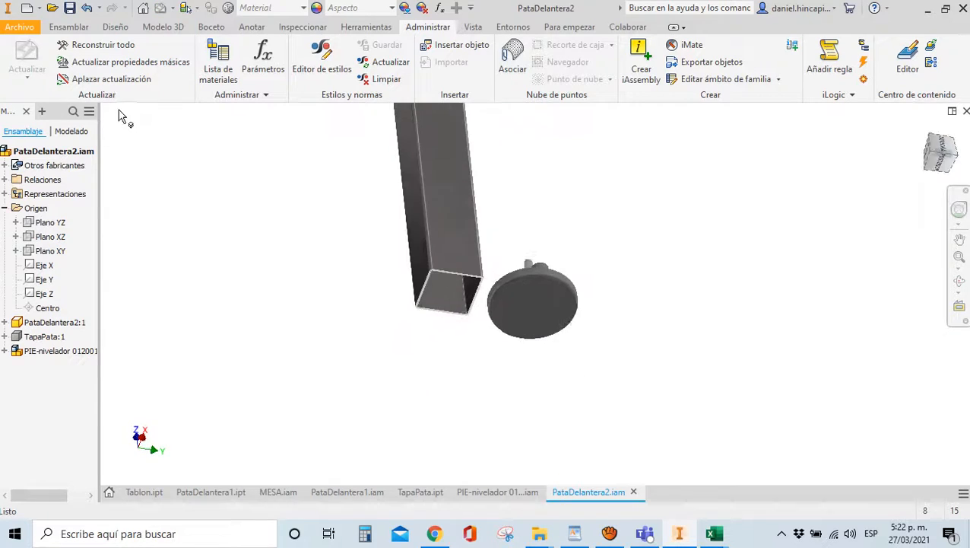
Show the TapaPata end cap again and mate its plate hole edge to the foot's stub edge
right_click(50, 338)
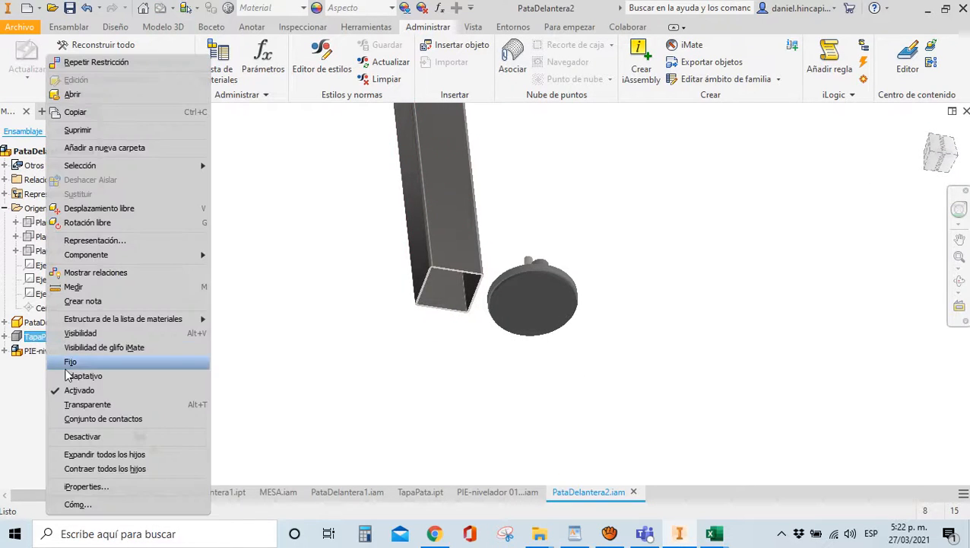
click(80, 335)
key(c)
scroll(460, 299, down, 7)
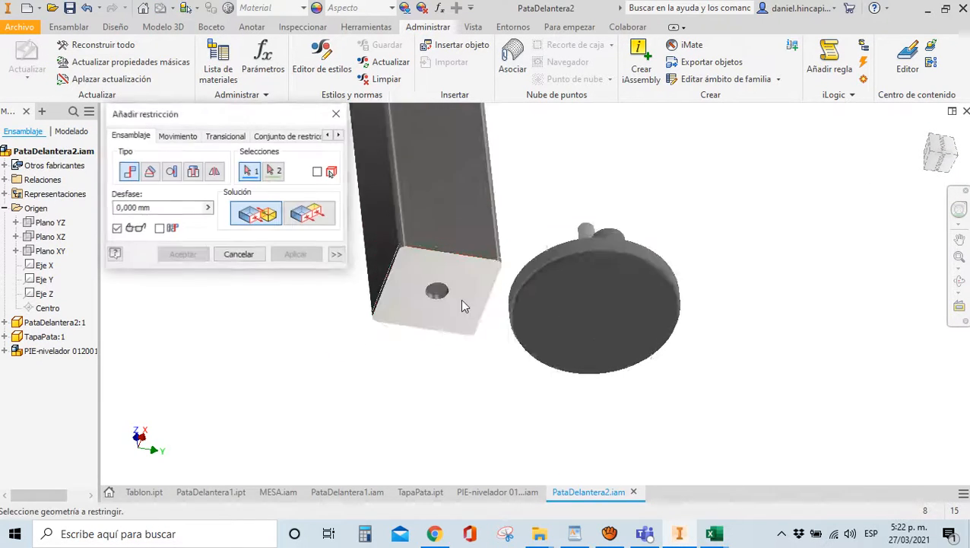
click(386, 291)
scroll(385, 291, up, 3)
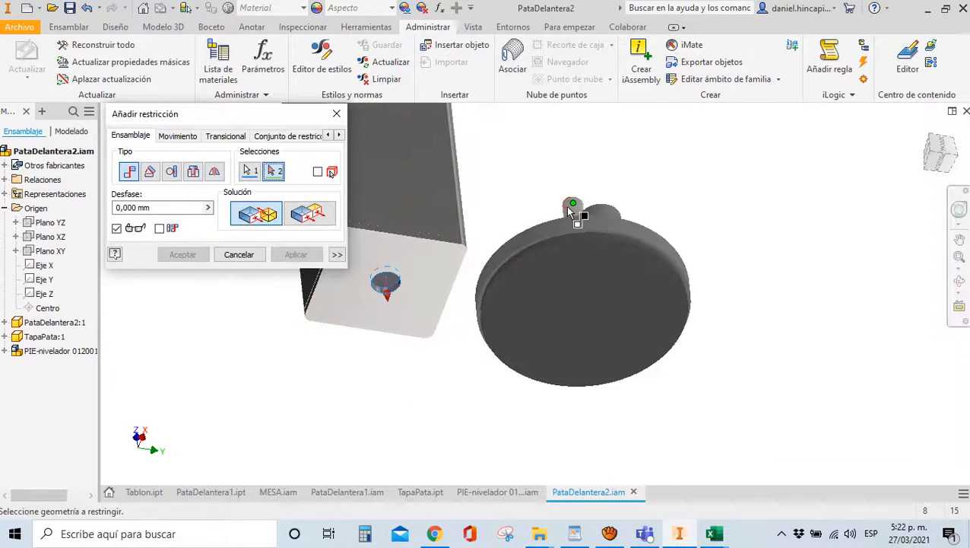
click(570, 207)
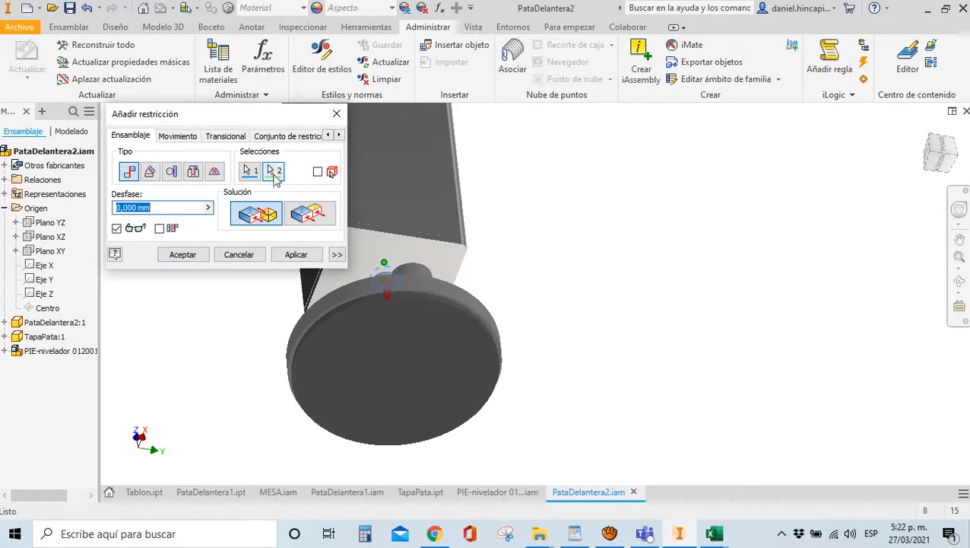
click(274, 173)
click(356, 296)
click(183, 255)
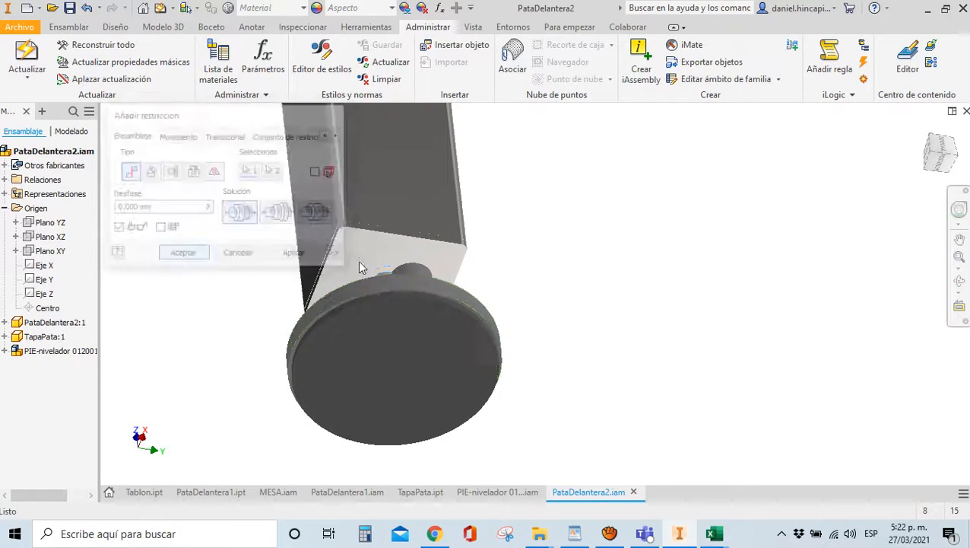
scroll(488, 284, up, 3)
drag(938, 155, 947, 242)
scroll(496, 251, up, 3)
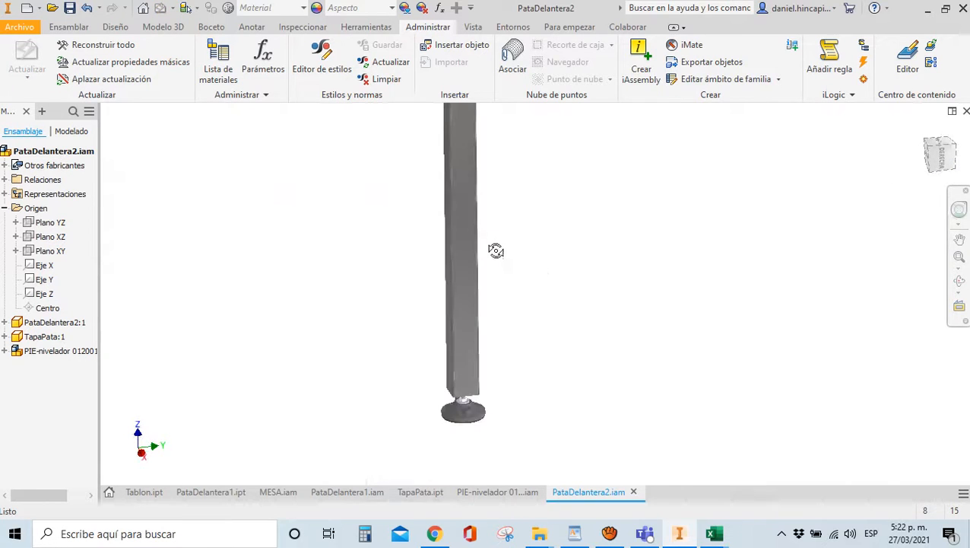
Hide the leg and place an AS 1112 (4) M8 hex nut from Content Center
right_click(459, 391)
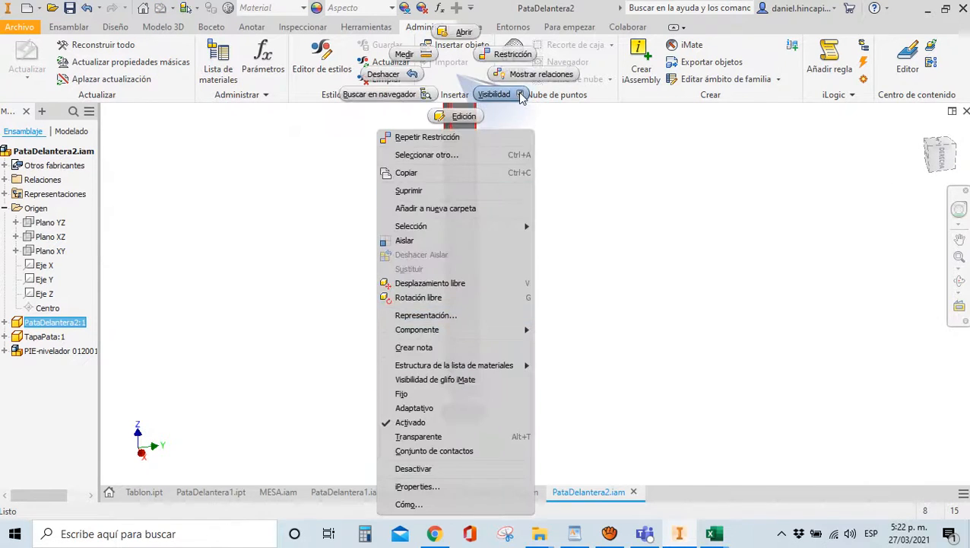
click(522, 96)
scroll(452, 395, down, 3)
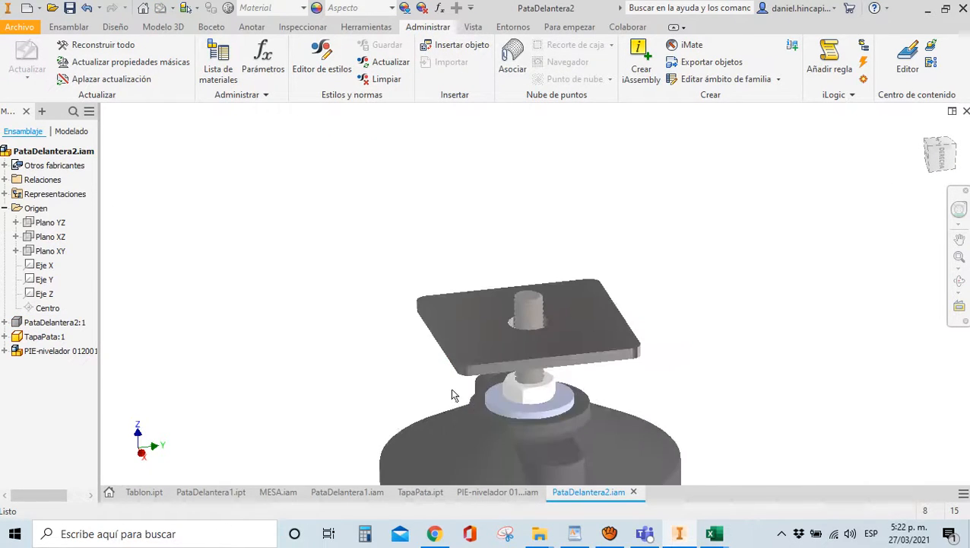
click(70, 27)
click(25, 83)
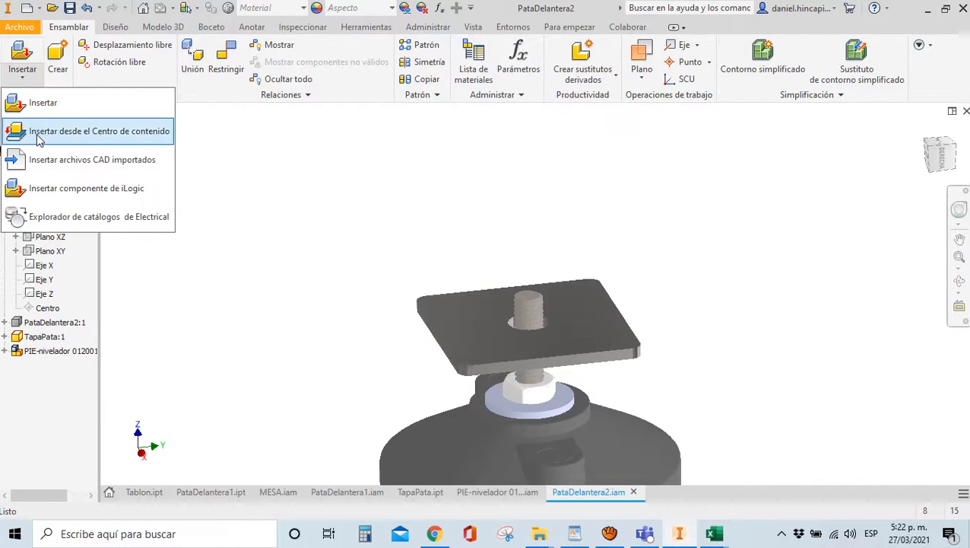
click(11, 129)
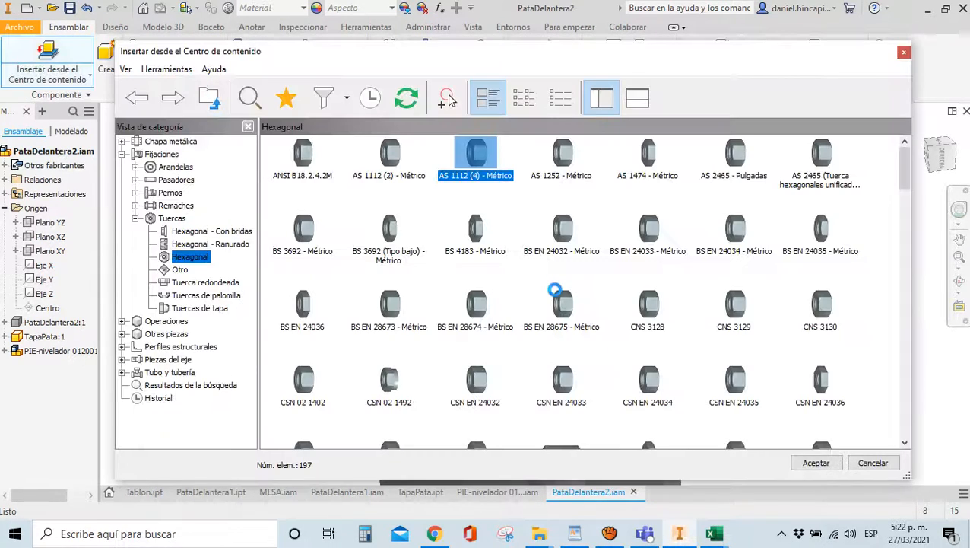
click(802, 464)
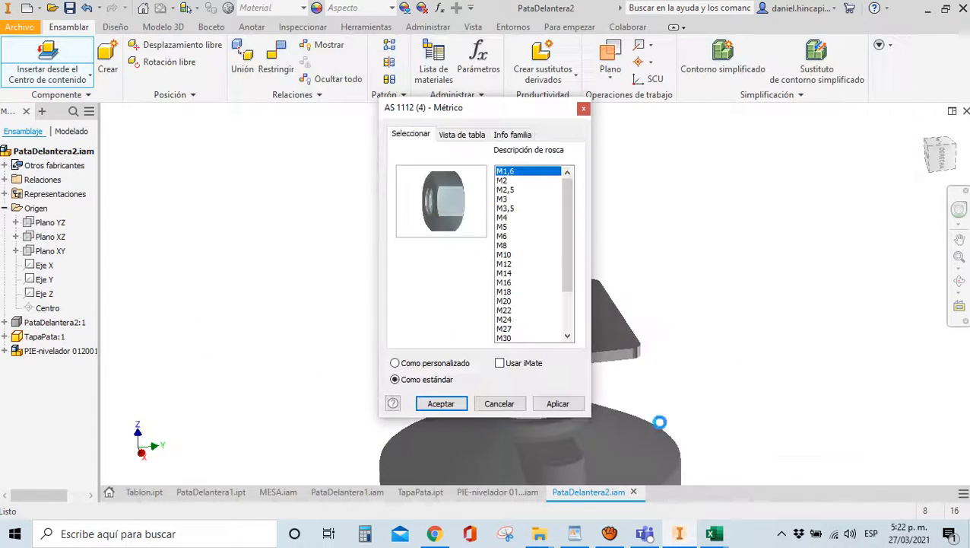
click(506, 245)
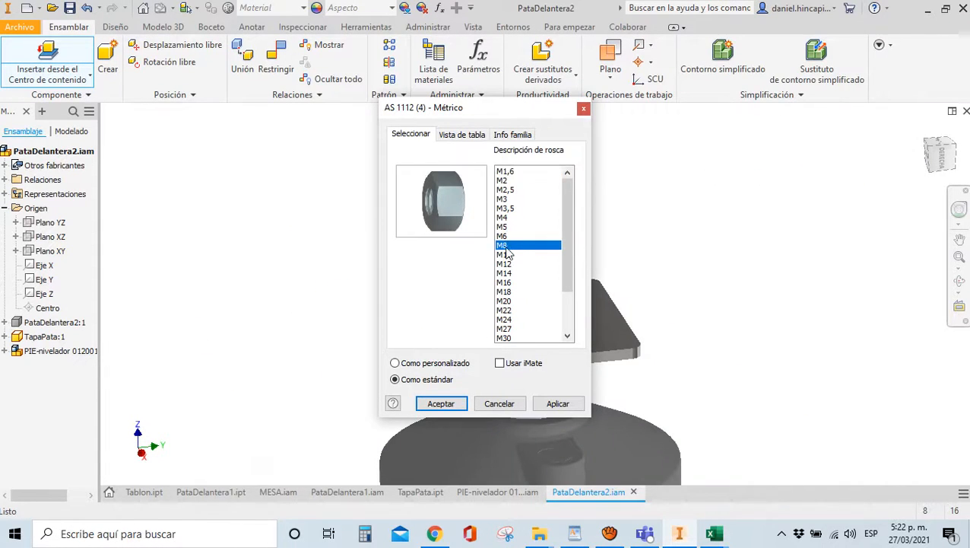
click(443, 403)
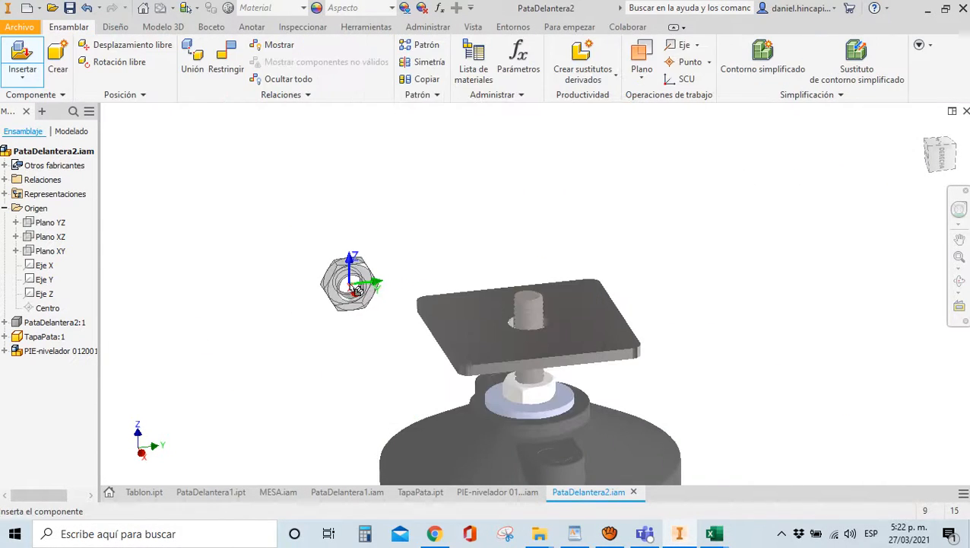
click(350, 285)
Mate the nut to the cap plate's top face and constrain it onto the foot's bolt
click(276, 61)
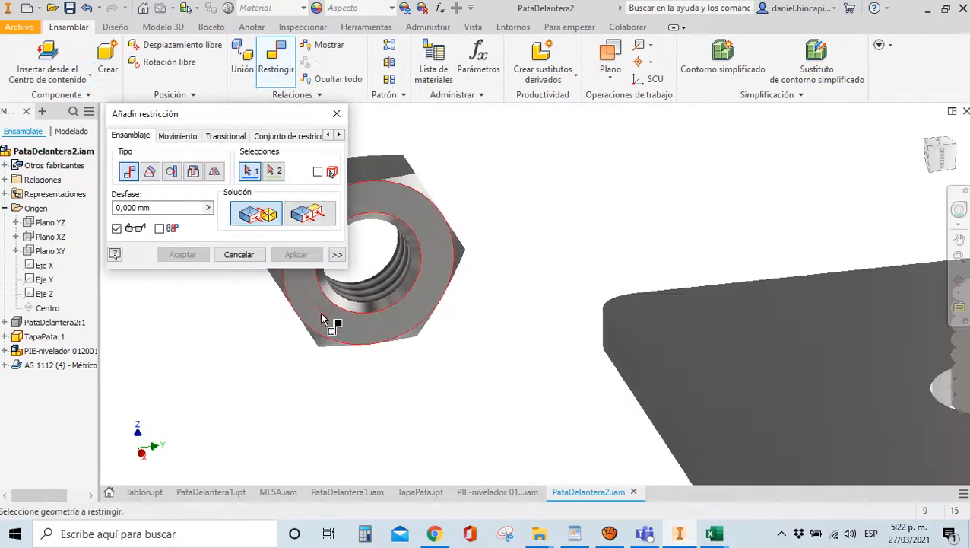
click(326, 320)
click(732, 376)
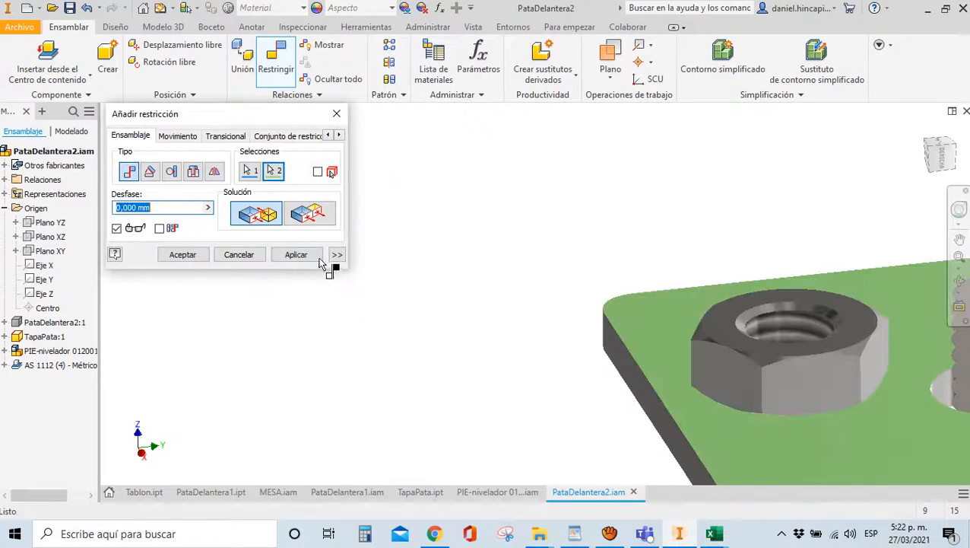
click(294, 254)
click(827, 342)
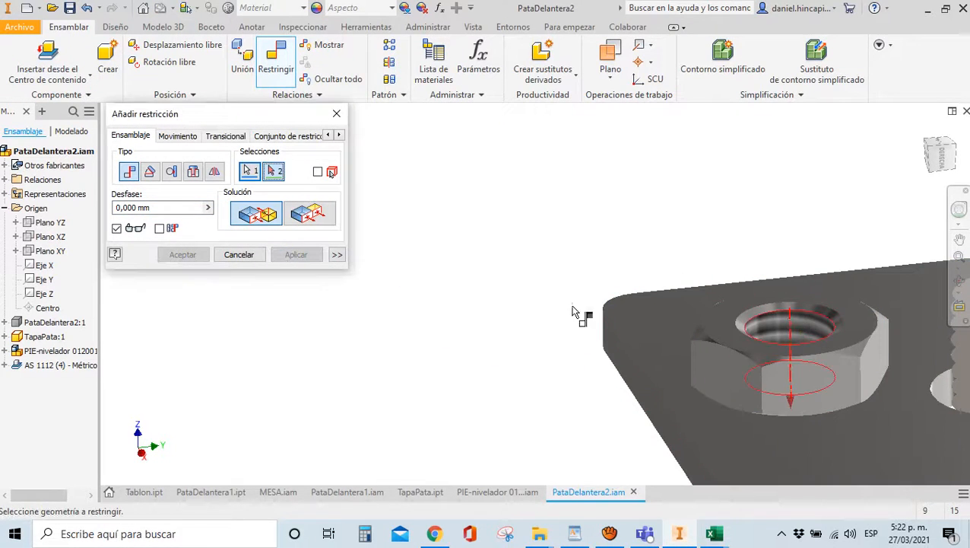
scroll(580, 314, down, 5)
scroll(613, 325, up, 5)
click(537, 372)
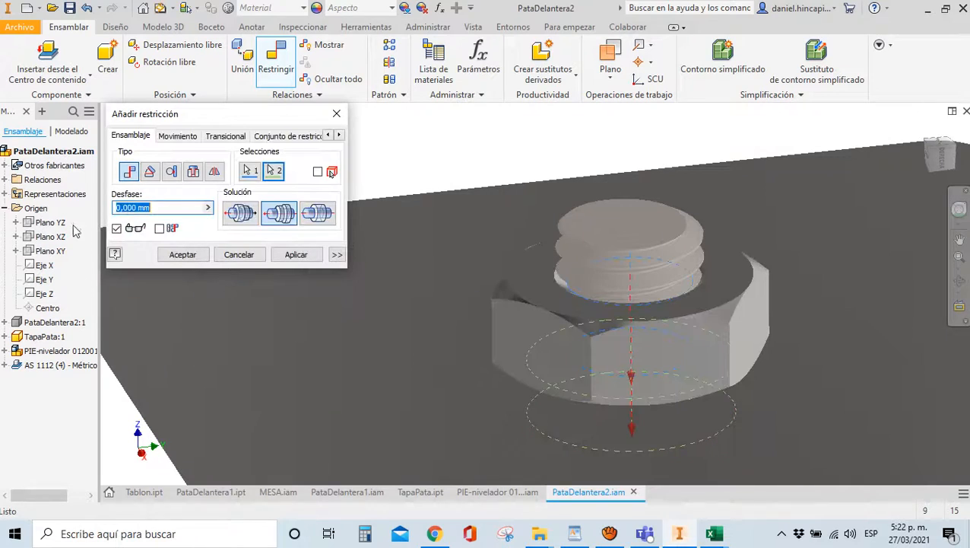
click(183, 254)
scroll(259, 173, down, 5)
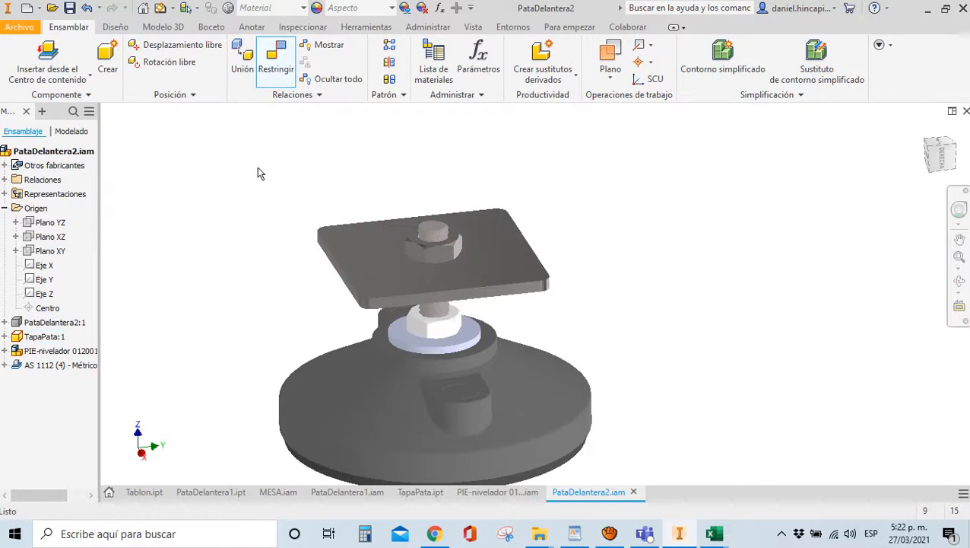
Make the PataDelantera2 leg visible again and save the assembly
click(46, 323)
right_click(44, 322)
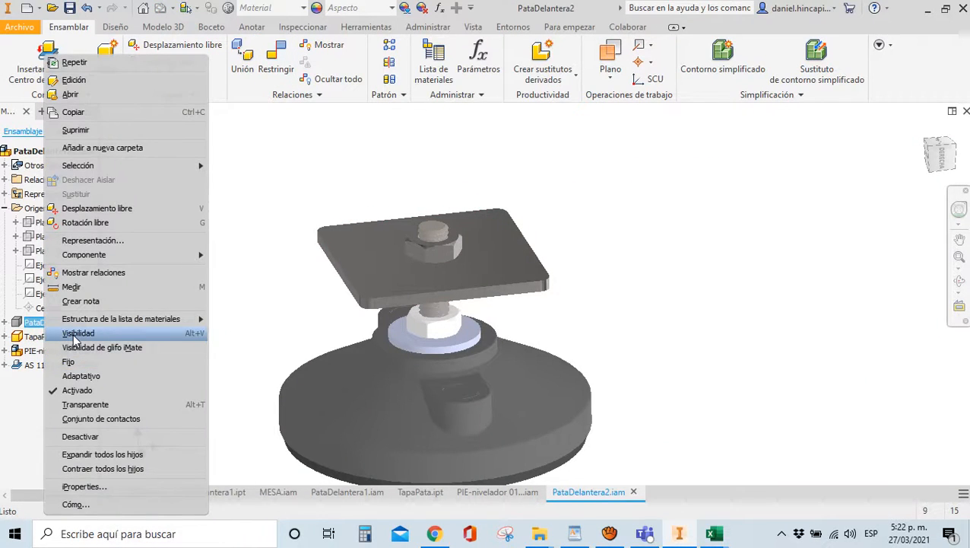
click(74, 335)
scroll(297, 319, down, 5)
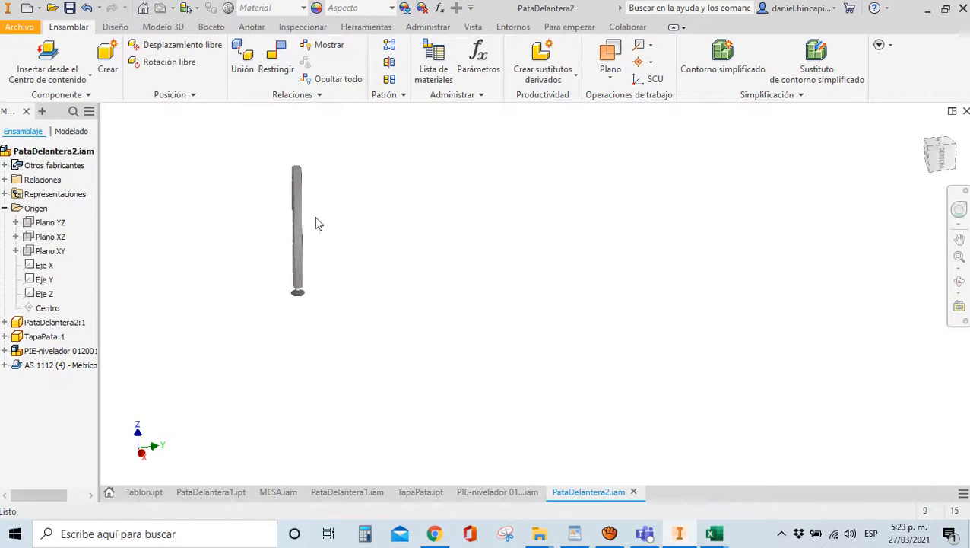
scroll(318, 223, up, 3)
click(67, 9)
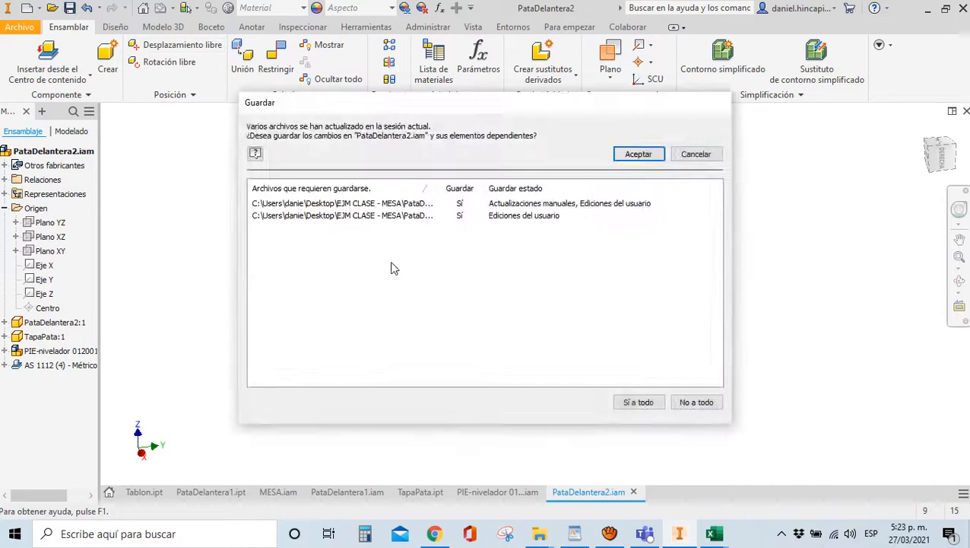
click(639, 154)
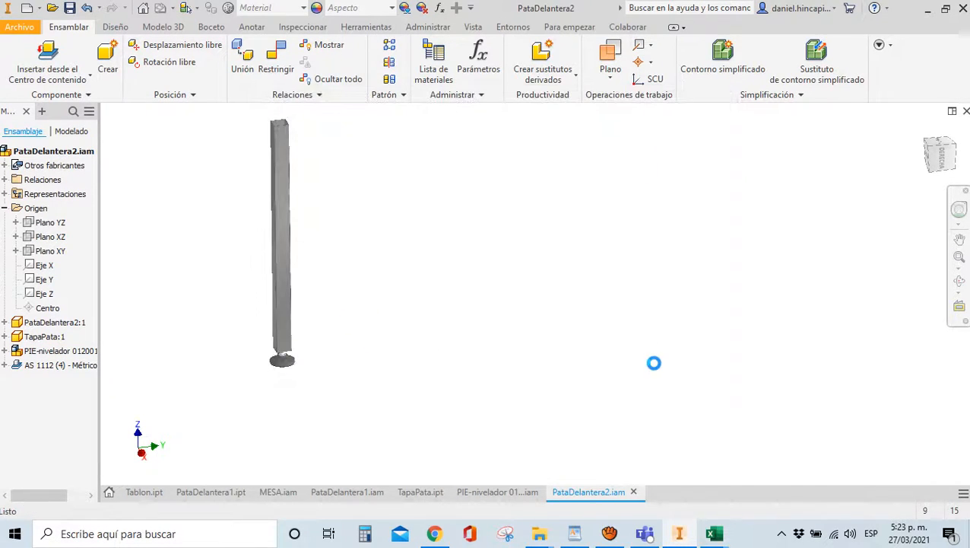
click(29, 11)
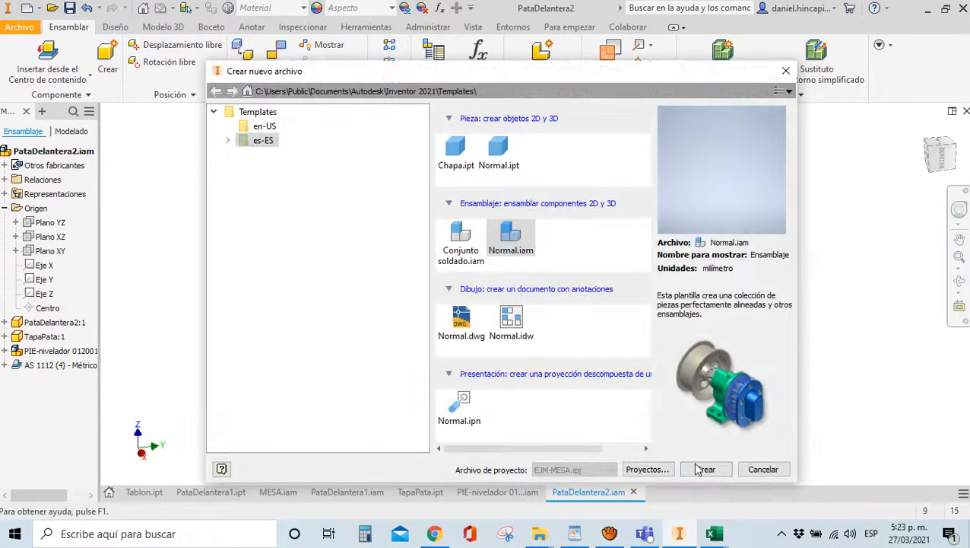
Create a new Normal.iam assembly and save it as PataTrasera1
click(701, 470)
click(70, 9)
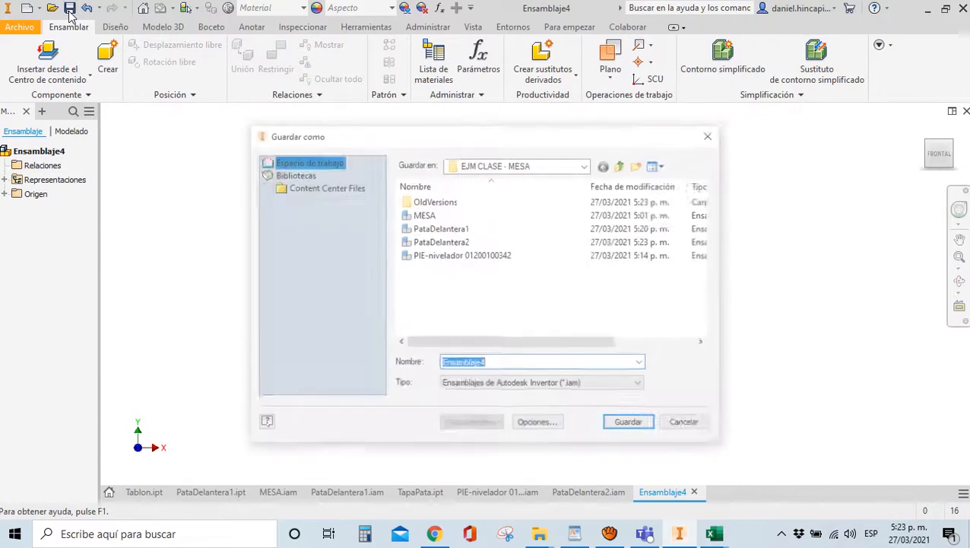
text(Pa)
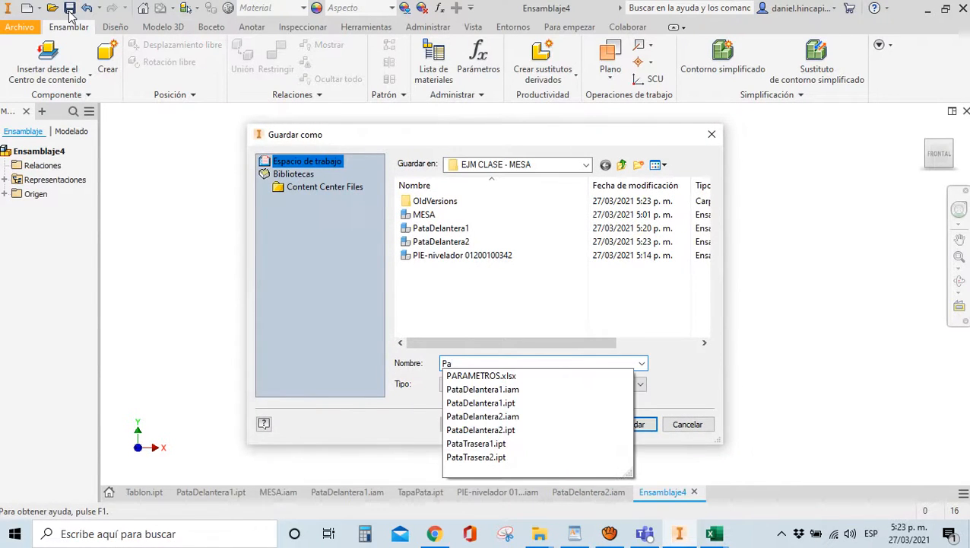
text(taTrasera1)
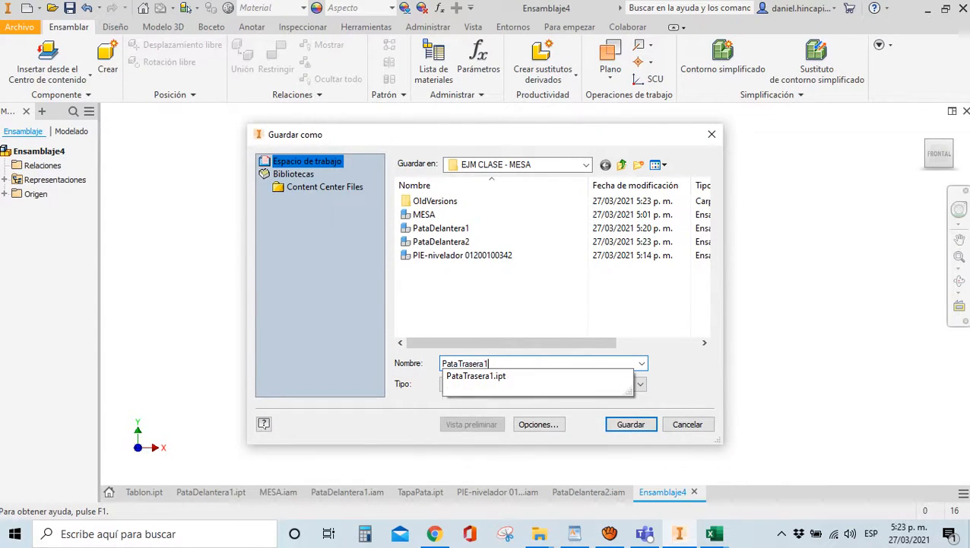
key(Return)
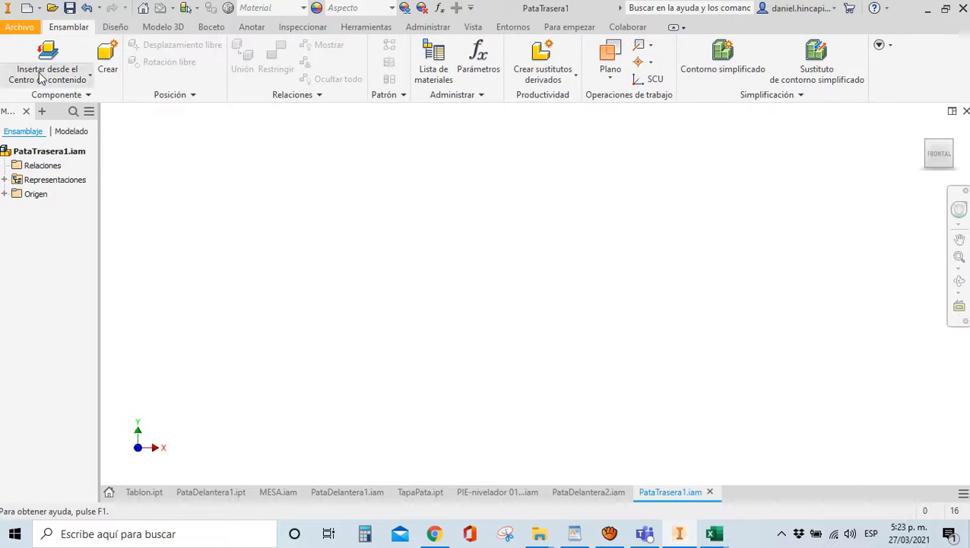
Place the PataTrasera1.ipt rear leg in the new assembly
click(46, 76)
click(30, 102)
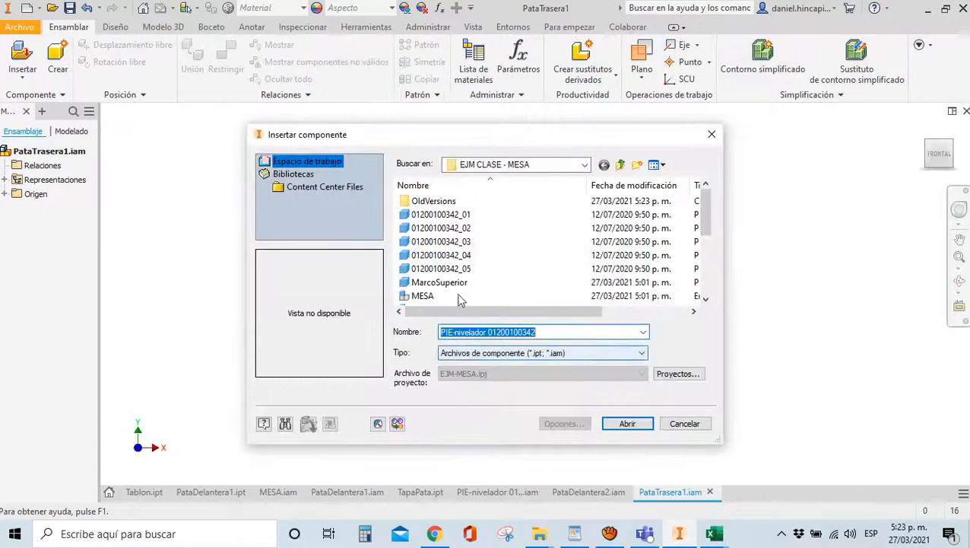
click(456, 269)
scroll(455, 263, down, 3)
scroll(455, 266, up, 1)
click(448, 296)
scroll(448, 298, down, 1)
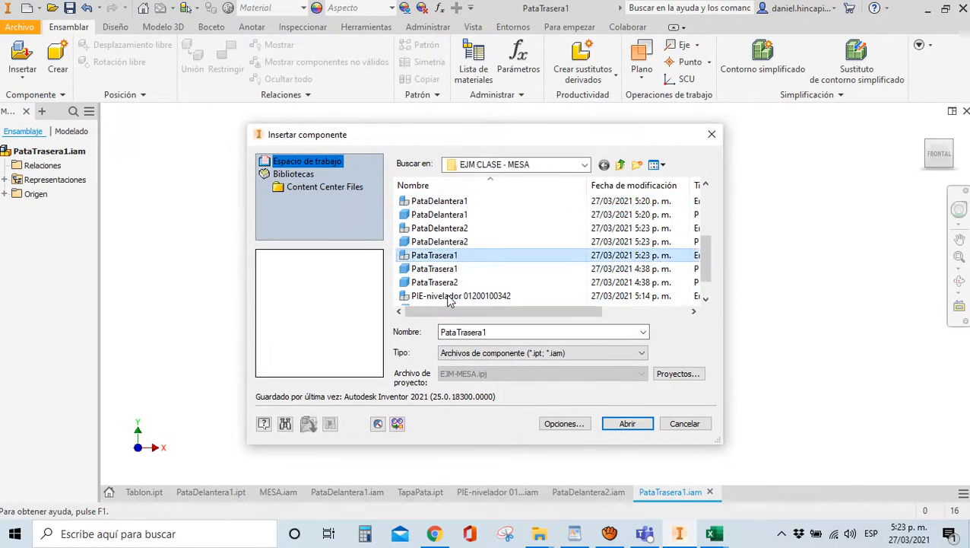
double_click(441, 271)
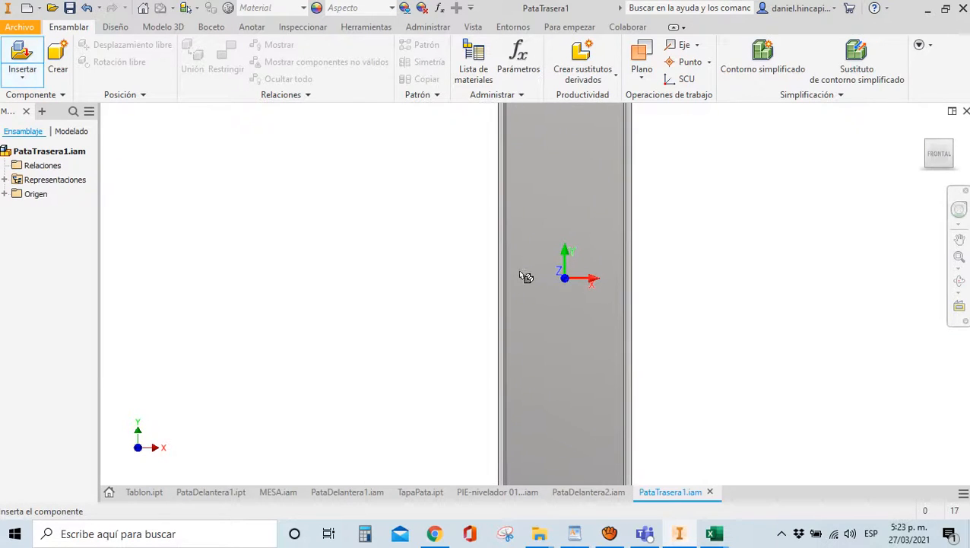
click(517, 245)
key(Escape)
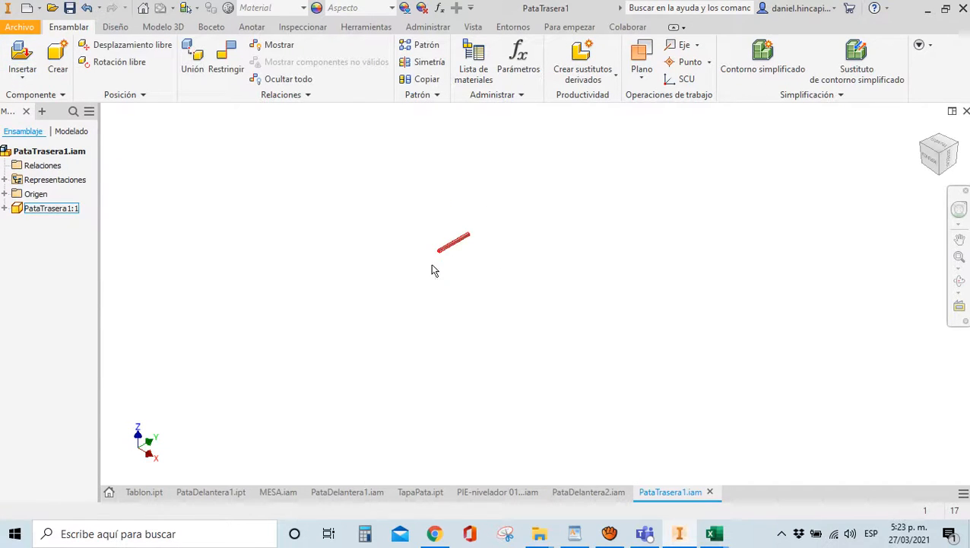
Constrain the leg to the assembly's XY plane, flipped to the other side
key(c)
scroll(441, 248, down, 6)
scroll(440, 267, down, 6)
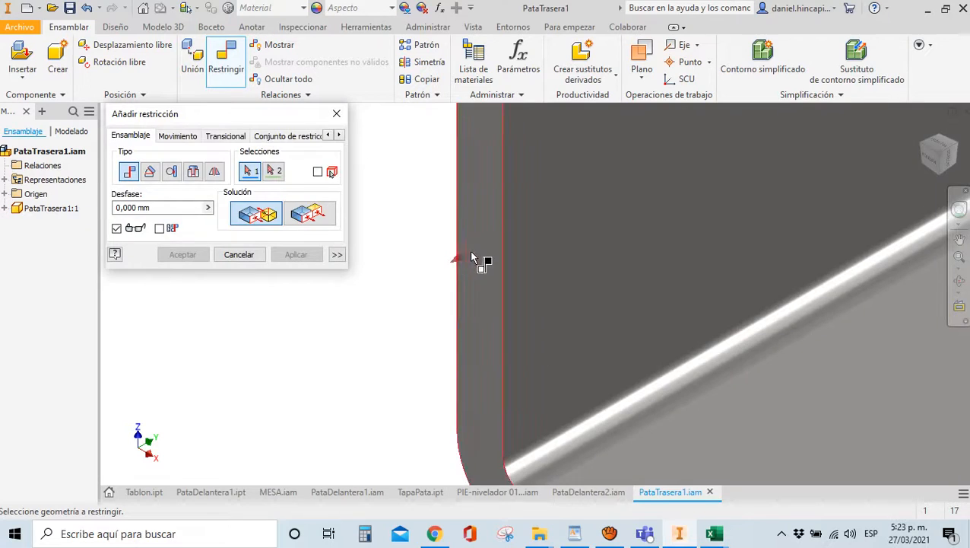
click(480, 263)
scroll(511, 291, up, 3)
scroll(512, 291, up, 3)
click(5, 194)
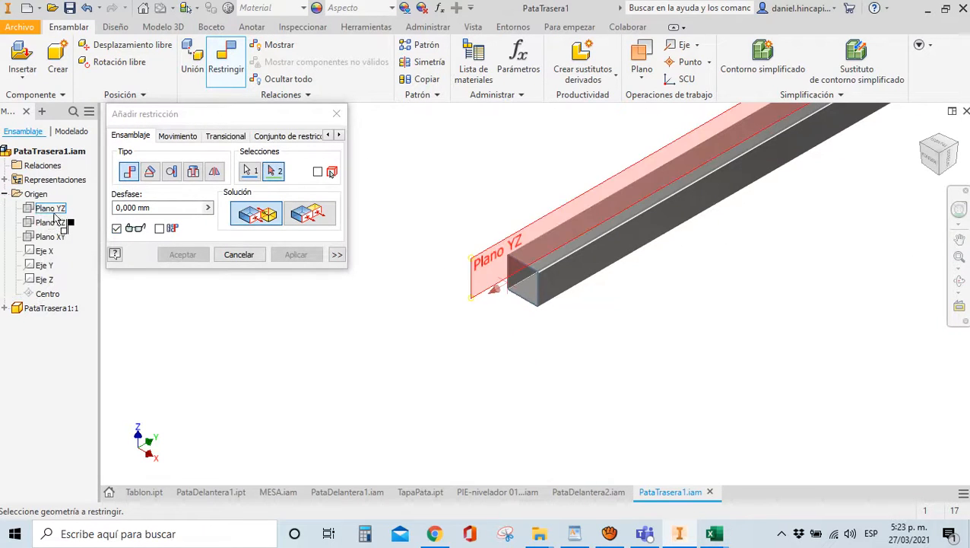
click(47, 238)
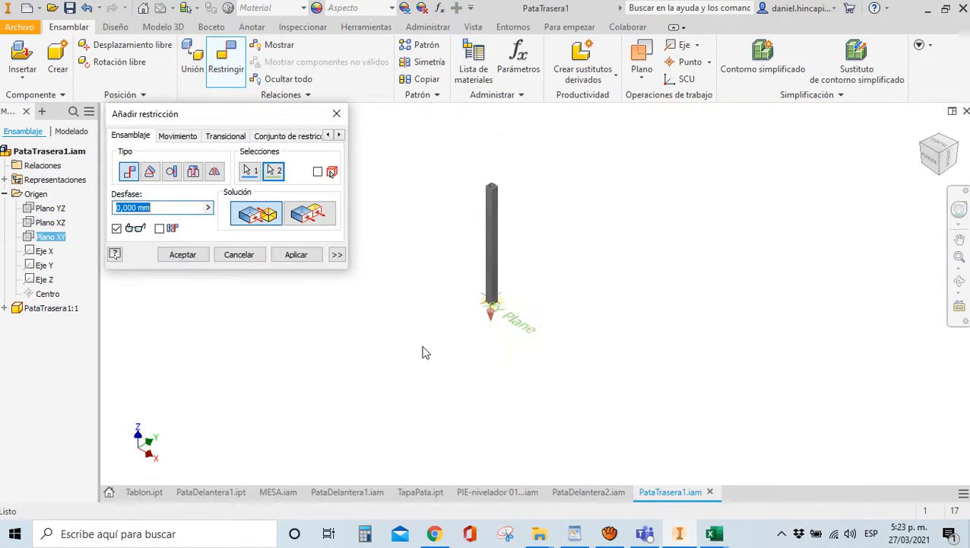
click(307, 215)
click(297, 255)
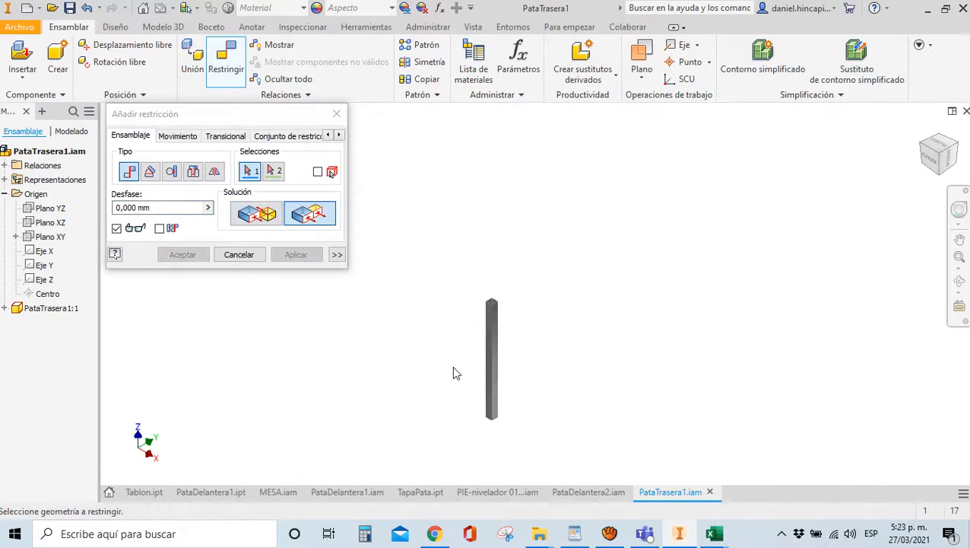
Mate the leg's origin planes to the assembly's XZ and YZ planes
click(48, 223)
click(5, 308)
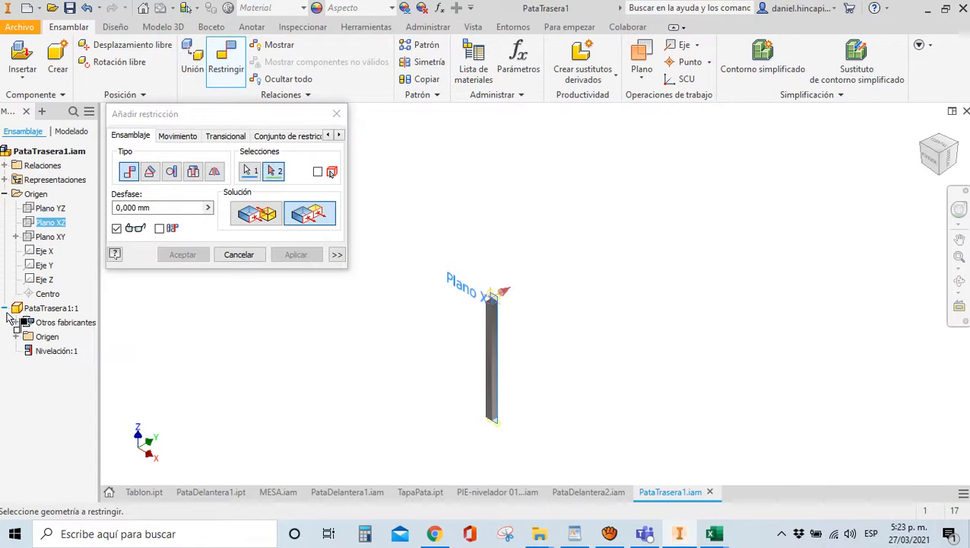
click(16, 337)
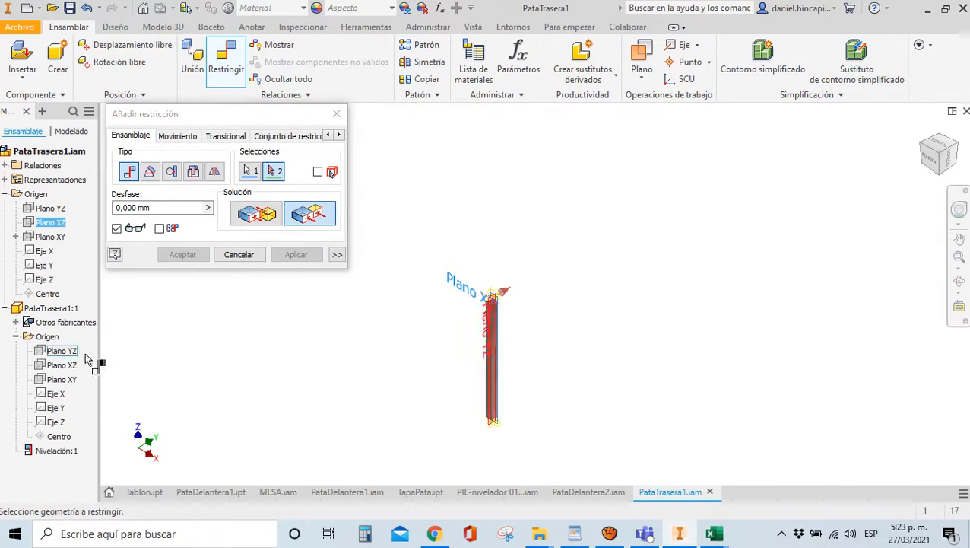
scroll(466, 331, down, 5)
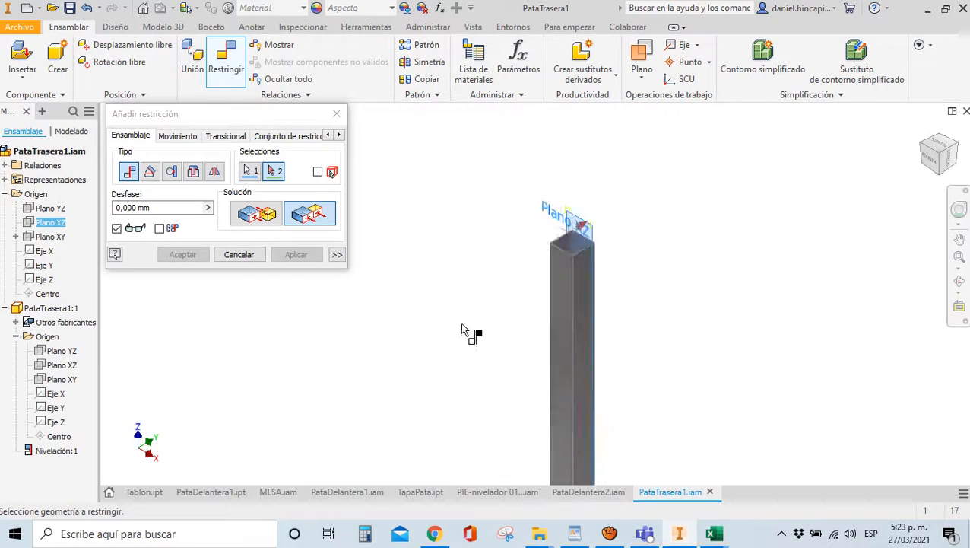
click(63, 381)
click(296, 254)
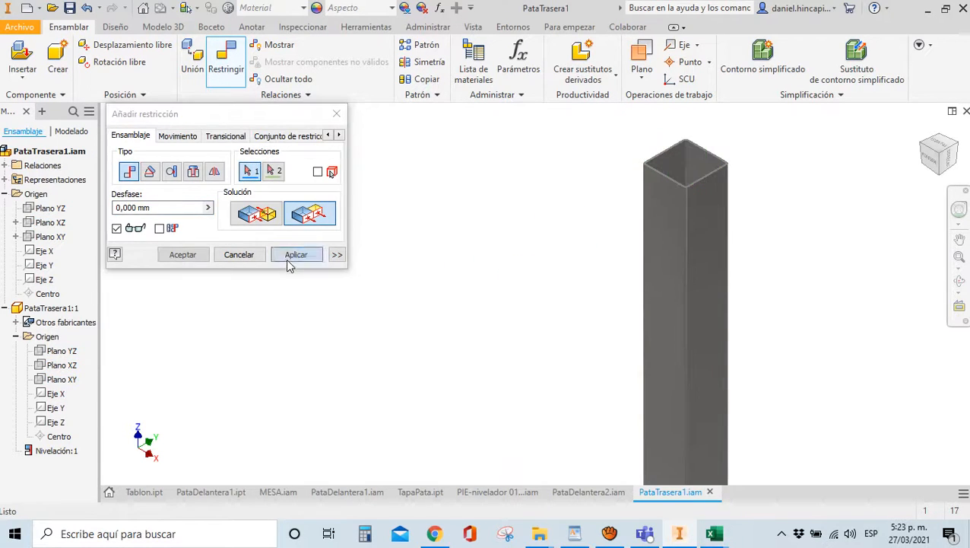
click(62, 352)
click(49, 209)
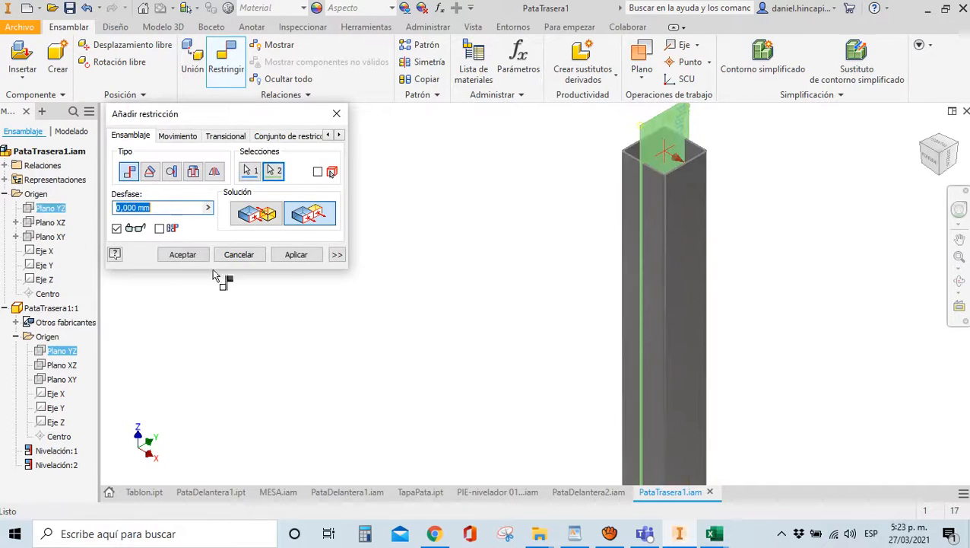
click(183, 254)
scroll(563, 384, down, 3)
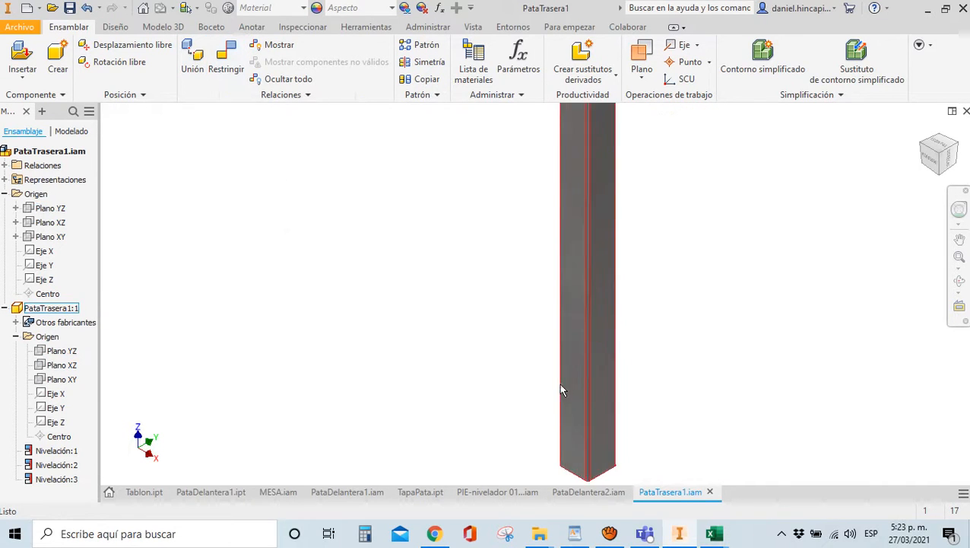
Insert the PIE-nivelador leveling foot beside the rear leg
text(p)
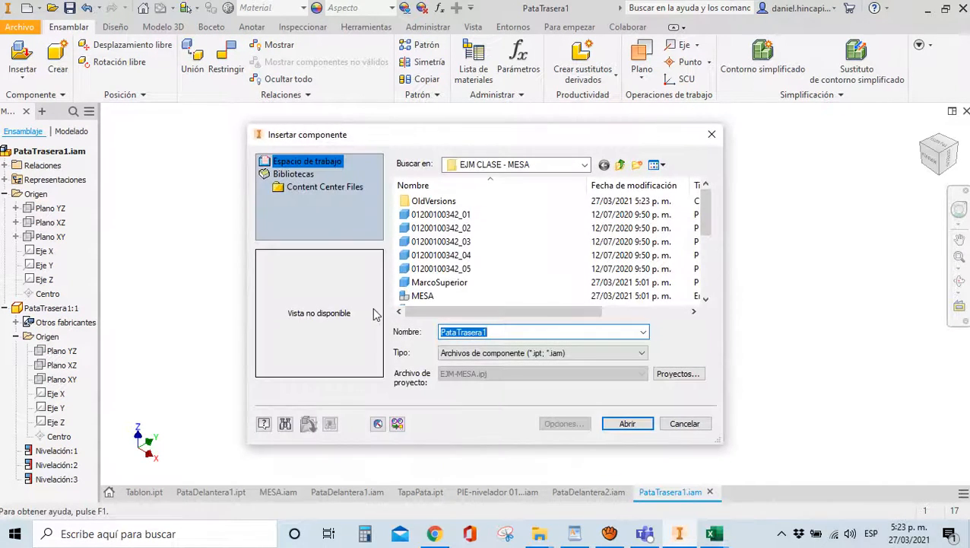
text(P)
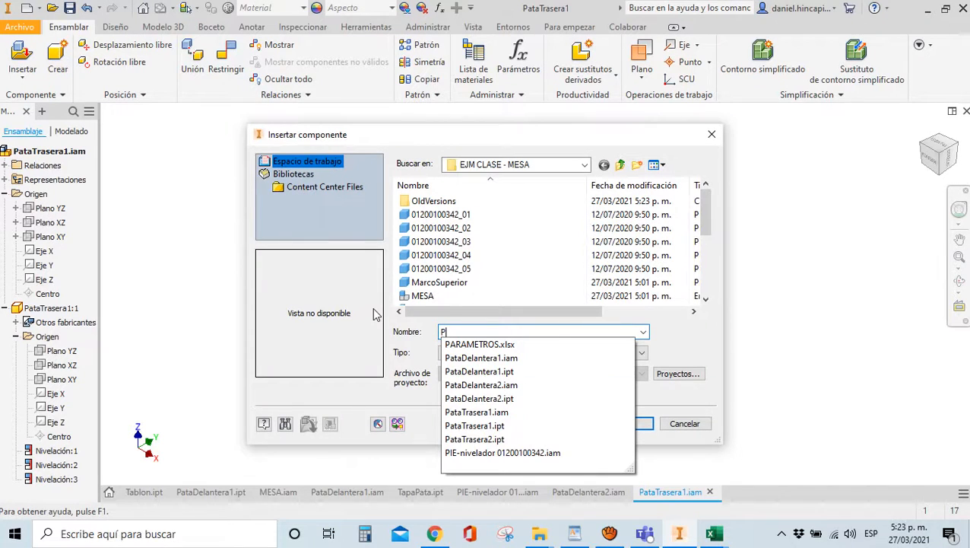
click(503, 453)
click(628, 424)
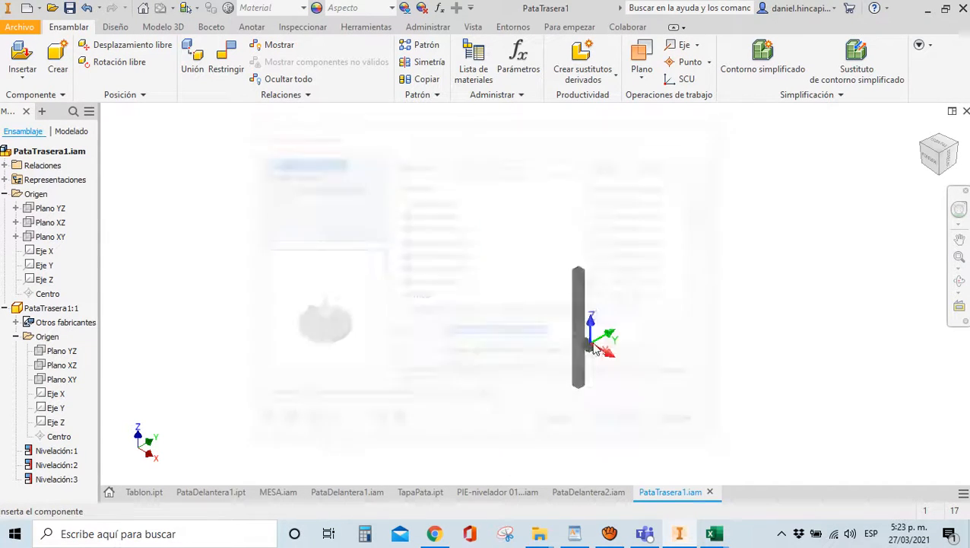
click(601, 238)
click(923, 169)
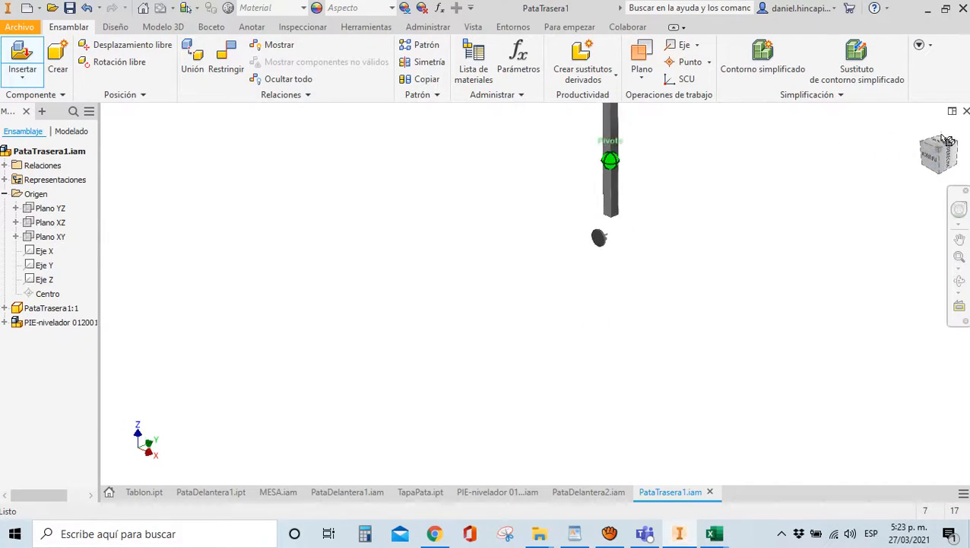
key(Escape)
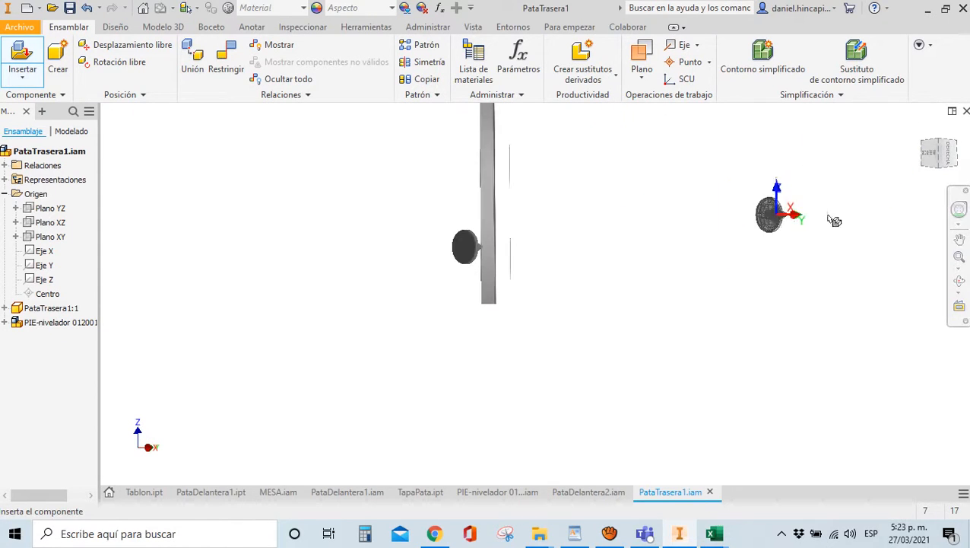
key(Escape)
drag(935, 152, 903, 195)
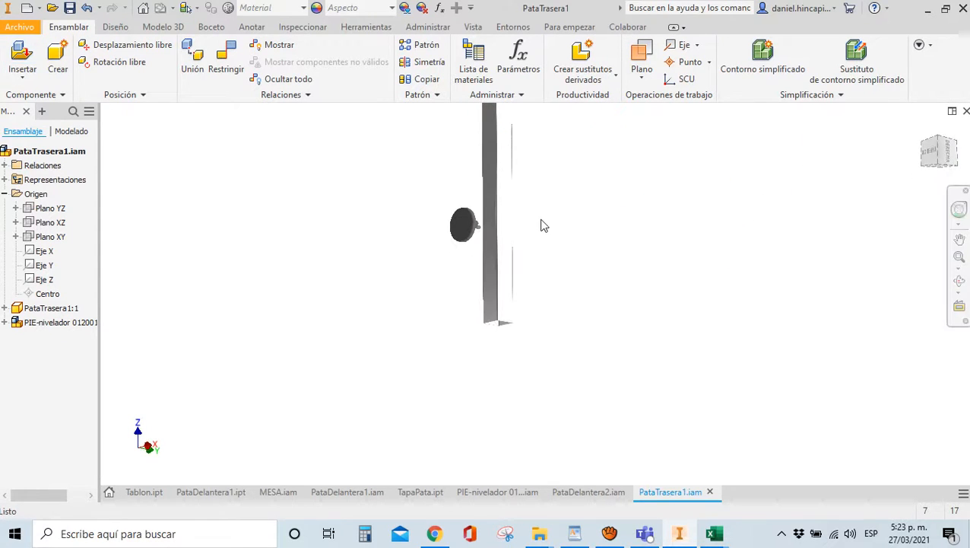
Try constraining the foot's disc face to the leg's bottom edge, then cancel it
key(c)
scroll(441, 231, up, 3)
scroll(447, 231, up, 2)
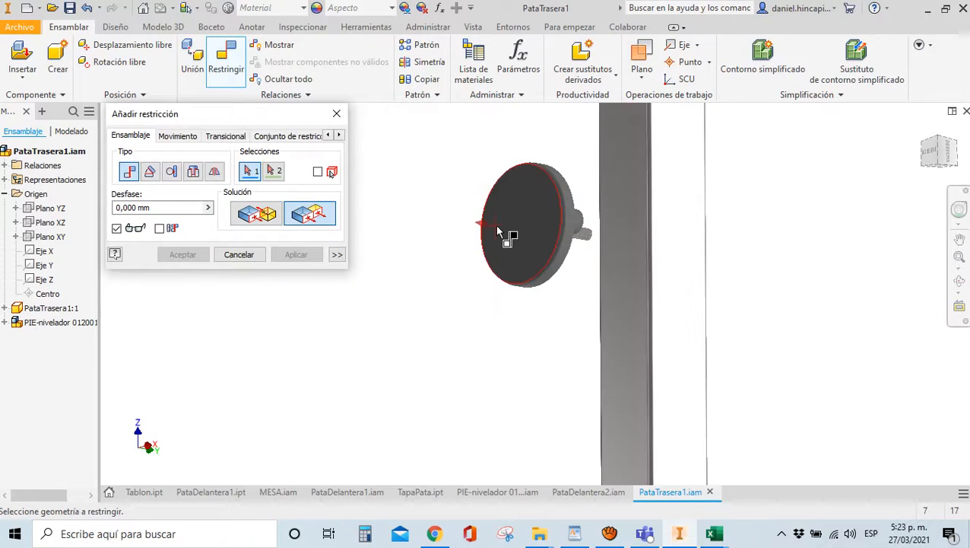
click(499, 232)
scroll(383, 164, down, 3)
scroll(662, 374, up, 5)
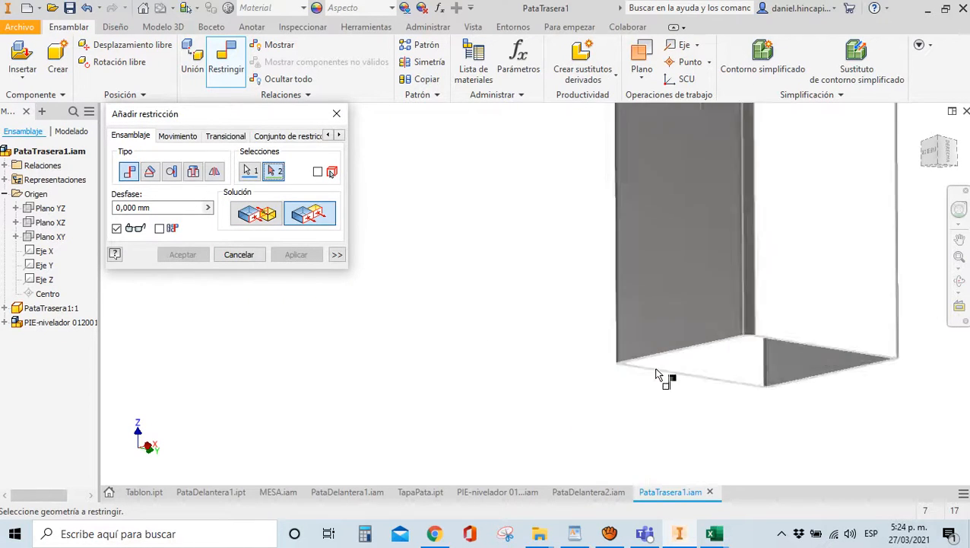
click(456, 332)
key(Return)
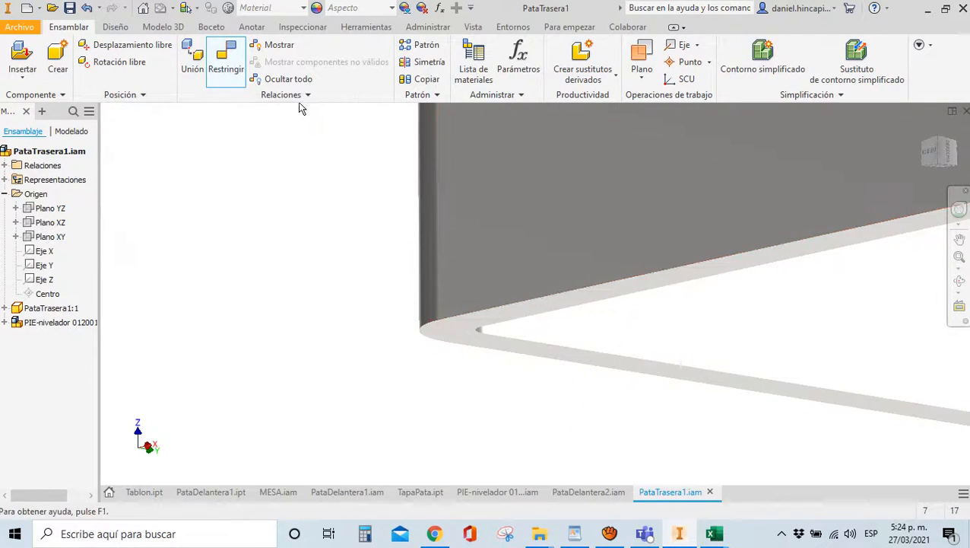
Link the PARAMETROS spreadsheet in the assembly's parameters table
click(405, 28)
click(258, 63)
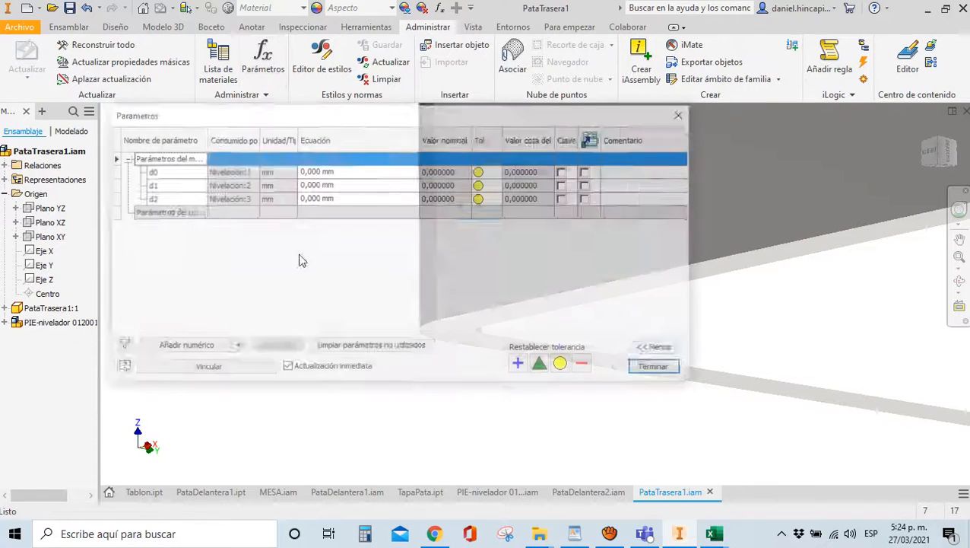
click(207, 369)
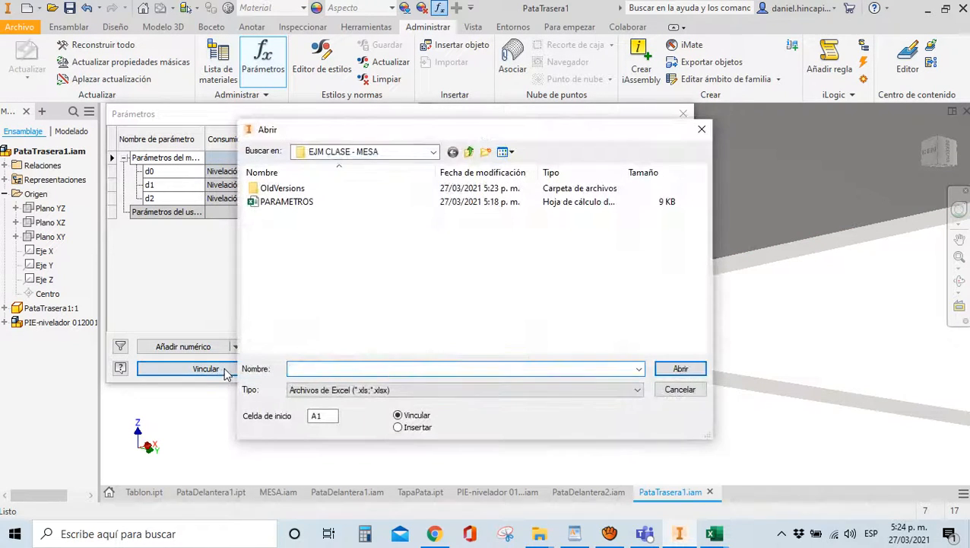
click(289, 201)
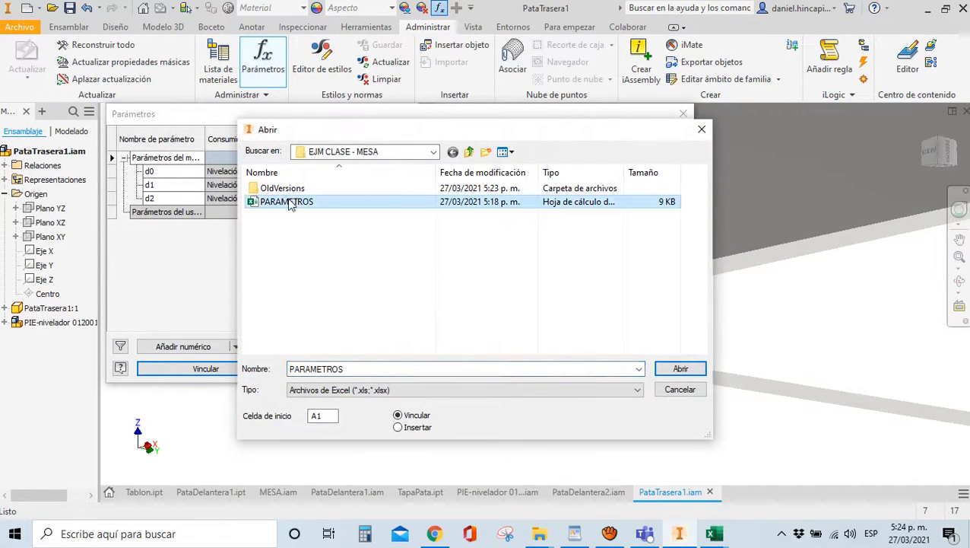
double_click(290, 202)
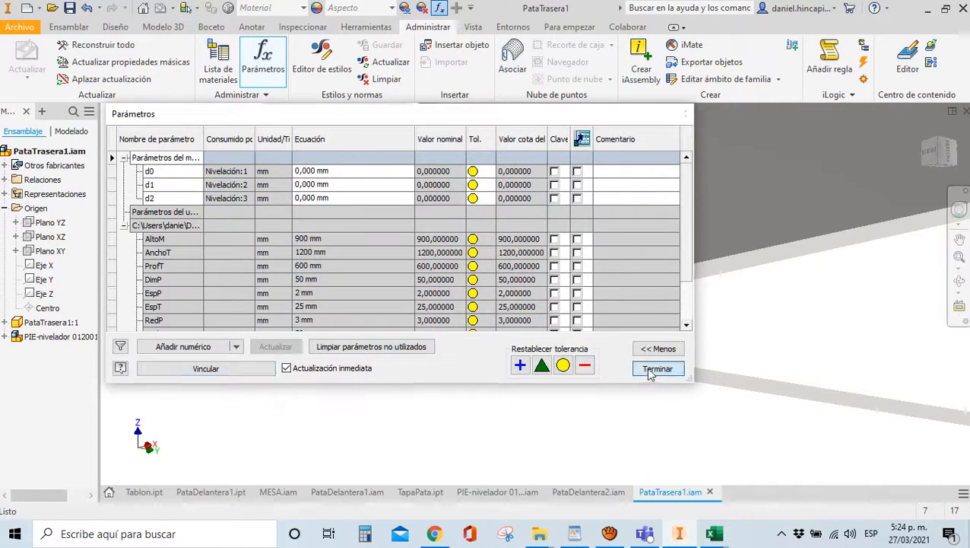
click(657, 369)
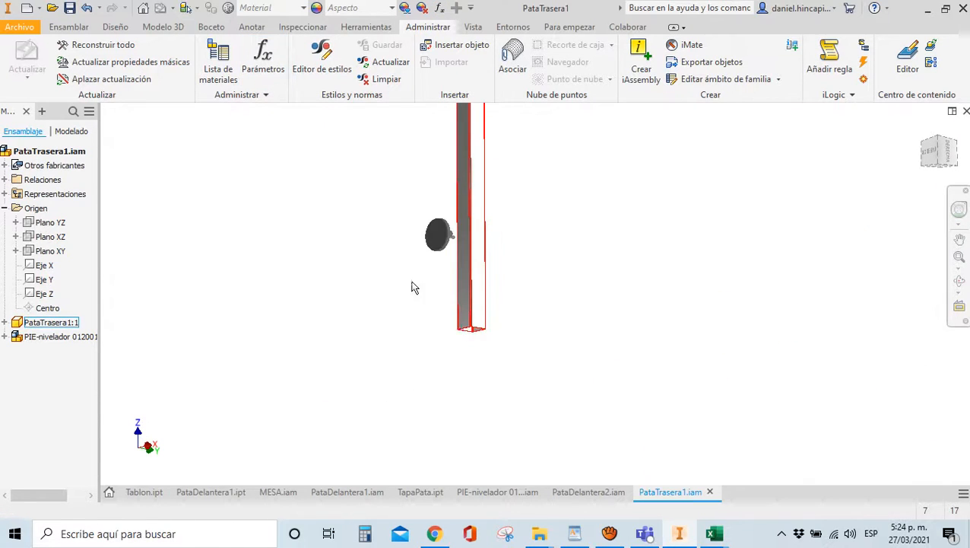
Begin a constraint selecting the foot's disc face and the leg's bottom edge
key(c)
scroll(440, 242, up, 3)
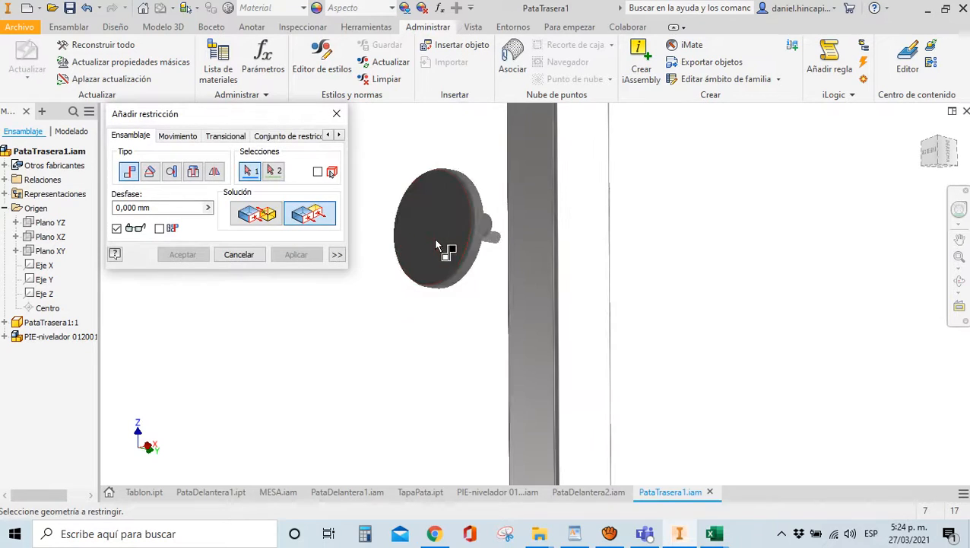
click(447, 244)
scroll(447, 244, down, 3)
scroll(444, 320, up, 4)
scroll(457, 319, up, 2)
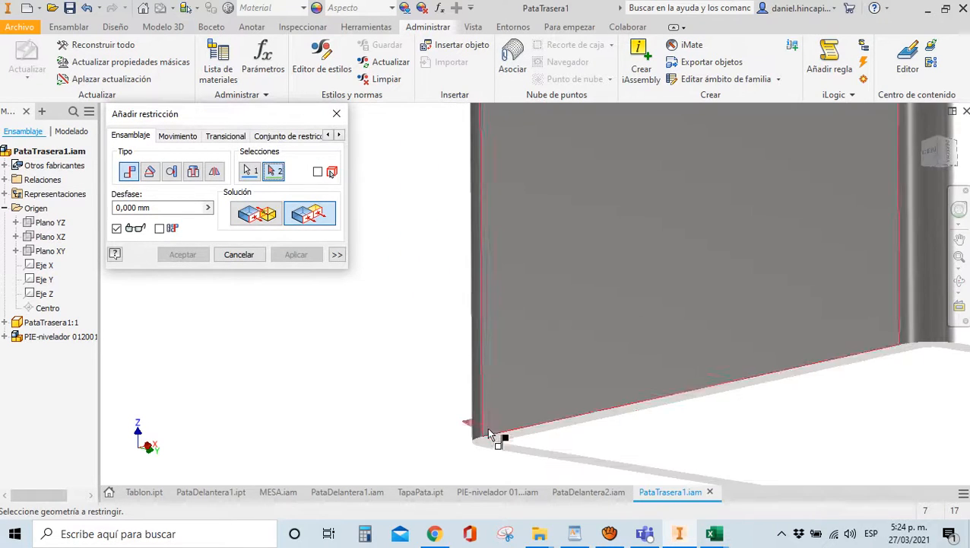
click(494, 450)
scroll(458, 368, down, 4)
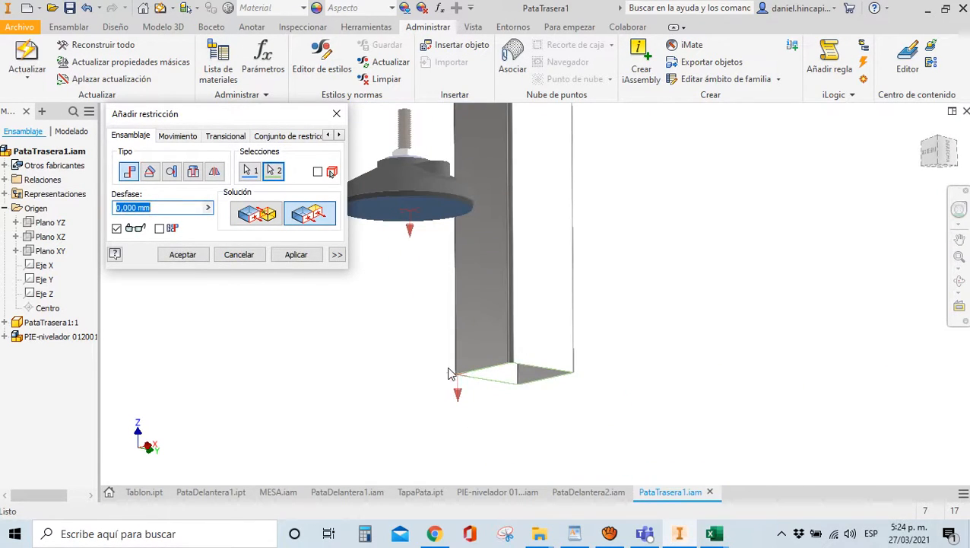
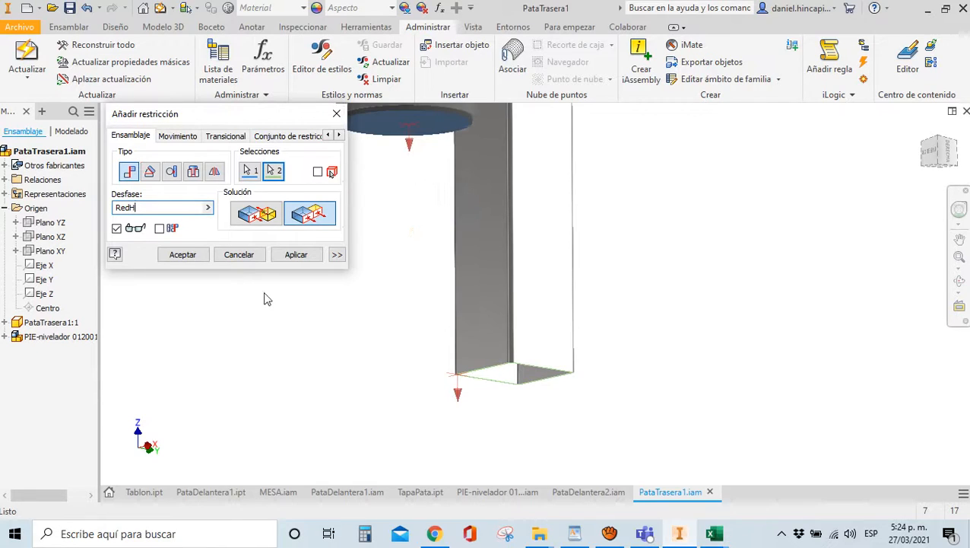
Set the foot-to-tube mate offset to -RedH and apply the constraint
text(-)
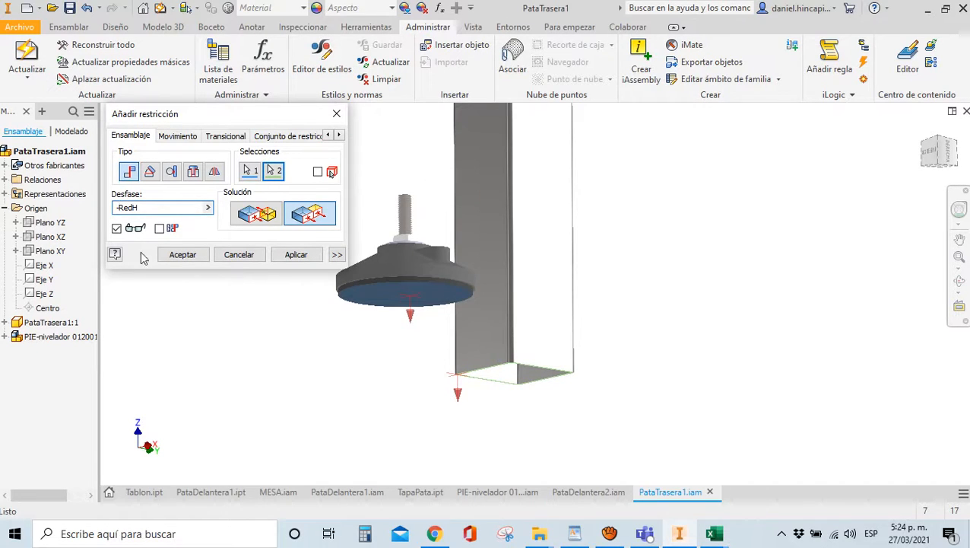
click(183, 254)
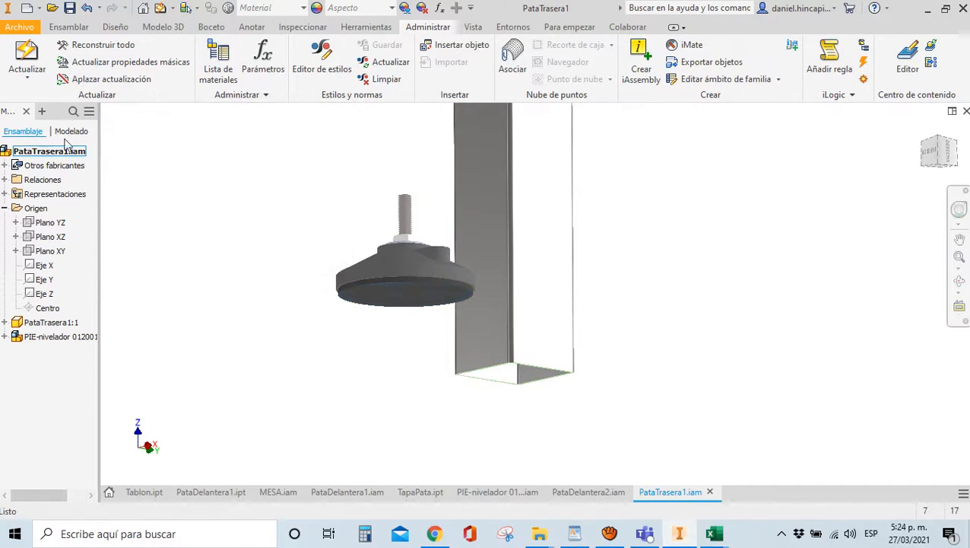
click(79, 28)
Insert the TapaPata.ipt plate into the assembly
click(22, 57)
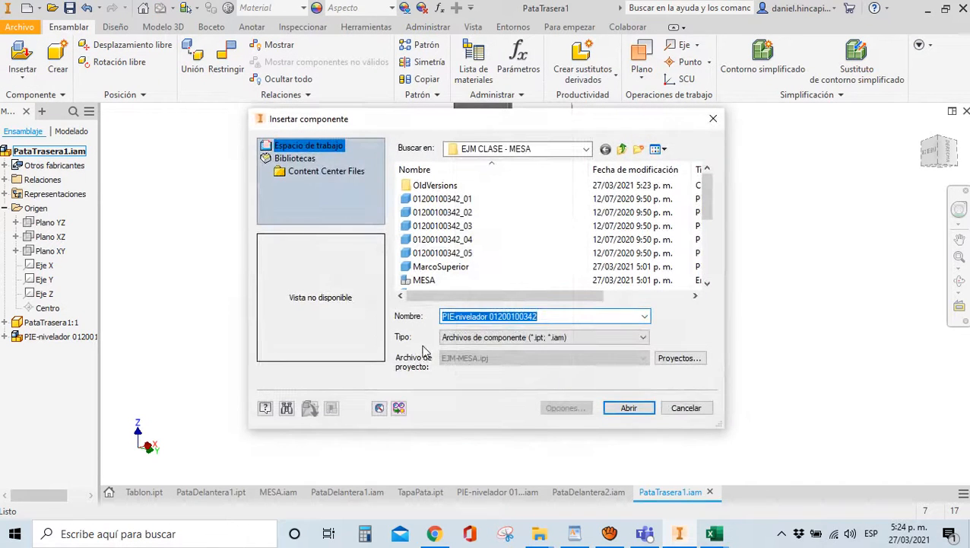
text(Ta)
click(479, 342)
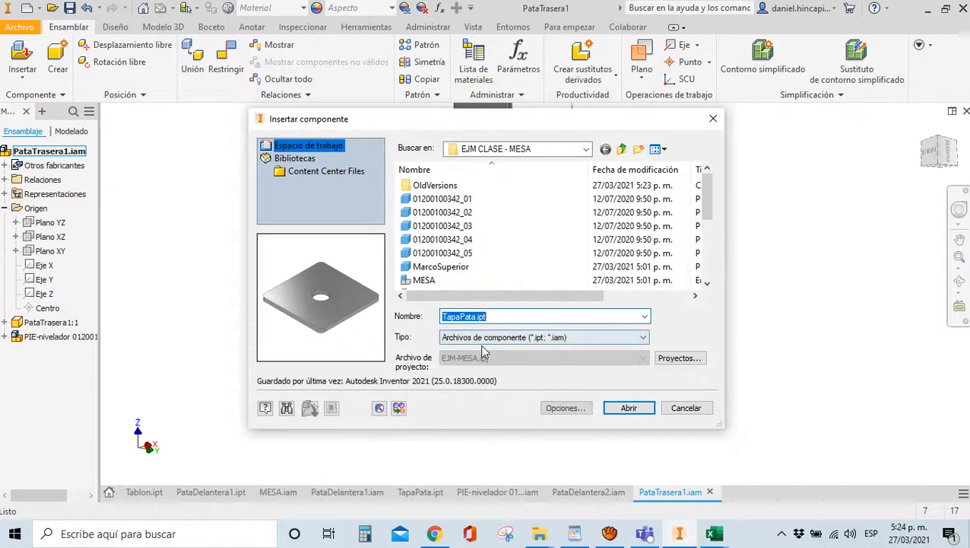
click(628, 408)
Mate the TapaPata plate's face to the tube face
key(c)
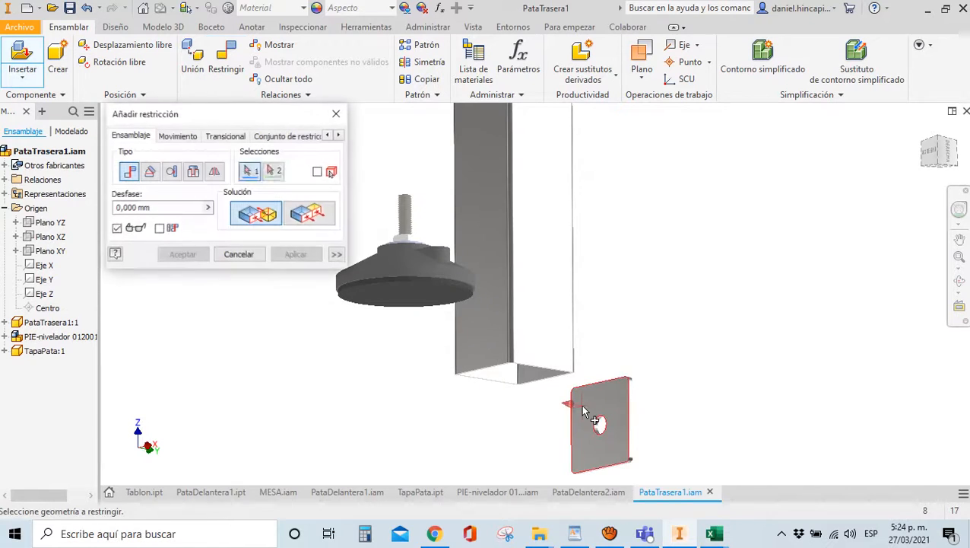
click(585, 406)
scroll(520, 371, up, 5)
scroll(426, 333, up, 3)
click(426, 332)
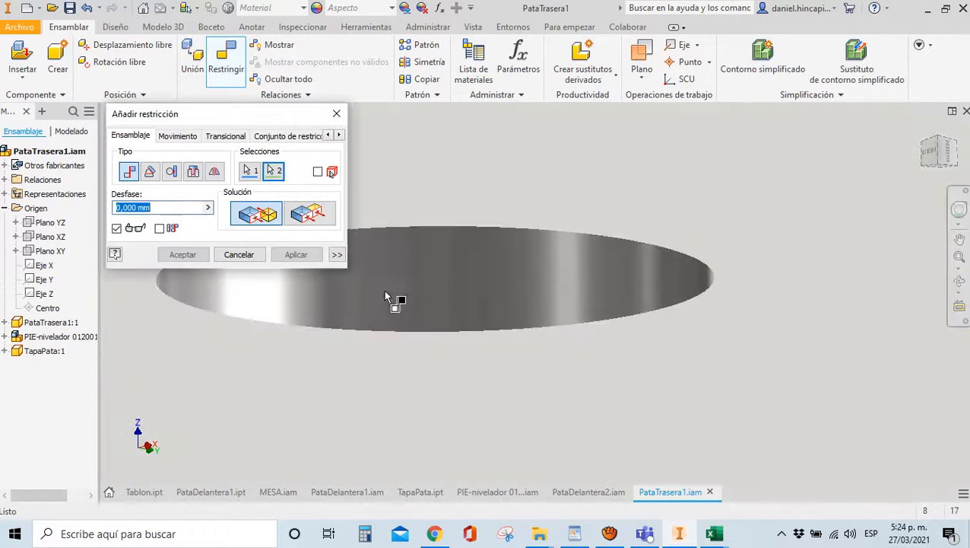
click(298, 254)
Constrain the plate to the tube's inner face and make it flush with the tube wall
click(445, 299)
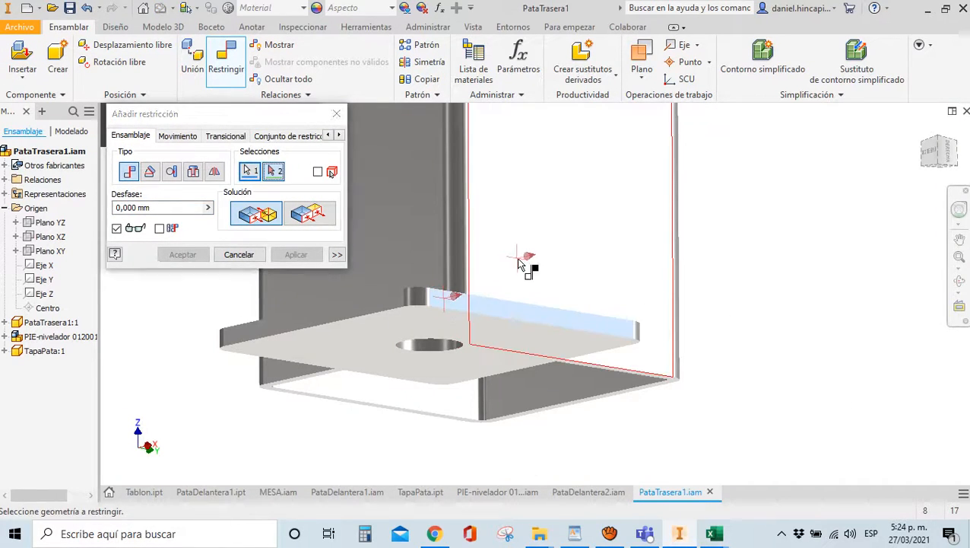
click(519, 258)
click(319, 253)
click(369, 313)
click(369, 281)
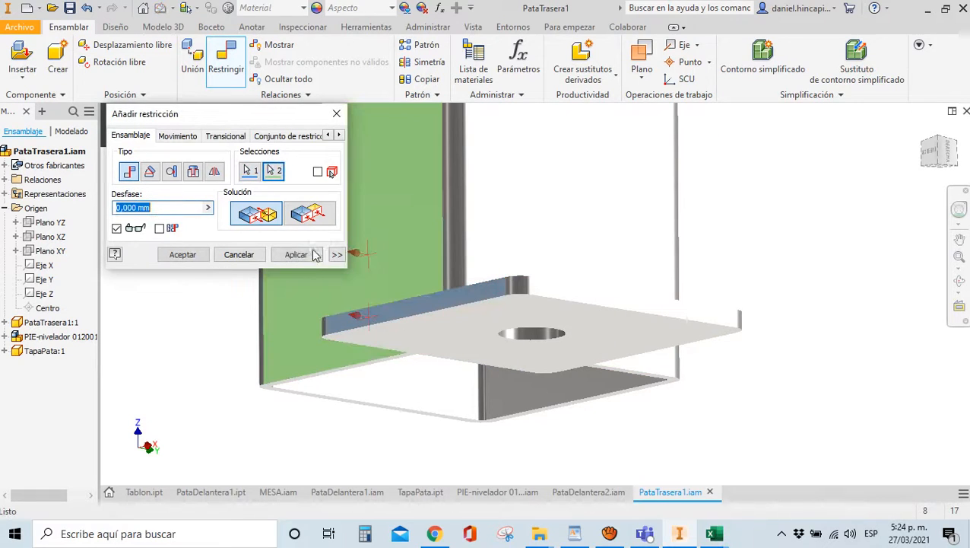
click(307, 223)
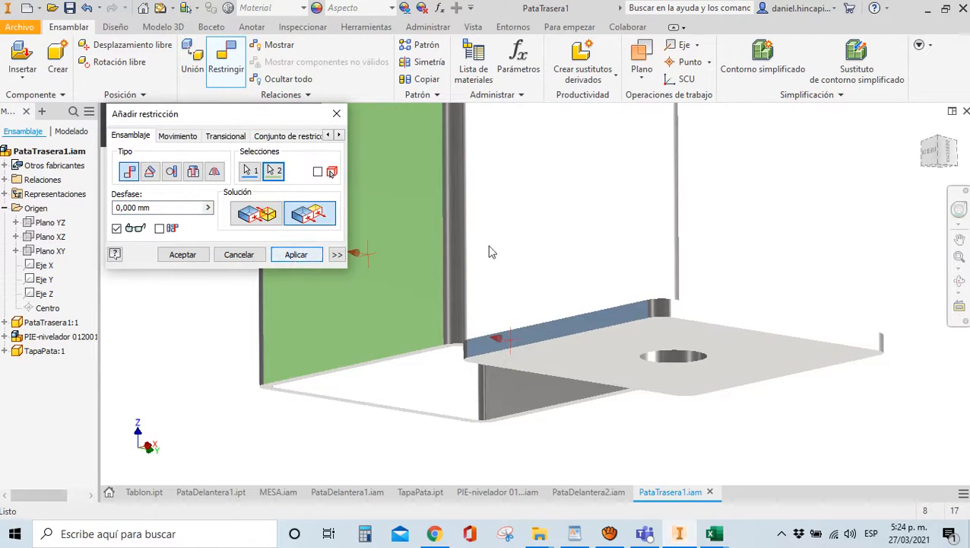
click(182, 255)
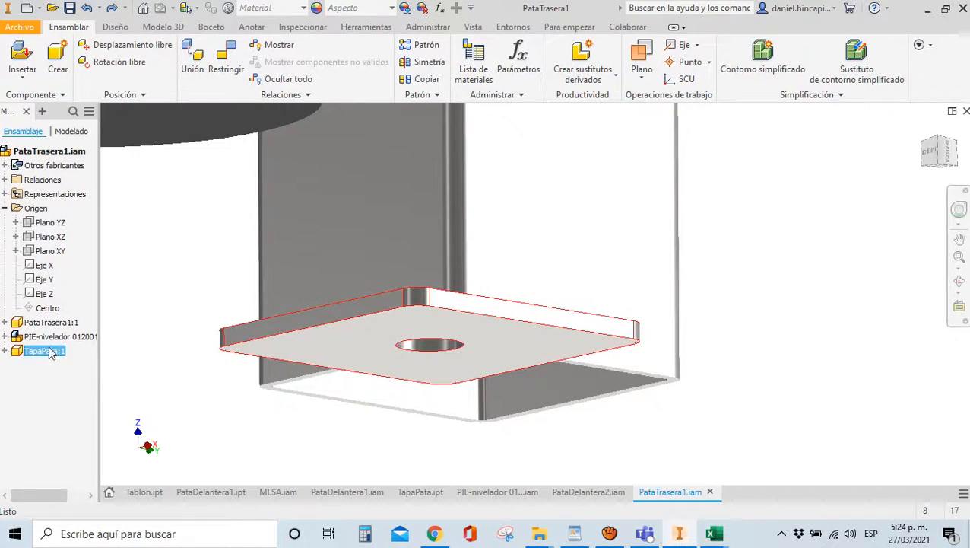
Tie two of the plate's edge faces to the tube's back wall with constraints
click(292, 347)
click(5, 350)
key(Escape)
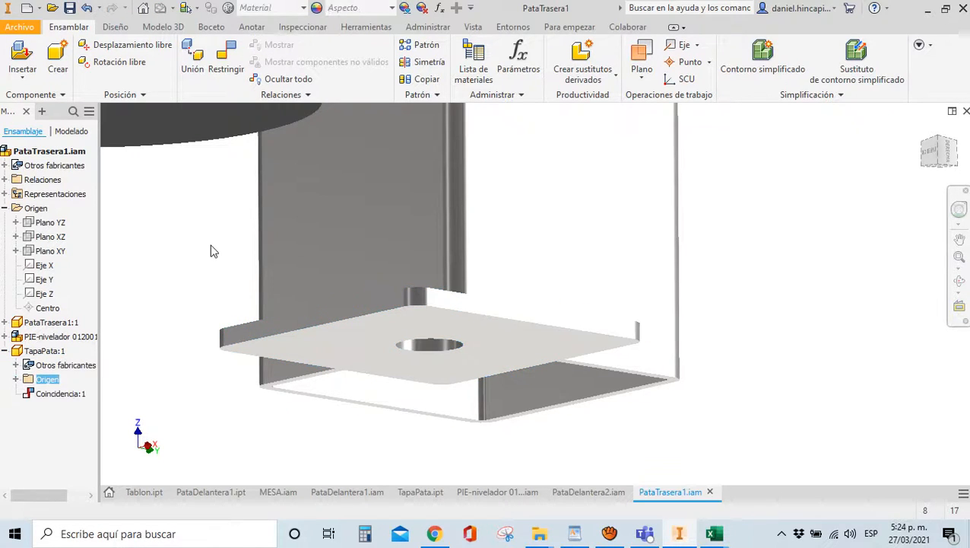
key(c)
click(488, 319)
click(513, 245)
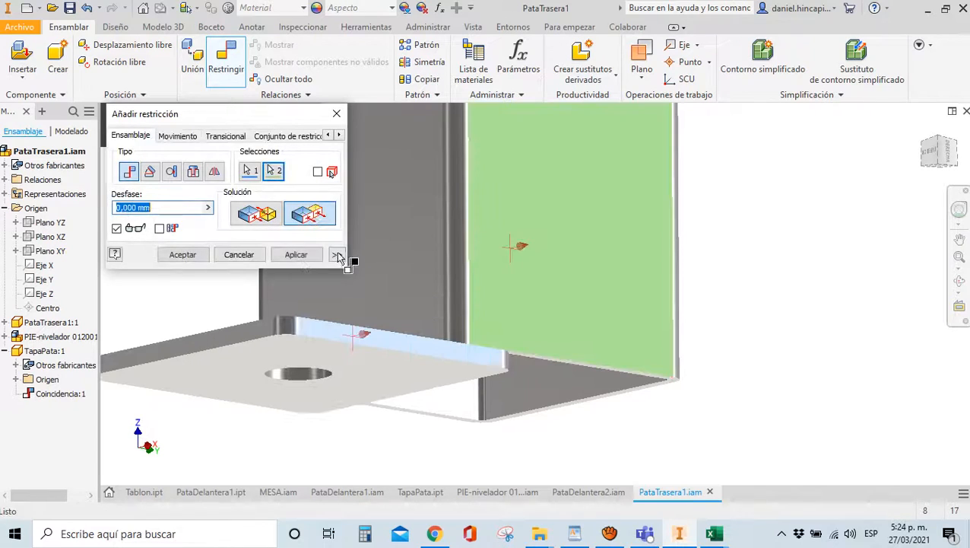
click(296, 254)
click(262, 340)
click(379, 281)
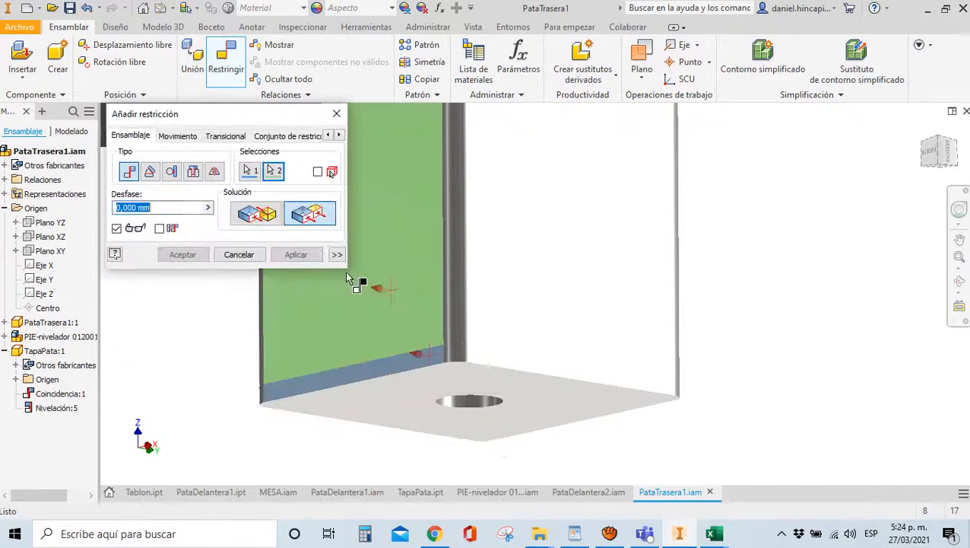
key(Return)
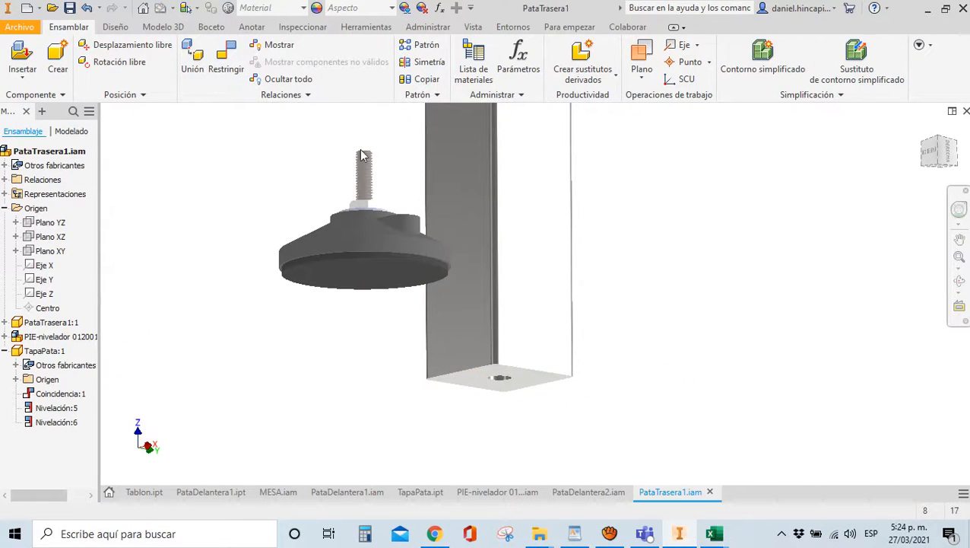
Center the plate's hole on the leveling foot's stud
key(c)
click(383, 249)
scroll(502, 404, down, 5)
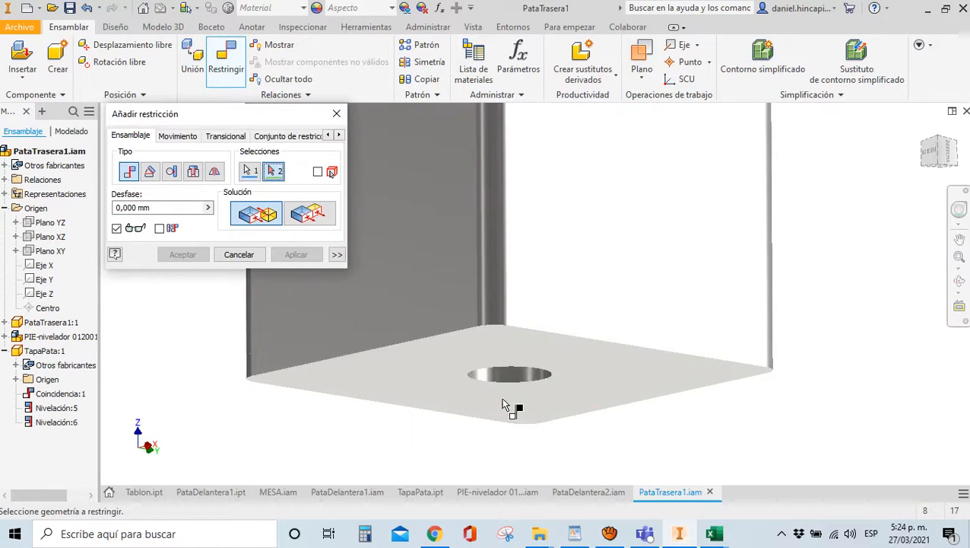
click(500, 378)
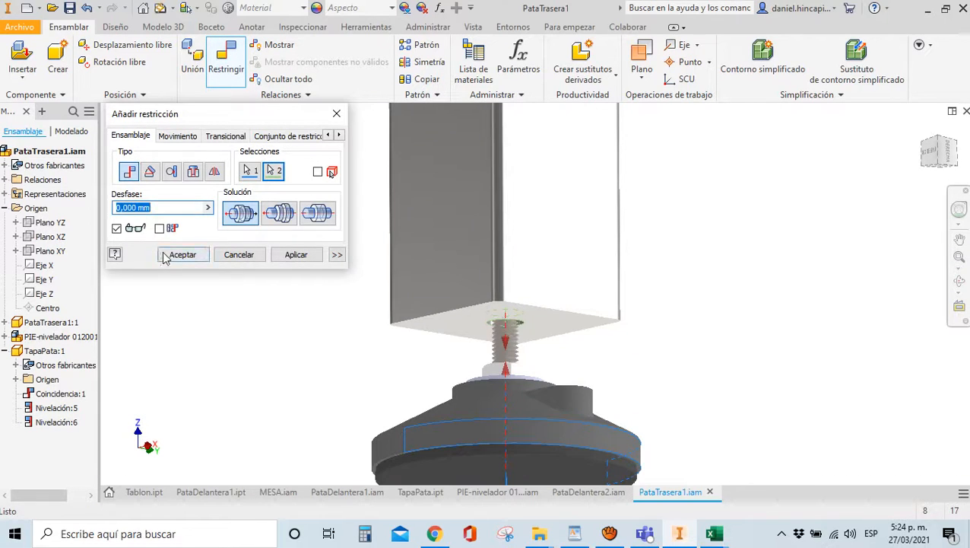
click(181, 254)
Hide the PataTrasera1:1 leg tube and open Content Center for a standard part
click(530, 249)
right_click(530, 249)
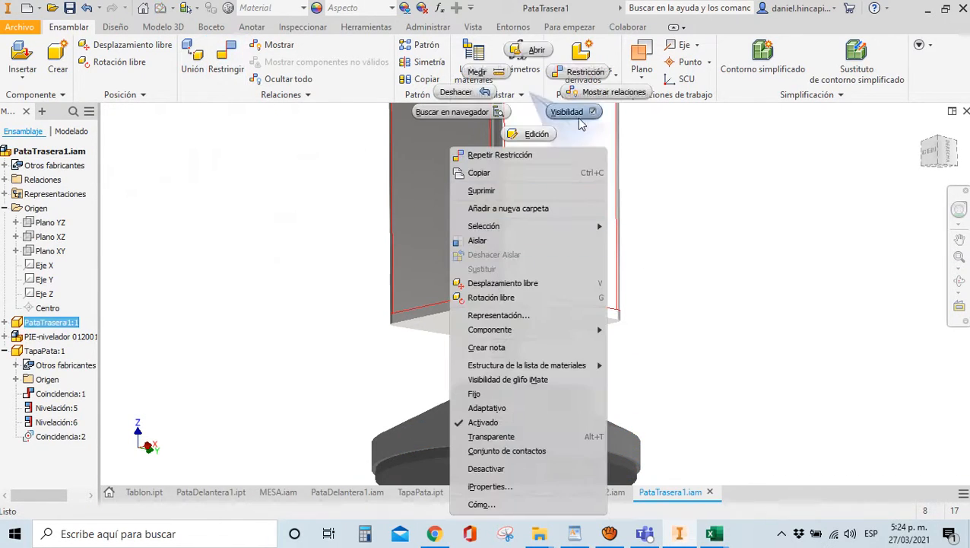
click(580, 120)
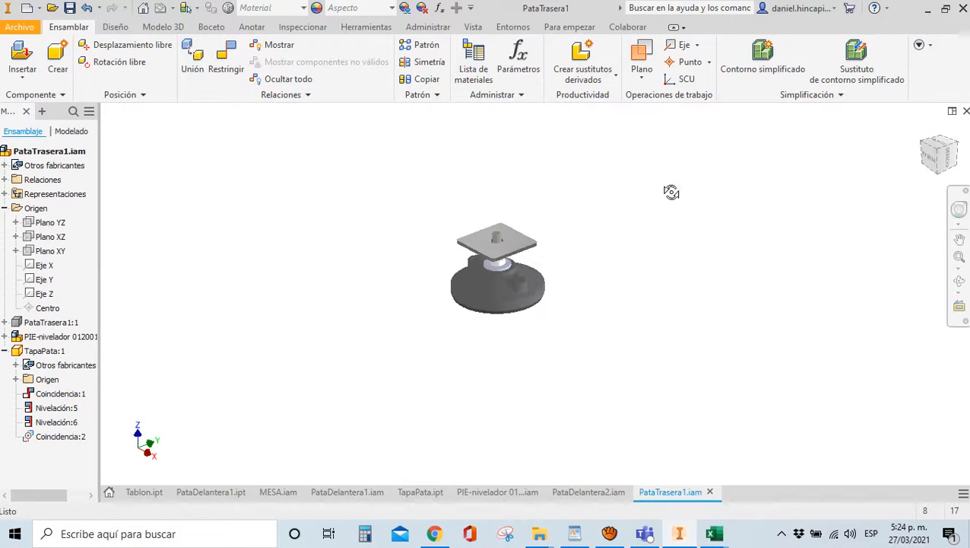
key(Home)
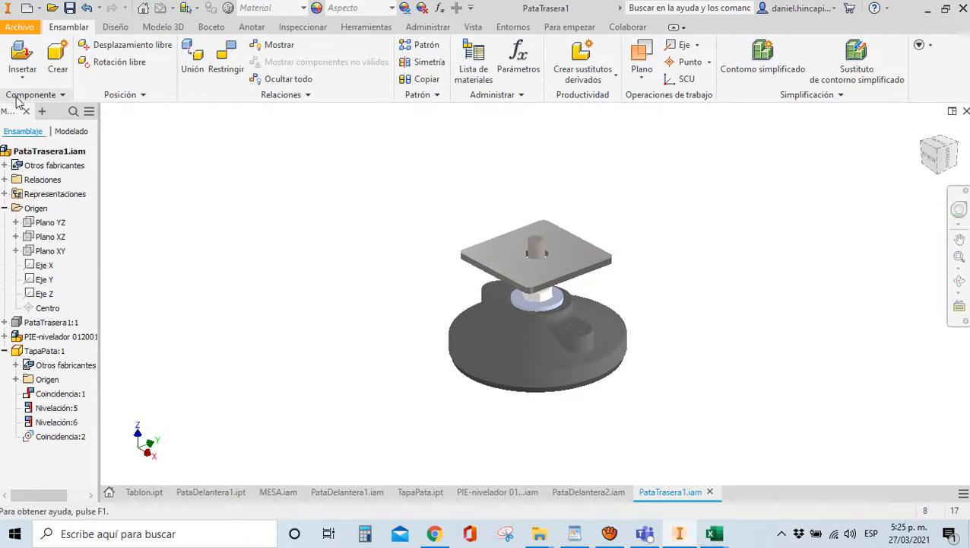
click(22, 74)
click(135, 164)
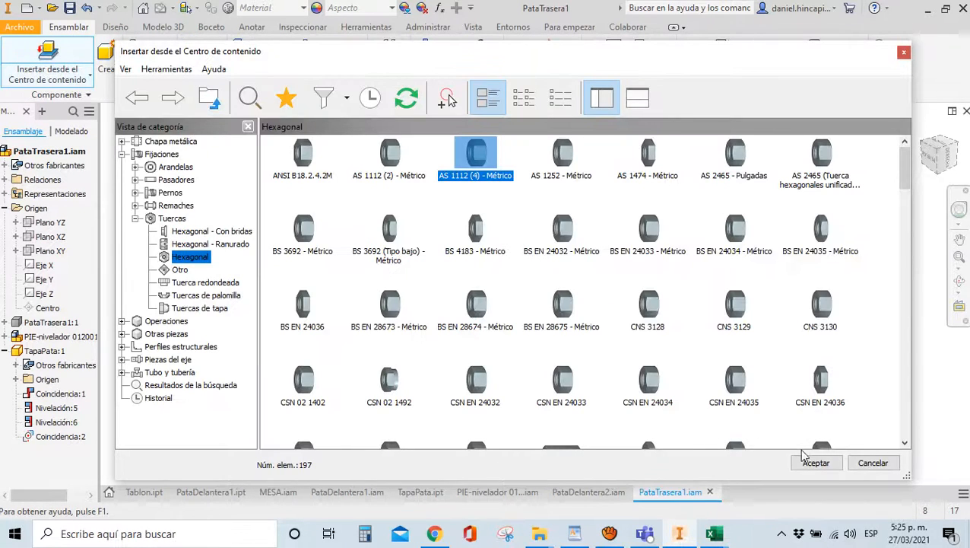
Place an AS 1112 (4) M8 hex nut from Content Center
click(816, 463)
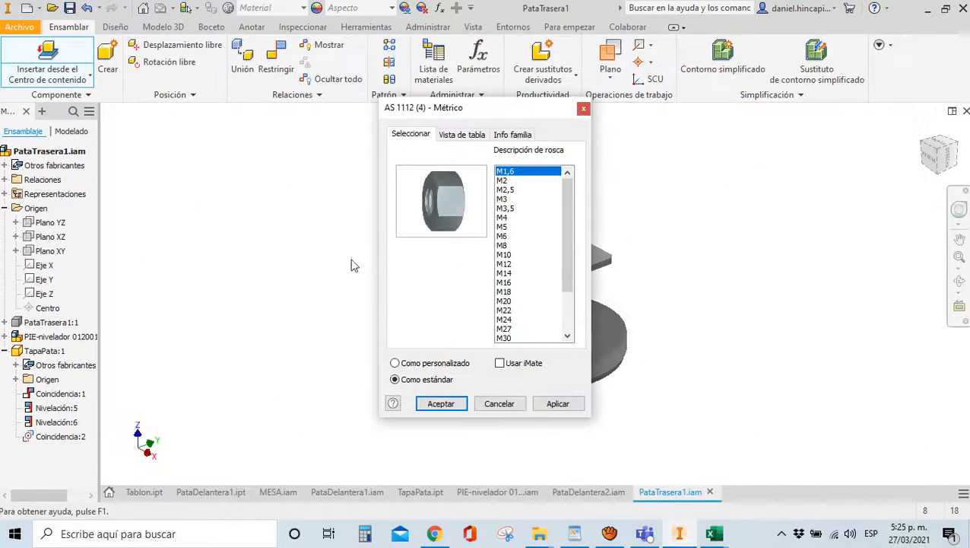
click(506, 245)
click(450, 403)
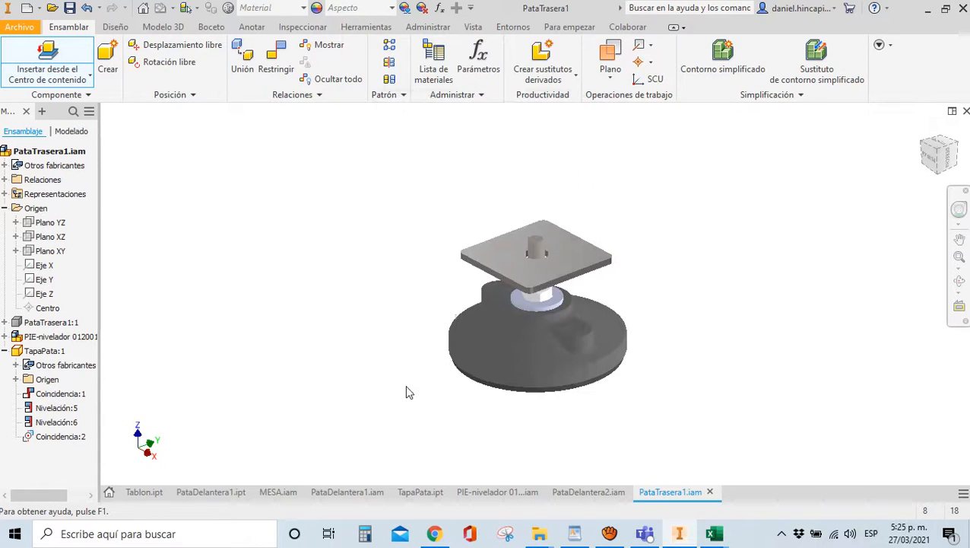
click(370, 246)
key(Escape)
Seat the M8 nut on the plate's top face and align it with the stud
scroll(368, 252, down, 8)
key(c)
click(364, 297)
scroll(363, 297, up, 8)
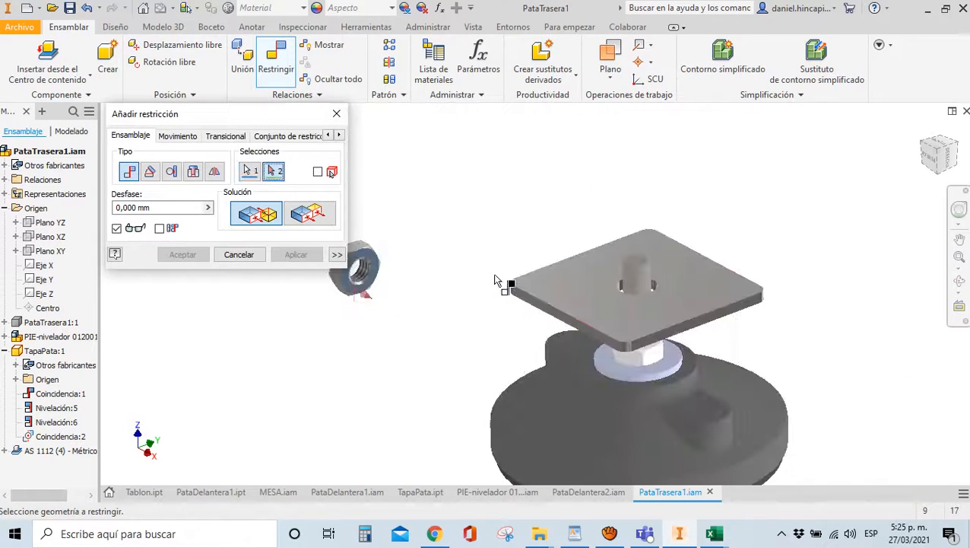
click(605, 289)
scroll(616, 278, down, 5)
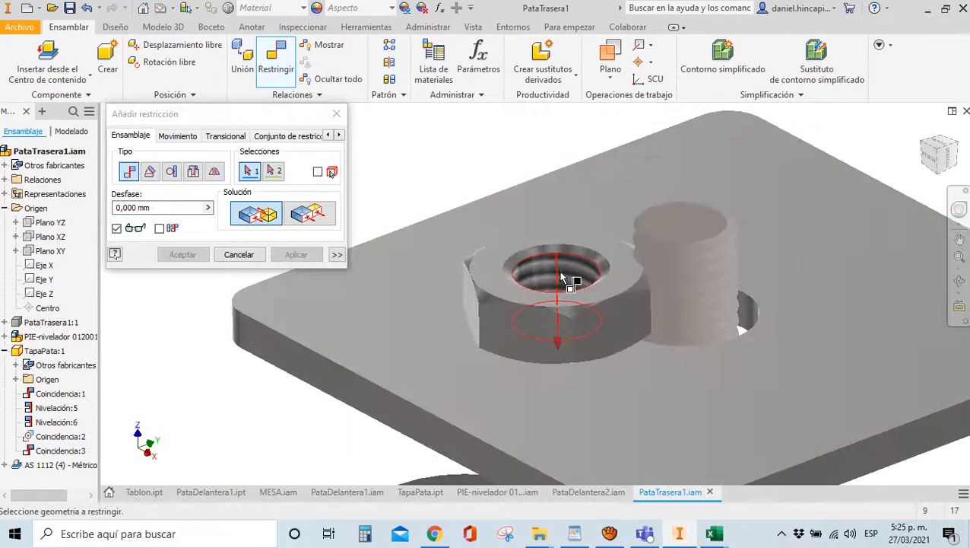
click(567, 276)
click(749, 319)
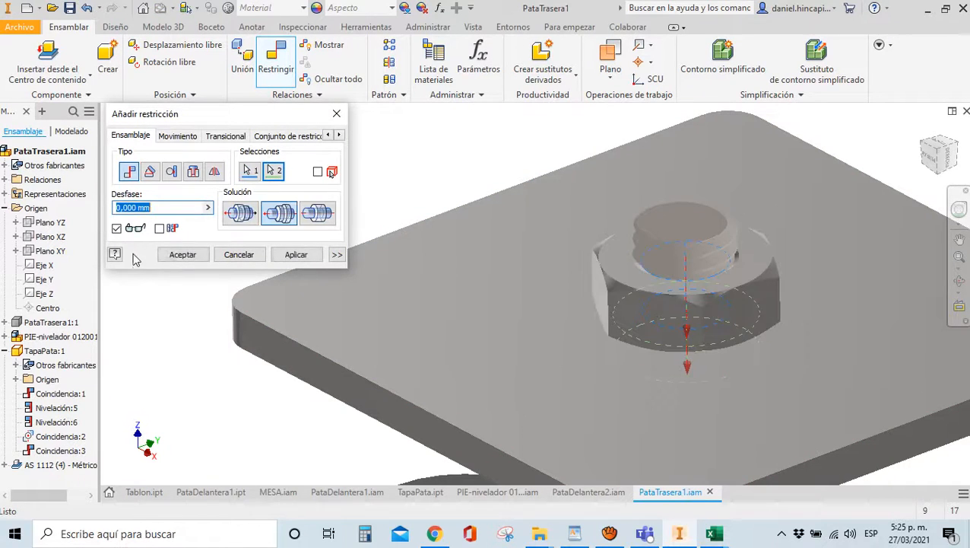
click(182, 254)
Show the PataTrasera1:1 leg tube again and save the assembly with its changed files
key(F6)
right_click(68, 322)
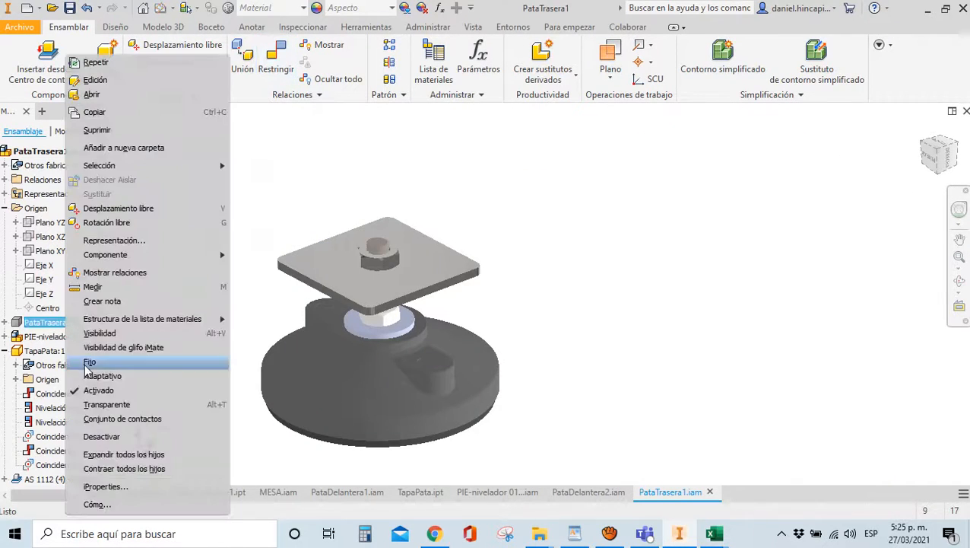
click(101, 338)
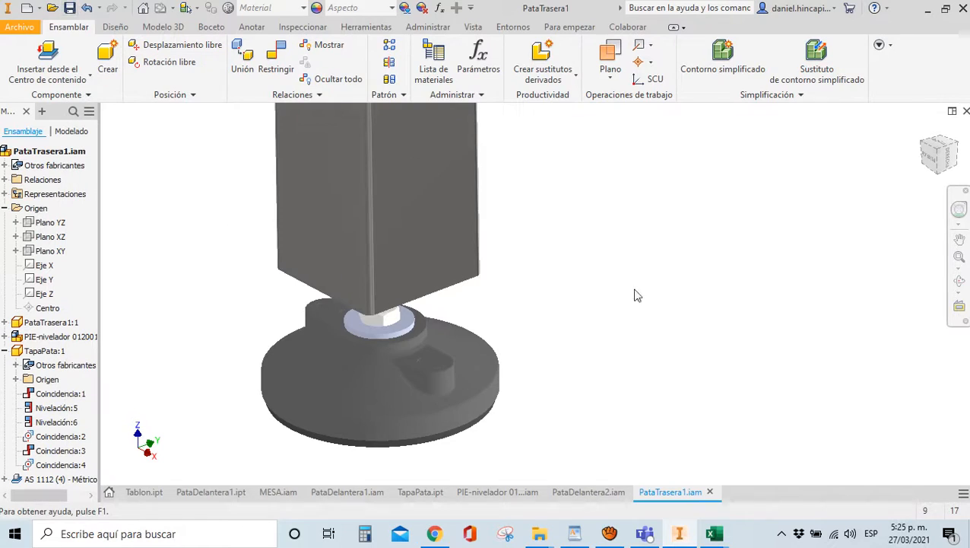
key(ctrl+s)
click(613, 154)
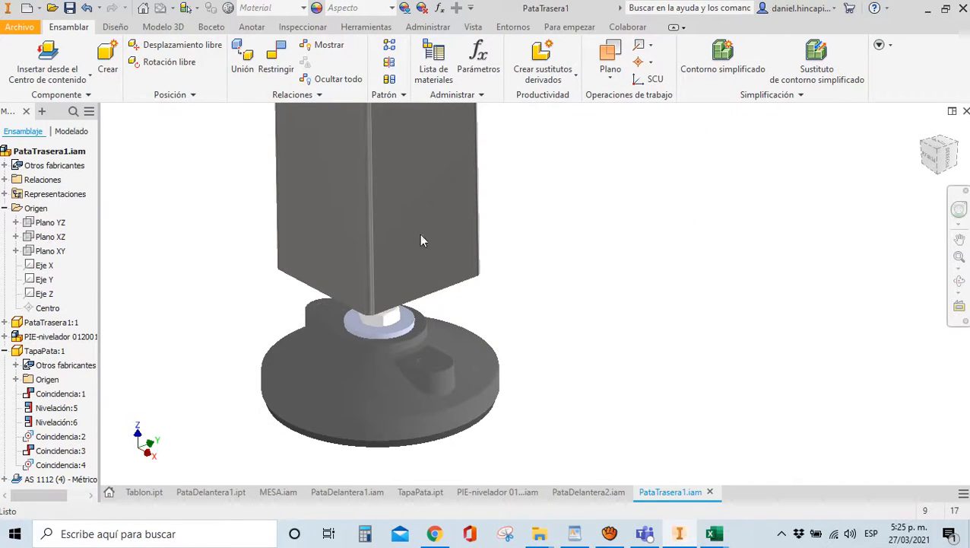
click(25, 9)
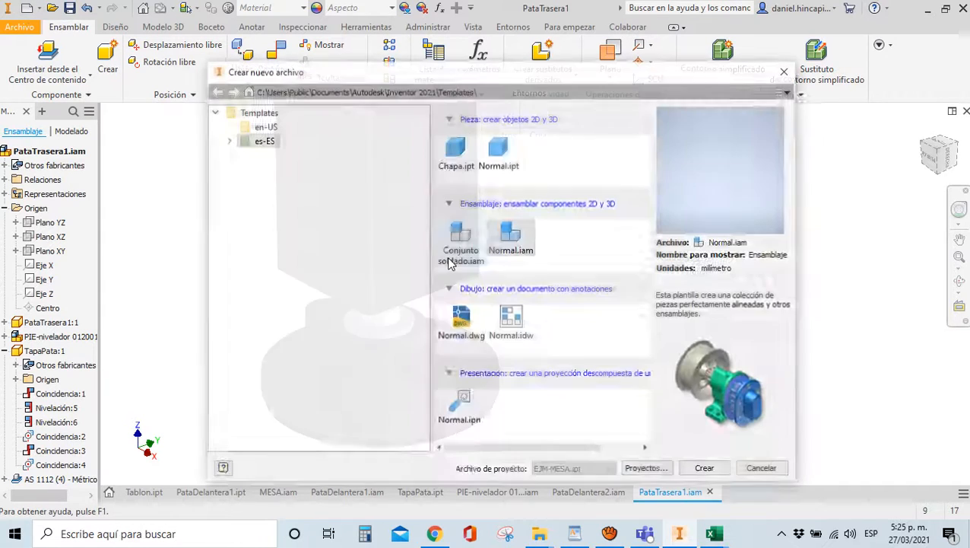
Create a new assembly from Normal.iam and place one PataTrasera2.ipt tube
click(706, 469)
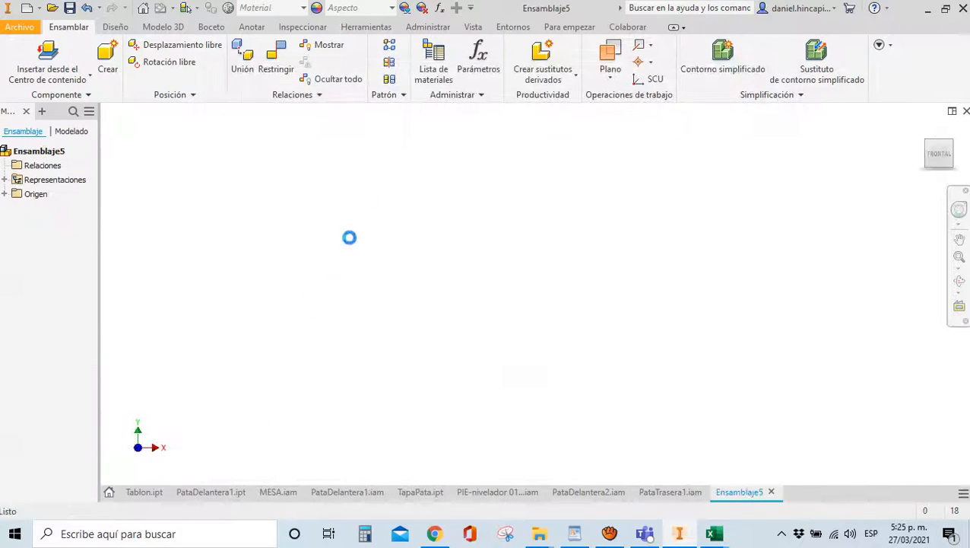
click(921, 130)
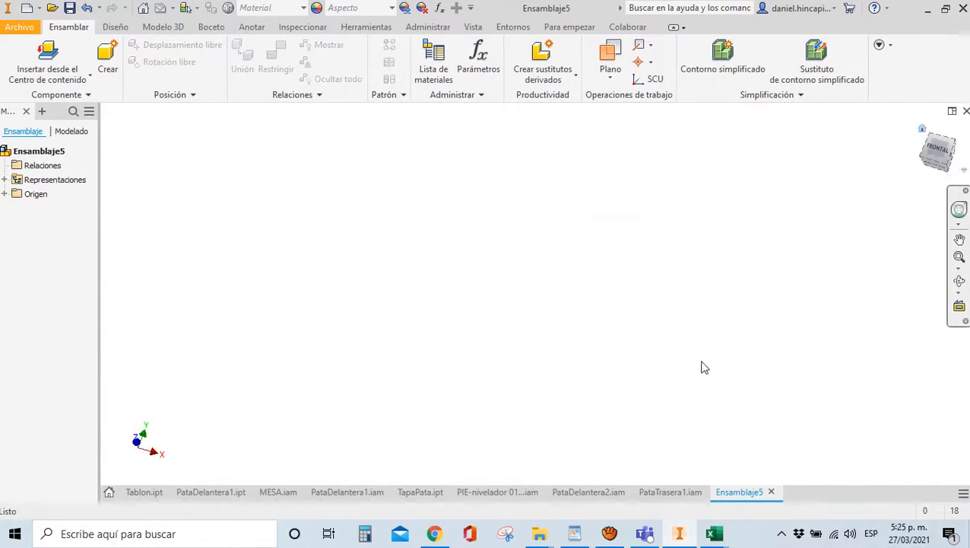
click(54, 88)
click(48, 102)
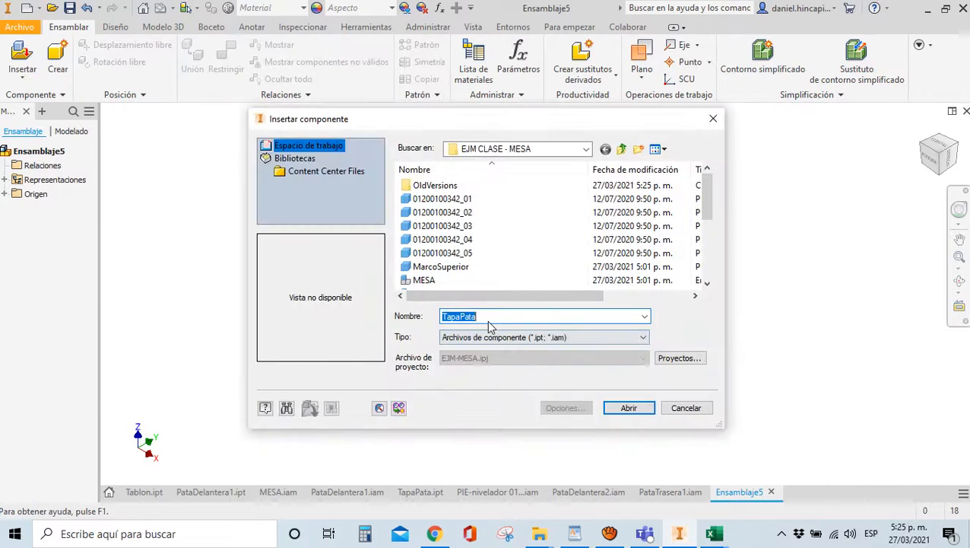
text(Pa)
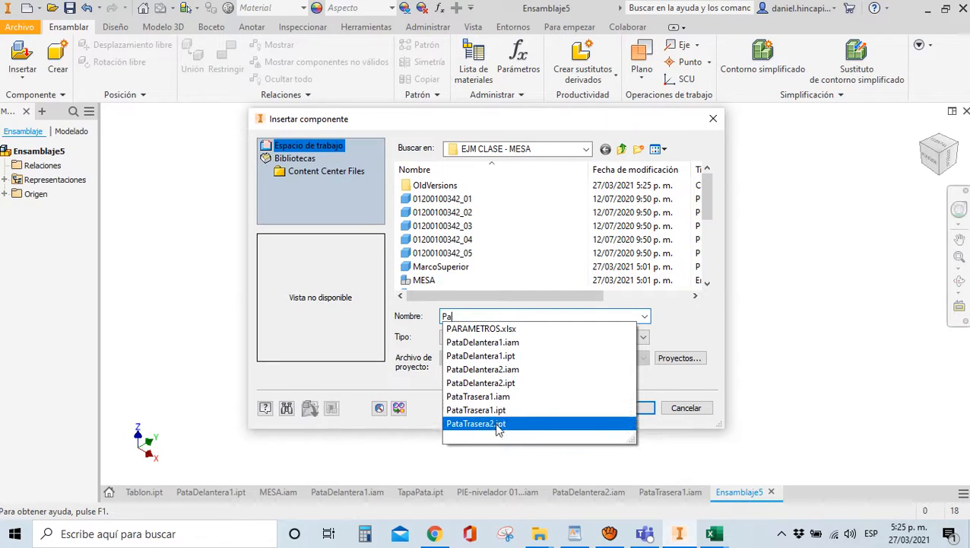
click(542, 424)
click(626, 410)
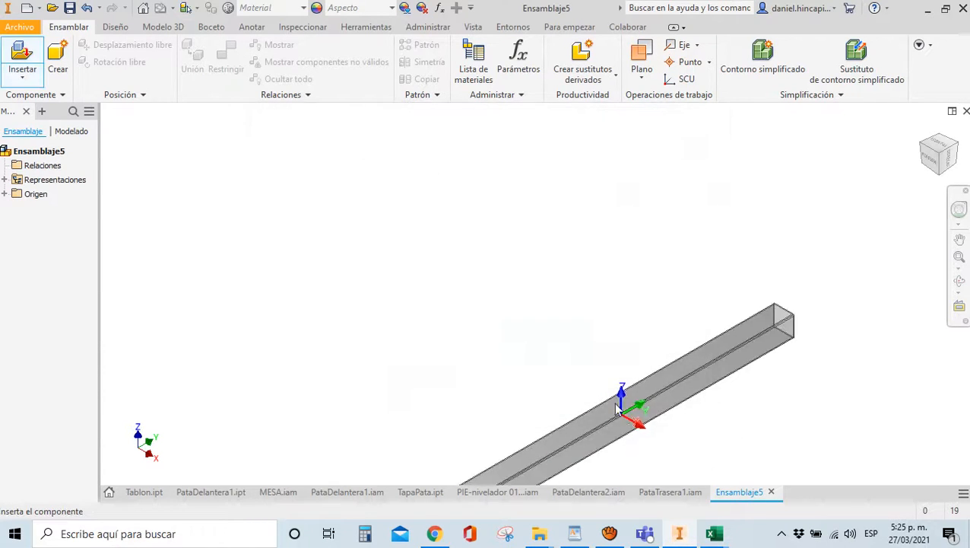
click(344, 307)
Make the tube's end face flush with the assembly's XY plane
key(c)
scroll(295, 429, down, 8)
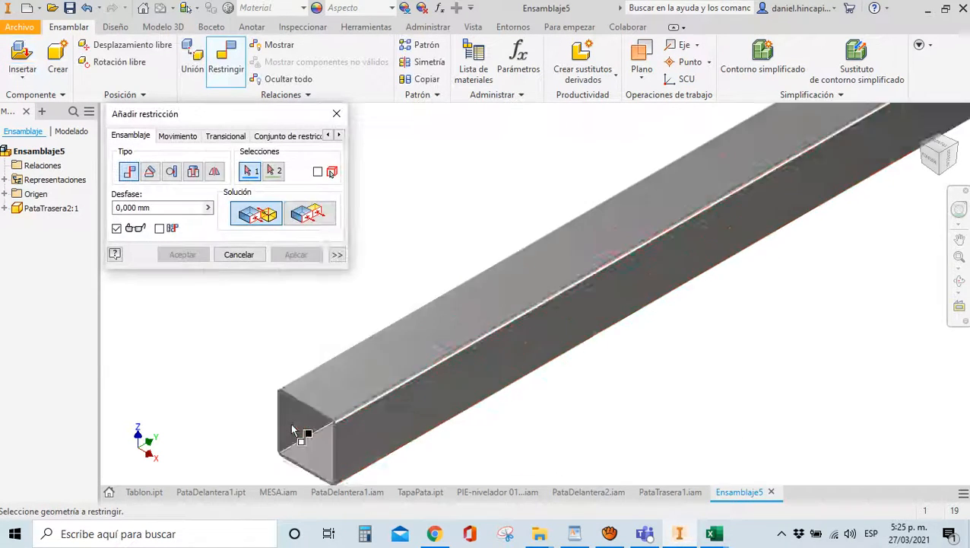
click(426, 315)
scroll(427, 315, up, 5)
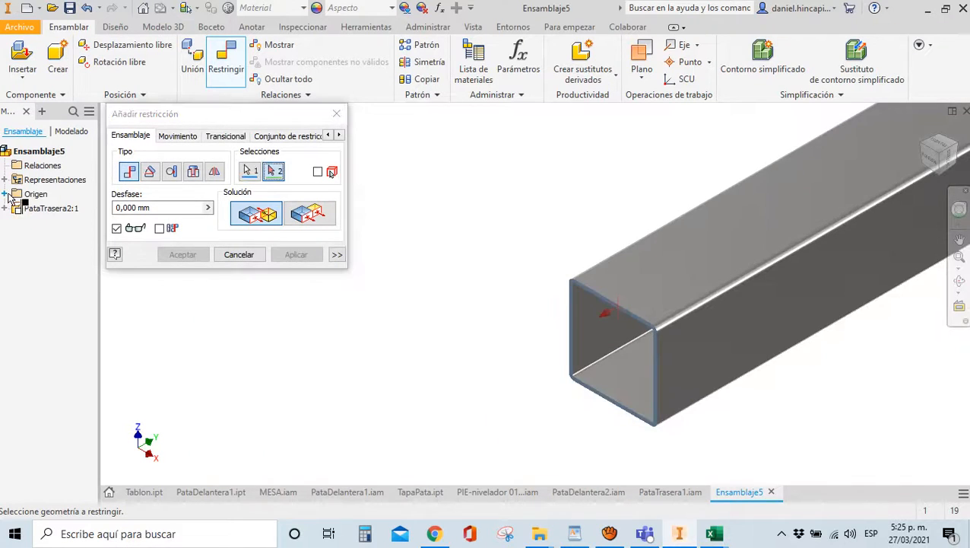
click(5, 194)
scroll(688, 318, up, 5)
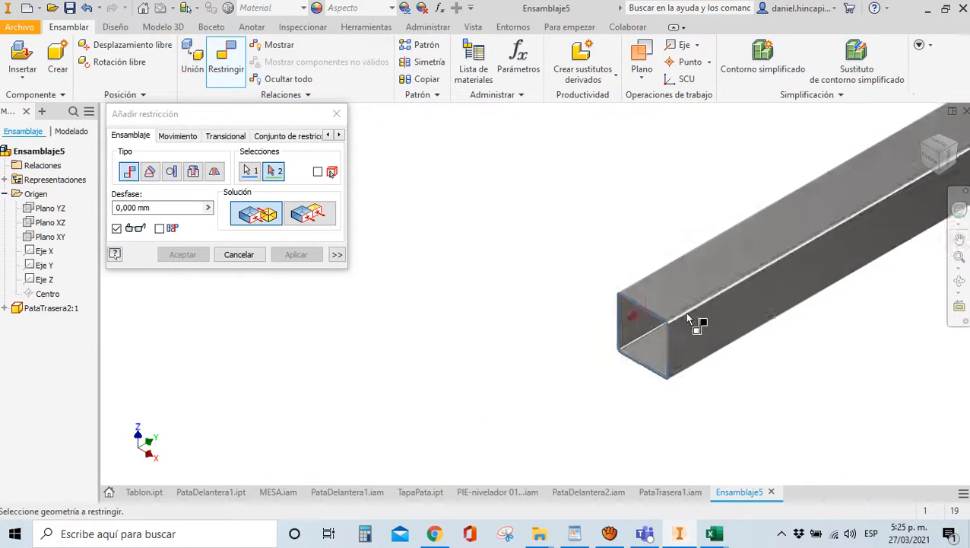
click(50, 237)
click(304, 215)
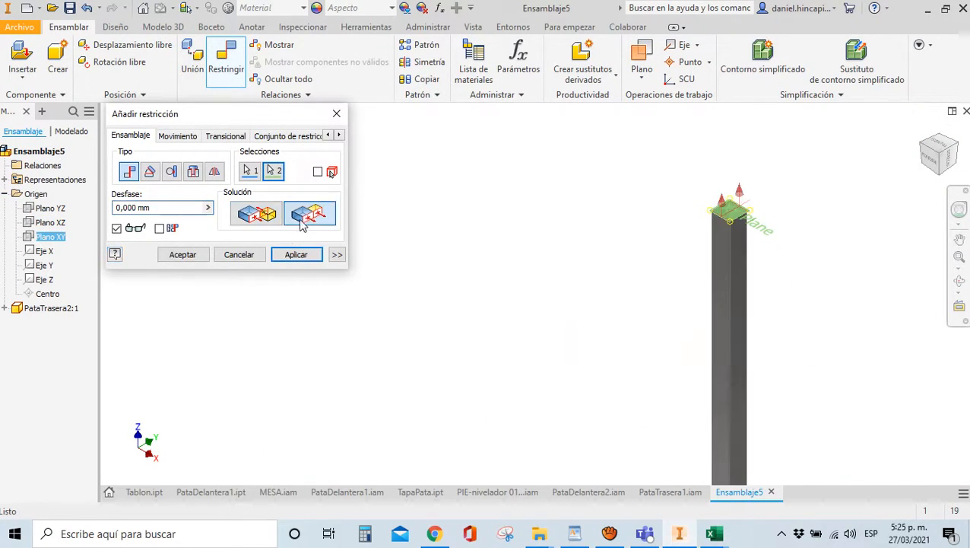
click(179, 256)
Constrain the assembly's XZ plane to the part's XY plane
key(c)
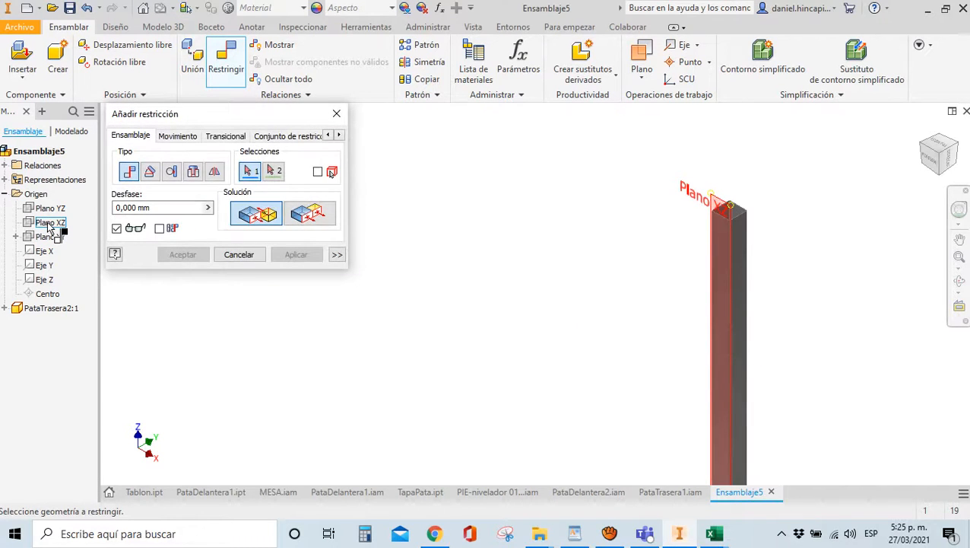
click(48, 222)
click(6, 308)
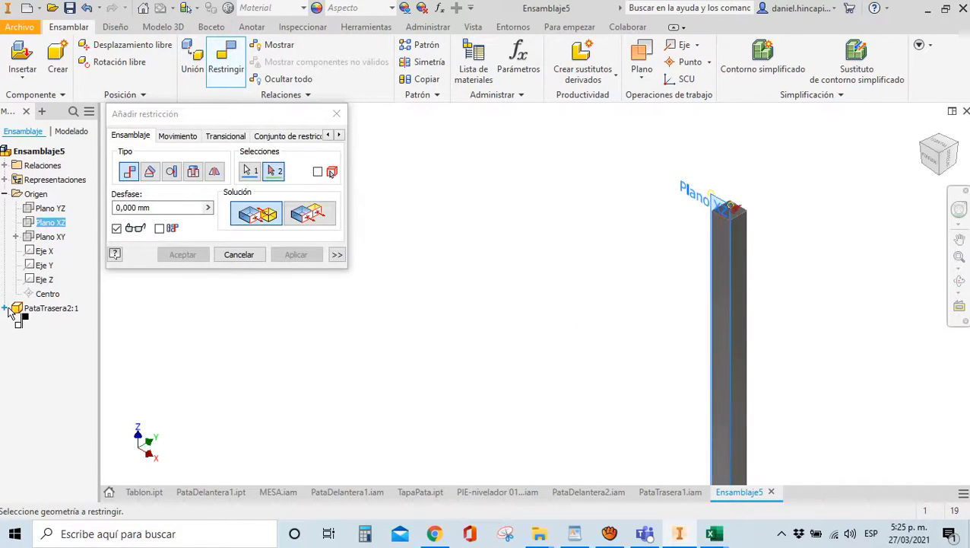
click(16, 336)
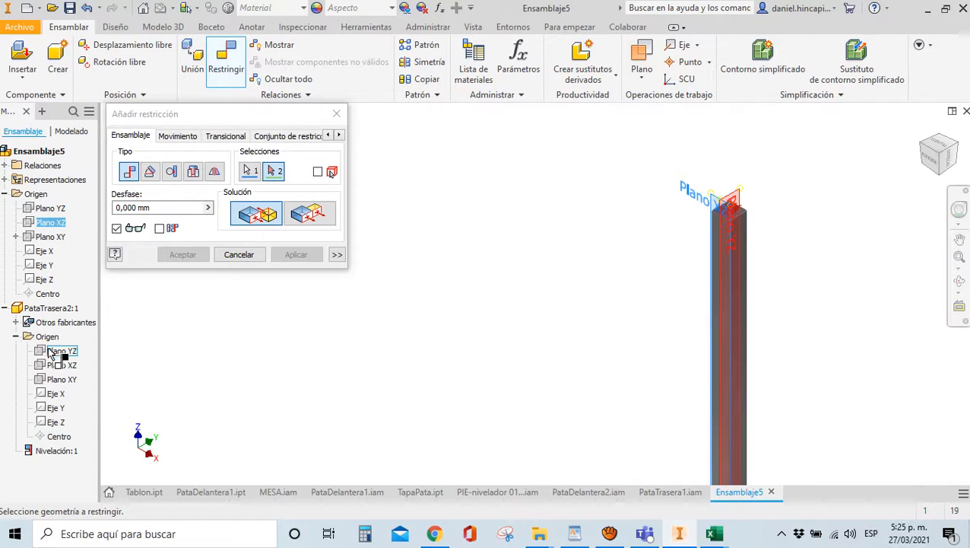
click(61, 378)
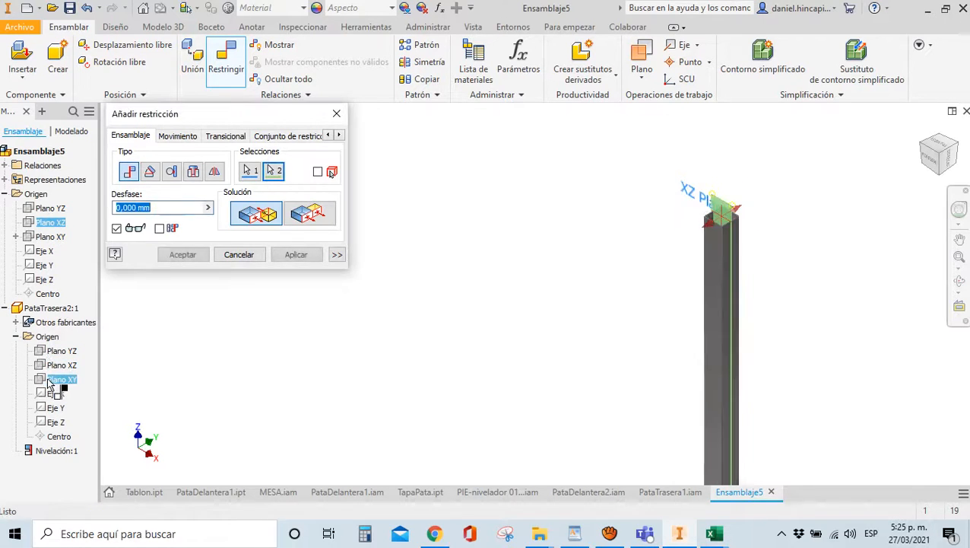
click(296, 254)
Constrain the assembly's YZ plane to the part's YZ plane
click(53, 208)
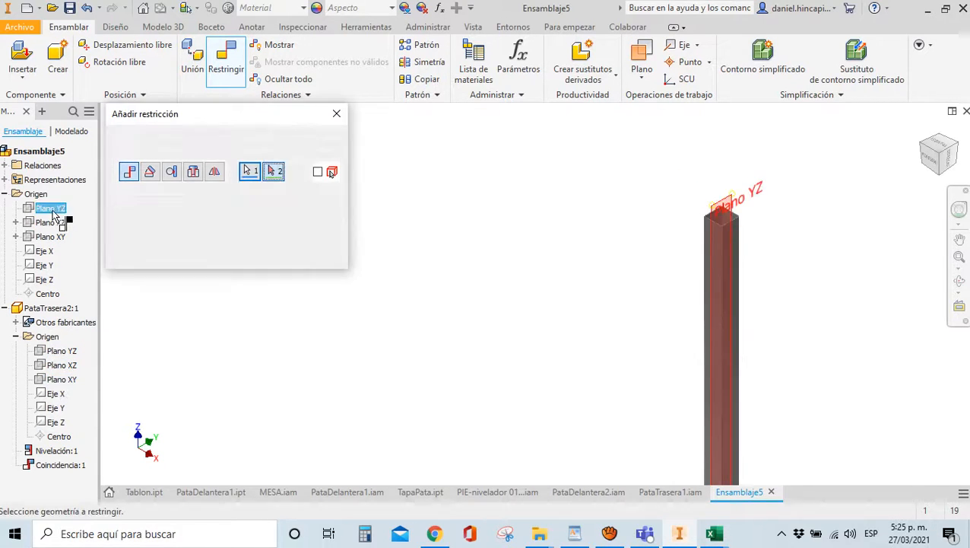
click(60, 381)
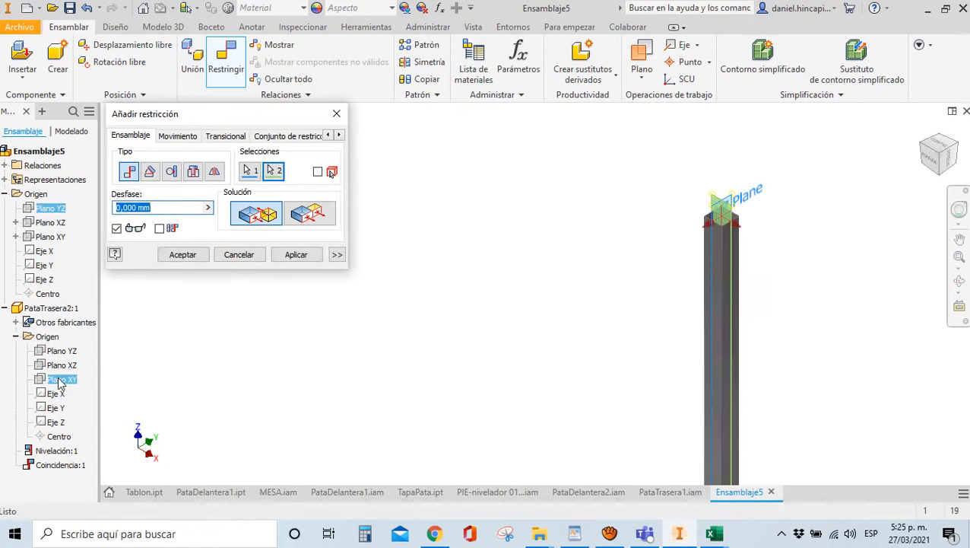
click(304, 217)
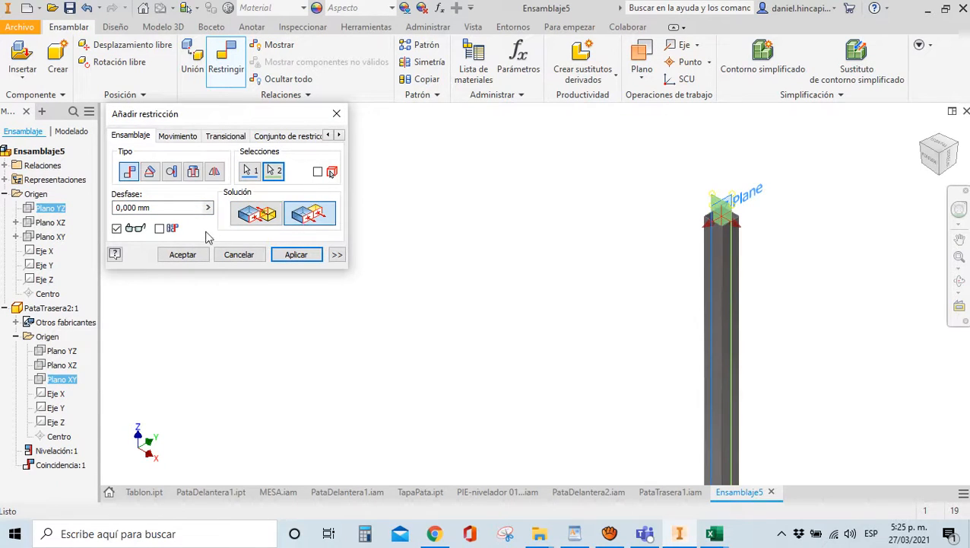
click(275, 173)
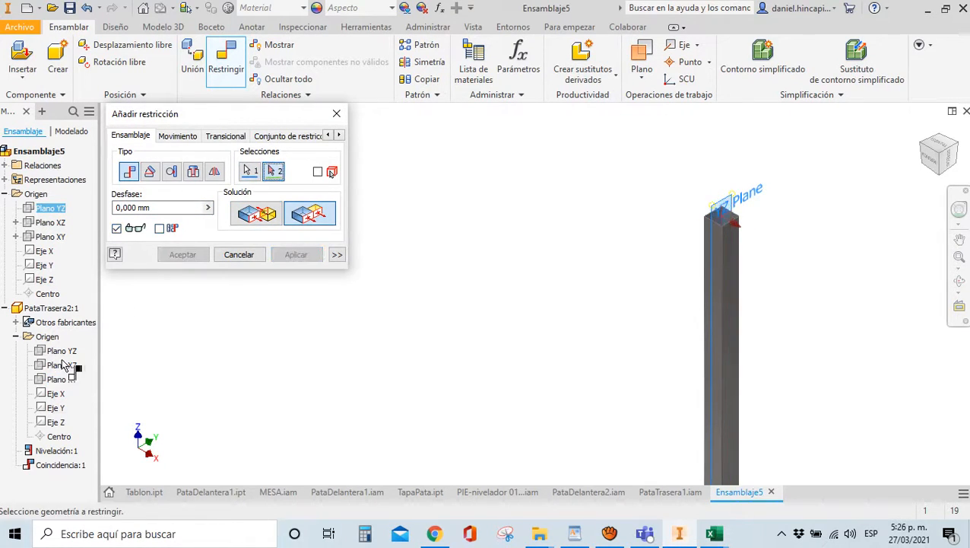
click(67, 352)
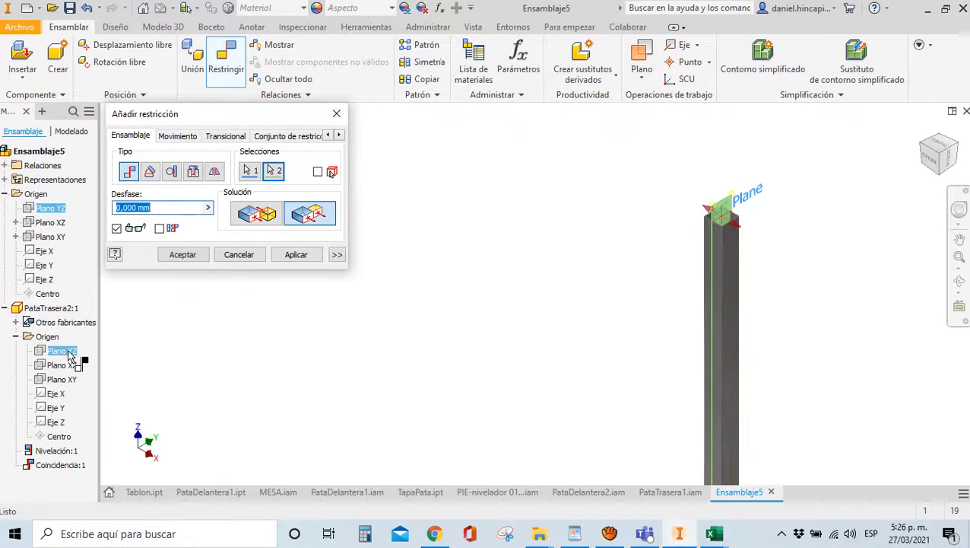
click(266, 219)
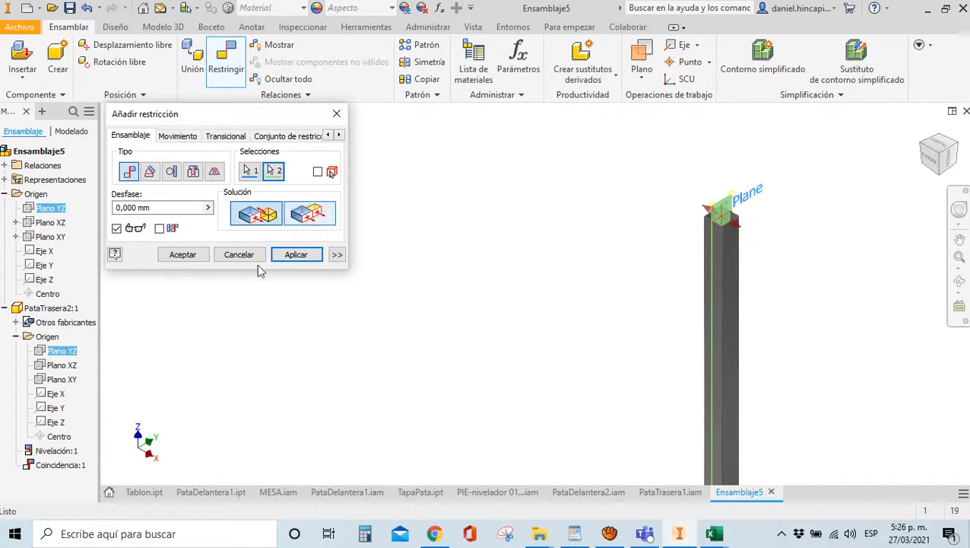
key(Escape)
key(c)
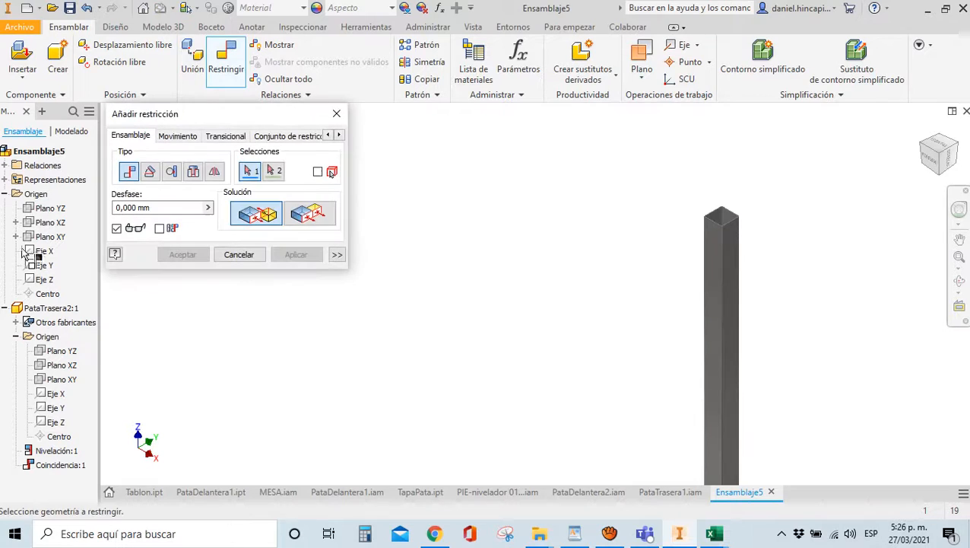
click(50, 208)
click(49, 353)
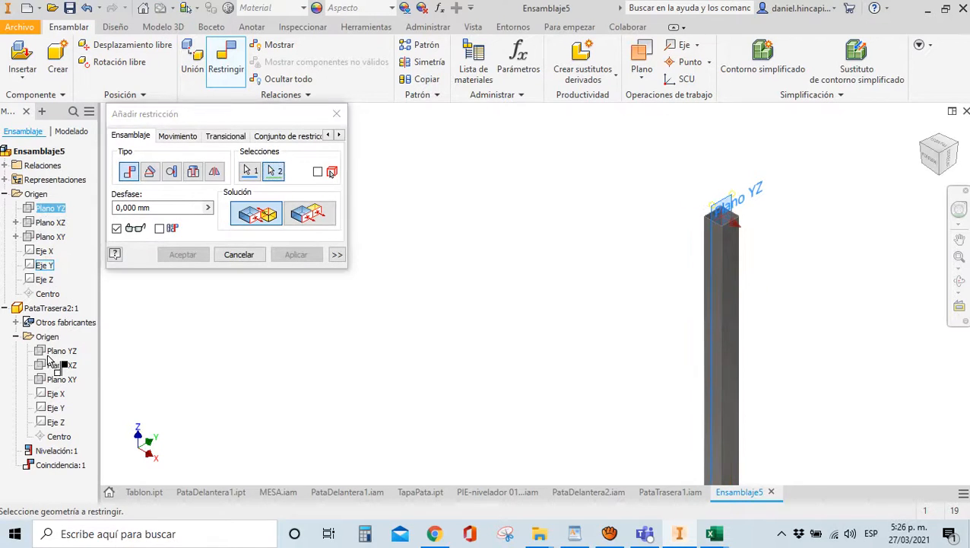
click(175, 254)
scroll(549, 227, up, 3)
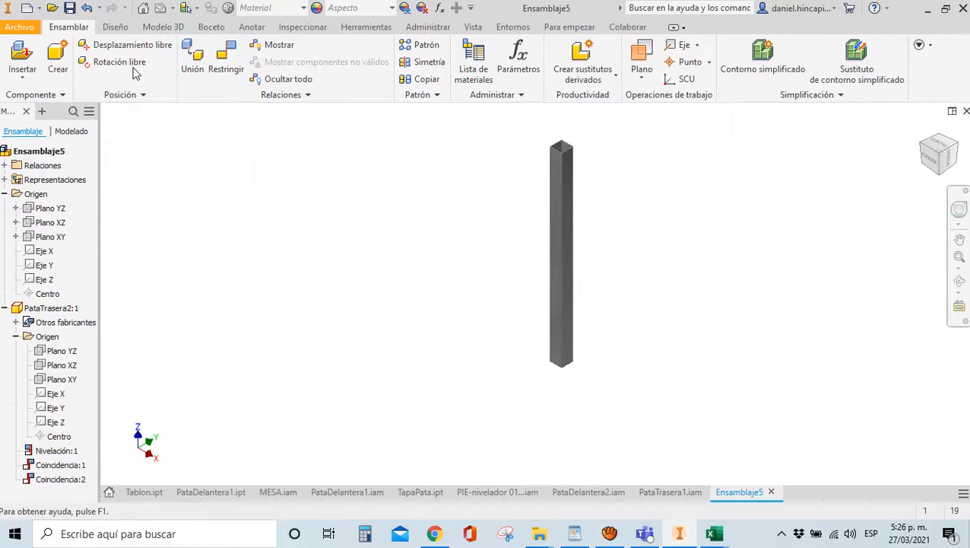
Save the new assembly as PataTrasera2.iam
key(ctrl+s)
text(Pa)
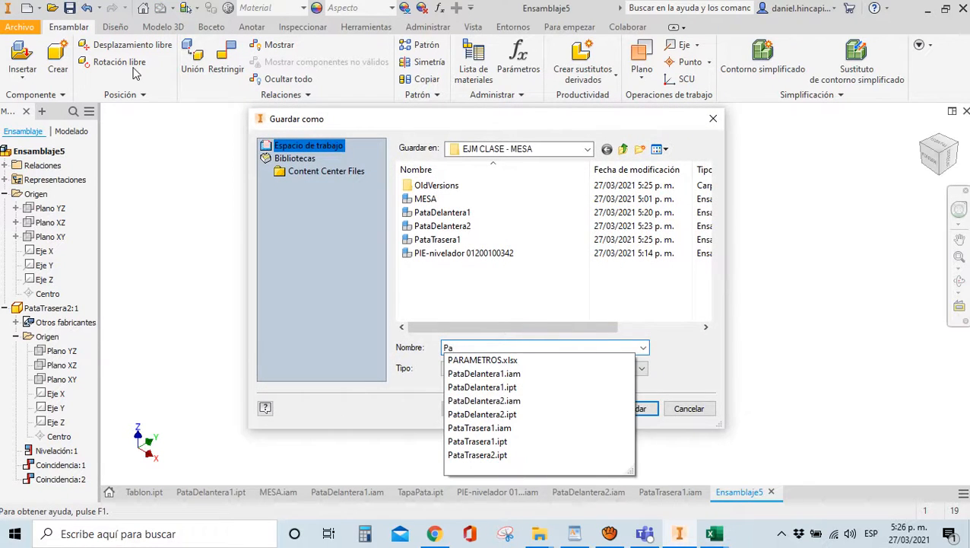
text(taTr)
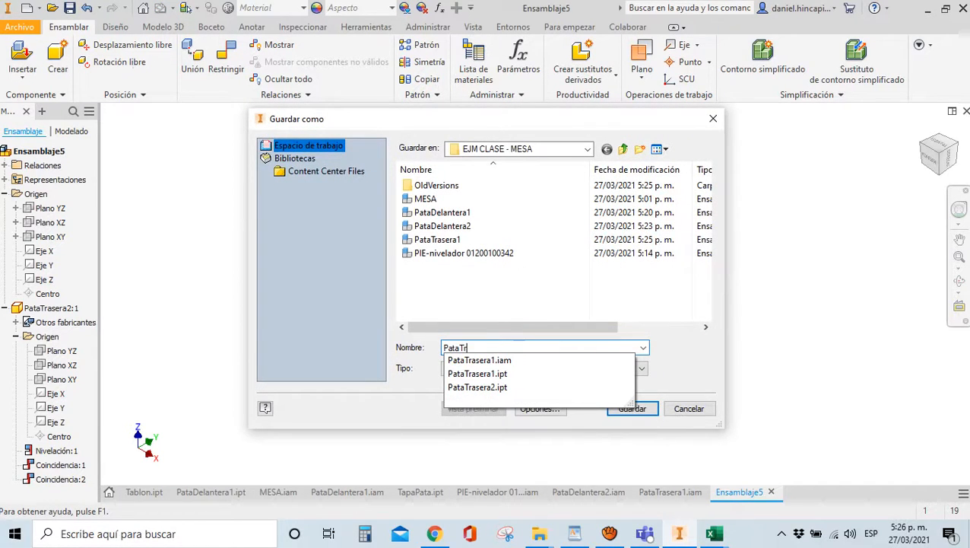
text(asera2)
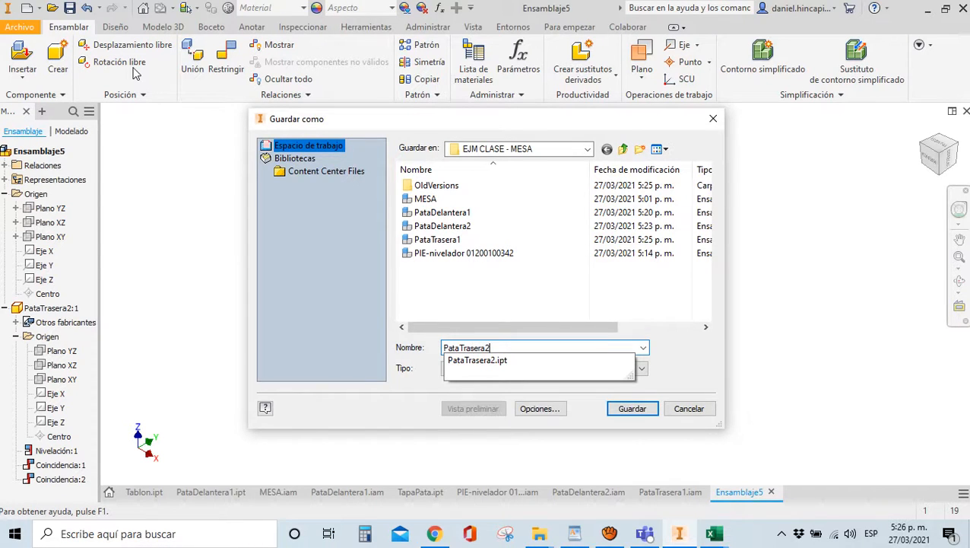
key(Return)
click(636, 155)
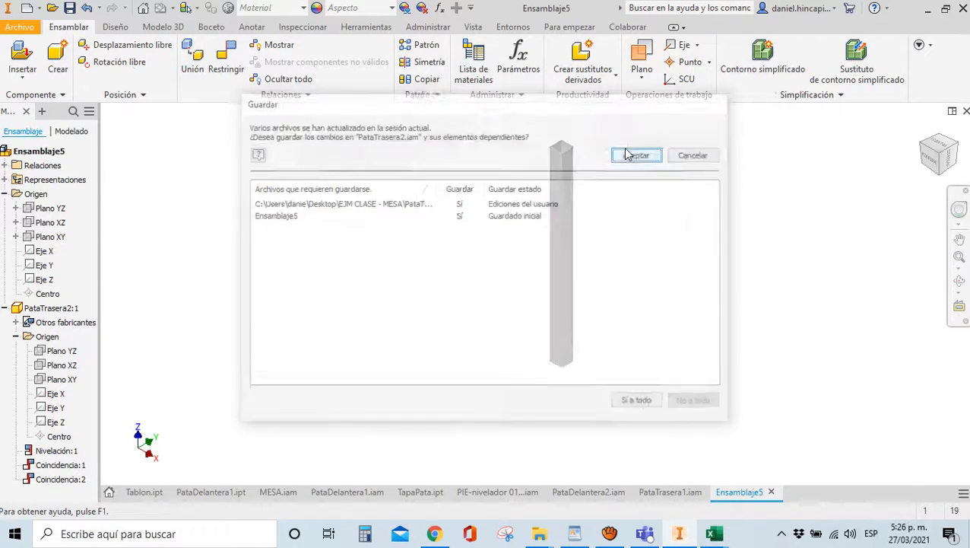
click(610, 533)
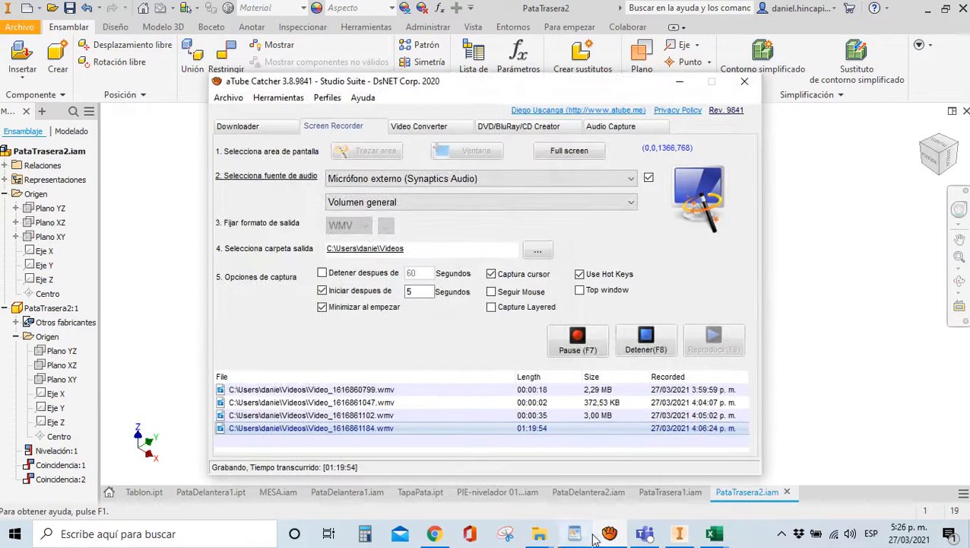
click(680, 84)
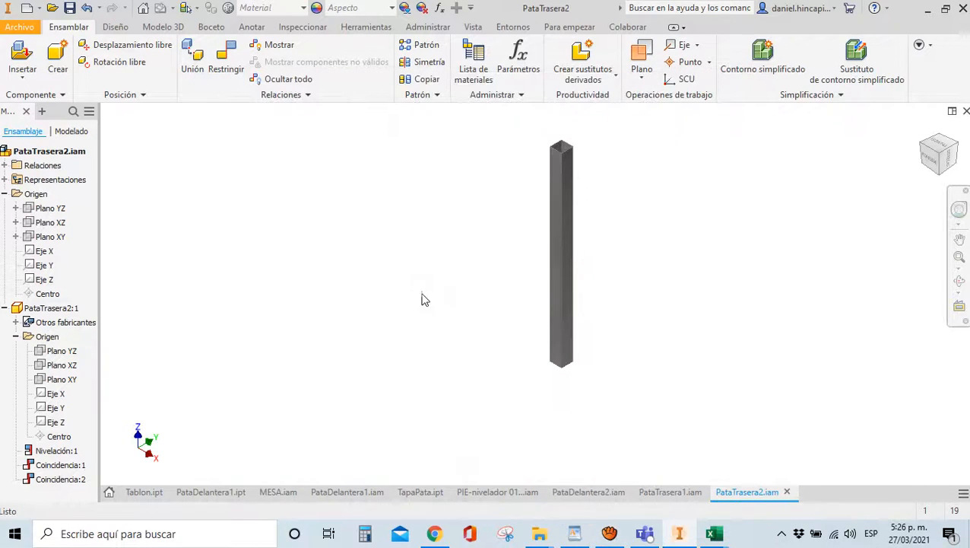
Link the PARAMETROS.xlsx spreadsheet in the assembly's Parameters table
click(426, 28)
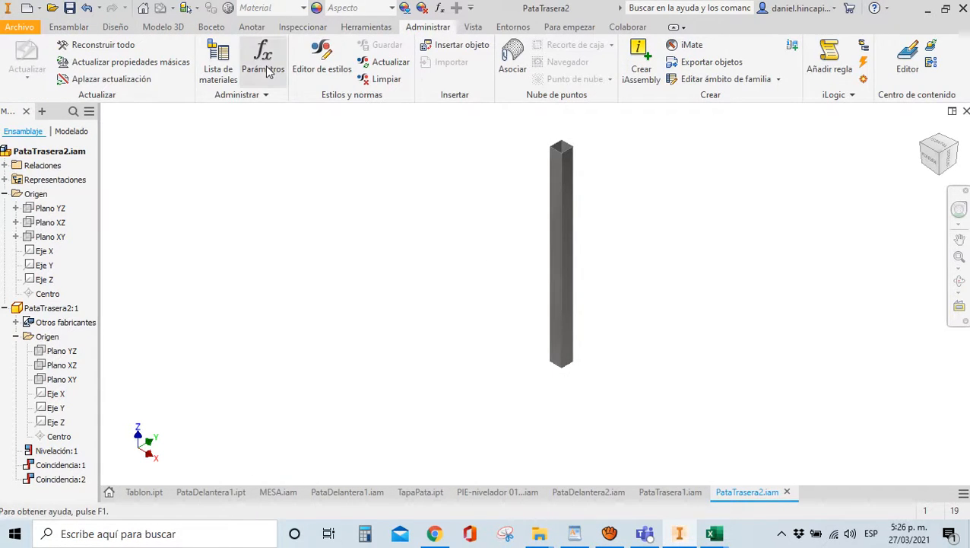
click(268, 70)
click(225, 376)
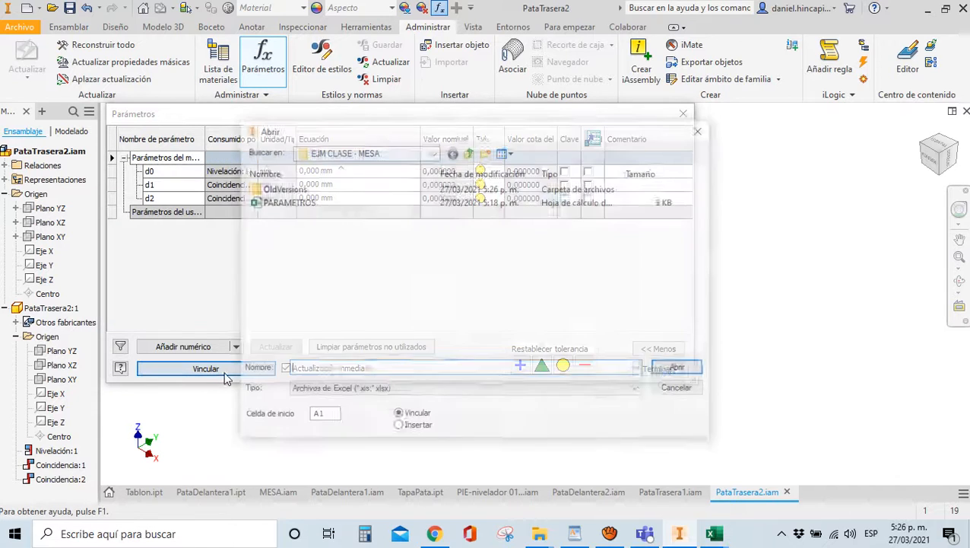
double_click(267, 203)
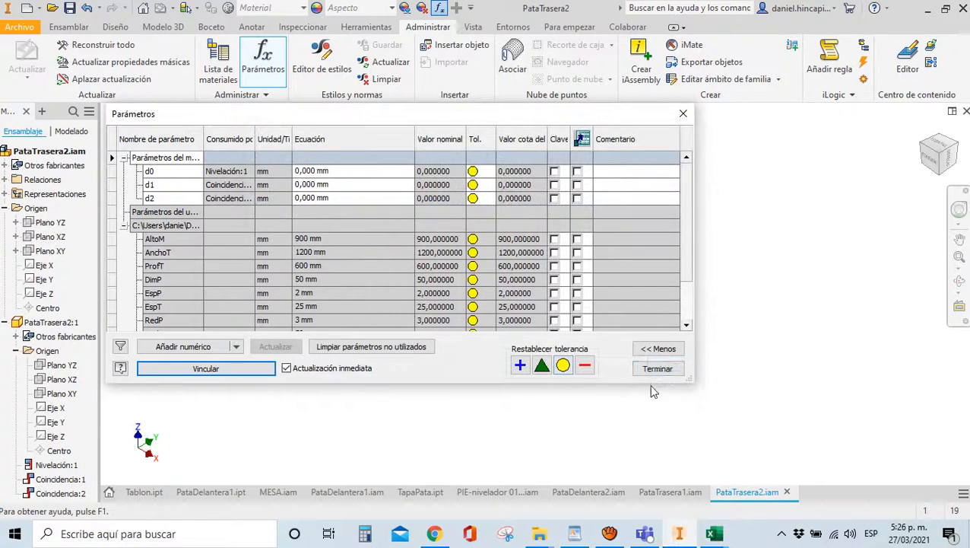
click(657, 369)
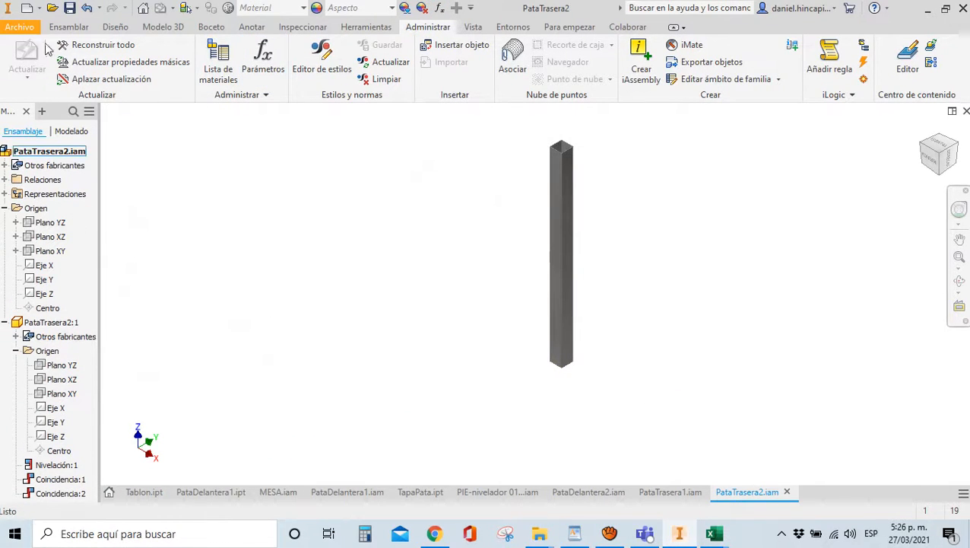
click(68, 26)
Insert one PIE-nivelador leveling foot into PataTrasera2
text(p)
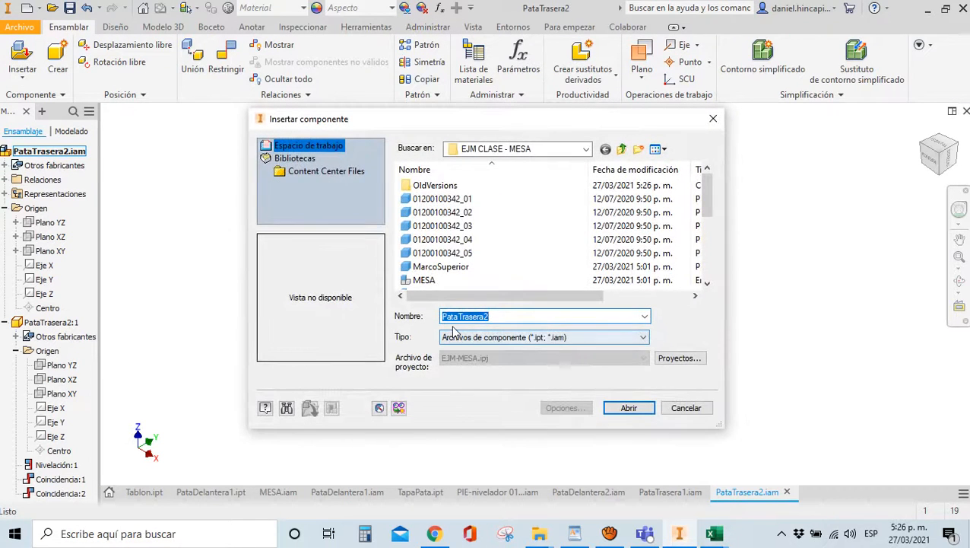
text(PI)
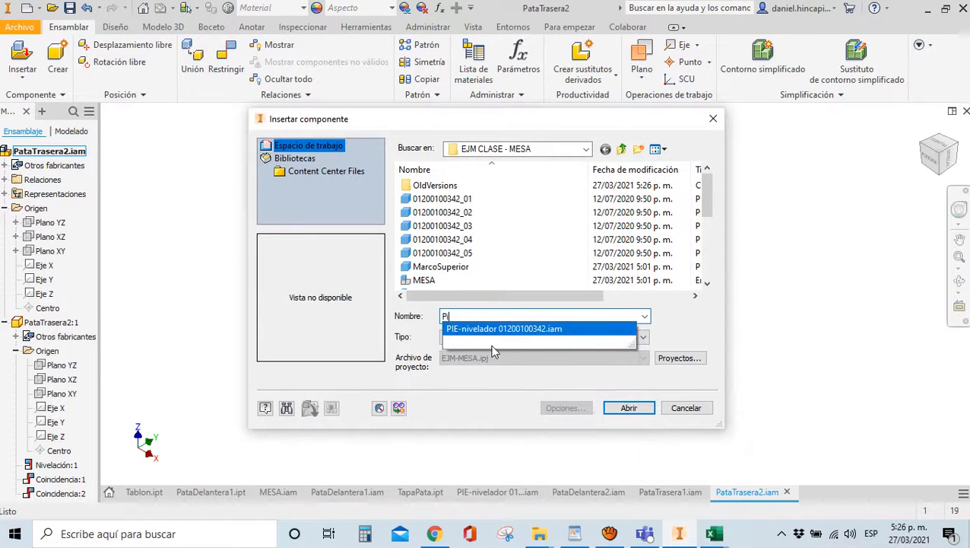
click(526, 329)
click(629, 407)
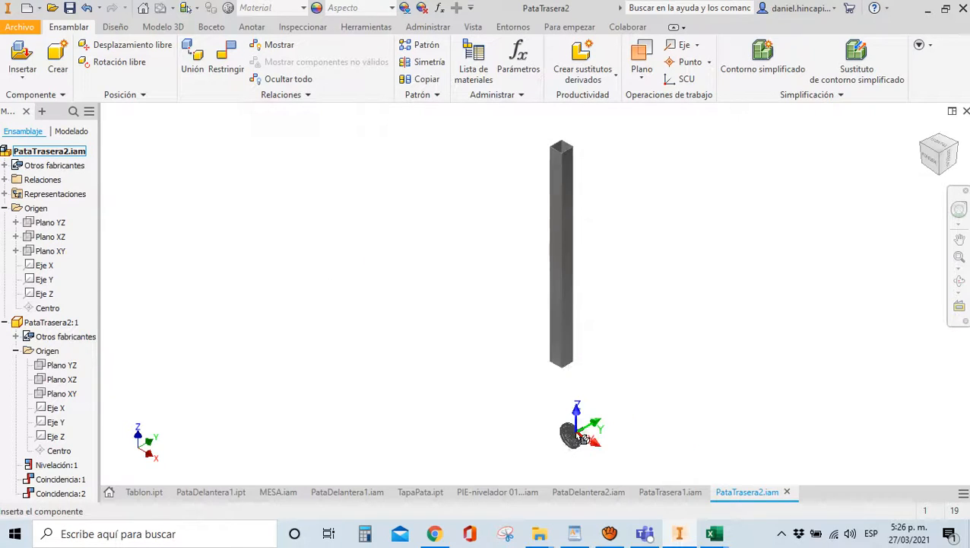
click(570, 434)
key(Escape)
Constrain the foot's face to the bar's bottom edge with offset -RedH
key(c)
drag(945, 166, 864, 128)
scroll(474, 407, down, 3)
scroll(475, 406, down, 2)
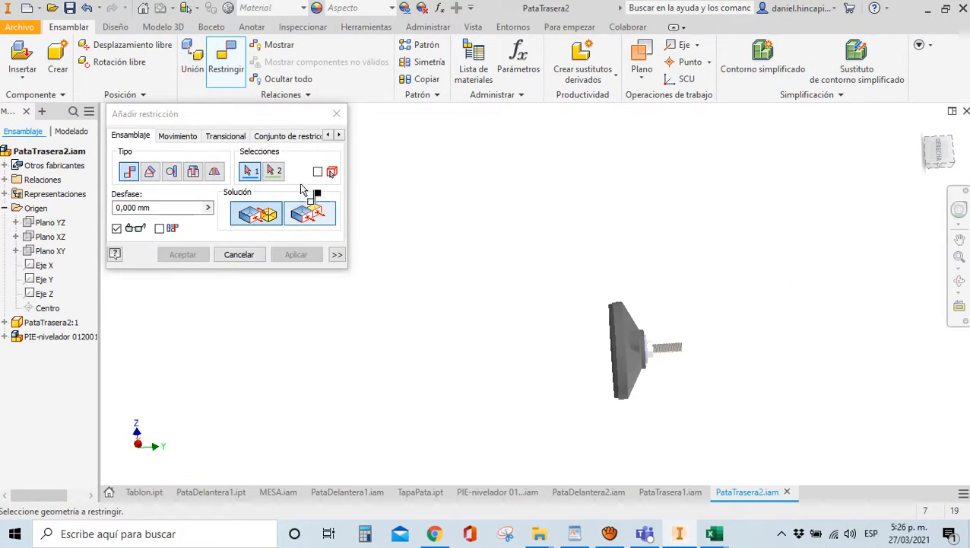
click(308, 211)
shift+middle_drag(968, 157, 719, 300)
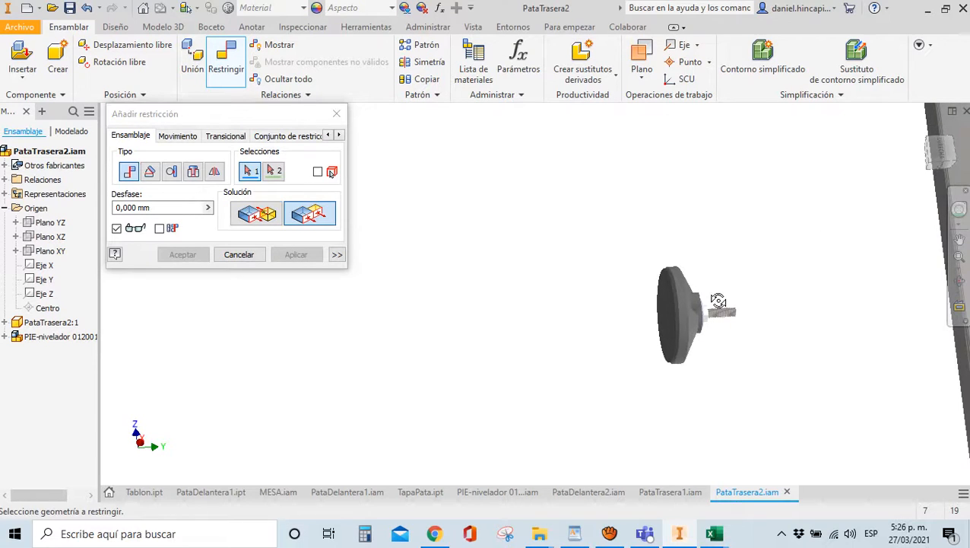
click(664, 308)
key(F5)
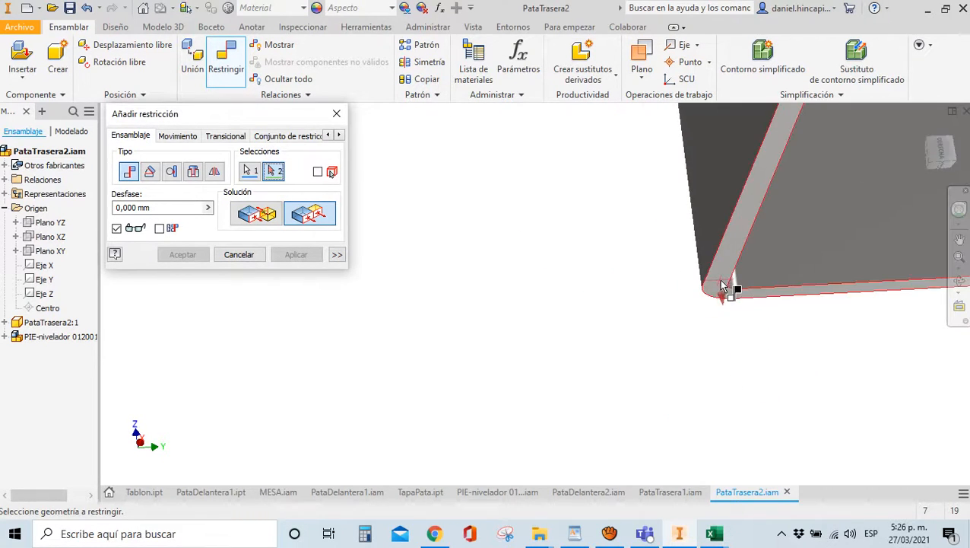
click(728, 285)
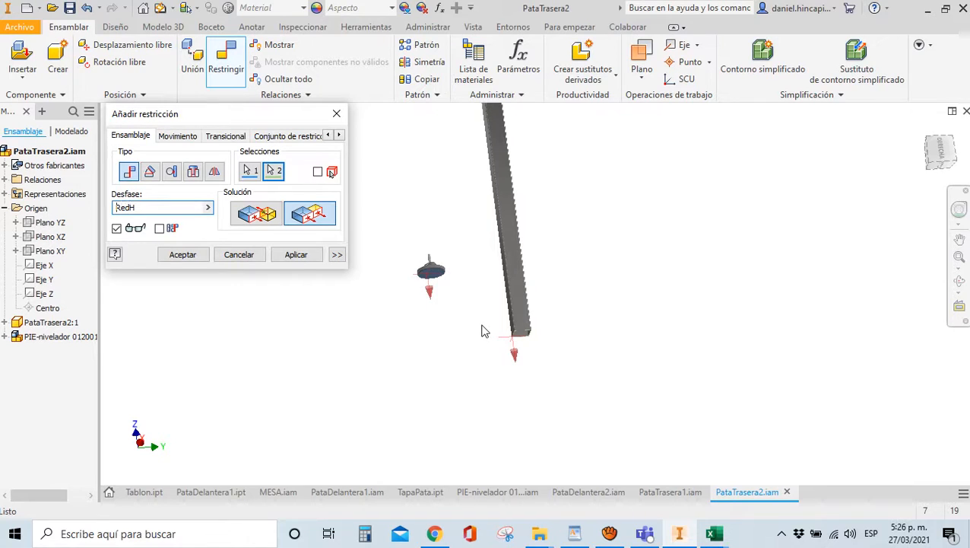
click(181, 255)
Insert TapaPata.ipt into the PataTrasera2 assembly
text(p)
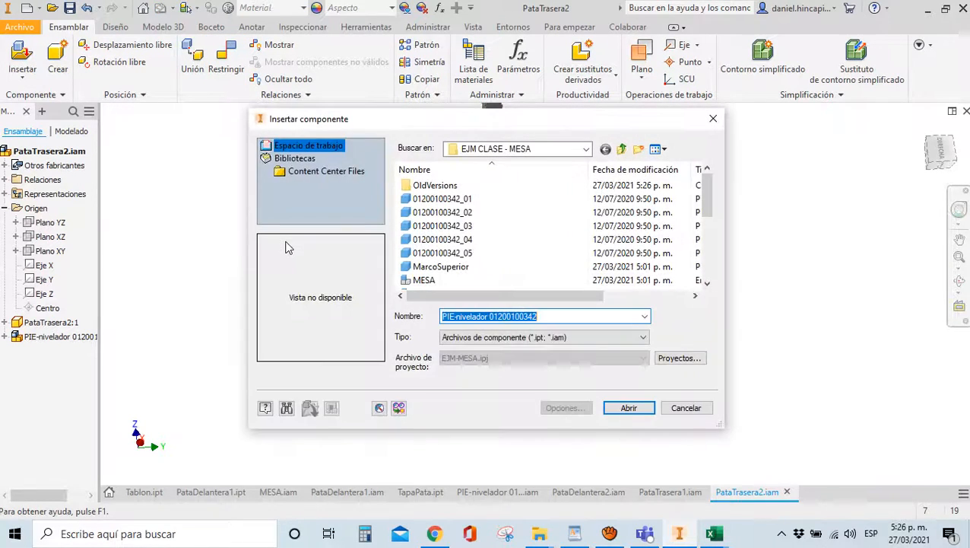
text(Ta)
click(460, 343)
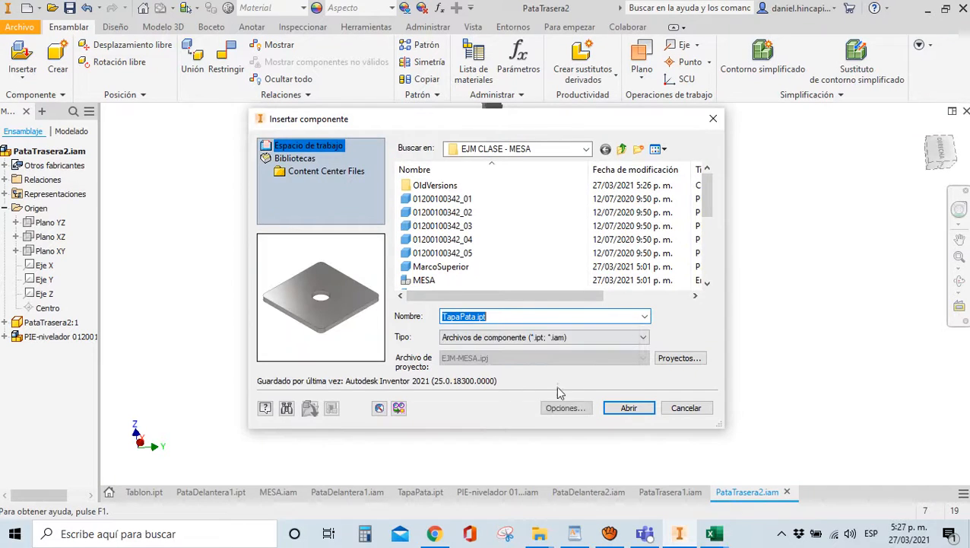
click(628, 408)
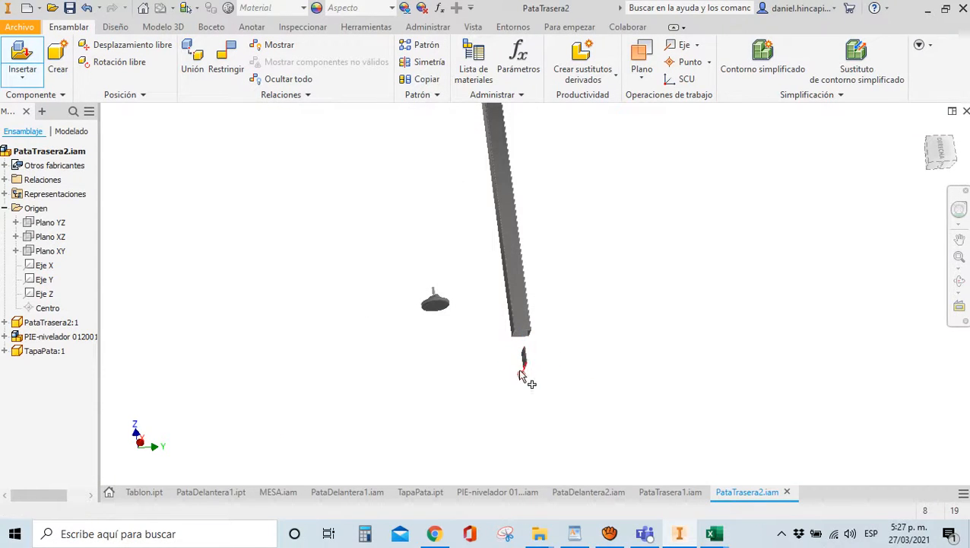
Mate the TapaPata plate to the bottom end face of the tube
key(c)
scroll(525, 365, up, 2)
scroll(475, 222, up, 5)
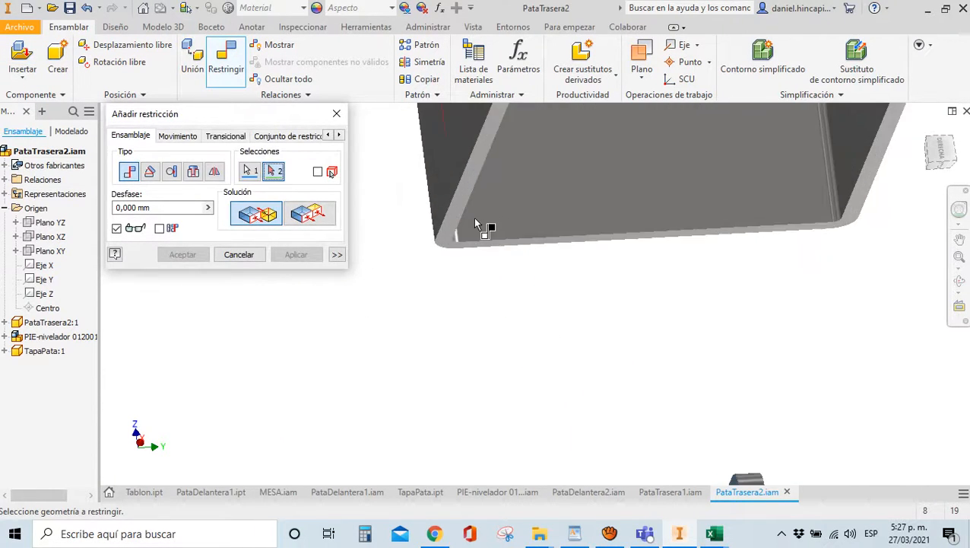
click(459, 201)
scroll(459, 201, down, 5)
click(308, 256)
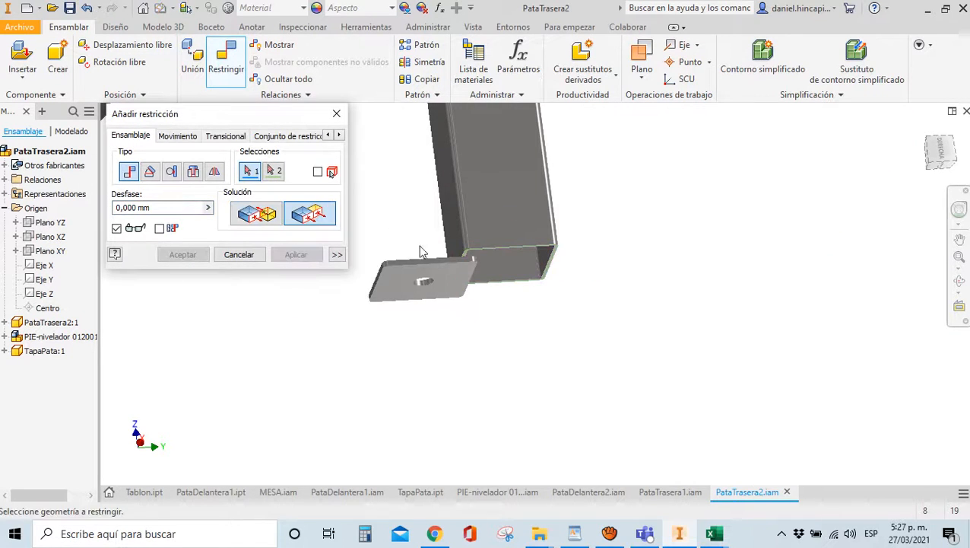
Align the cap plate's side faces flush with the tube's inner faces
scroll(423, 252, up, 3)
click(479, 257)
click(493, 250)
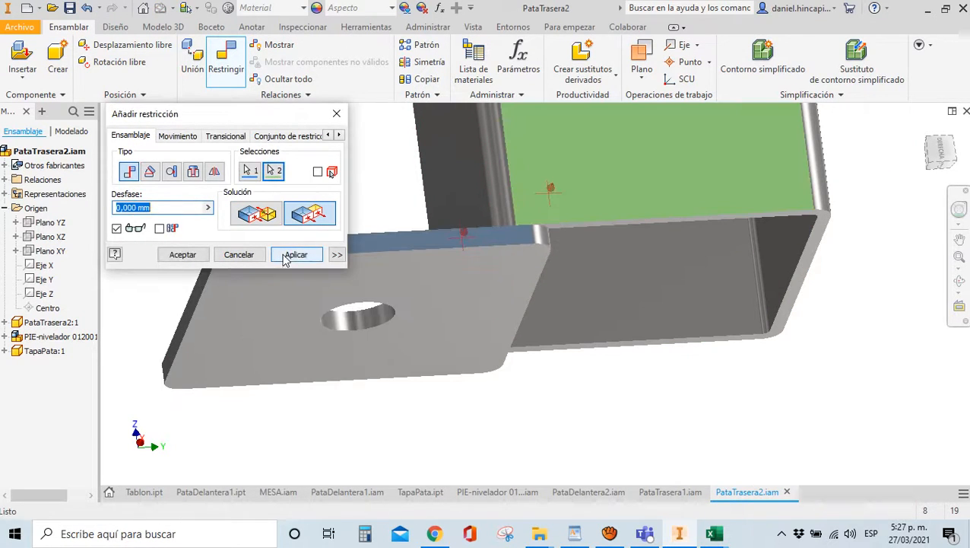
click(287, 257)
scroll(494, 206, down, 3)
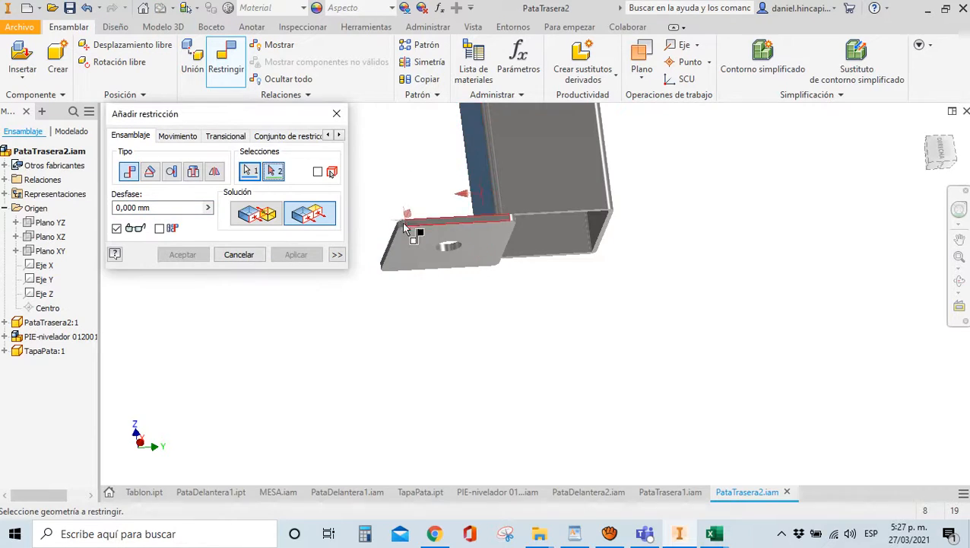
scroll(405, 228, up, 3)
click(385, 264)
scroll(386, 264, down, 3)
click(182, 254)
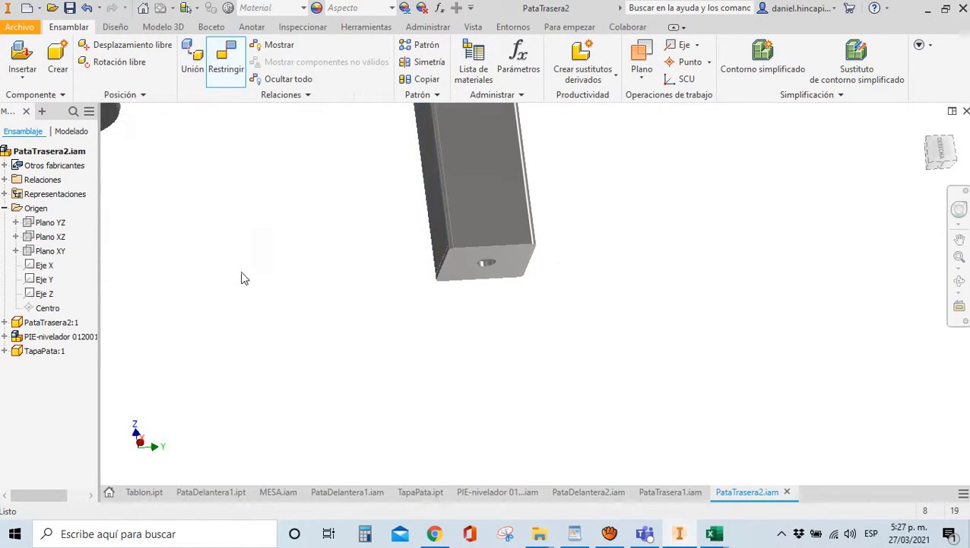
Add an Insert constraint seating the leveling foot's bolt in the plate's hole
key(c)
scroll(517, 289, down, 3)
scroll(455, 309, up, 3)
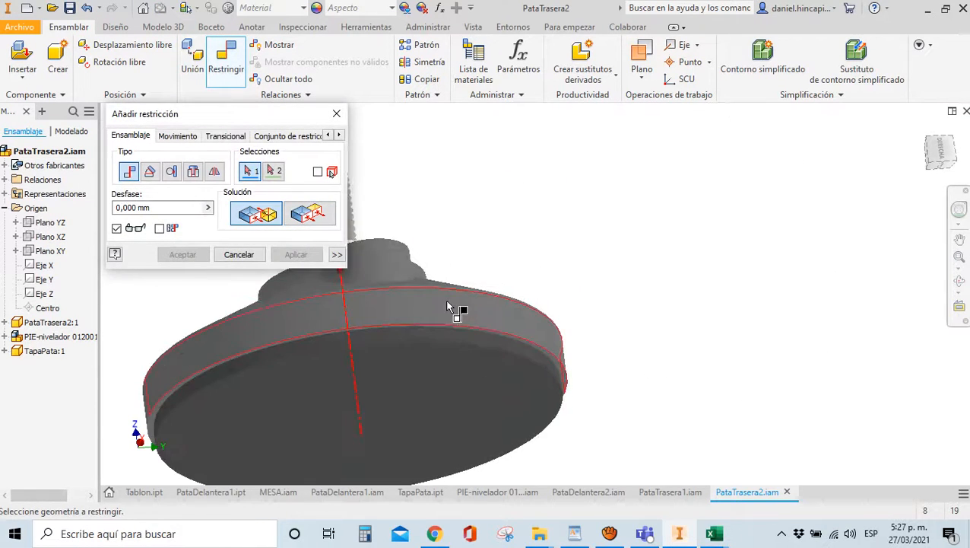
click(454, 310)
scroll(454, 310, down, 3)
scroll(692, 430, up, 4)
click(661, 352)
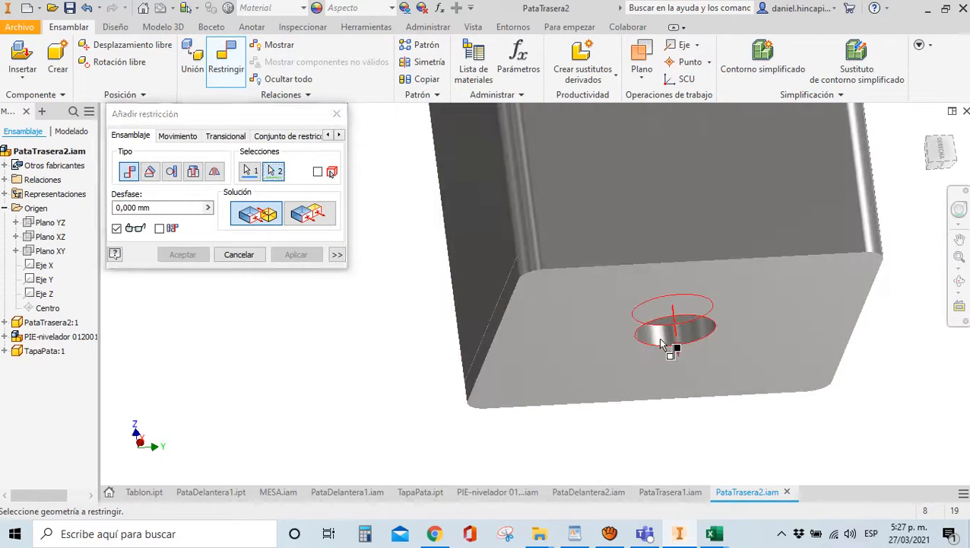
click(182, 254)
scroll(283, 266, down, 4)
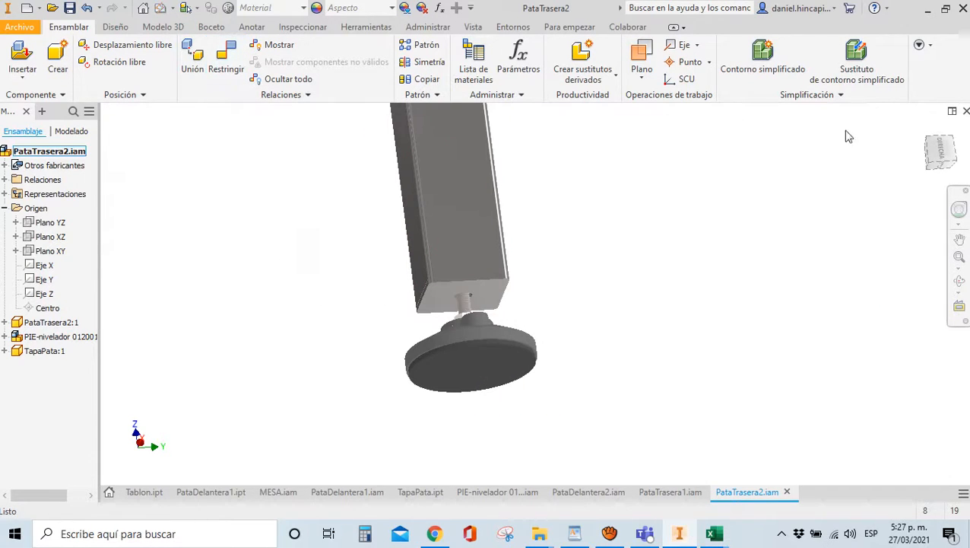
Hide the tube and place an AS 1112 (4) metric hex nut from the Content Center
right_click(472, 129)
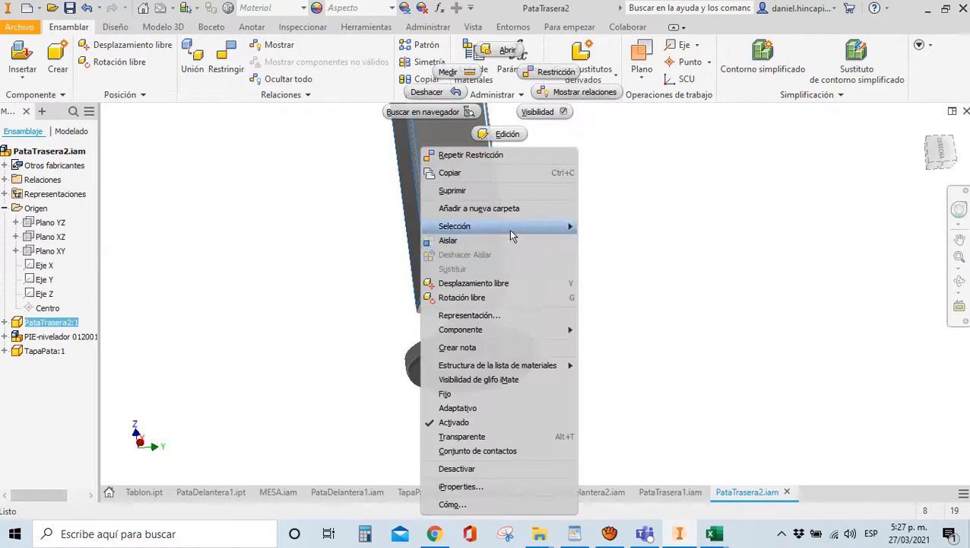
click(559, 114)
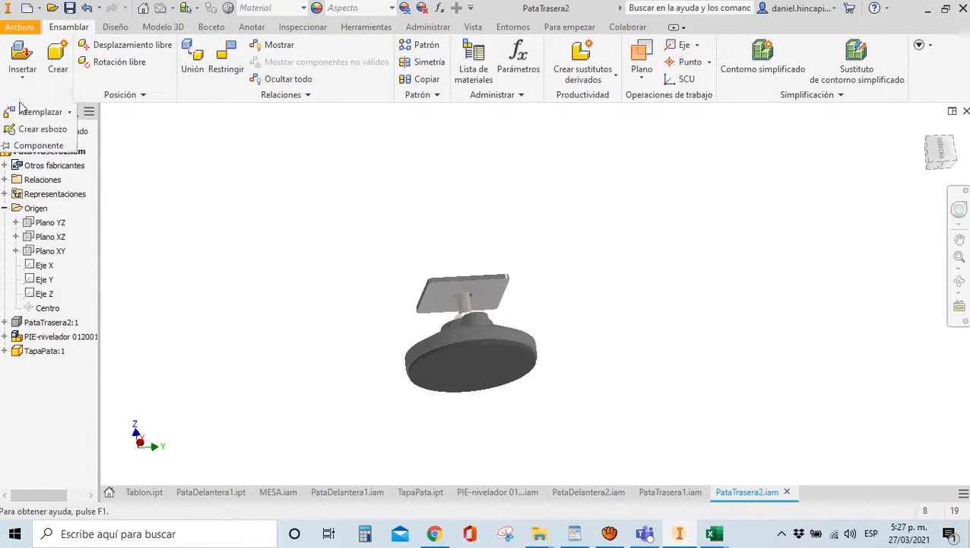
click(22, 83)
click(21, 83)
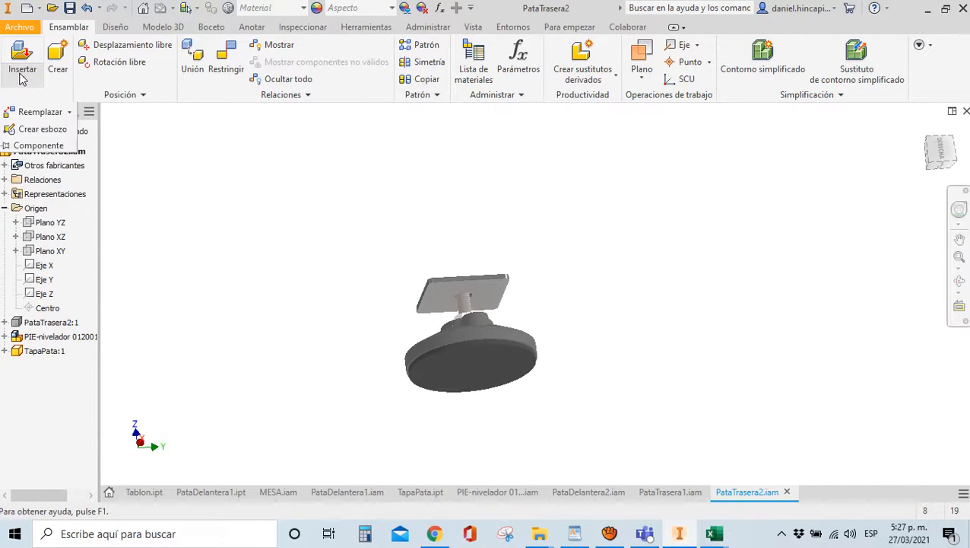
click(21, 84)
click(35, 146)
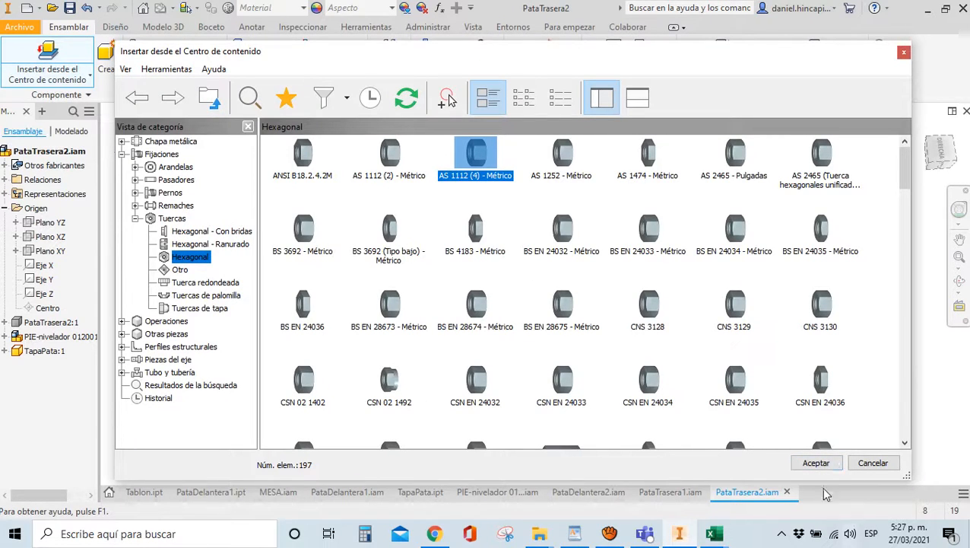
click(812, 464)
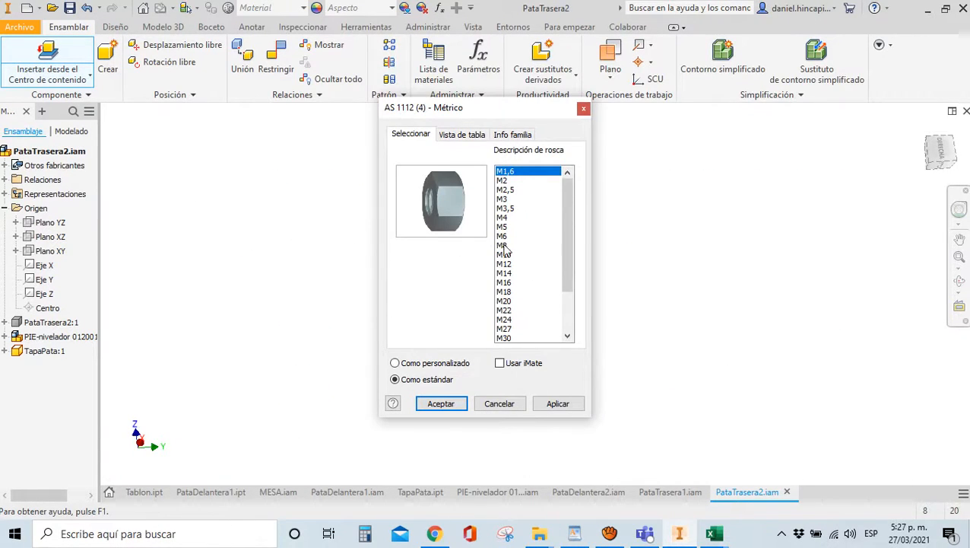
click(441, 404)
click(363, 266)
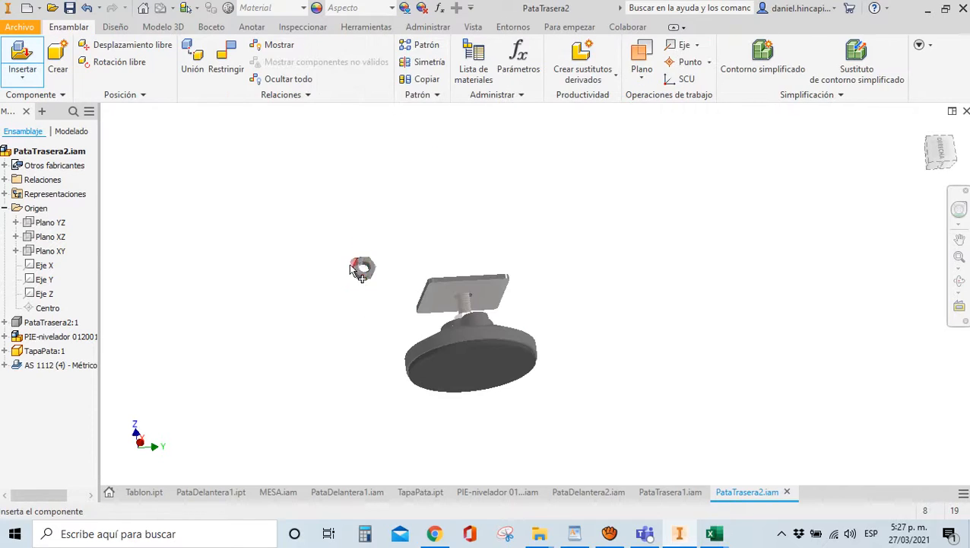
Mate the hex nut's face to the plate's top face around the hole
key(c)
scroll(368, 274, up, 5)
click(372, 280)
scroll(379, 283, down, 5)
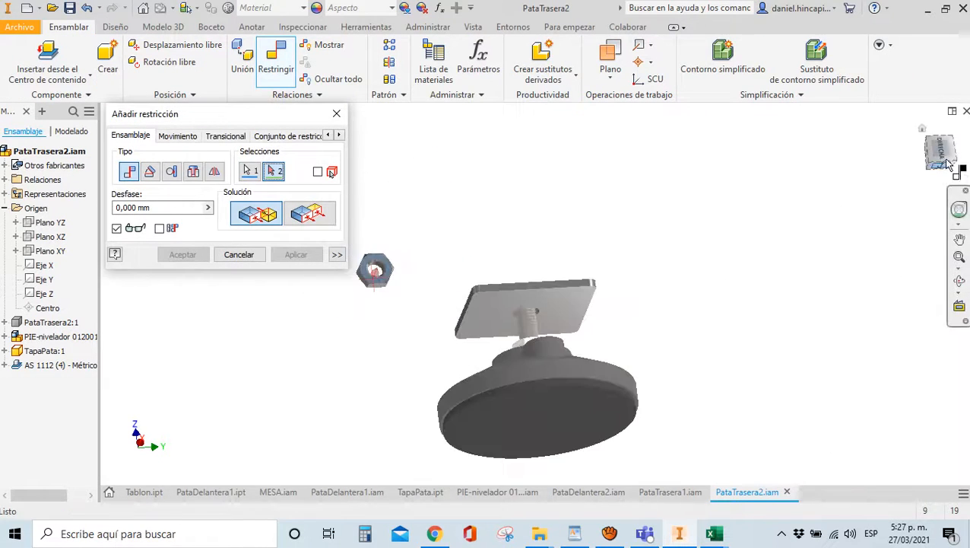
shift+middle_drag(380, 283, 536, 308)
click(532, 306)
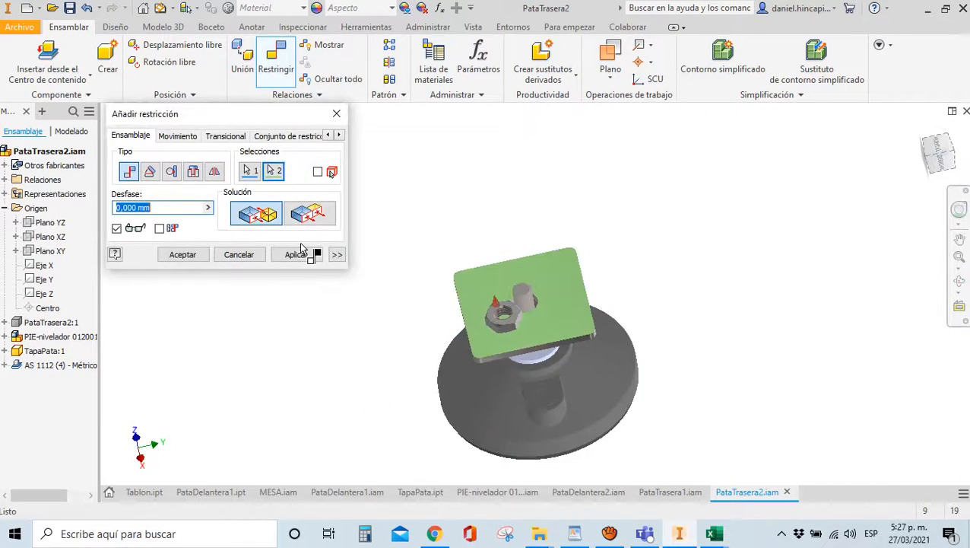
click(296, 254)
Thread the nut onto the foot's bolt by aligning their circular edges
scroll(496, 311, up, 5)
click(493, 363)
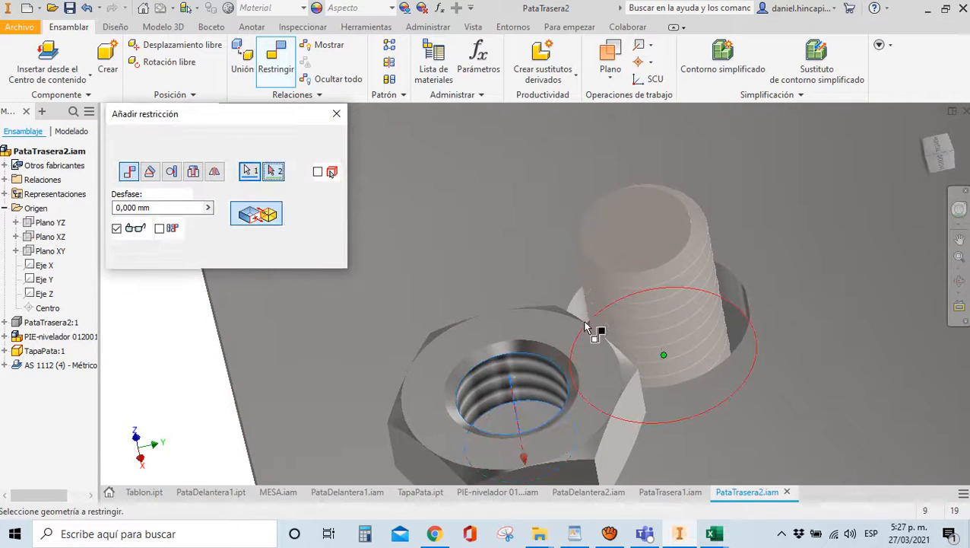
click(577, 320)
click(182, 254)
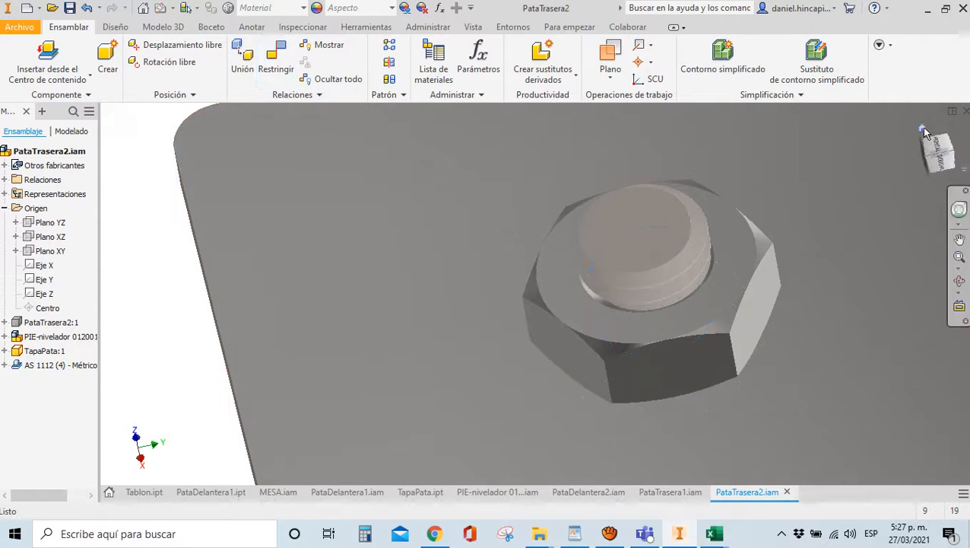
click(922, 128)
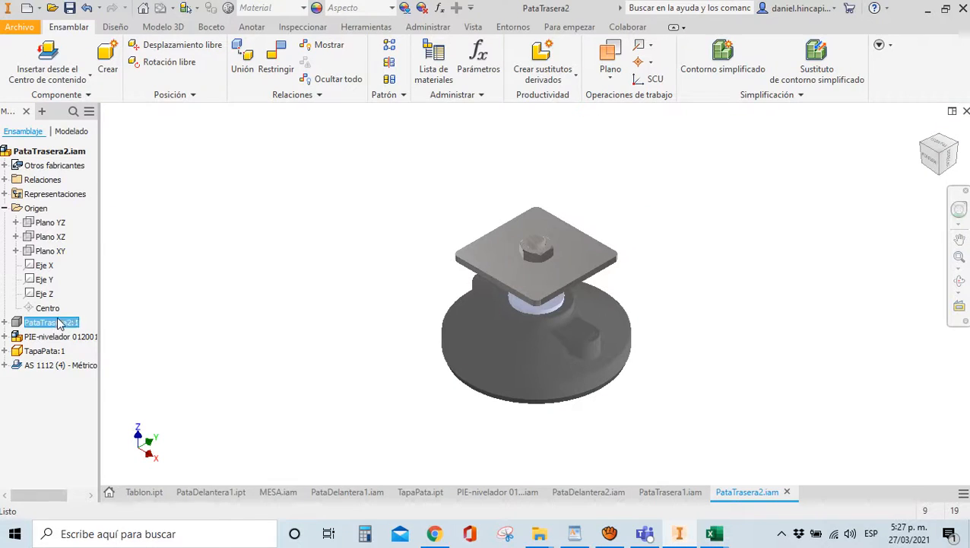
Make the tube visible again and save PataTrasera2.iam
right_click(61, 323)
click(126, 350)
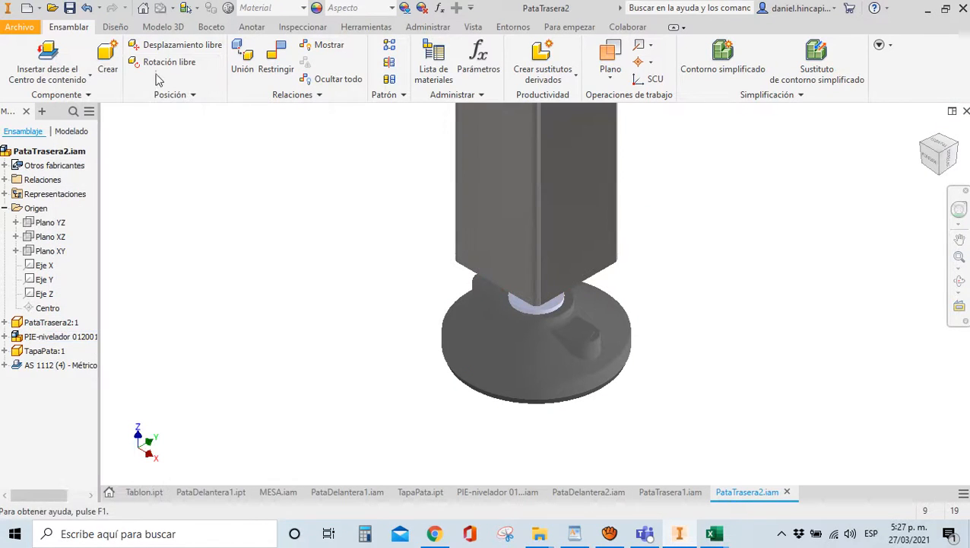
click(69, 8)
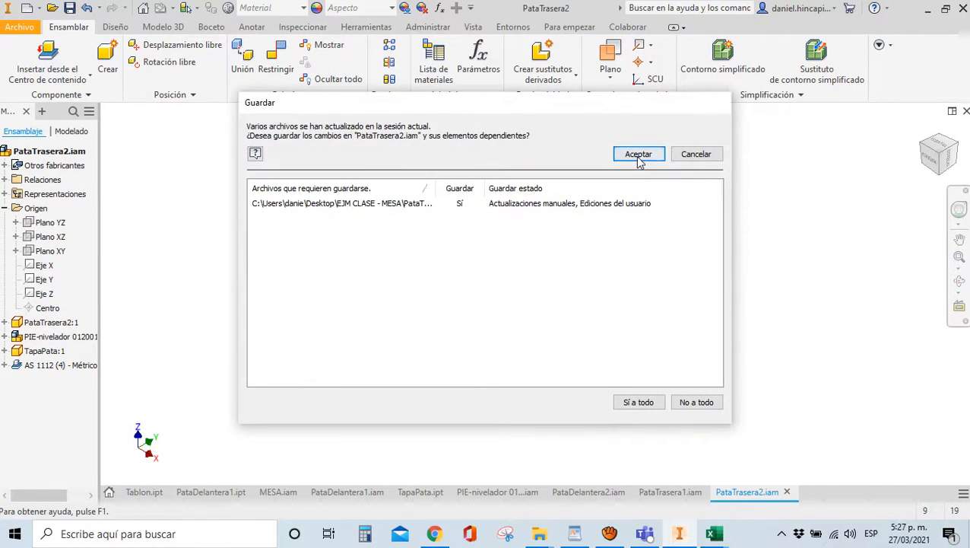
click(639, 162)
Close the PataTrasera2, PataTrasera1, PataDelantera2, PIE-nivelador and TapaPata documents
scroll(516, 211, up, 5)
scroll(470, 306, up, 3)
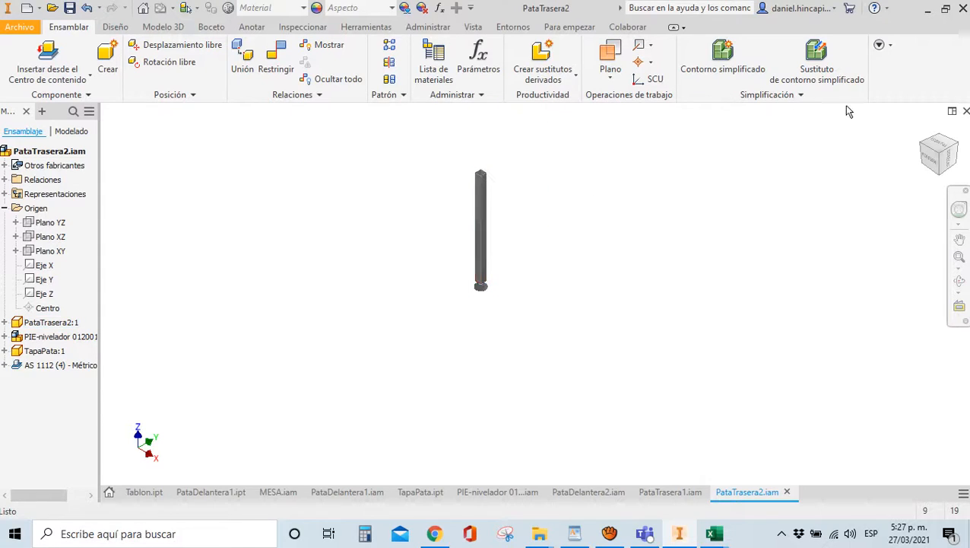
click(966, 111)
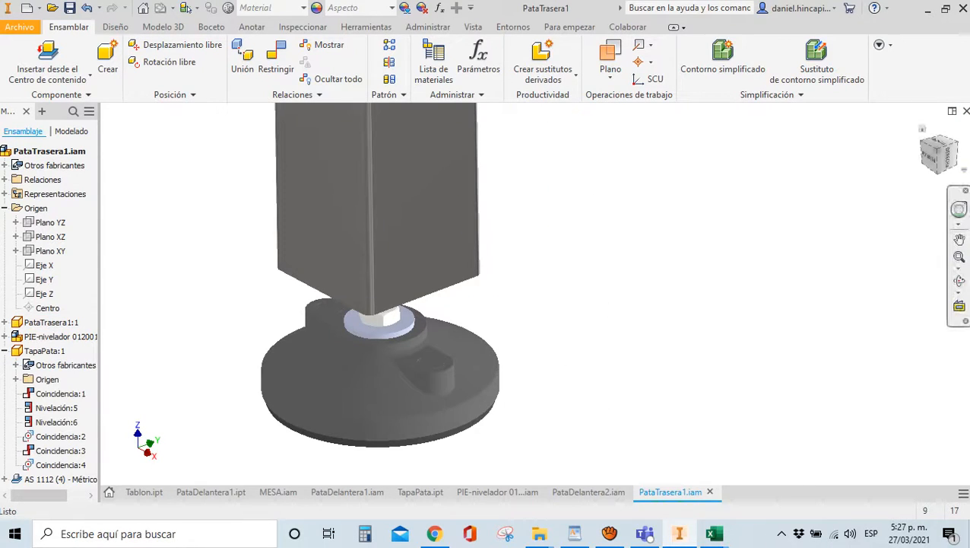
click(966, 111)
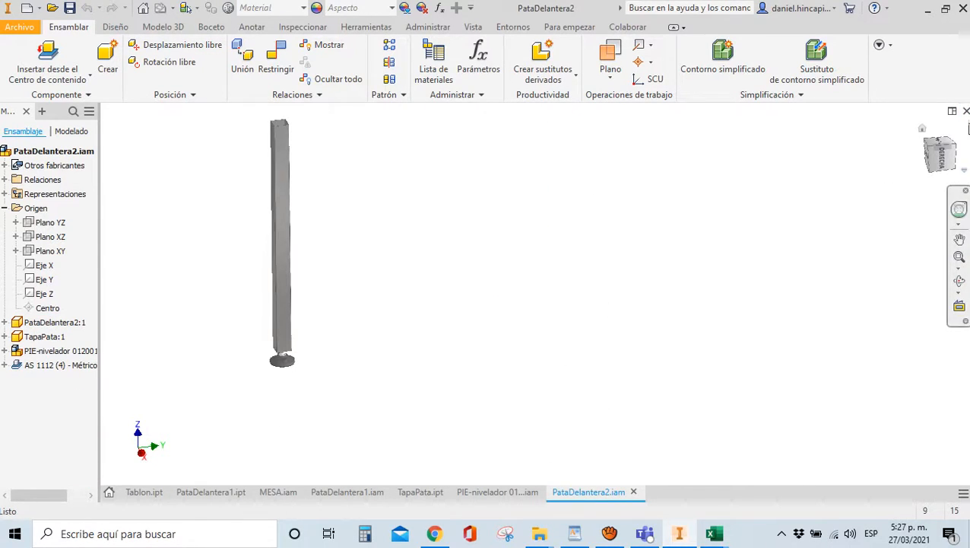
click(966, 111)
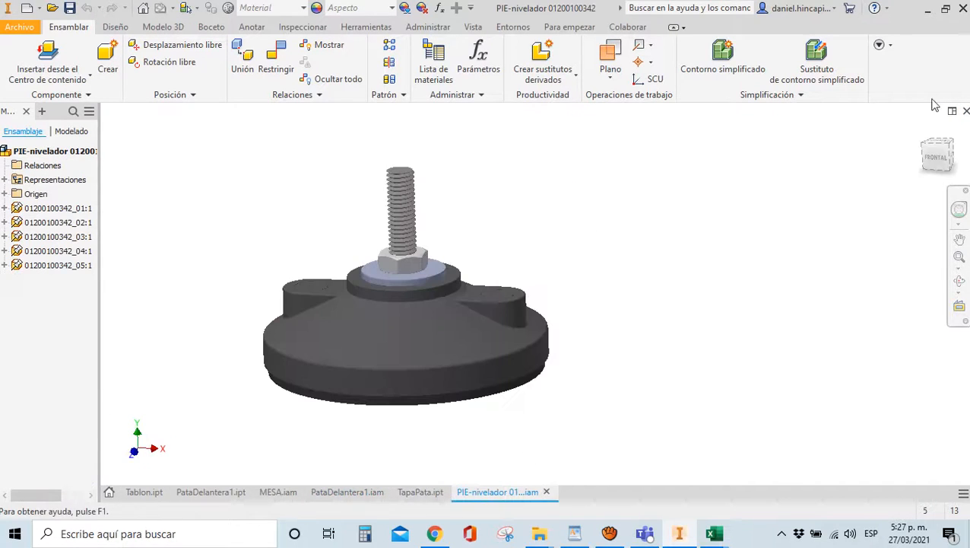
click(966, 111)
click(427, 496)
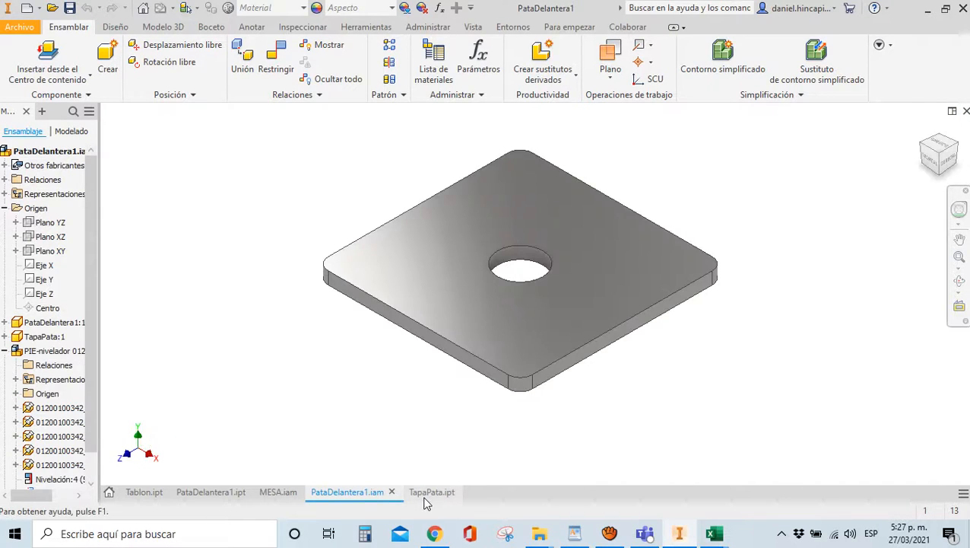
click(966, 111)
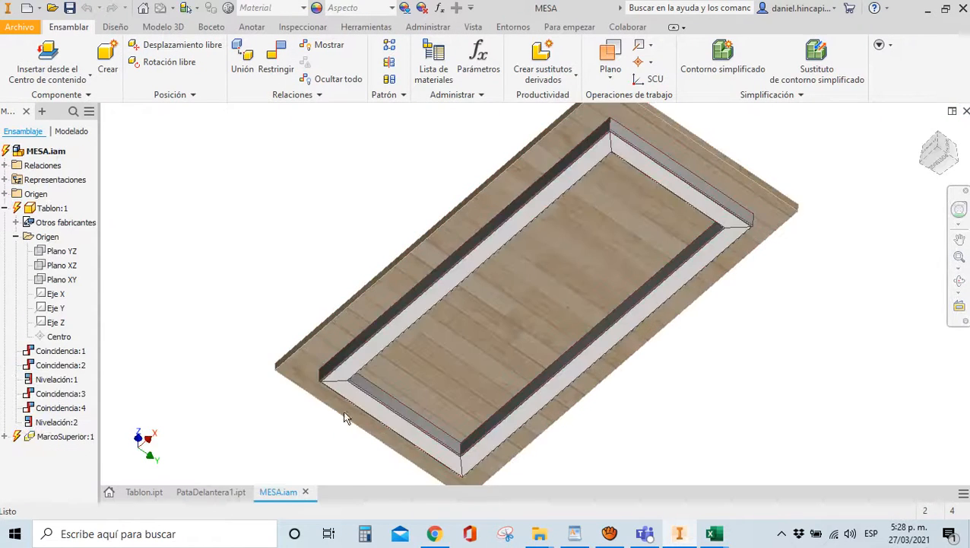
Insert one PataDelantera1 leg into MESA.iam beside the tabletop
scroll(308, 292, up, 3)
scroll(305, 406, down, 3)
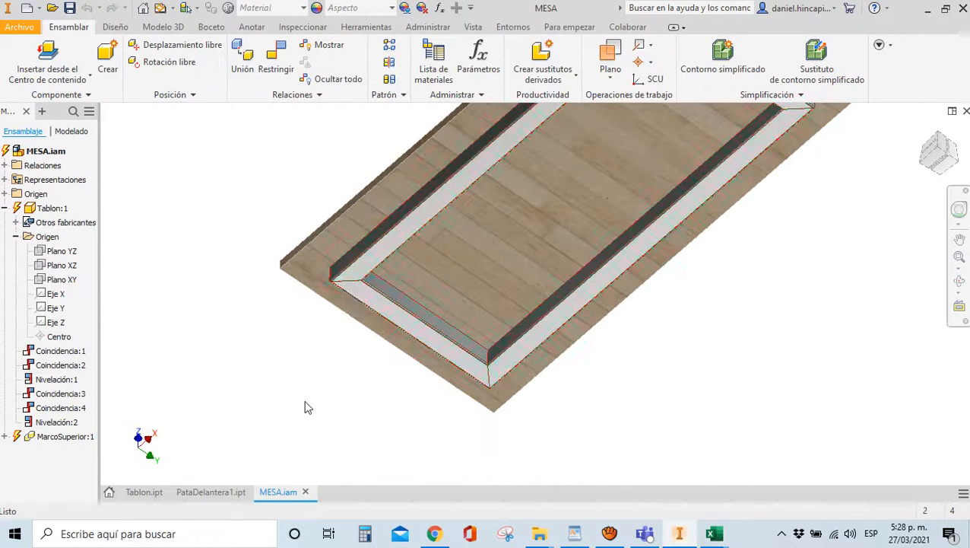
click(47, 74)
click(44, 102)
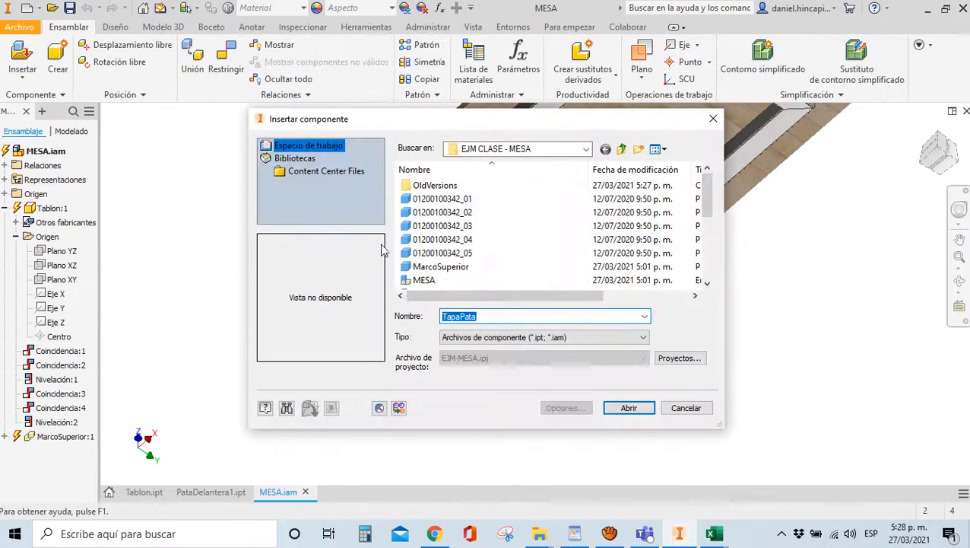
click(442, 267)
scroll(444, 244, down, 2)
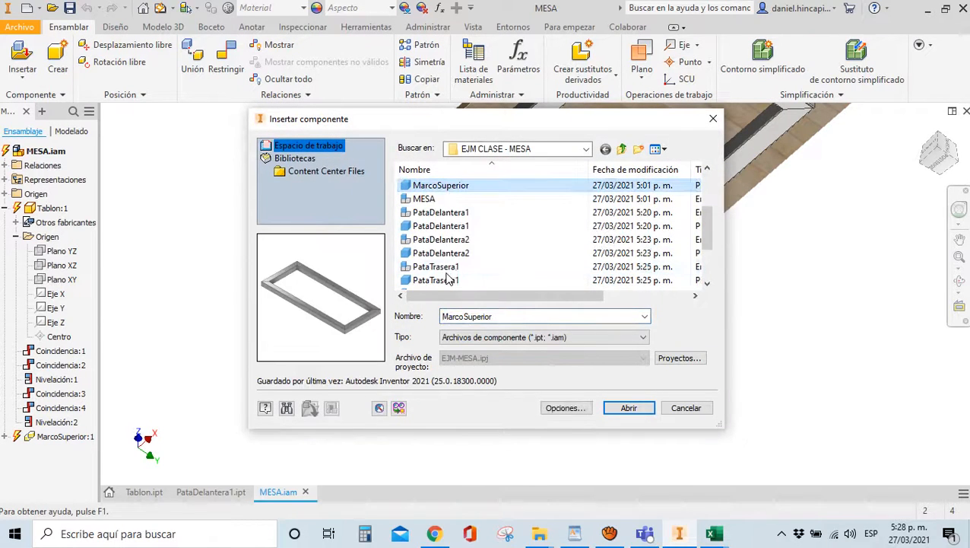
click(445, 212)
click(625, 411)
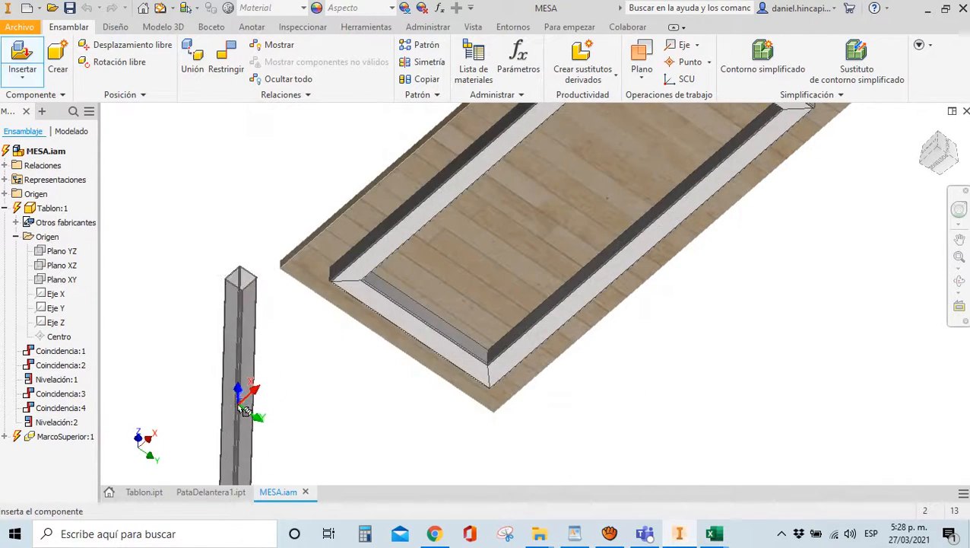
key(Escape)
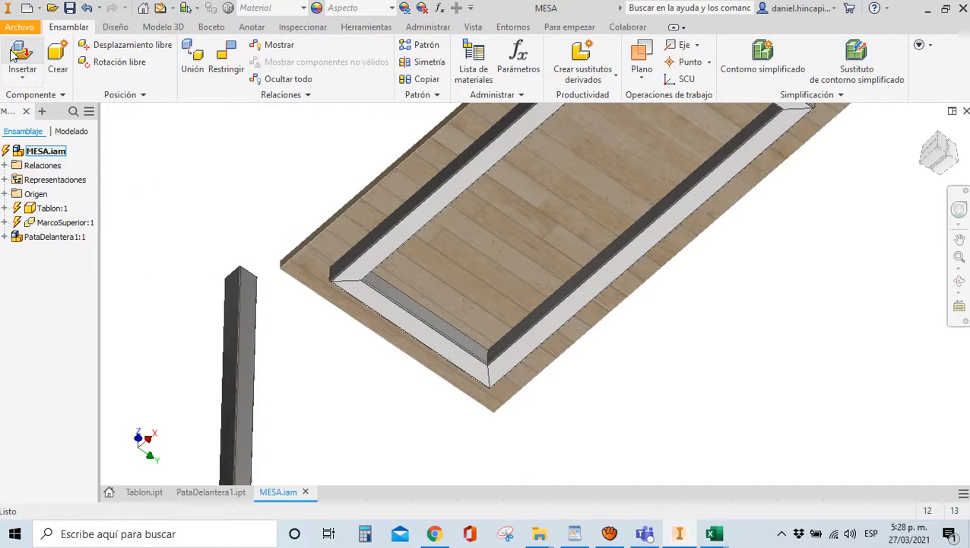
Cancel a second component insert, update the assembly and begin a new constraint
key(p)
click(426, 256)
scroll(429, 256, down, 3)
scroll(429, 256, up, 1)
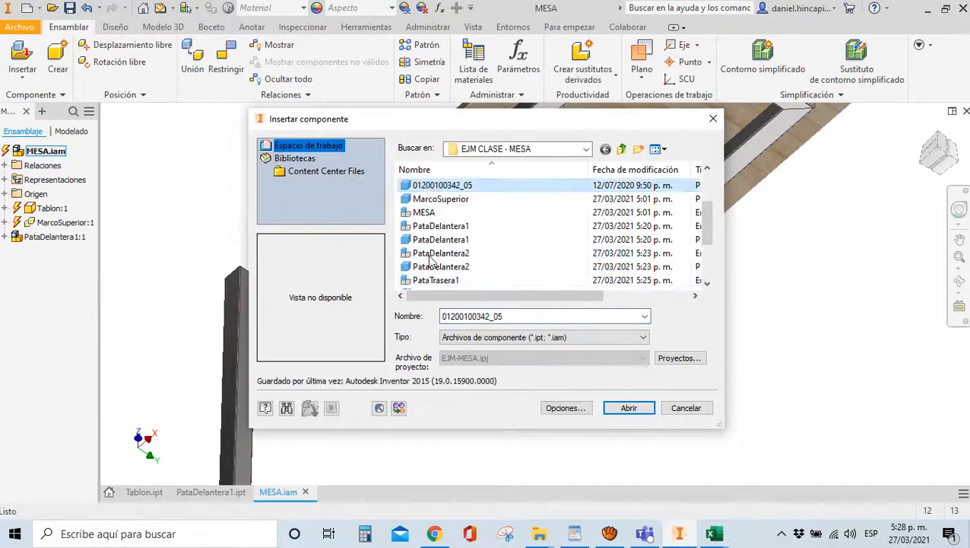
key(Escape)
scroll(314, 262, down, 5)
click(160, 11)
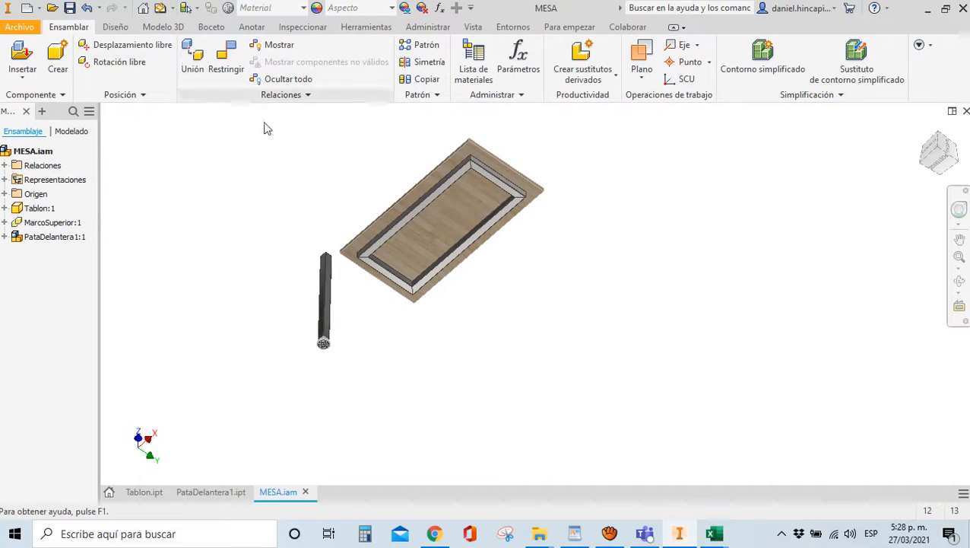
click(938, 172)
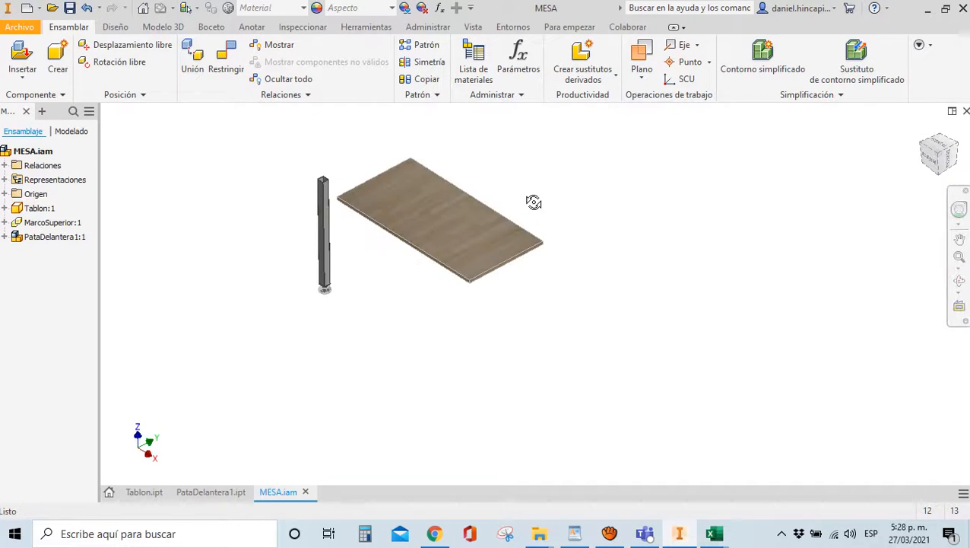
key(c)
scroll(664, 230, down, 2)
scroll(589, 222, up, 8)
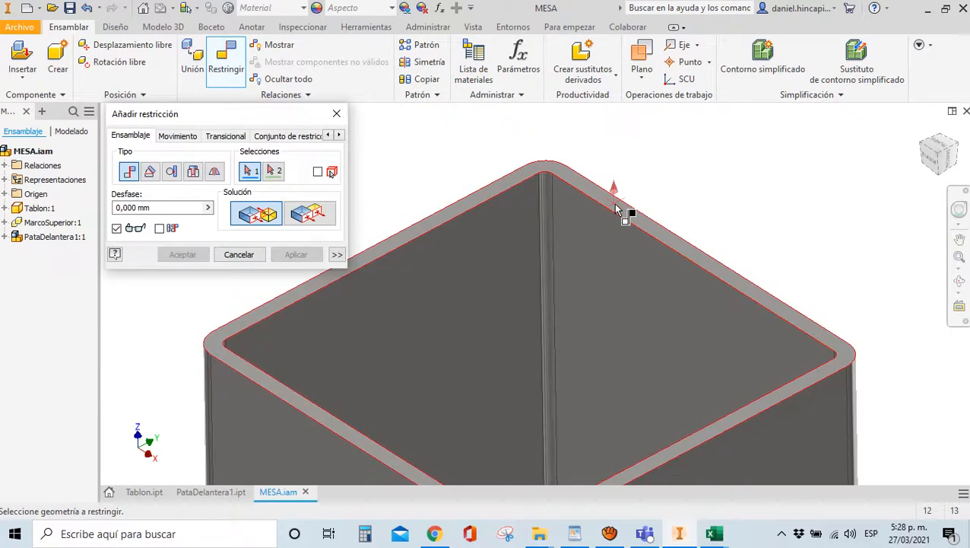
Mate the leg's top face to the underside of the top frame
click(616, 209)
scroll(543, 190, down, 9)
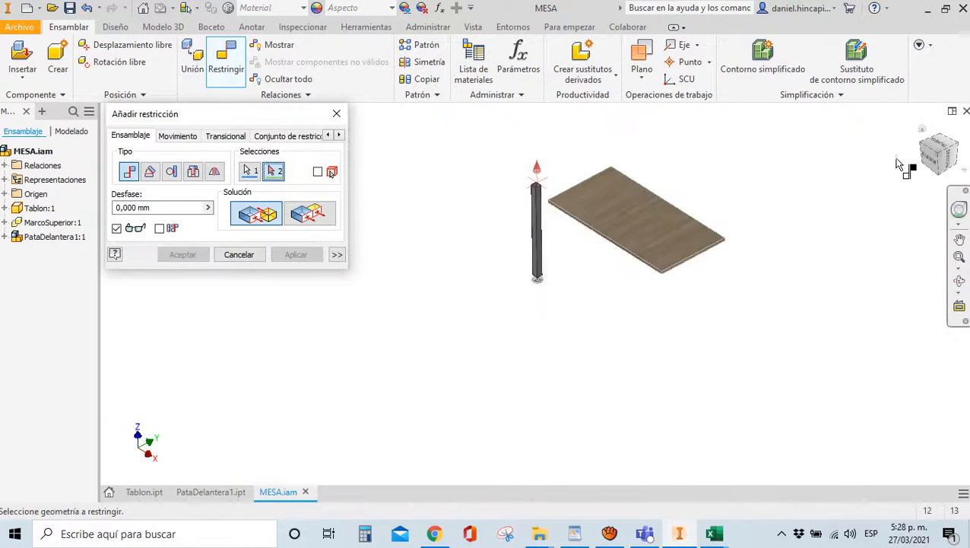
drag(934, 166, 728, 220)
click(933, 146)
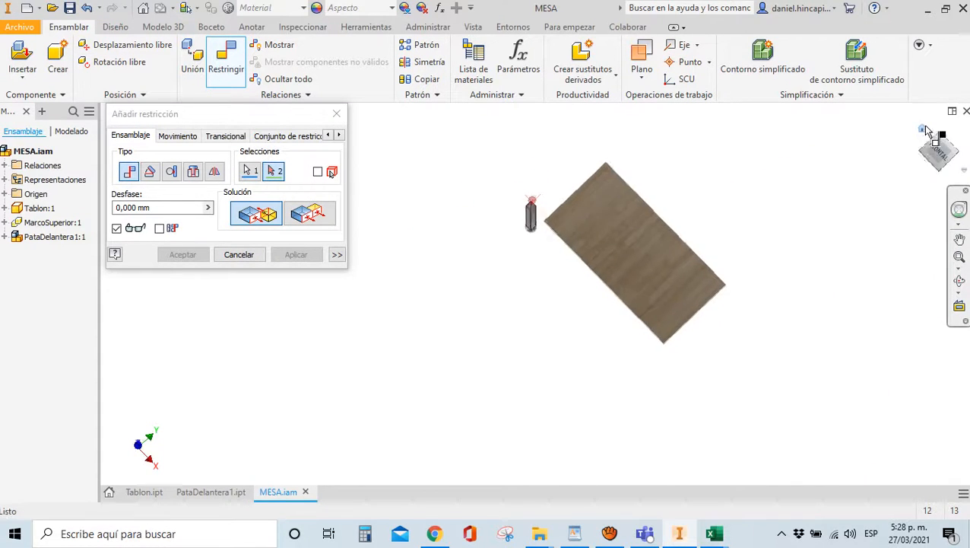
click(936, 149)
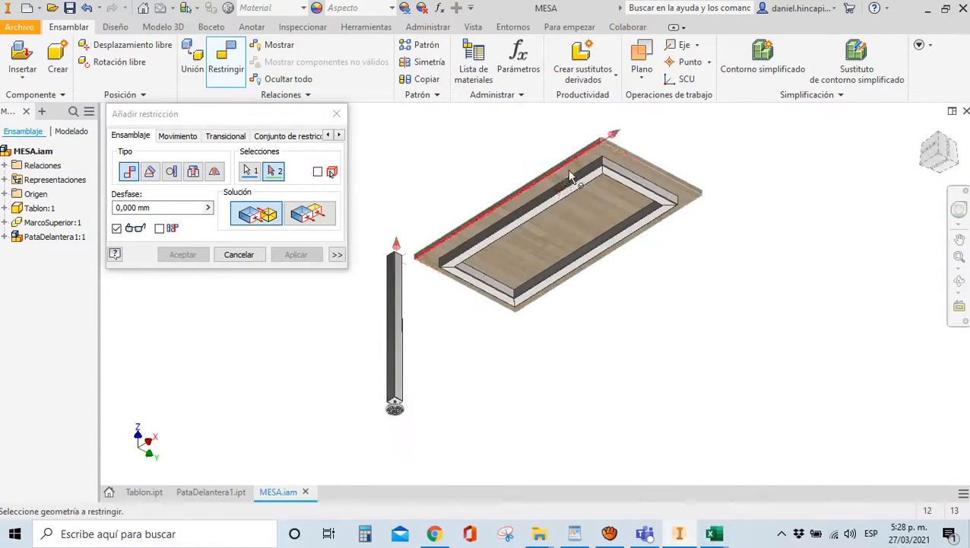
scroll(728, 216, up, 10)
click(576, 187)
scroll(576, 188, down, 6)
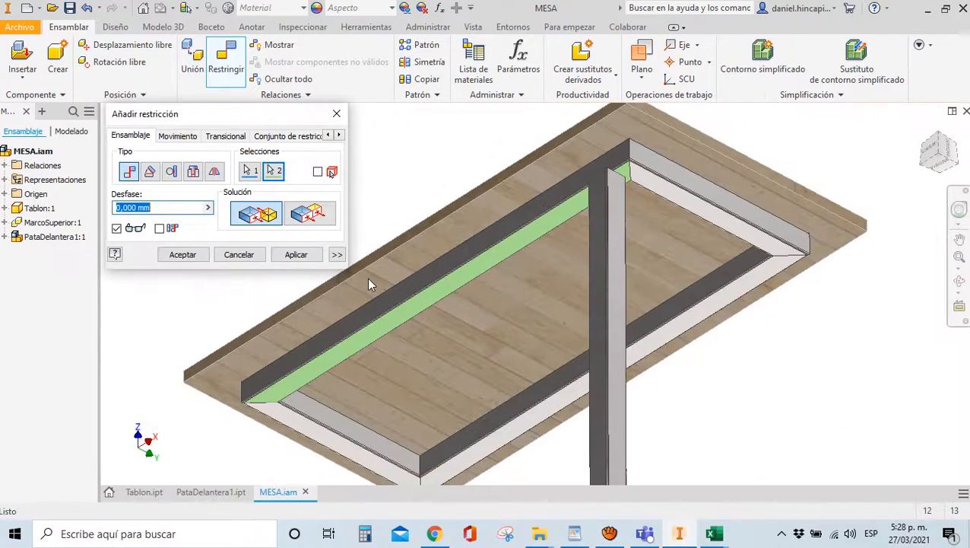
click(296, 254)
Flush the leg's two side faces with the adjoining frame corner faces
scroll(641, 184, up, 5)
click(584, 199)
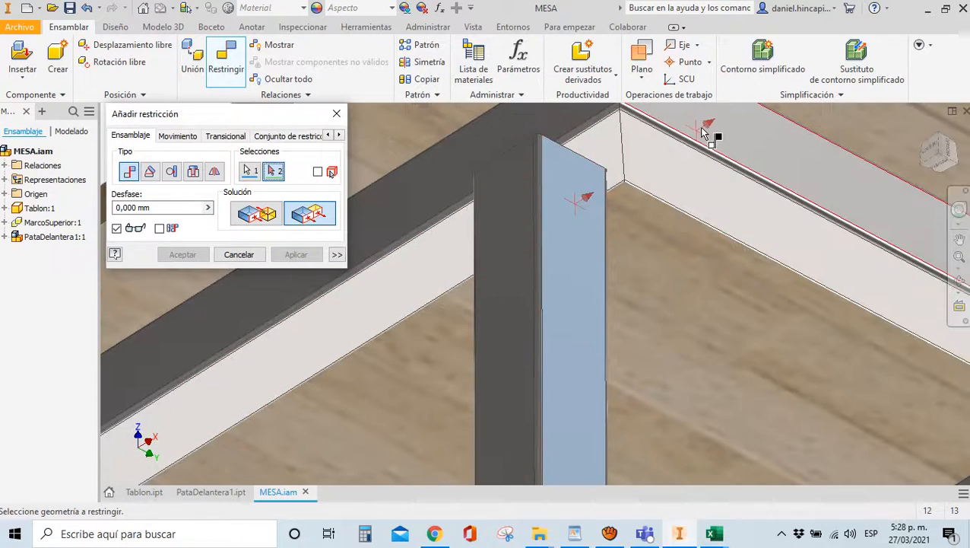
click(706, 135)
click(296, 254)
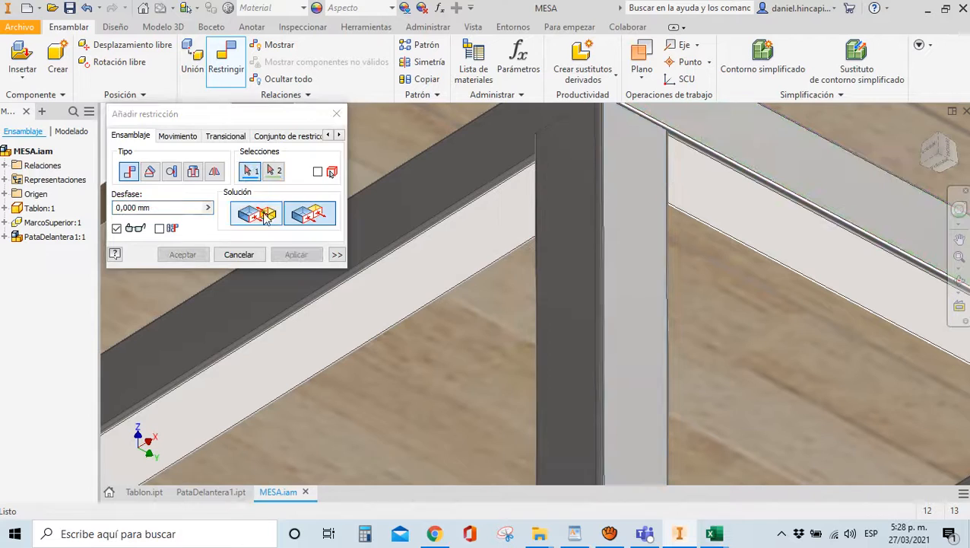
click(584, 229)
click(475, 148)
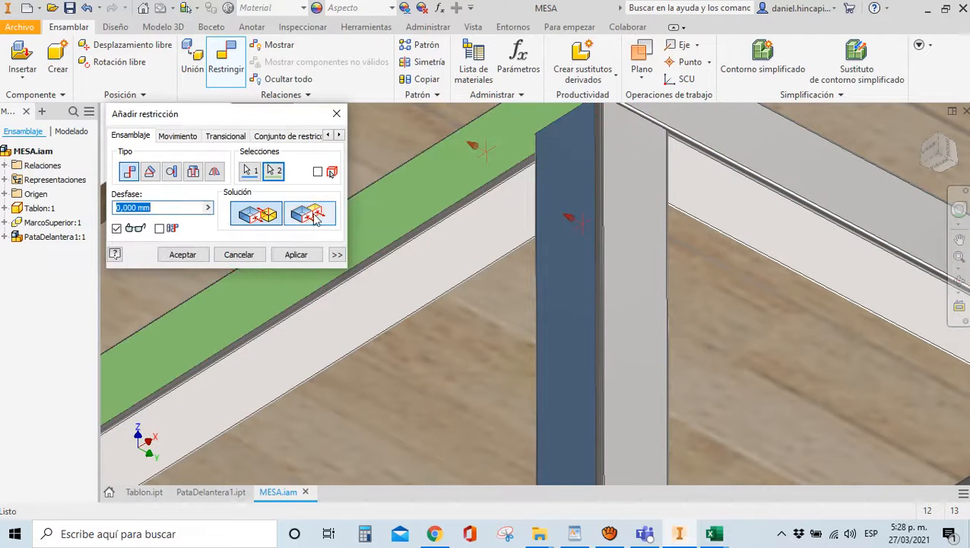
scroll(495, 299, down, 5)
scroll(544, 240, up, 3)
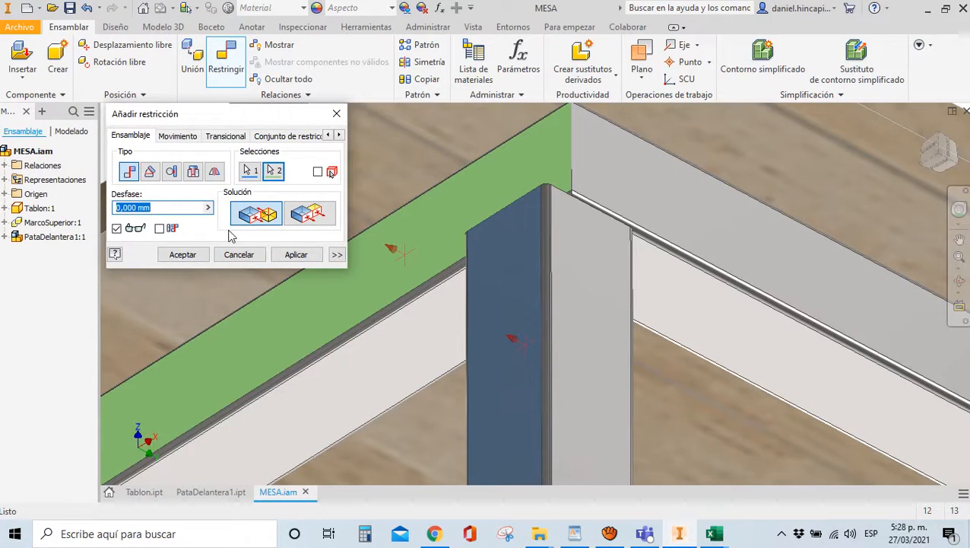
click(308, 215)
click(181, 254)
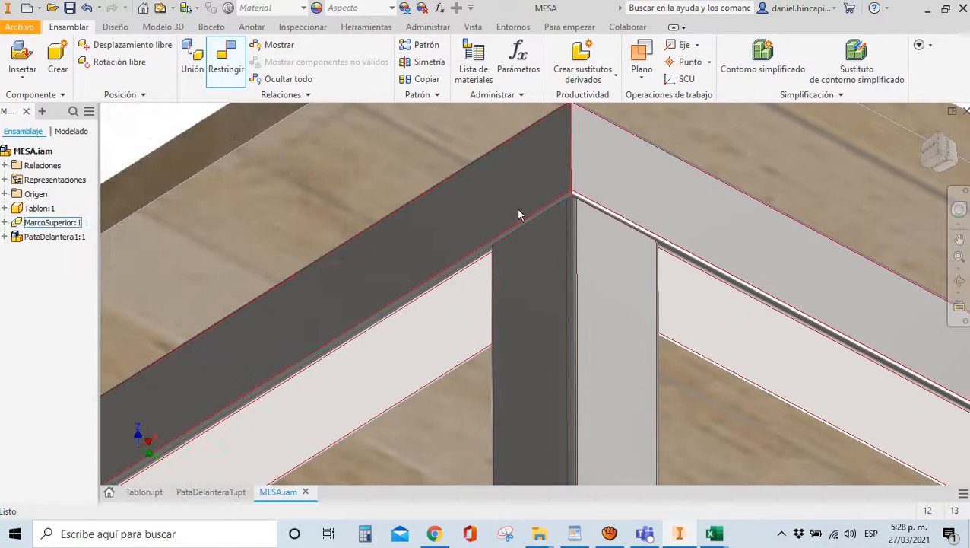
scroll(533, 198, down, 6)
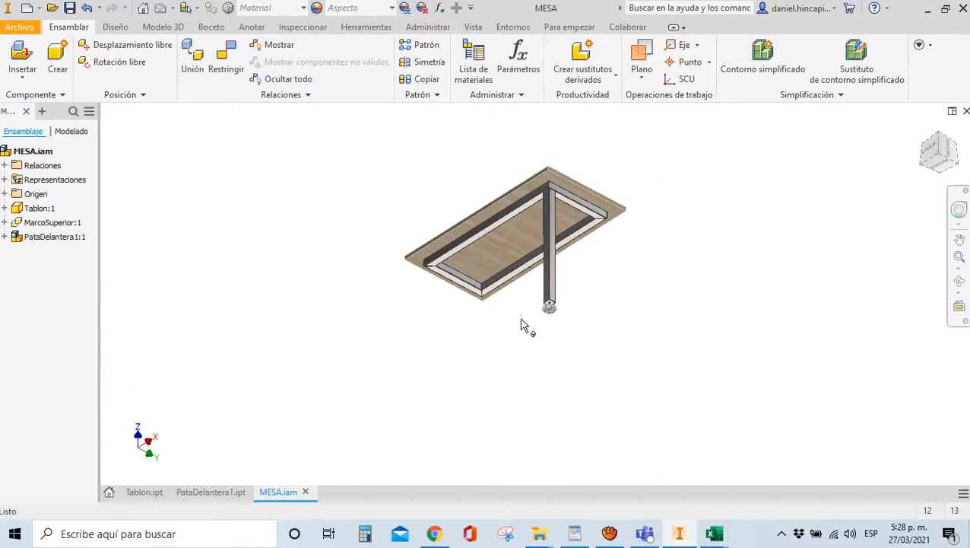
scroll(521, 324, up, 4)
Measure foot-to-tabletop height, confirming 900 mm matches AltoM in the PARAMETROS spreadsheet
key(m)
scroll(602, 322, up, 3)
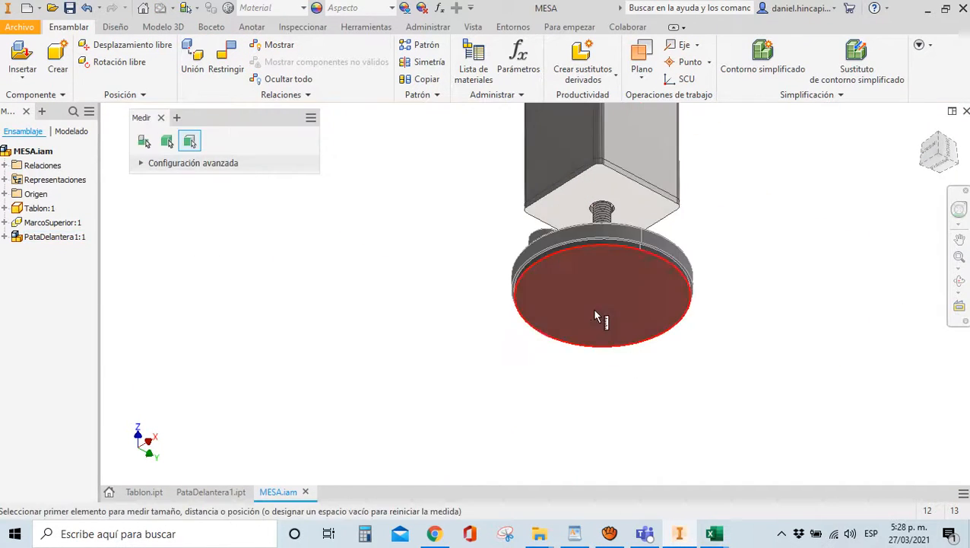
click(593, 320)
scroll(590, 312, down, 5)
drag(937, 159, 924, 228)
scroll(608, 249, up, 4)
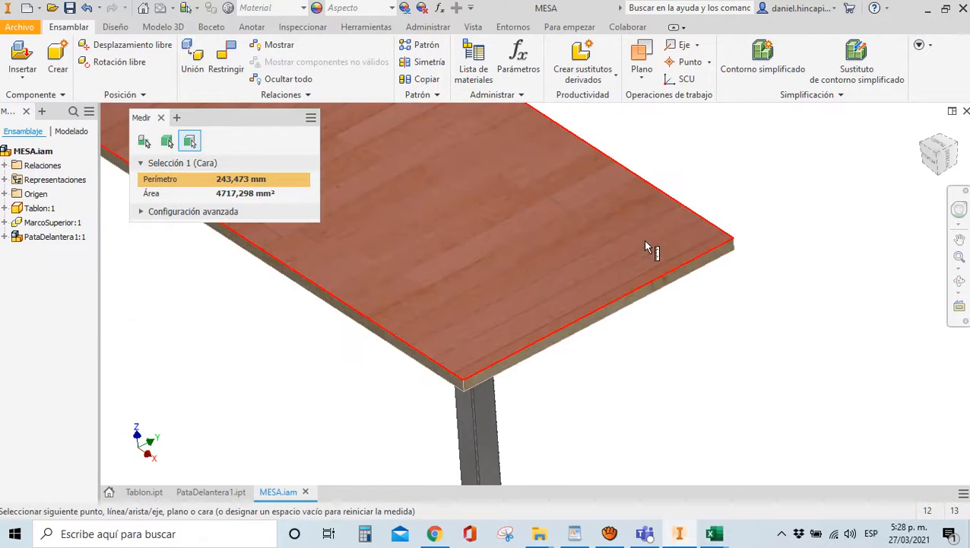
click(644, 242)
scroll(643, 241, down, 4)
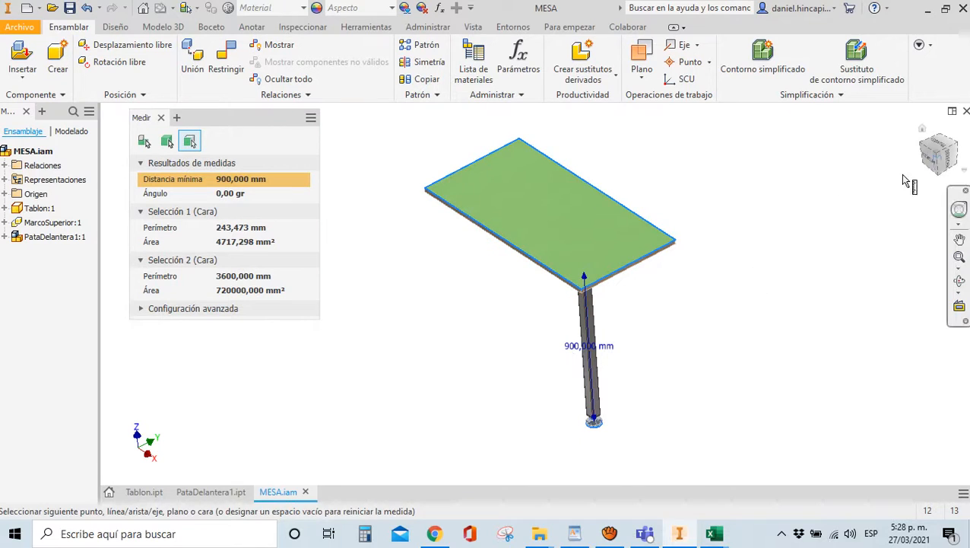
click(930, 159)
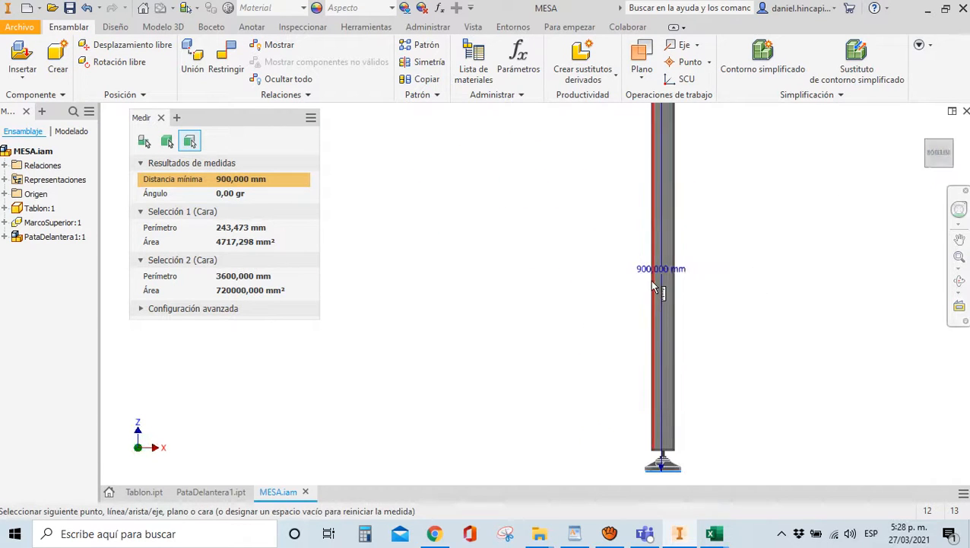
scroll(599, 297, down, 3)
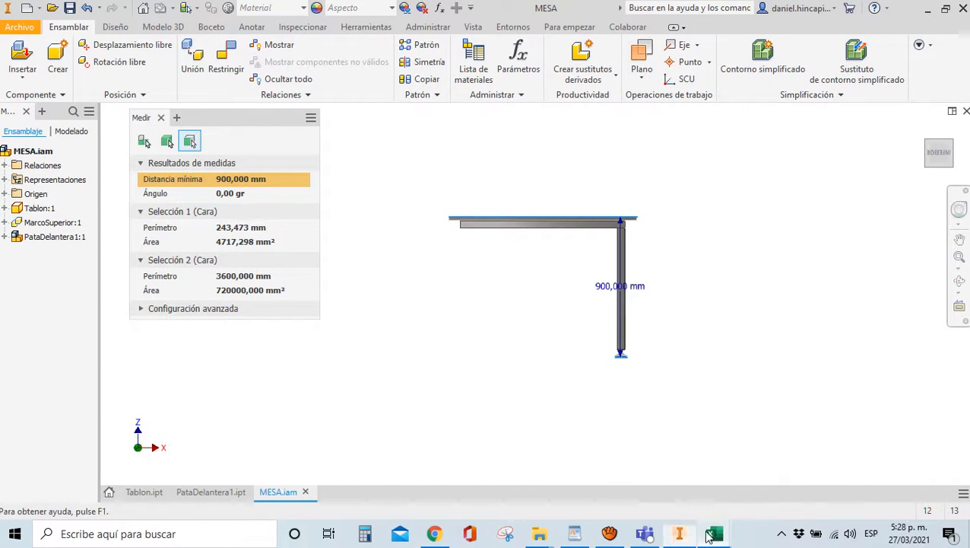
click(713, 534)
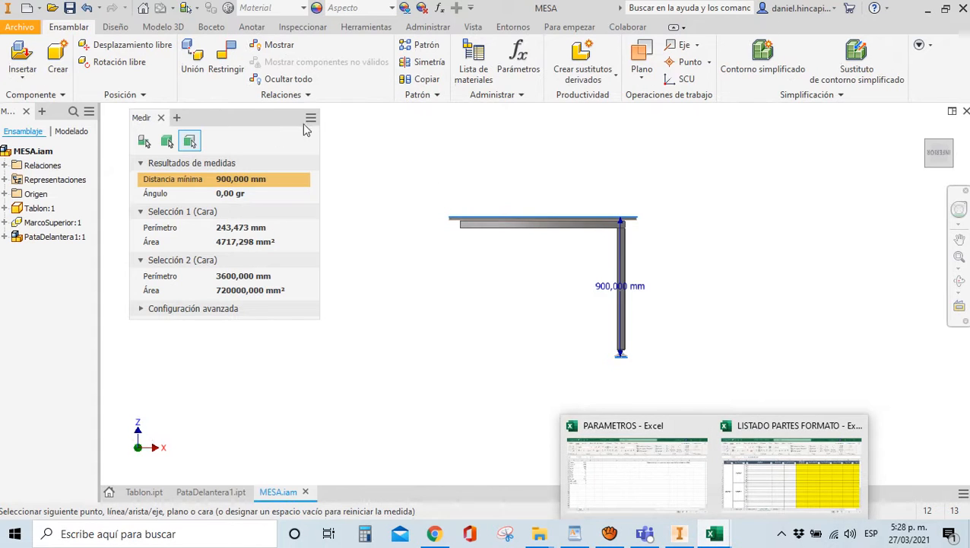
Clear and close the Measure panel, then orbit the table into an angled 3D view
click(385, 166)
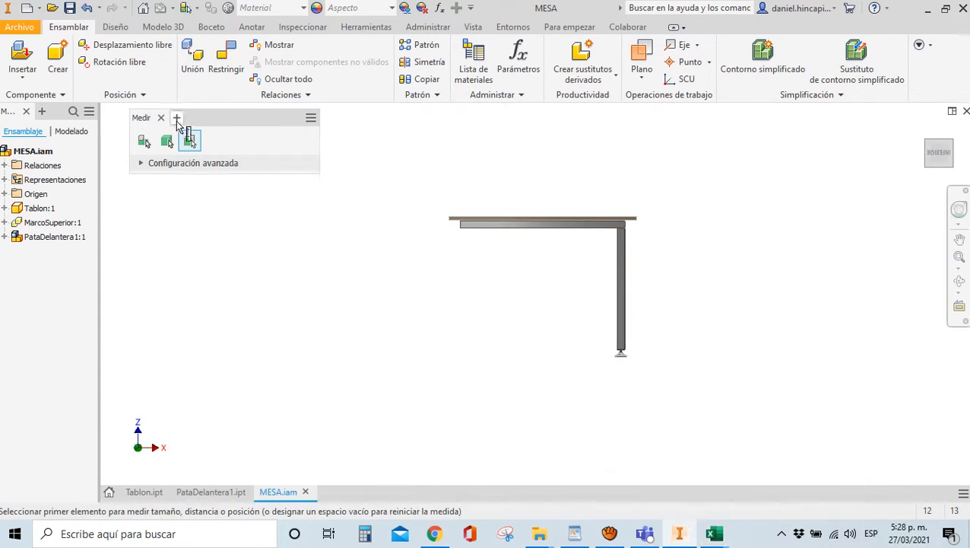
click(161, 117)
drag(932, 156, 768, 155)
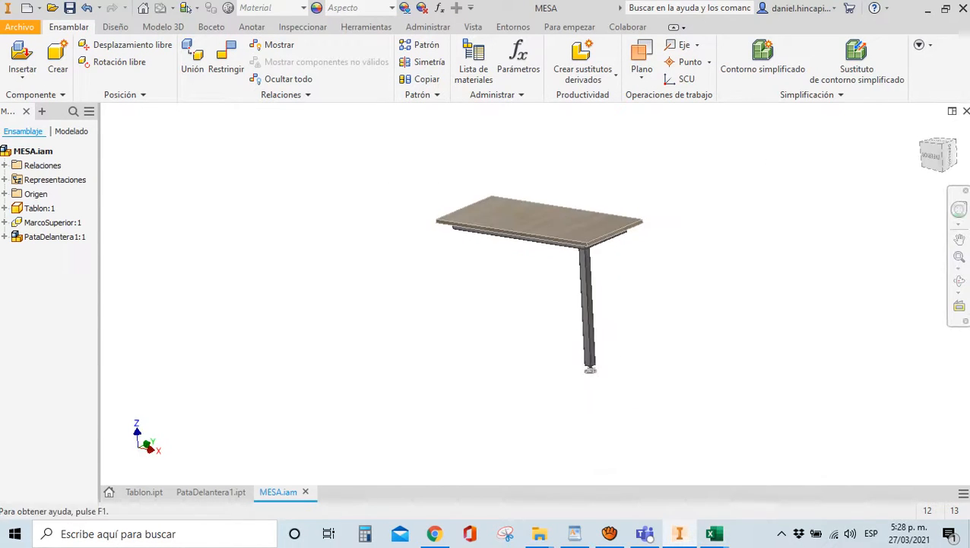
Insert PataDelantera2.iam into MESA, undoing a first attempt and placing it again
click(40, 67)
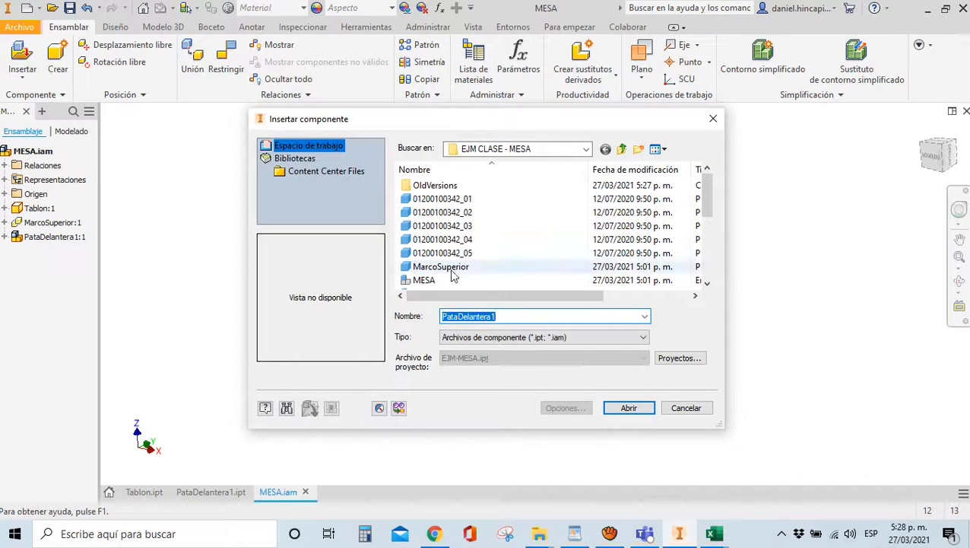
key(BackSpace)
text(2)
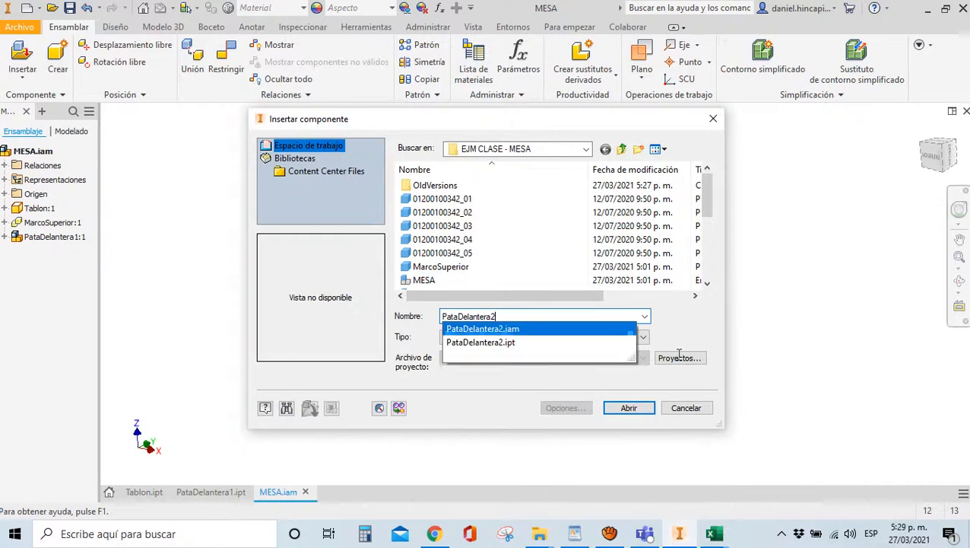
click(645, 411)
click(391, 272)
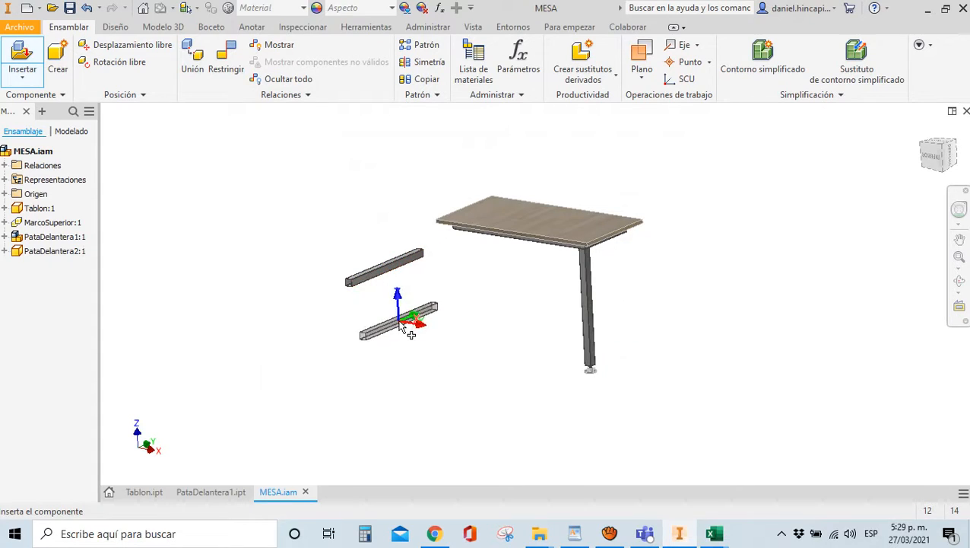
key(Escape)
key(ctrl+z)
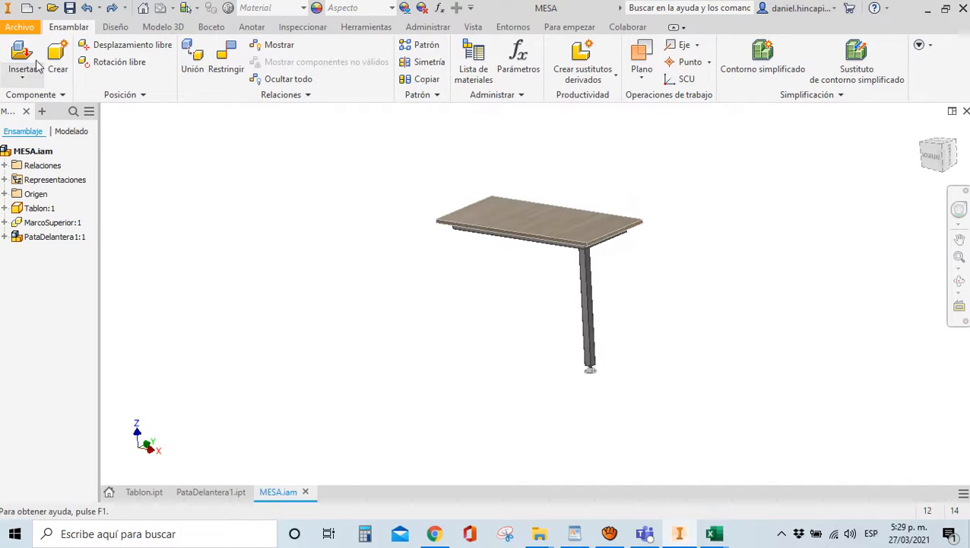
click(22, 59)
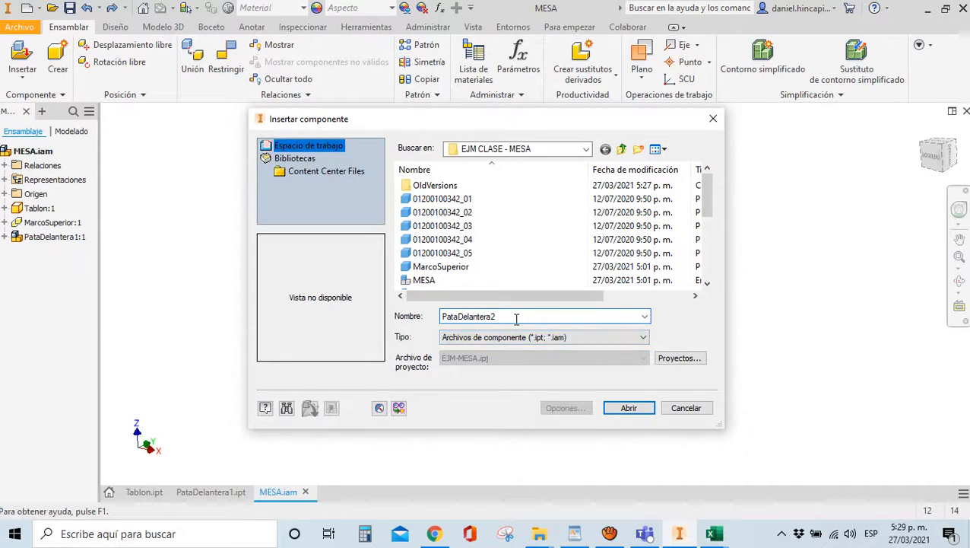
text(.i)
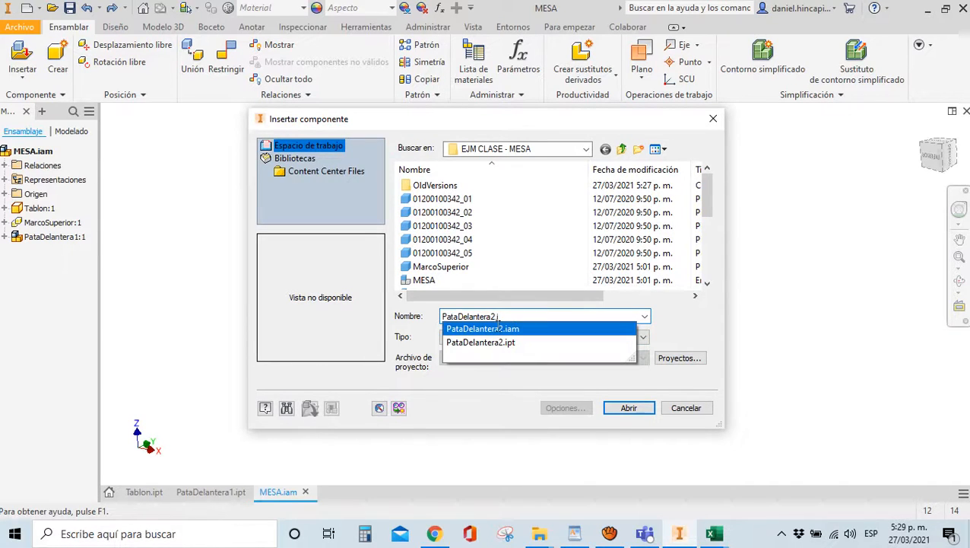
click(486, 329)
click(643, 410)
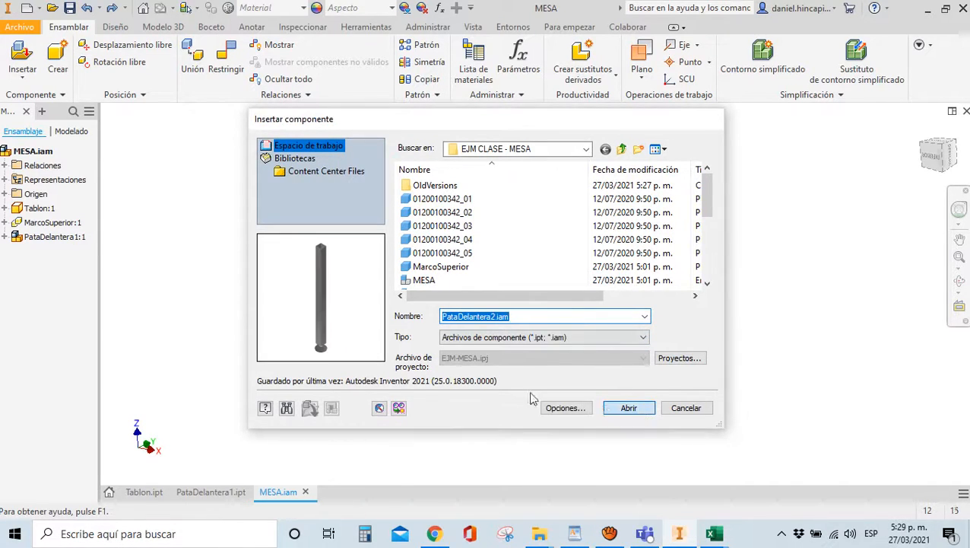
Mate the new leg's top face against the underside of the frame bar
scroll(415, 236, up, 6)
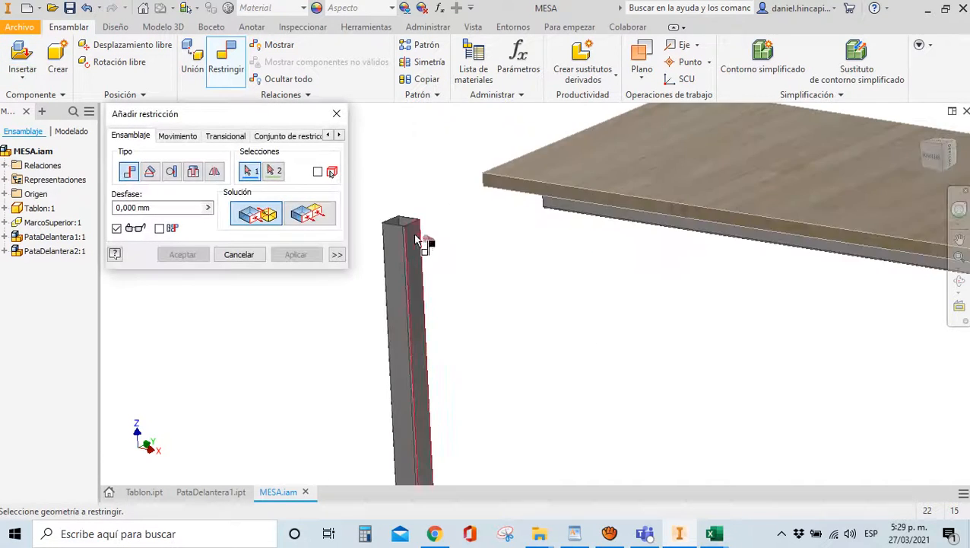
scroll(459, 222, up, 3)
click(497, 244)
scroll(437, 248, down, 3)
scroll(438, 251, down, 5)
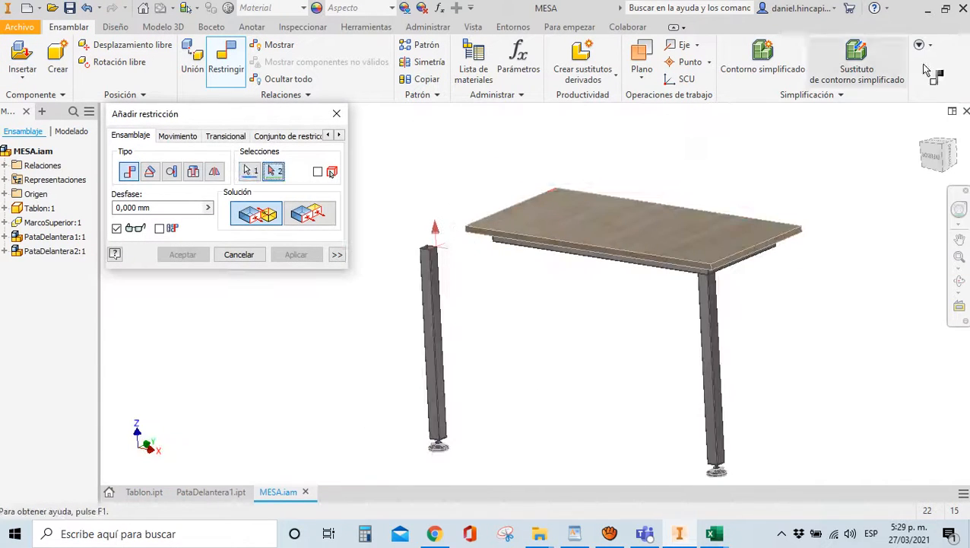
shift+middle_drag(456, 320, 477, 310)
scroll(784, 173, up, 5)
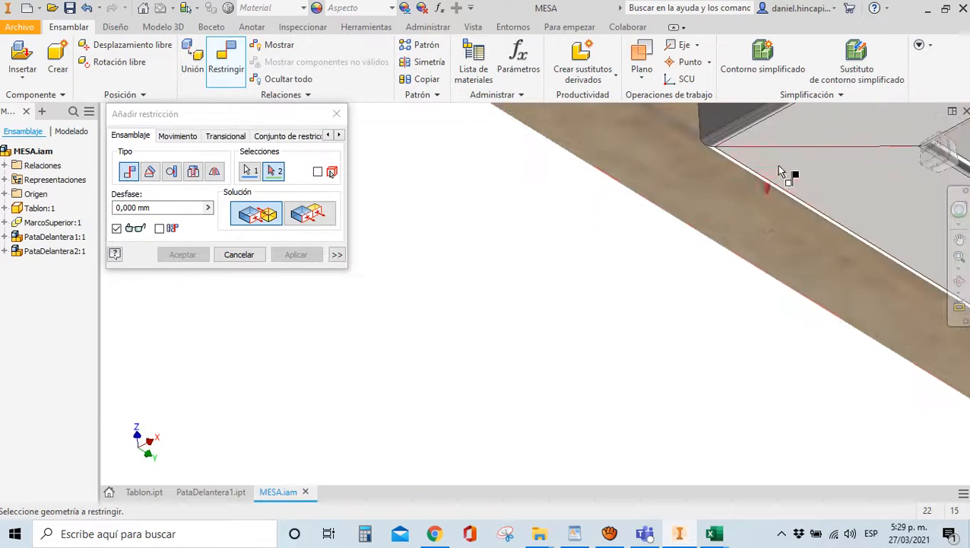
click(795, 143)
scroll(795, 143, down, 3)
click(296, 254)
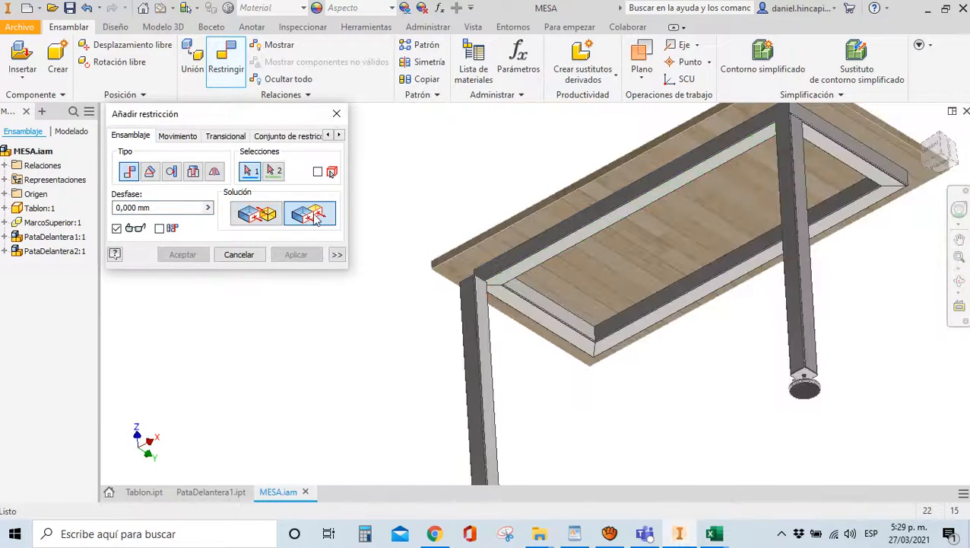
Make the leg's side face flush with the matching frame bar face
scroll(424, 303, up, 4)
click(375, 292)
click(491, 216)
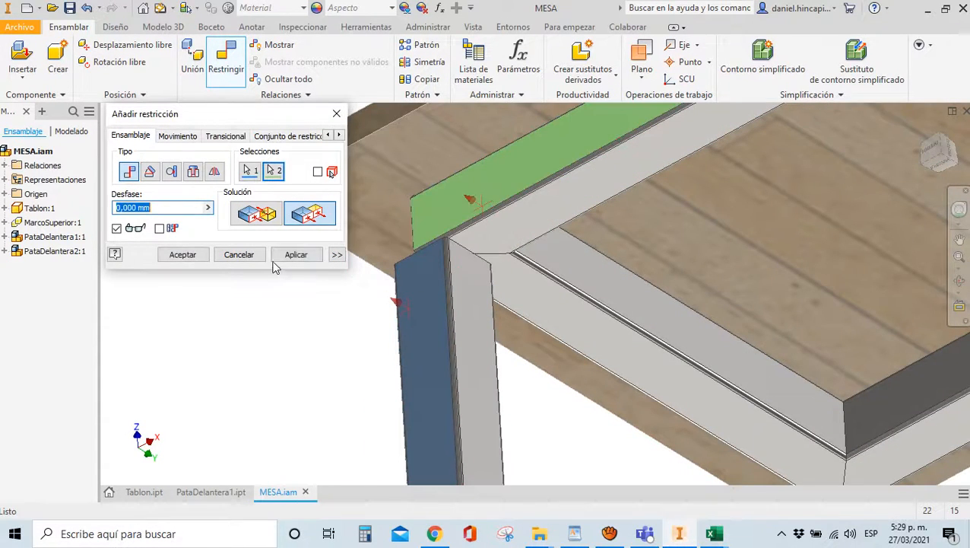
click(293, 255)
scroll(401, 263, down, 5)
Align the leg's outer side flush with the frame, then view the table from the top
drag(939, 157, 283, 184)
scroll(456, 221, up, 4)
click(537, 220)
click(537, 164)
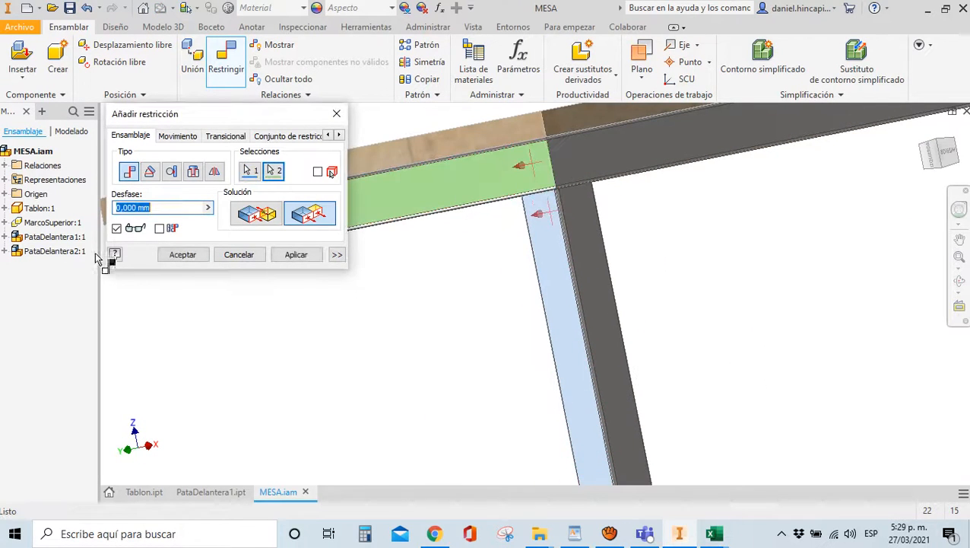
click(182, 255)
scroll(623, 254, down, 5)
click(922, 128)
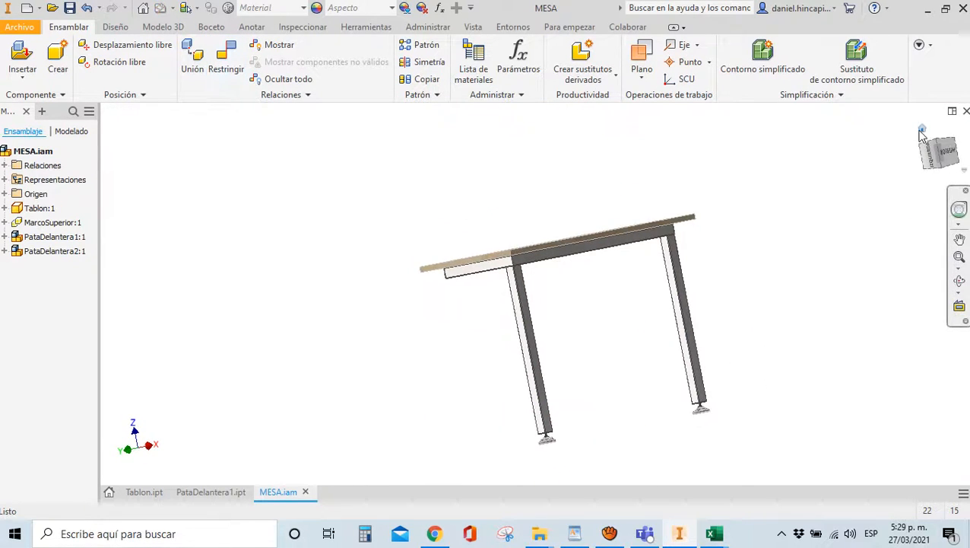
click(937, 143)
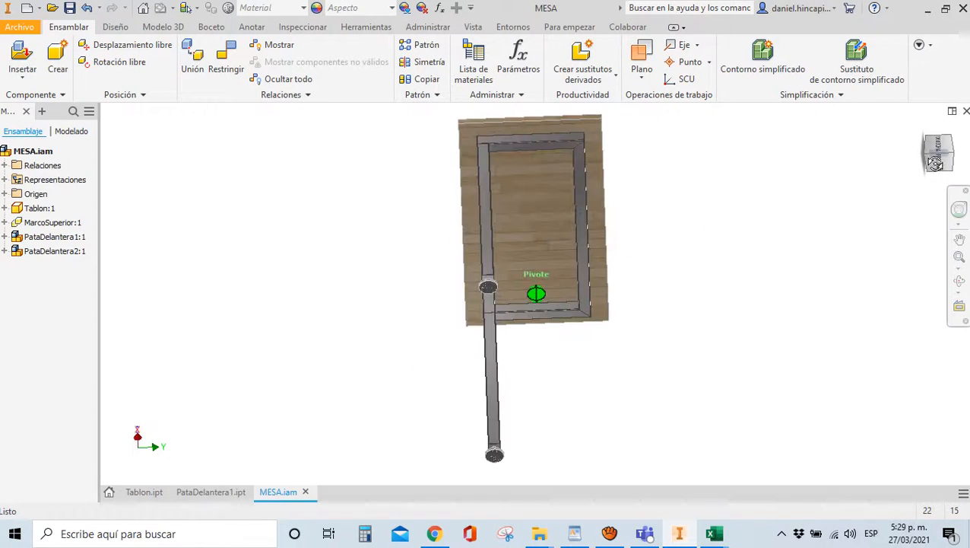
Insert PataTrasera1.iam and place one rear leg beside the table
key(p)
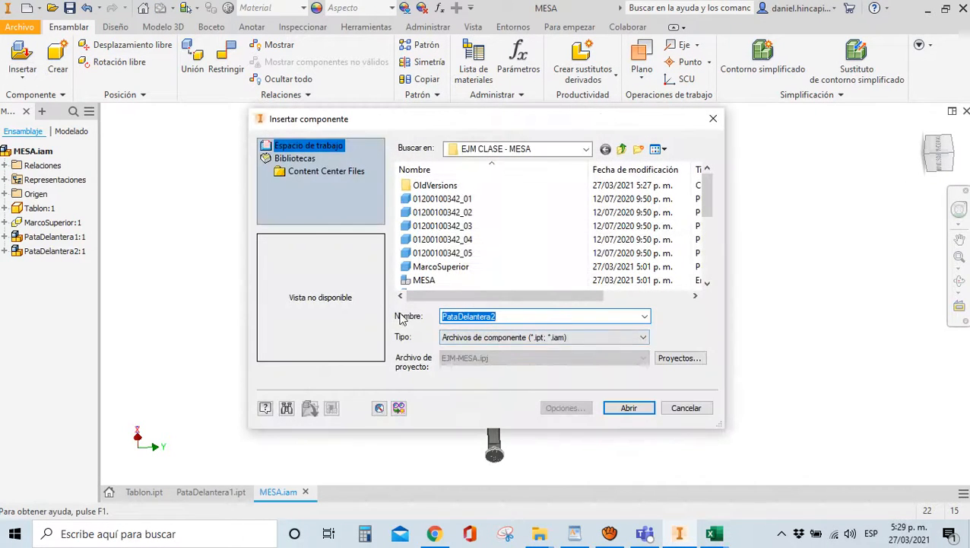
key(BackSpace)
text(3.i)
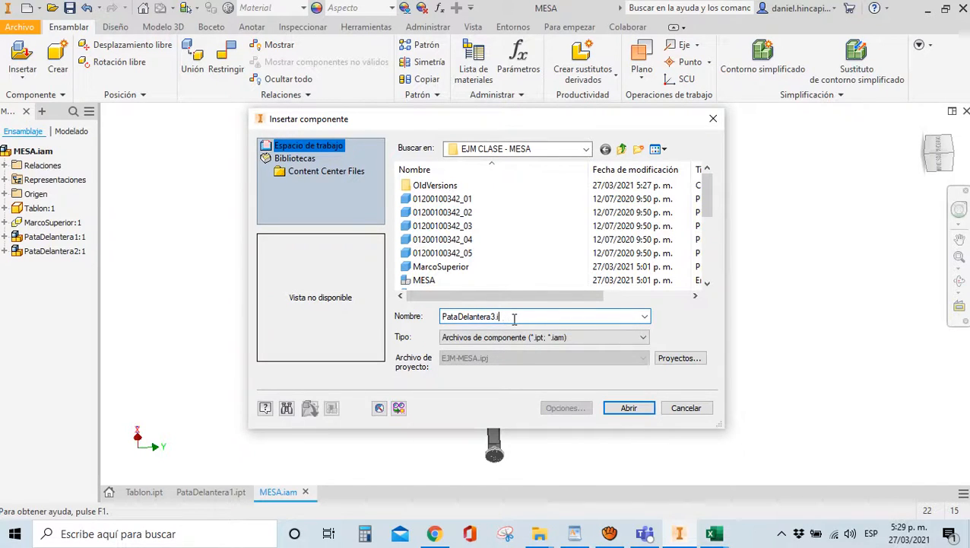
key(BackSpace)
key(BackSpace)
key(BackSpace)
key(BackSpace)
key(BackSpace)
key(BackSpace)
key(BackSpace)
key(BackSpace)
key(BackSpace)
key(BackSpace)
key(BackSpace)
key(BackSpace)
key(BackSpace)
key(BackSpace)
text(T)
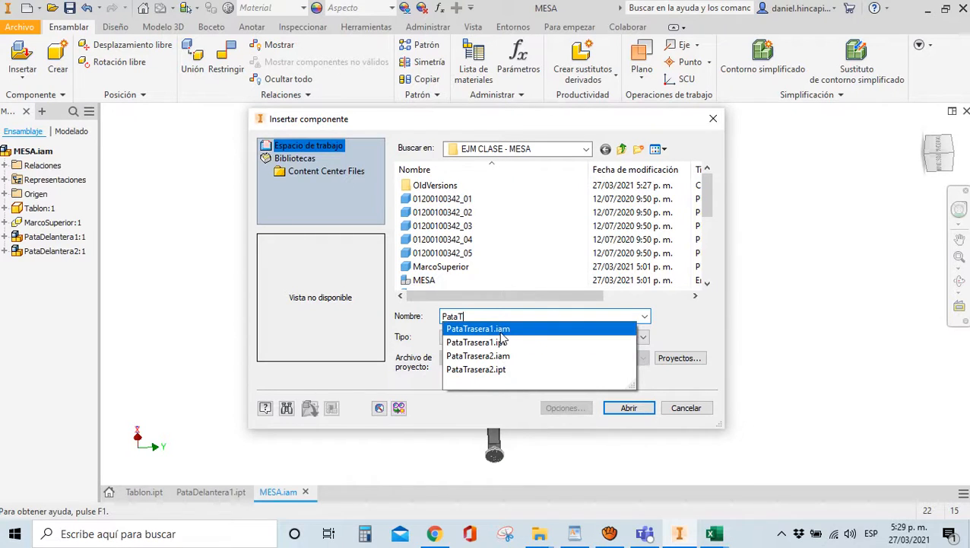
click(501, 333)
click(629, 407)
scroll(551, 361, up, 4)
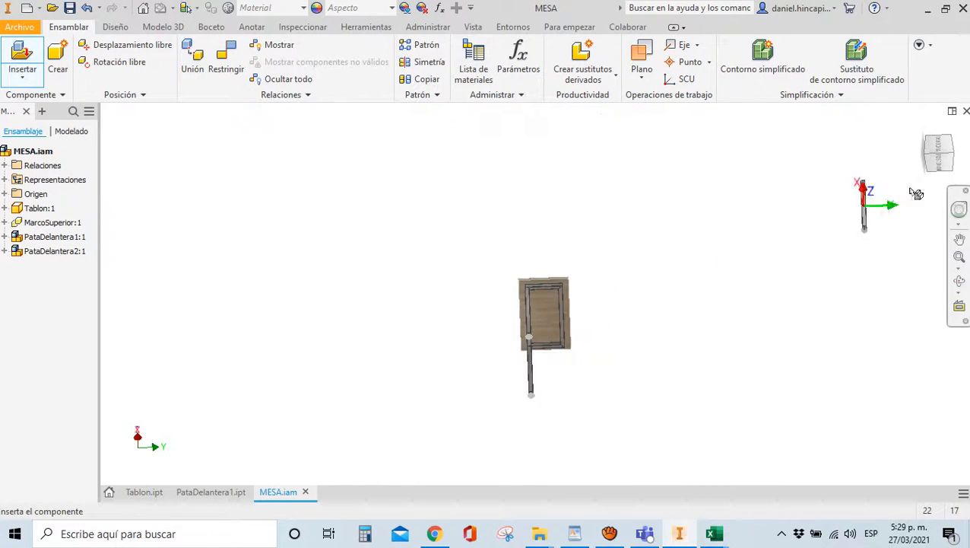
click(615, 344)
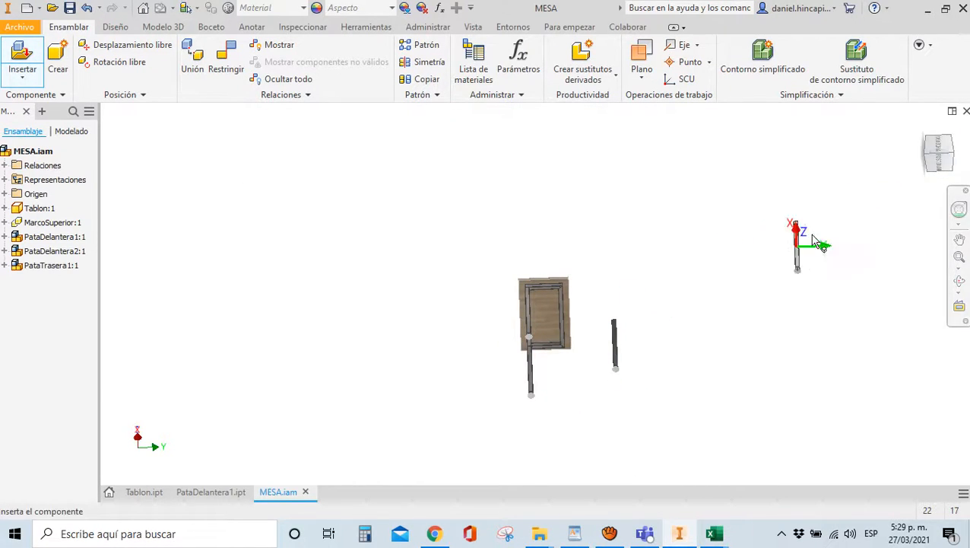
Constrain the frame corner edge to the rear leg's top edge
click(929, 165)
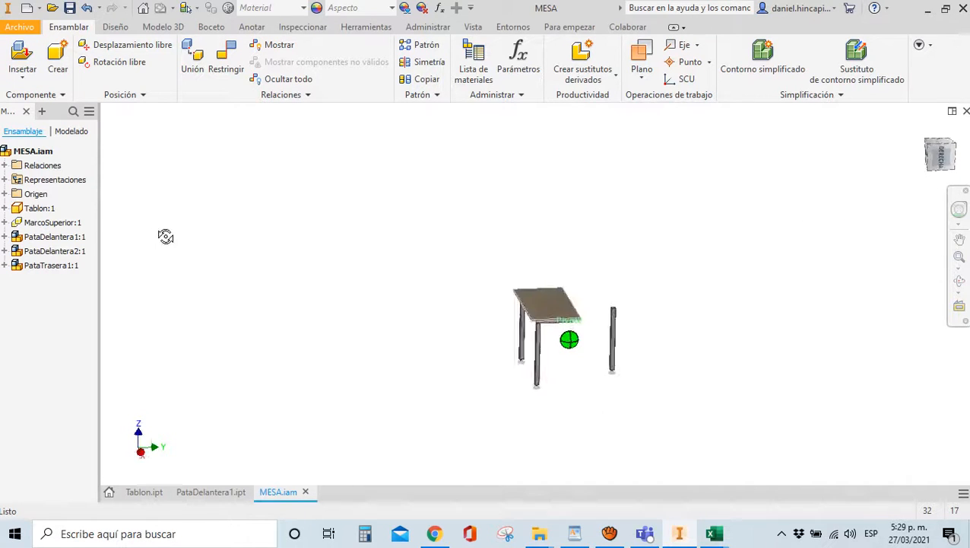
key(c)
scroll(652, 342, up, 5)
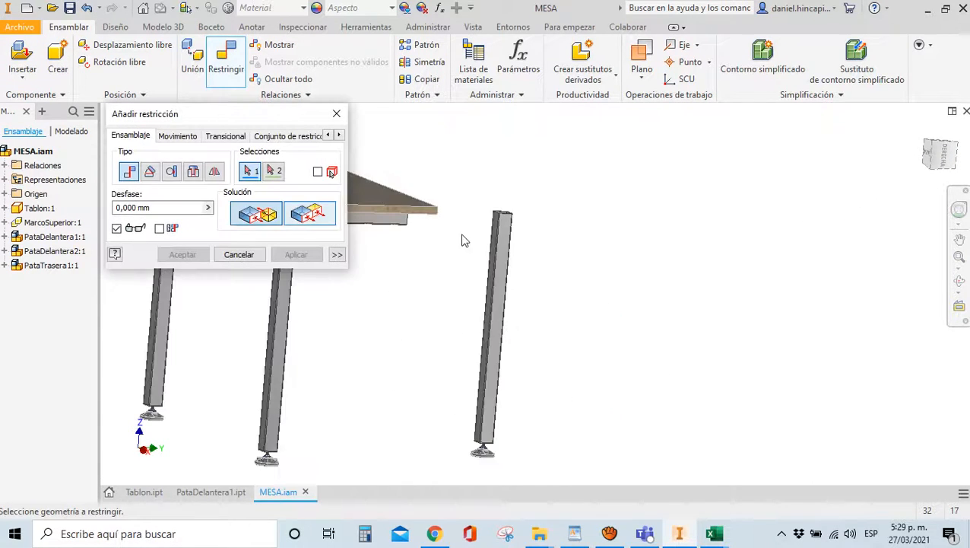
scroll(802, 207, down, 2)
drag(933, 161, 932, 433)
scroll(555, 161, up, 5)
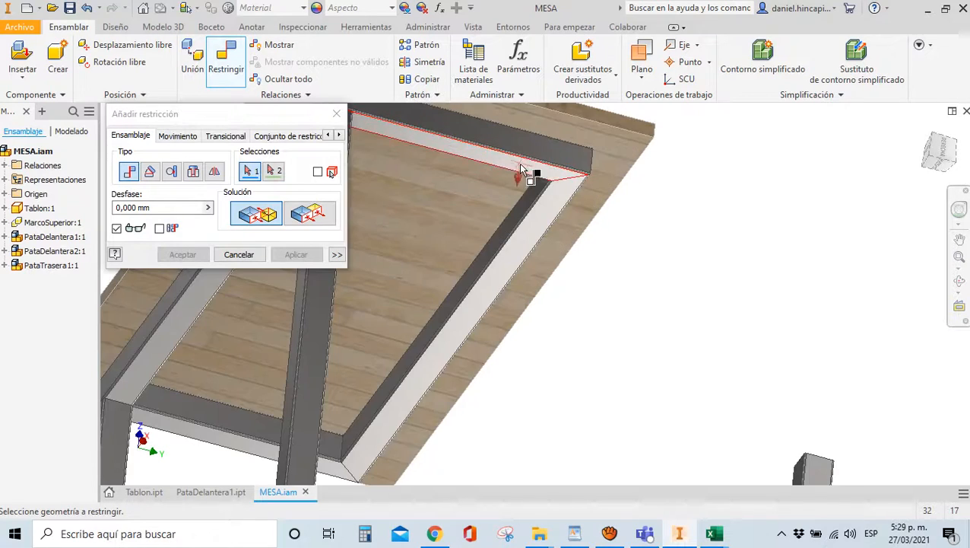
click(524, 169)
scroll(531, 174, down, 5)
drag(932, 156, 937, 240)
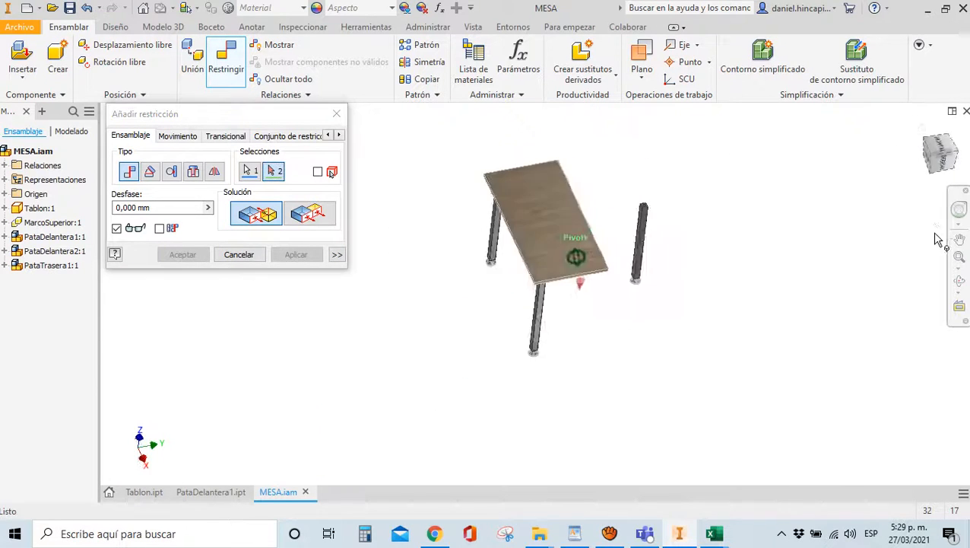
scroll(644, 209, up, 5)
click(572, 196)
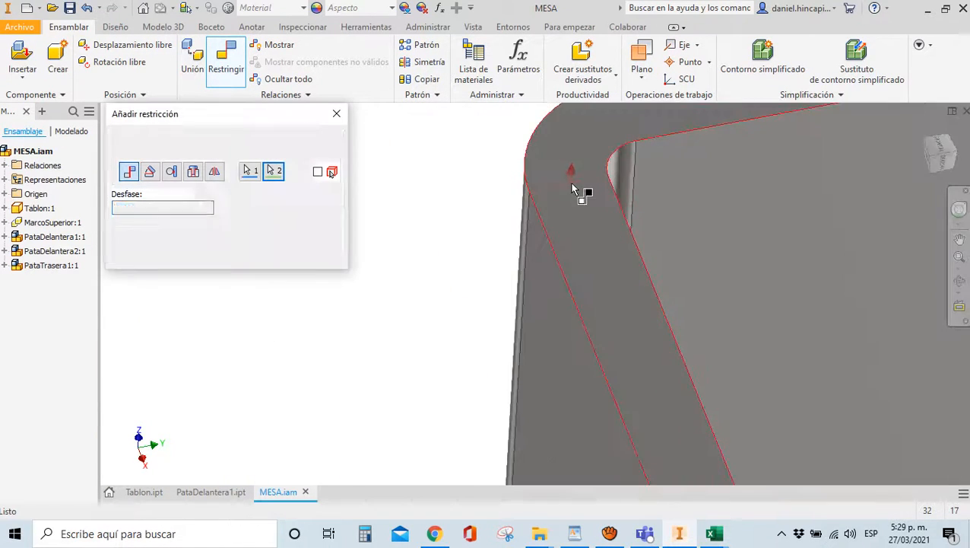
scroll(565, 210, down, 6)
Make the rear leg's side face flush with the frame bar face
drag(937, 156, 454, 273)
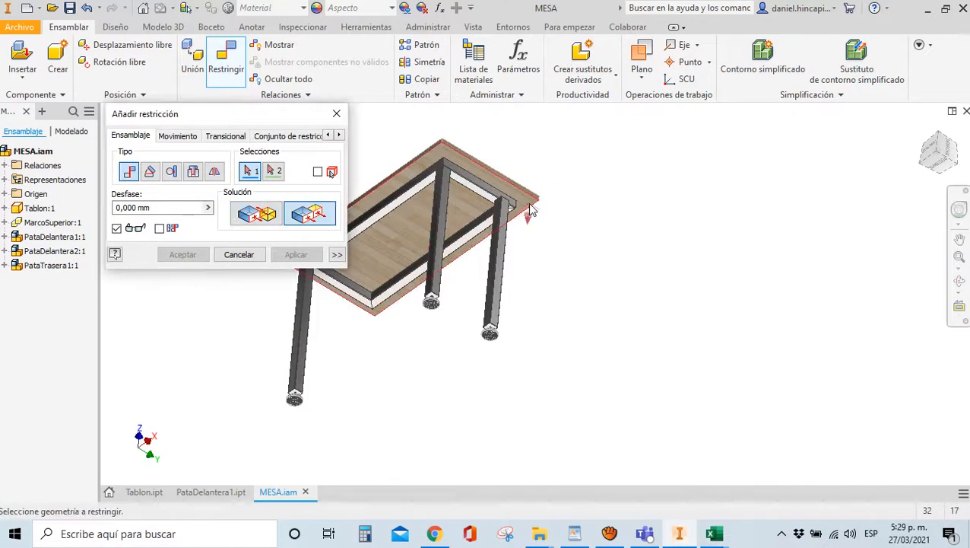
scroll(396, 220, down, 5)
click(400, 223)
click(443, 202)
click(297, 254)
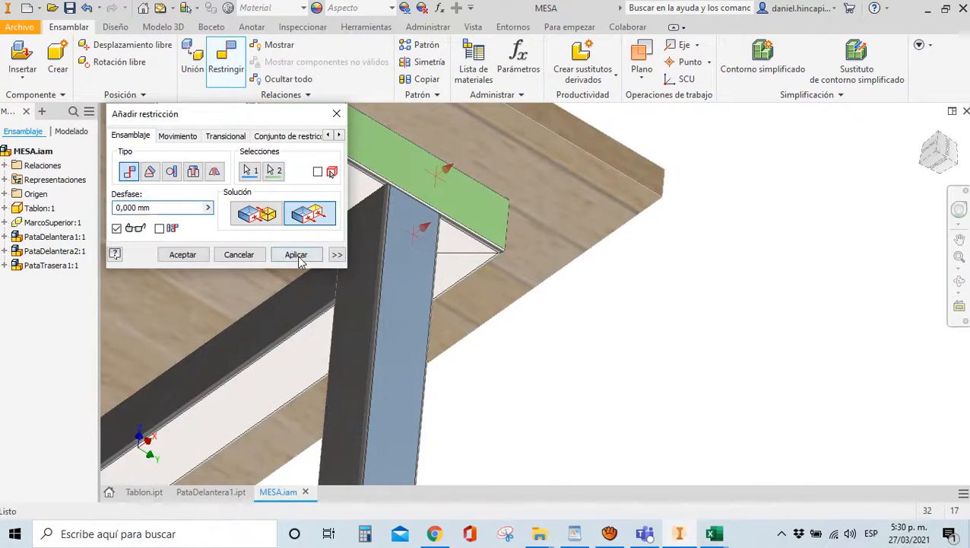
click(939, 152)
Align the frame rail with the rear leg face, finish constraining, and return to the home view
drag(939, 152, 446, 218)
scroll(446, 218, down, 5)
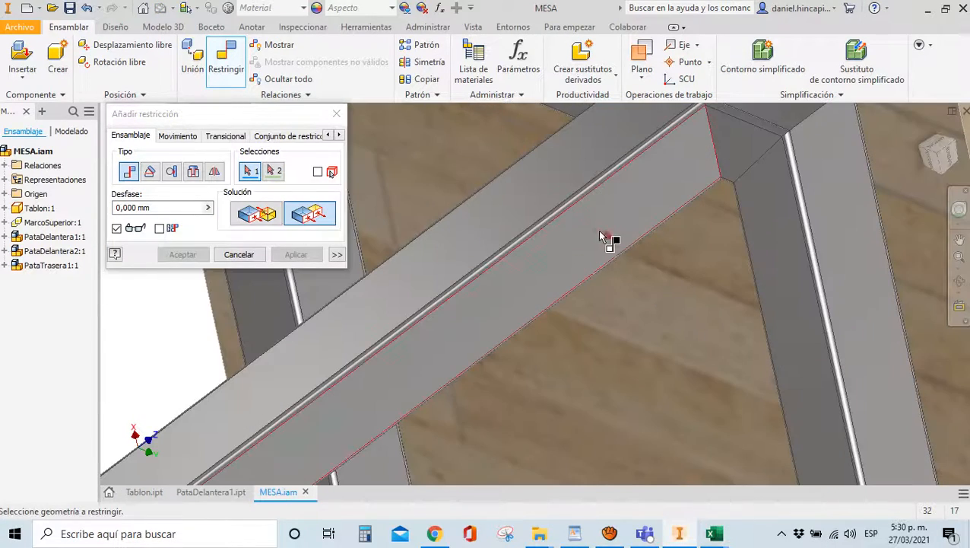
click(840, 228)
click(692, 267)
click(183, 254)
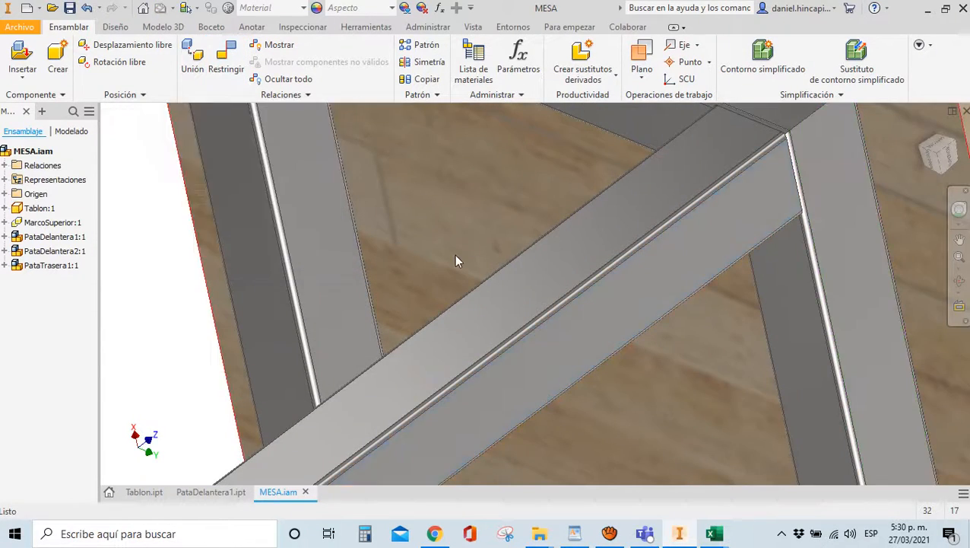
key(Home)
click(923, 132)
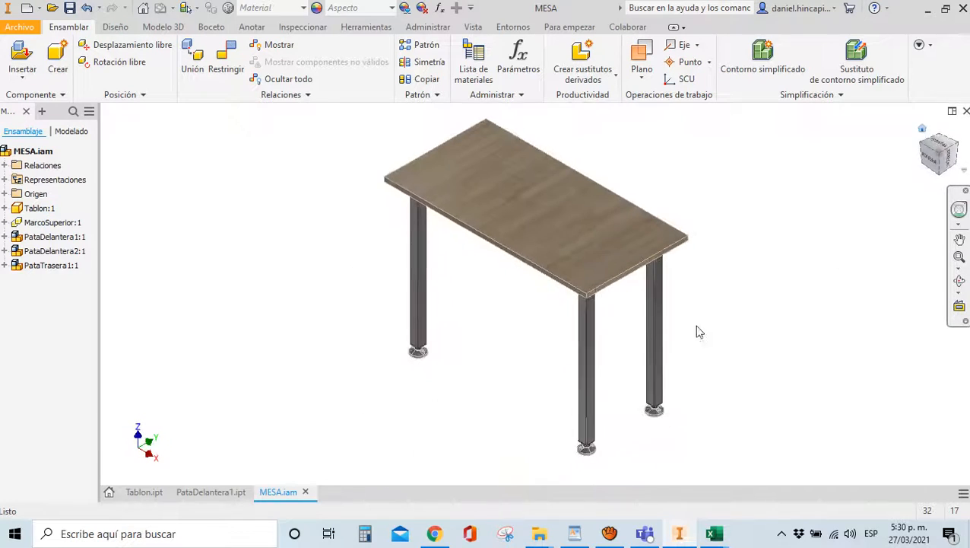
click(15, 59)
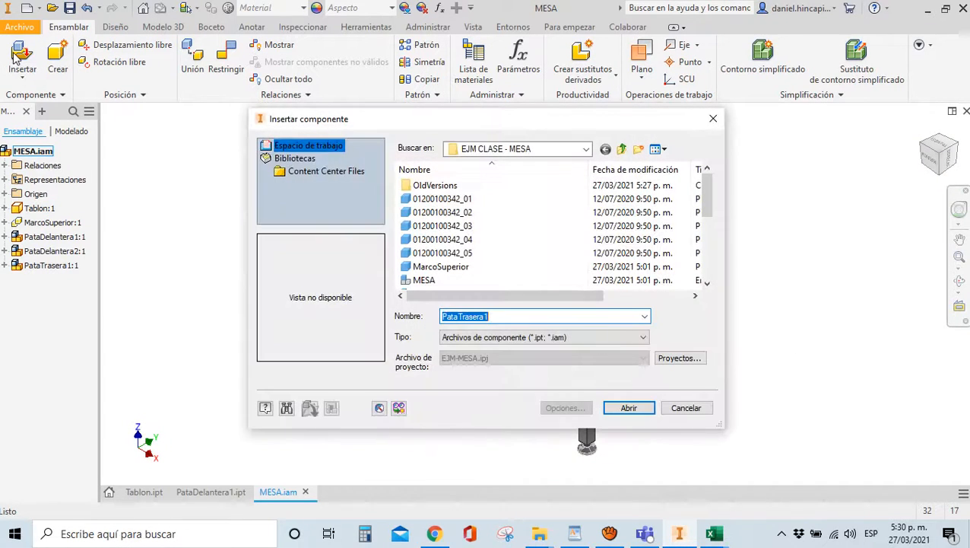
Insert PataTrasera2.iam and place the second rear leg in the assembly
click(508, 320)
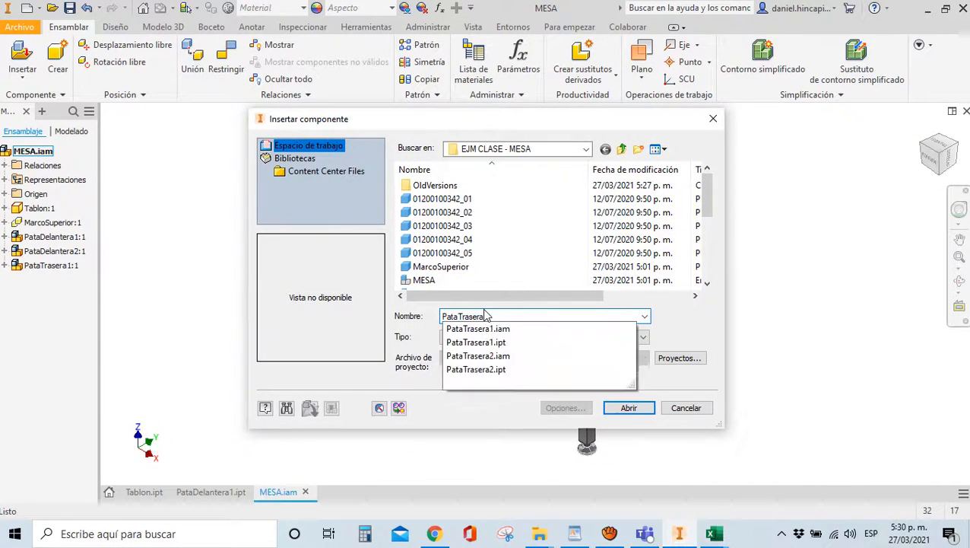
text(2)
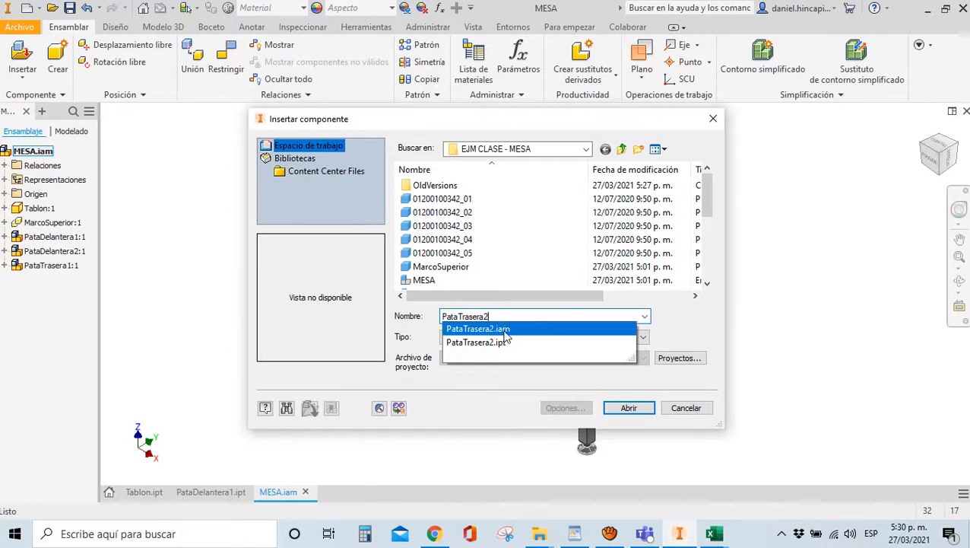
click(504, 332)
click(628, 408)
click(456, 353)
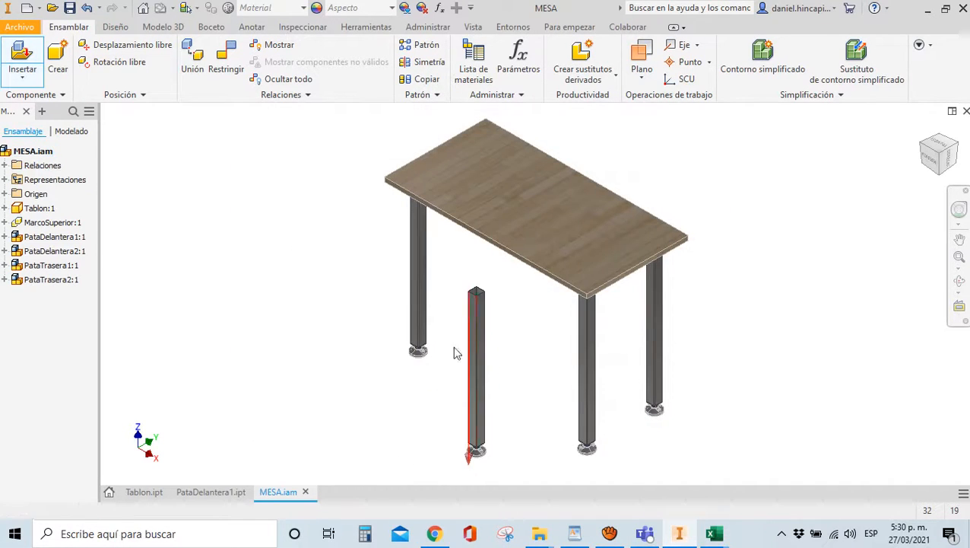
Mate the second rear leg against the frame face, using the flush solution
key(c)
scroll(455, 274, up, 5)
scroll(433, 256, down, 3)
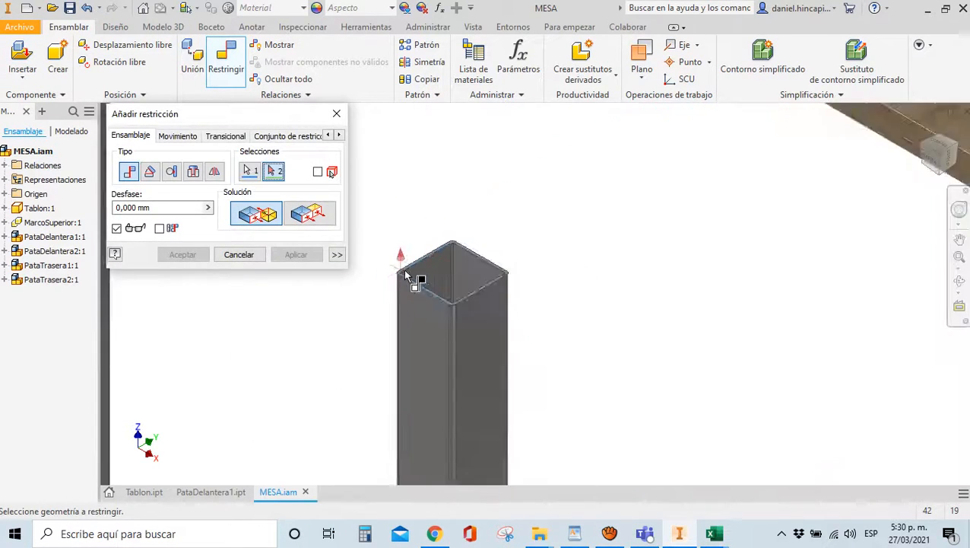
scroll(409, 275, down, 6)
shift+middle_drag(395, 293, 229, 362)
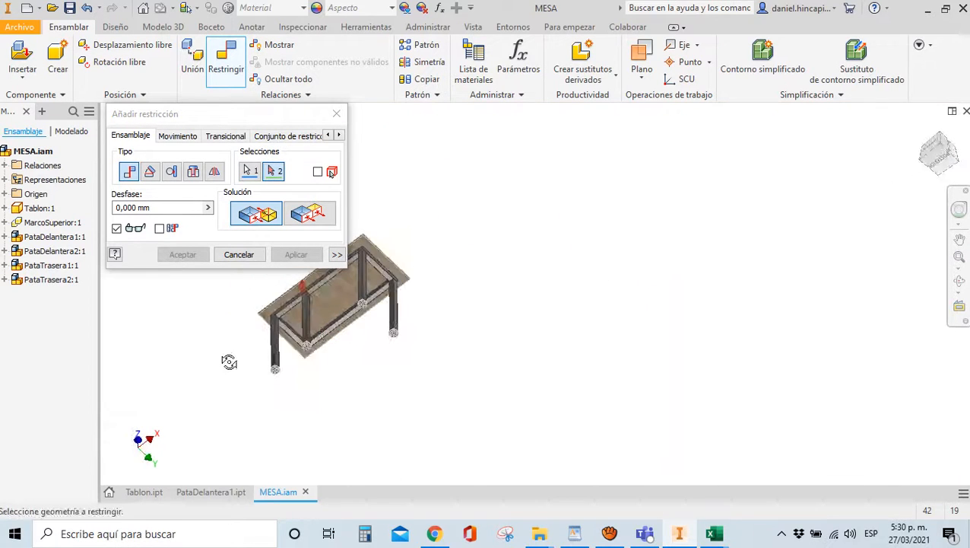
scroll(304, 350, up, 7)
scroll(586, 387, down, 3)
scroll(525, 343, up, 4)
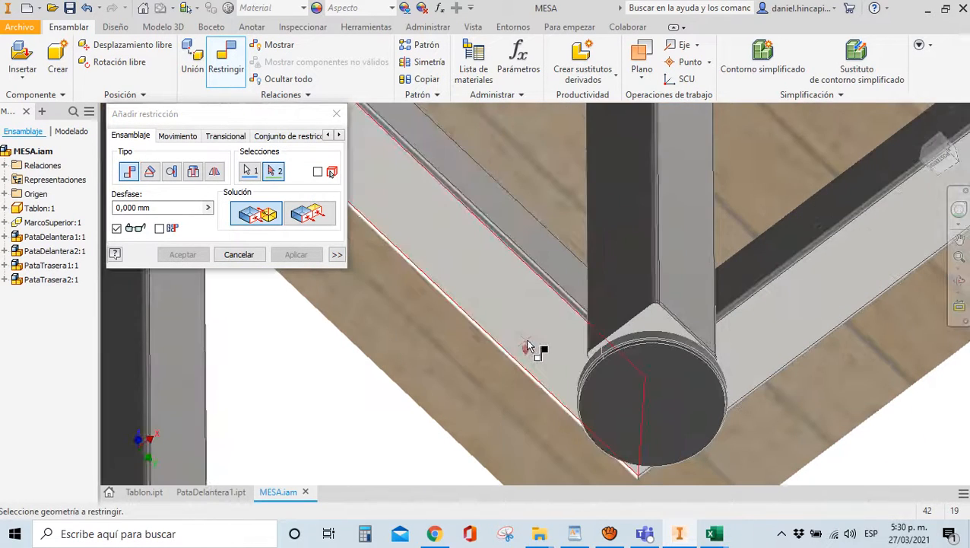
click(530, 346)
click(296, 254)
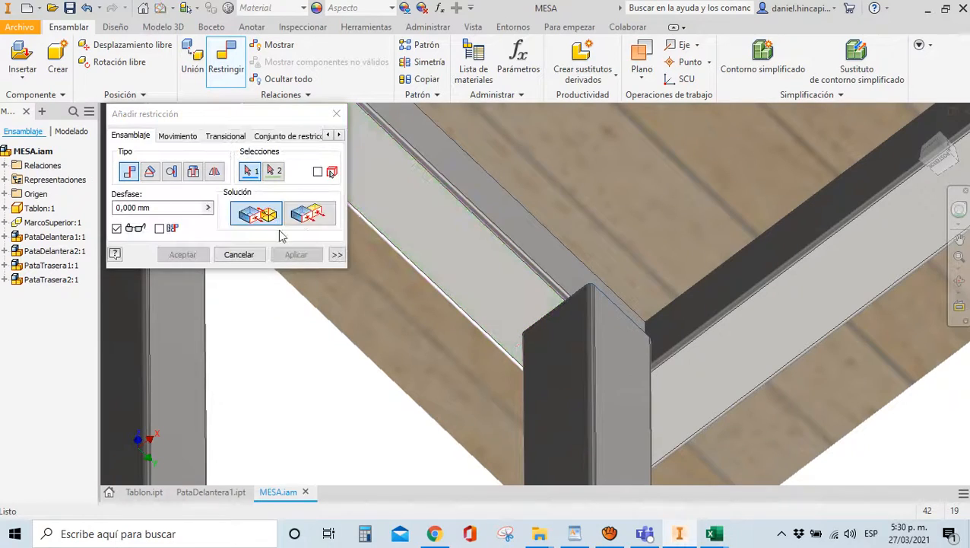
click(308, 213)
Make the leg's side face flush with the matching frame face
scroll(595, 370, down, 3)
shift+middle_drag(939, 161, 638, 202)
scroll(466, 238, down, 4)
scroll(574, 242, up, 6)
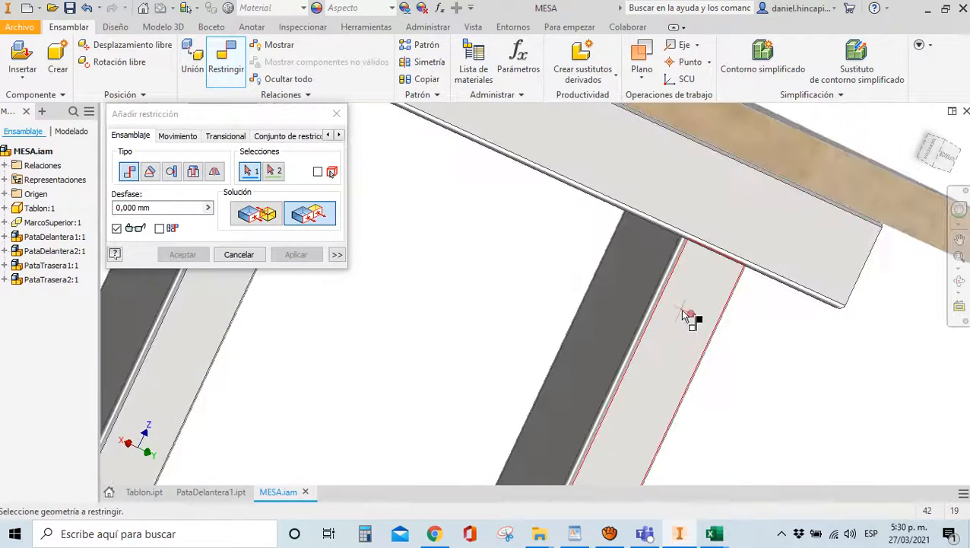
click(682, 311)
click(733, 210)
click(303, 254)
Align the leg's vertical edge with the top frame's edge, then return to the home view
scroll(615, 248, down, 4)
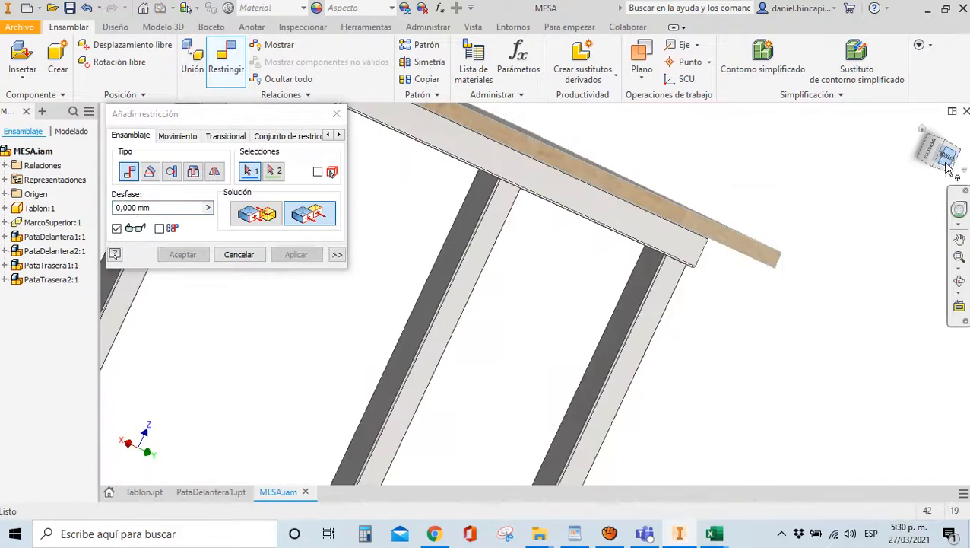
shift+middle_drag(948, 169, 487, 152)
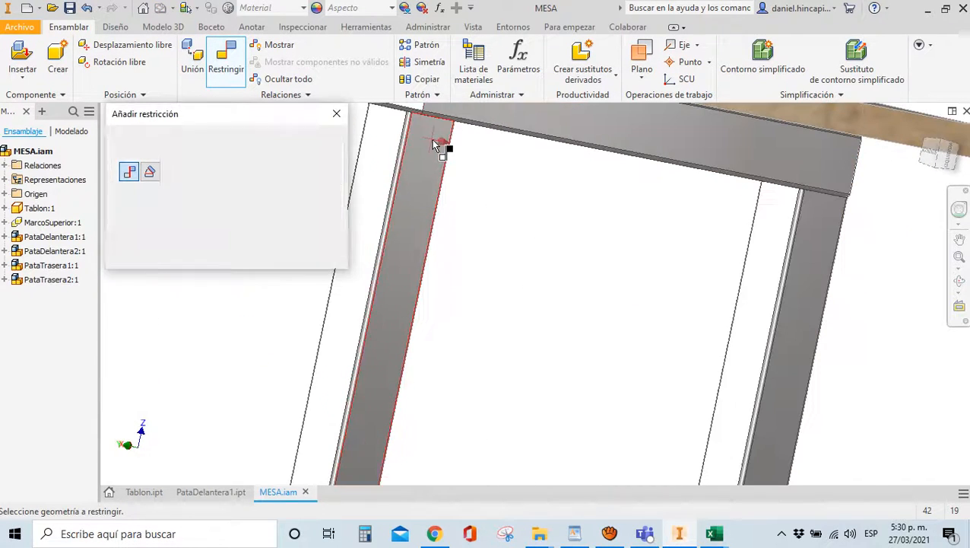
click(438, 146)
click(508, 128)
click(208, 256)
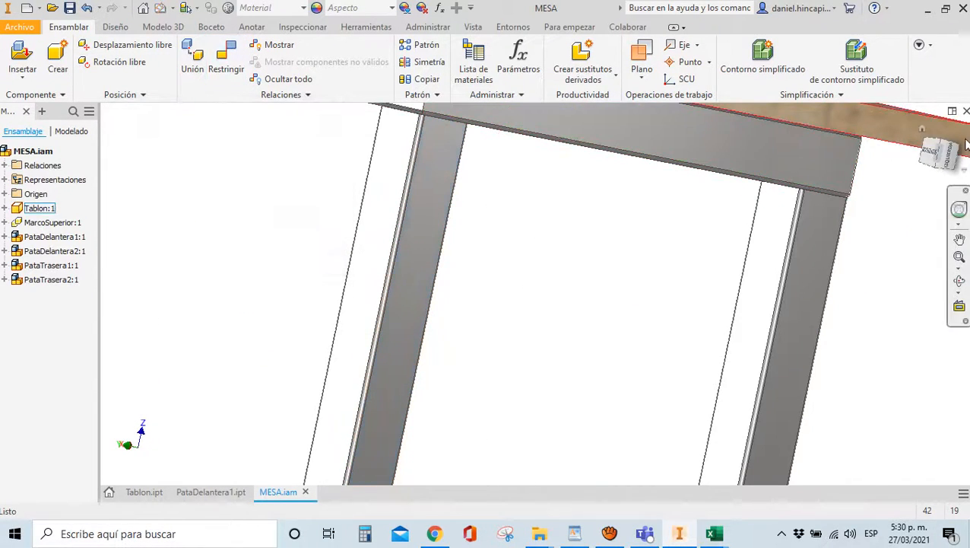
click(922, 128)
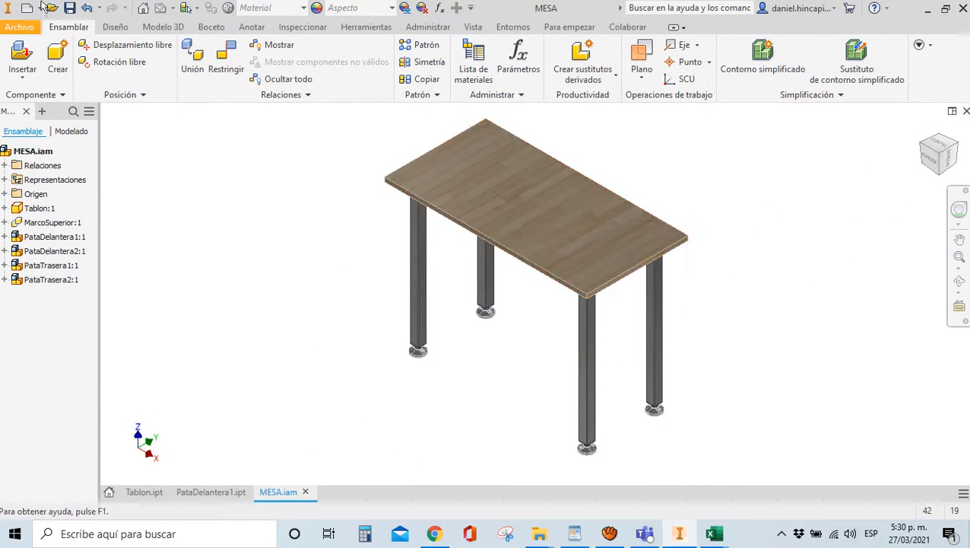
Save MESA.iam together with its three changed files
click(69, 8)
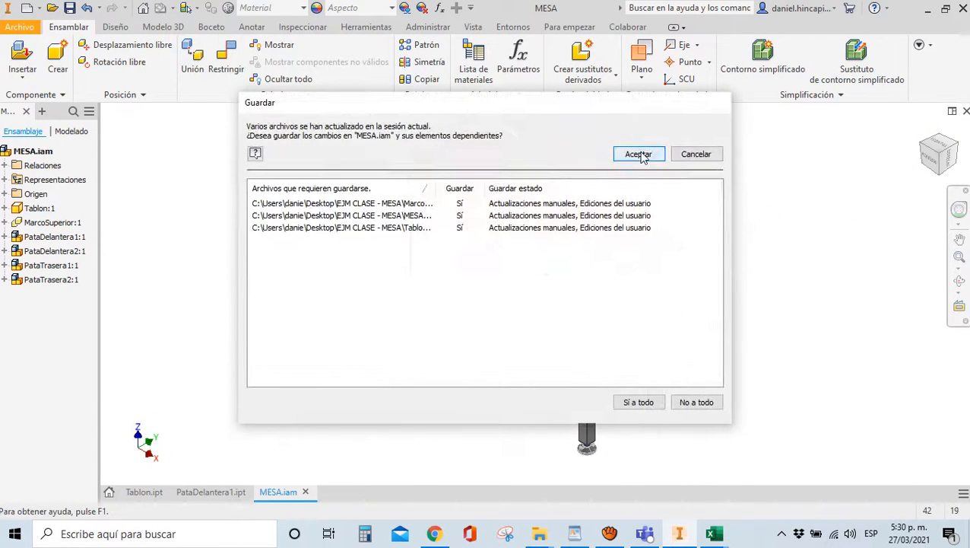
click(639, 153)
click(416, 257)
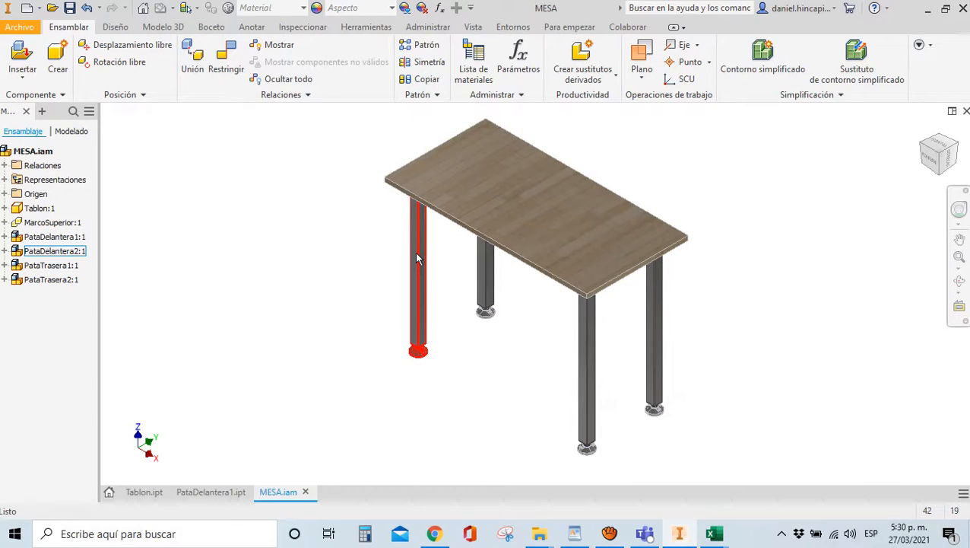
click(863, 204)
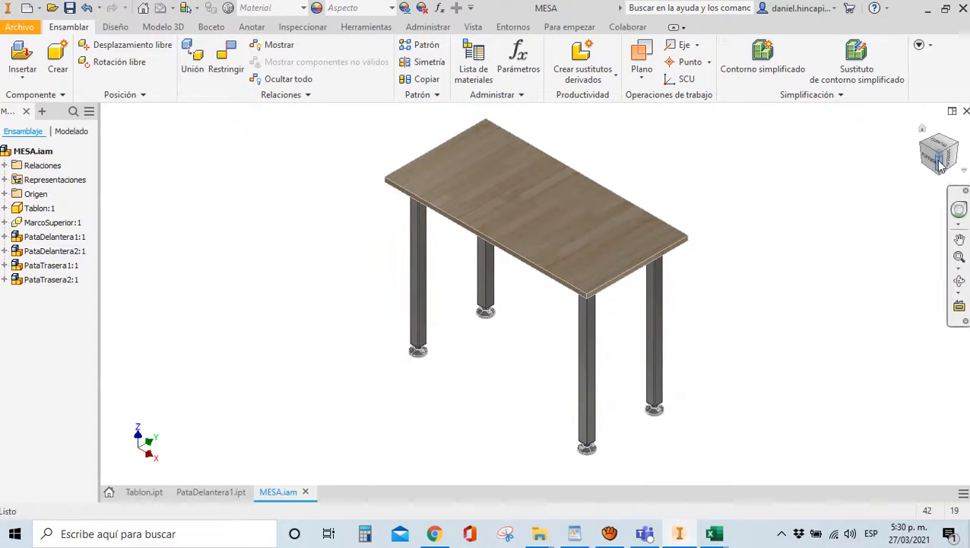
Orbit and zoom around the finished table to inspect the legs and MarcoSuperior frame
drag(944, 152, 958, 133)
scroll(507, 295, up, 5)
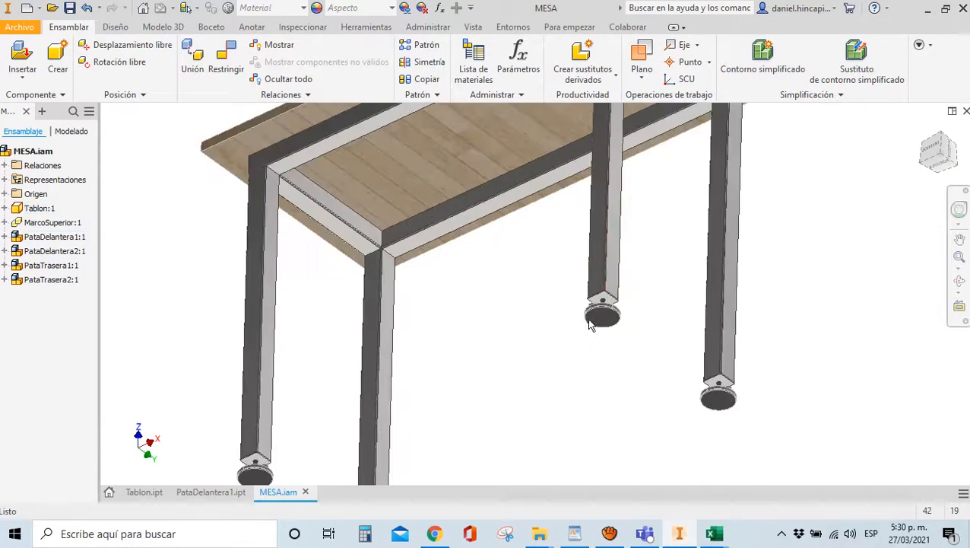
key(F6)
click(508, 145)
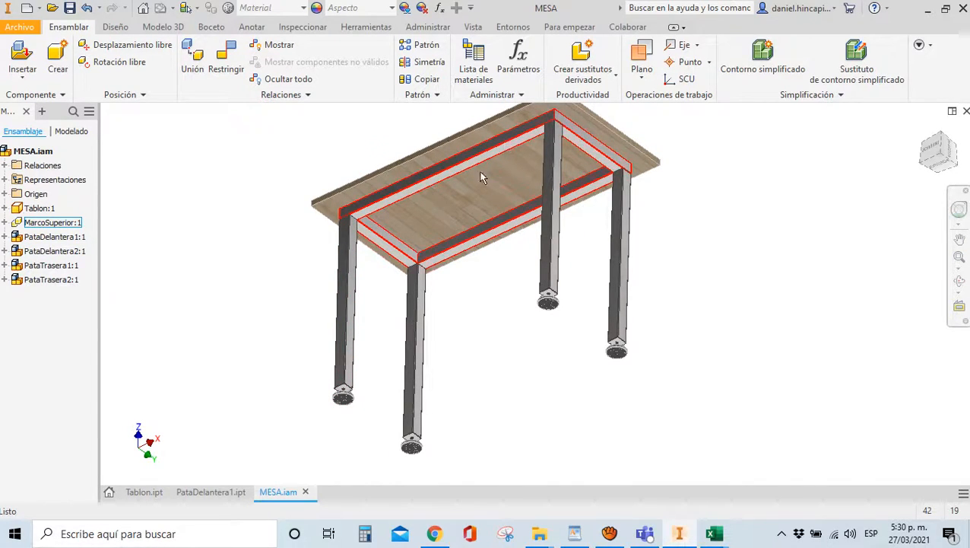
drag(941, 156, 946, 187)
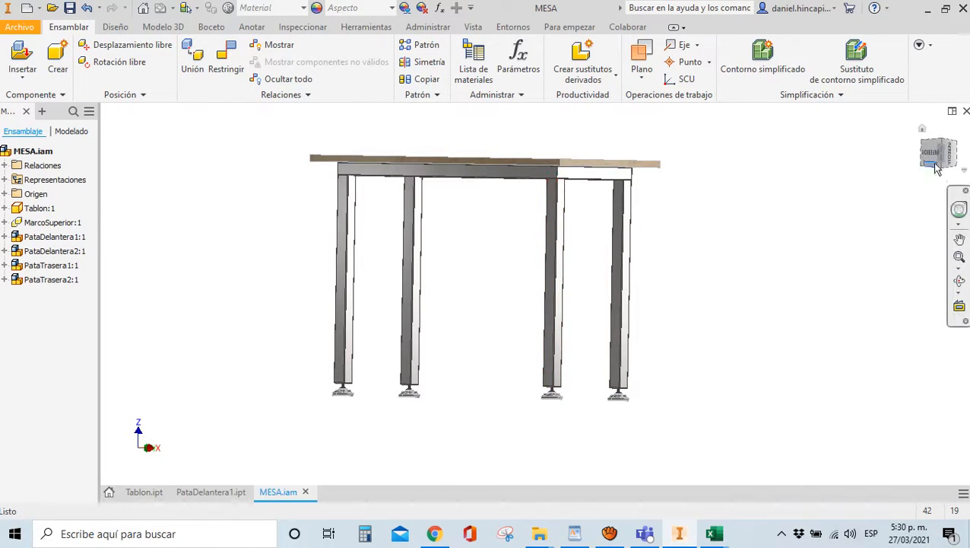
key(F6)
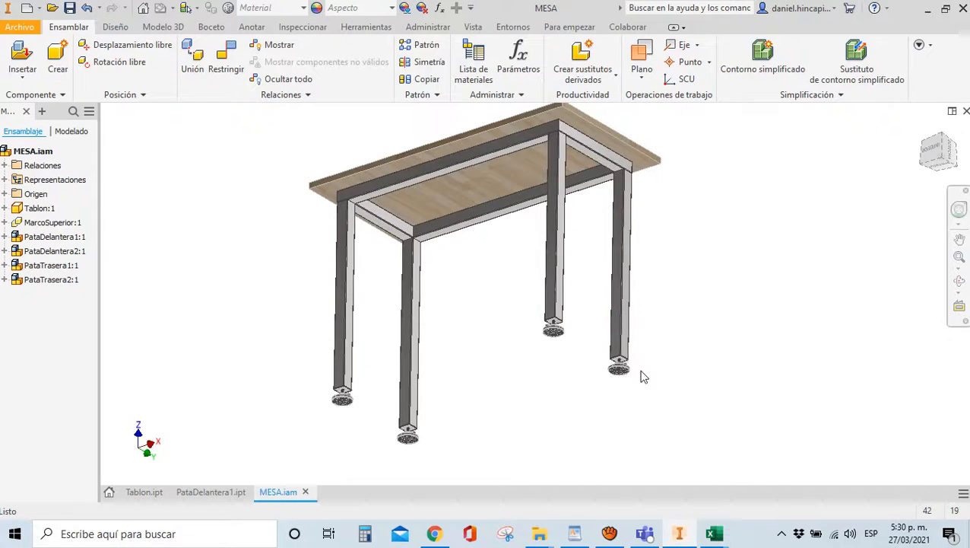
scroll(553, 129, up, 4)
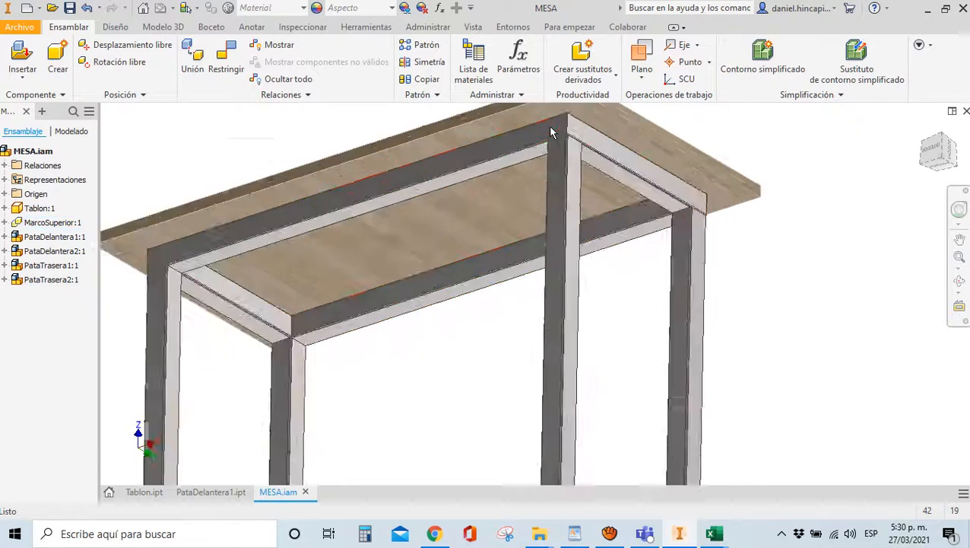
scroll(553, 147, down, 4)
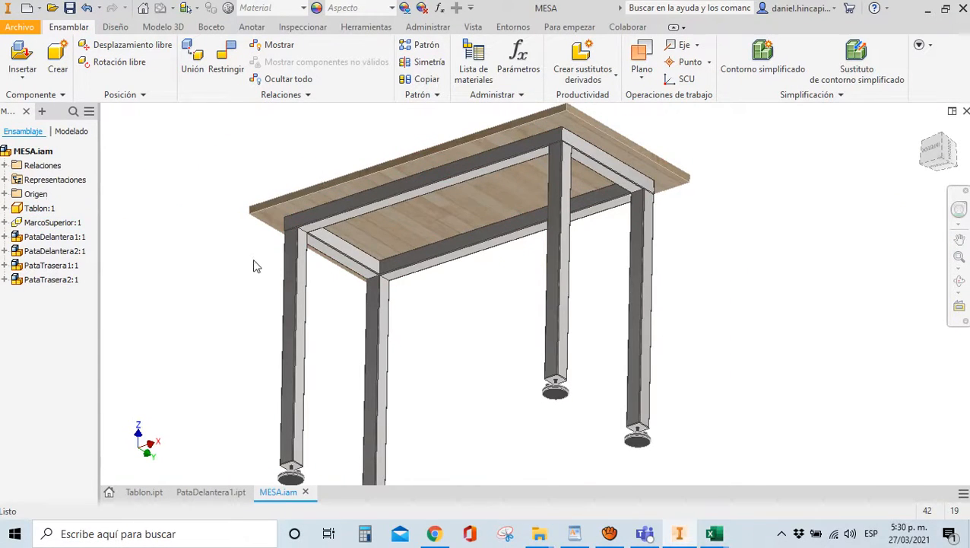
scroll(304, 320, up, 3)
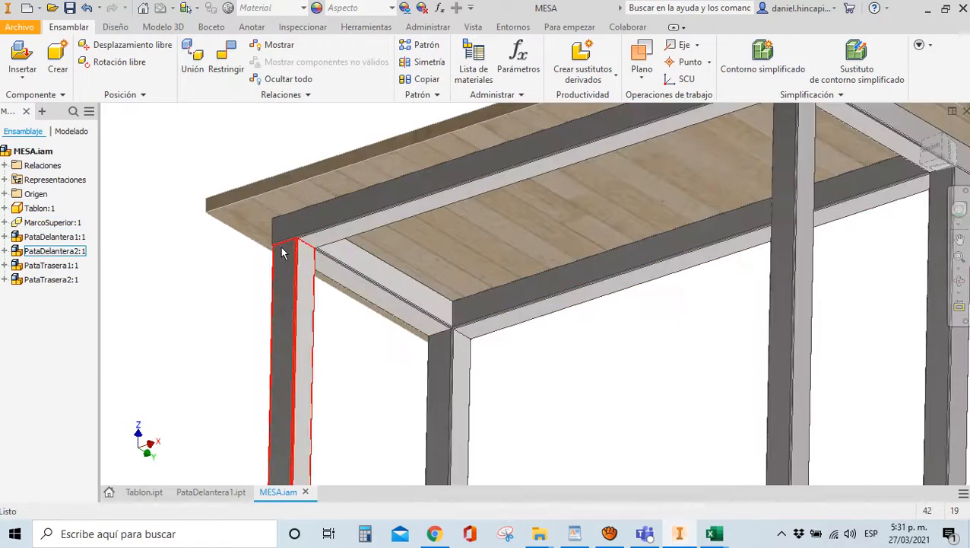
scroll(293, 367, down, 5)
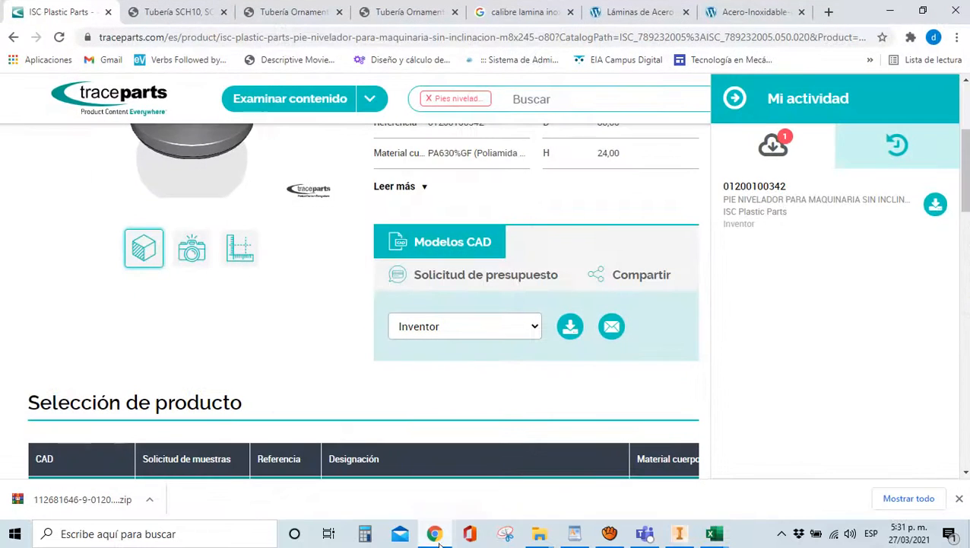
Bring up Chrome on the Tubería Ornamental Cuadrada y Rectangular catalogue tab
click(434, 533)
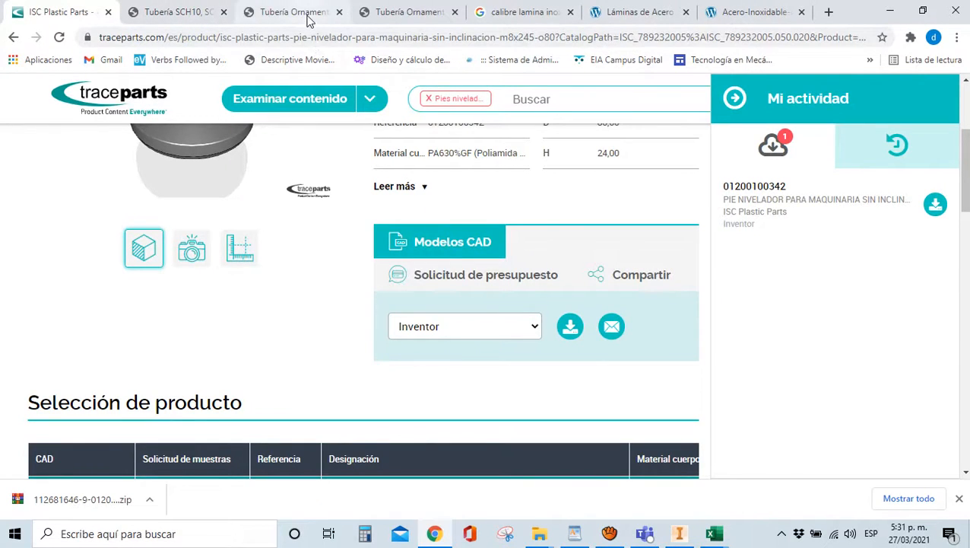
click(308, 17)
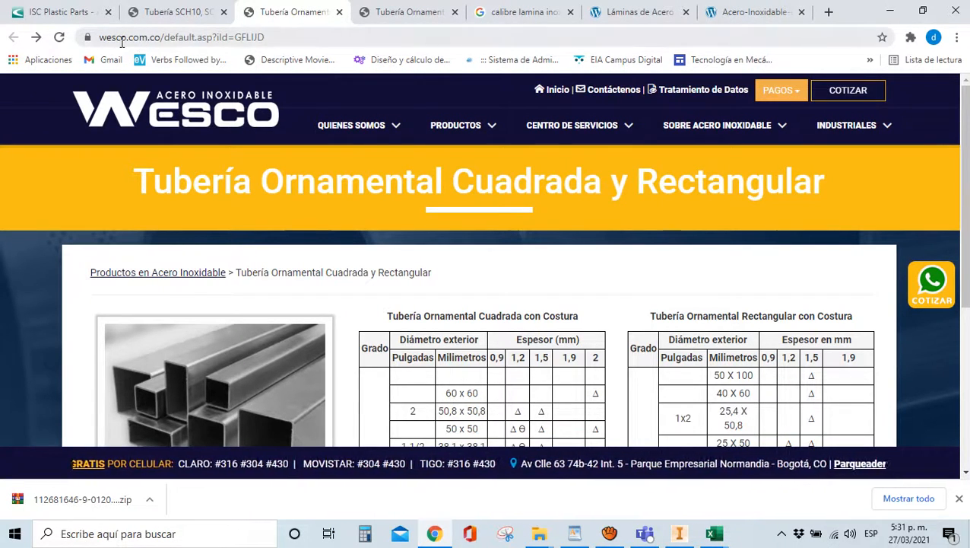
Scroll to the square tube table and highlight the 1 1/2 (38,1 x 38,1) row
scroll(235, 201, down, 1)
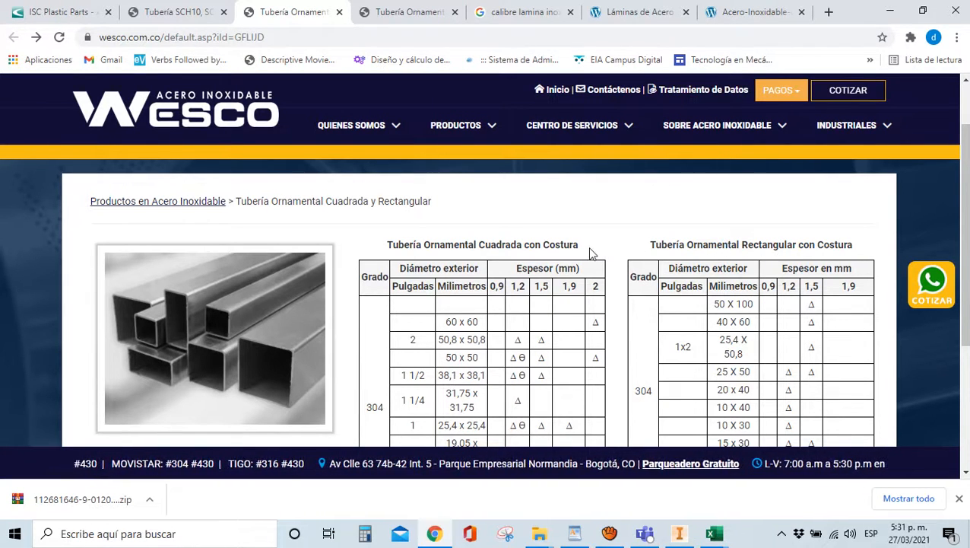
scroll(174, 378, down, 1)
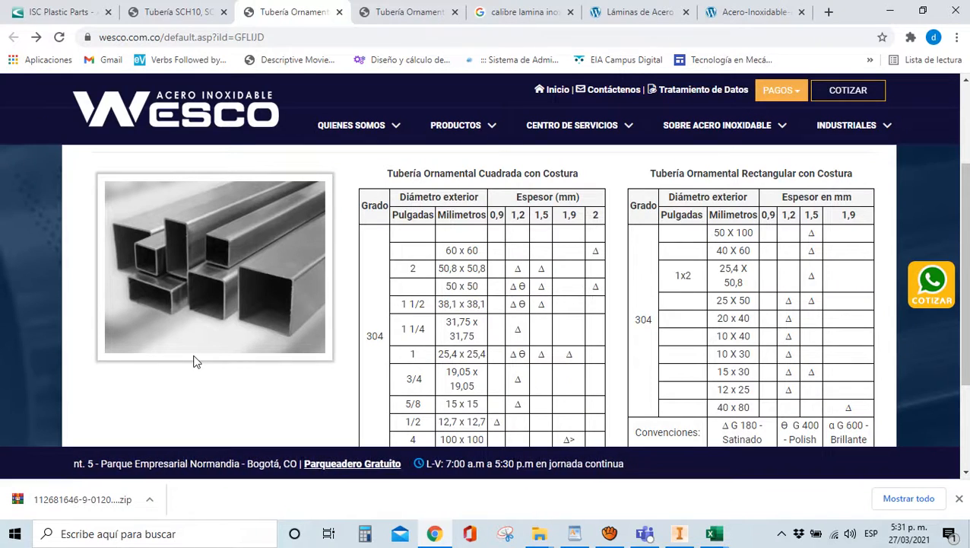
scroll(264, 396, down, 2)
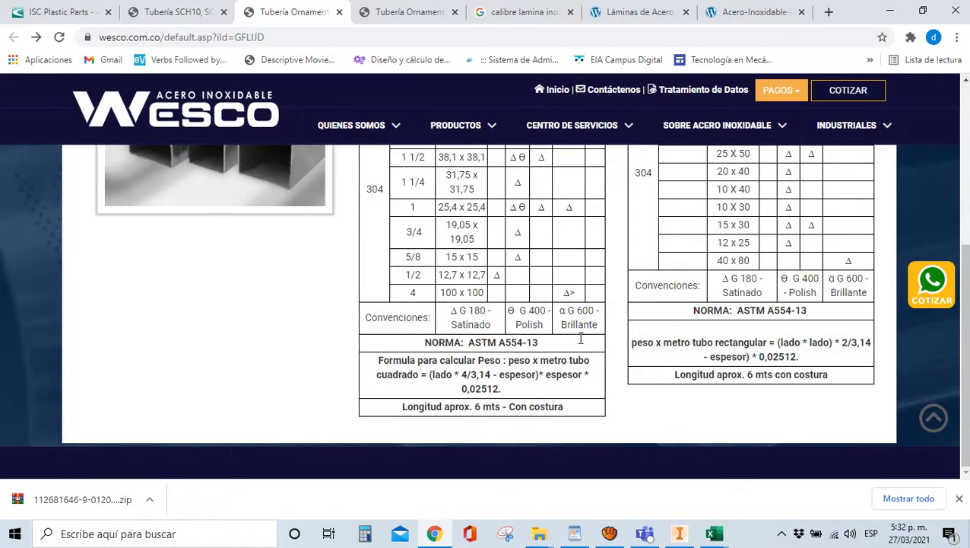
scroll(584, 339, up, 2)
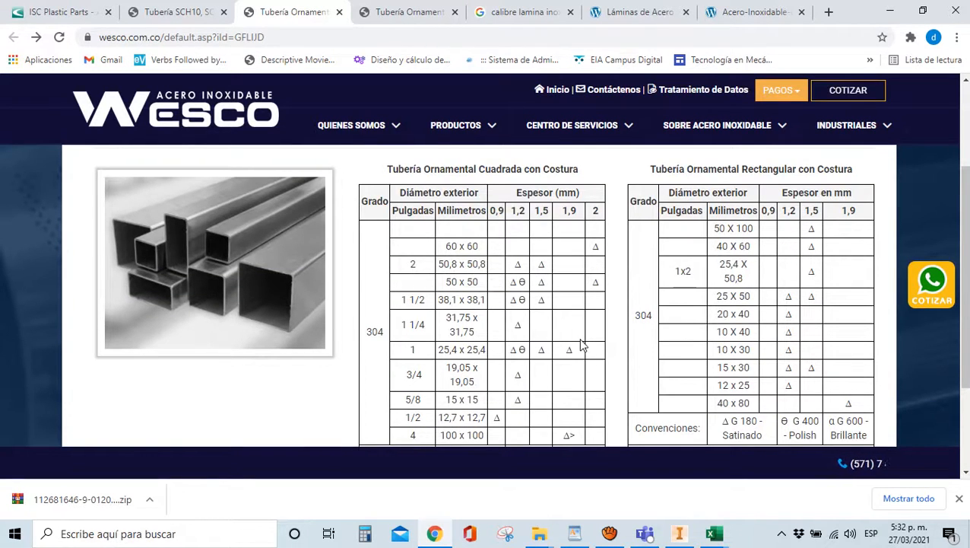
scroll(584, 343, down, 2)
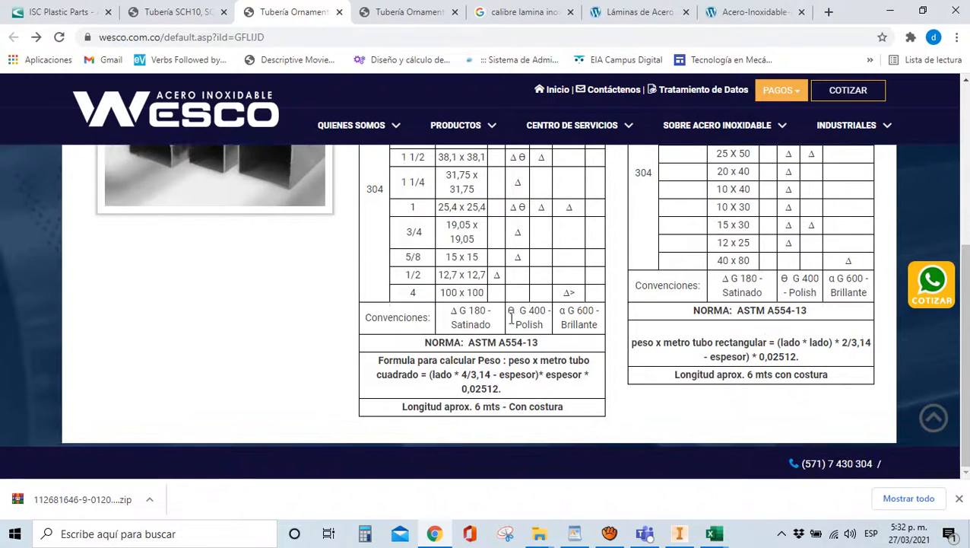
scroll(534, 319, up, 2)
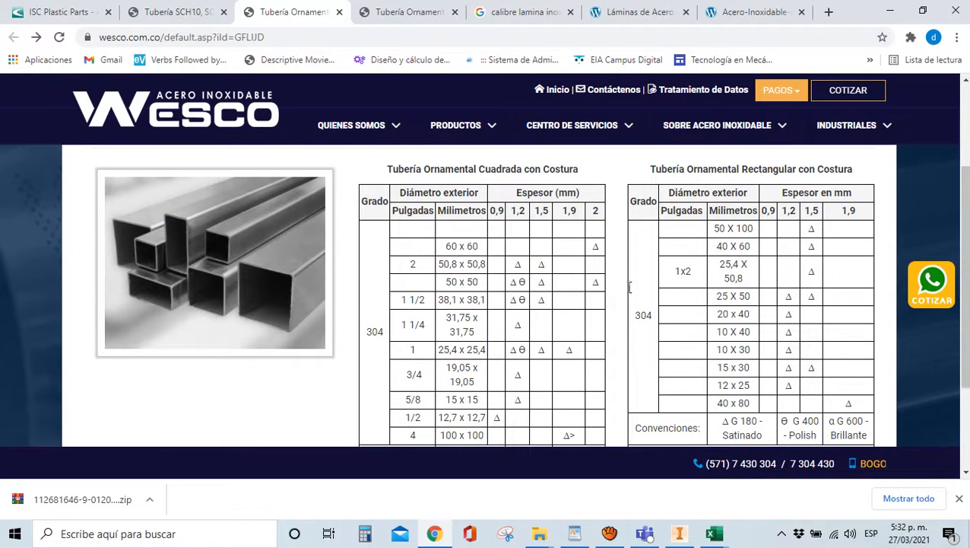
scroll(539, 319, down, 2)
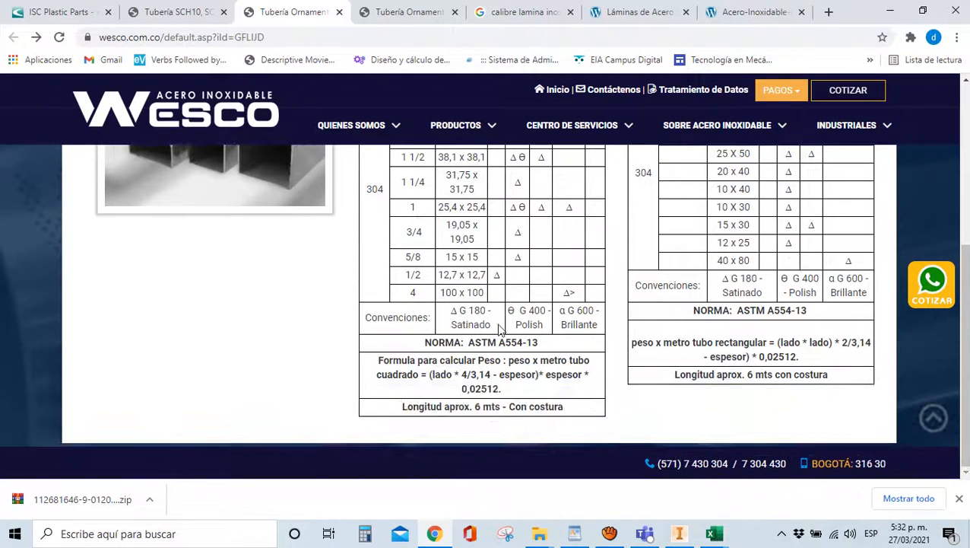
scroll(511, 354, up, 2)
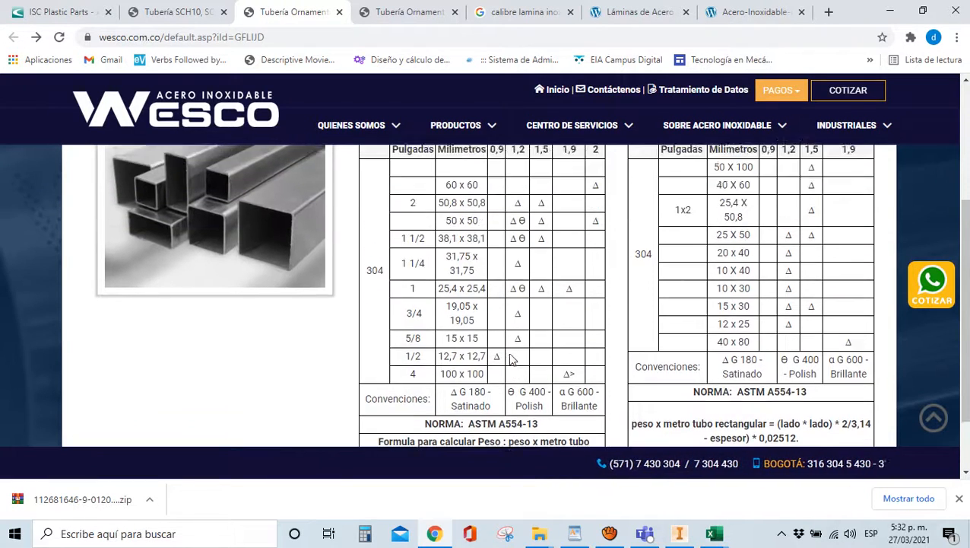
scroll(516, 299, down, 2)
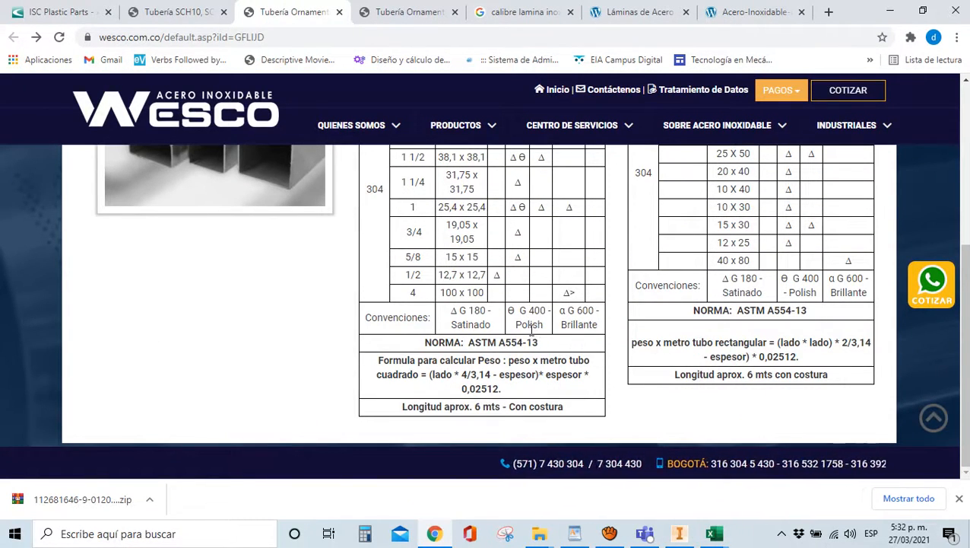
scroll(532, 329, up, 2)
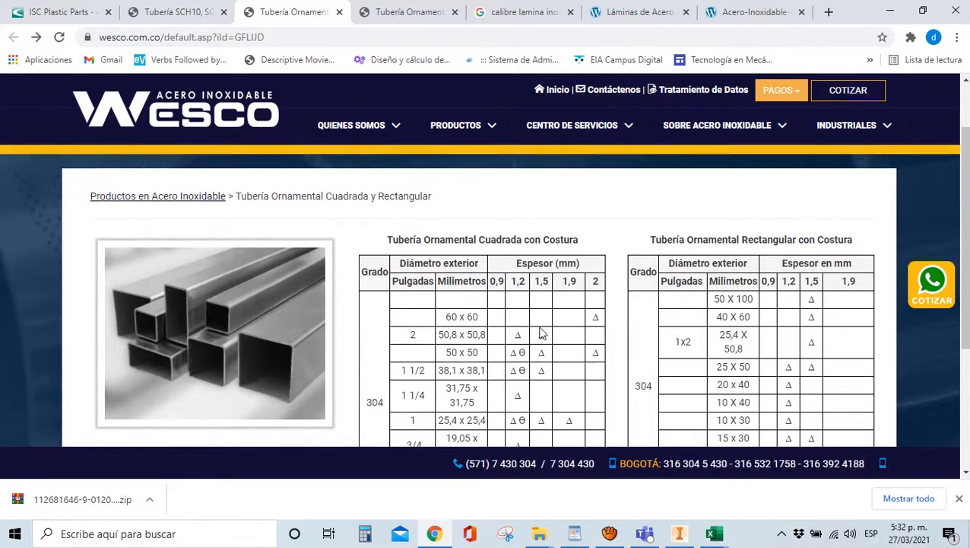
scroll(541, 326, down, 2)
scroll(494, 329, up, 2)
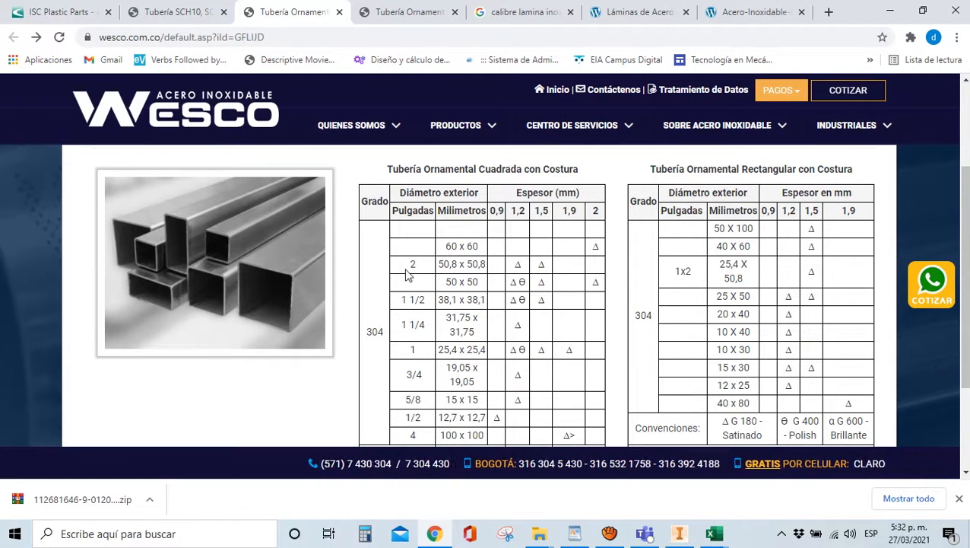
scroll(405, 272, down, 1)
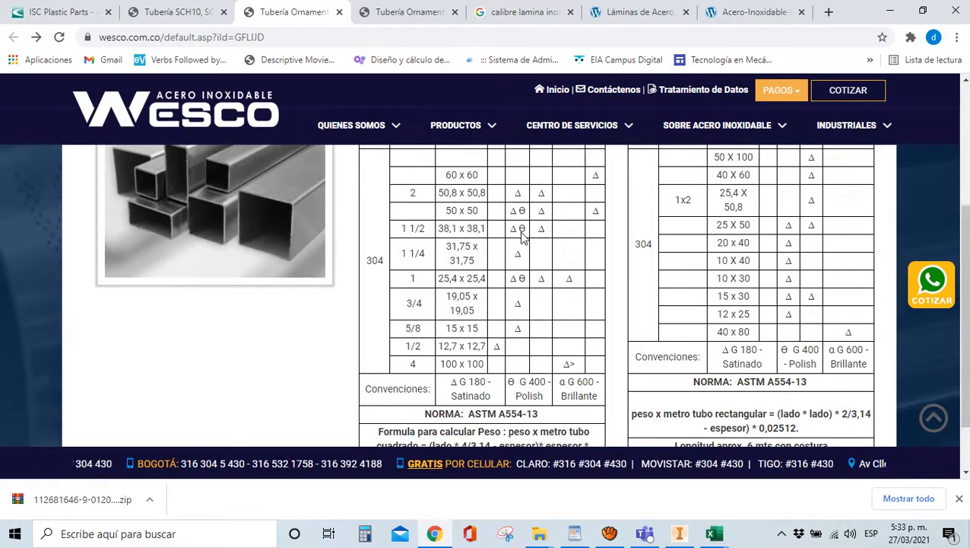
drag(452, 229, 524, 228)
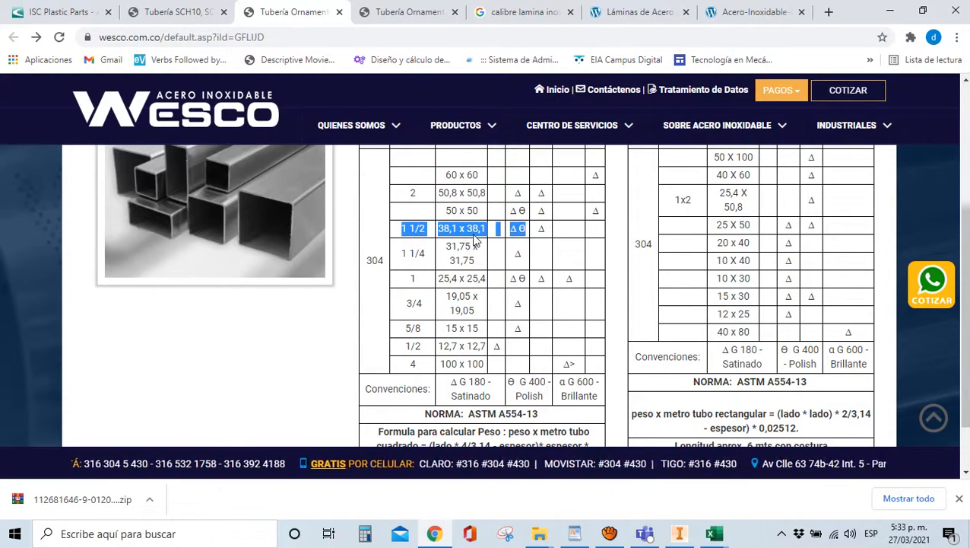
click(411, 238)
drag(396, 230, 487, 228)
Change DimP in the PARAMETROS workbook from 50 to 38,1 and save it
mouse_move(713, 533)
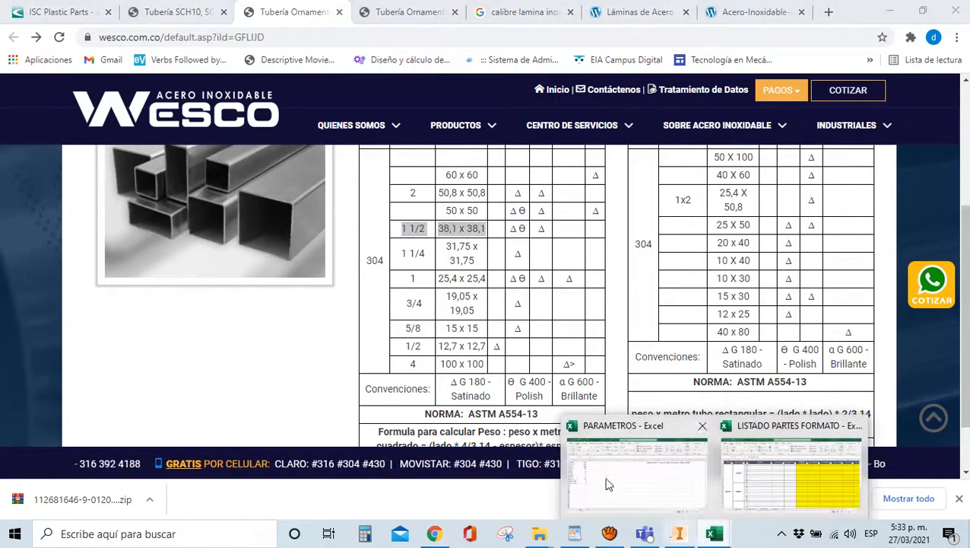
click(639, 504)
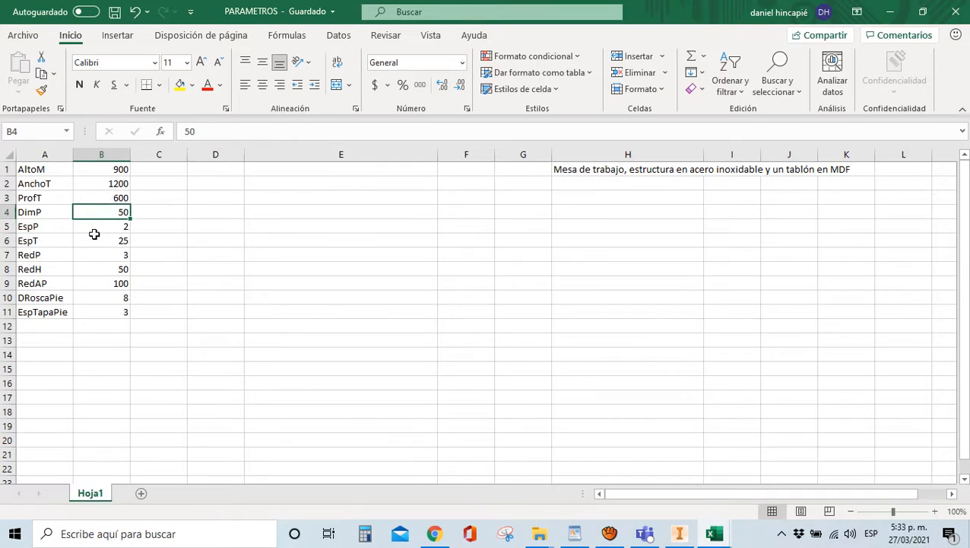
text(38,1)
click(284, 329)
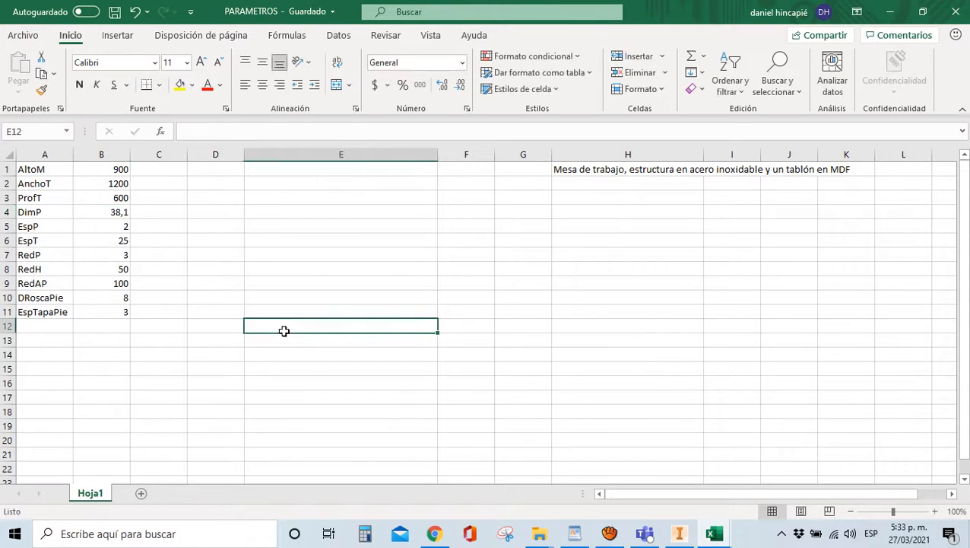
click(114, 11)
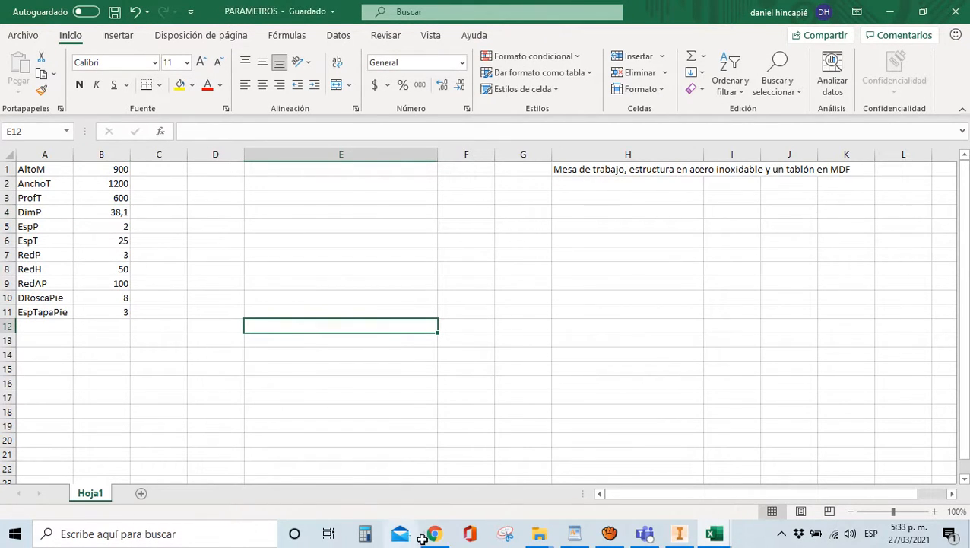
click(680, 533)
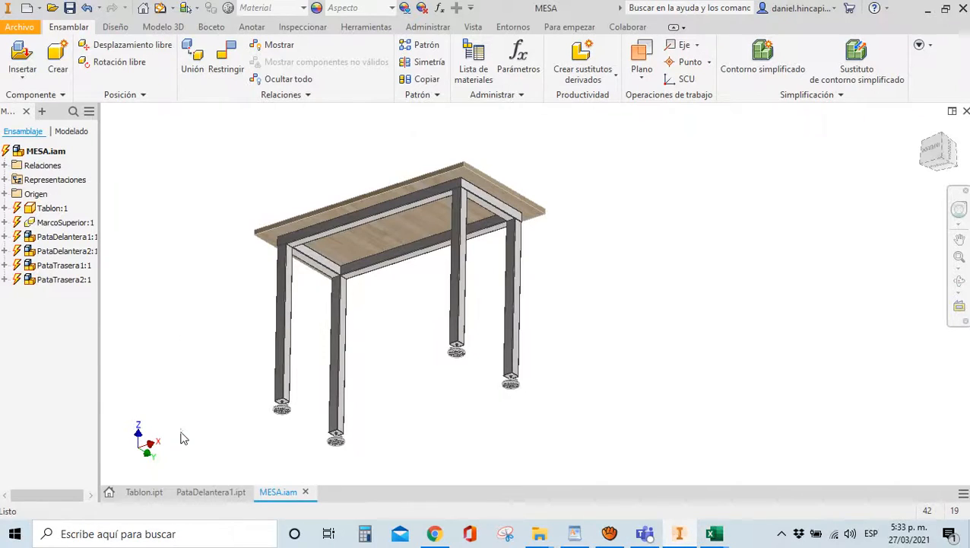
Update the MESA.iam assembly so it picks up the changed Excel parameters
click(159, 8)
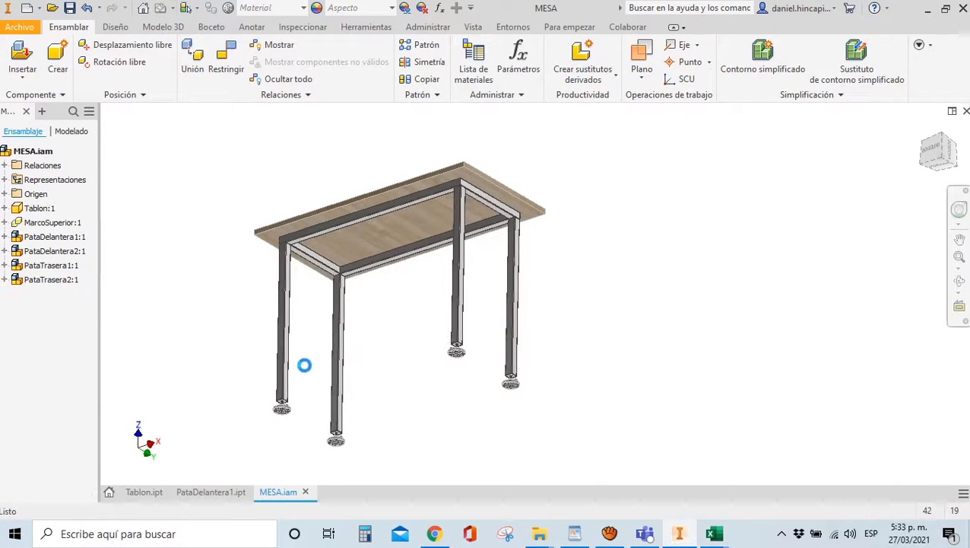
scroll(243, 351, up, 2)
scroll(357, 214, up, 4)
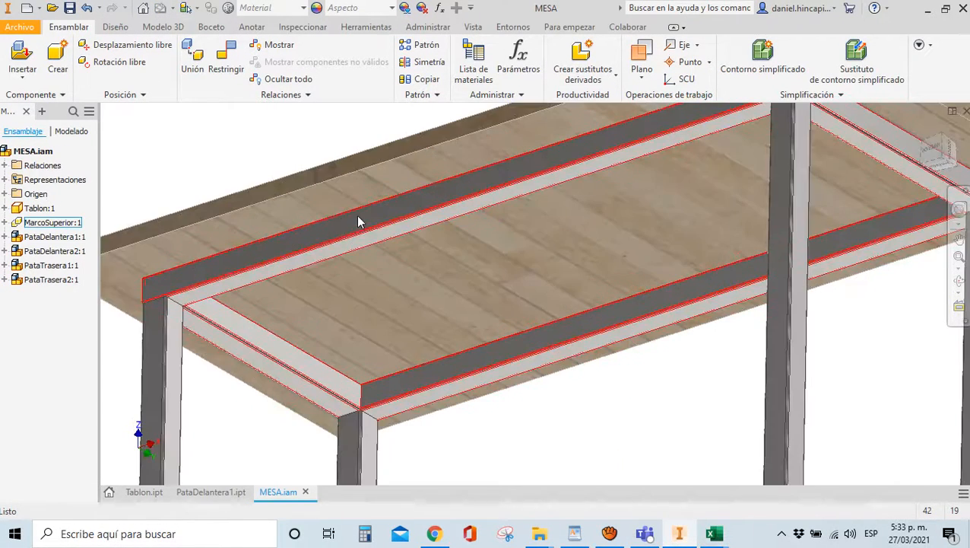
scroll(437, 211, down, 4)
Measure from a levelling foot's bottom face to the tabletop, confirming 900 mm height
key(m)
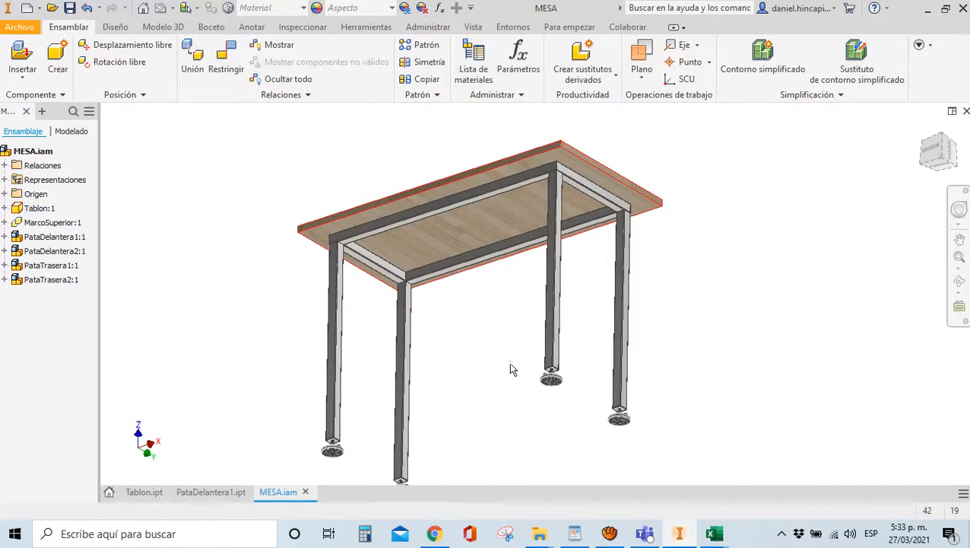
scroll(511, 368, up, 6)
scroll(541, 368, down, 3)
click(537, 363)
scroll(537, 365, down, 3)
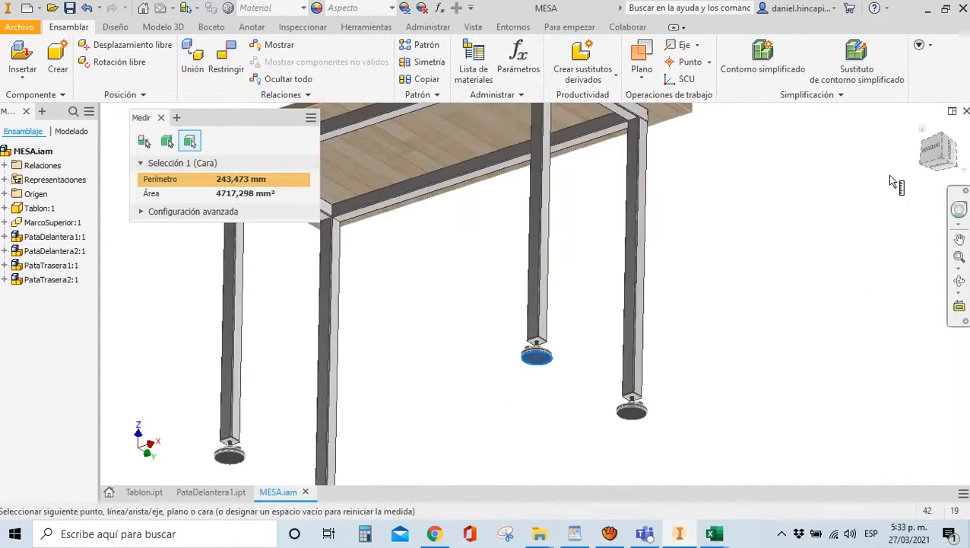
drag(933, 152, 929, 213)
click(612, 184)
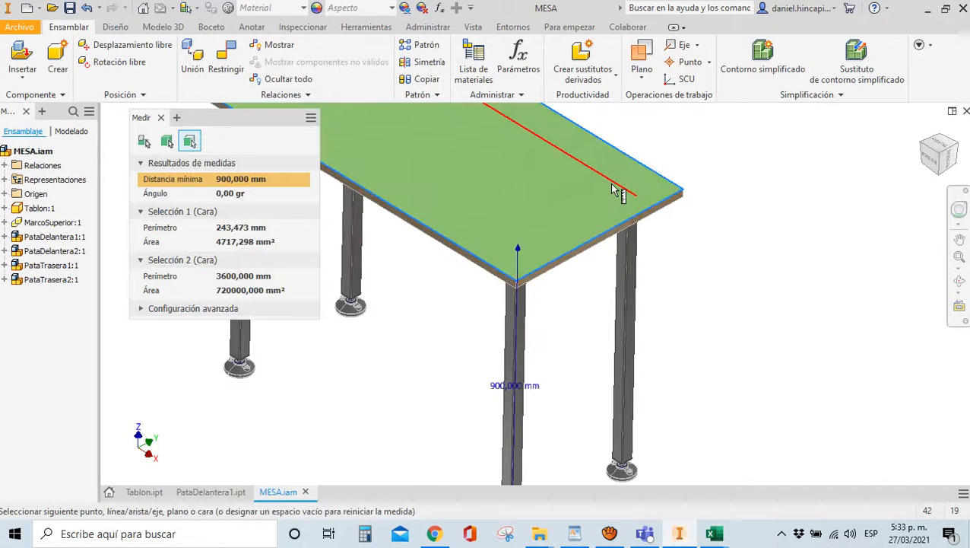
scroll(440, 283, down, 2)
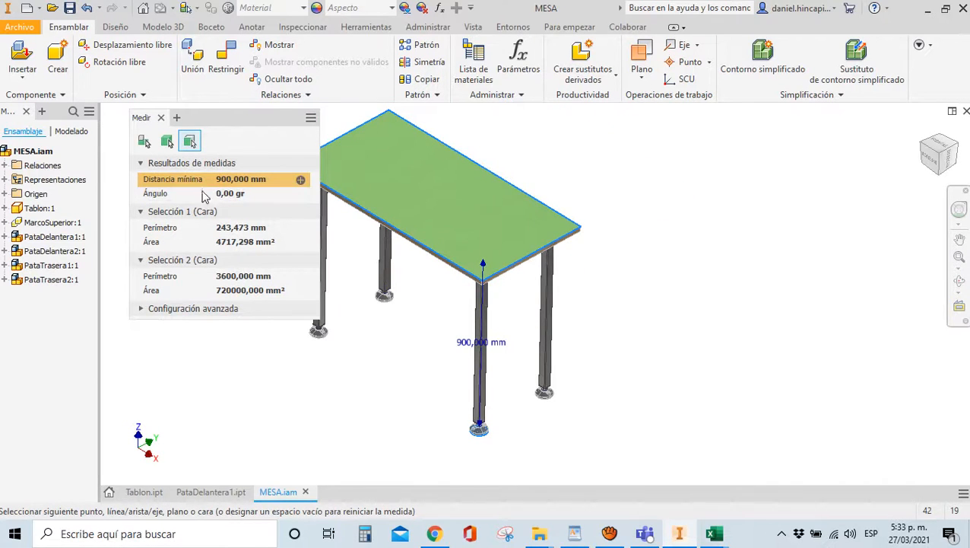
click(934, 157)
scroll(647, 410, up, 5)
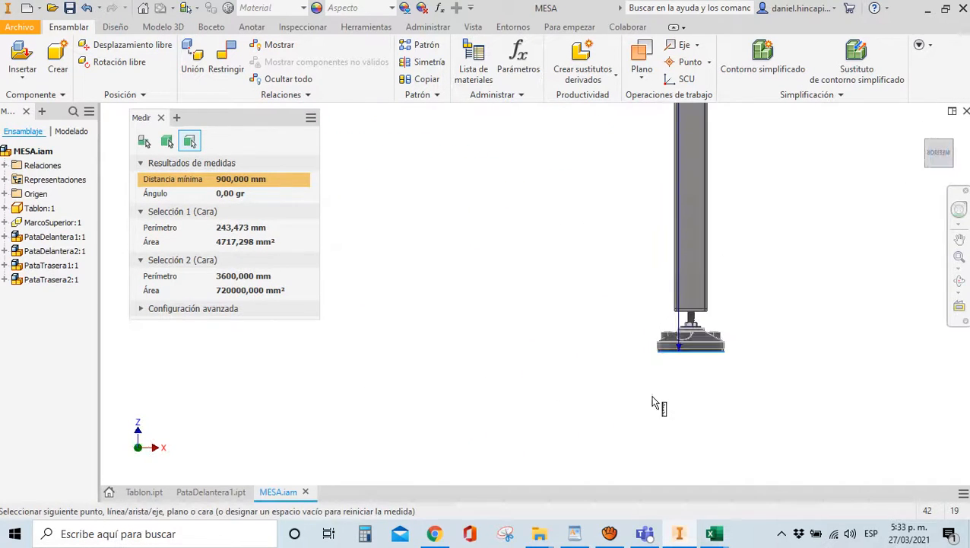
click(161, 118)
Orbit the table from the front view to a tilted 3D view
scroll(448, 365, down, 5)
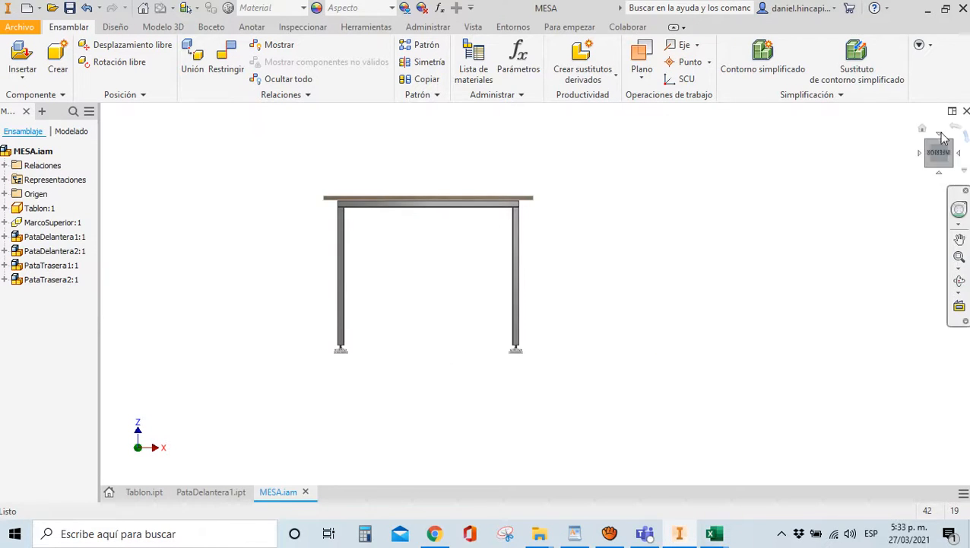
drag(941, 168, 802, 450)
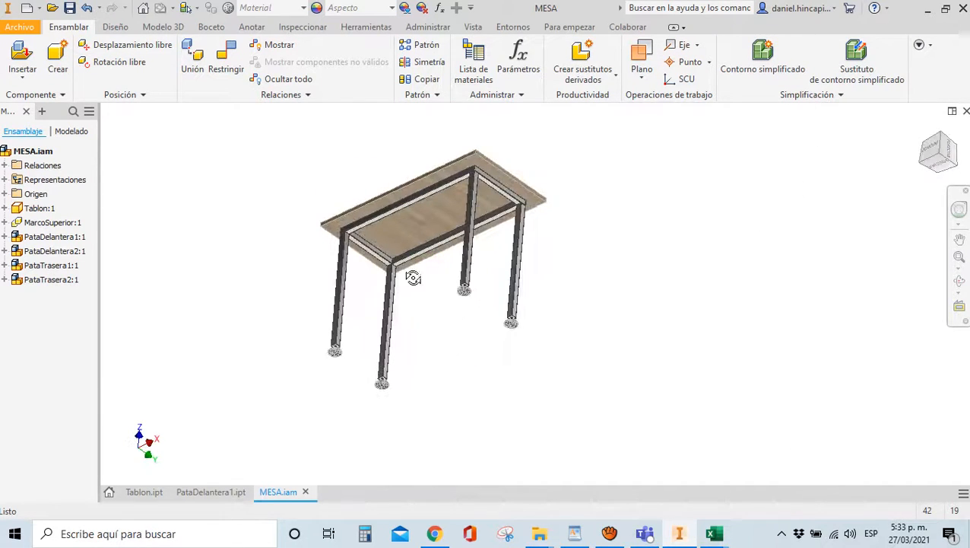
scroll(350, 283, up, 5)
scroll(346, 287, down, 5)
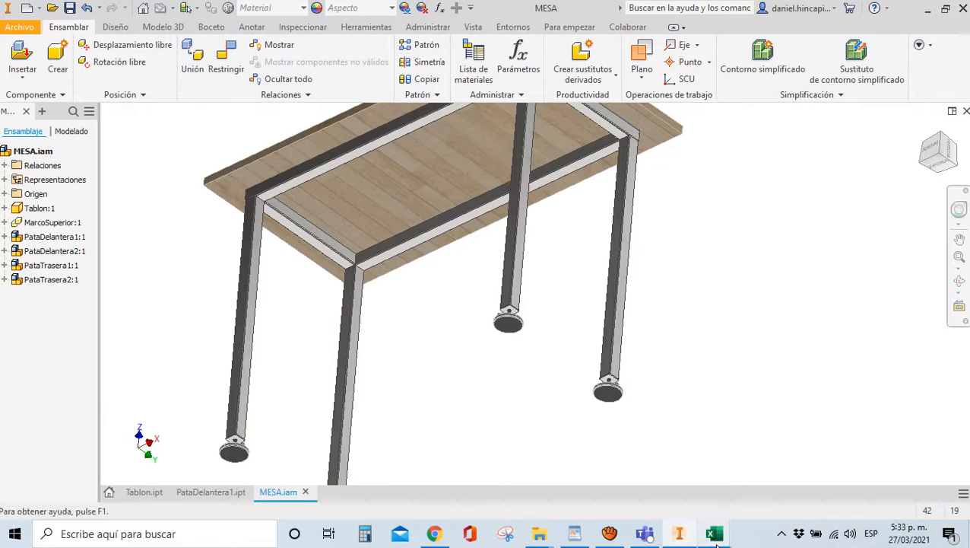
mouse_move(711, 536)
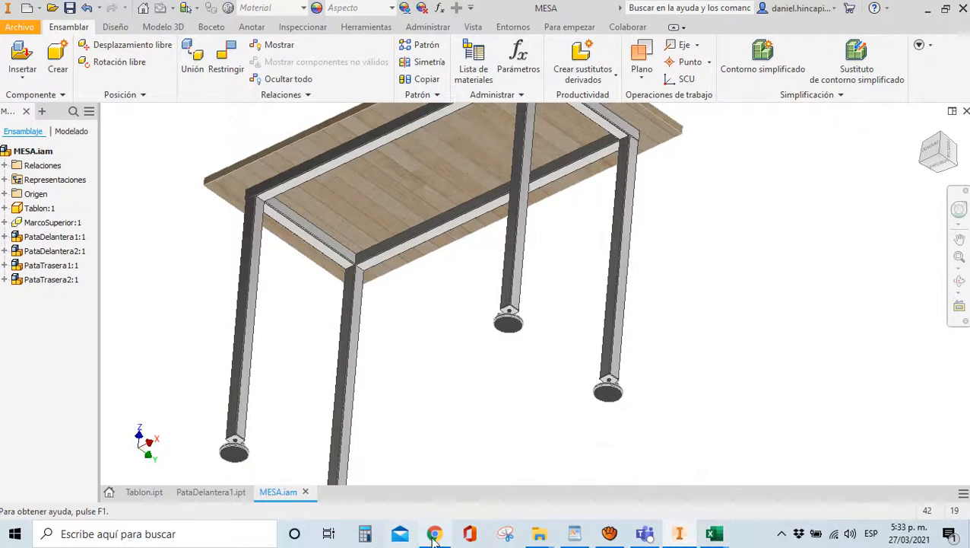
Review the Wesco table's 304 1 1/2 (38,1 x 38,1) tube in 1,2 and 1,5 mm
mouse_move(449, 538)
click(395, 486)
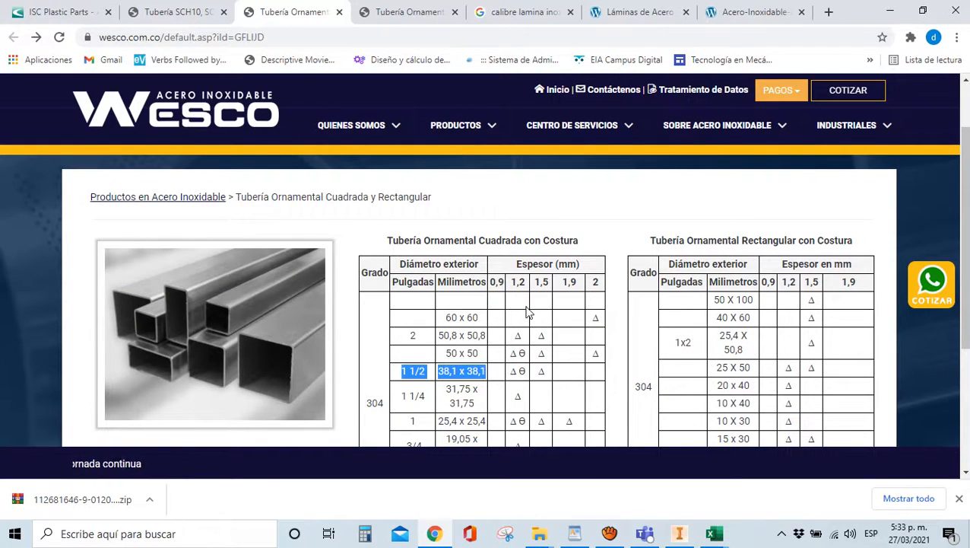
scroll(517, 334, down, 1)
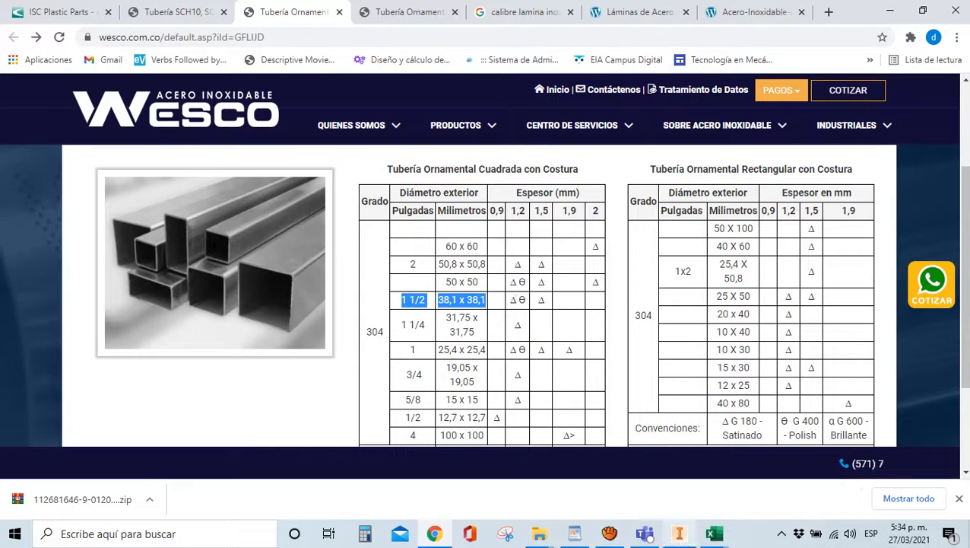
mouse_move(712, 534)
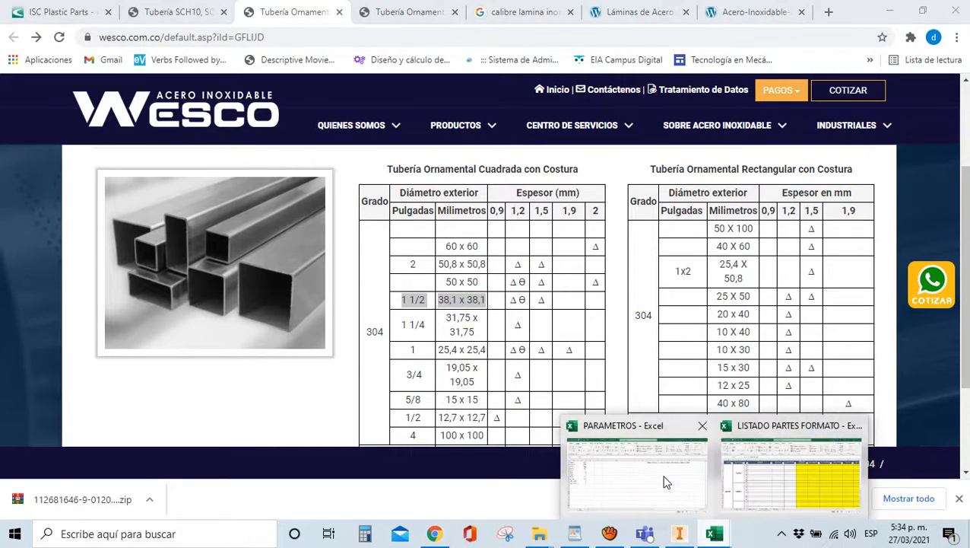
click(665, 480)
Set EspP to 1,2 and RedP to 2 in PARAMETROS, then save the workbook
click(115, 215)
click(105, 226)
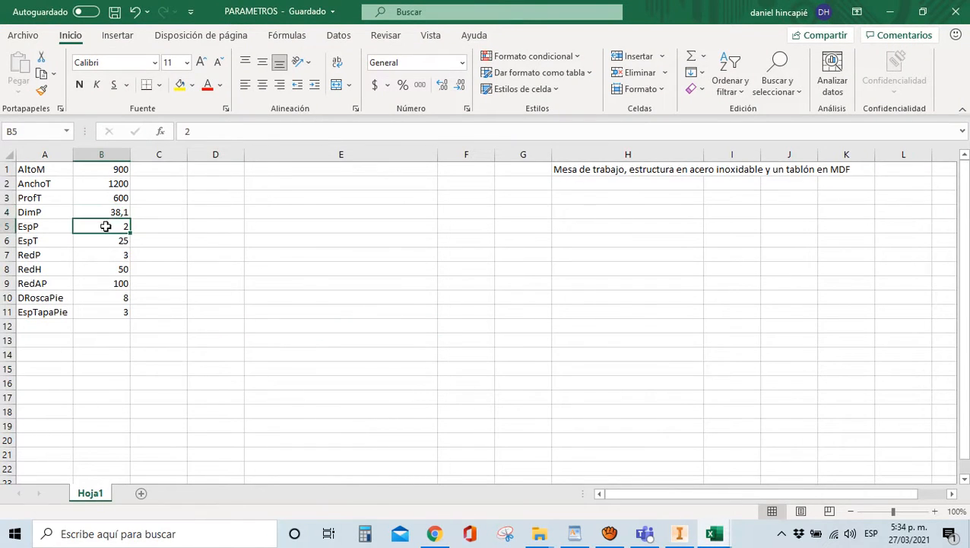
text(1,)
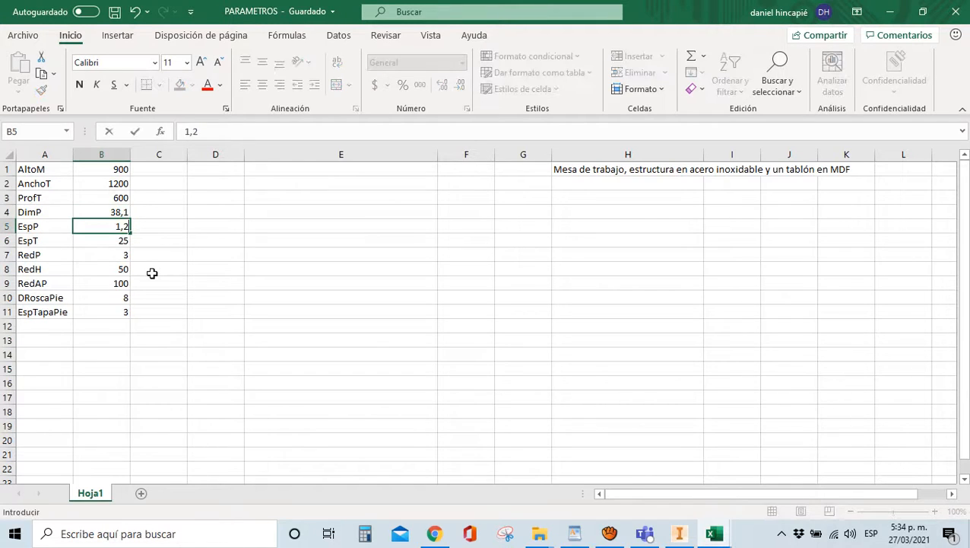
click(222, 300)
click(97, 257)
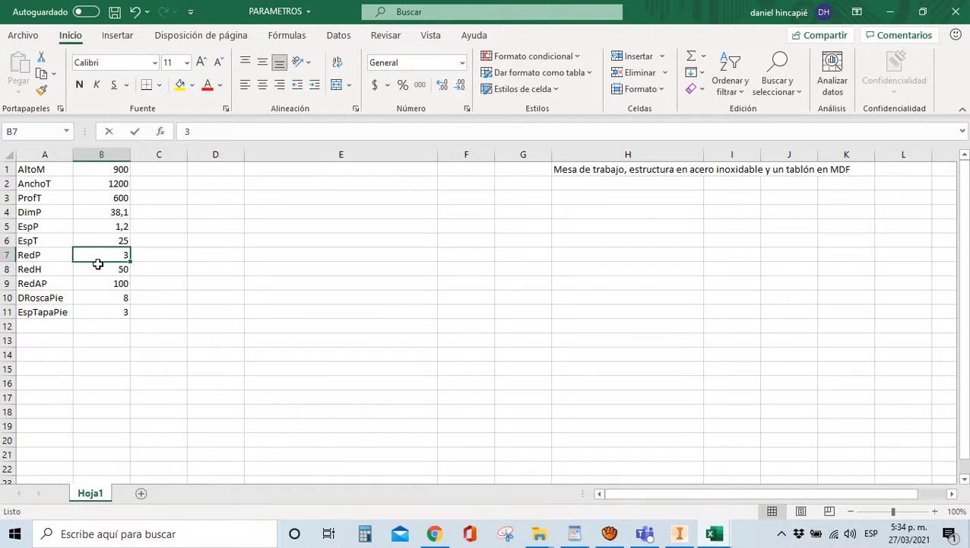
text(2)
click(240, 268)
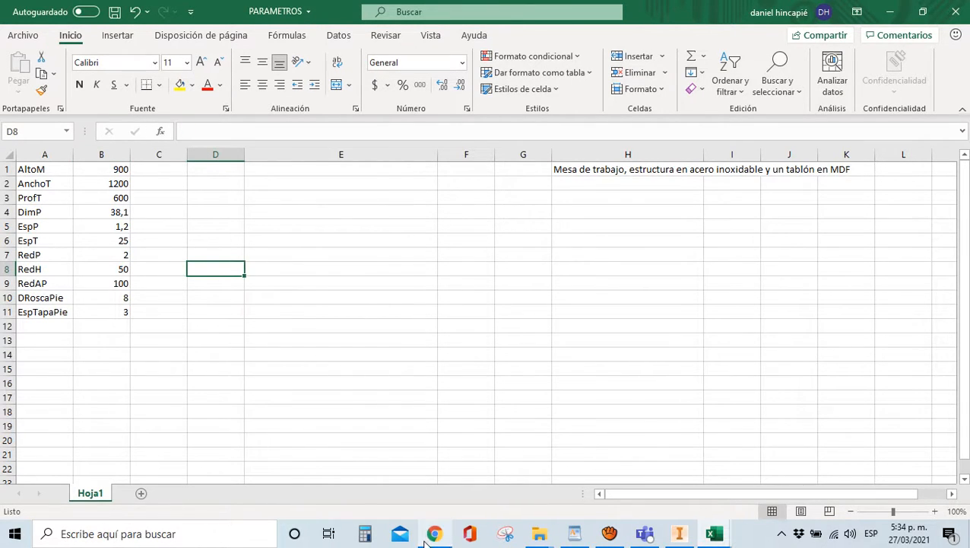
click(115, 12)
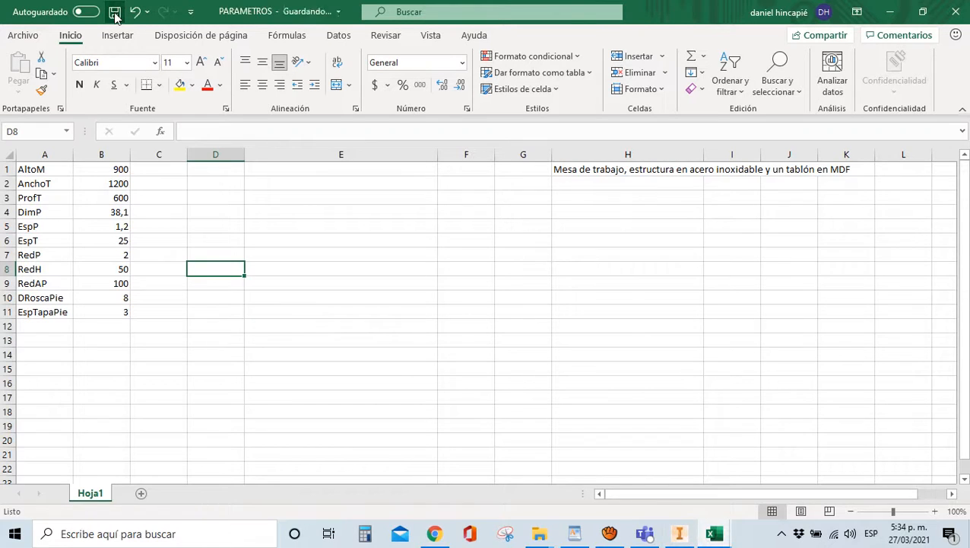
click(677, 534)
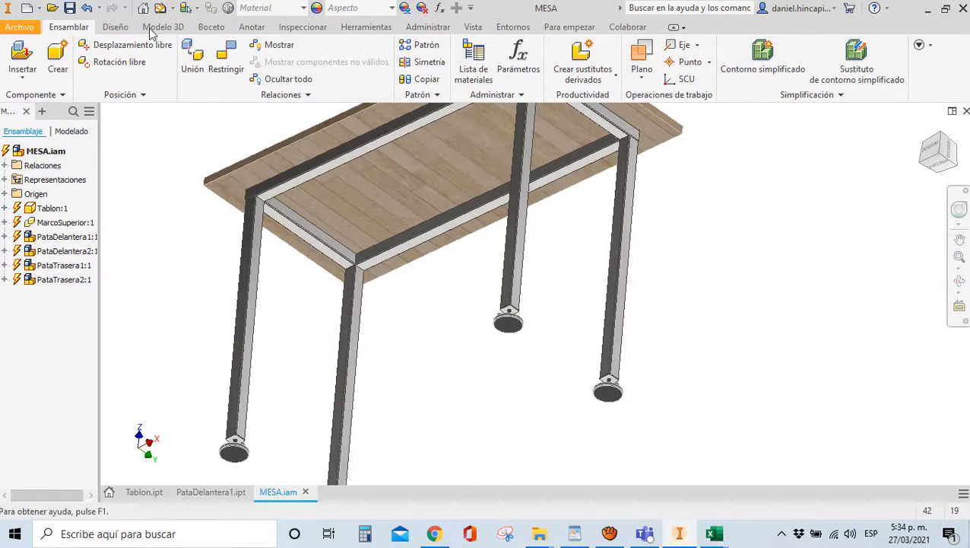
Rebuild MESA.iam with the new EspP and RedP values and inspect the frame corners
click(160, 9)
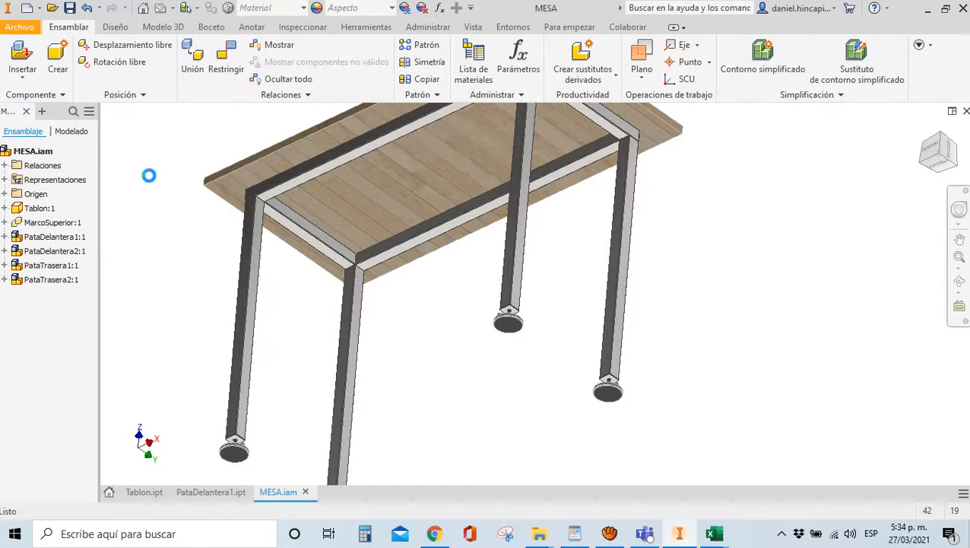
scroll(218, 230, up, 8)
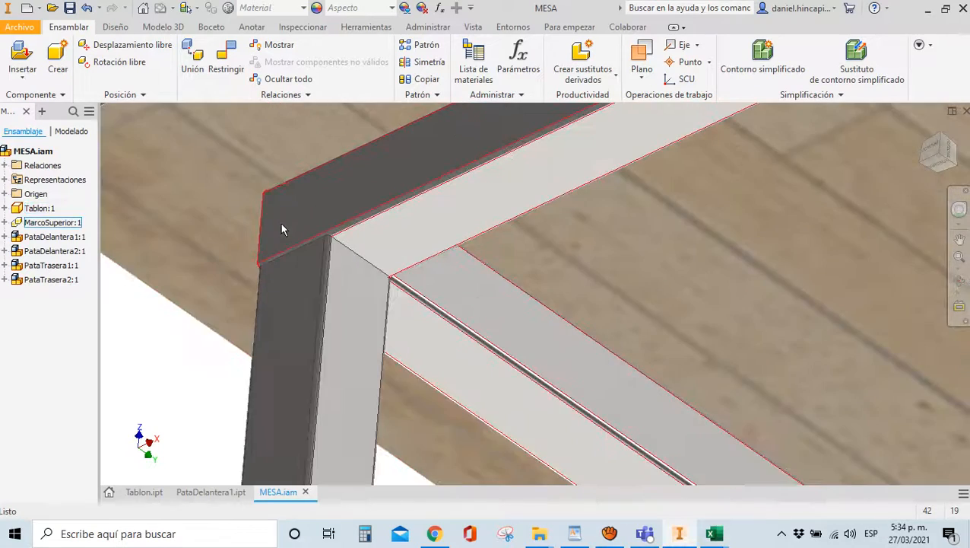
scroll(244, 243, up, 3)
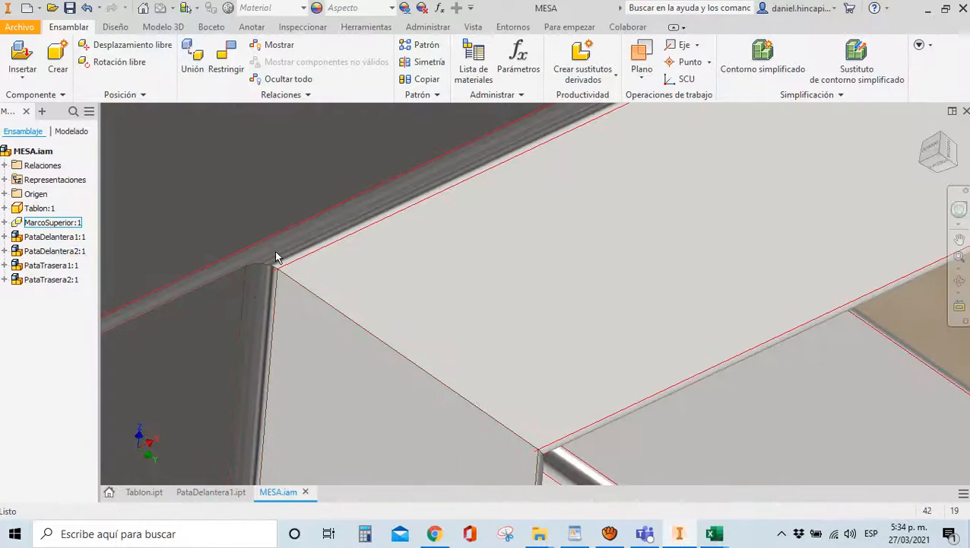
scroll(295, 253, down, 5)
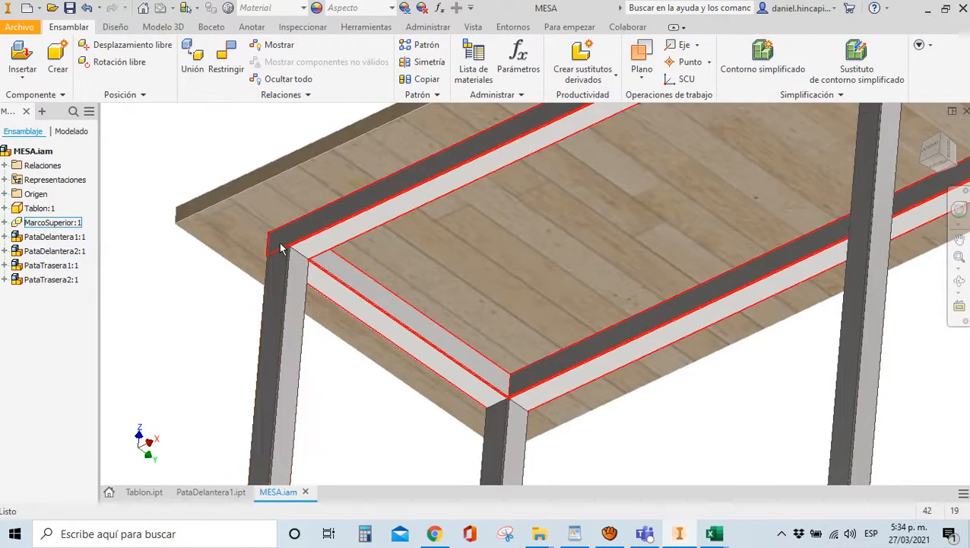
scroll(280, 245, up, 4)
scroll(280, 245, down, 5)
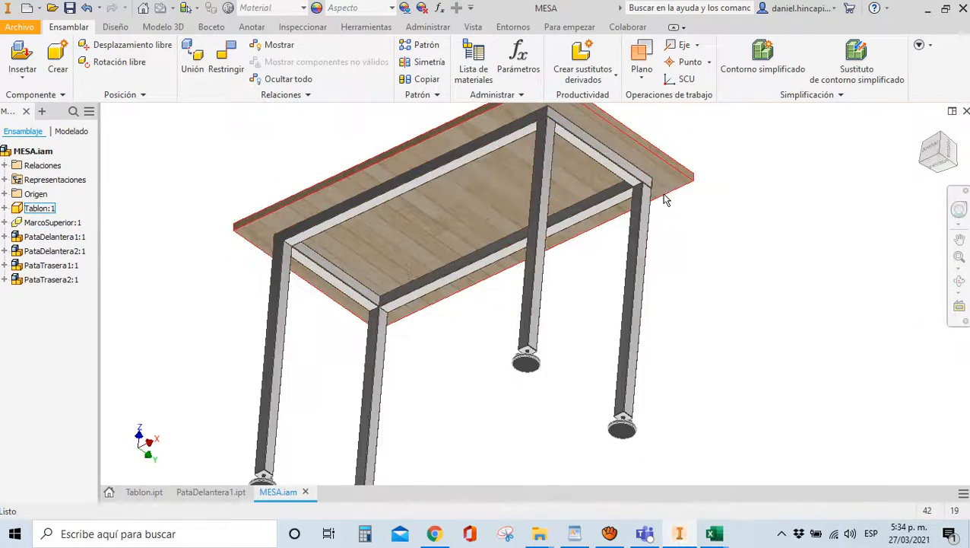
scroll(638, 192, up, 5)
scroll(637, 190, up, 3)
scroll(633, 182, down, 6)
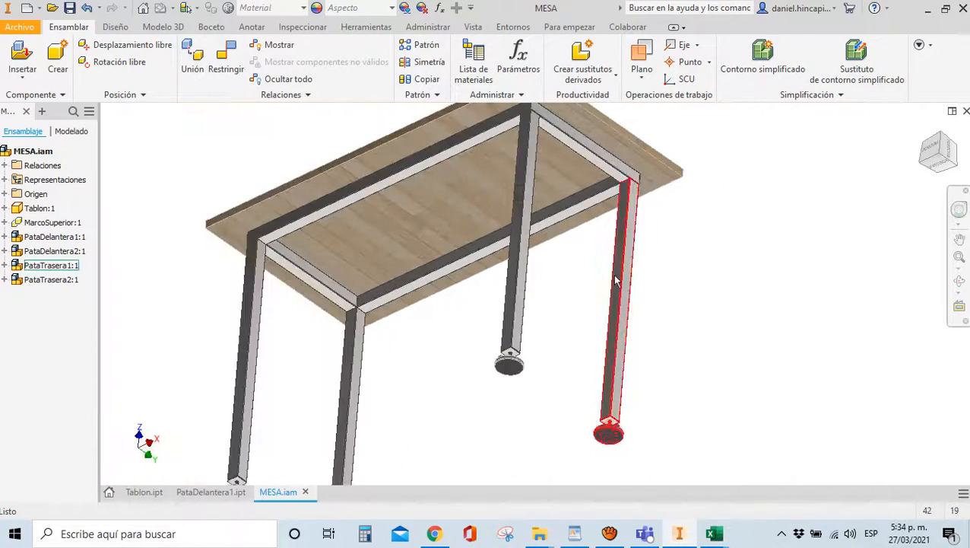
click(434, 533)
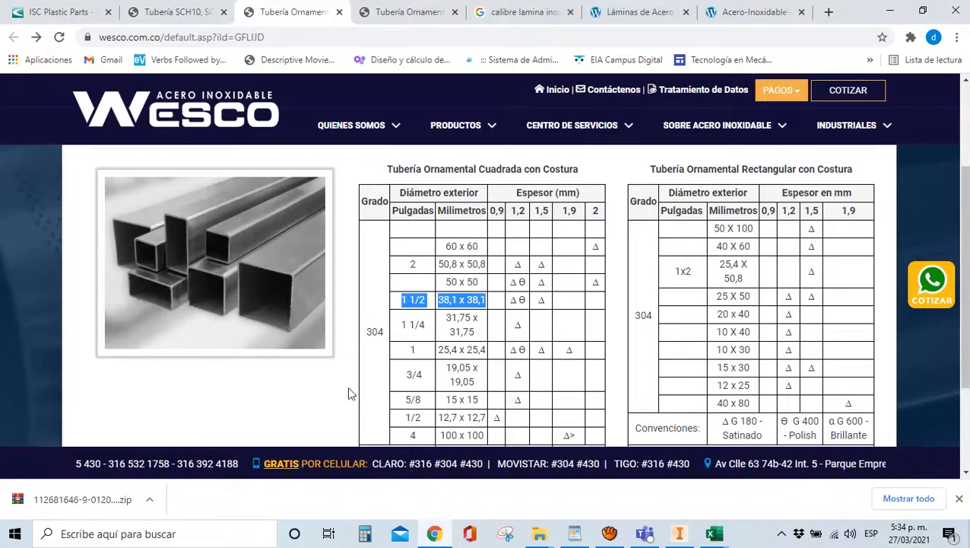
Highlight the ASTM A554-13 standard in the Wesco page's NORMA row
scroll(523, 323, down, 2)
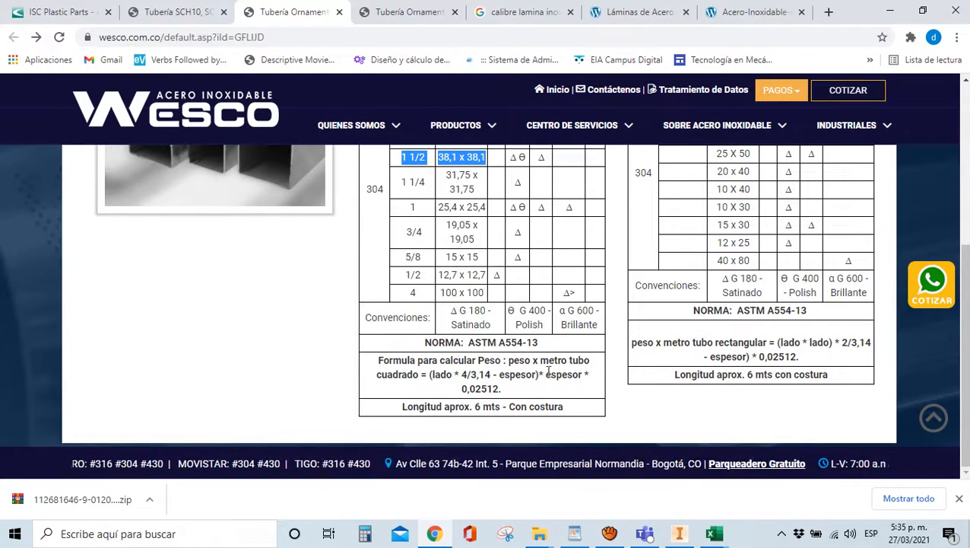
drag(469, 343, 555, 354)
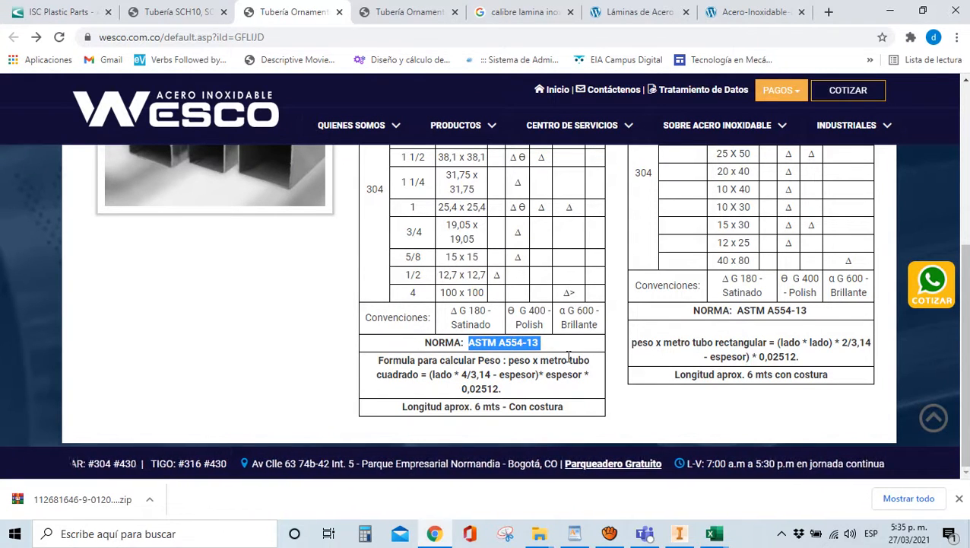
scroll(532, 360, up, 3)
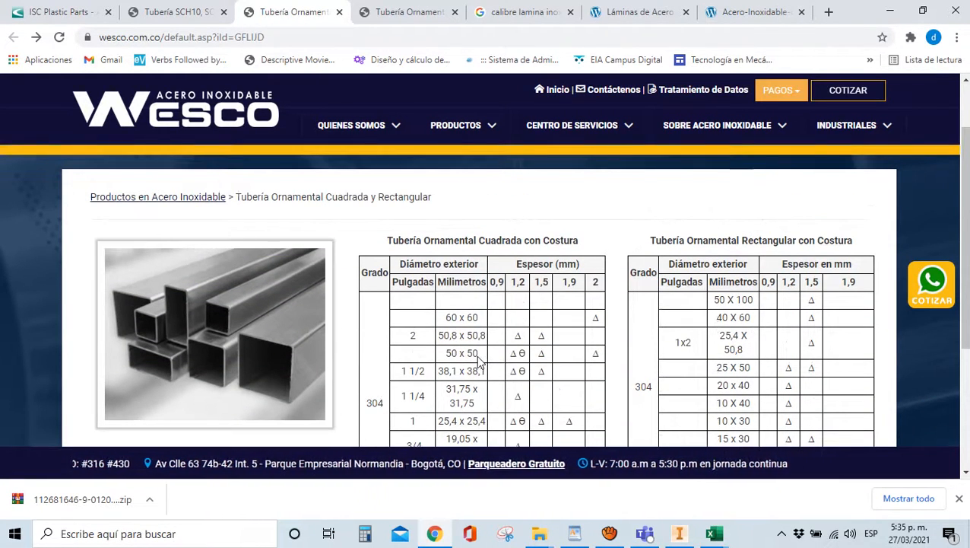
scroll(480, 362, down, 1)
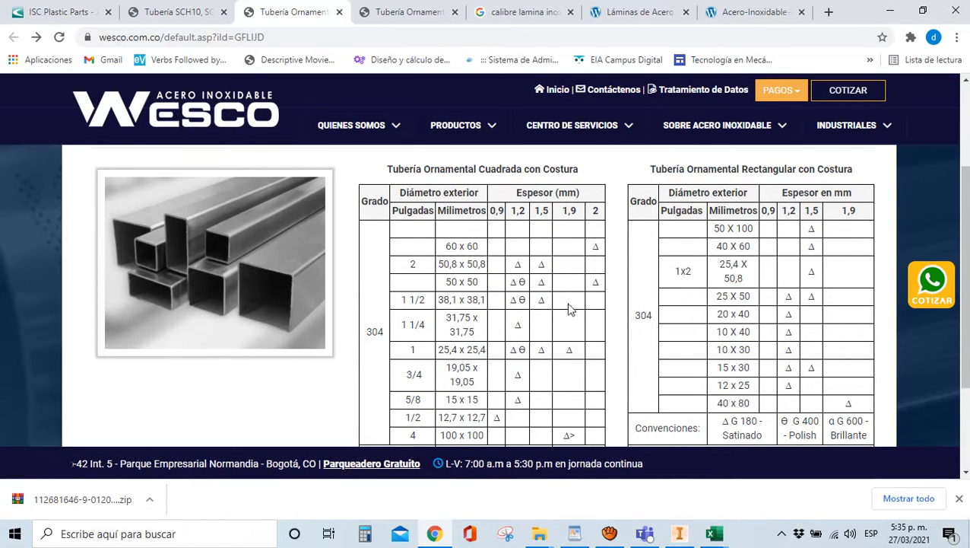
scroll(490, 305, down, 1)
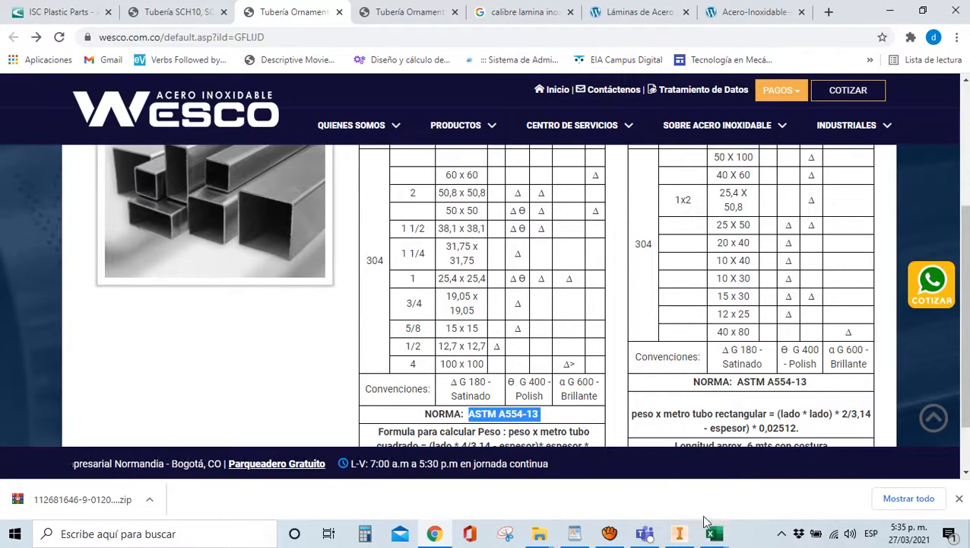
click(714, 533)
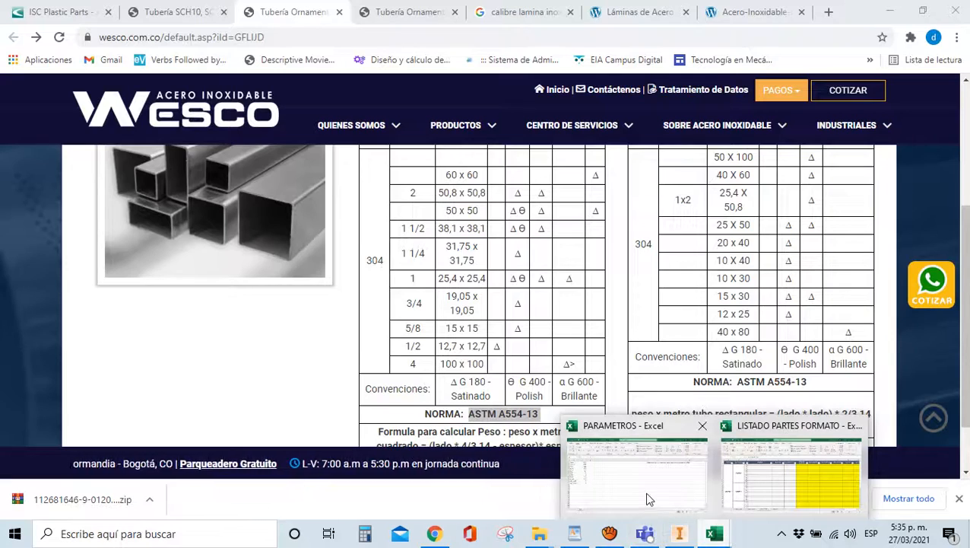
click(679, 533)
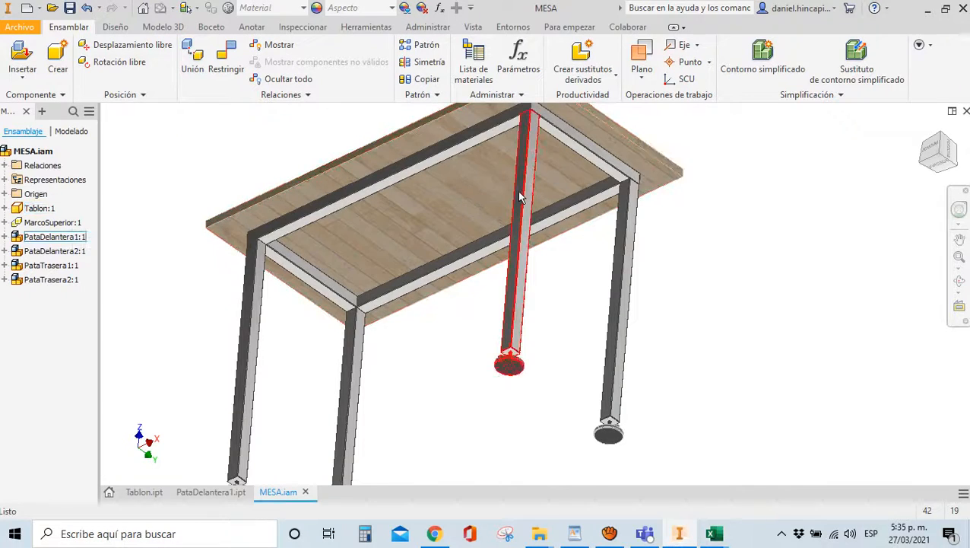
scroll(526, 304, up, 2)
scroll(517, 285, down, 6)
scroll(514, 277, down, 3)
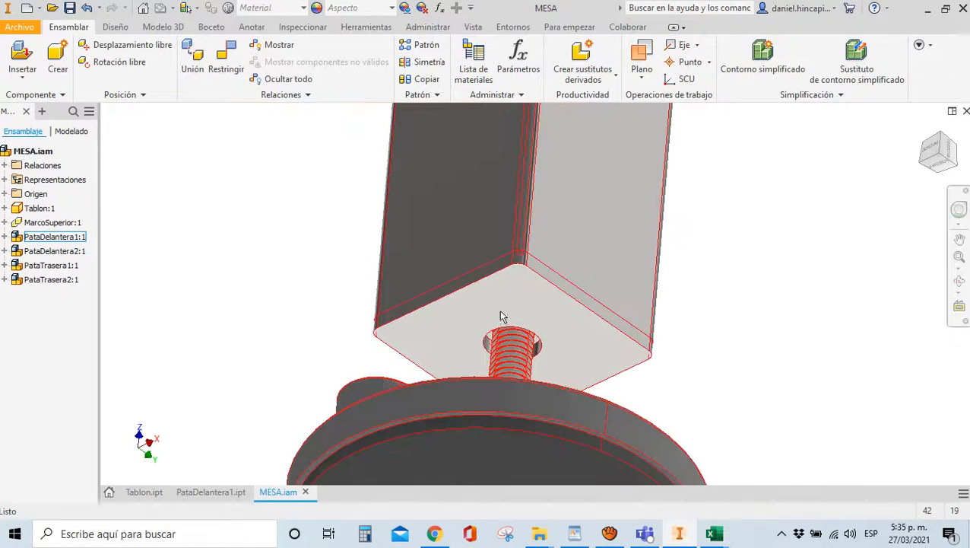
scroll(511, 265, down, 3)
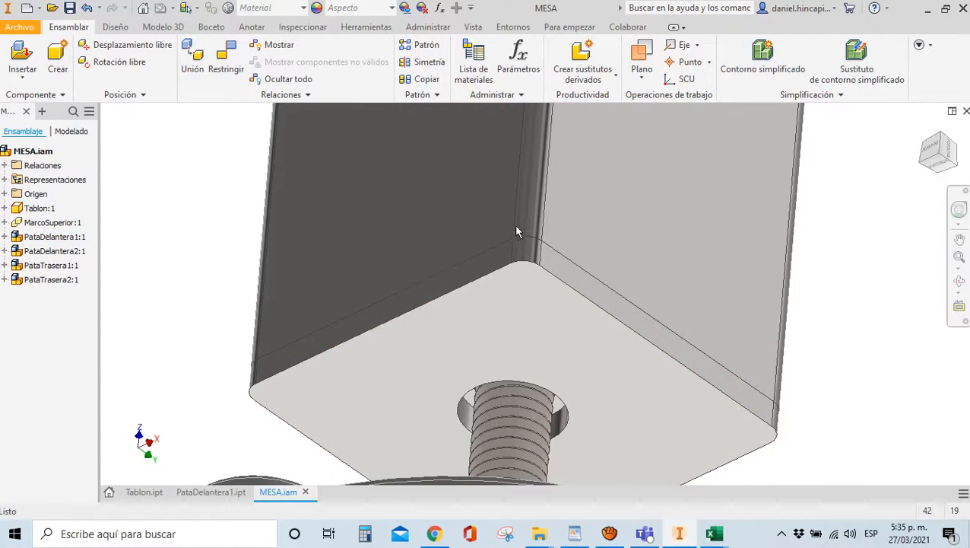
scroll(582, 299, up, 5)
scroll(604, 286, down, 5)
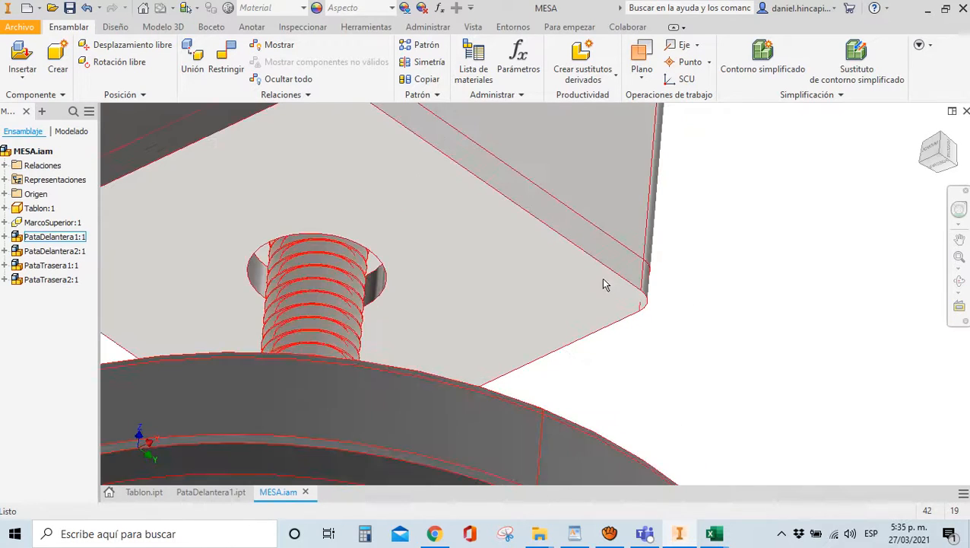
scroll(601, 283, up, 5)
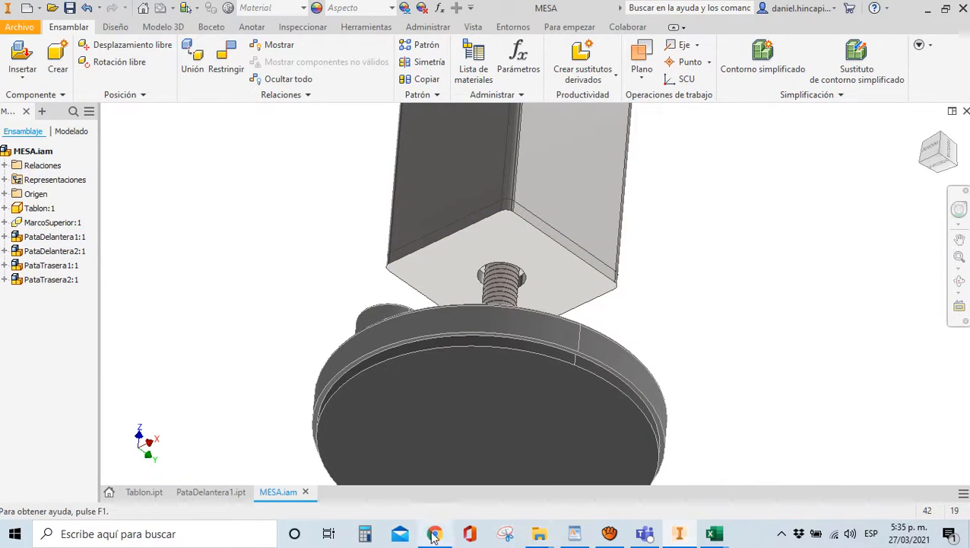
Open the Aceros Mapa stainless sheet-gauge page and review its 0,45–1,9 mm thicknesses
mouse_move(434, 536)
click(435, 477)
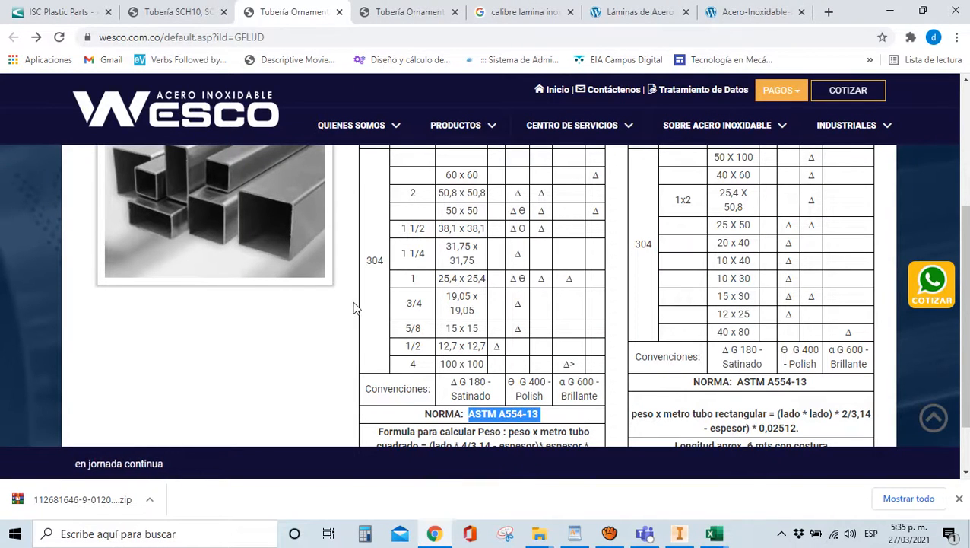
click(524, 12)
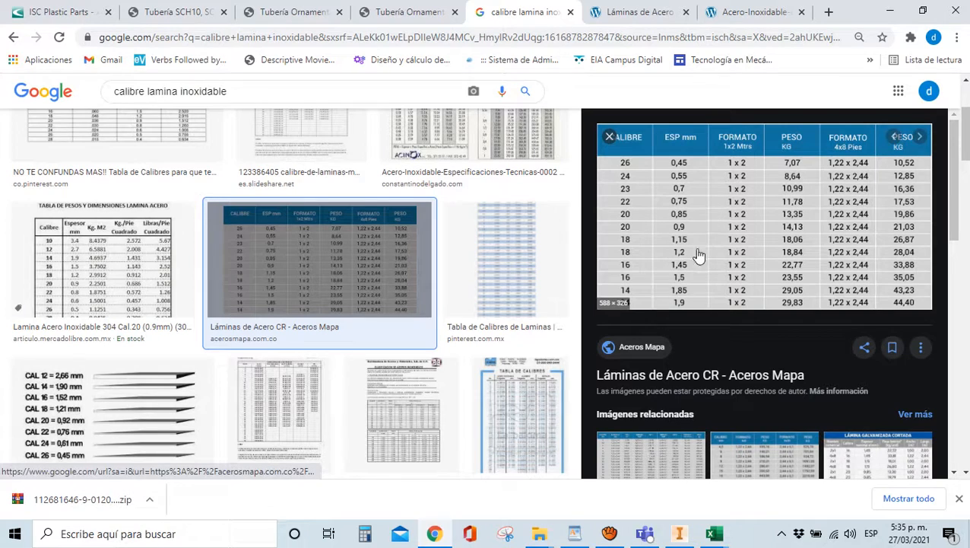
click(641, 348)
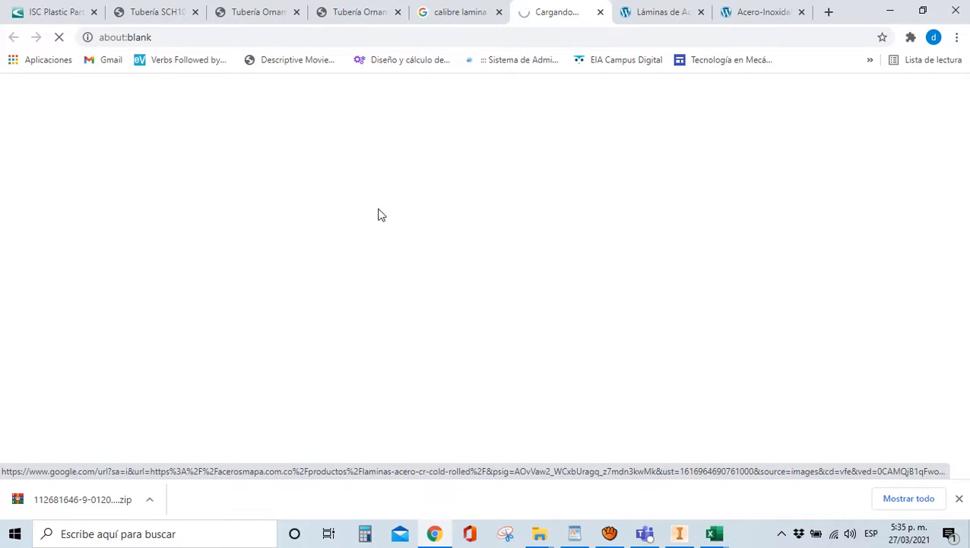
click(959, 498)
scroll(423, 290, down, 15)
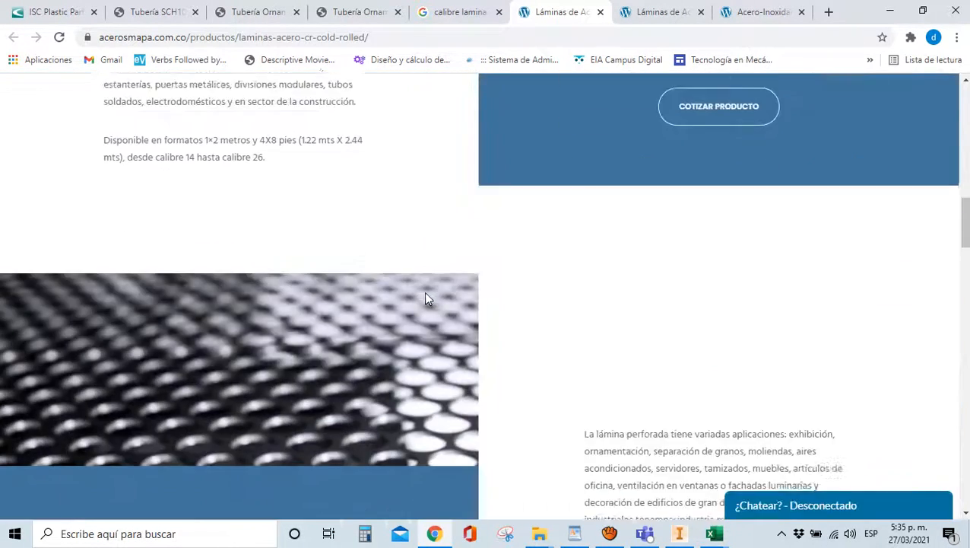
scroll(424, 295, down, 15)
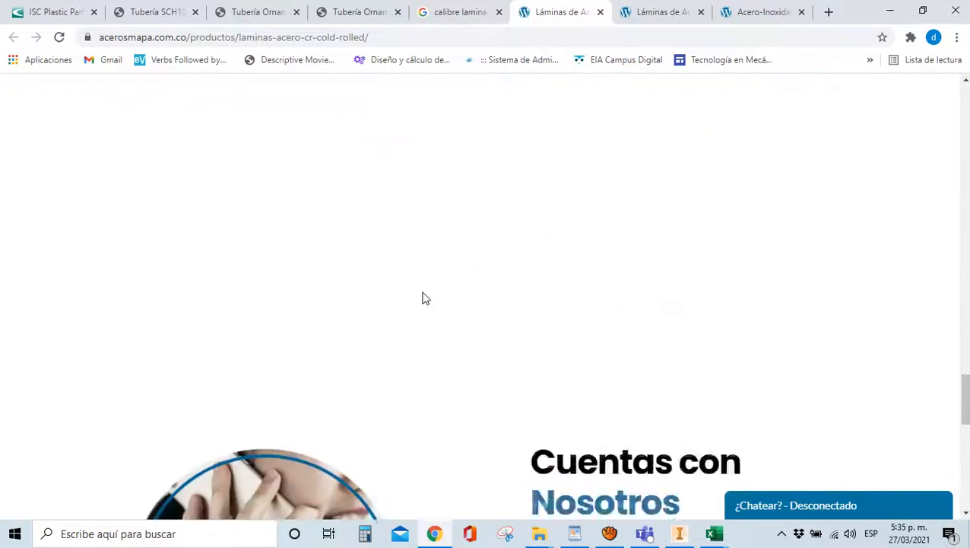
scroll(424, 297, down, 10)
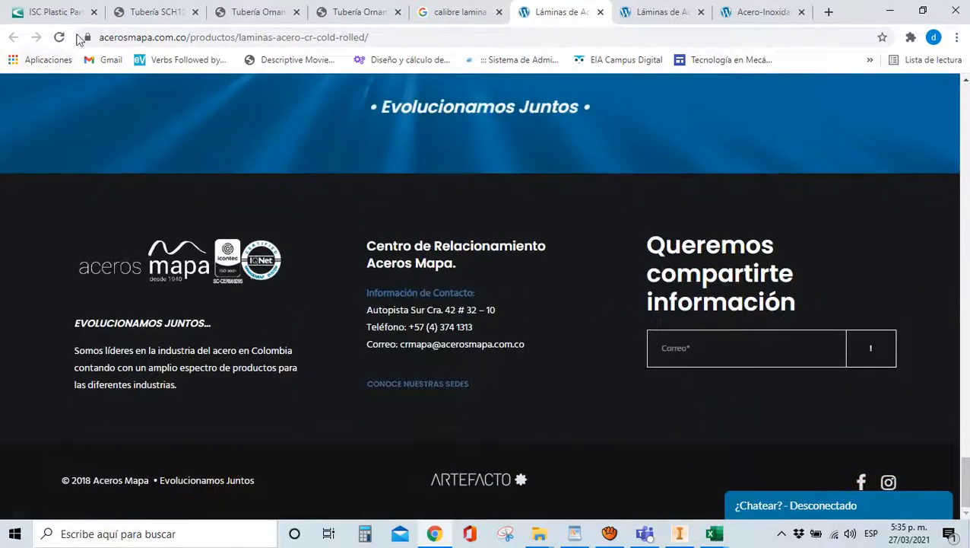
click(448, 13)
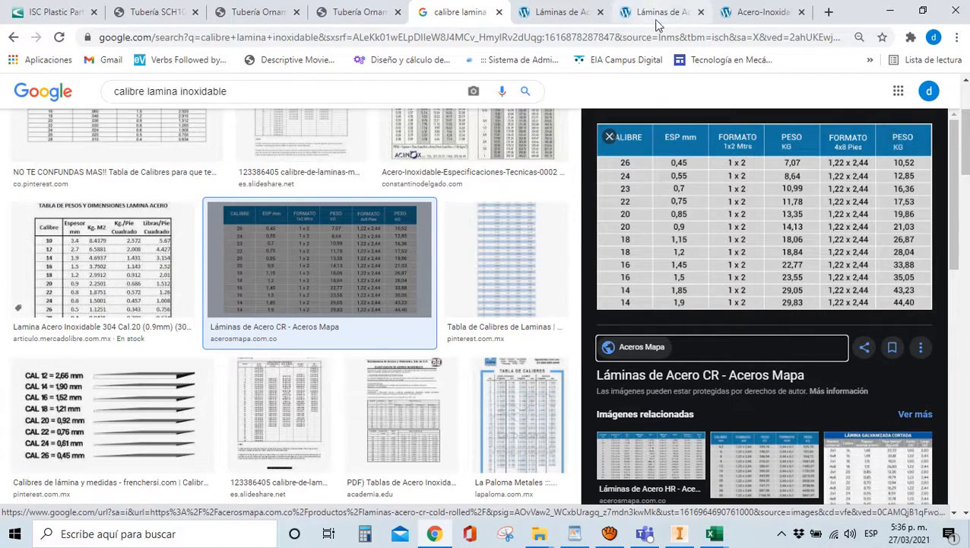
click(757, 13)
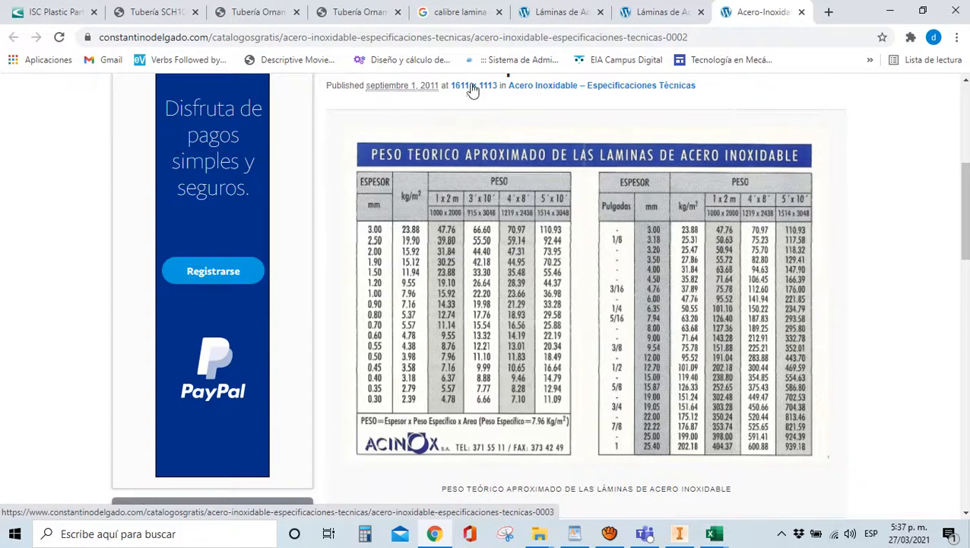
click(448, 12)
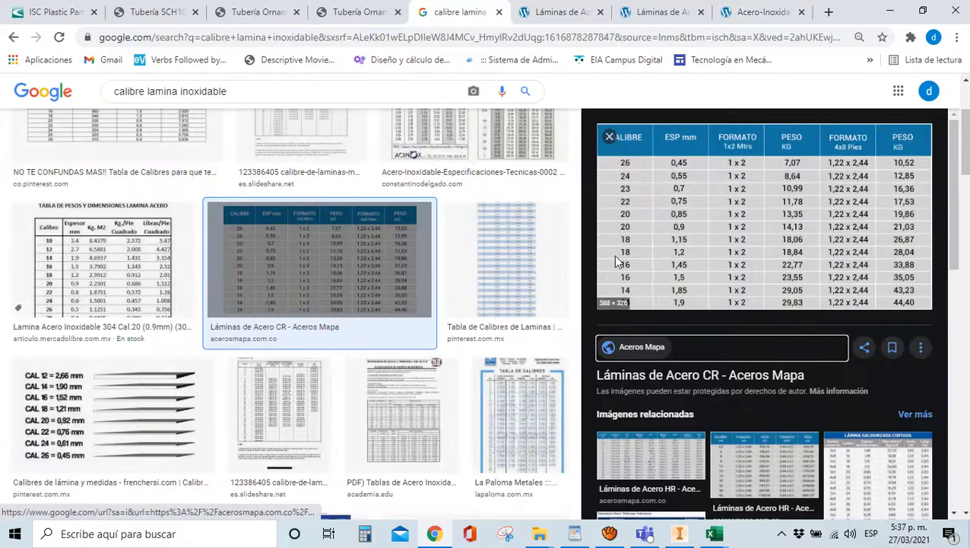
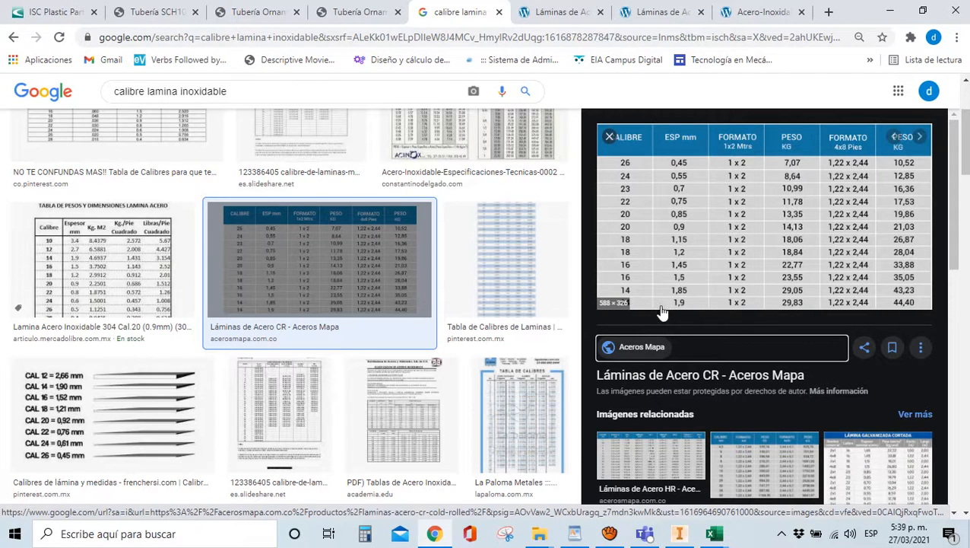
Check the constantinodelgado.com stainless-steel sheet weight table, then return to the PARAMETROS workbook
click(642, 13)
click(736, 14)
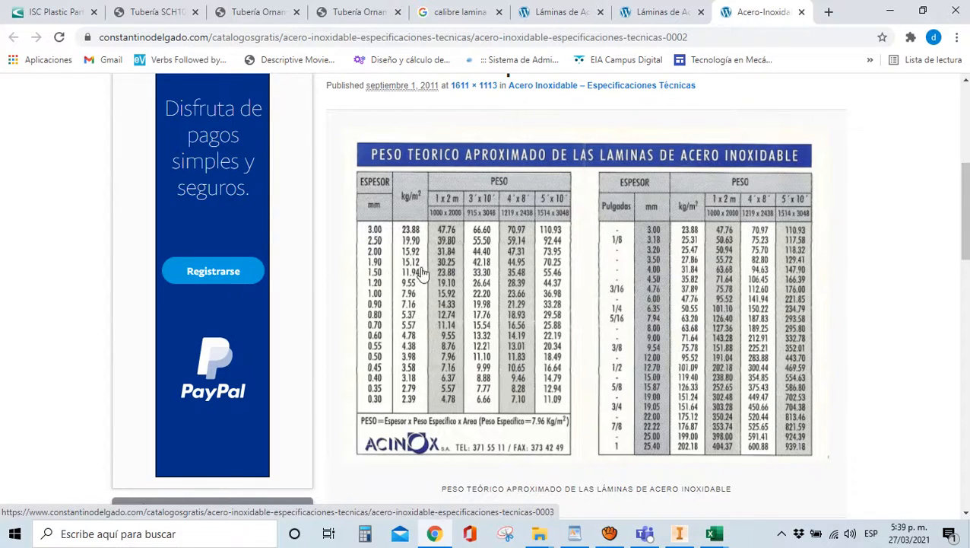
mouse_move(707, 537)
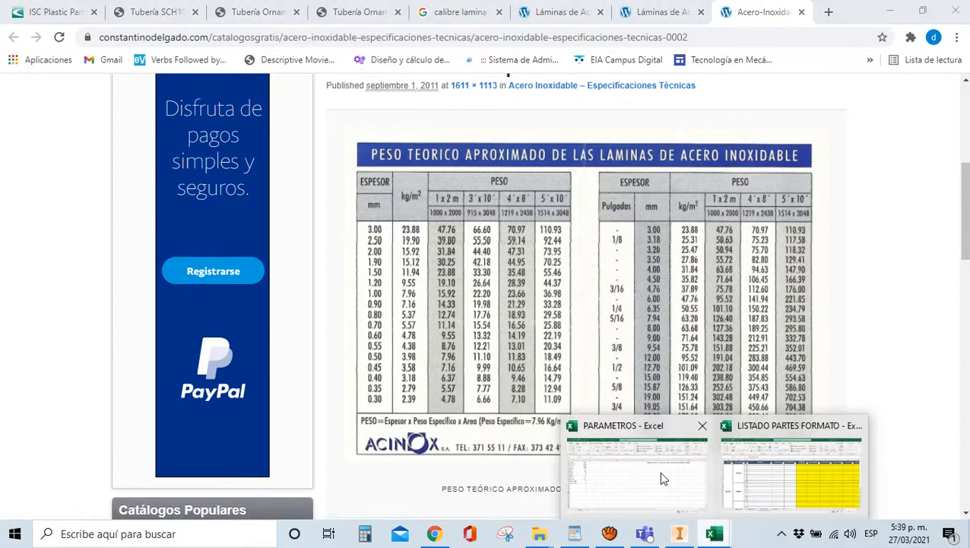
click(659, 470)
click(228, 313)
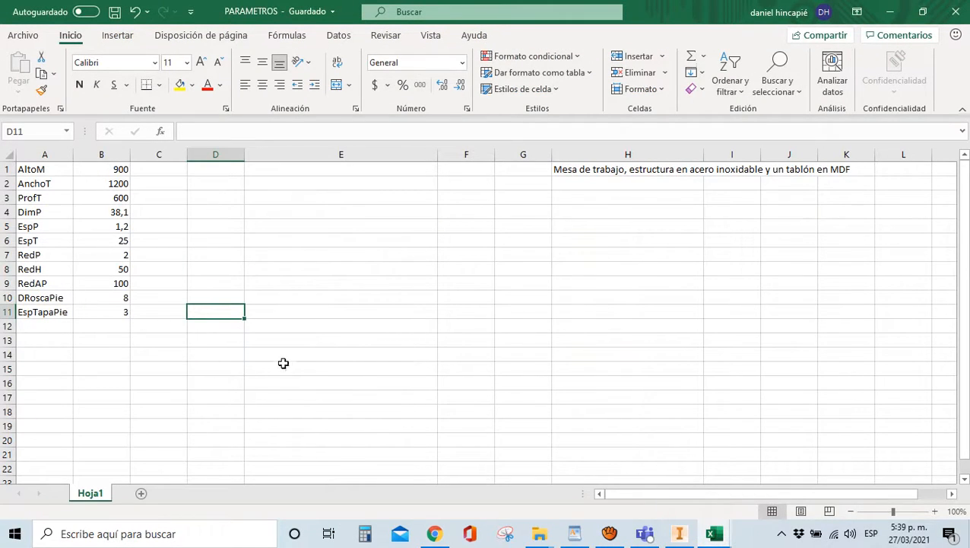
Change EspTapaPie in cell B11 from 3 to 1,9 and save PARAMETROS
click(100, 312)
text(1,9)
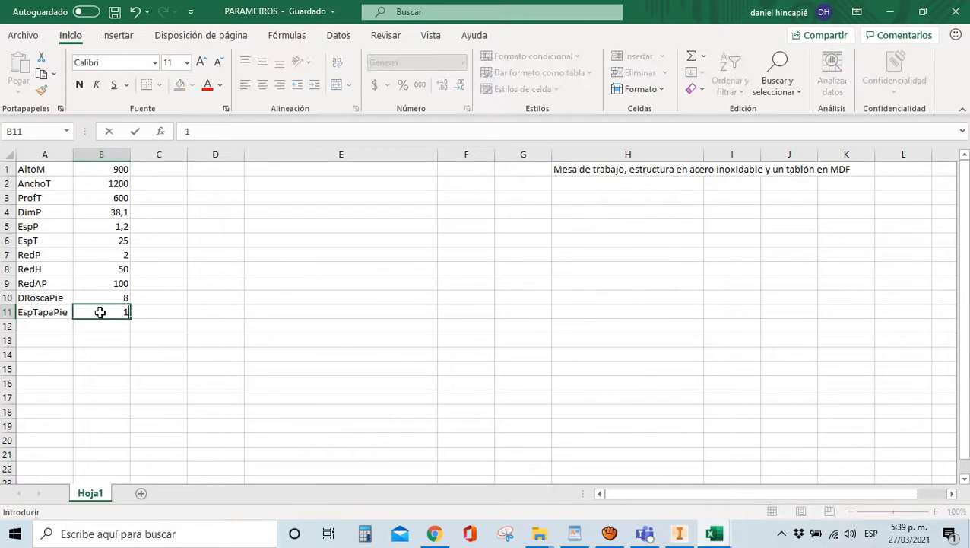
click(202, 311)
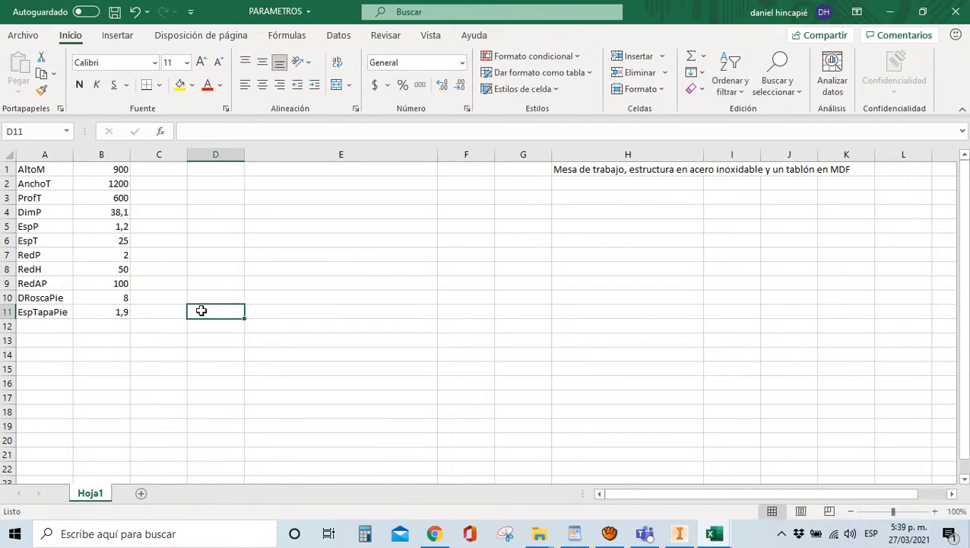
click(114, 12)
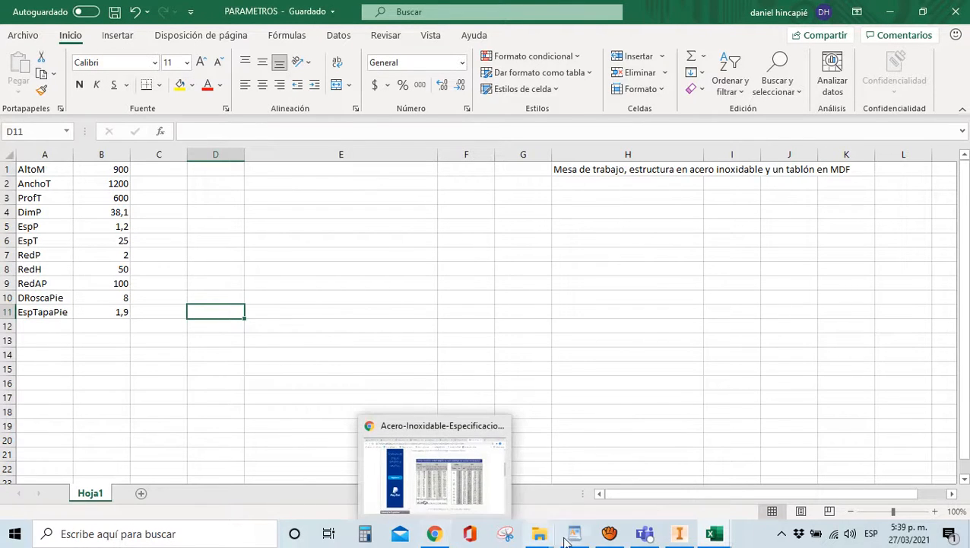
Bring the MESA assembly forward and return to the home view of the whole table
click(680, 537)
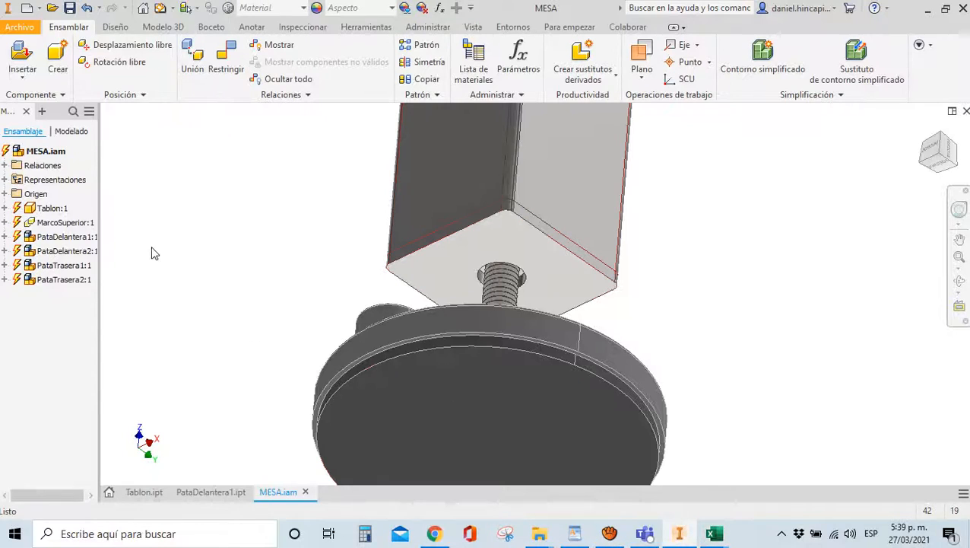
click(516, 208)
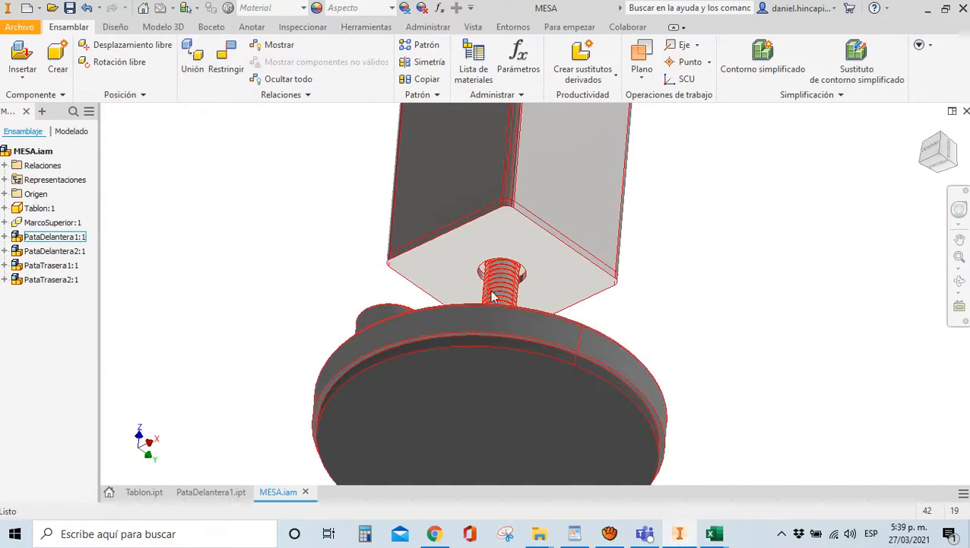
scroll(516, 209, down, 5)
scroll(516, 208, up, 8)
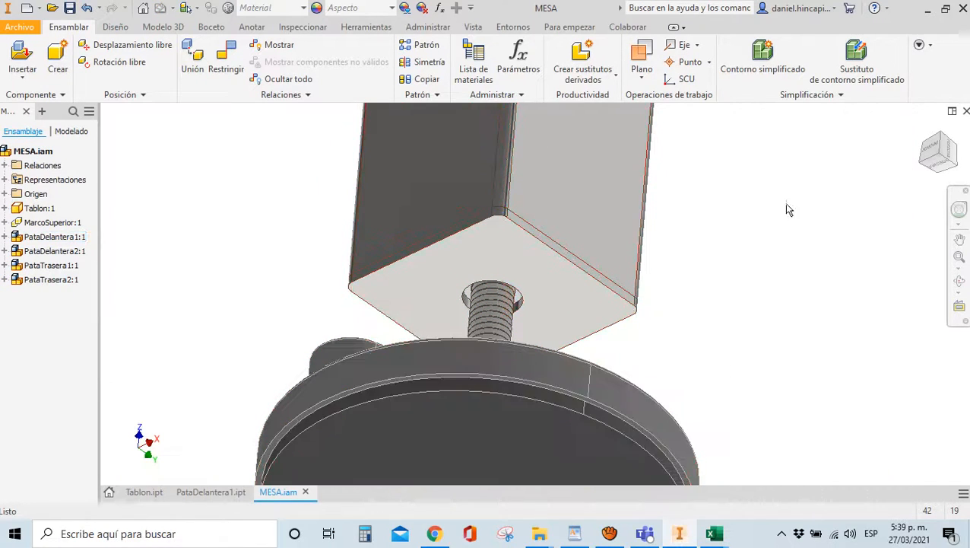
scroll(766, 252, up, 3)
key(F6)
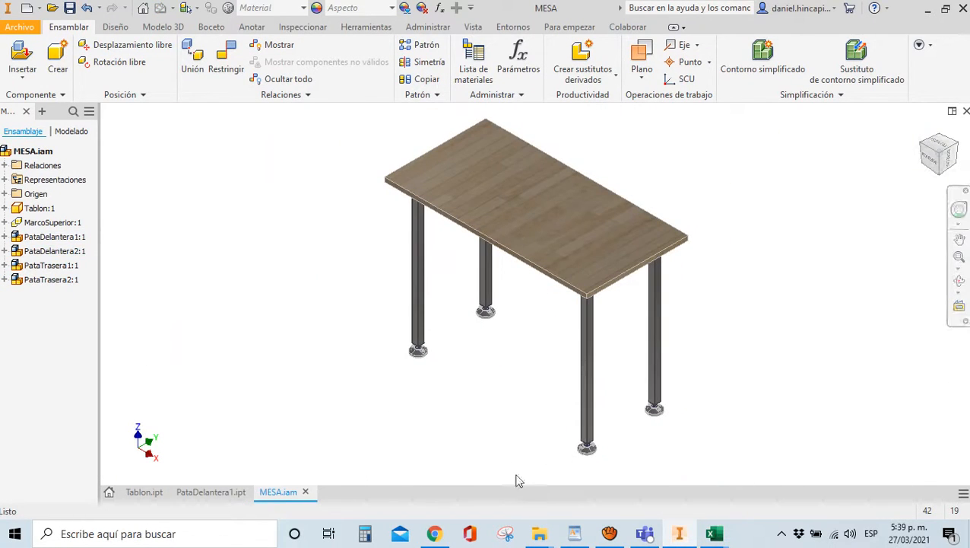
Measure from the tabletop's top face to a foot's underside, confirming 900,000 mm
key(m)
click(594, 238)
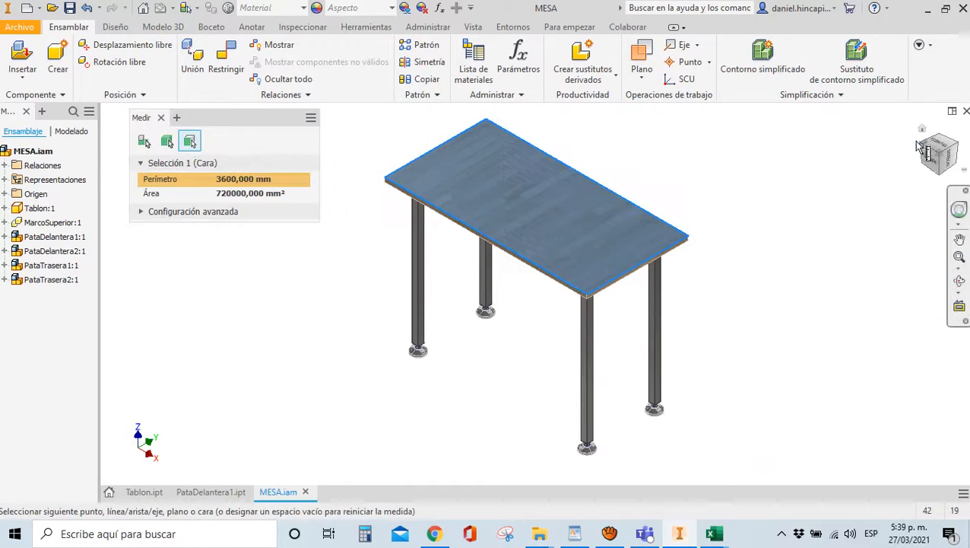
drag(942, 155, 946, 466)
scroll(584, 316, down, 8)
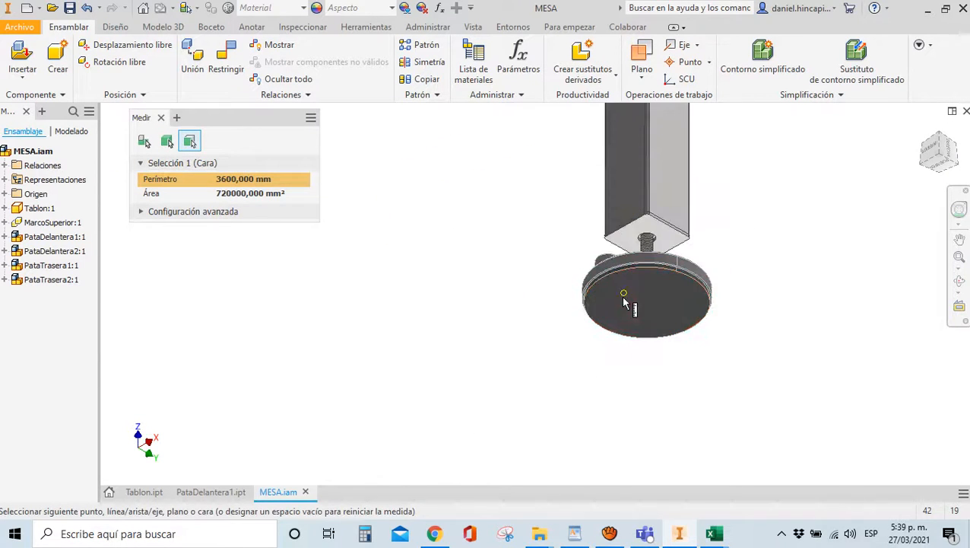
click(610, 300)
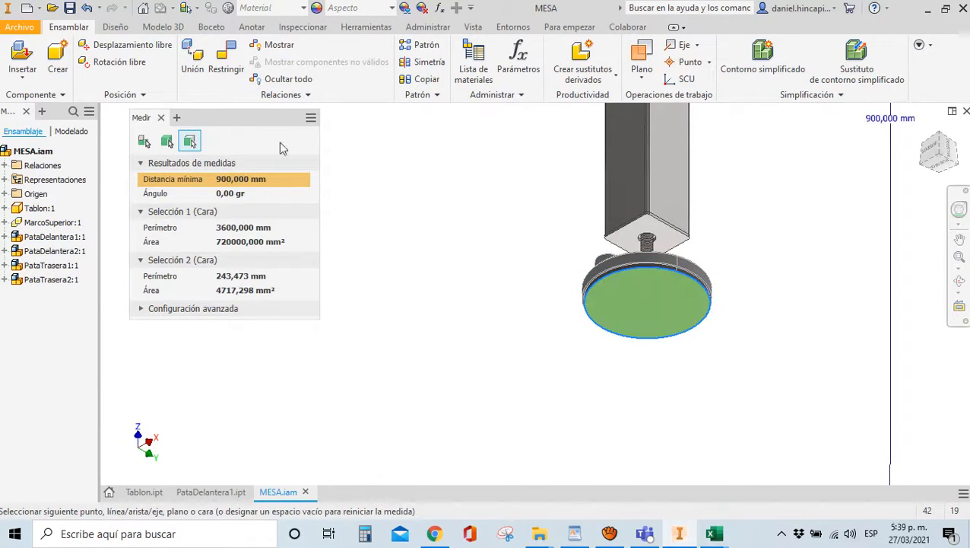
click(949, 152)
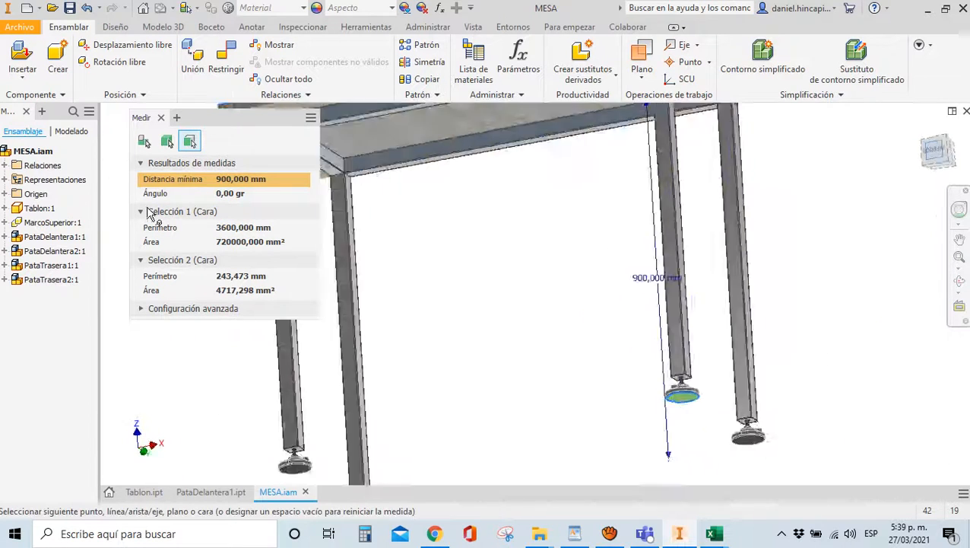
click(161, 118)
scroll(420, 189, down, 4)
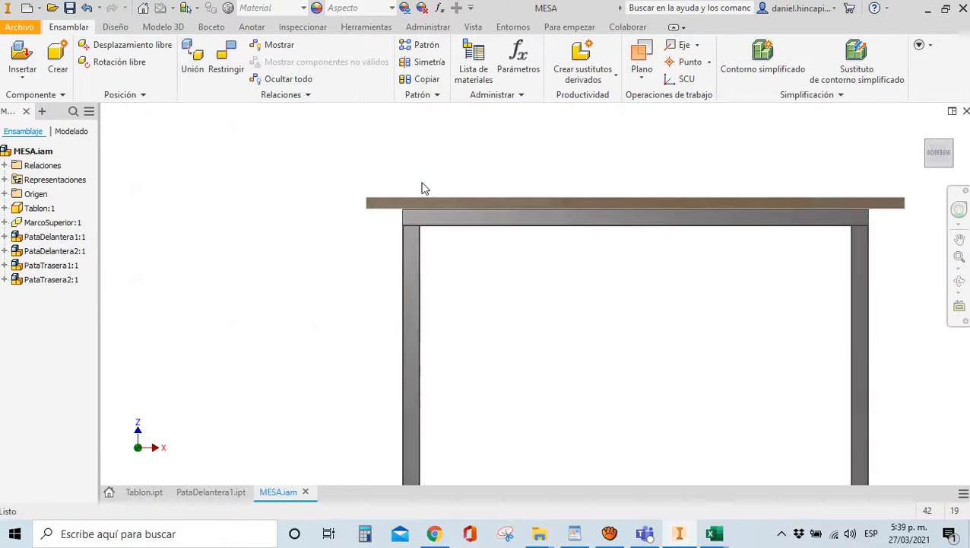
scroll(407, 223, up, 3)
drag(937, 156, 837, 204)
scroll(423, 372, down, 5)
scroll(417, 380, up, 4)
scroll(347, 353, down, 4)
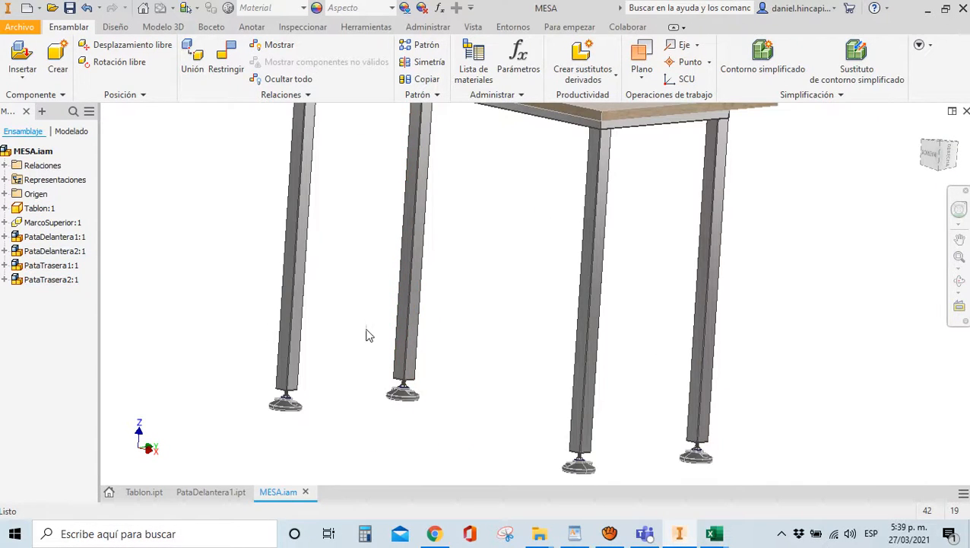
scroll(368, 335, up, 4)
mouse_move(931, 166)
mouse_down()
mouse_move(776, 153)
mouse_move(164, 152)
mouse_move(250, 165)
mouse_move(242, 201)
mouse_move(259, 243)
mouse_up()
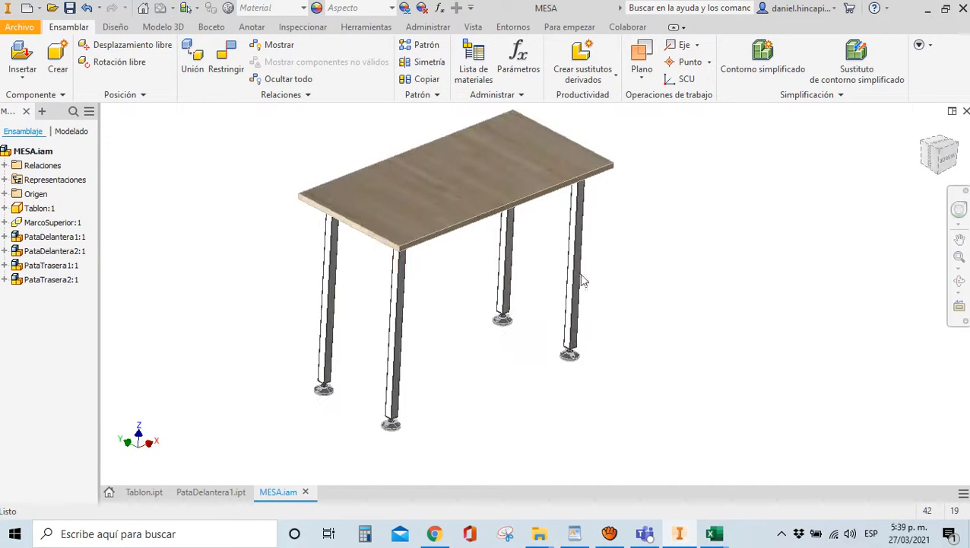
click(937, 156)
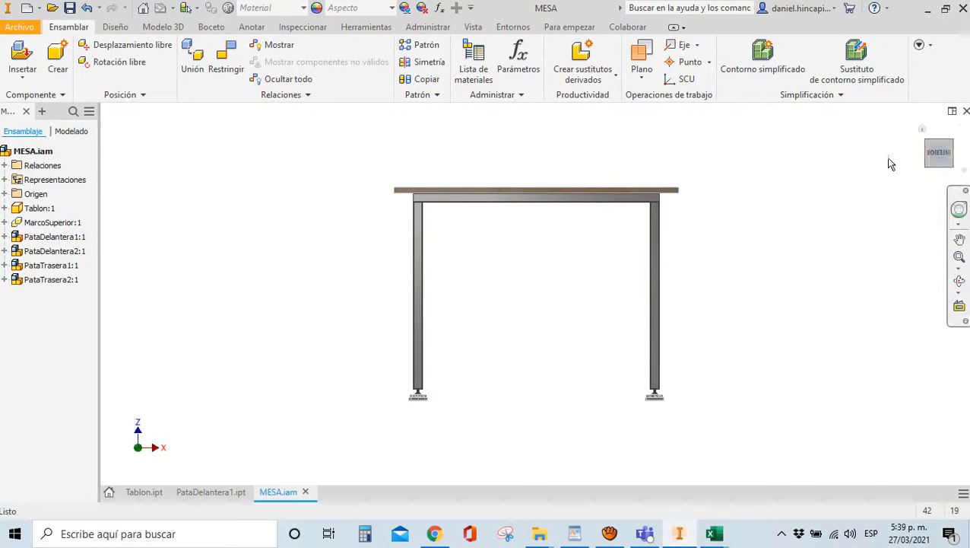
click(940, 156)
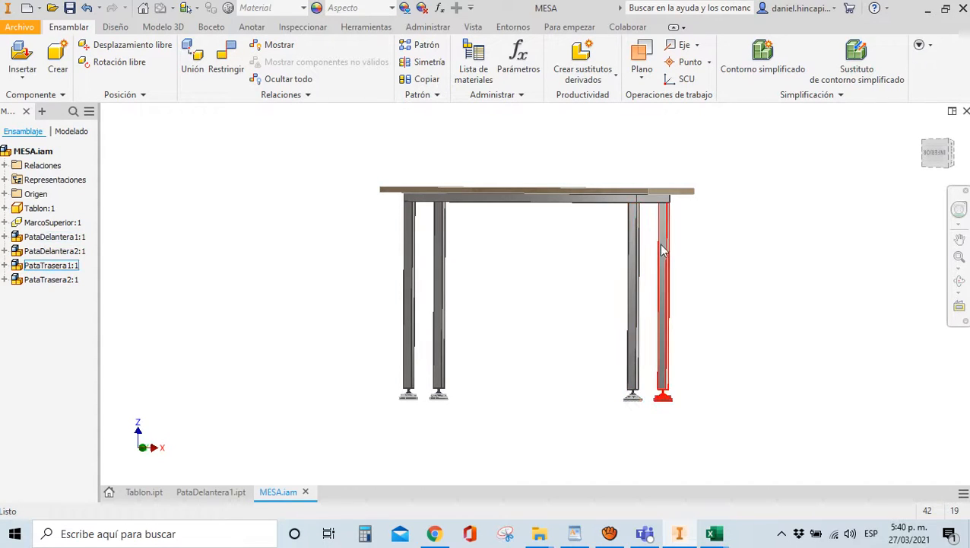
click(634, 274)
click(411, 280)
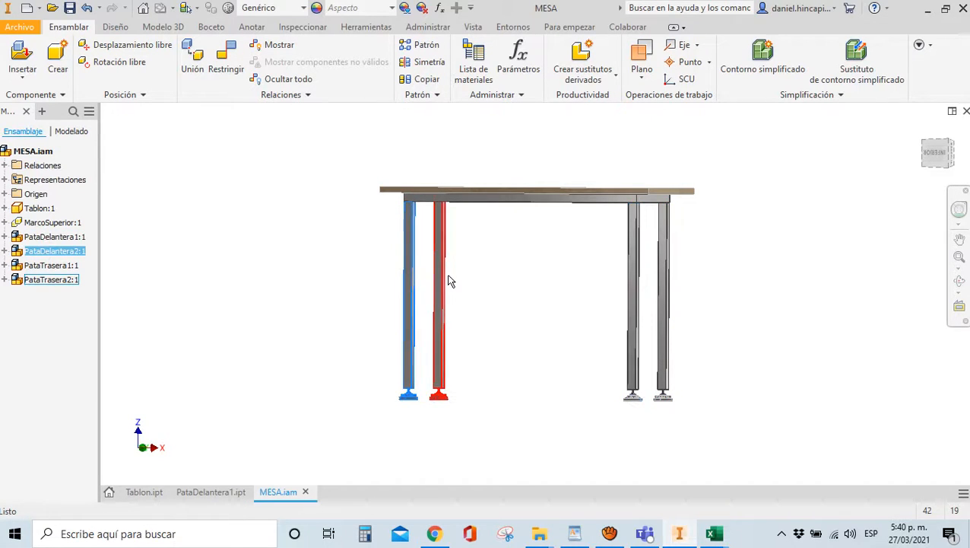
scroll(438, 363, up, 5)
scroll(445, 331, down, 4)
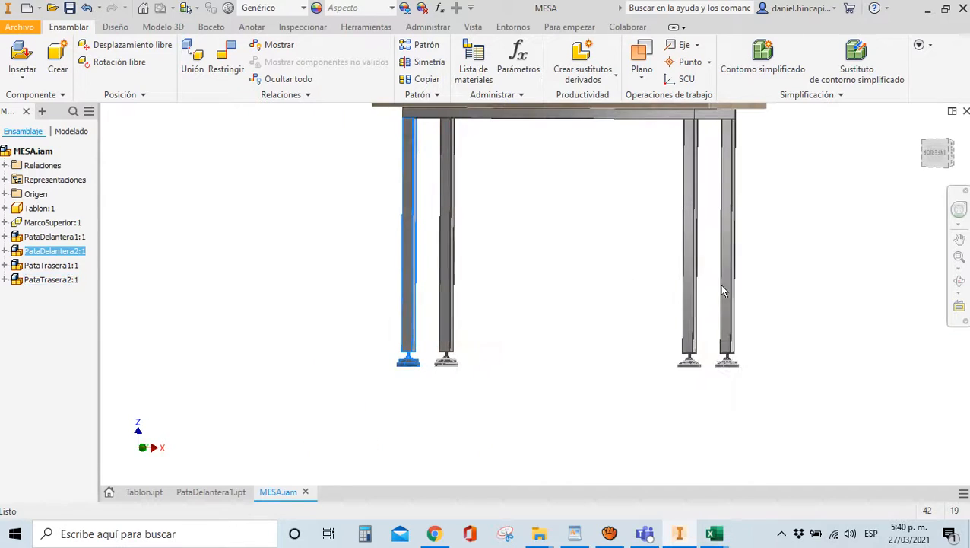
click(937, 168)
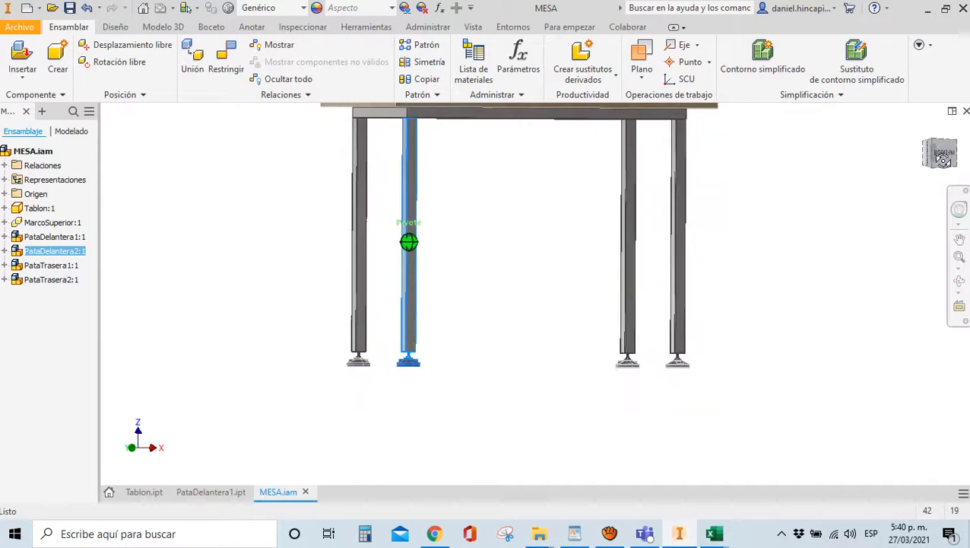
scroll(600, 348, up, 3)
click(601, 349)
click(641, 258)
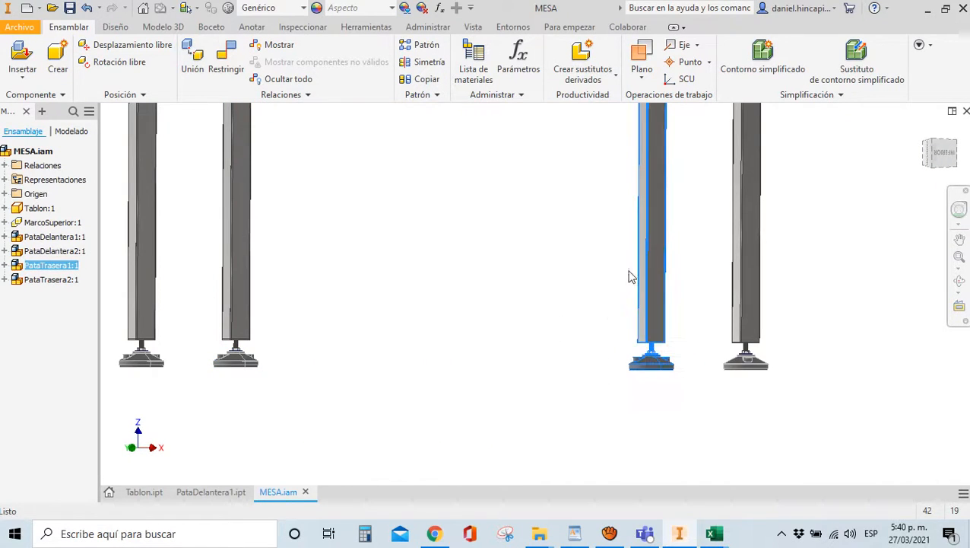
Edit the PataTrasera1:1 tube part in place and begin a new 2D sketch
double_click(642, 266)
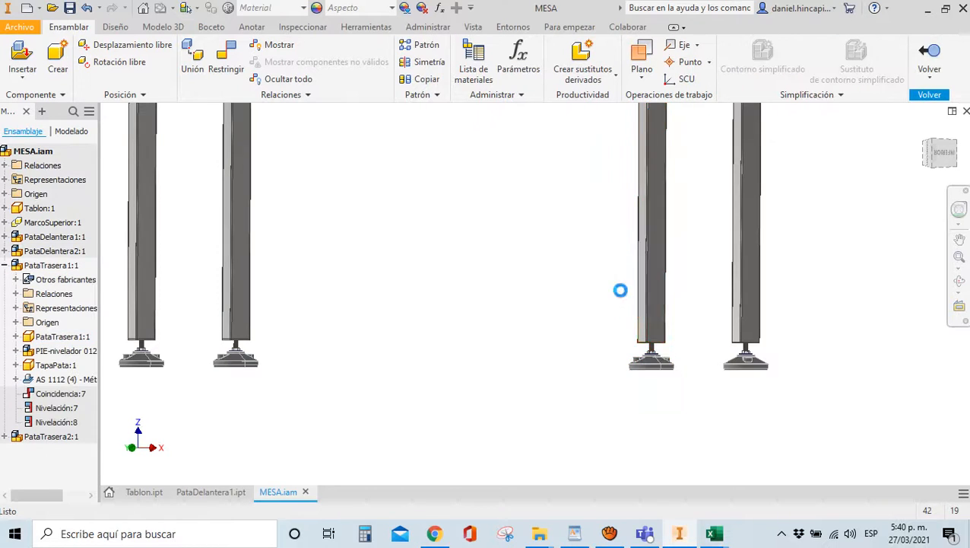
scroll(638, 305, up, 5)
double_click(661, 297)
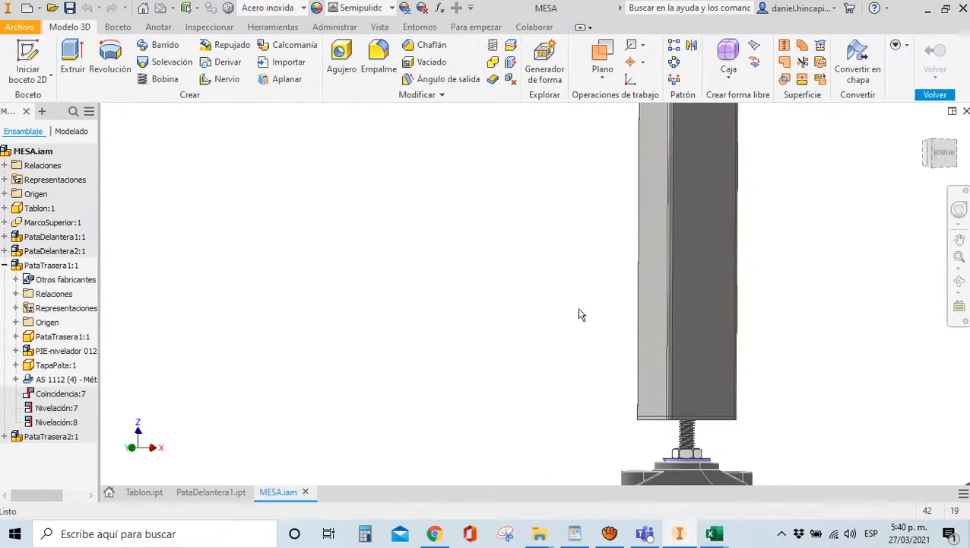
scroll(455, 301, down, 3)
scroll(449, 300, down, 4)
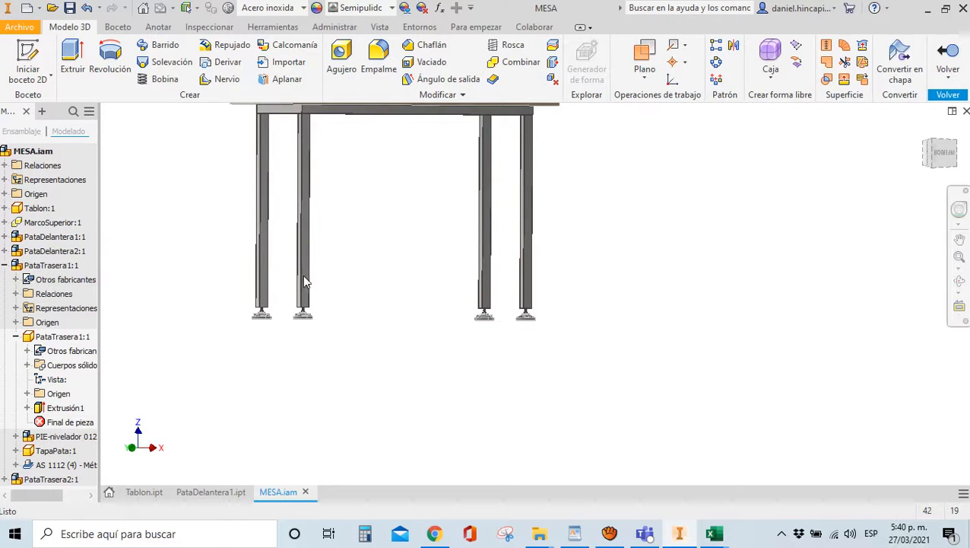
scroll(431, 283, up, 5)
scroll(669, 277, down, 4)
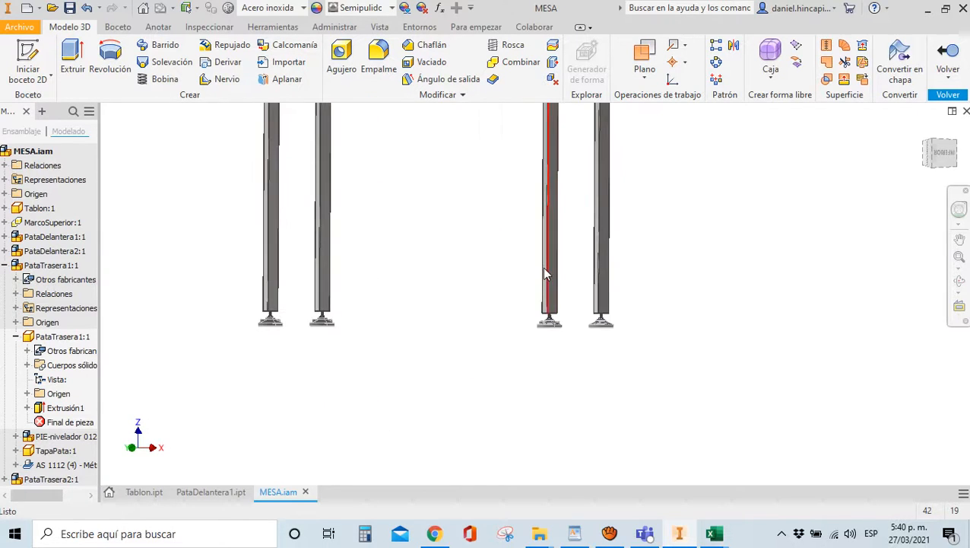
scroll(550, 269, up, 5)
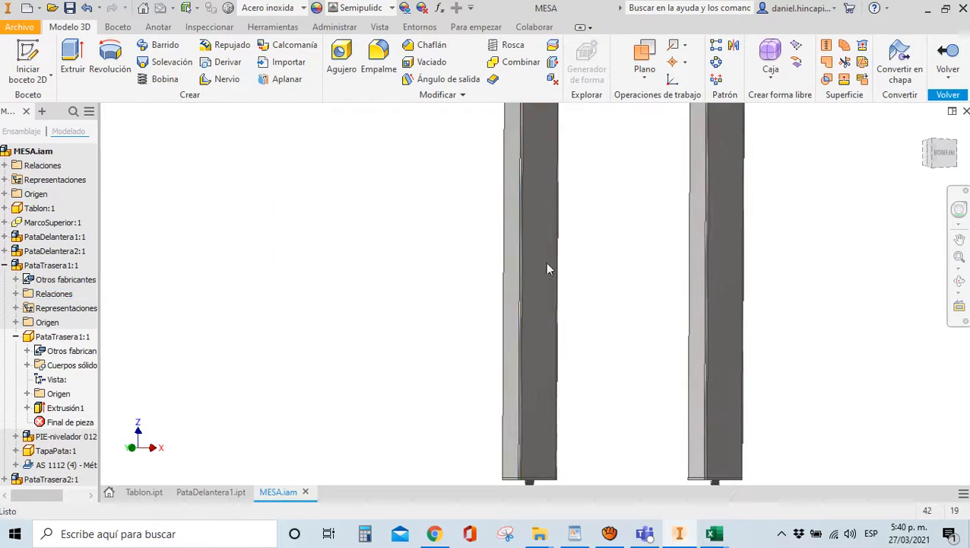
scroll(464, 327, down, 3)
scroll(426, 350, up, 3)
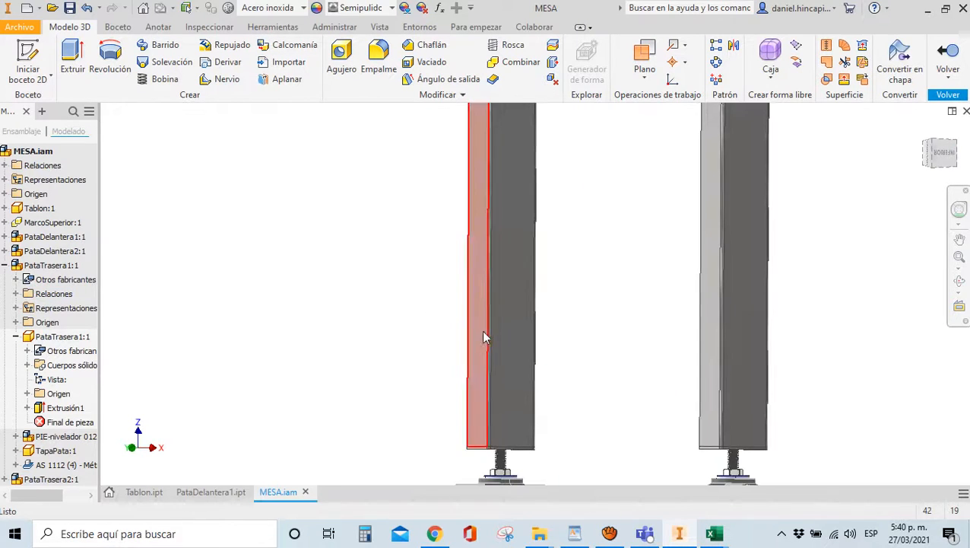
scroll(482, 319, up, 3)
scroll(480, 303, down, 3)
scroll(466, 314, up, 3)
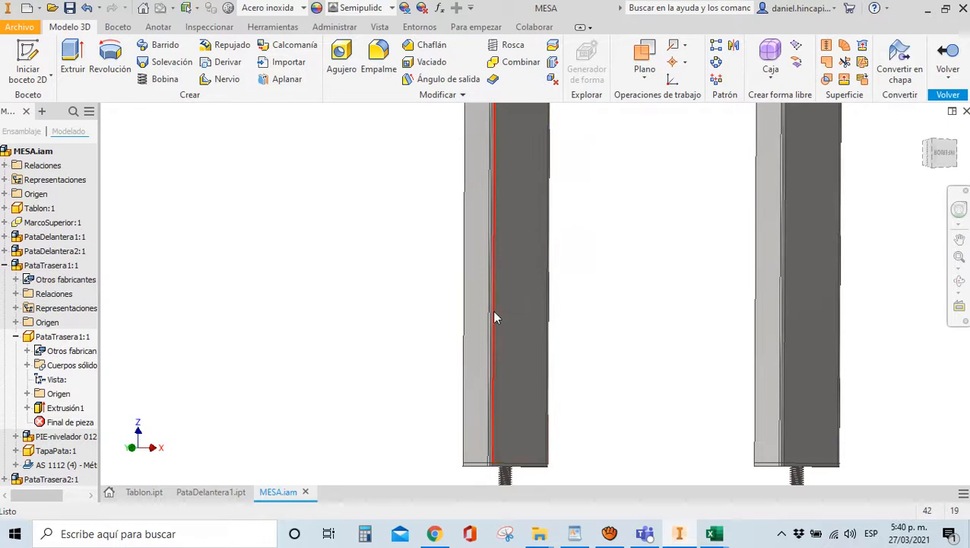
click(22, 57)
Sketch on the back leg's face and draw two circles, one above the other
click(470, 260)
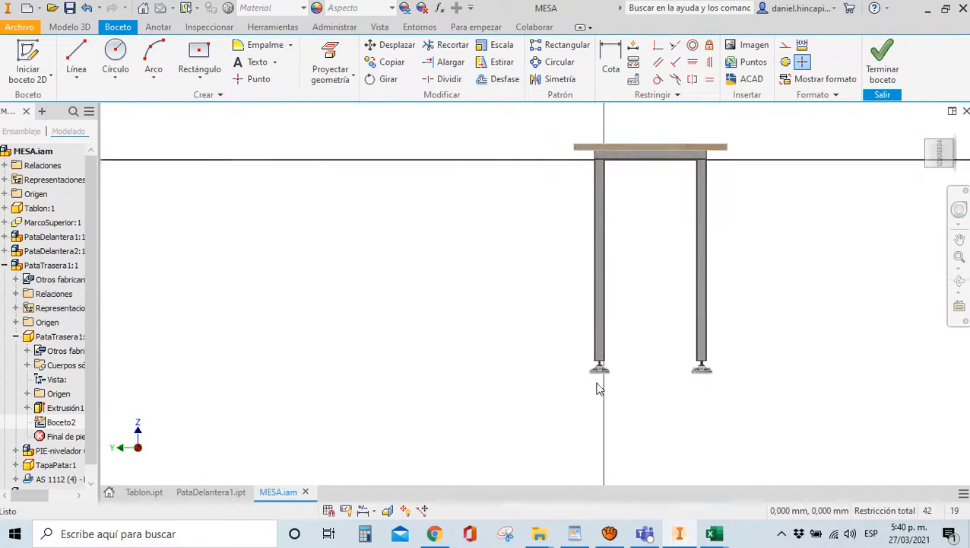
click(948, 163)
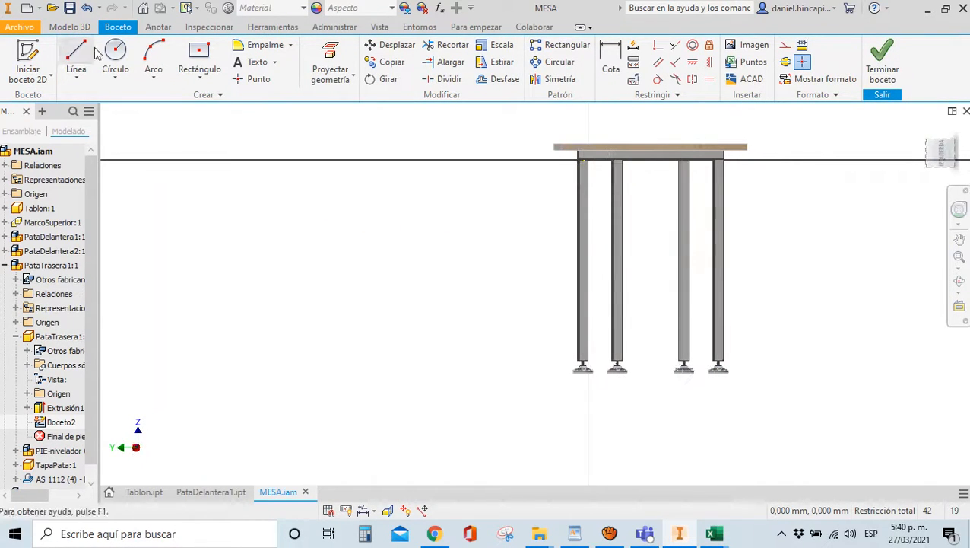
click(116, 61)
scroll(543, 358, down, 5)
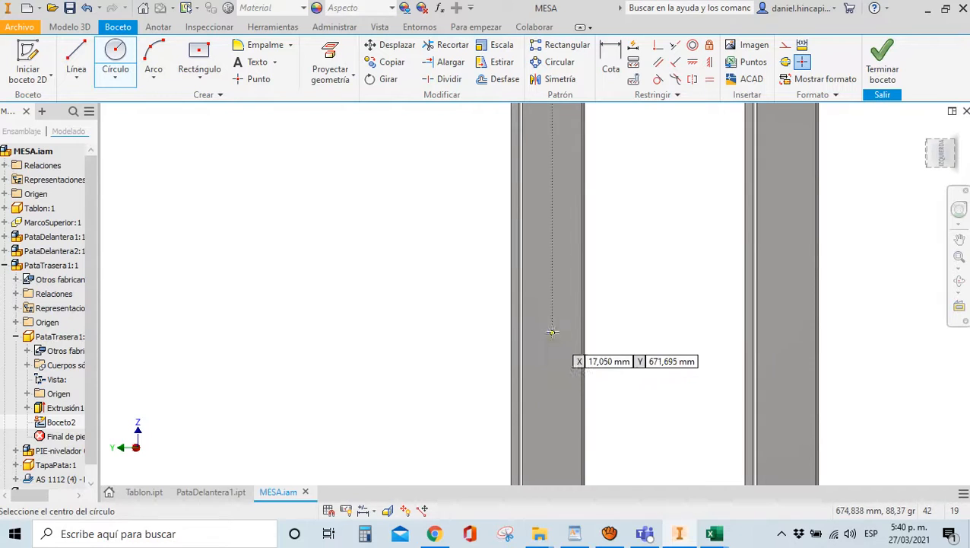
click(552, 323)
click(552, 313)
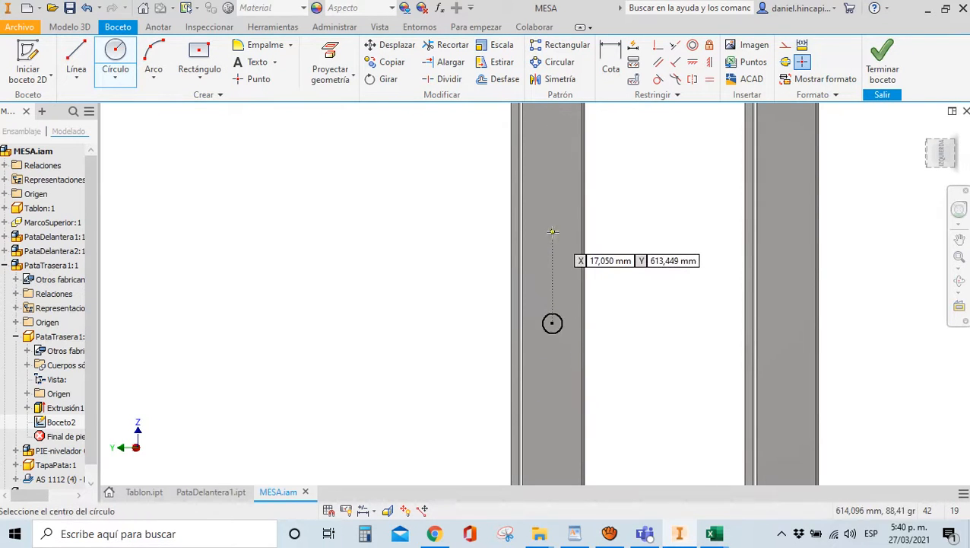
click(552, 231)
click(548, 220)
Align both circle centres vertically with the leg's bottom midpoint and make the circles equal
click(709, 62)
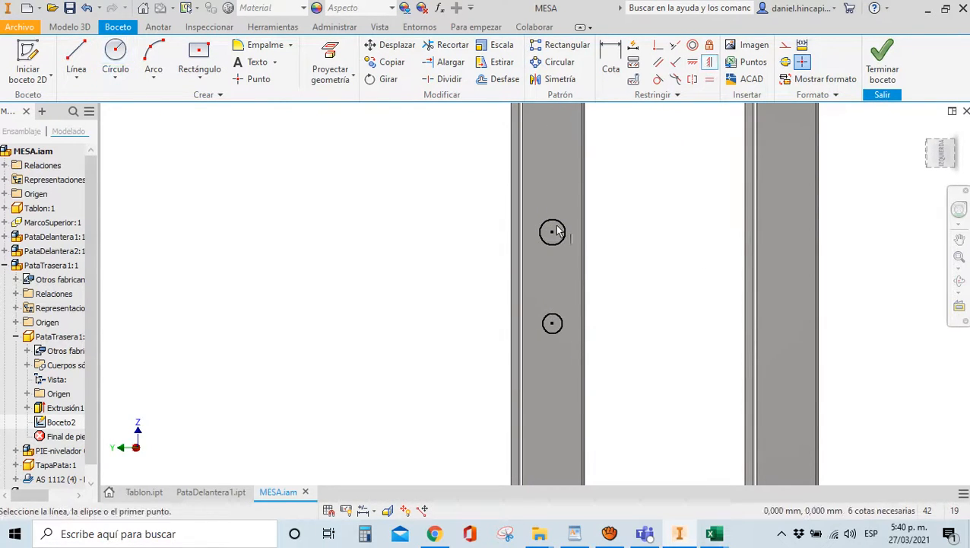
click(552, 233)
click(552, 323)
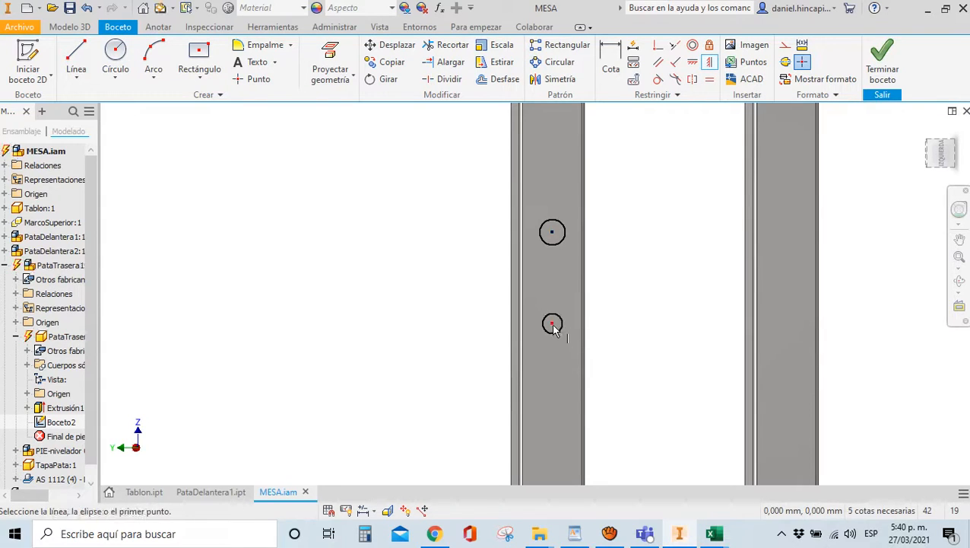
scroll(552, 346, up, 3)
scroll(553, 351, down, 4)
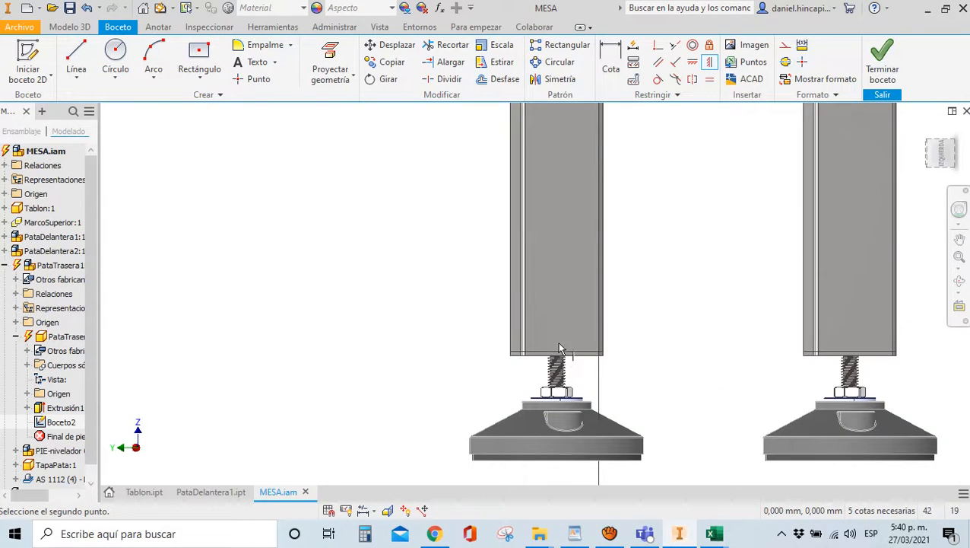
click(560, 356)
scroll(555, 391, up, 4)
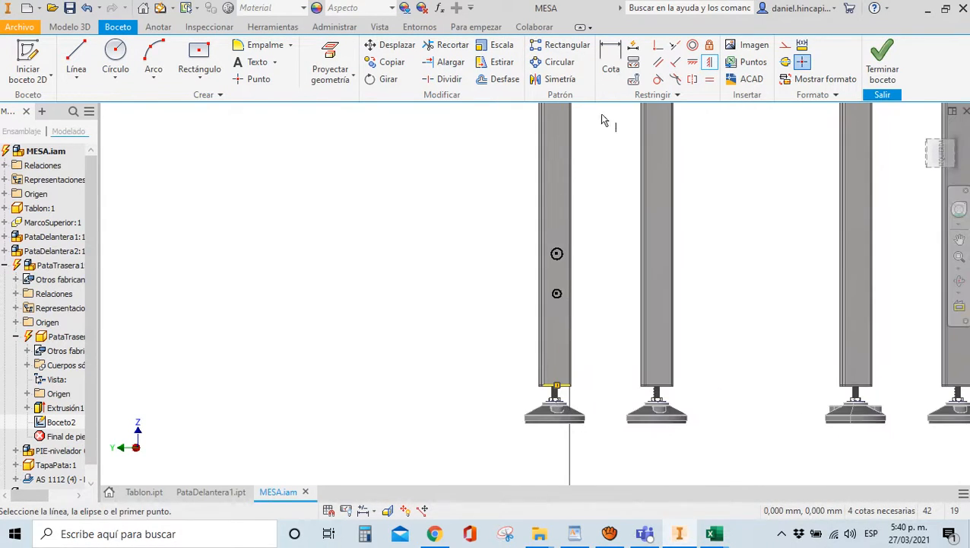
click(709, 79)
click(557, 257)
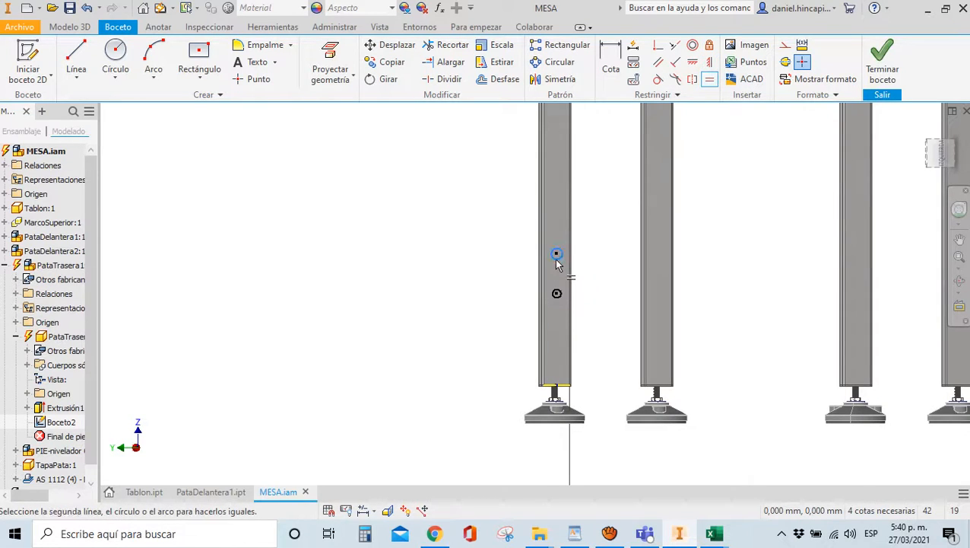
click(556, 293)
Dimension the upper circle's diameter to 8 mm
key(d)
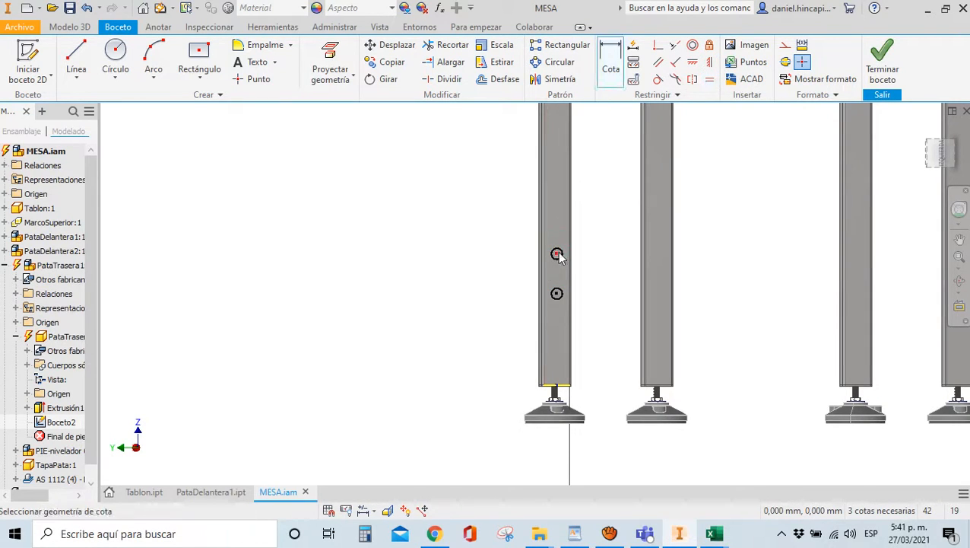
key(Escape)
key(d)
click(558, 254)
key(Escape)
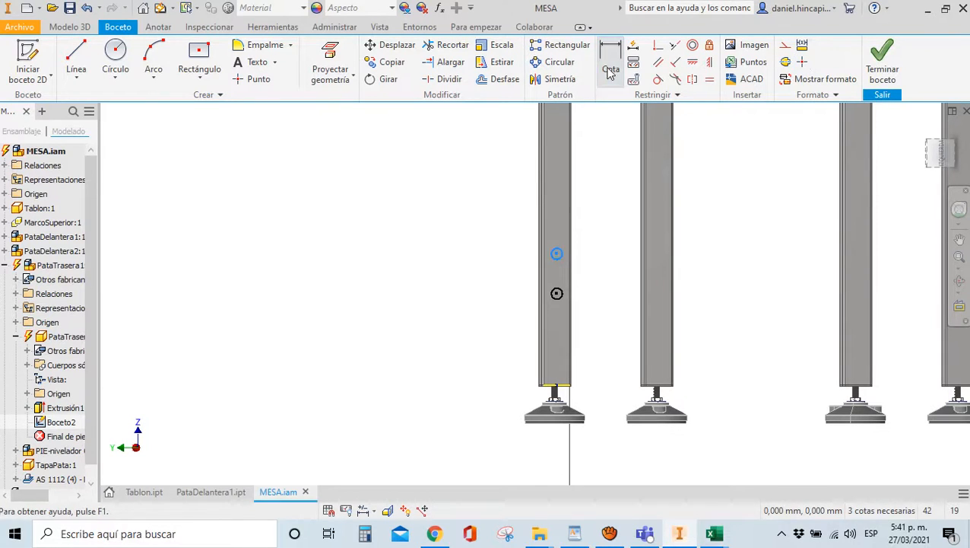
key(d)
click(557, 254)
click(628, 236)
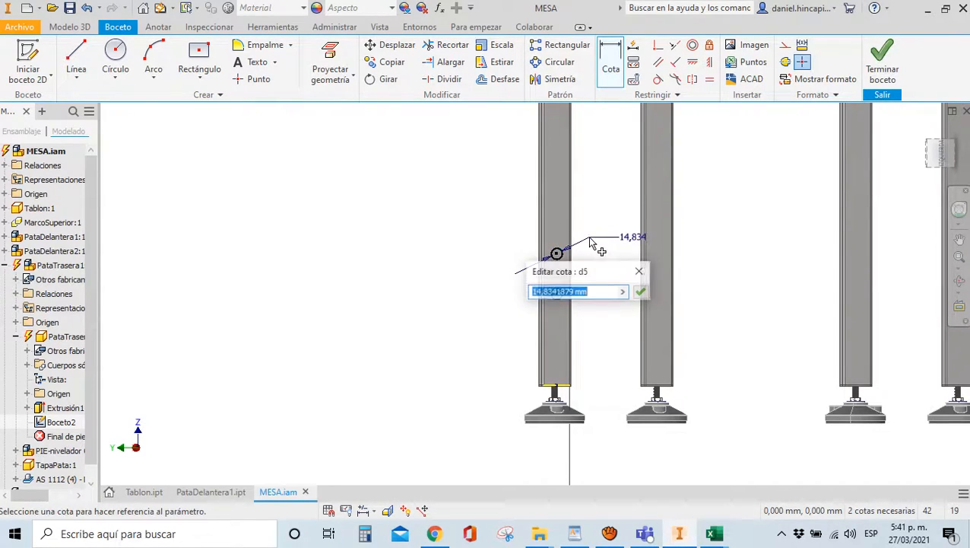
text(8)
key(Return)
Set the spacing between the two circles to 60 mm
scroll(579, 289, up, 3)
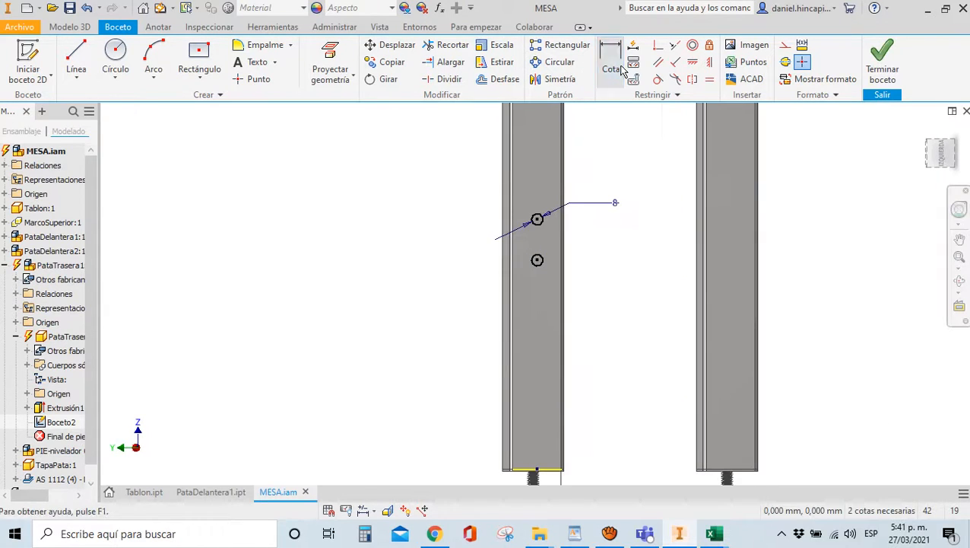
click(537, 219)
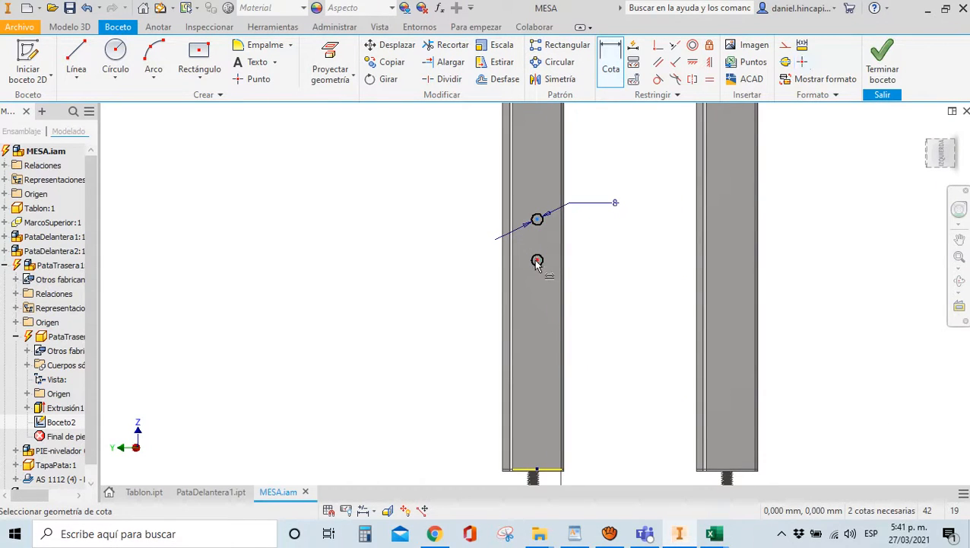
click(538, 261)
click(444, 256)
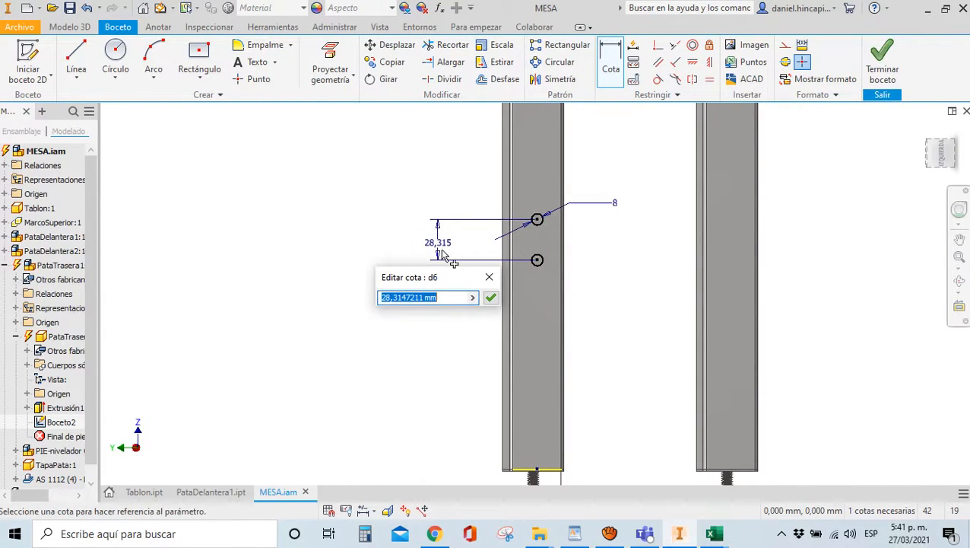
text(60)
key(Return)
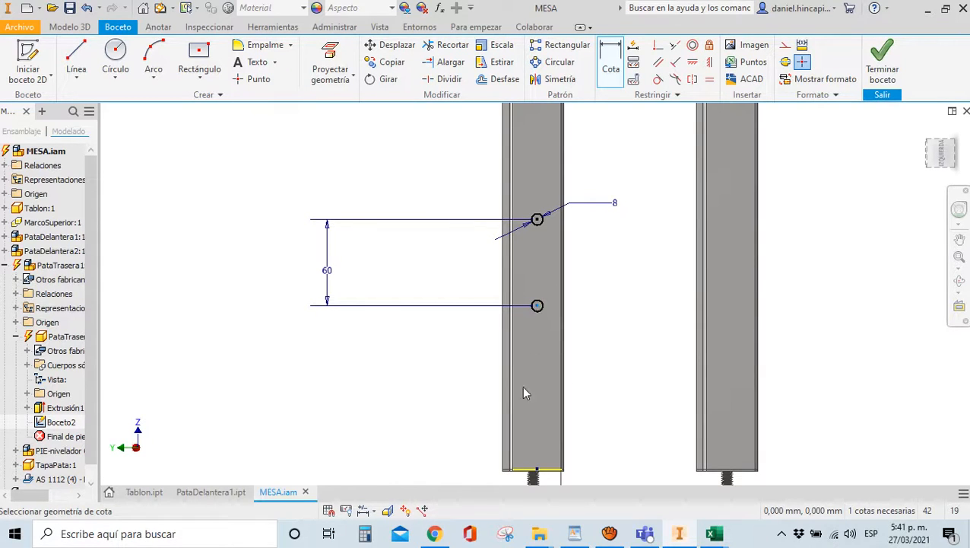
Project the leg's bottom edge, dimension the lower circle 100 mm above it, and finish the sketch
scroll(532, 478, up, 3)
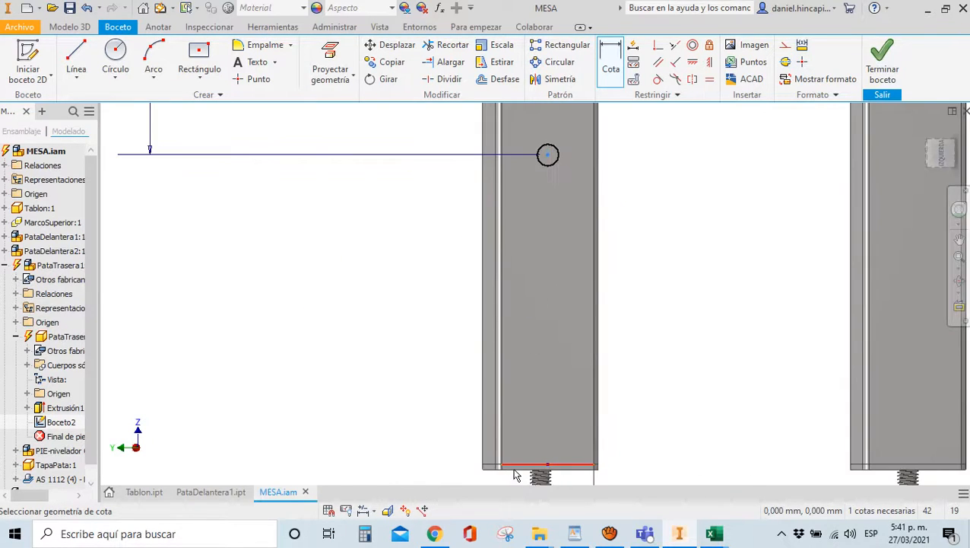
click(335, 76)
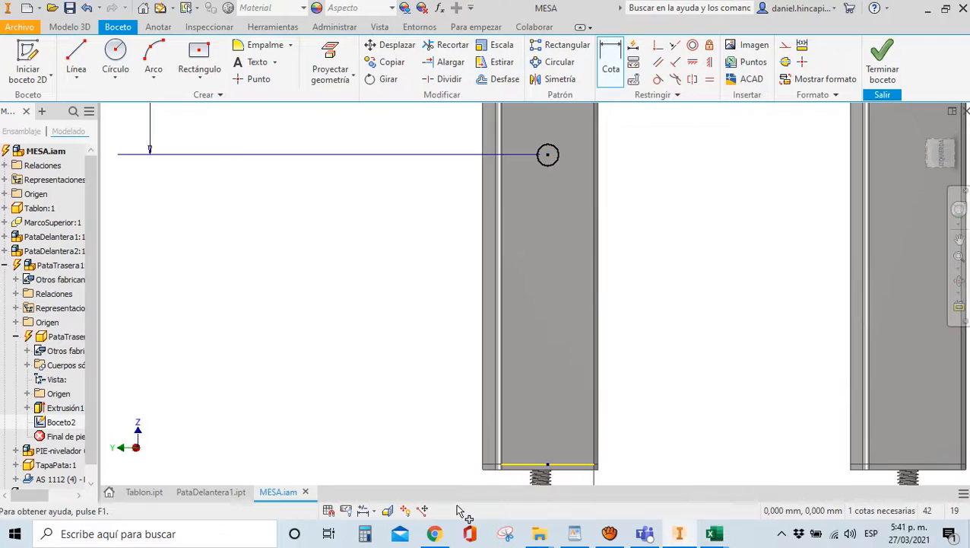
click(514, 465)
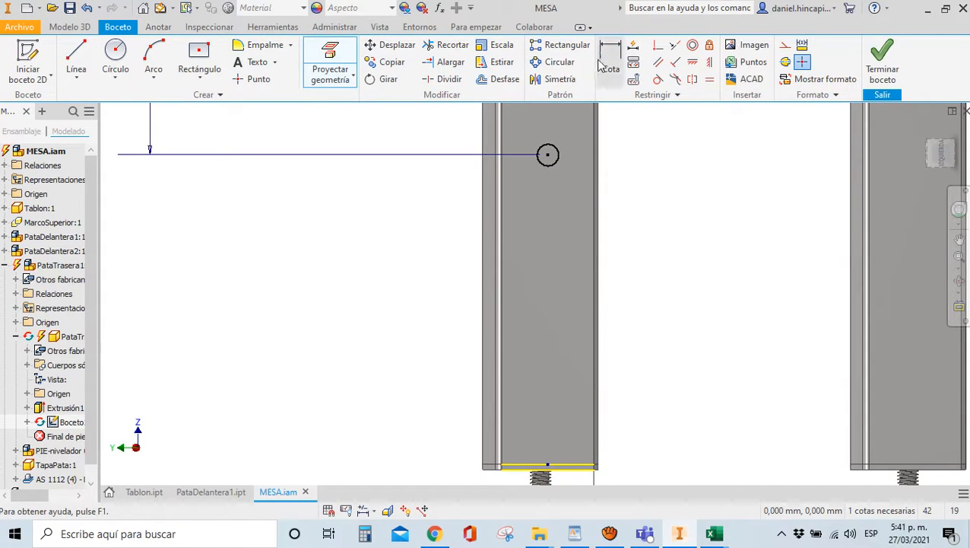
click(611, 65)
click(517, 468)
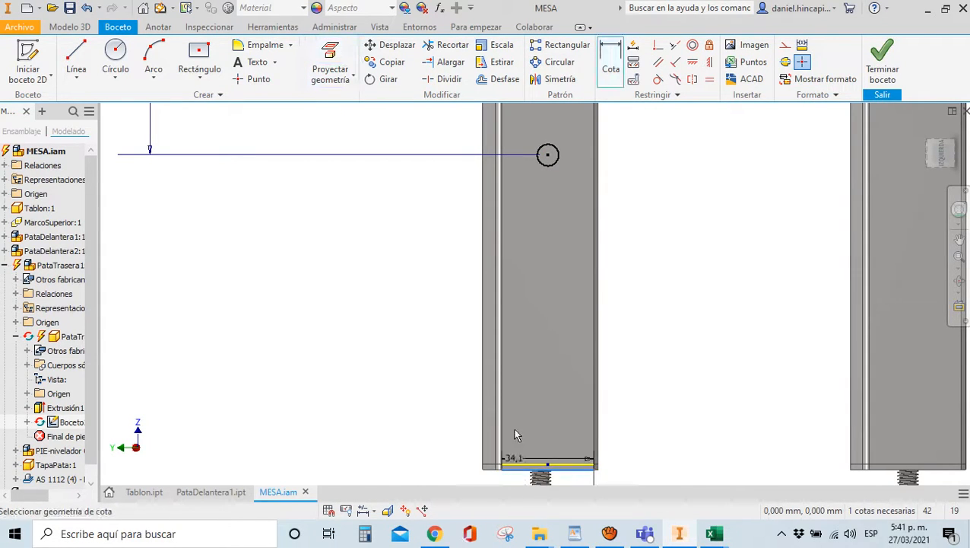
click(548, 156)
click(395, 239)
text(100)
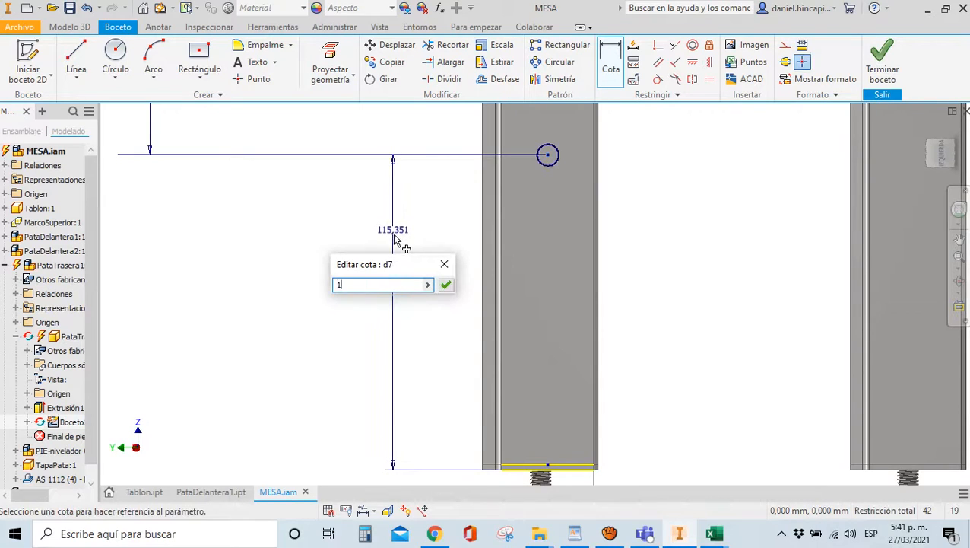
key(Return)
scroll(395, 242, up, 5)
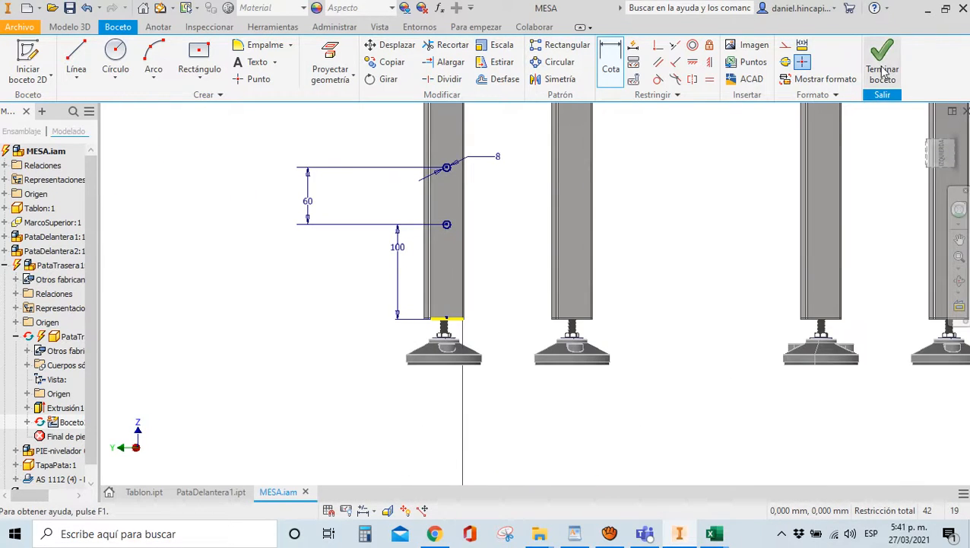
click(882, 64)
Extrude-cut both circles into the back leg to a depth of EspP
click(73, 57)
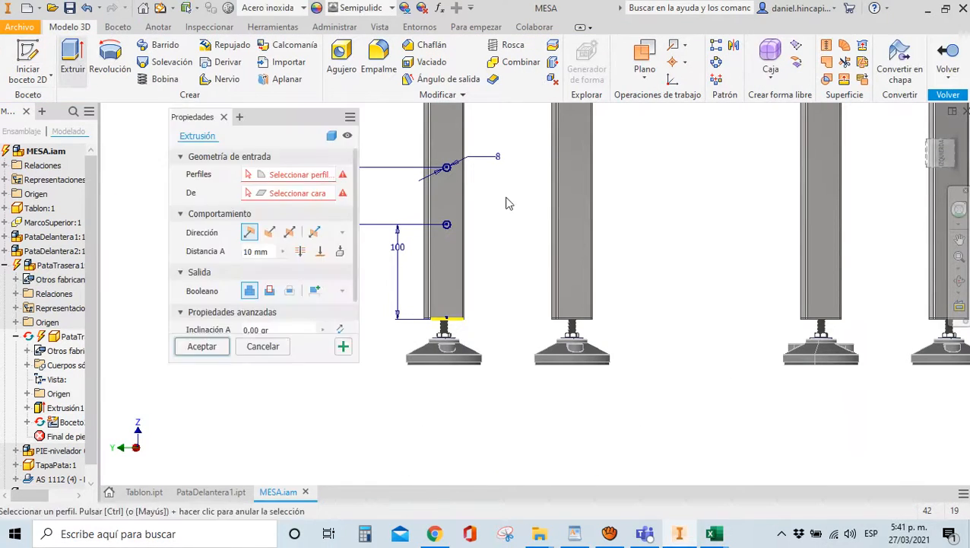
scroll(448, 171, down, 5)
click(449, 167)
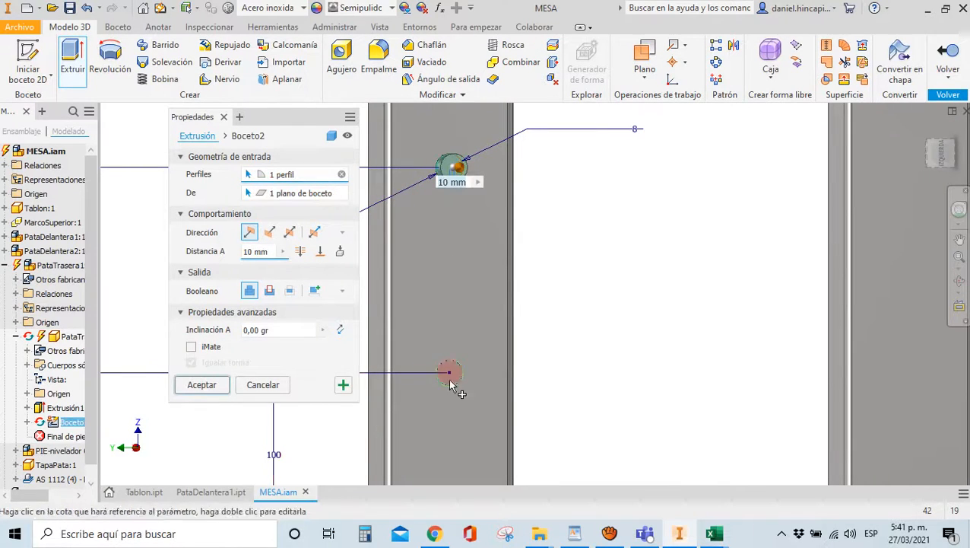
click(456, 387)
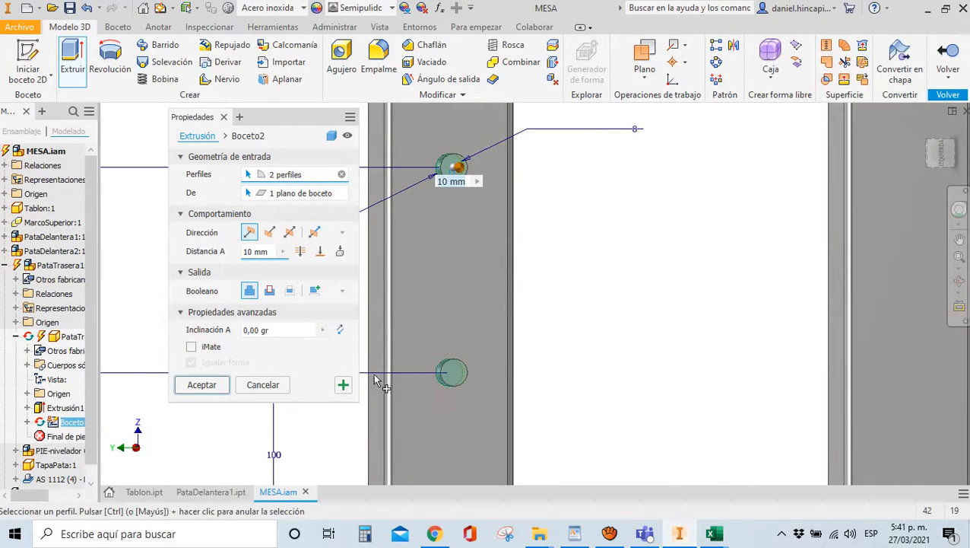
click(270, 290)
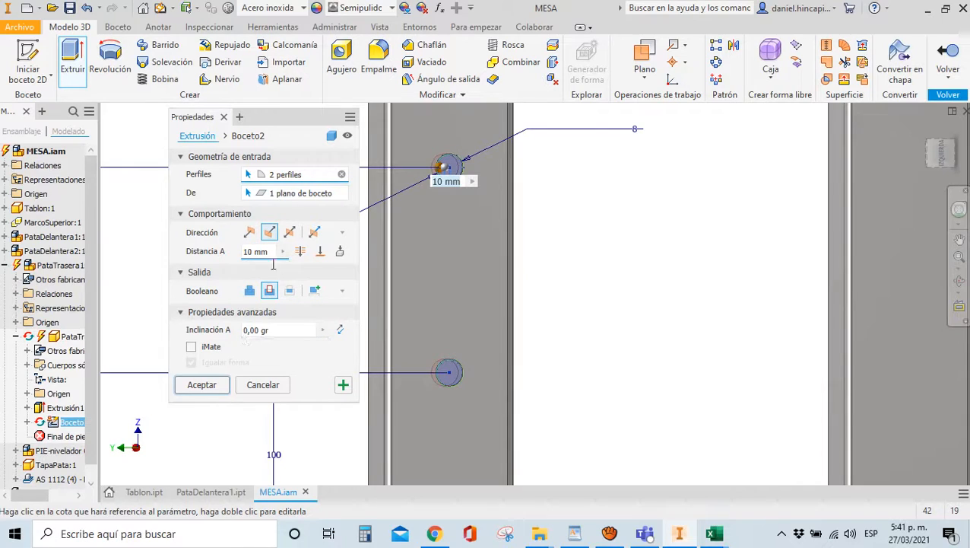
click(270, 251)
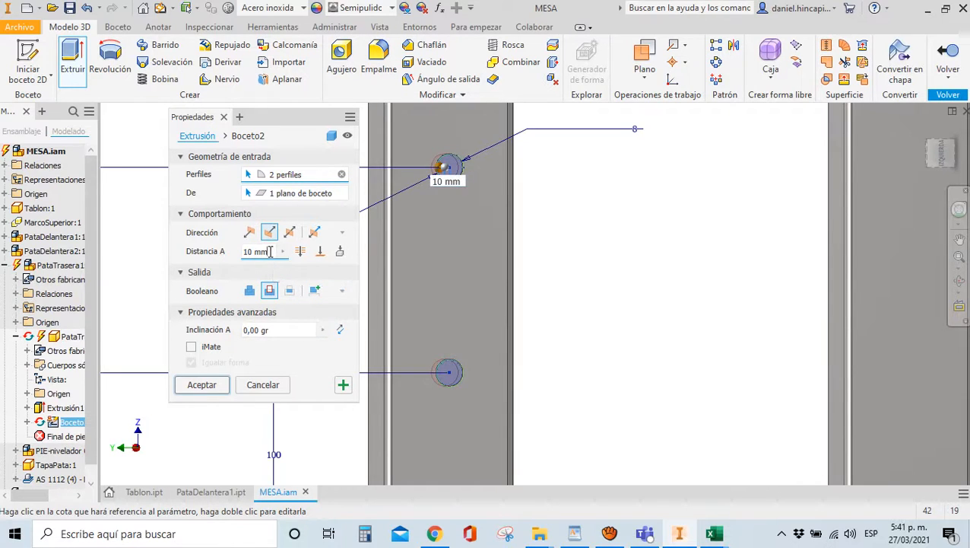
click(270, 252)
text(EspP)
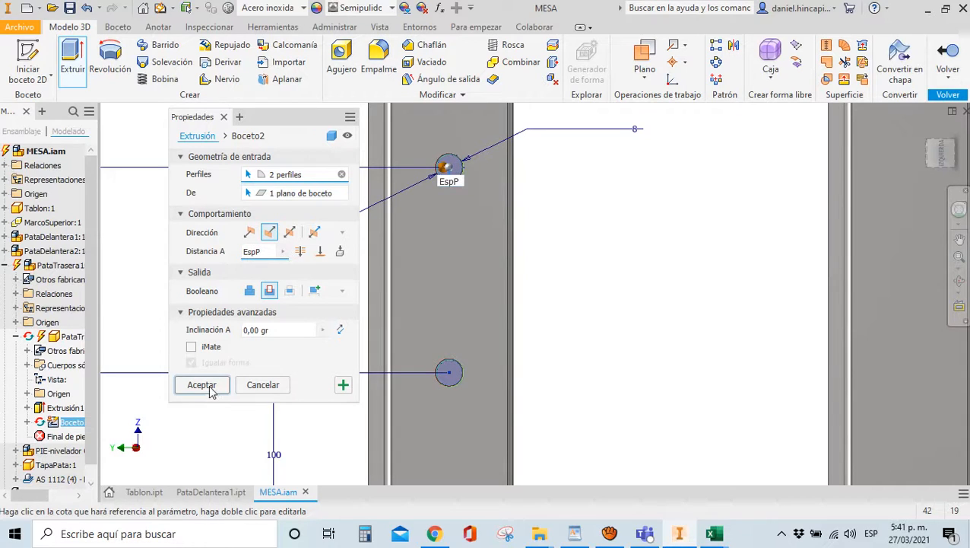
click(211, 388)
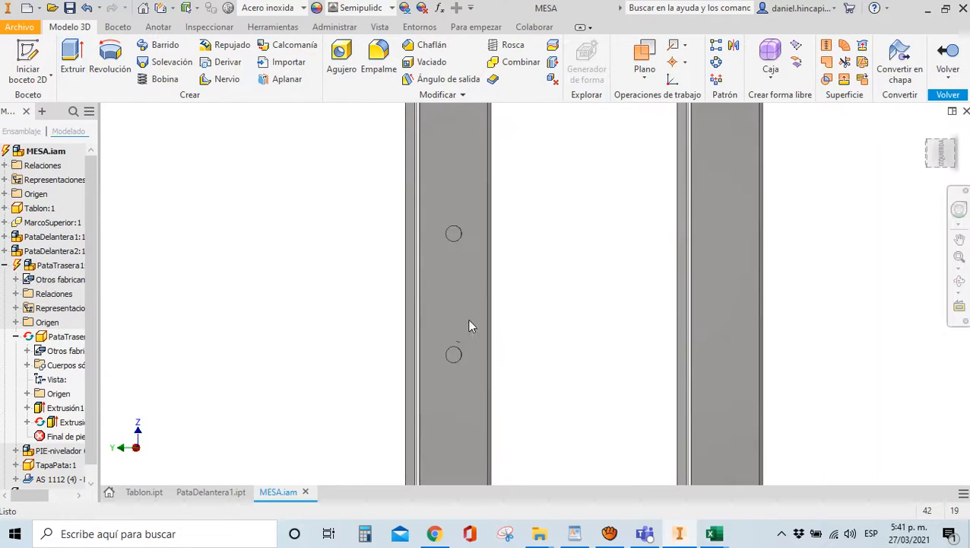
Orbit the table to inspect the new holes from above and in front view
drag(940, 152, 723, 225)
scroll(566, 161, down, 4)
scroll(567, 167, up, 2)
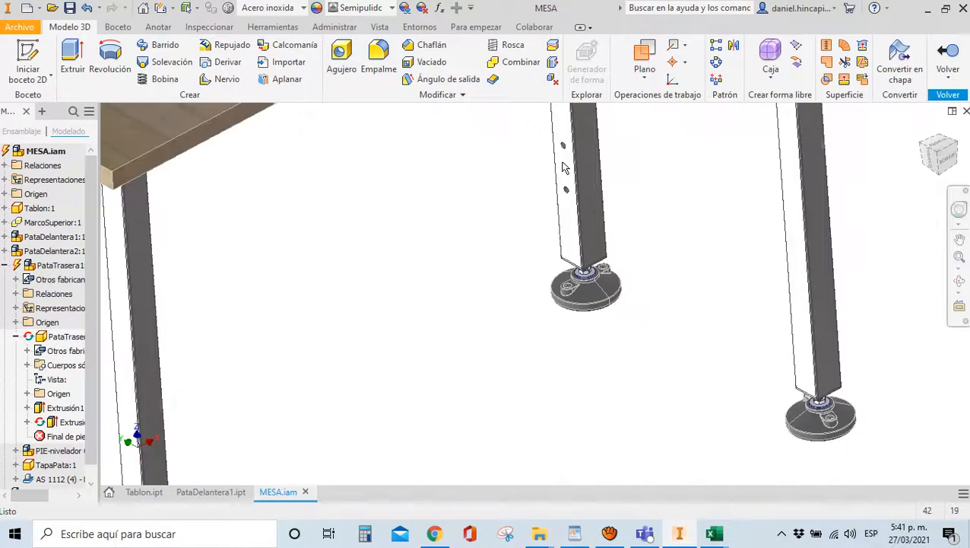
scroll(575, 213, up, 3)
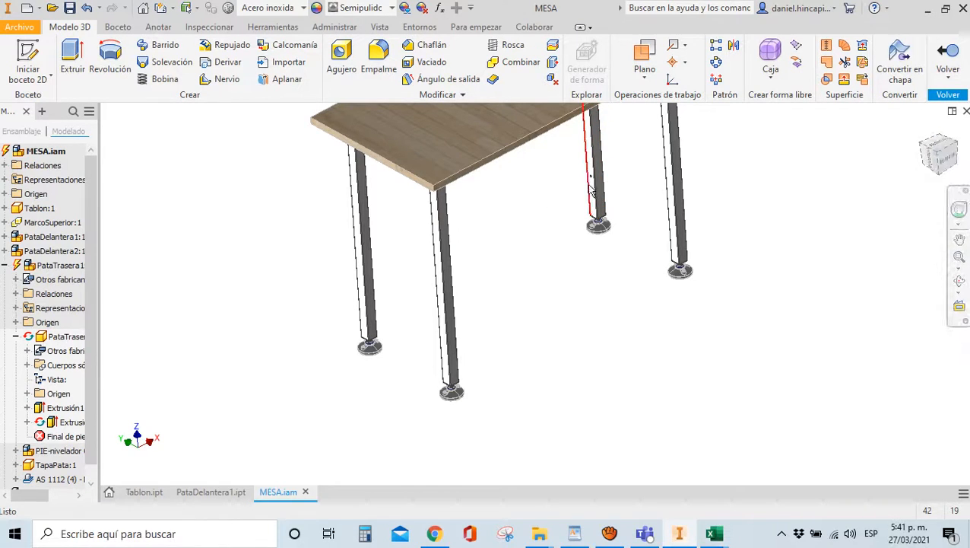
click(949, 160)
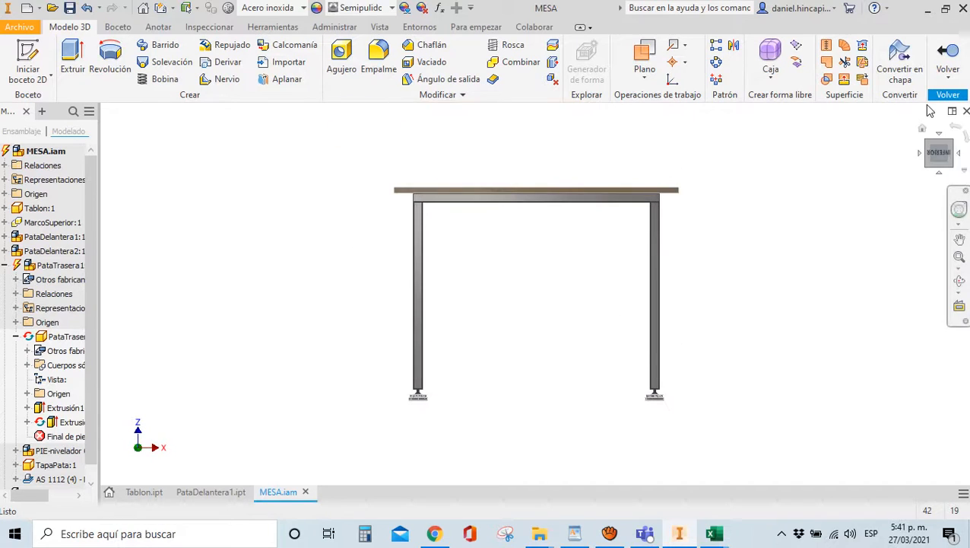
scroll(630, 370, down, 3)
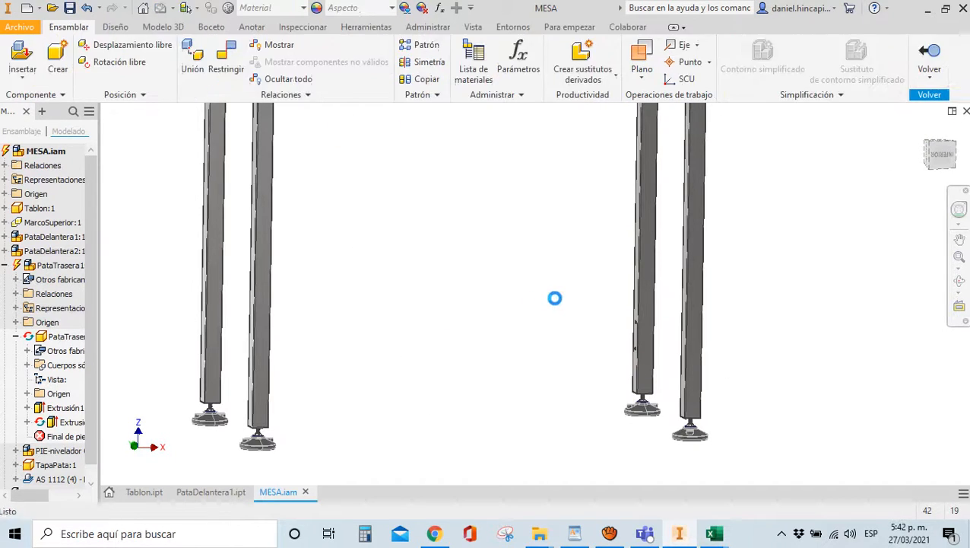
Return to the top-level MESA assembly and save all changed files
click(920, 54)
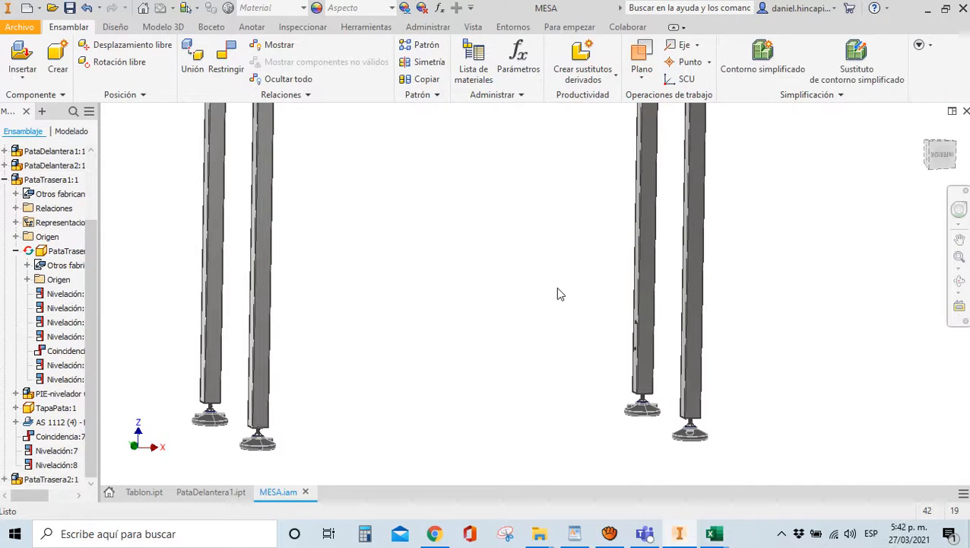
scroll(562, 304, up, 3)
click(69, 9)
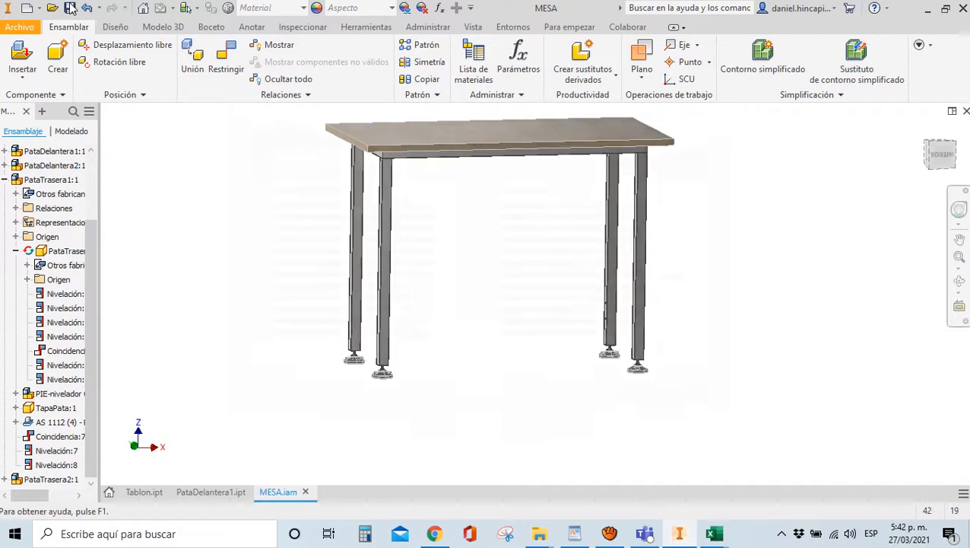
click(634, 155)
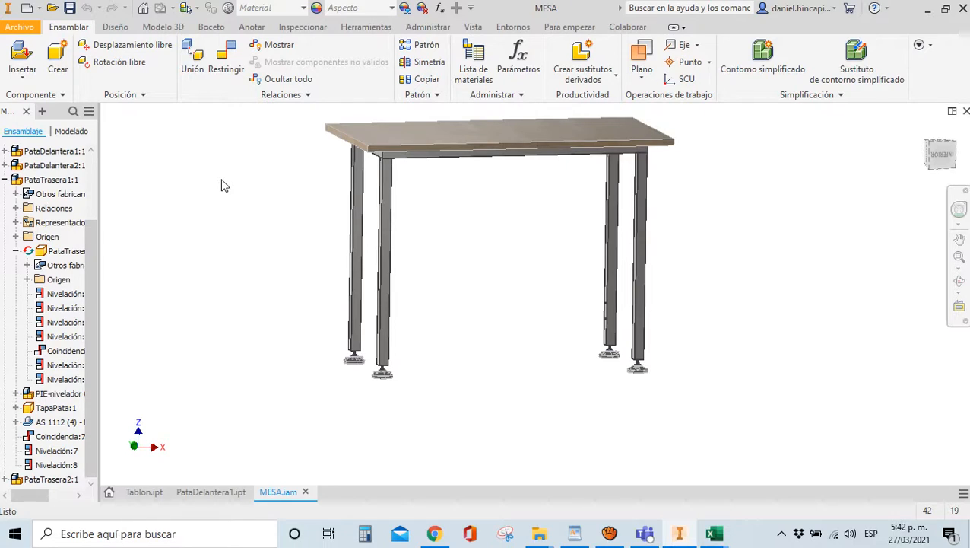
Open the MESA bill of materials, reposition and enlarge it, and expand PataDelantera1
click(473, 79)
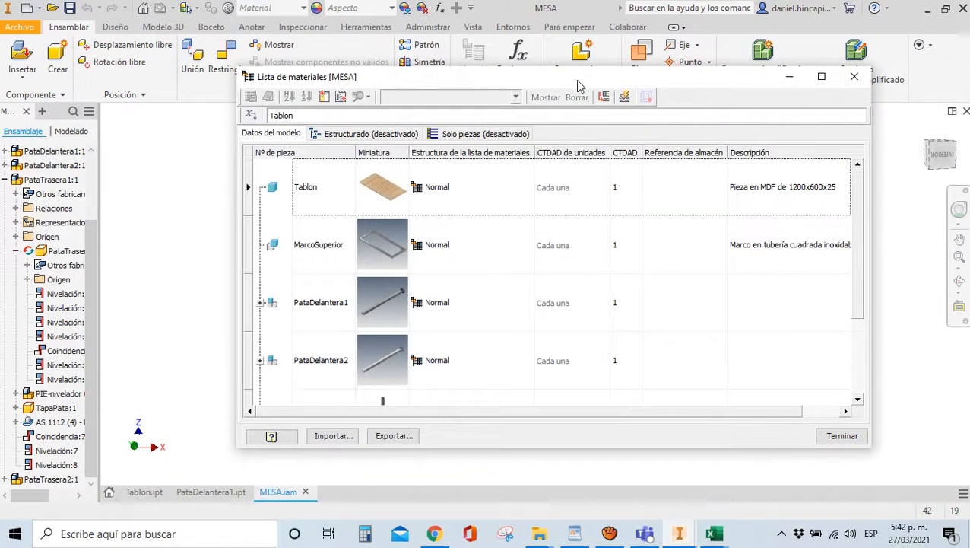
drag(578, 80, 513, 57)
scroll(219, 198, down, 2)
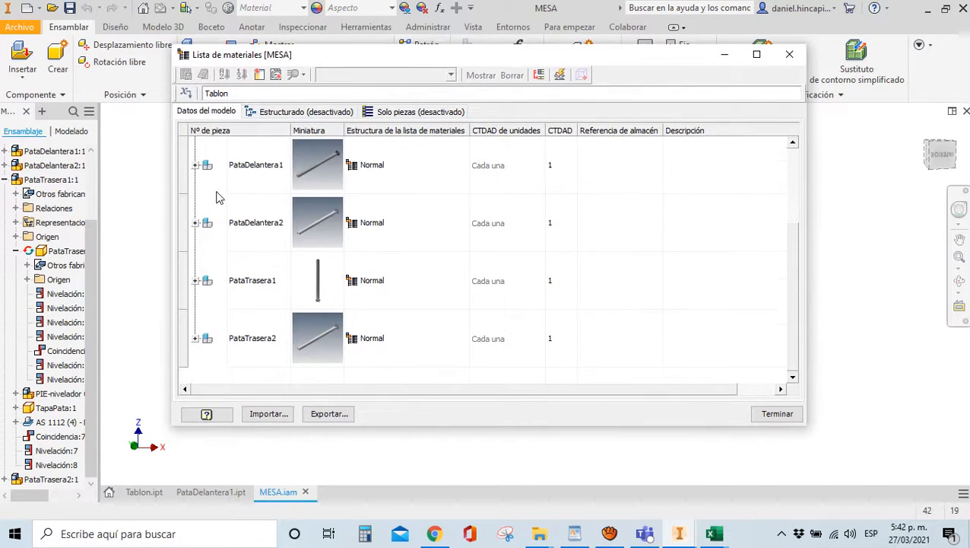
scroll(221, 213, up, 2)
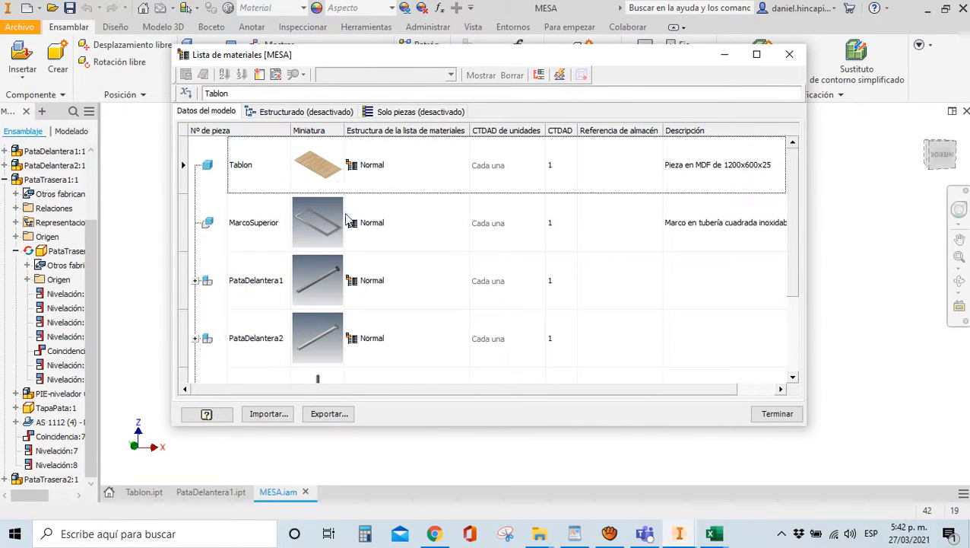
click(196, 281)
scroll(255, 288, down, 3)
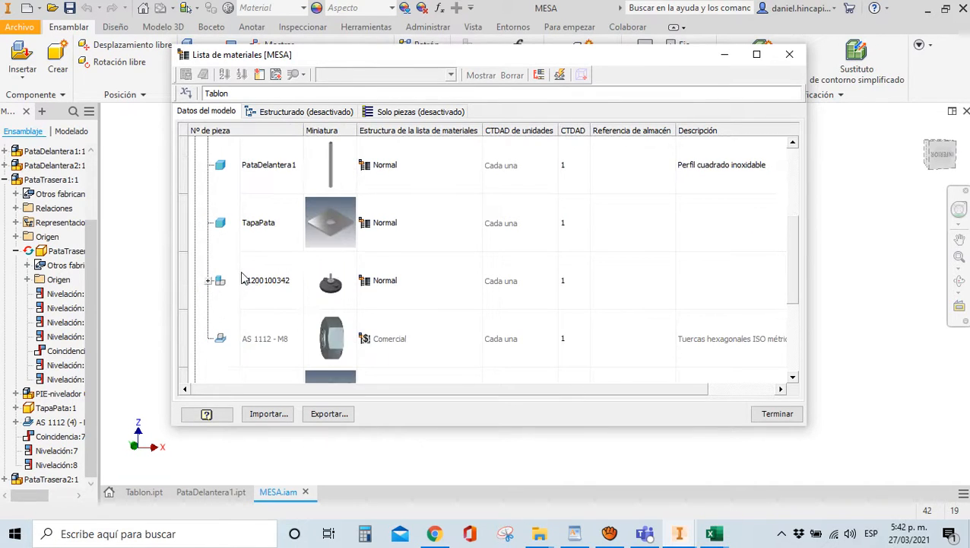
scroll(240, 280, up, 3)
scroll(228, 288, down, 3)
scroll(254, 251, up, 3)
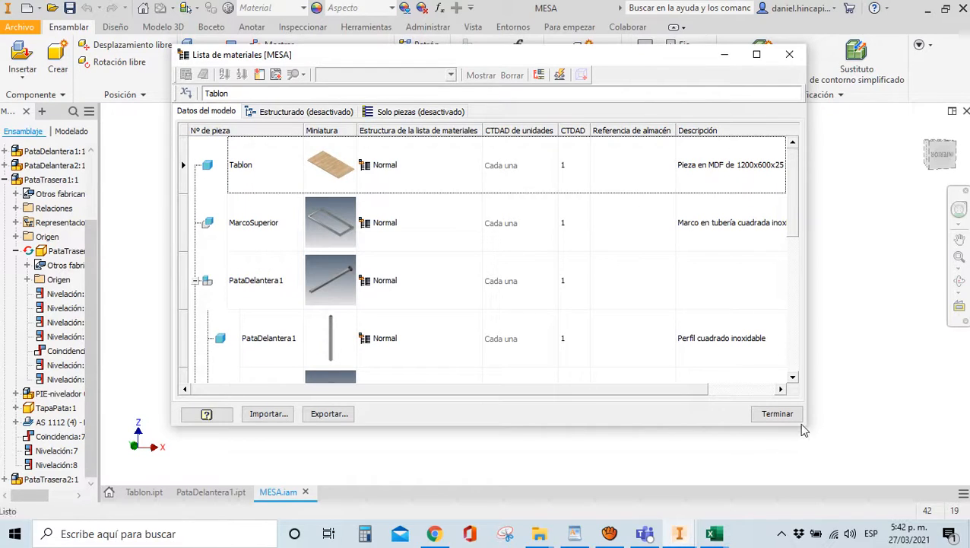
drag(807, 433, 882, 482)
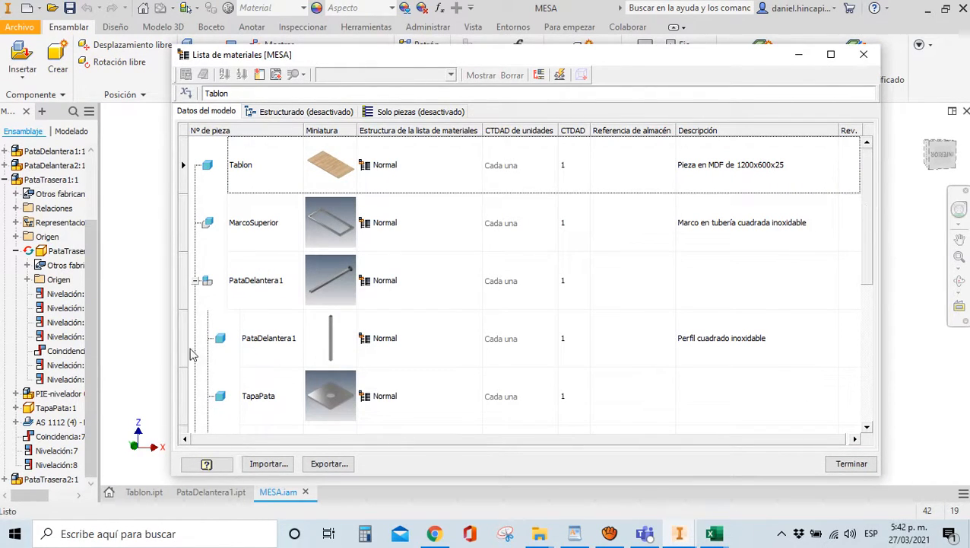
click(255, 343)
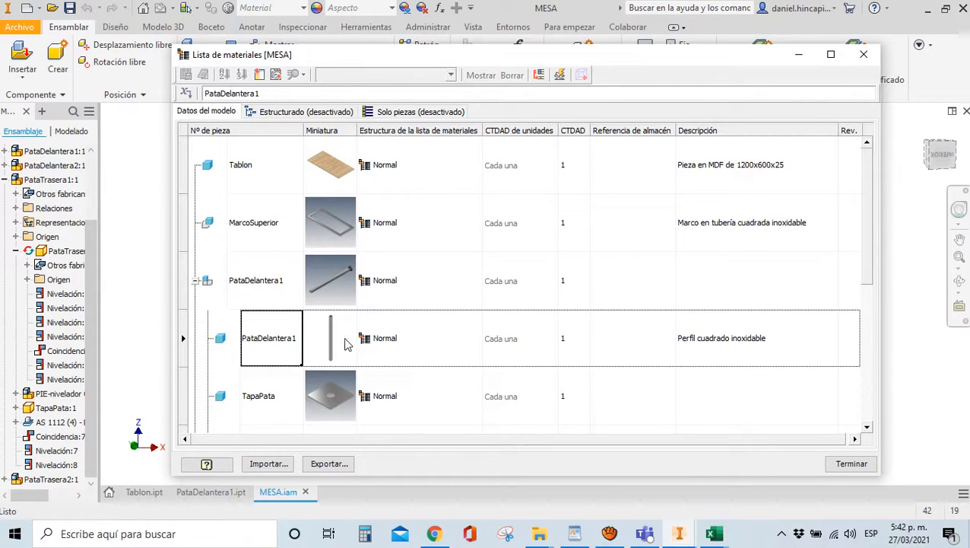
click(271, 394)
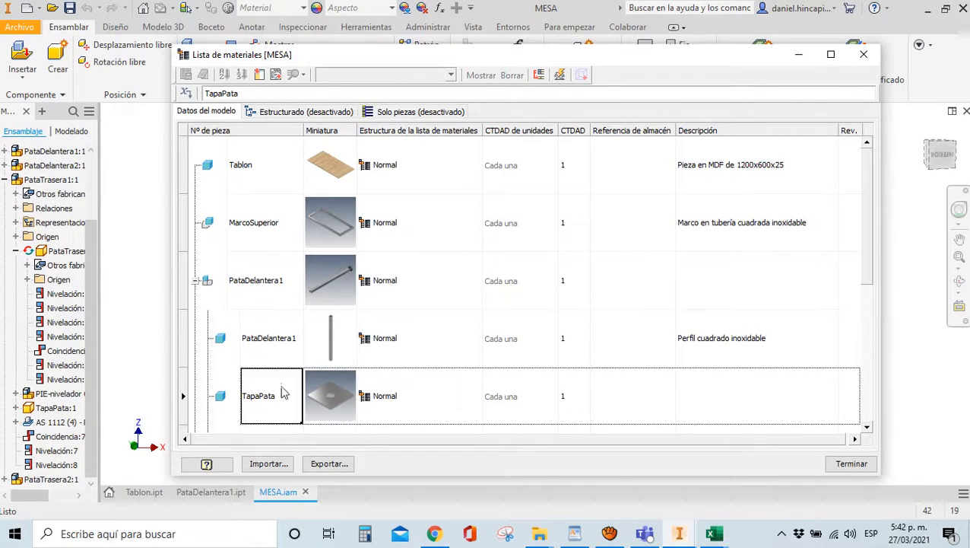
click(867, 427)
click(867, 427)
click(272, 346)
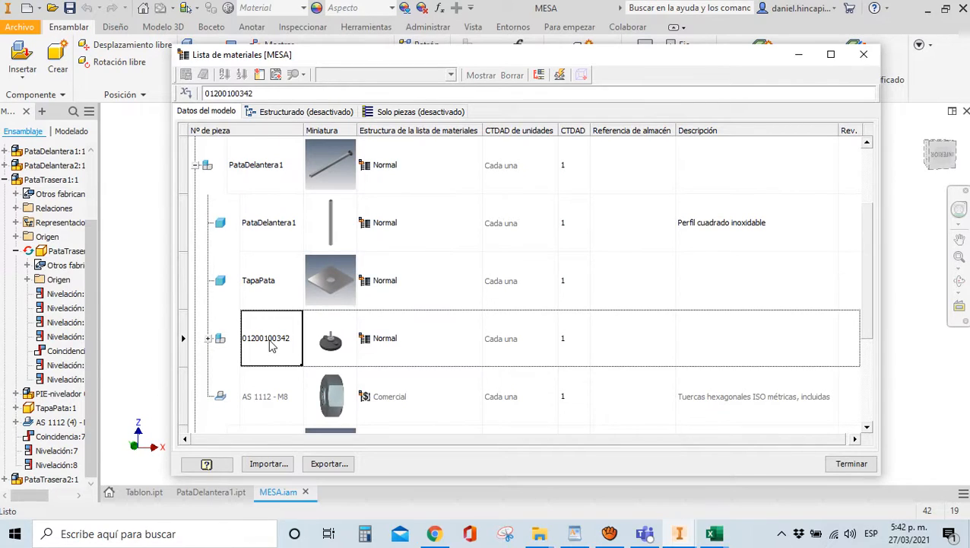
click(259, 401)
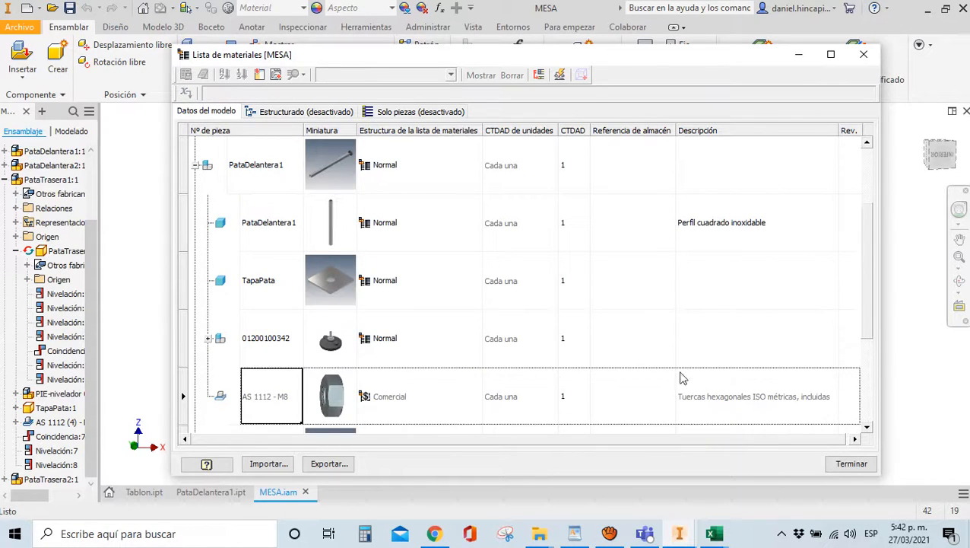
click(867, 427)
click(867, 427)
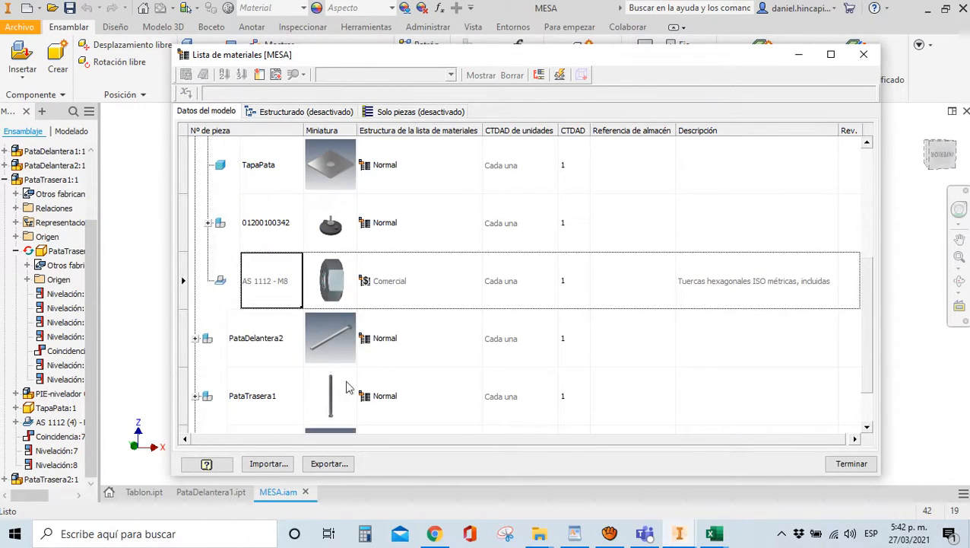
click(195, 338)
scroll(249, 344, down, 1)
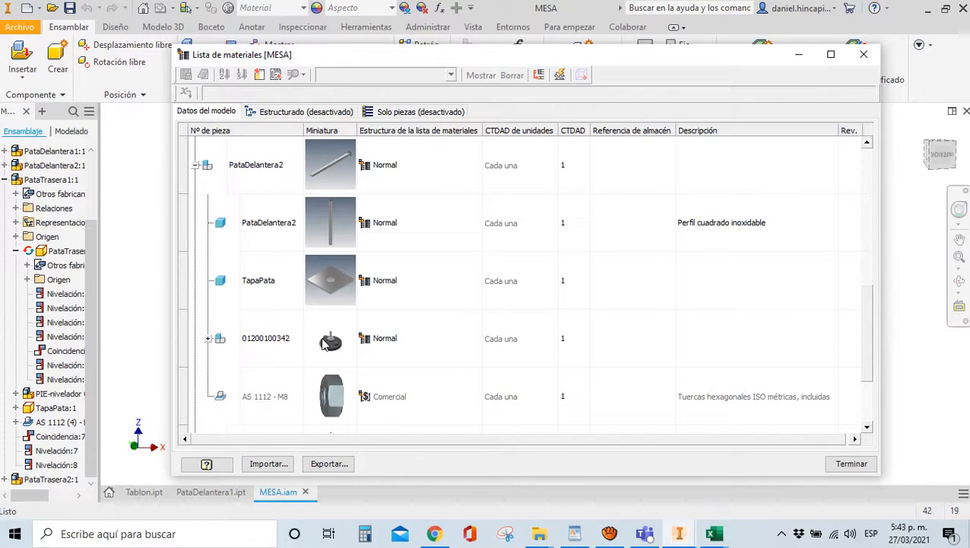
click(867, 429)
click(868, 428)
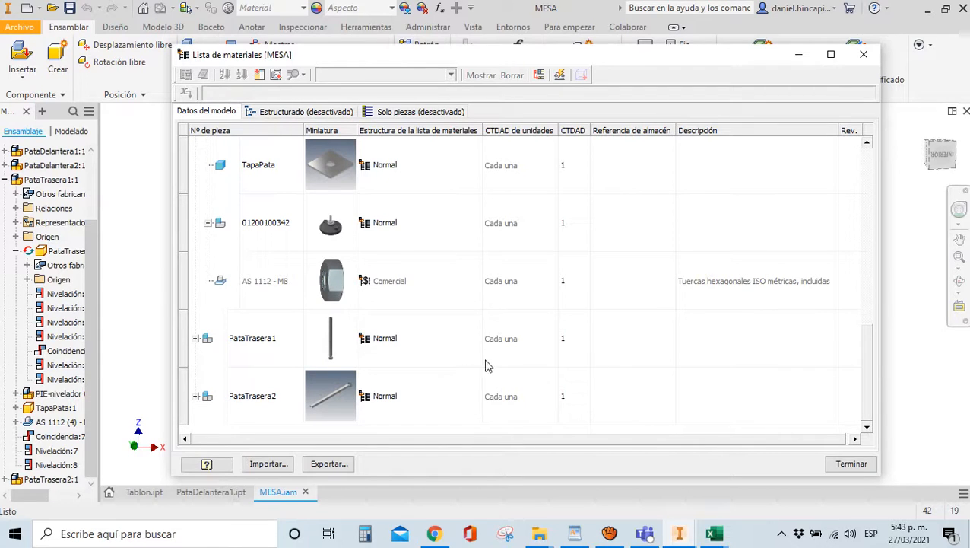
drag(872, 367, 867, 194)
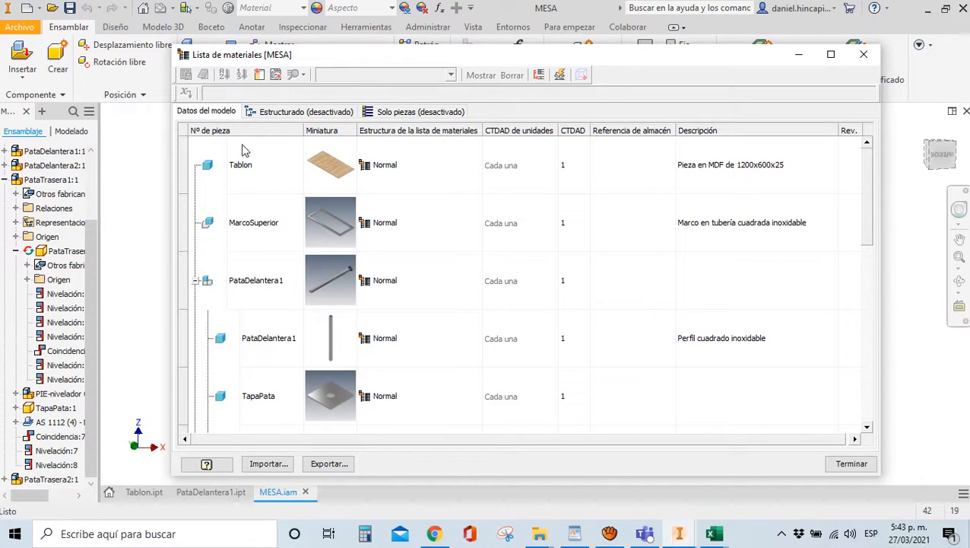
Activate the Estructurado view and set its level to Todos los niveles
click(272, 113)
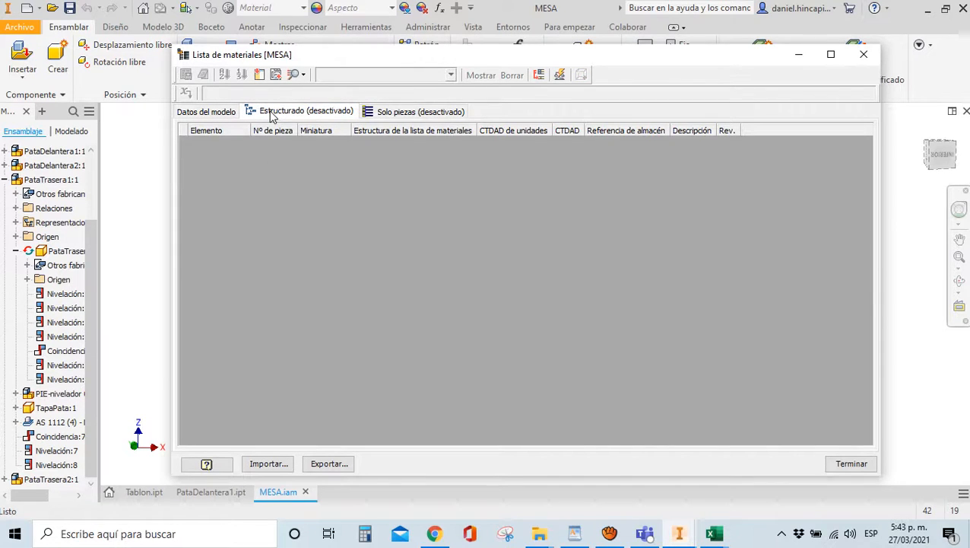
right_click(272, 114)
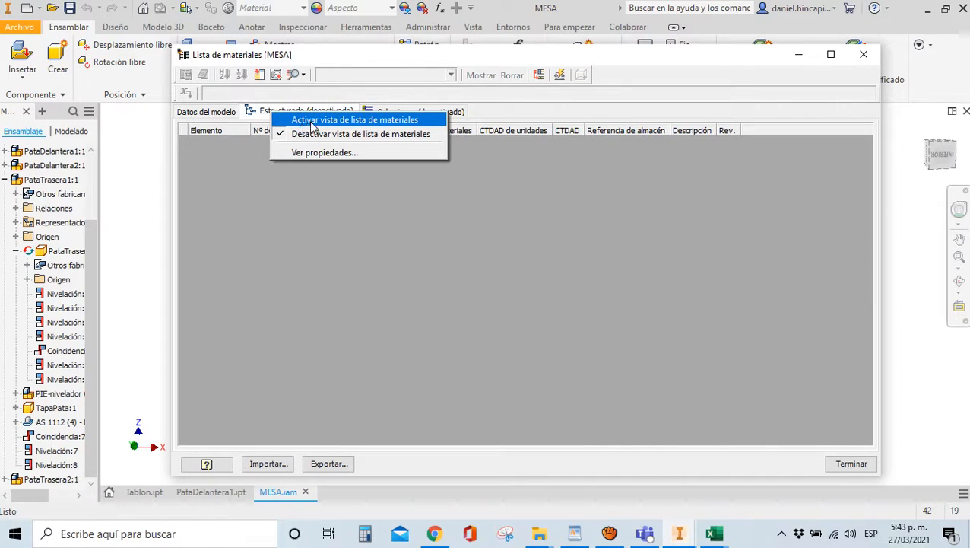
click(315, 120)
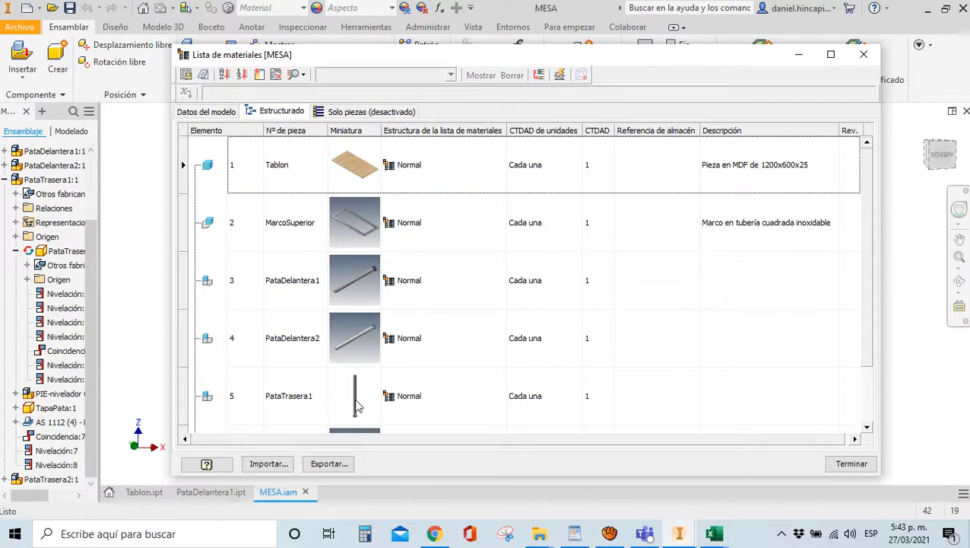
right_click(276, 114)
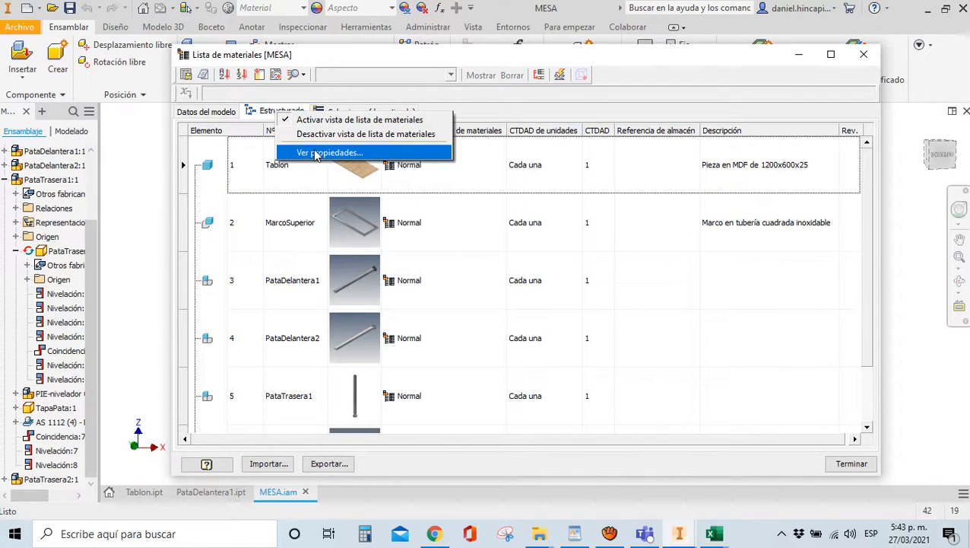
click(316, 153)
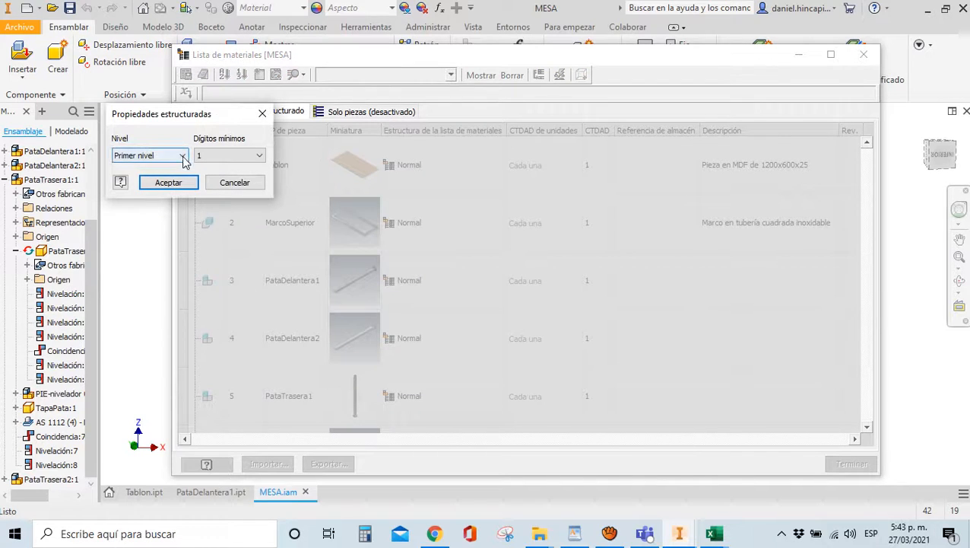
click(183, 157)
click(166, 178)
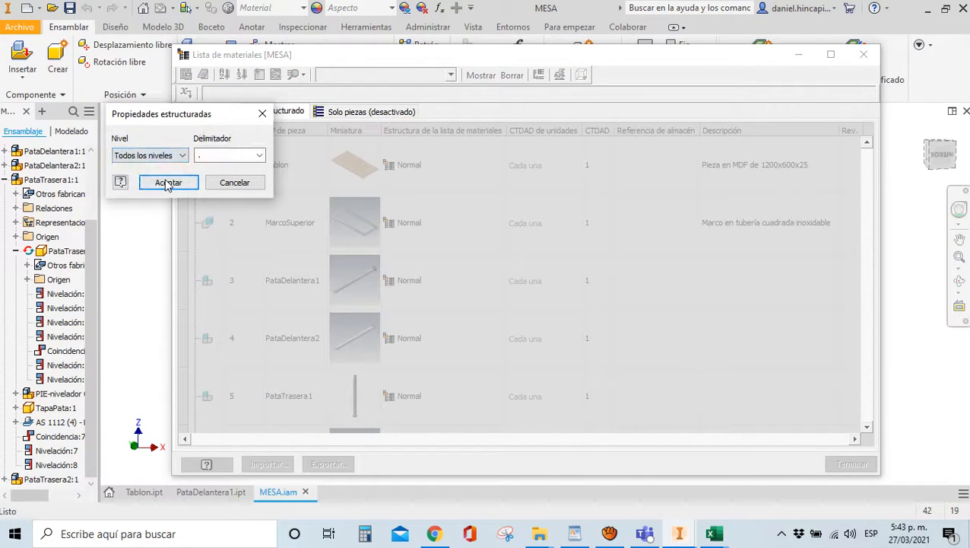
click(167, 183)
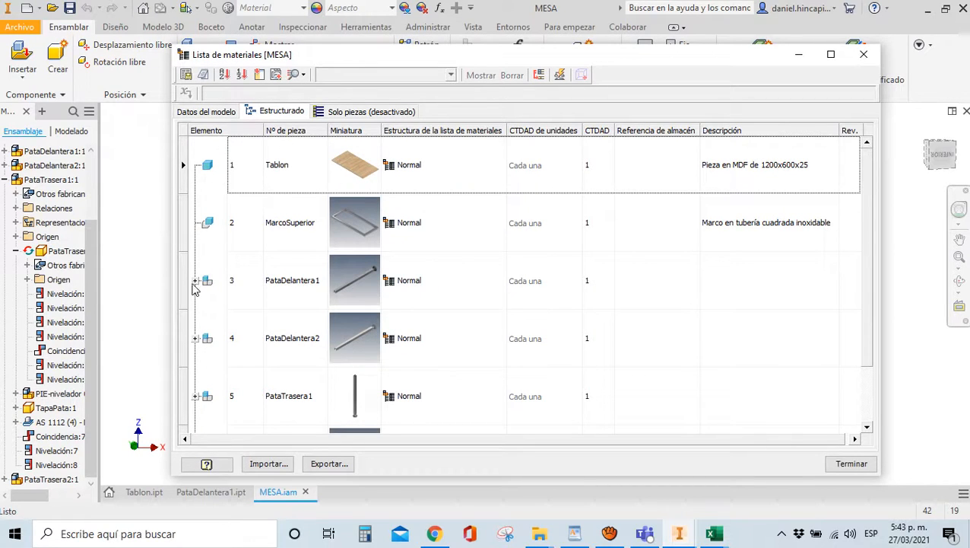
click(195, 282)
scroll(204, 304, down, 1)
scroll(204, 312, up, 1)
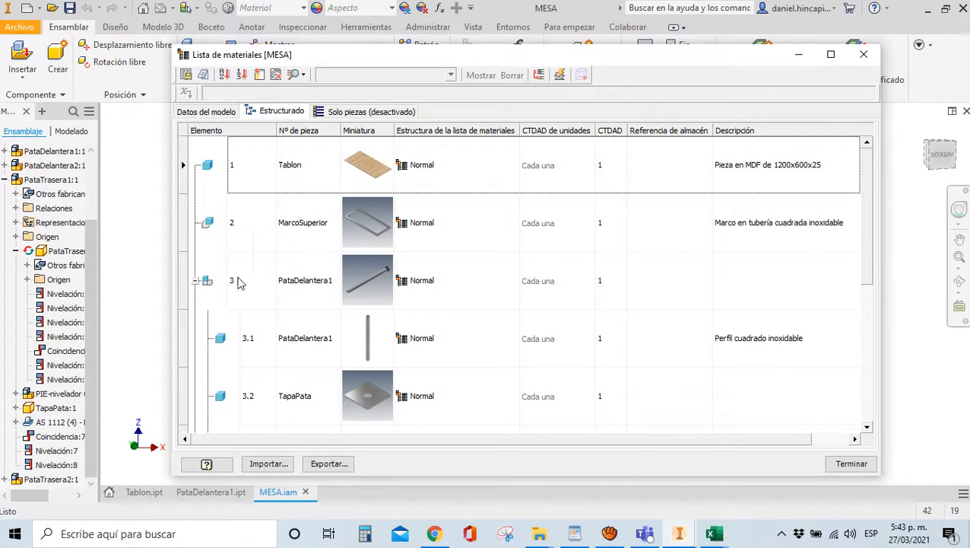
click(368, 291)
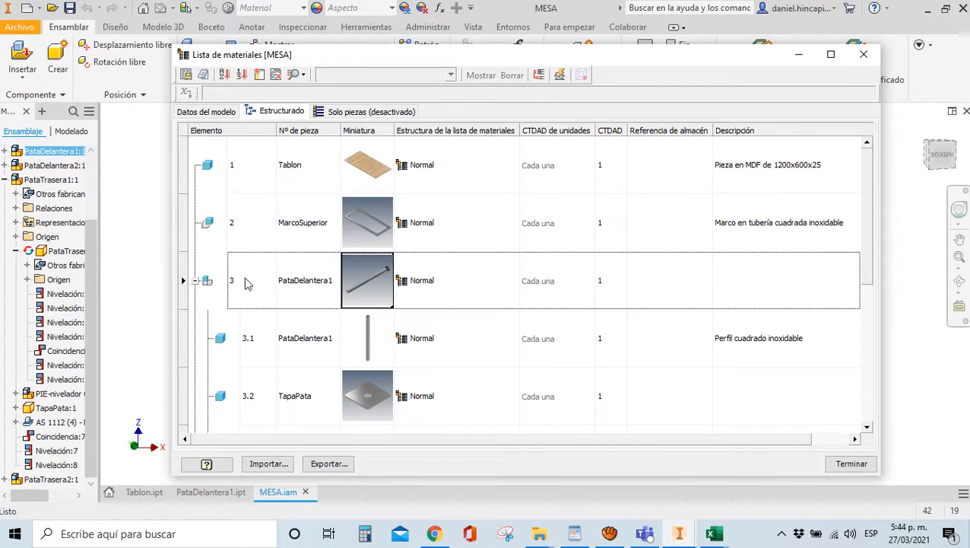
scroll(251, 348, down, 1)
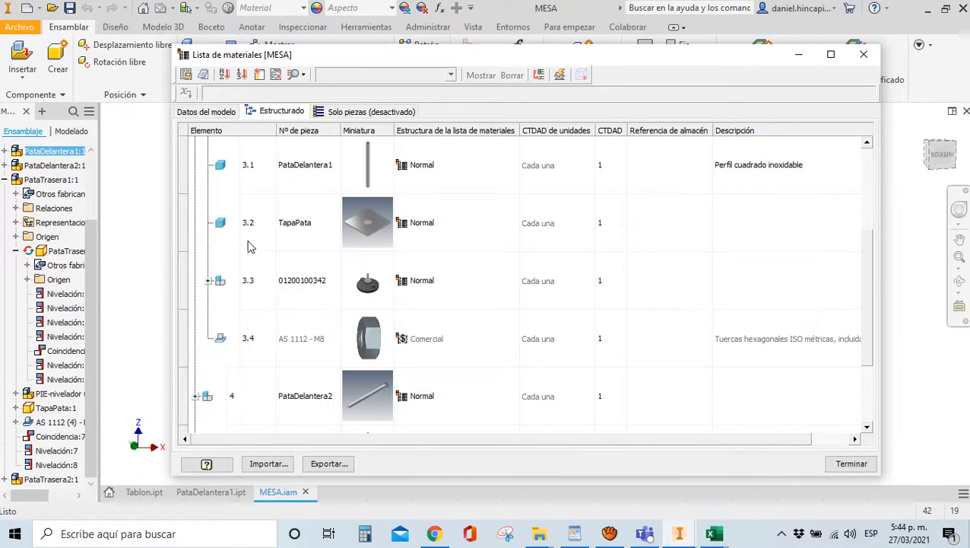
scroll(251, 254, up, 1)
scroll(241, 284, down, 1)
click(255, 172)
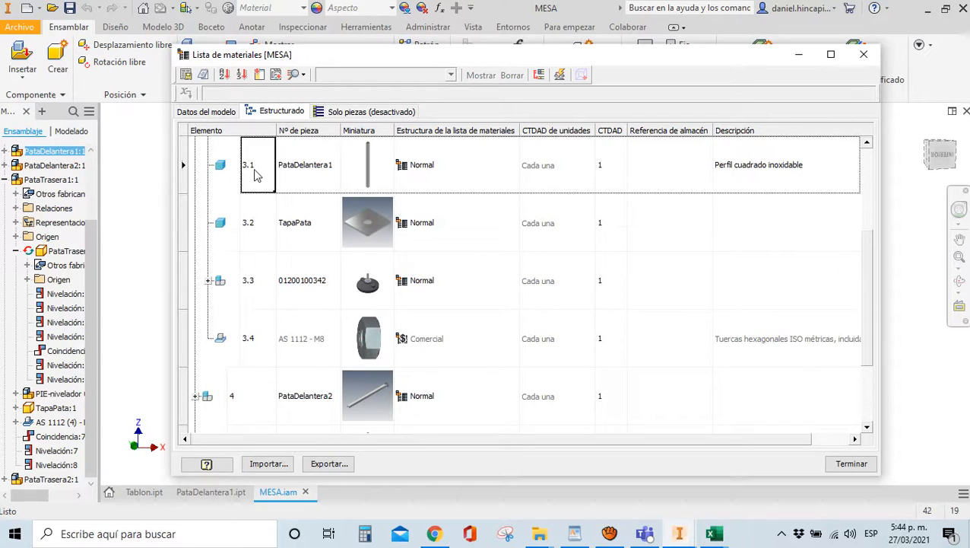
click(253, 242)
click(257, 282)
click(257, 340)
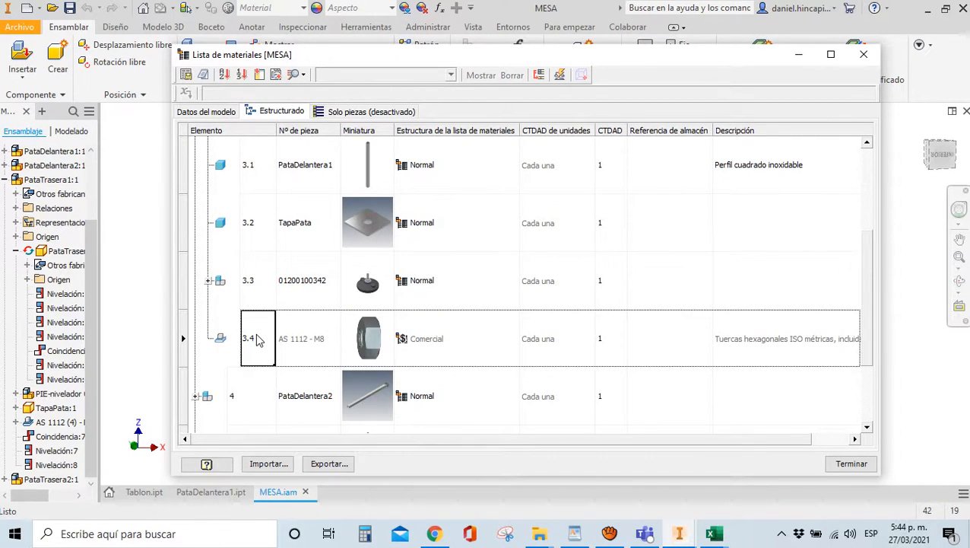
scroll(257, 340, down, 1)
Expand item 4 PataDelantera2 and review its parts 4.1 through 4.4
click(257, 289)
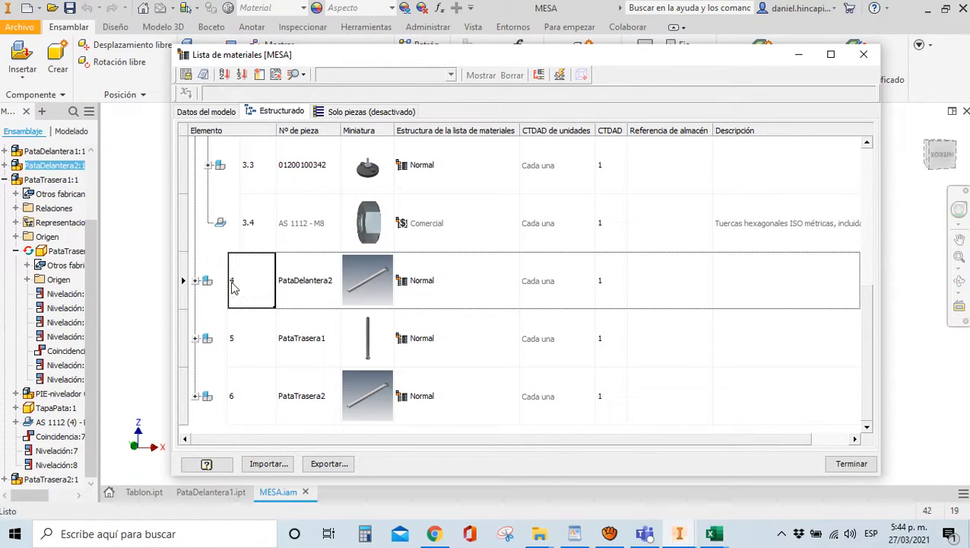
click(196, 281)
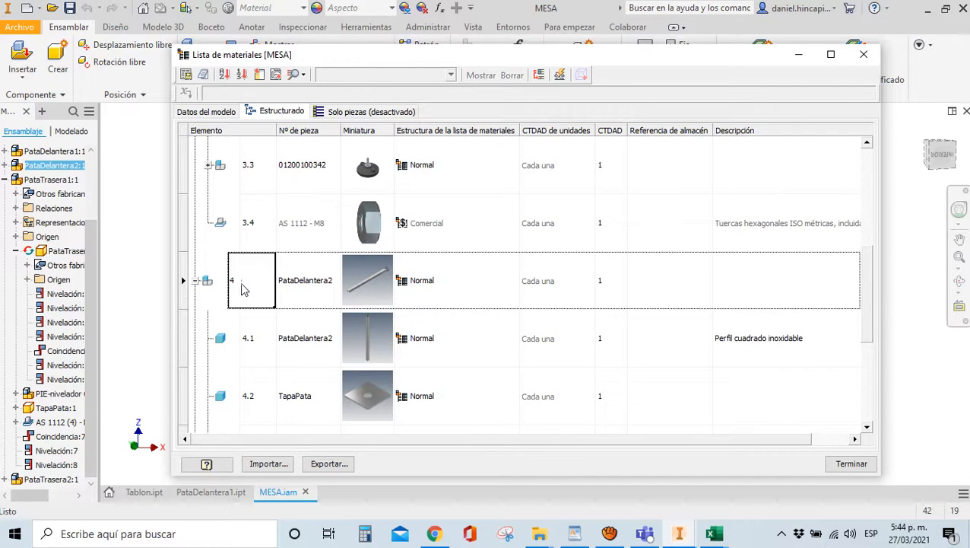
scroll(243, 287, down, 1)
click(254, 167)
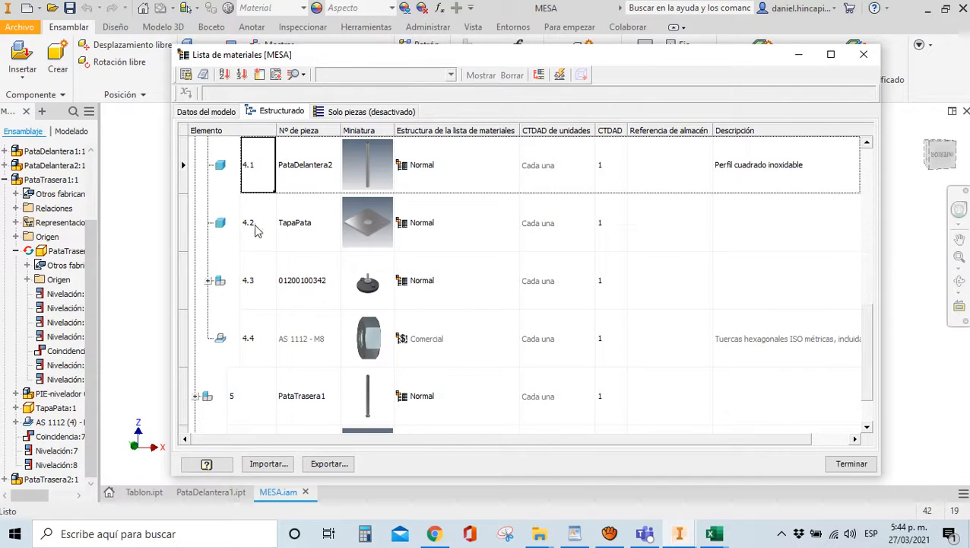
click(252, 224)
click(256, 284)
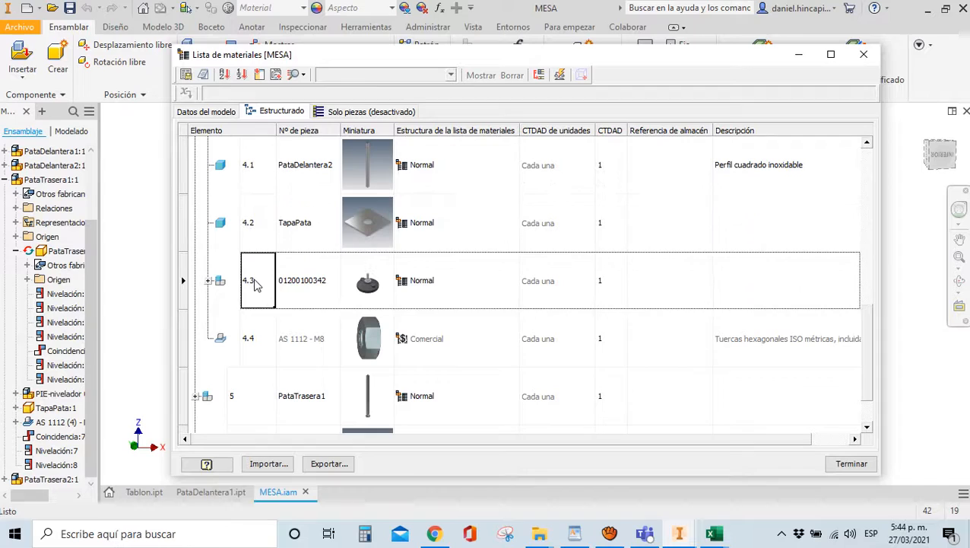
click(257, 342)
scroll(257, 344, down, 1)
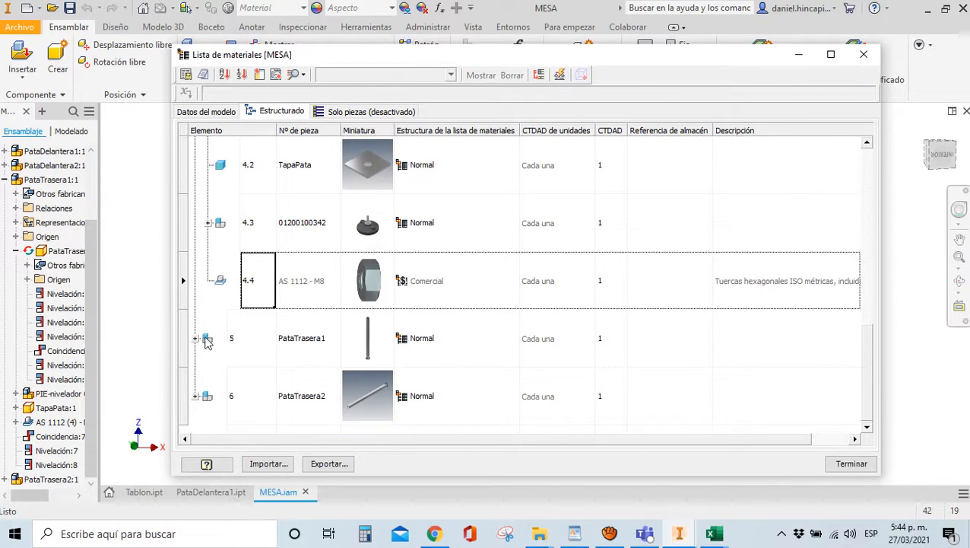
scroll(213, 293, up, 5)
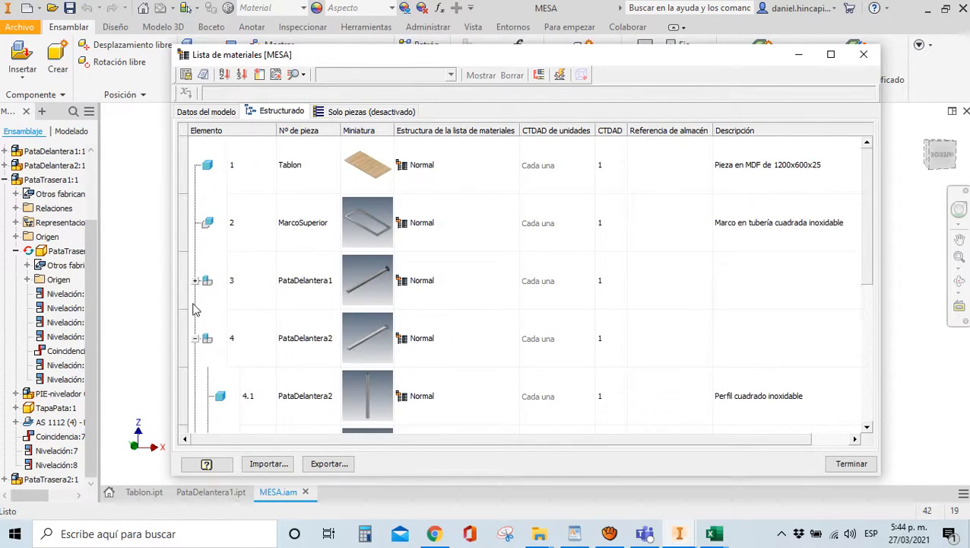
scroll(193, 300, down, 5)
scroll(195, 297, up, 3)
Collapse item 4's subparts and enlarge the bill of materials window
click(194, 224)
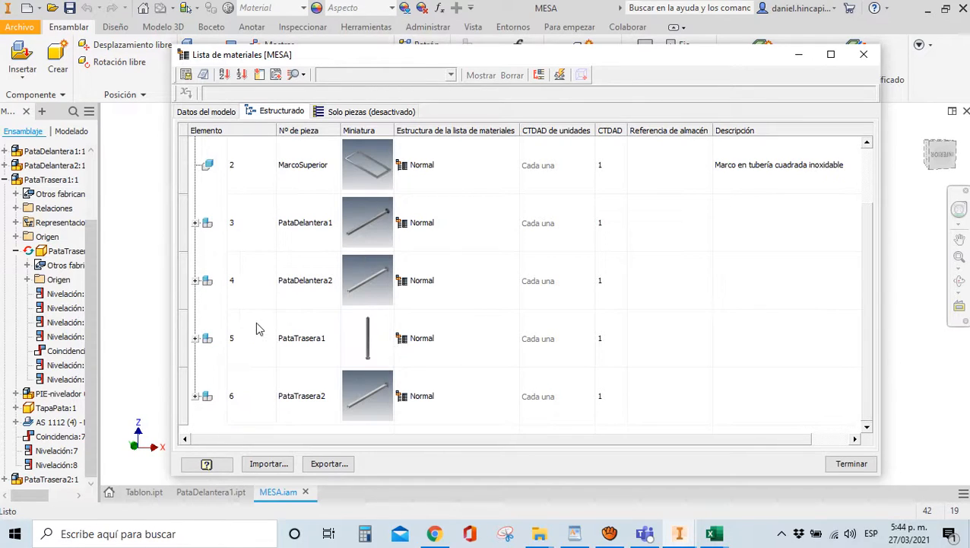
drag(174, 47, 113, 22)
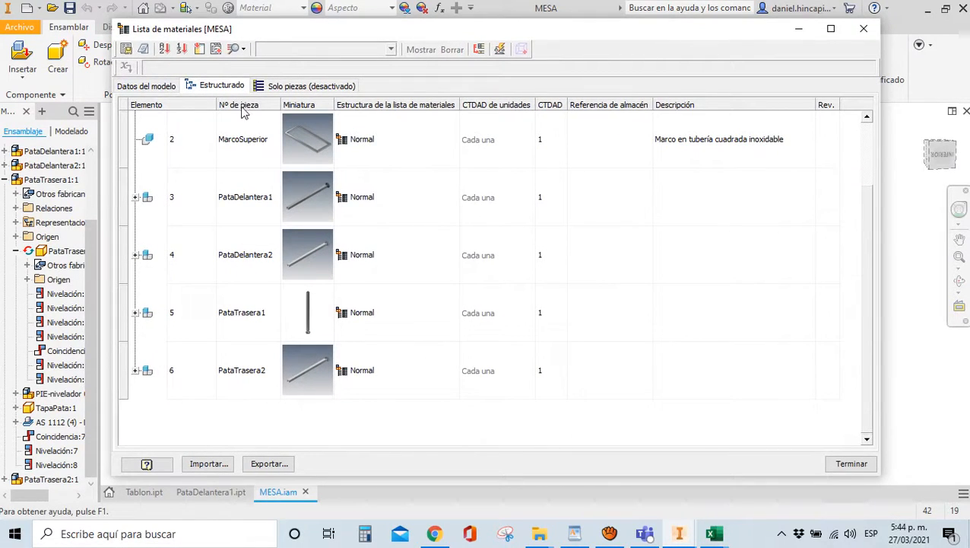
scroll(245, 176, up, 1)
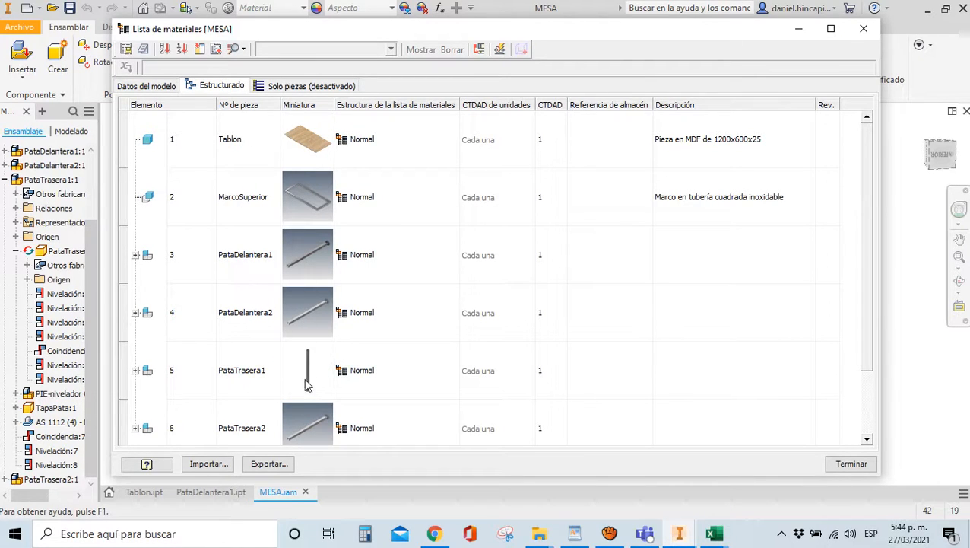
mouse_move(713, 533)
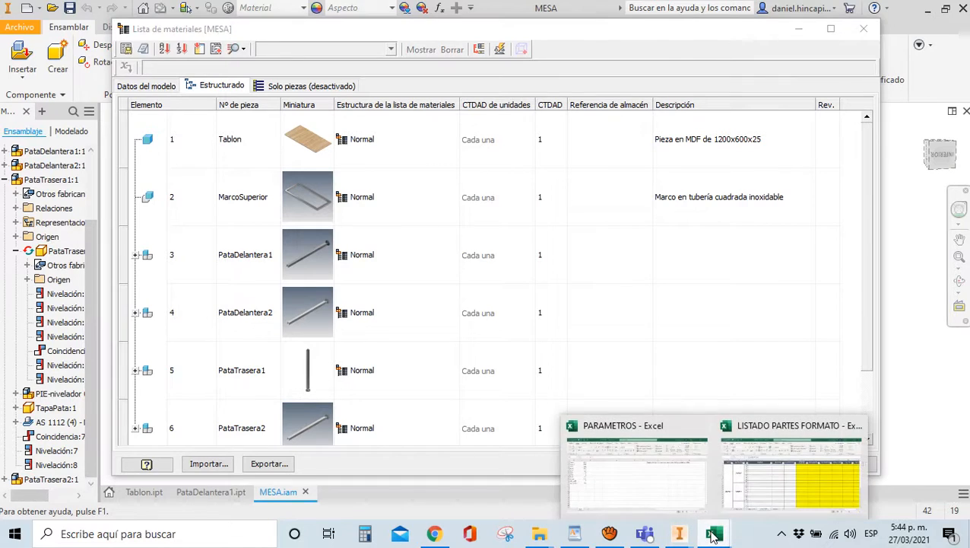
click(656, 499)
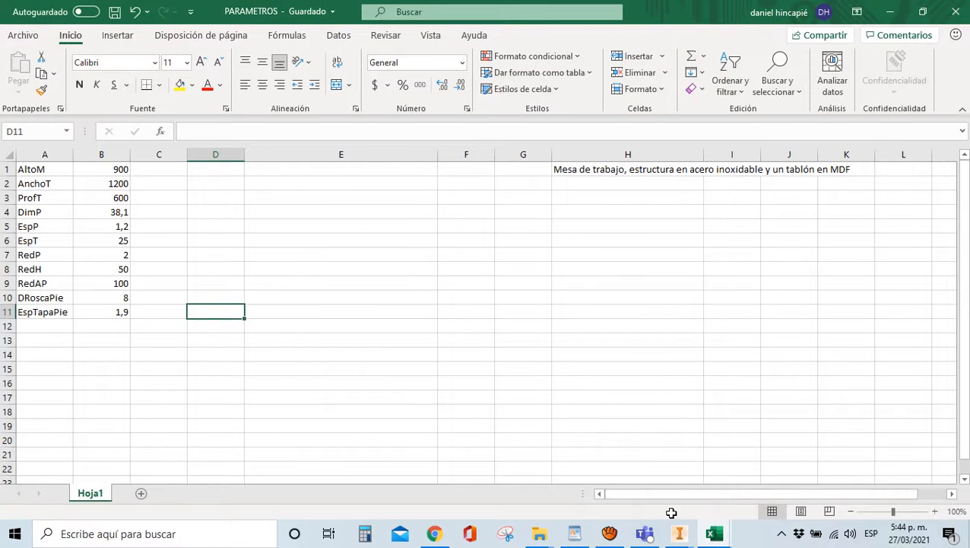
click(724, 480)
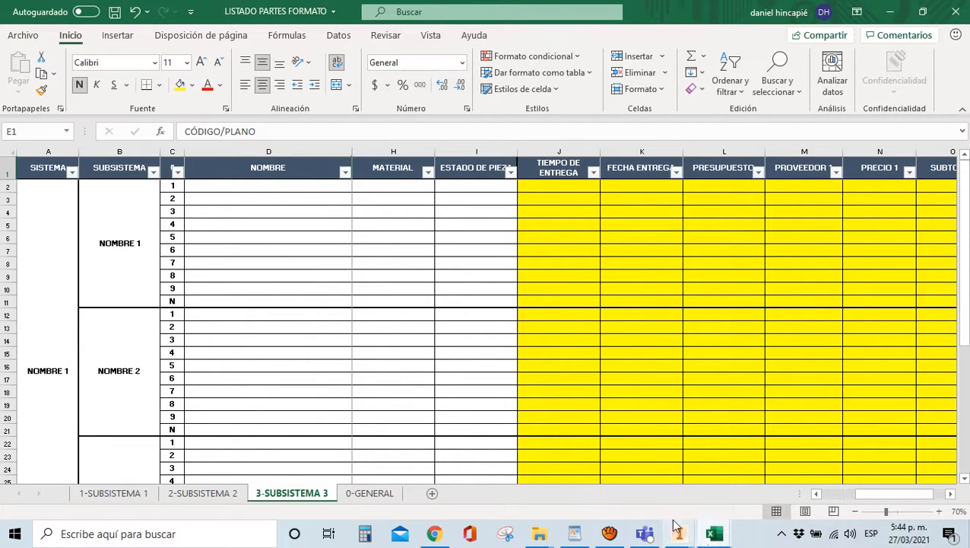
mouse_move(680, 536)
click(711, 508)
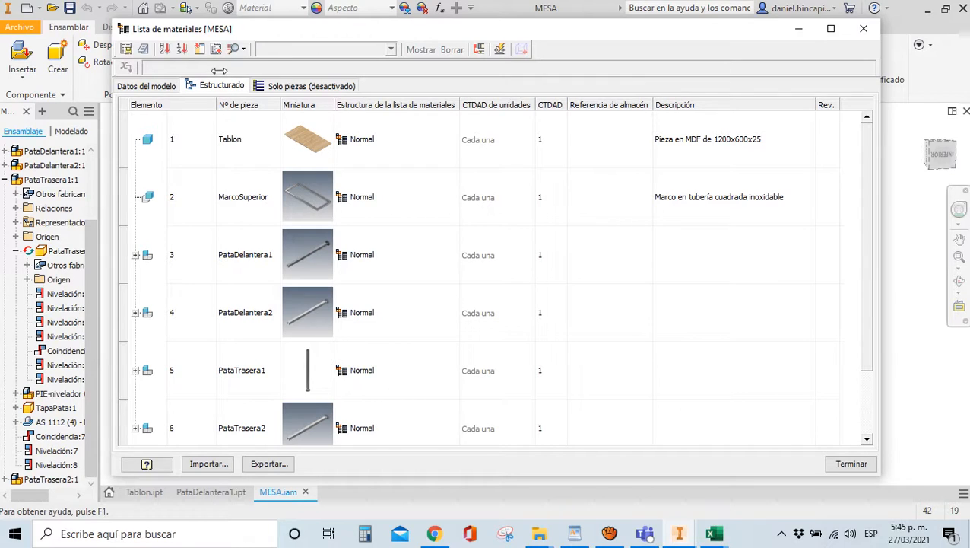
Add the Material property as a column of the parts list
click(199, 49)
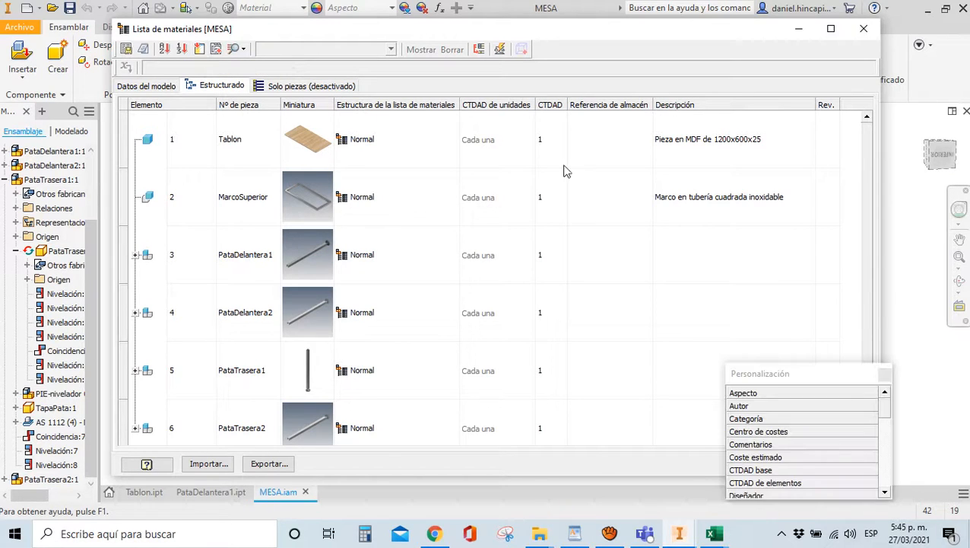
drag(748, 370, 567, 235)
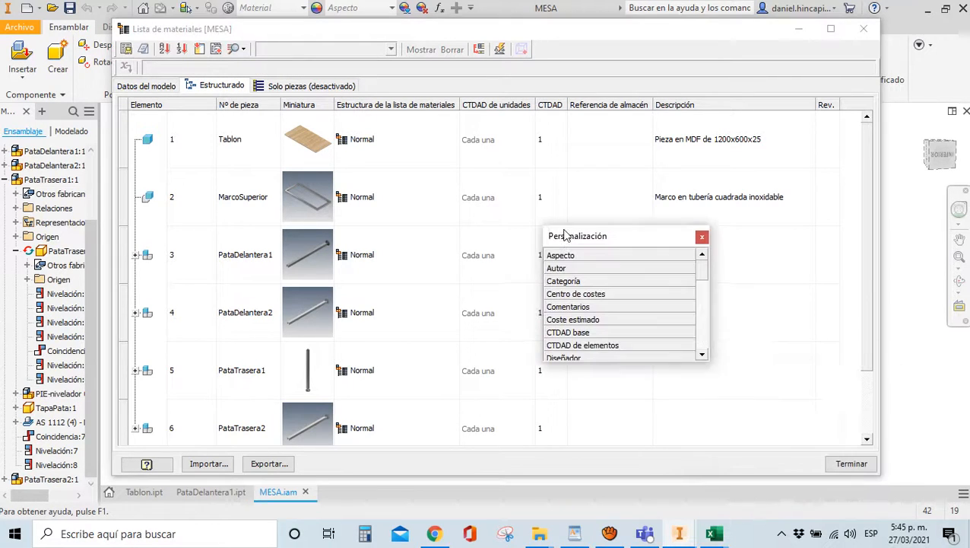
click(701, 351)
click(700, 351)
click(700, 351)
click(700, 352)
click(700, 352)
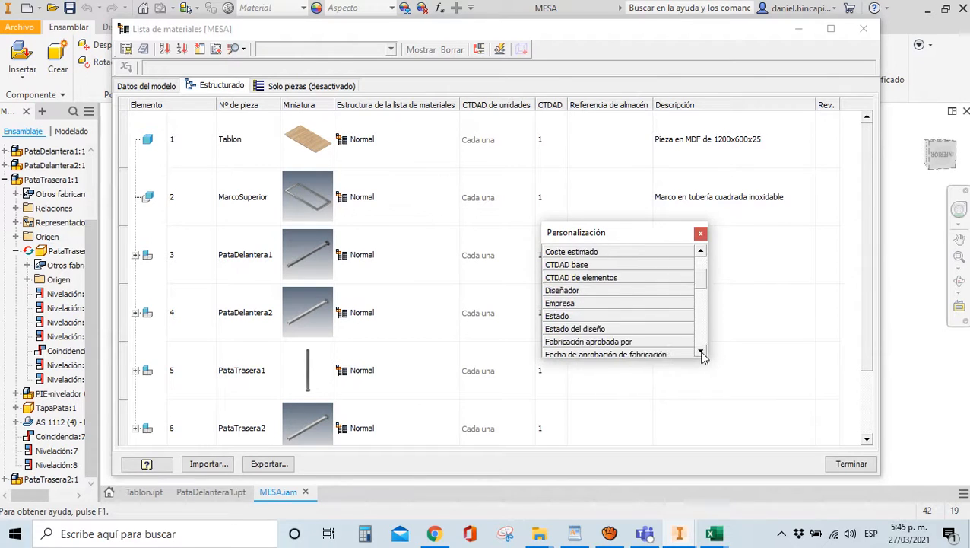
click(700, 352)
click(700, 352)
click(700, 352)
click(701, 351)
click(701, 351)
click(700, 351)
click(700, 351)
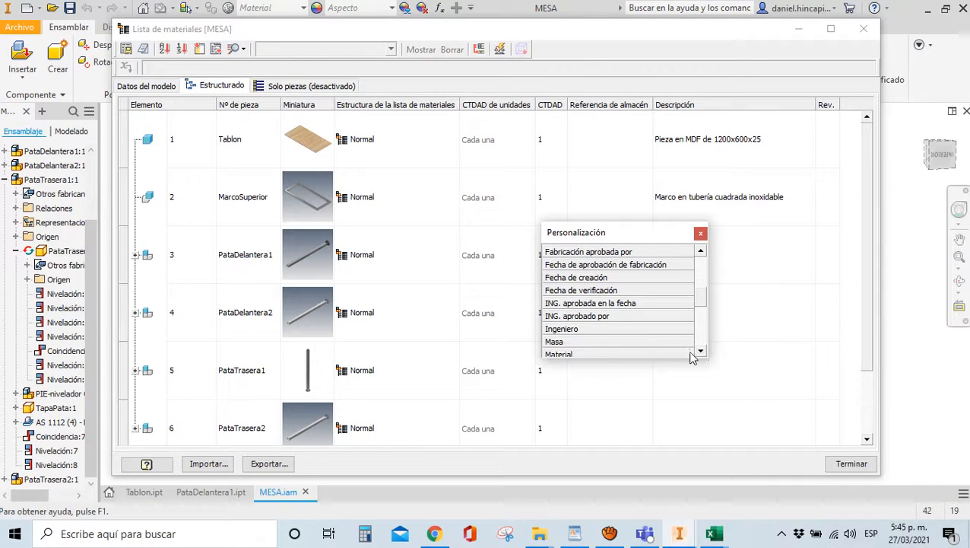
click(700, 351)
double_click(586, 342)
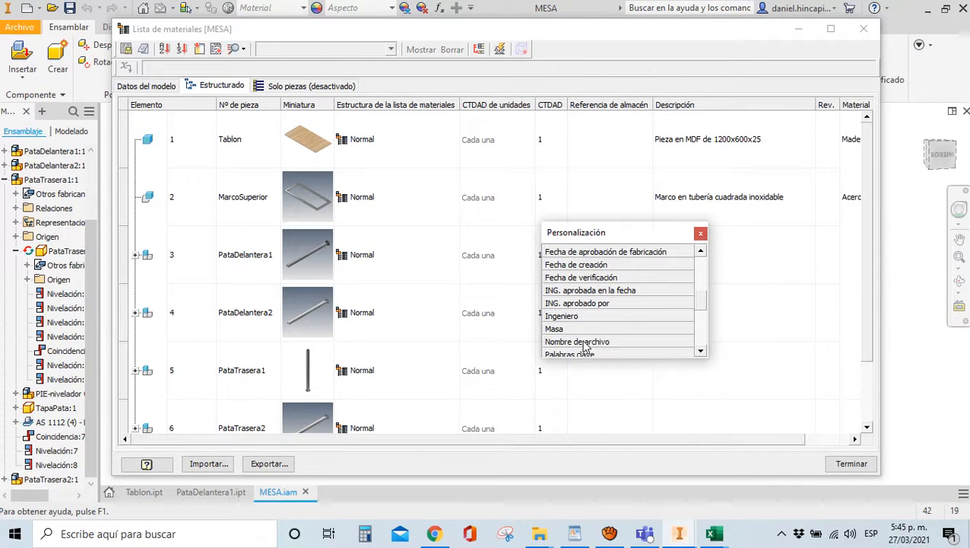
click(701, 236)
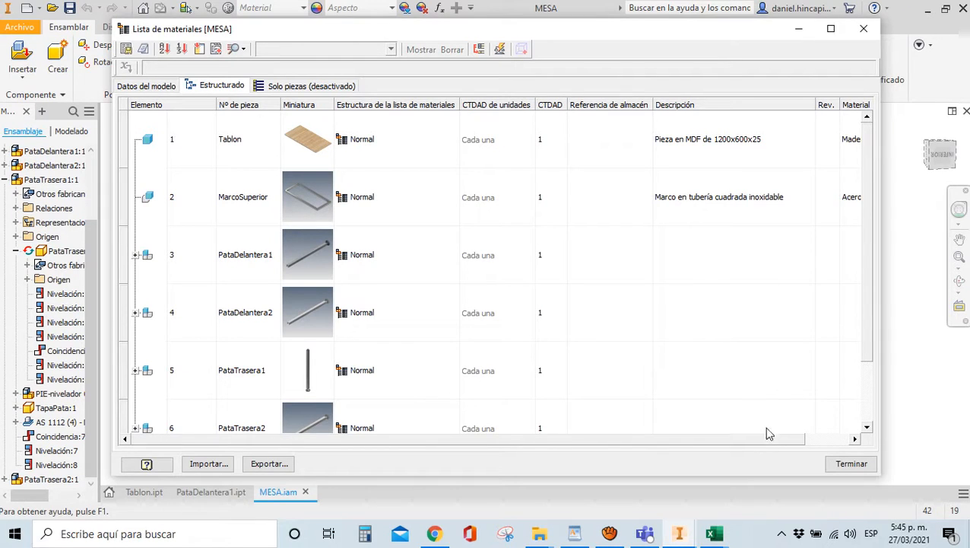
Move the Material column next to the thumbnails, sort by it, then clear the sort
drag(771, 440, 809, 447)
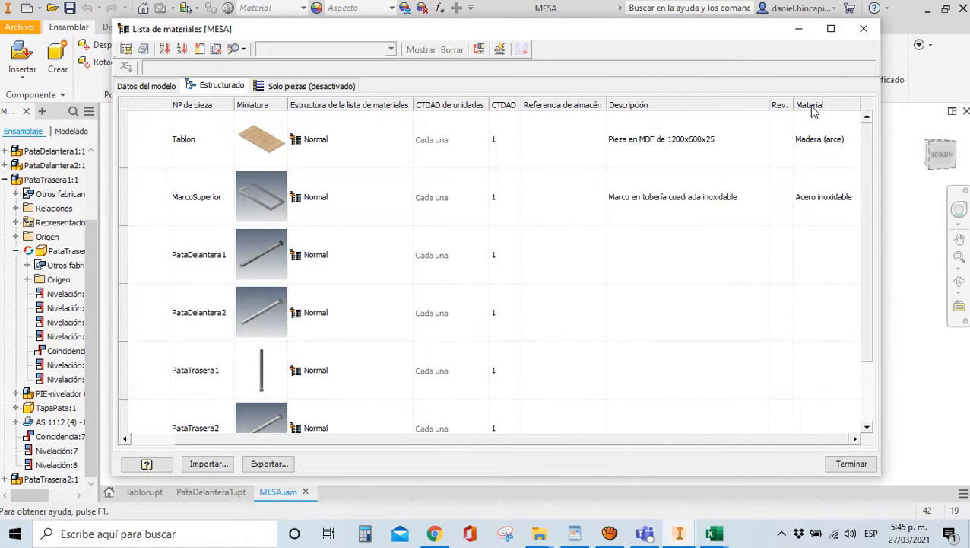
drag(813, 110, 320, 113)
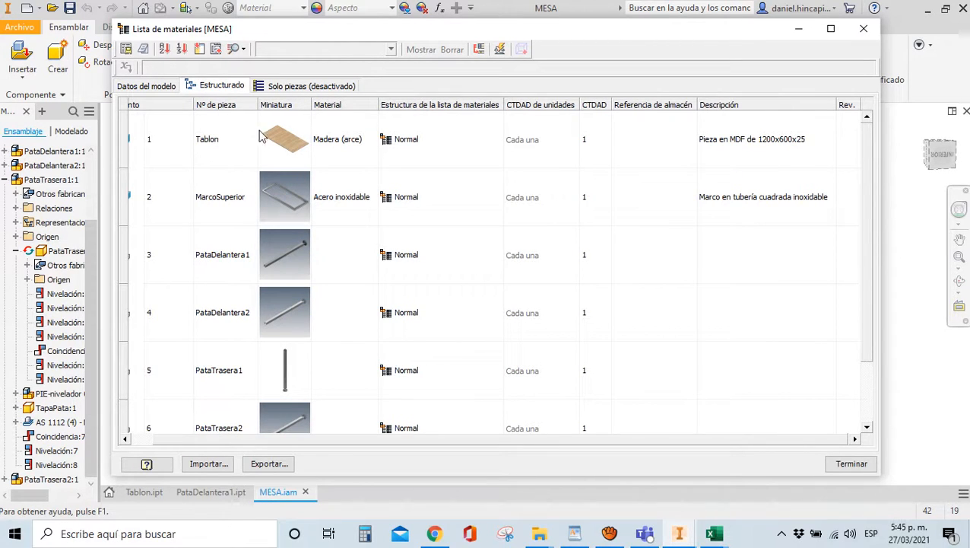
click(326, 108)
click(328, 107)
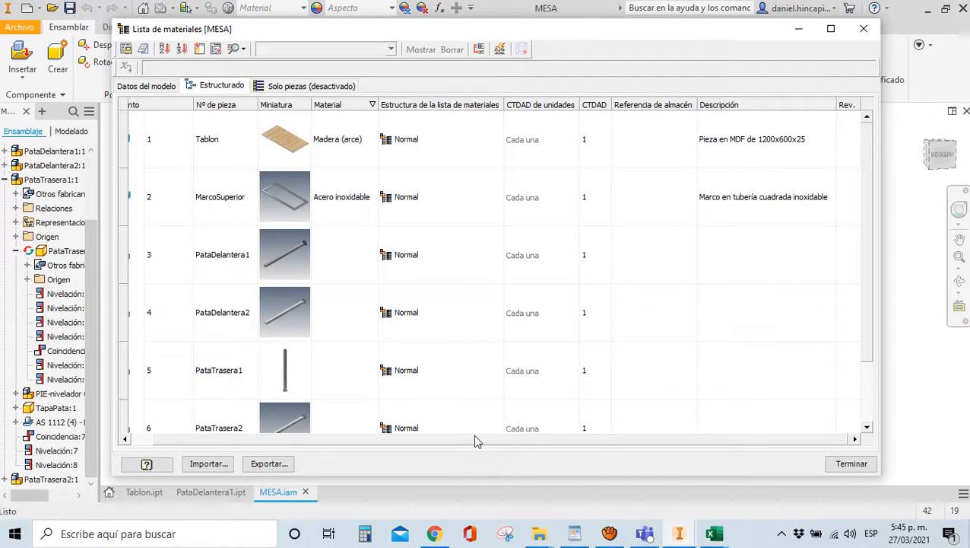
drag(475, 441, 425, 440)
right_click(370, 107)
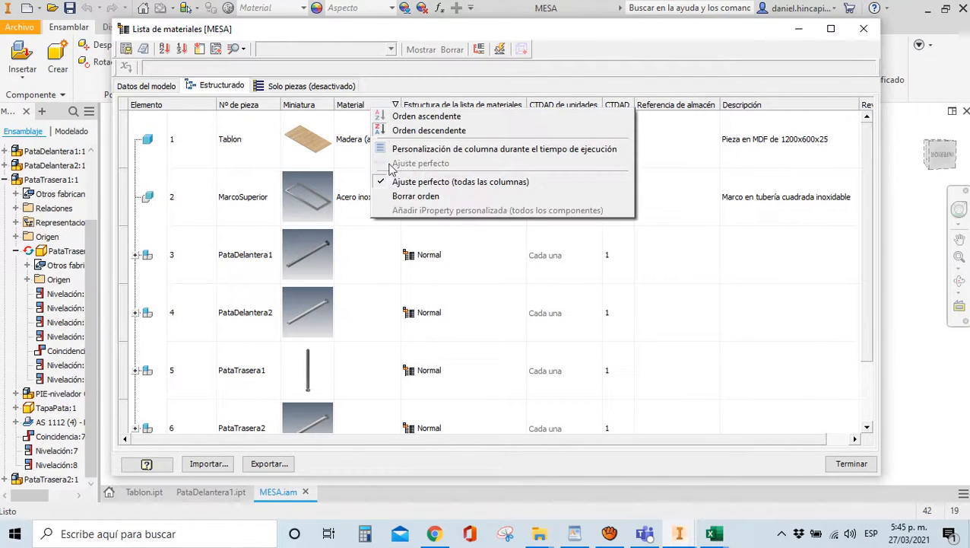
click(401, 196)
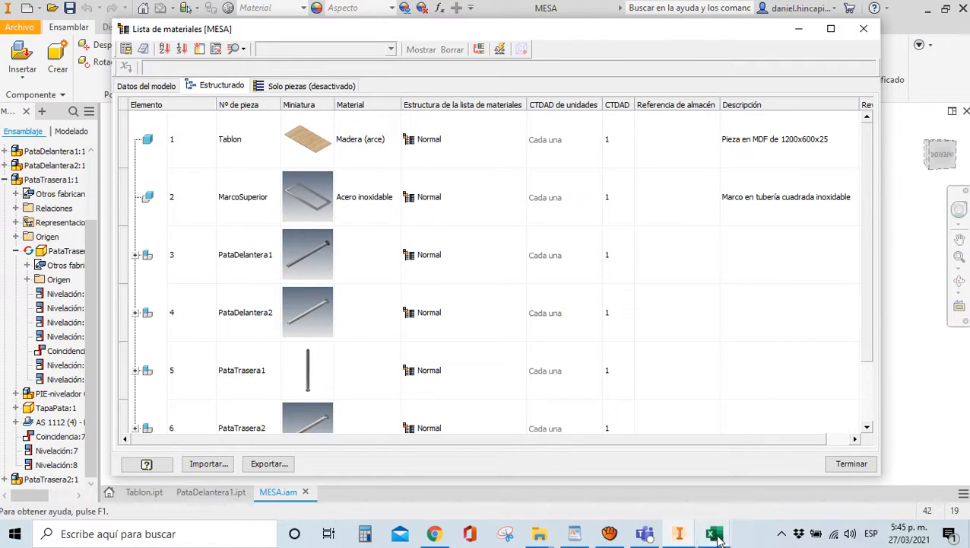
Look over the LISTADO PARTES FORMATO and PARAMETROS workbooks, then return to the bill of materials
click(713, 533)
click(765, 477)
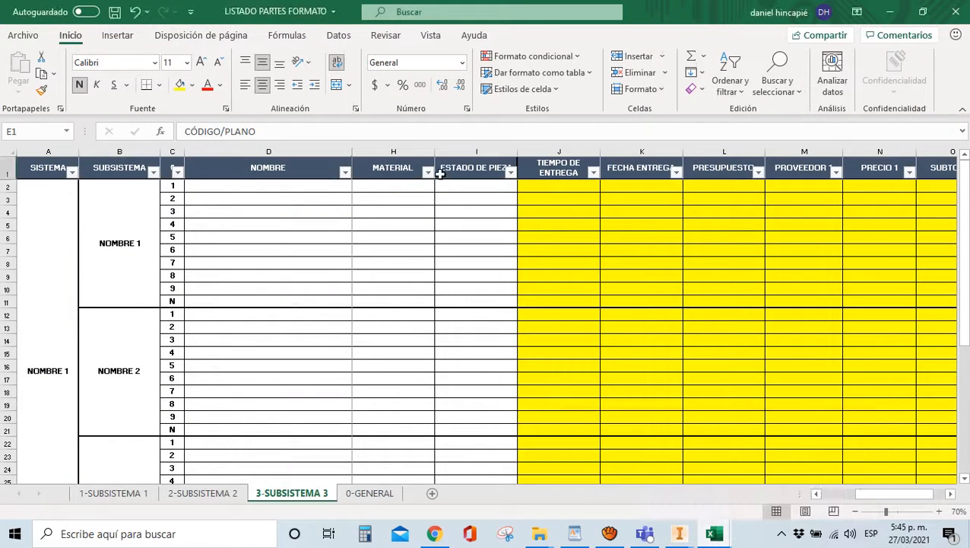
click(713, 533)
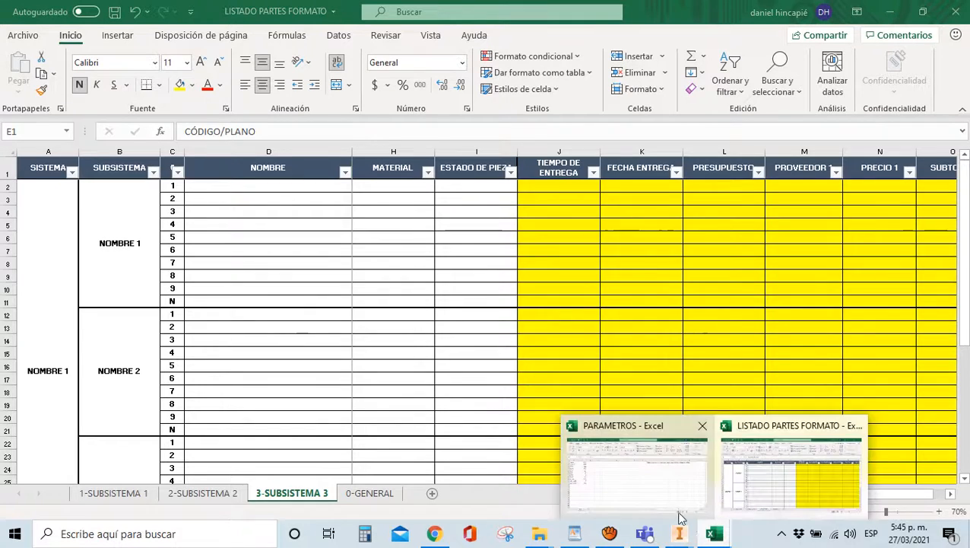
click(671, 504)
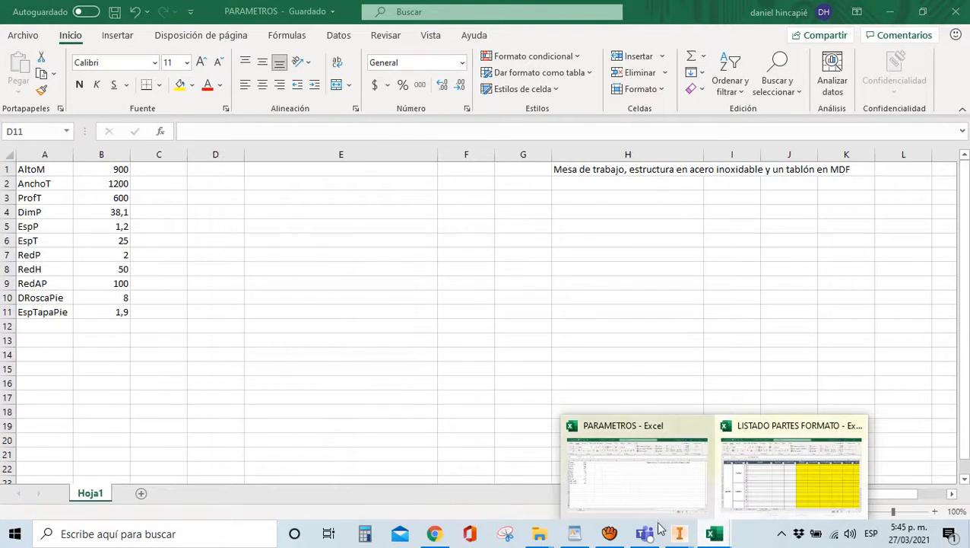
mouse_move(668, 531)
click(658, 494)
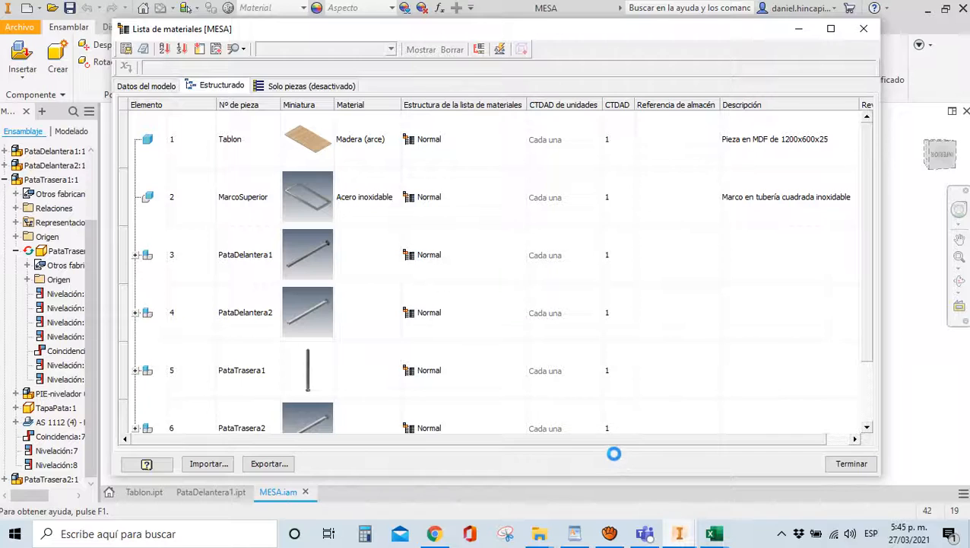
Add the Estado and Estado del diseño columns to the parts list
click(199, 49)
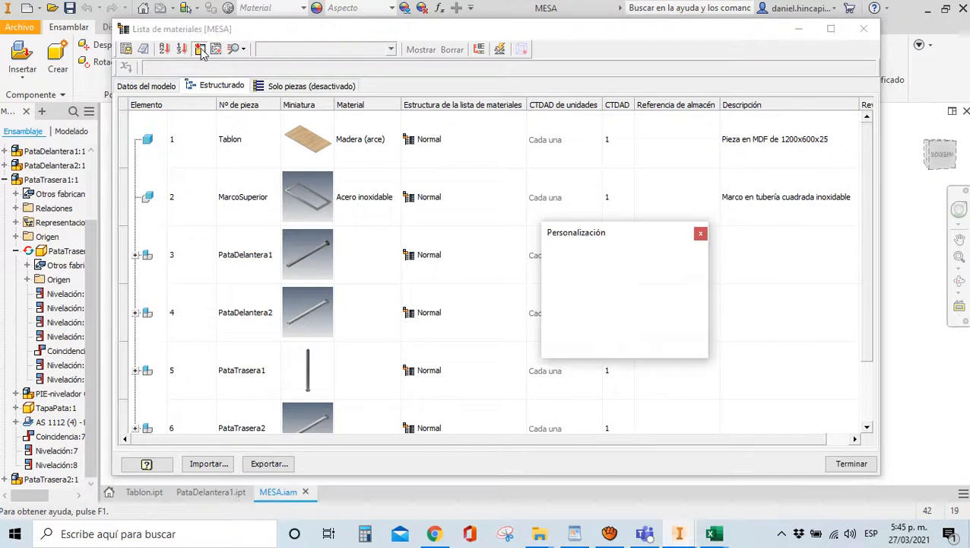
click(701, 352)
click(701, 352)
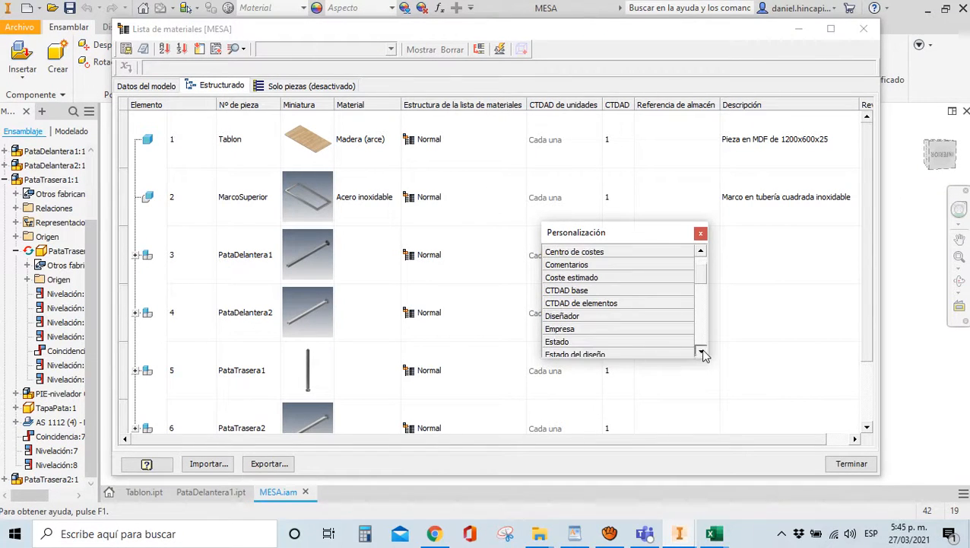
double_click(556, 342)
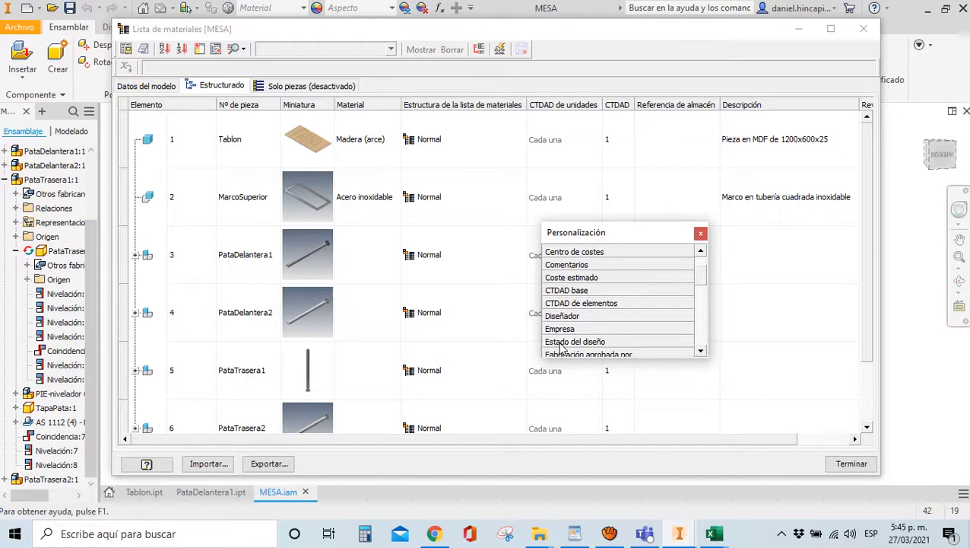
double_click(561, 344)
click(700, 233)
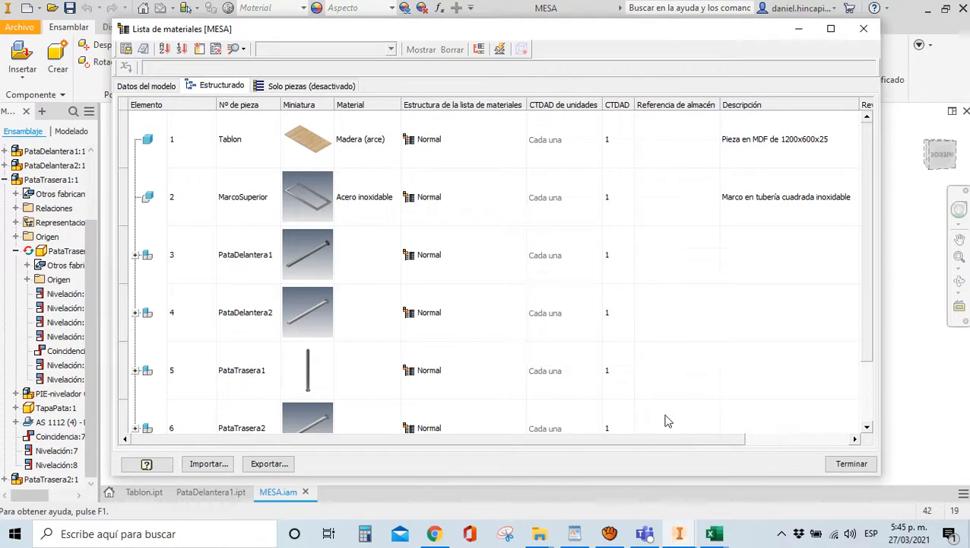
Place Estado right after Material, followed by Estado del diseño
drag(671, 441, 776, 438)
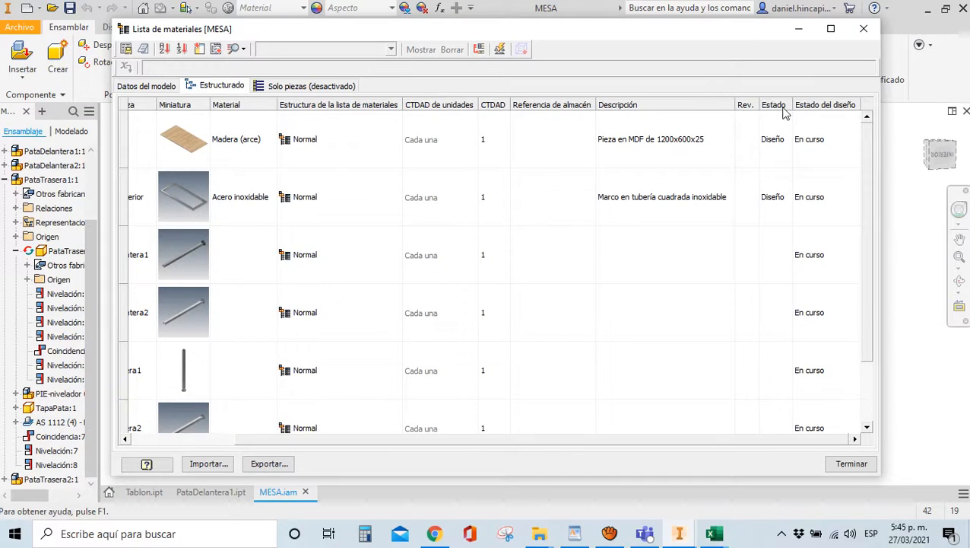
drag(784, 113, 314, 110)
click(825, 113)
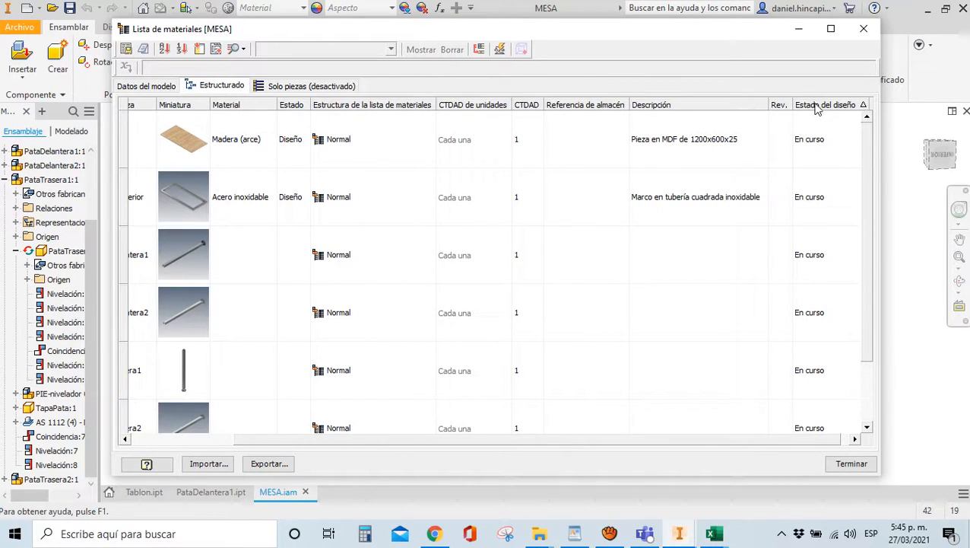
drag(817, 109, 333, 109)
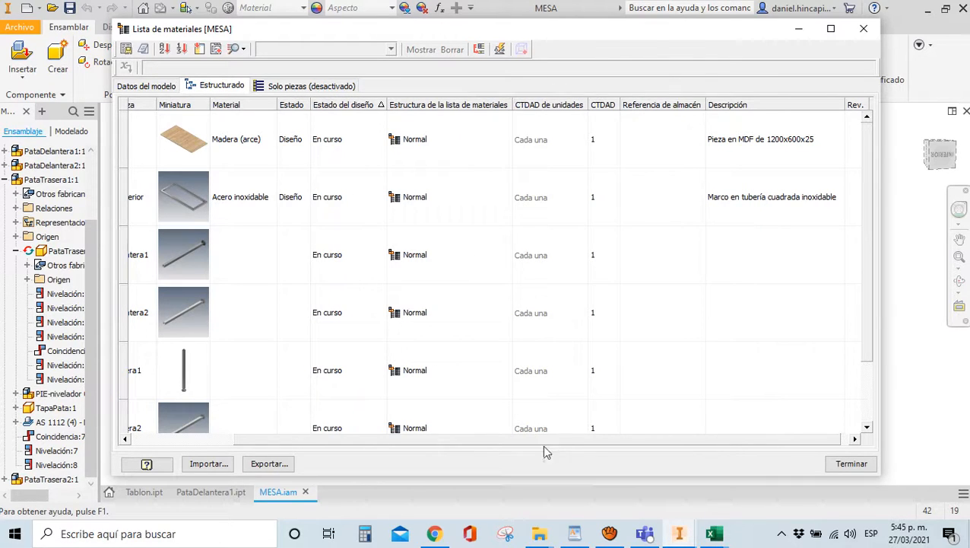
Bring the LISTADO PARTES FORMATO Excel workbook to the front
scroll(553, 442, left, 3)
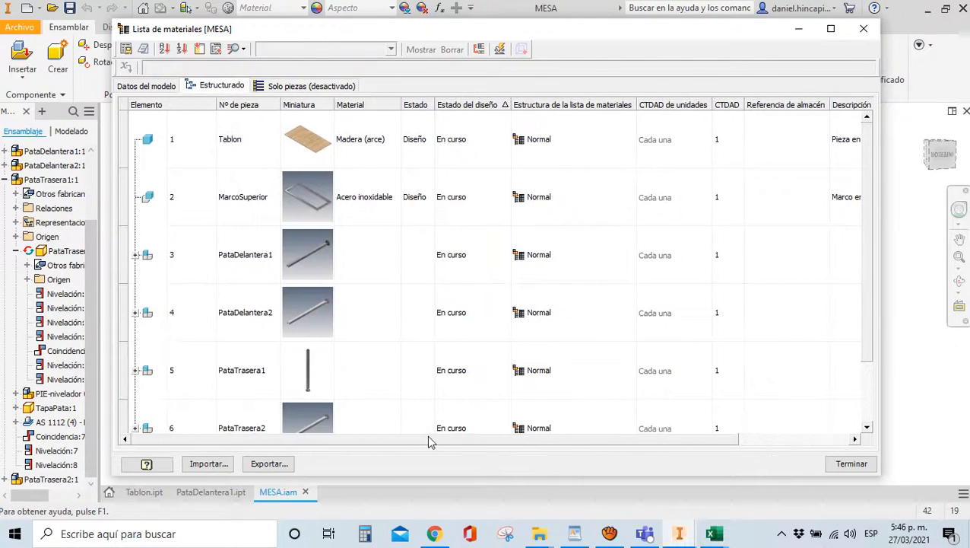
click(714, 533)
click(745, 494)
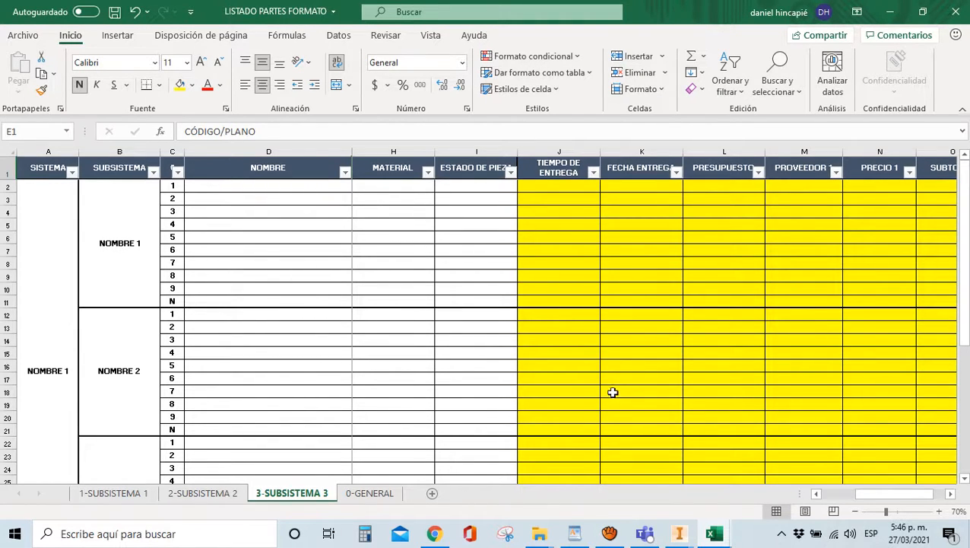
Scroll the 3-SUBSISTEMA 3 sheet to check the template columns, then return to Inventor's bill of materials
drag(895, 497, 840, 493)
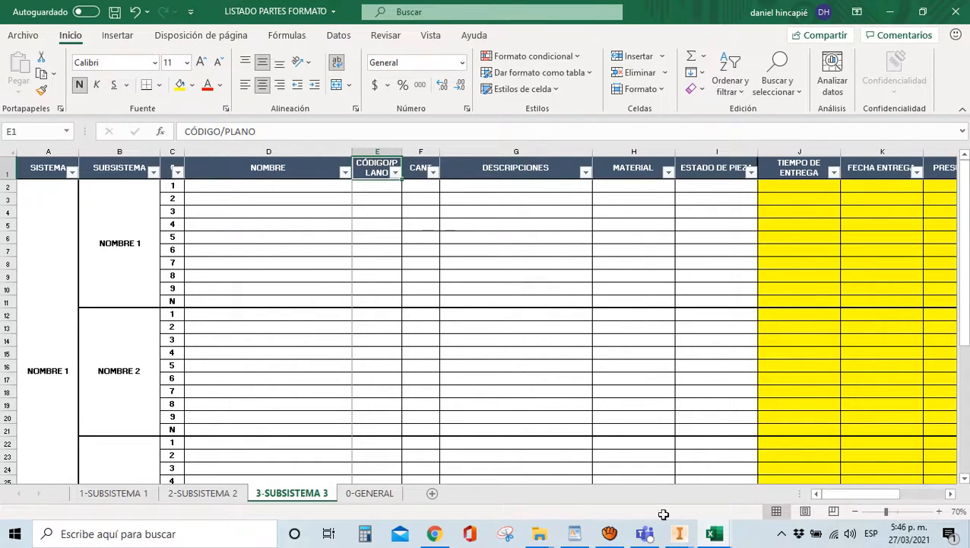
mouse_move(677, 531)
click(616, 489)
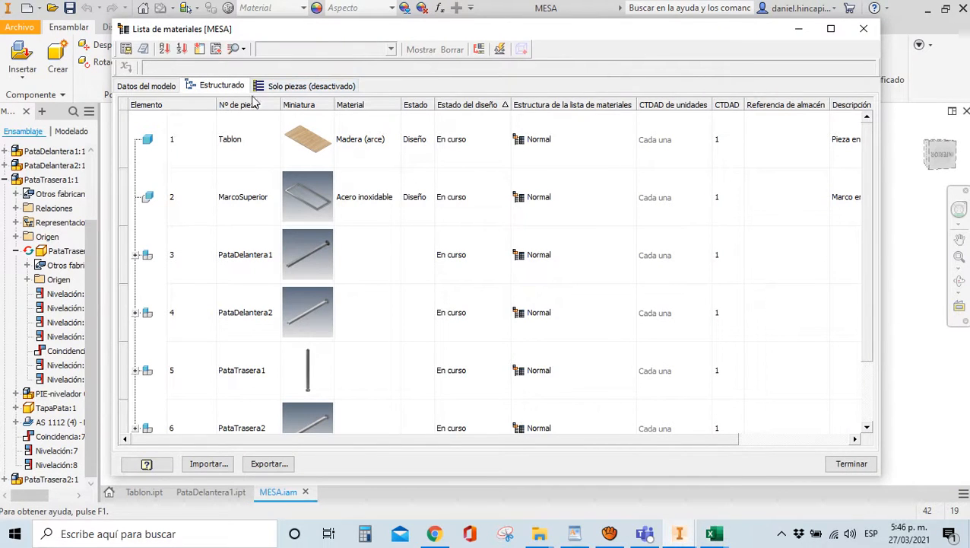
Add the Palabras clave column and place it next to the thumbnails
click(199, 51)
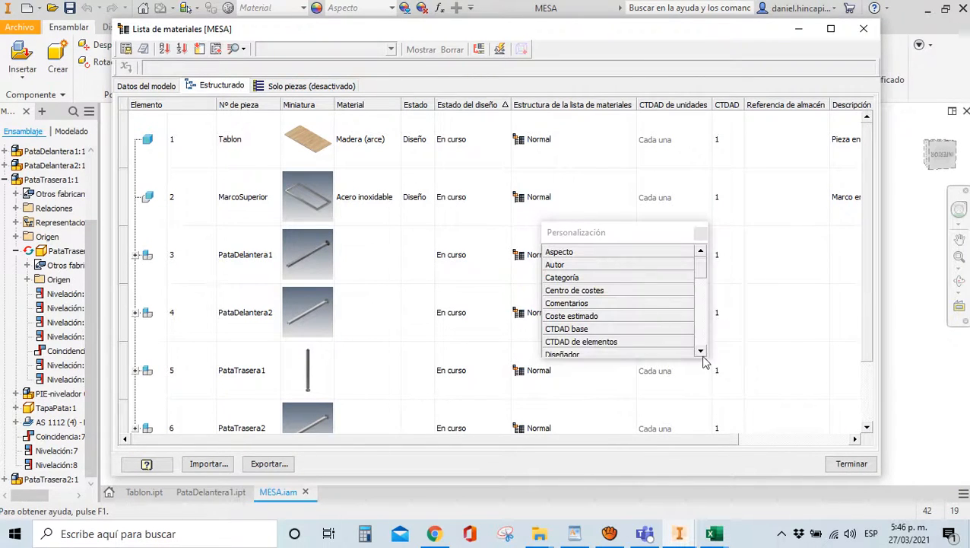
click(703, 352)
click(702, 352)
click(702, 352)
click(702, 352)
click(703, 352)
click(703, 352)
click(702, 352)
click(703, 353)
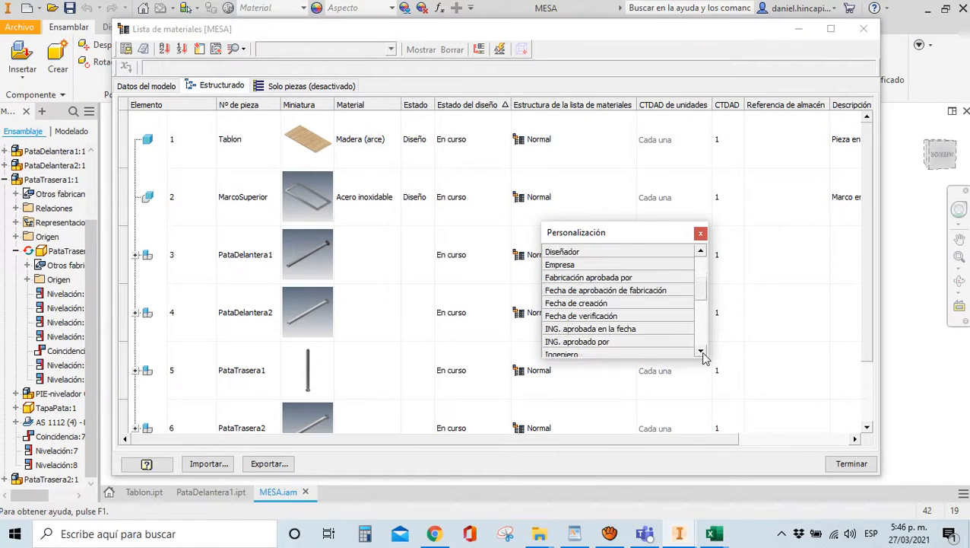
click(700, 352)
click(701, 351)
click(701, 351)
click(701, 352)
click(700, 351)
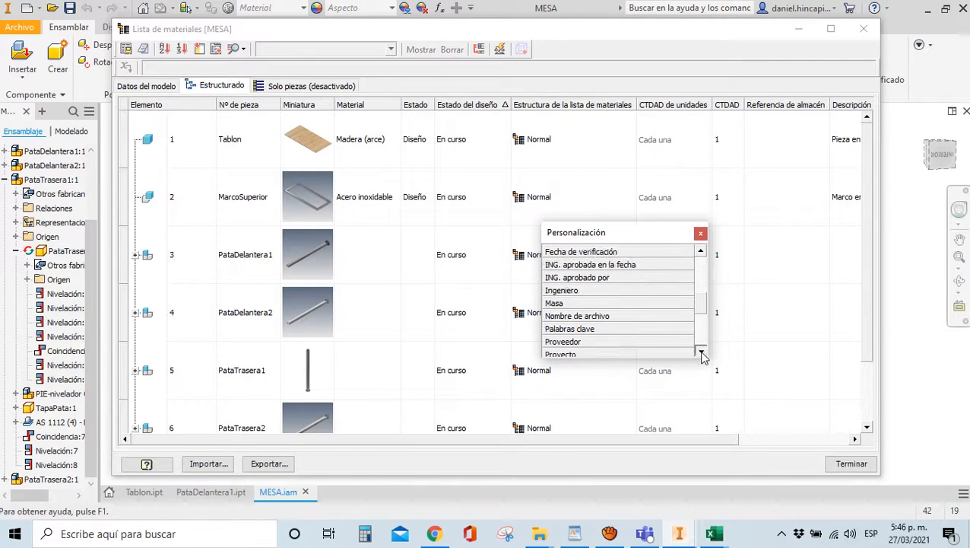
double_click(570, 328)
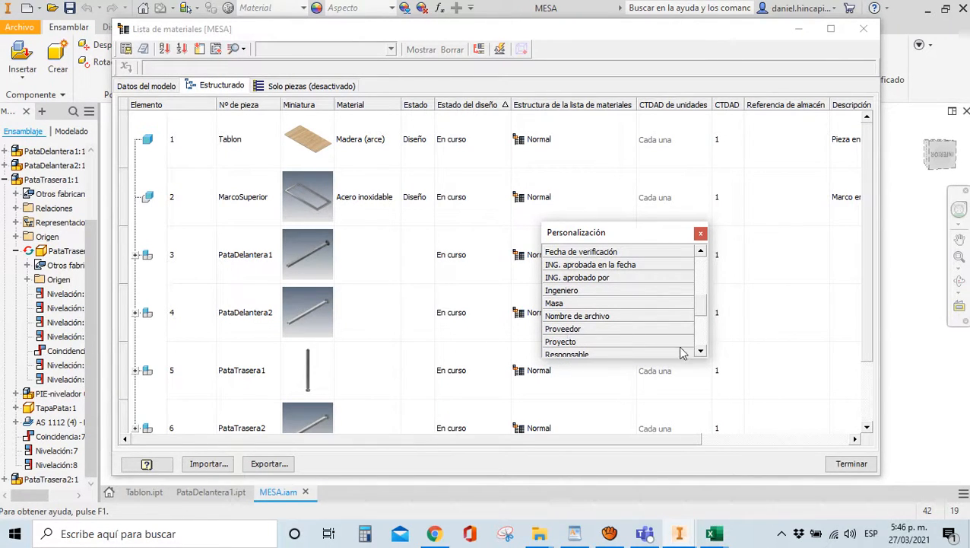
click(700, 232)
drag(660, 439, 825, 441)
drag(832, 105, 144, 114)
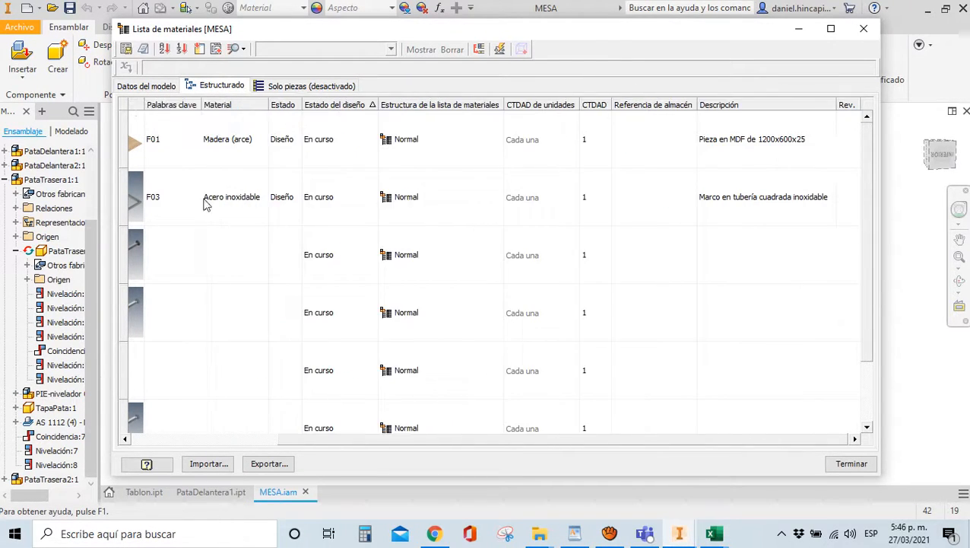
Expand PataDelantera1 and PataDelantera2 to show their subparts
drag(723, 439, 571, 441)
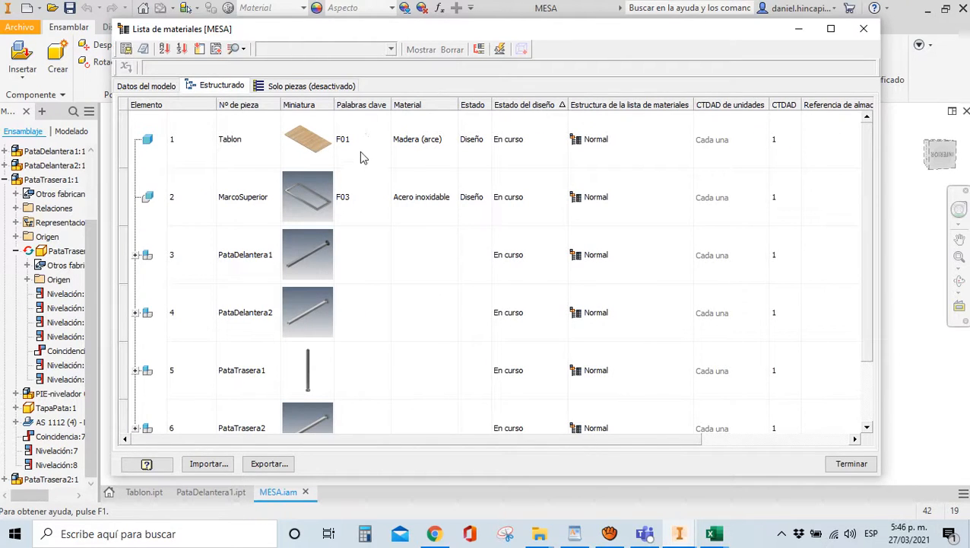
scroll(361, 157, down, 1)
click(136, 255)
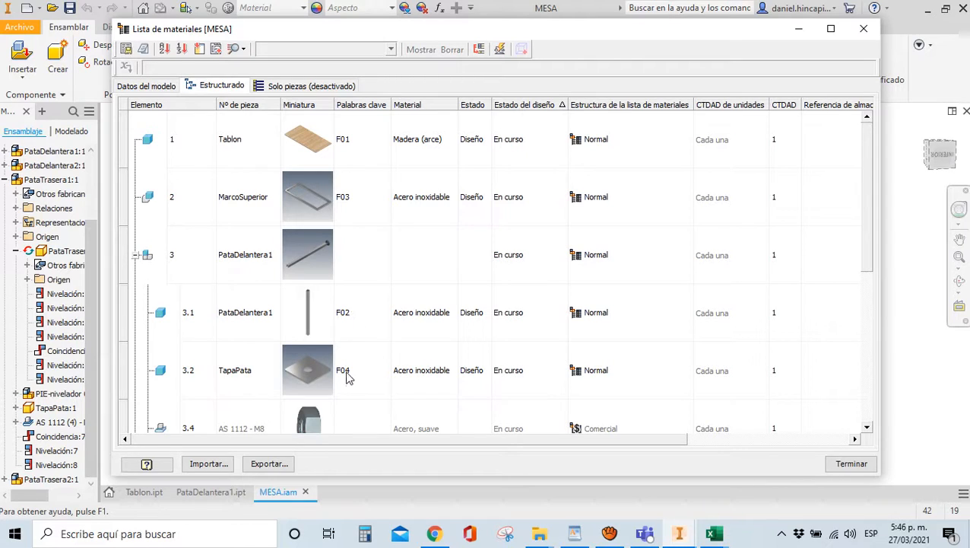
scroll(340, 375, down, 3)
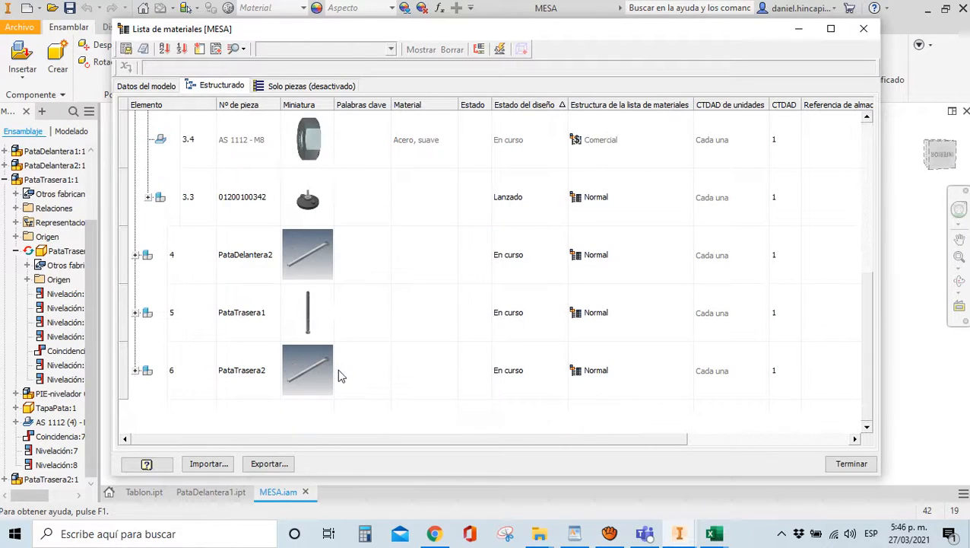
click(136, 255)
scroll(360, 231, down, 3)
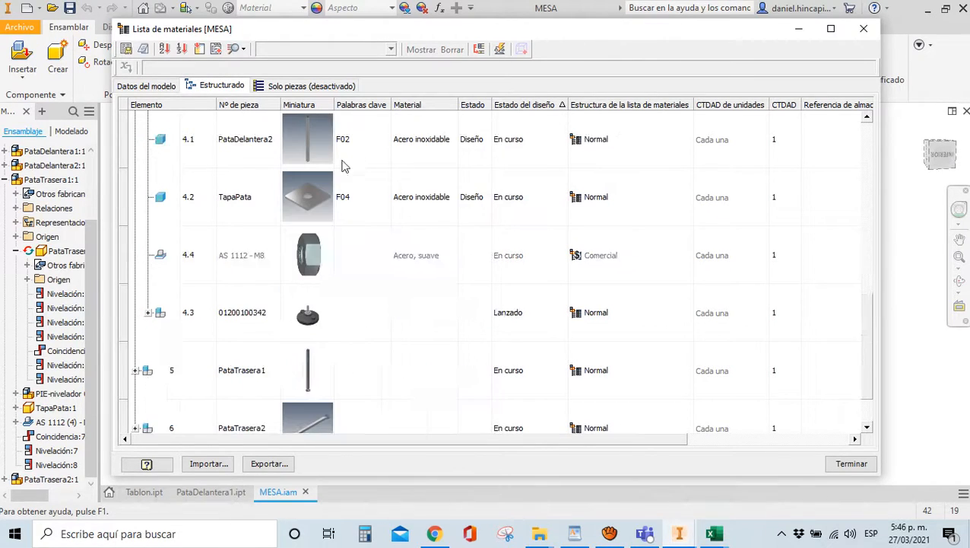
scroll(348, 320, up, 5)
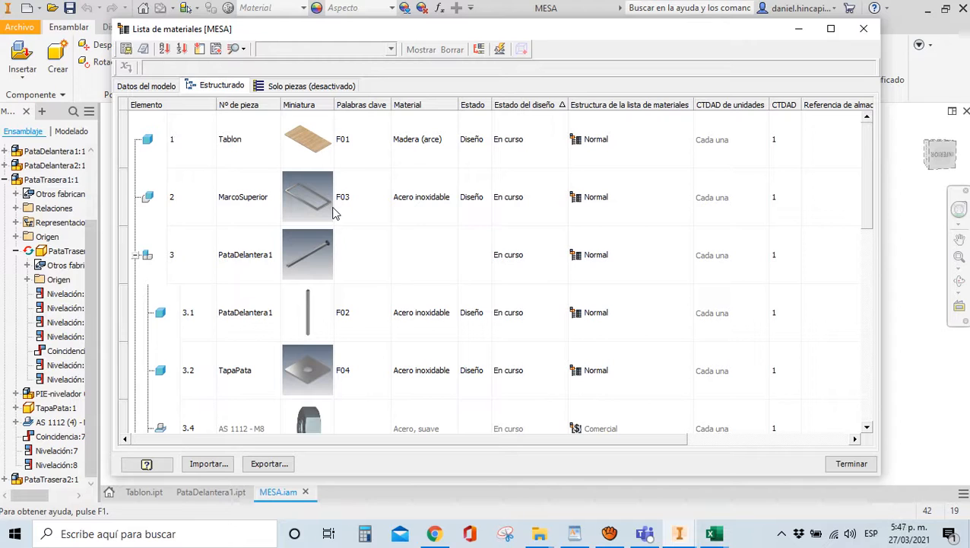
Move the CTDAD column beside Palabras clave and clear its sort order
click(199, 48)
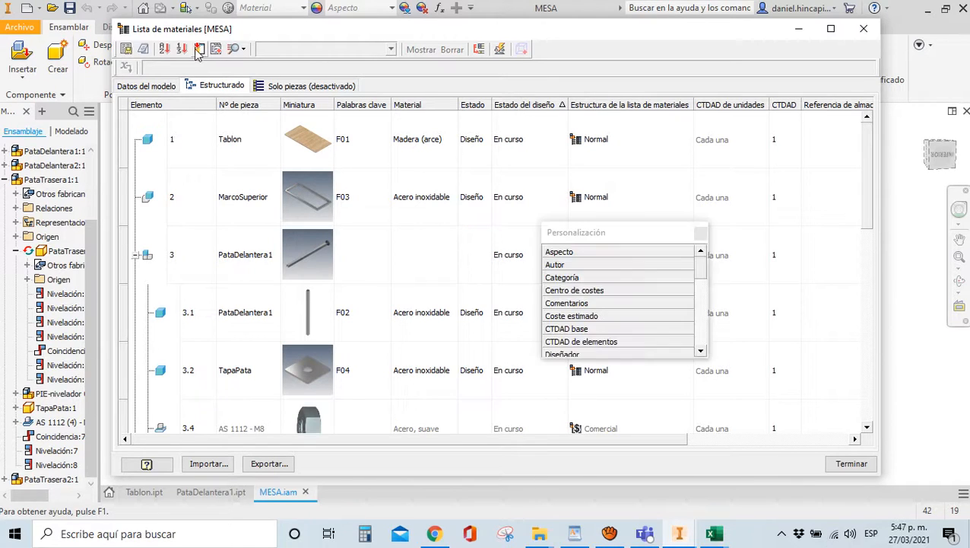
click(701, 233)
click(787, 106)
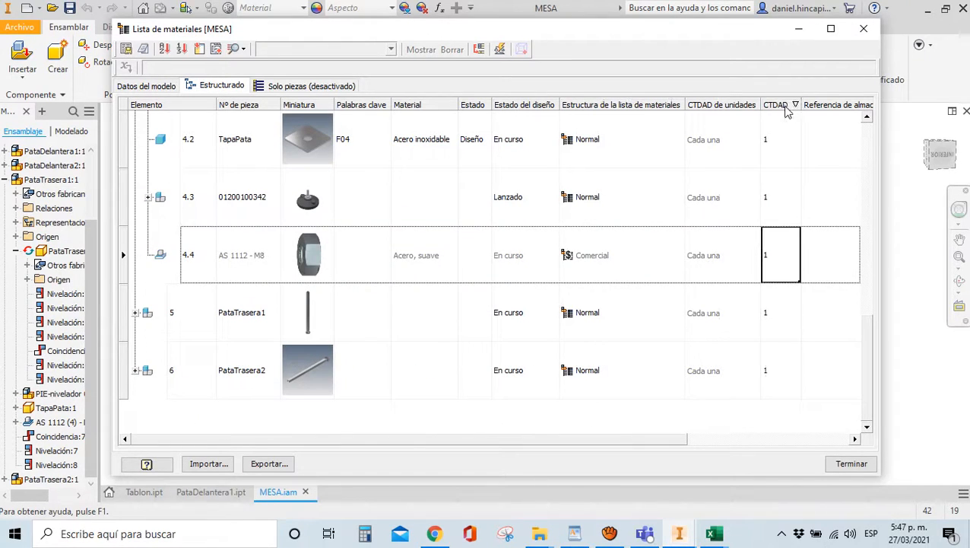
drag(791, 108, 392, 107)
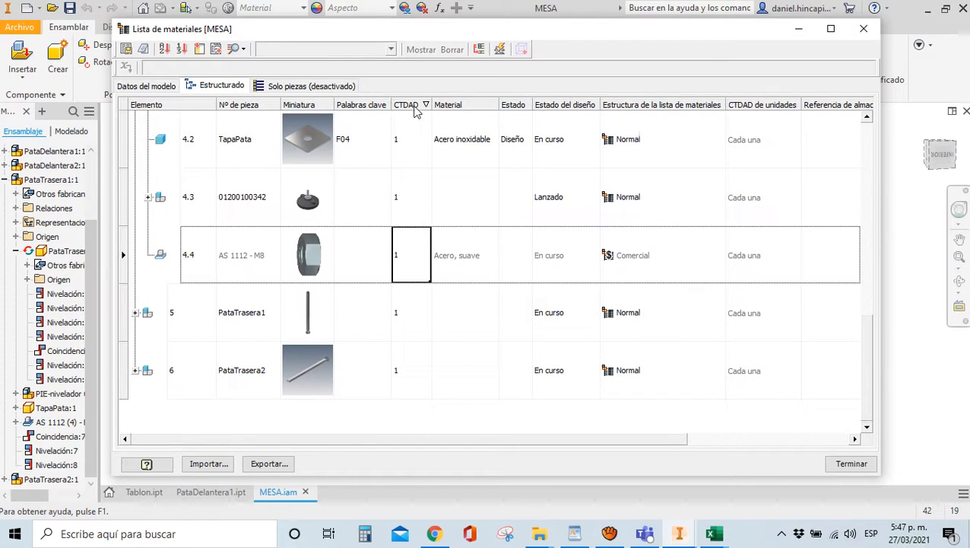
right_click(416, 111)
click(444, 200)
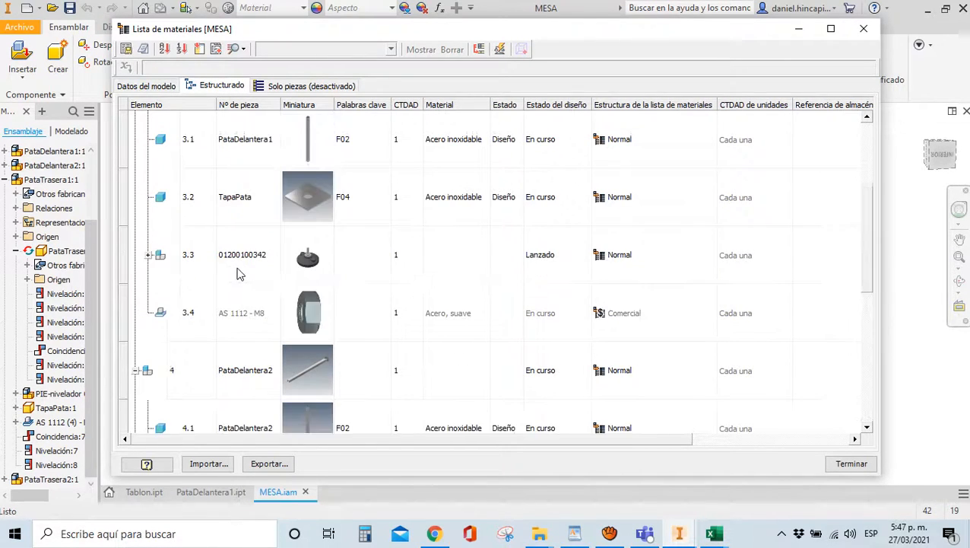
scroll(238, 273, up, 1)
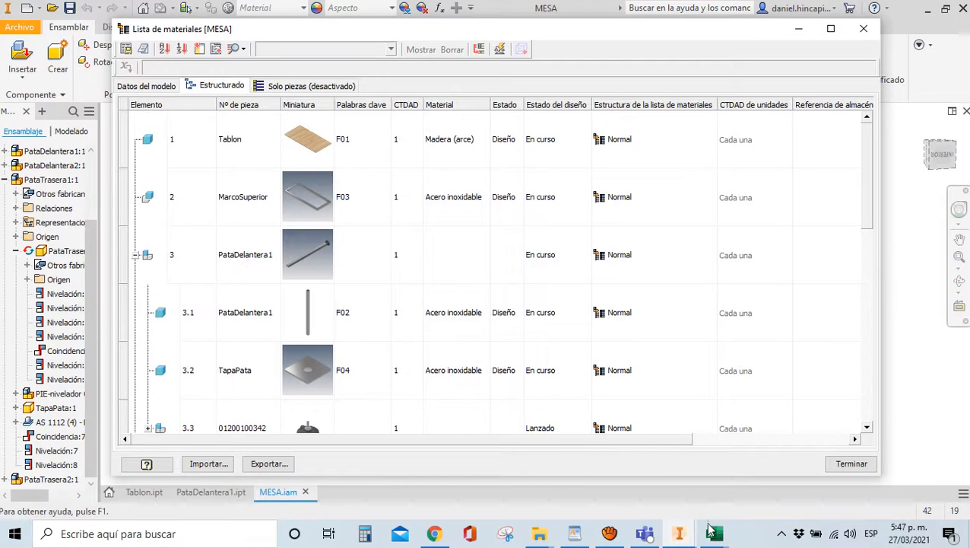
mouse_move(714, 533)
click(749, 496)
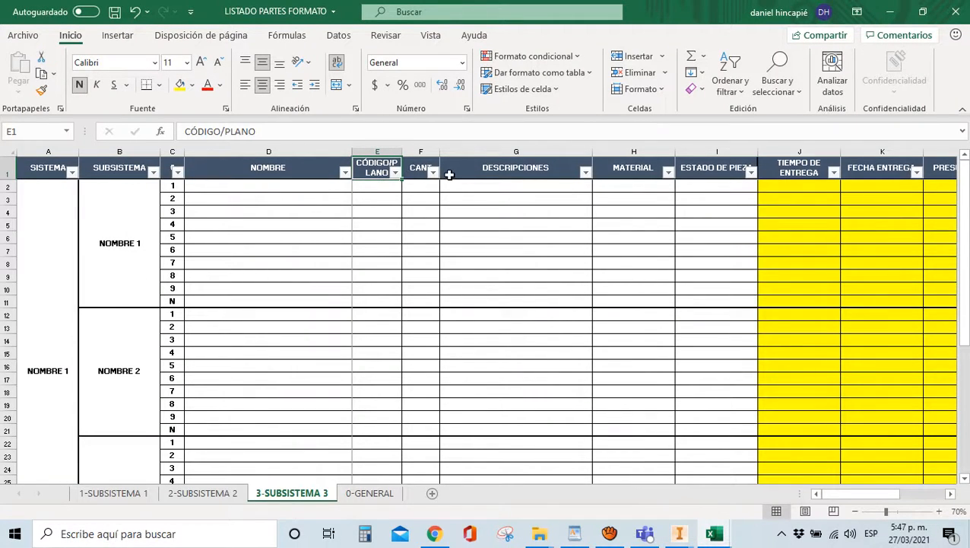
mouse_move(714, 534)
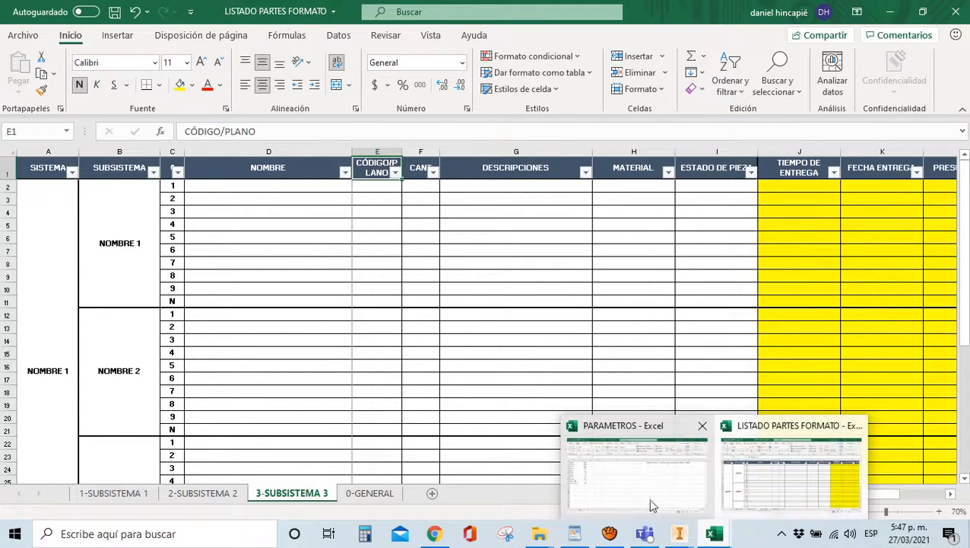
mouse_move(680, 533)
click(615, 487)
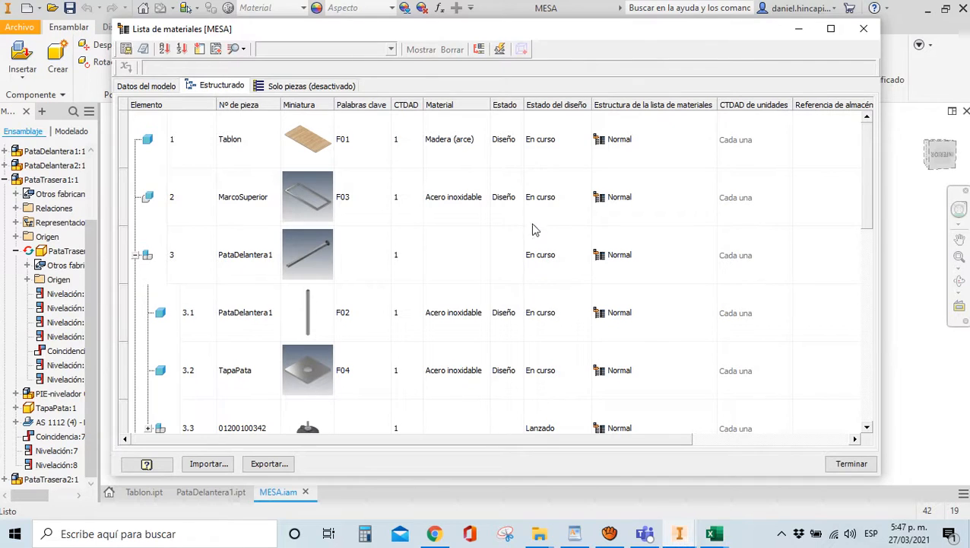
Move the Descripción column to sit right after CTDAD
drag(524, 439, 633, 412)
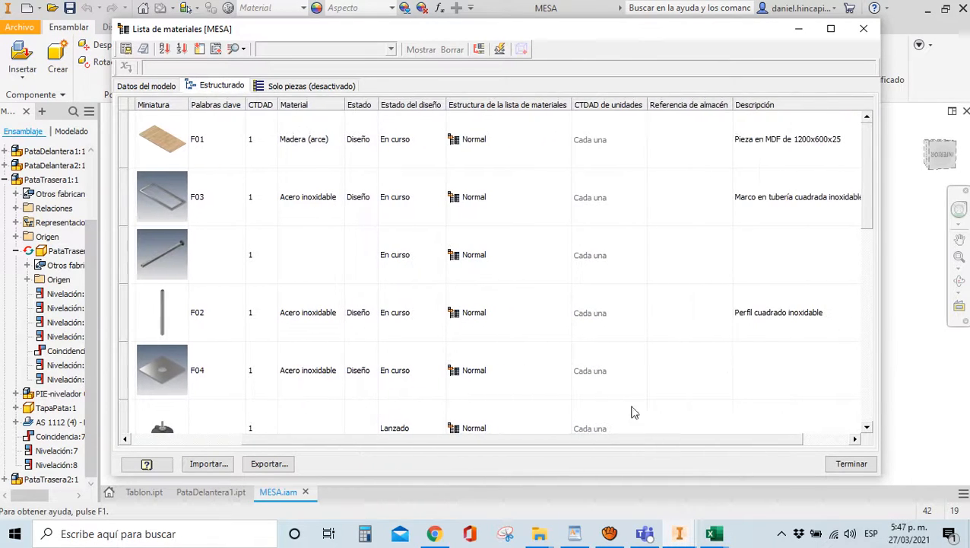
drag(770, 108, 289, 106)
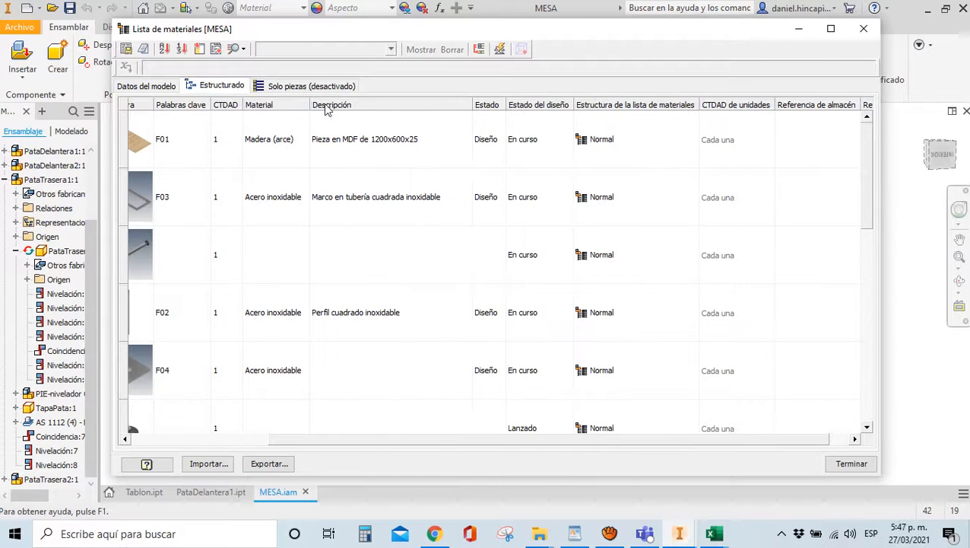
drag(390, 109, 279, 113)
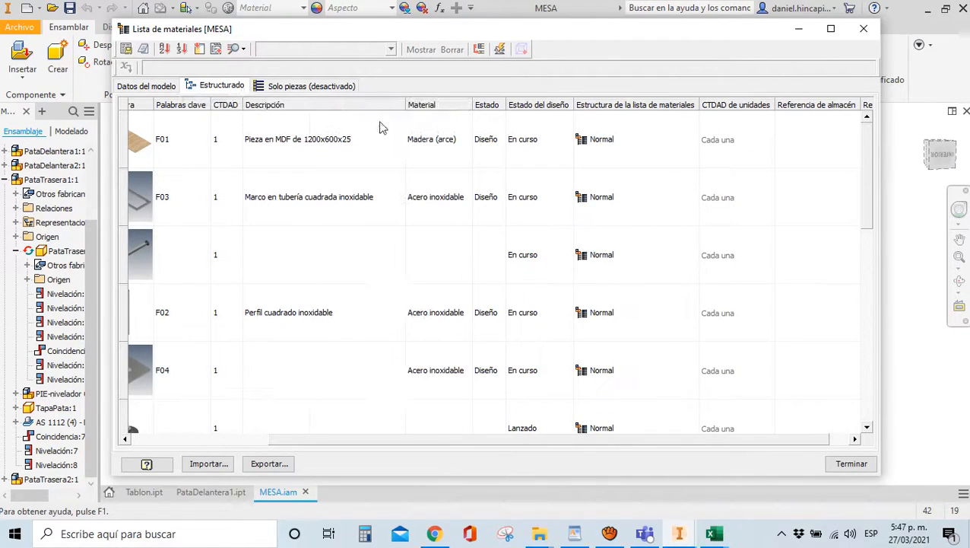
Glance at the open Excel windows, then return to review the MESA bill of materials
click(713, 533)
mouse_move(771, 477)
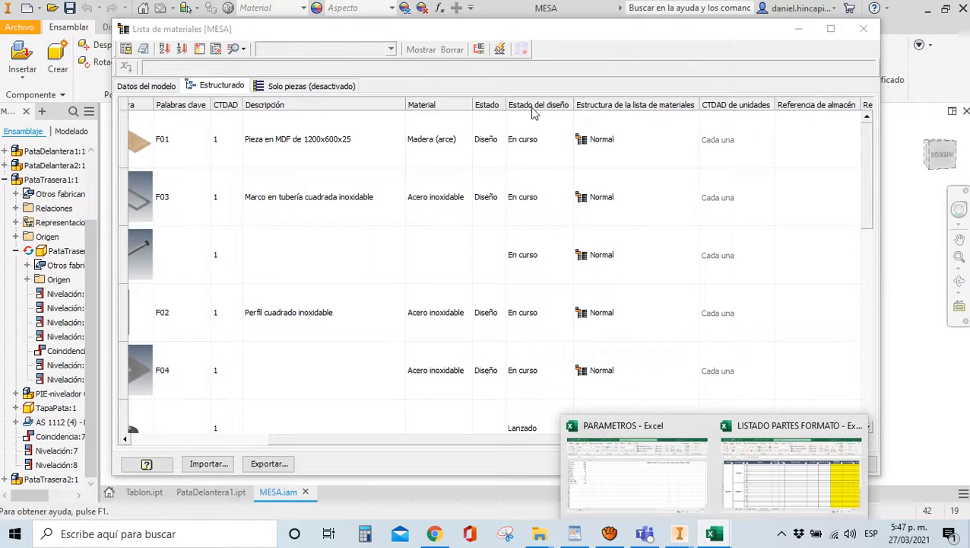
click(677, 157)
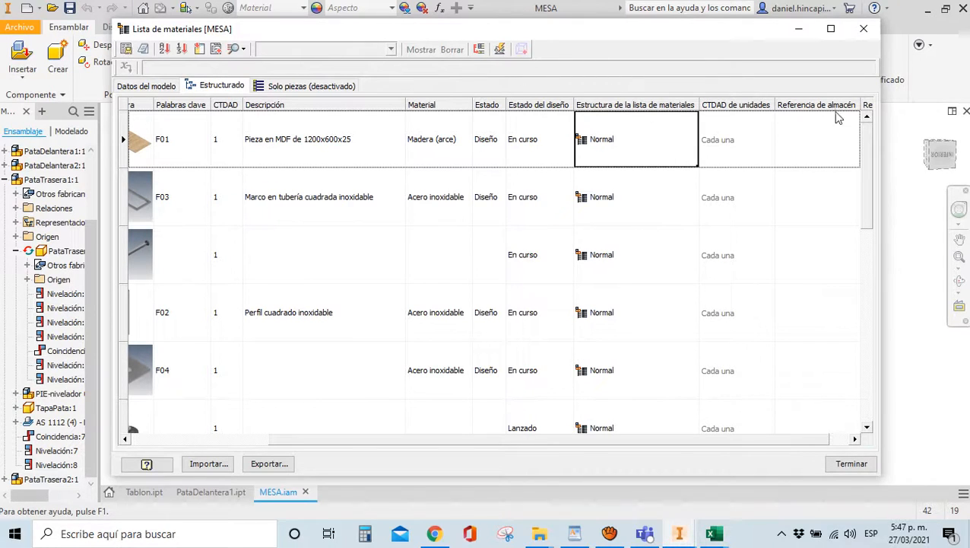
drag(725, 440, 791, 438)
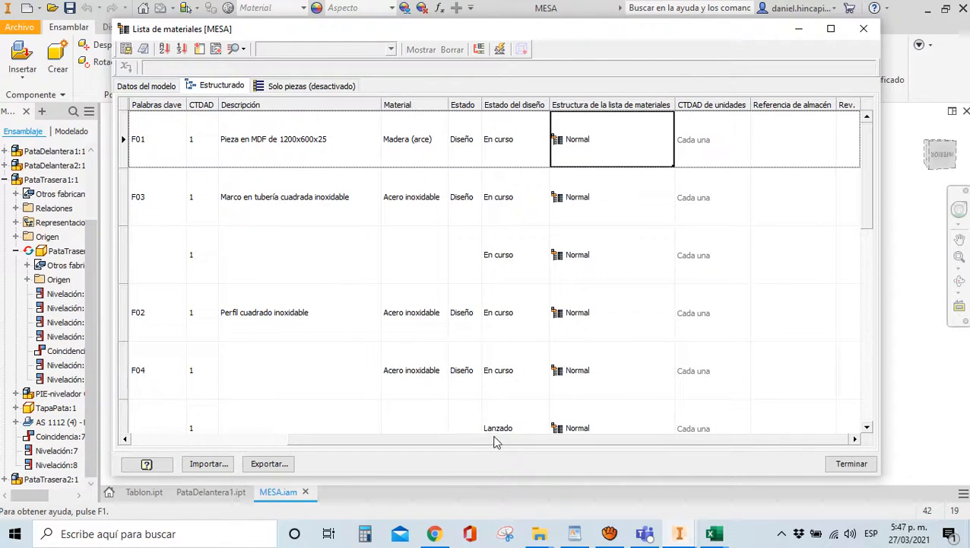
drag(486, 440, 269, 423)
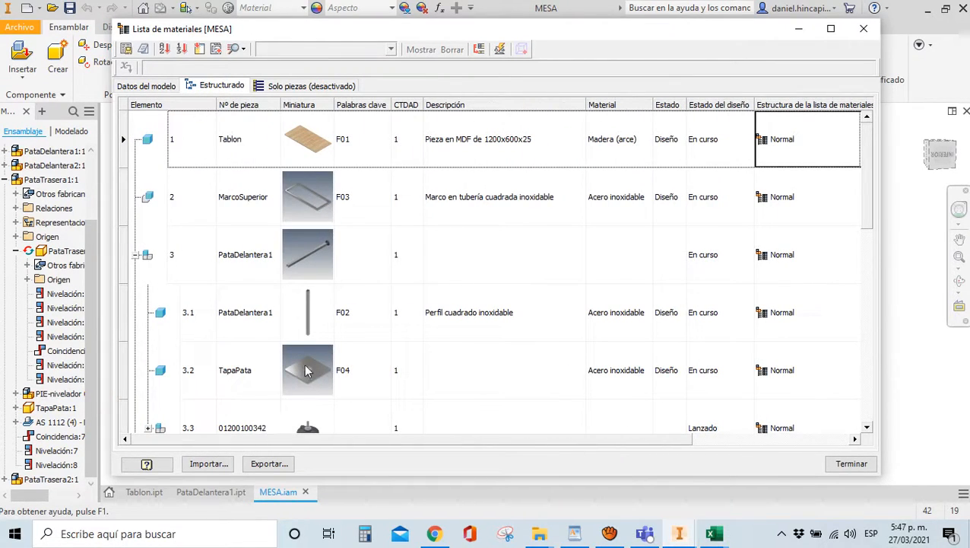
scroll(303, 367, down, 5)
scroll(300, 367, up, 5)
Export the Estructurado view with all levels as BOM.xlsx in EJM CLASE - MESA
click(127, 50)
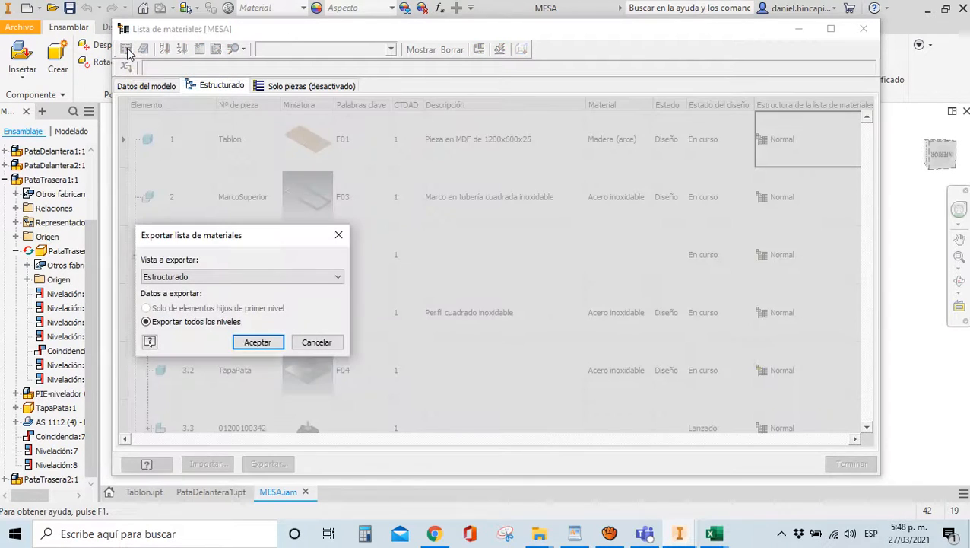
click(238, 279)
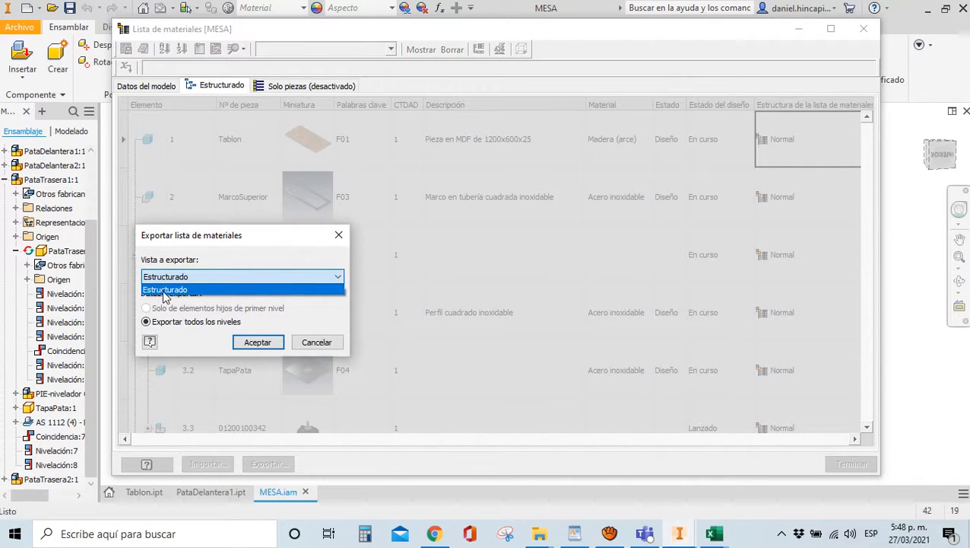
click(165, 292)
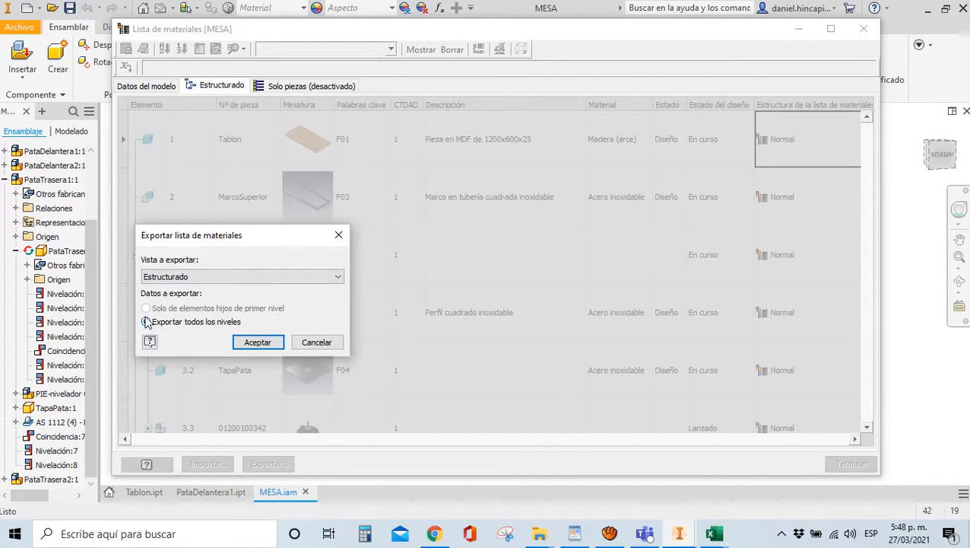
click(257, 343)
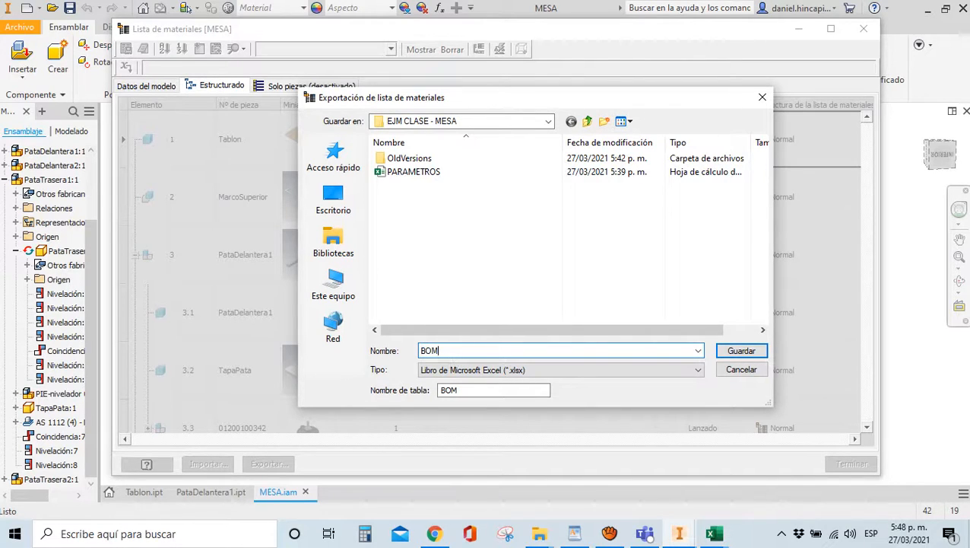
click(735, 353)
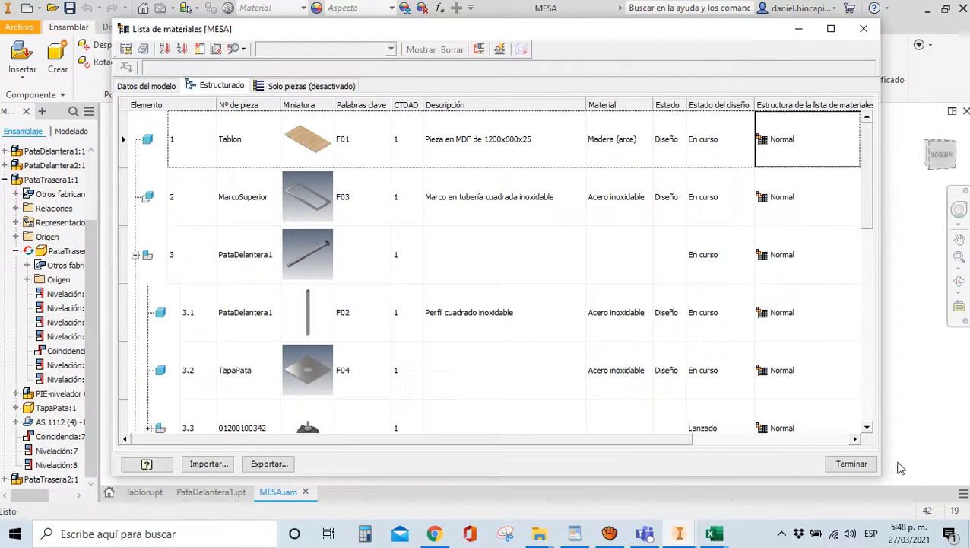
Open the exported BOM workbook from the EJM CLASE - MESA folder in Excel
key(super+d)
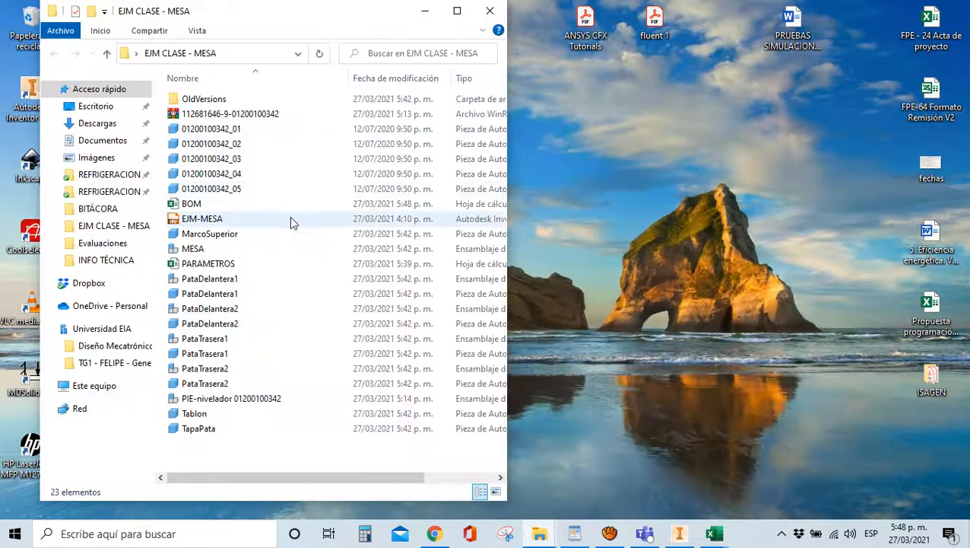
click(186, 204)
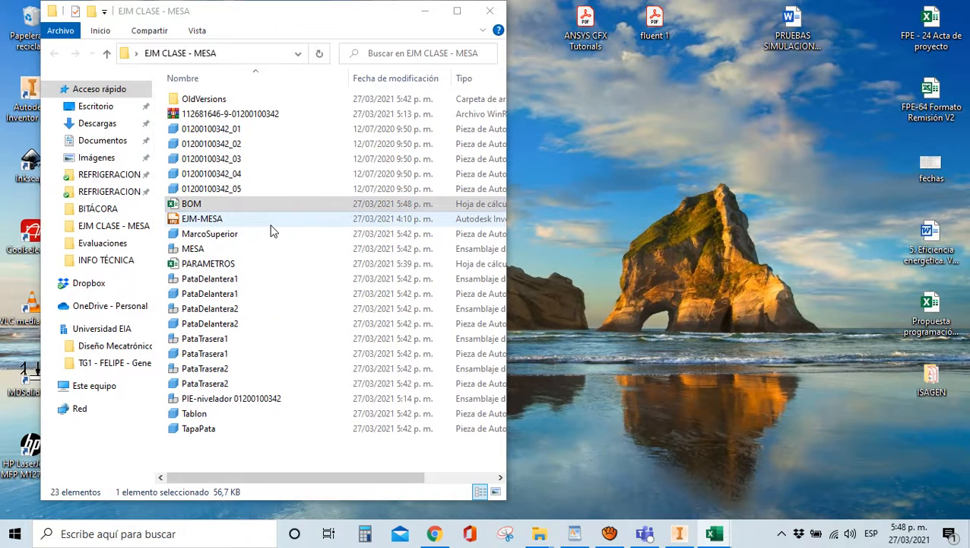
key(Return)
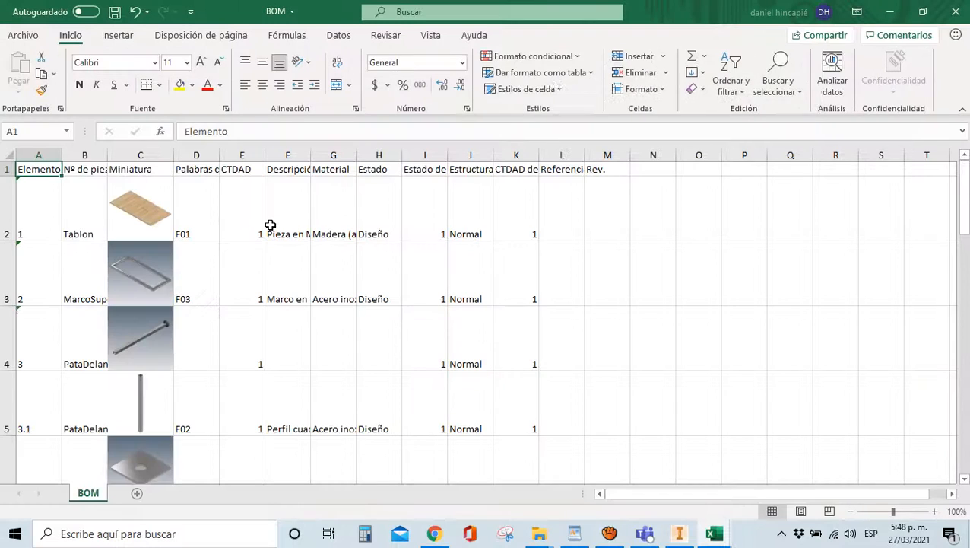
AutoFit columns F, G, H, J and I to their contents and headers
double_click(310, 155)
double_click(512, 155)
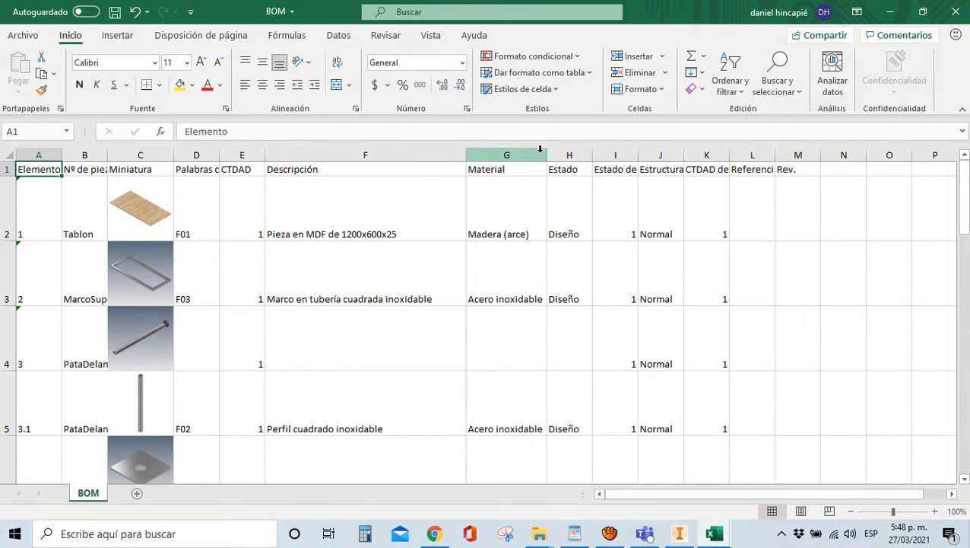
double_click(594, 155)
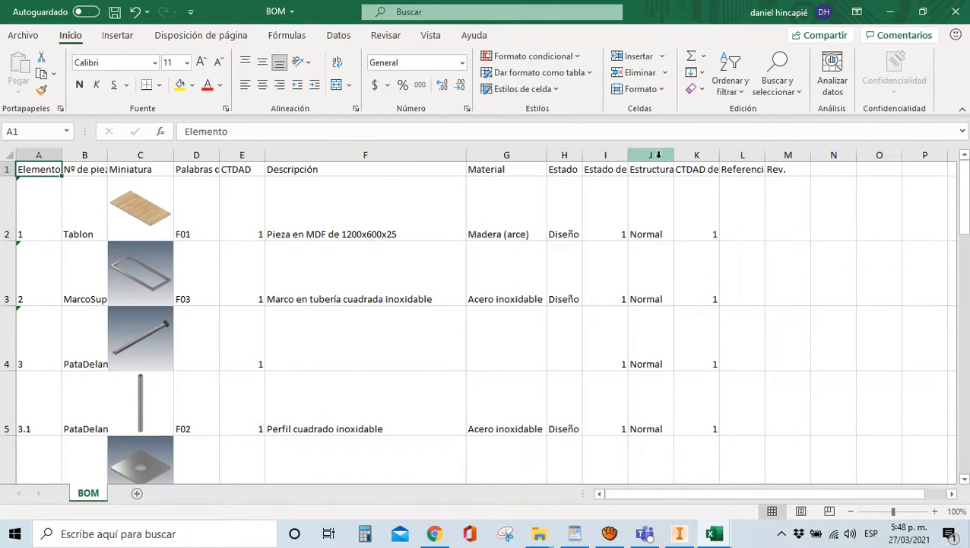
double_click(673, 154)
click(620, 155)
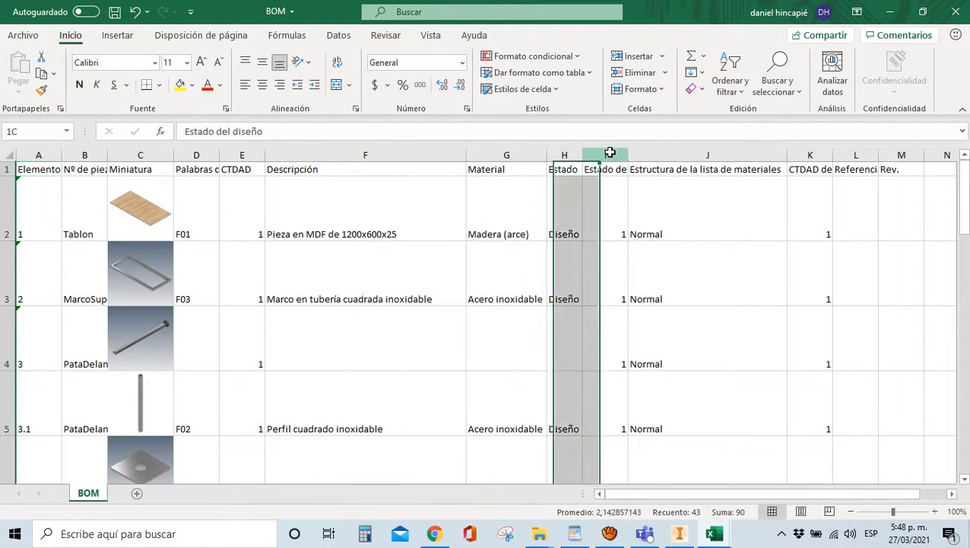
click(608, 181)
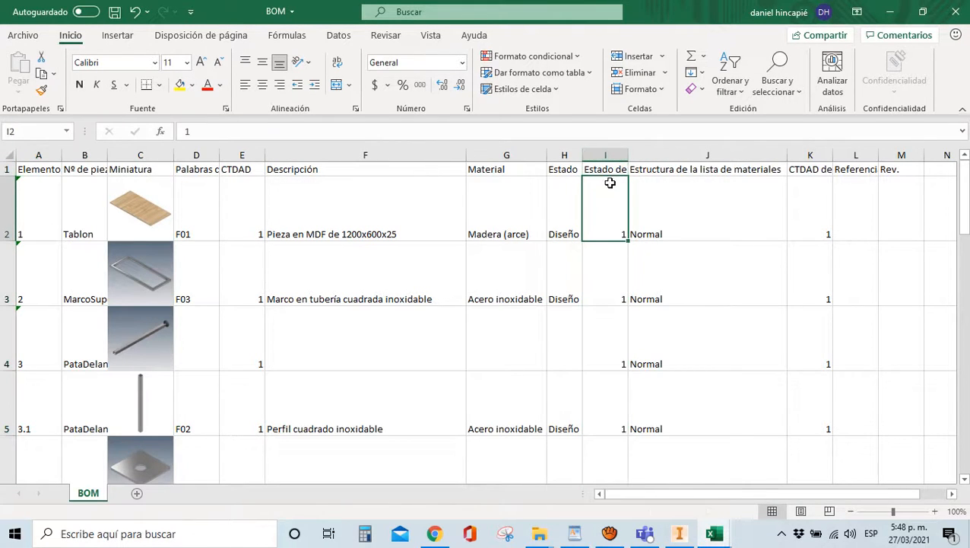
click(616, 171)
double_click(628, 155)
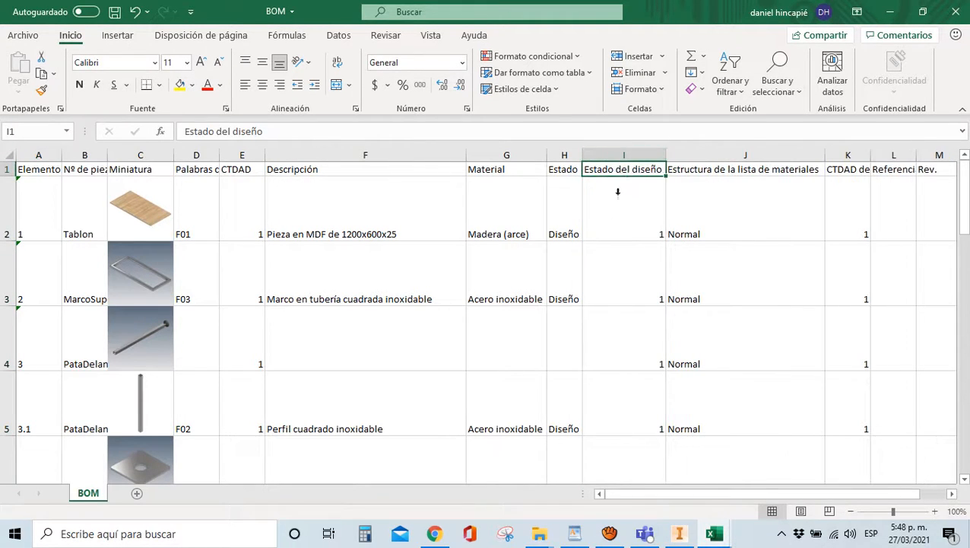
click(620, 193)
Check the Estado del diseño column, then select columns I through M to empty them
ctrl+scroll(526, 203, down, 1)
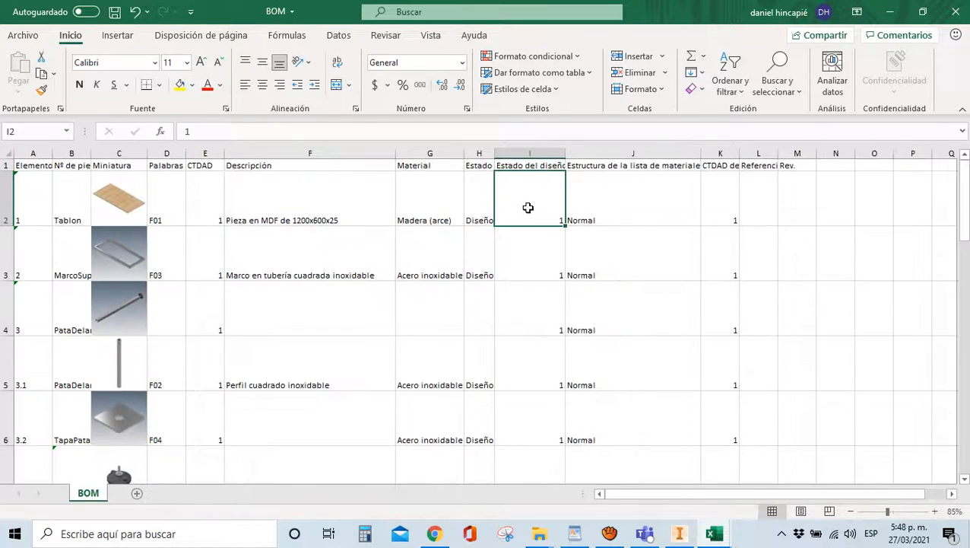
scroll(530, 210, down, 4)
scroll(527, 210, up, 4)
click(532, 155)
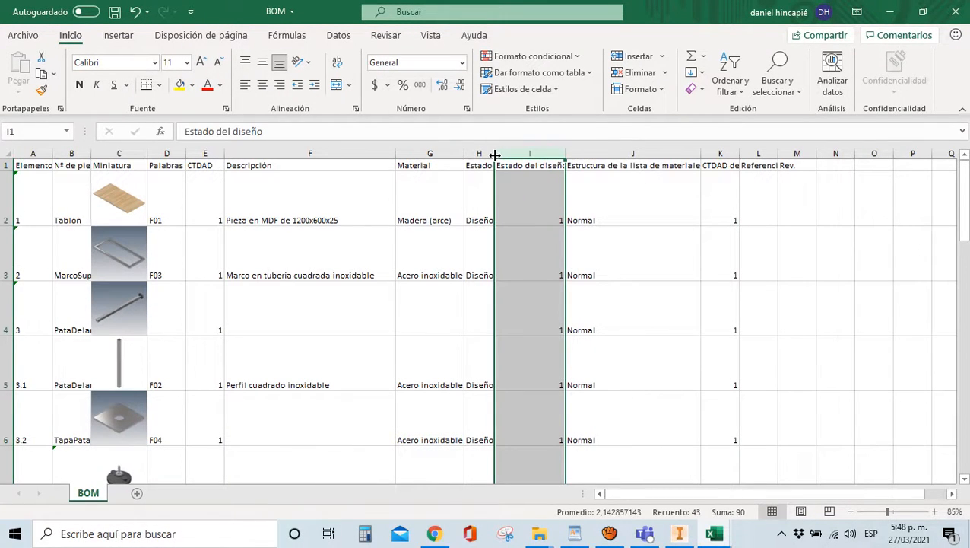
click(724, 175)
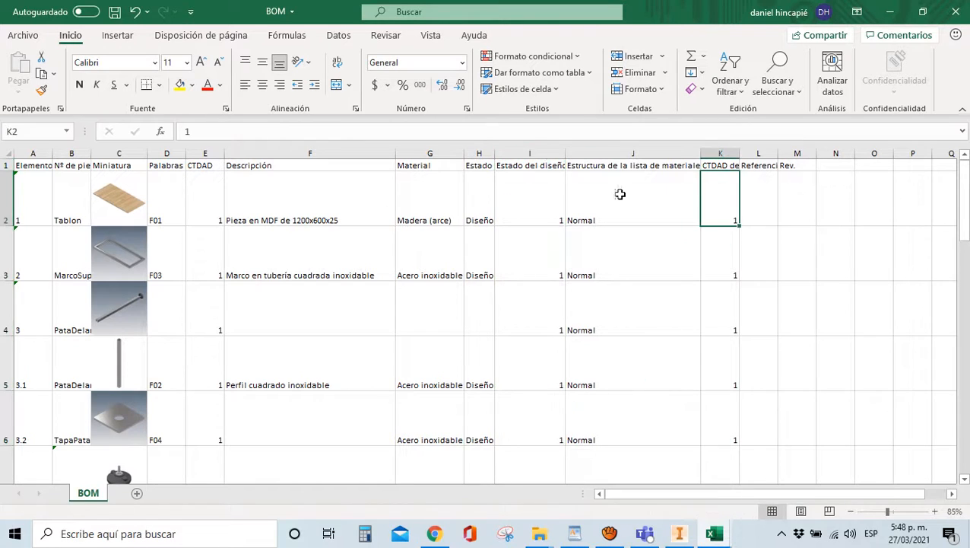
drag(496, 154, 791, 152)
Clear the contents of columns I to M on the BOM sheet
right_click(791, 152)
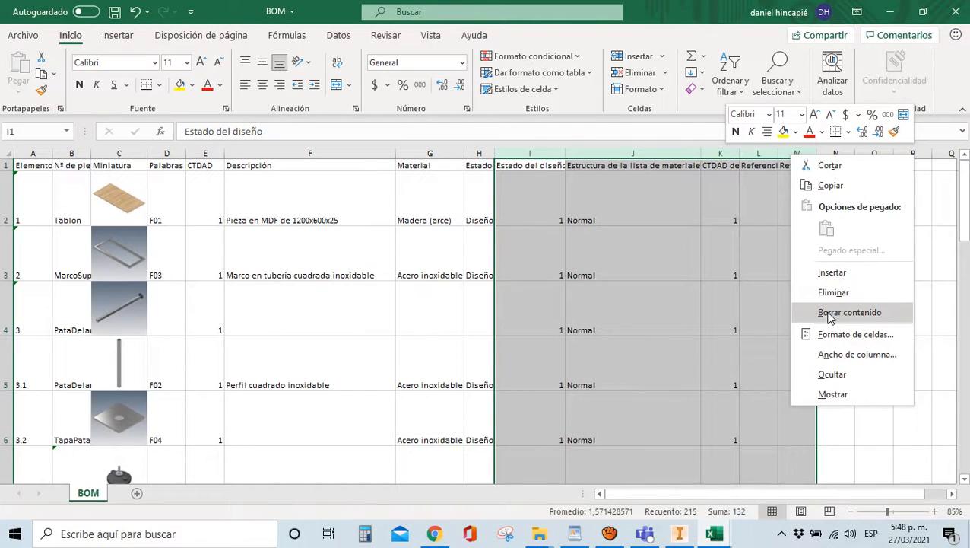
click(829, 313)
click(804, 297)
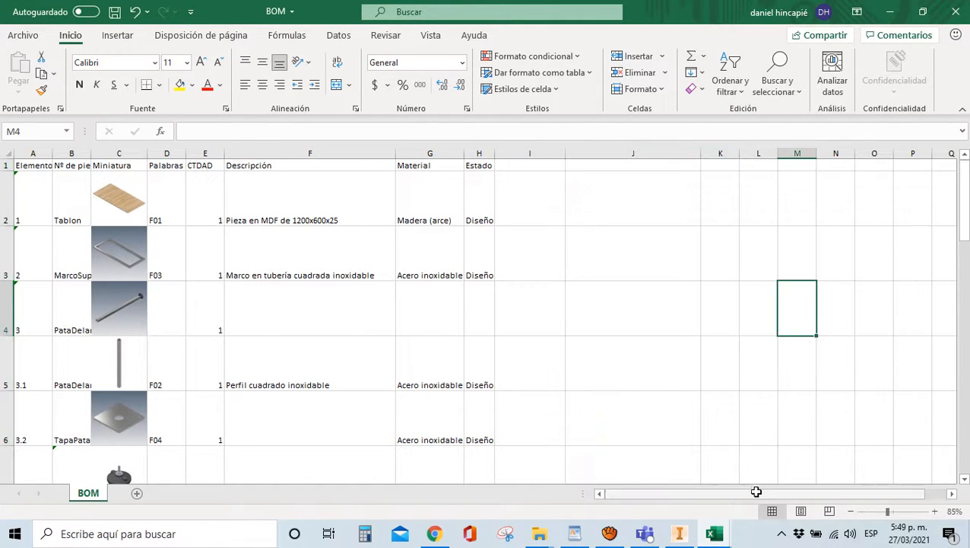
click(40, 175)
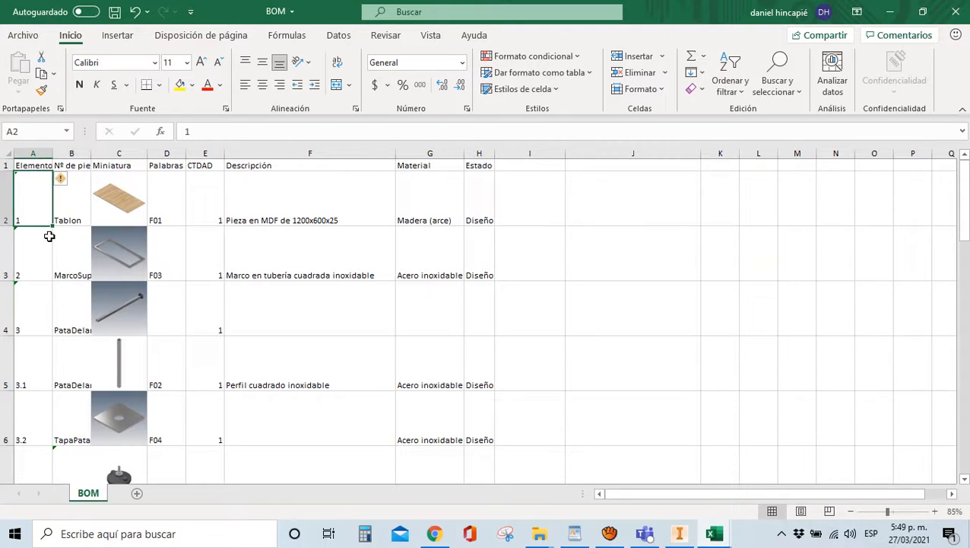
click(40, 251)
click(73, 266)
click(67, 185)
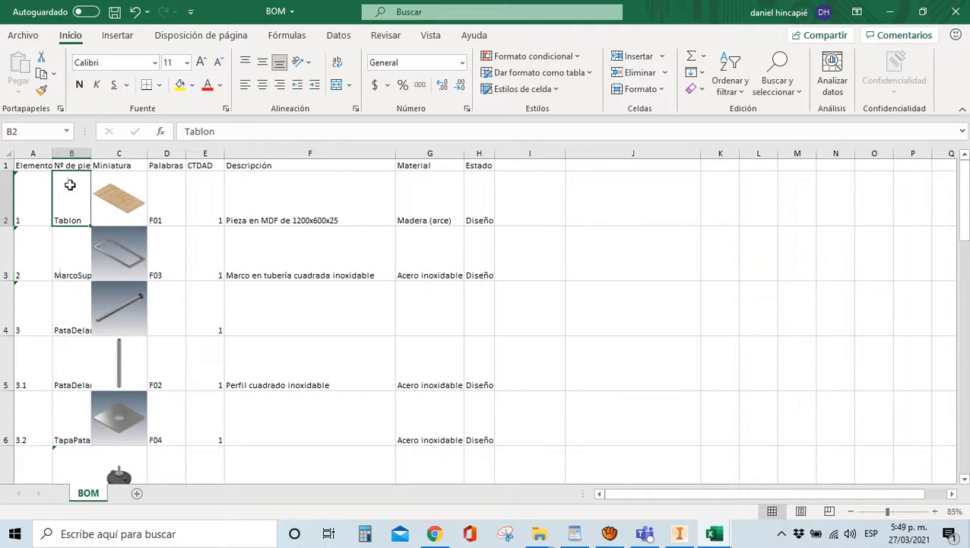
Autofit column B to the full part names and widen the thumbnail column C
double_click(93, 149)
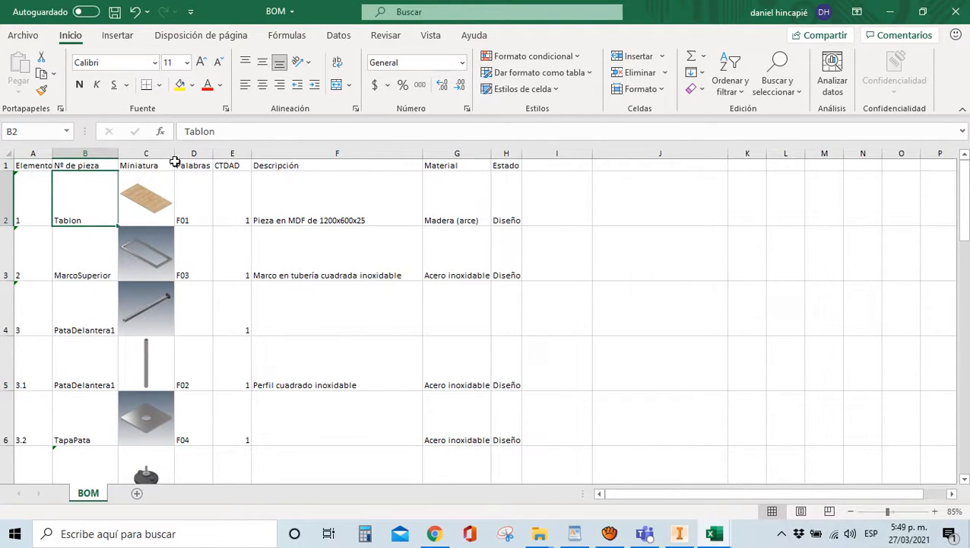
drag(173, 150, 186, 150)
click(238, 283)
click(207, 219)
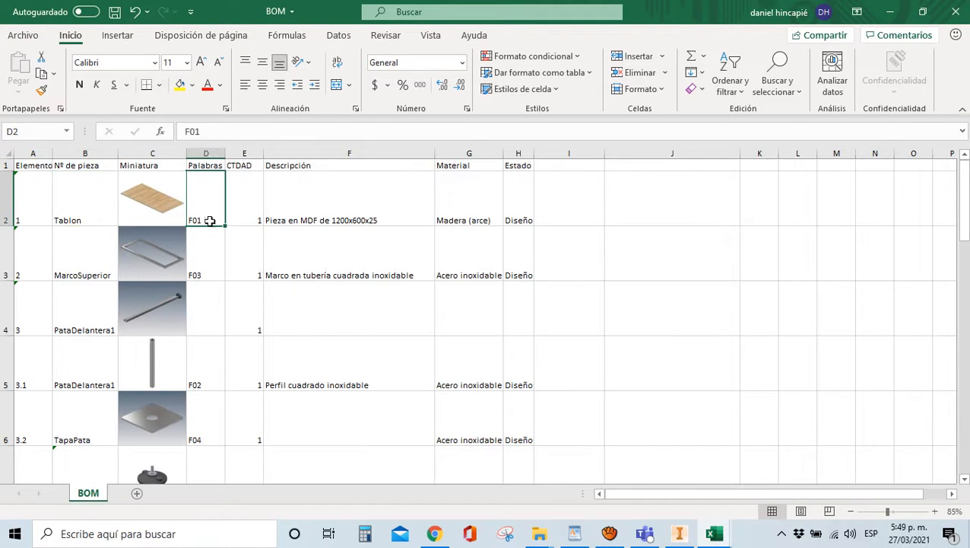
Rename header D1 from Palabras clave to 'Código' and E1 from CTDAD to 'Cant'
click(205, 165)
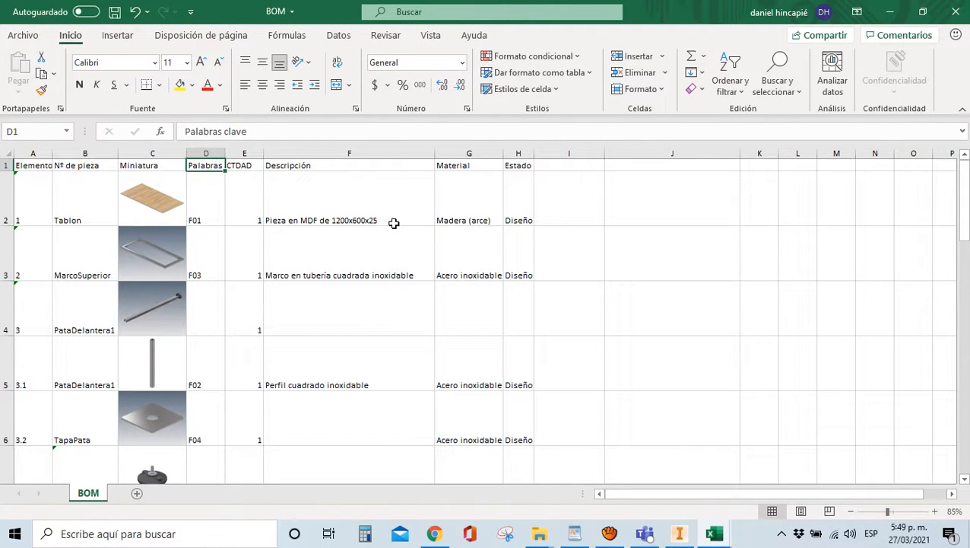
text(Código)
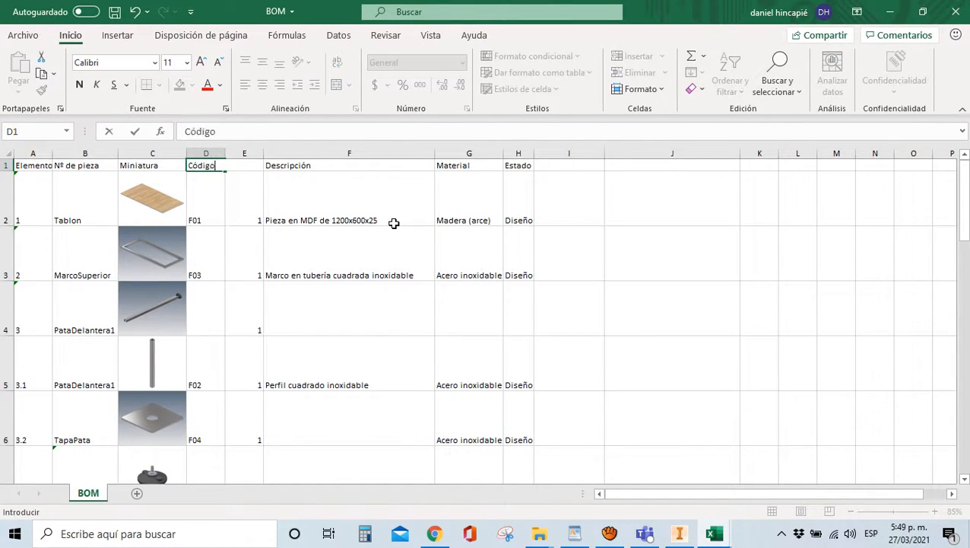
click(352, 295)
click(235, 165)
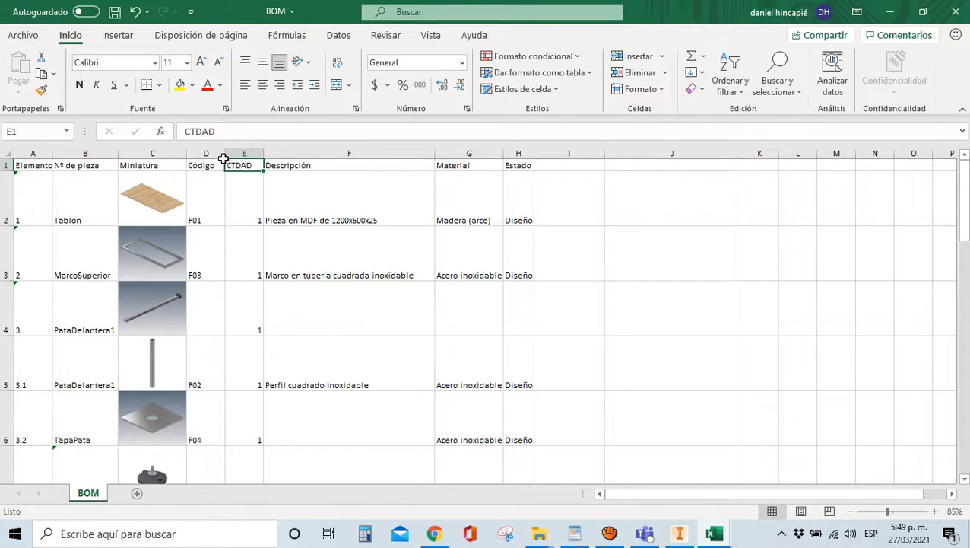
text(Cant)
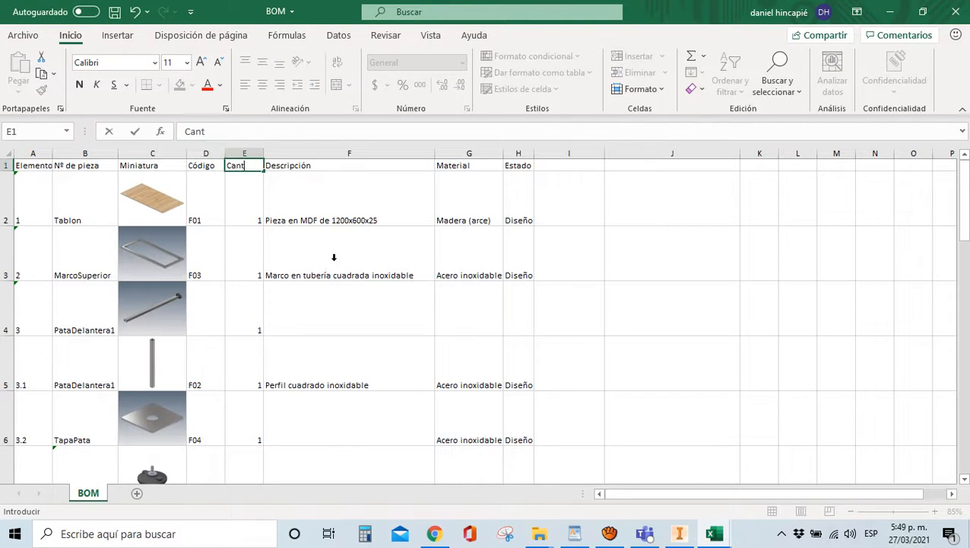
click(333, 254)
click(323, 165)
click(460, 165)
click(519, 164)
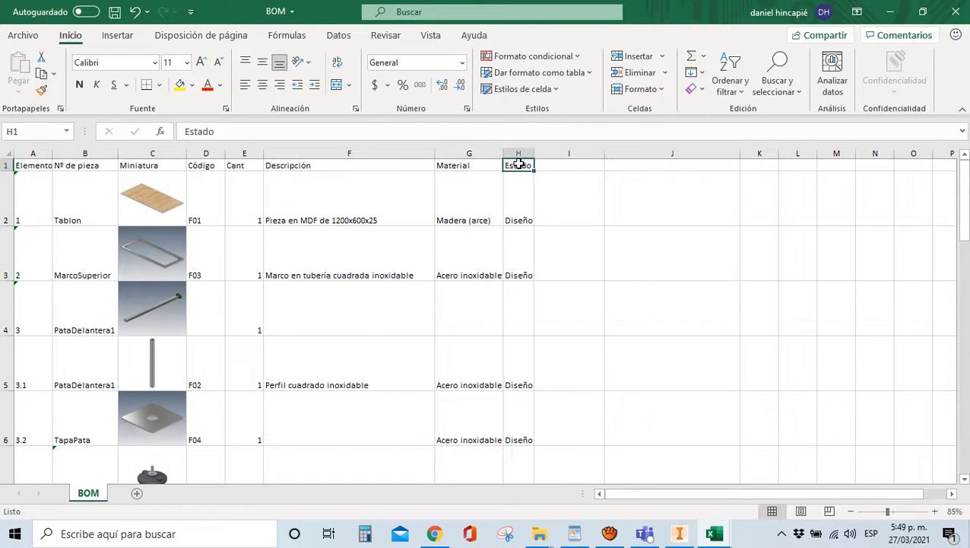
Delete rows 8–12, the first block of (NULL) levelling-foot sub-parts
scroll(467, 301, down, 1)
scroll(294, 343, down, 1)
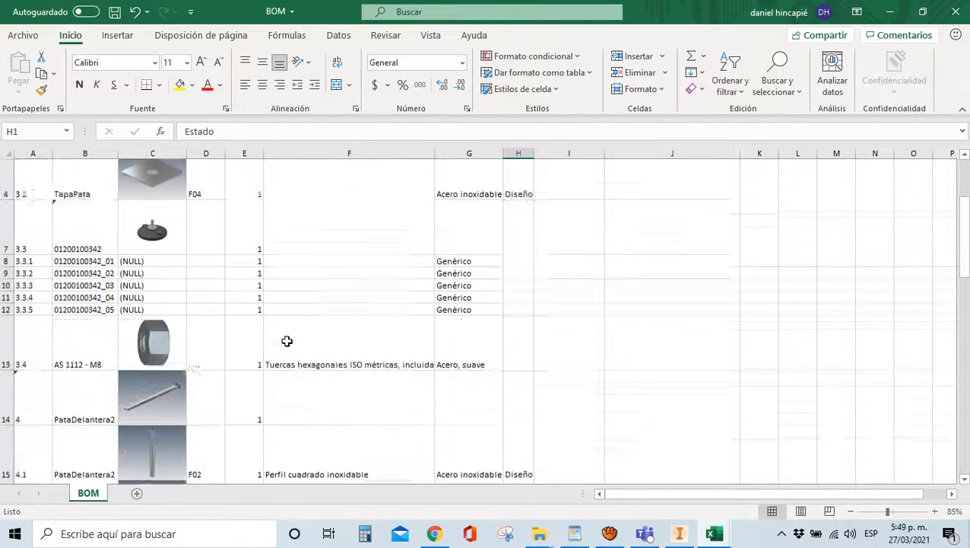
click(125, 270)
click(84, 256)
click(142, 222)
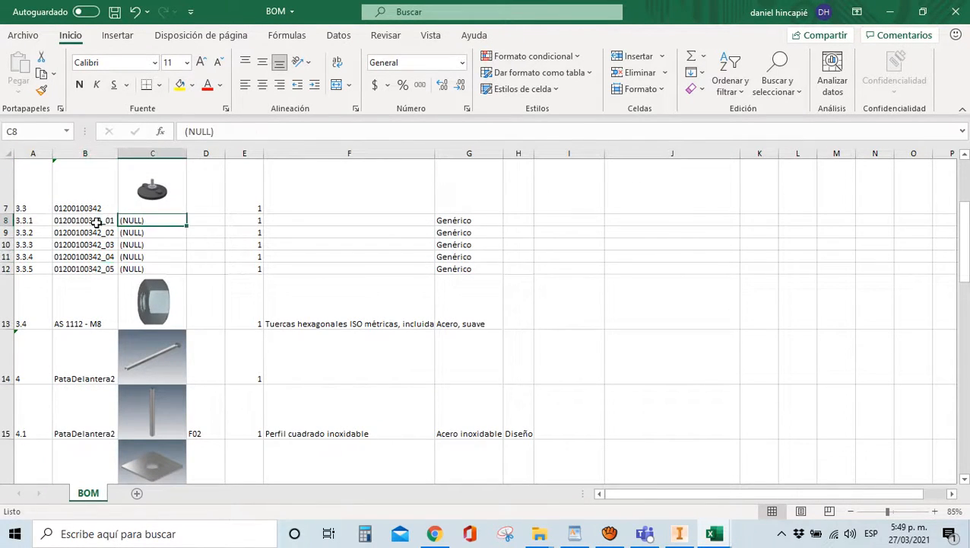
click(79, 220)
click(76, 233)
click(74, 257)
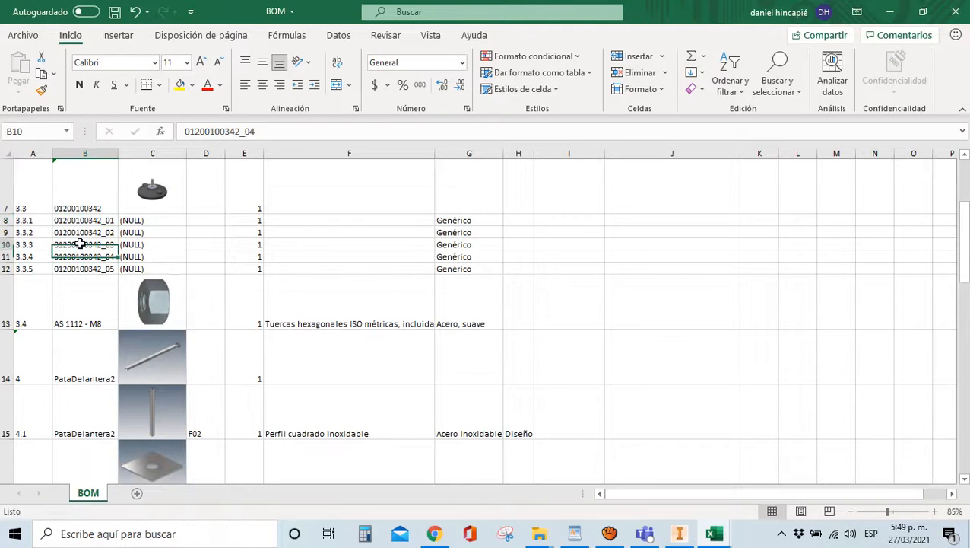
click(79, 244)
scroll(125, 217, up, 1)
click(137, 355)
scroll(137, 355, down, 1)
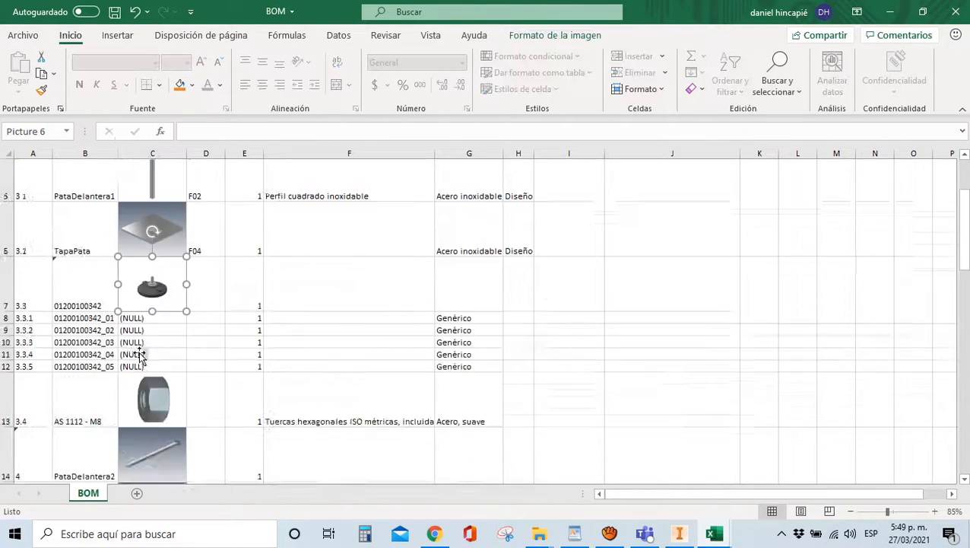
click(81, 232)
drag(5, 220, 3, 267)
right_click(4, 268)
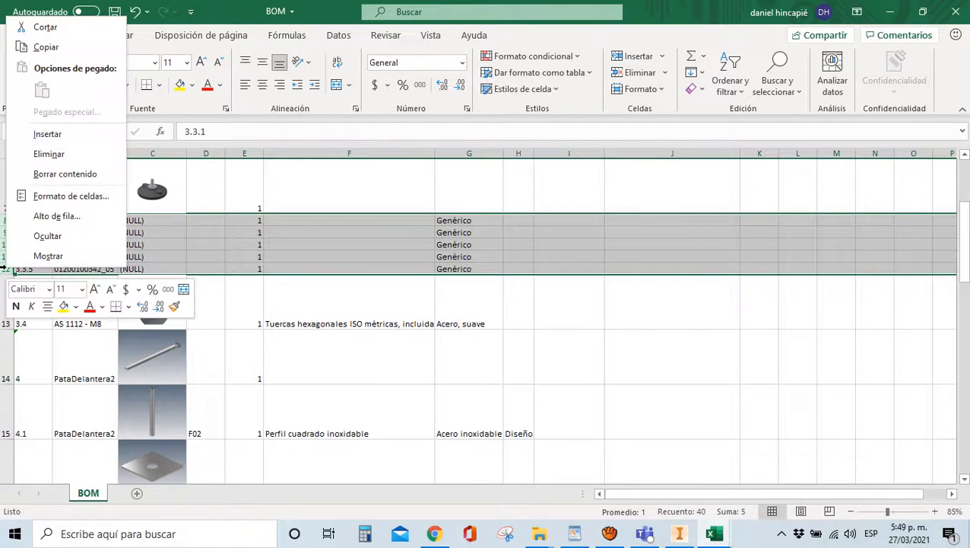
click(34, 155)
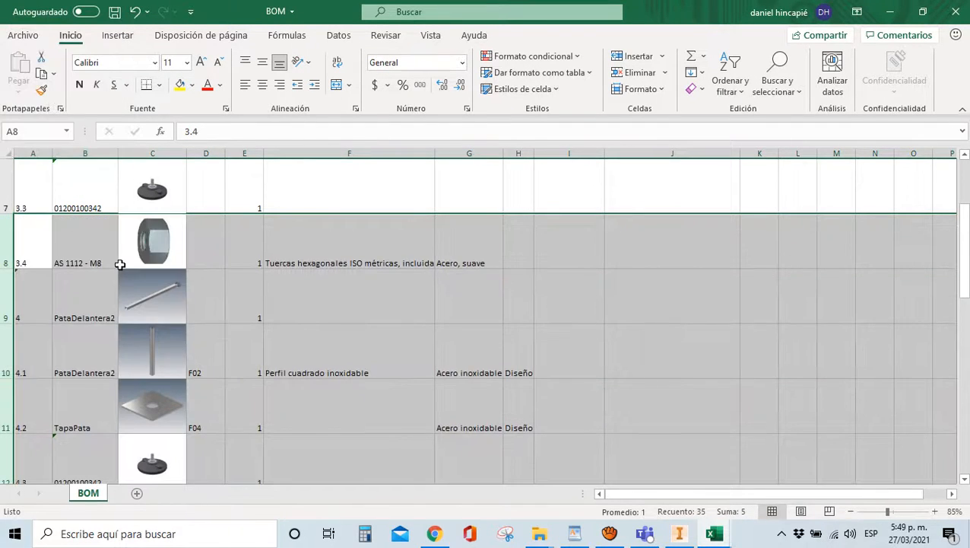
click(242, 255)
Delete the next block of (NULL) sub-part rows 13–17
click(23, 253)
scroll(25, 254, down, 1)
scroll(24, 253, down, 1)
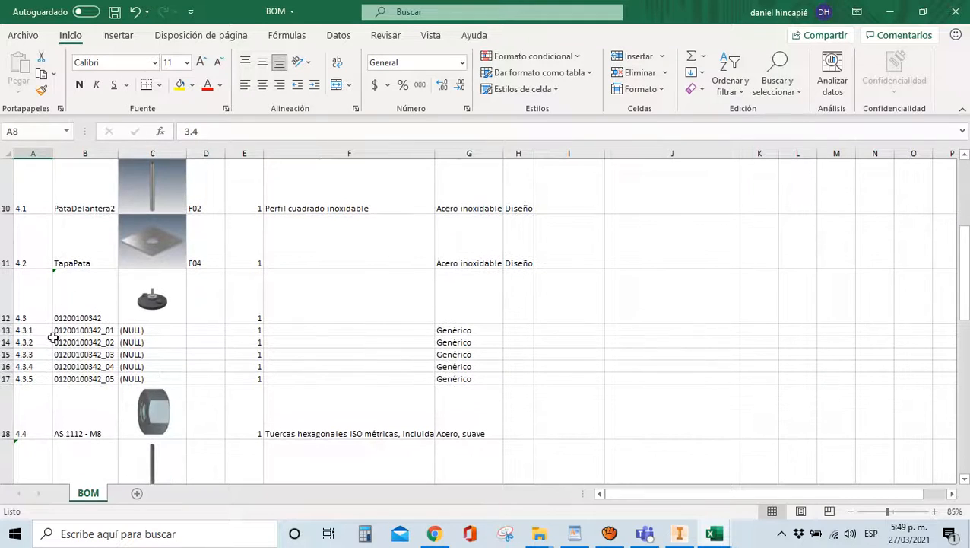
drag(6, 331, 3, 378)
right_click(4, 378)
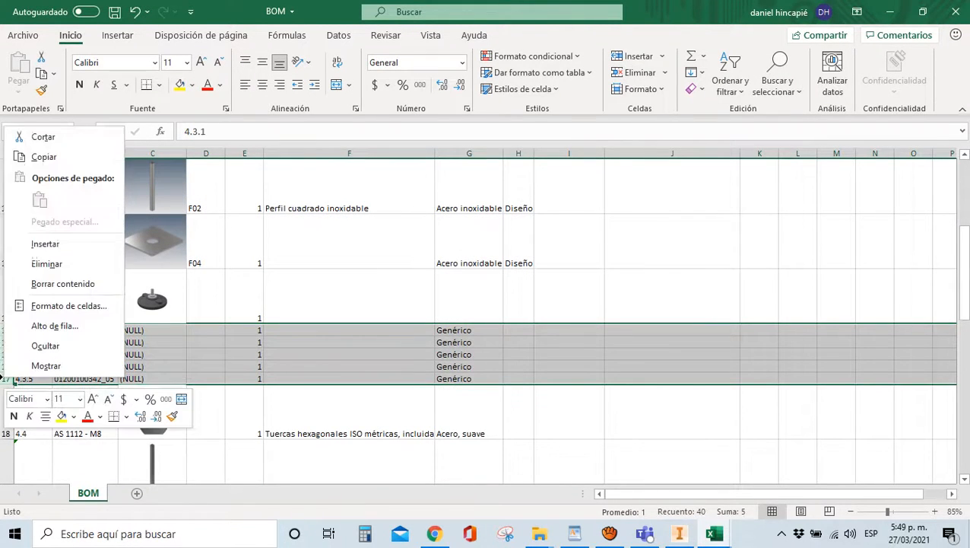
click(32, 263)
Delete (NULL) sub-part rows 17–21
click(135, 298)
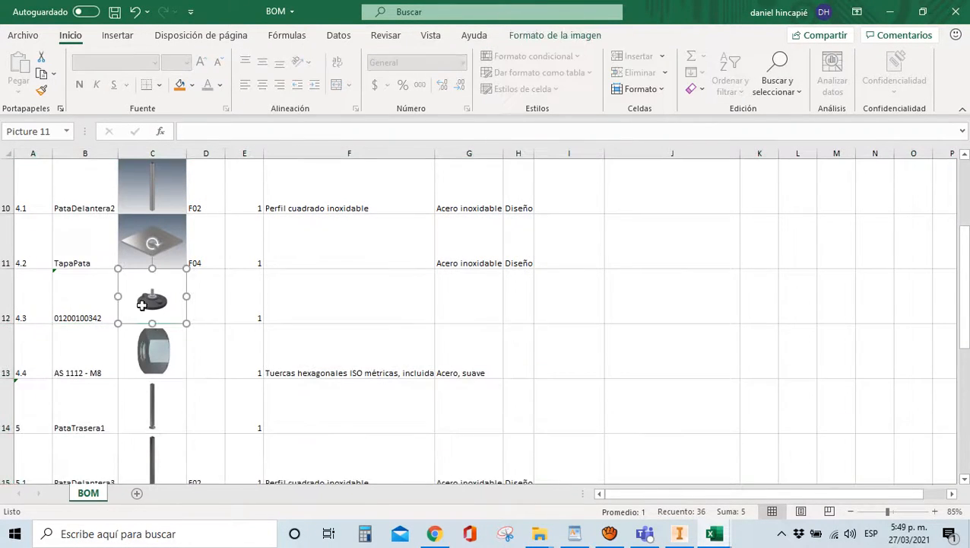
scroll(144, 312, down, 1)
click(76, 369)
scroll(73, 364, down, 1)
click(73, 362)
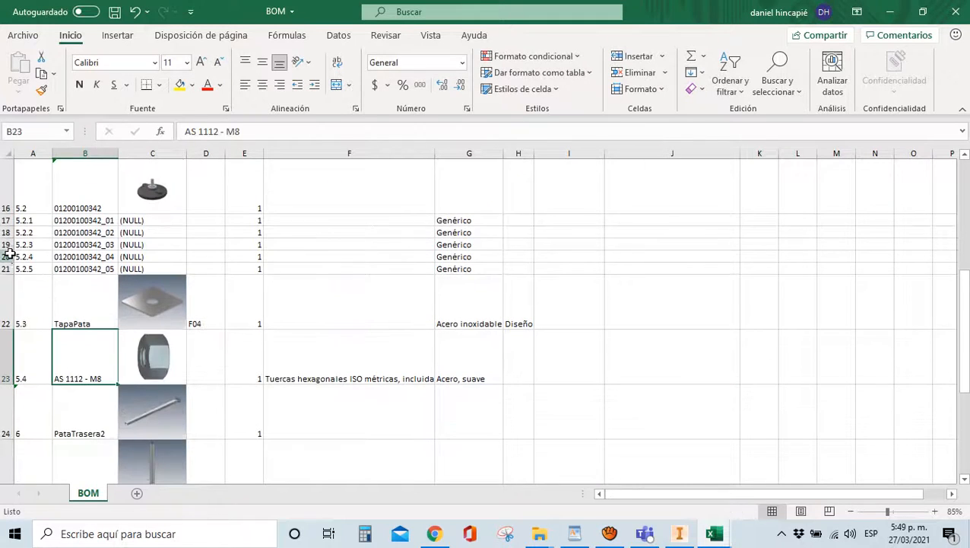
drag(6, 220, 6, 262)
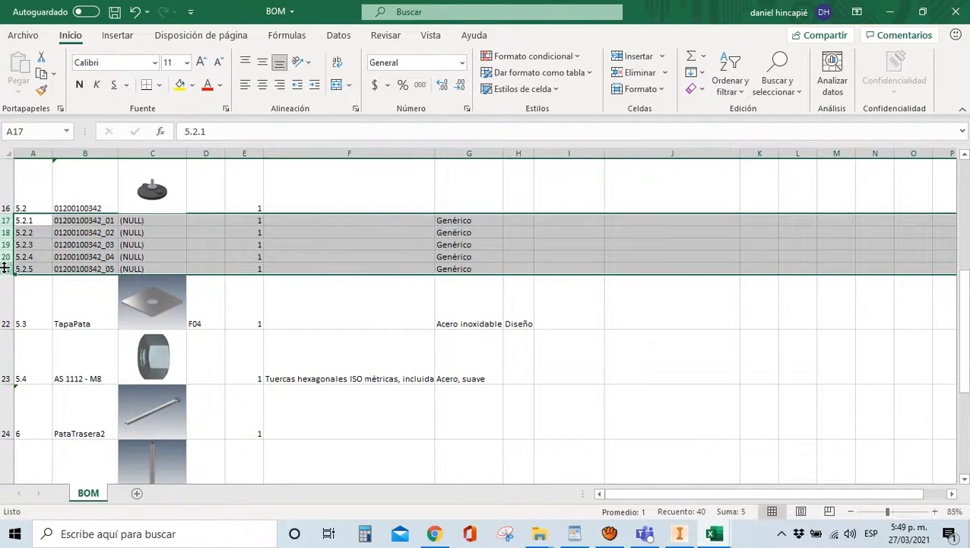
right_click(4, 268)
click(16, 155)
Delete the last (NULL) sub-part rows 22–26 so the list ends at row 23
click(266, 298)
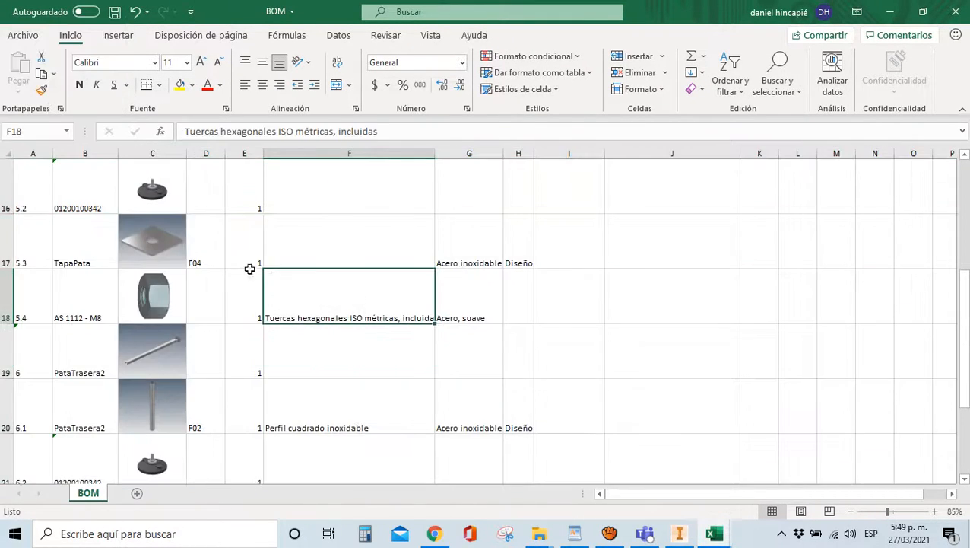
scroll(217, 253, down, 1)
drag(4, 332, 3, 377)
right_click(3, 366)
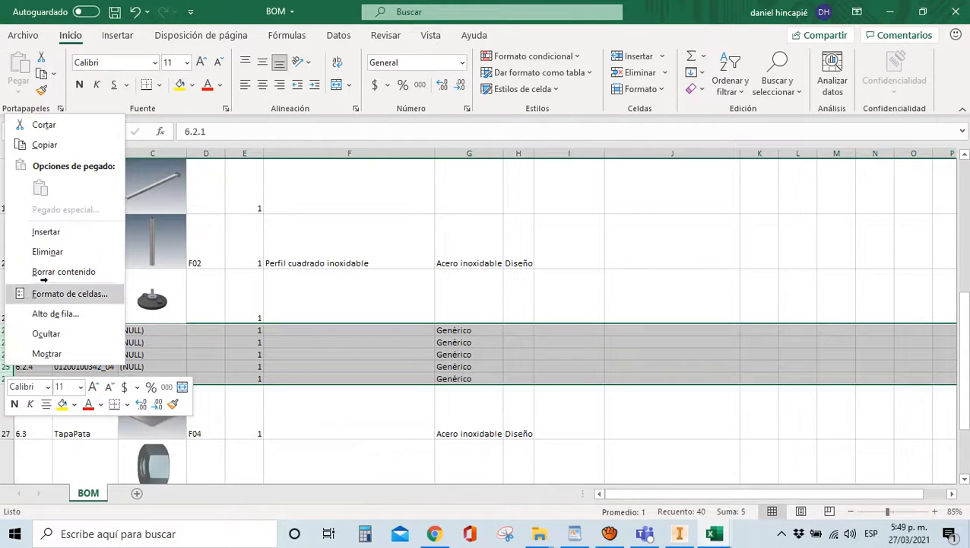
click(59, 254)
click(550, 383)
scroll(228, 327, down, 1)
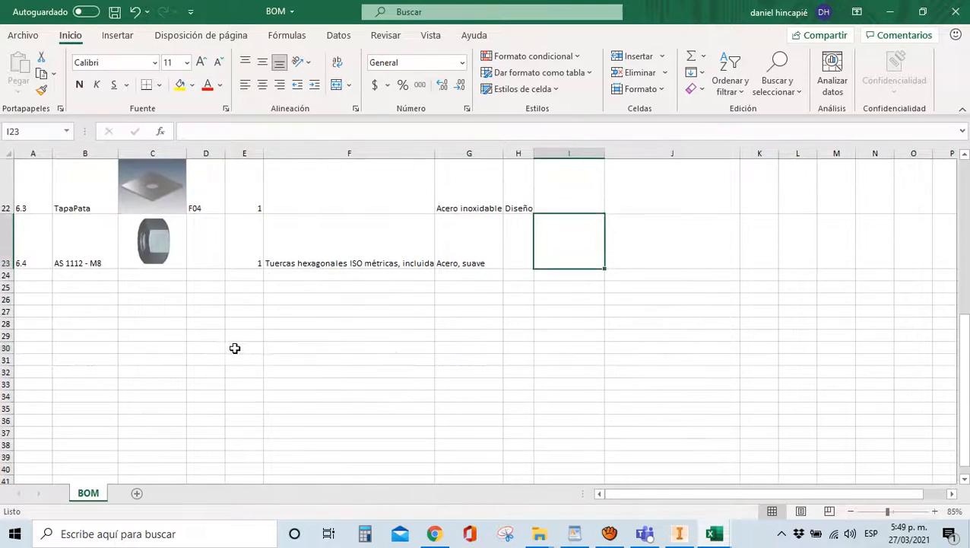
click(235, 348)
scroll(229, 355, up, 1)
scroll(230, 355, up, 7)
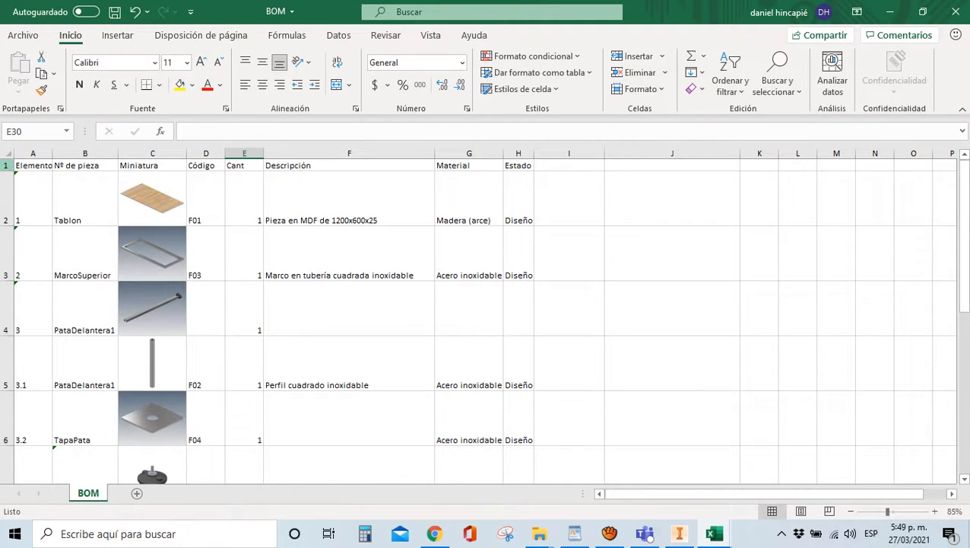
Make header row 1 bold and put borders on all cells of A1:H23
click(6, 165)
click(80, 84)
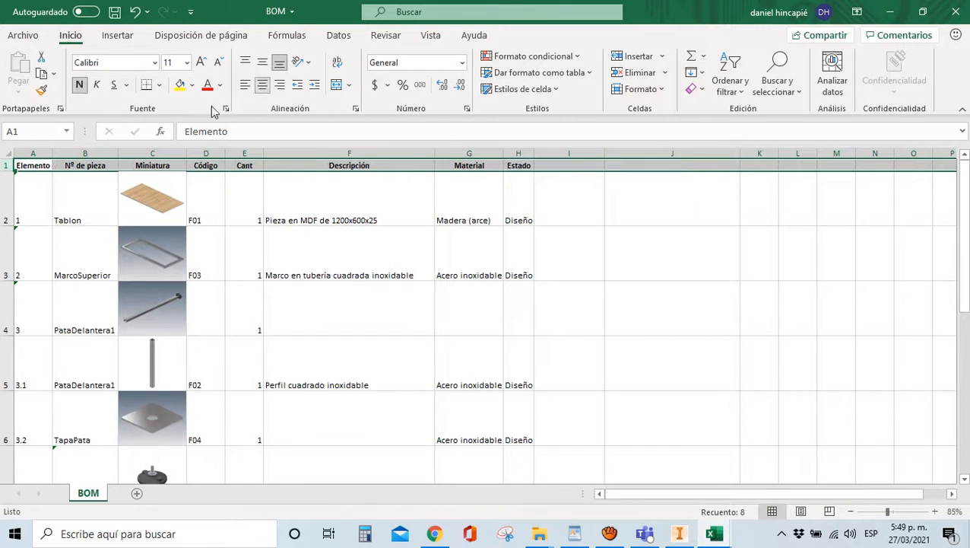
drag(37, 166, 525, 374)
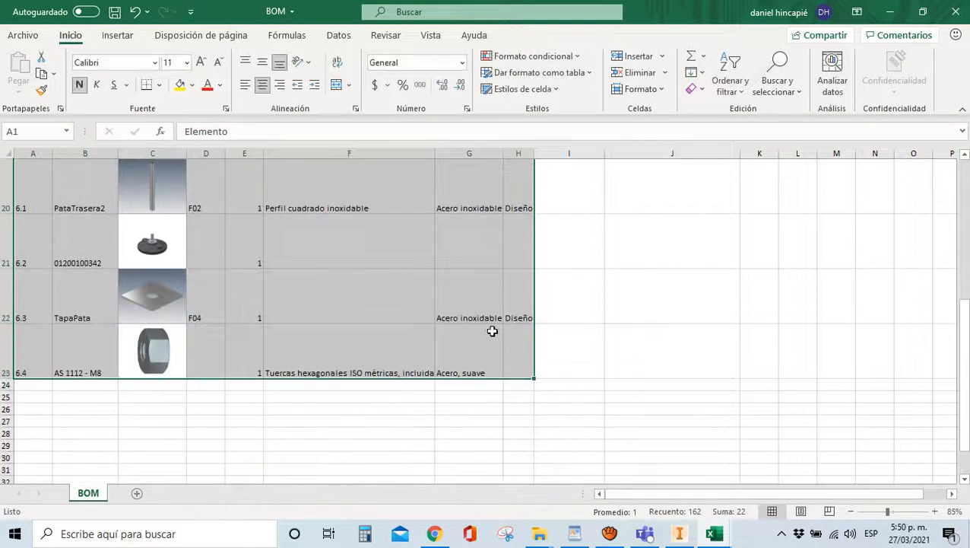
click(159, 84)
click(169, 249)
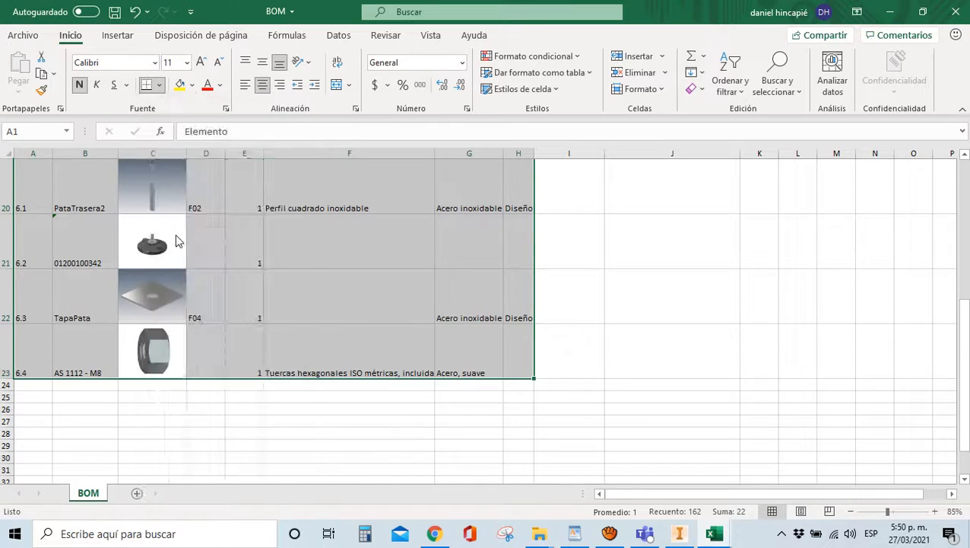
scroll(289, 292, up, 7)
click(288, 292)
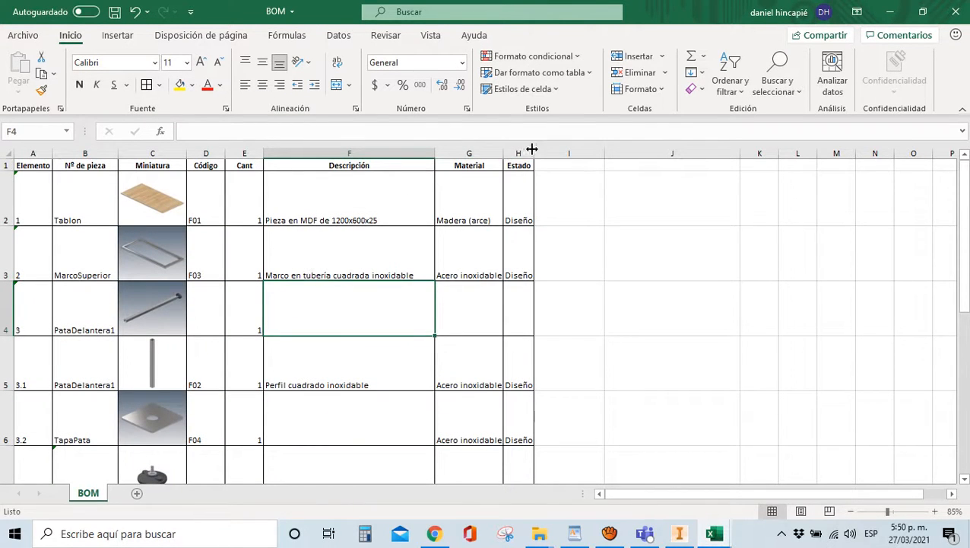
Widen columns G and H, then centre all sheet contents vertically and horizontally
drag(534, 151, 563, 150)
drag(503, 153, 509, 153)
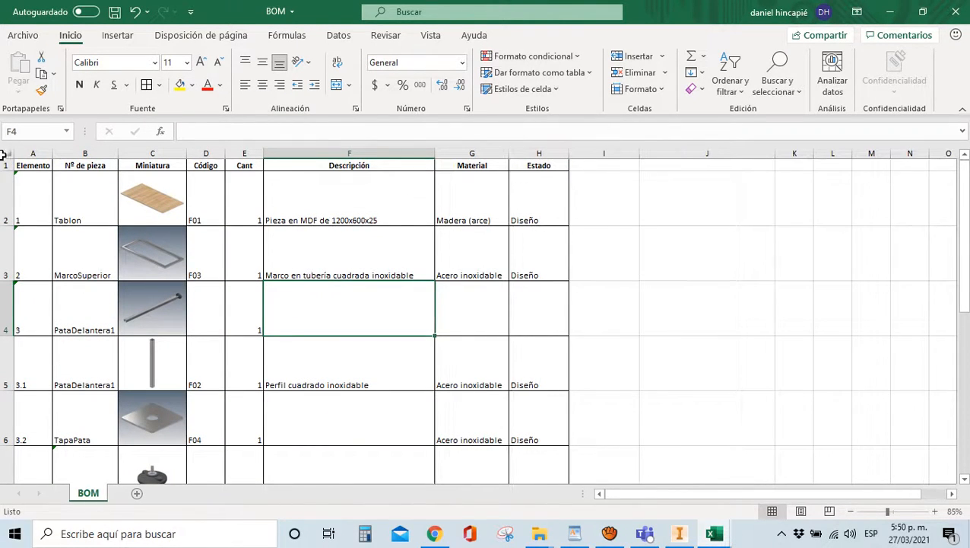
click(6, 153)
click(264, 65)
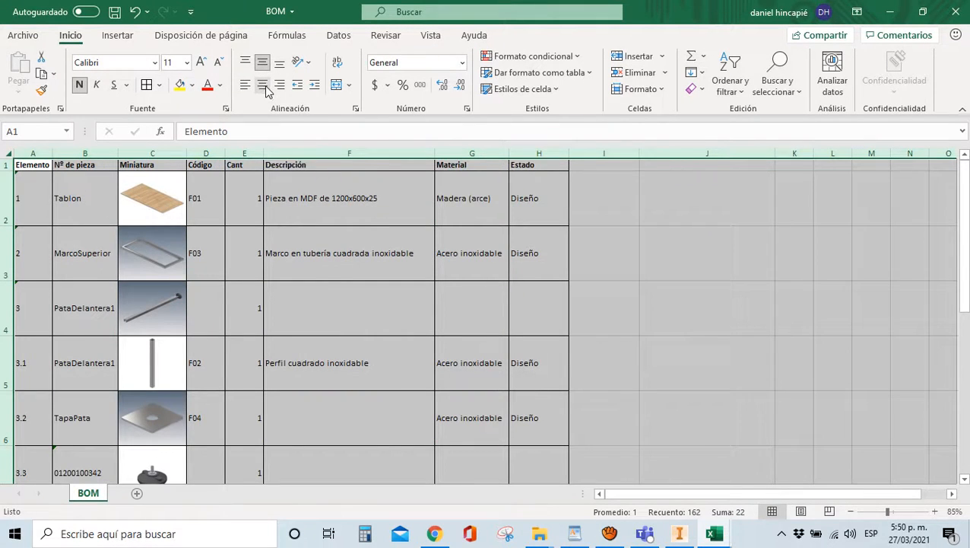
click(262, 85)
click(713, 272)
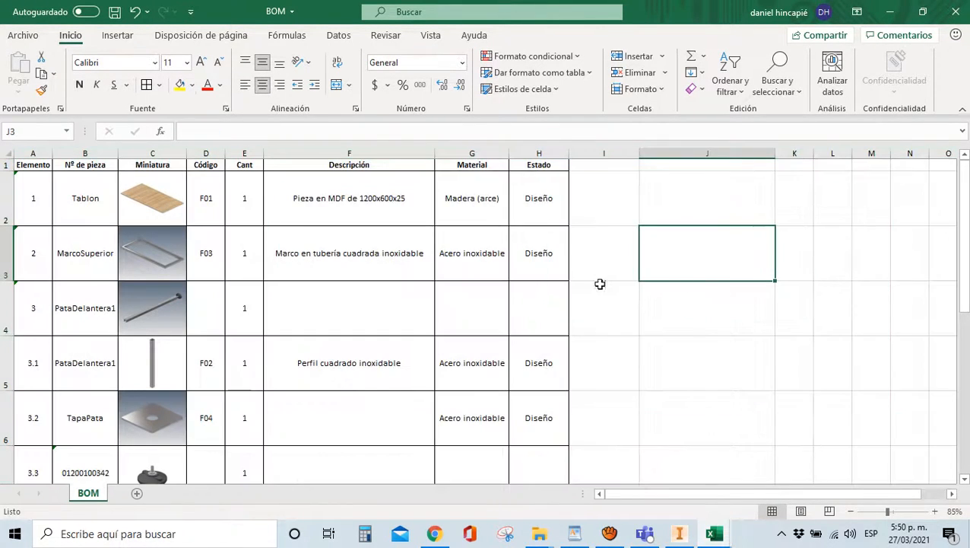
Save the BOM workbook and check the formatted cells
click(114, 12)
click(408, 277)
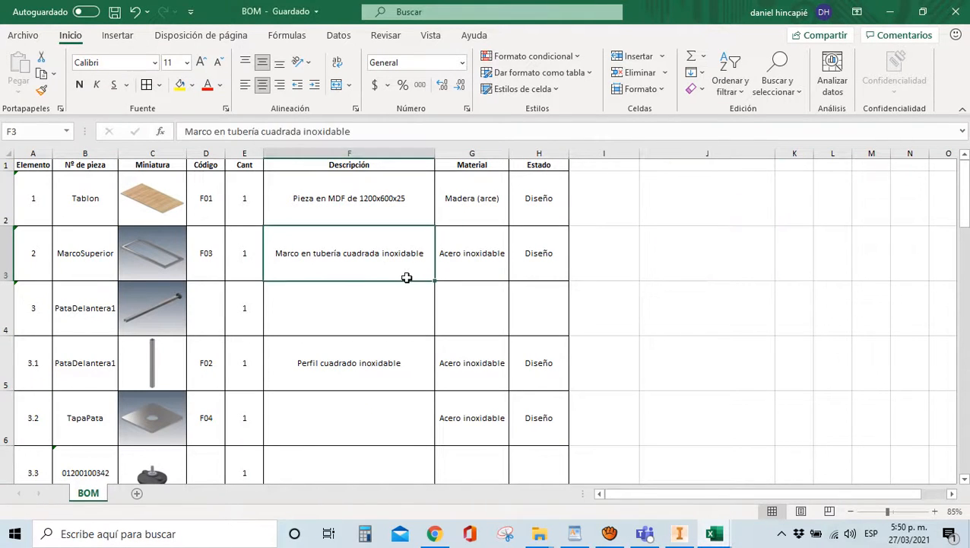
click(287, 308)
scroll(287, 309, down, 1)
scroll(286, 308, up, 1)
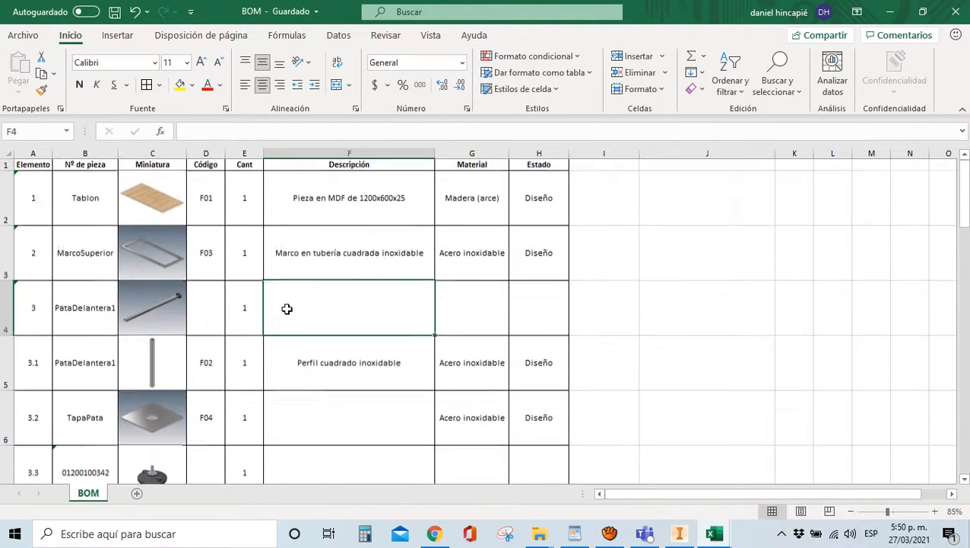
click(205, 306)
click(312, 311)
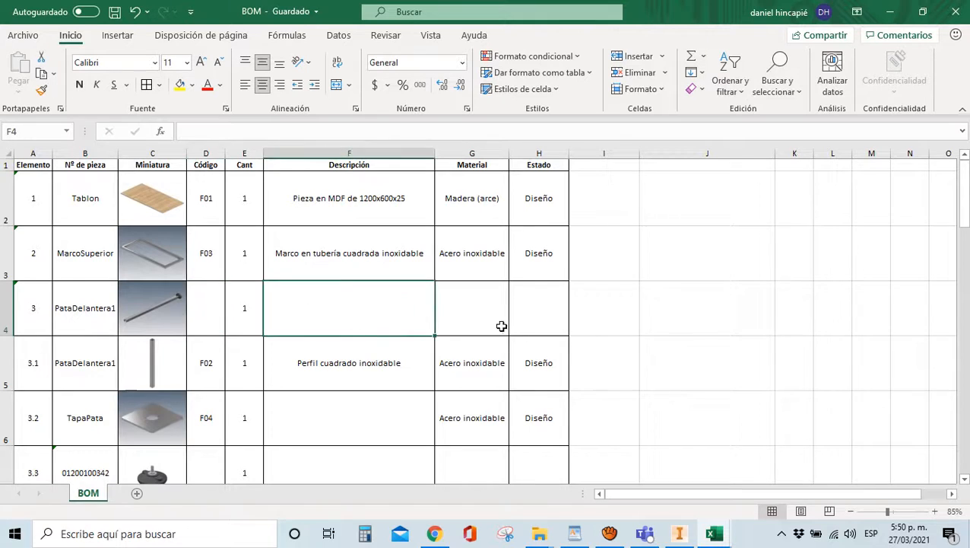
click(460, 317)
click(520, 303)
click(294, 319)
click(220, 298)
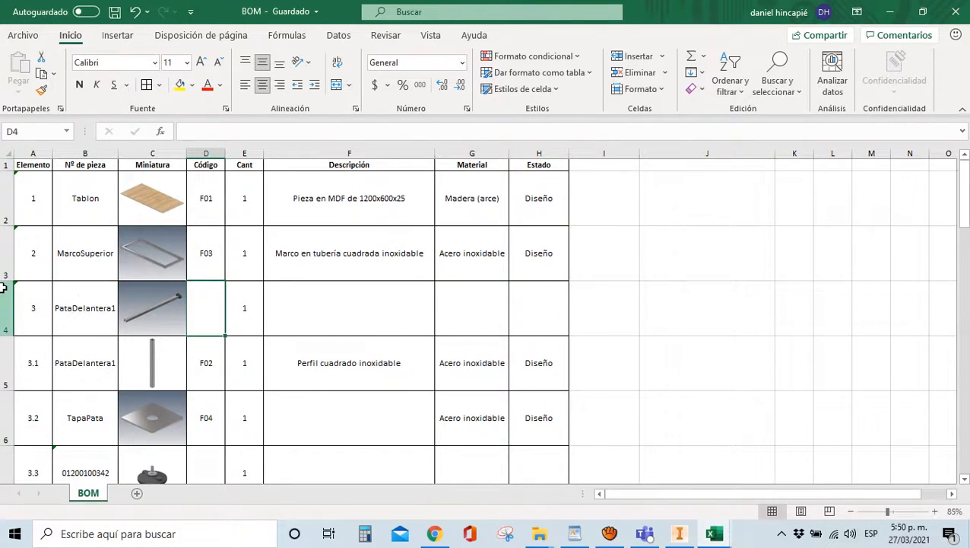
Review the finished BOM table, including item 3's sub-part rows 5–8 and description F3
scroll(118, 354, down, 1)
scroll(38, 268, up, 2)
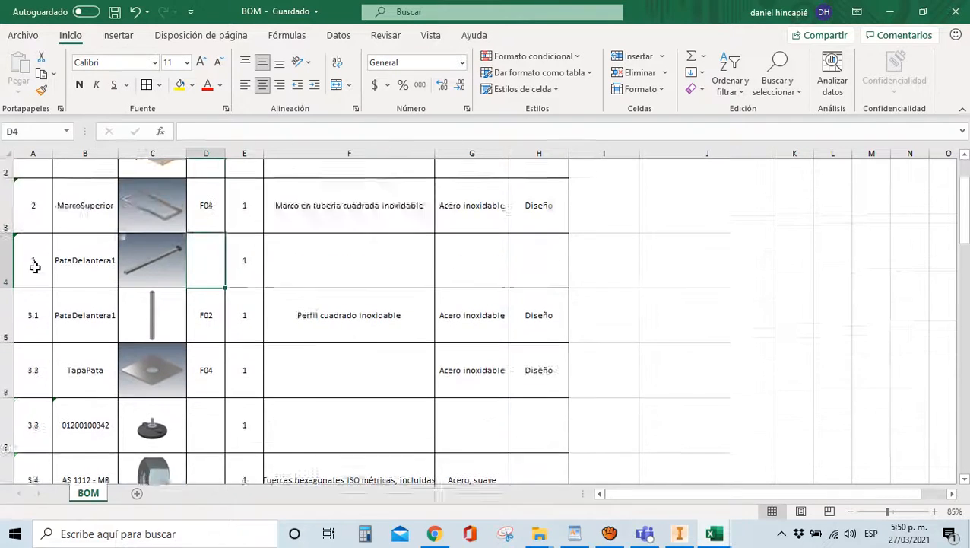
click(35, 323)
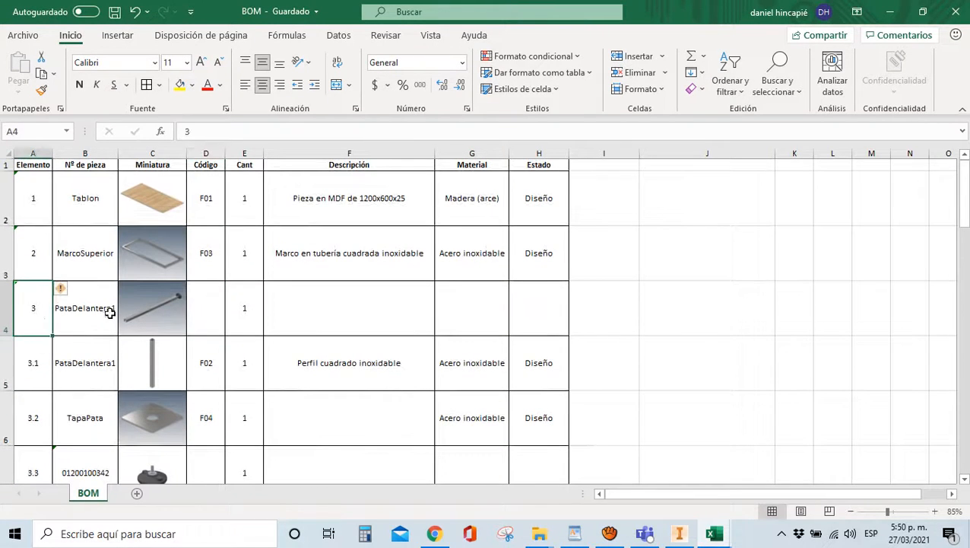
click(31, 363)
scroll(34, 357, down, 1)
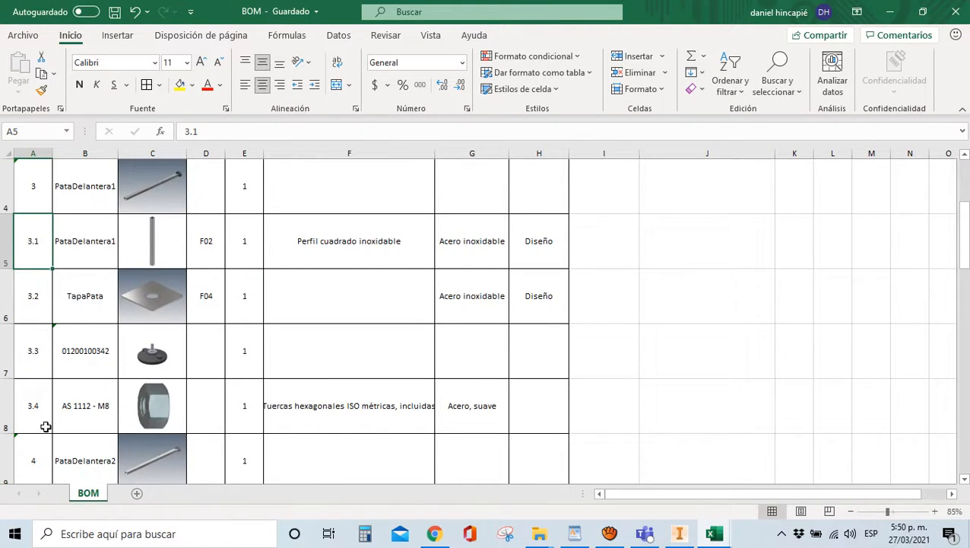
drag(4, 247, 2, 397)
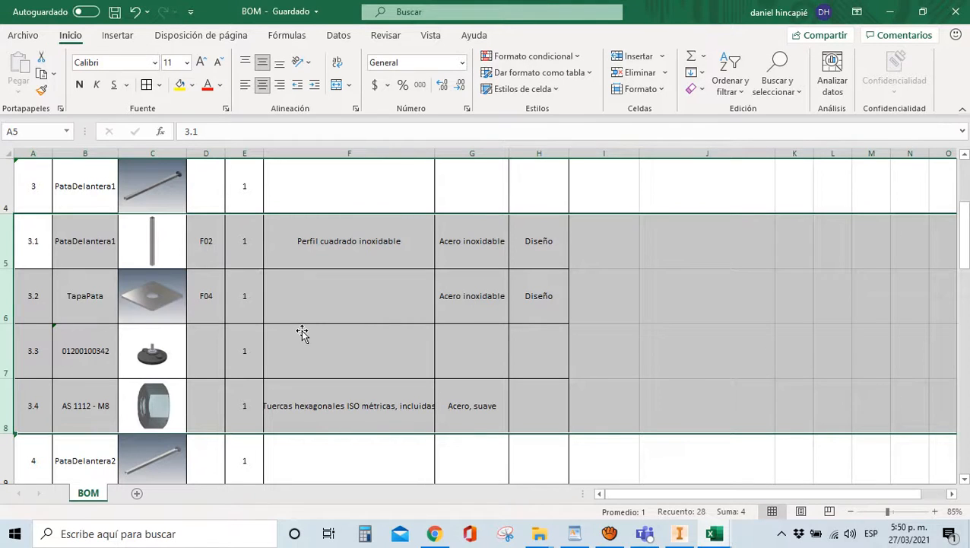
click(391, 320)
scroll(277, 331, down, 1)
scroll(278, 331, up, 2)
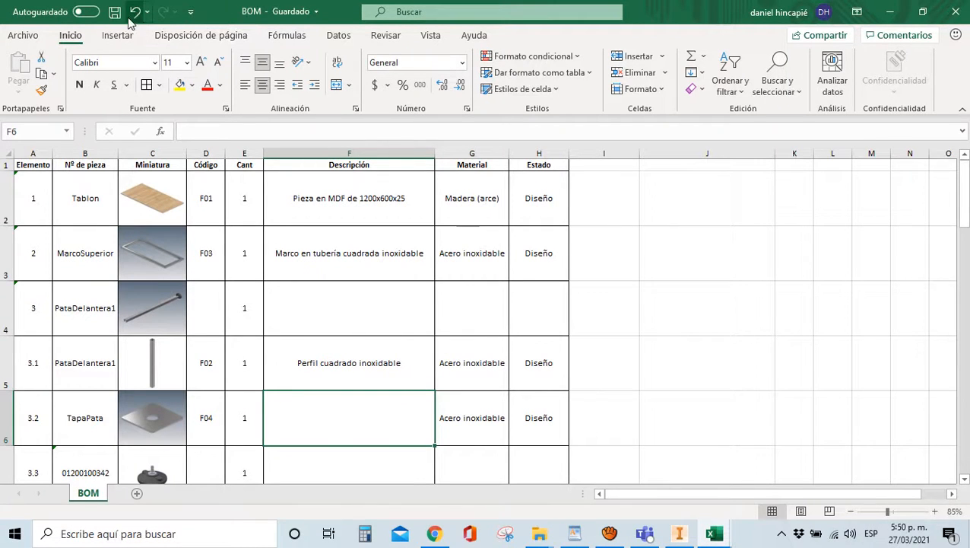
click(431, 271)
scroll(431, 271, down, 10)
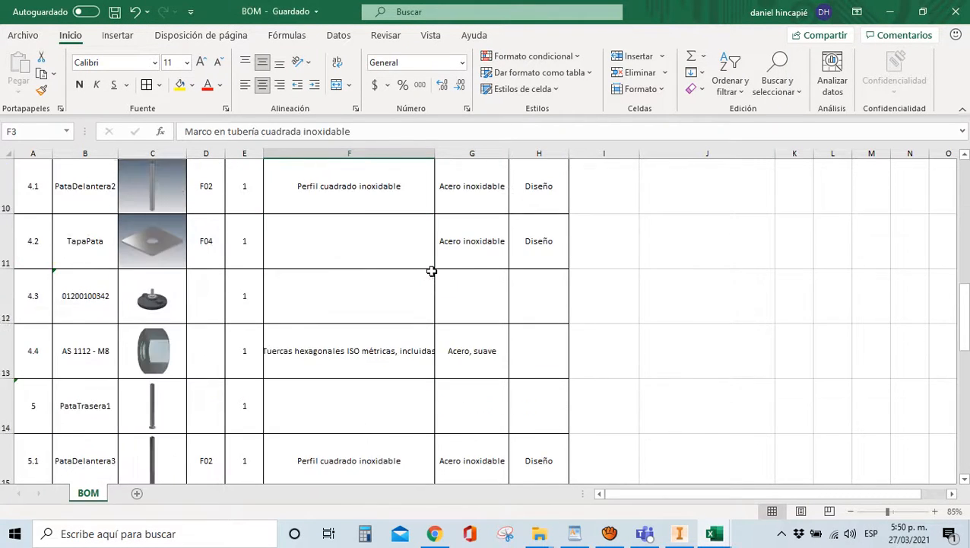
scroll(435, 272, up, 10)
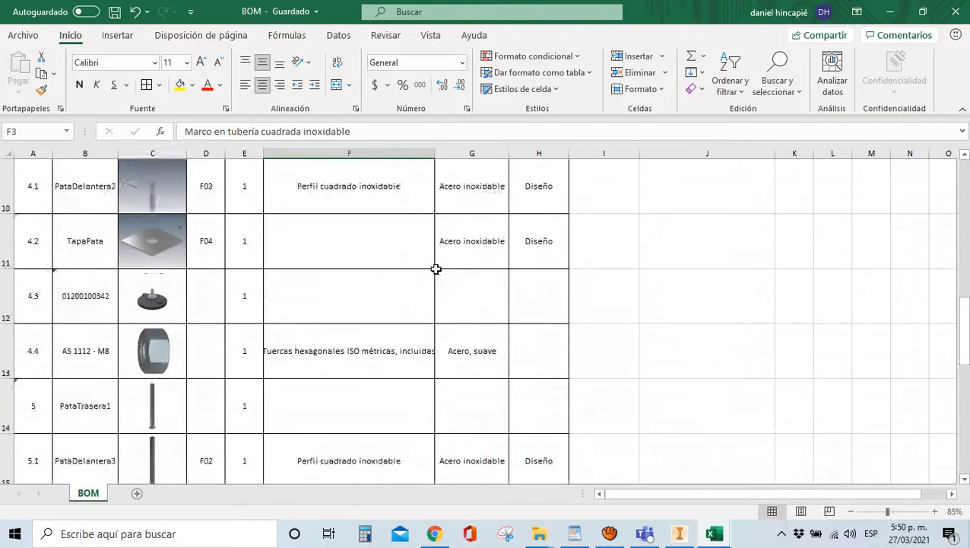
Back in Inventor, finish the Lista de materiales dialog and save MESA.iam, confirming with Aceptar
click(679, 535)
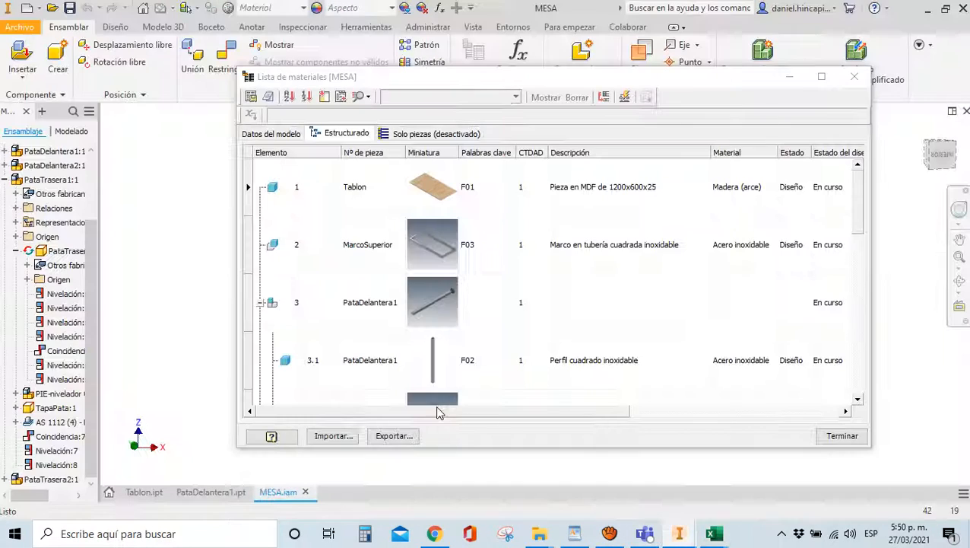
click(840, 435)
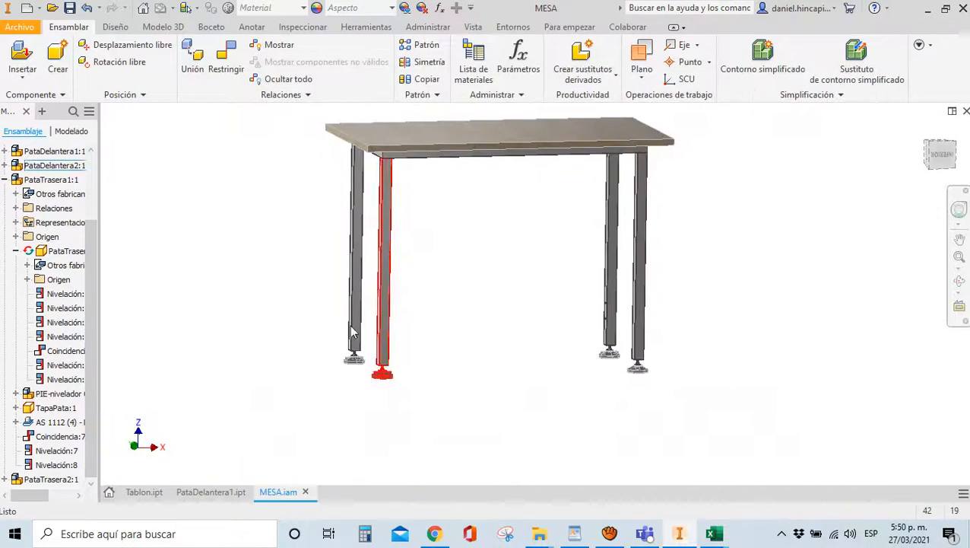
click(69, 8)
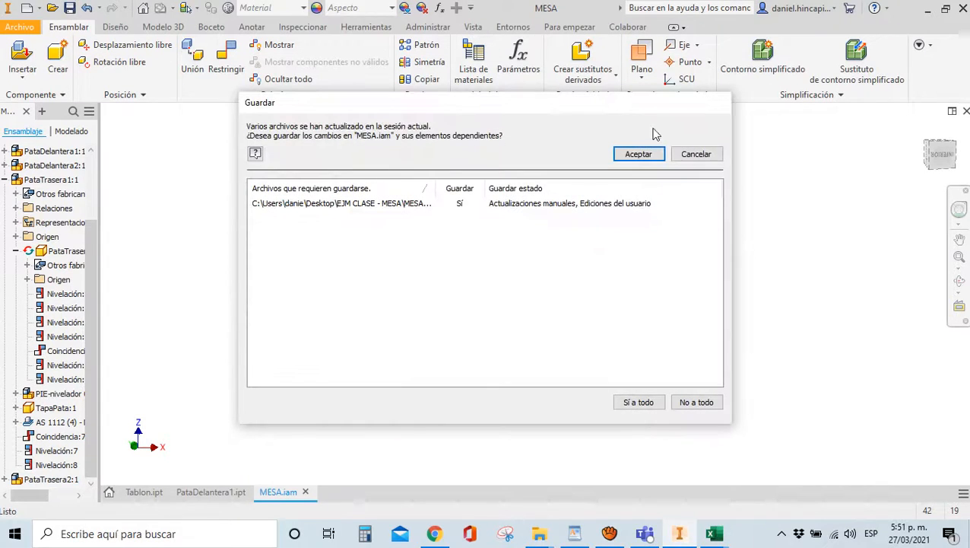
click(627, 156)
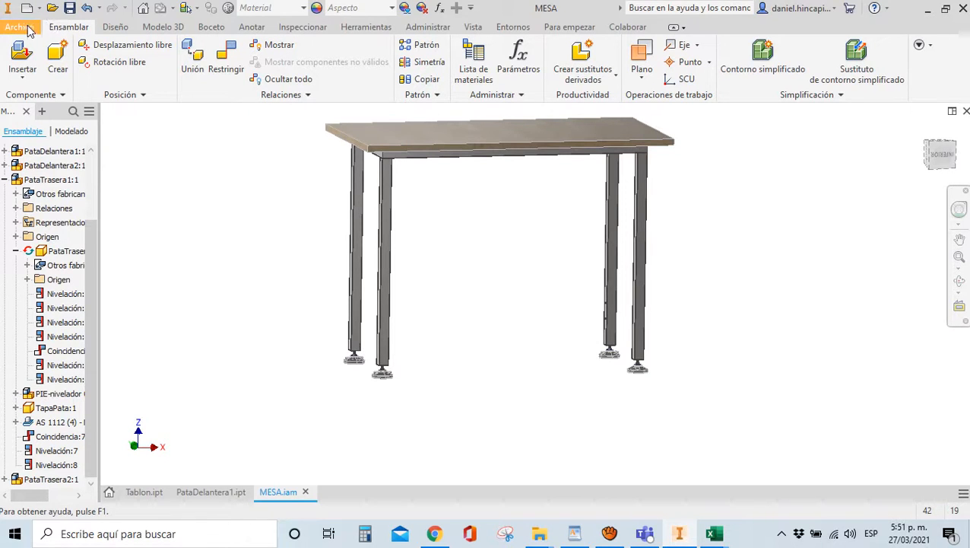
Start Pack and Go (Empaquetado de archivos) for MESA.iam from the Save As menu
click(19, 28)
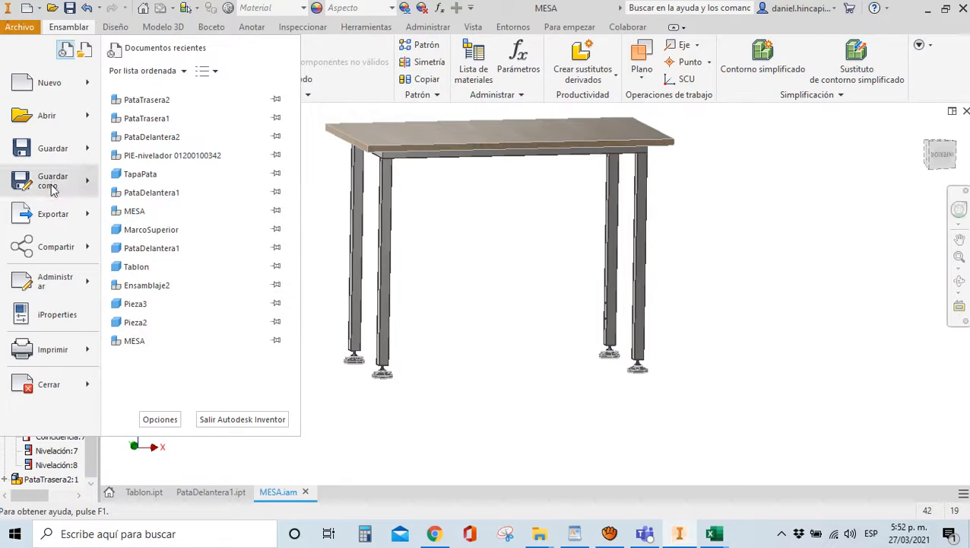
mouse_move(52, 190)
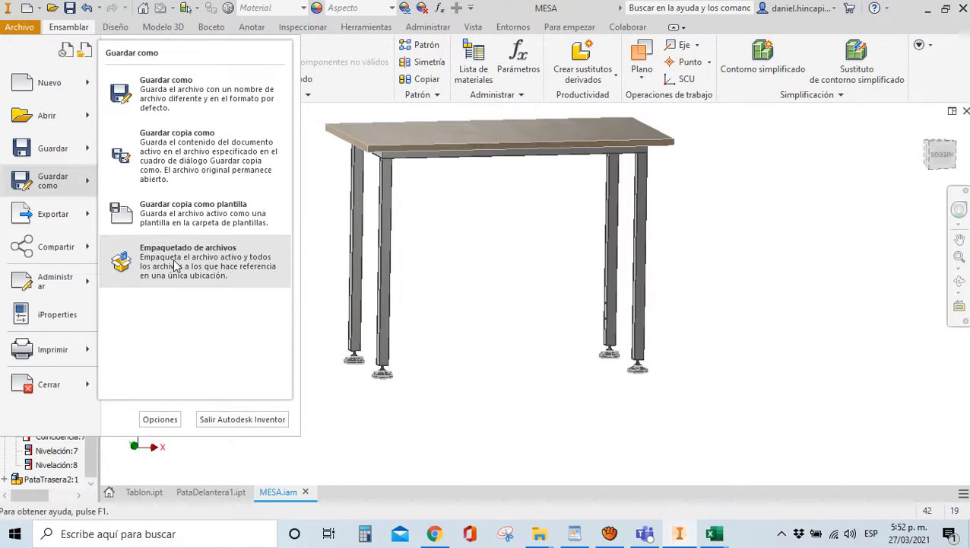
click(181, 262)
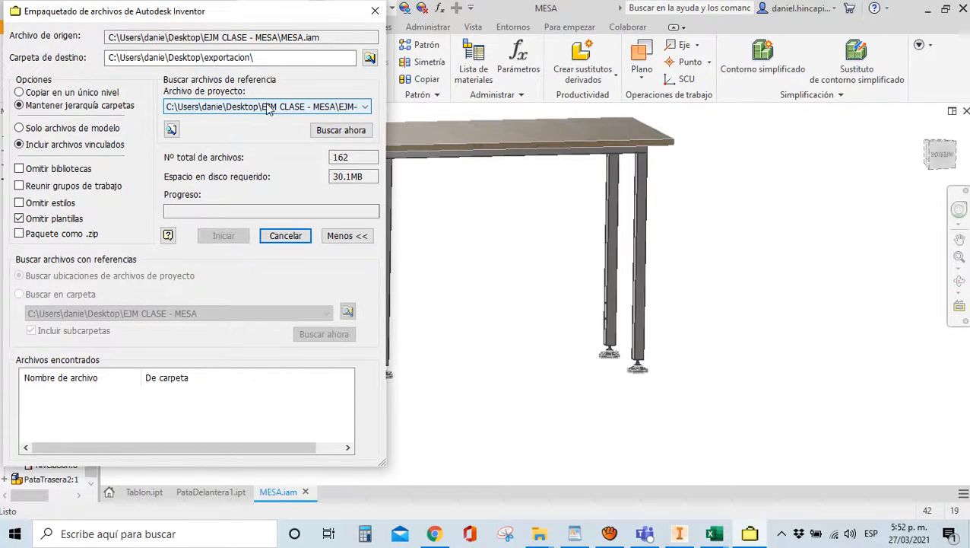
Search for all files MESA.iam references and scroll through the 182 found files (39.7 MB)
click(342, 131)
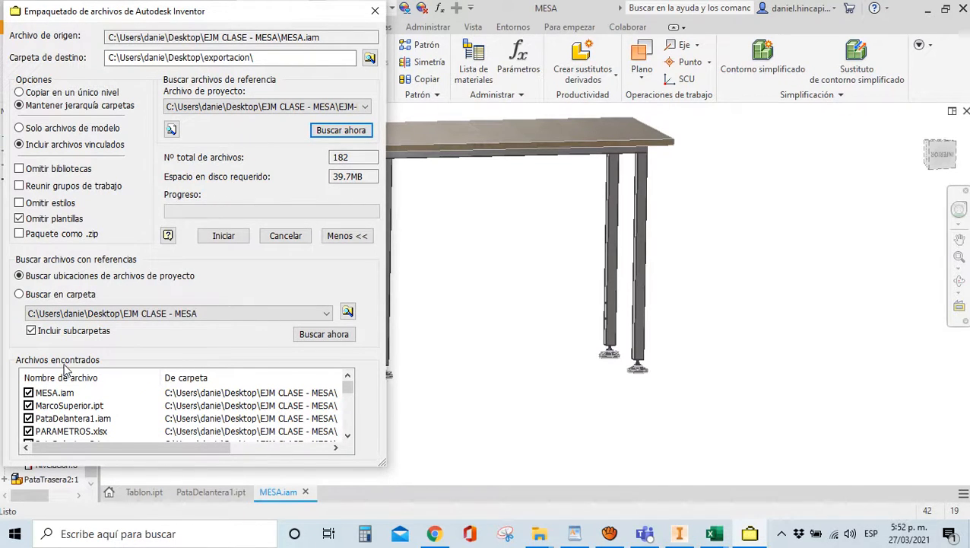
scroll(125, 401, down, 1)
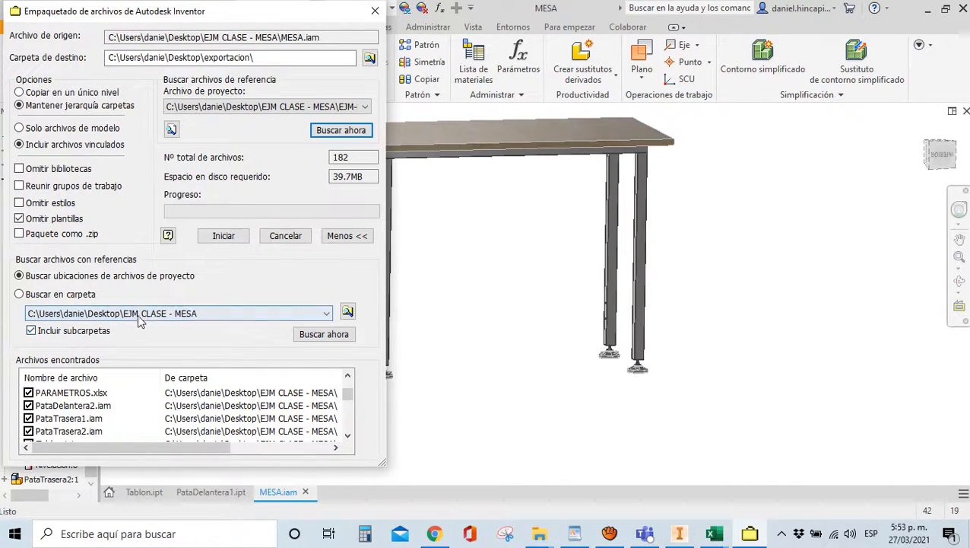
click(347, 435)
click(347, 435)
click(347, 435)
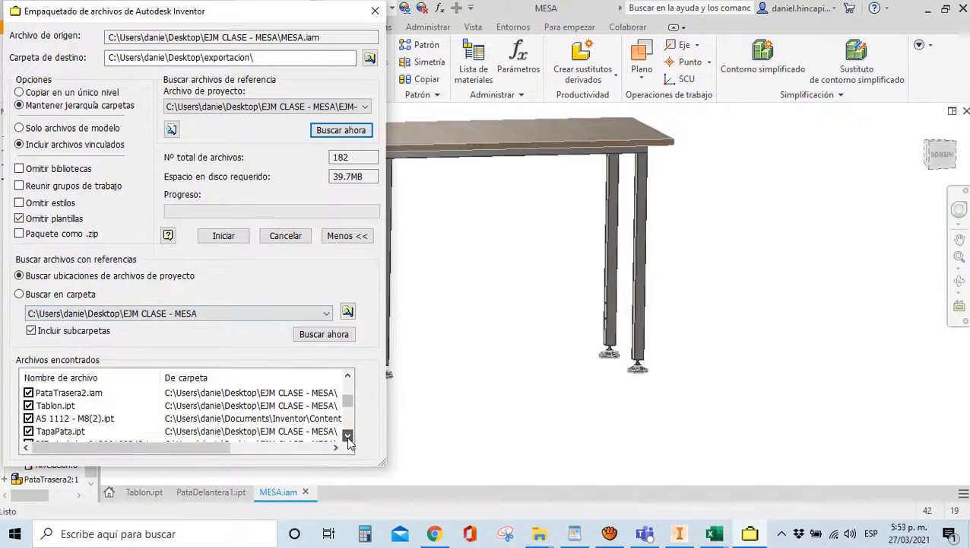
click(347, 435)
click(347, 435)
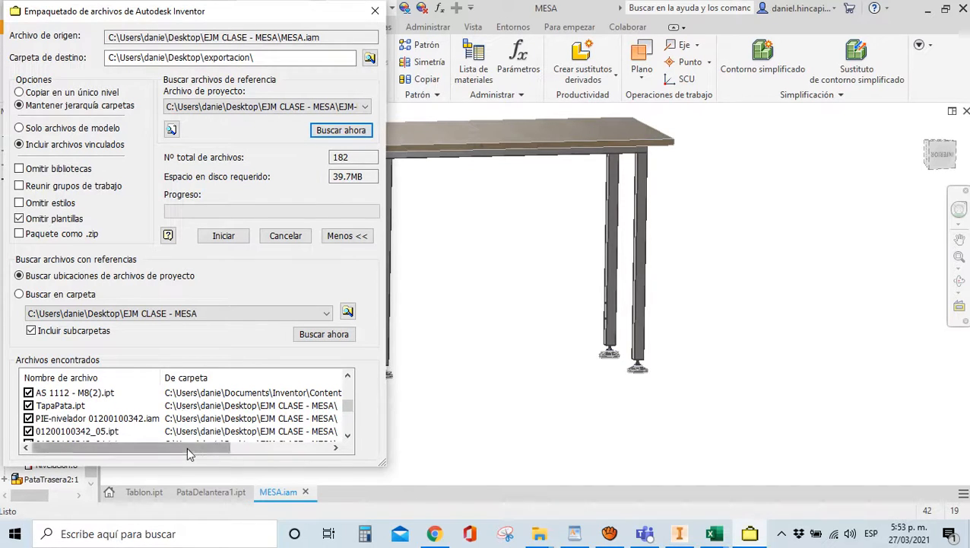
drag(199, 452, 261, 452)
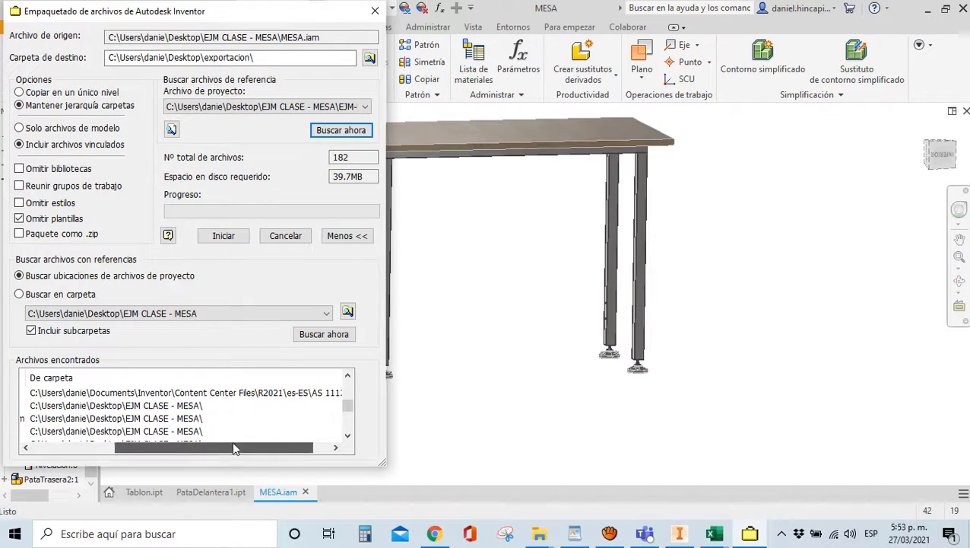
drag(237, 448, 150, 449)
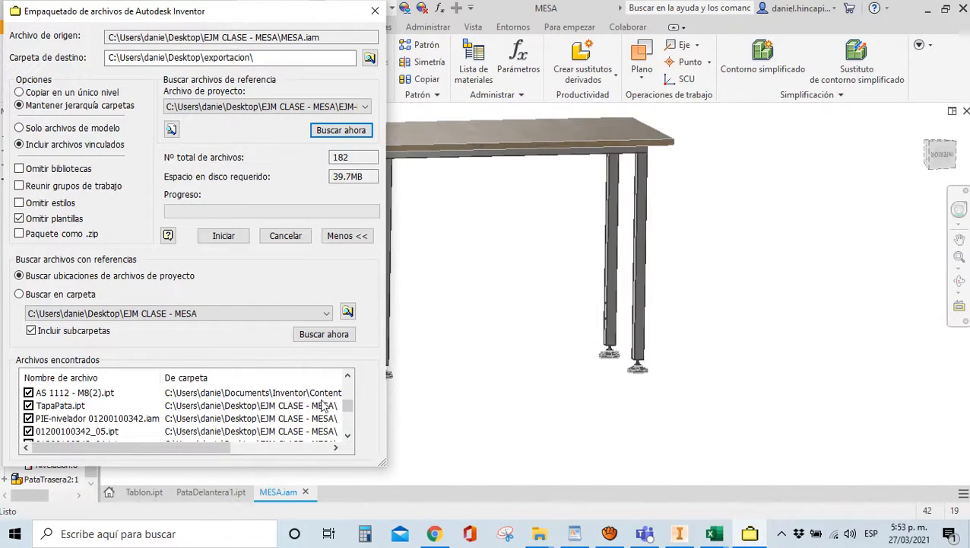
click(347, 436)
click(347, 436)
click(348, 435)
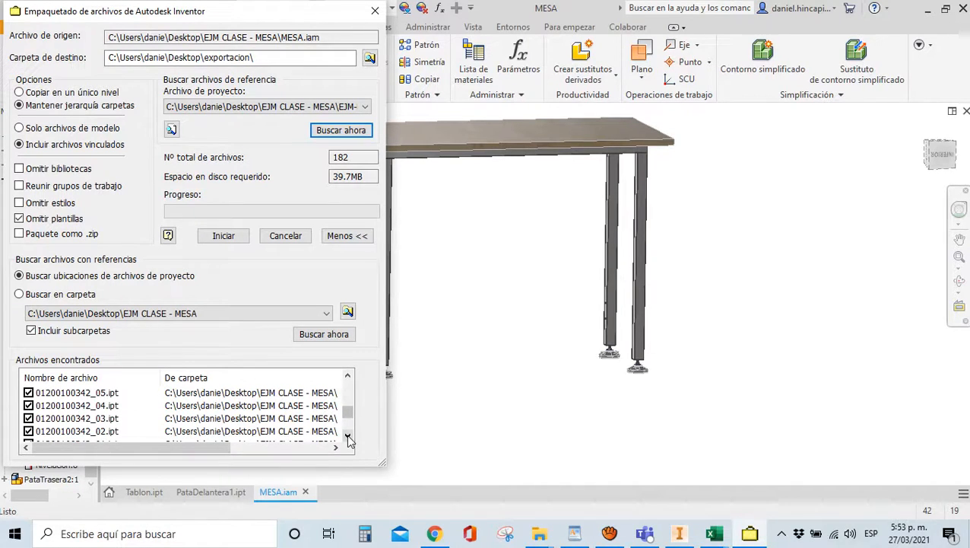
click(348, 436)
click(348, 435)
click(348, 436)
click(347, 435)
click(347, 435)
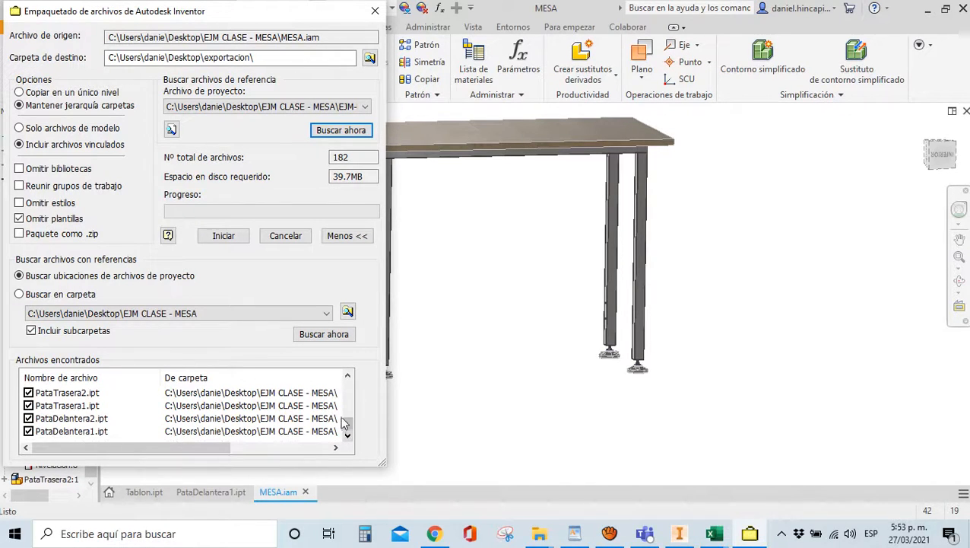
drag(344, 423, 347, 387)
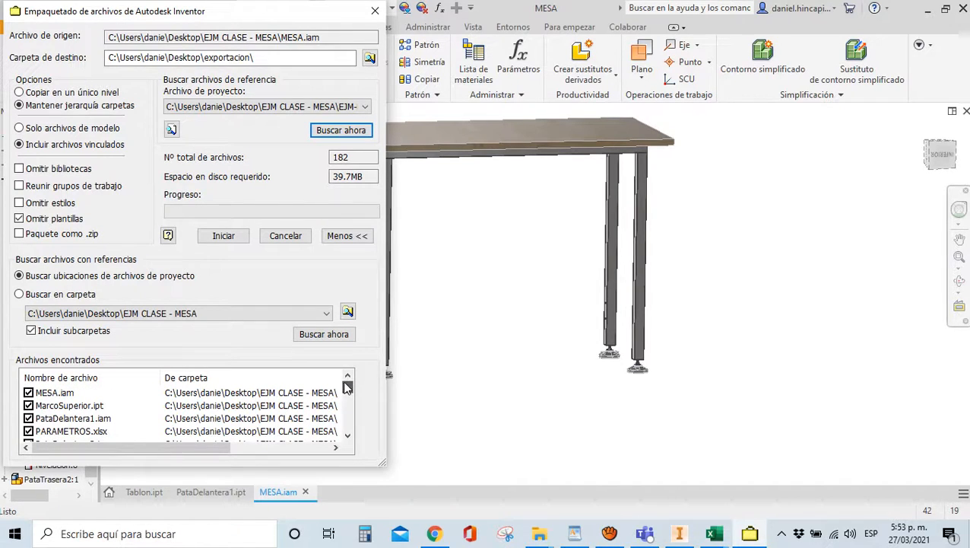
click(348, 436)
click(348, 435)
click(348, 436)
click(347, 435)
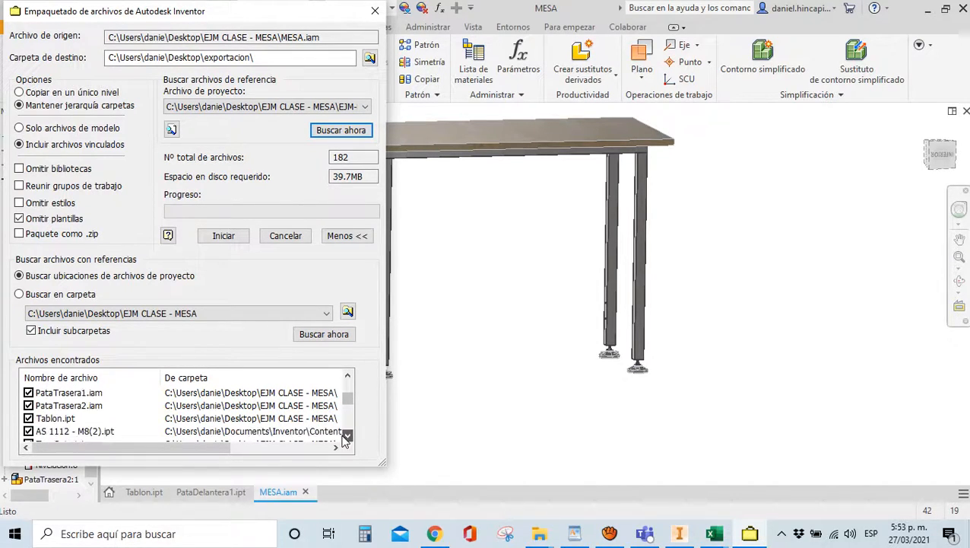
click(347, 435)
click(347, 436)
click(348, 436)
click(347, 435)
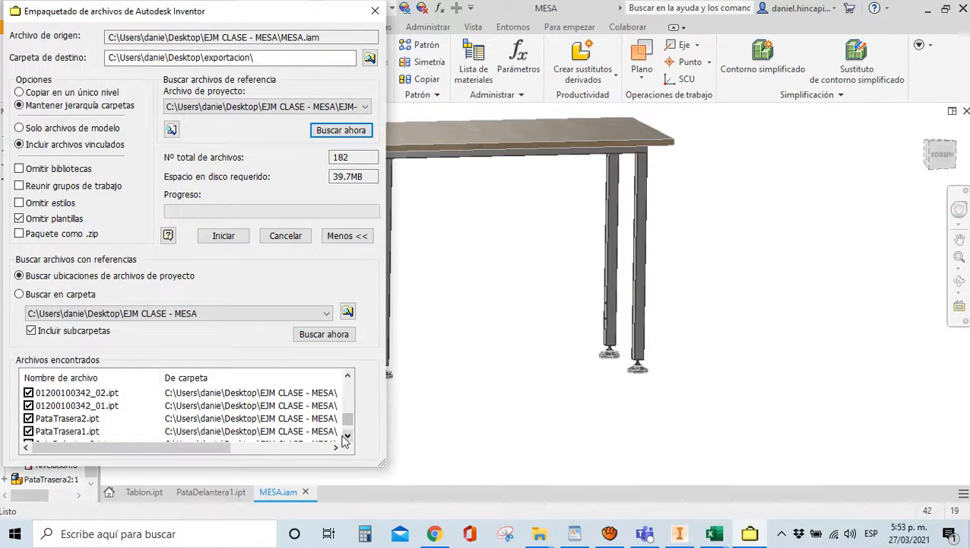
click(347, 436)
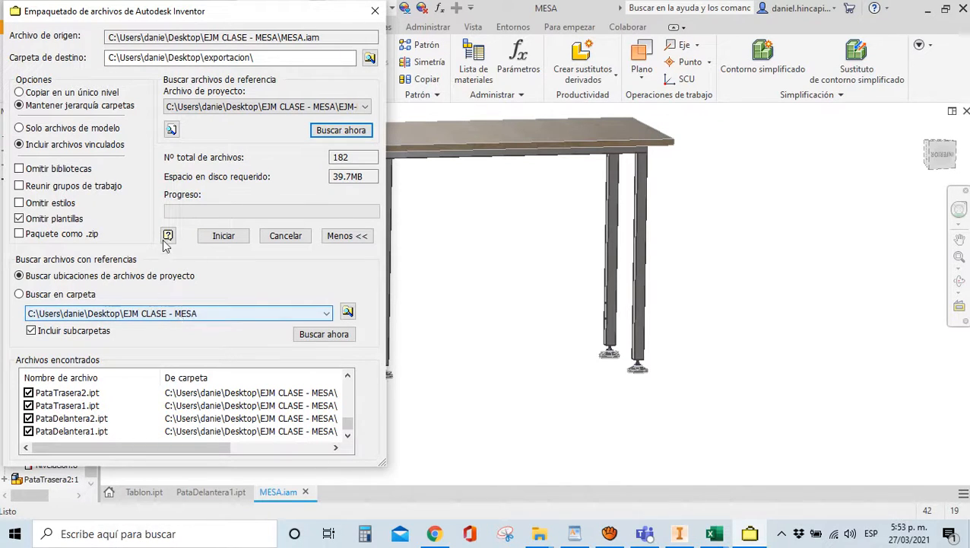
scroll(347, 433, up, 5)
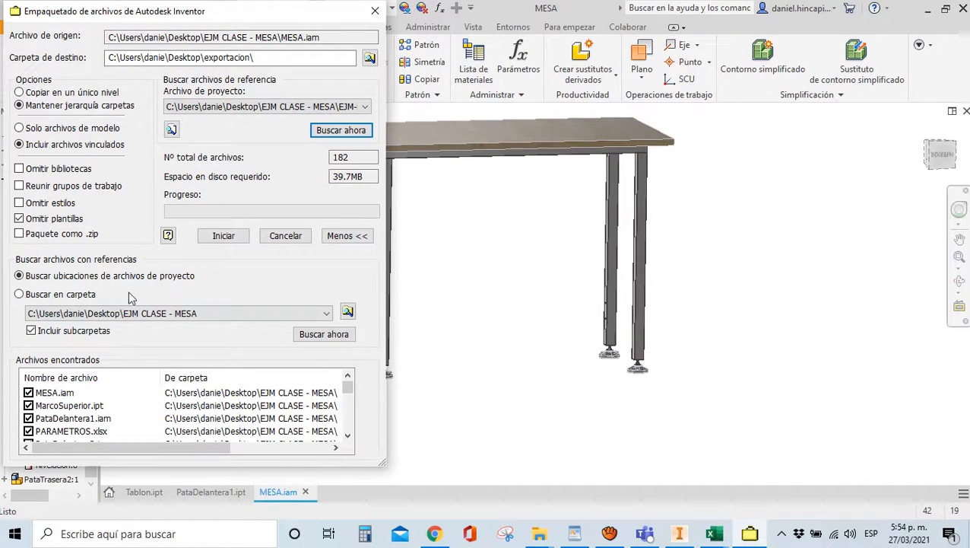
Pack MESA into the exportacion folder, agreeing to create it, and finish when copying completes
click(209, 238)
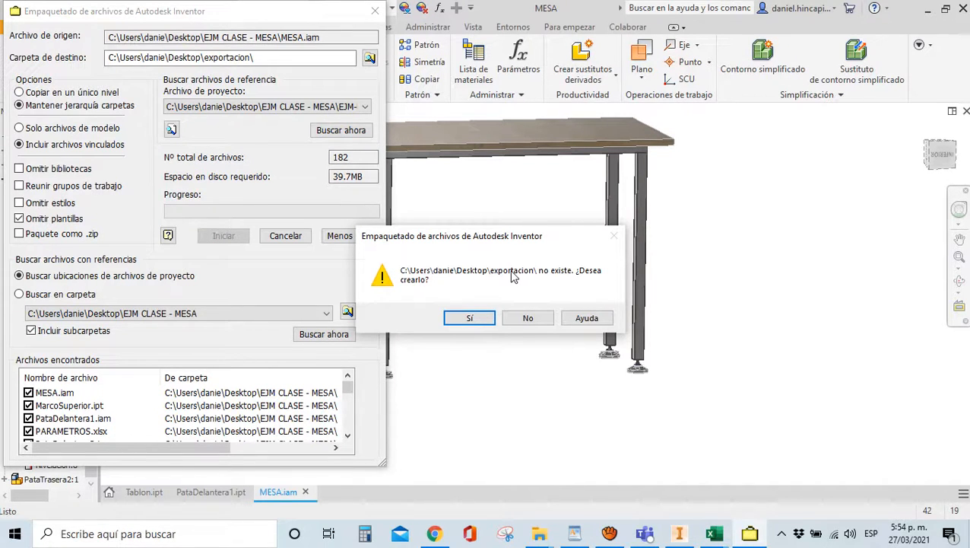
click(470, 319)
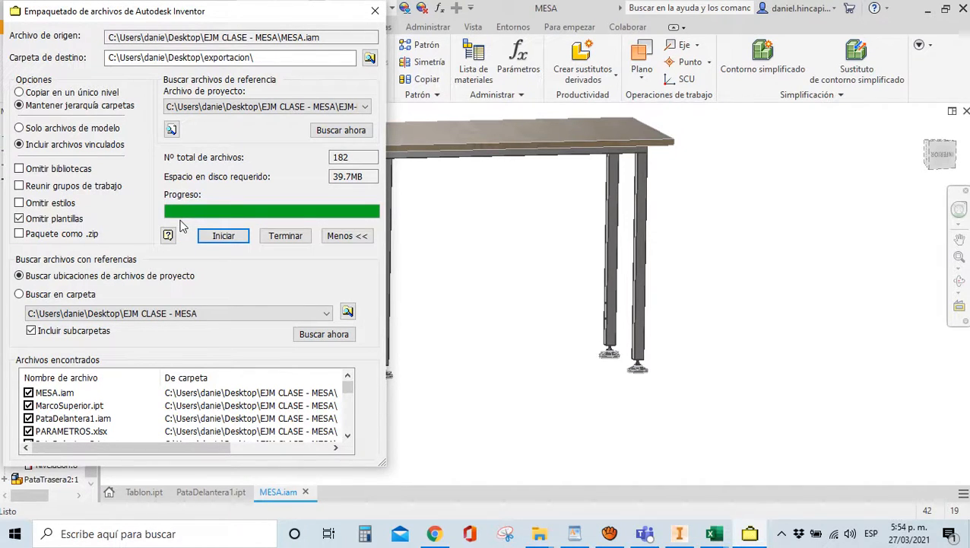
drag(148, 10, 329, 101)
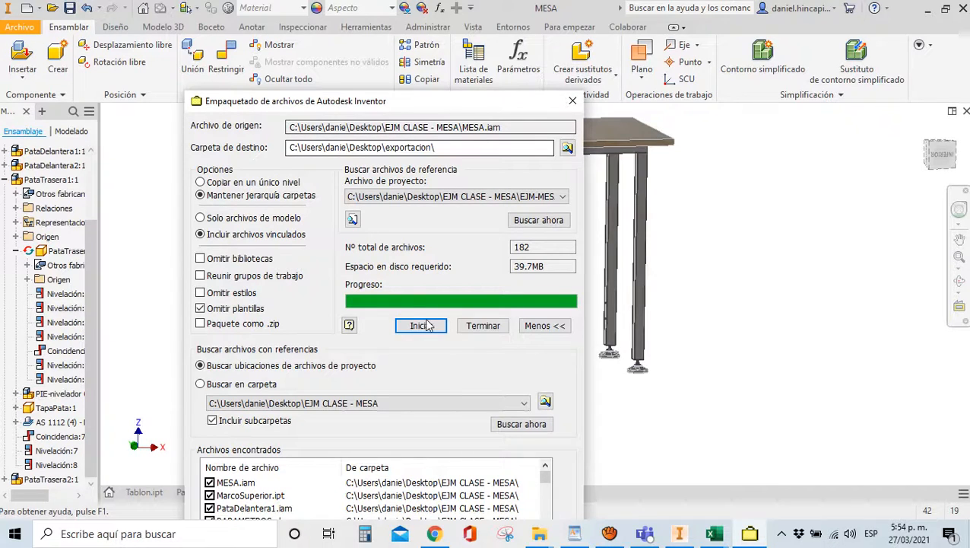
click(482, 325)
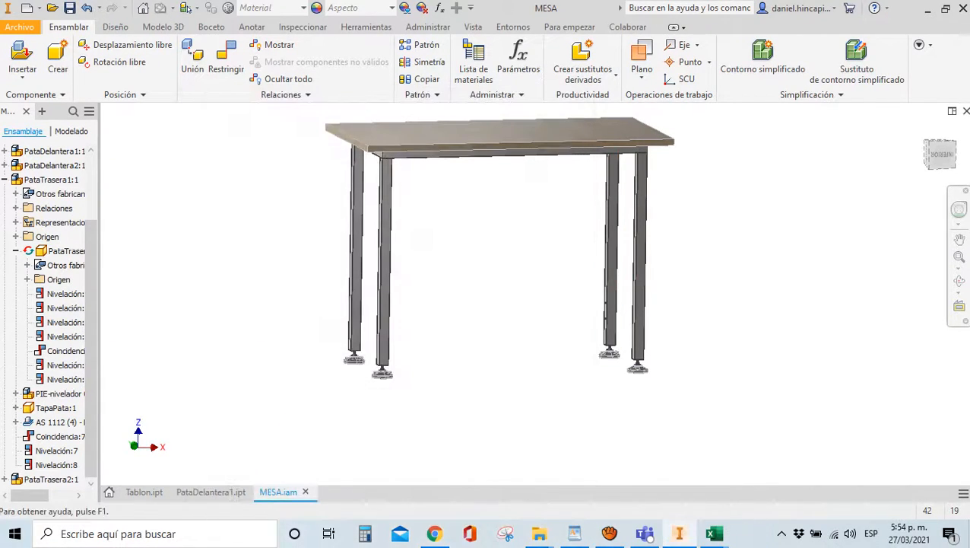
Close the MESA assembly with Ctrl+F4 and show the desktop
key(super+d)
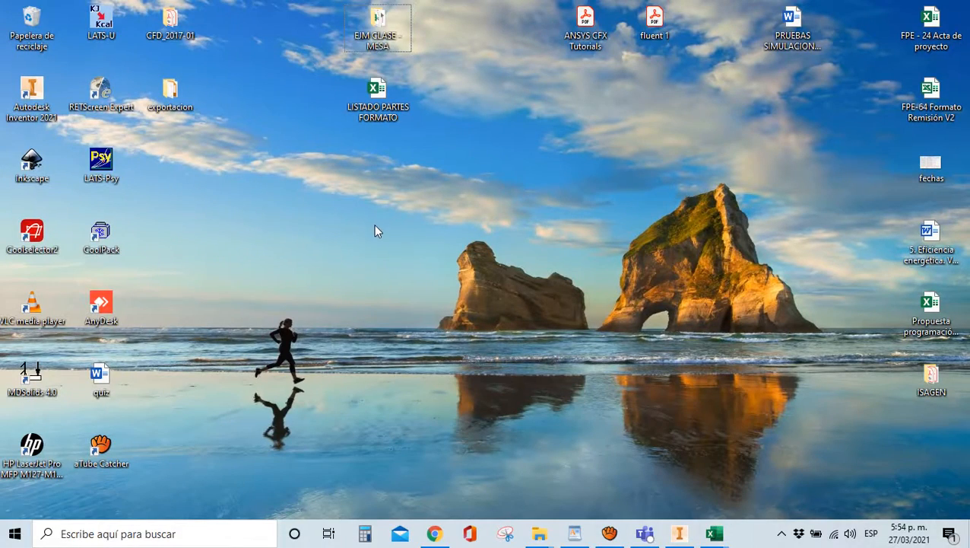
click(679, 533)
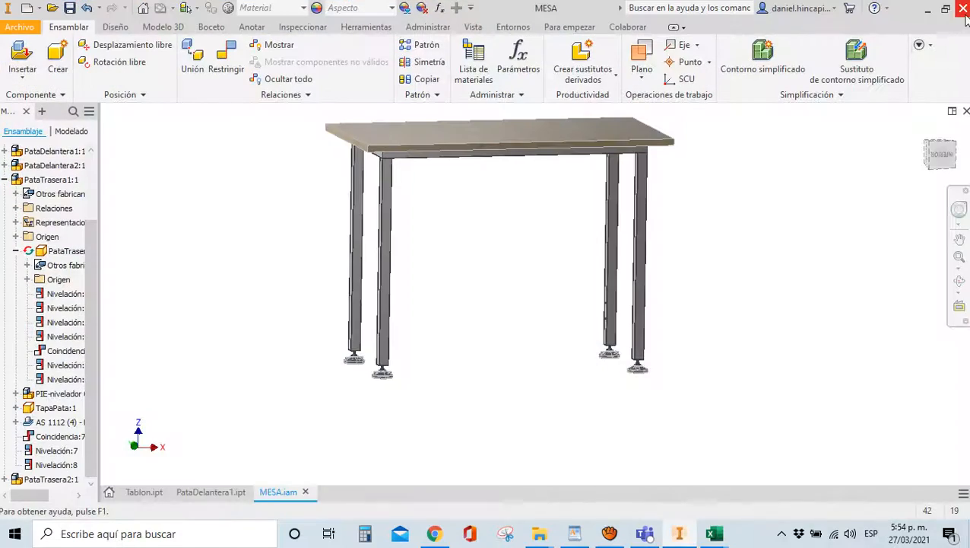
key(ctrl+F4)
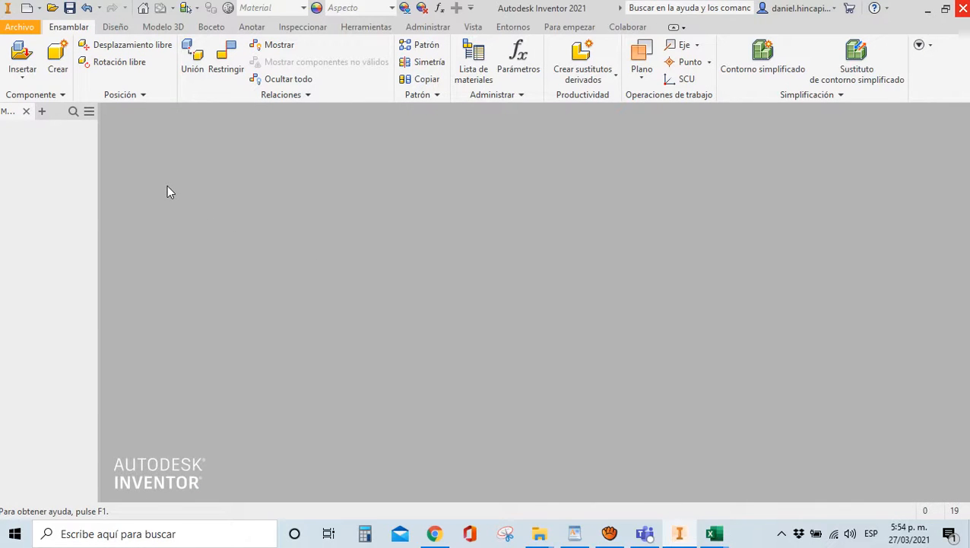
key(super+d)
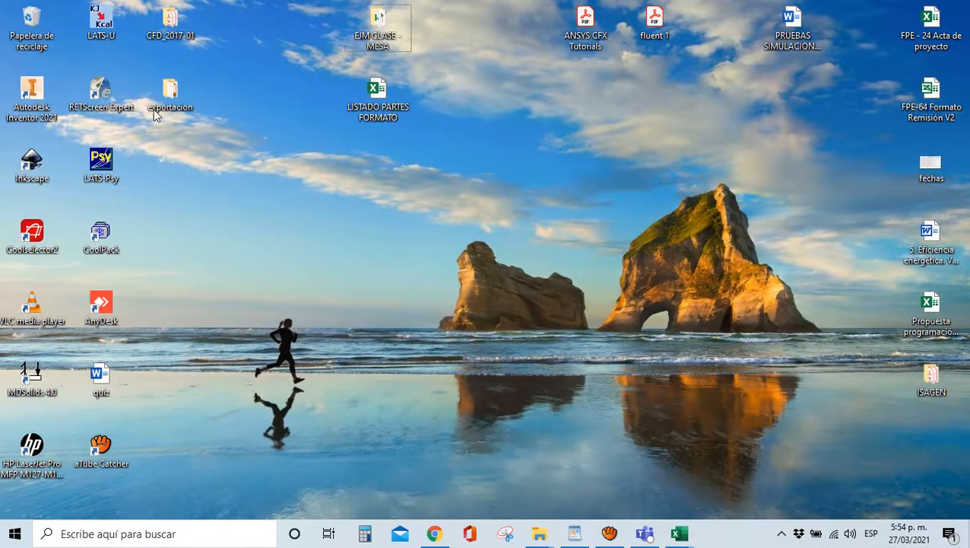
Open the exportacion desktop folder and browse into Workspaces > Espacio de trabajo
double_click(170, 99)
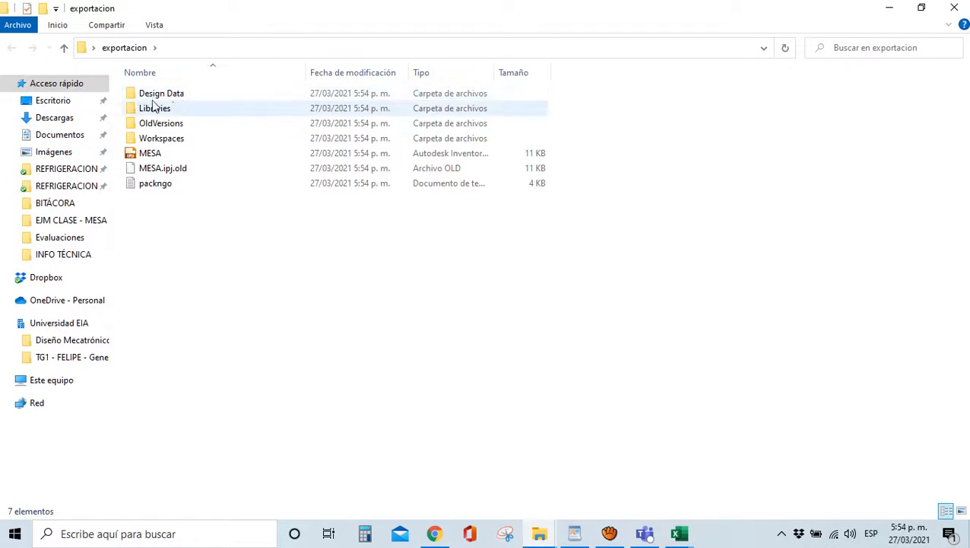
double_click(152, 138)
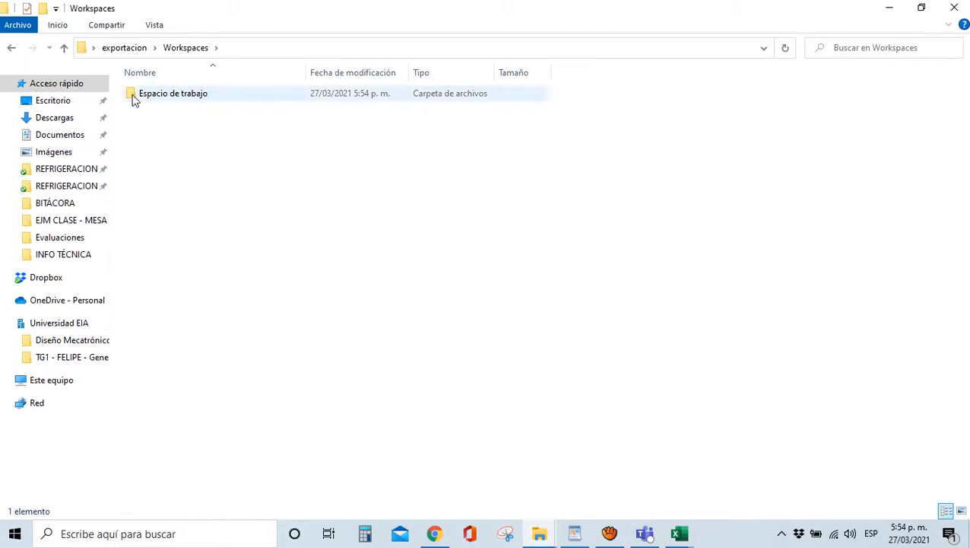
double_click(169, 99)
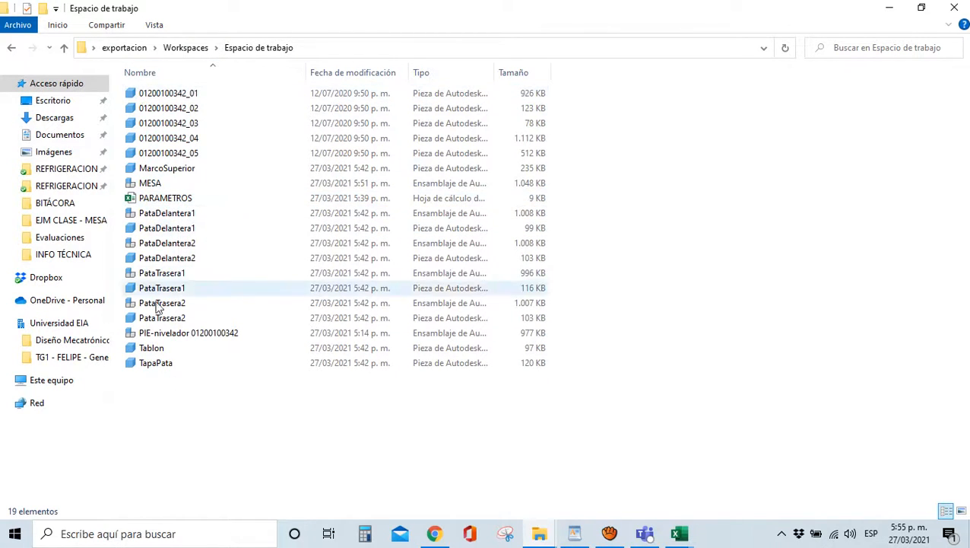
Check Espacio de trabajo again, return to exportacion and launch the MESA .ipj project file
click(124, 49)
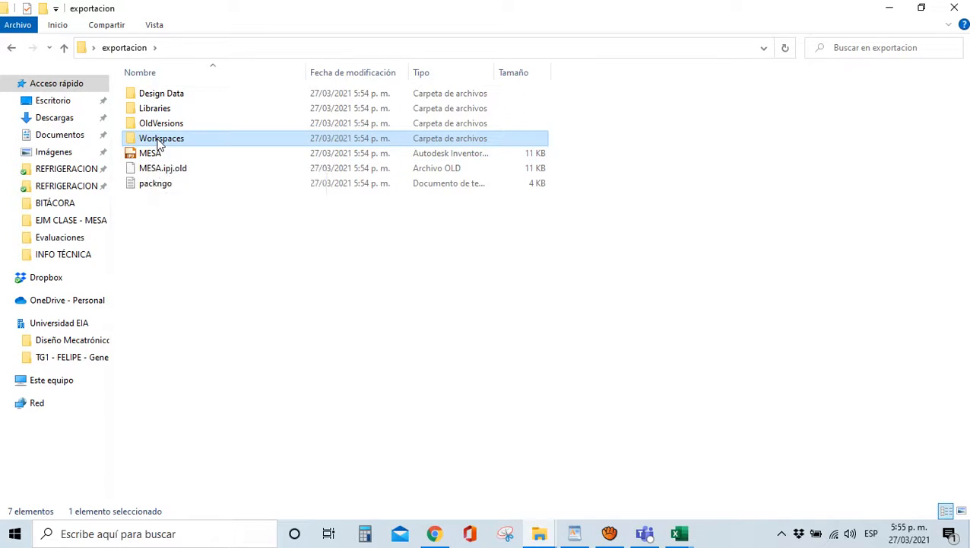
double_click(161, 143)
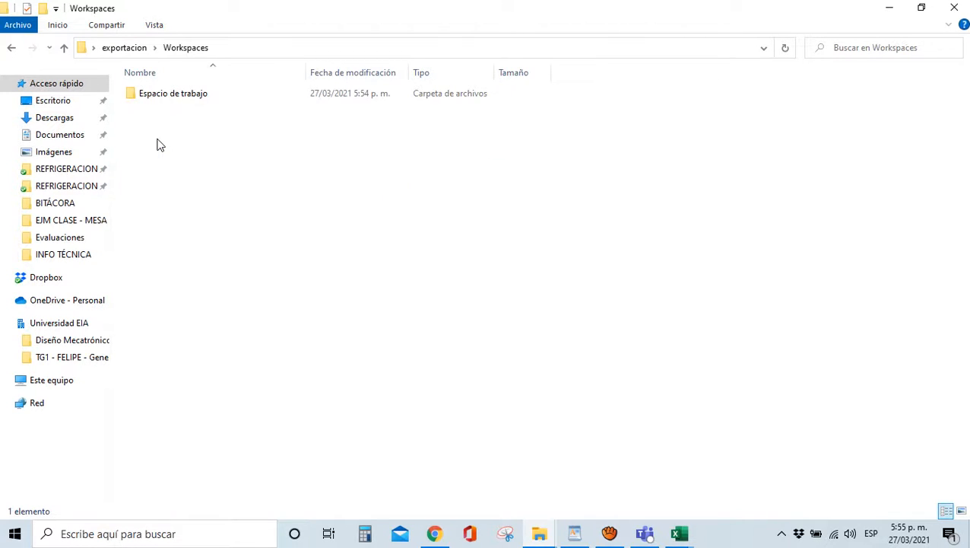
double_click(155, 98)
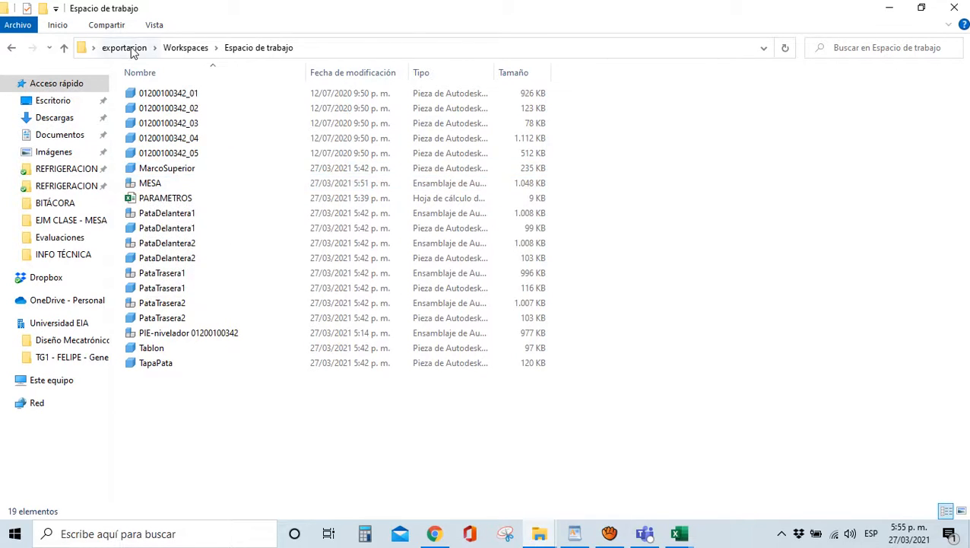
click(127, 49)
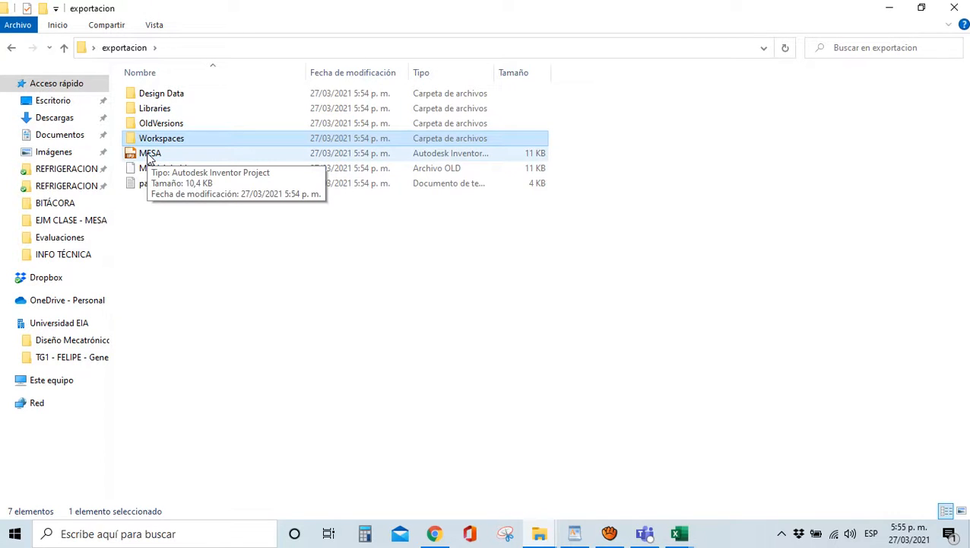
click(184, 237)
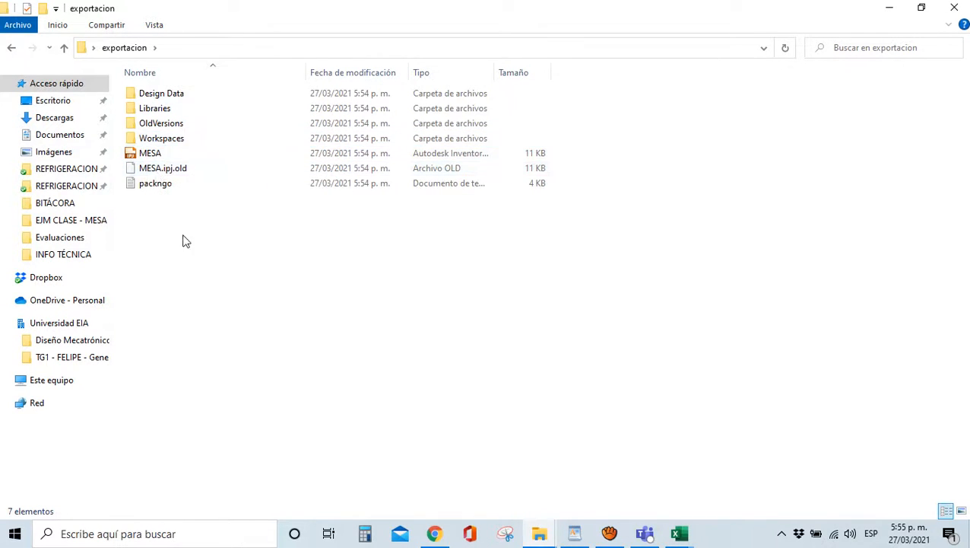
click(151, 155)
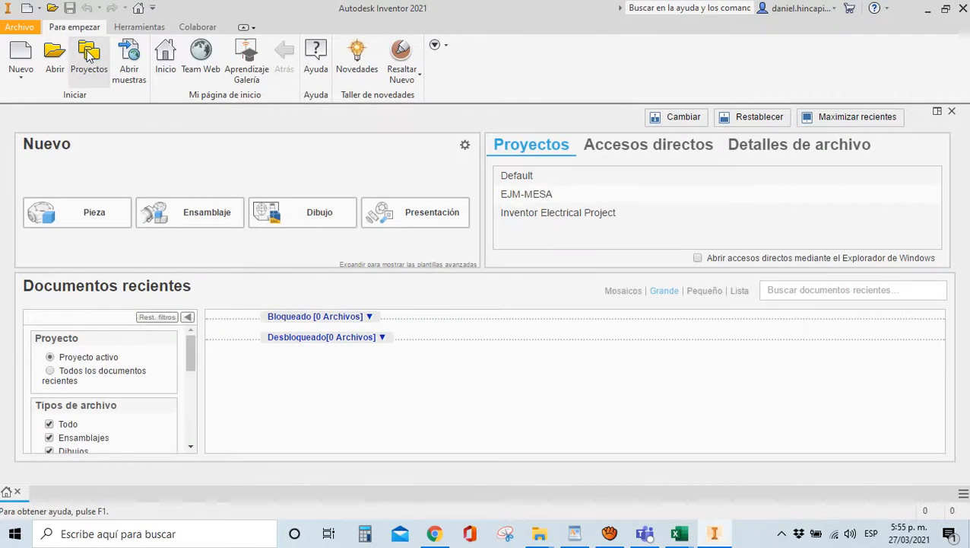
Make MESA the active project and open the MESA.iam table assembly
click(89, 55)
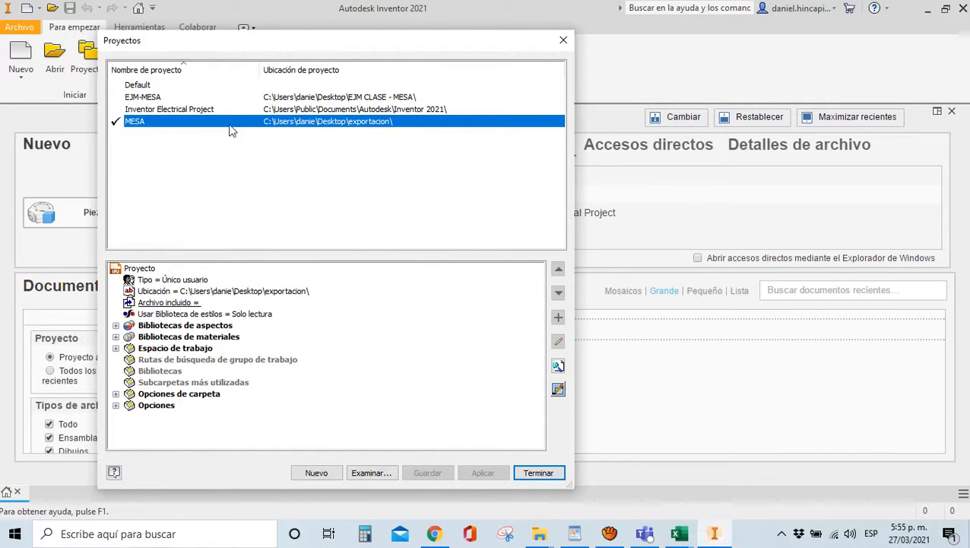
click(537, 473)
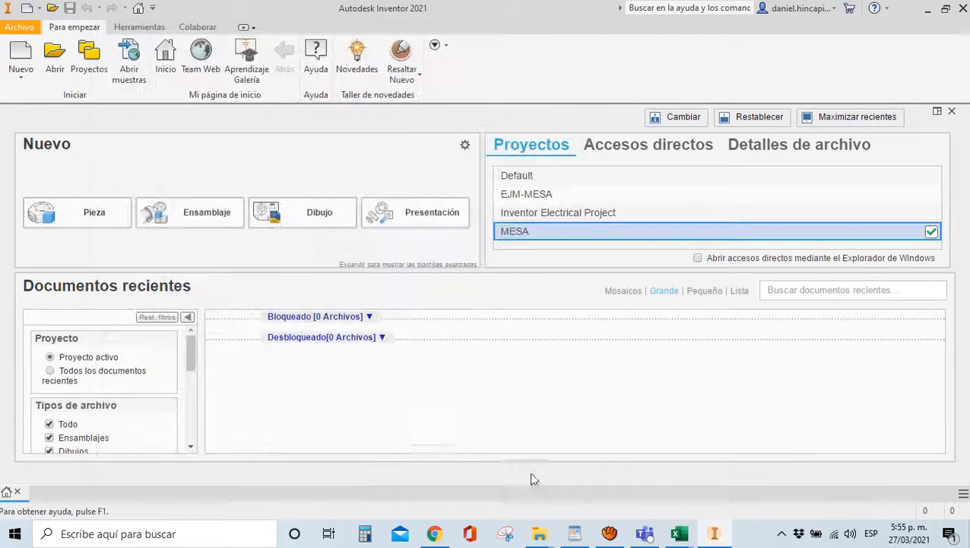
click(61, 69)
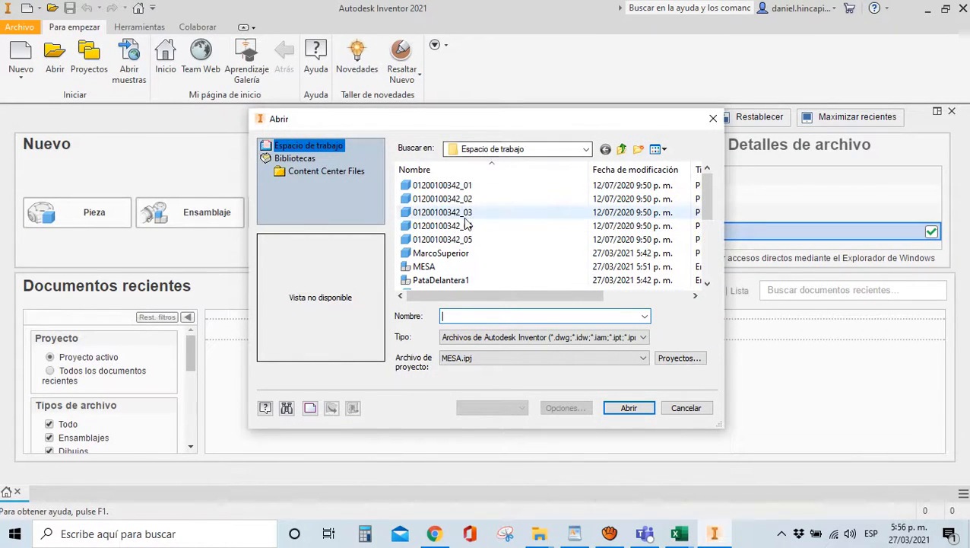
double_click(428, 269)
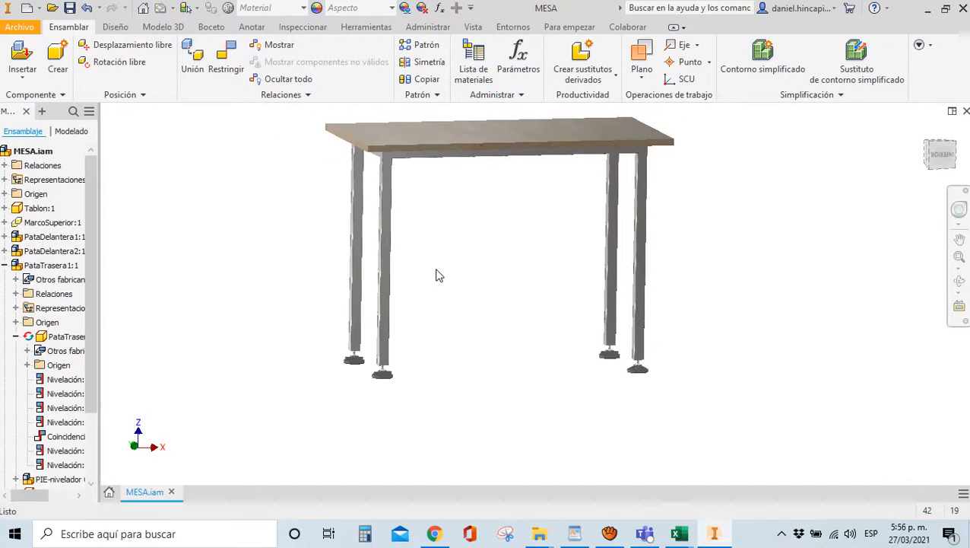
Select the rear leg and look around the table, ending in a straight front view
click(609, 306)
click(923, 130)
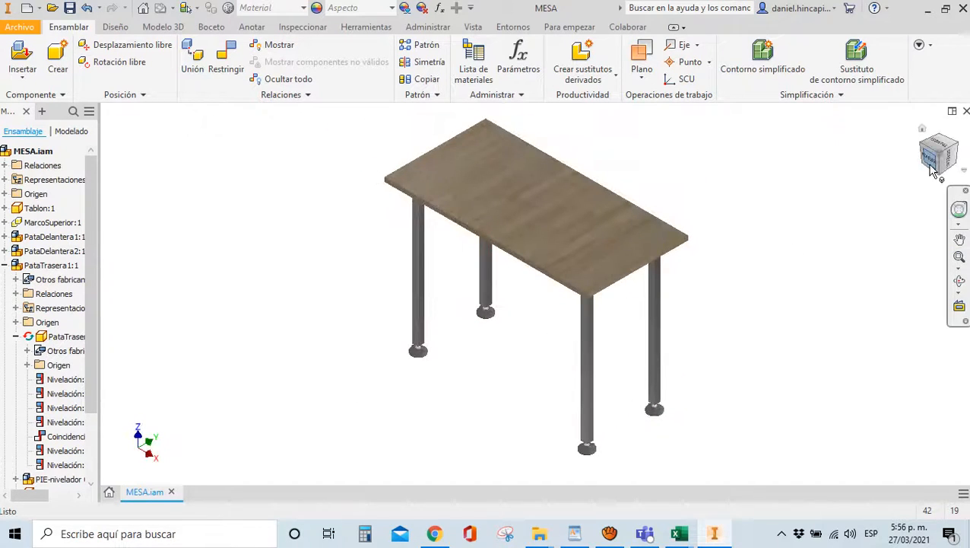
drag(934, 165, 690, 357)
scroll(646, 343, up, 6)
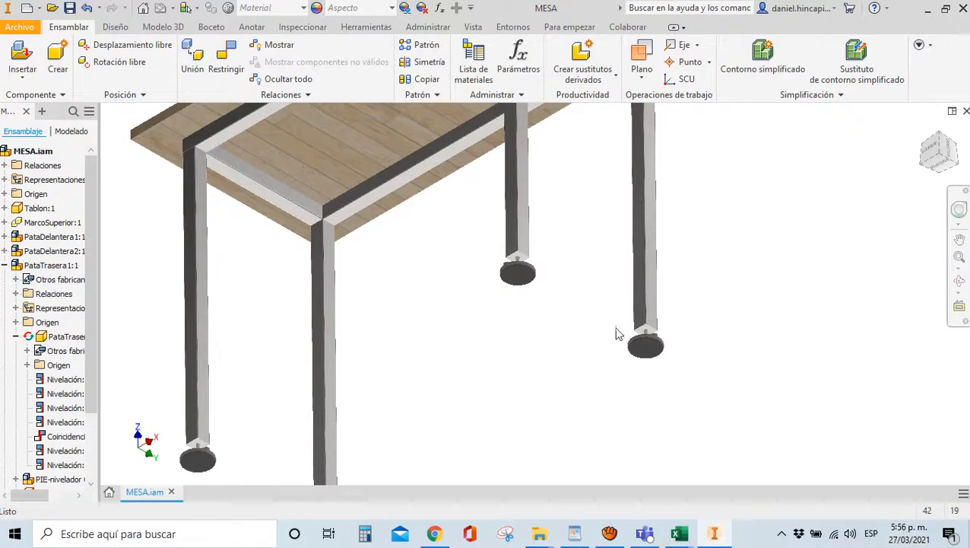
scroll(647, 319, up, 4)
scroll(760, 251, down, 5)
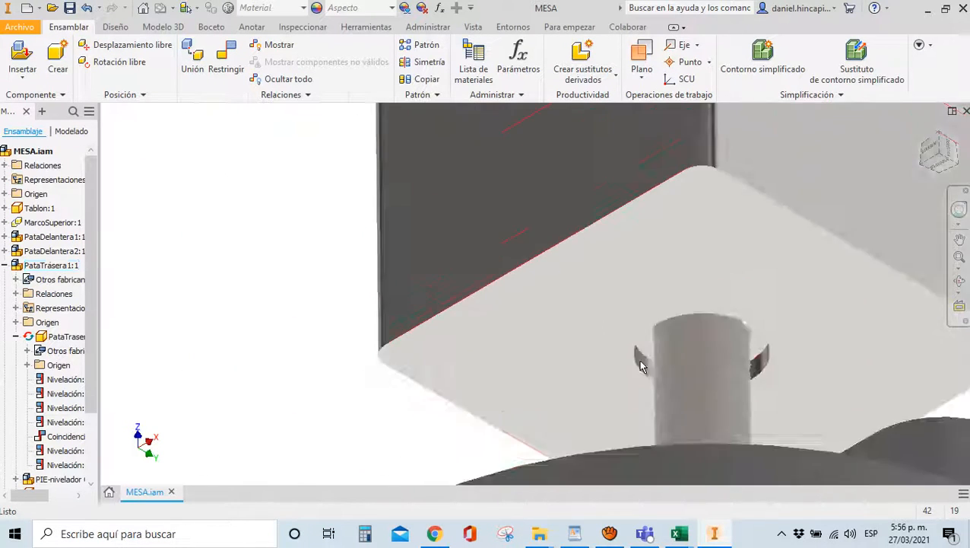
click(936, 157)
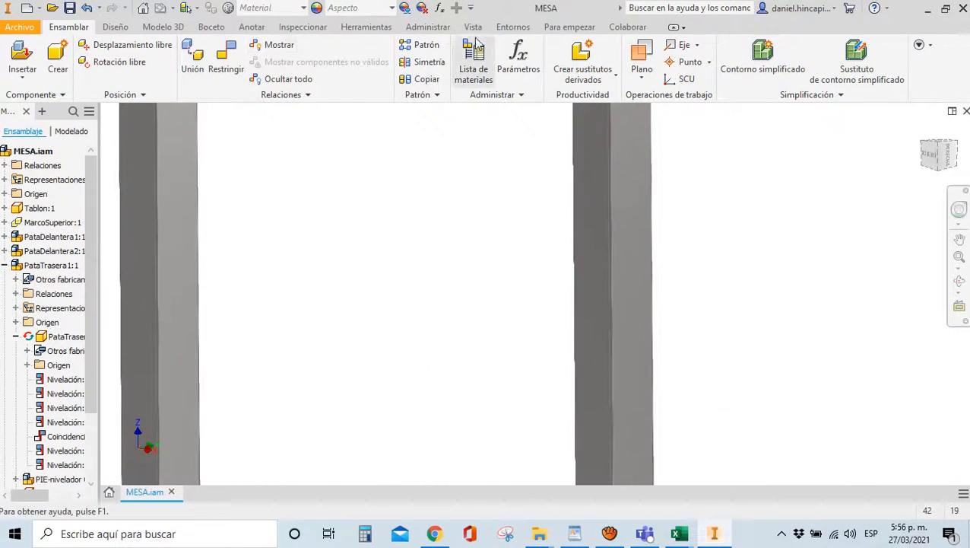
Set the visual style to Sombreado con aristas, keeping orthographic projection, and expand the appearance settings
click(473, 26)
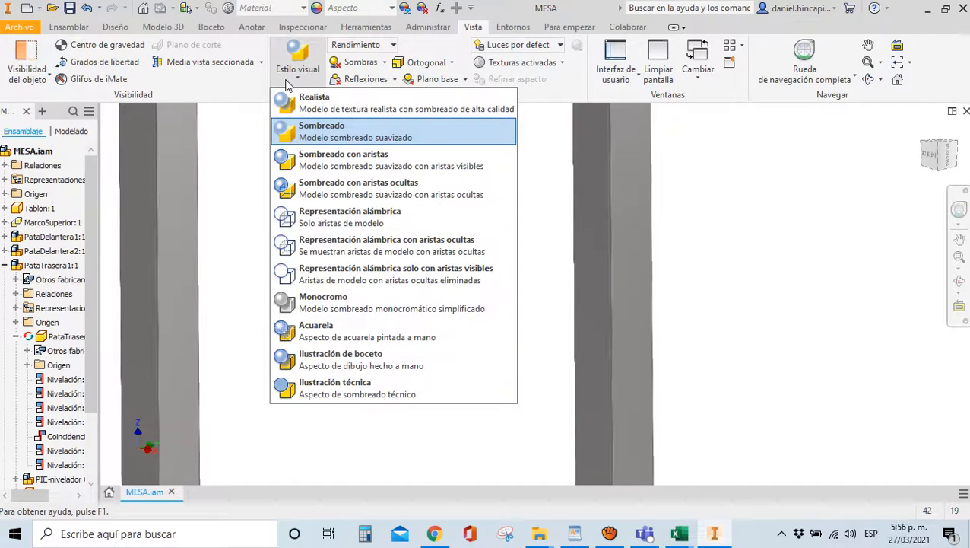
click(319, 162)
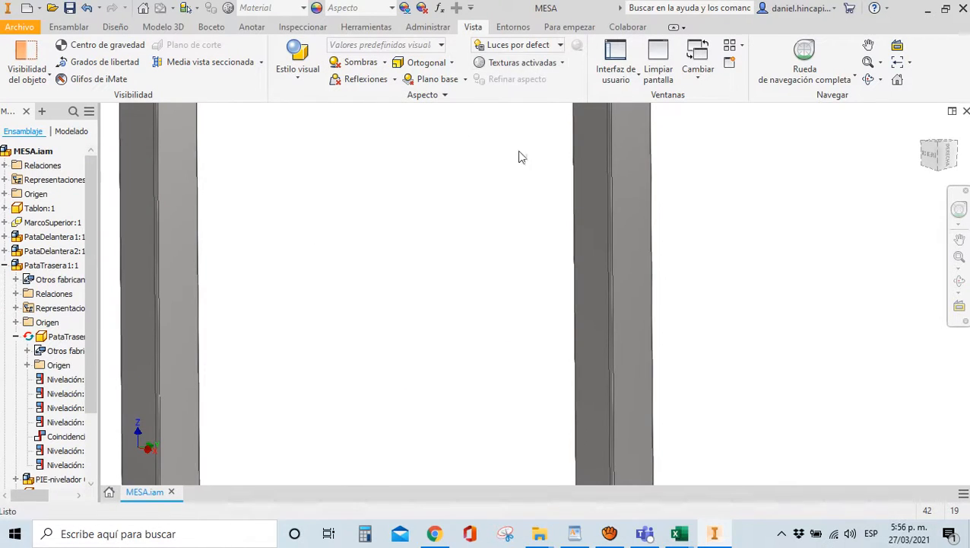
scroll(517, 159, down, 3)
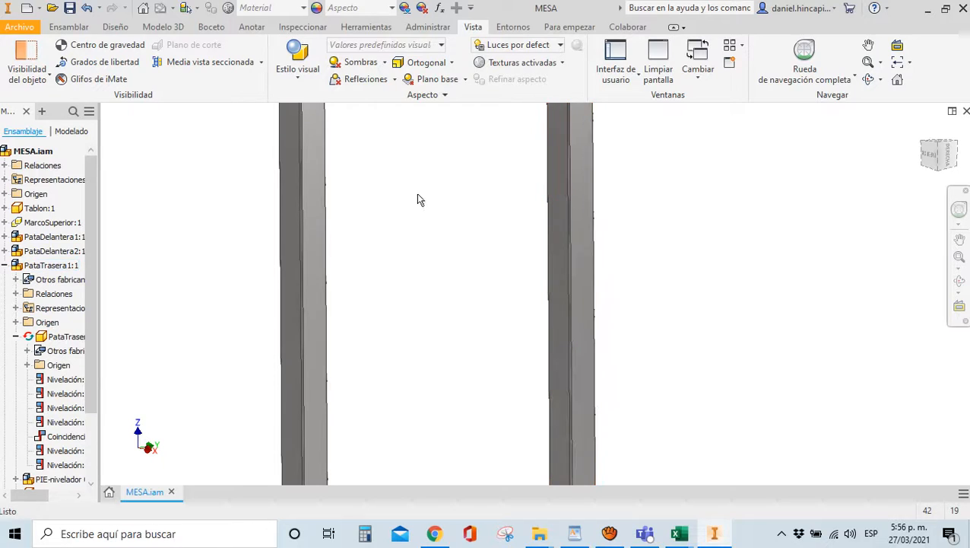
click(448, 64)
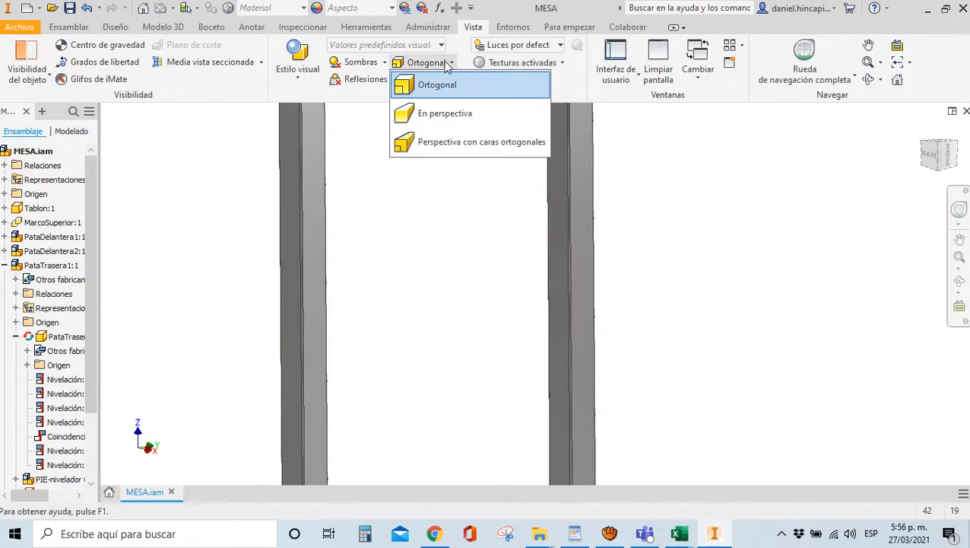
click(437, 85)
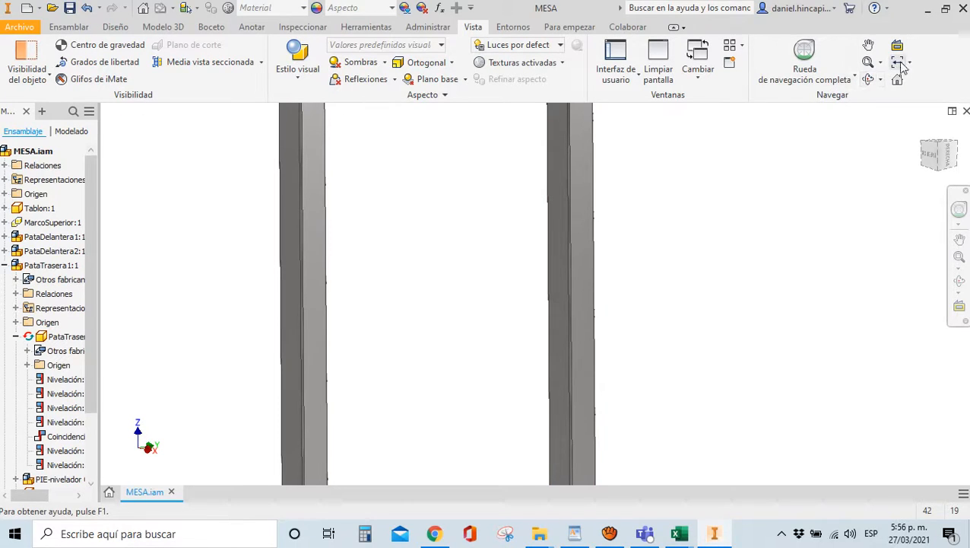
click(880, 62)
click(880, 62)
click(85, 27)
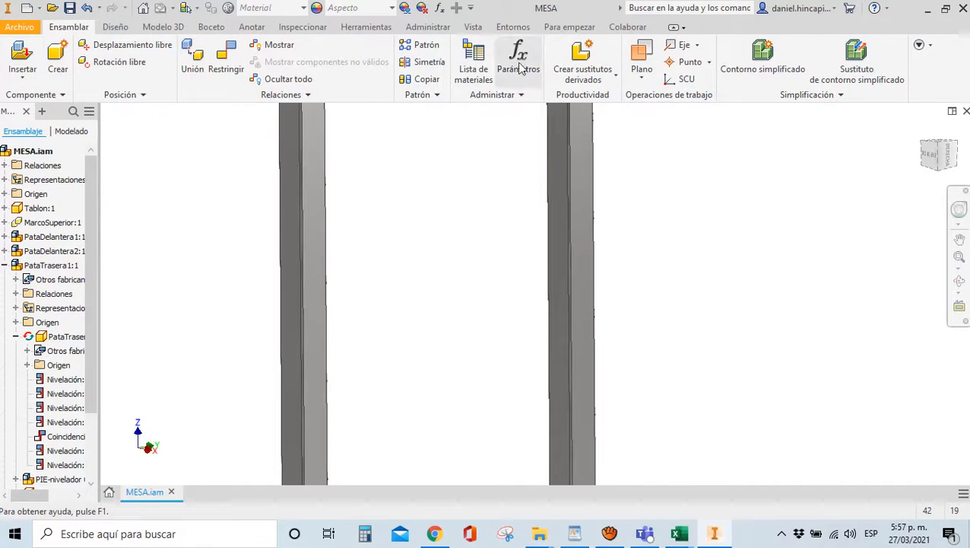
click(475, 27)
click(444, 95)
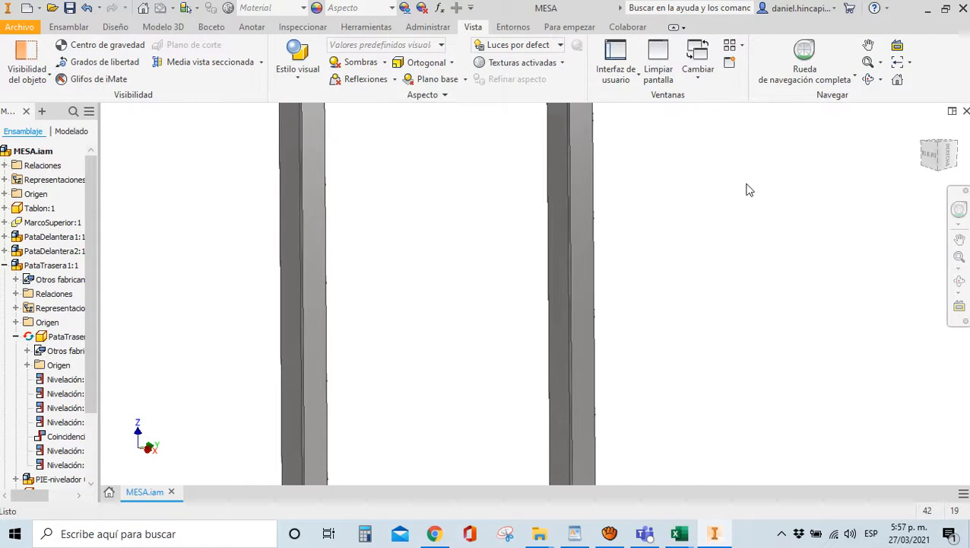
Create a half-section view through the rear leg face at -20,750 mm offset
click(261, 64)
click(175, 114)
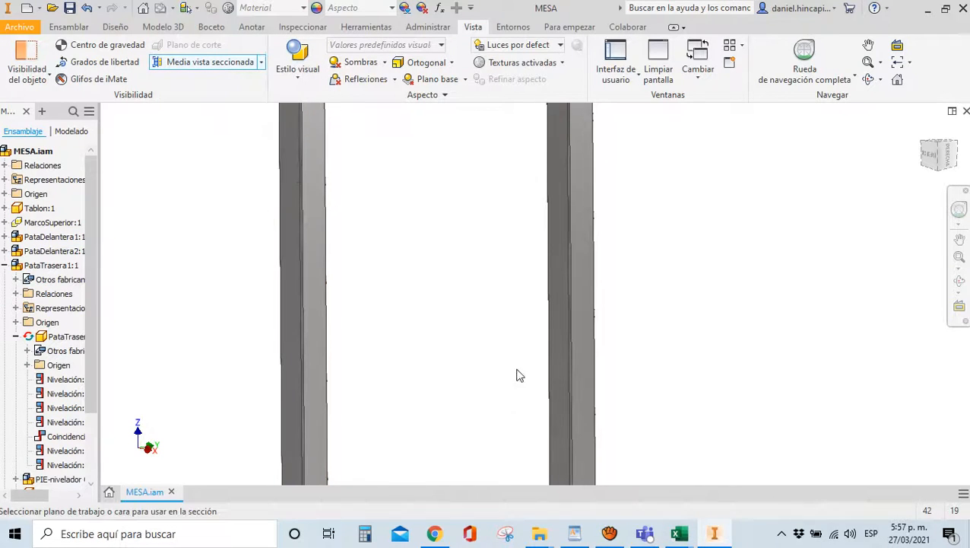
scroll(541, 310, up, 5)
click(540, 320)
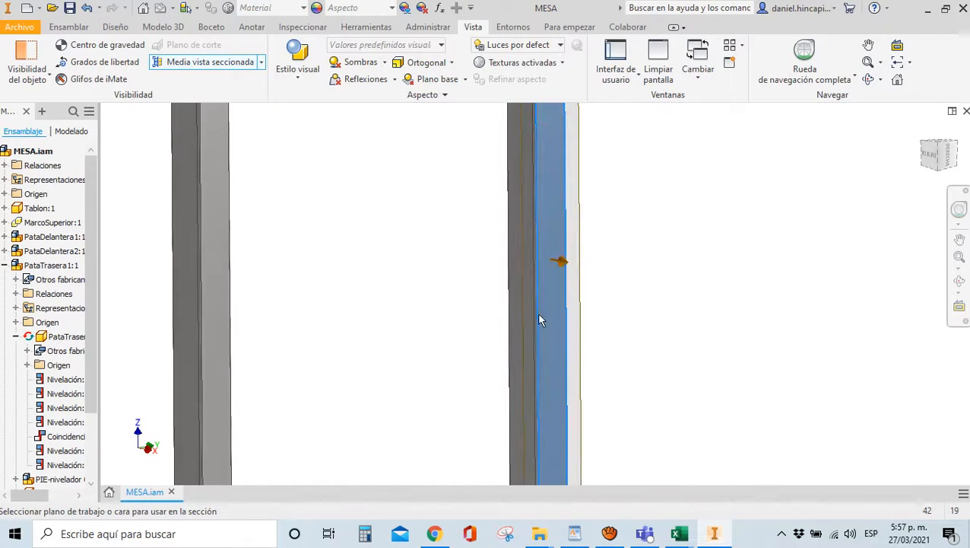
scroll(521, 307, down, 4)
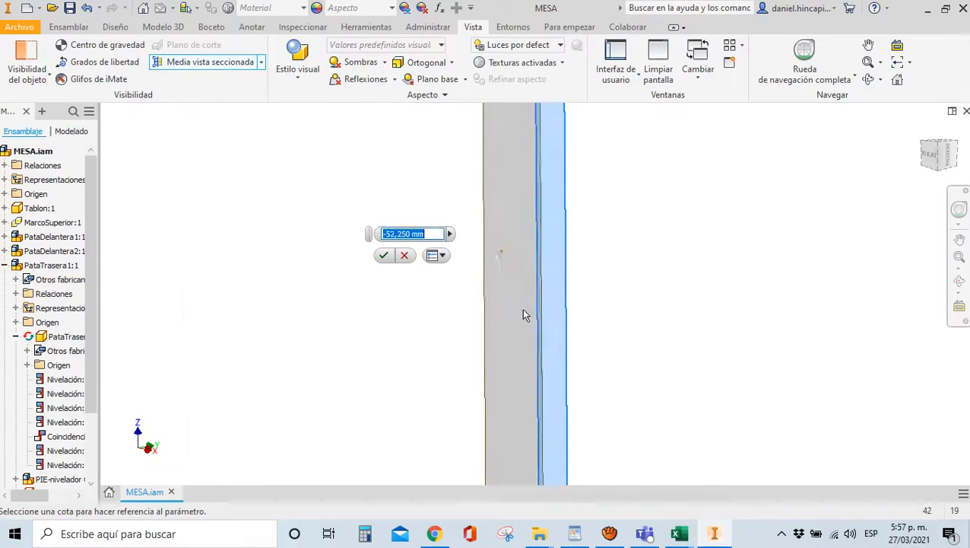
scroll(524, 309, up, 2)
scroll(536, 314, up, 2)
scroll(430, 175, down, 4)
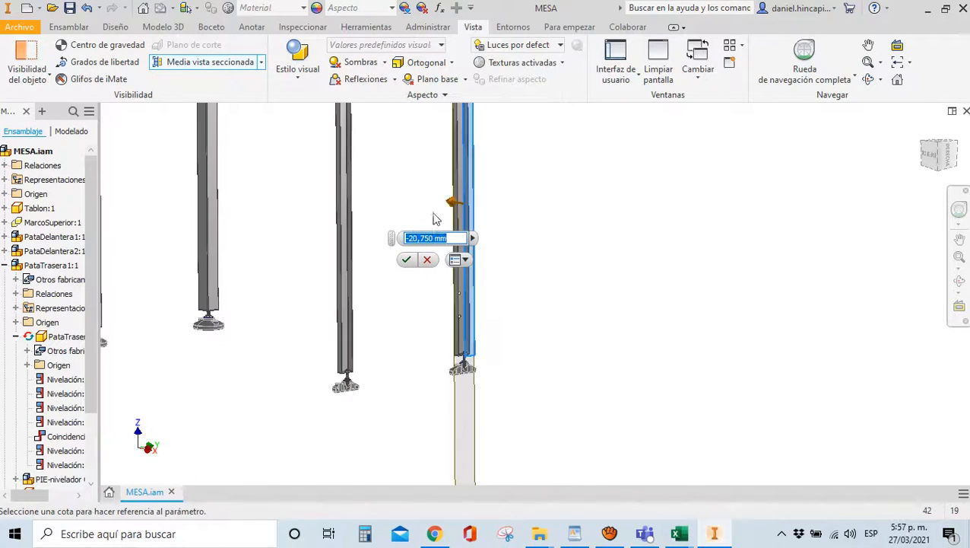
click(406, 259)
Inspect the sectioned levelling foot from the right side, then return to the isometric home view
scroll(456, 357, up, 8)
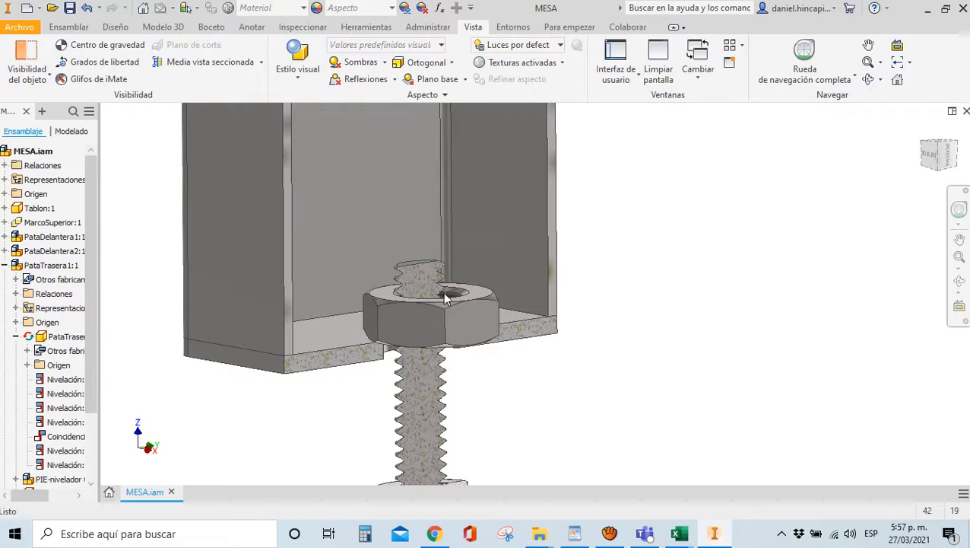
scroll(423, 335, up, 4)
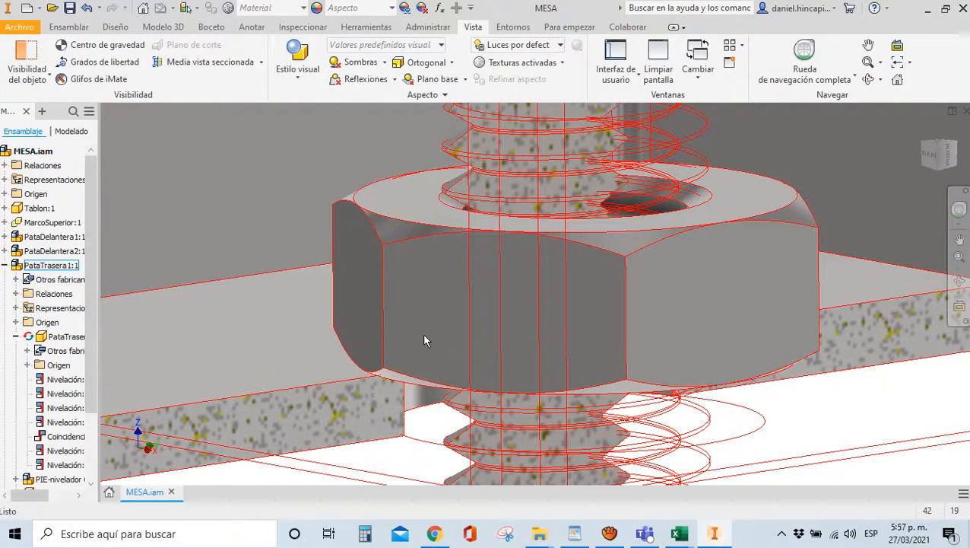
scroll(424, 336, up, 5)
scroll(454, 283, down, 3)
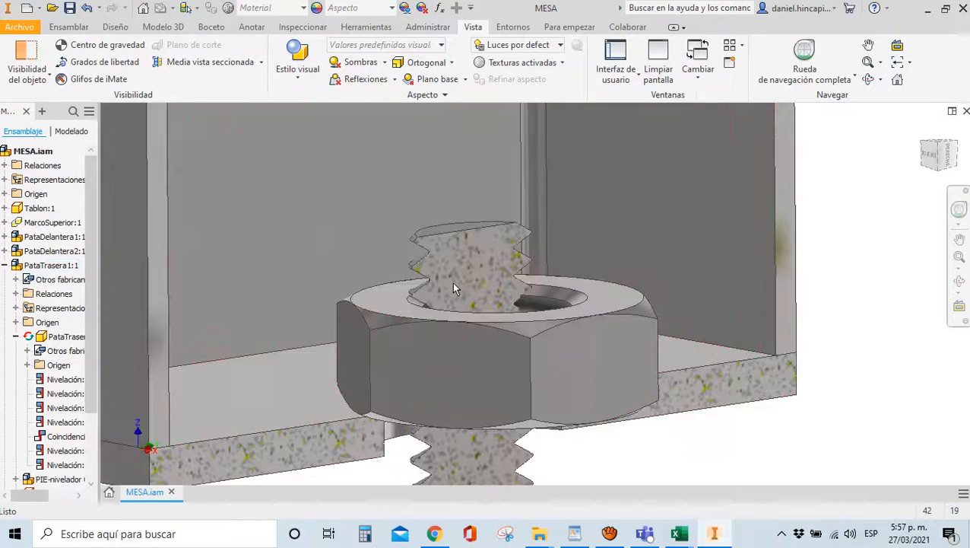
scroll(454, 284, down, 3)
scroll(540, 231, up, 6)
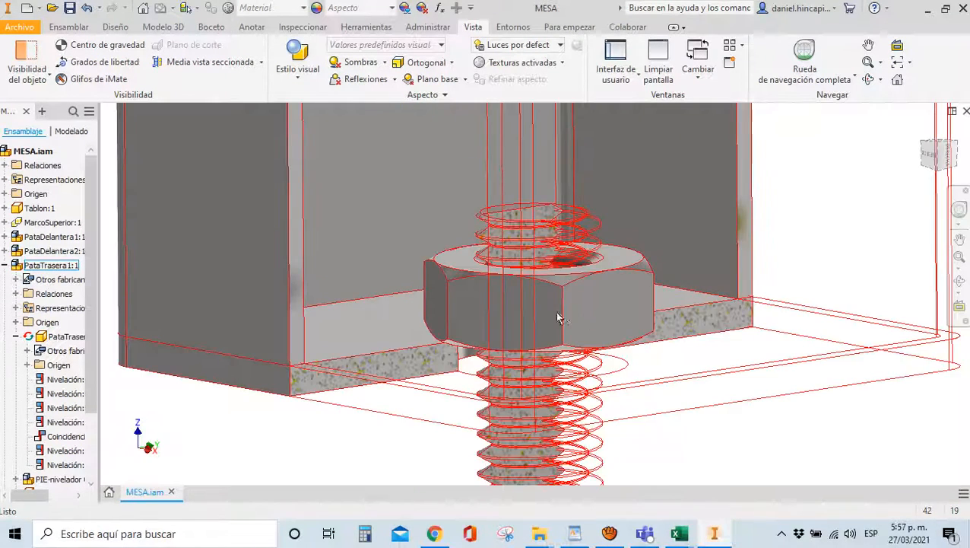
click(946, 146)
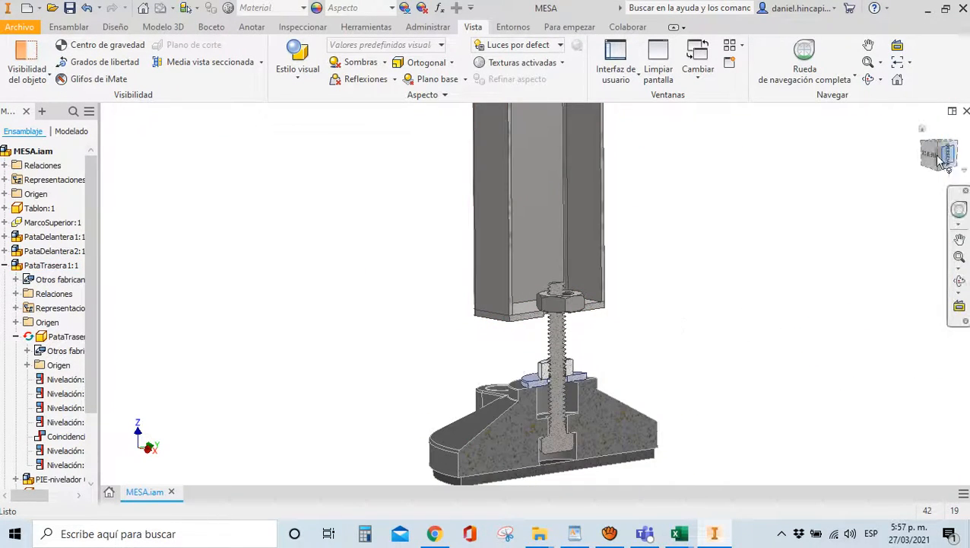
scroll(435, 292, down, 4)
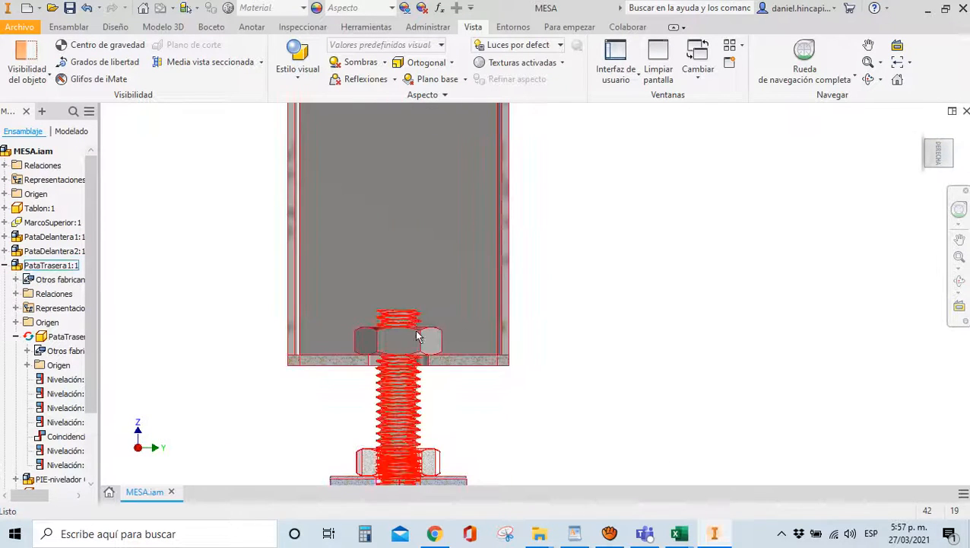
scroll(522, 327, up, 8)
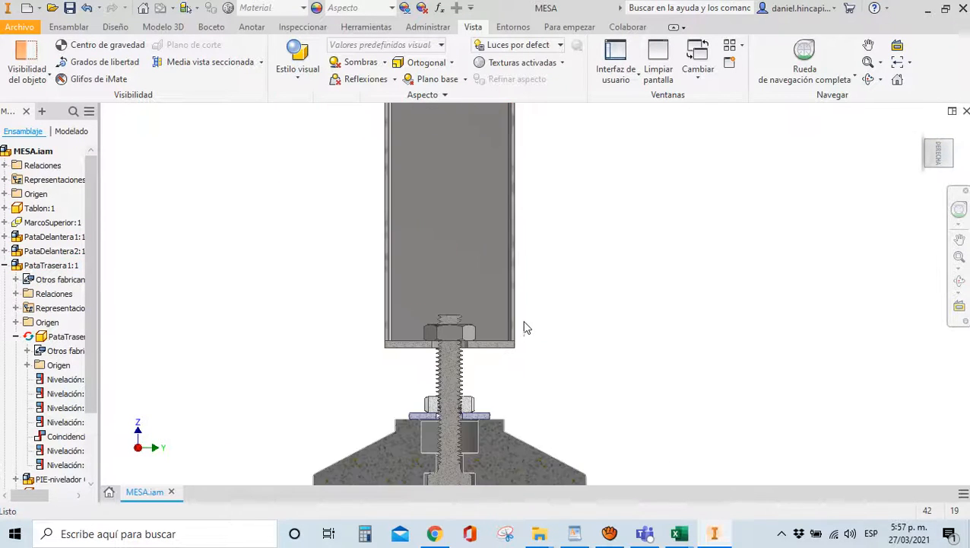
click(922, 133)
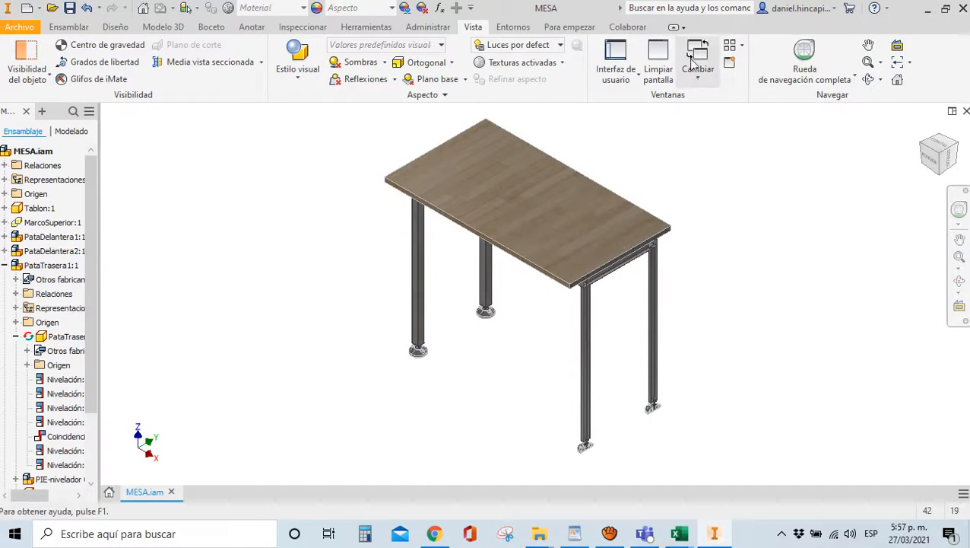